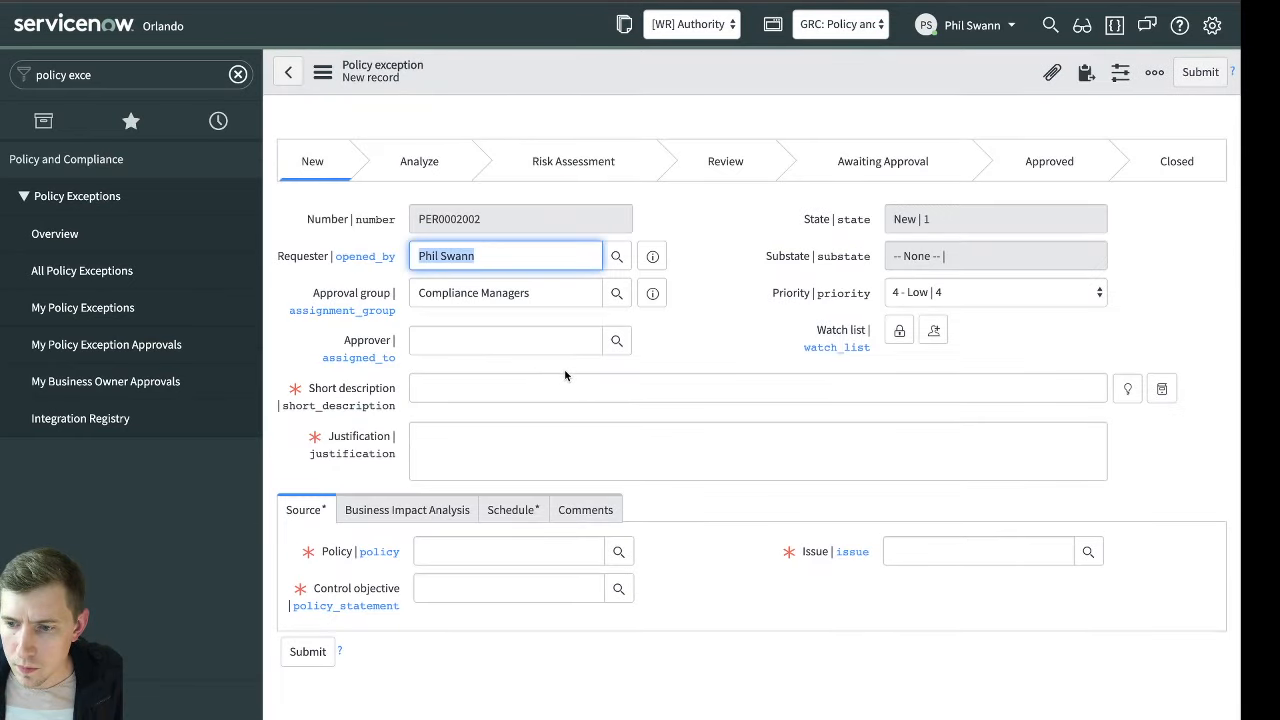
left_click(588, 379)
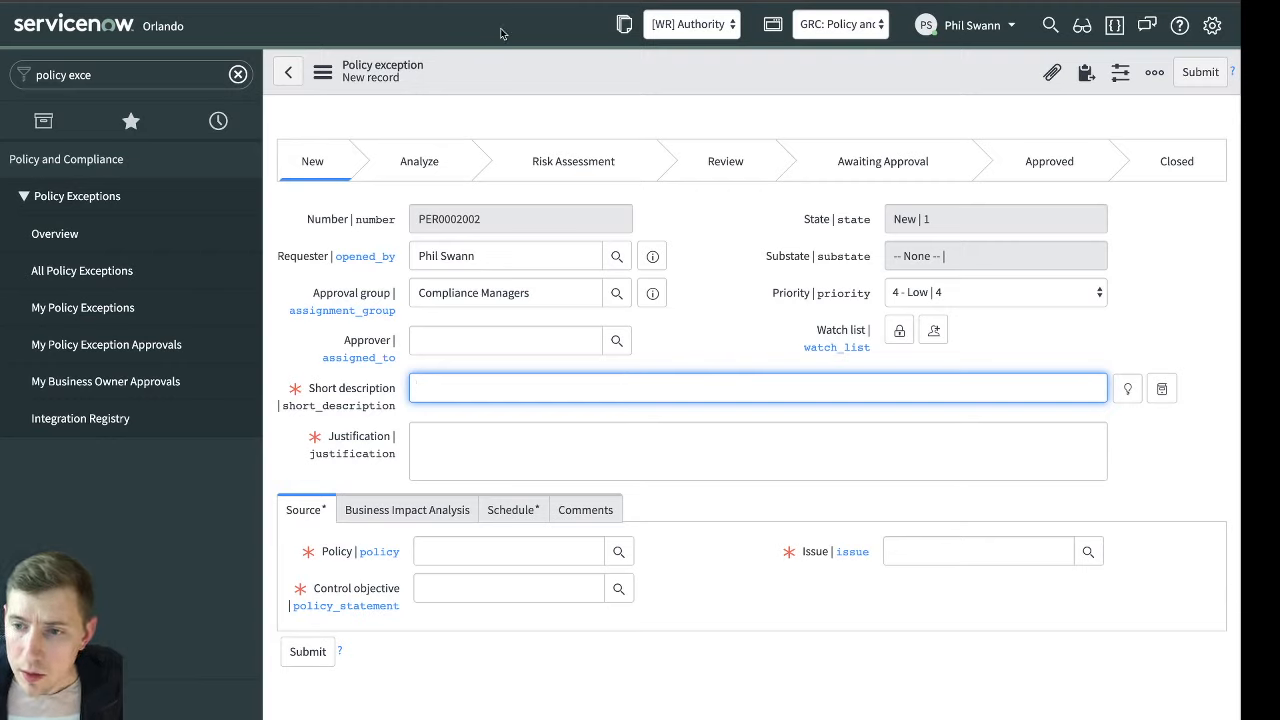
type("Gary")
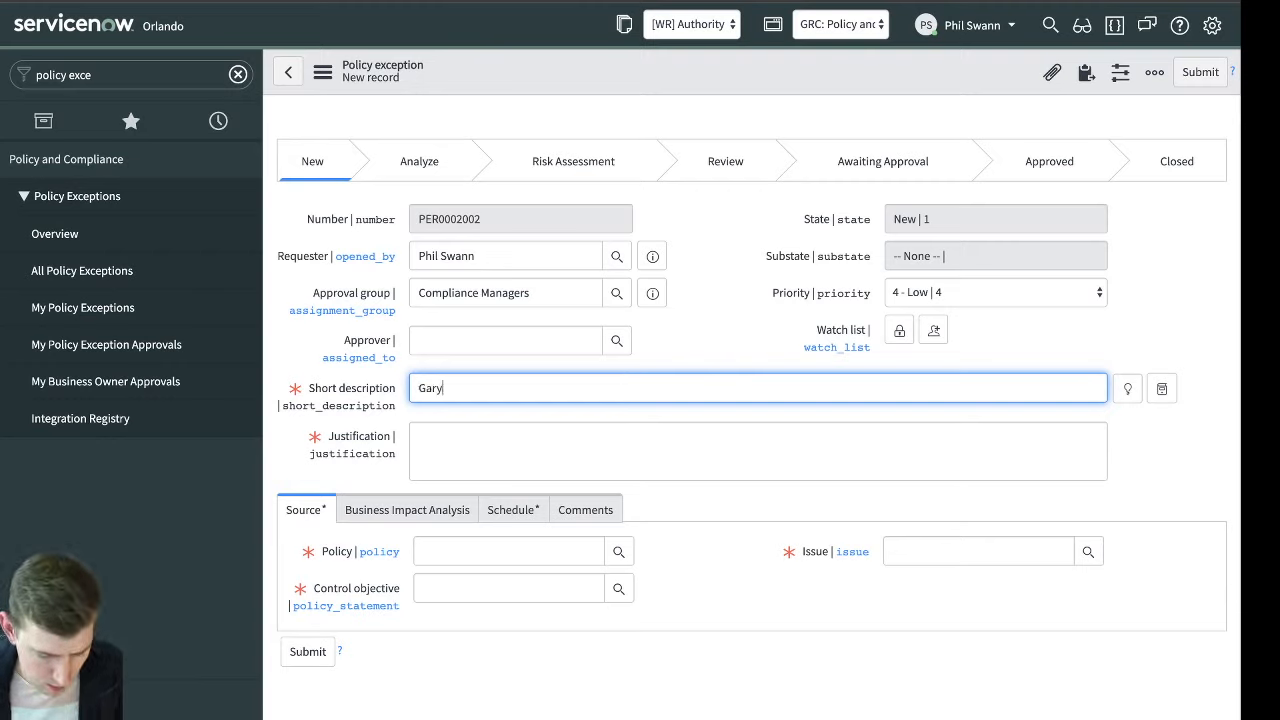
key("Tab")
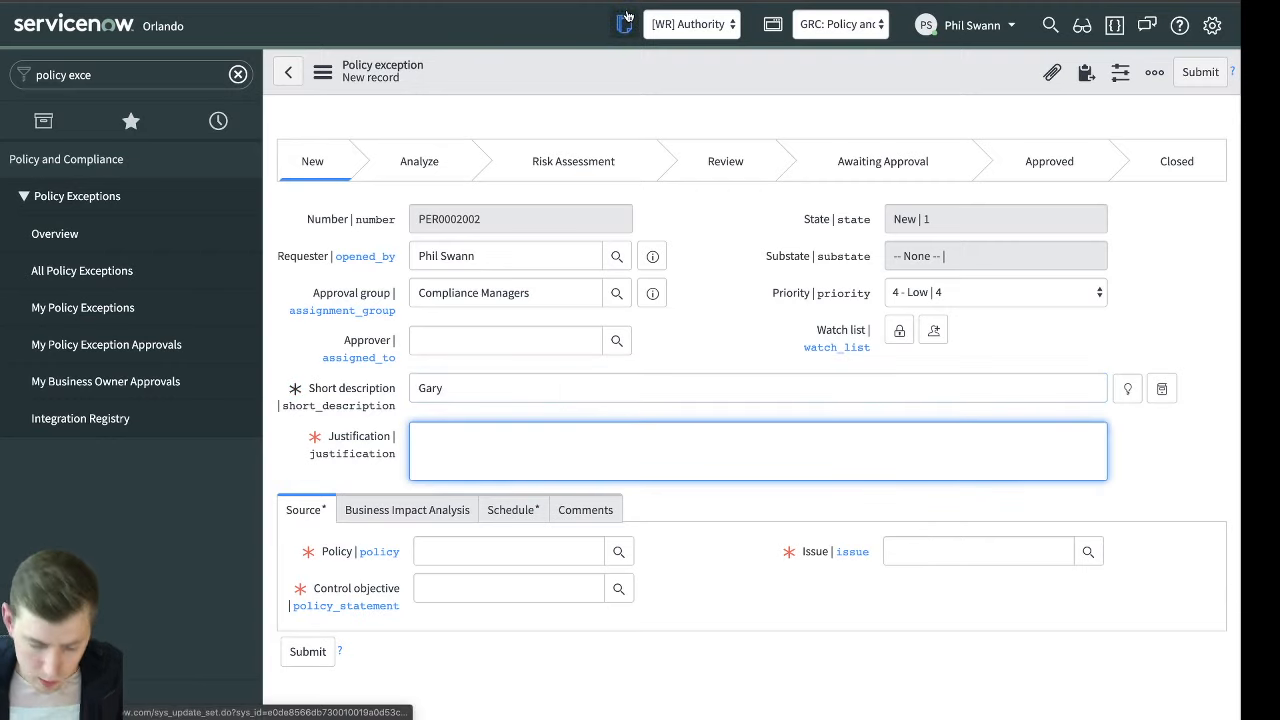
type("Rejection")
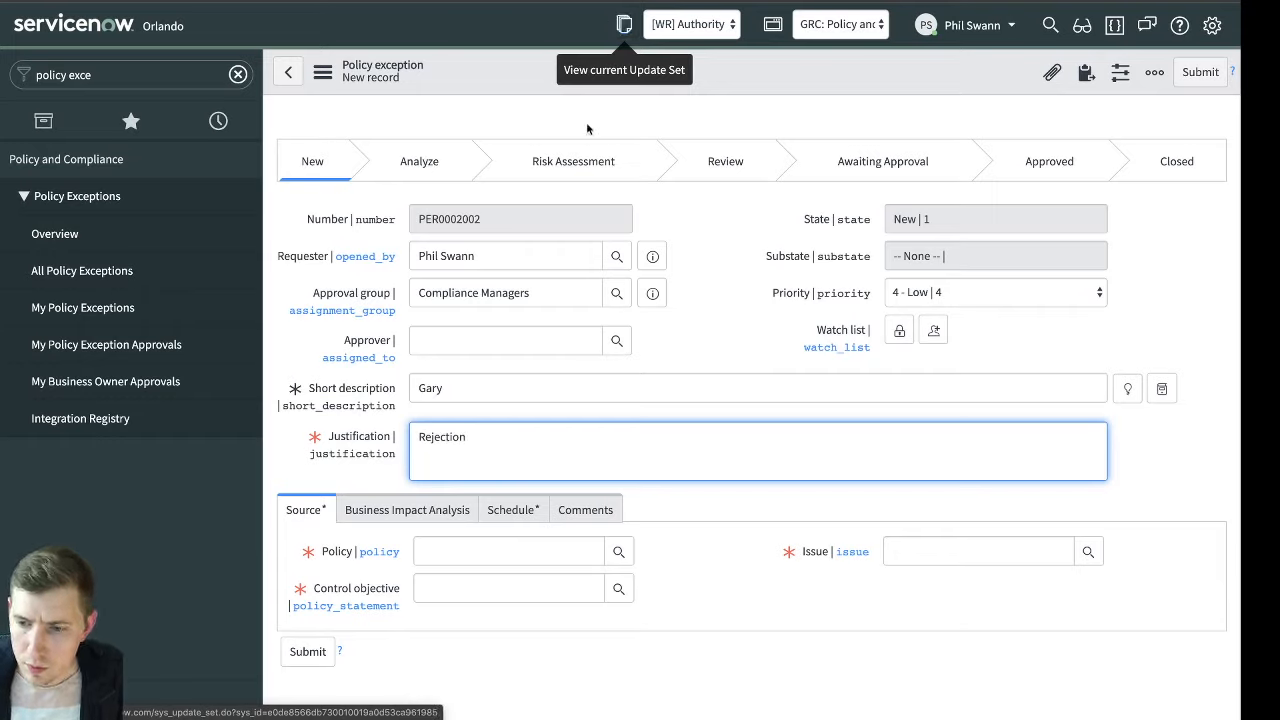
left_click(514, 549)
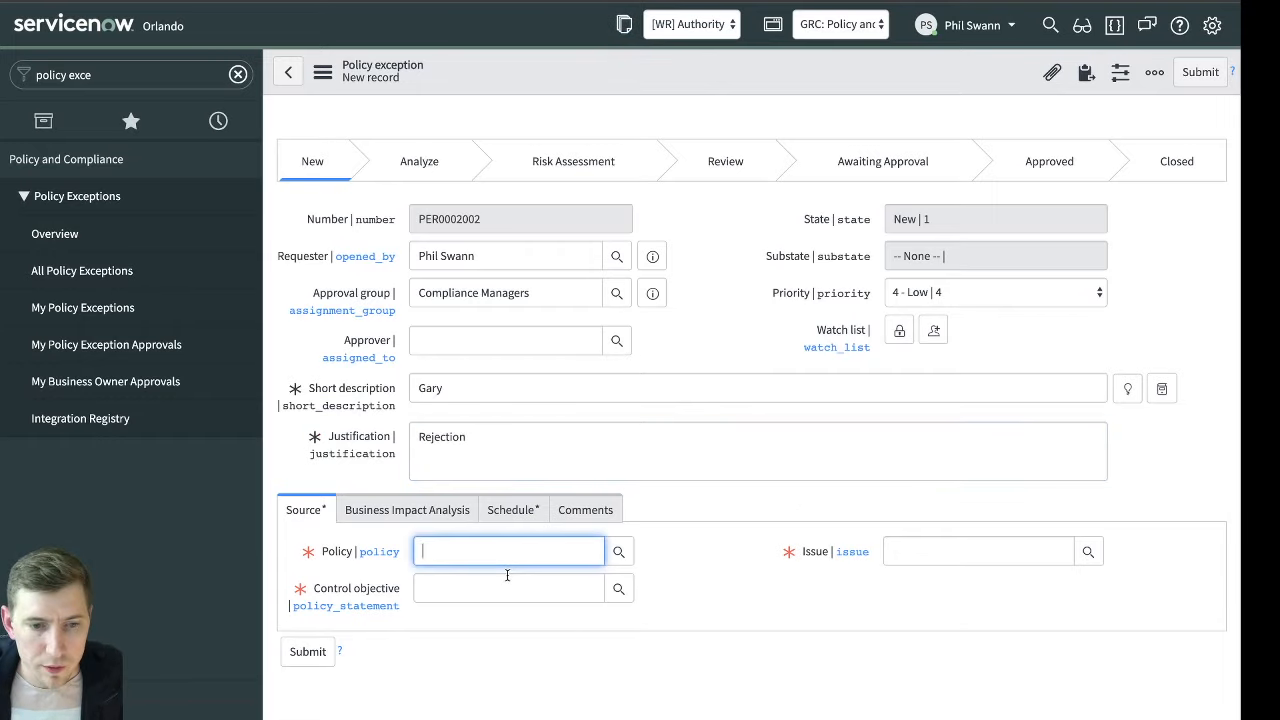
left_click(507, 588)
left_click(530, 547)
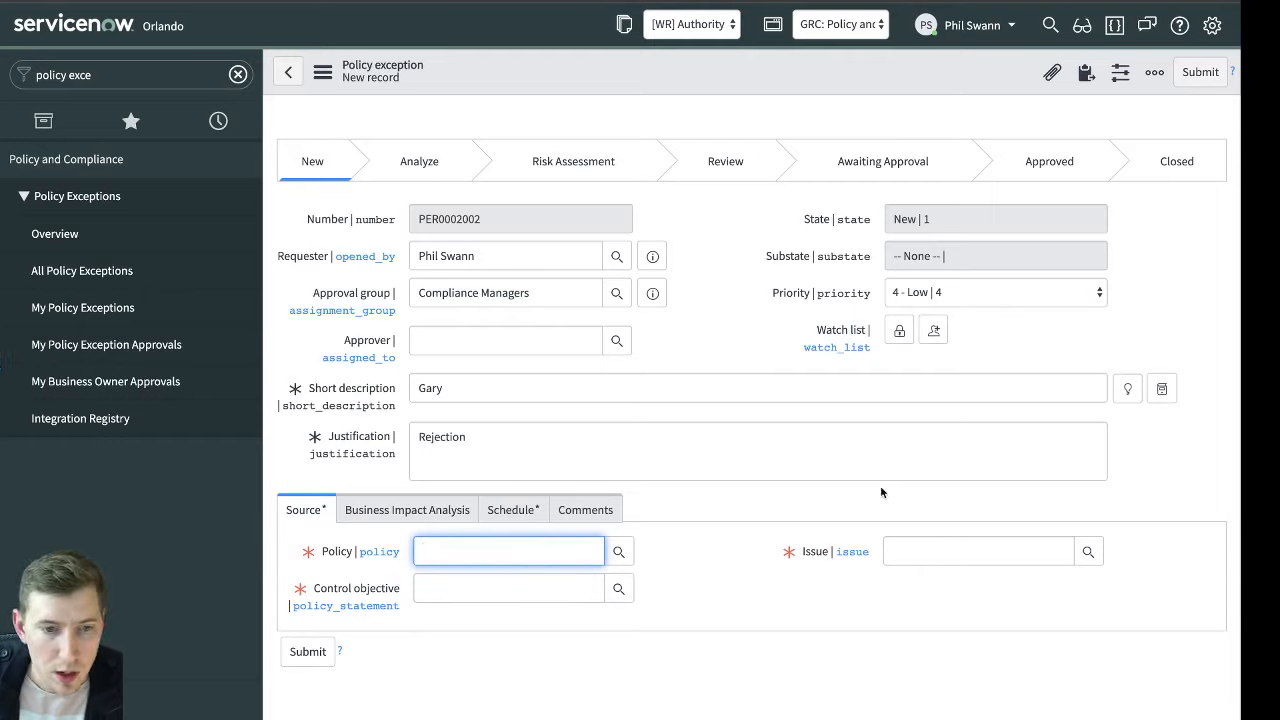
left_click(951, 550)
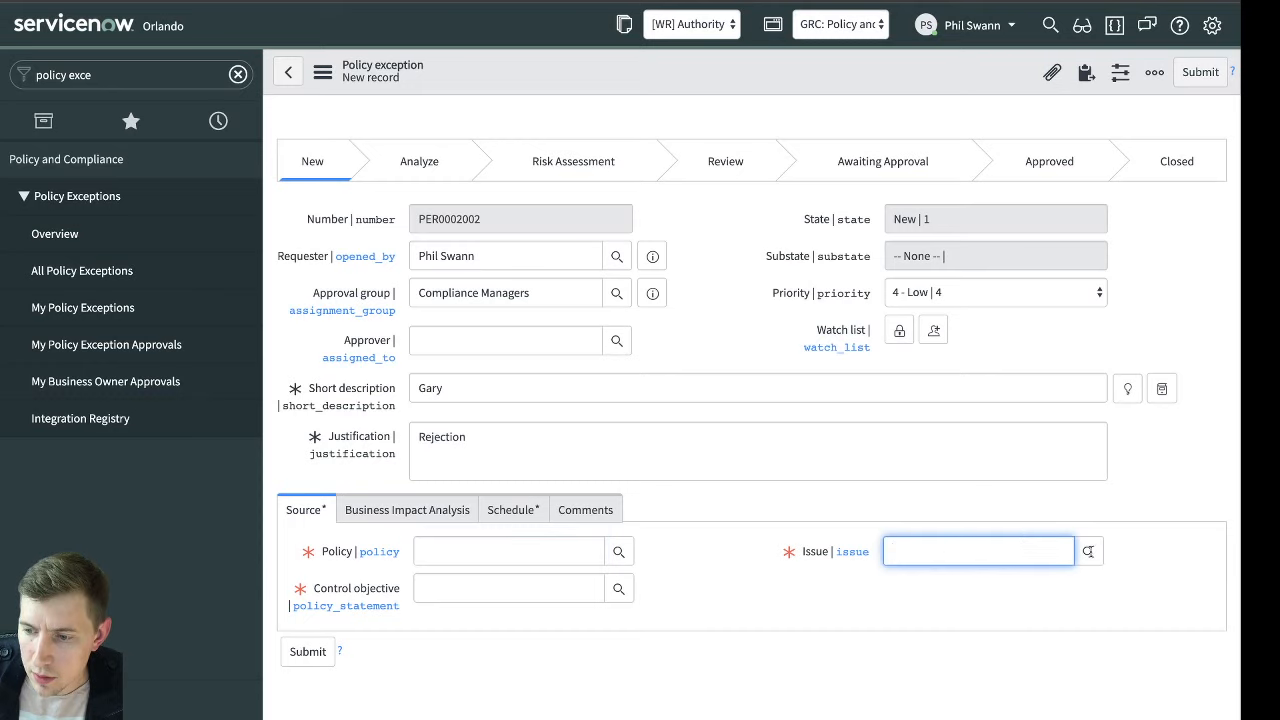
left_click(1088, 551)
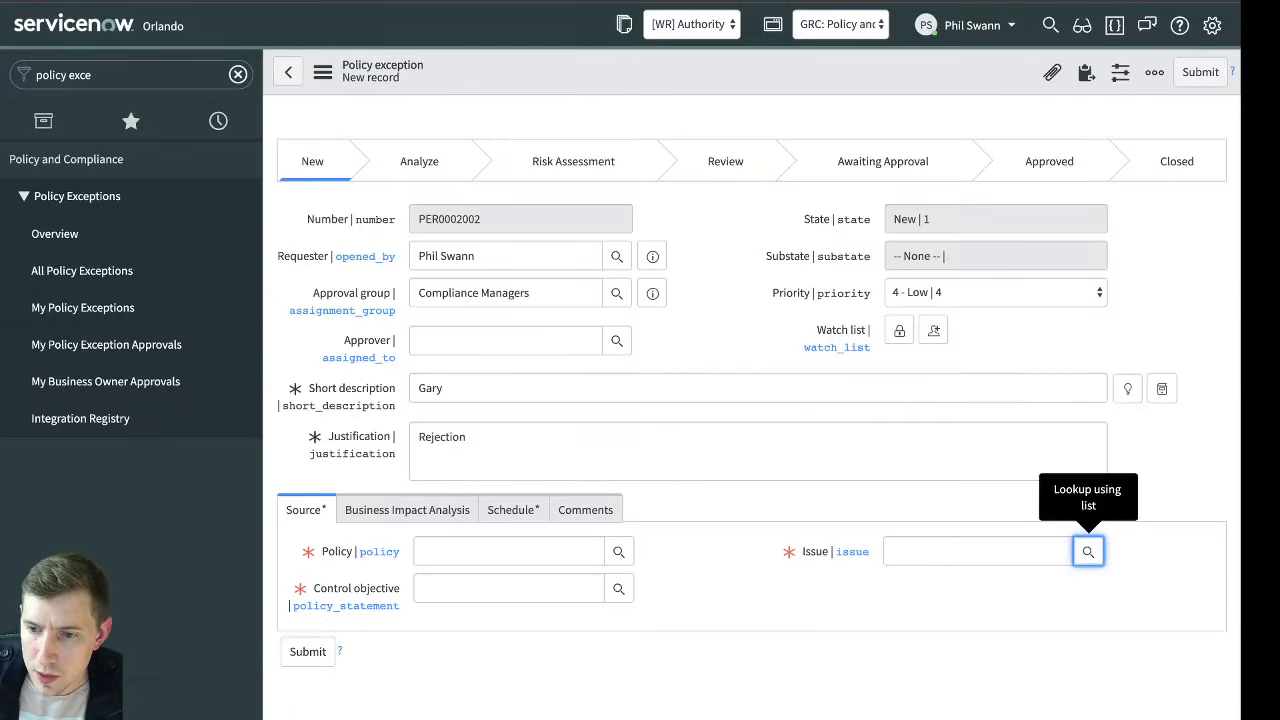
Find the controls modules and open the list of all controls, discarding the unsaved policy exception
triple_click(167, 78)
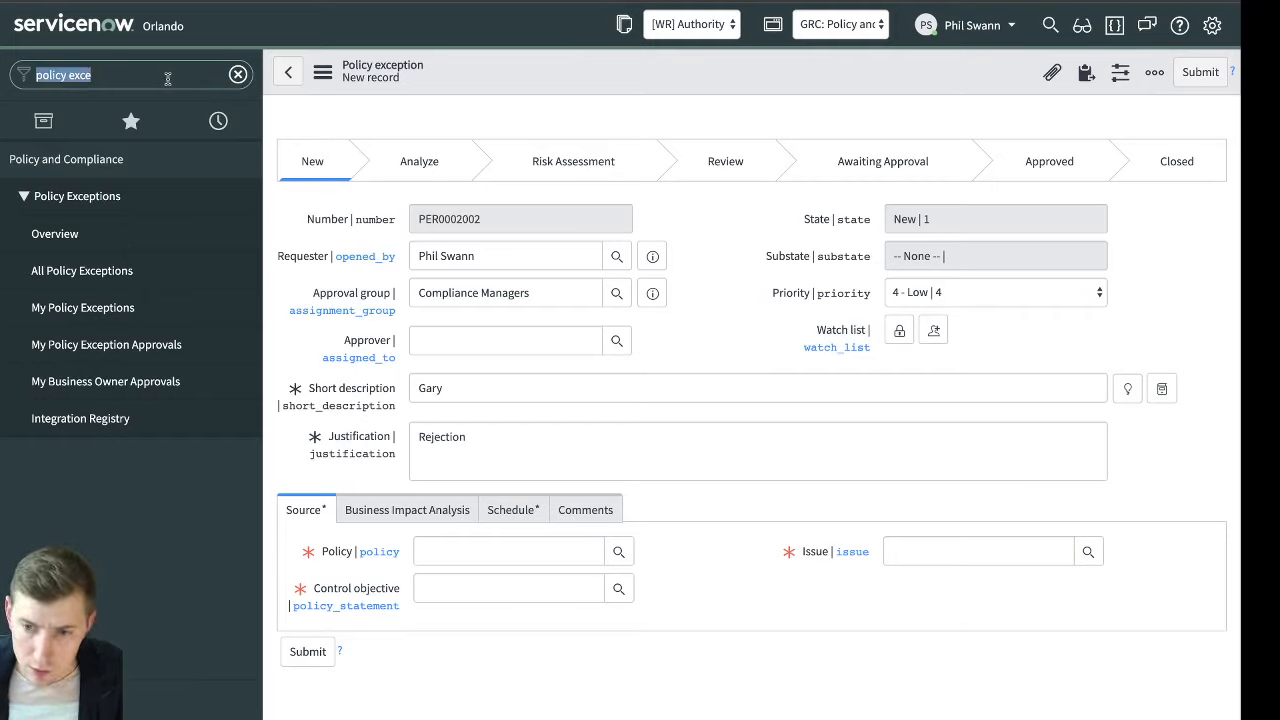
type("issues")
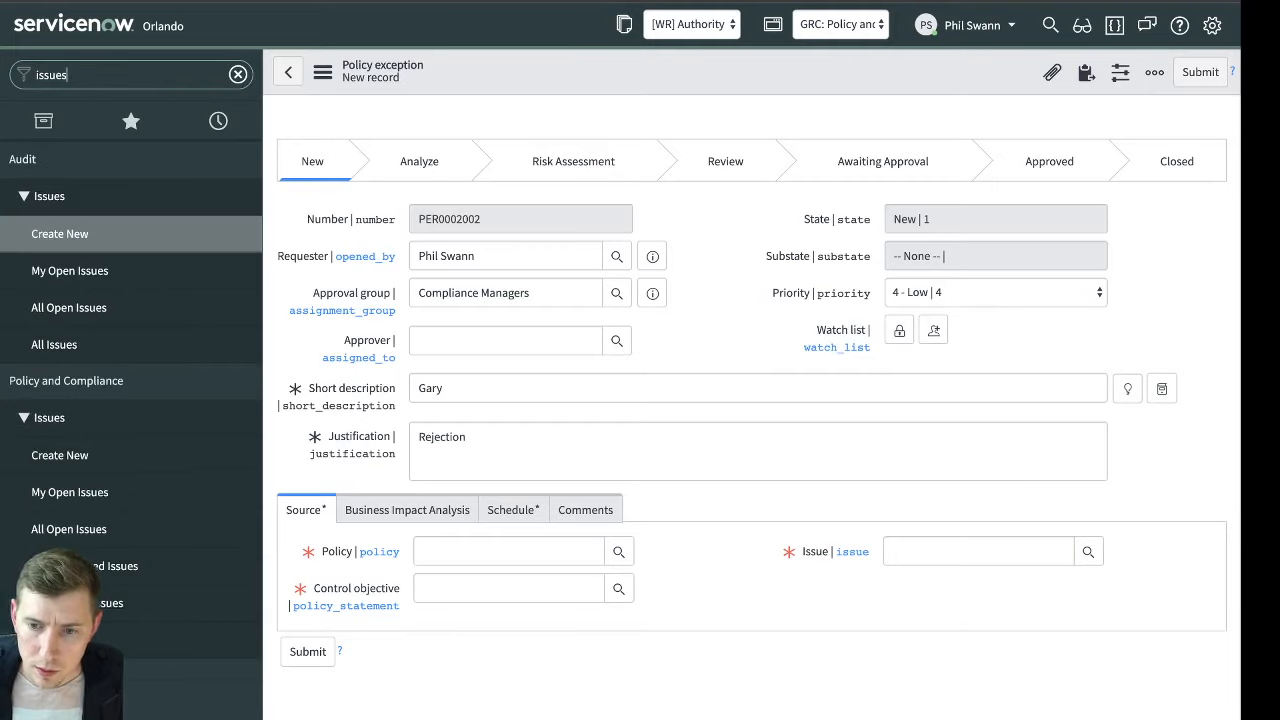
triple_click(169, 80)
type("controls")
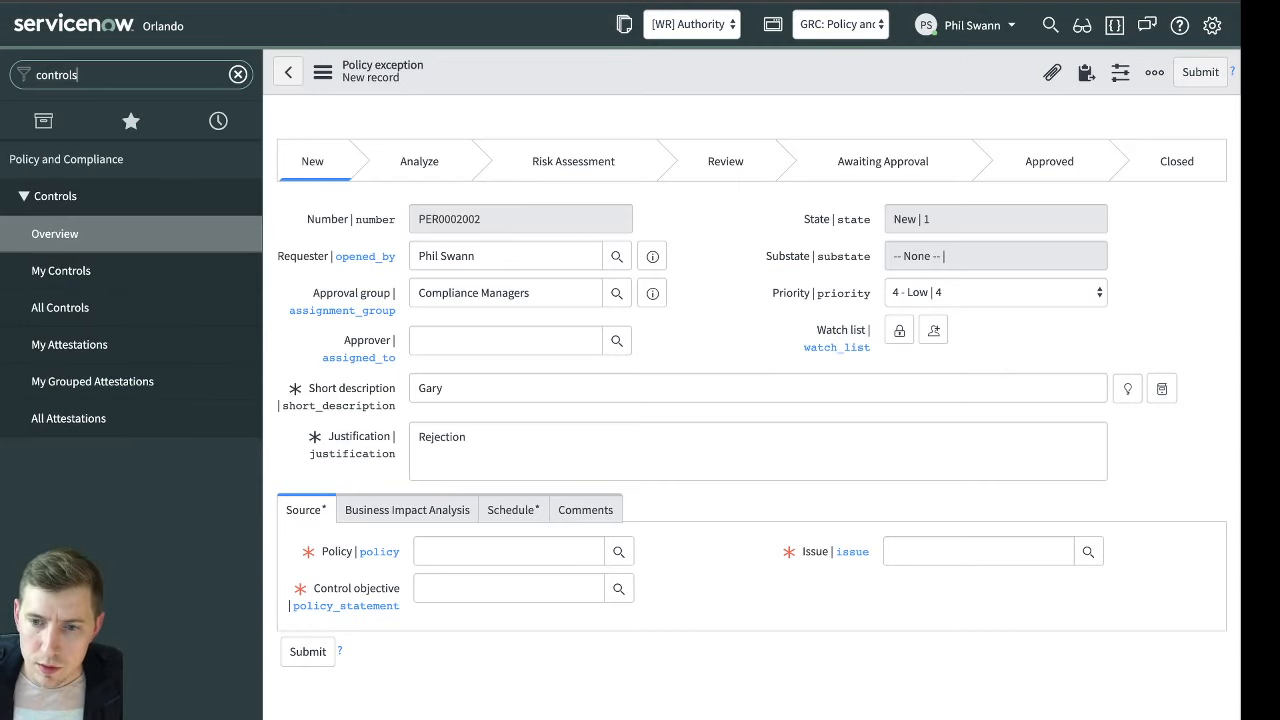
left_click(110, 308)
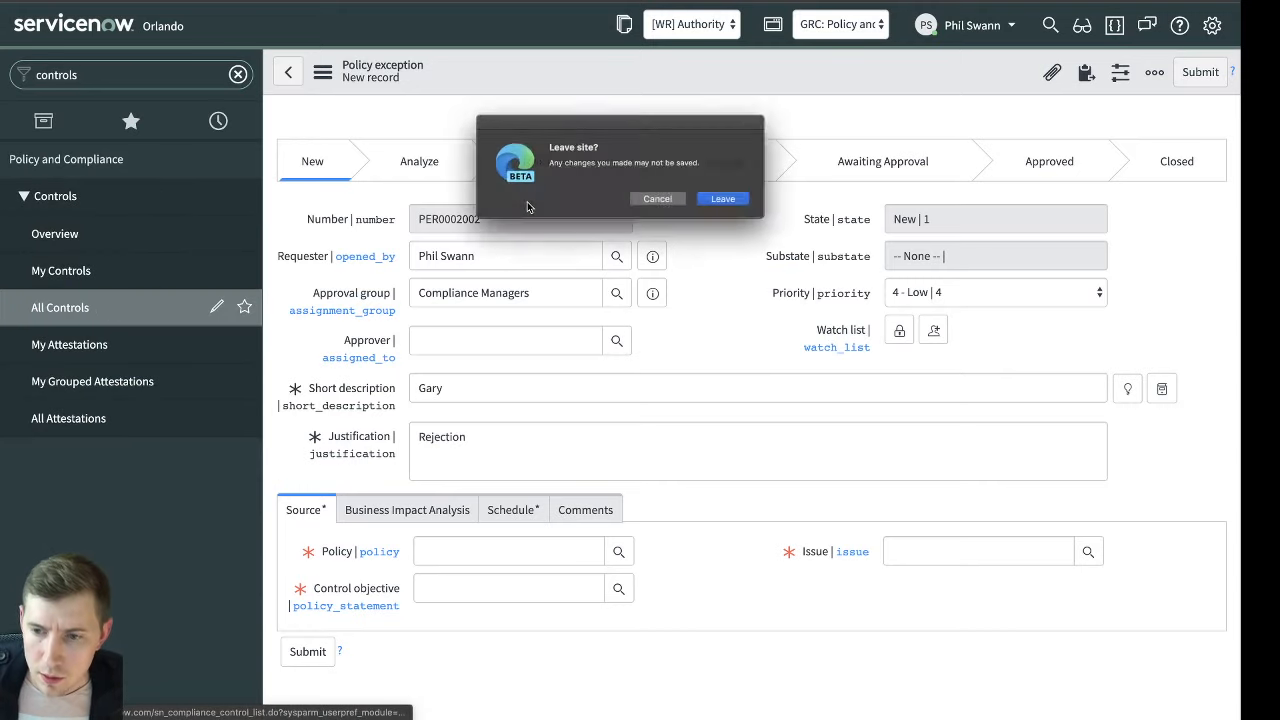
left_click(722, 198)
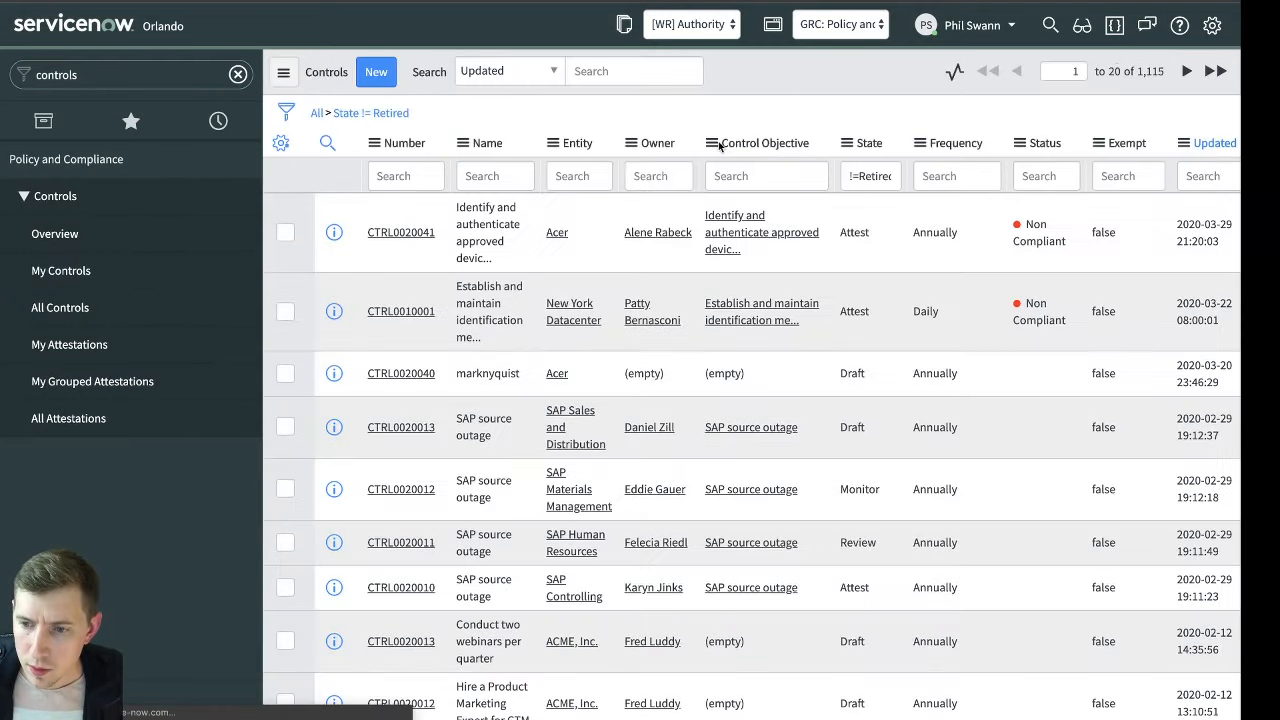
Open the draft control CTRL0020040 and start a new issue from its related issues
scroll(1011, 241, "right", 3)
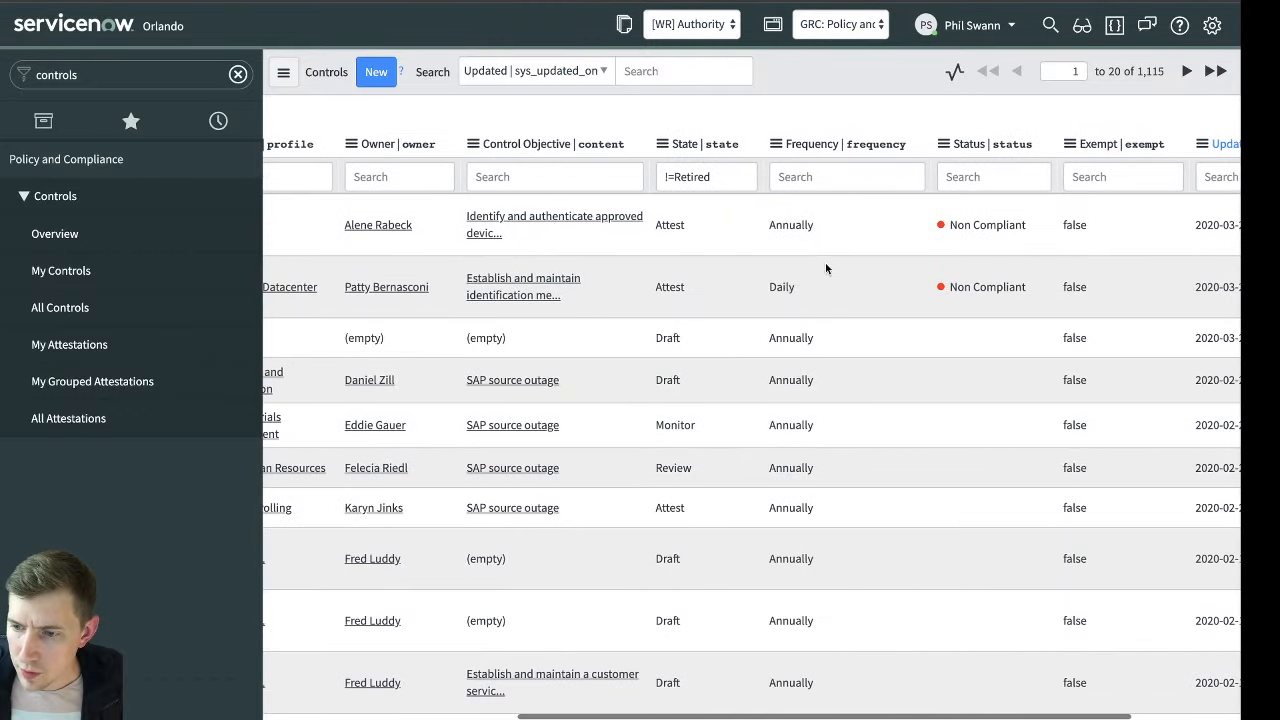
scroll(825, 268, "left", 4)
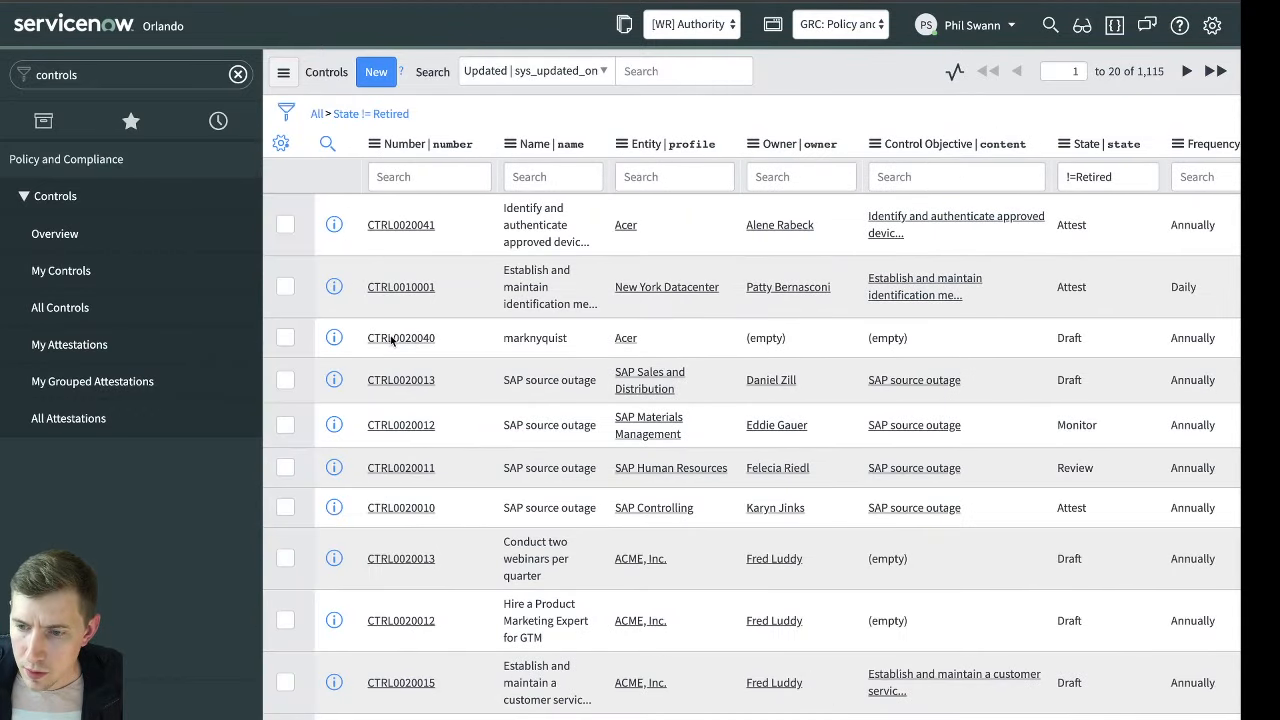
scroll(392, 341, "right", 1)
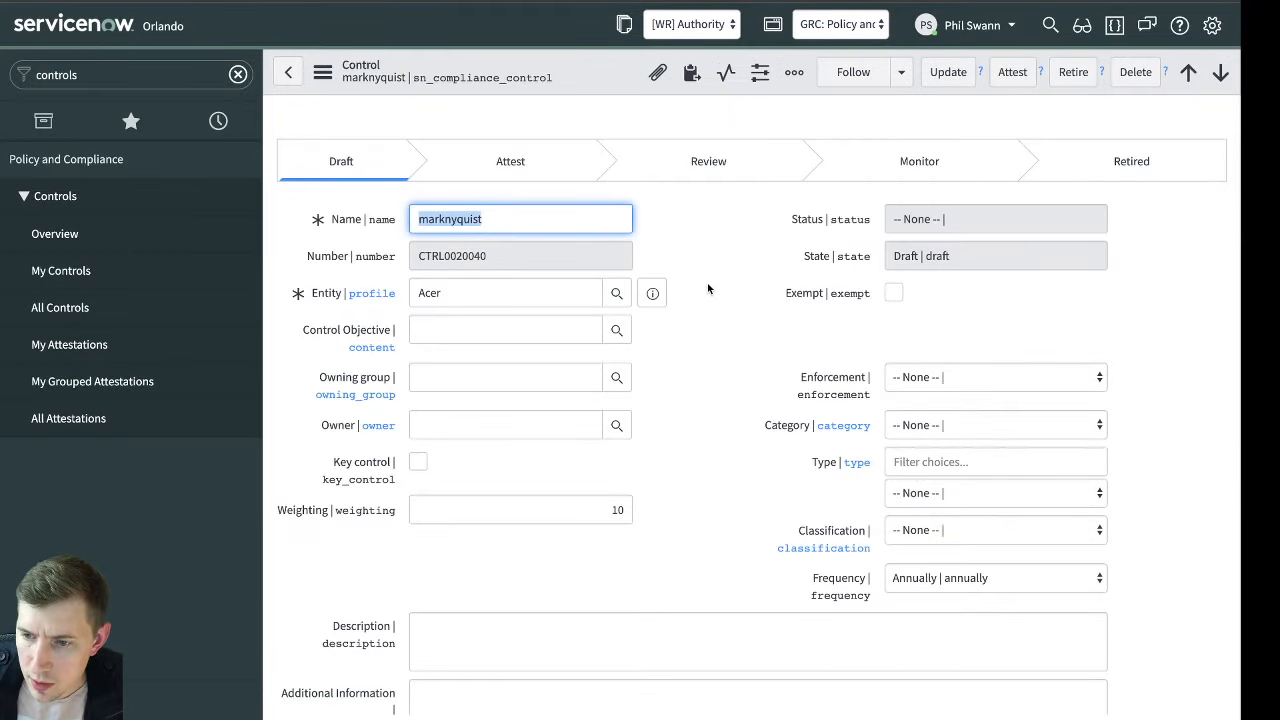
scroll(708, 289, "down", 6)
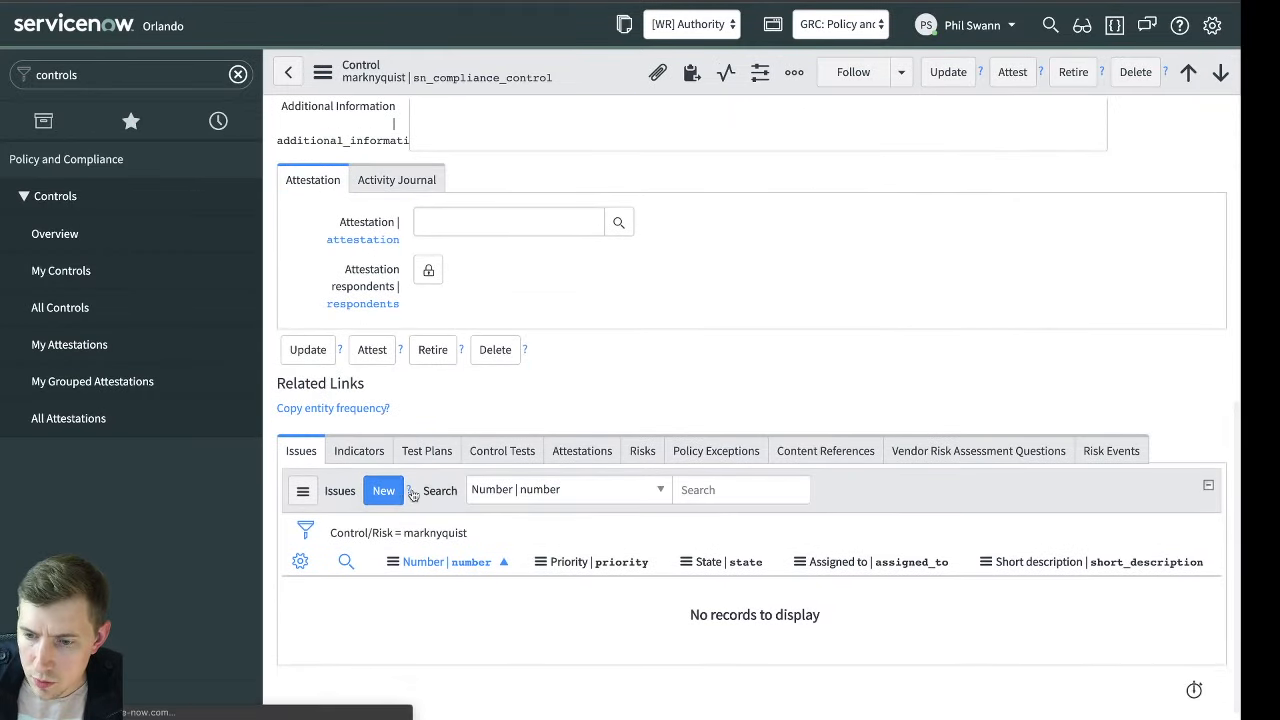
left_click(396, 491)
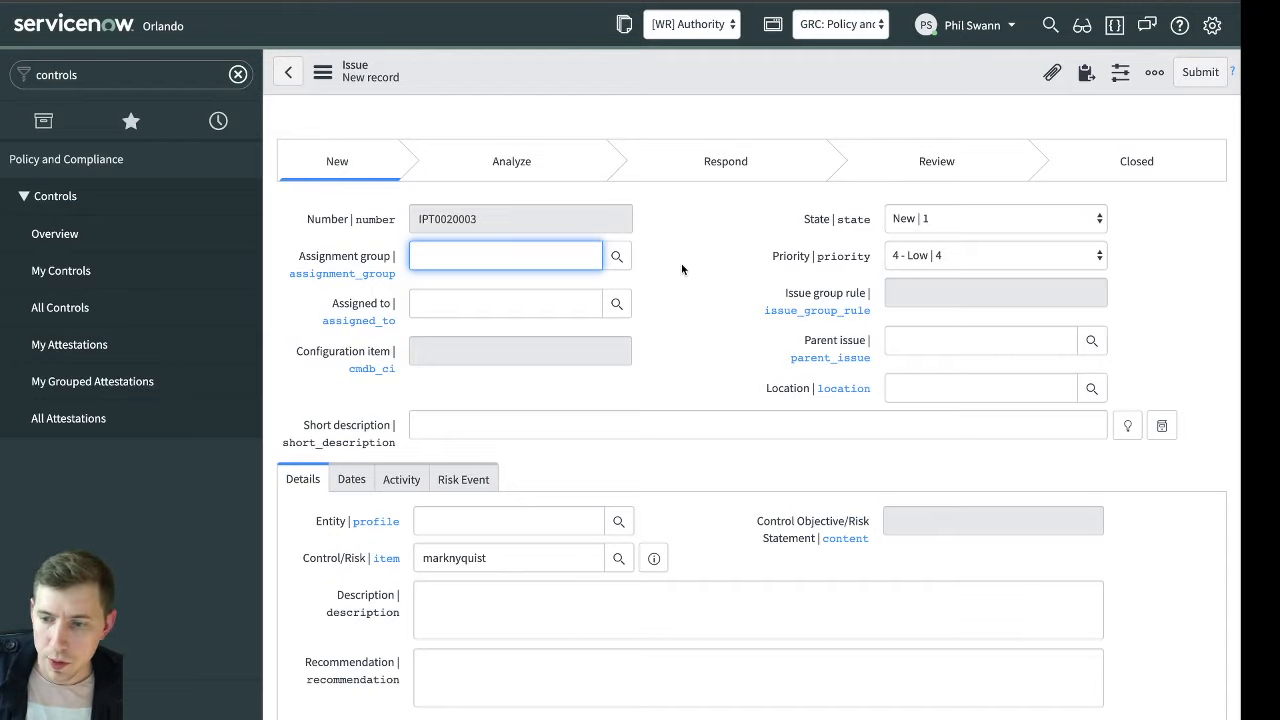
Give the new issue the short description "Something is wrong"
left_click(568, 426)
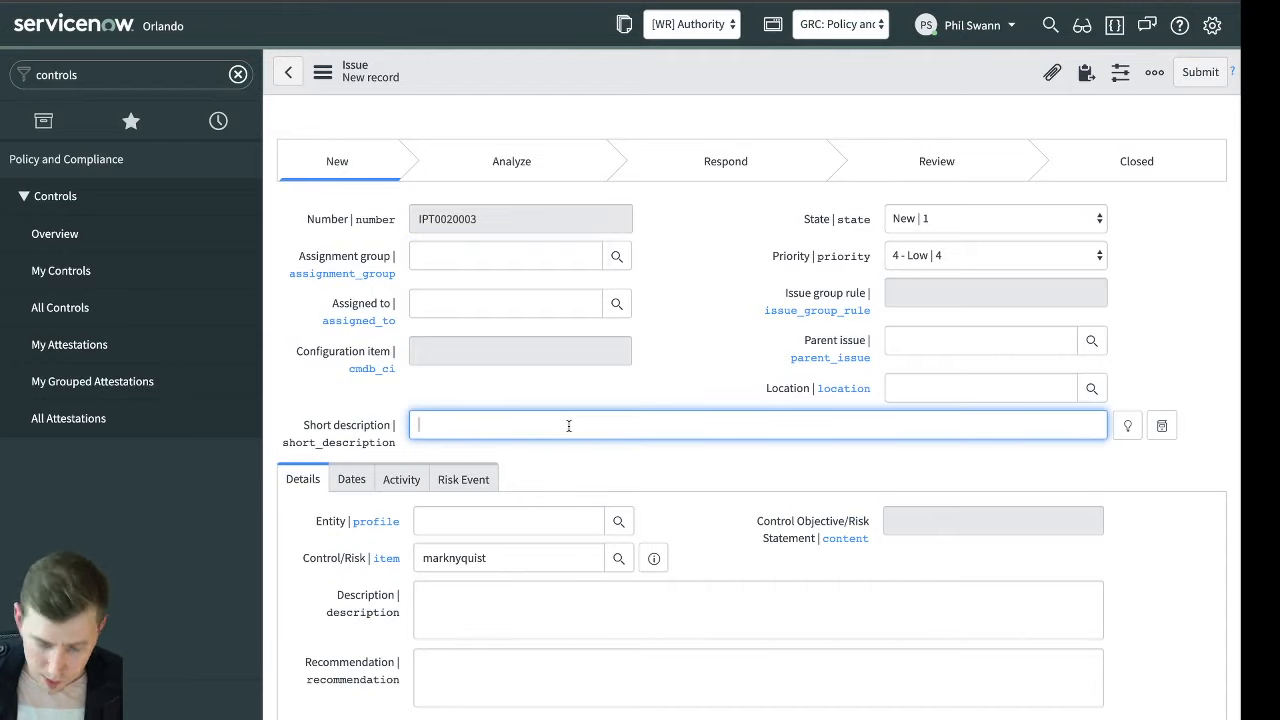
type("S")
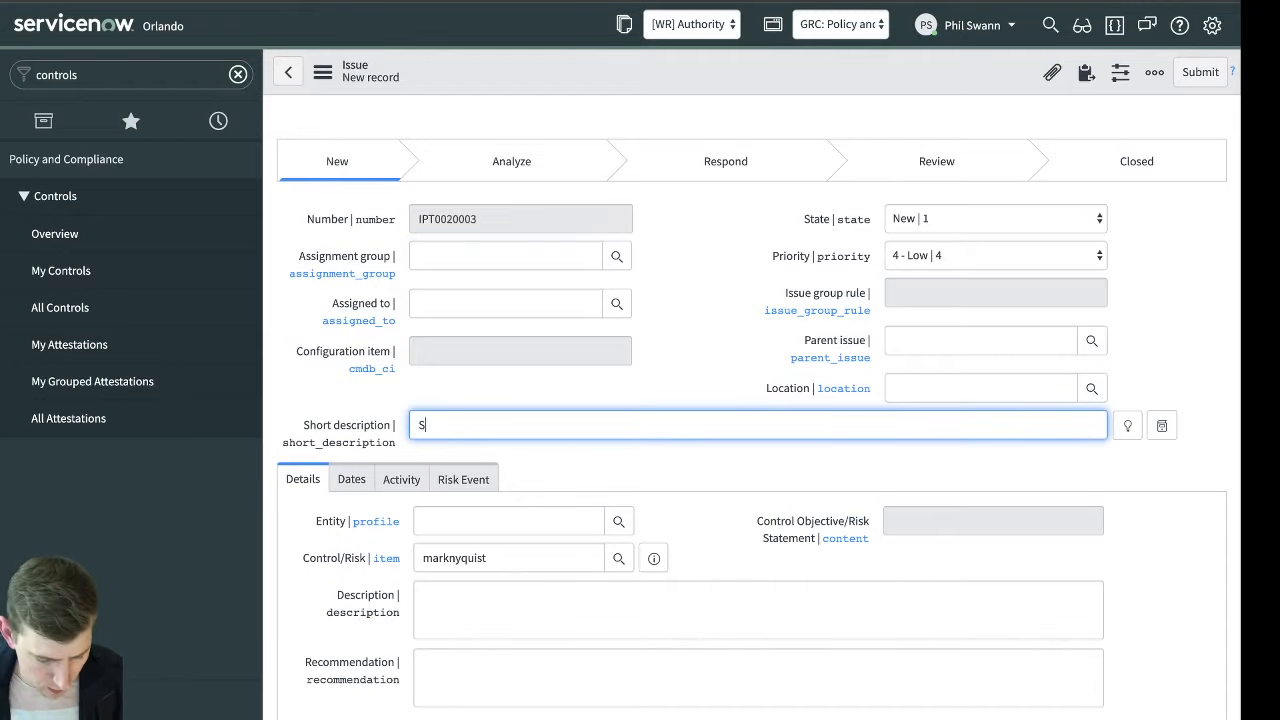
type("omething is wrong")
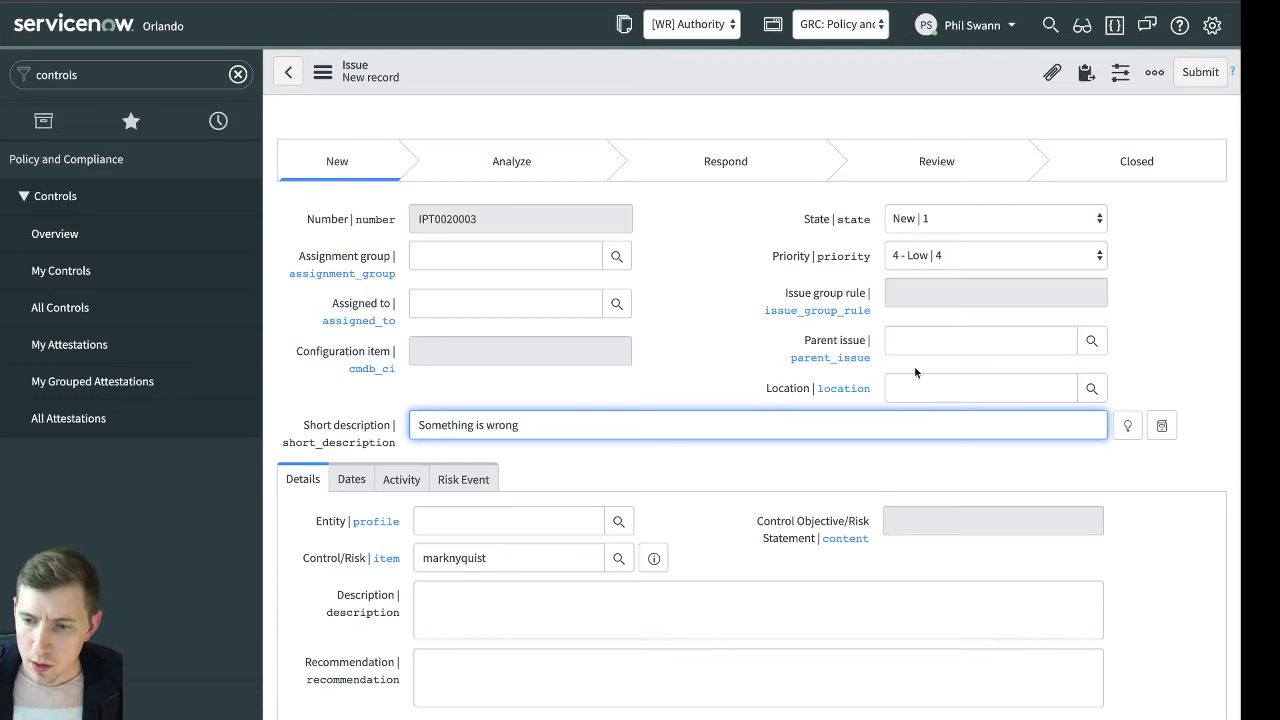
Set the issue's state to Respond and its response to Accept, with the explanation "I cannot solve, I need temporary relief"
scroll(700, 380, "down", 3)
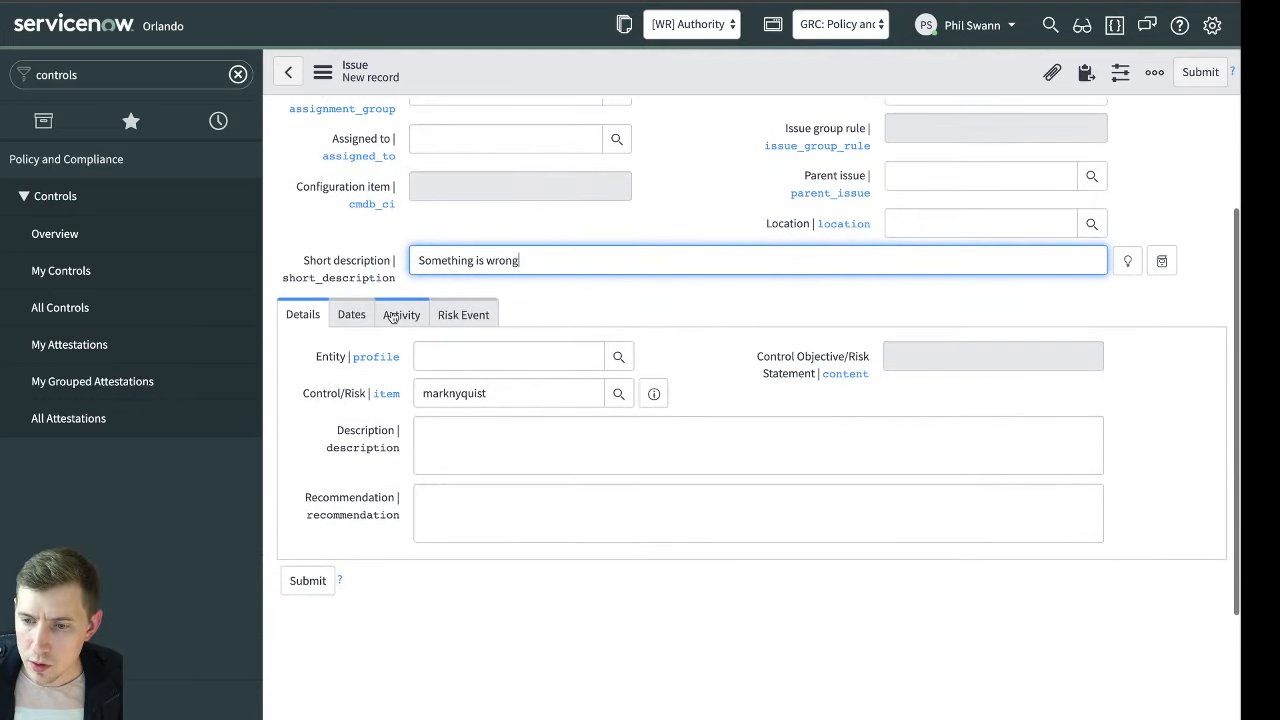
left_click(392, 316)
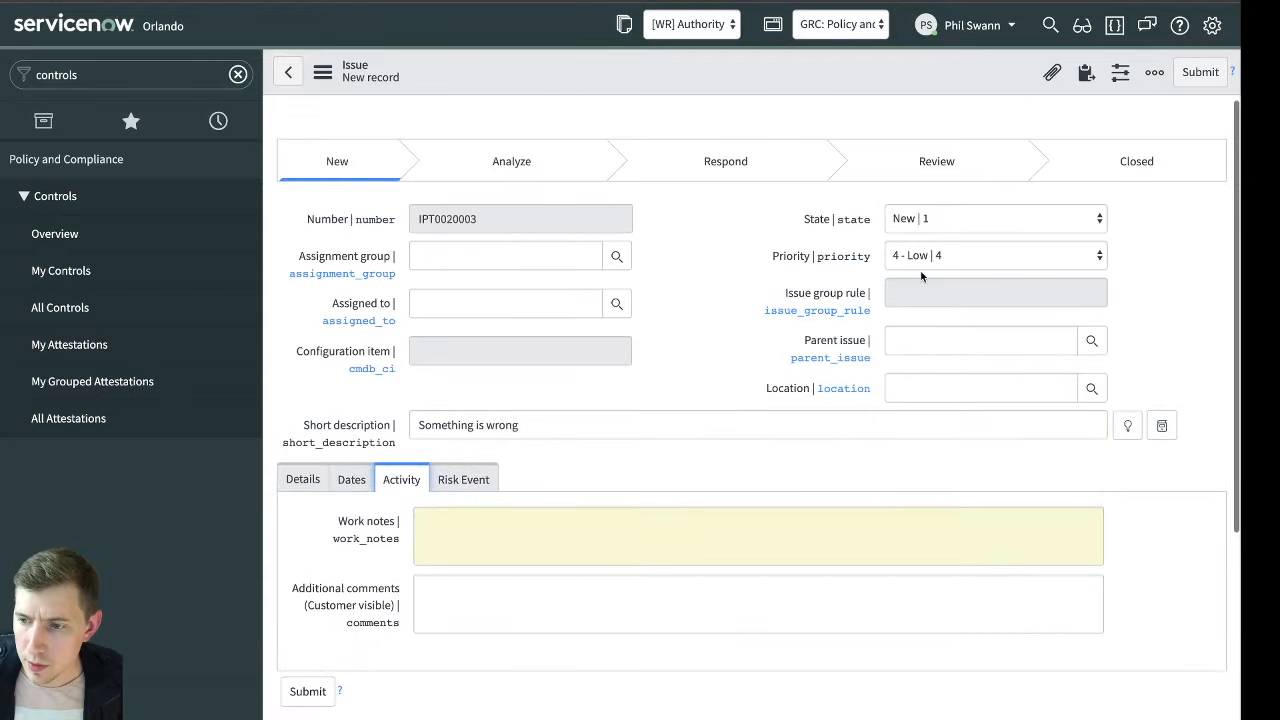
left_click(934, 233)
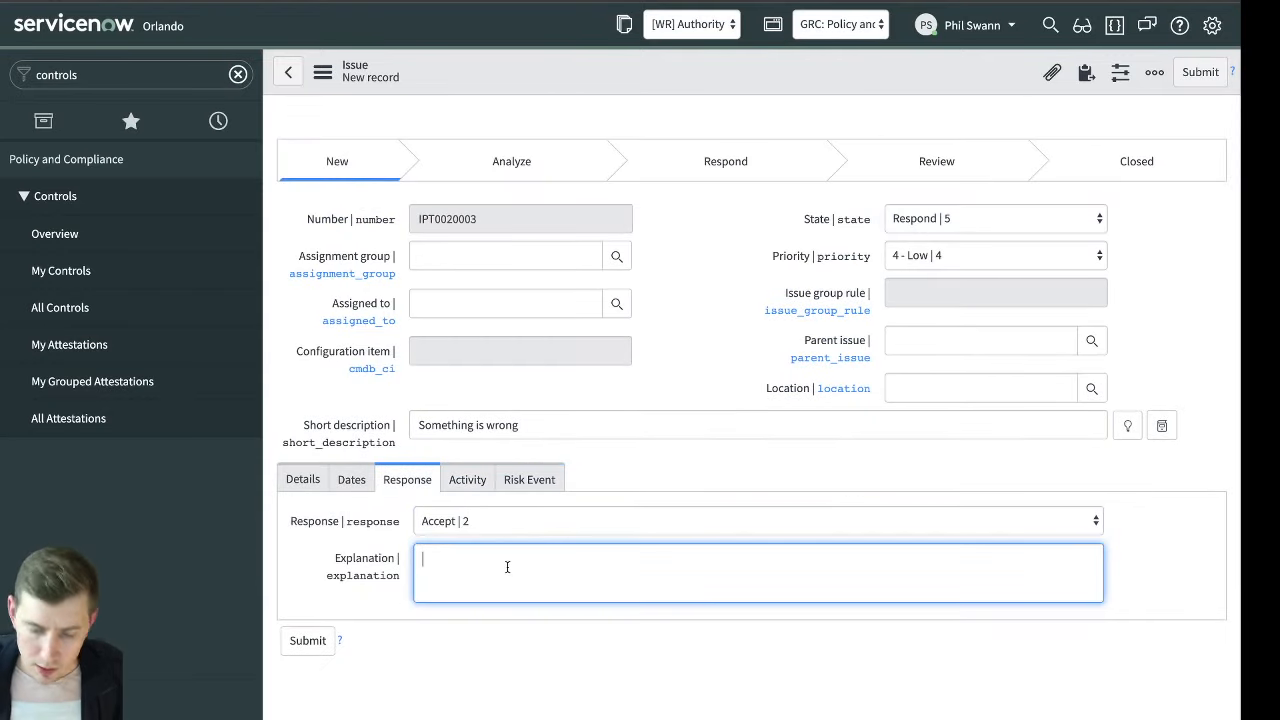
type("cannot")
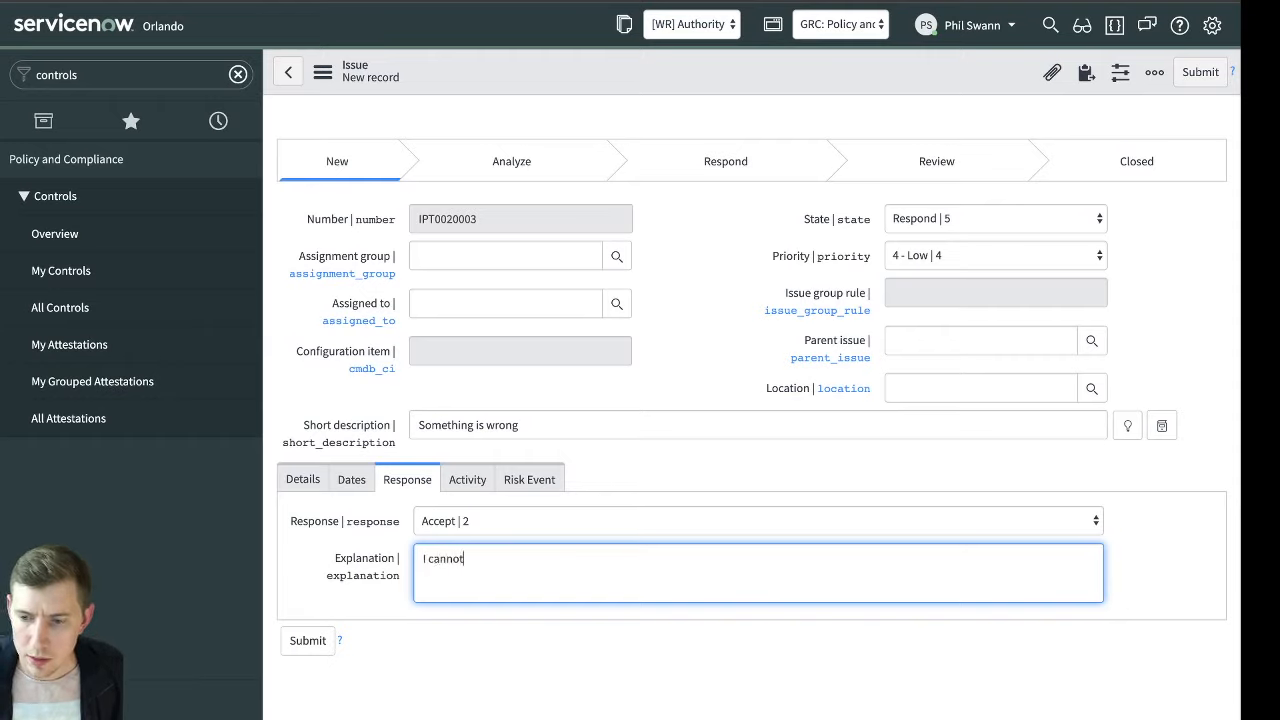
type(" solve, I need")
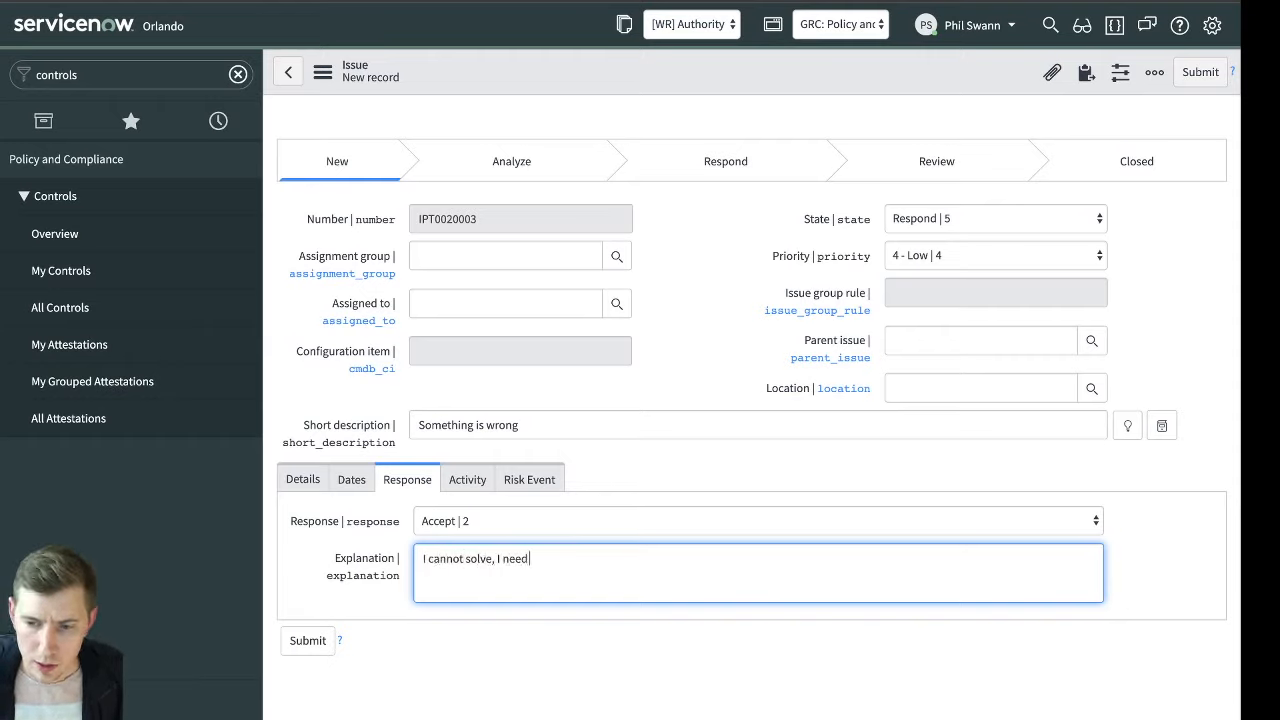
type(" temporary ")
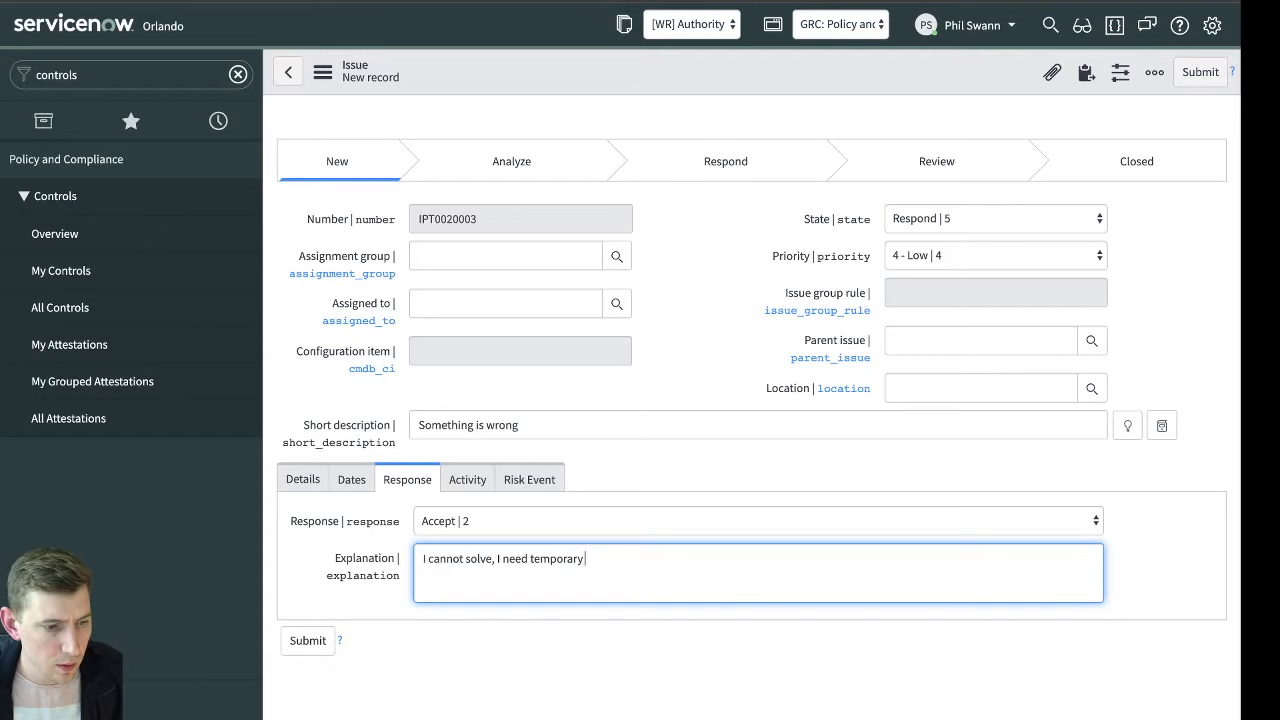
type("relief")
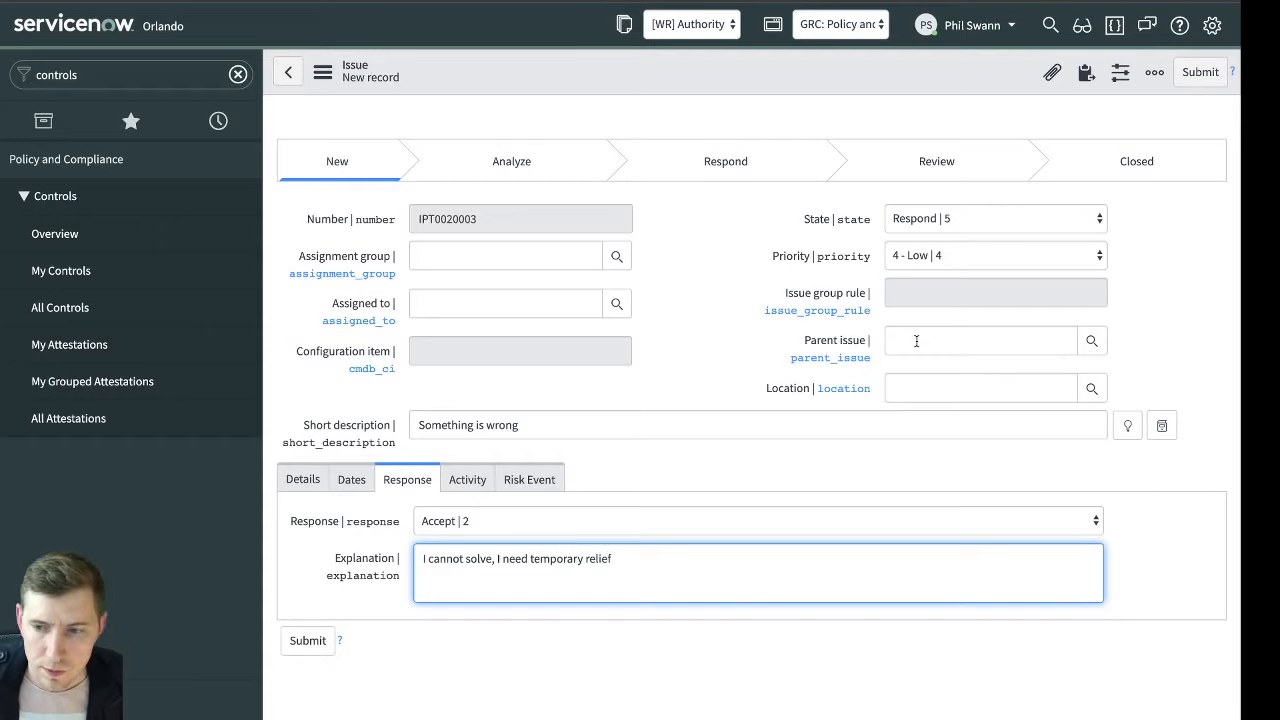
Save the new issue record and stay on its form
right_click(769, 79)
right_click(965, 79)
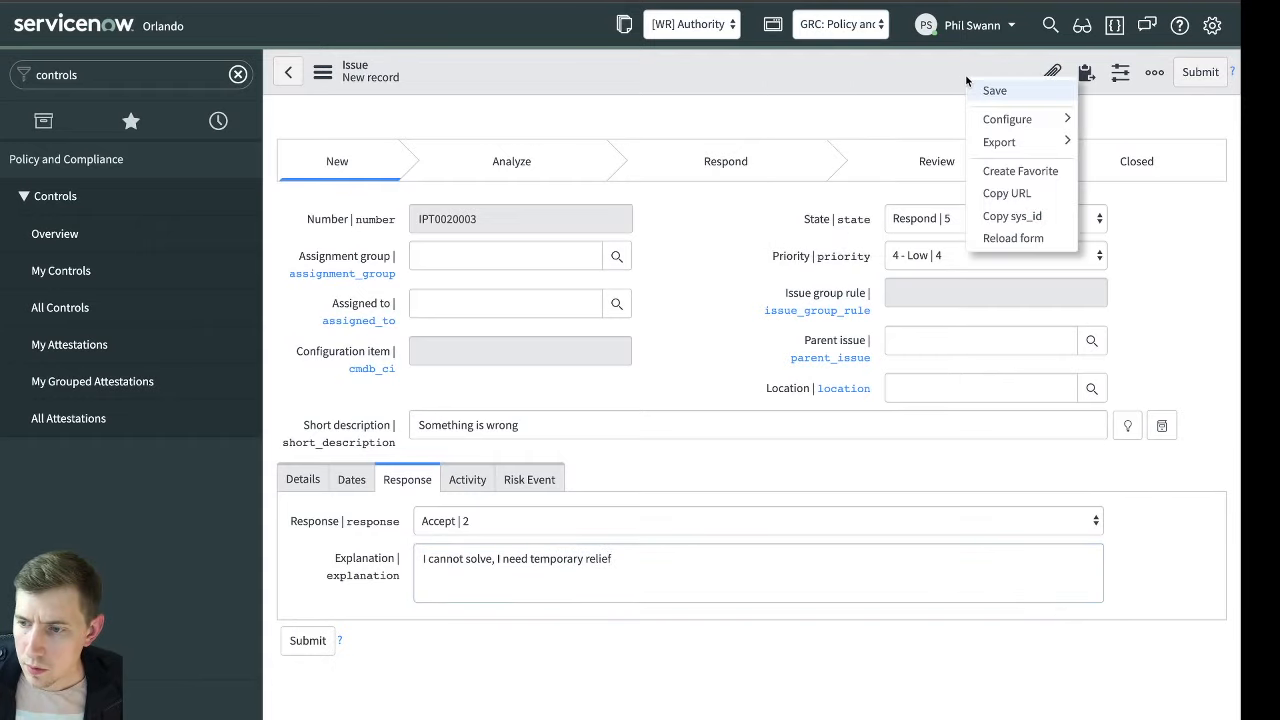
left_click(990, 89)
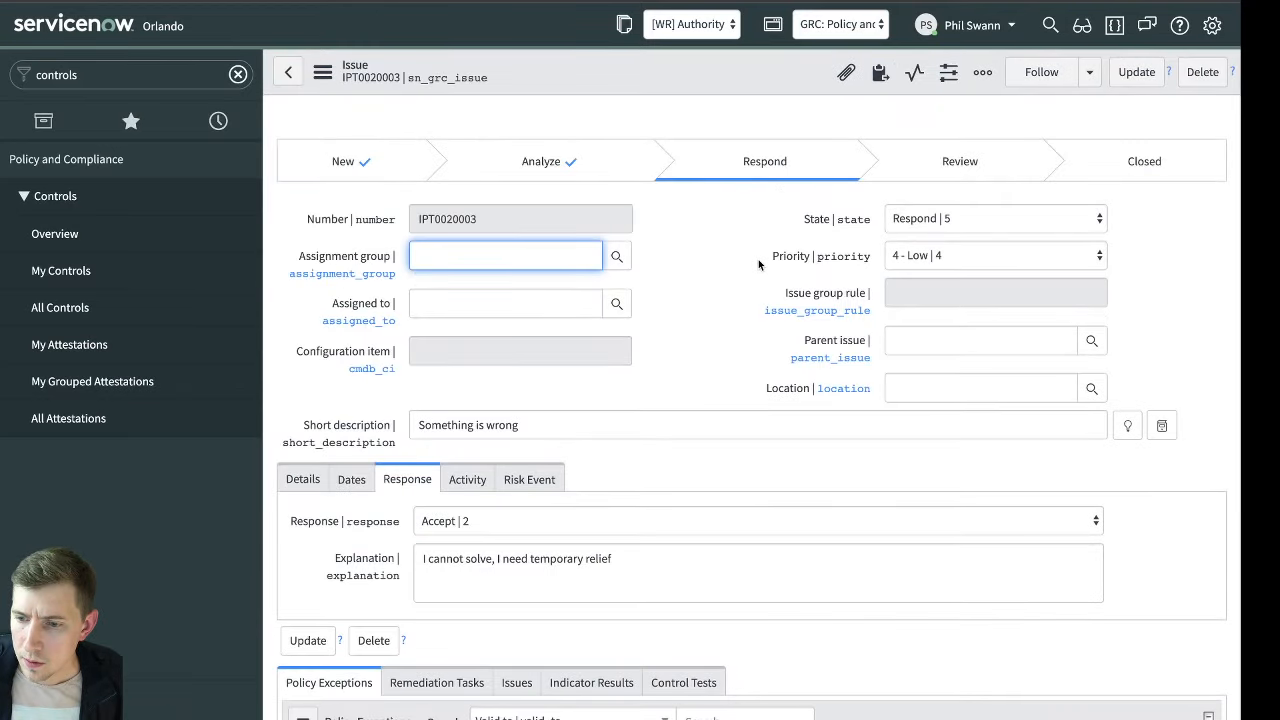
Assign the issue to the signed-in user and save the record again
scroll(758, 263, "down", 3)
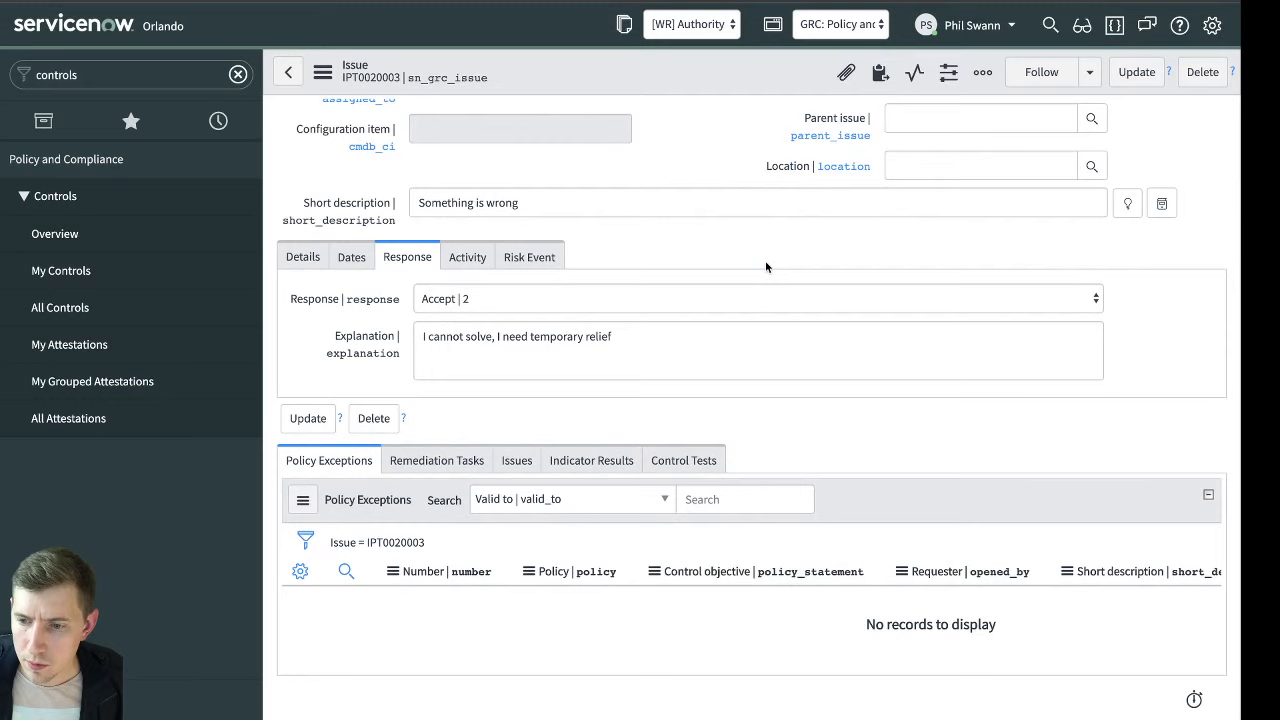
scroll(709, 366, "up", 3)
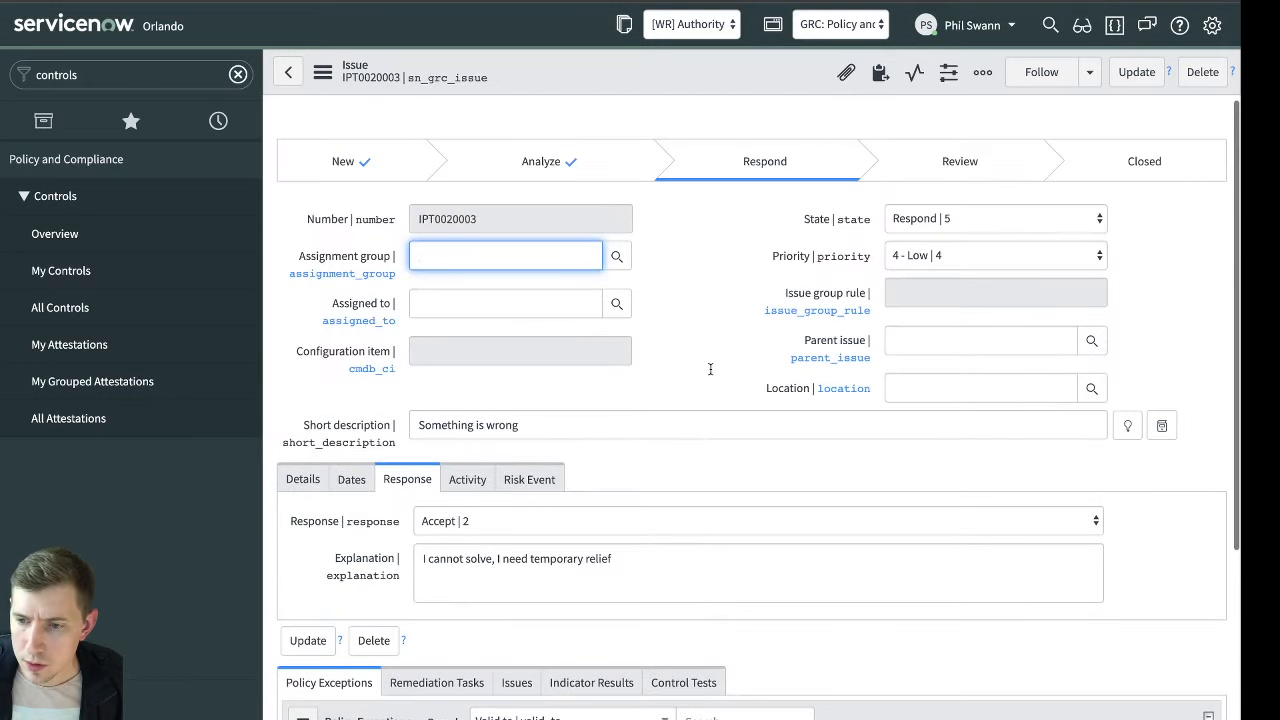
left_click(534, 298)
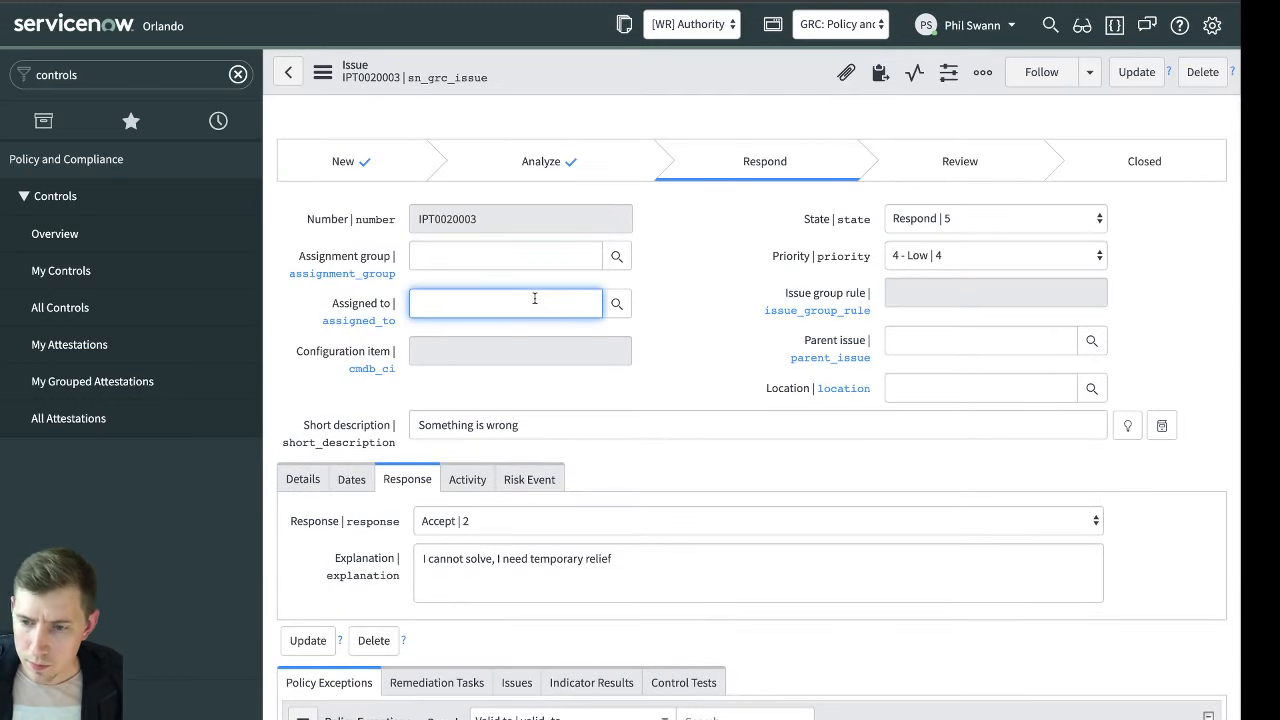
left_click(470, 344)
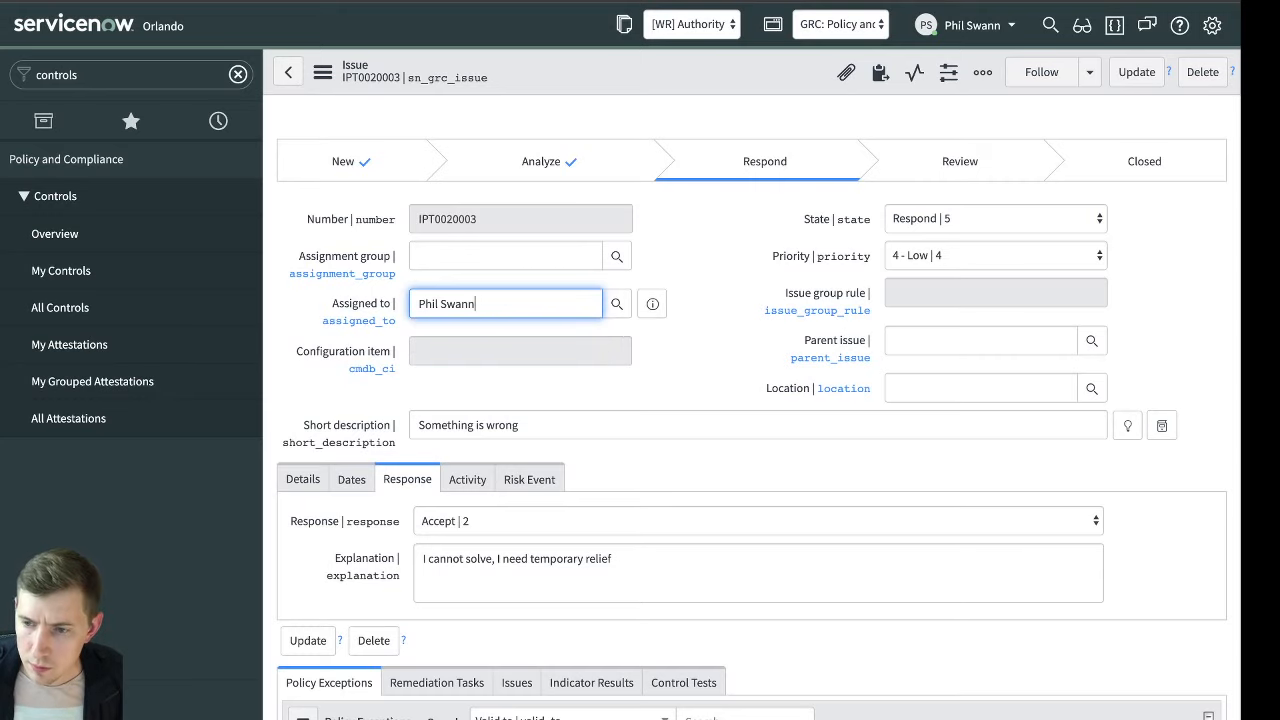
right_click(671, 70)
left_click(676, 77)
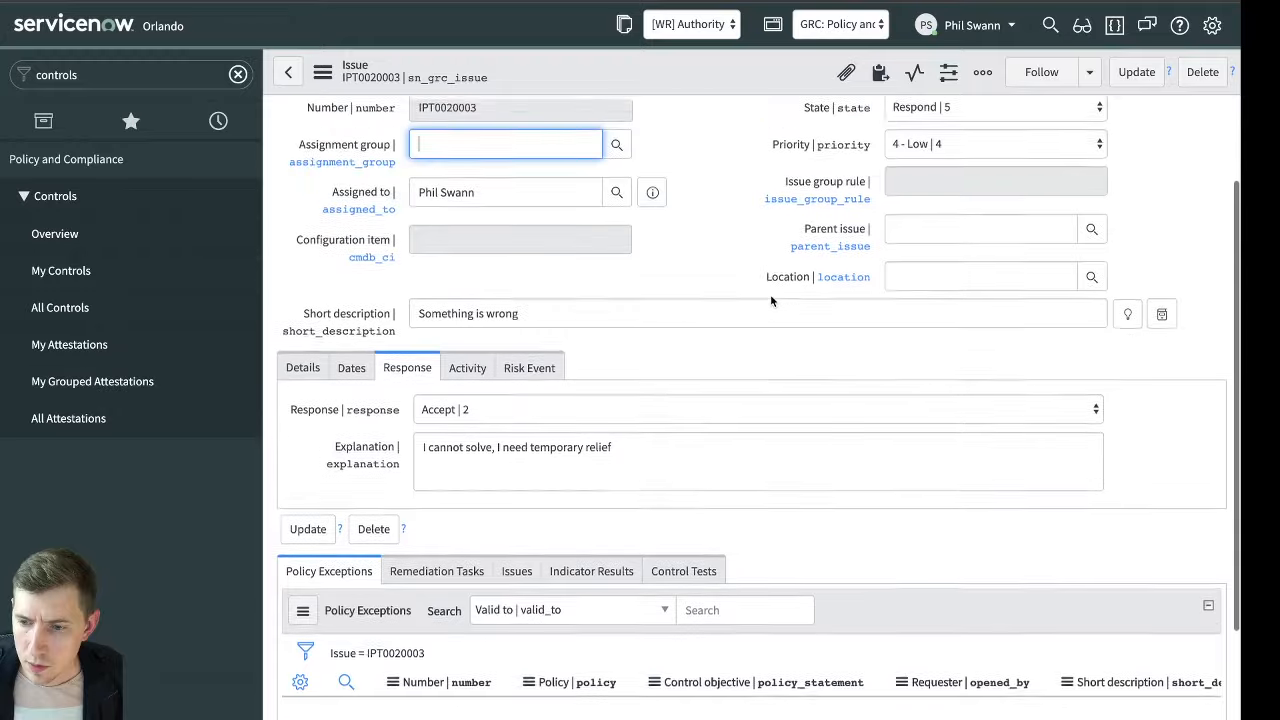
Move the issue from Respond to the Review state and save the record
left_click(997, 218)
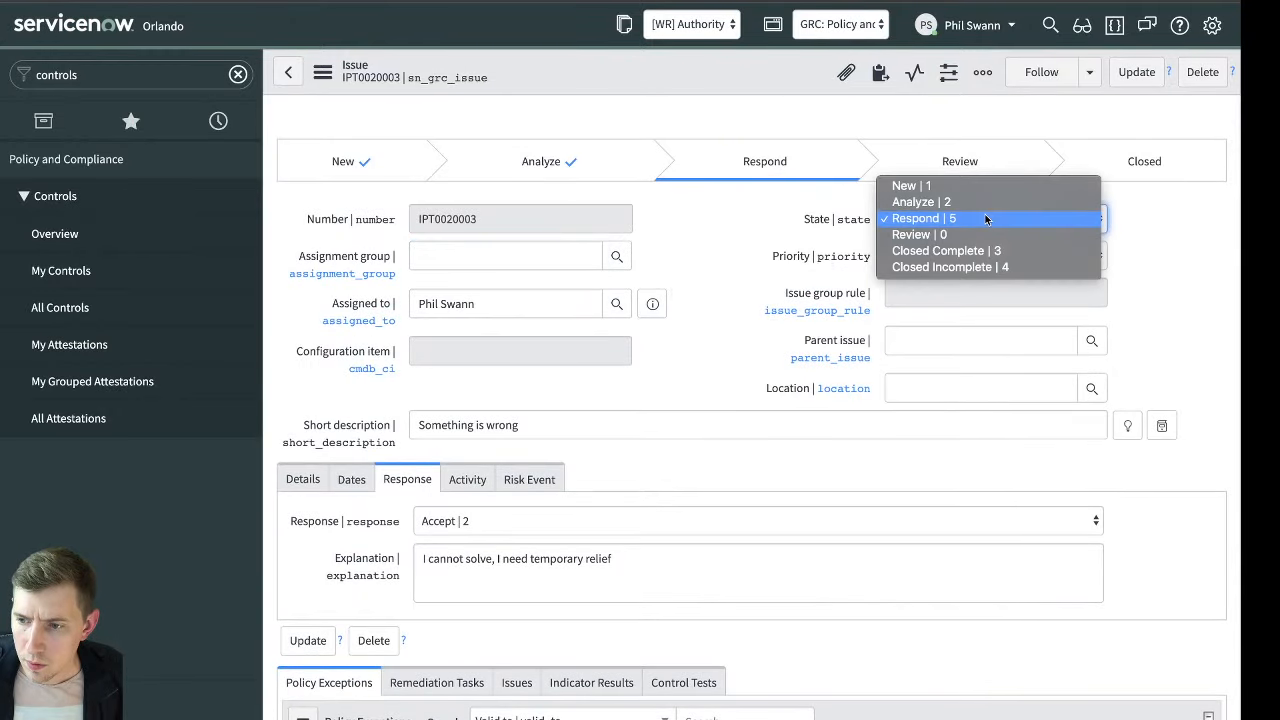
left_click(724, 339)
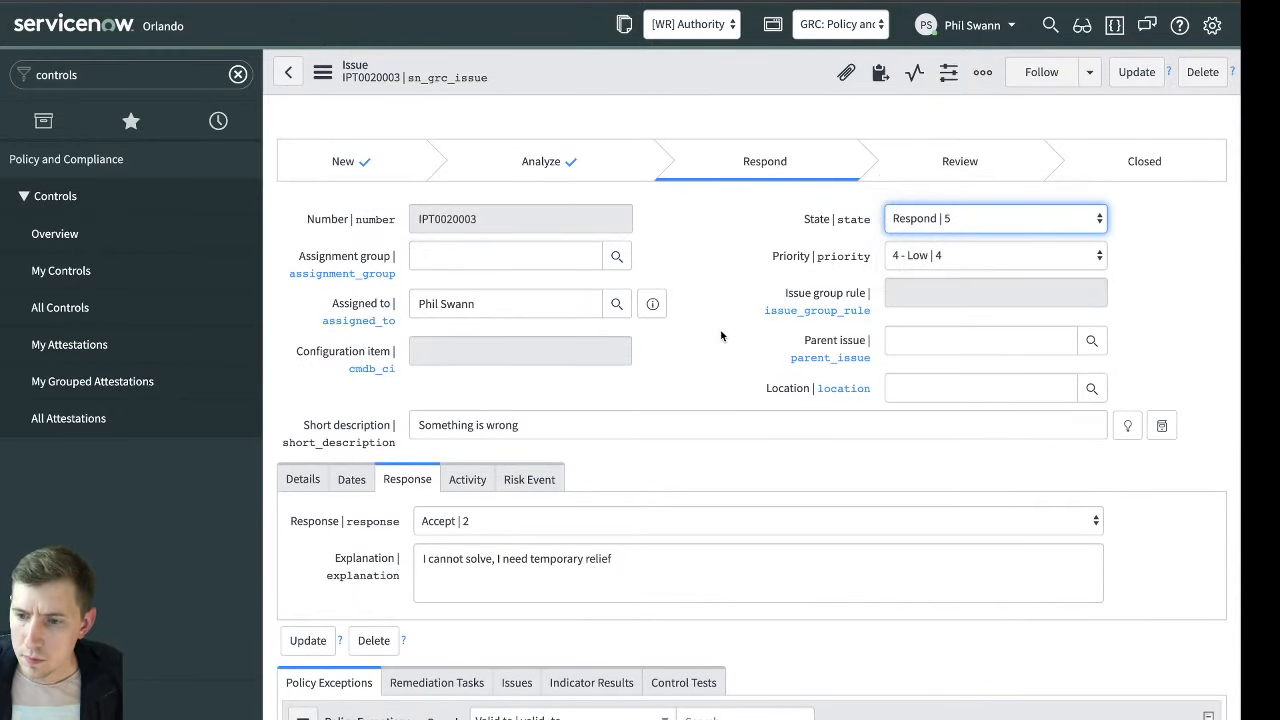
scroll(613, 478, "down", 2)
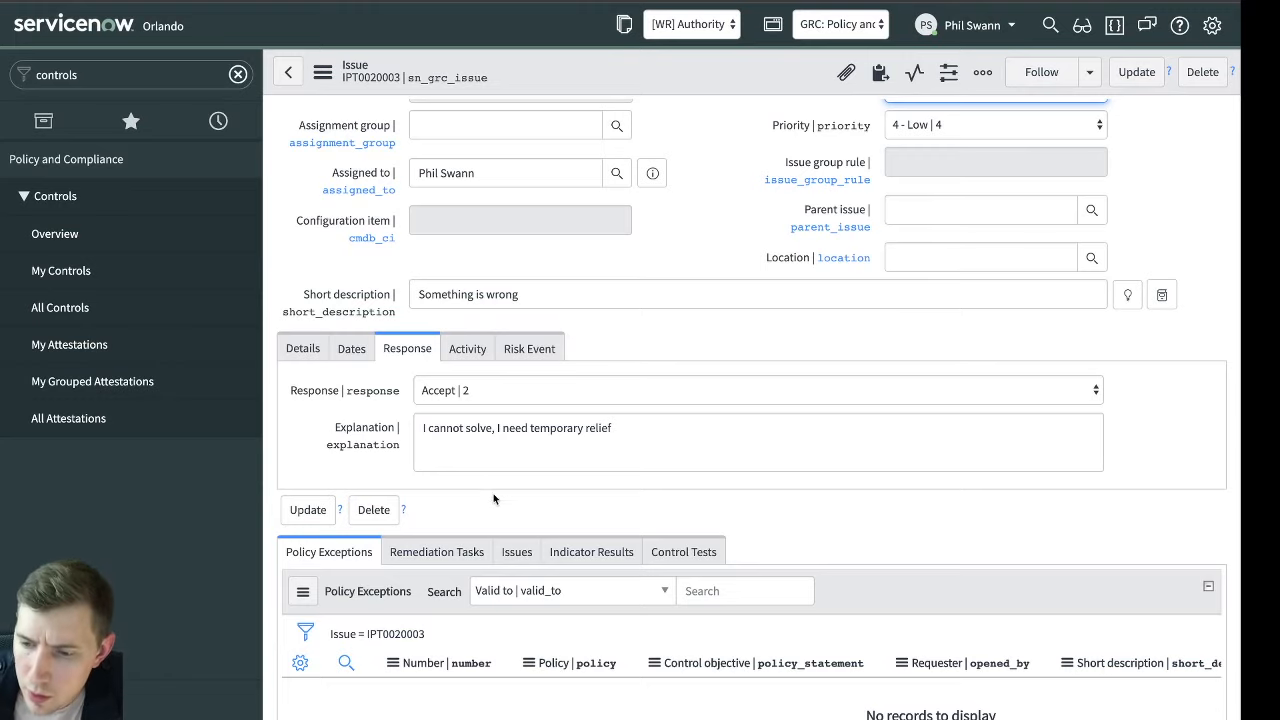
scroll(790, 395, "up", 2)
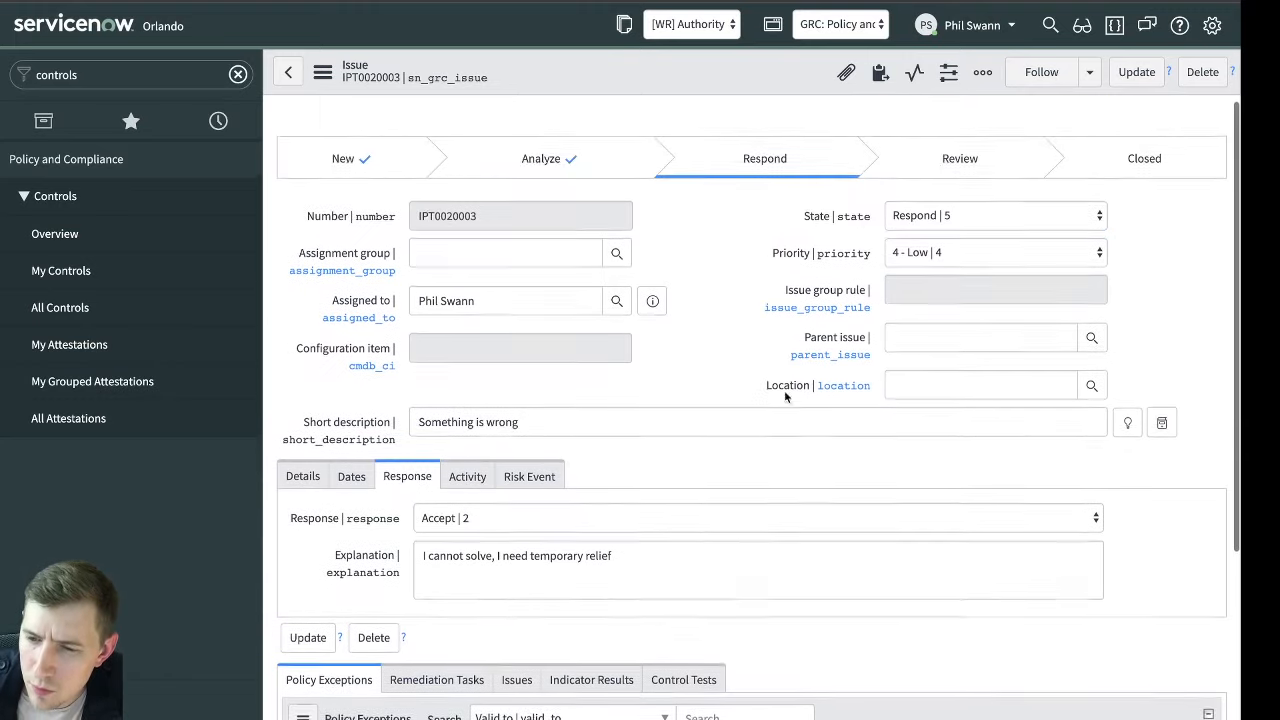
left_click(955, 220)
left_click(966, 236)
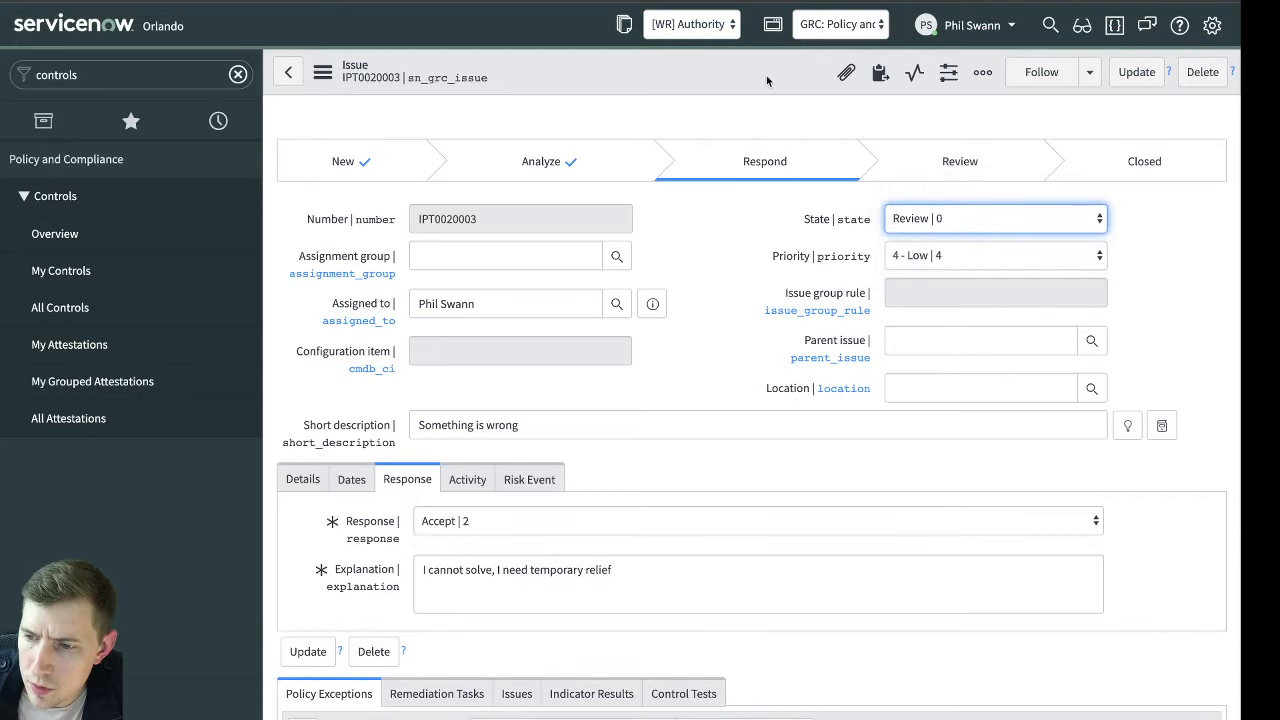
right_click(746, 76)
left_click(760, 81)
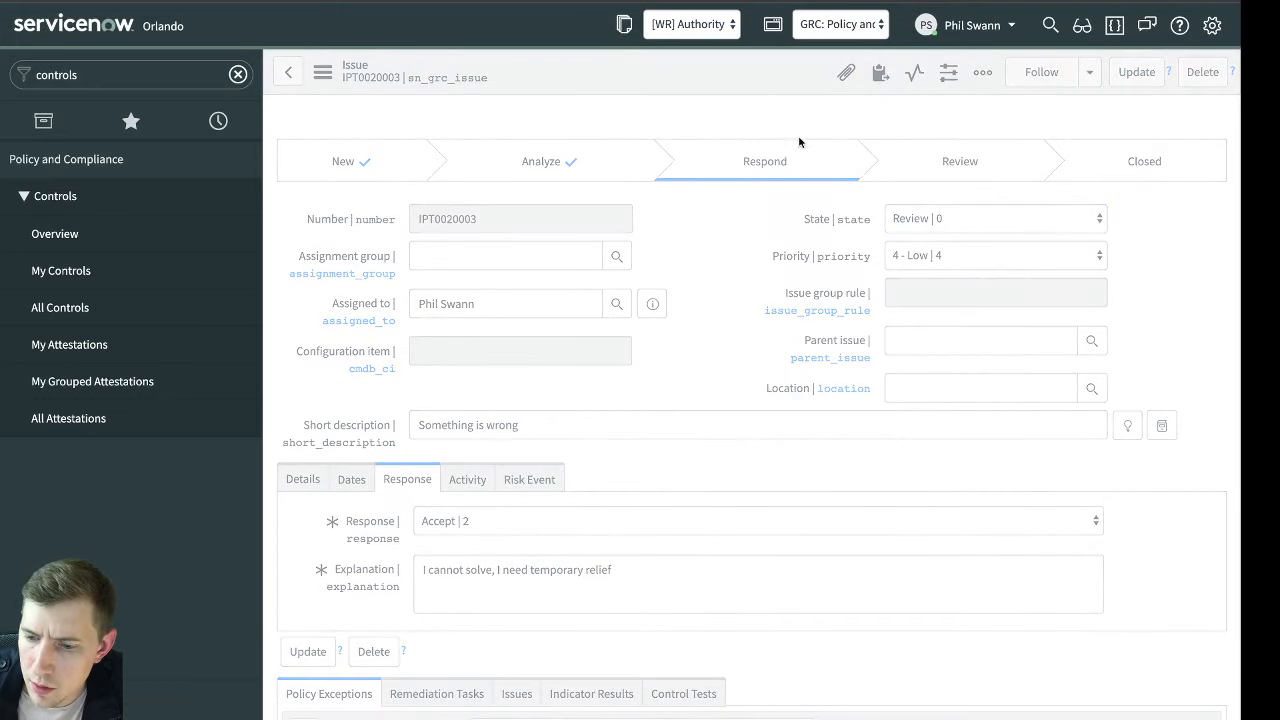
Open the list control configuration of the issue's Policy Exceptions related list and look through its settings
scroll(676, 270, "down", 2)
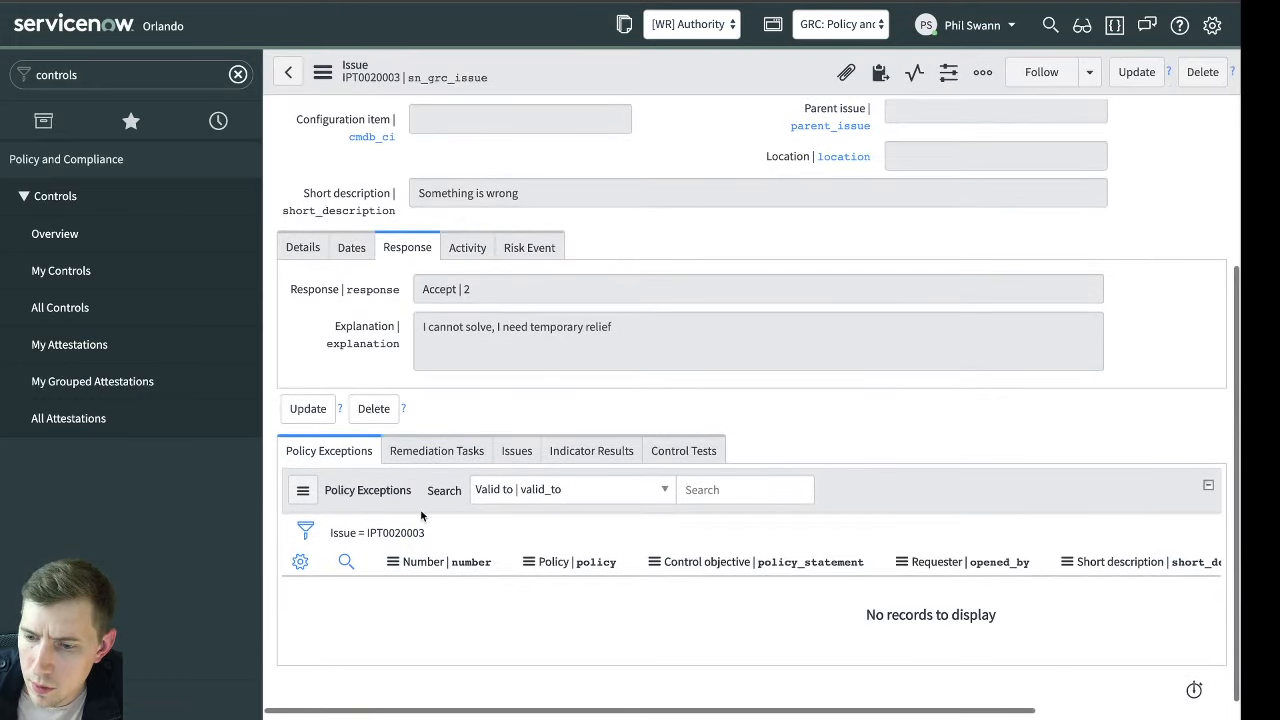
left_click(394, 563)
mouse_move(520, 485)
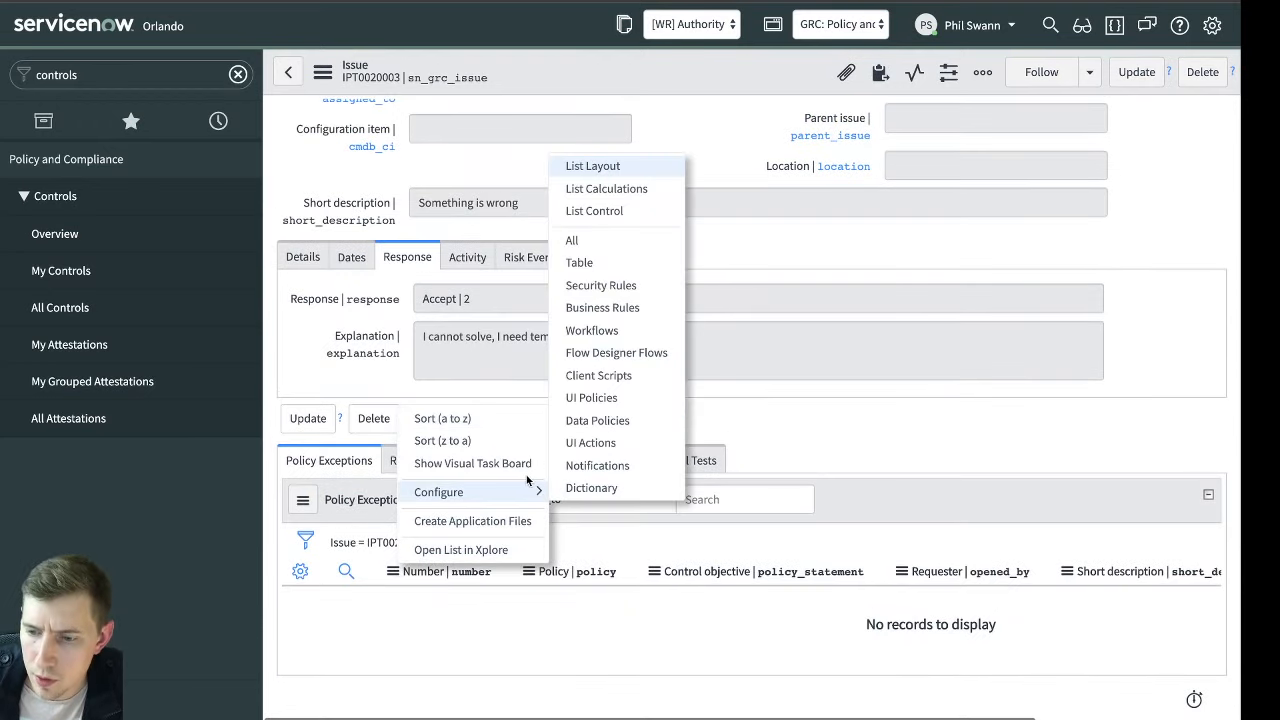
left_click(634, 213)
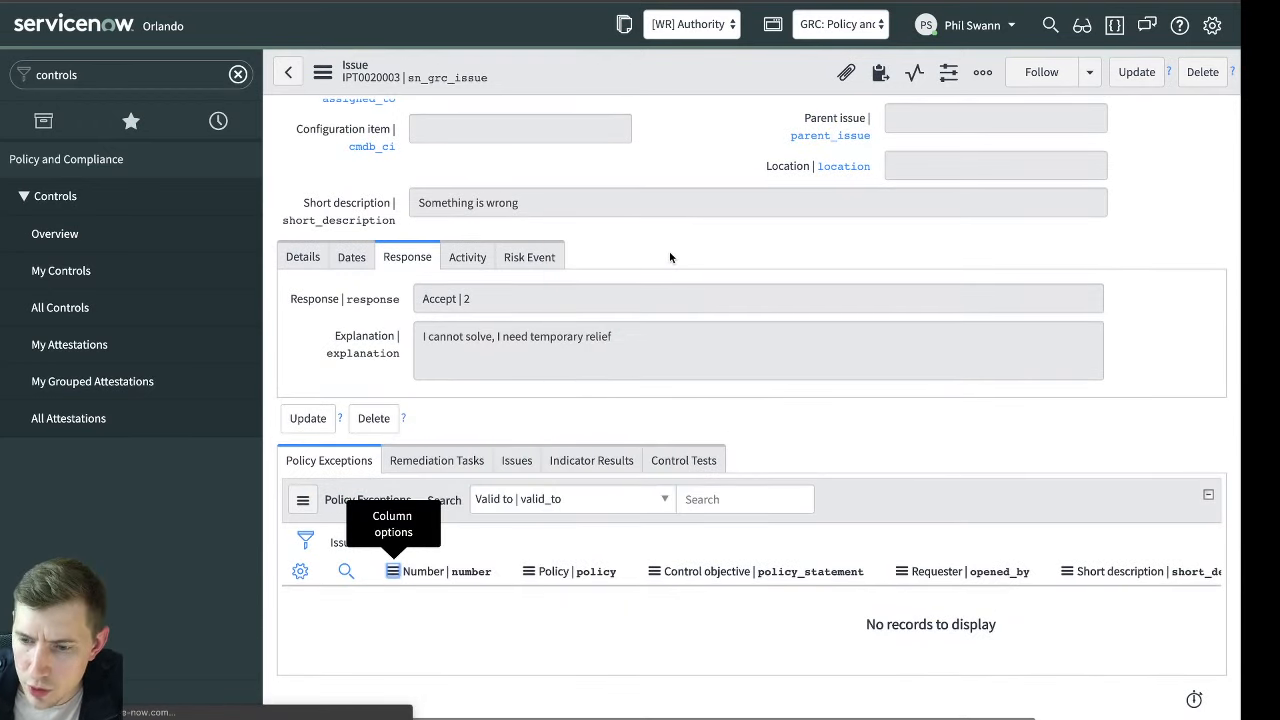
scroll(733, 425, "down", 3)
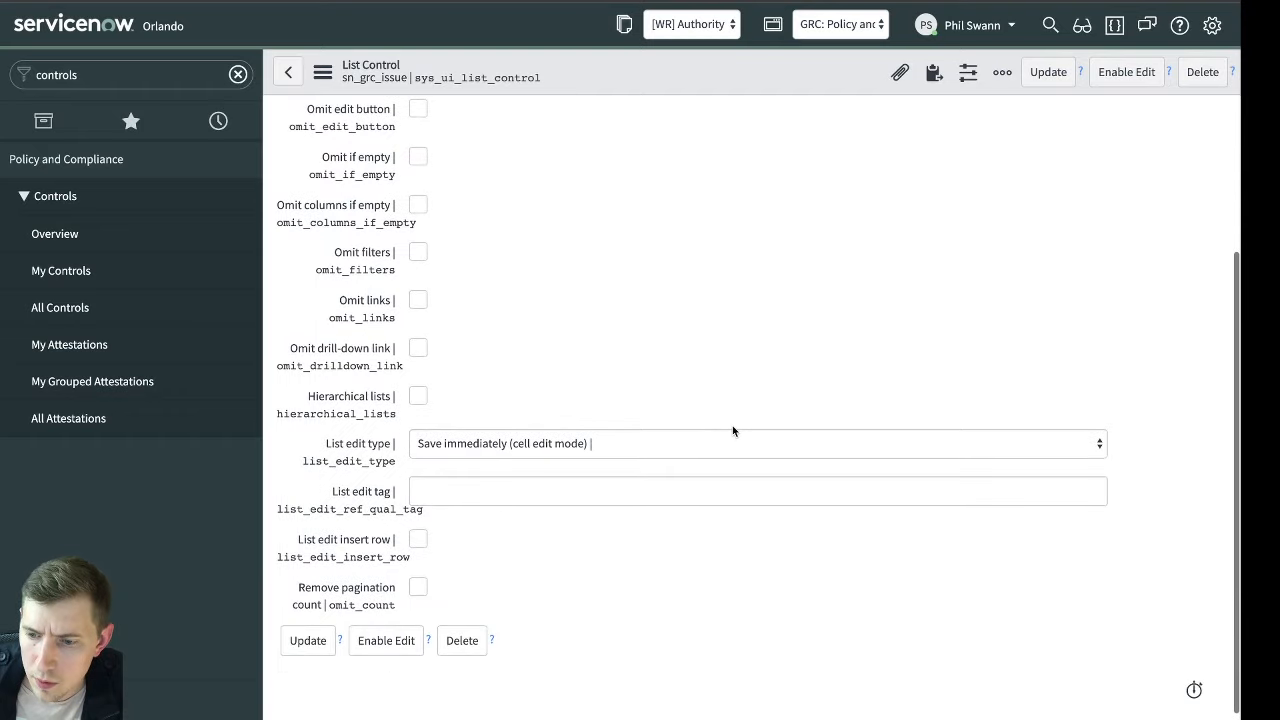
scroll(732, 425, "up", 3)
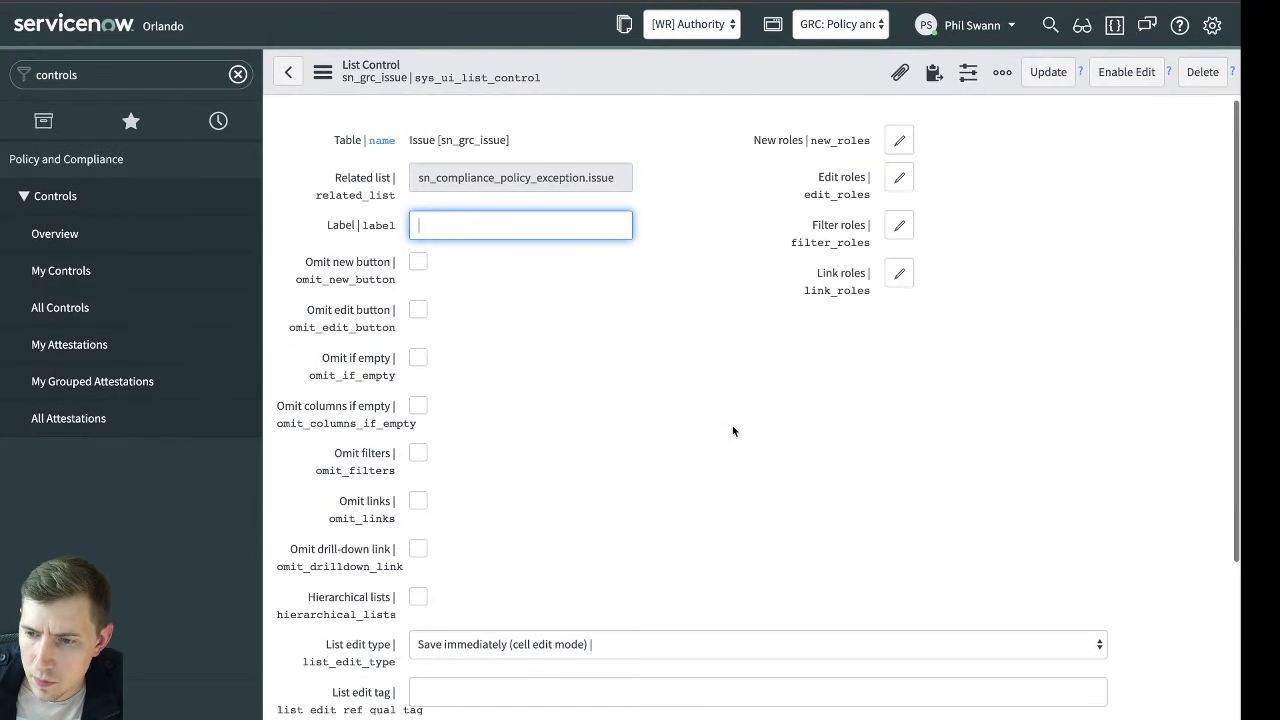
In the Global application scope, add the omit columns, edit, empty, filter, links and new condition fields to the List Control form layout and save
left_click(845, 24)
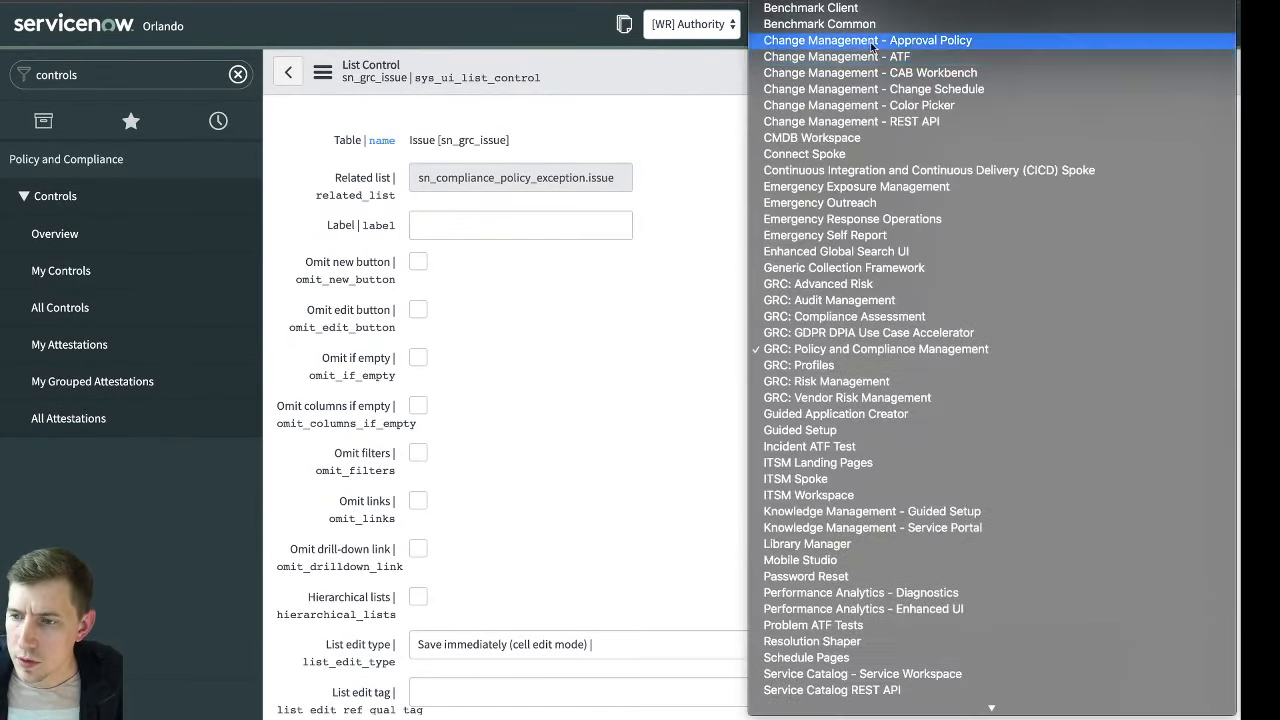
left_click(800, 1)
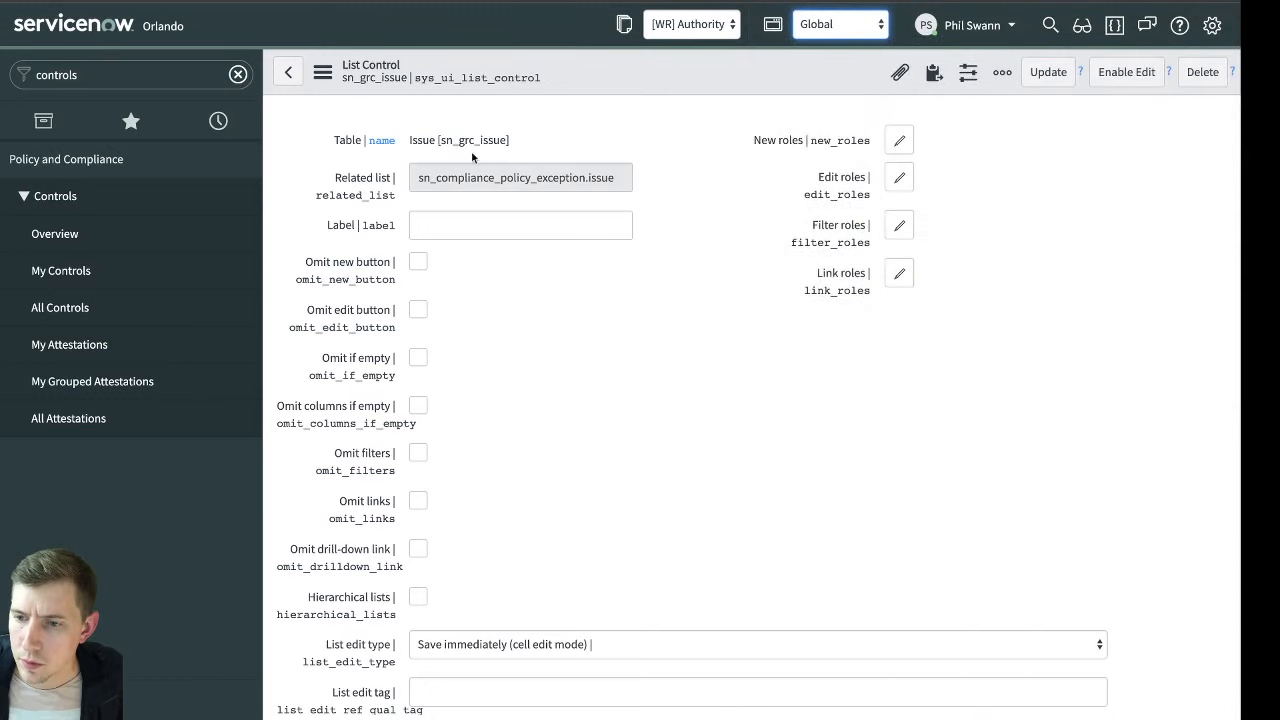
left_click(328, 73)
mouse_move(406, 185)
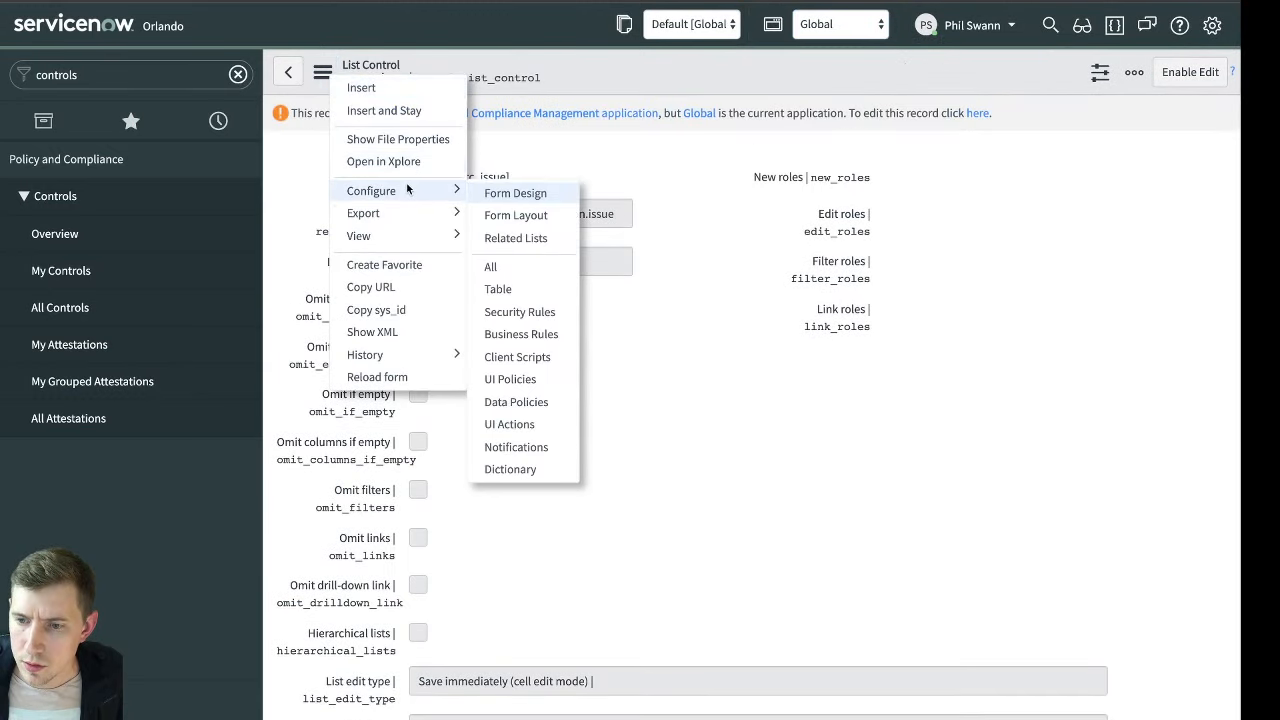
left_click(516, 215)
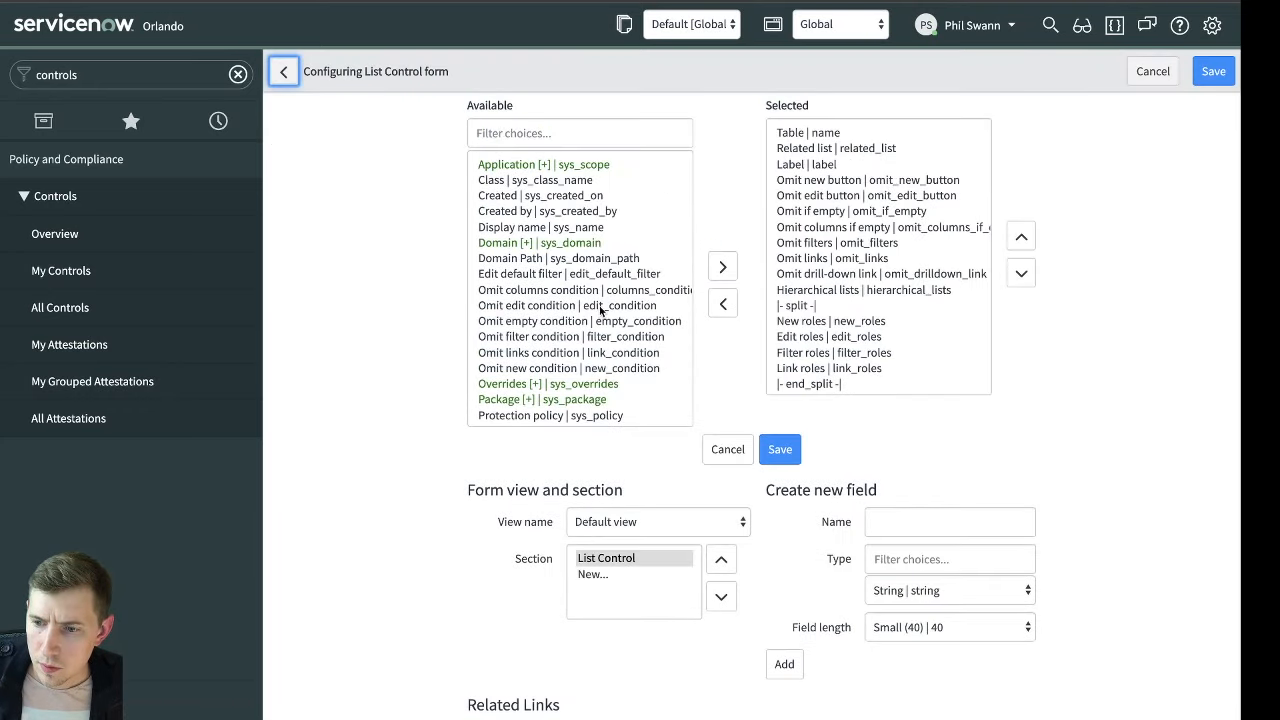
left_click_drag(592, 287, 580, 364)
left_click(722, 267)
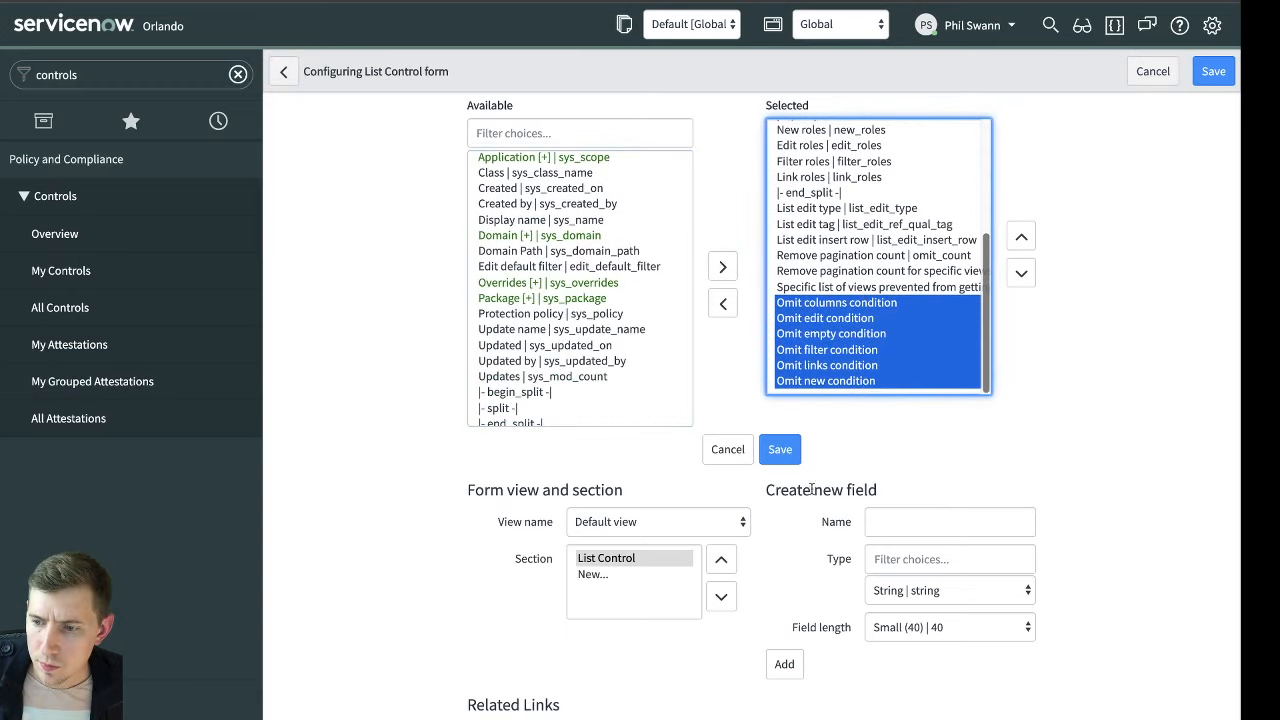
left_click(780, 449)
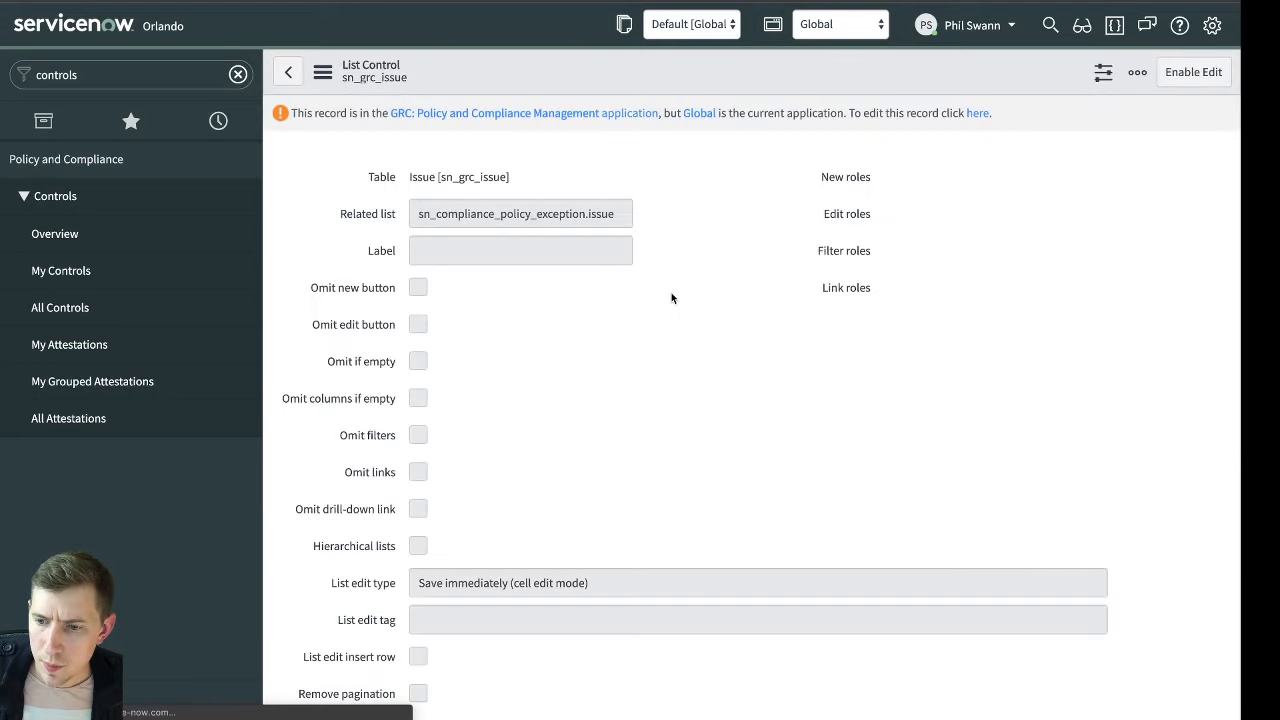
Examine the Omit new condition script on the List Control form
scroll(671, 298, "down", 1)
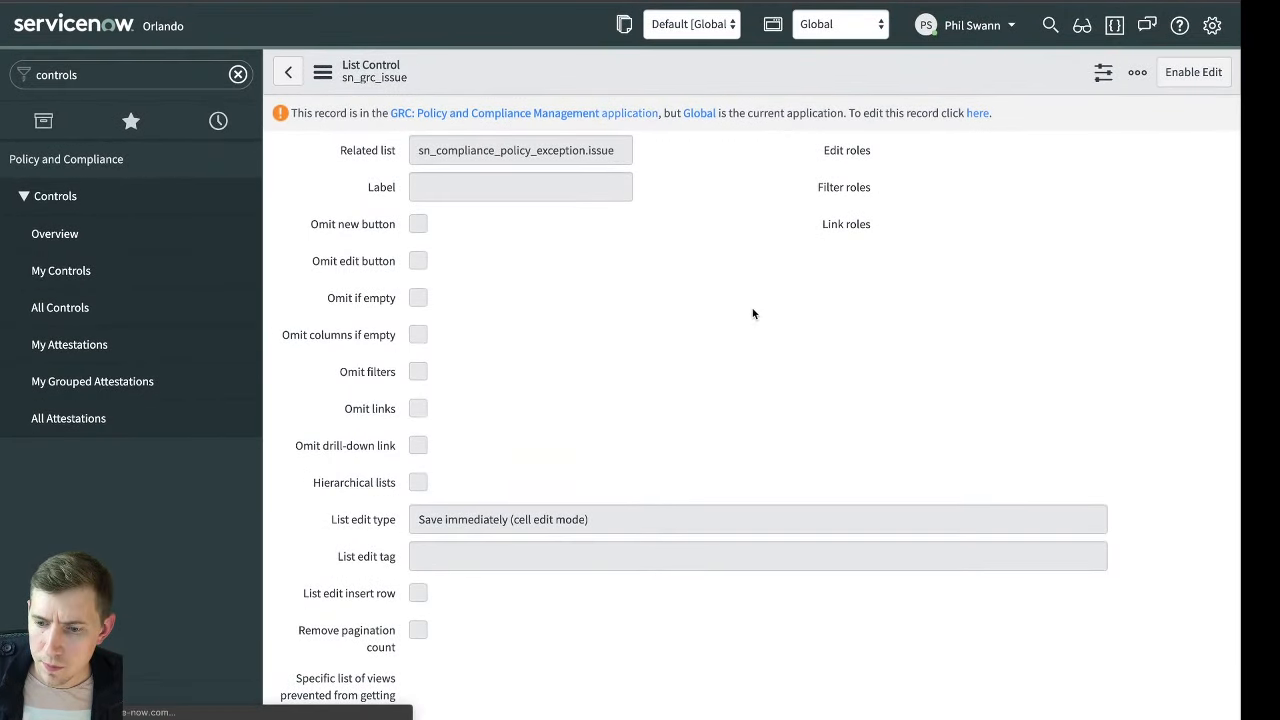
scroll(763, 327, "down", 6)
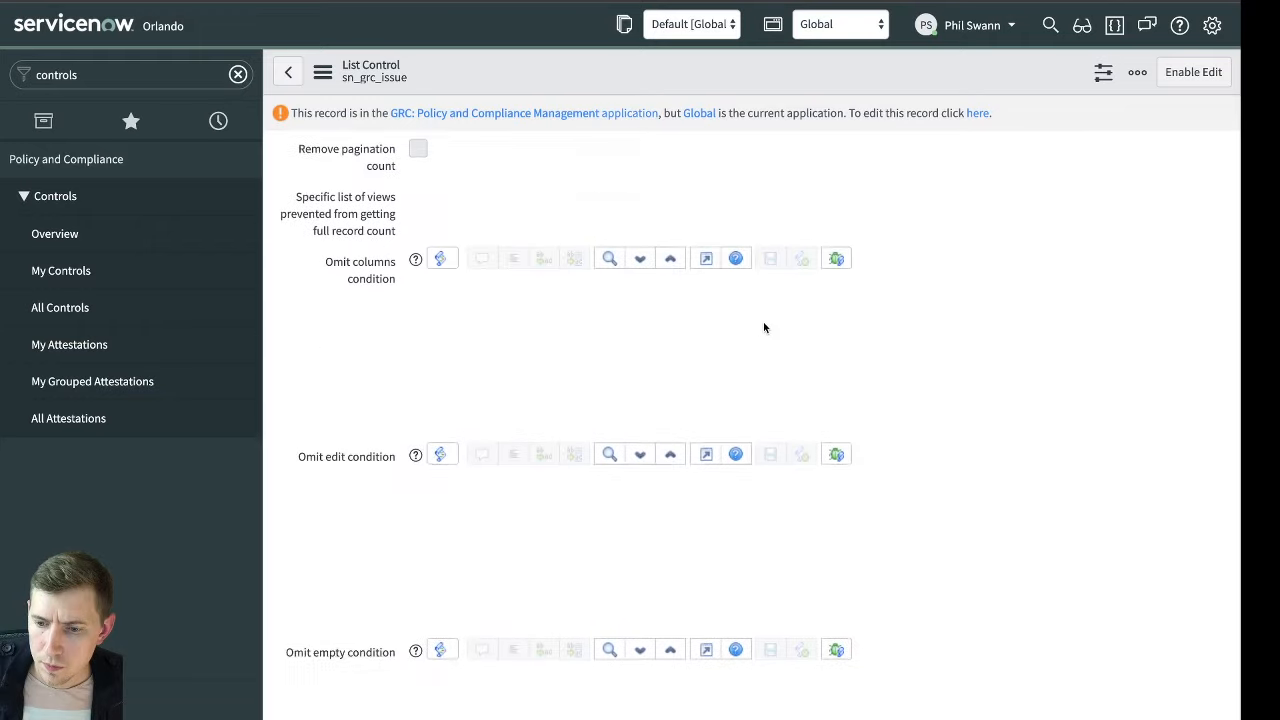
scroll(765, 330, "down", 6)
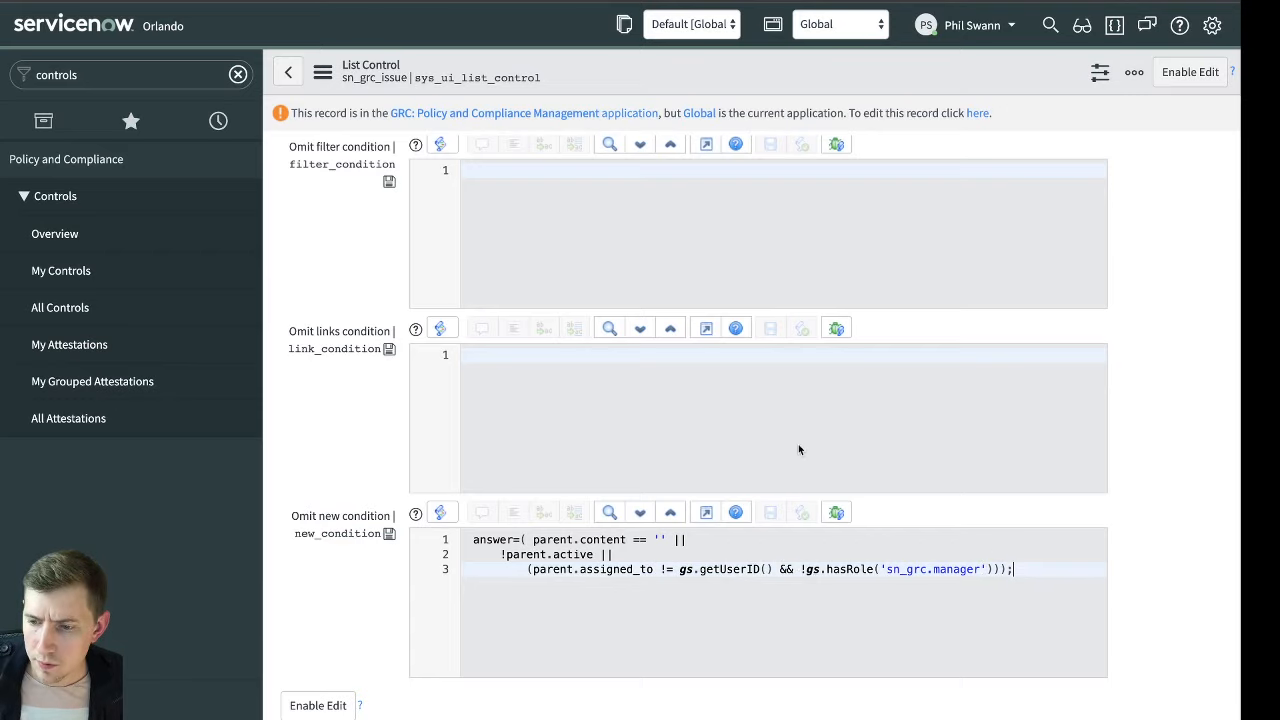
scroll(632, 264, "up", 10)
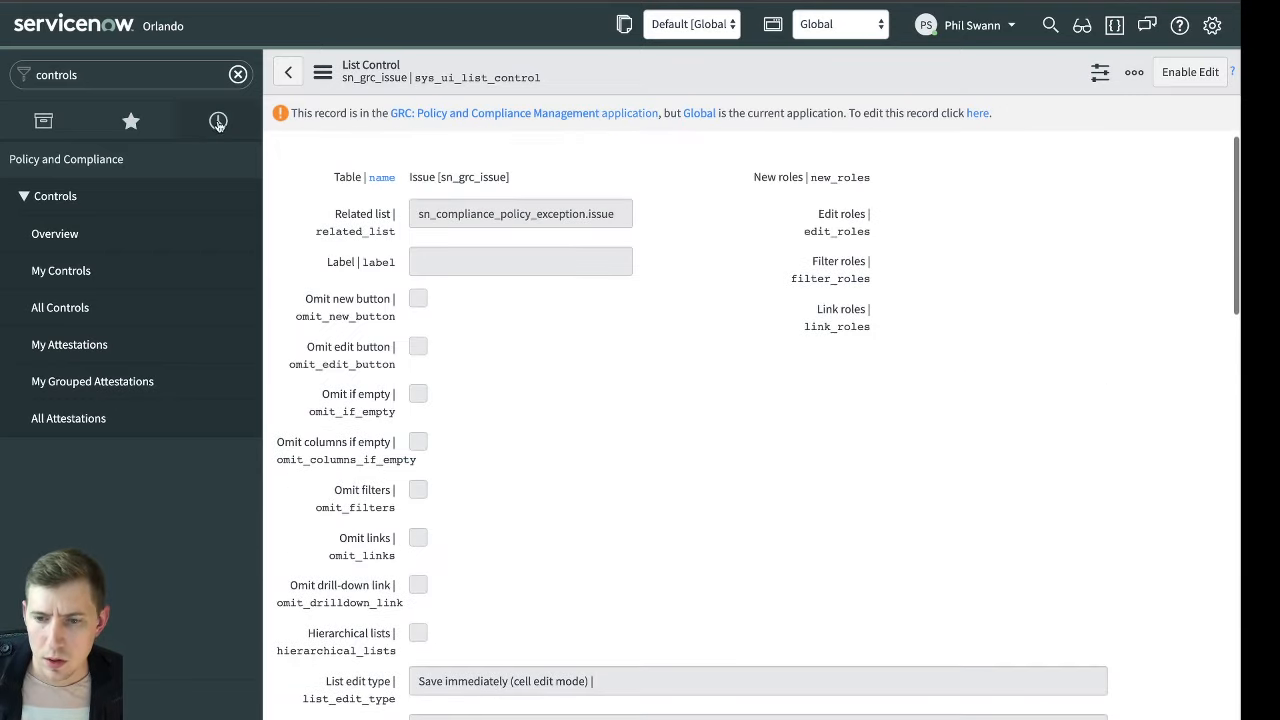
Look over the List Control form once more and return to the recently viewed "Something is wrong" issue
left_click(219, 136)
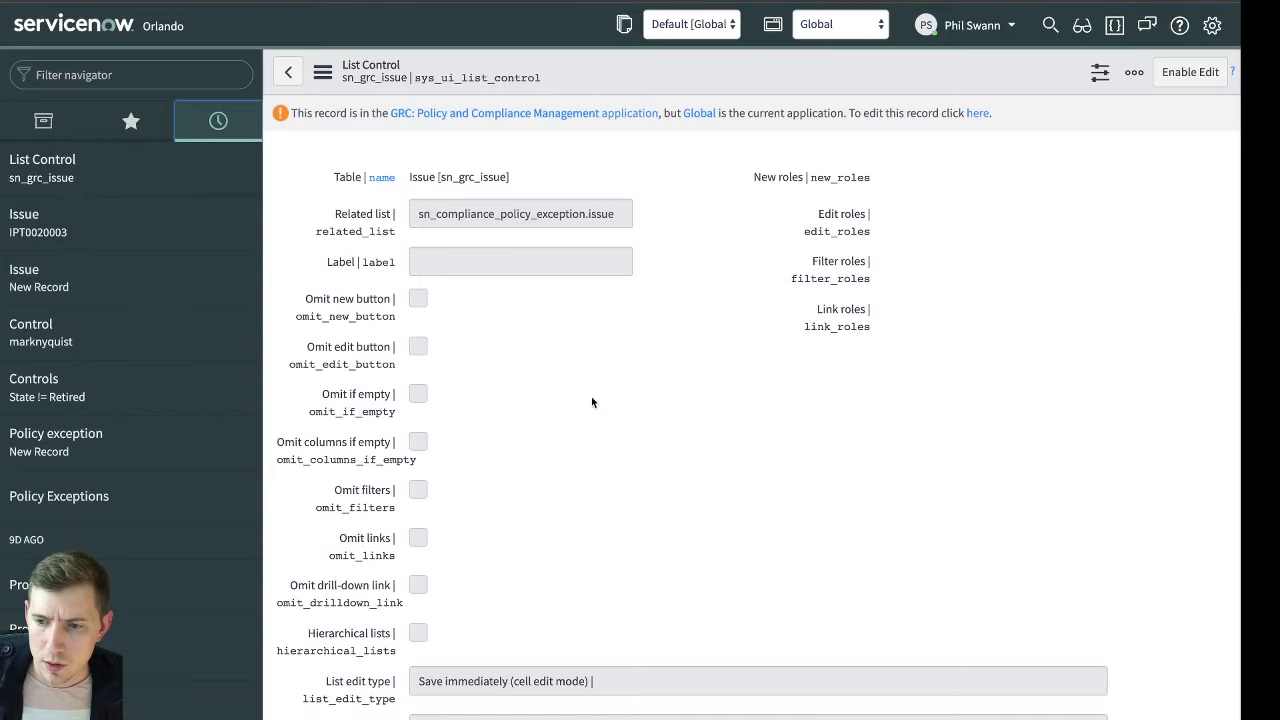
scroll(591, 398, "down", 5)
scroll(591, 401, "down", 5)
scroll(586, 403, "up", 10)
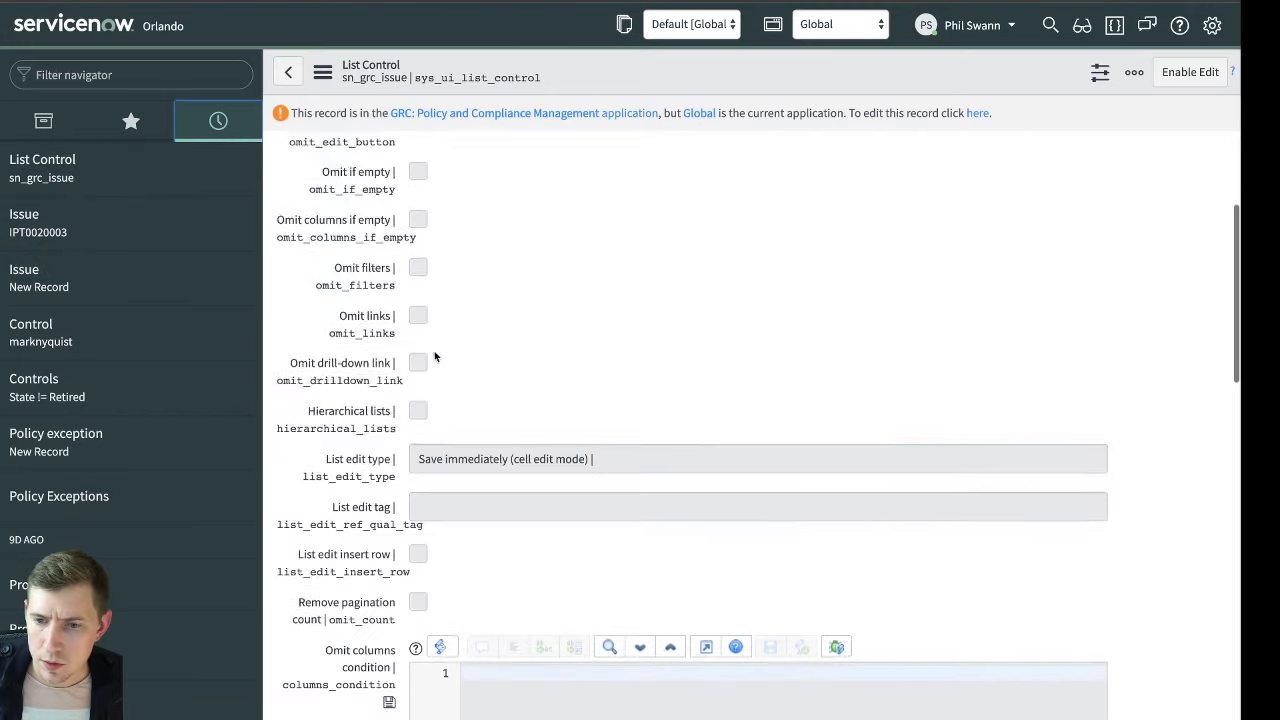
left_click(156, 229)
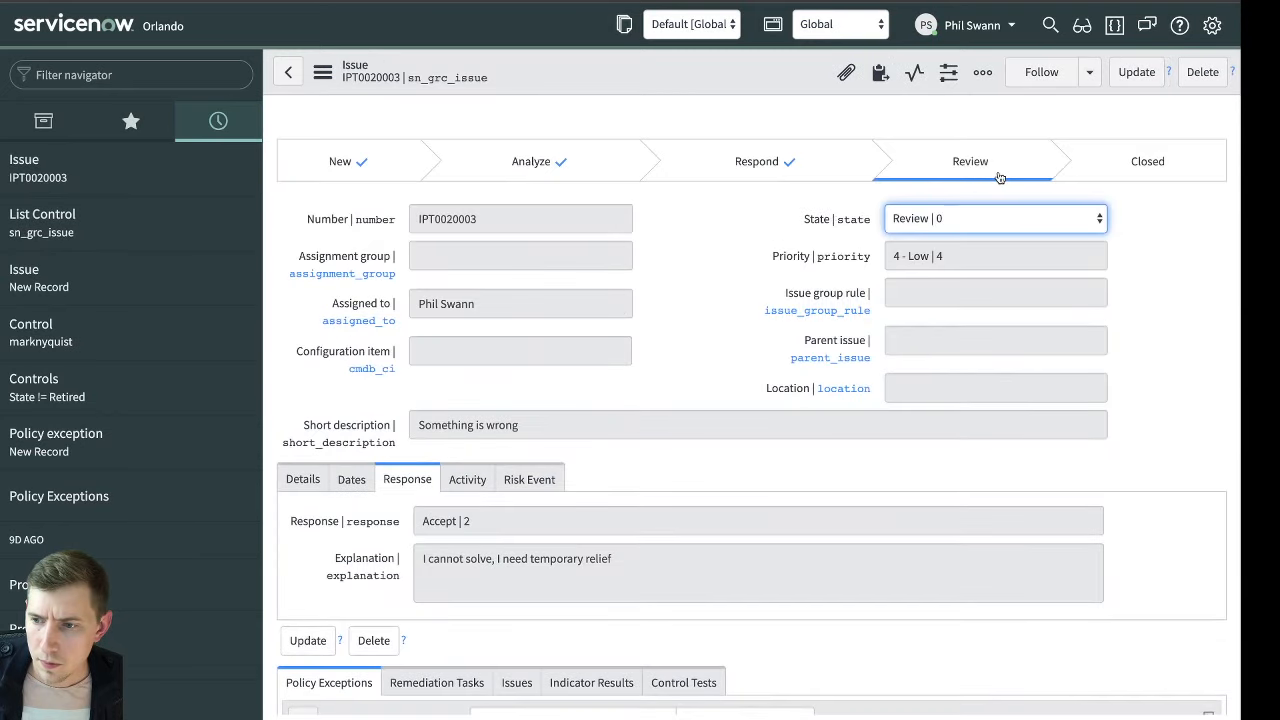
Inspect the issue record's XML and close it again
left_click(322, 72)
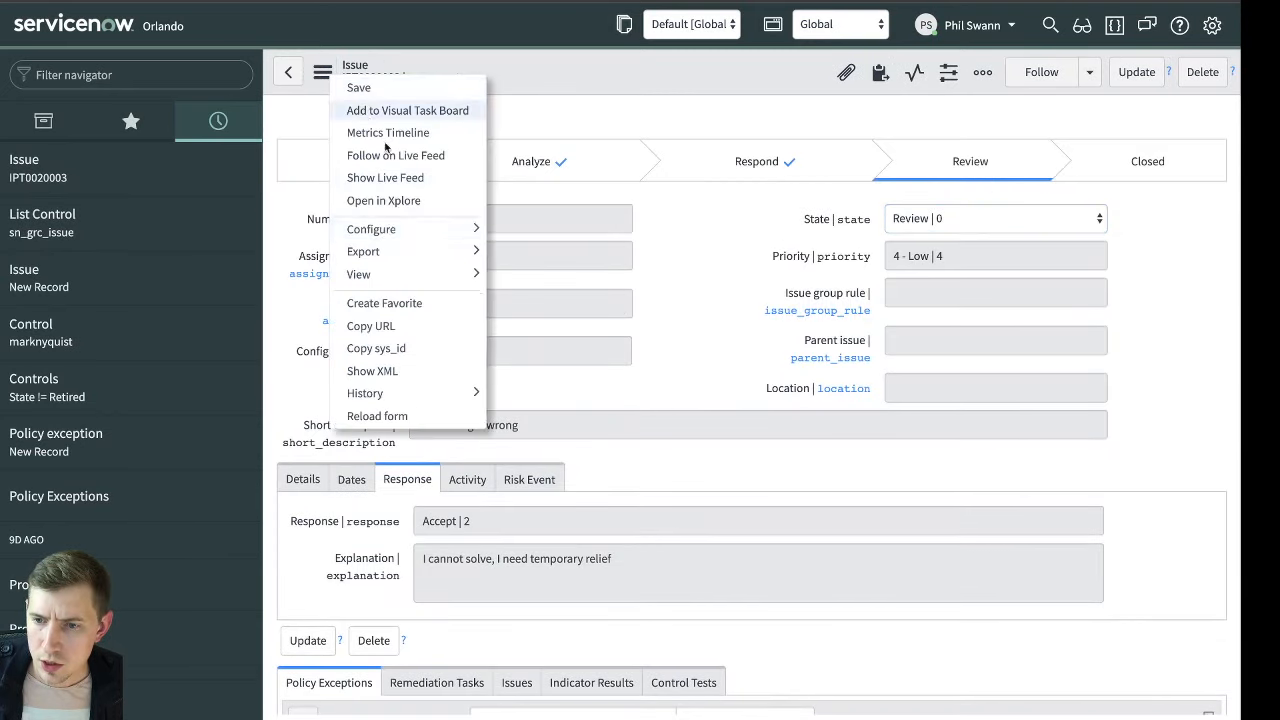
left_click(420, 370)
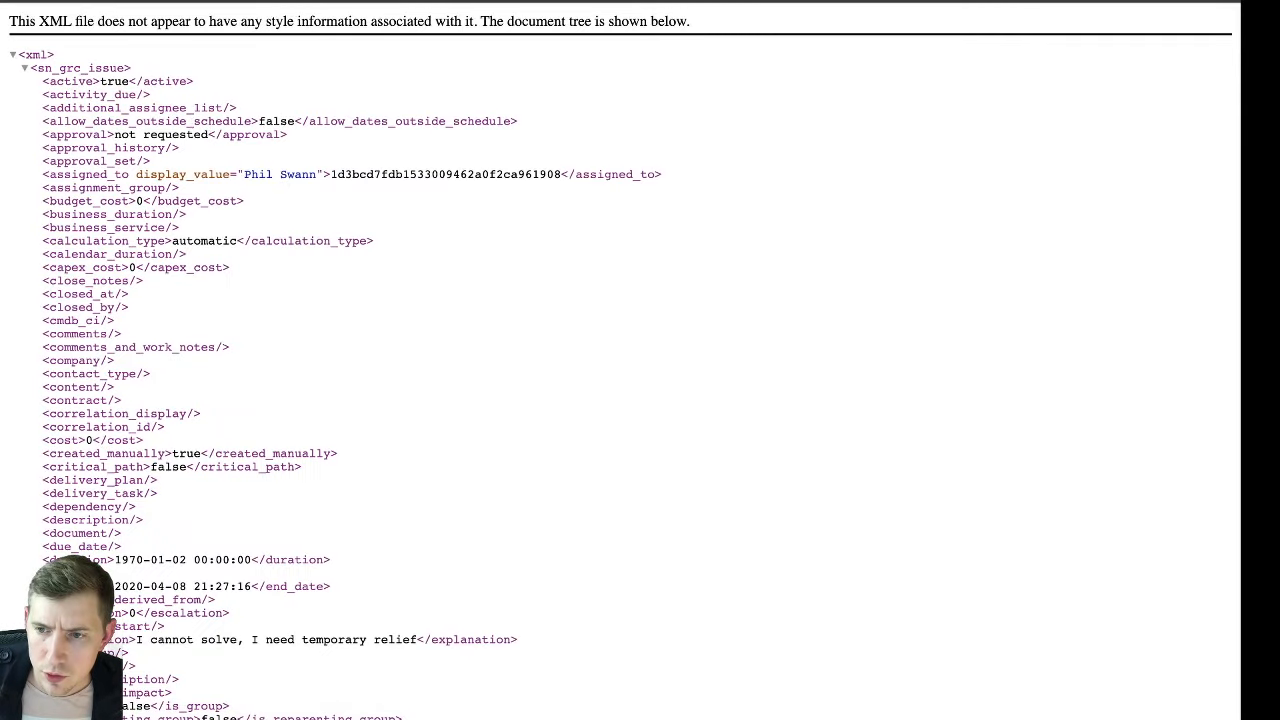
key("super+w")
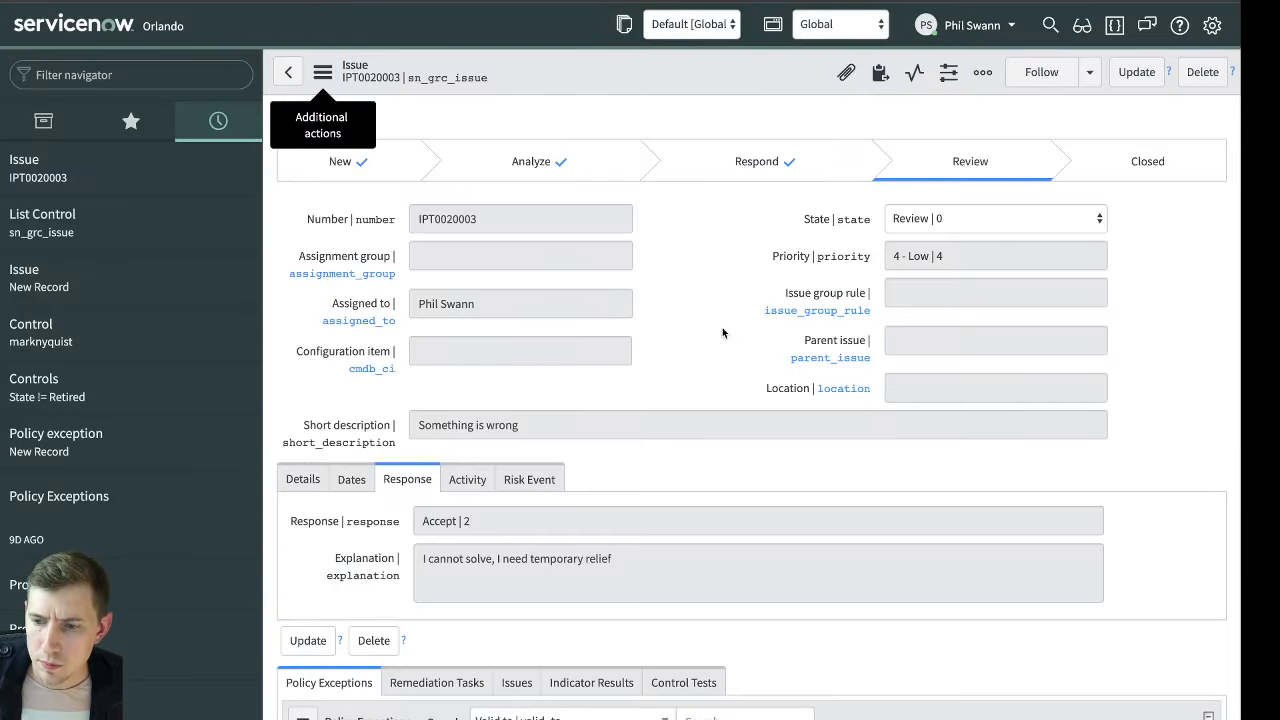
Check the control and control objective references in the issue's details and open the linked control record
left_click(318, 481)
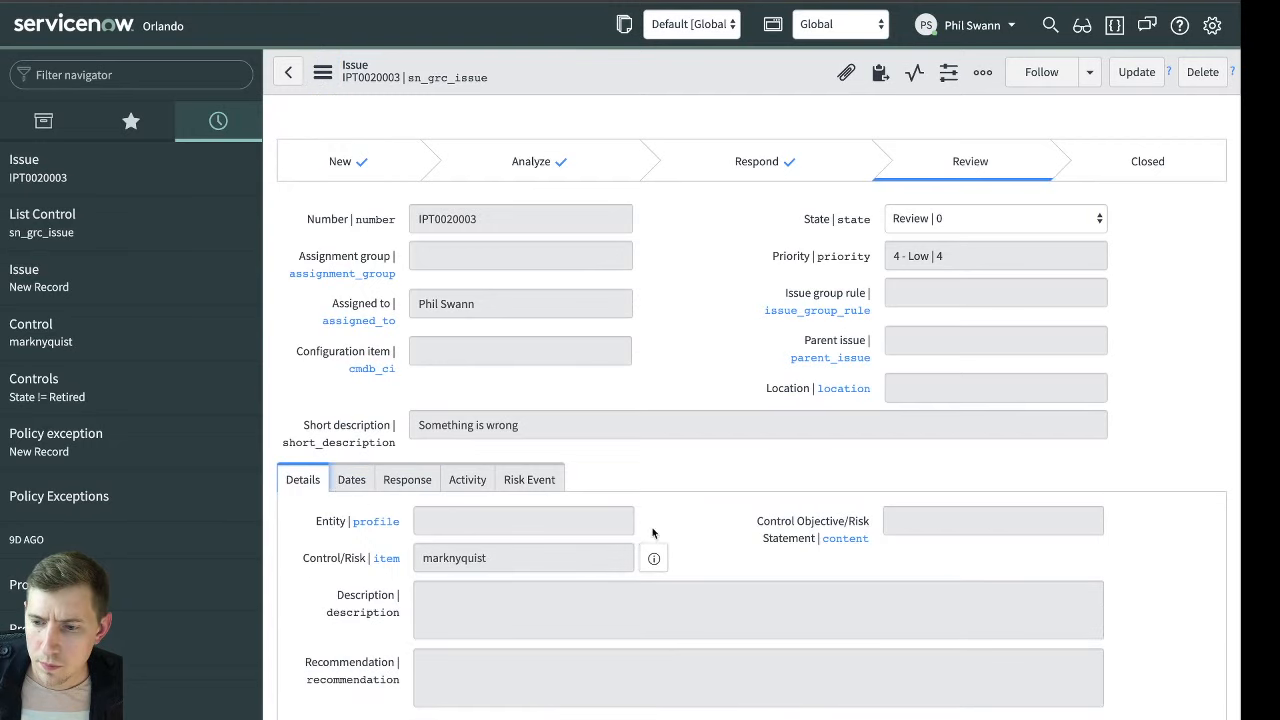
scroll(934, 252, "down", 1)
left_click(936, 210)
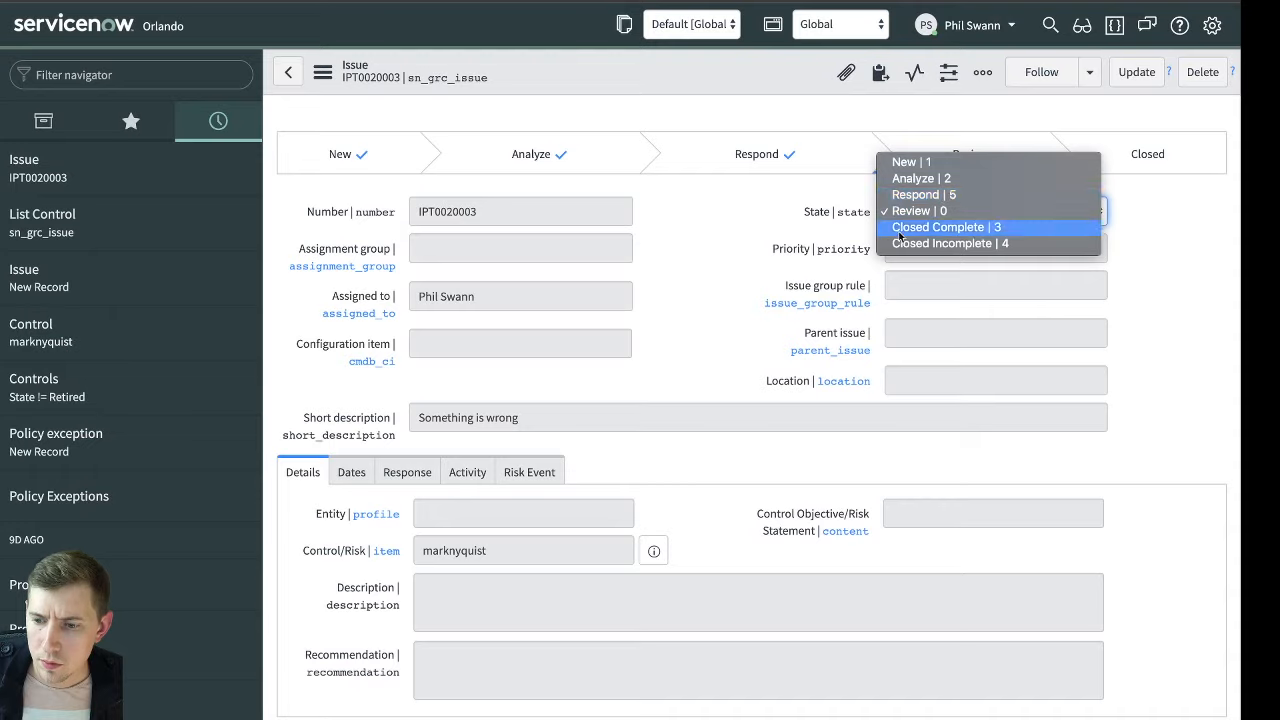
left_click(784, 517)
left_click(742, 515)
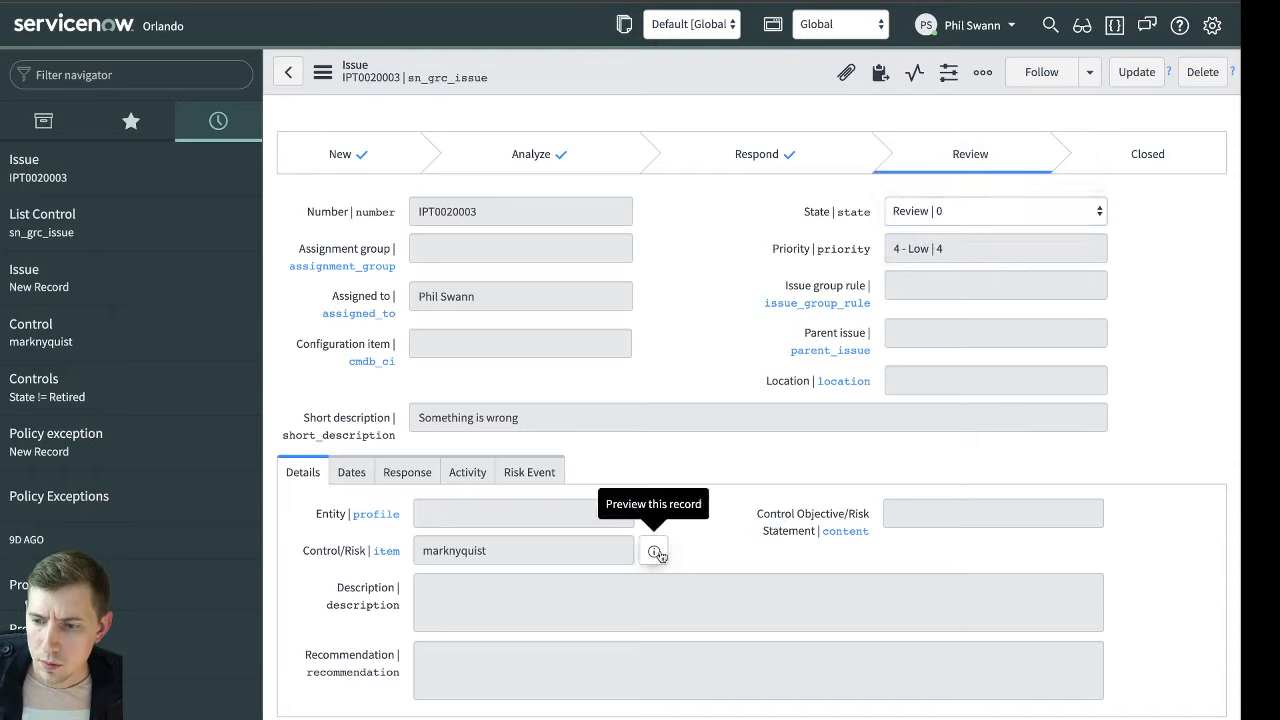
left_click(656, 553)
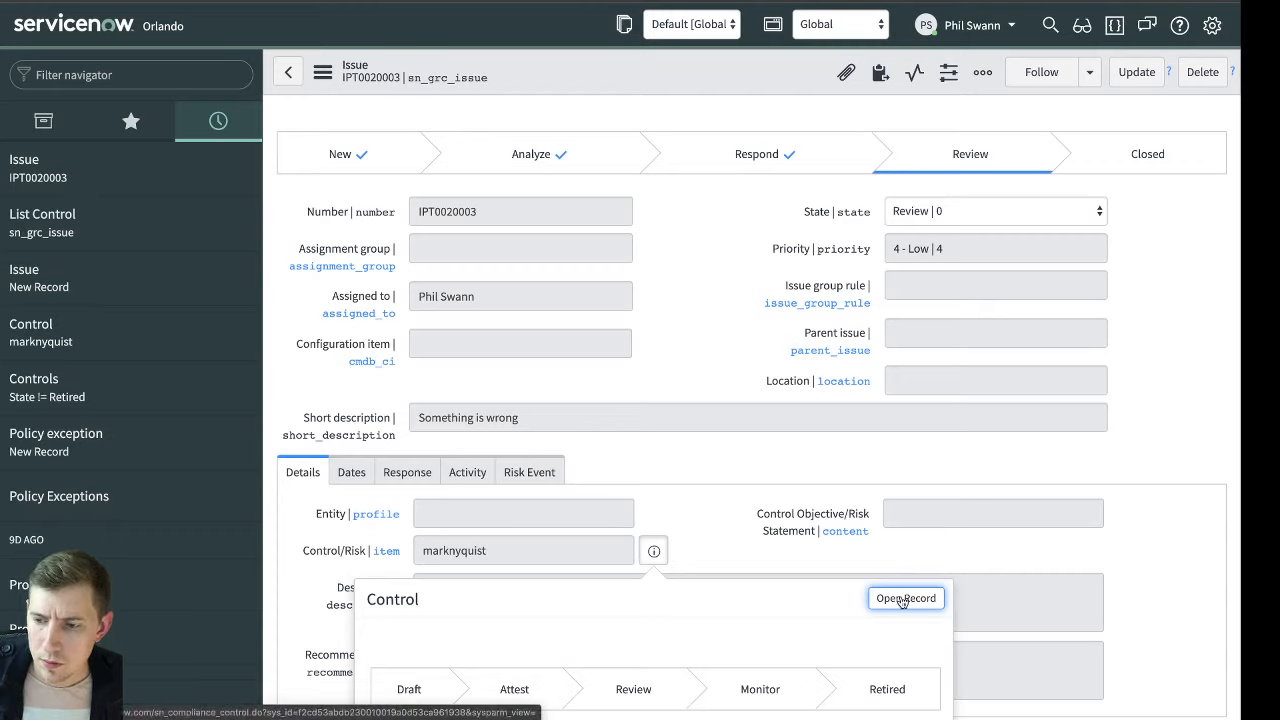
left_click(903, 599)
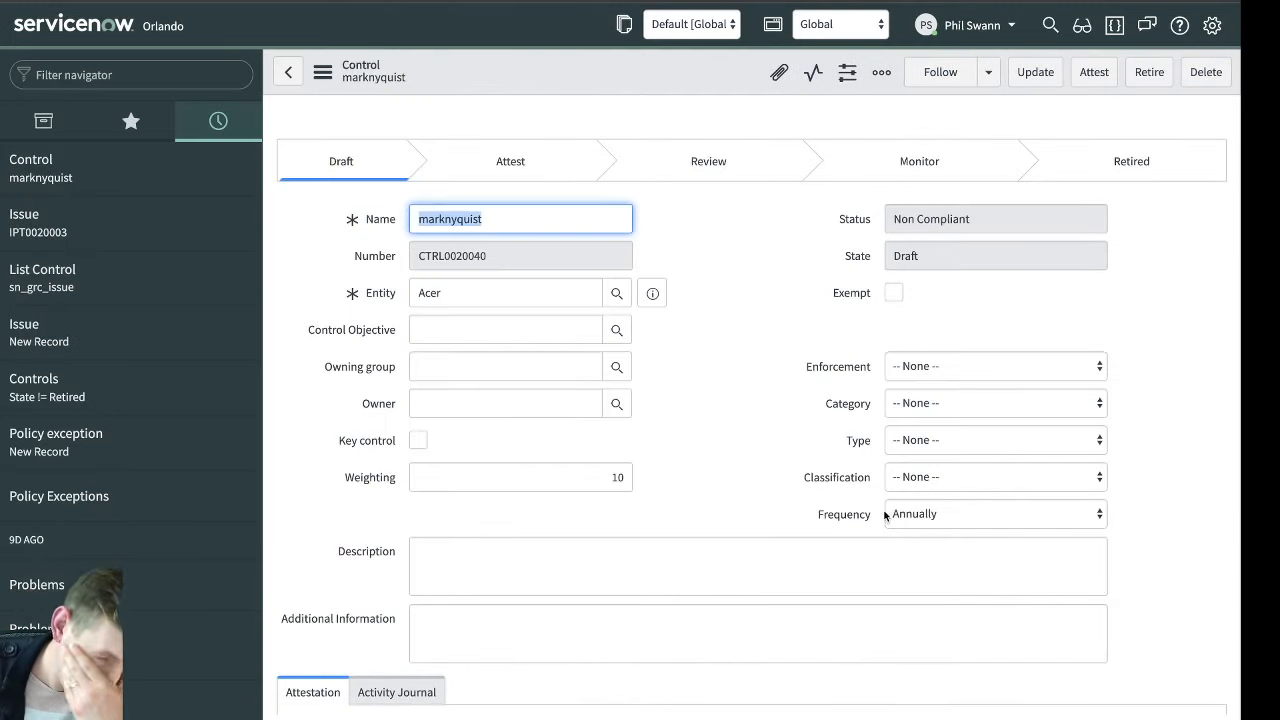
Return to the list of non-retired controls and open the SAP source outage control for SAP Sales and Distribution
left_click(137, 401)
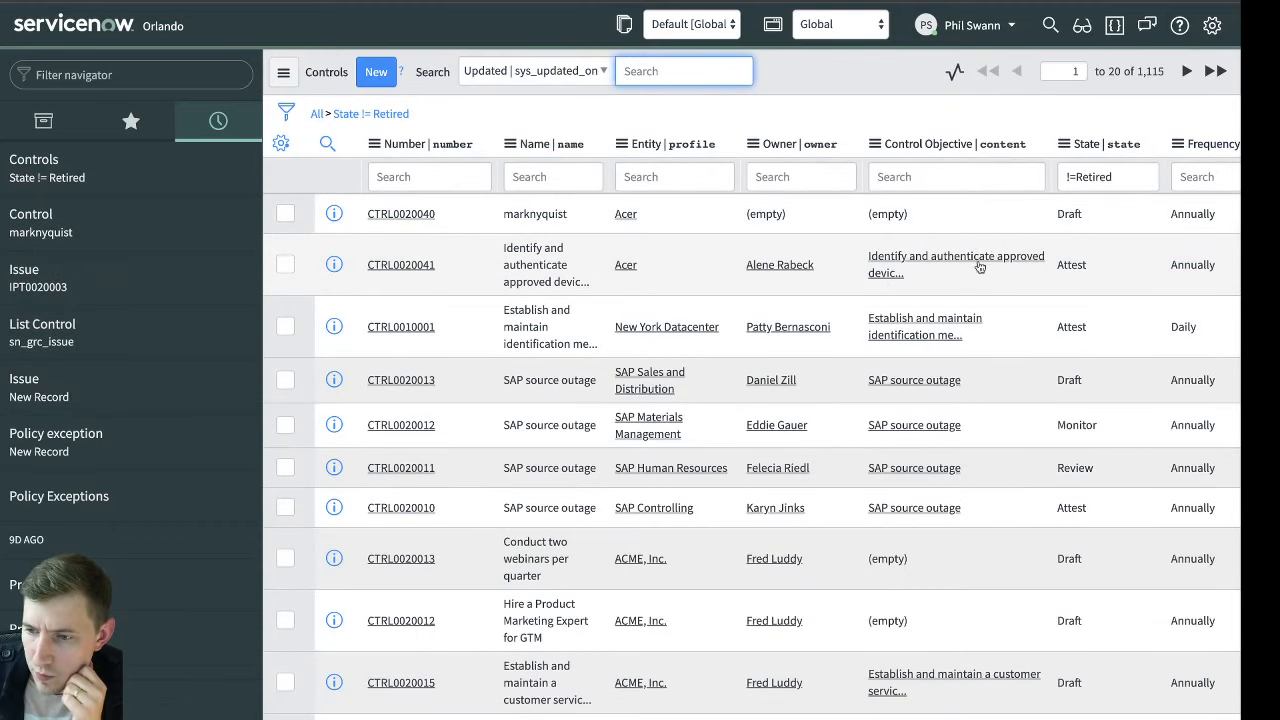
scroll(977, 293, "down", 1)
scroll(975, 288, "down", 1)
scroll(871, 319, "right", 2)
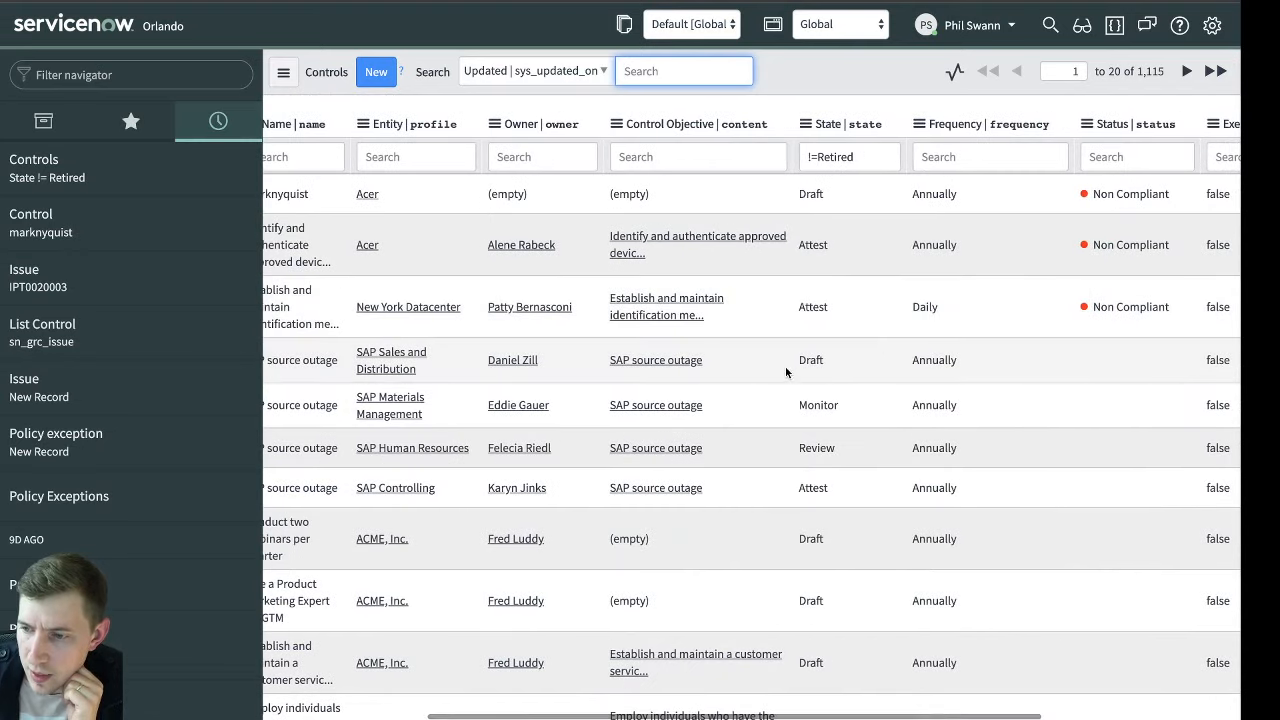
scroll(886, 366, "left", 2)
left_click(422, 366)
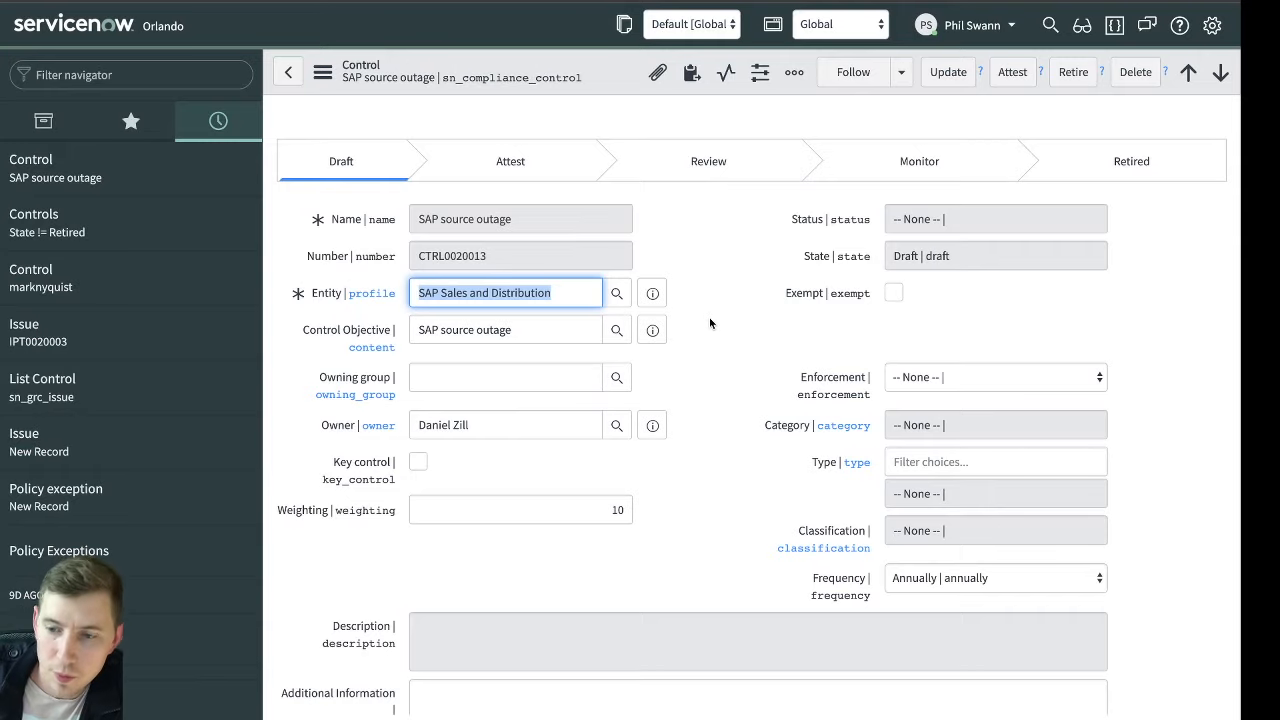
Start a new issue from the related issues of the SAP source outage control
left_click(709, 322)
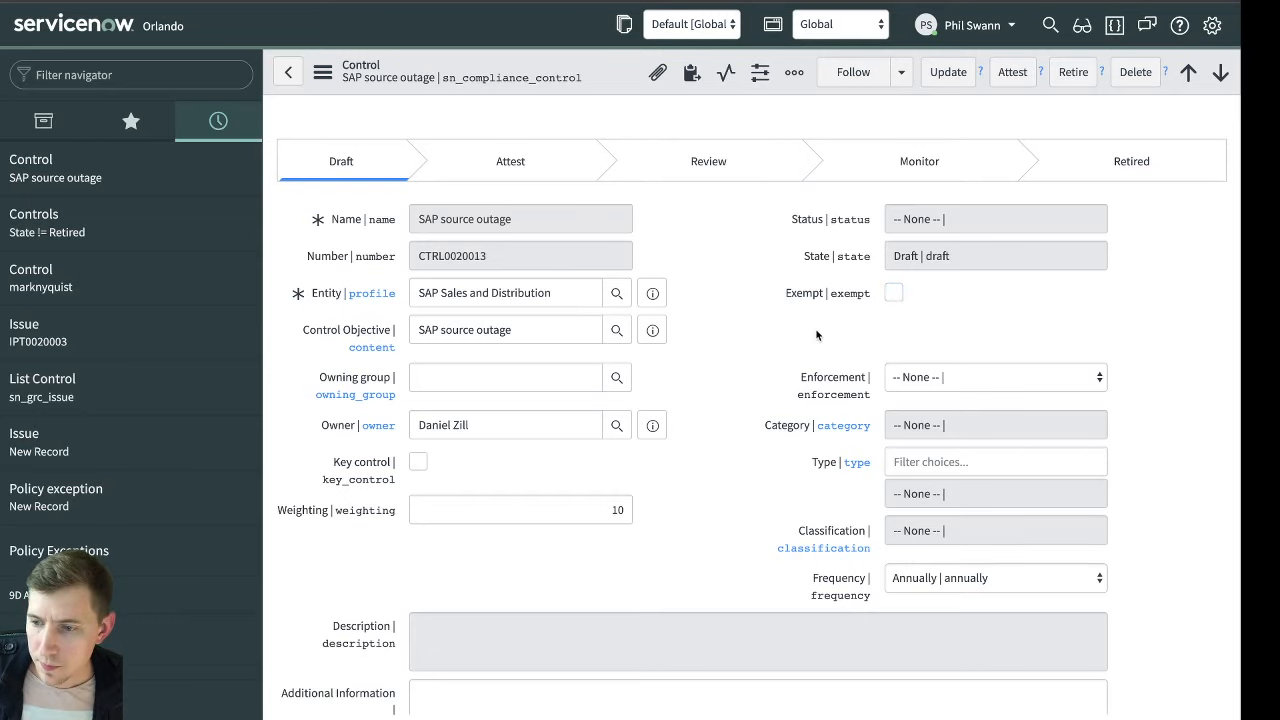
scroll(800, 329, "down", 3)
scroll(790, 330, "down", 3)
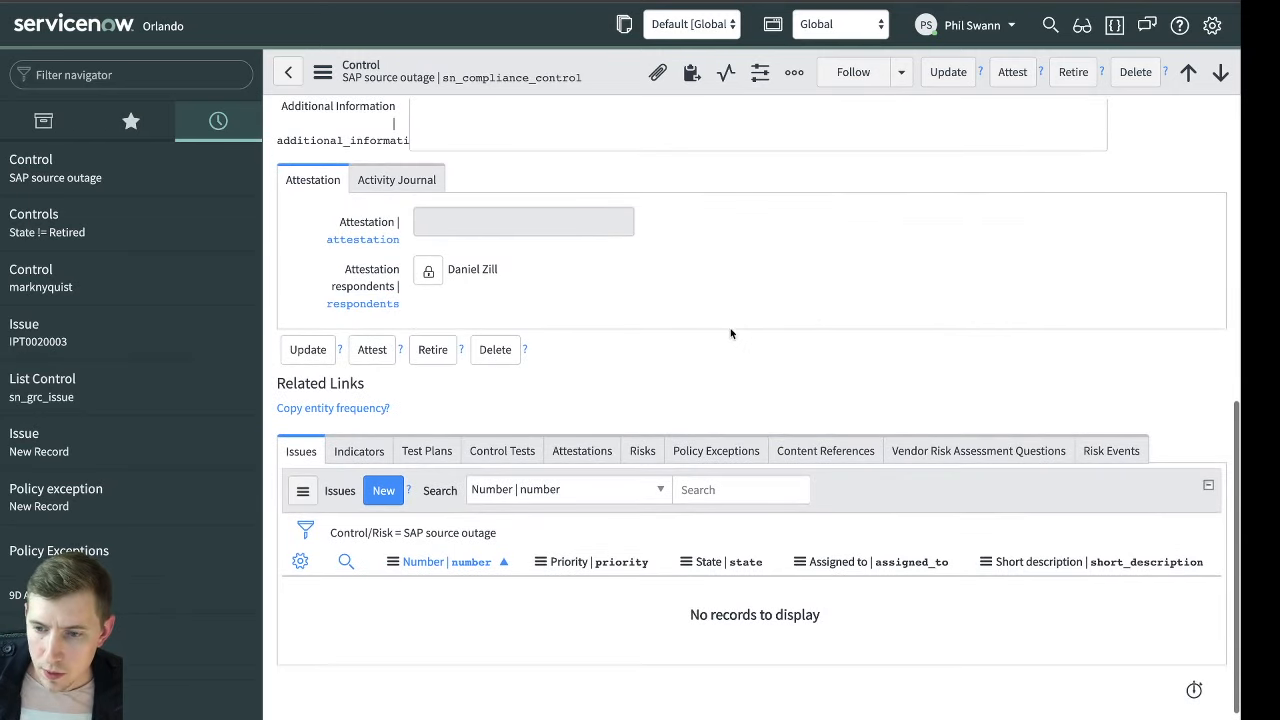
left_click(390, 490)
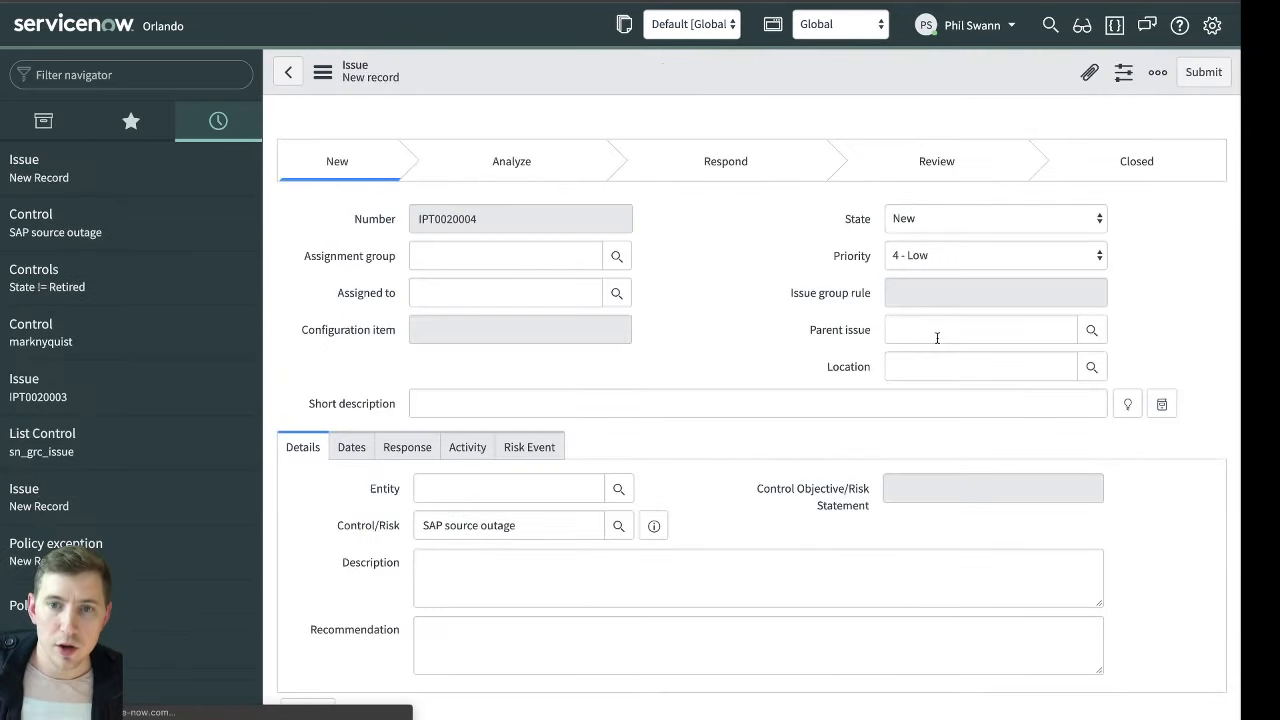
Assign the new issue to the signed-in user
left_click(547, 416)
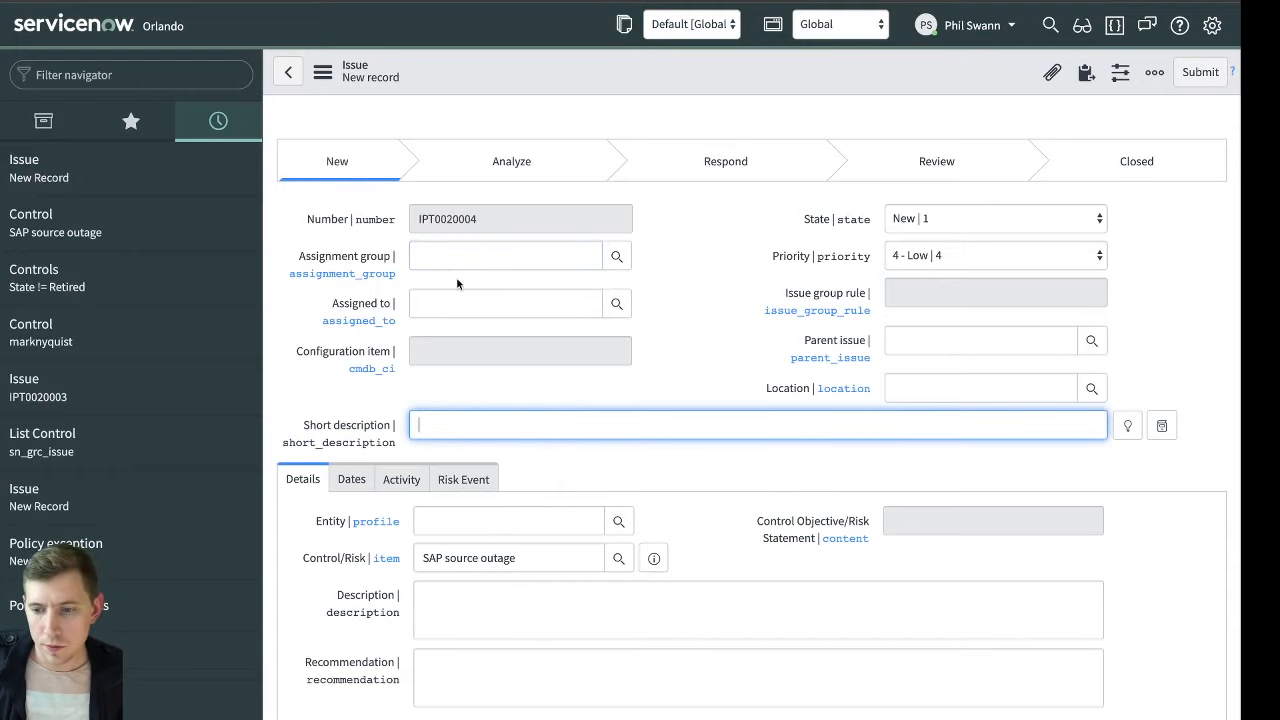
left_click(466, 300)
type("phi")
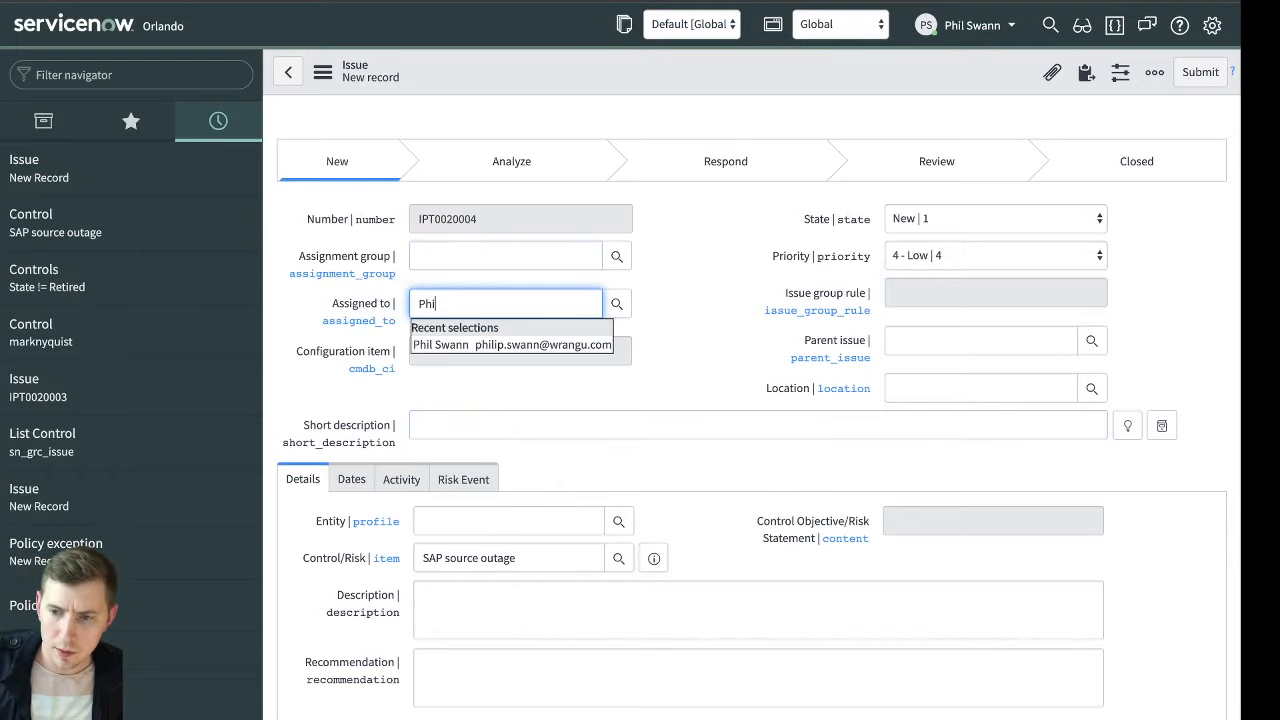
key("Return")
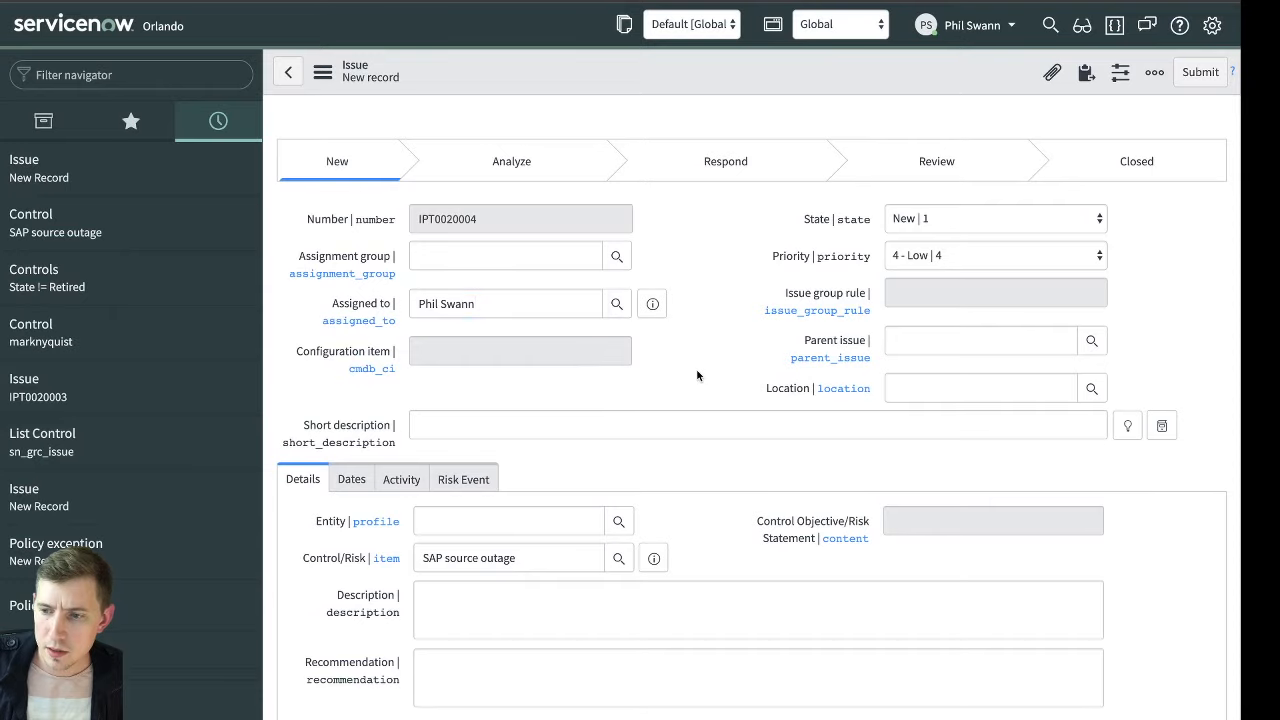
Set the issue's short description to "Something wrong" and save the record
left_click(627, 426)
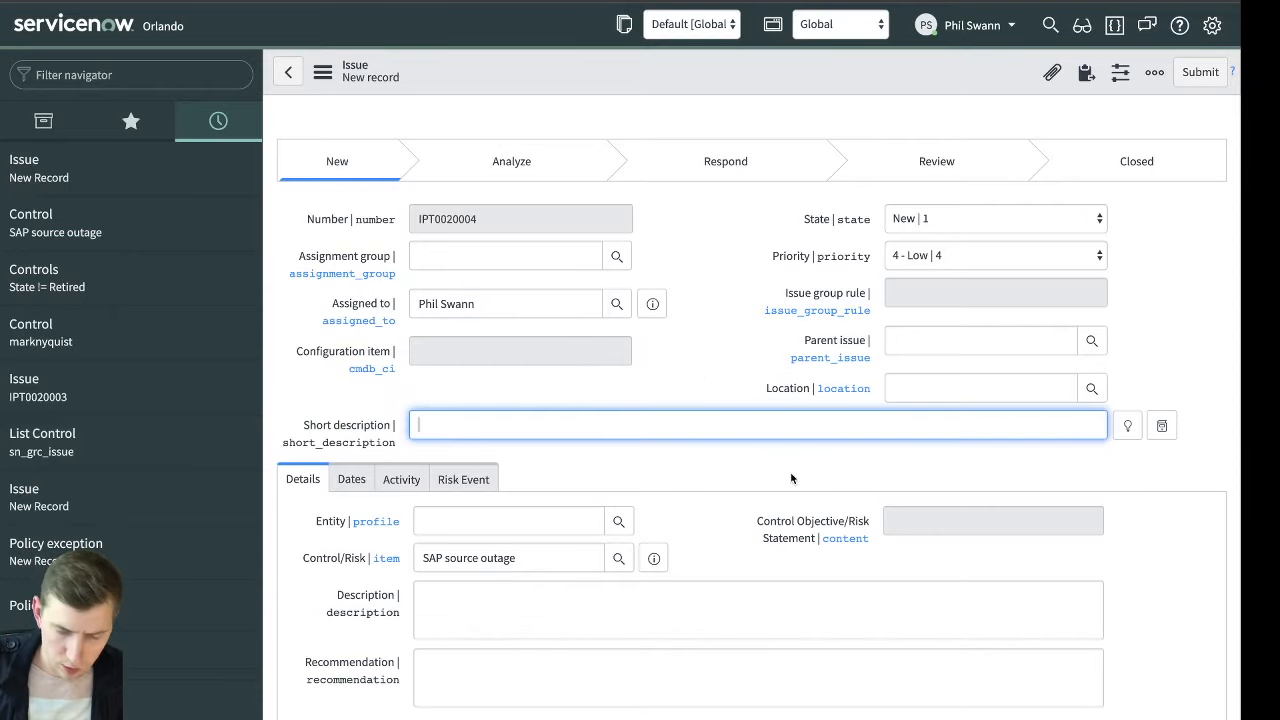
type("Something wrong")
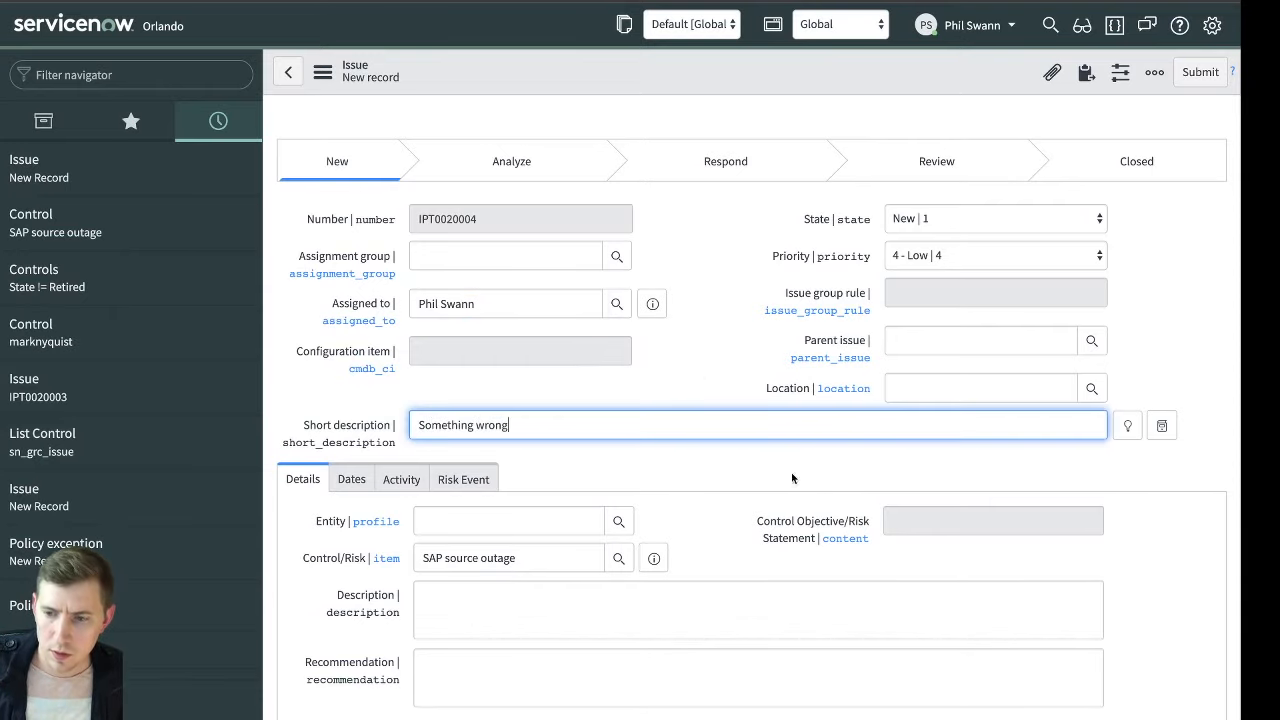
scroll(608, 449, "down", 3)
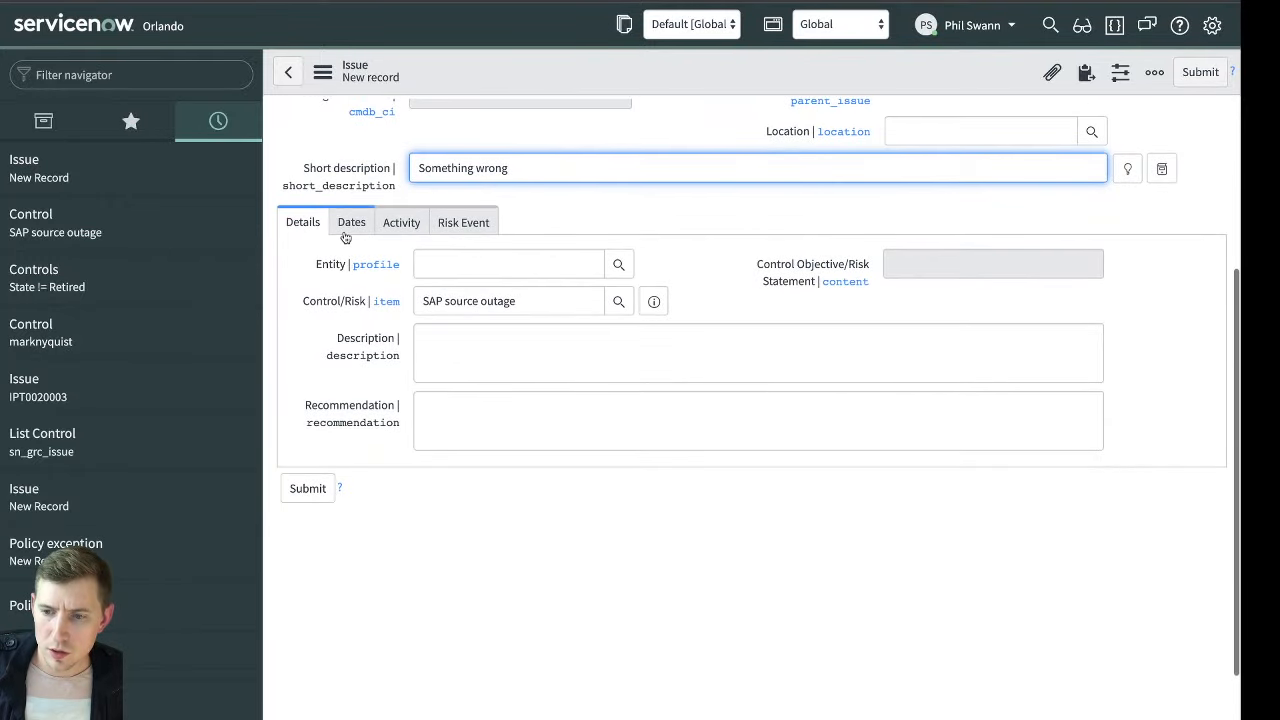
right_click(708, 75)
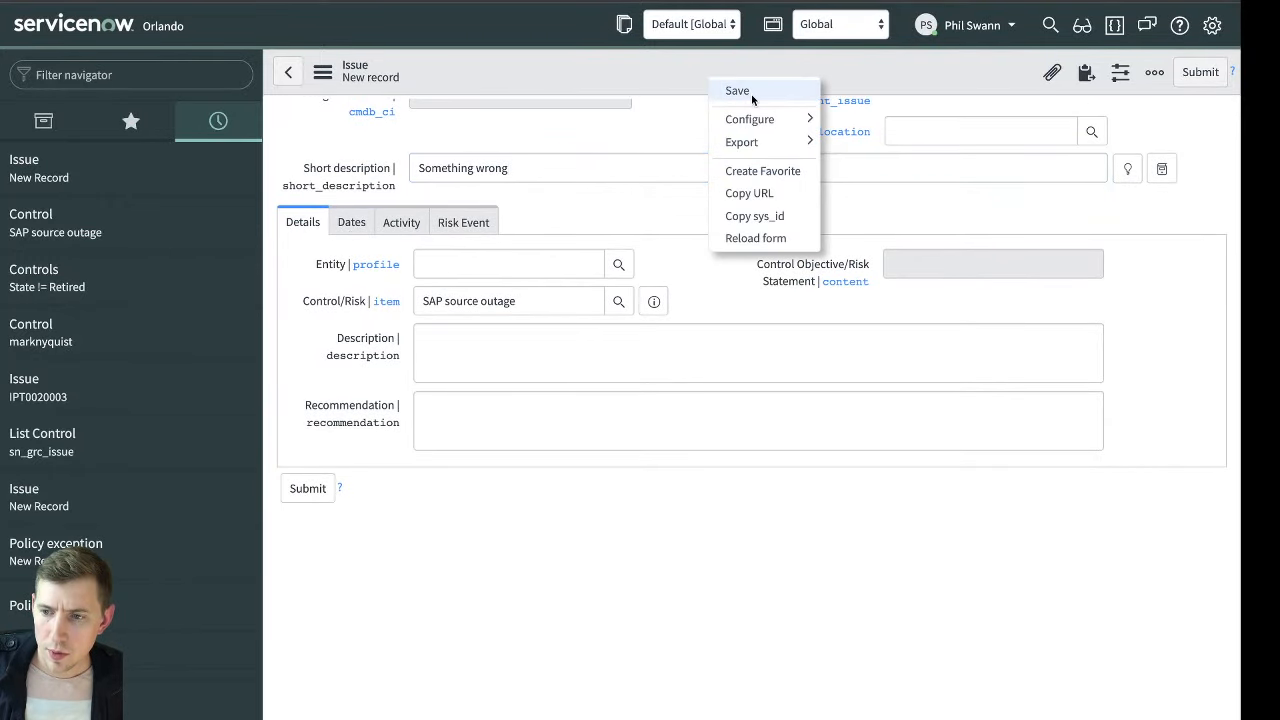
left_click(751, 94)
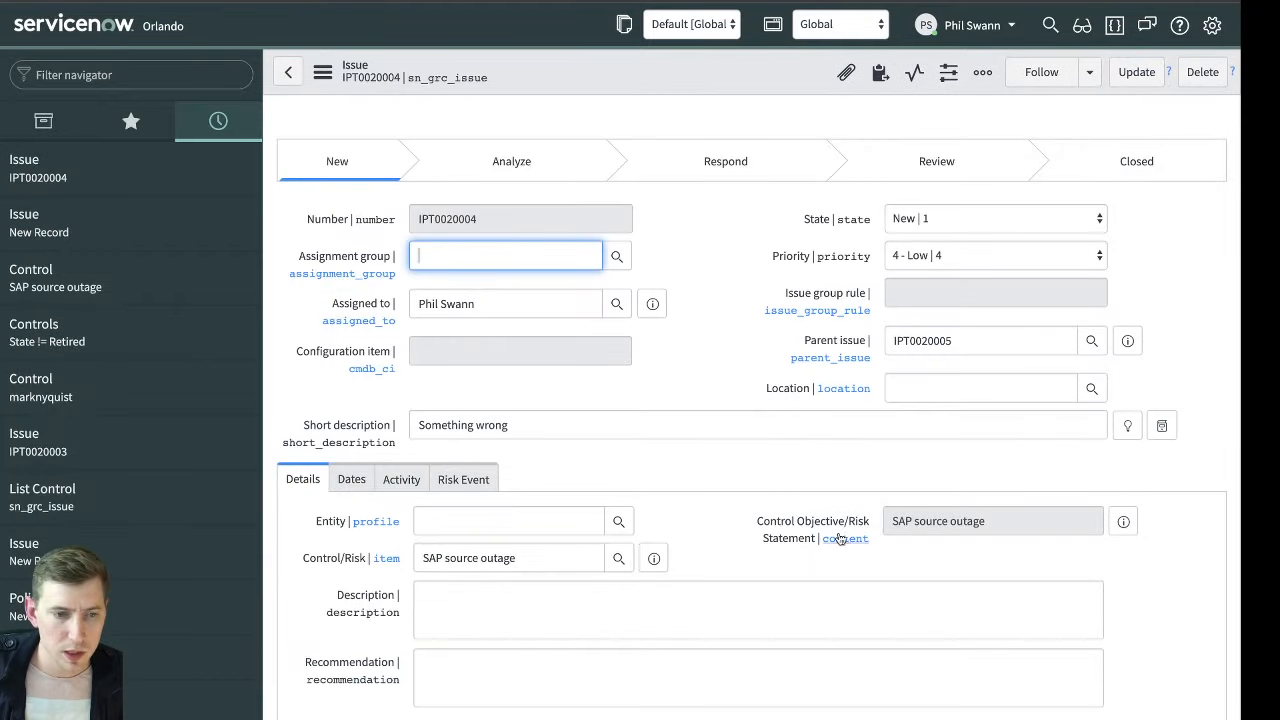
Set the issue's state to Respond and its response to Accept
left_click(401, 479)
left_click(926, 217)
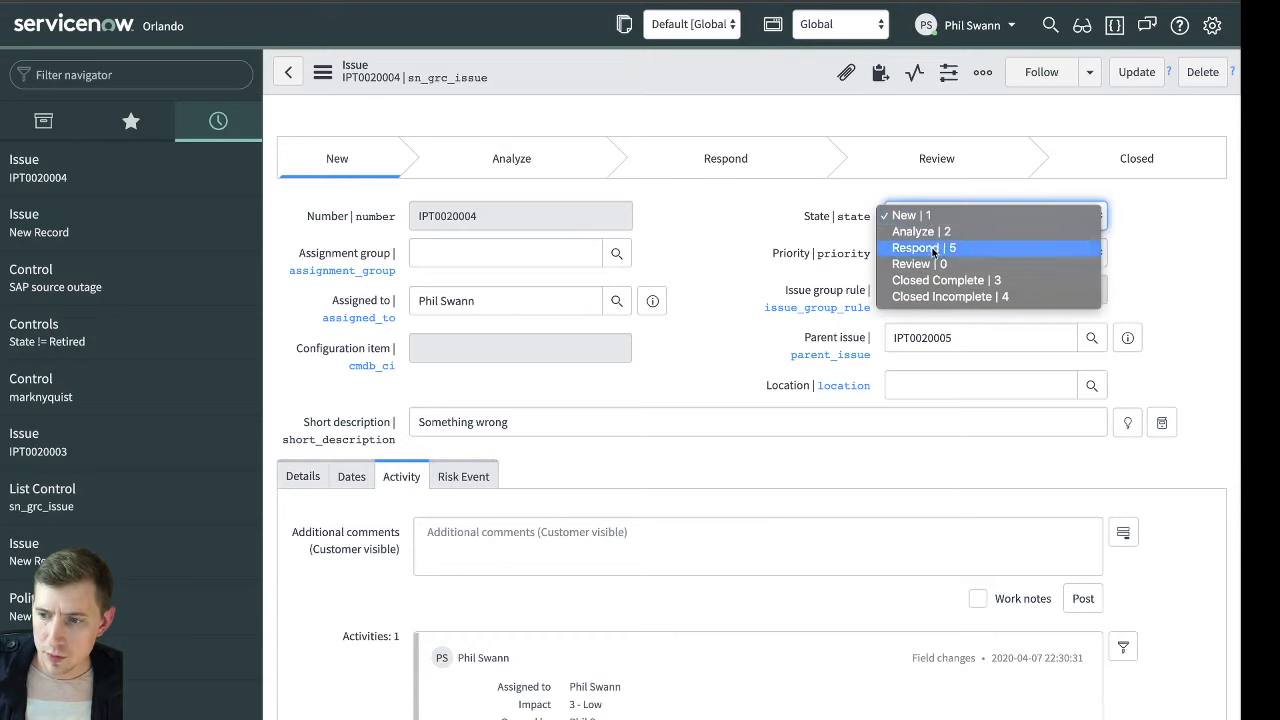
left_click(923, 247)
left_click(407, 477)
left_click(526, 517)
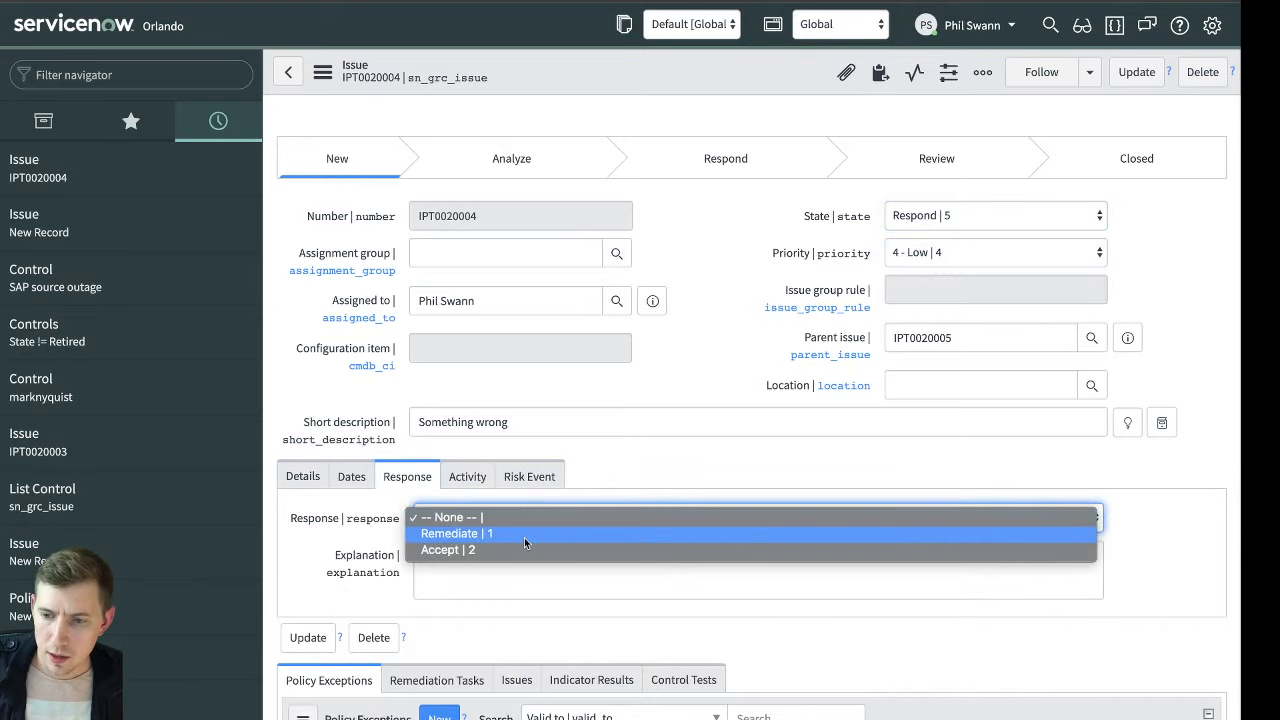
left_click(524, 548)
left_click(673, 527)
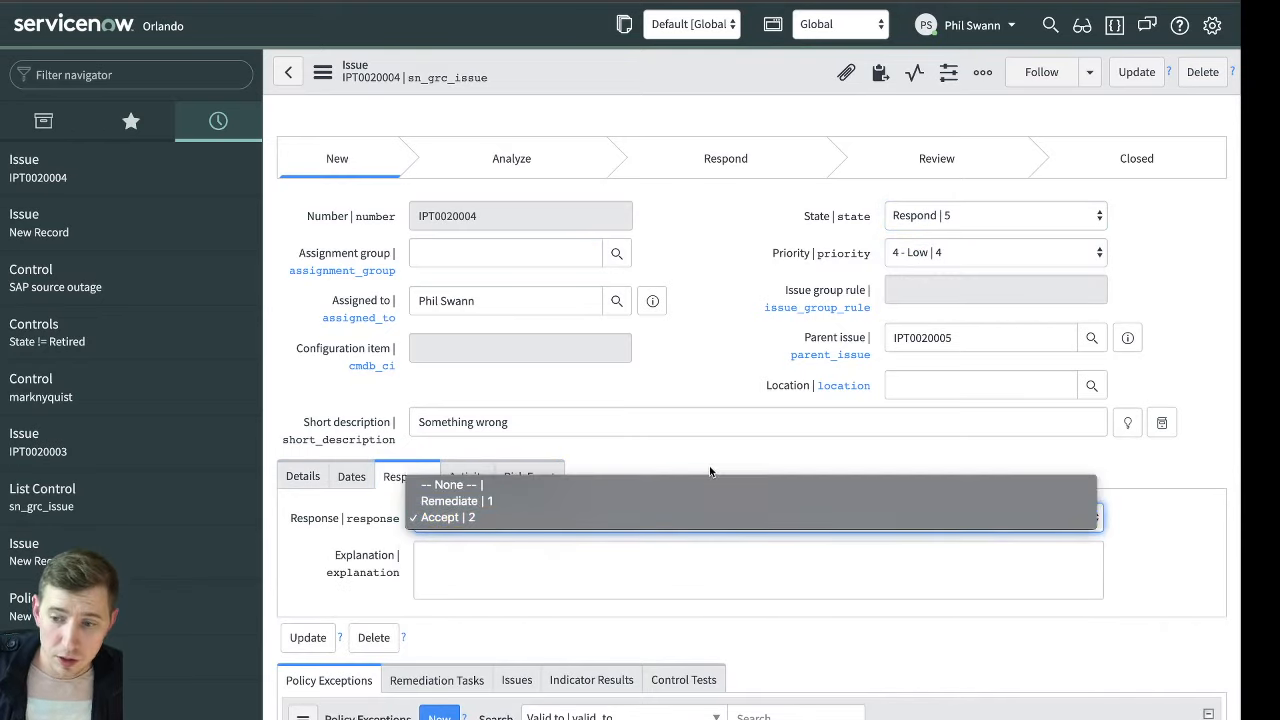
left_click(673, 519)
Enter the response explanation "Unable to solve in the timeframe, will raise a Policy Exception" and save the issue
scroll(710, 460, "down", 3)
left_click(508, 402)
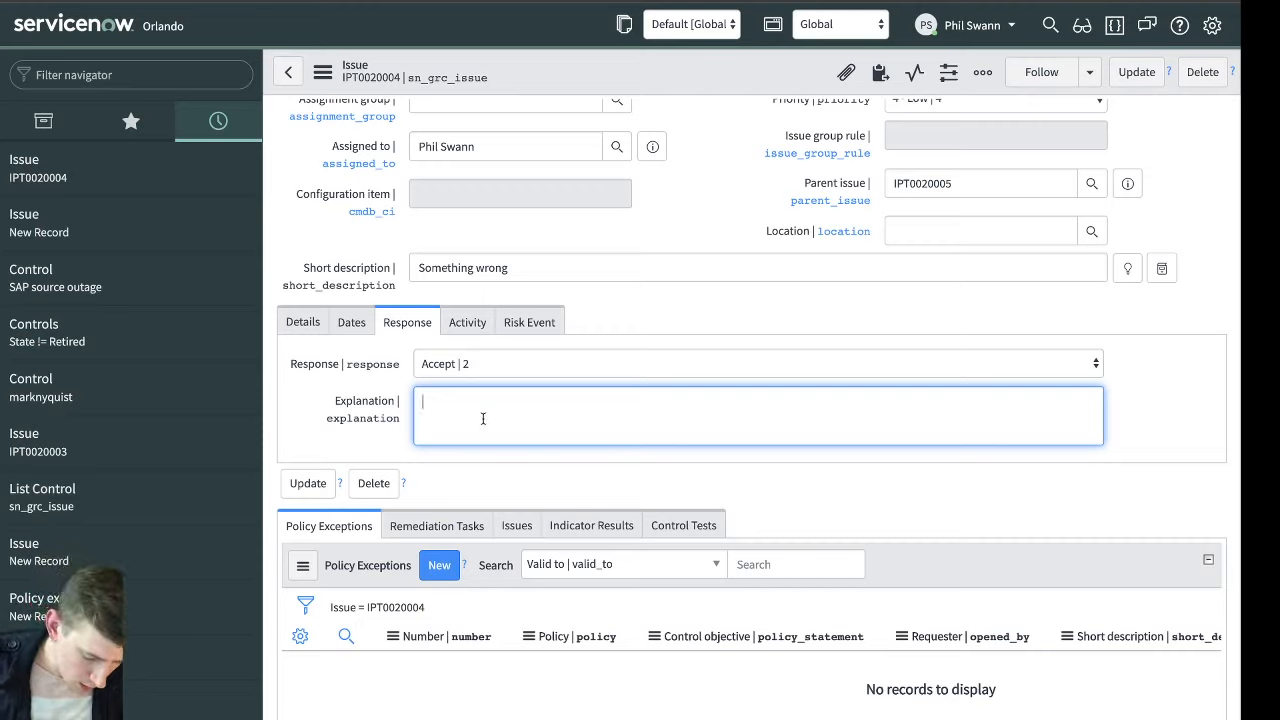
type("Unable to")
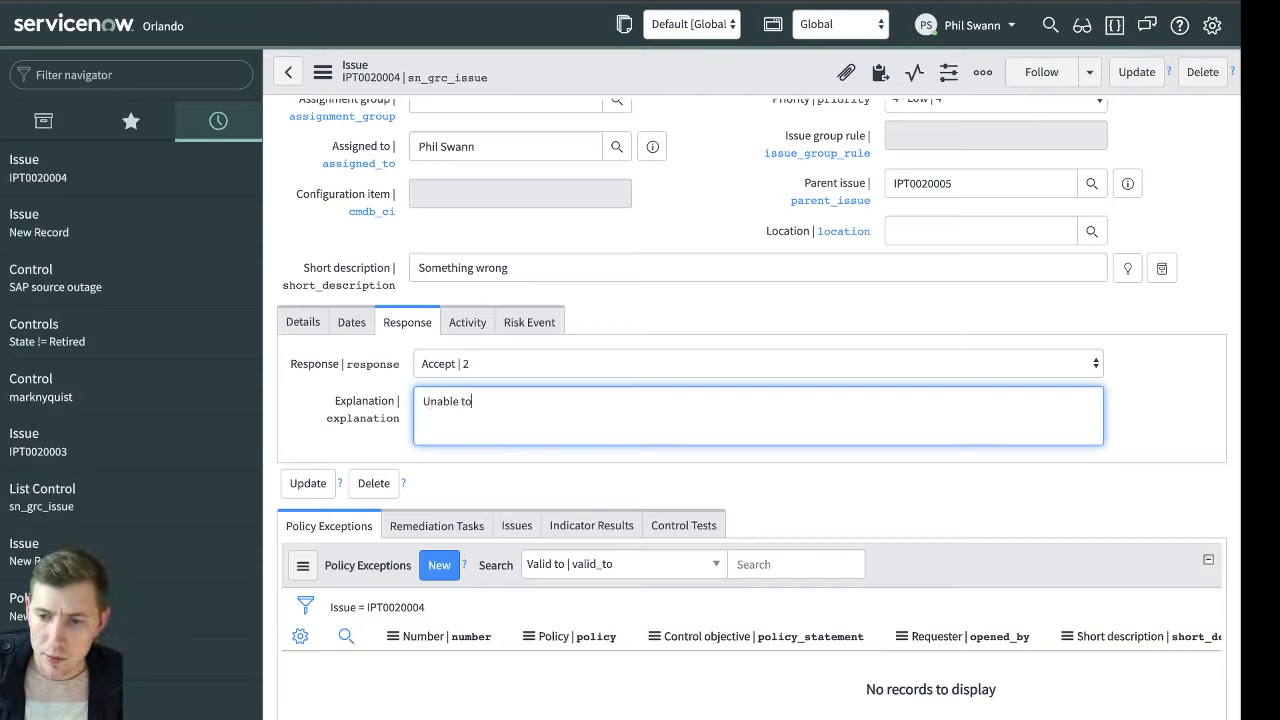
type(" solve in the timeframe.")
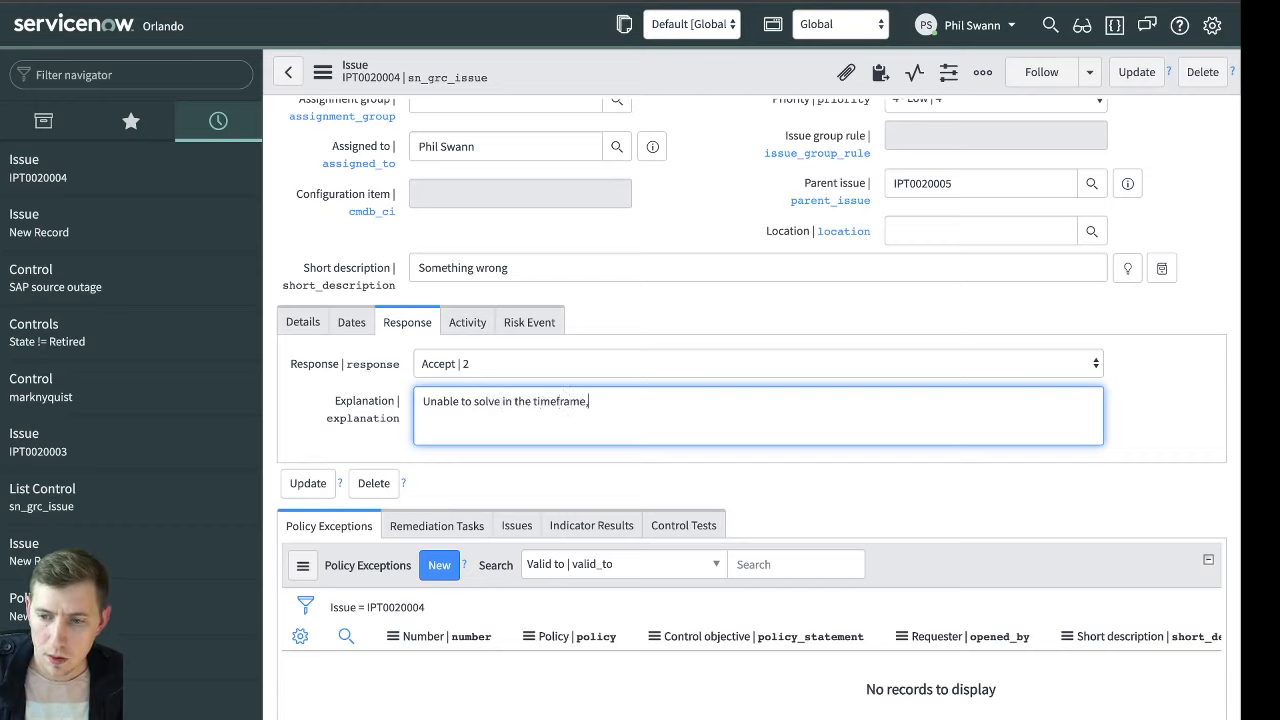
key("BackSpace")
type(", will rais")
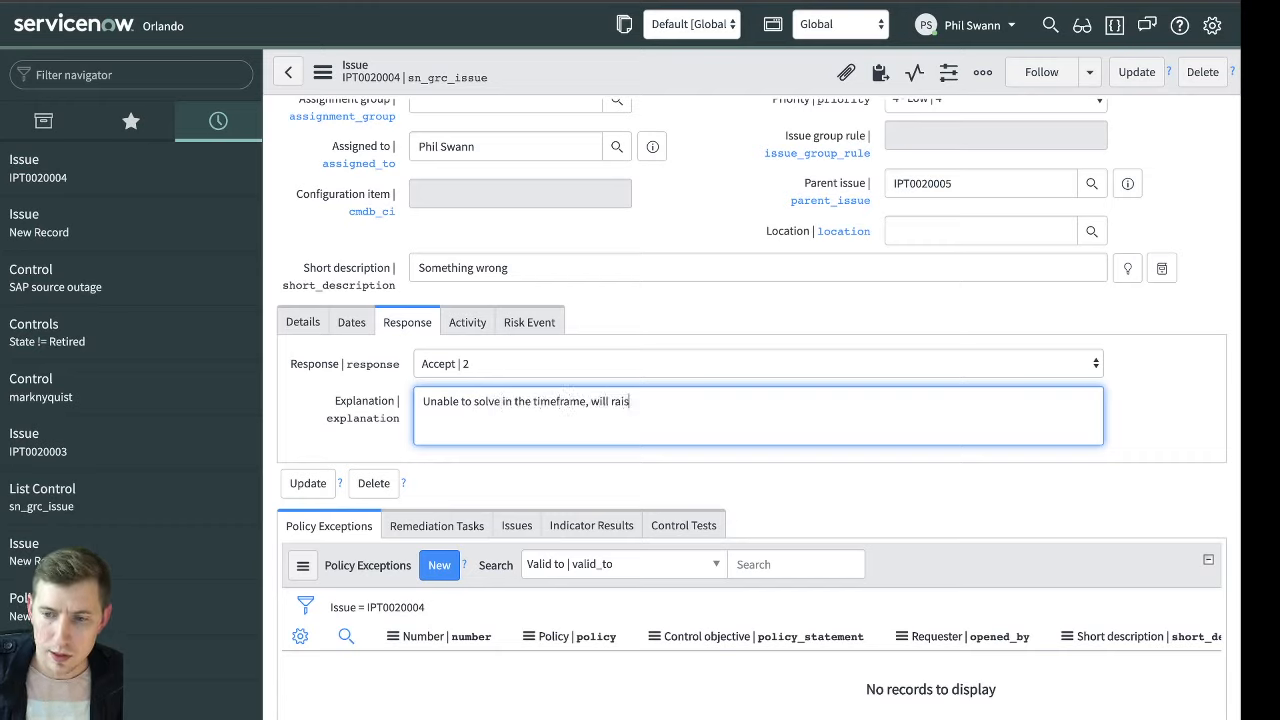
type("e a Policy Exception")
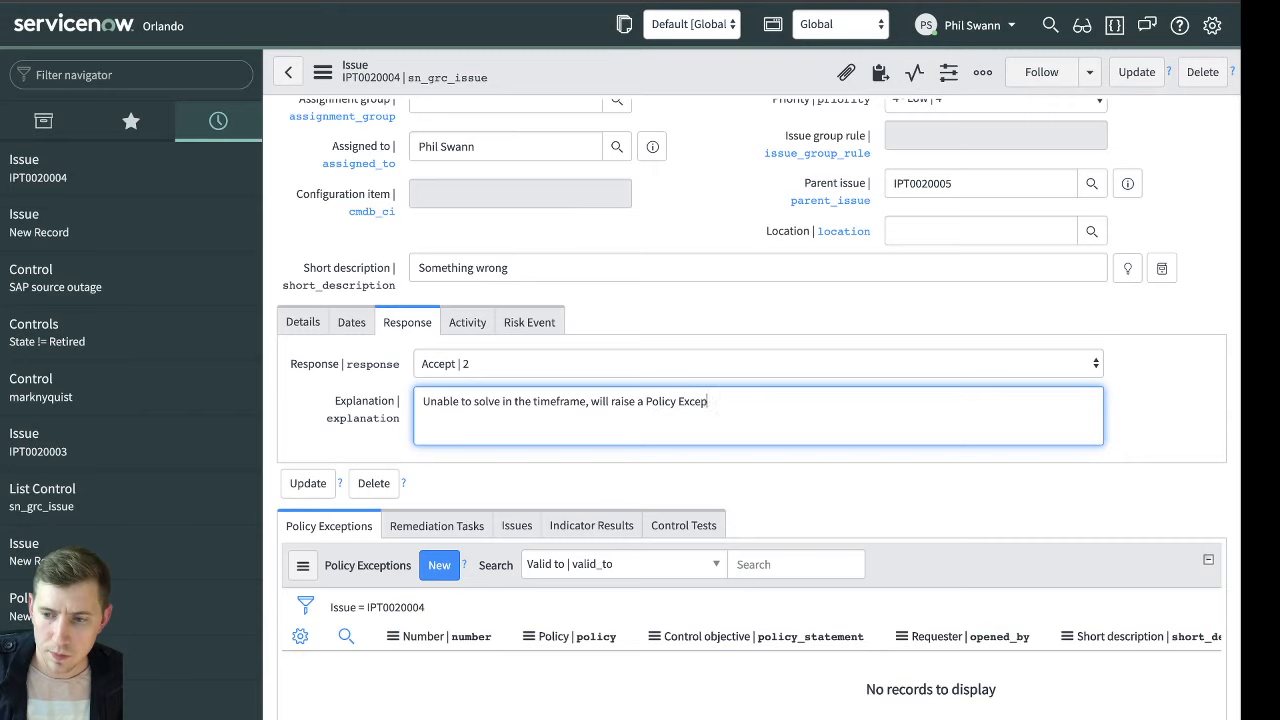
right_click(704, 84)
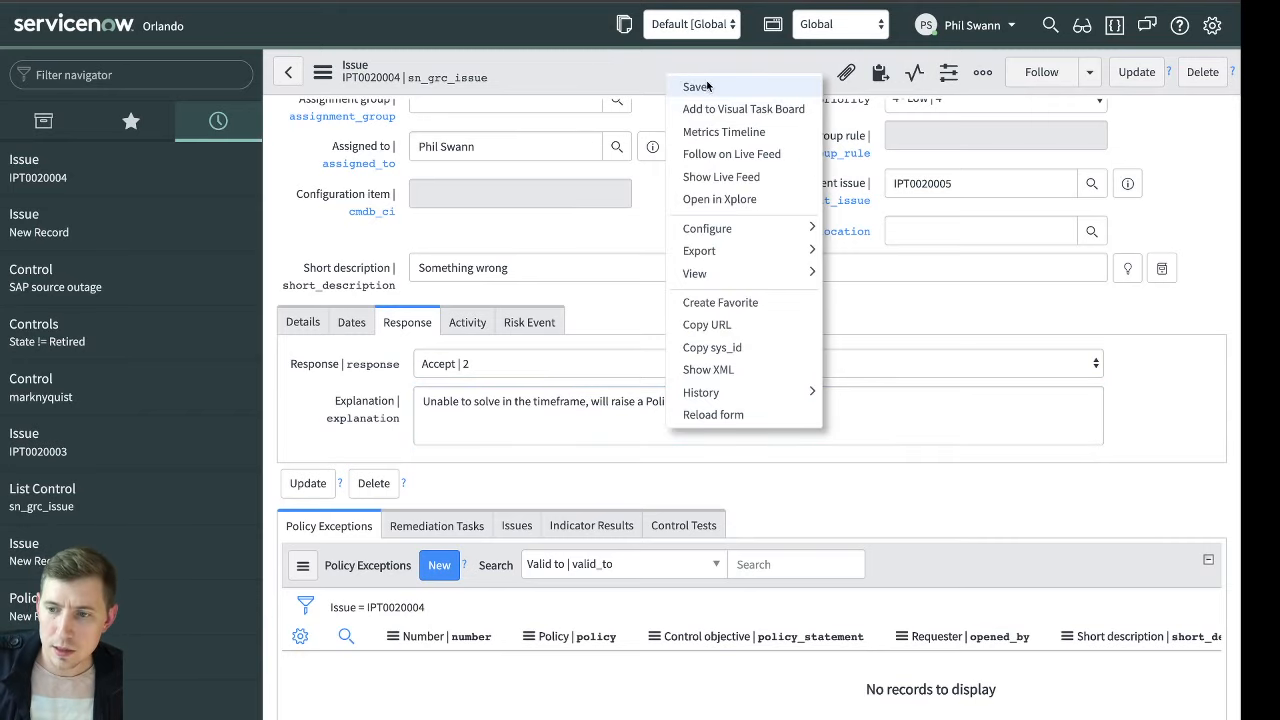
left_click(706, 86)
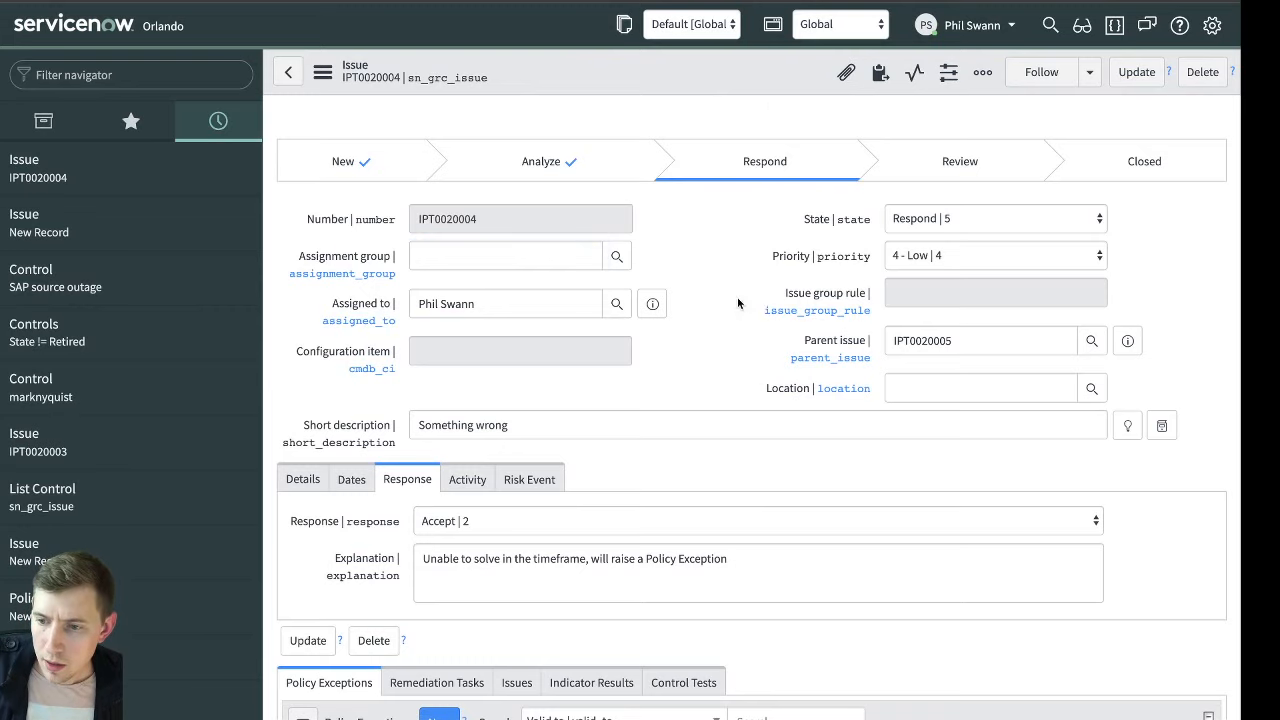
Change the issue's state to Review and save the record
scroll(767, 188, "down", 3)
scroll(767, 188, "down", 1)
scroll(767, 188, "up", 4)
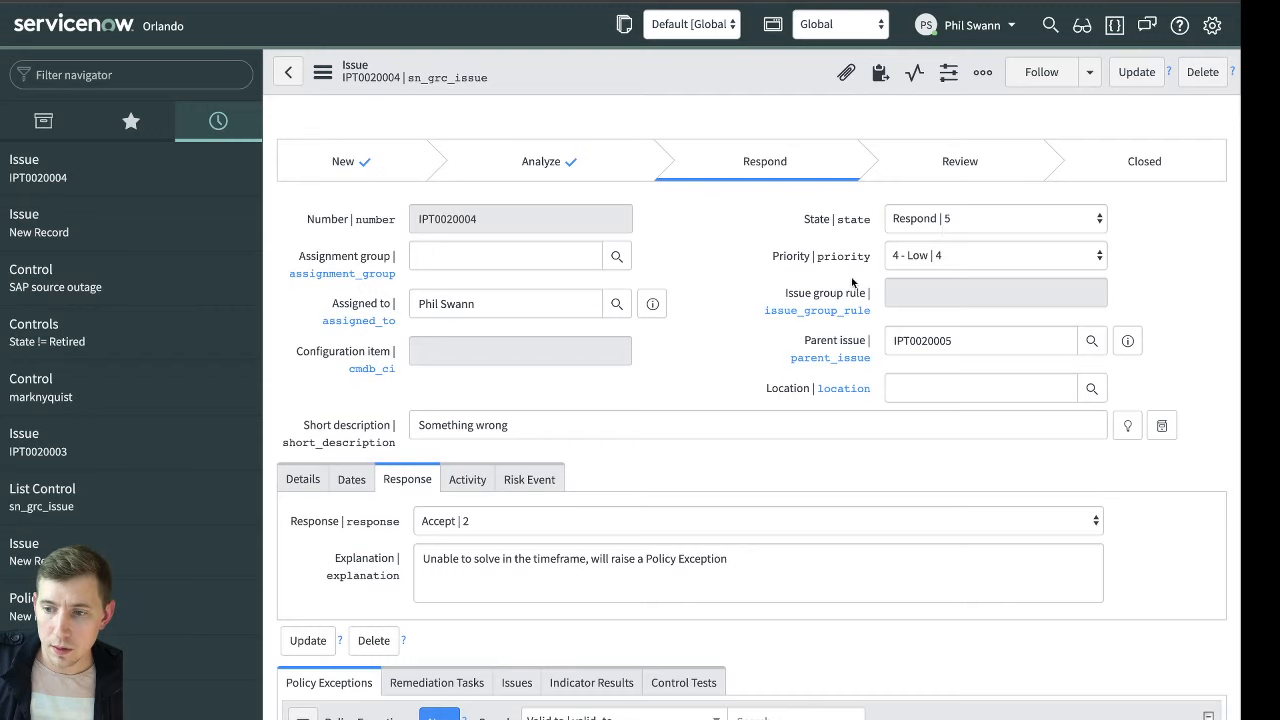
scroll(608, 485, "down", 3)
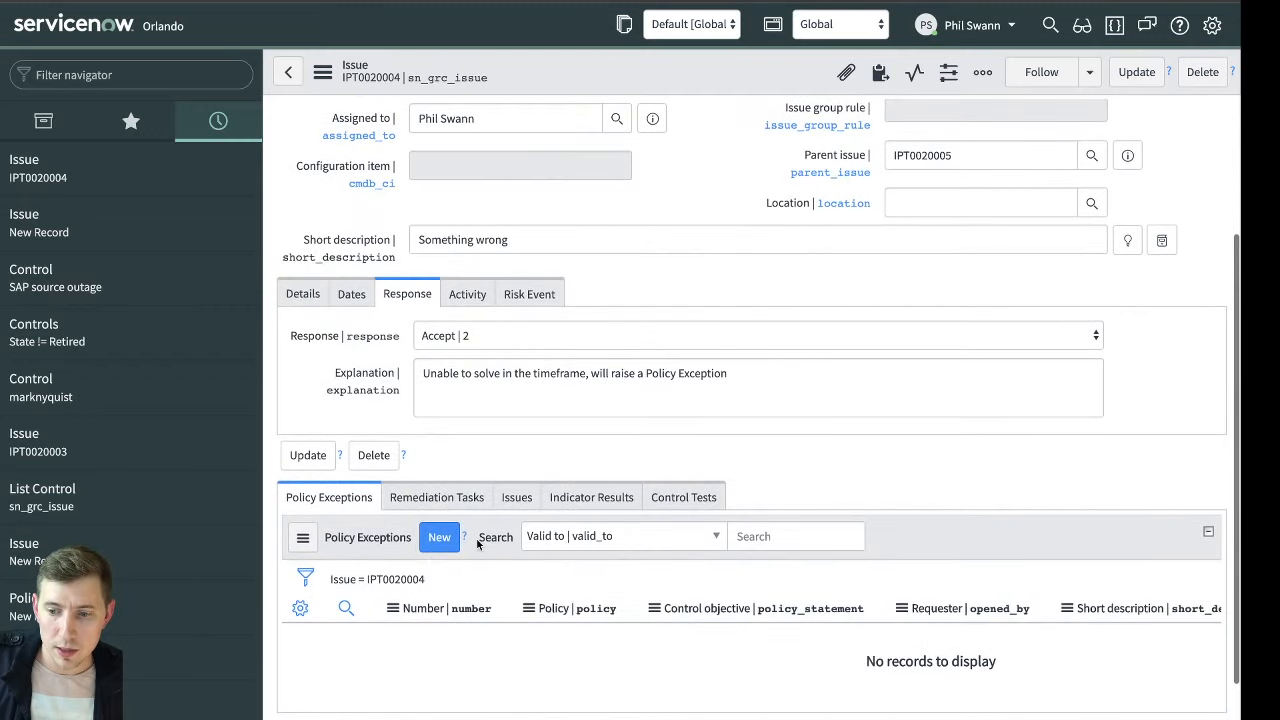
scroll(620, 374, "up", 3)
left_click(953, 218)
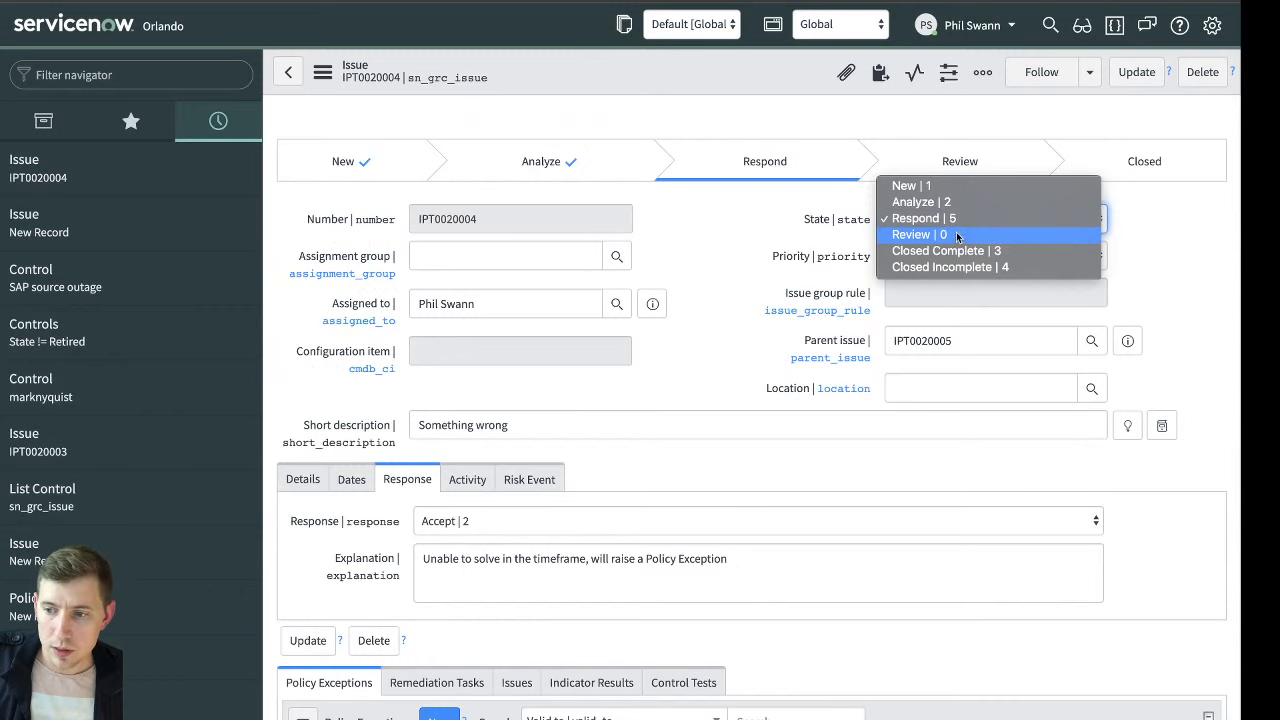
left_click(950, 234)
right_click(662, 65)
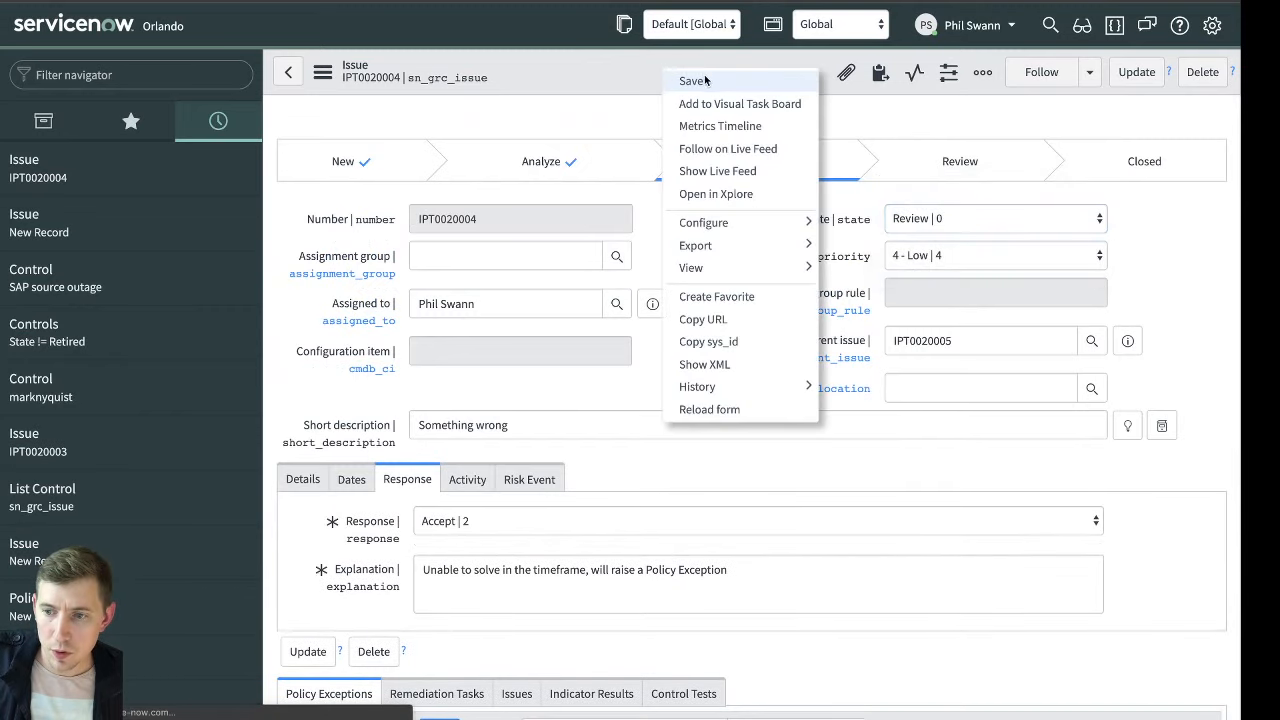
left_click(691, 80)
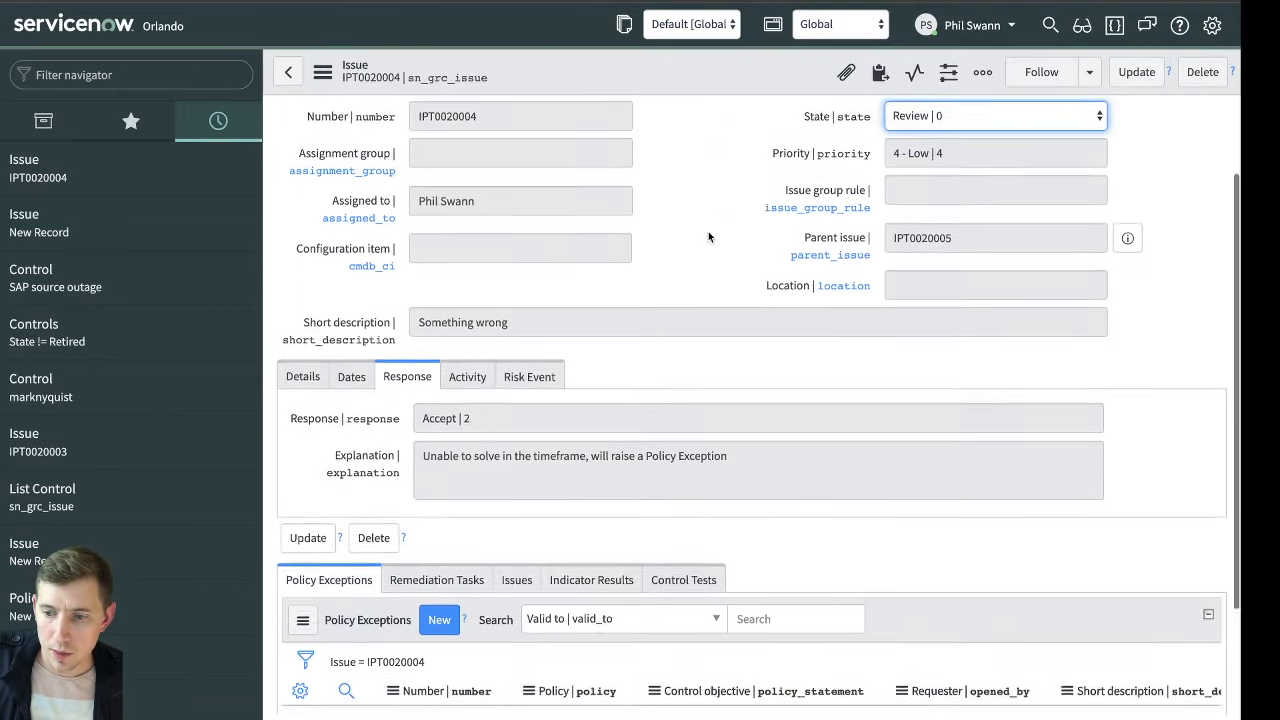
Check the state choices of the issue in review and start a new policy exception from its related policy exceptions
scroll(708, 234, "down", 2)
scroll(655, 438, "up", 3)
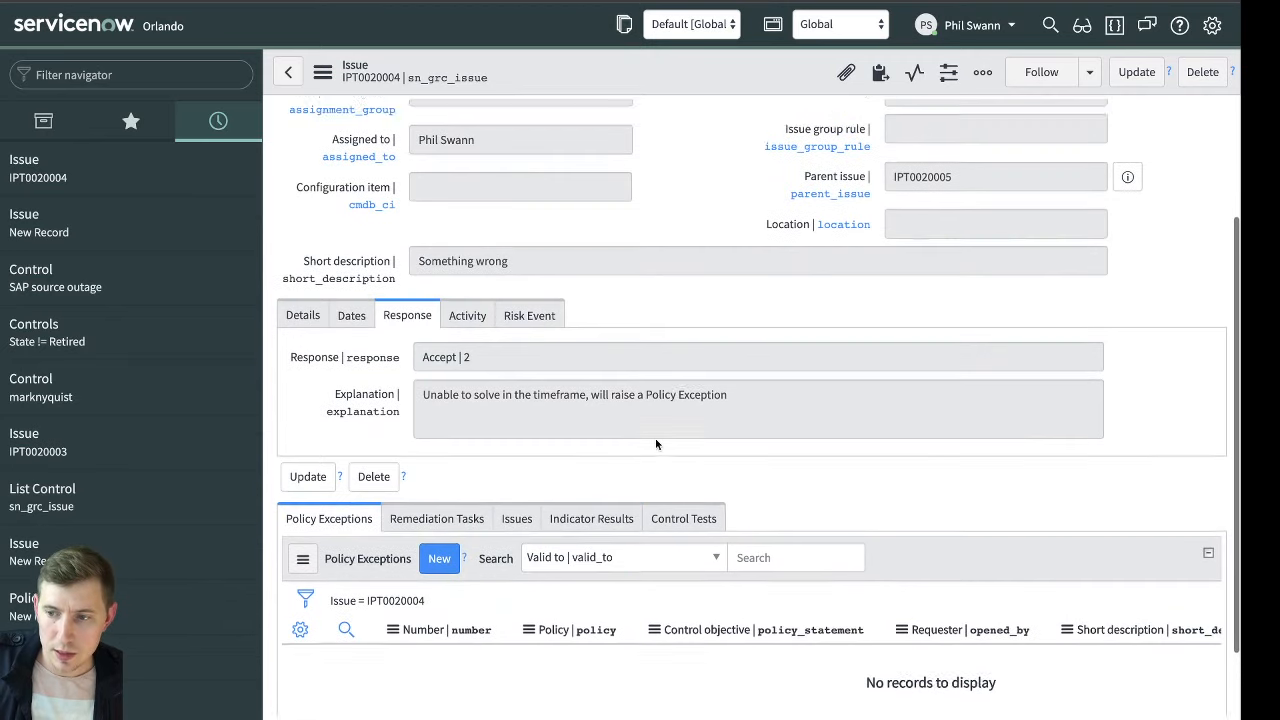
left_click(965, 219)
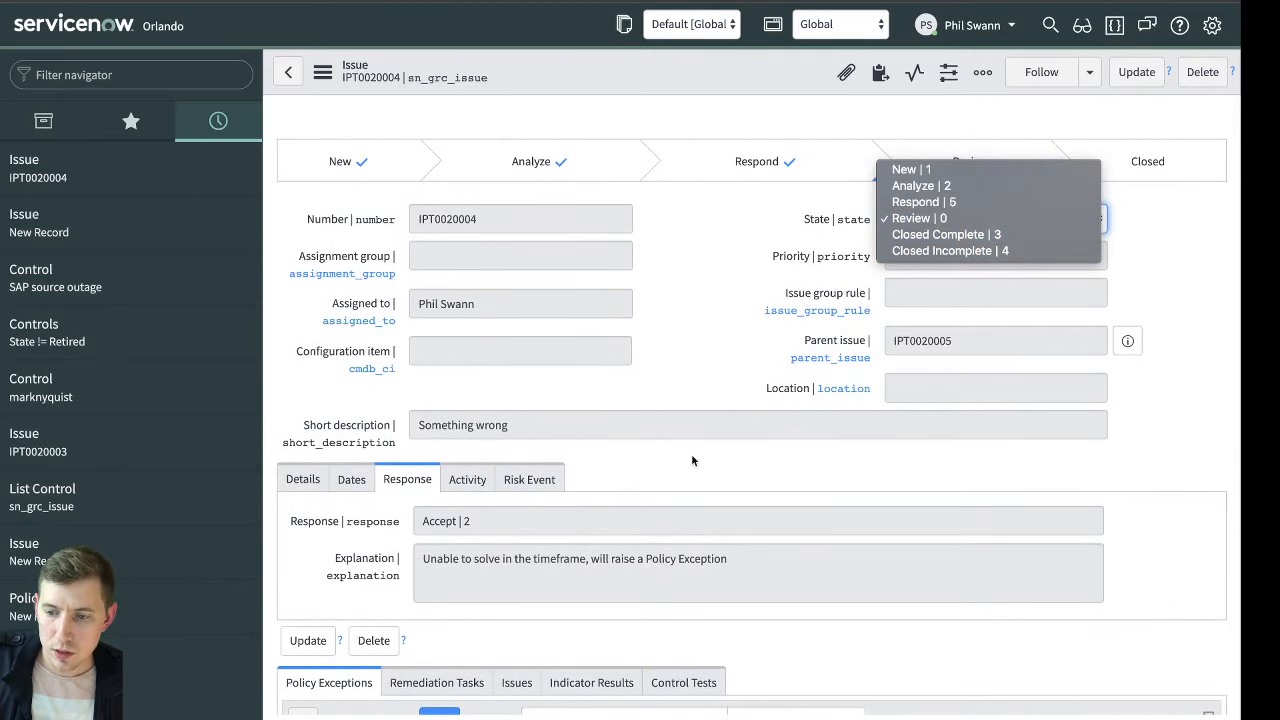
left_click(708, 403)
scroll(628, 516, "down", 2)
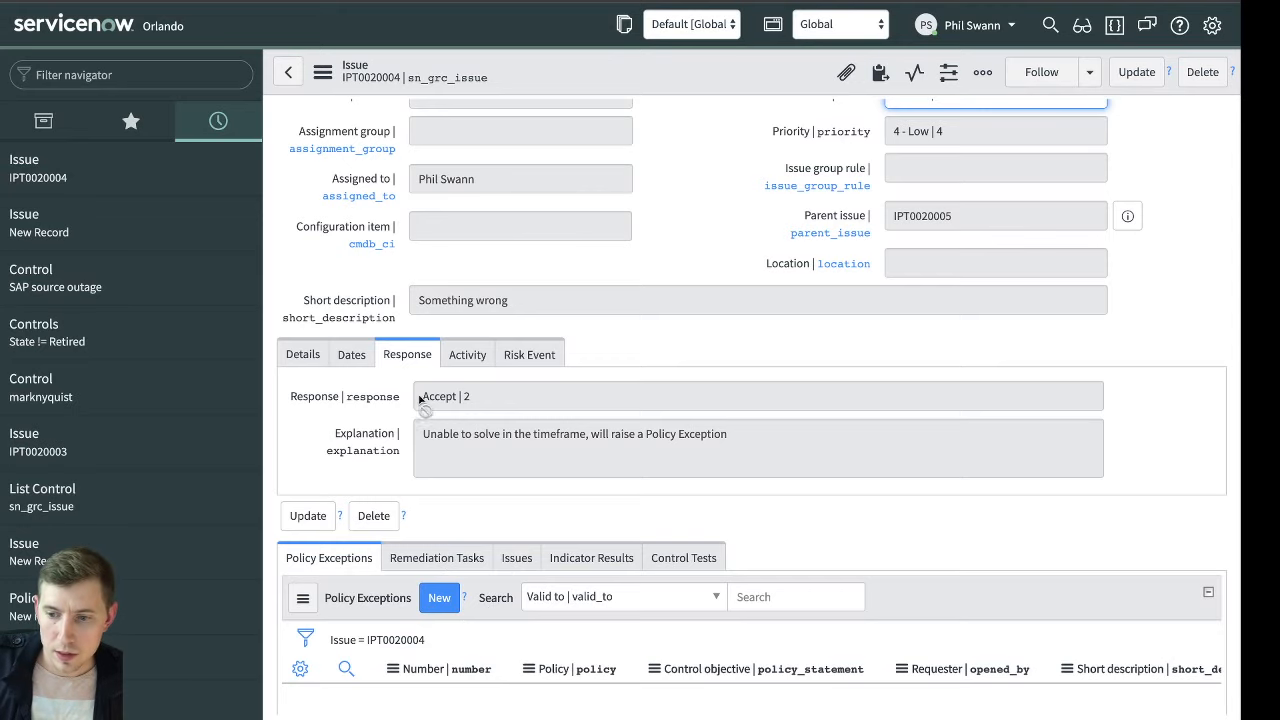
scroll(481, 361, "up", 3)
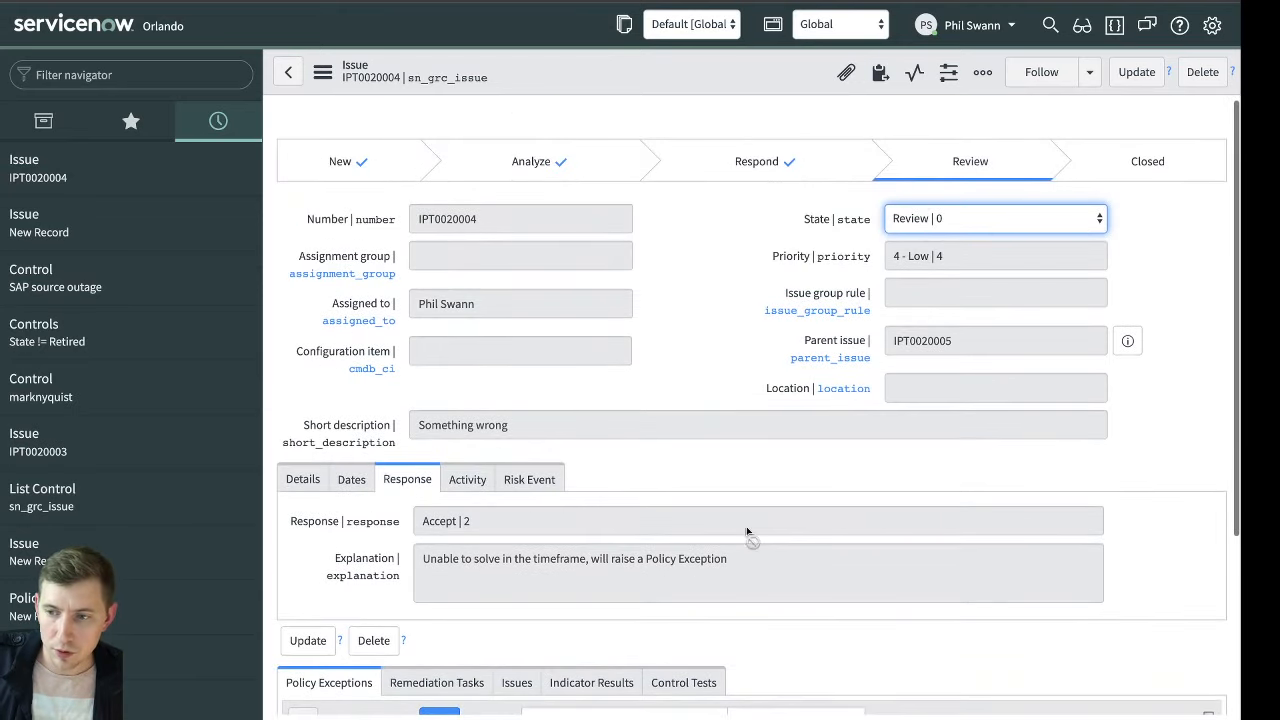
scroll(749, 531, "down", 4)
left_click(439, 490)
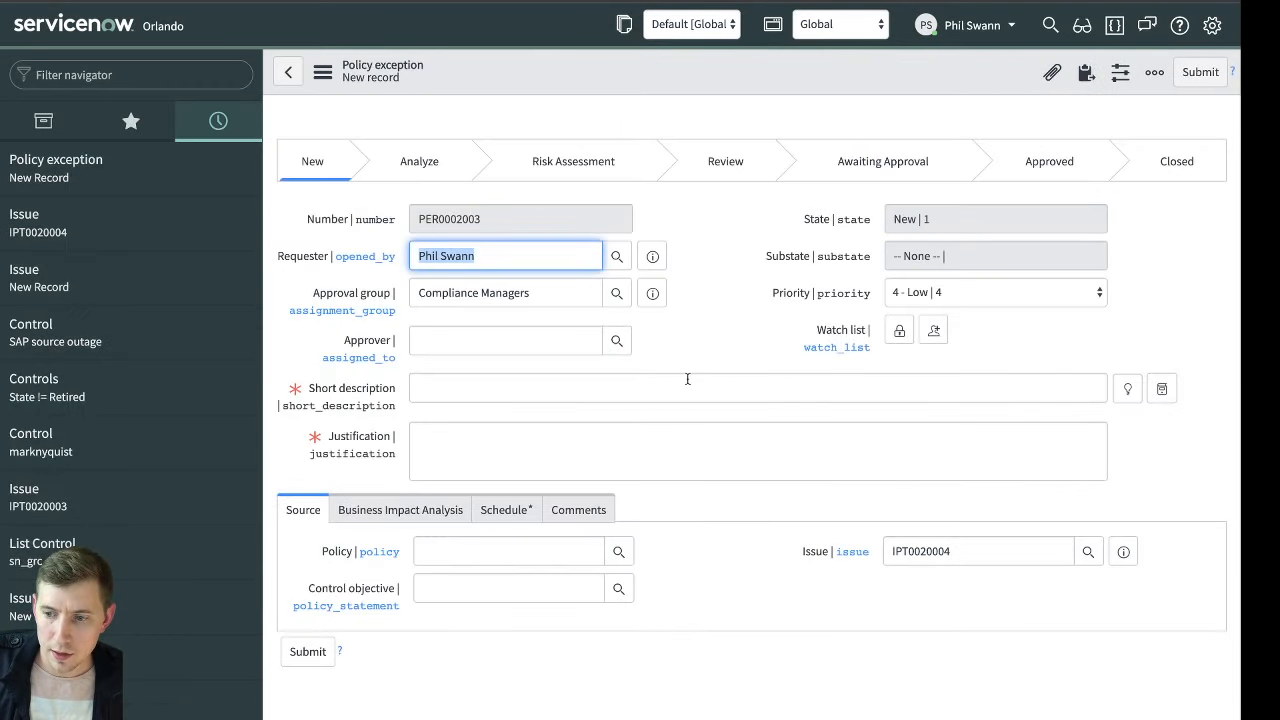
Enter the short description "Unable to solve the issue" and the justification "Need temporary relief" for the policy exception
left_click(687, 379)
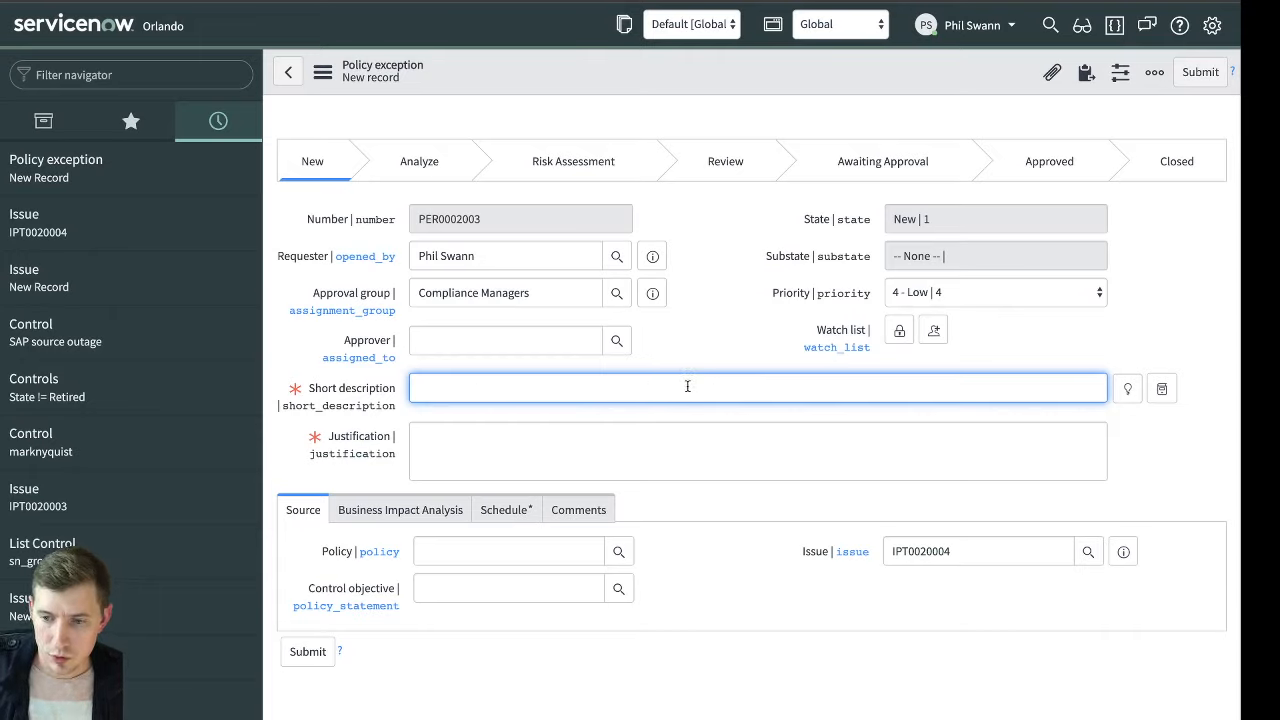
type("Unab")
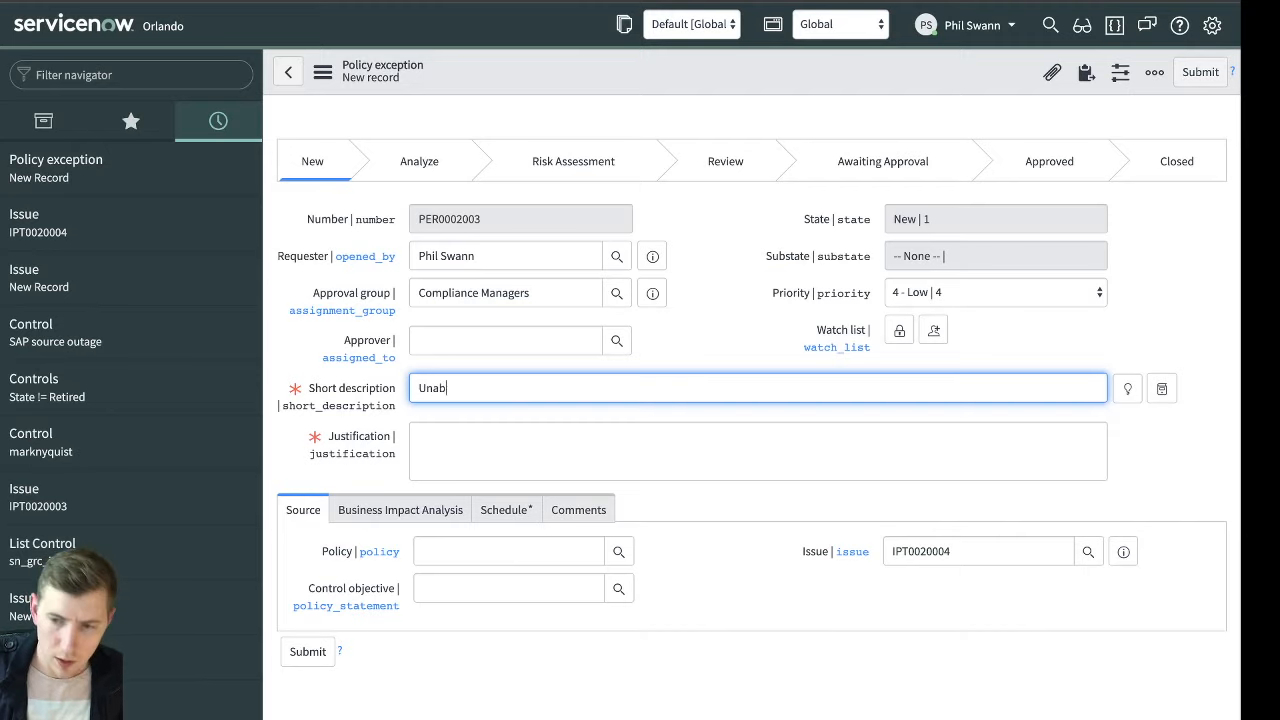
type("le to solve the issue")
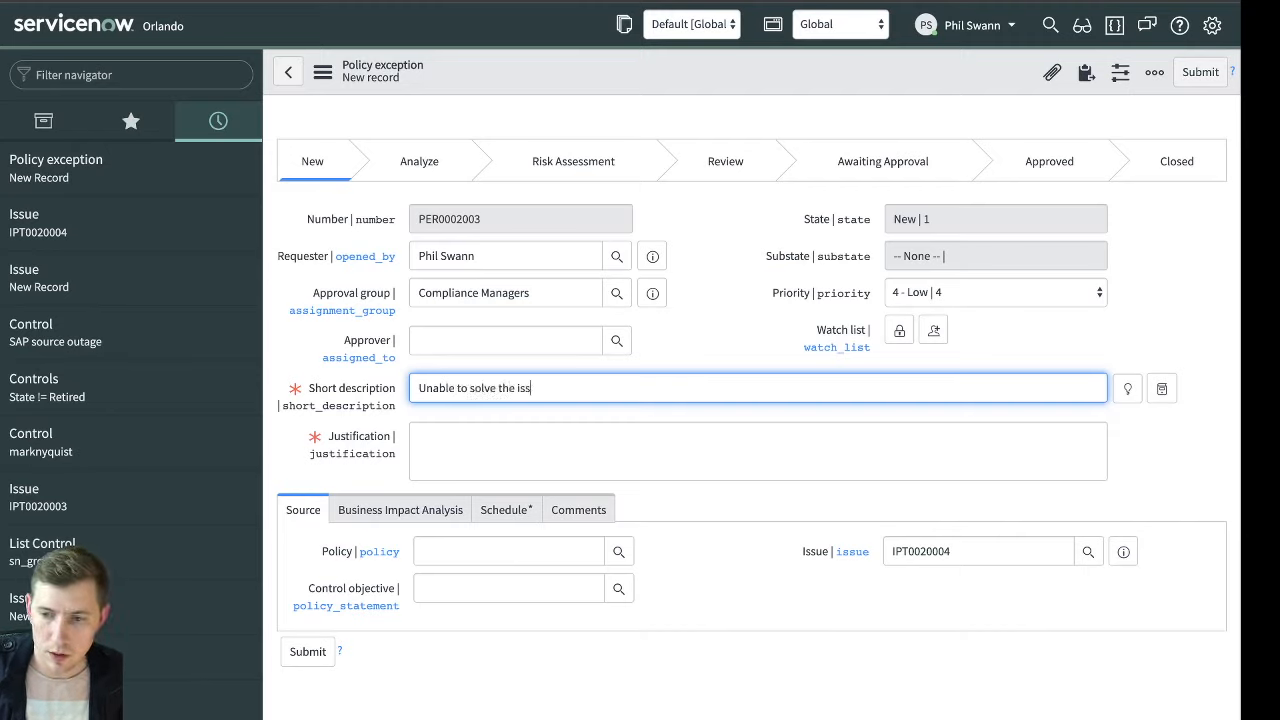
key("Tab")
type("Need temporar")
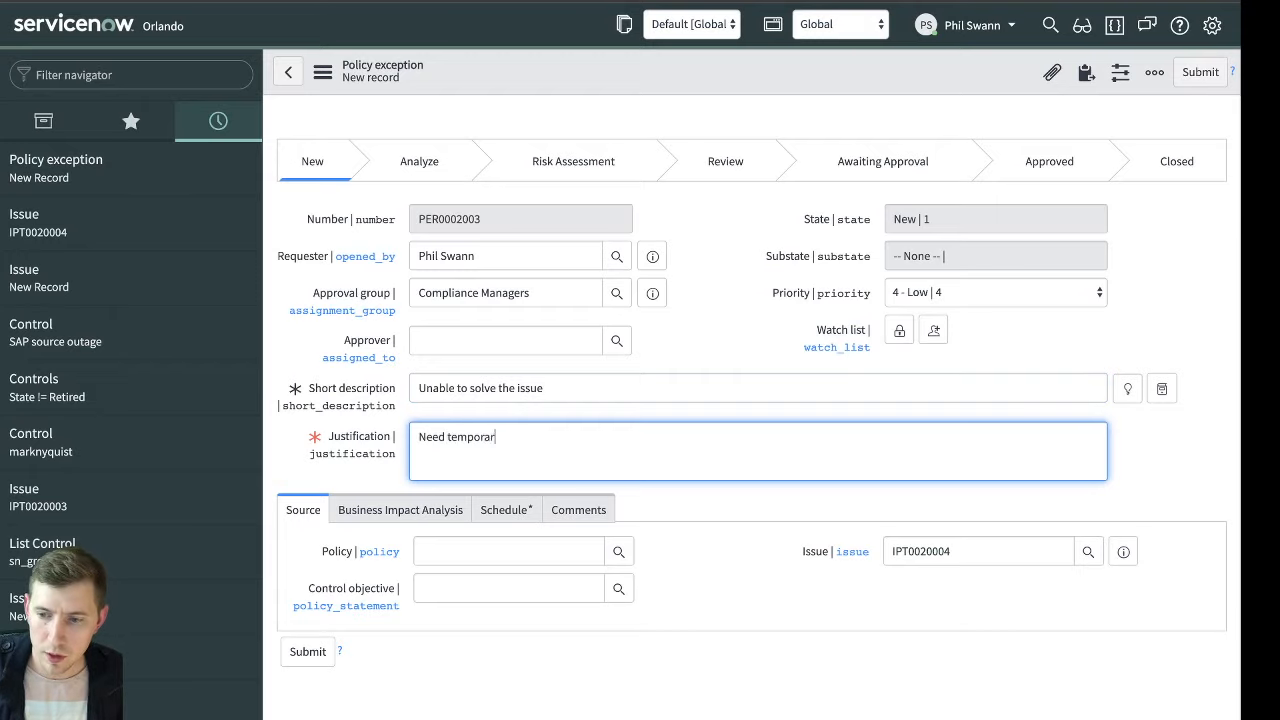
type("y relief")
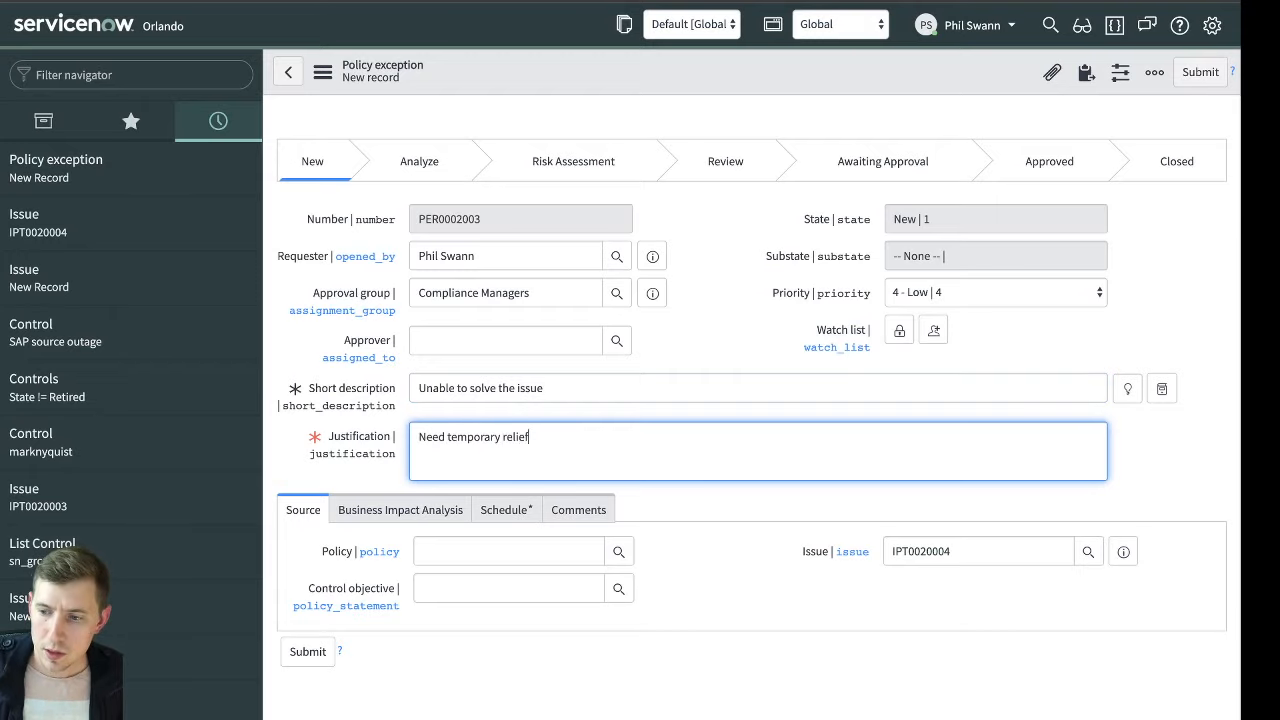
left_click(969, 551)
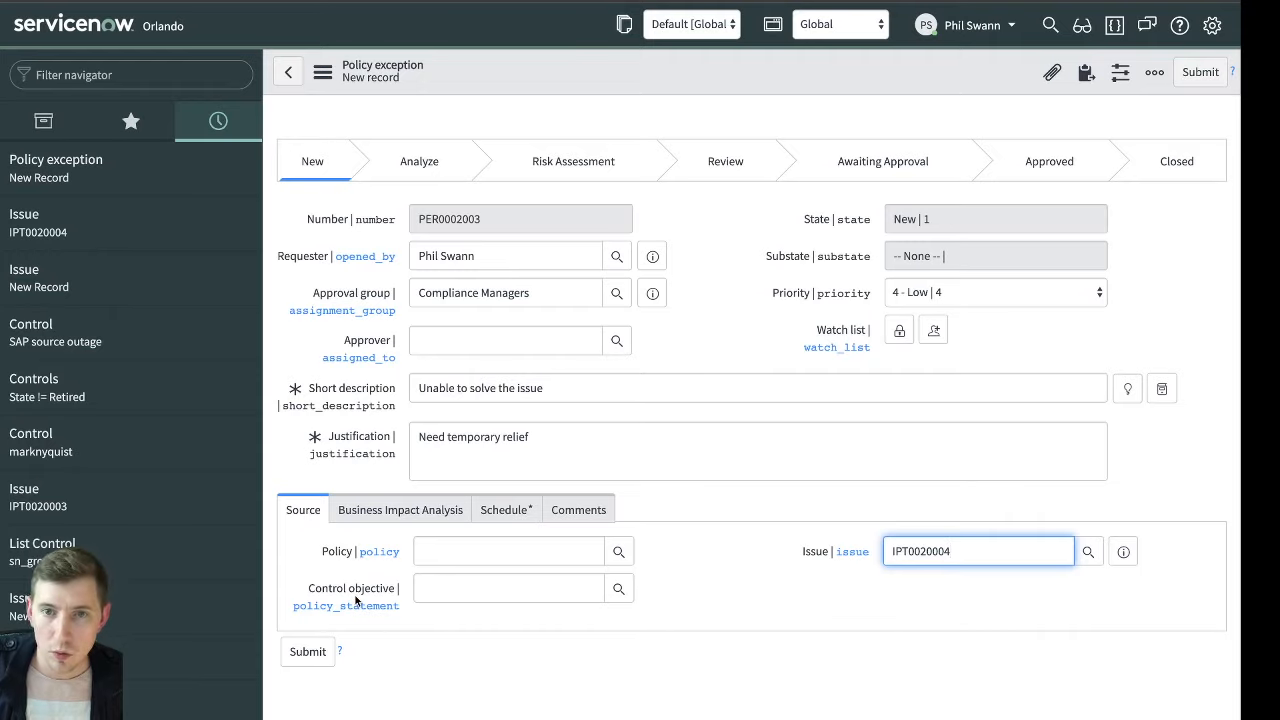
Set the valid-from date in the policy exception's schedule to 5 April 2020
mouse_move(355, 600)
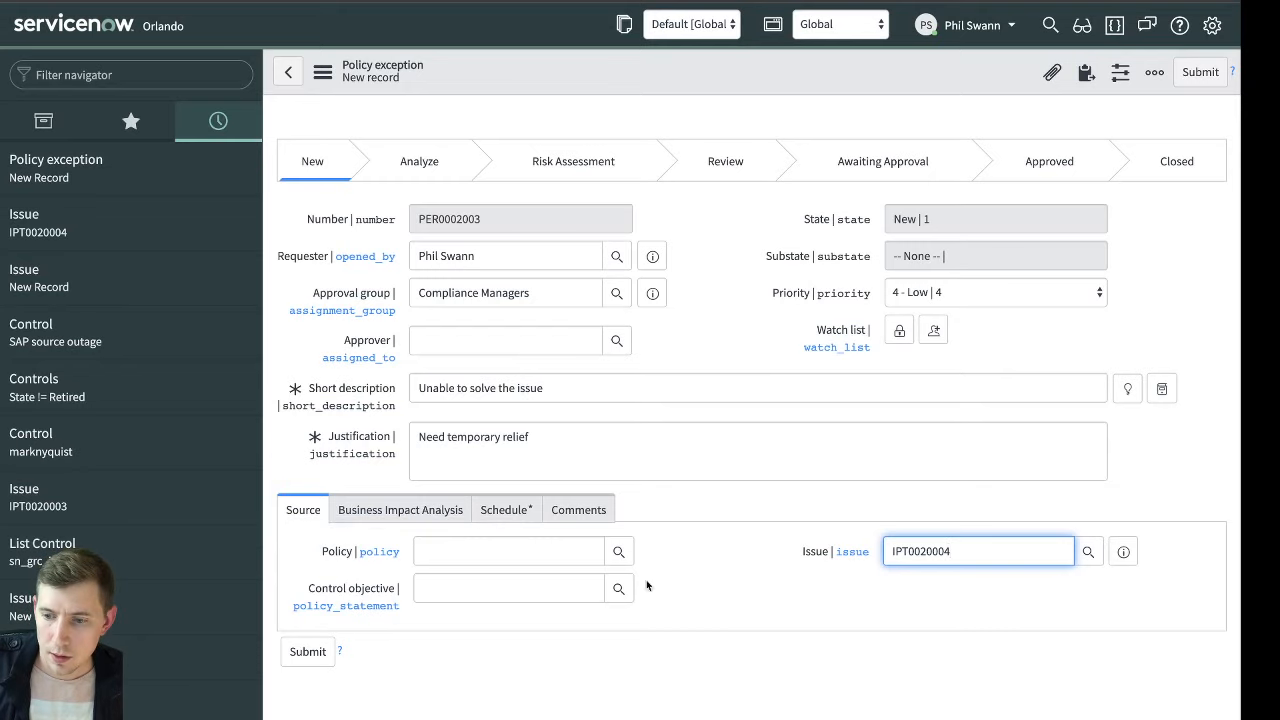
left_click(492, 510)
scroll(605, 577, "down", 1)
scroll(605, 577, "down", 2)
left_click(988, 421)
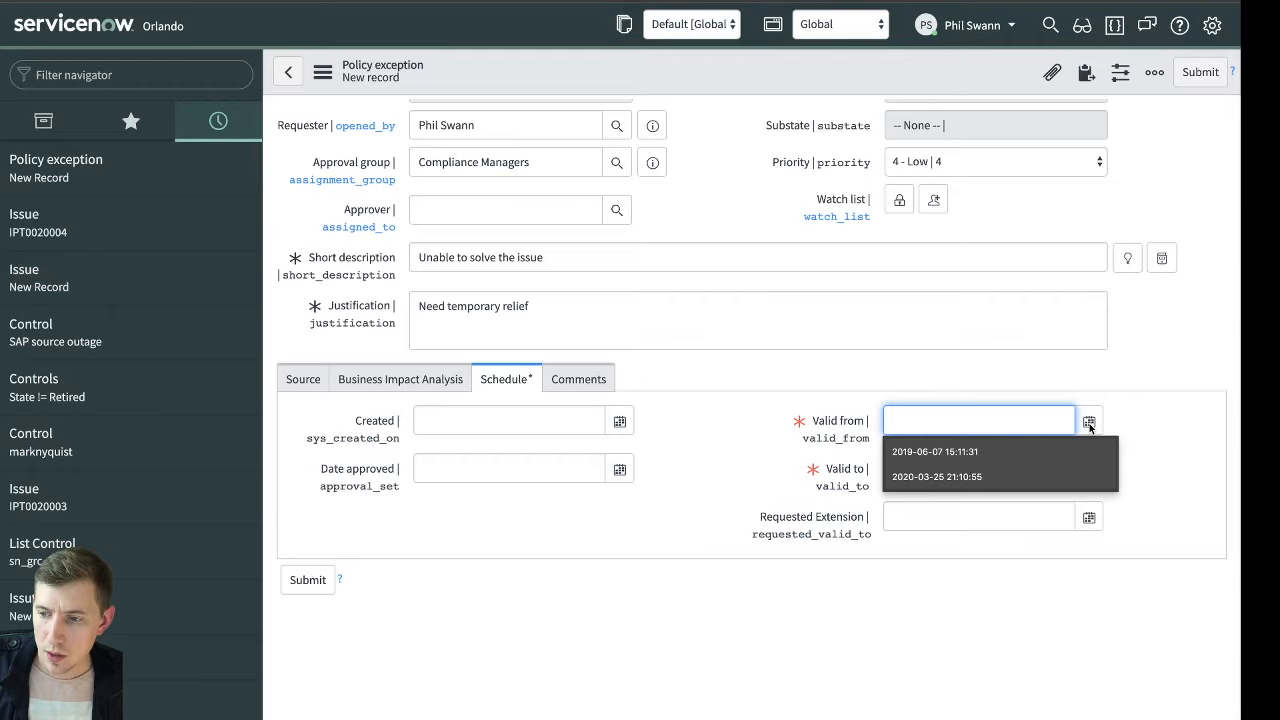
left_click(1089, 423)
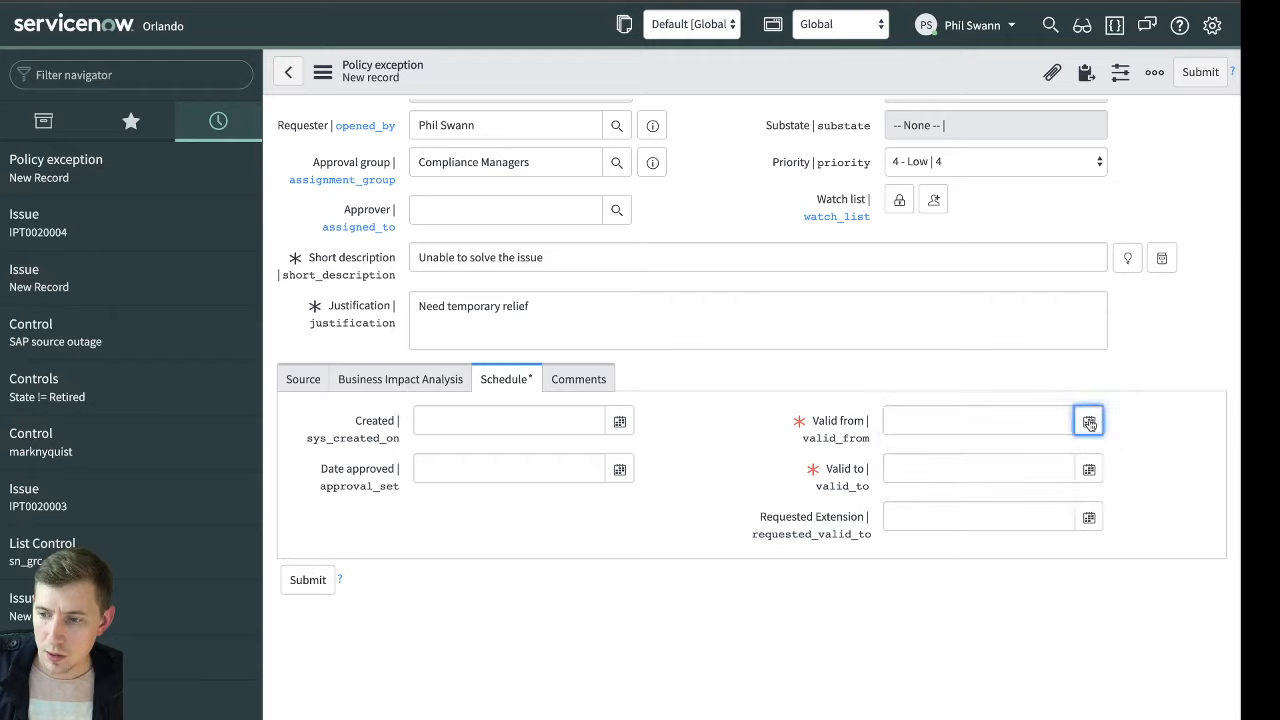
left_click(1089, 423)
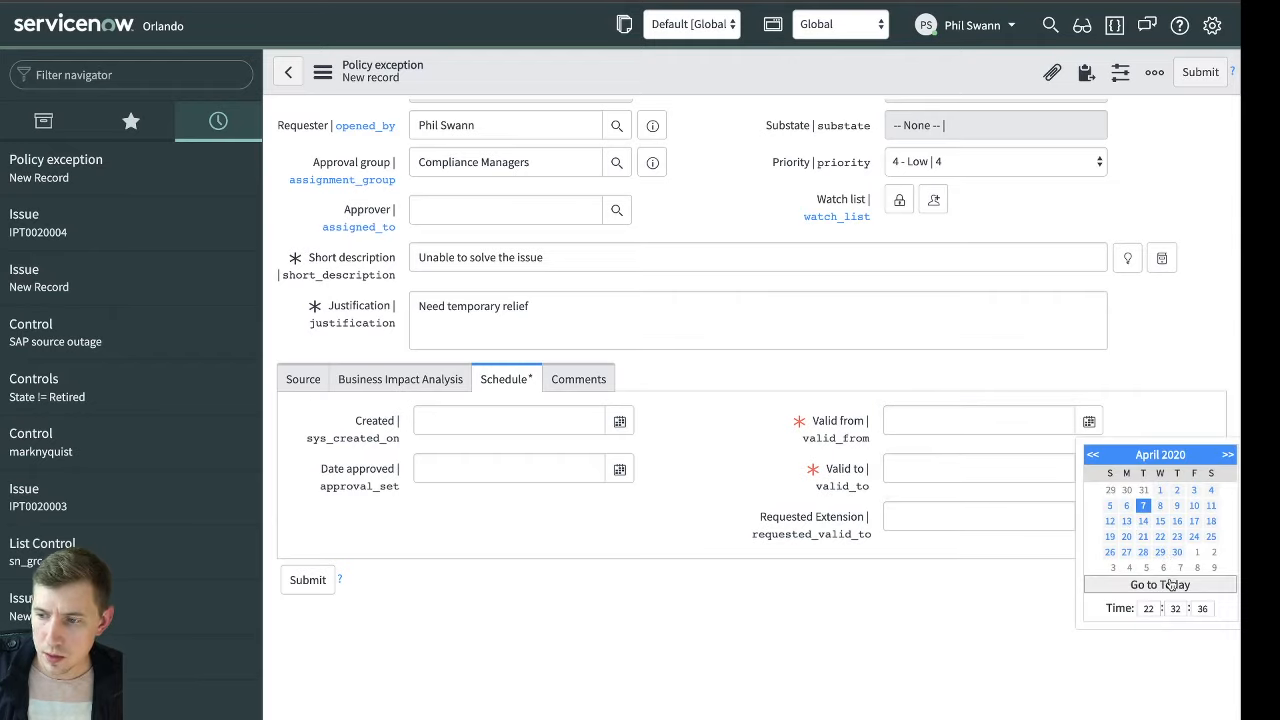
left_click(1110, 506)
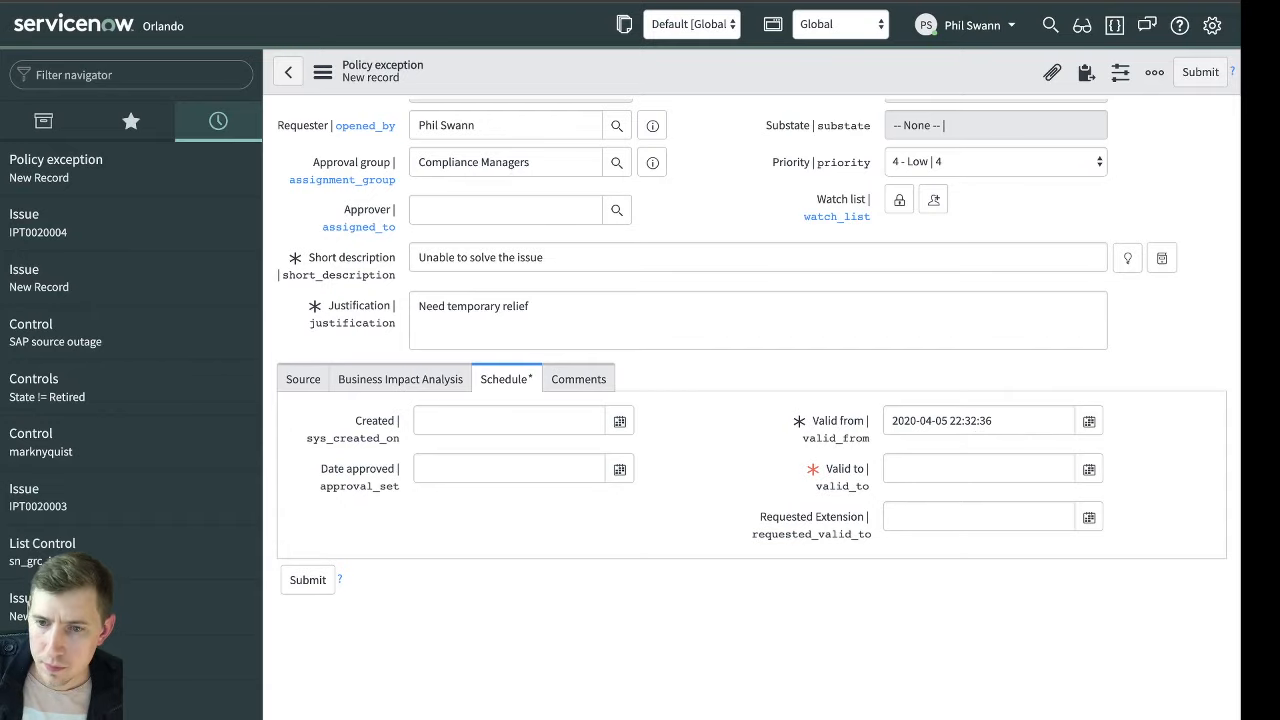
Discard the unsaved policy exception, return to issue IPT0020004 and start another policy exception from its related records
mouse_move(640, 1)
left_click_drag(480, 3, 509, 1)
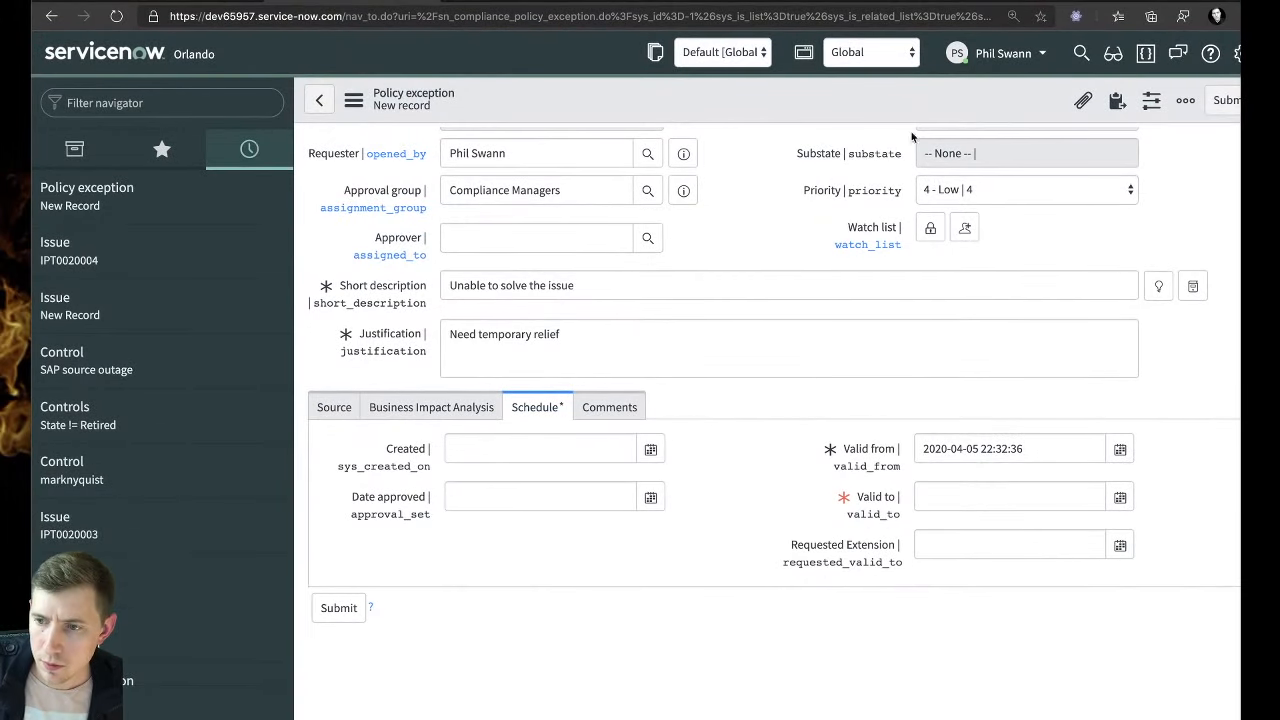
left_click_drag(1110, 3, 1150, 2)
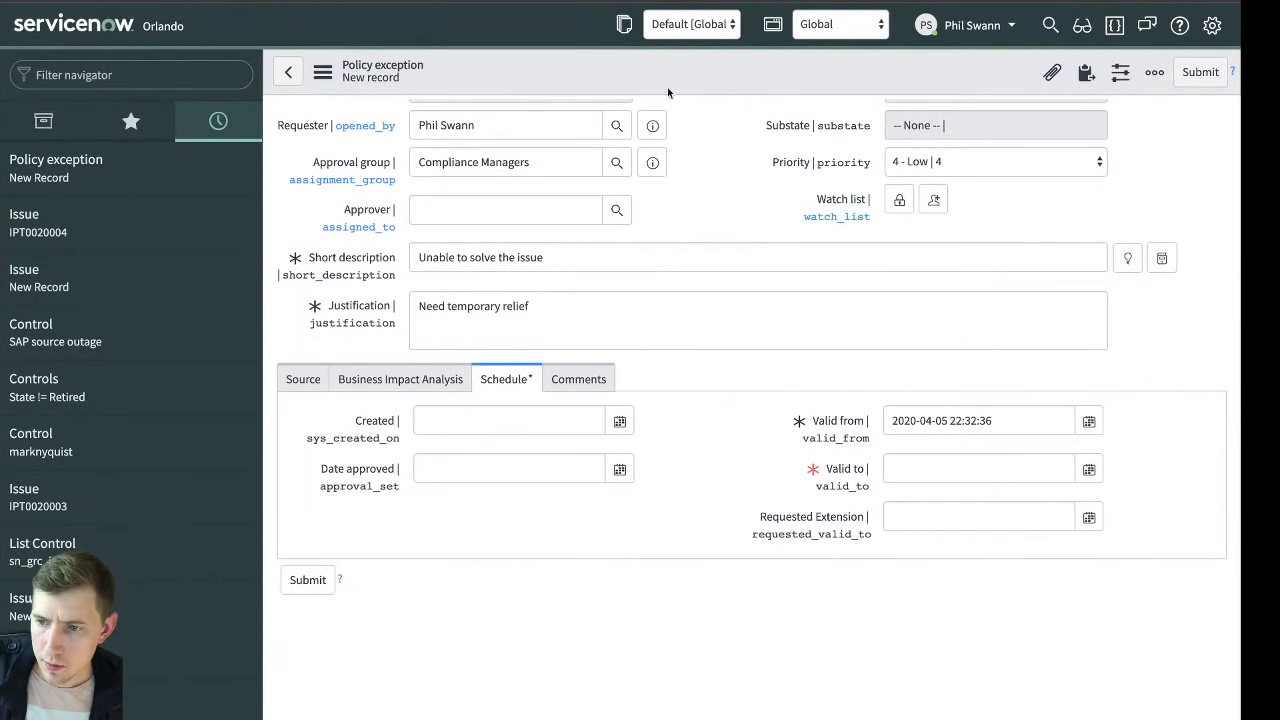
right_click(690, 69)
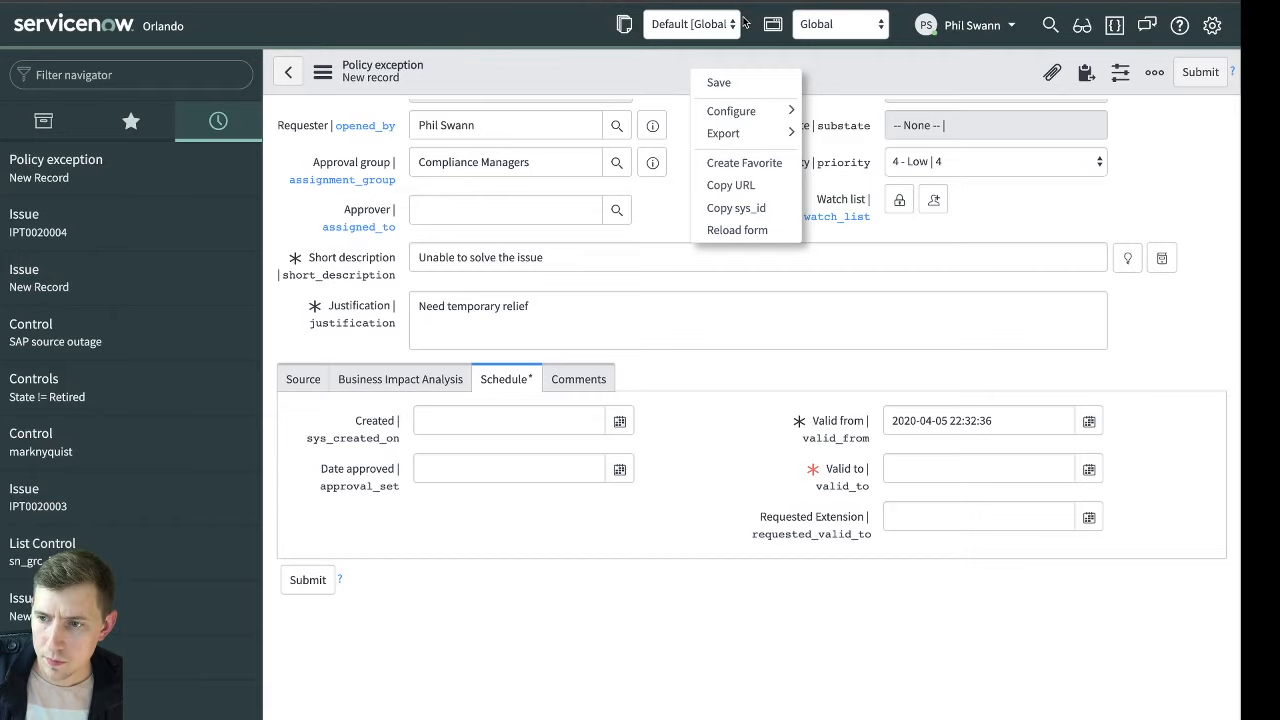
left_click(131, 240)
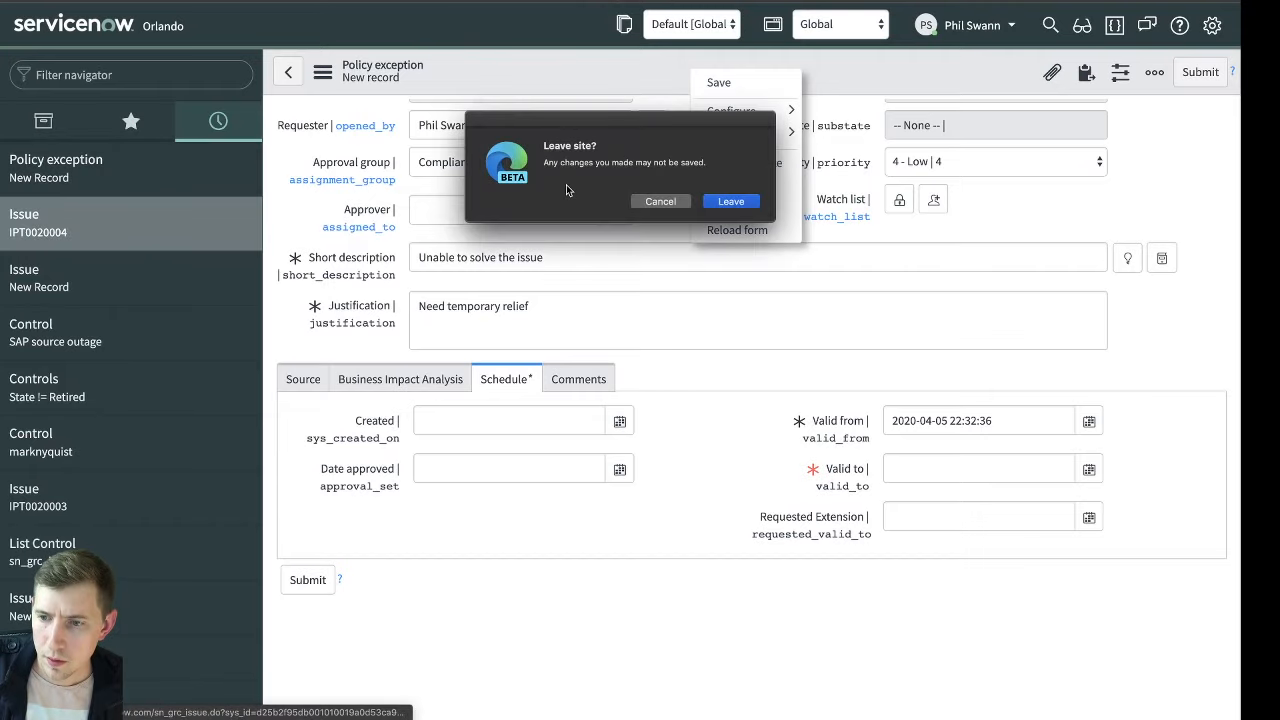
left_click(721, 200)
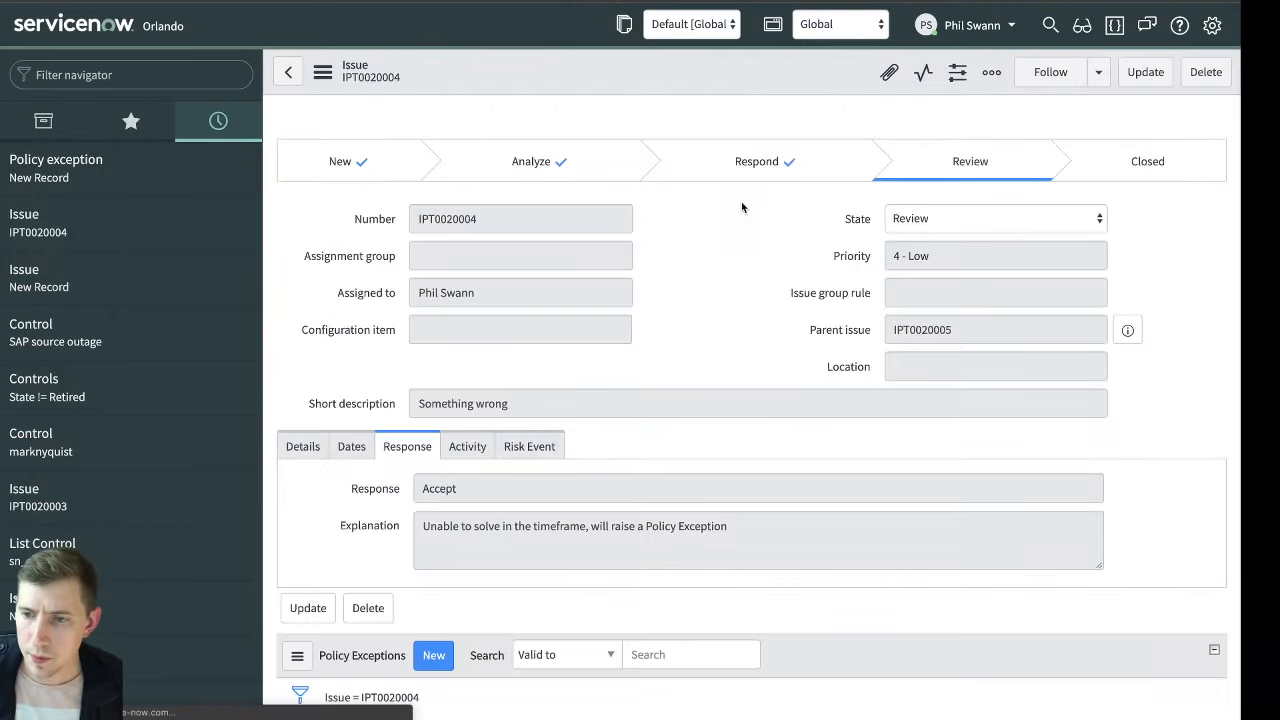
scroll(724, 272, "down", 3)
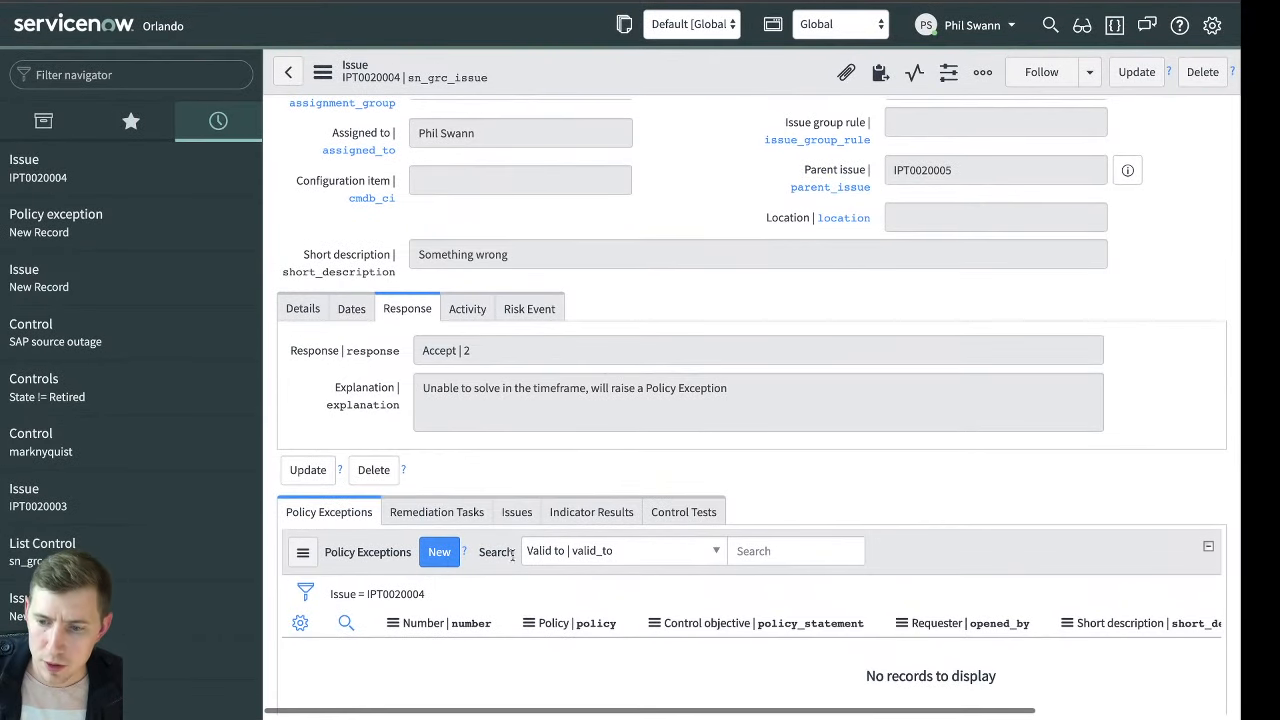
left_click(440, 553)
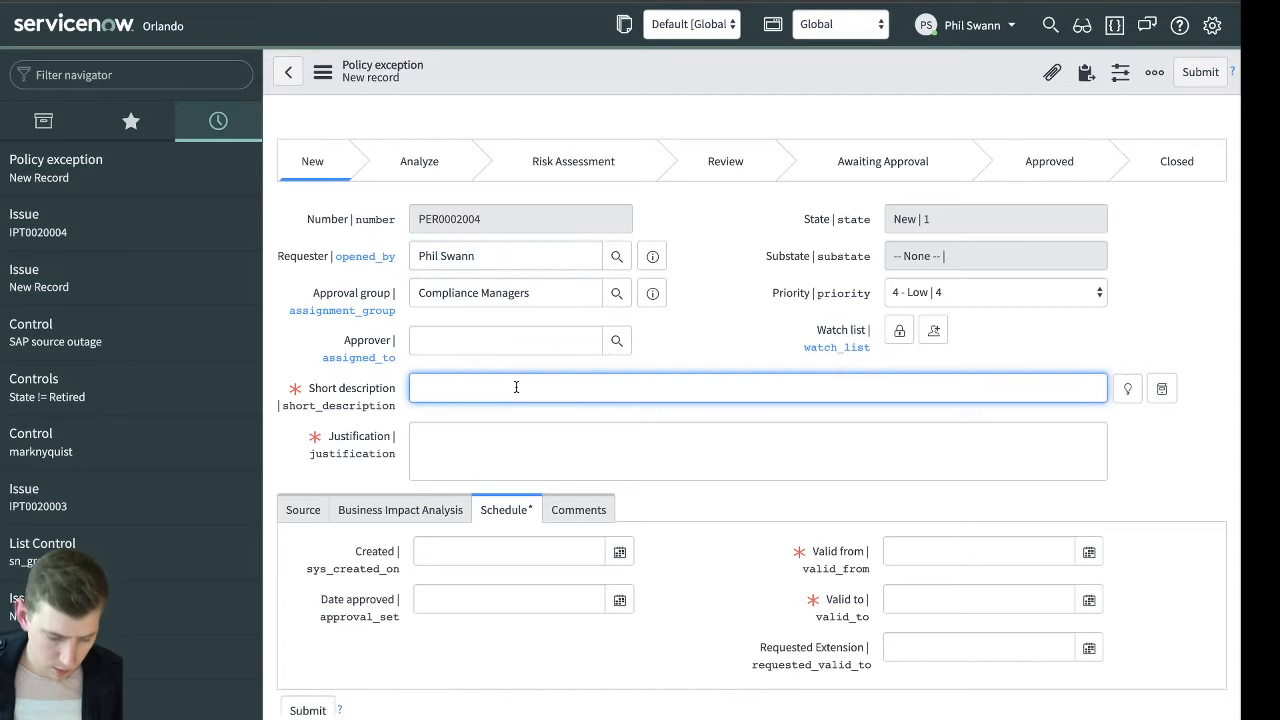
Enter "Temp relief" as both the short description and the justification of the policy exception
type("Temp relief")
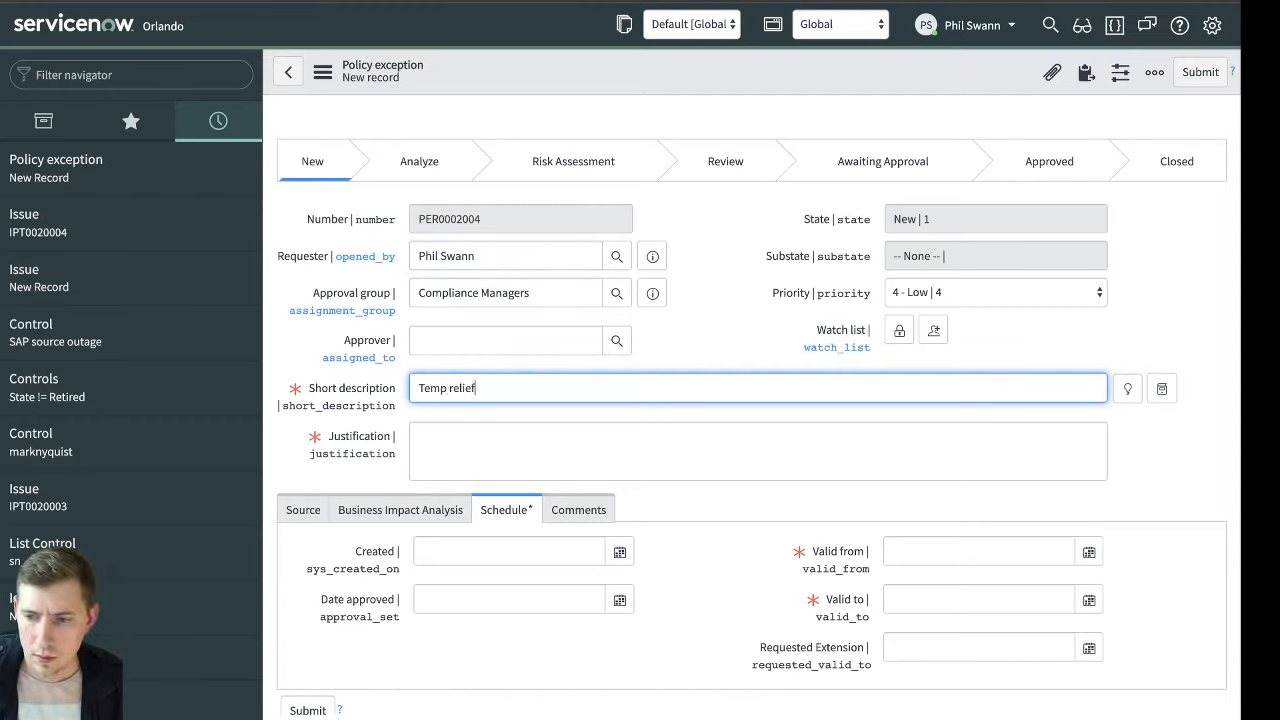
key("Tab")
type("Tem")
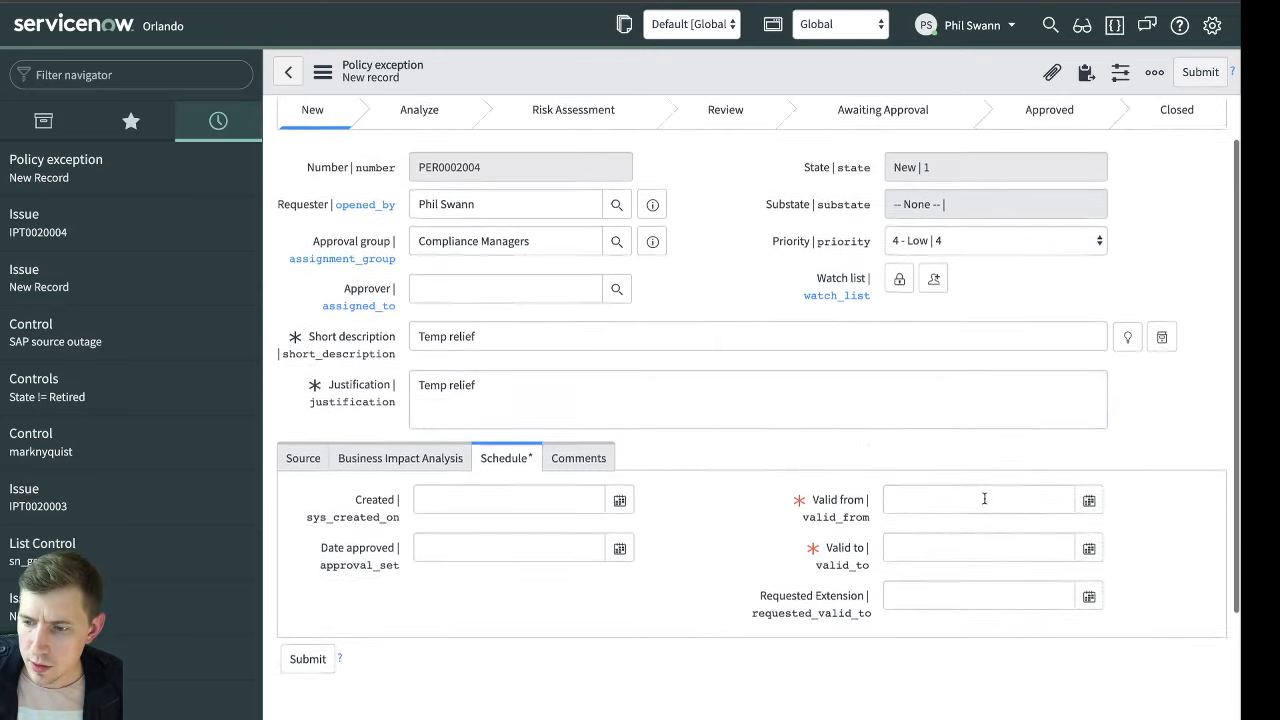
Schedule the policy exception to be valid from 5 April 2020 to 12 April 2020
scroll(903, 497, "down", 1)
left_click(910, 474)
left_click(1095, 474)
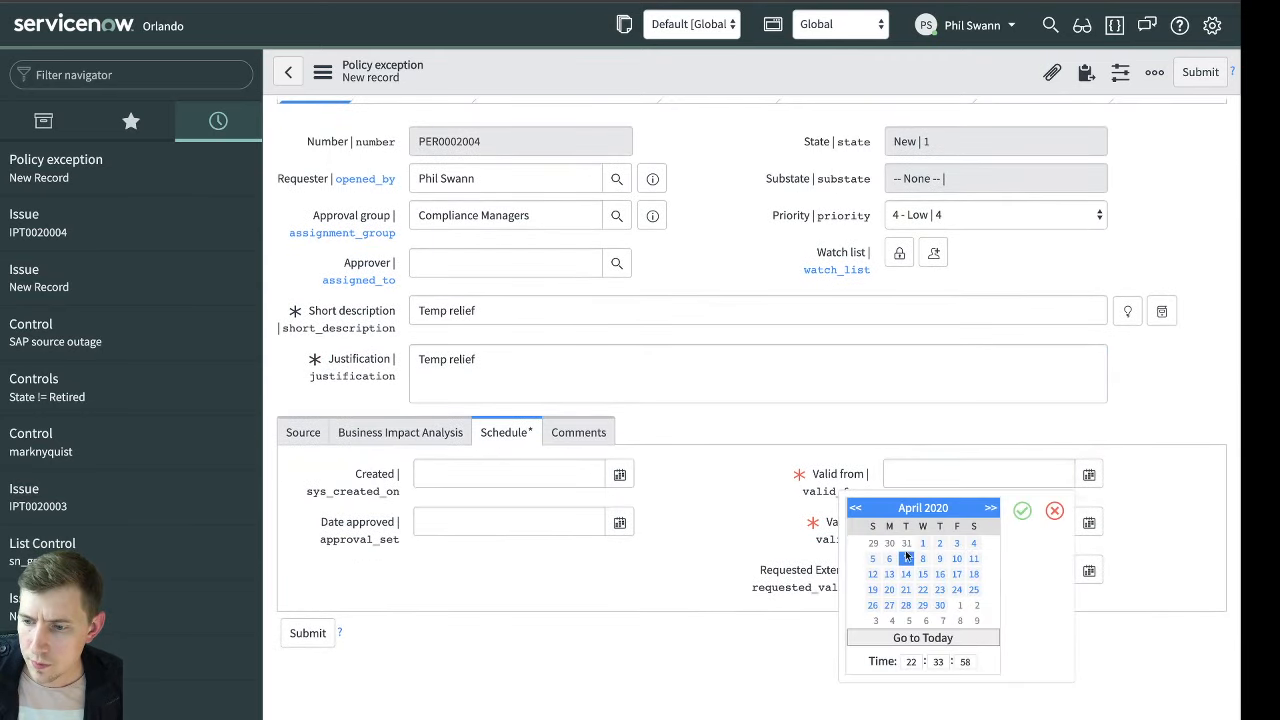
left_click(1022, 511)
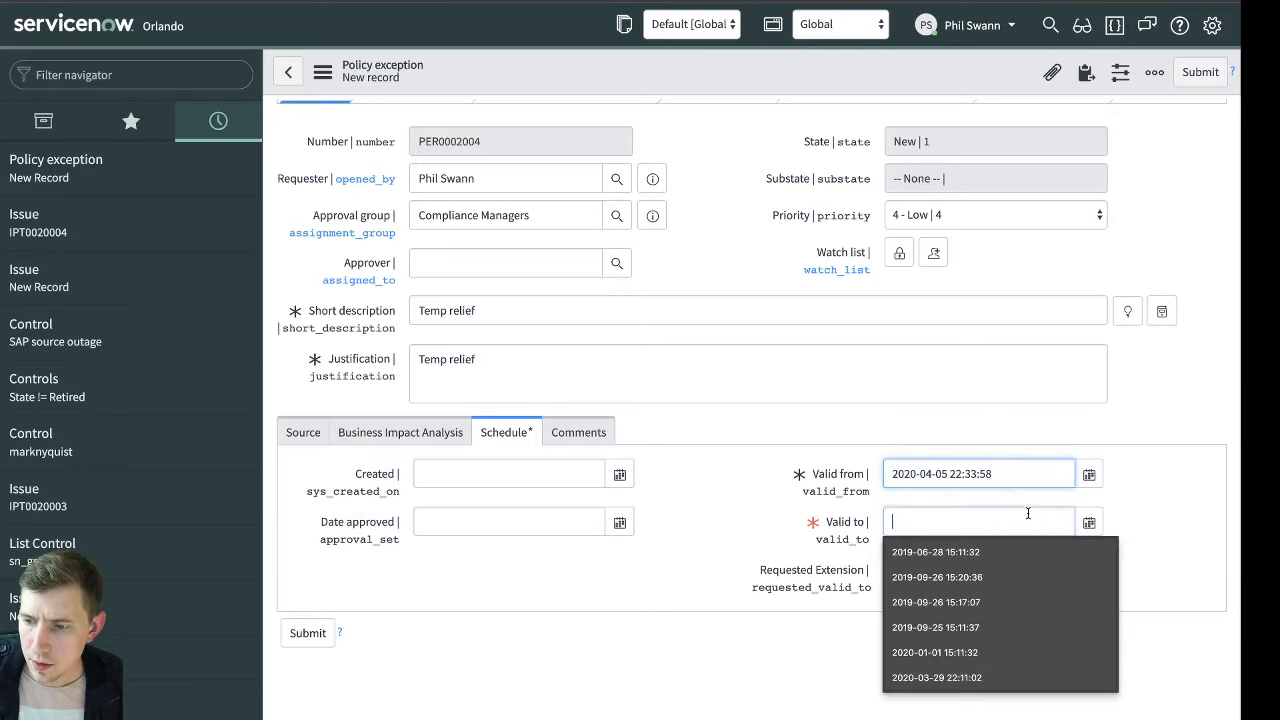
left_click(1084, 526)
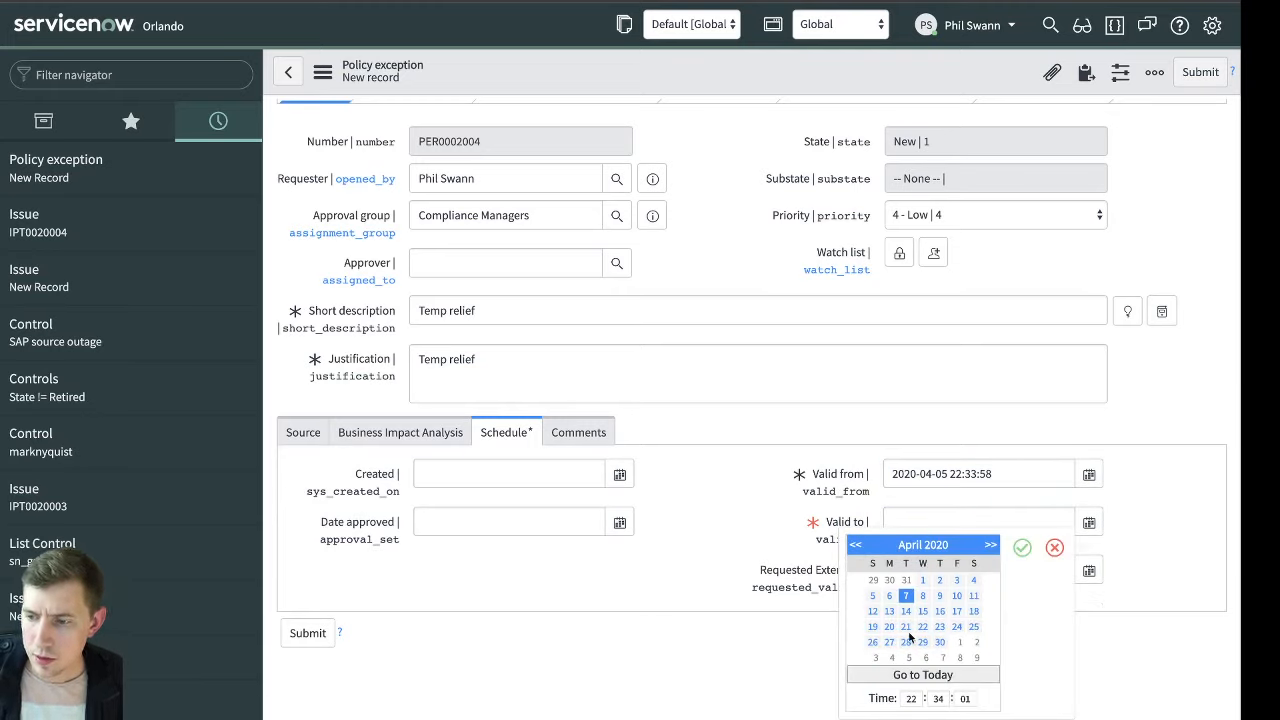
left_click(872, 611)
left_click(1022, 548)
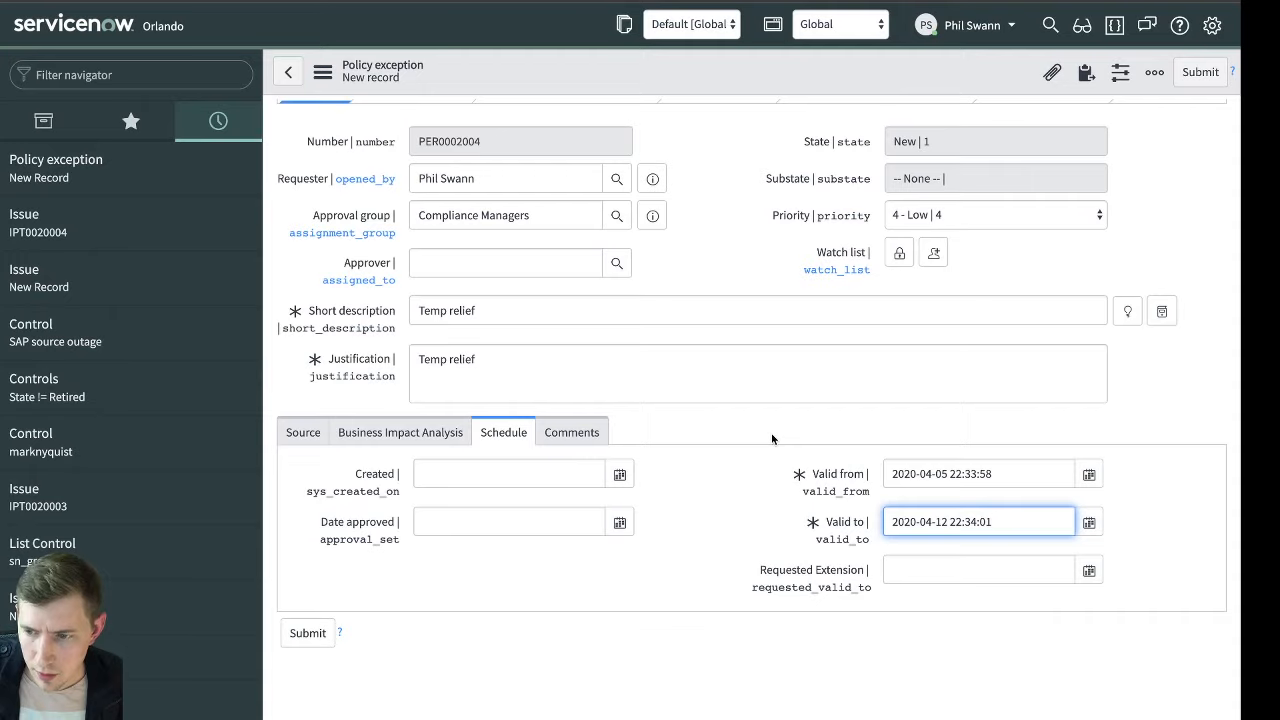
Check issue IPT0020004 in the policy exception's source details and save the record
left_click(310, 434)
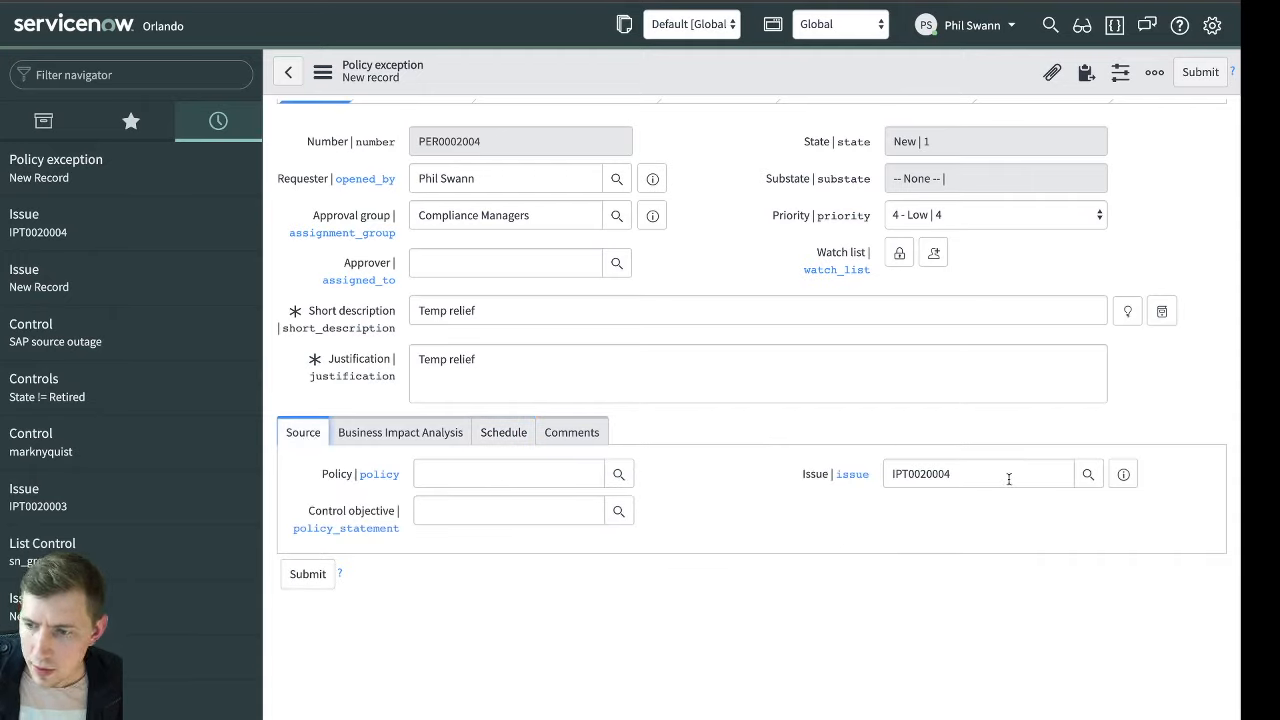
left_click(830, 479)
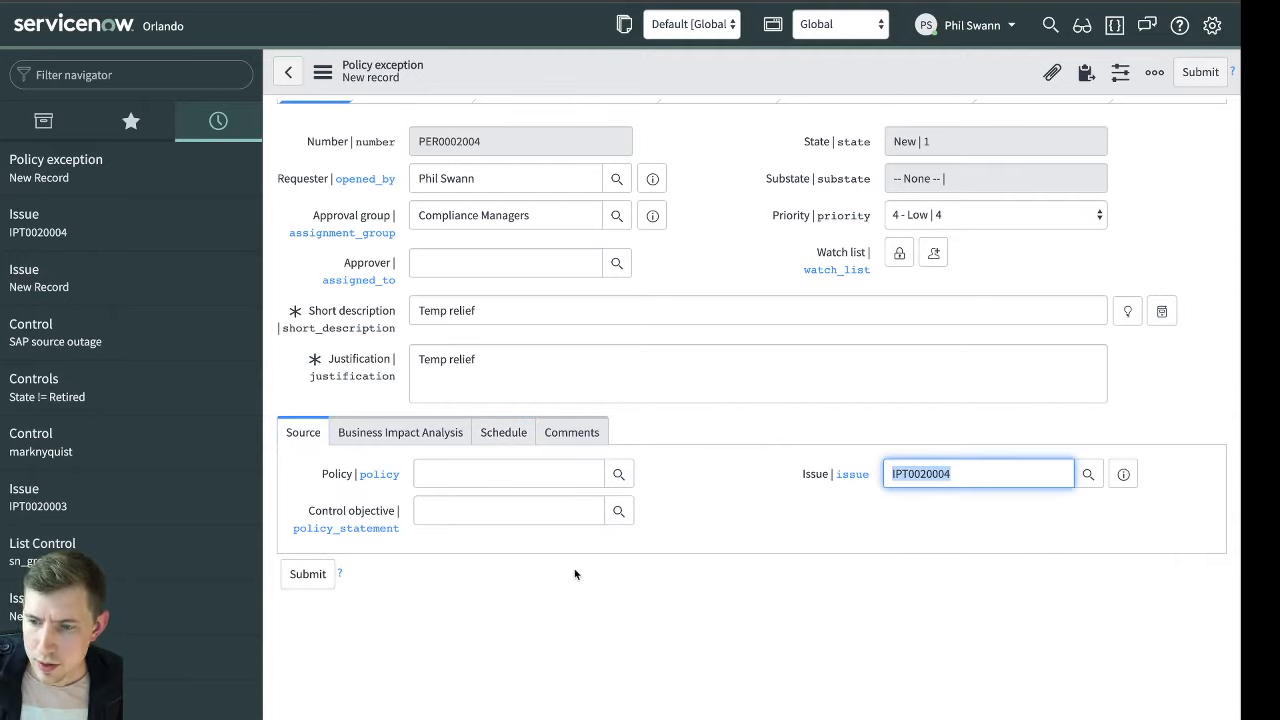
right_click(850, 70)
left_click(889, 80)
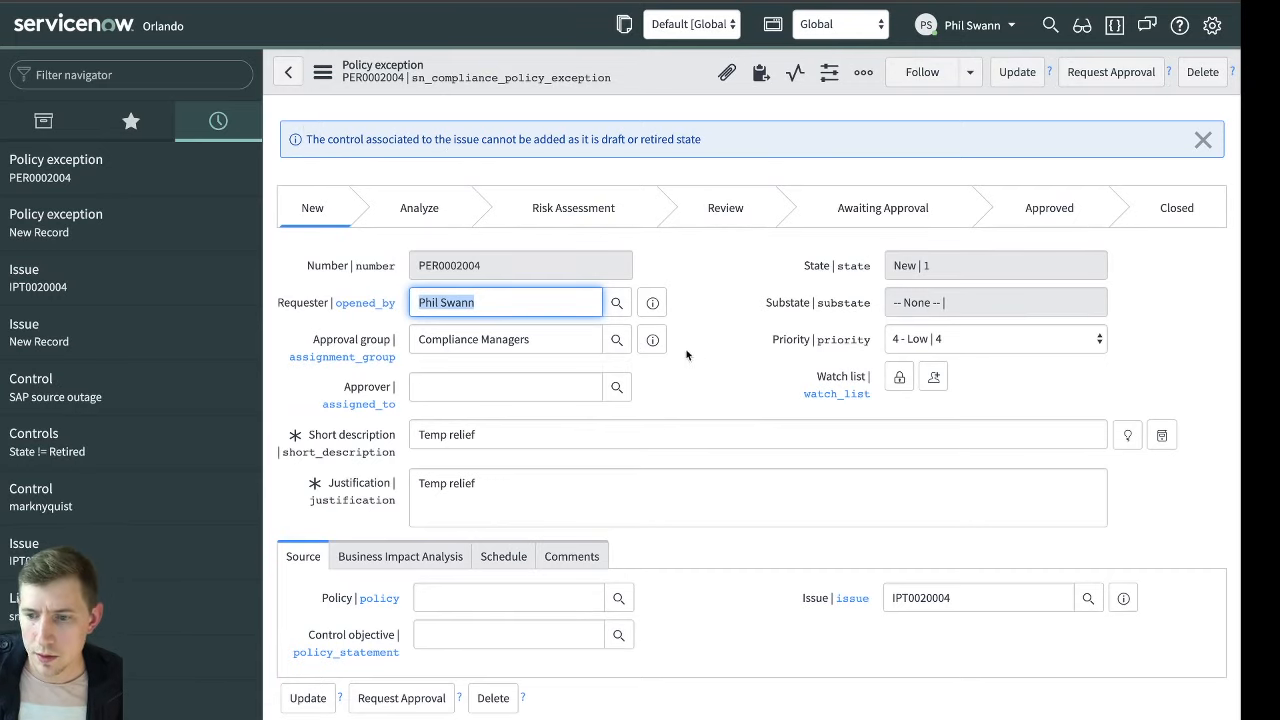
Check the exception's impacted controls, open the SAP source outage control and move it to attestation
scroll(690, 385, "down", 3)
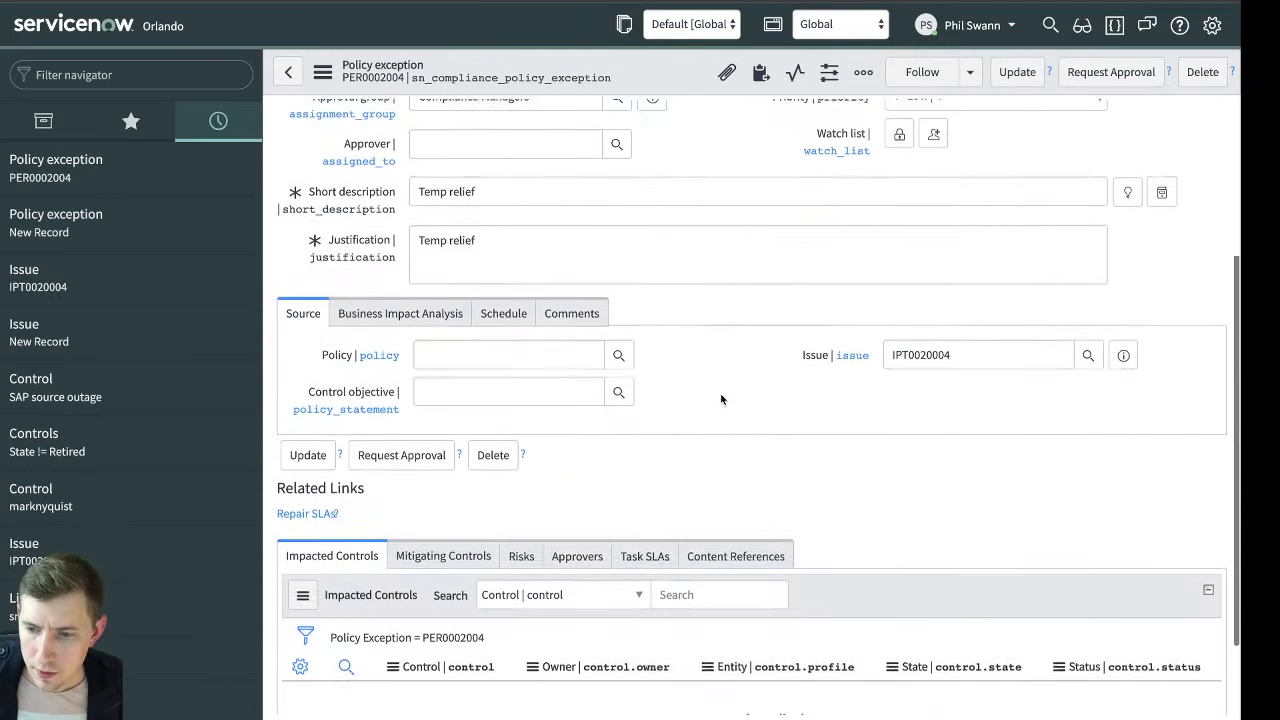
scroll(720, 399, "down", 1)
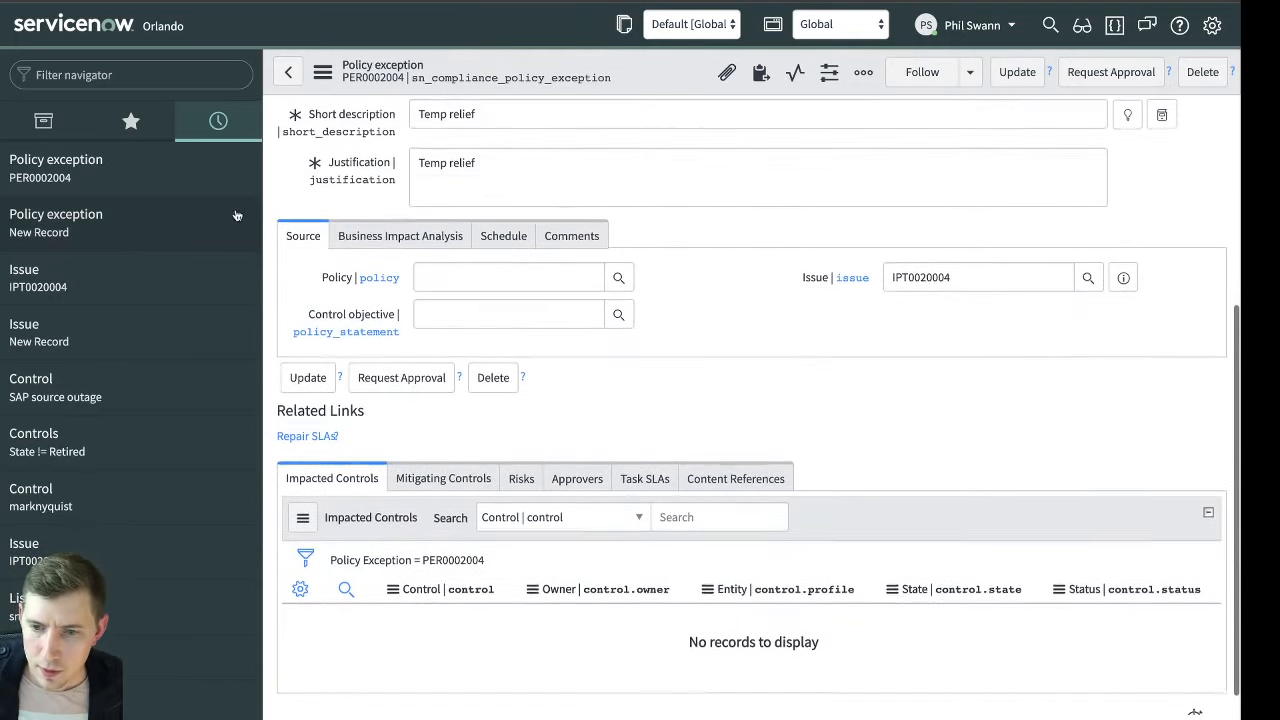
left_click(176, 393)
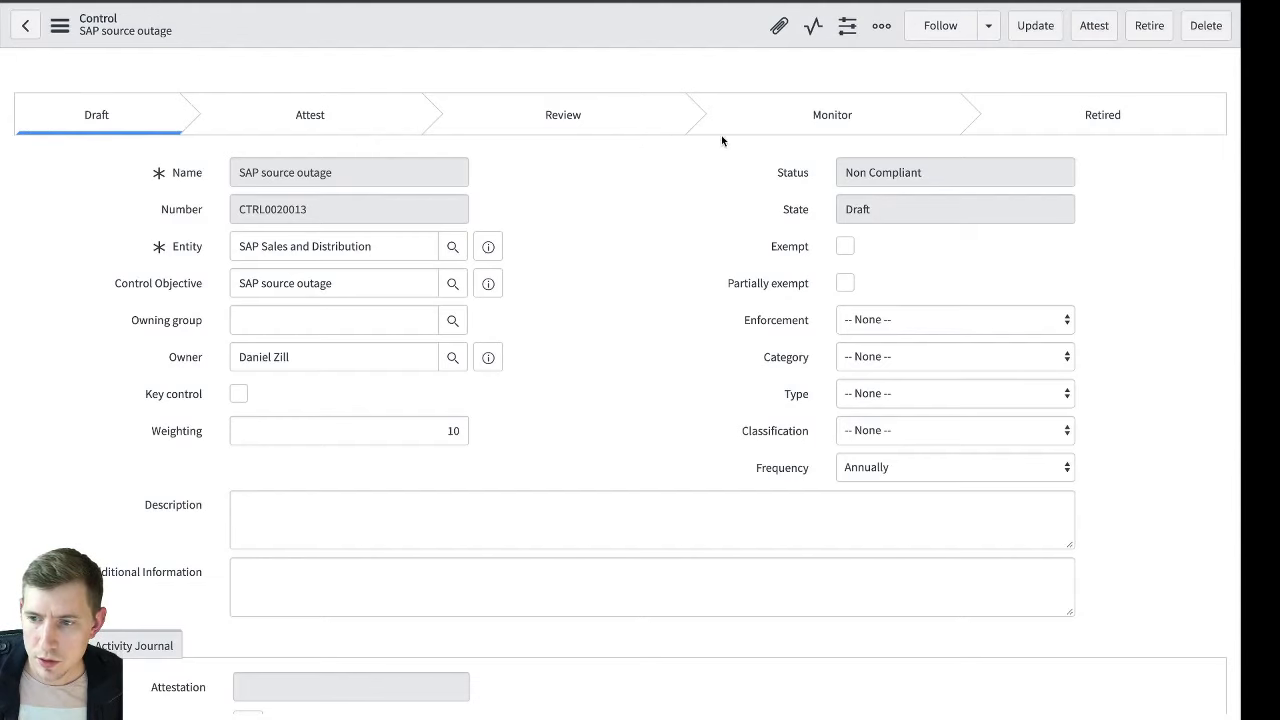
left_click(1080, 28)
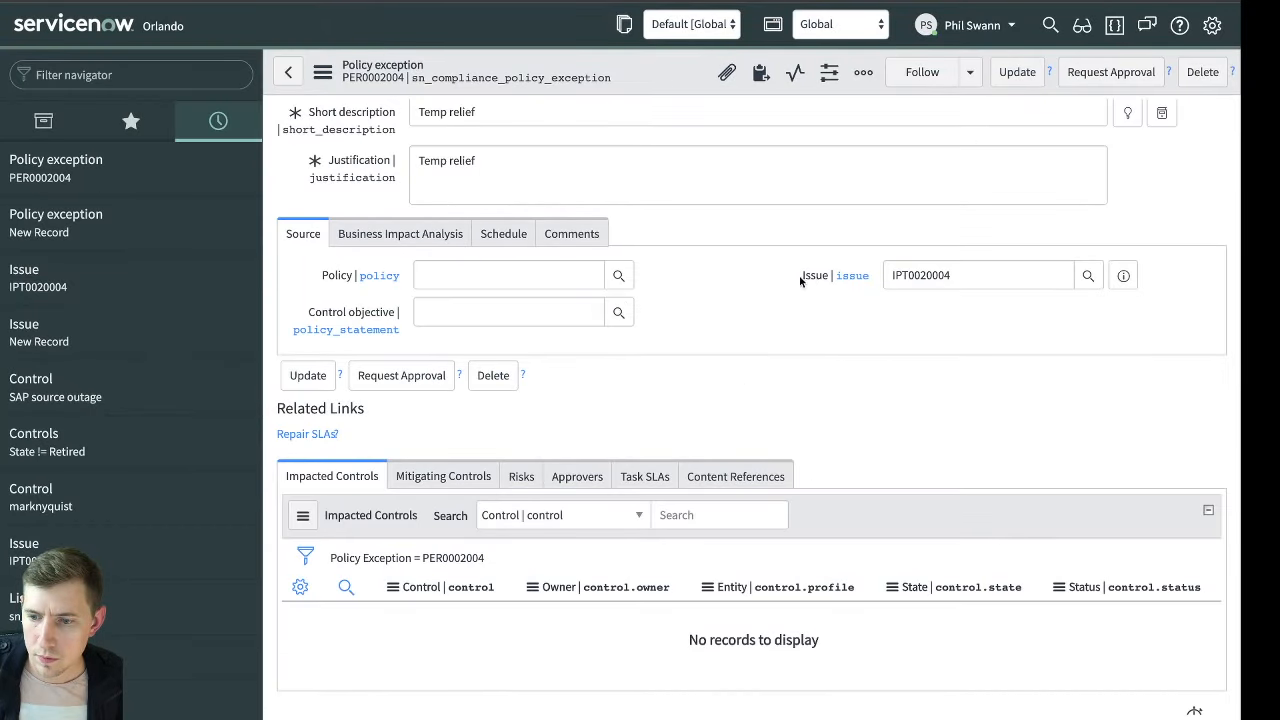
Clear and re-enter issue IPT0020004 in the policy exception's source details and save the record
scroll(958, 504, "up", 3)
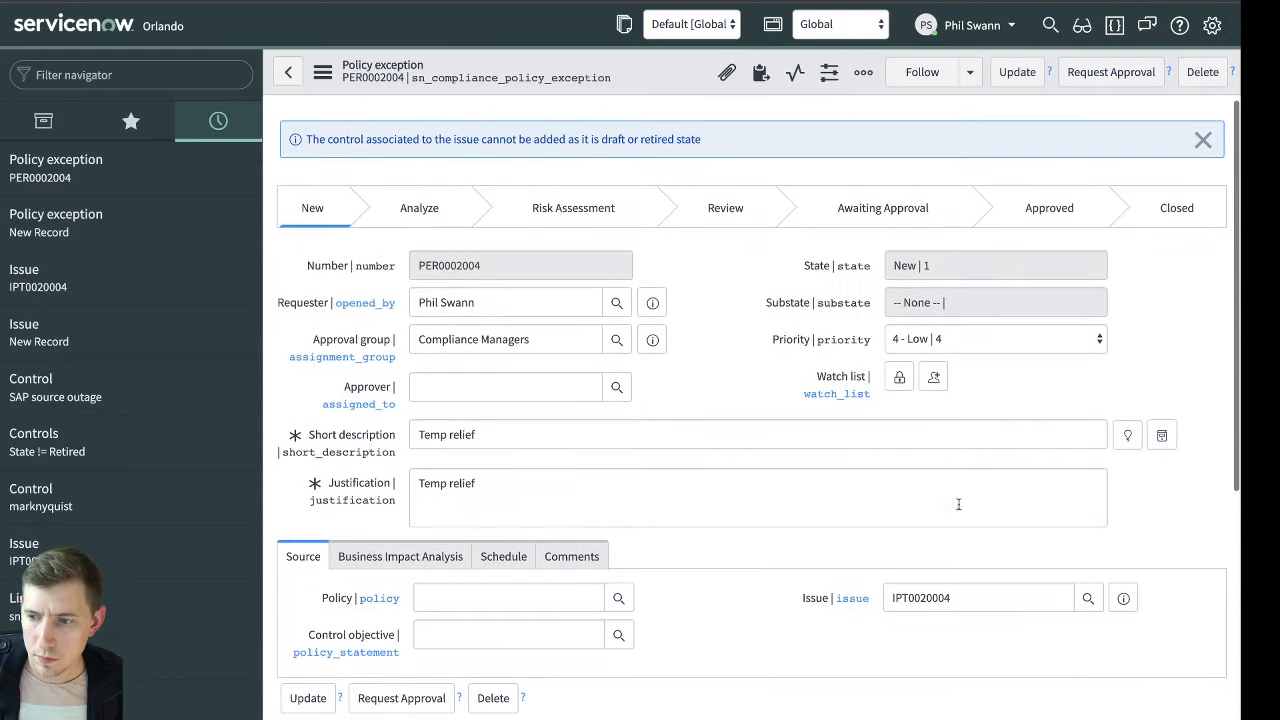
double_click(971, 597)
key("ctrl+c")
key("BackSpace")
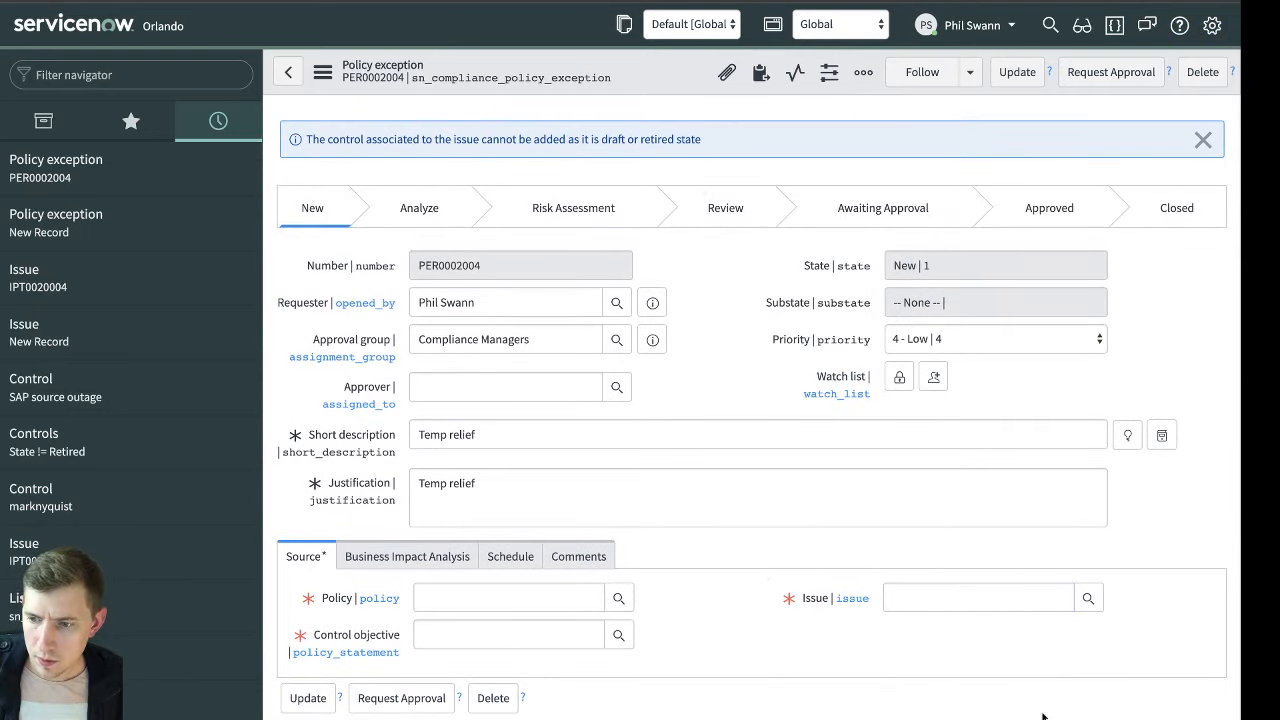
left_click(911, 597)
key("ctrl+v")
left_click(722, 584)
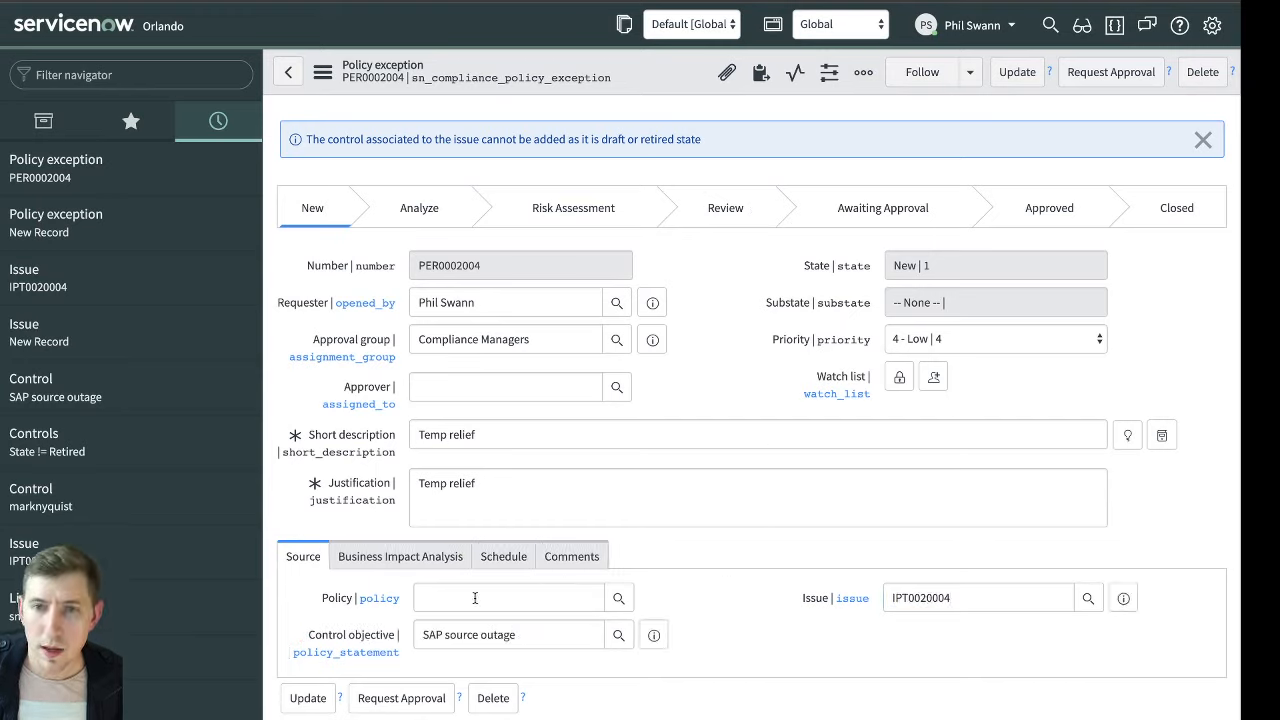
right_click(660, 77)
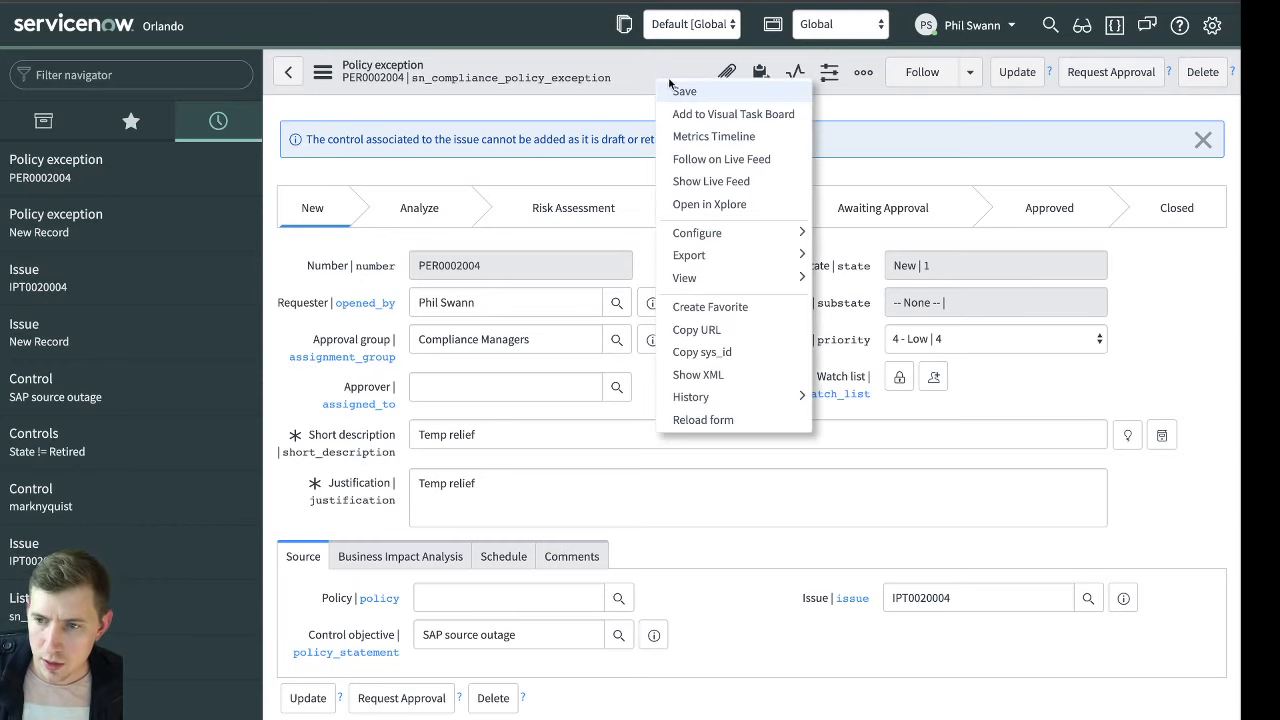
left_click(676, 88)
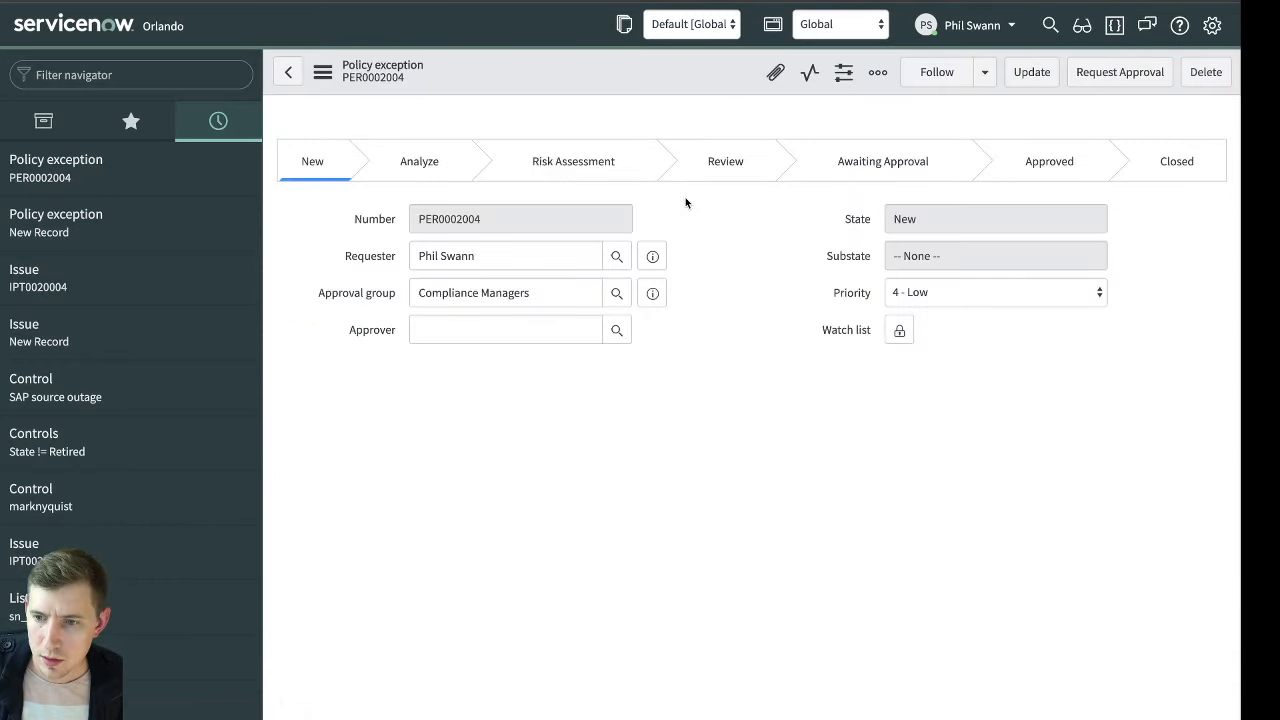
Check the exception's impacted controls and consult the community question about requesting approval again after a rejected policy exception
scroll(374, 487, "down", 5)
left_click(331, 455)
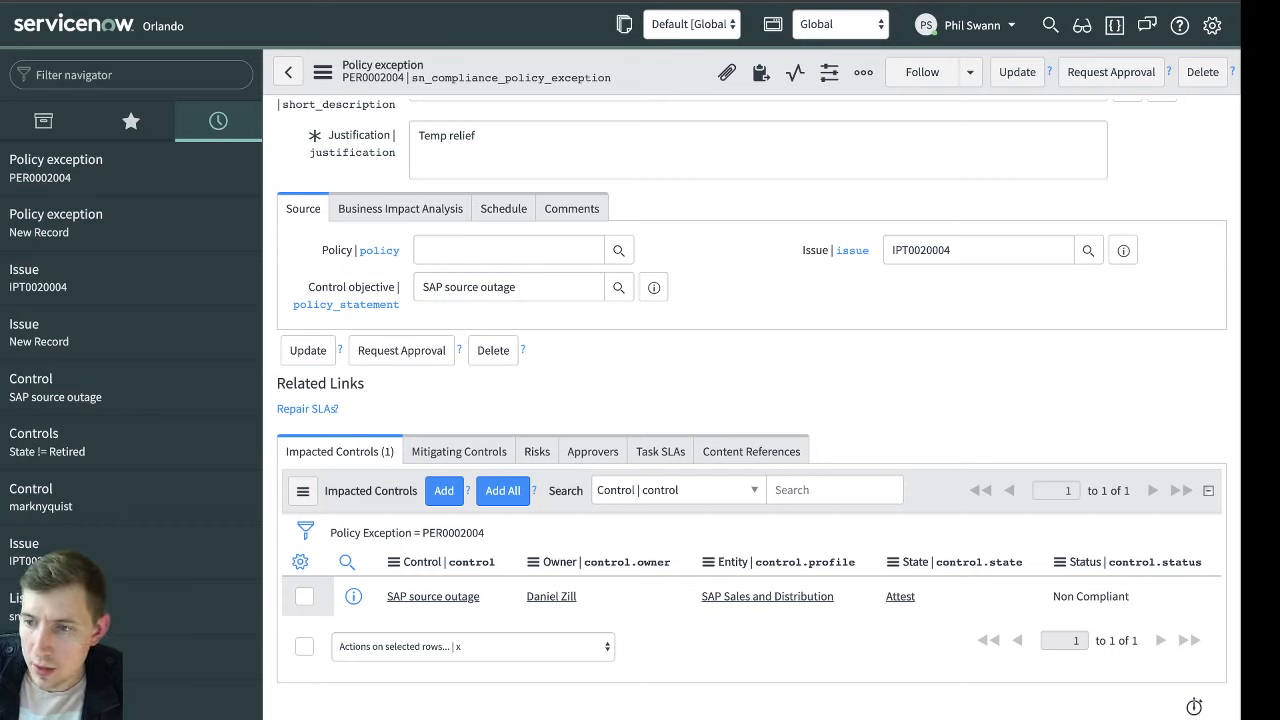
left_click(505, 1)
scroll(474, 290, "up", 2)
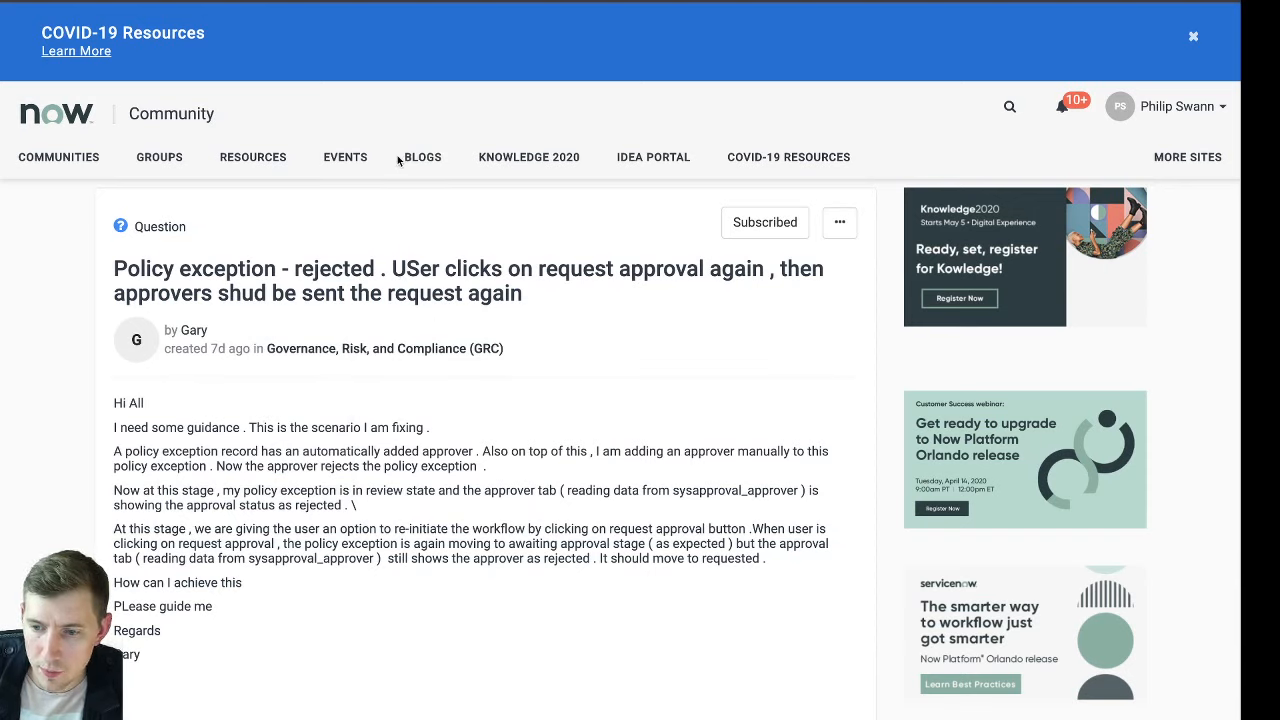
left_click(388, 1)
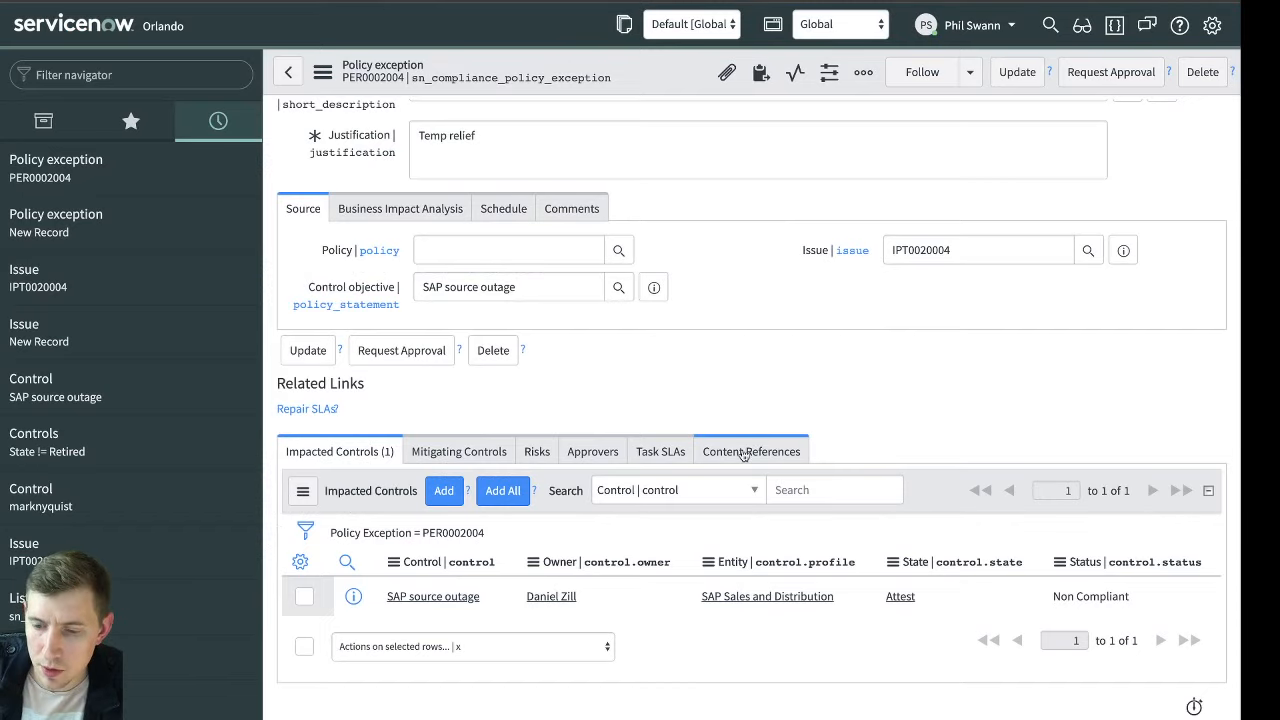
Open the list control configuration of the policy exception's Approvers related list
left_click(593, 453)
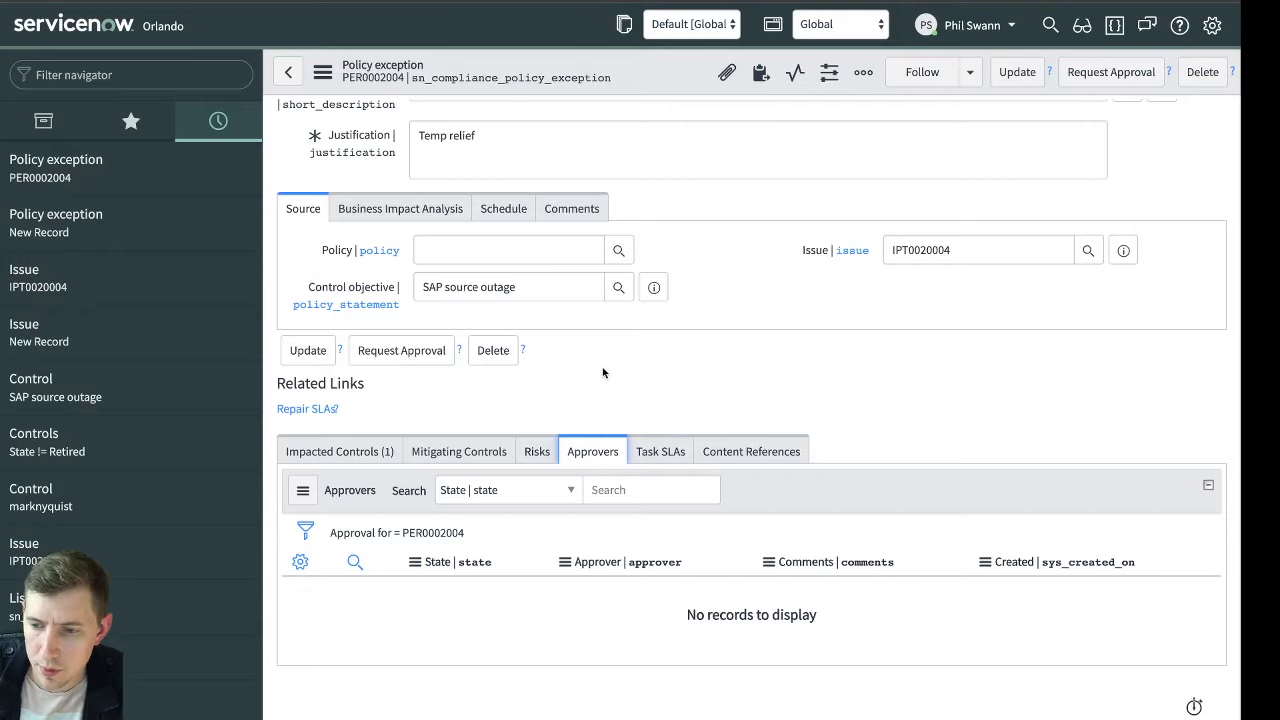
left_click(415, 563)
mouse_move(540, 631)
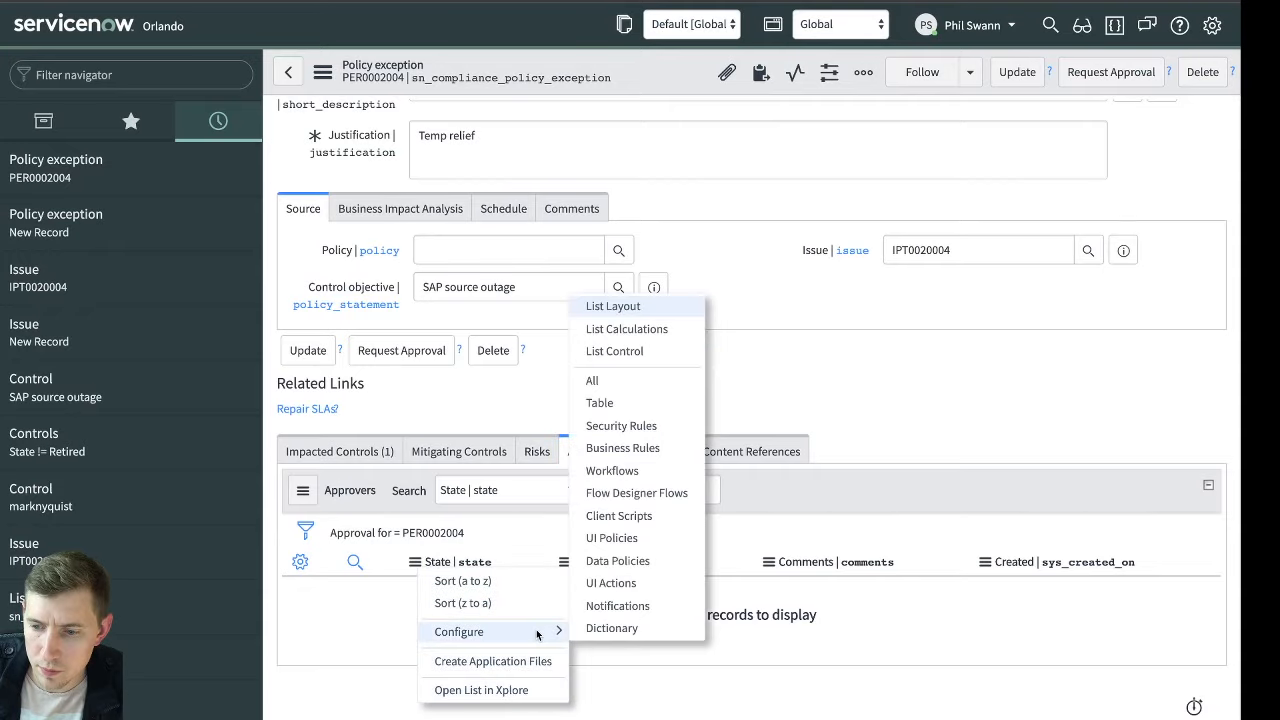
left_click(673, 348)
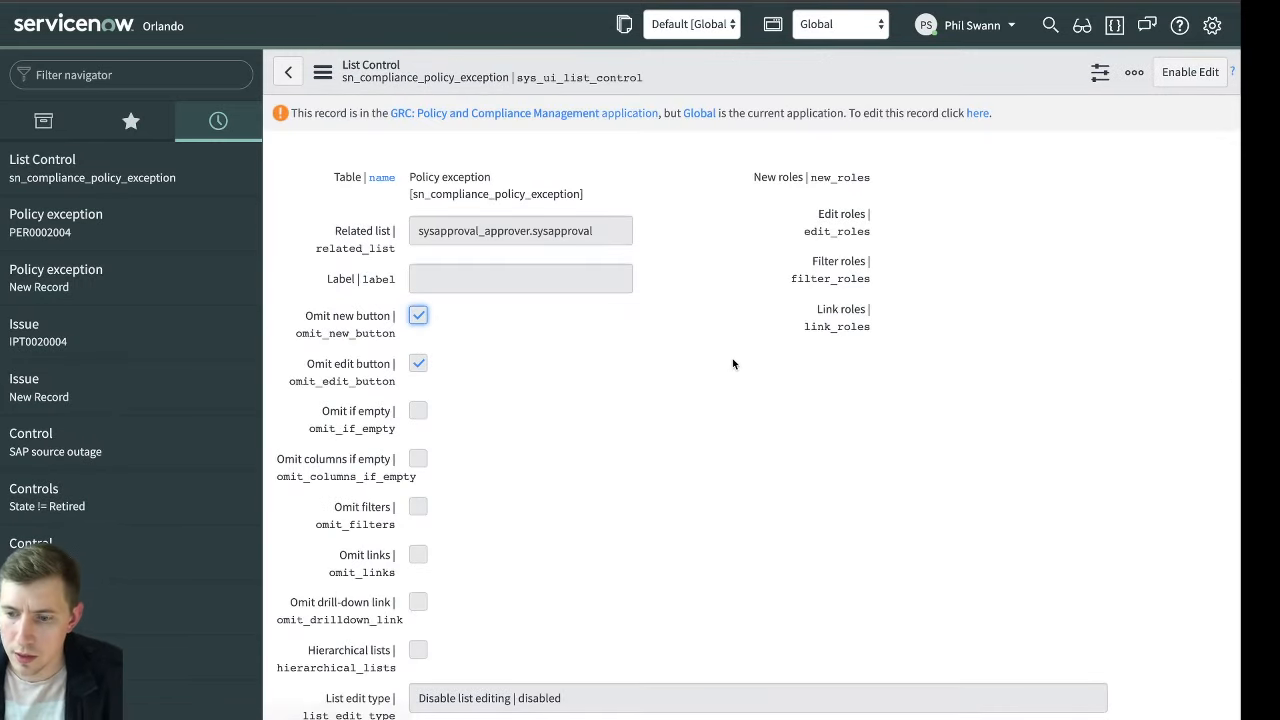
Examine the list control's omit conditions, role settings and new and edit button options
scroll(735, 368, "down", 4)
scroll(735, 369, "down", 6)
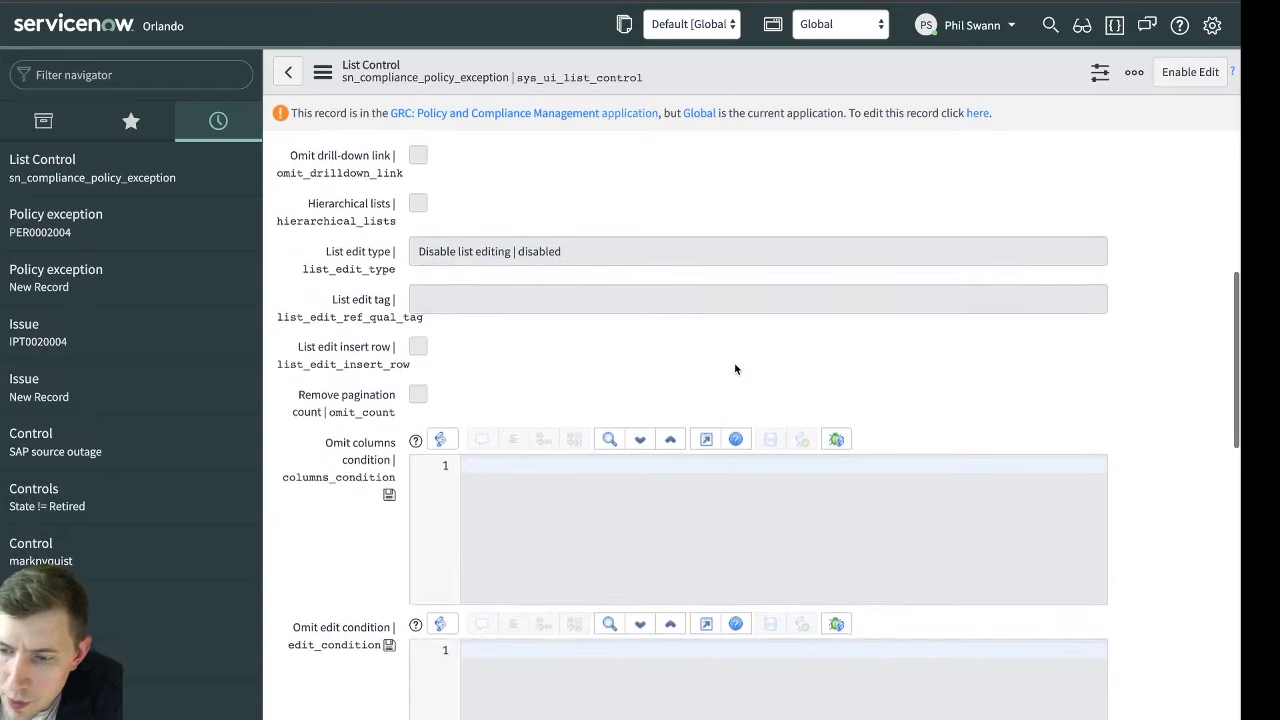
scroll(735, 369, "down", 3)
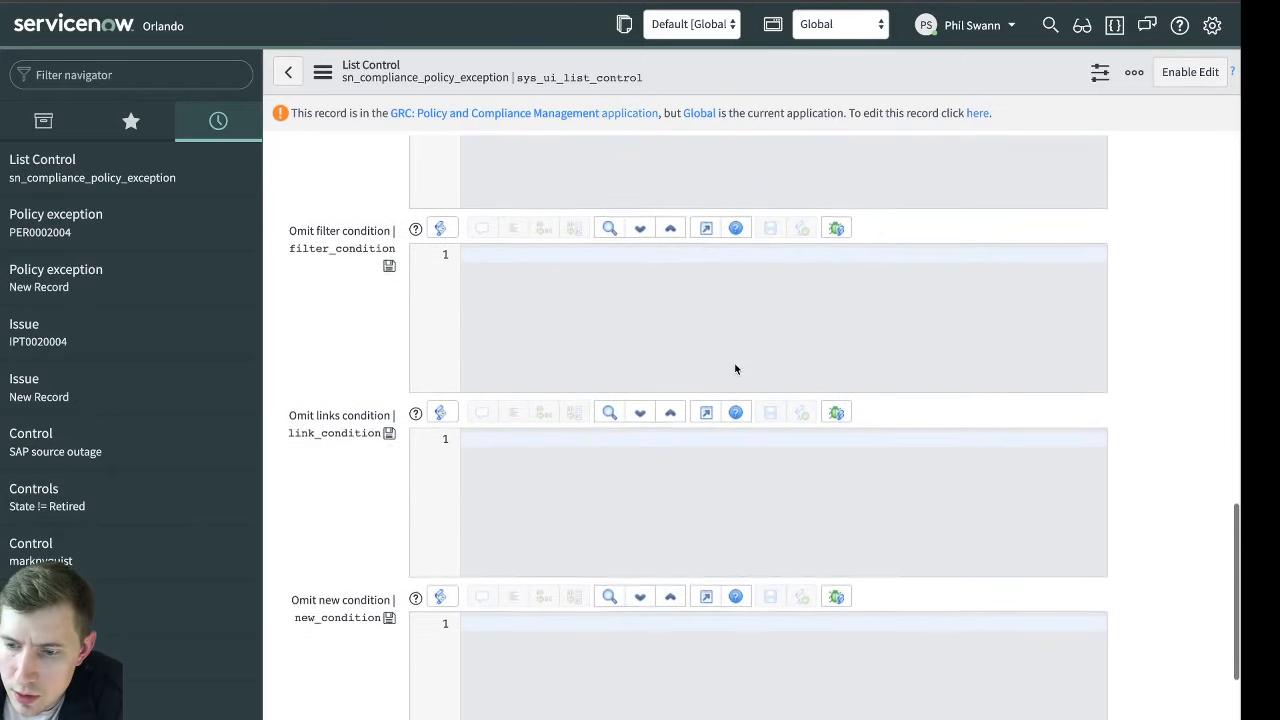
scroll(735, 369, "up", 6)
scroll(735, 369, "up", 8)
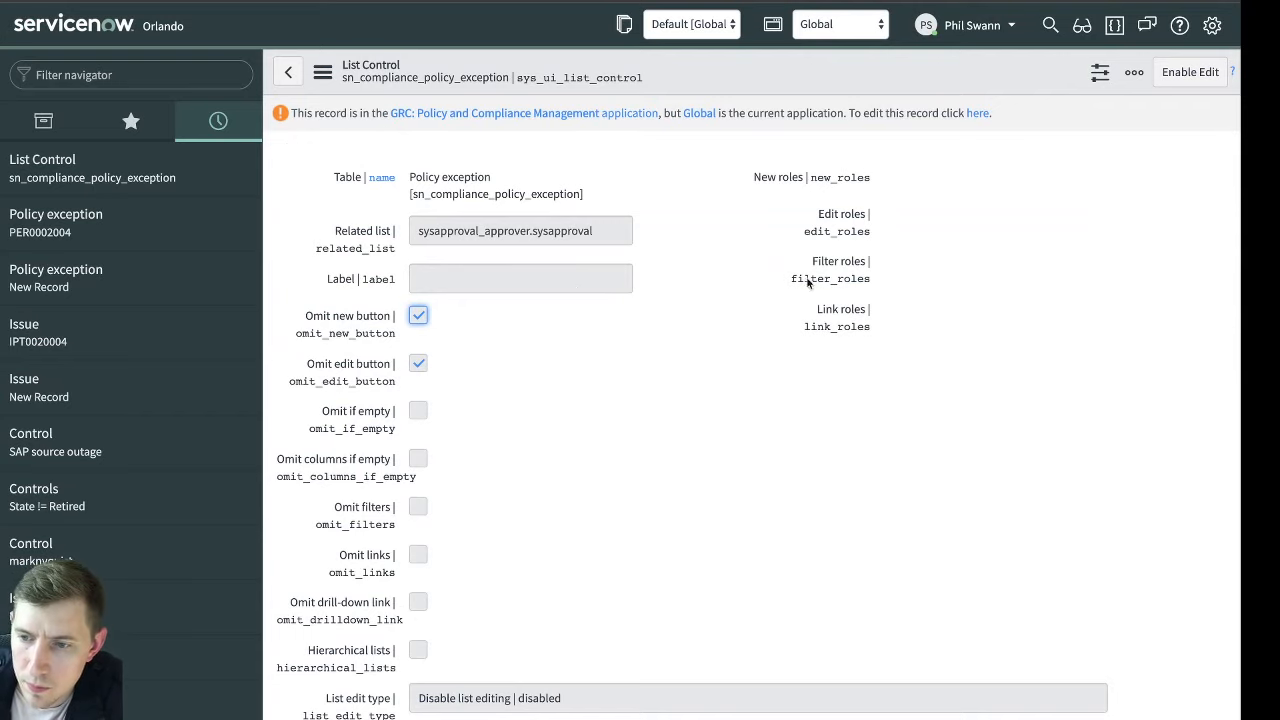
scroll(743, 284, "down", 3)
scroll(461, 310, "up", 2)
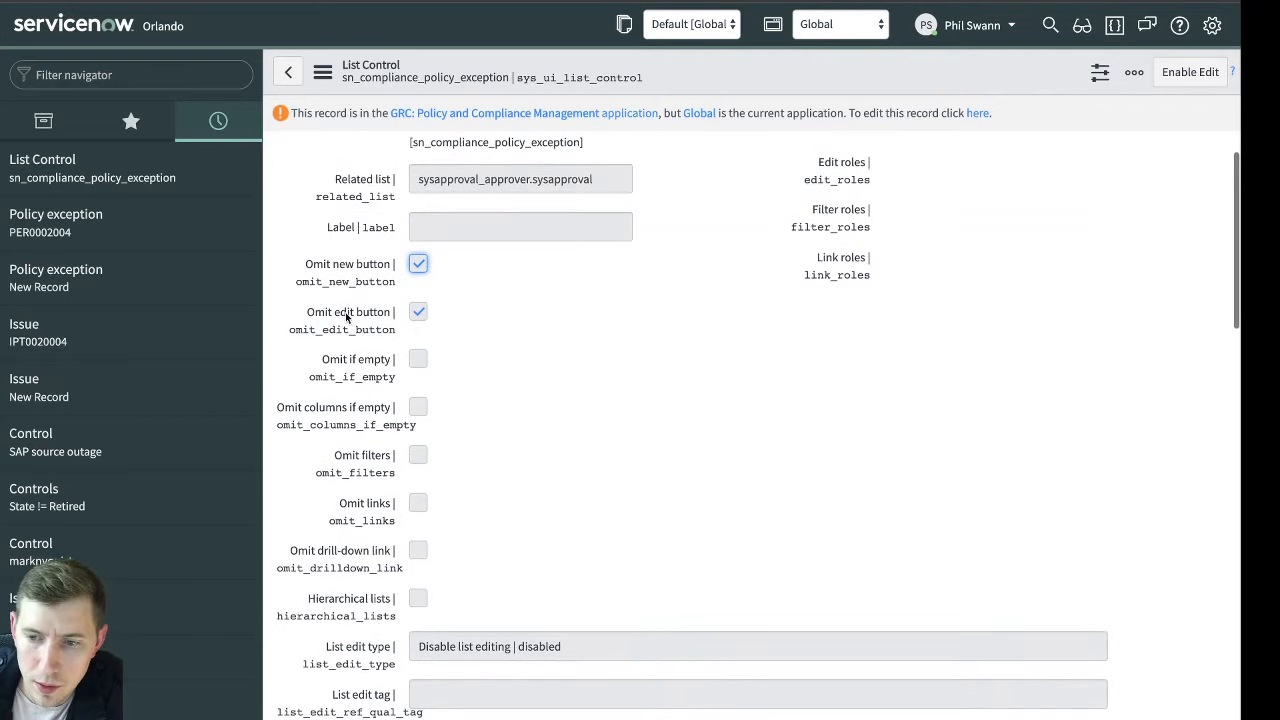
left_click(575, 257)
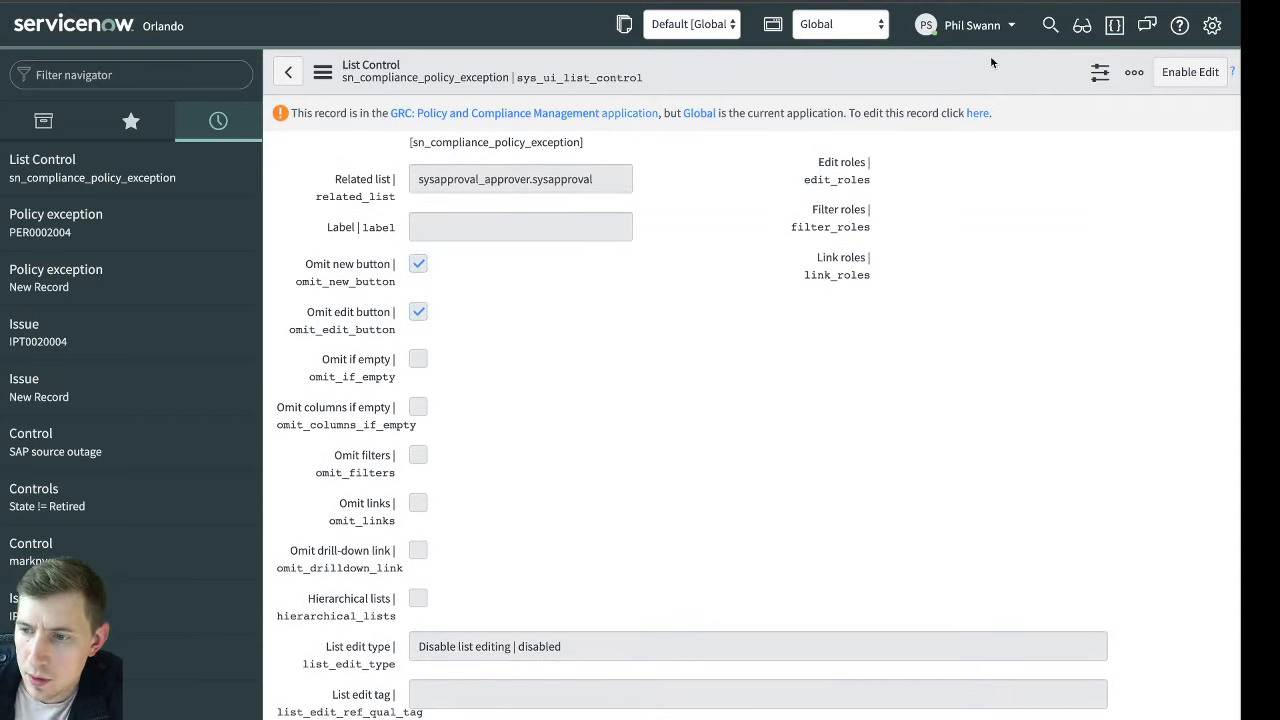
Switch the application scope to GRC: Policy and Compliance Management and start a new local update set
left_click(840, 24)
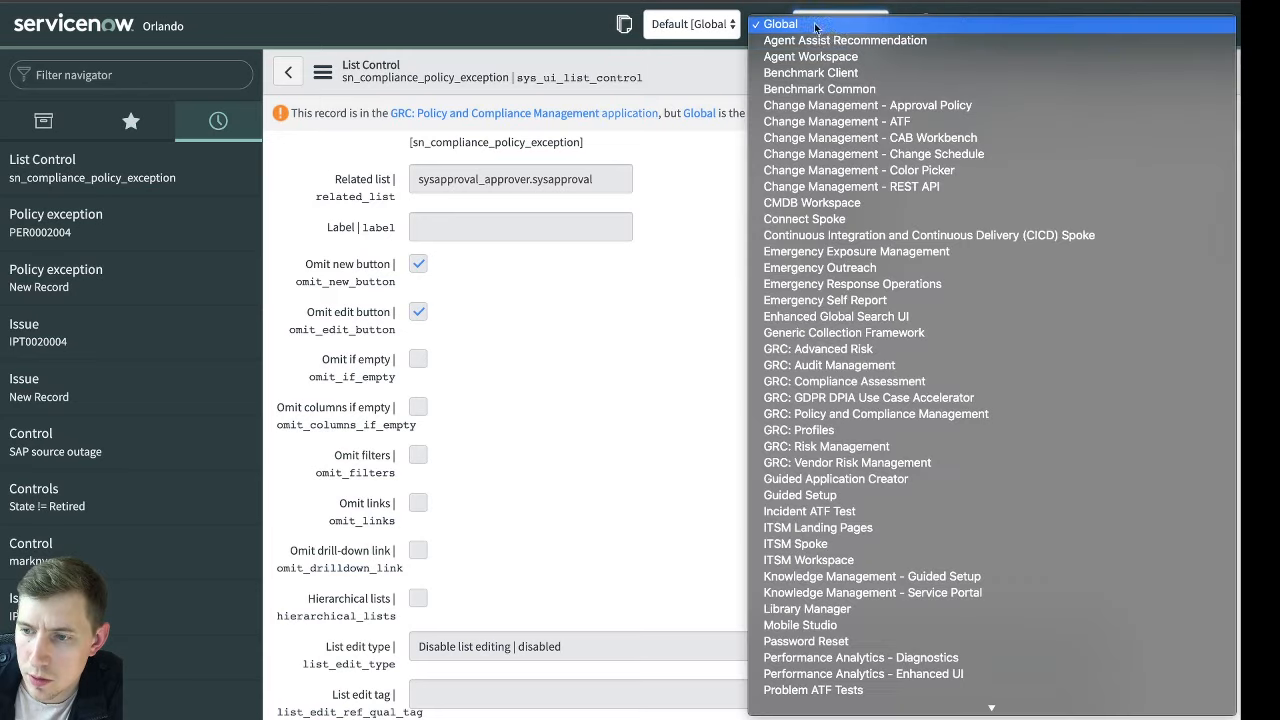
left_click(928, 414)
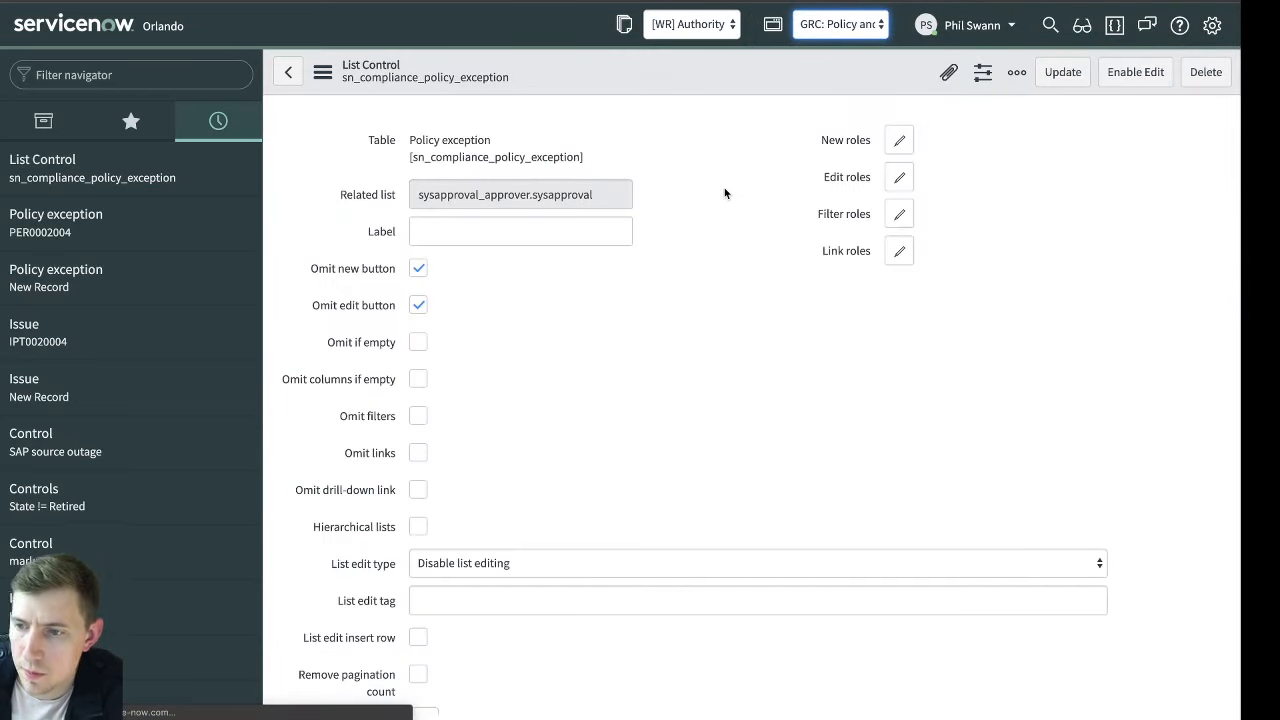
left_click(197, 79)
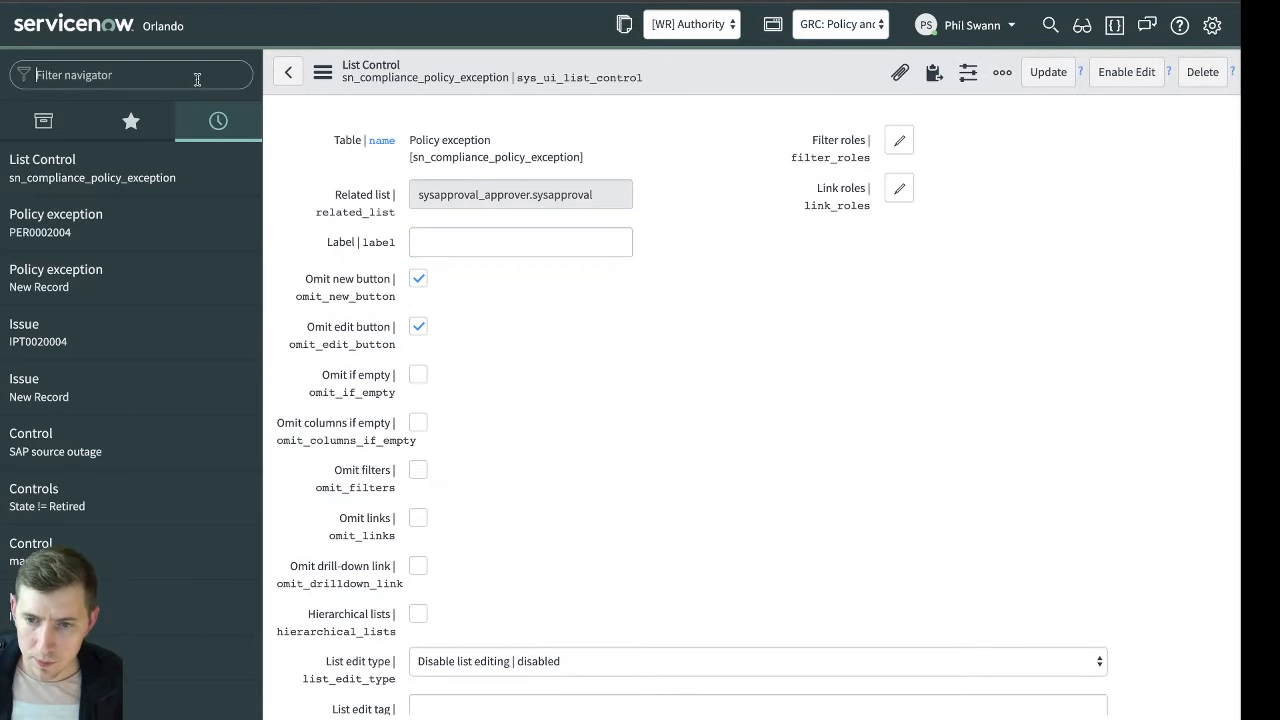
type("update set")
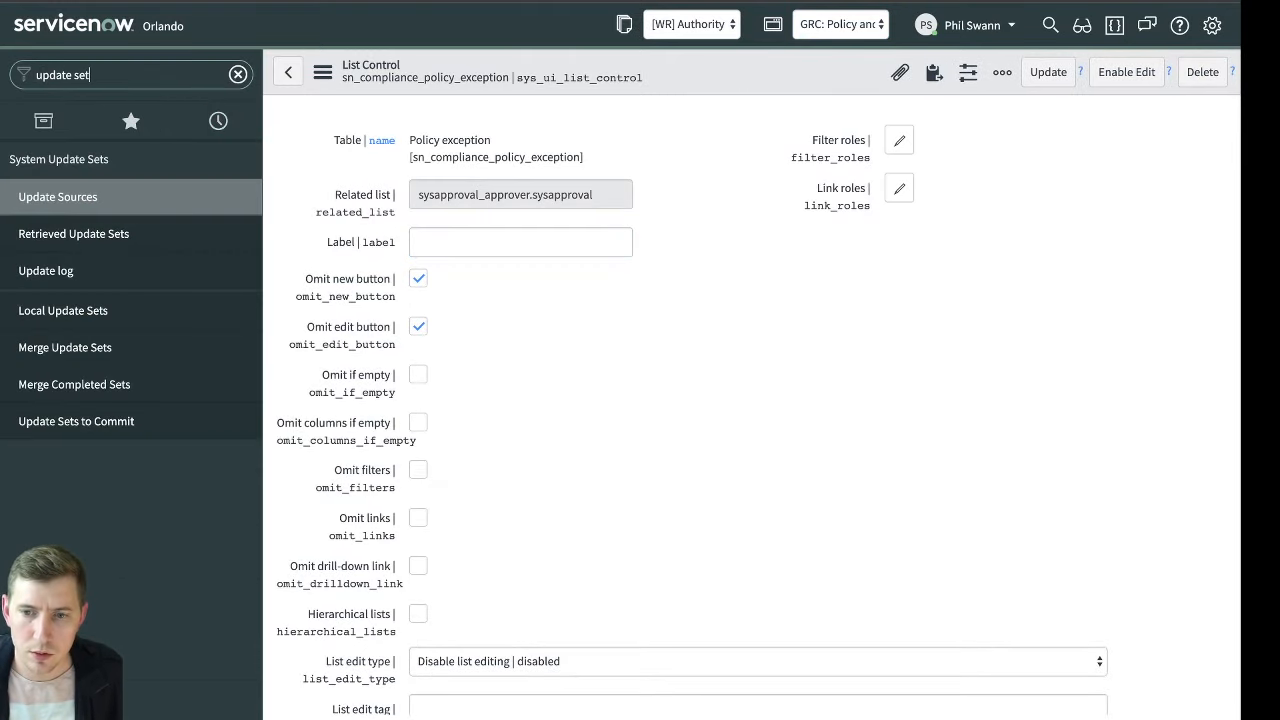
left_click(96, 310)
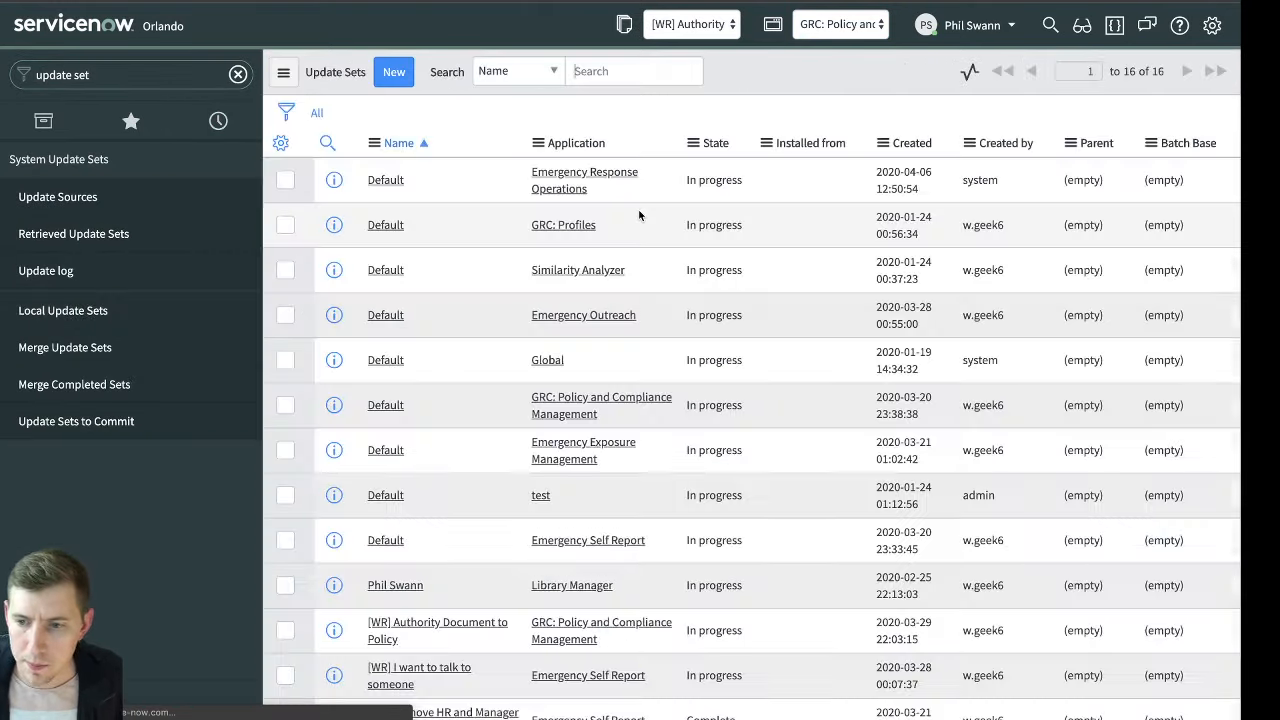
left_click(410, 69)
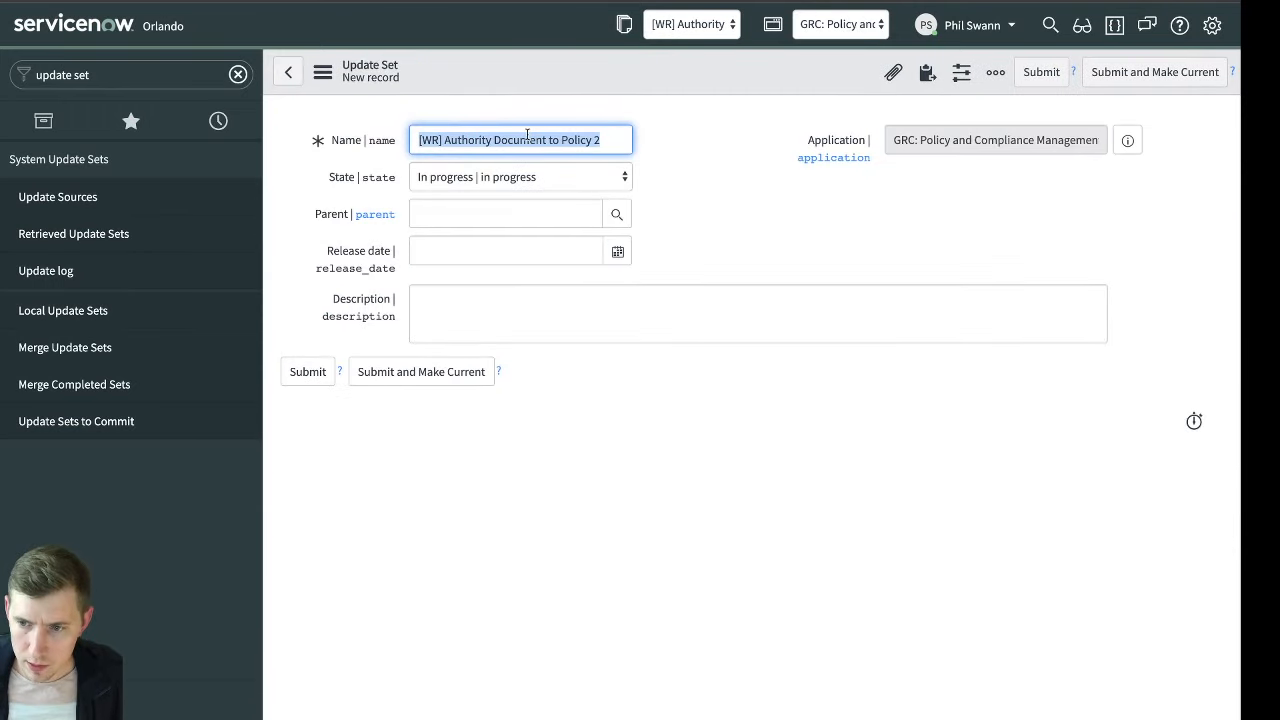
Name the update set "[WR] Policy Exception Approval Rejection", submit it and make it current
left_click(527, 137)
key("shift+End")
key("BackSpace")
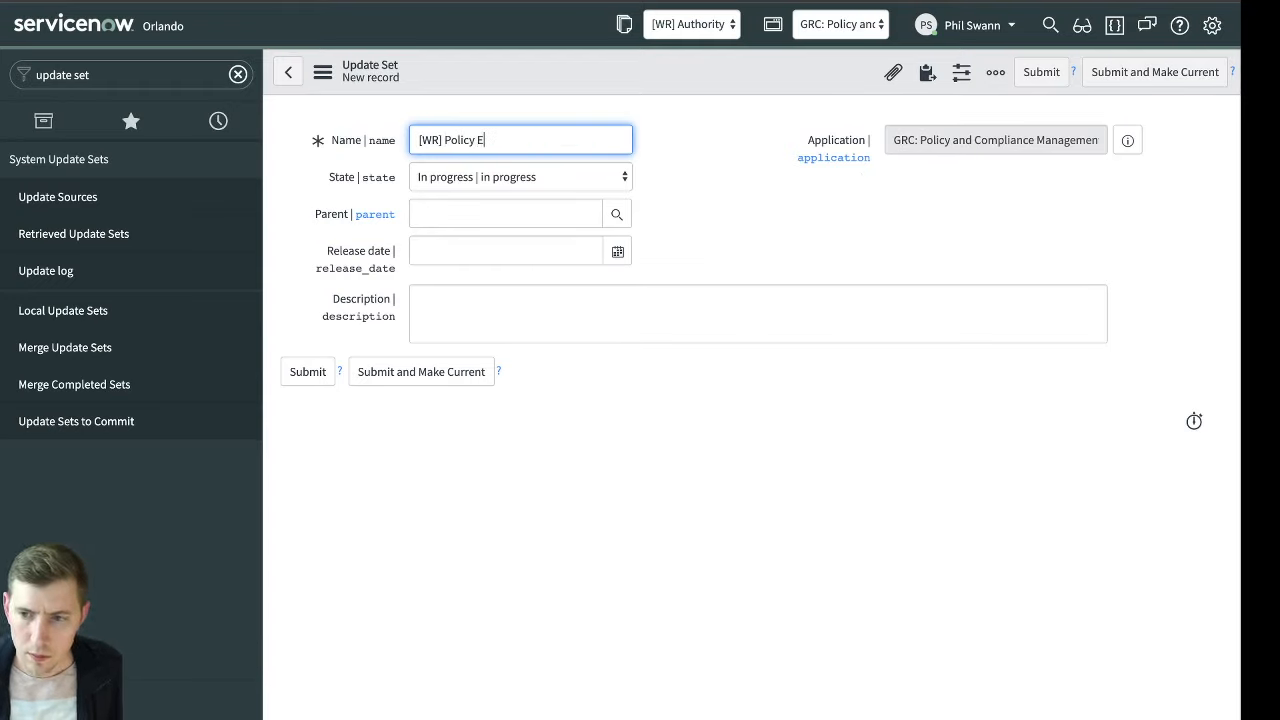
type("Policy Exception A")
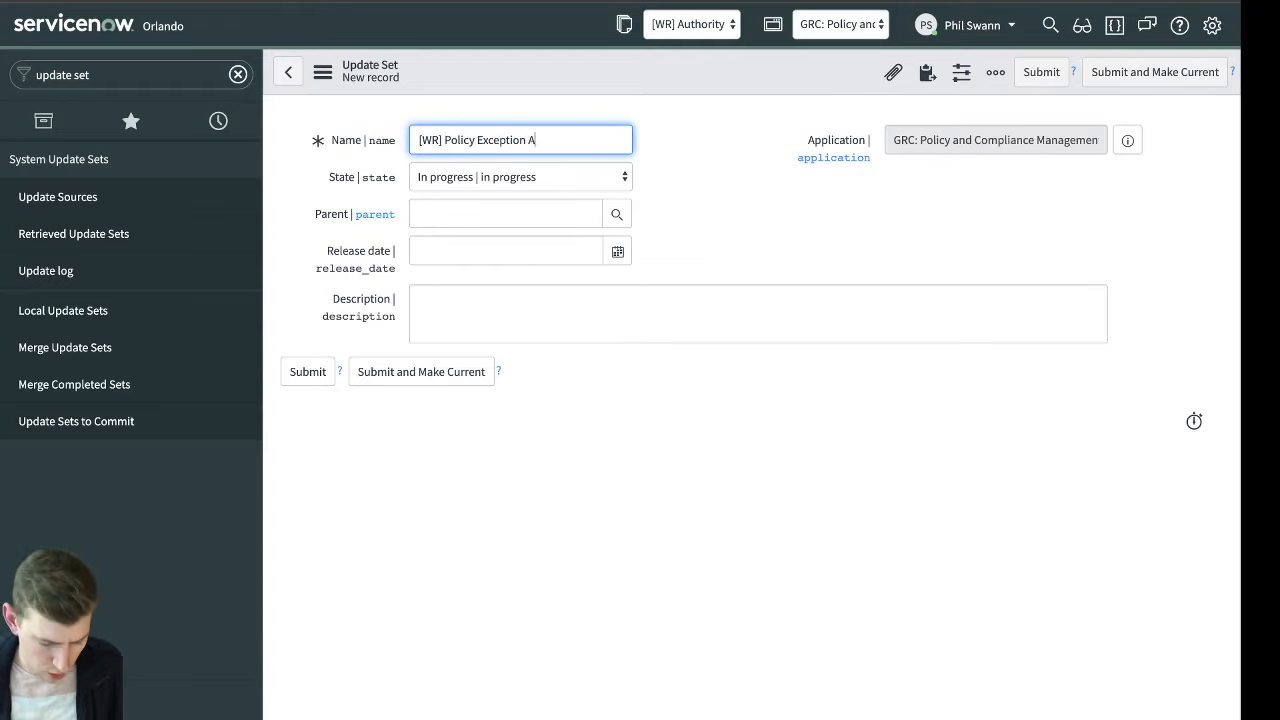
type("pproval Rejection")
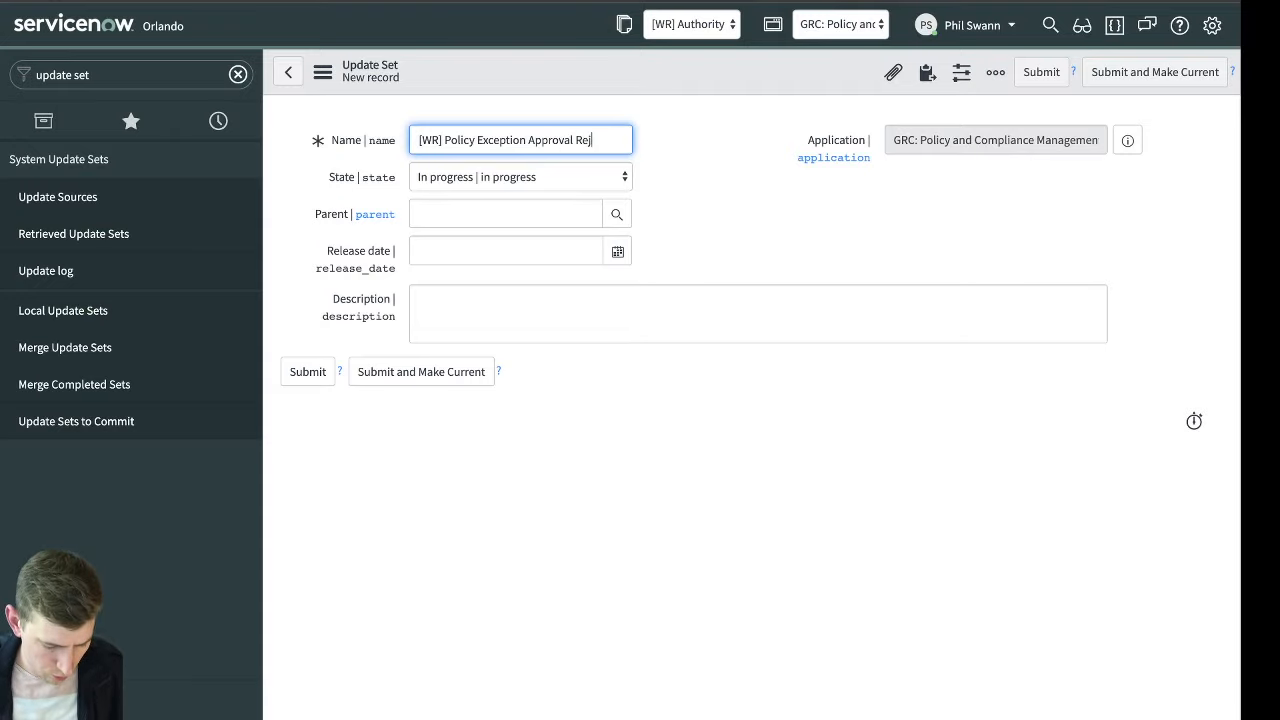
left_click(372, 371)
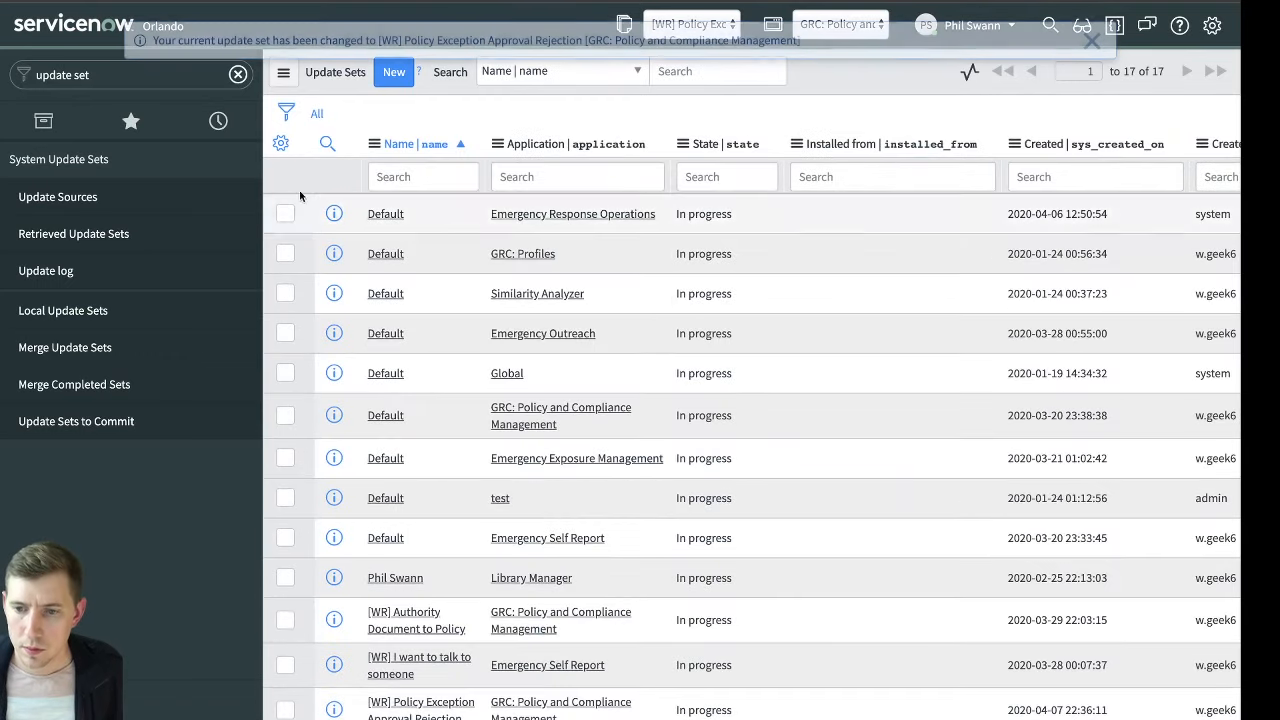
Try to update the reopened Policy exception list control with Omit edit button cleared, and reload the form
left_click(222, 122)
left_click(95, 278)
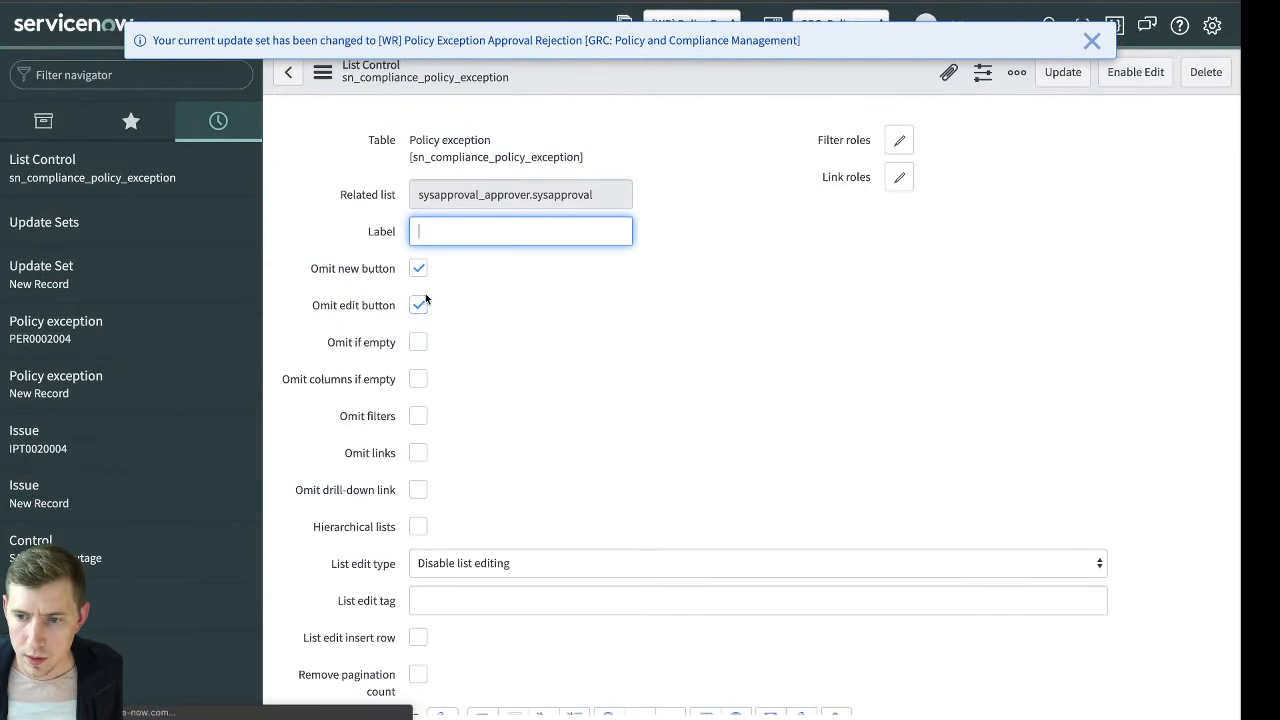
left_click(418, 327)
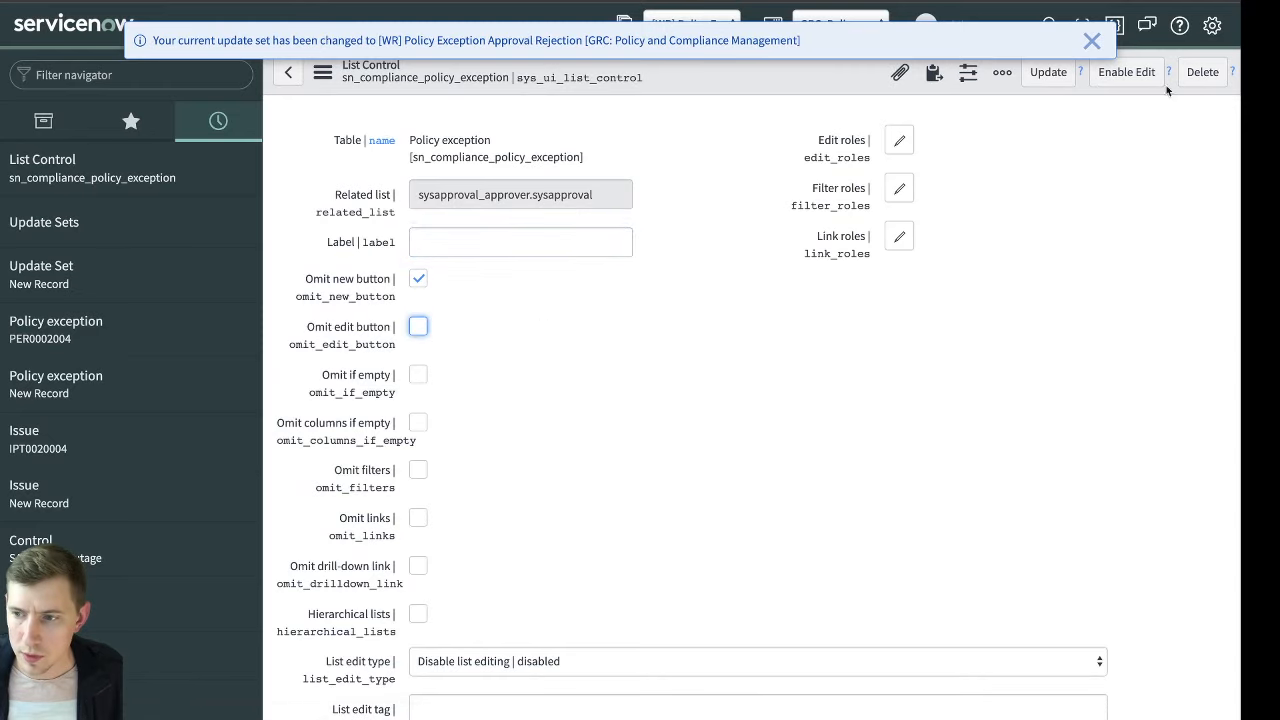
left_click(1048, 72)
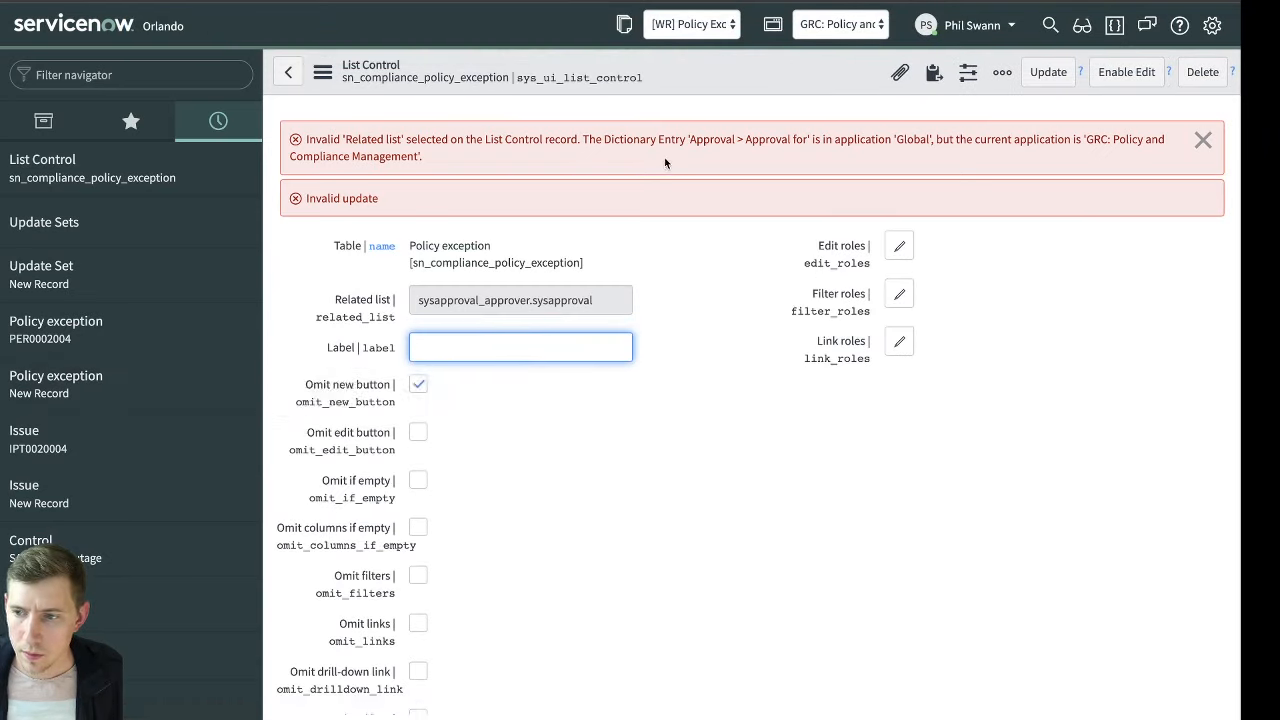
left_click(709, 277)
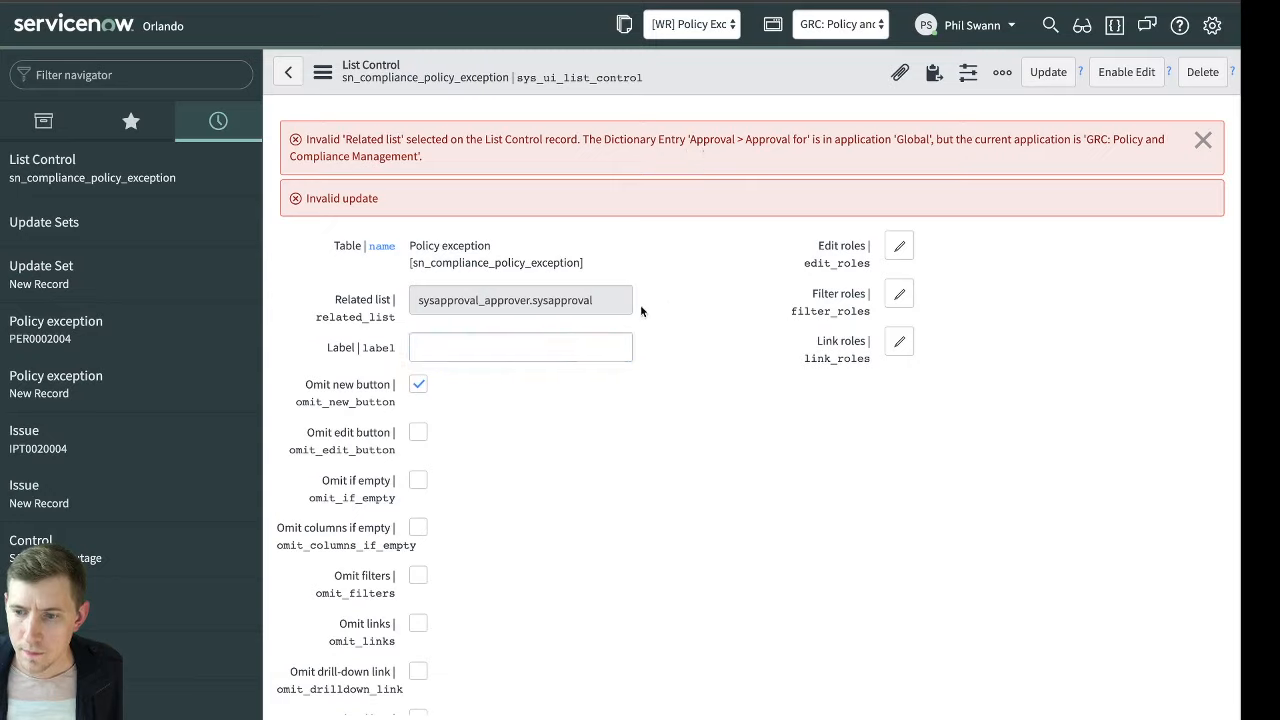
right_click(762, 62)
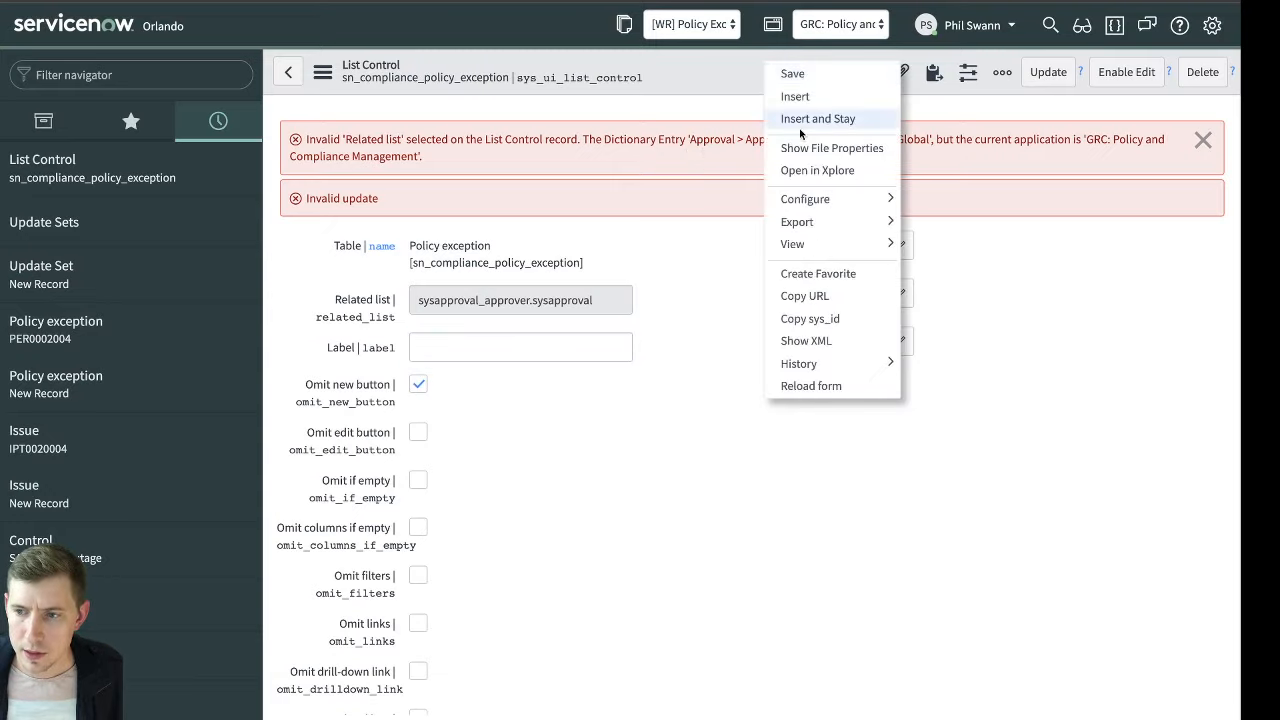
left_click(839, 384)
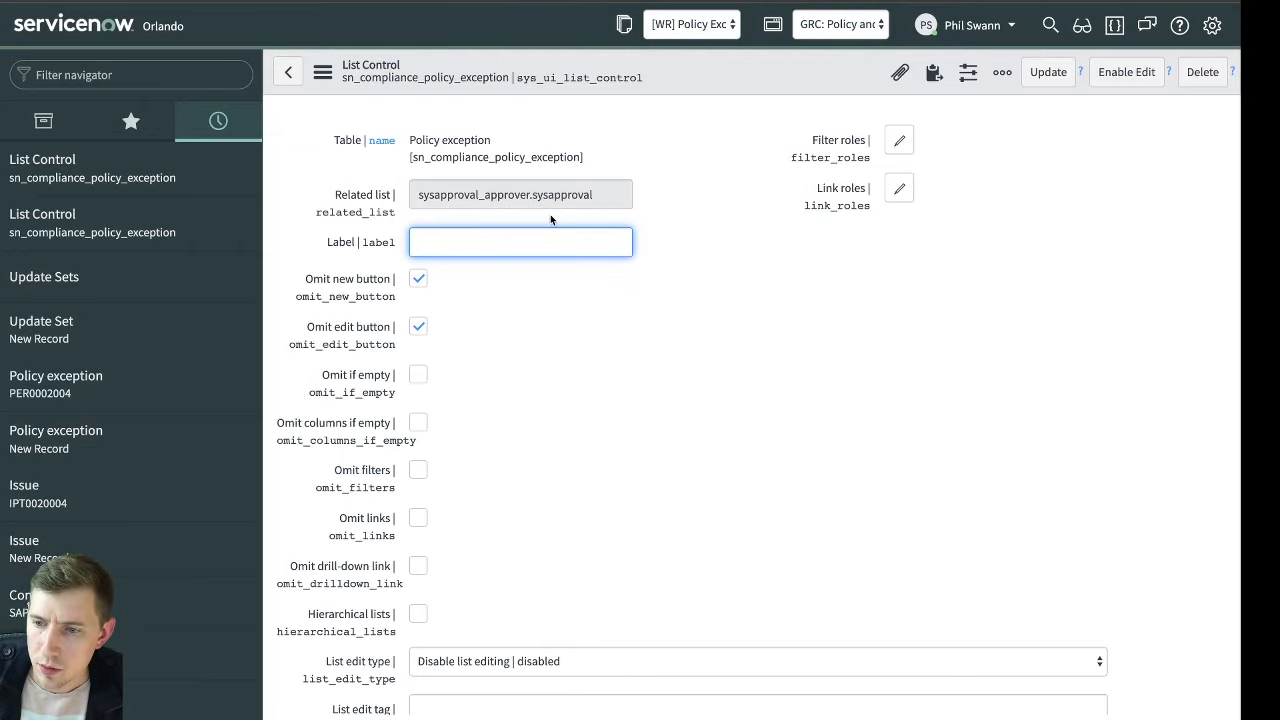
Switch the application scope for the list control back to Global
left_click(850, 33)
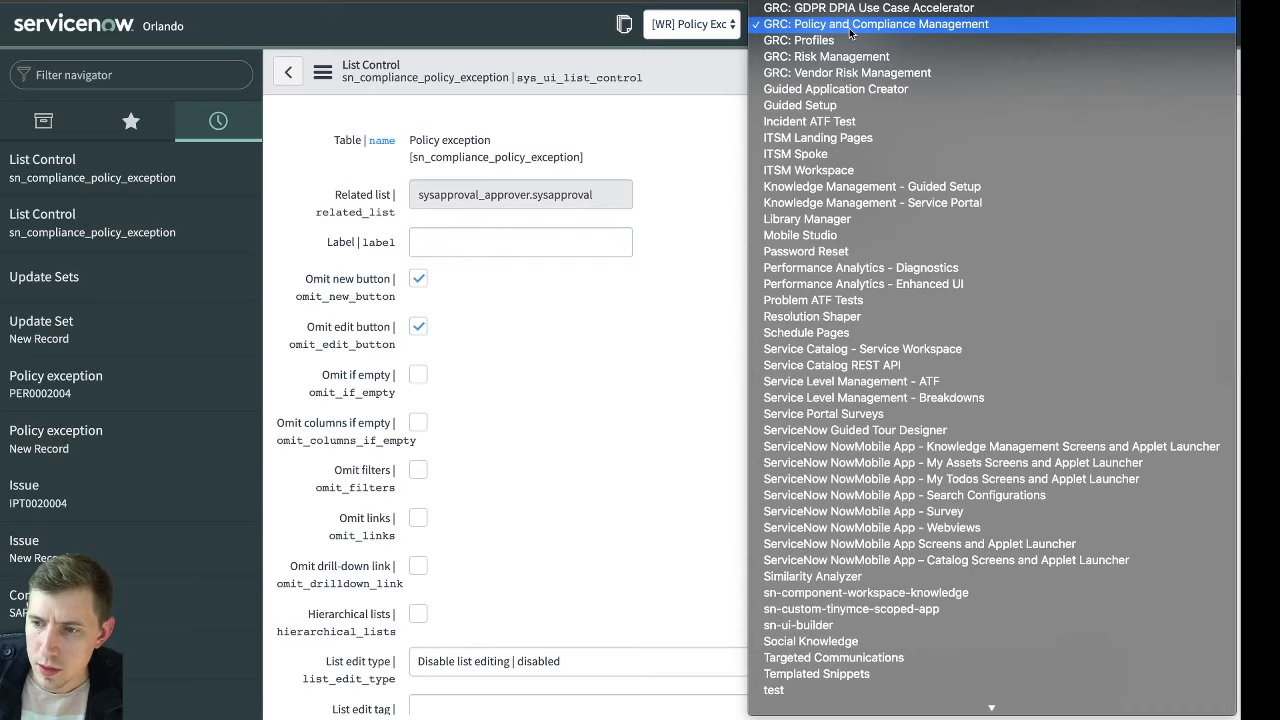
scroll(851, 33, "up", 5)
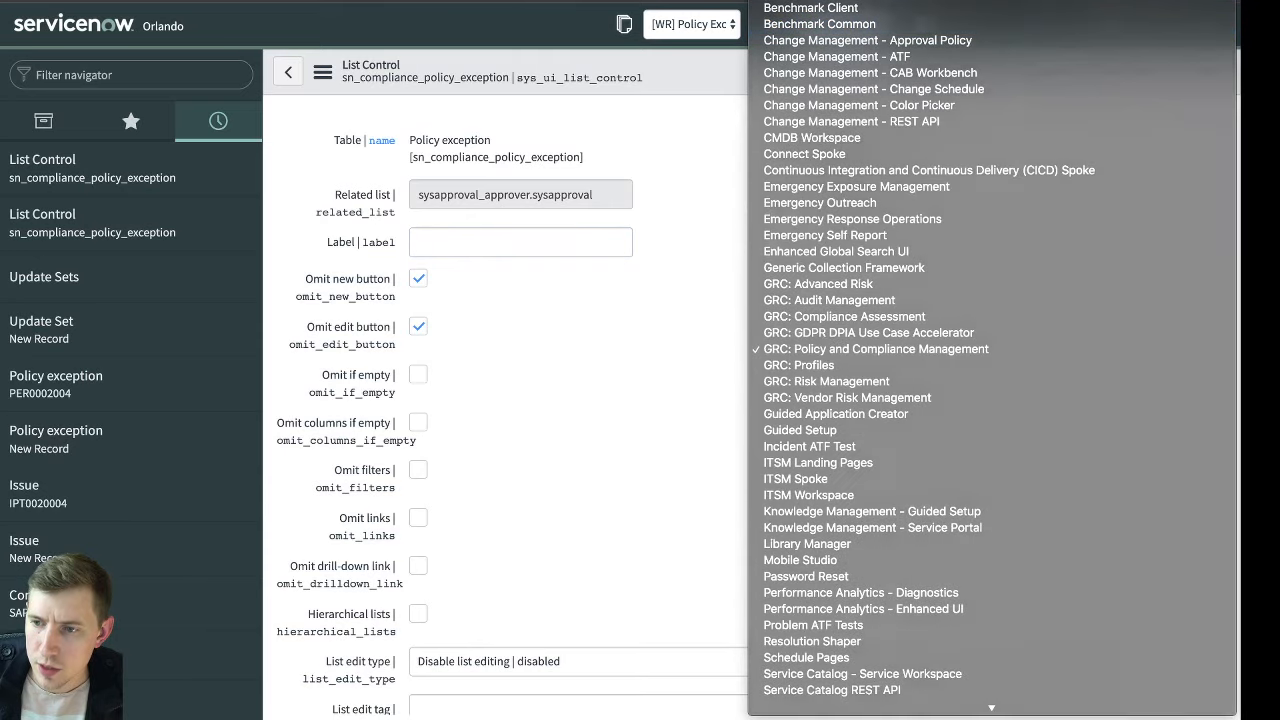
left_click(850, 1)
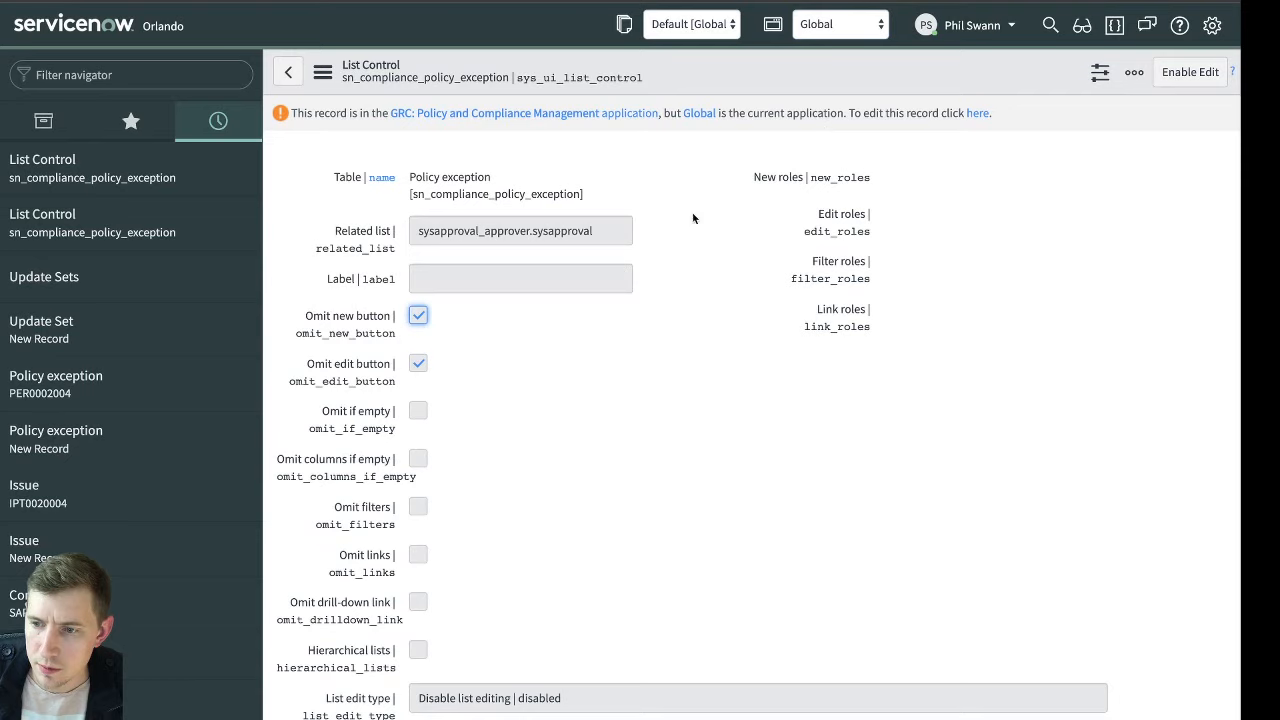
Try to update the GRC-scoped list control from Global scope with Omit edit button cleared, and reload the form
left_click(977, 113)
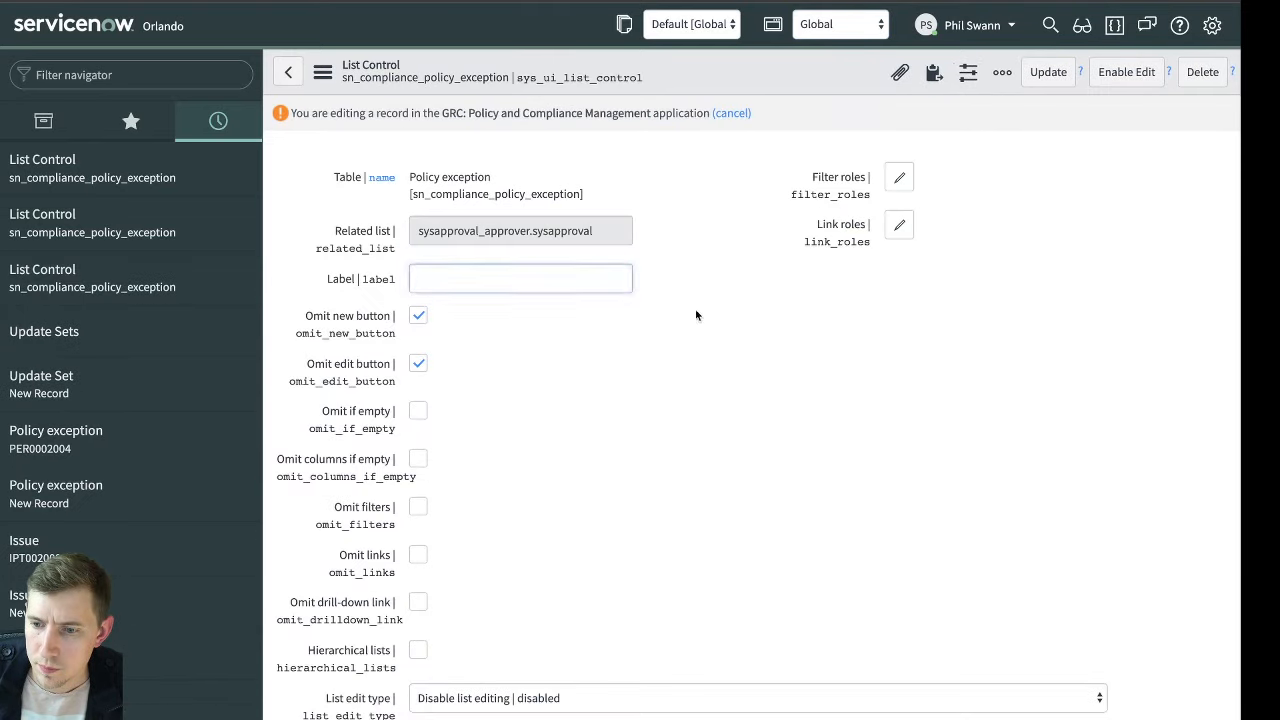
left_click(418, 364)
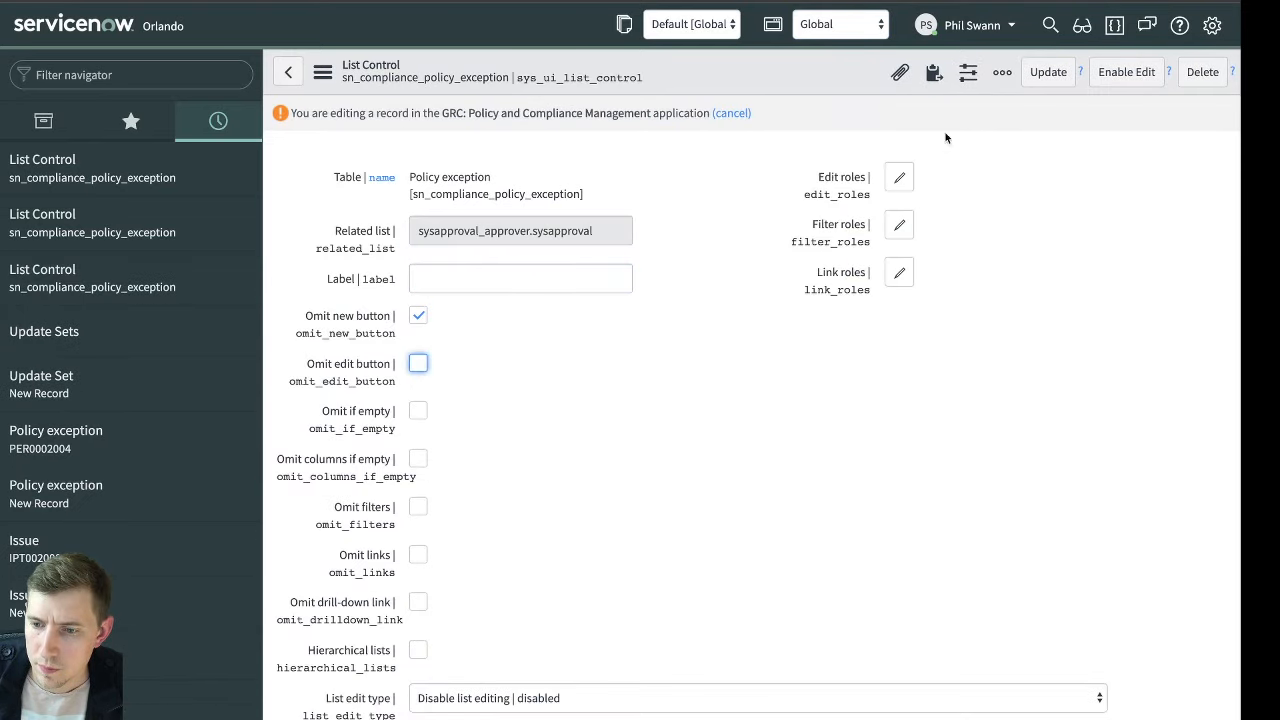
left_click(1047, 80)
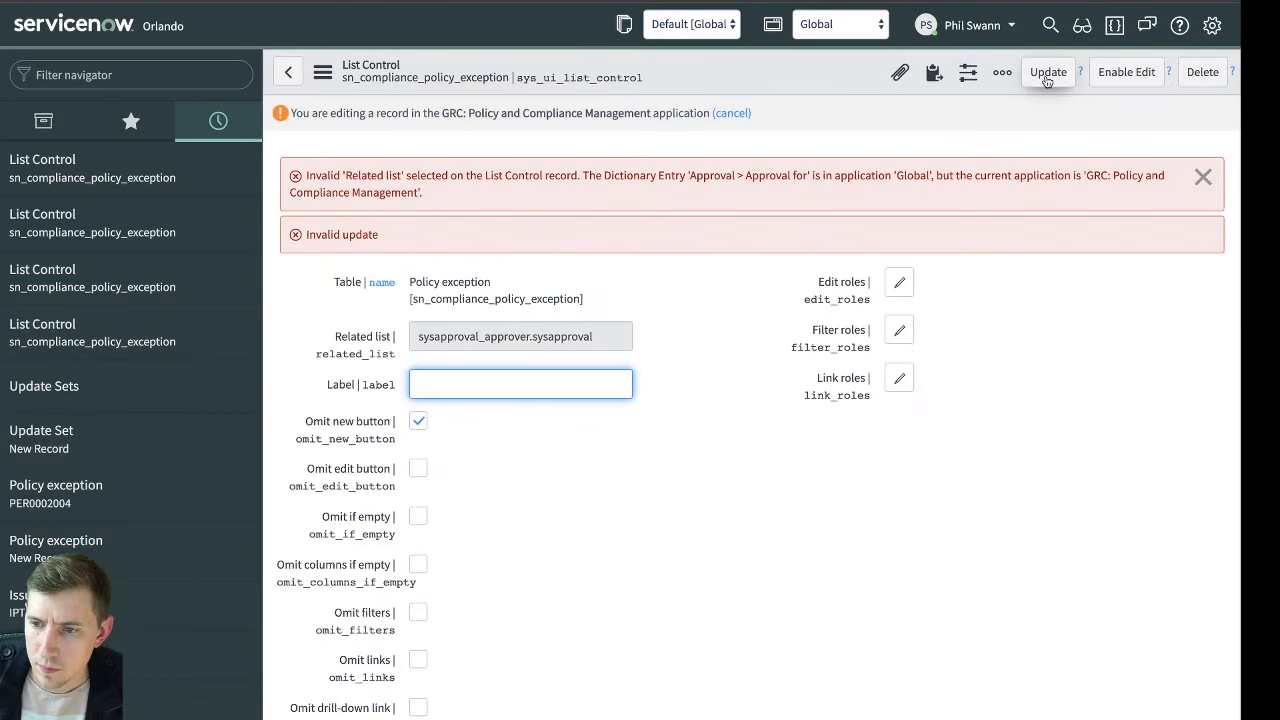
left_click(1202, 177)
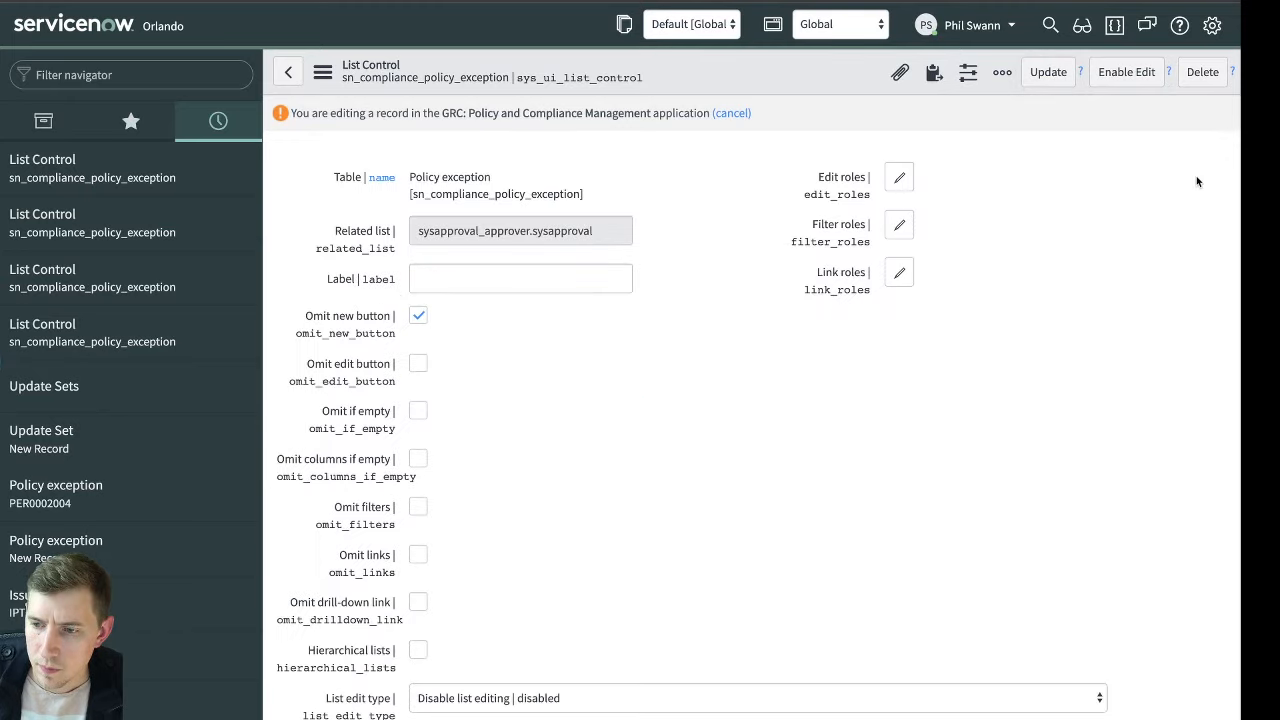
right_click(868, 90)
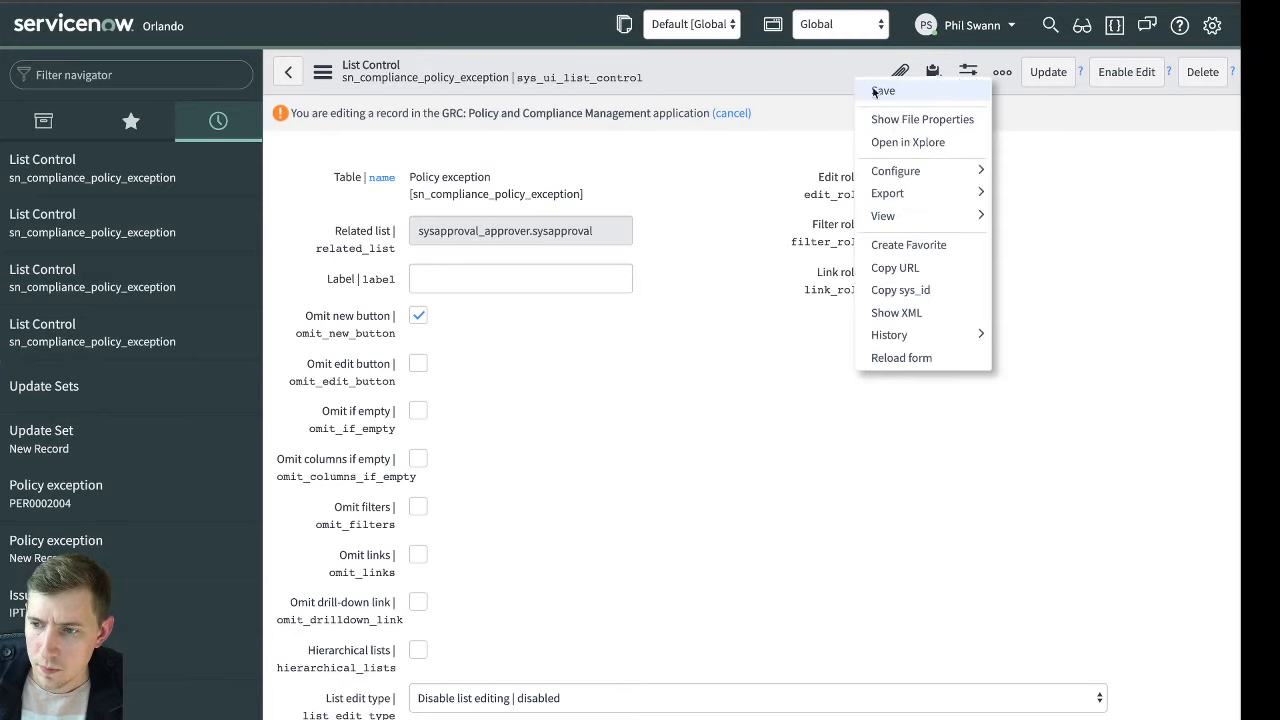
left_click(935, 357)
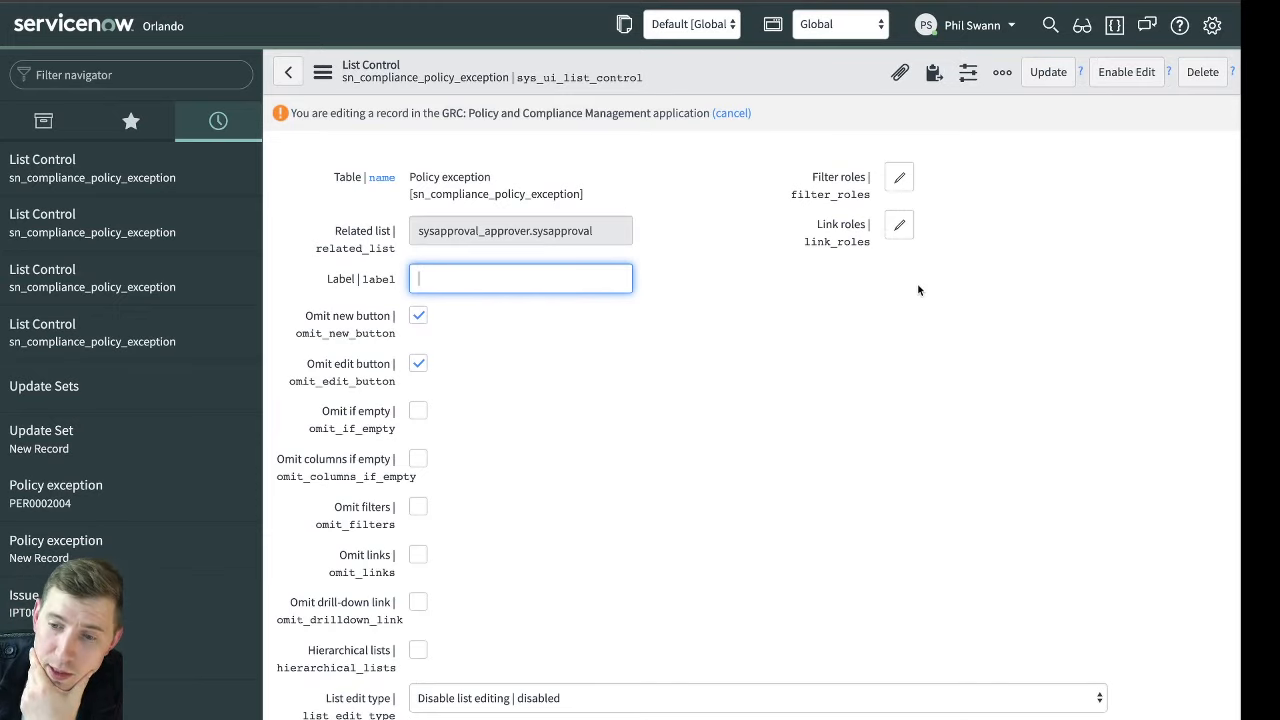
Try the Enable Edit action on the Policy exception list control, and cancel editing the record outside its application scope
left_click(1135, 80)
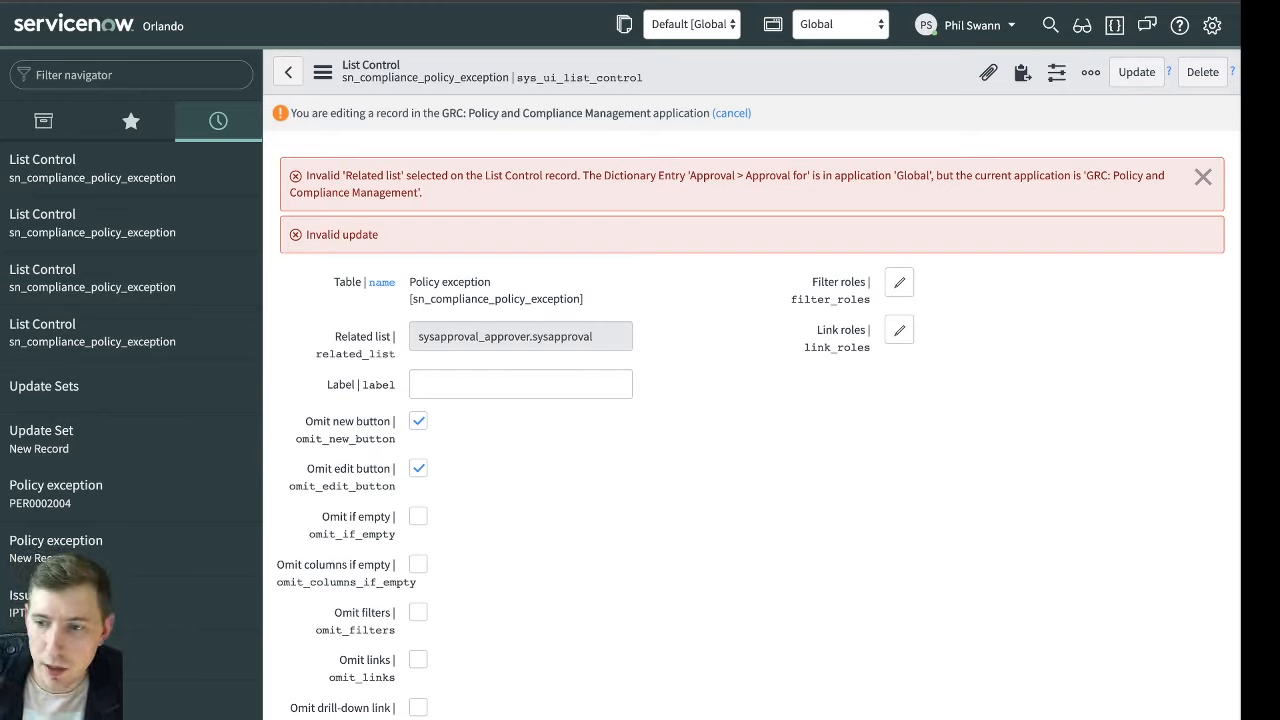
left_click(1204, 177)
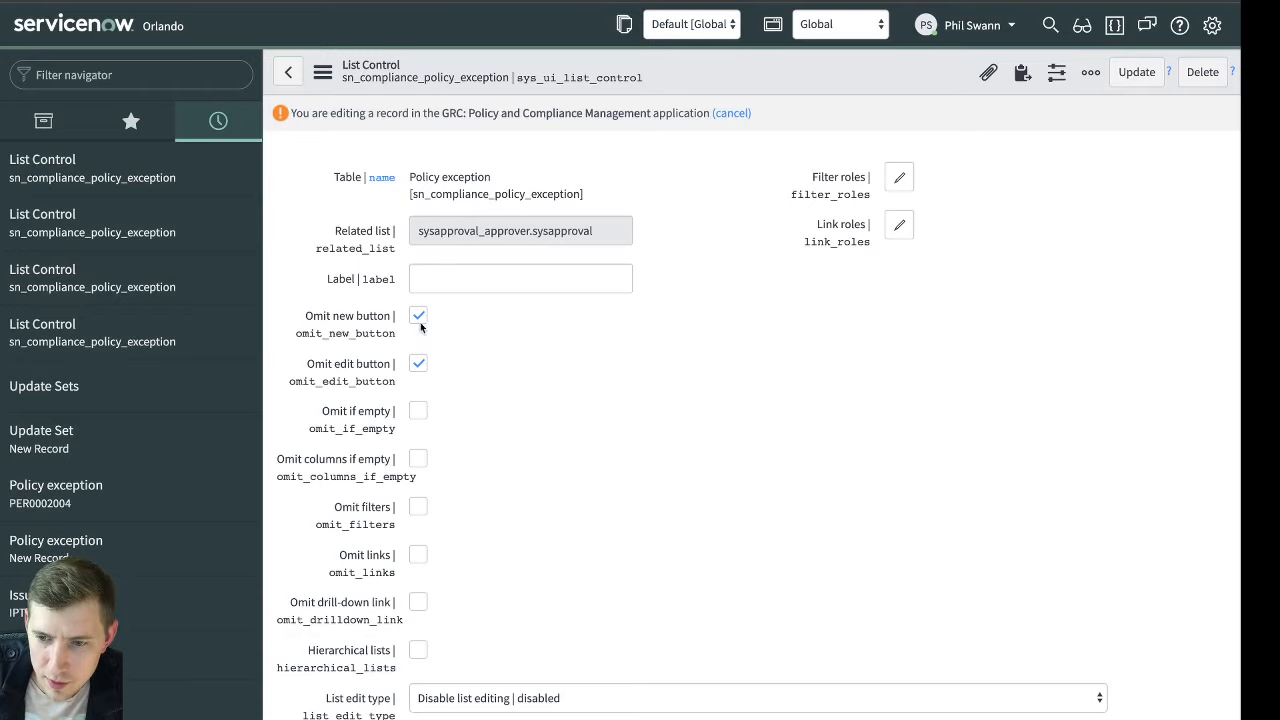
left_click(729, 114)
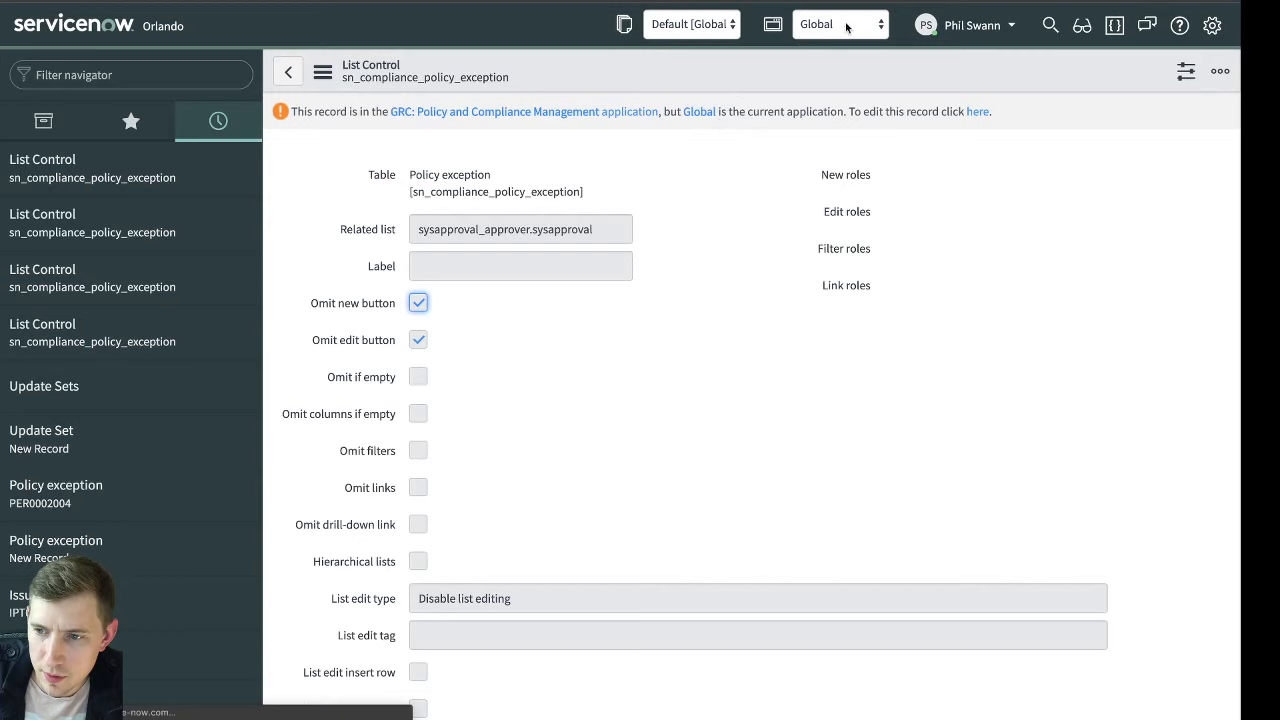
left_click(618, 279)
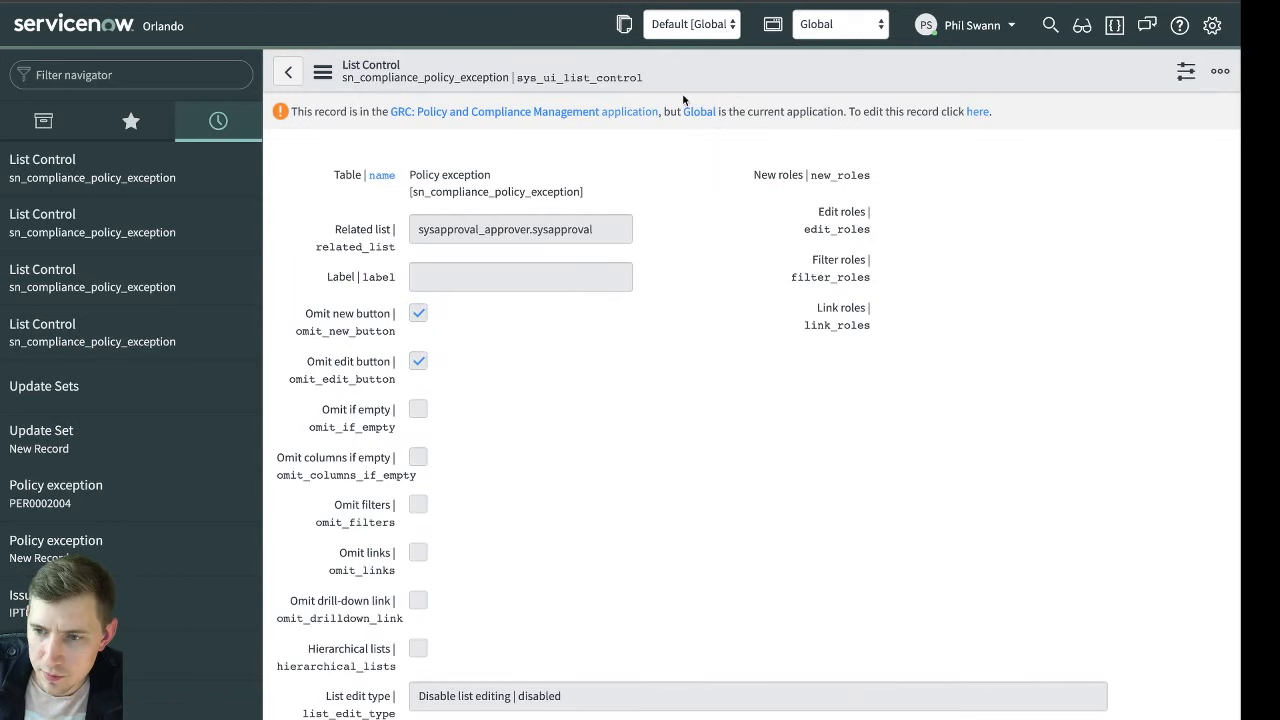
Switch the application scope to GRC: Policy and Compliance Management and review the list control's settings and omit conditions
left_click(856, 25)
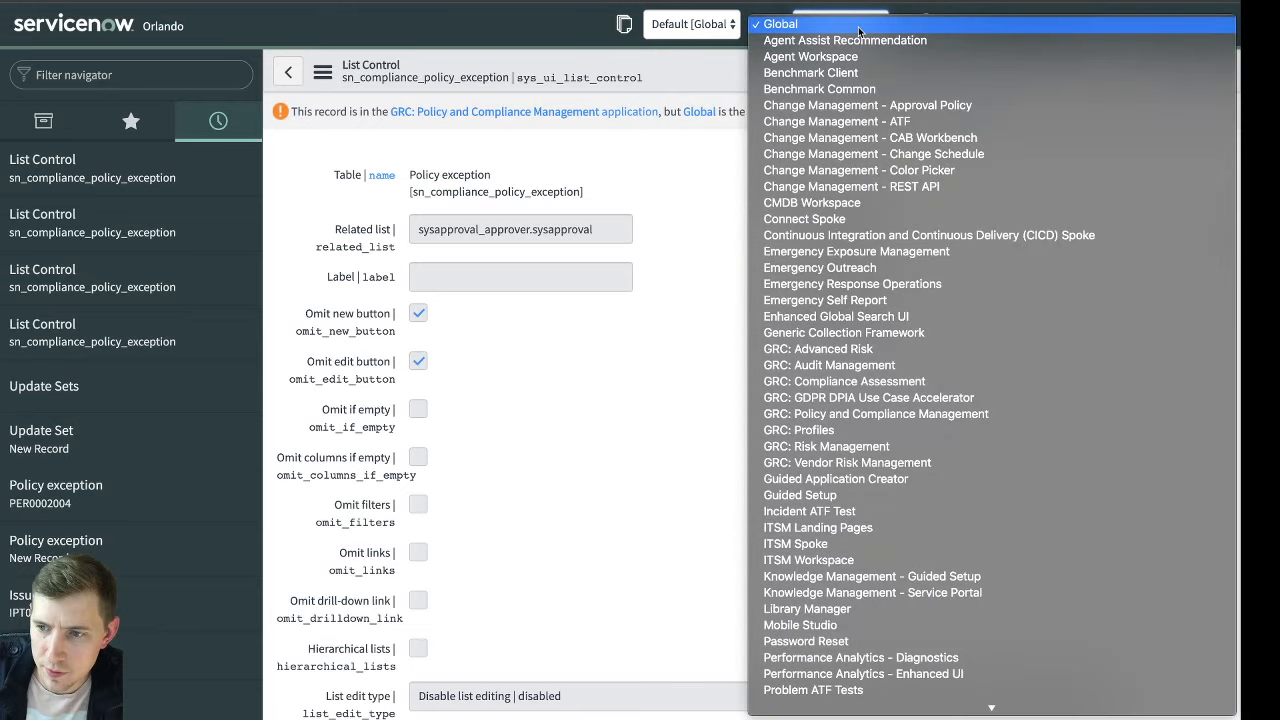
left_click(830, 413)
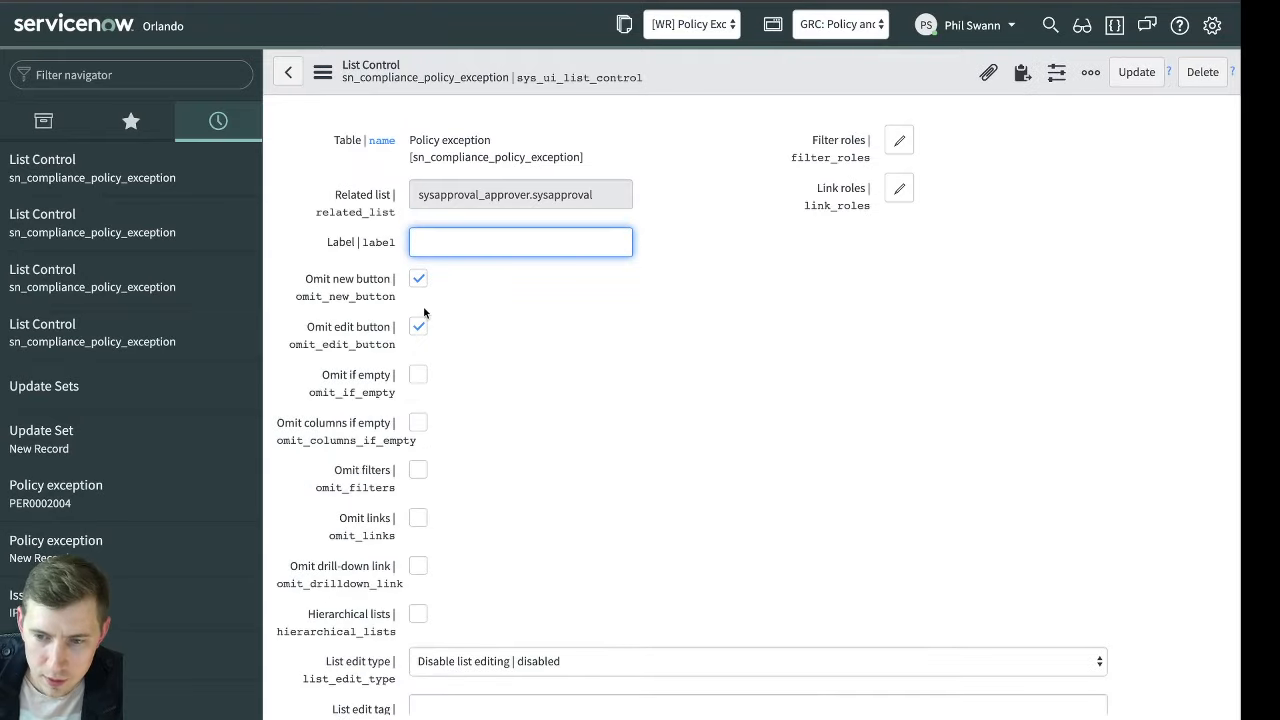
scroll(613, 376, "down", 7)
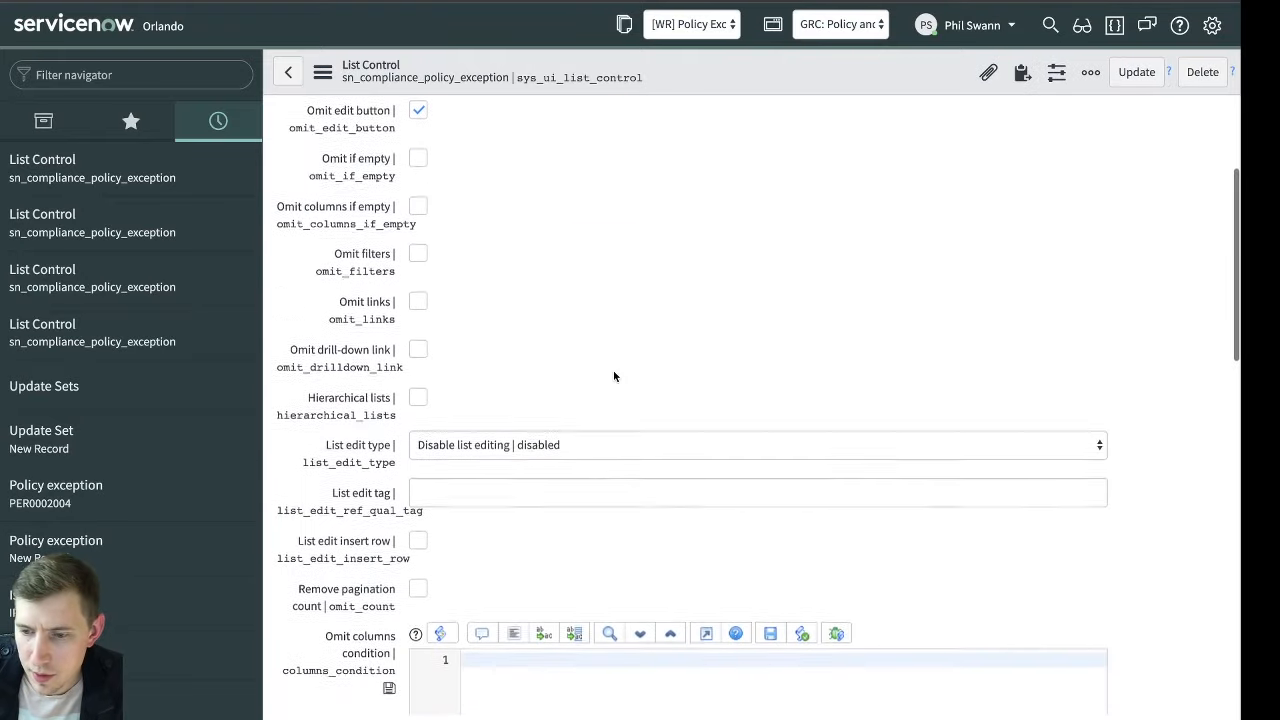
scroll(615, 377, "down", 6)
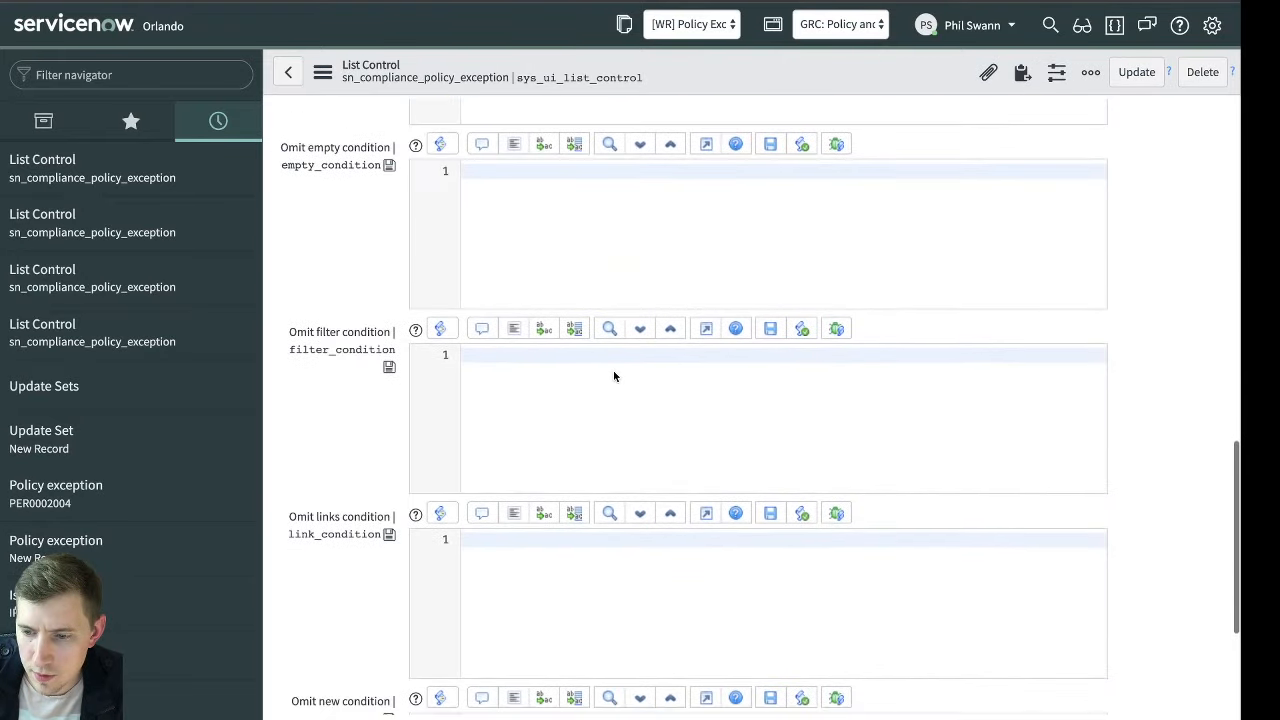
scroll(615, 377, "up", 13)
left_click(698, 345)
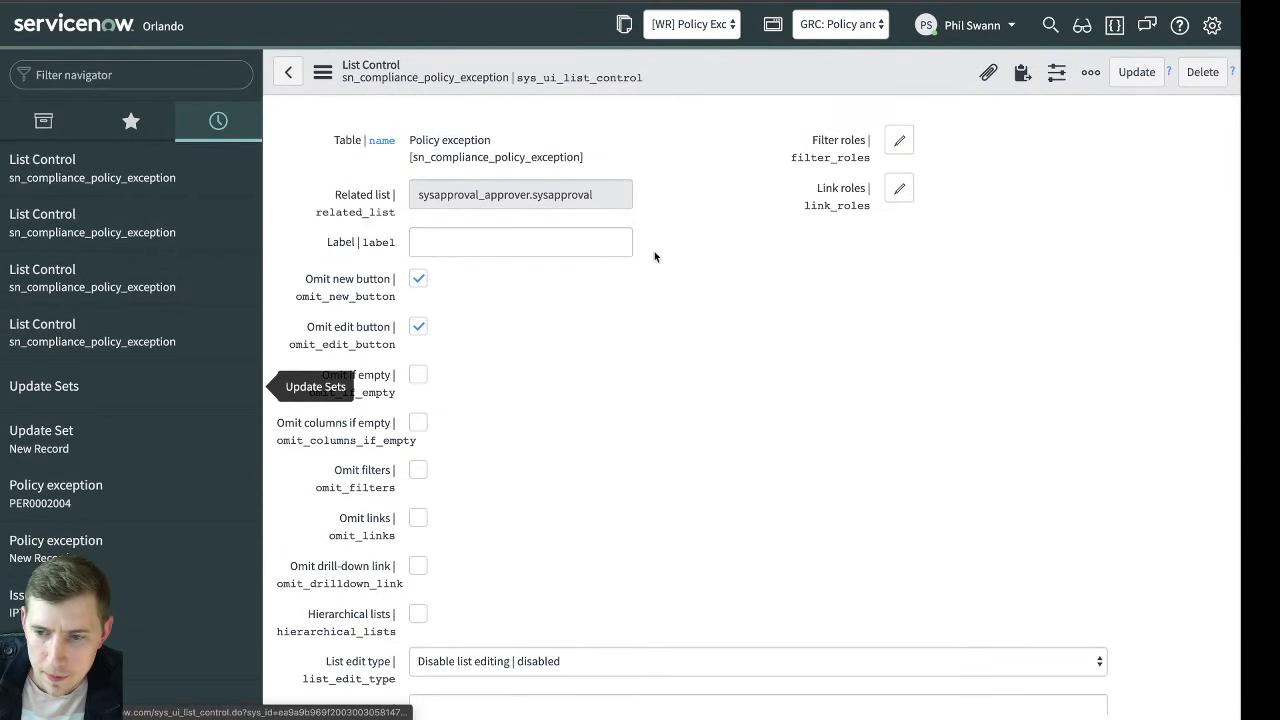
Switch the scope back to Global and try to save the list control with Omit edit button cleared
left_click(845, 24)
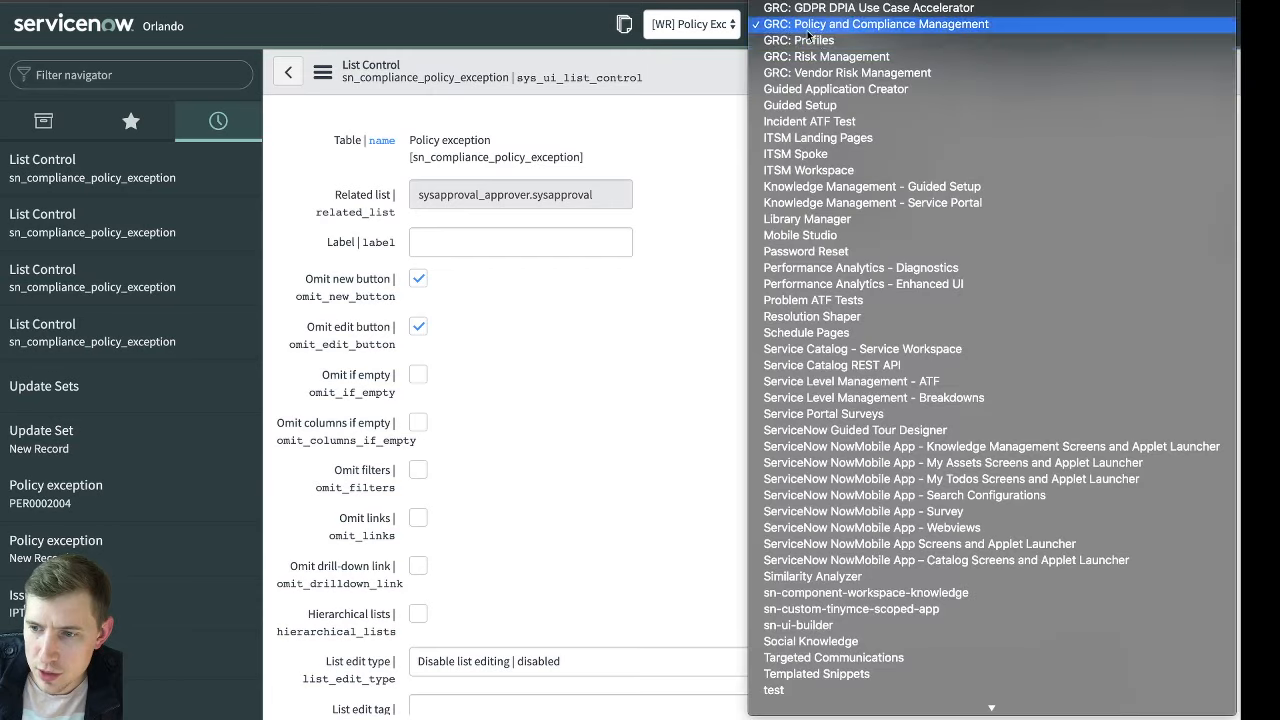
scroll(900, 60, "up", 5)
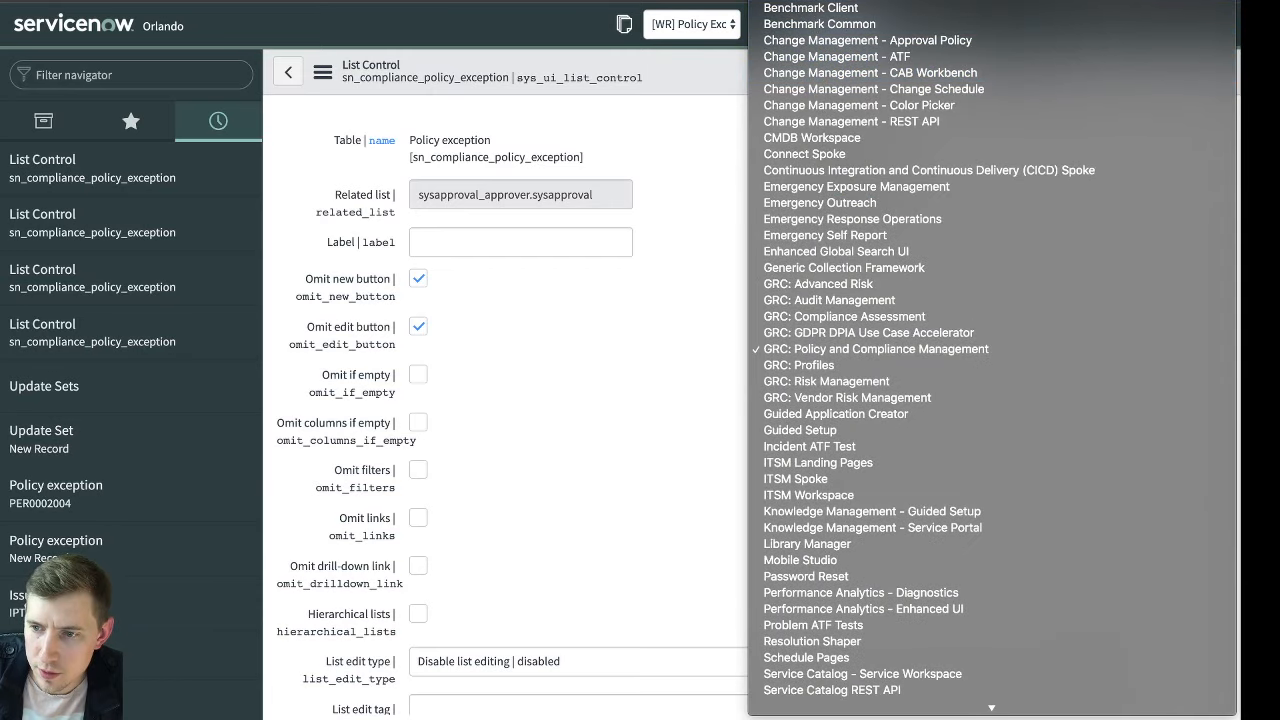
left_click(786, 4)
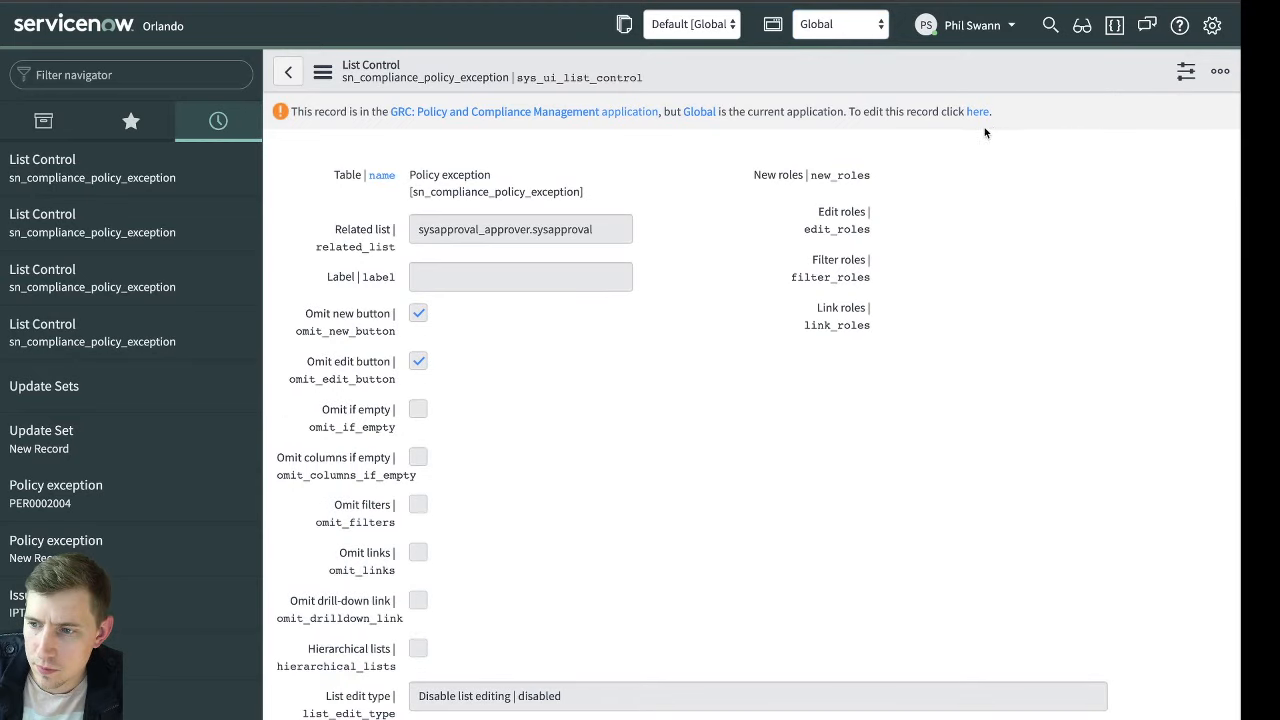
left_click(979, 114)
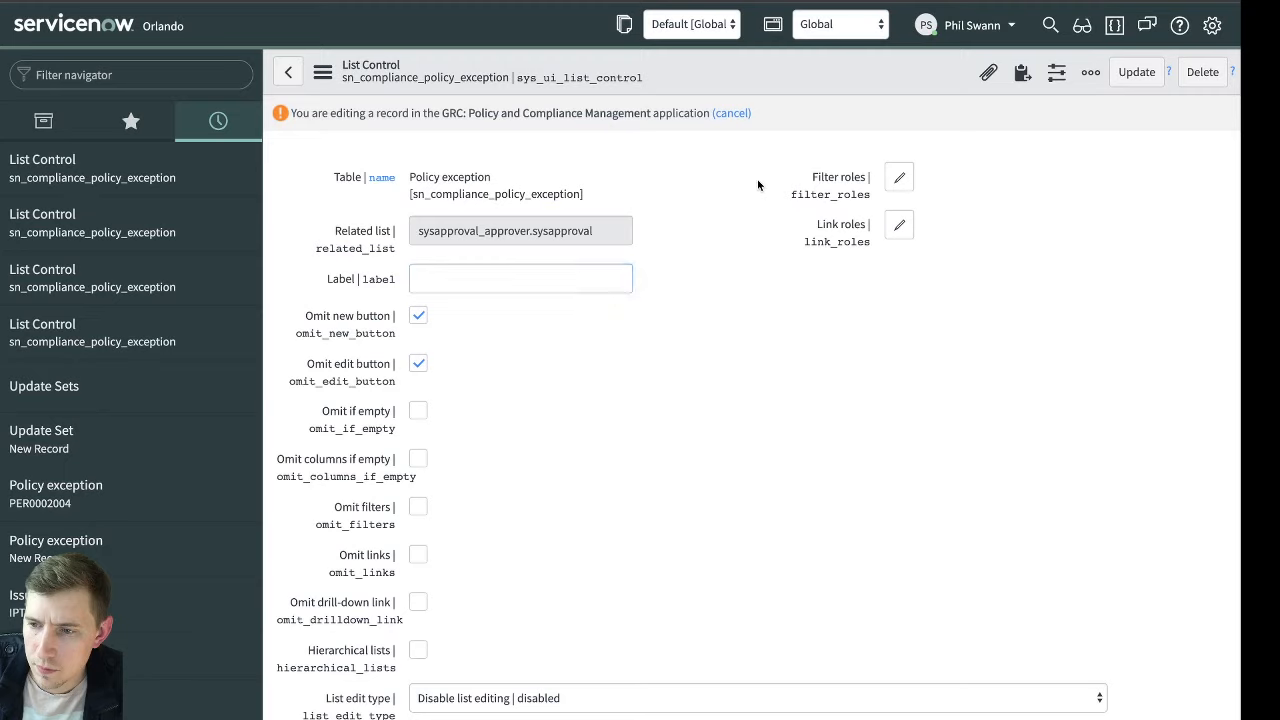
left_click(418, 363)
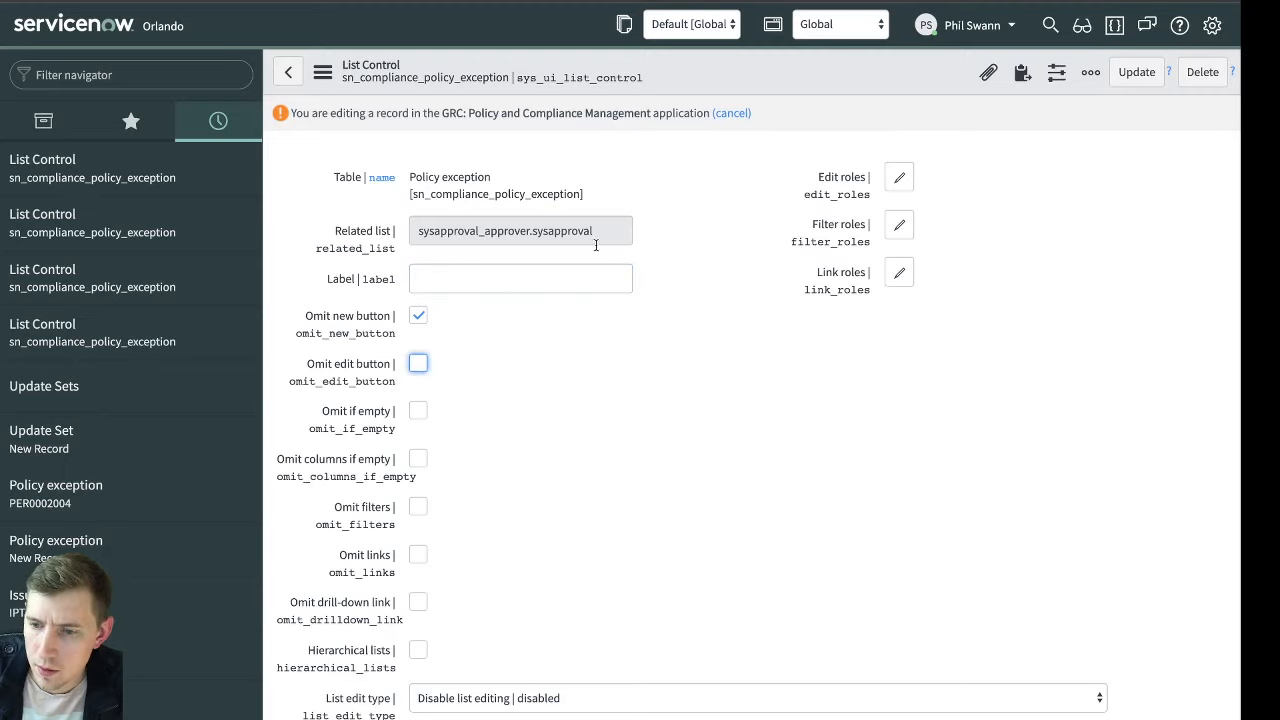
right_click(835, 81)
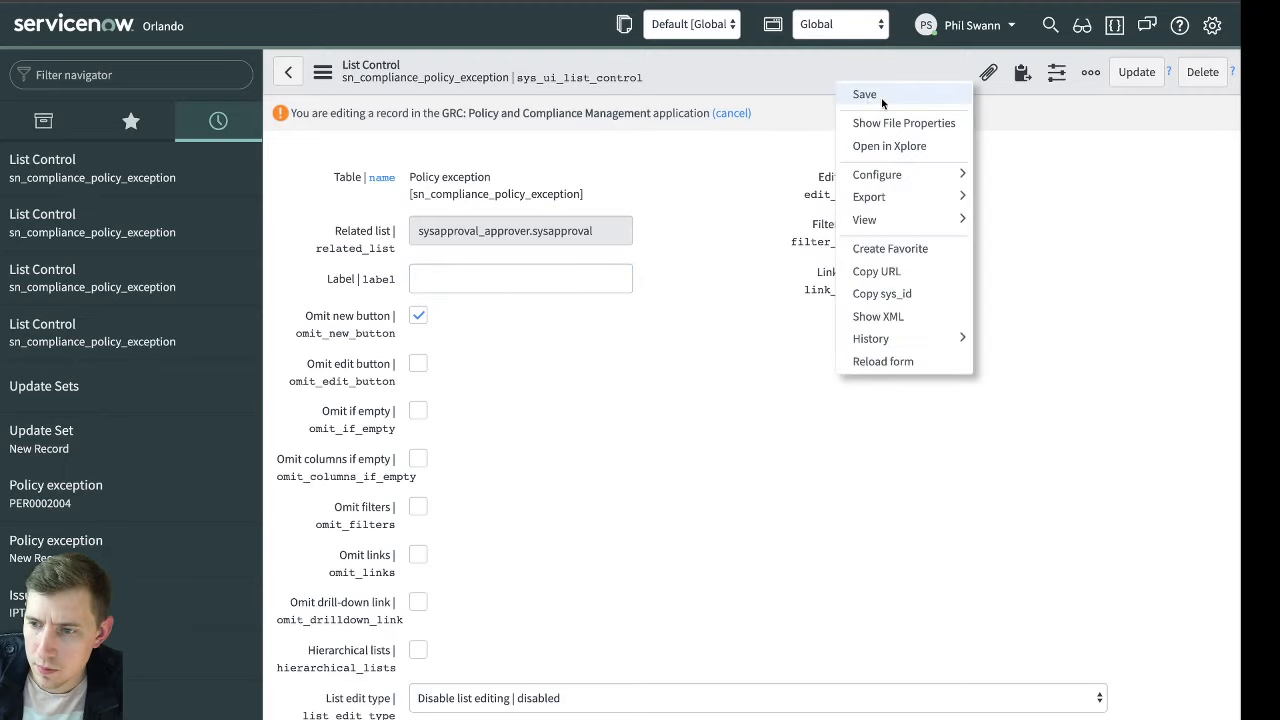
left_click(878, 96)
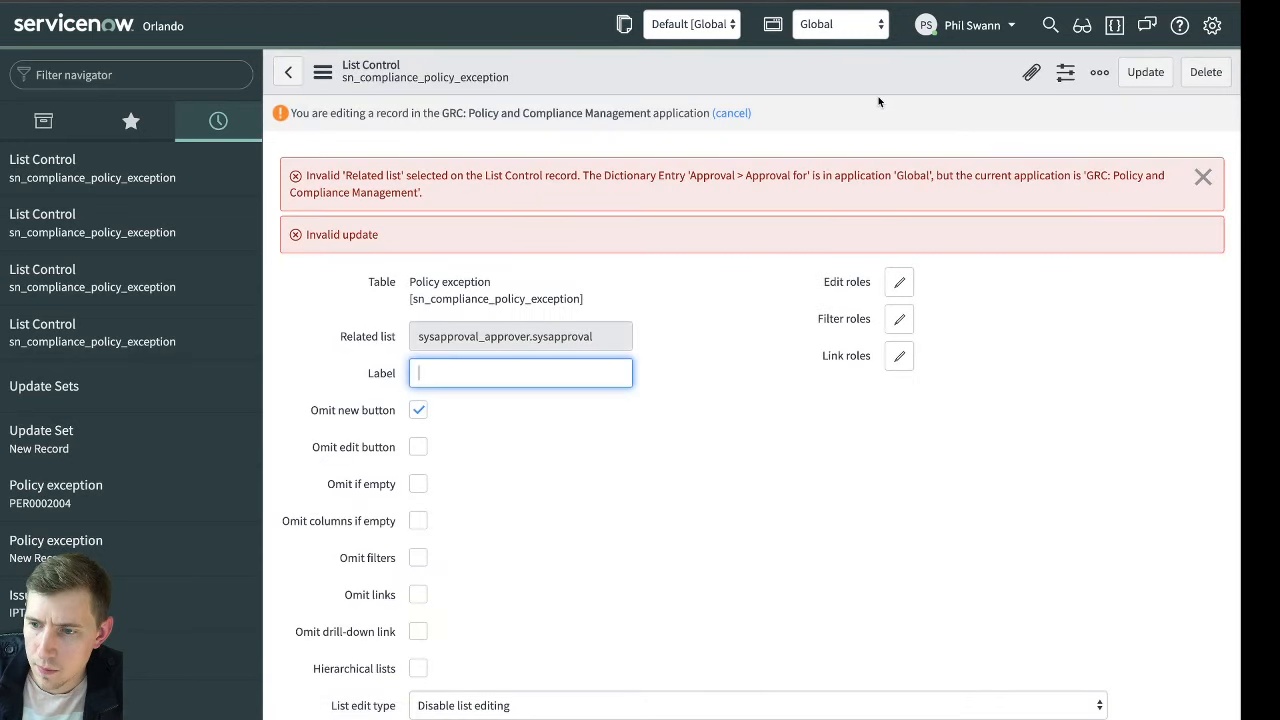
left_click(1203, 176)
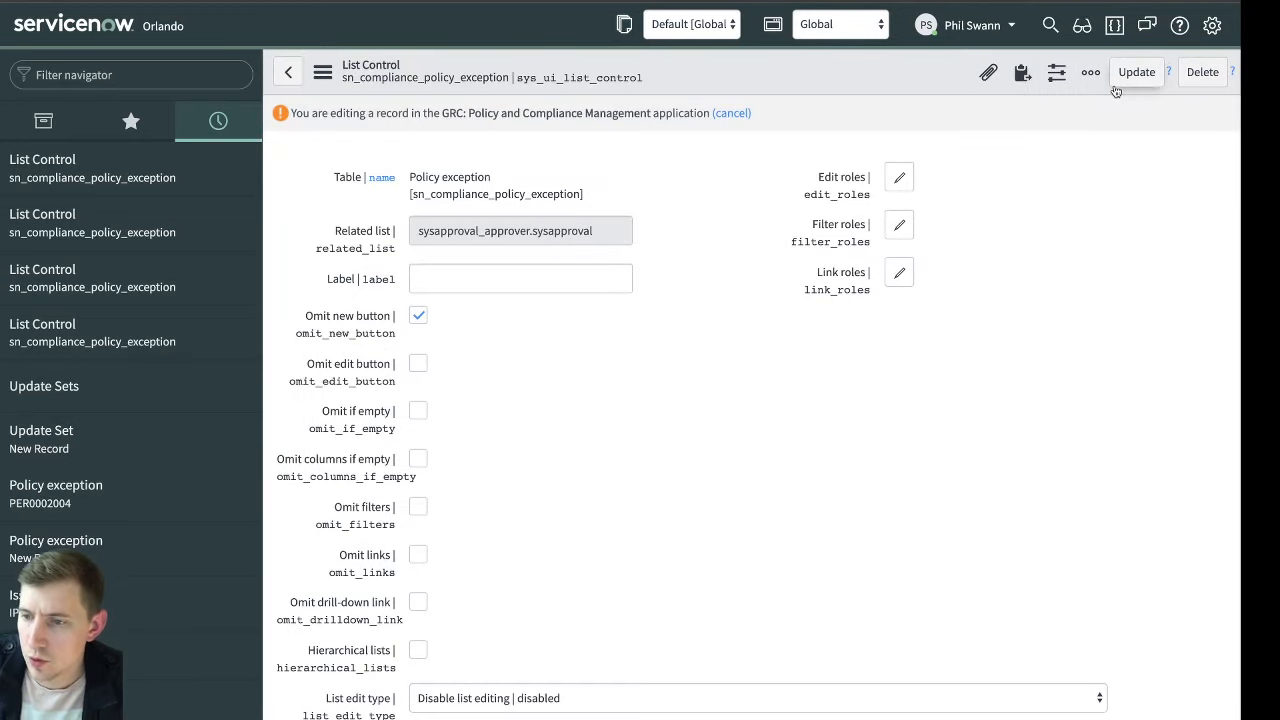
Reopen policy exception PER0002004 and check its Approvers related list
scroll(812, 310, "down", 3)
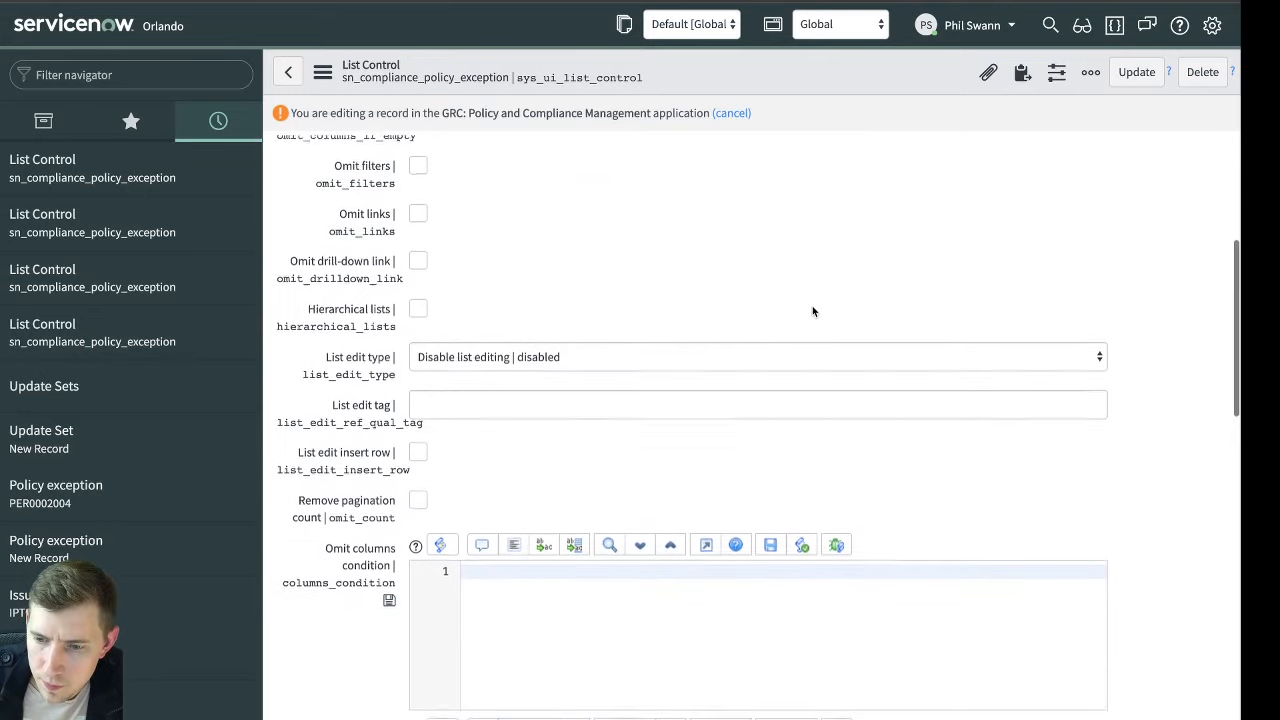
scroll(813, 310, "up", 3)
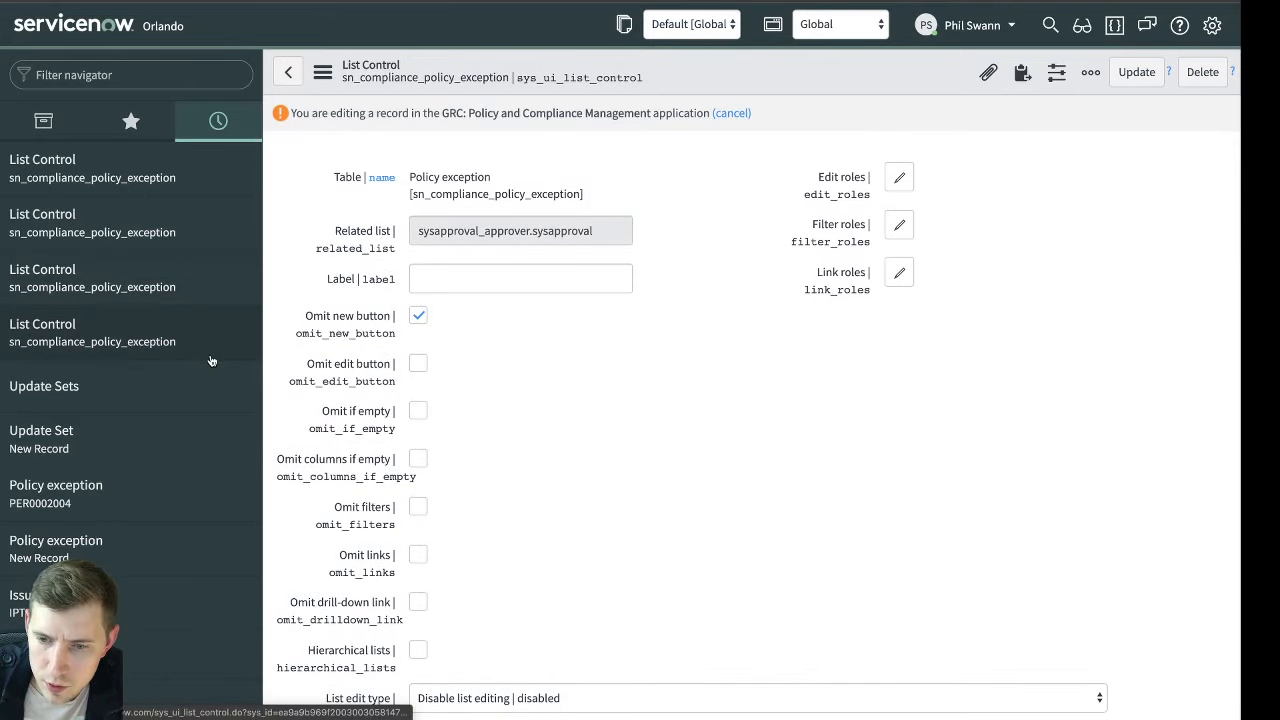
left_click(132, 488)
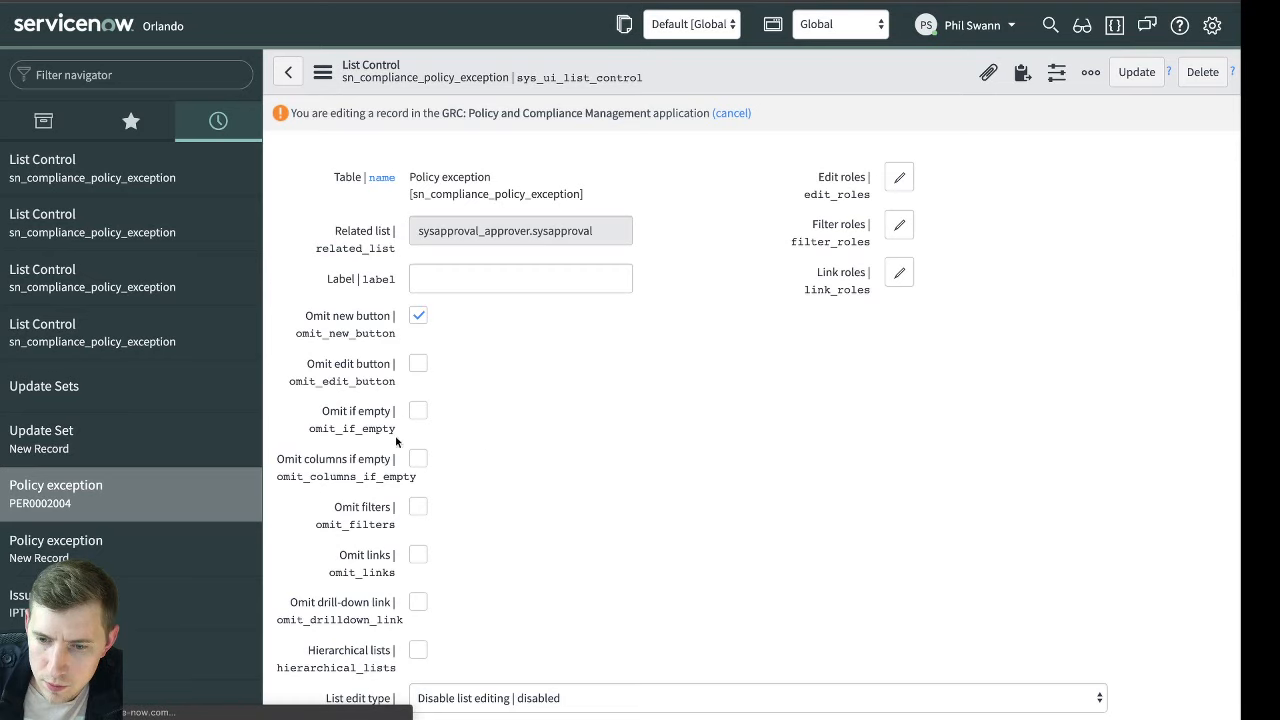
scroll(595, 382, "down", 2)
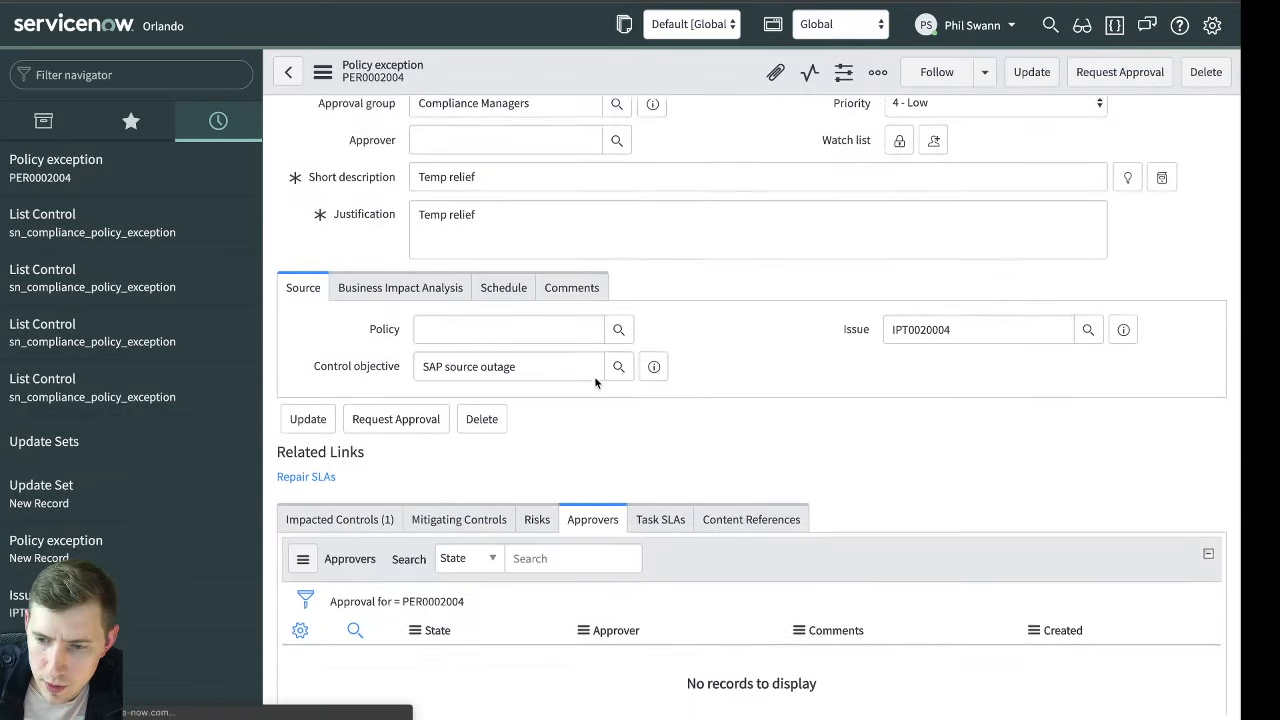
scroll(595, 382, "down", 1)
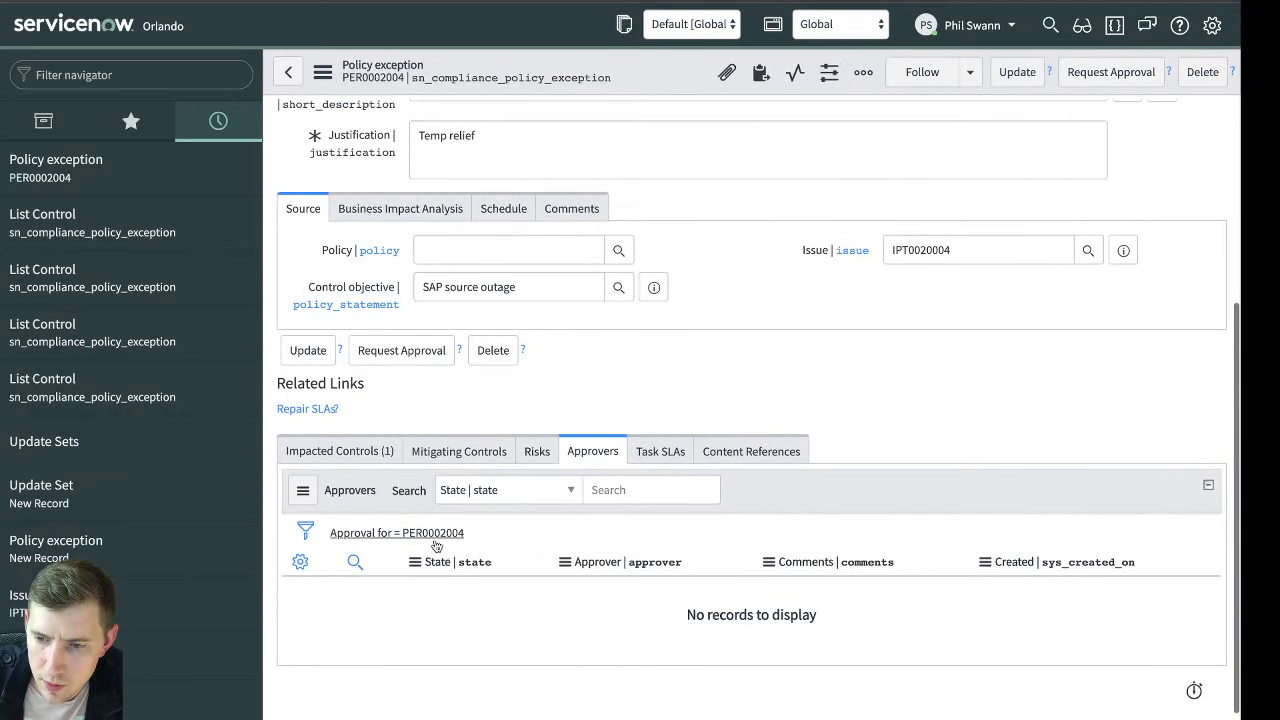
Open the List Control list and filter it by table sn_compliance_policy_exception
left_click(150, 76)
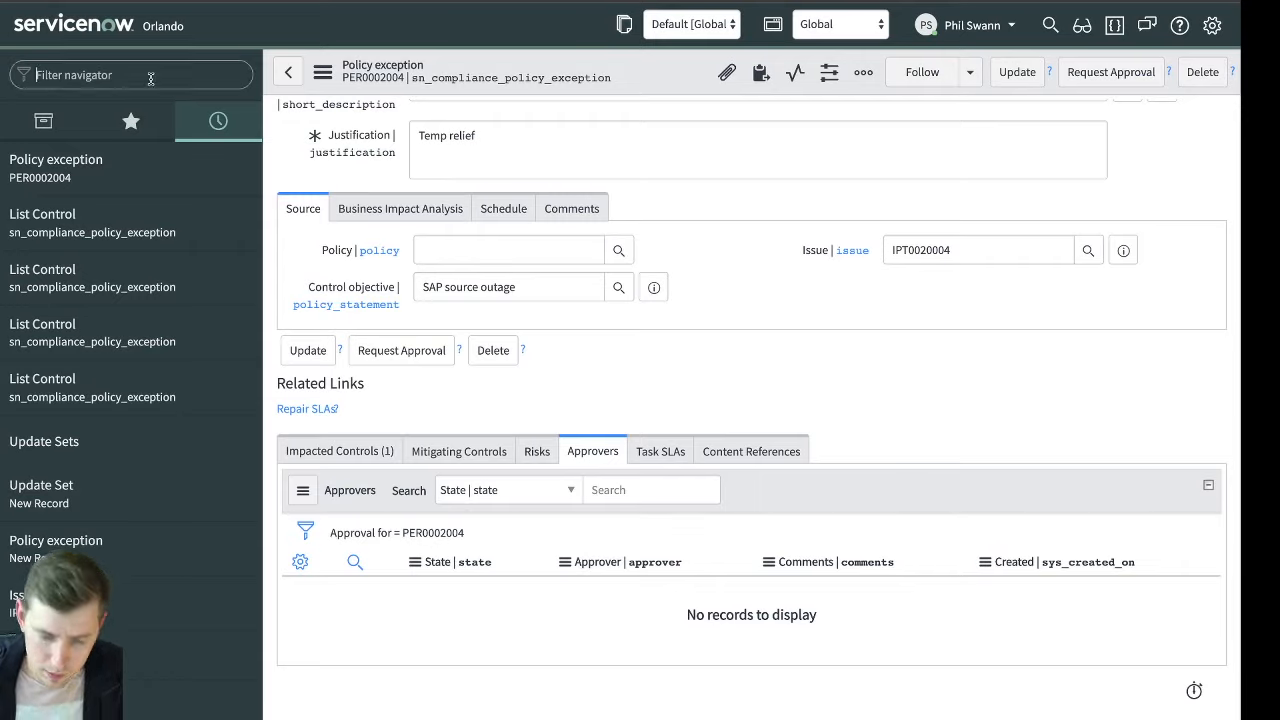
type("list control")
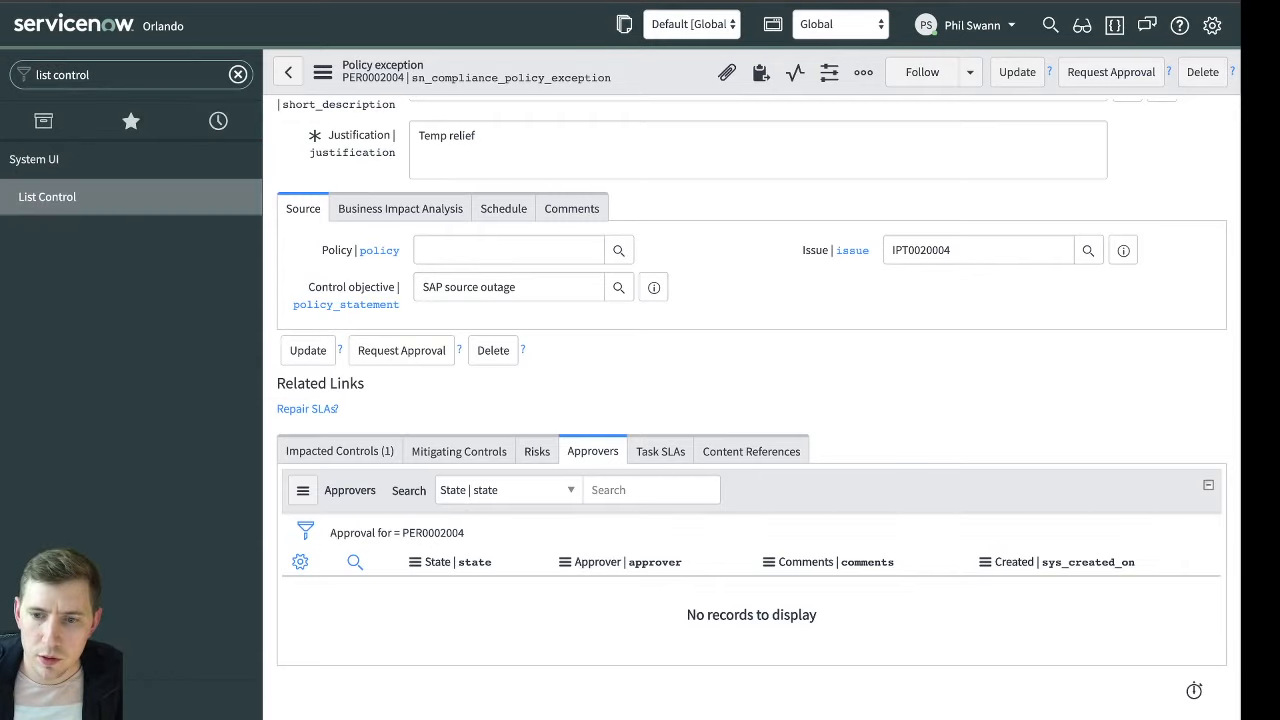
left_click(47, 197)
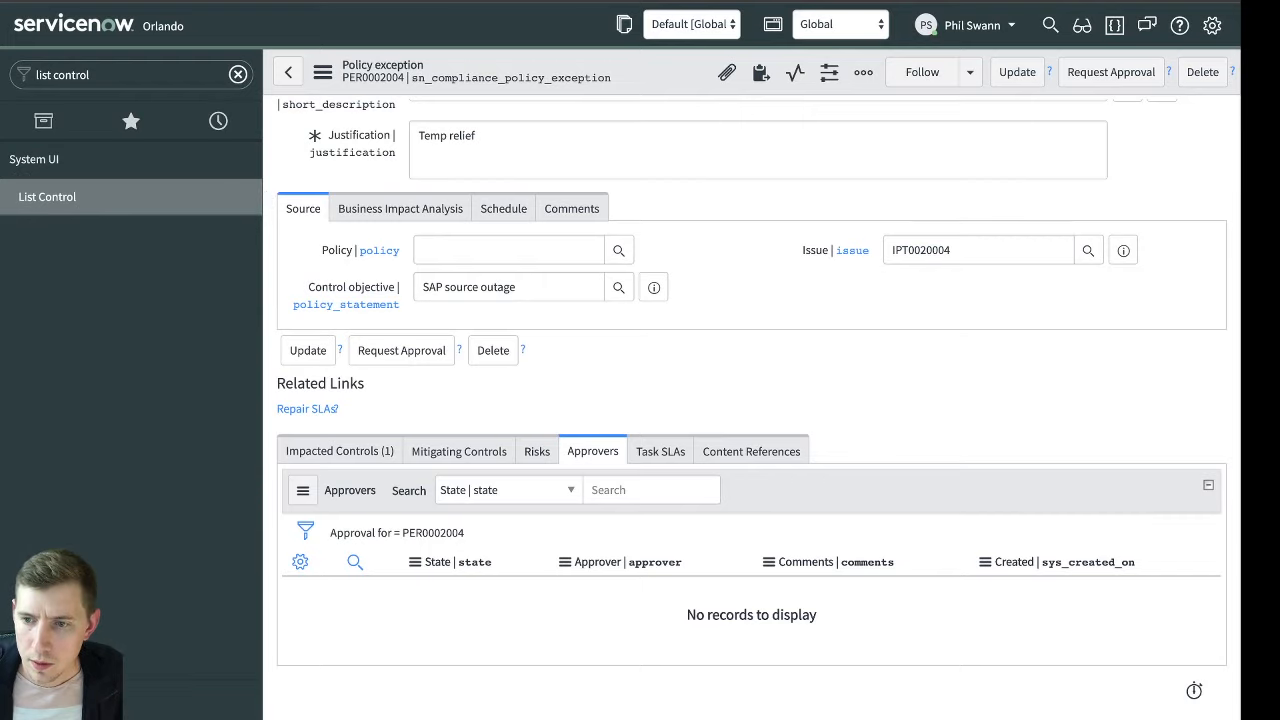
left_click(194, 125)
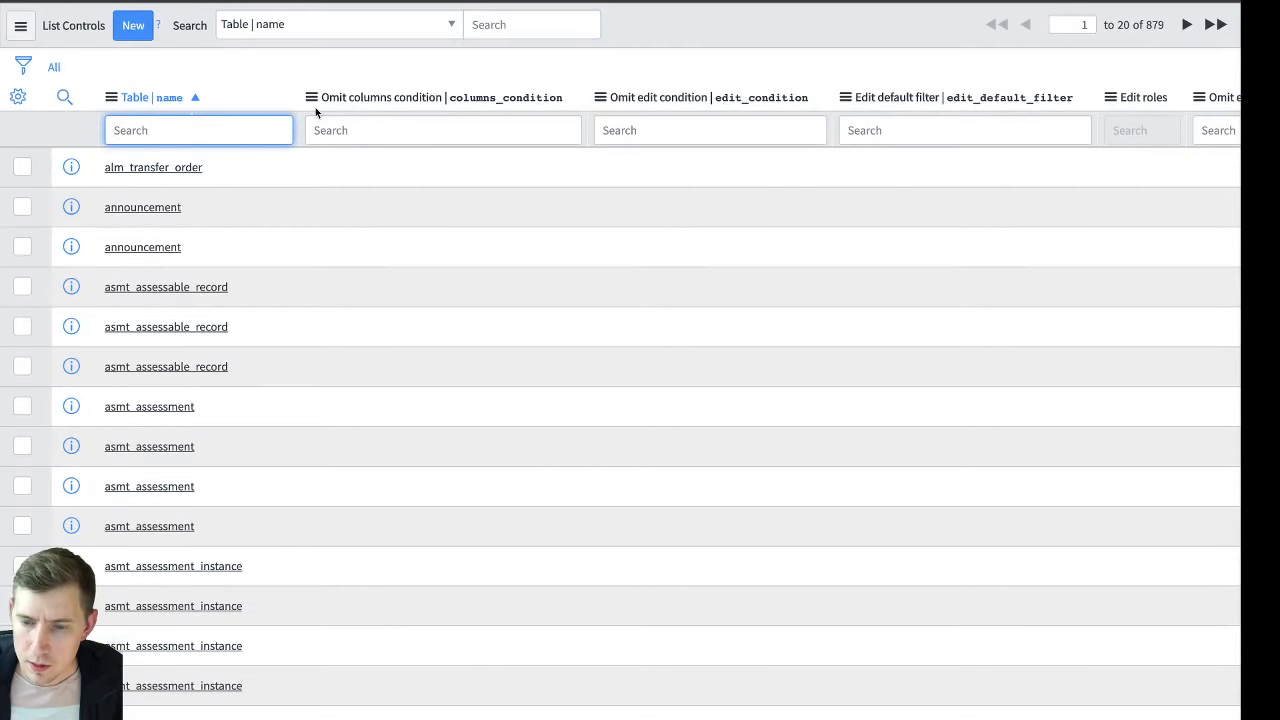
type("sn_compliance_")
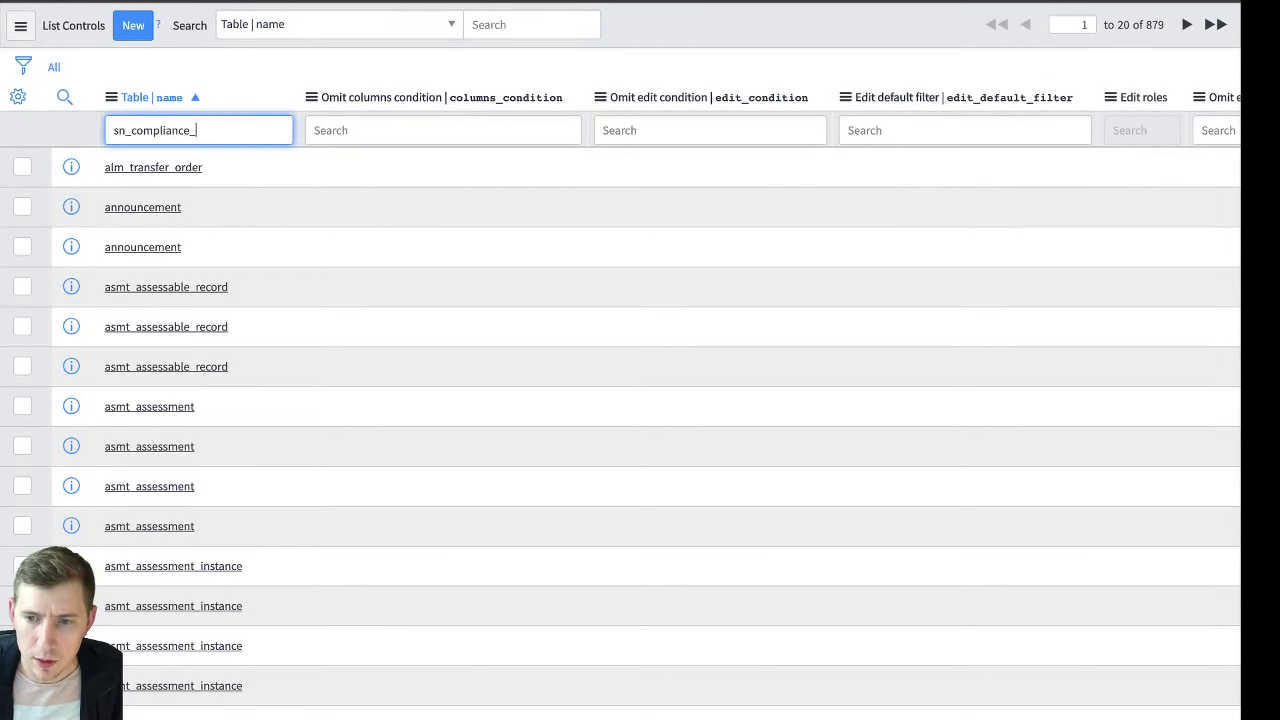
type("policy_")
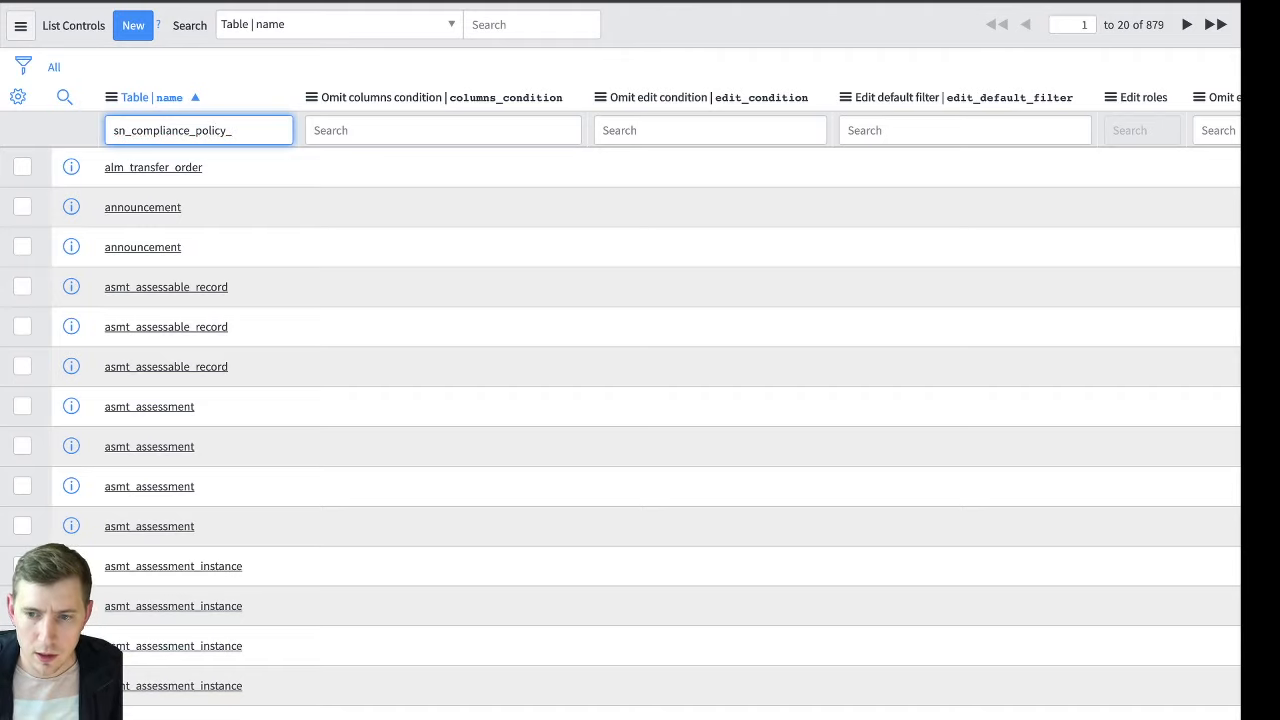
type("exception")
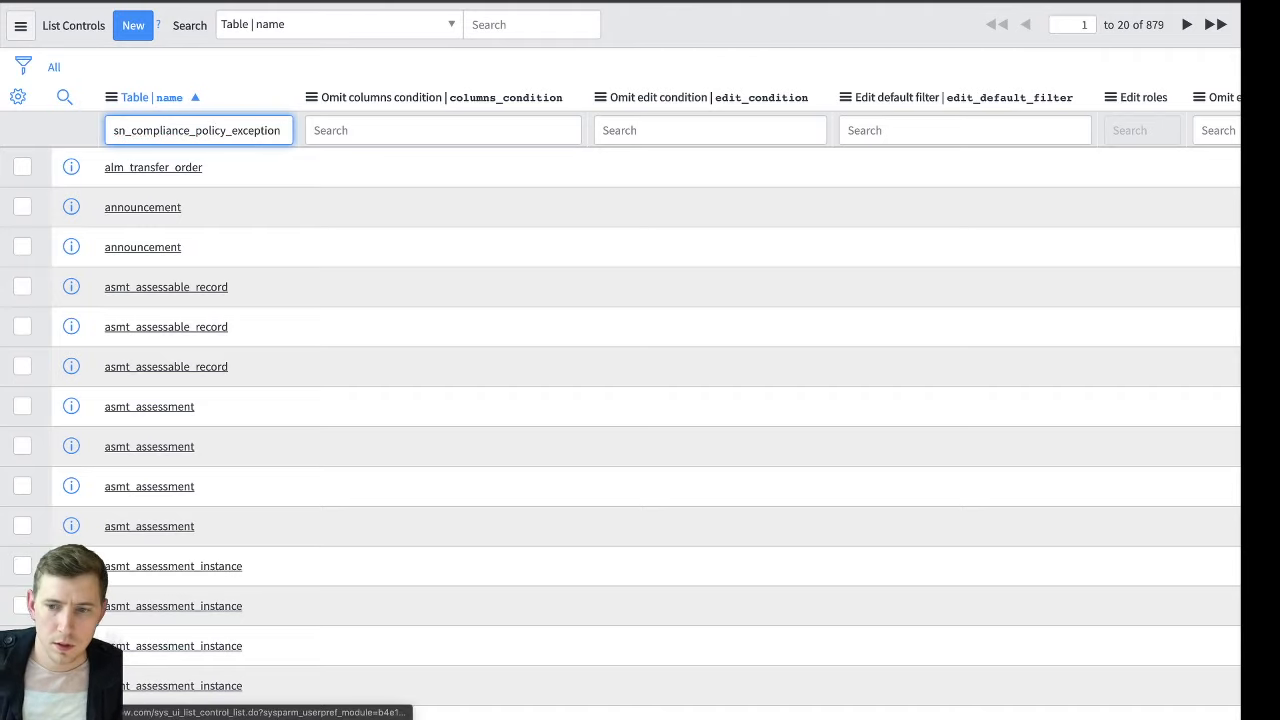
key("Return")
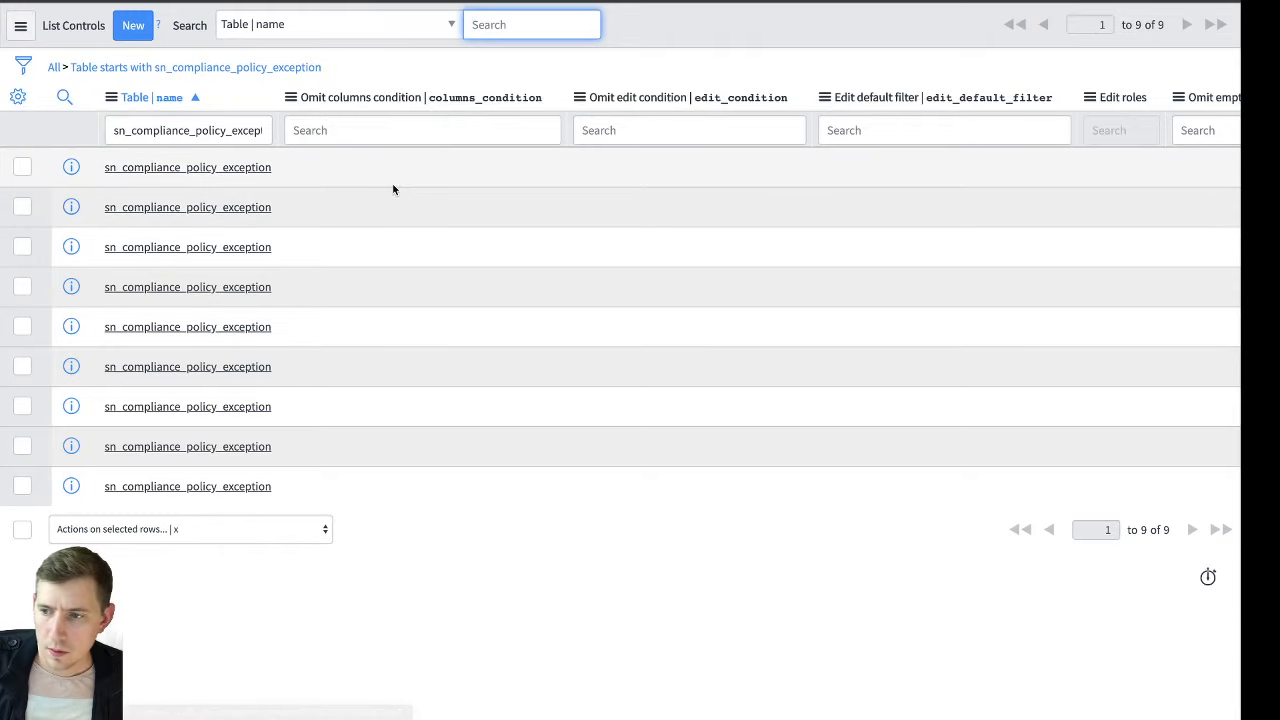
Add the Application and Display name columns to the filtered List Controls list
scroll(392, 185, "right", 10)
scroll(393, 189, "right", 5)
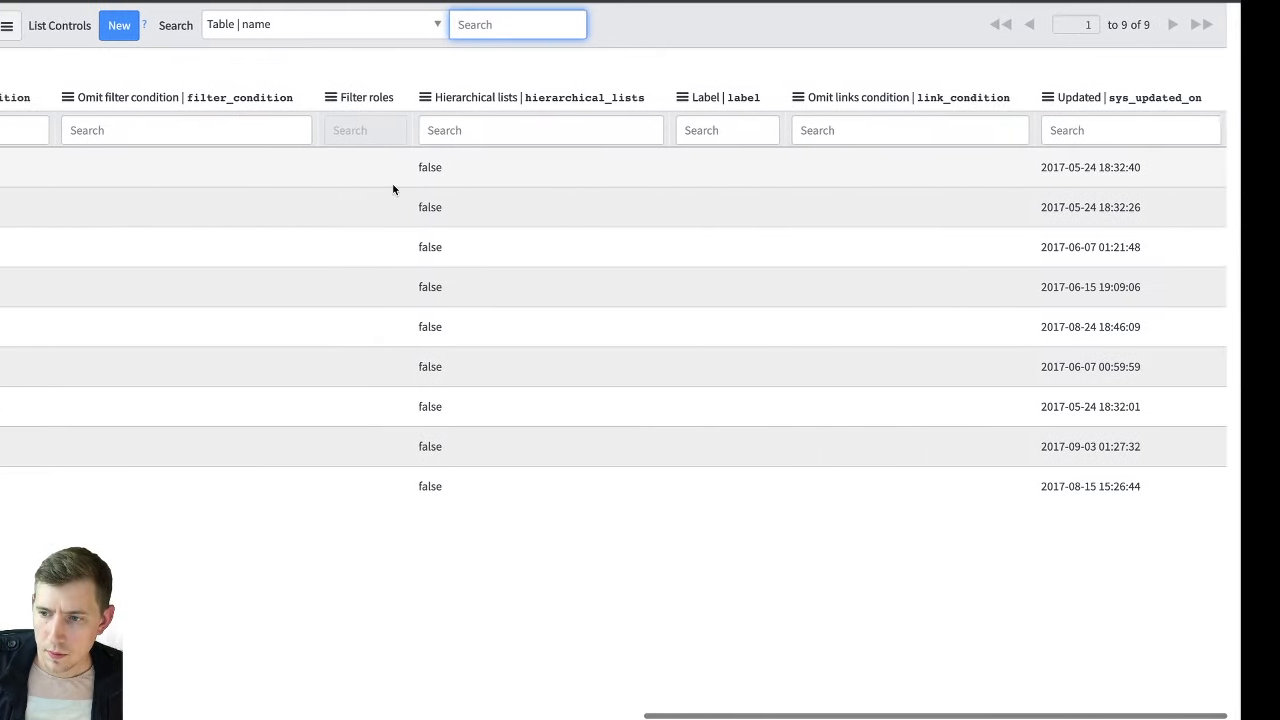
scroll(393, 189, "left", 15)
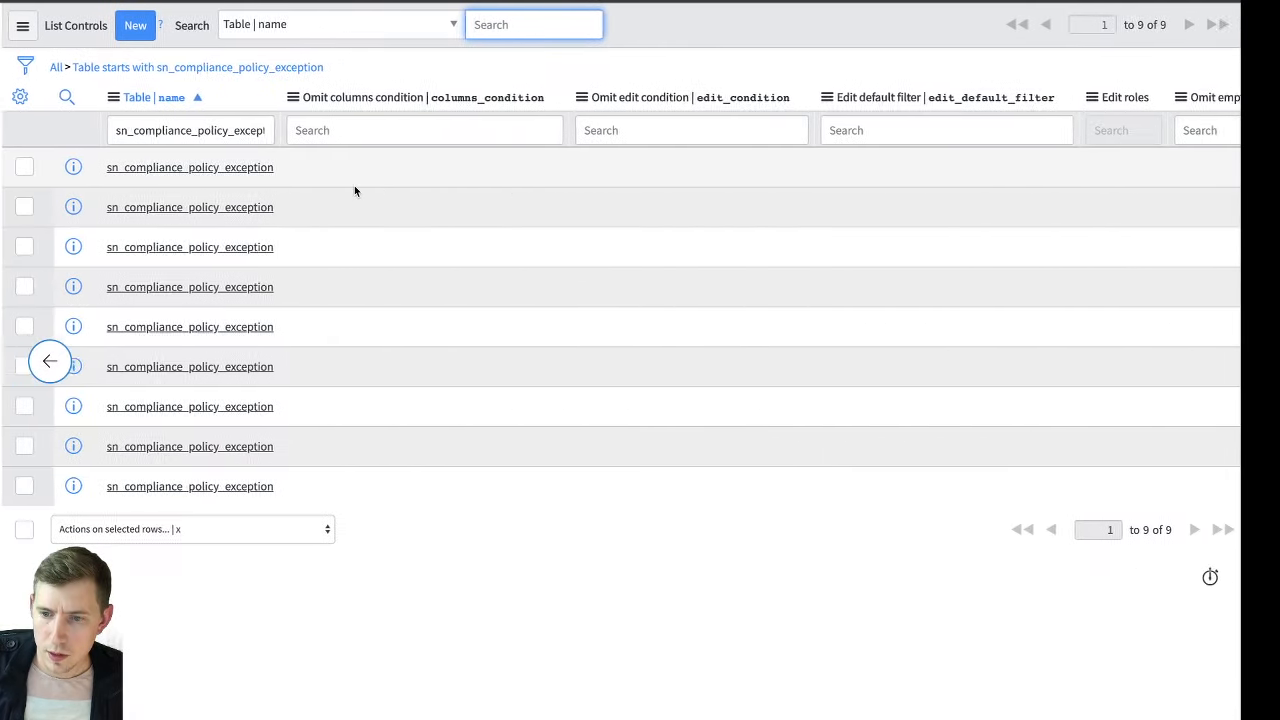
left_click(75, 67)
scroll(76, 101, "right", 10)
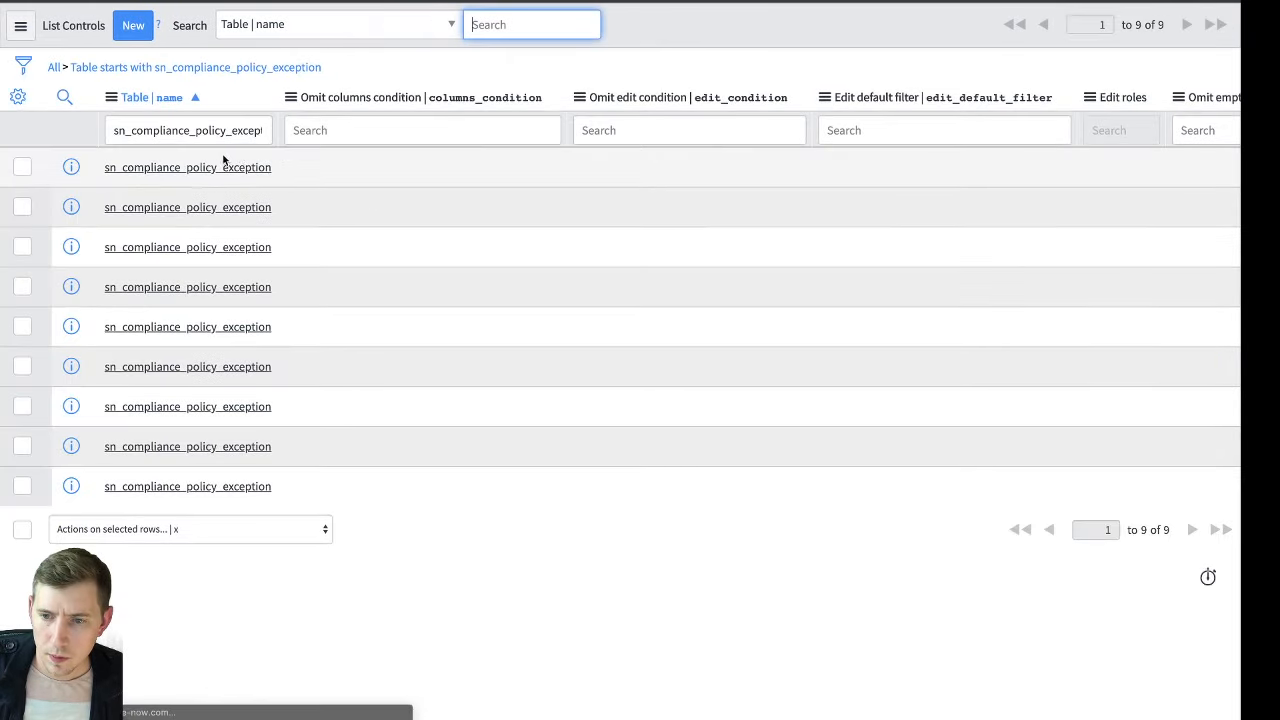
left_click(18, 96)
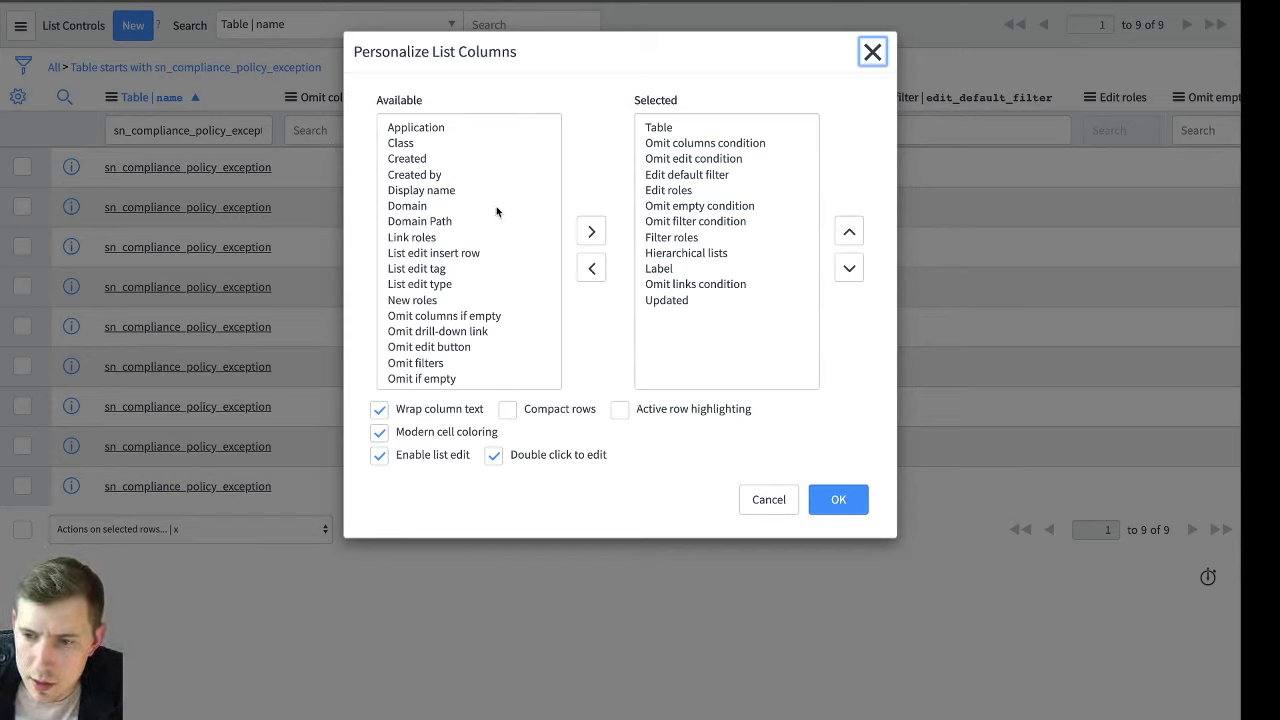
double_click(432, 127)
scroll(522, 302, "down", 5)
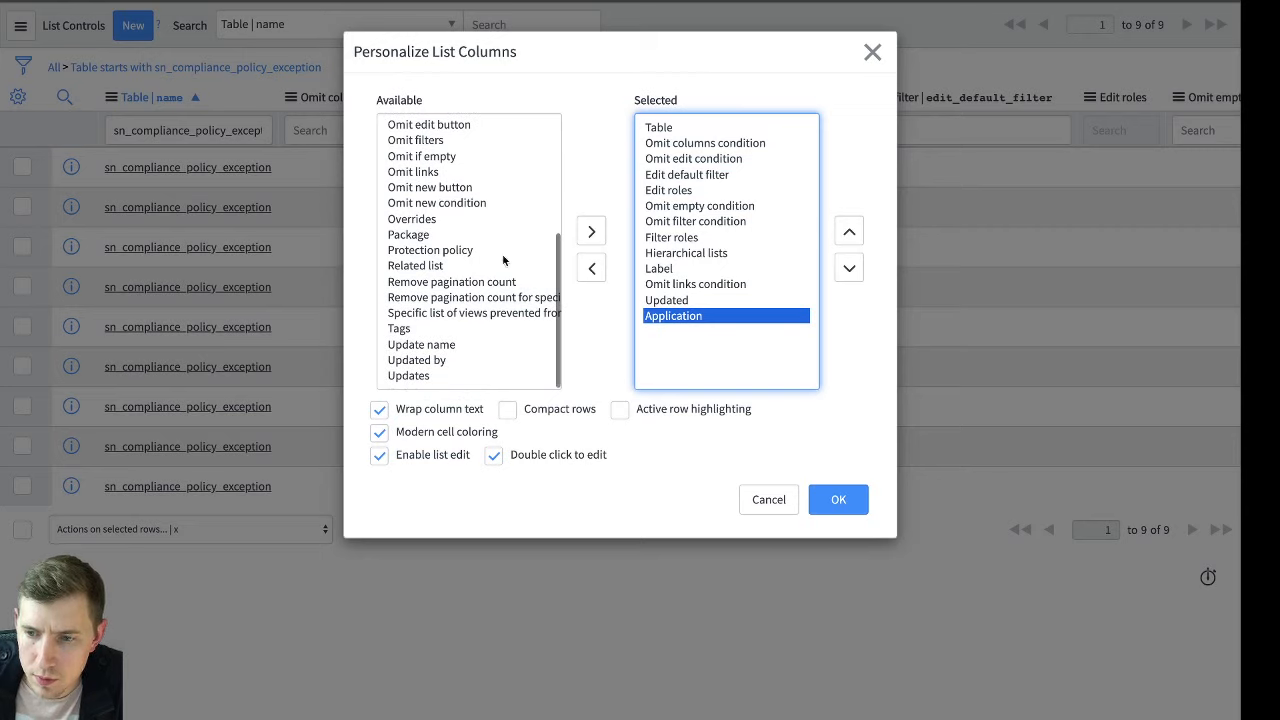
scroll(448, 265, "up", 5)
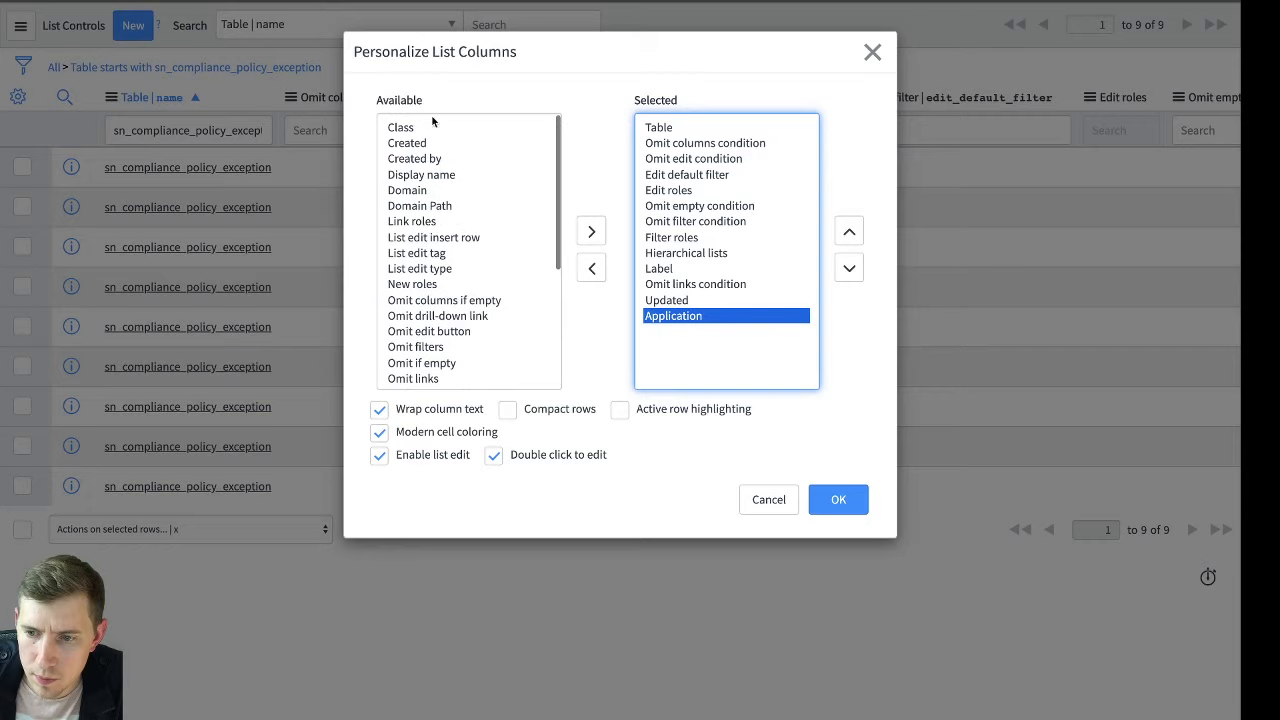
double_click(440, 176)
left_click(838, 499)
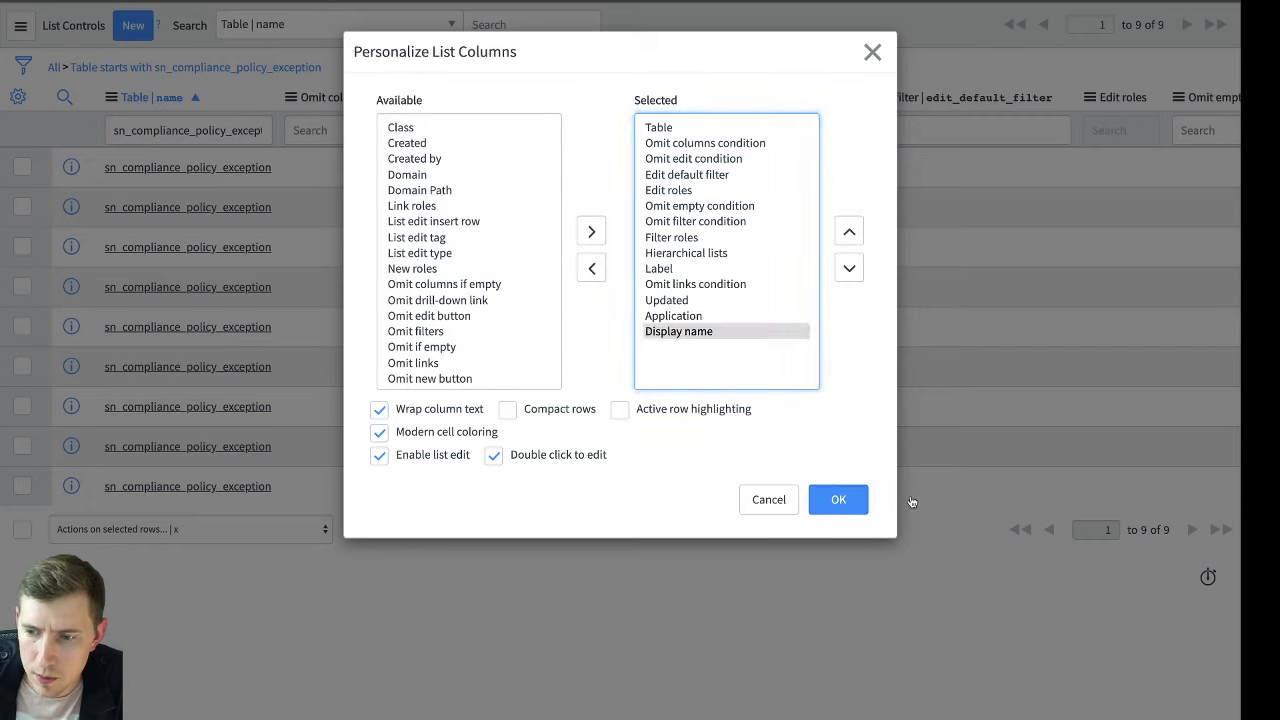
Check the Application and Display name values of the list controls, and add the Omit edit button column to the list
scroll(976, 373, "right", 15)
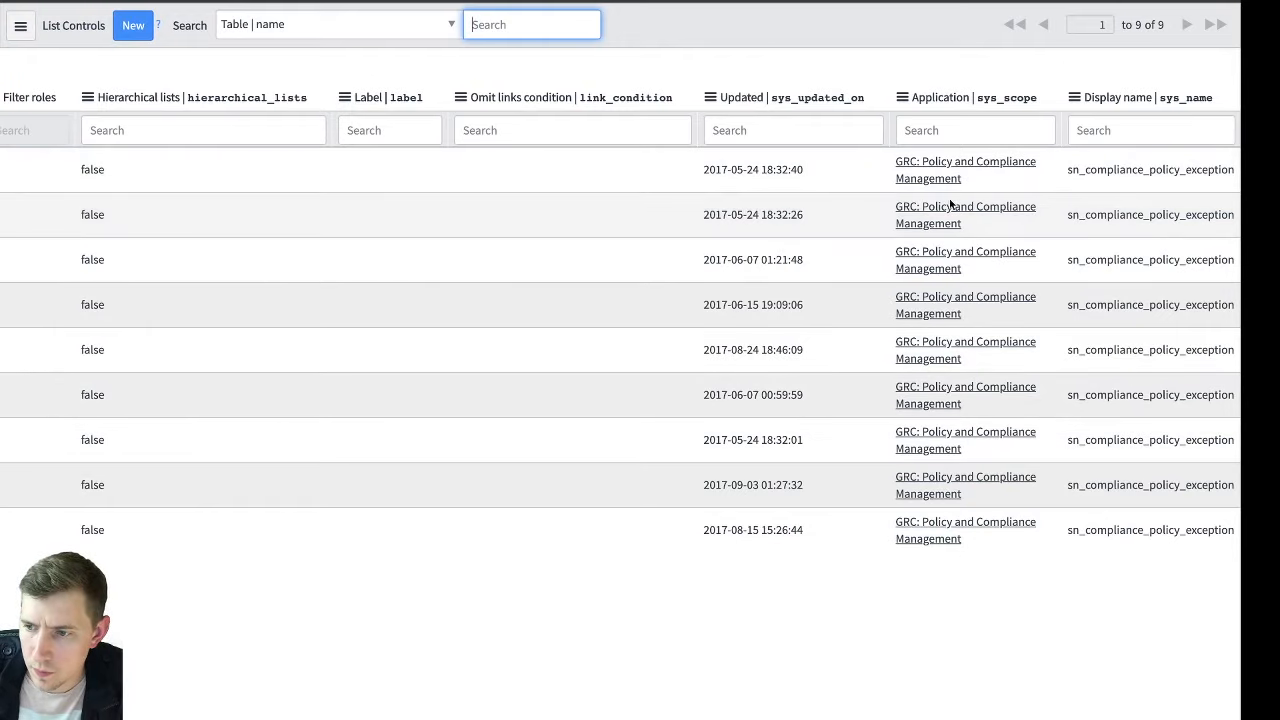
scroll(813, 262, "left", 12)
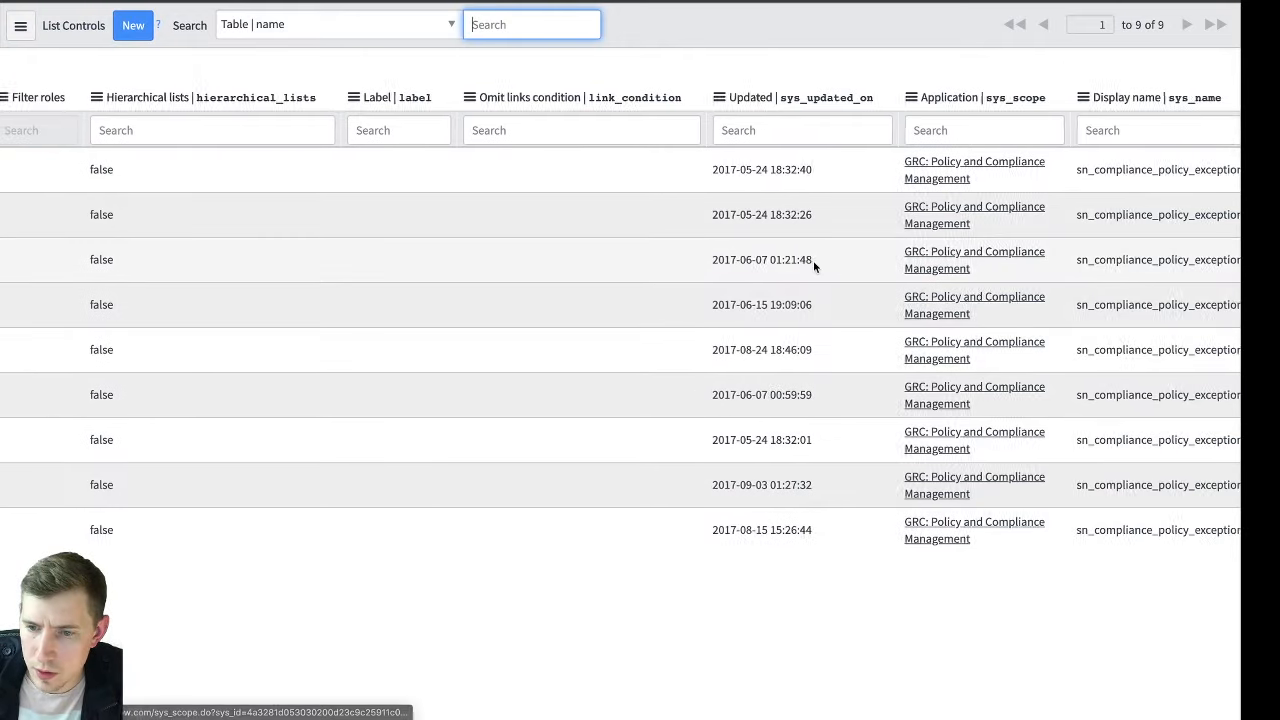
scroll(813, 266, "left", 10)
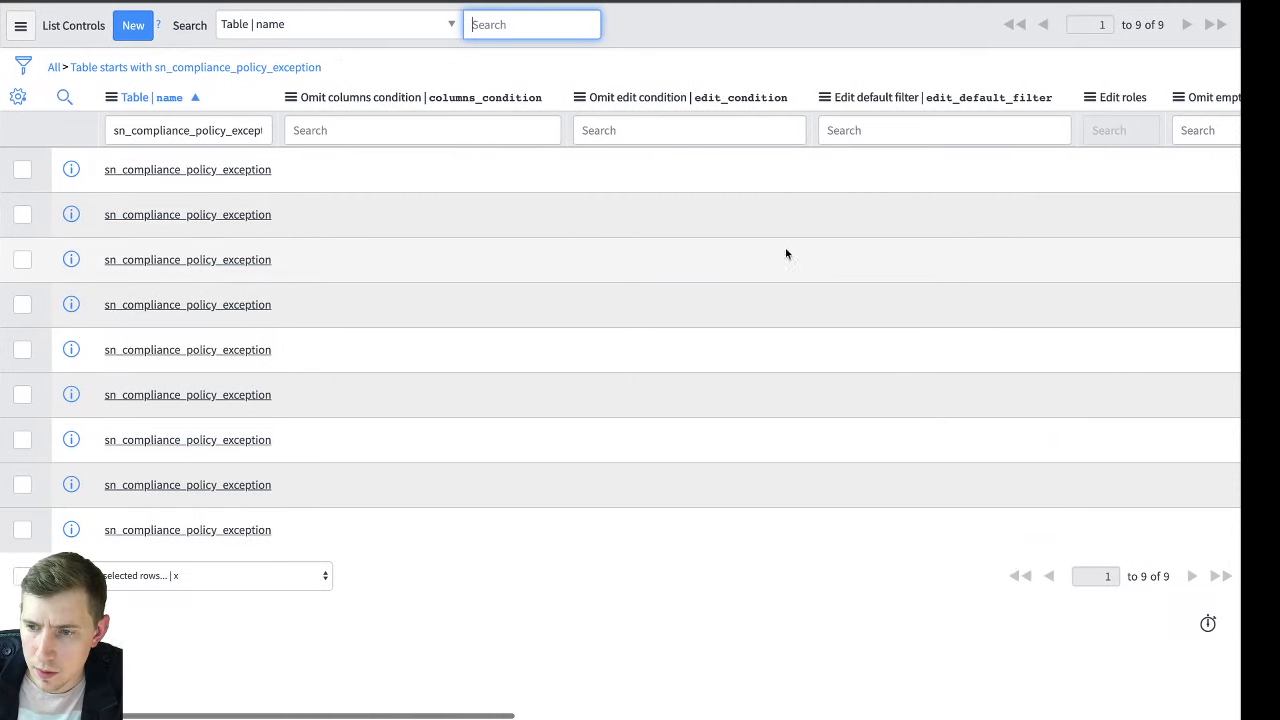
left_click(17, 96)
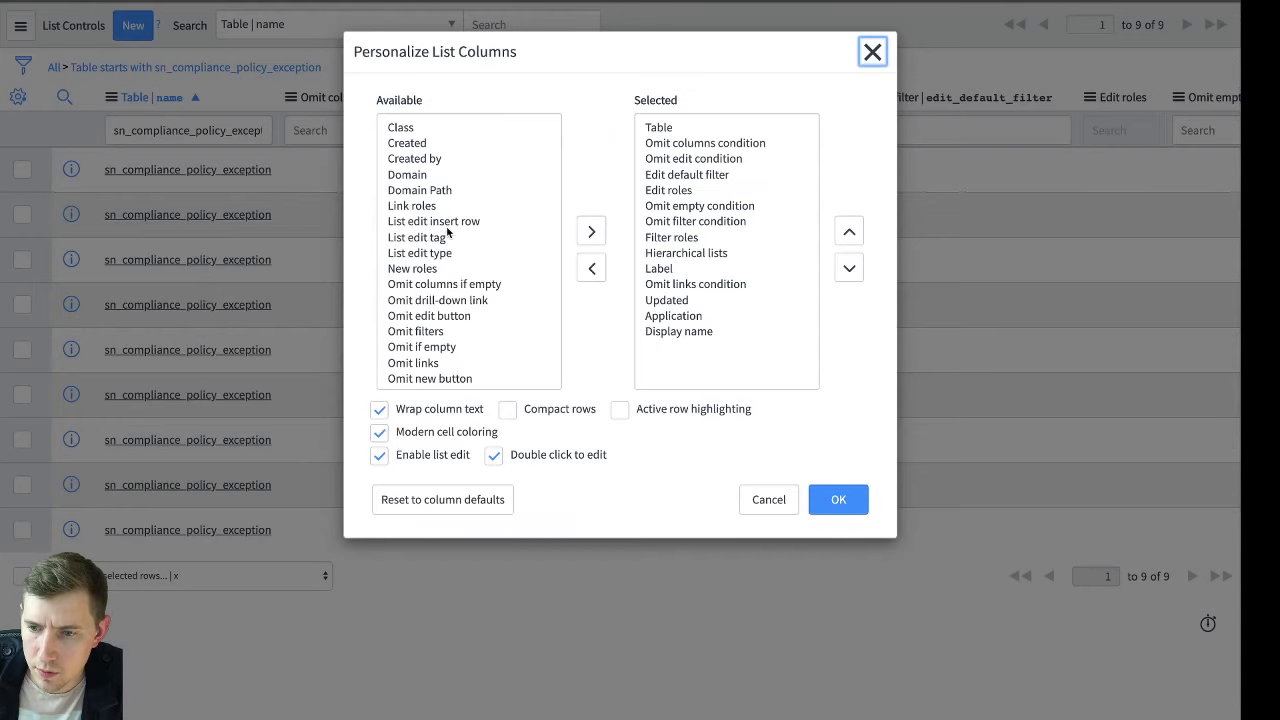
scroll(494, 255, "down", 3)
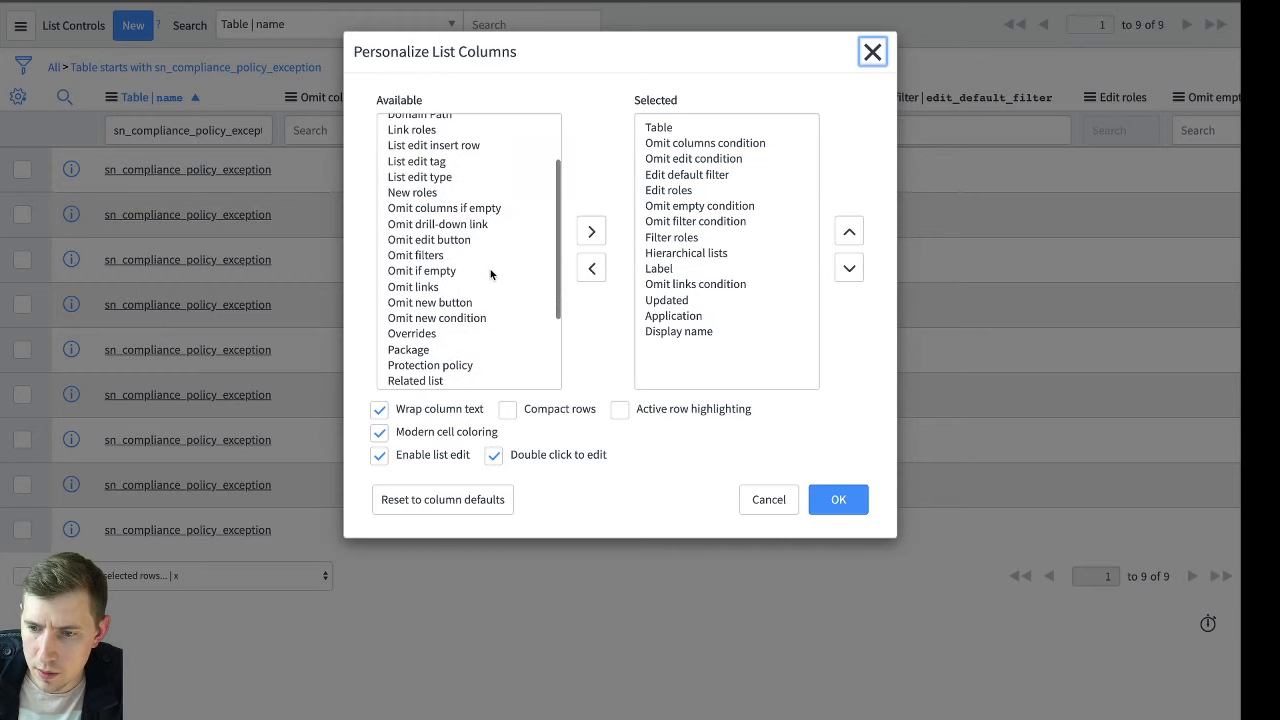
scroll(470, 278, "down", 1)
double_click(451, 224)
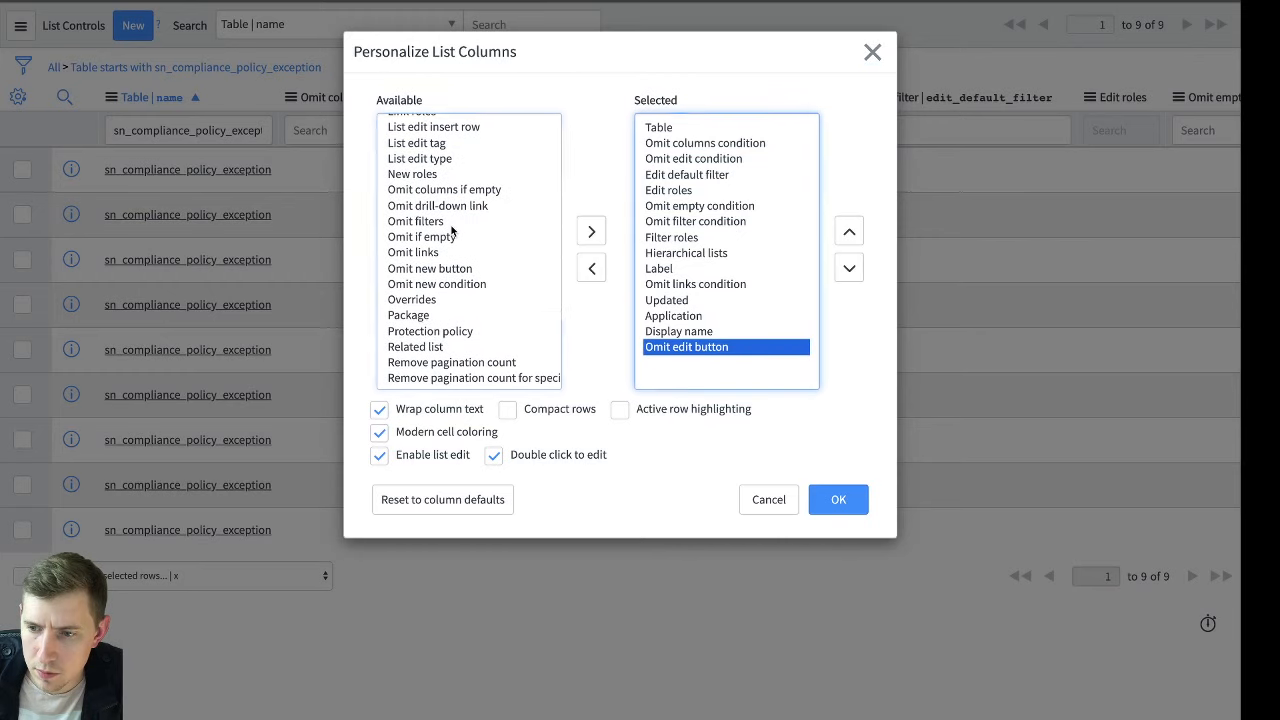
scroll(527, 271, "down", 3)
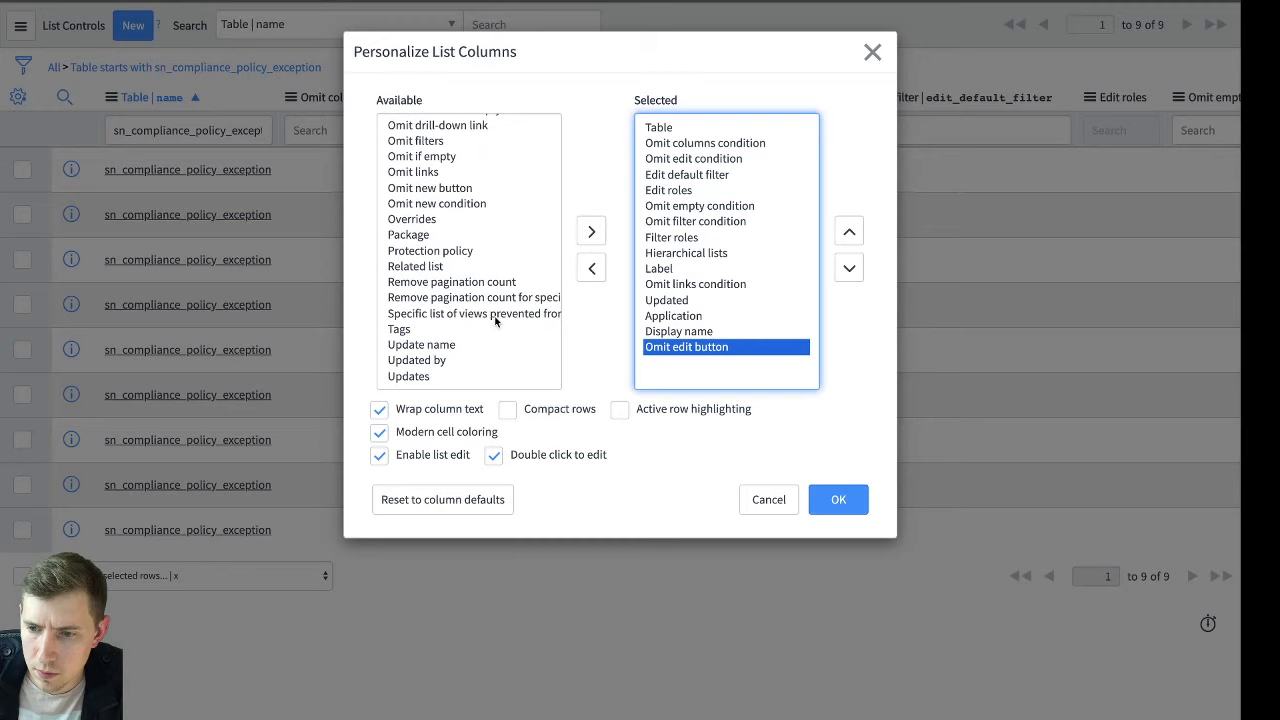
scroll(470, 318, "up", 6)
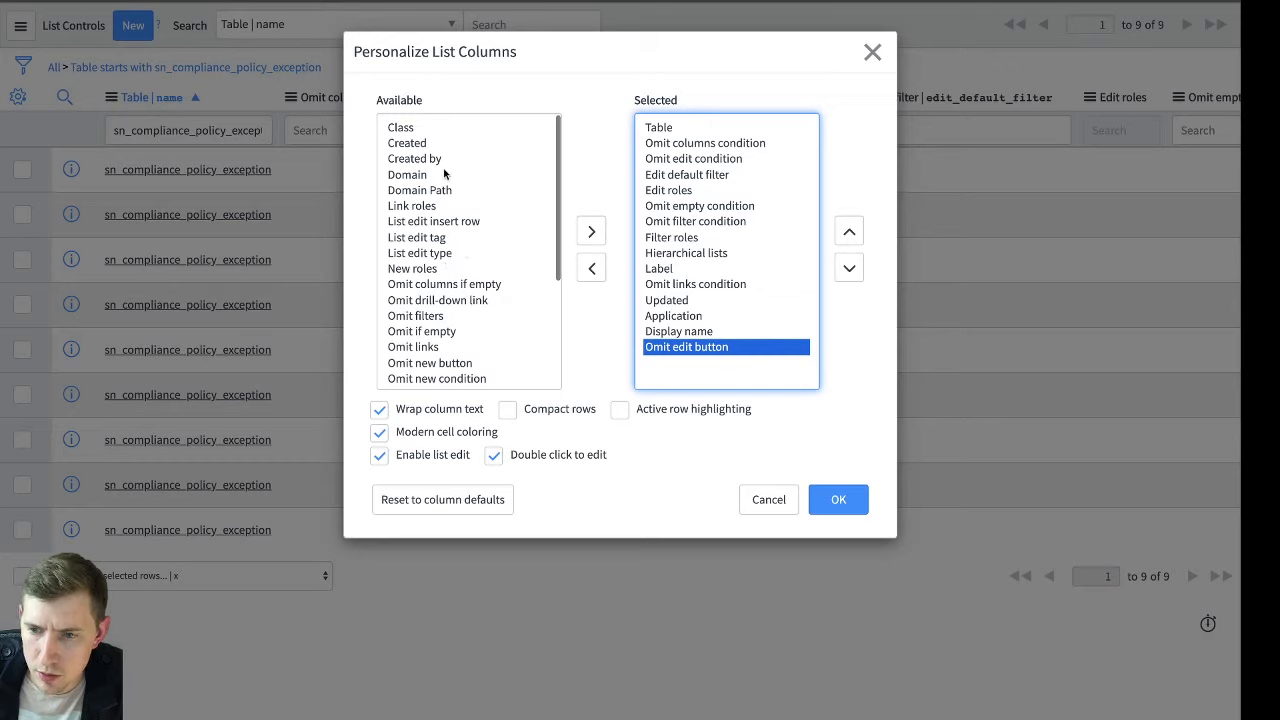
scroll(460, 285, "down", 6)
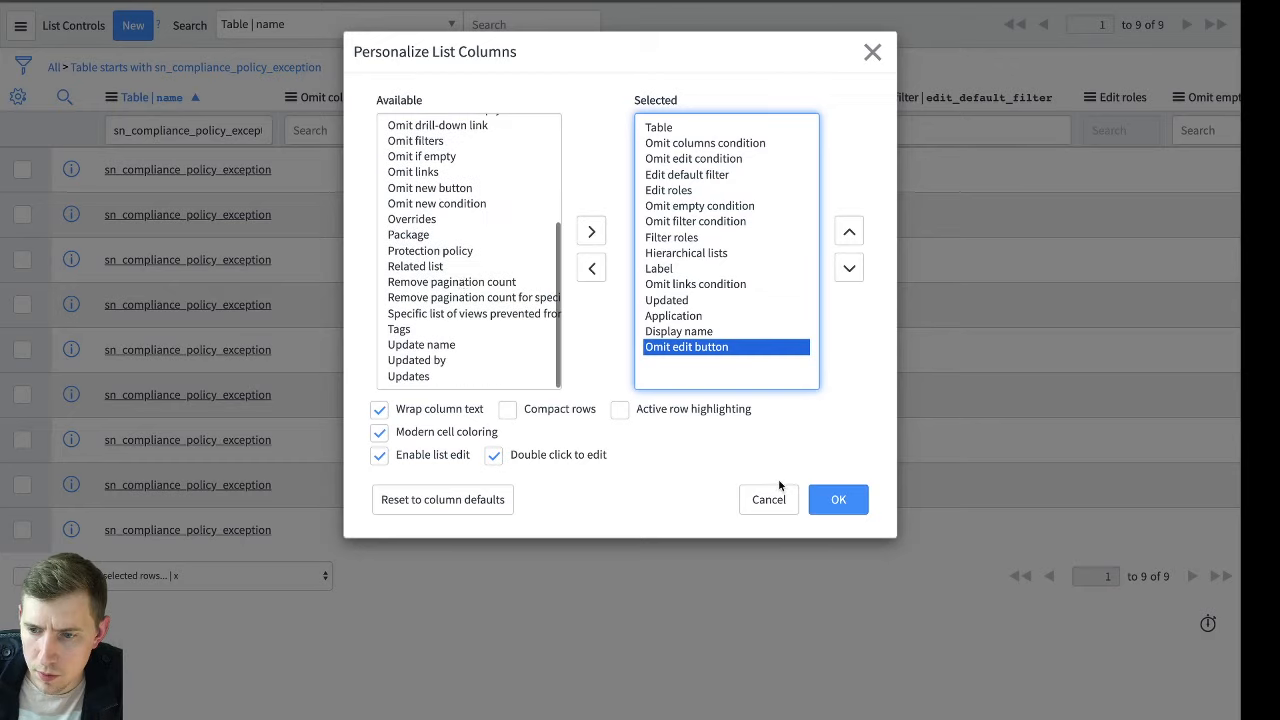
left_click(840, 506)
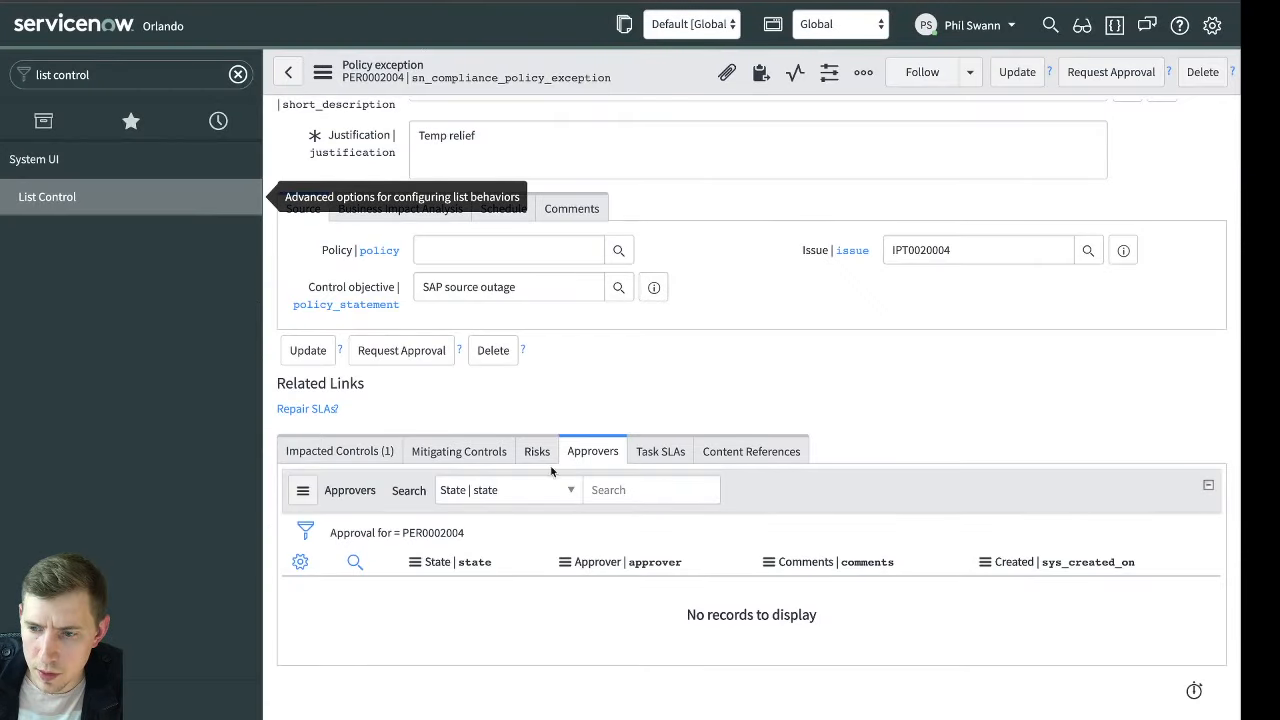
Open the list control configuration from the Approvers related list of the policy exception
left_click(414, 562)
mouse_move(513, 632)
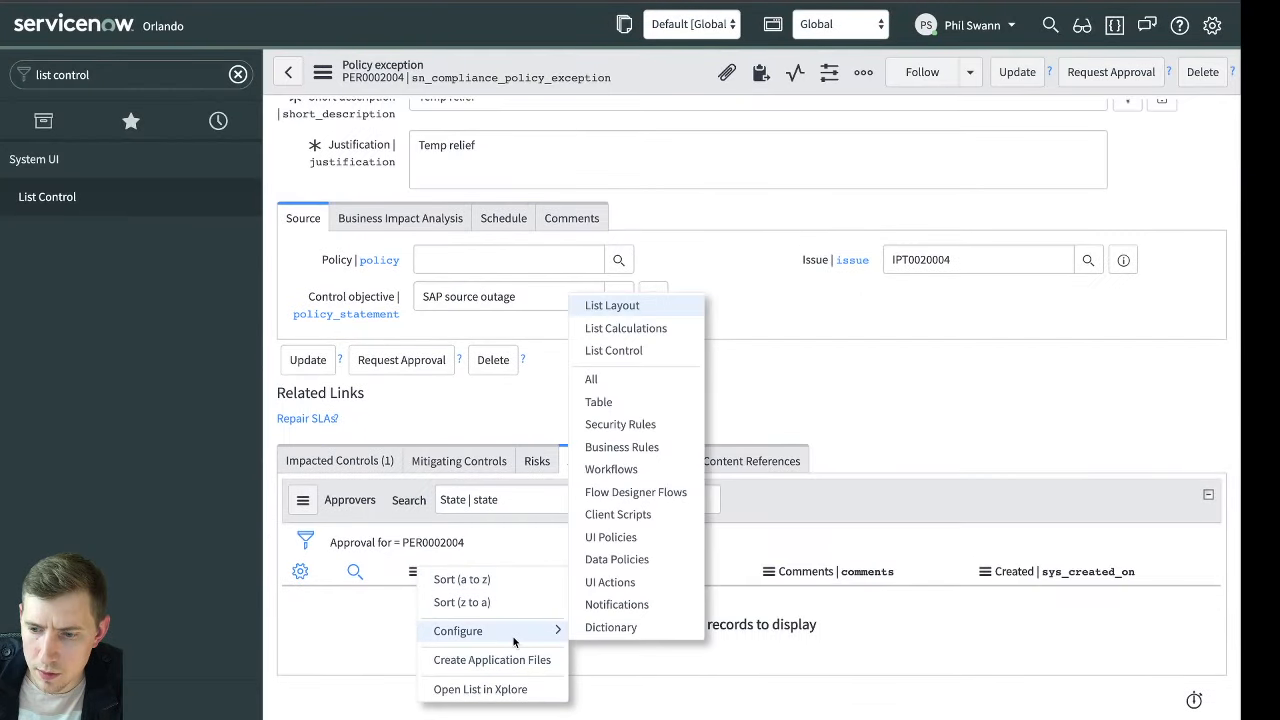
left_click(634, 352)
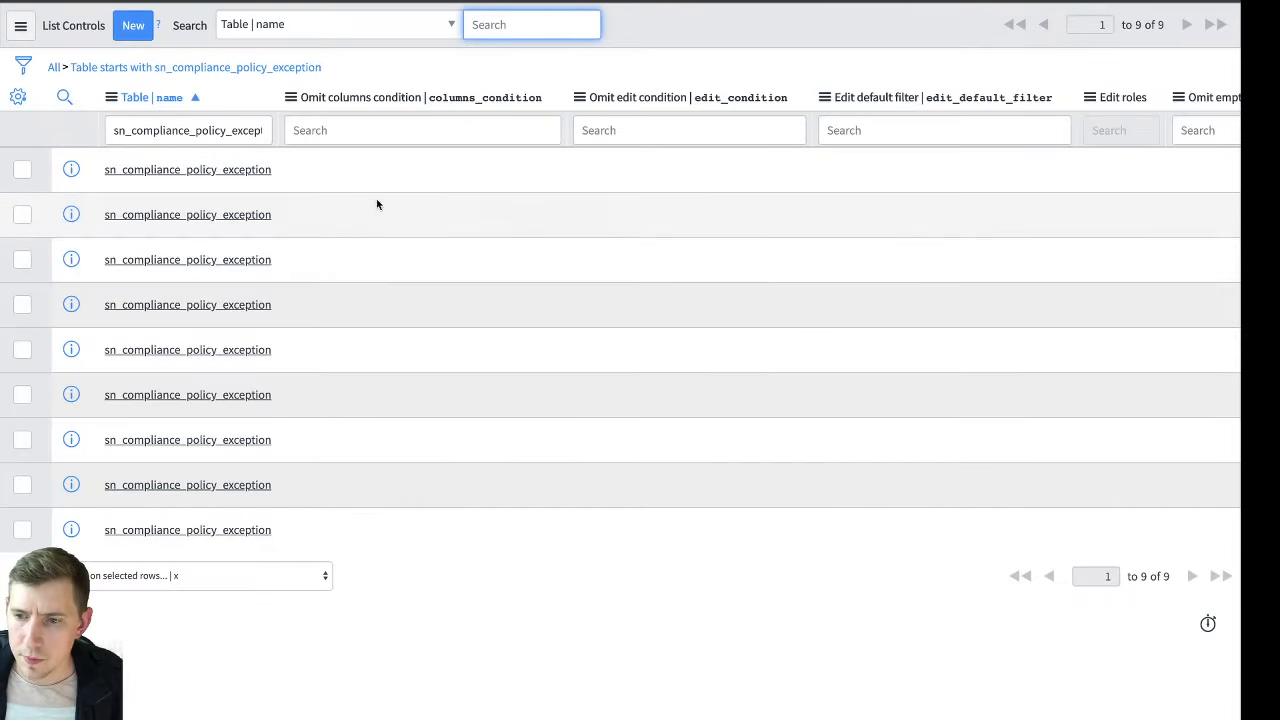
Add the Related list column to List Controls and move Application, Display name, Omit edit button and Related list directly after Table
left_click(18, 96)
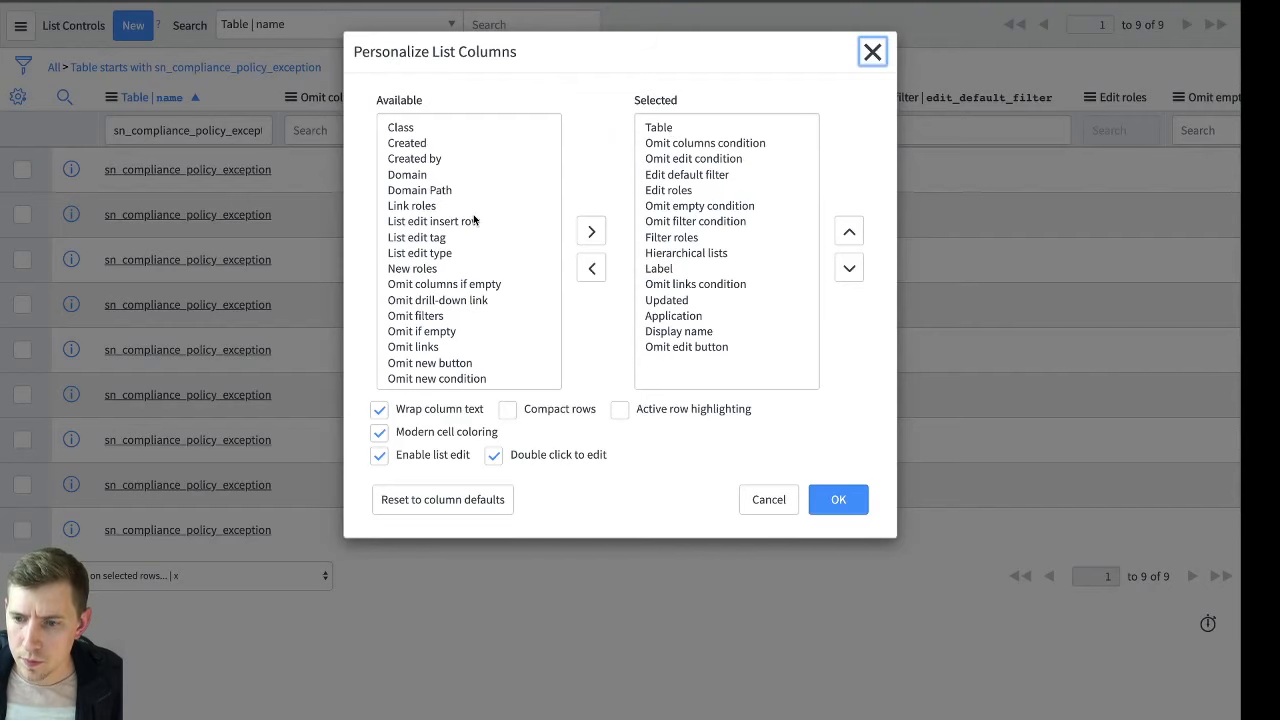
scroll(471, 214, "down", 5)
left_click(449, 266)
double_click(449, 266)
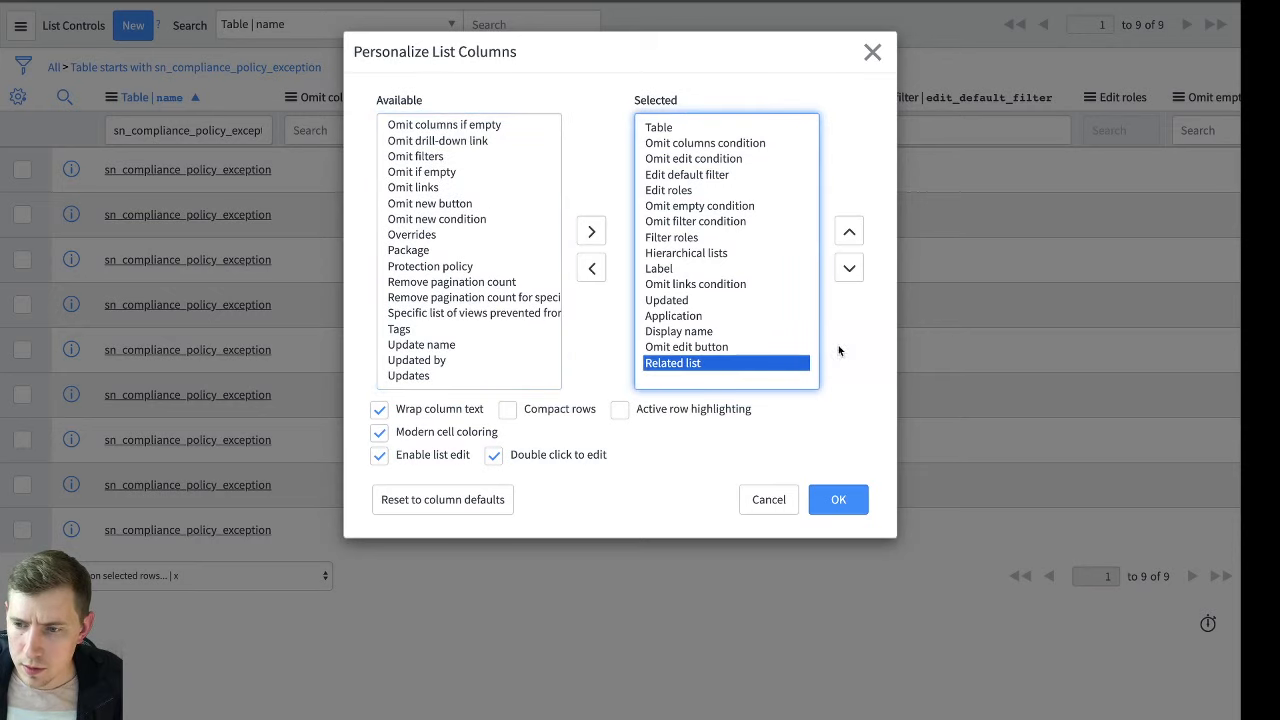
left_click(704, 316, "shift")
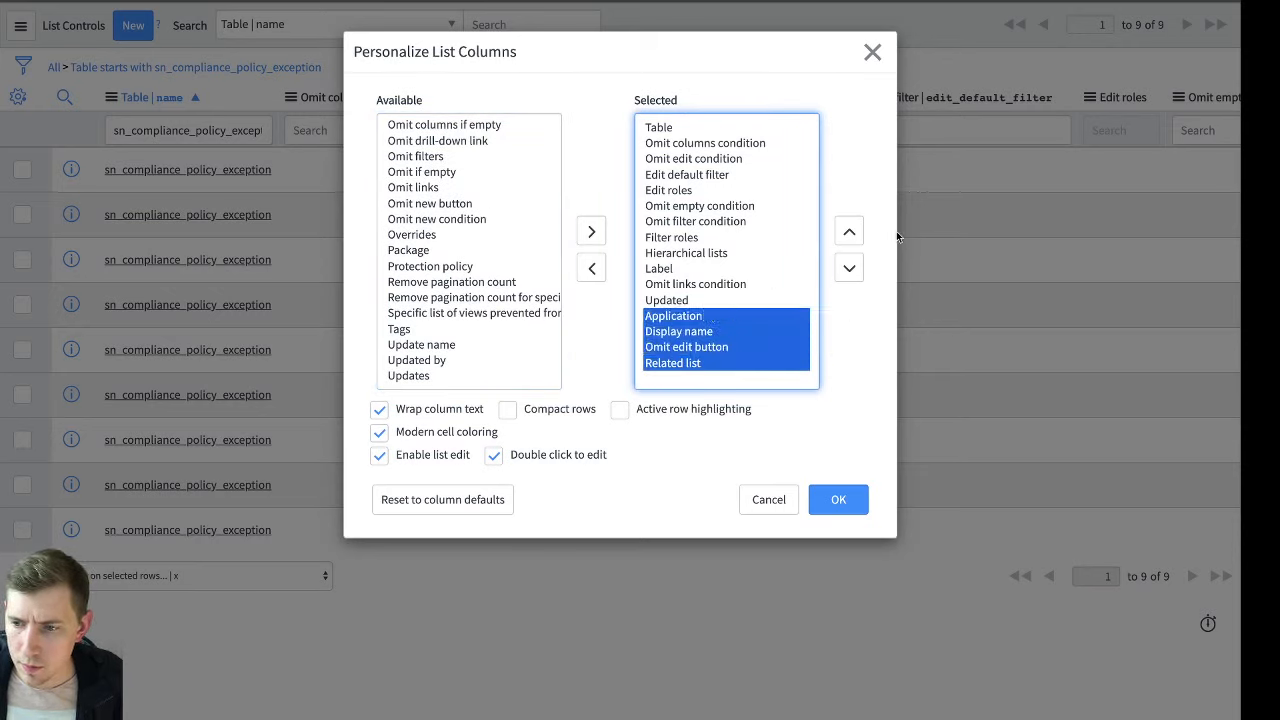
left_click(850, 236)
left_click(850, 236)
left_click(850, 236)
left_click(850, 236)
left_click(850, 237)
left_click(850, 237)
left_click(850, 237)
left_click(850, 236)
left_click(850, 236)
left_click(850, 236)
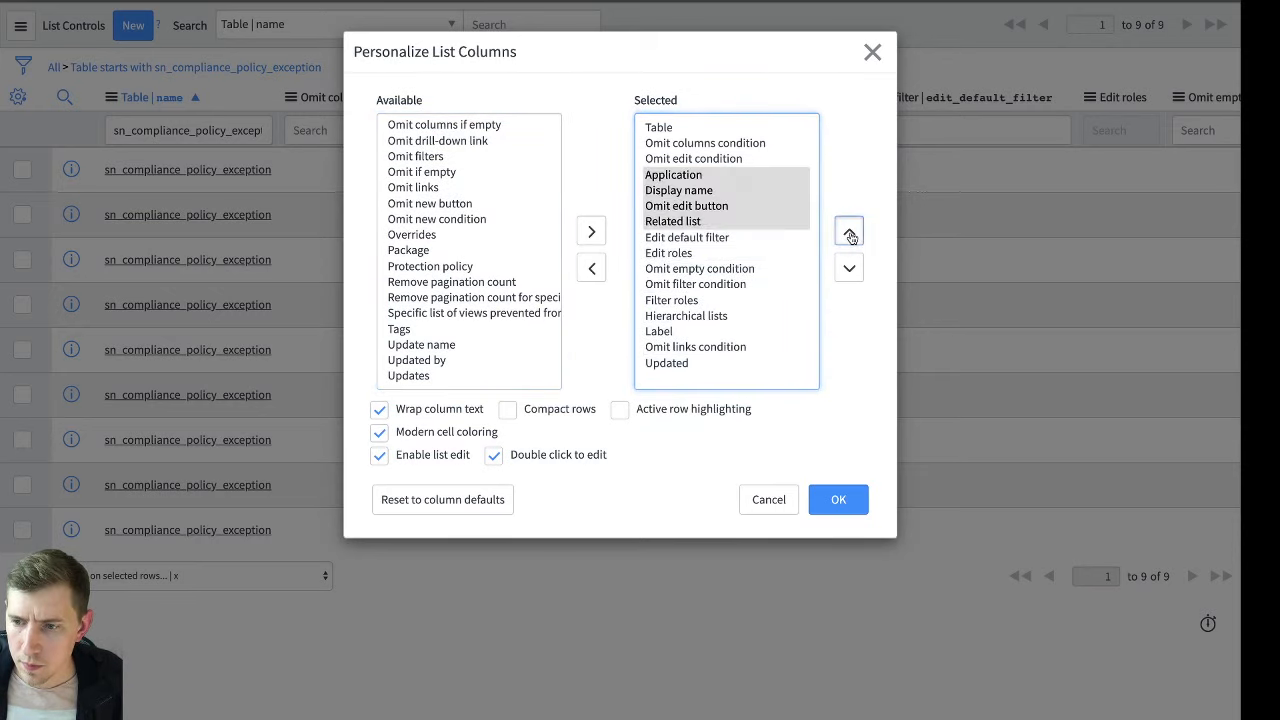
left_click(850, 236)
left_click(838, 499)
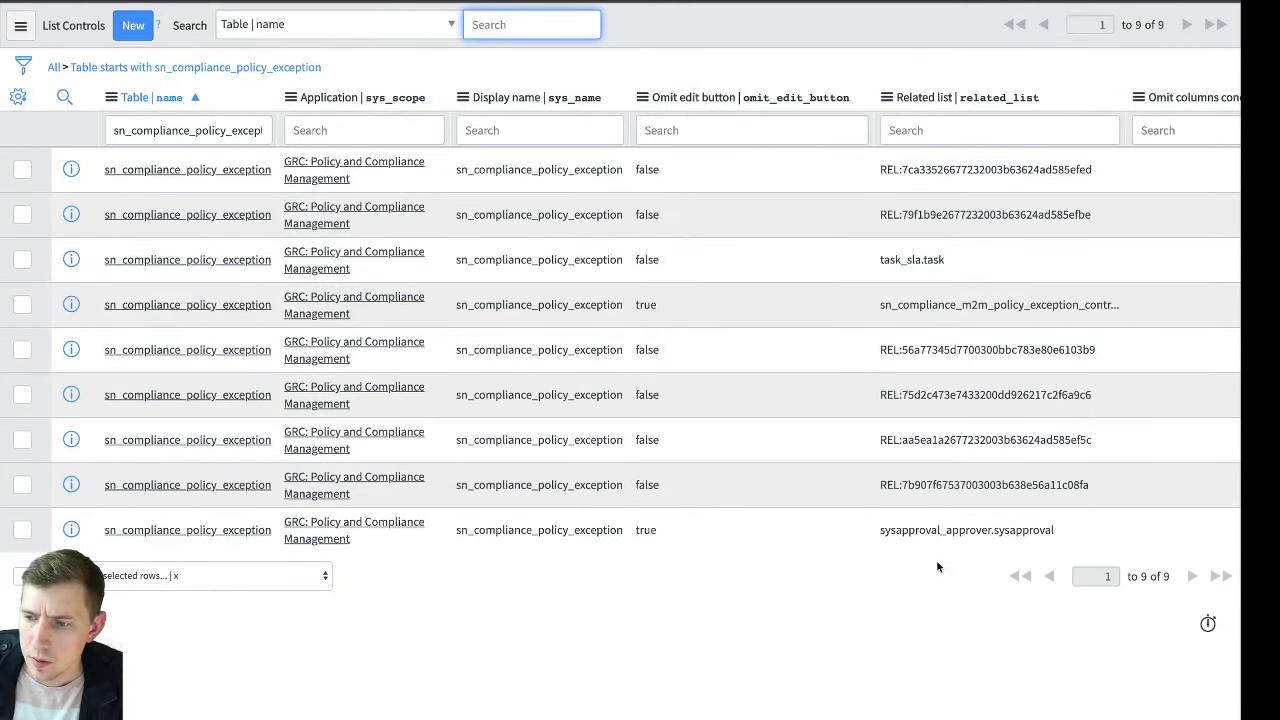
Try to edit the Omit edit button value of the sysapproval_approver.sysapproval list control inline, and cancel the edit
left_click(996, 536)
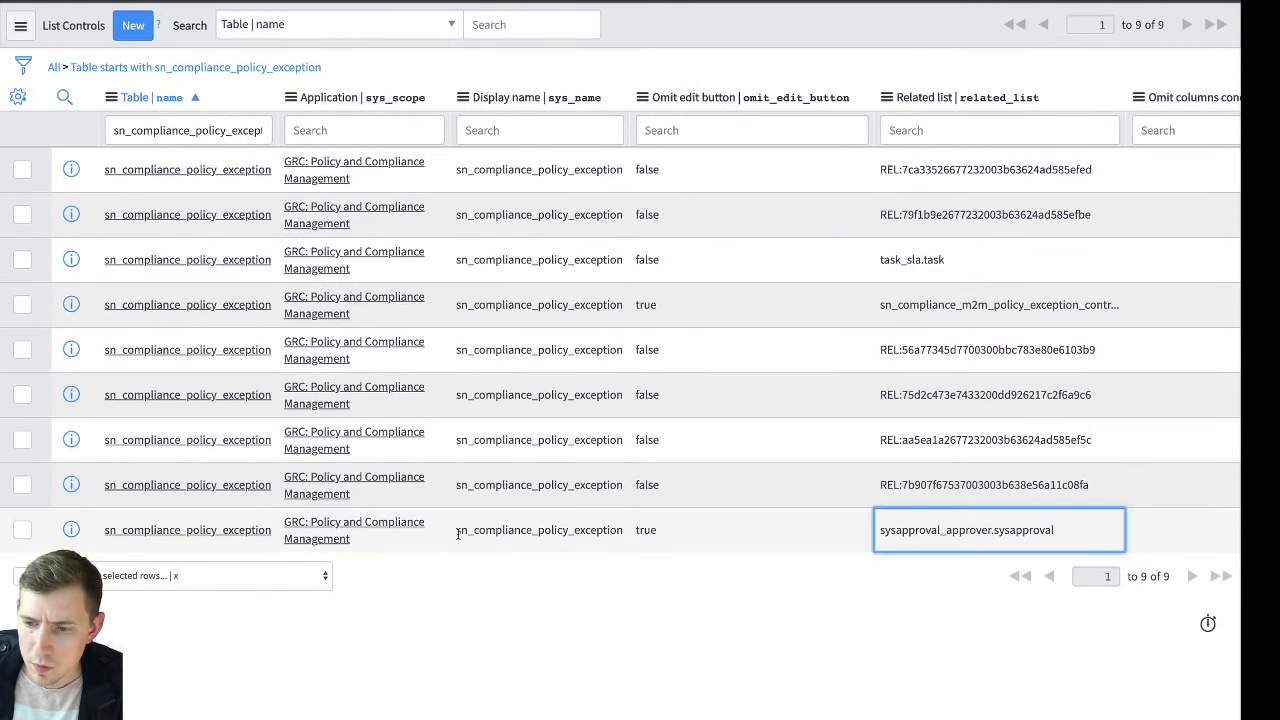
left_click(660, 537)
double_click(662, 537)
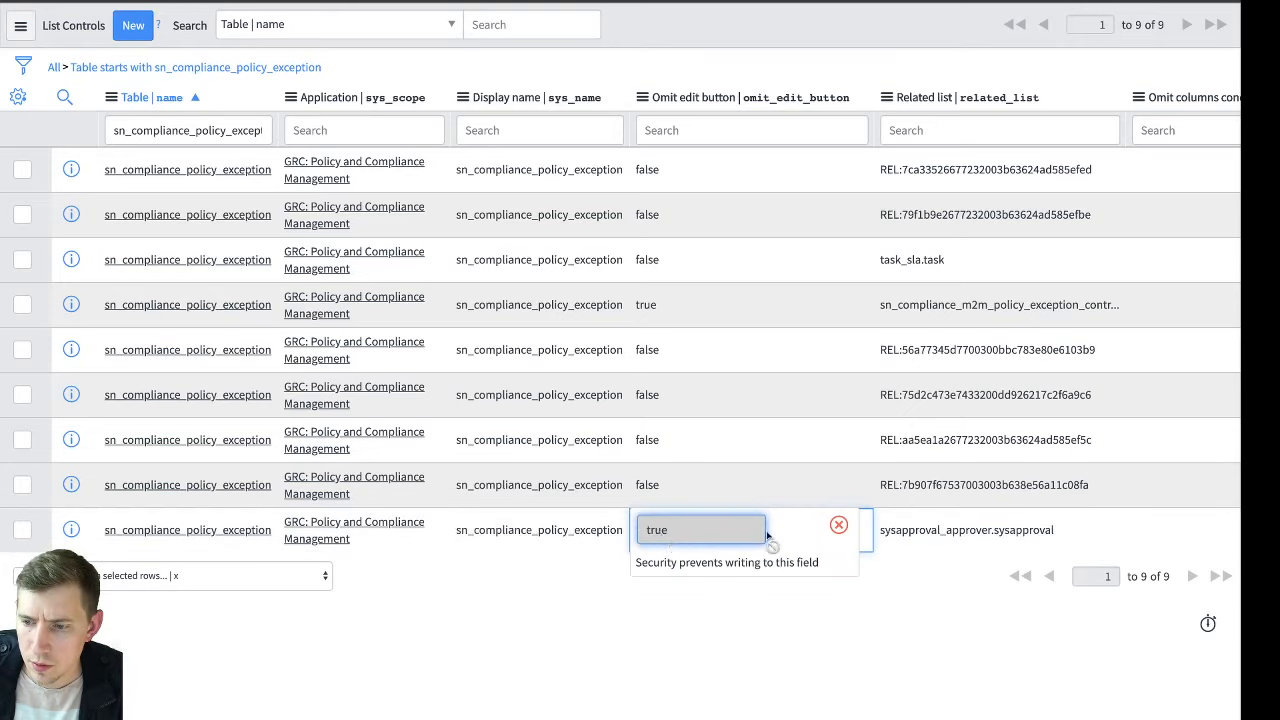
left_click(838, 525)
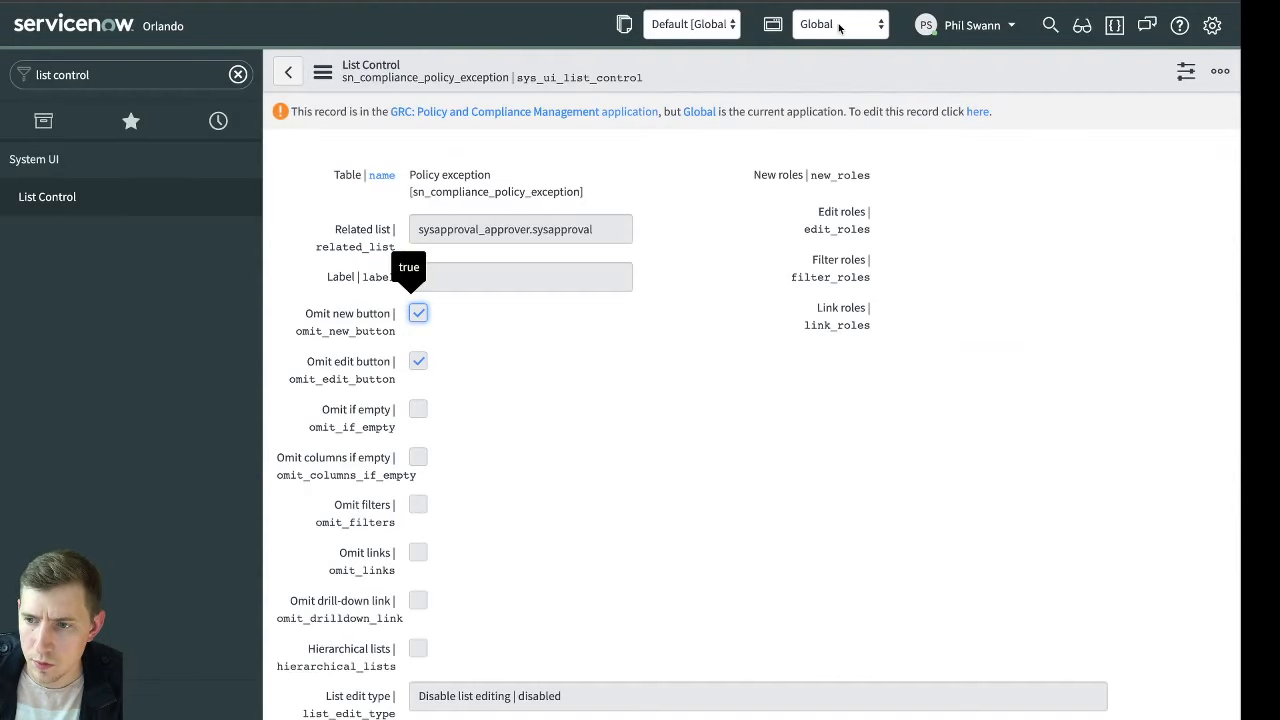
Switch the application scope to GRC: Policy and Compliance Management, and edit the sysapproval_approver.sysapproval list control's Omit edit button value inline
left_click(841, 27)
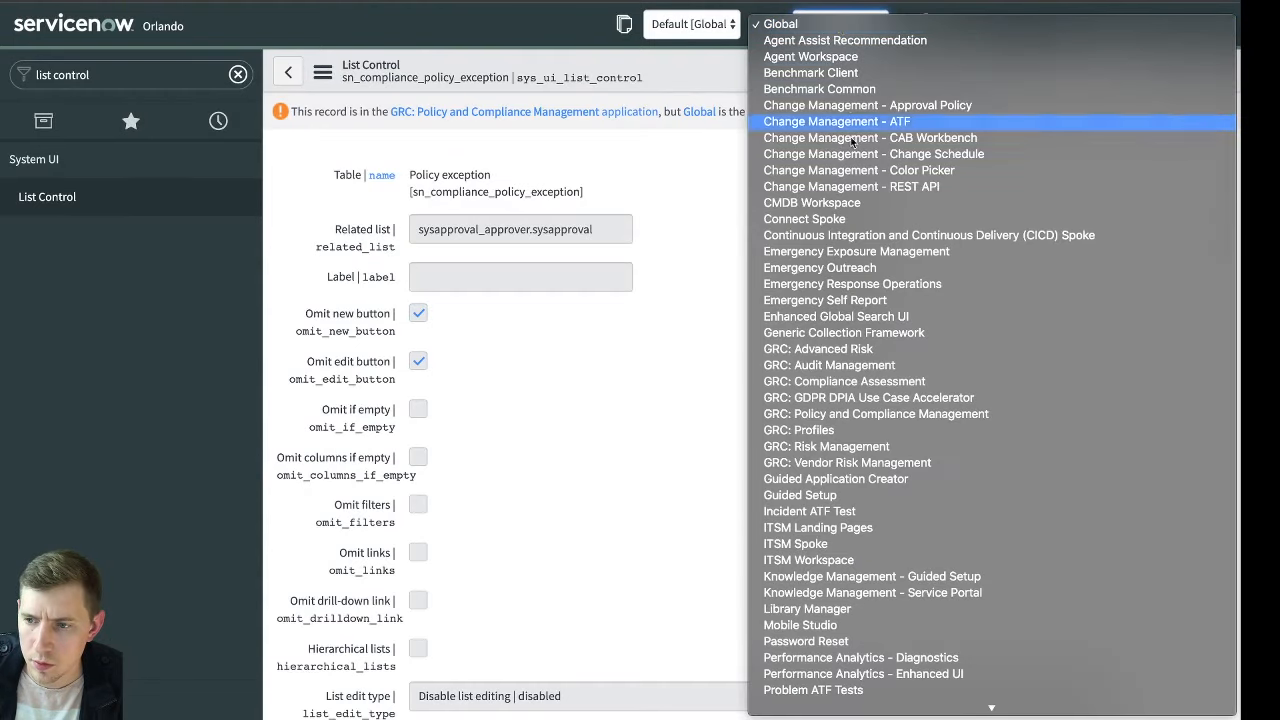
left_click(916, 413)
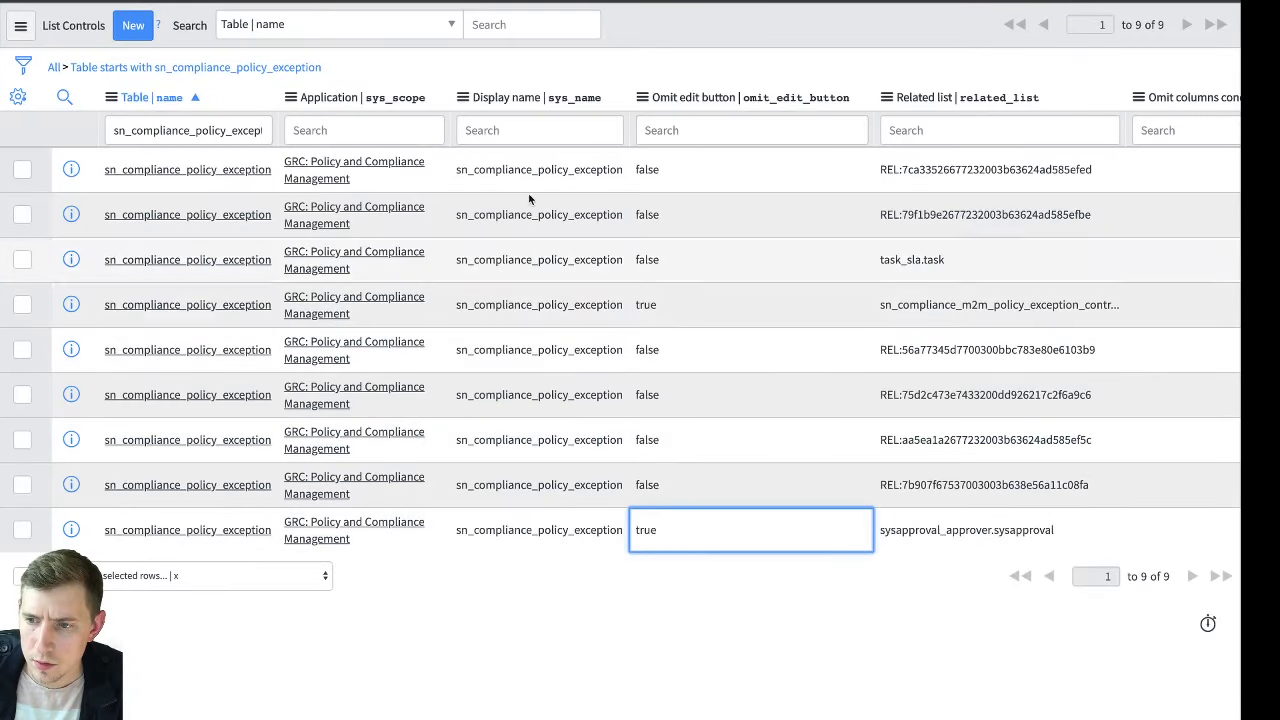
left_click(276, 68)
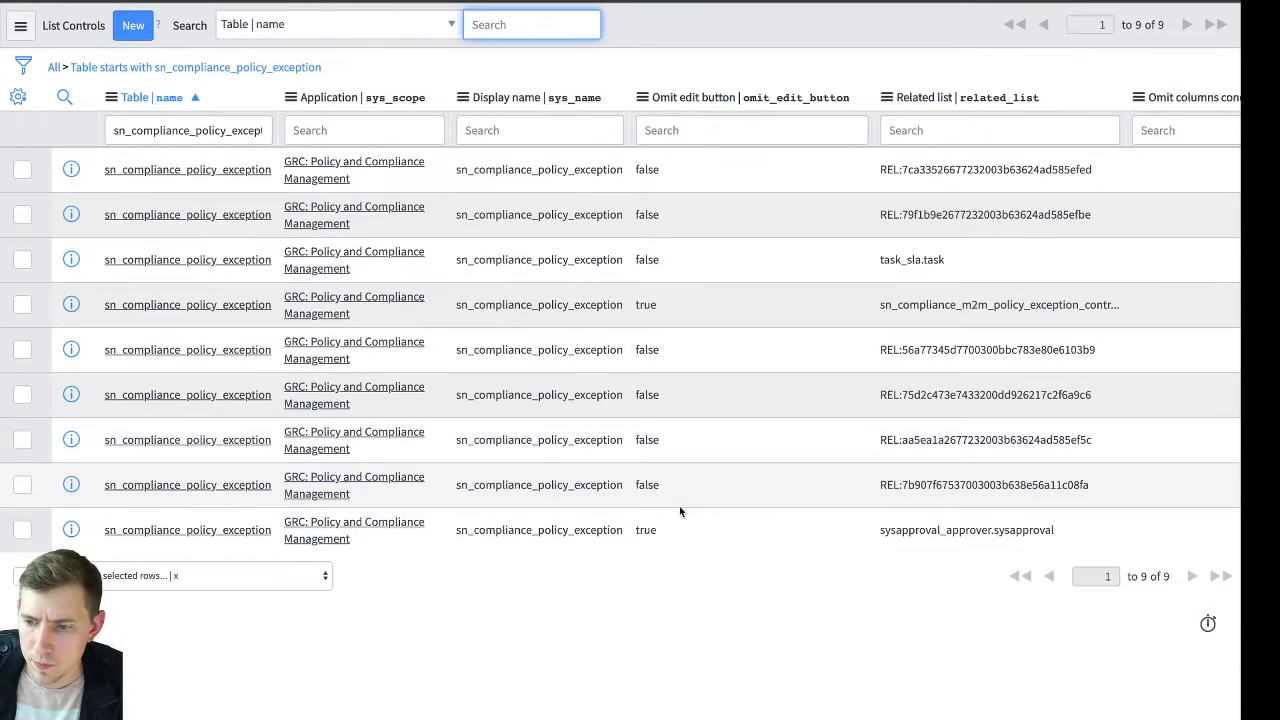
left_click(680, 514)
double_click(713, 536)
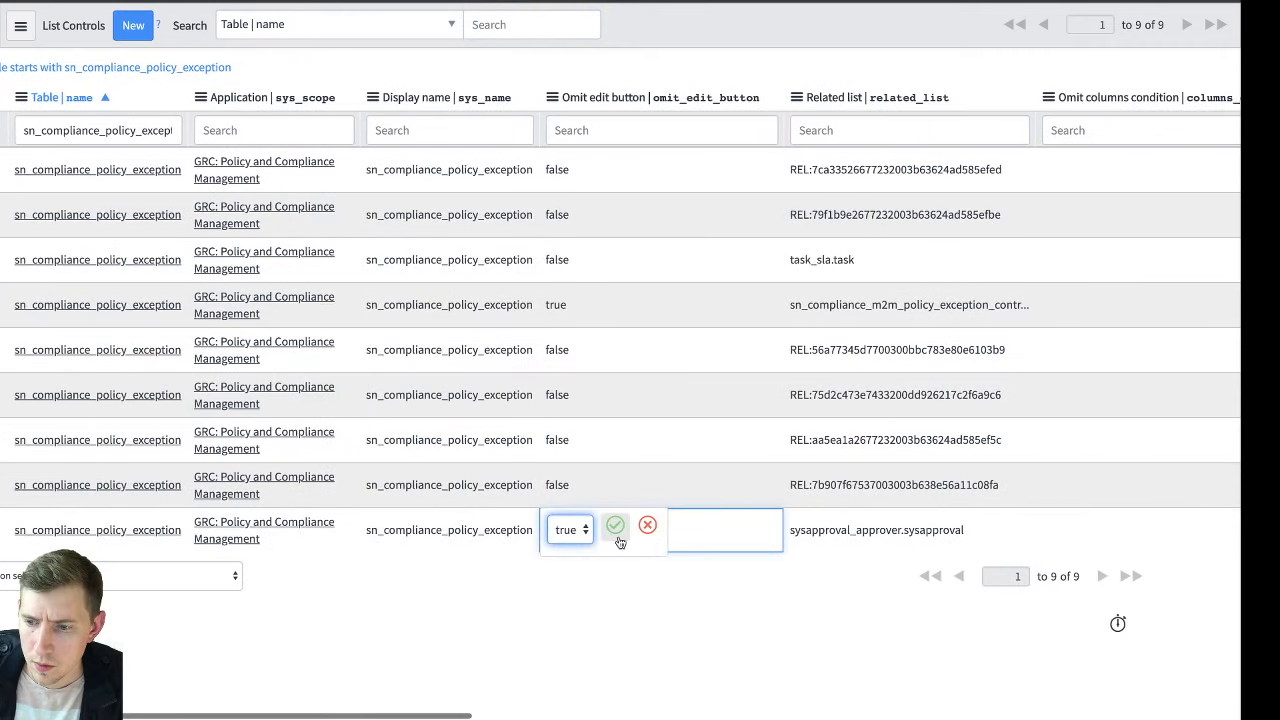
left_click(570, 530)
left_click(565, 523)
left_click(615, 525)
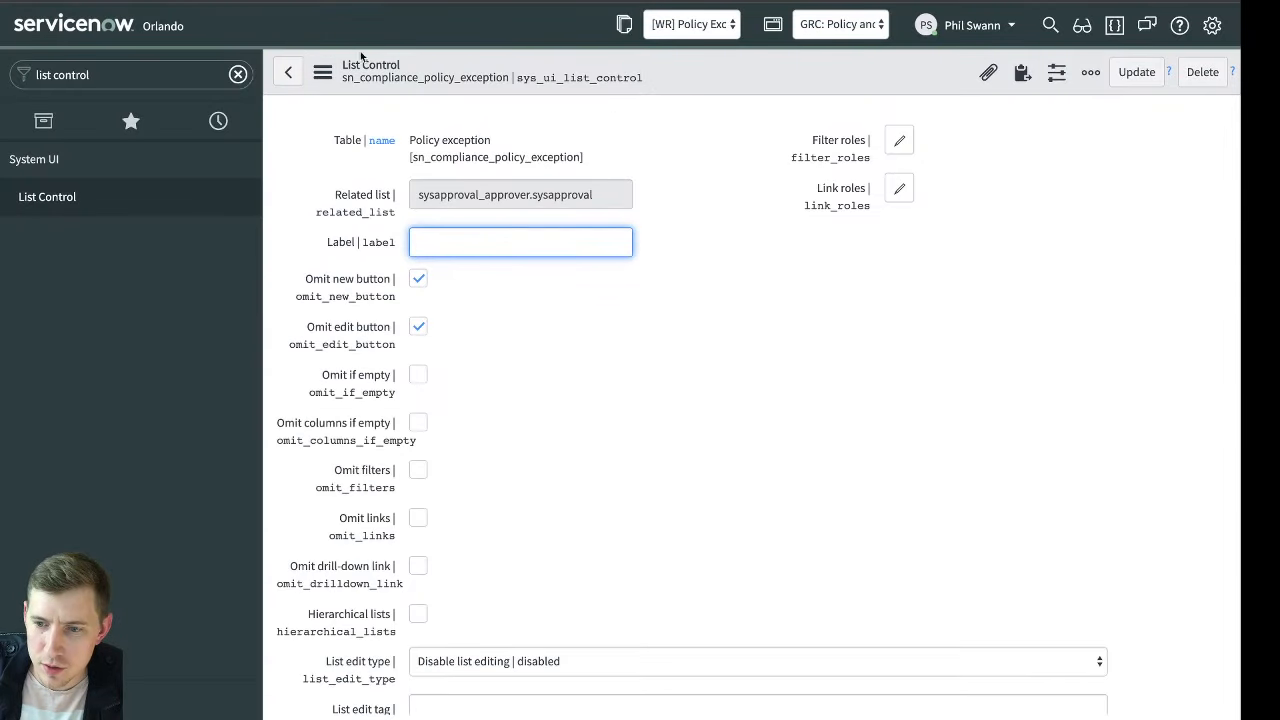
Reopen policy exception PER0002004 from the history and show the technical field names at its Approvers related list
left_click(218, 120)
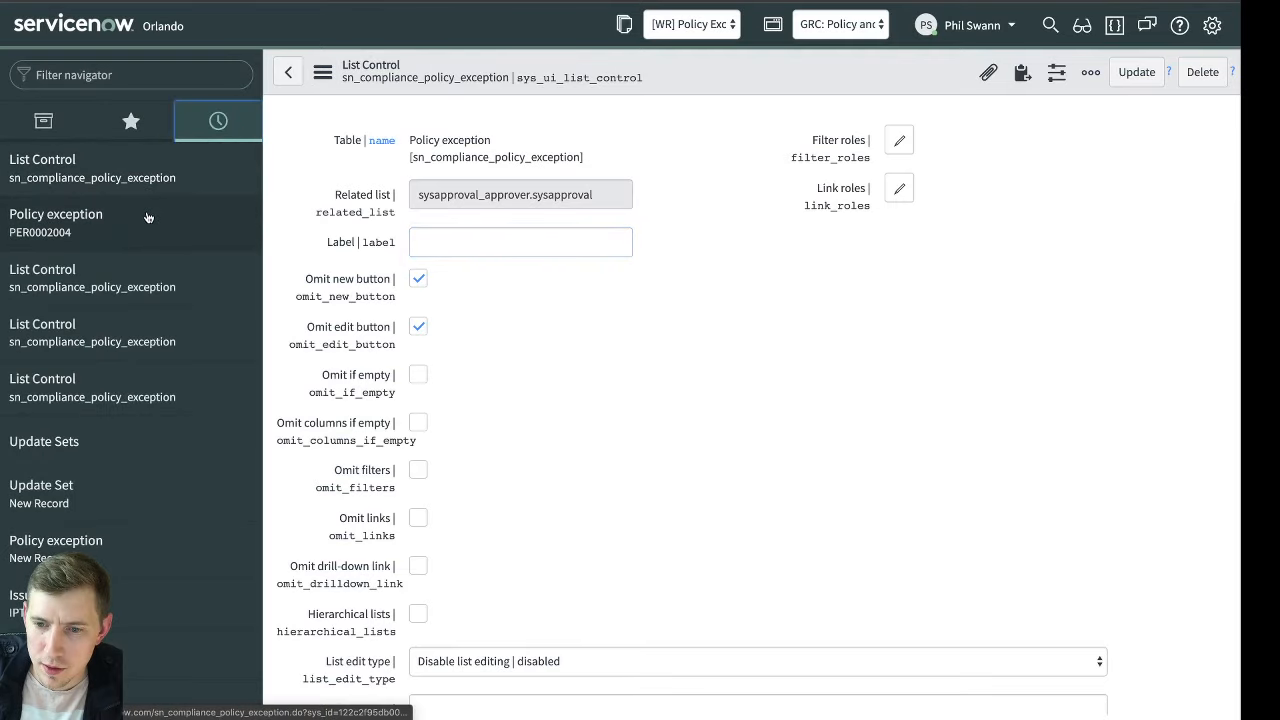
left_click(147, 217)
scroll(850, 366, "down", 3)
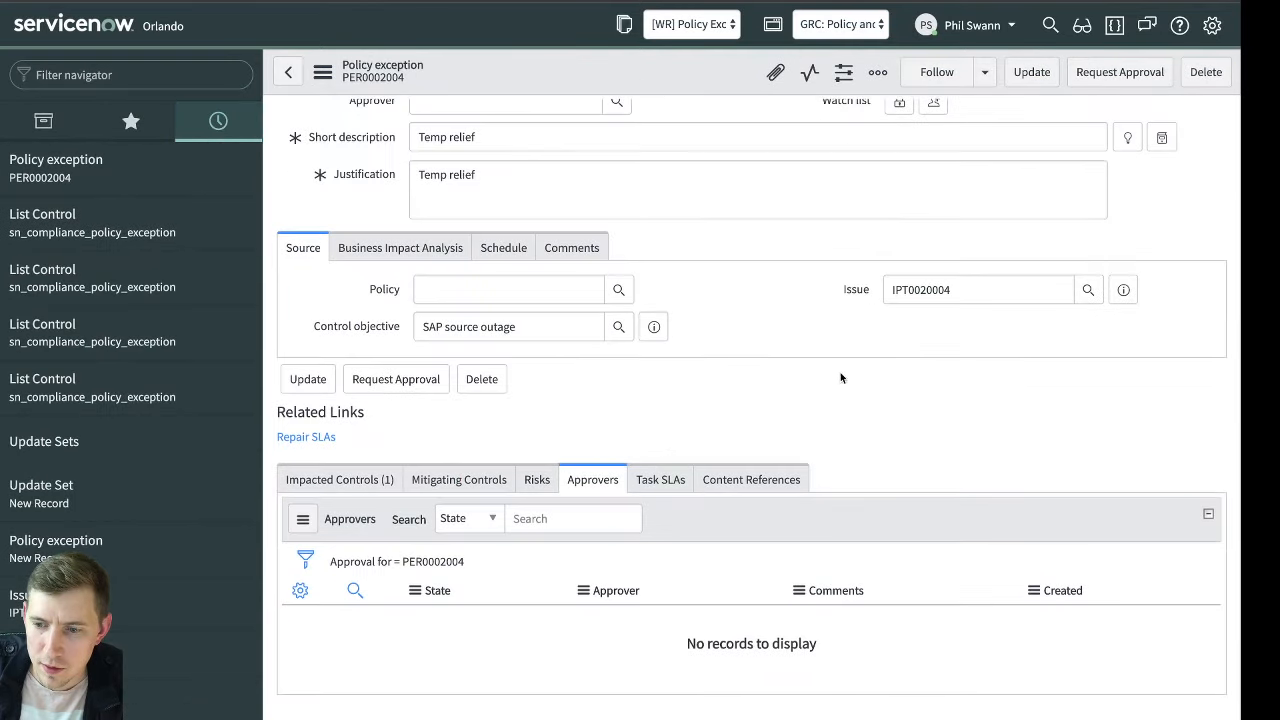
double_click(840, 378)
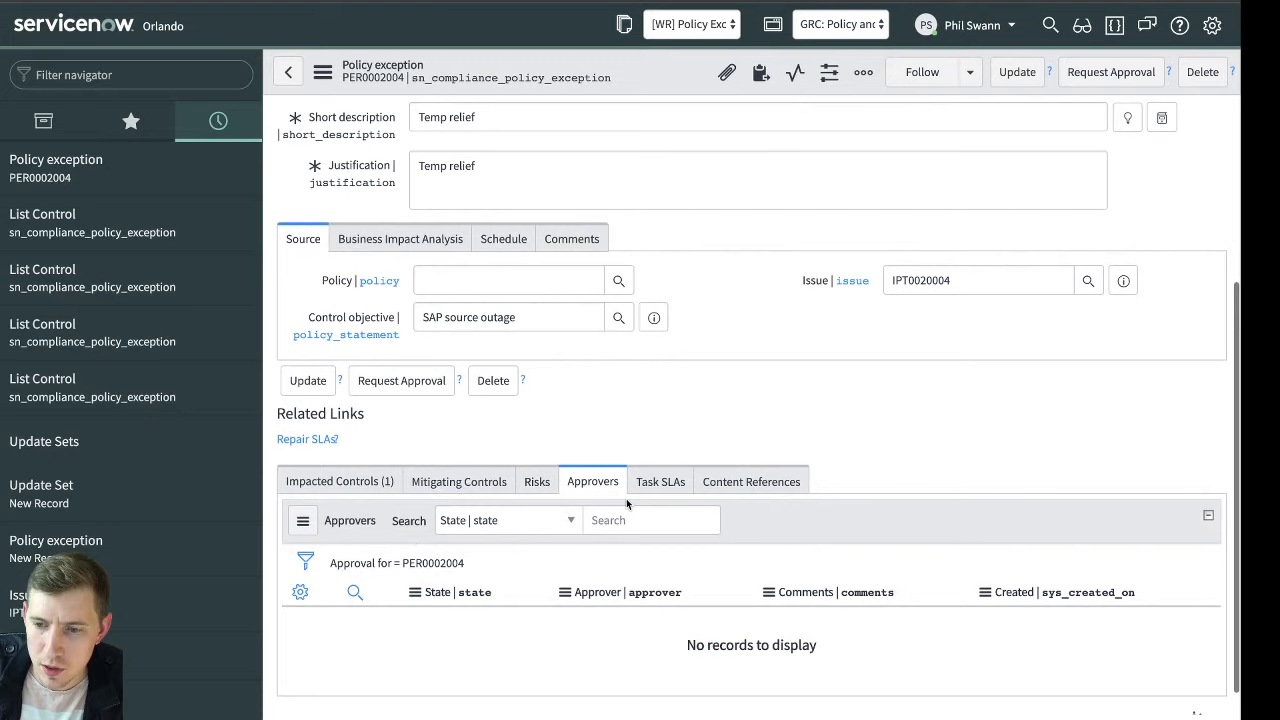
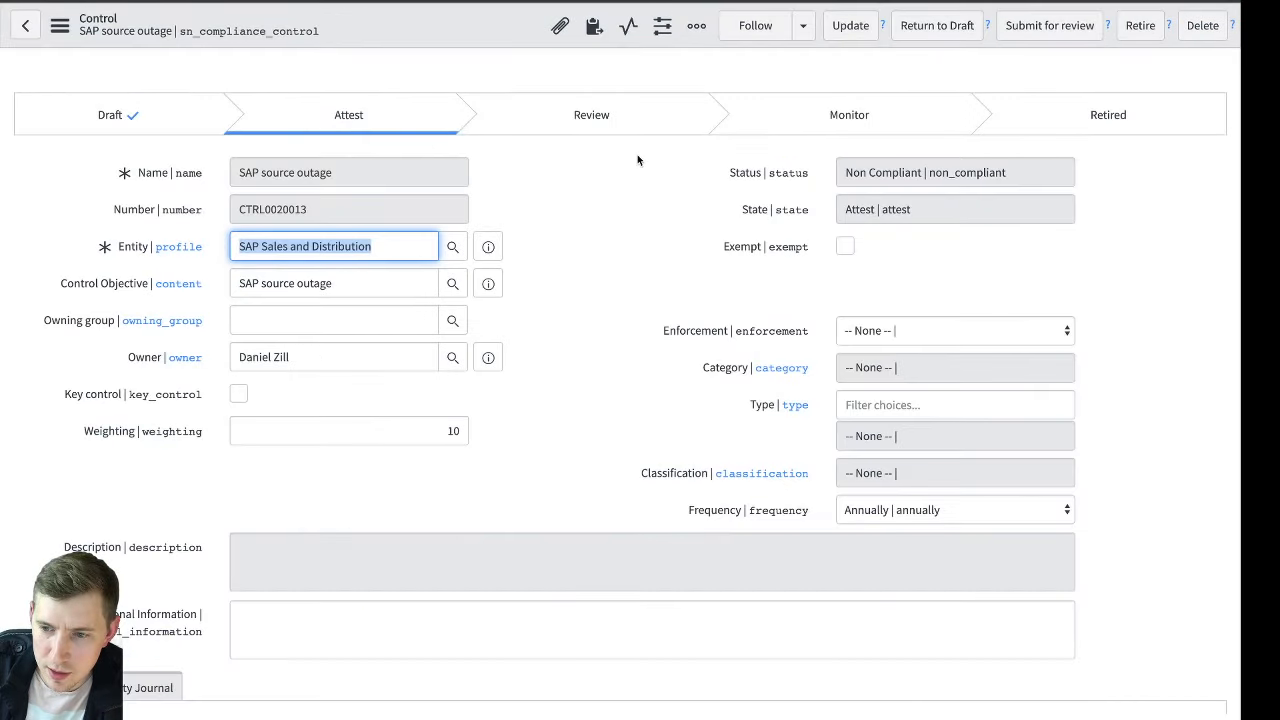
Switch to the community post about the rejected policy exception and review the question's re-request approval scenario and the existing reply
left_click(623, 221)
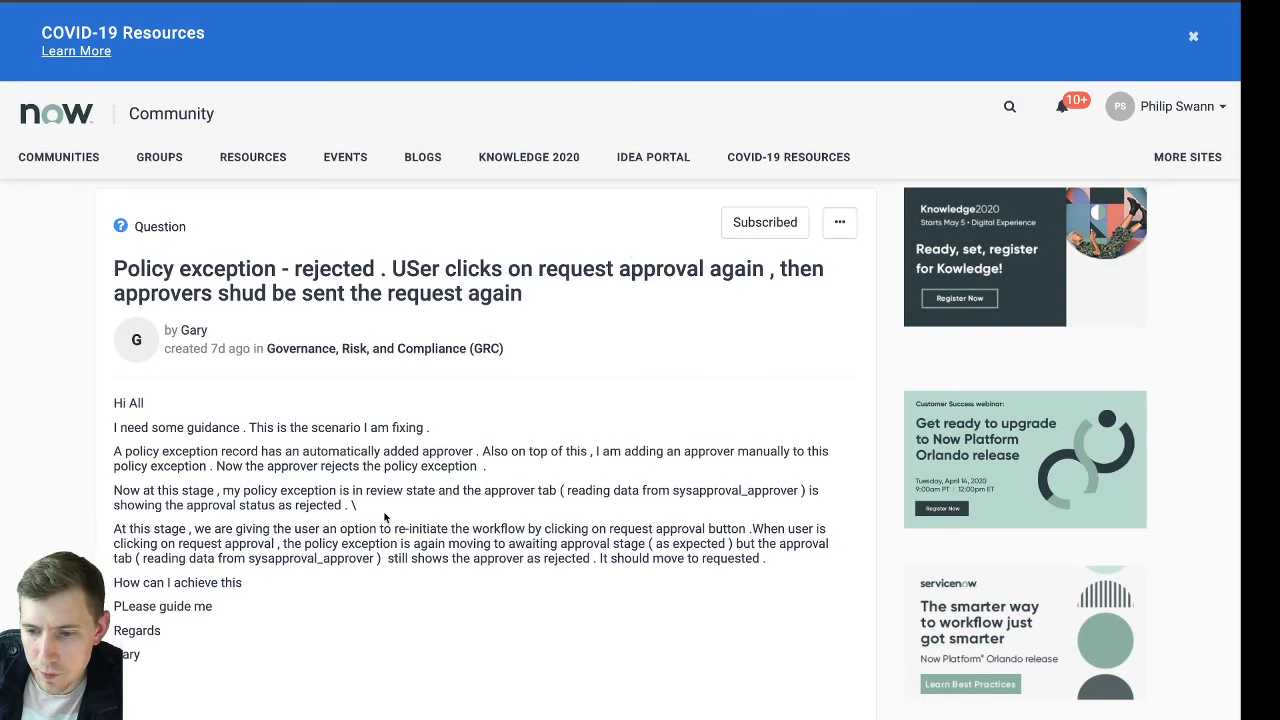
scroll(384, 517, "down", 4)
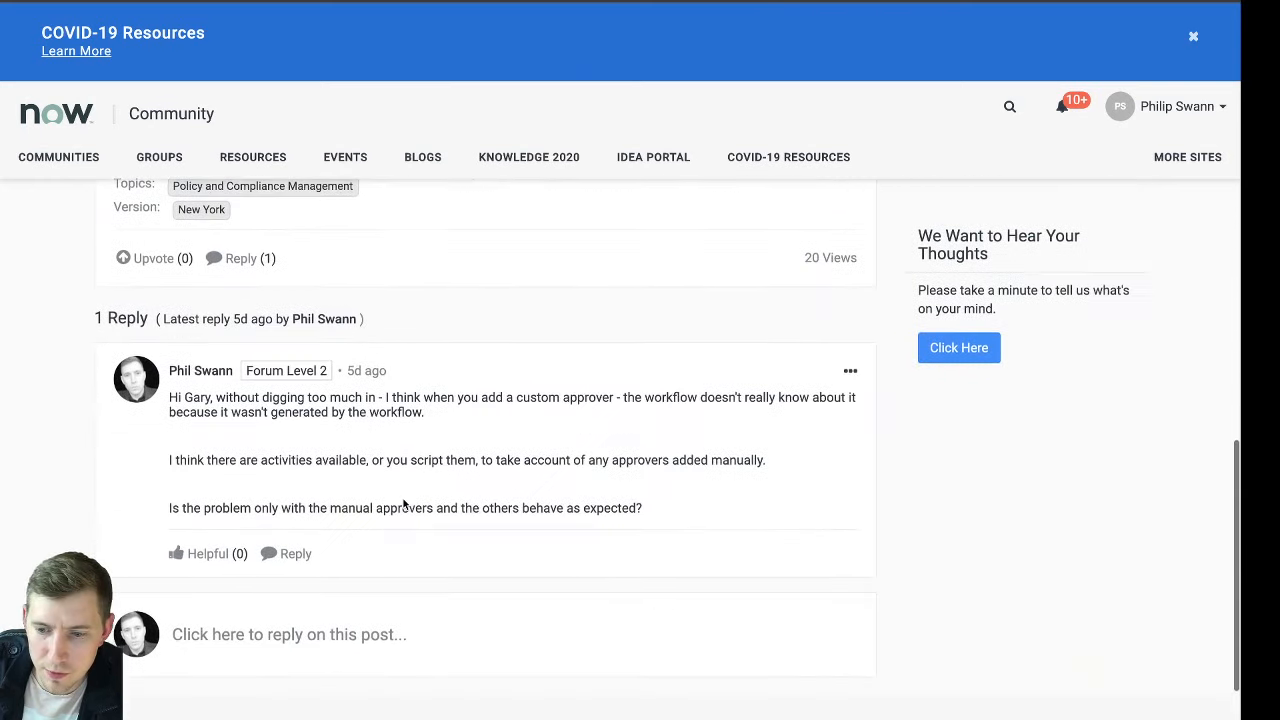
scroll(404, 503, "down", 1)
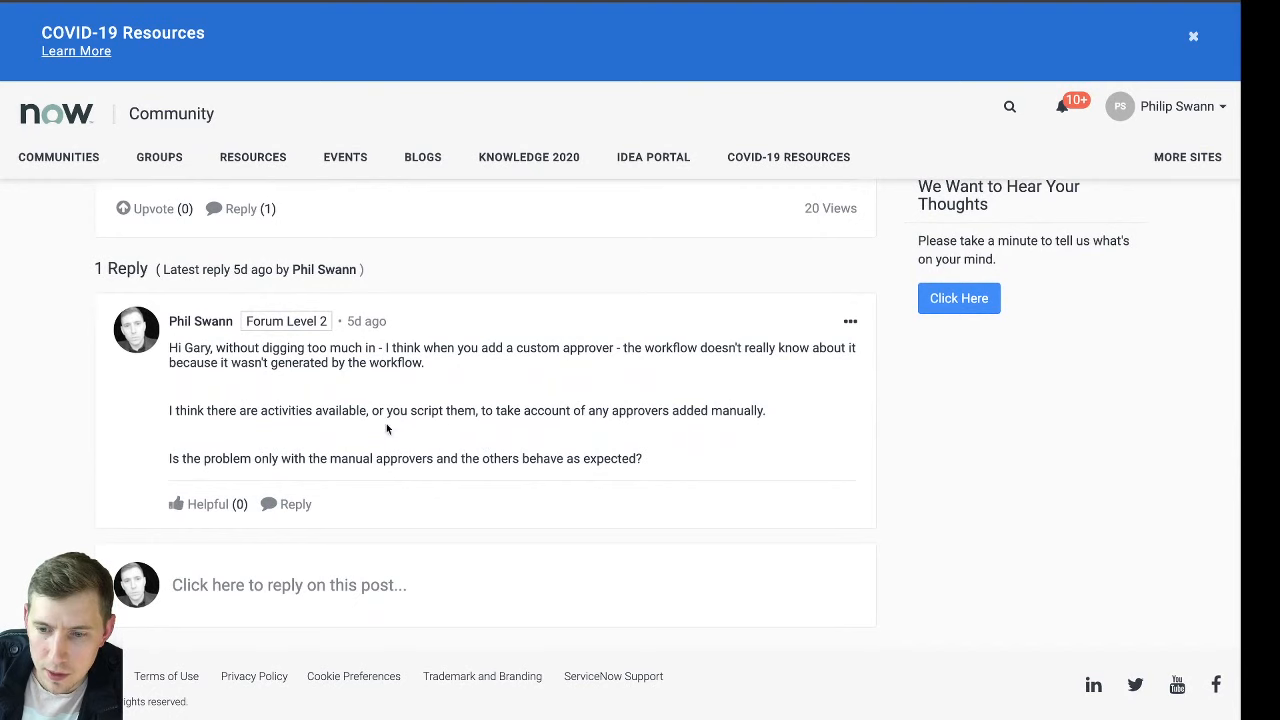
scroll(374, 416, "up", 1)
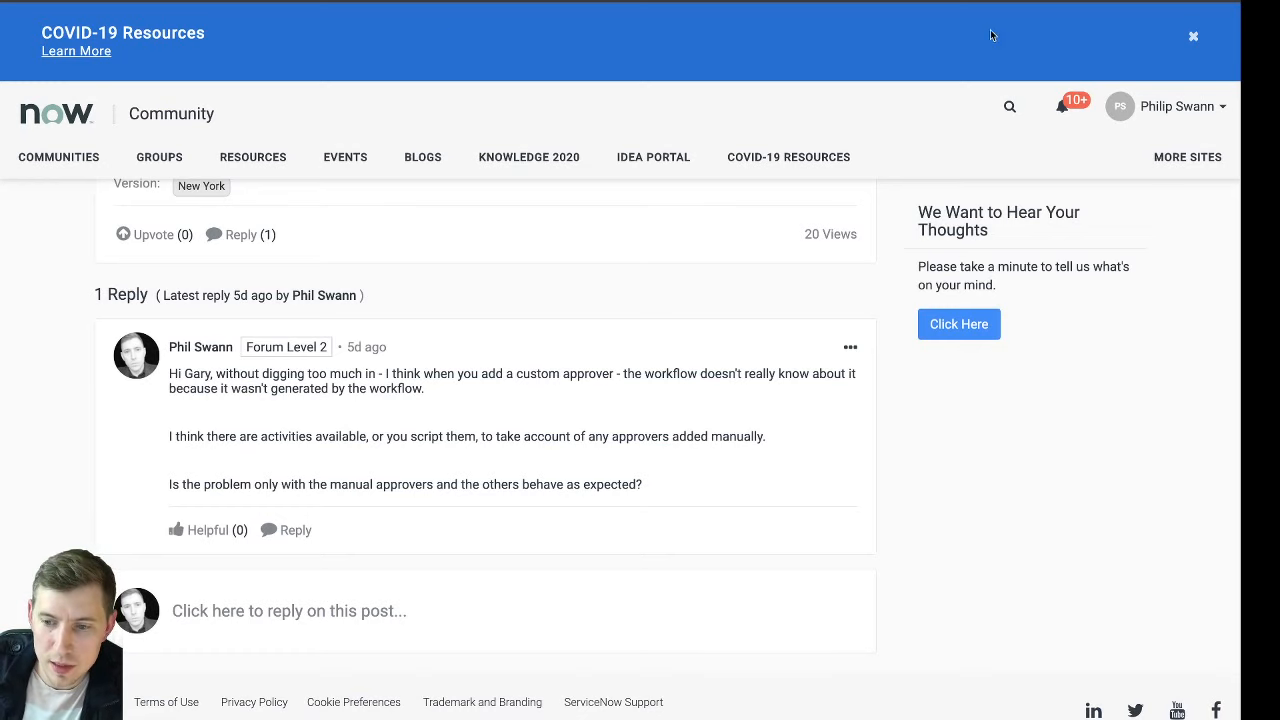
scroll(677, 249, "up", 3)
scroll(517, 307, "up", 3)
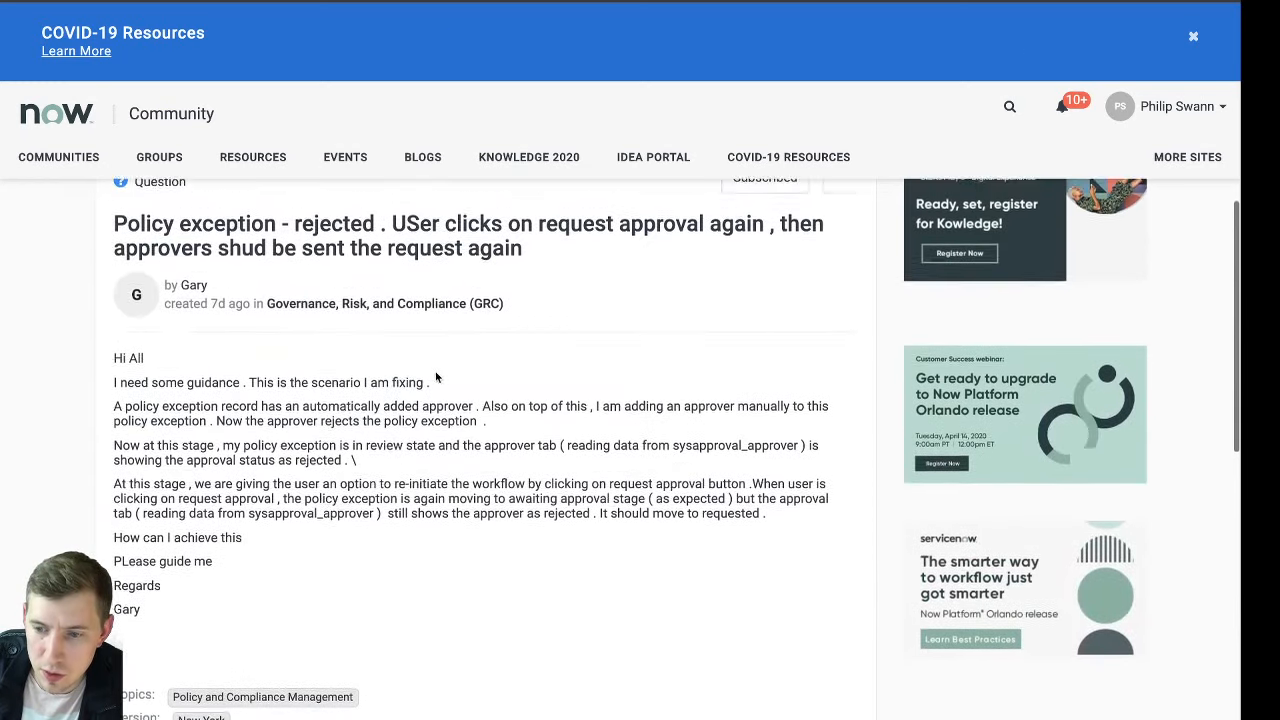
left_click_drag(381, 508, 634, 510)
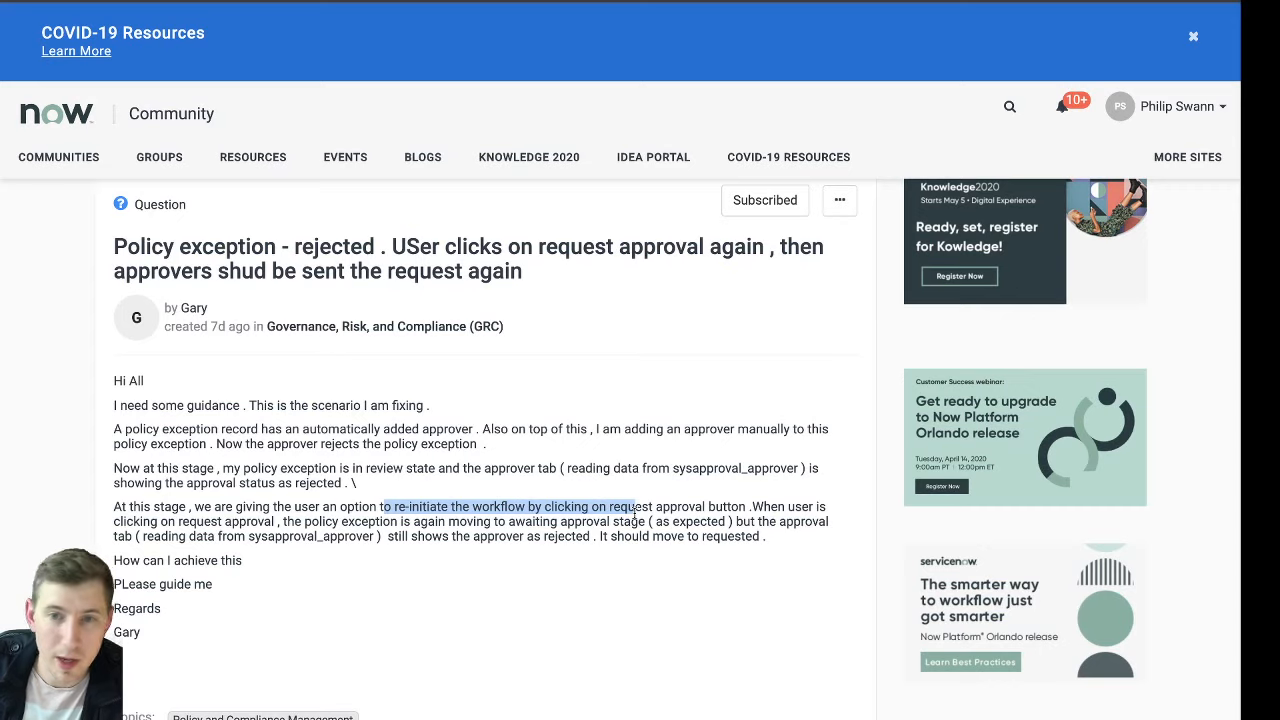
left_click(706, 497)
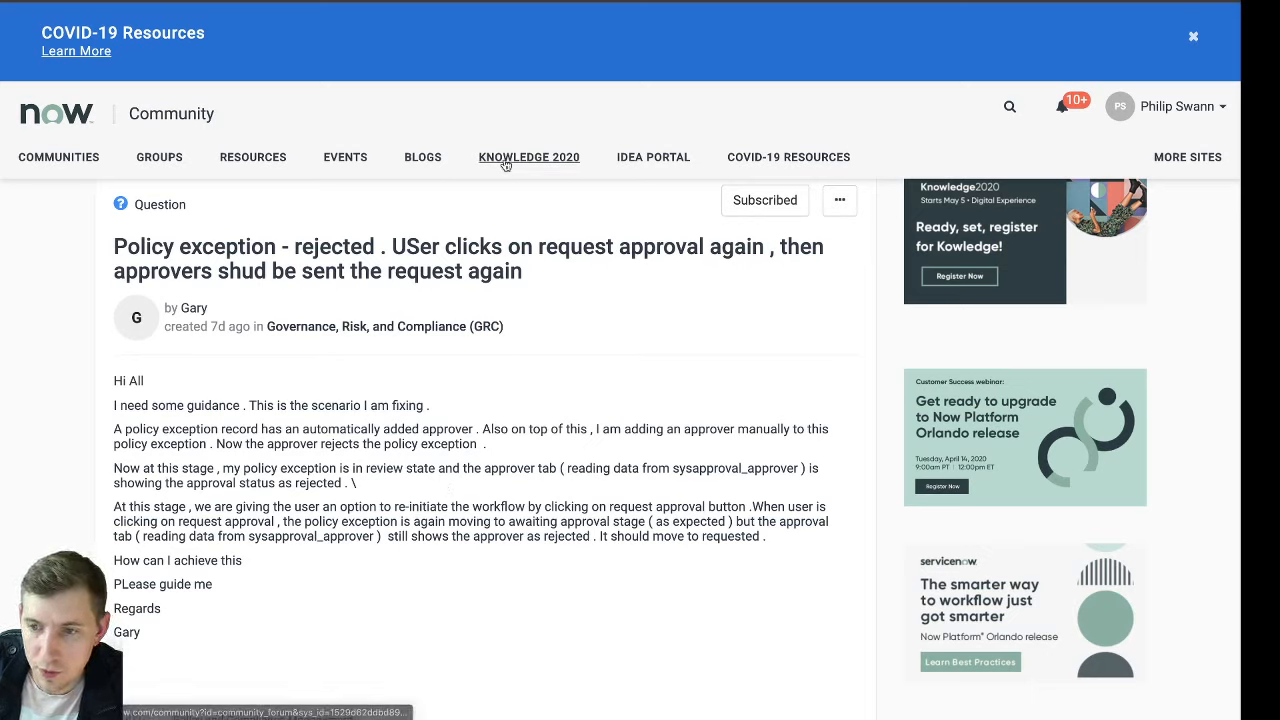
scroll(645, 310, "down", 1)
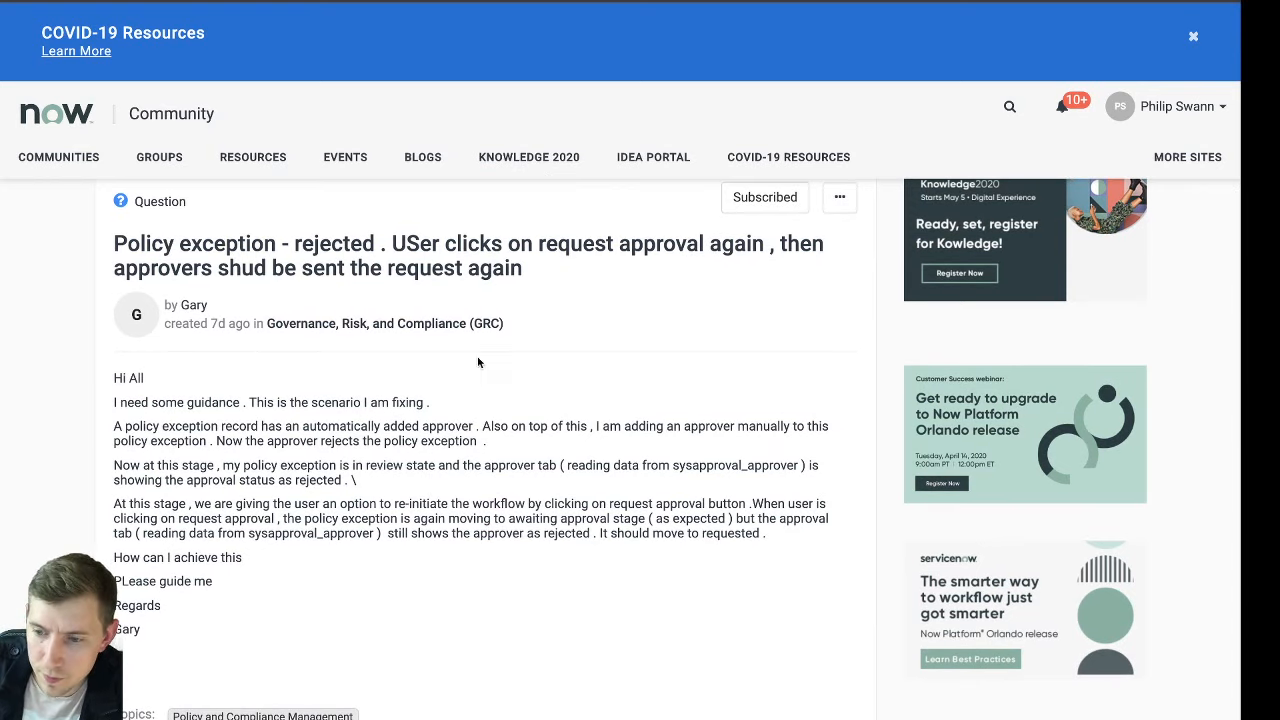
scroll(570, 415, "down", 6)
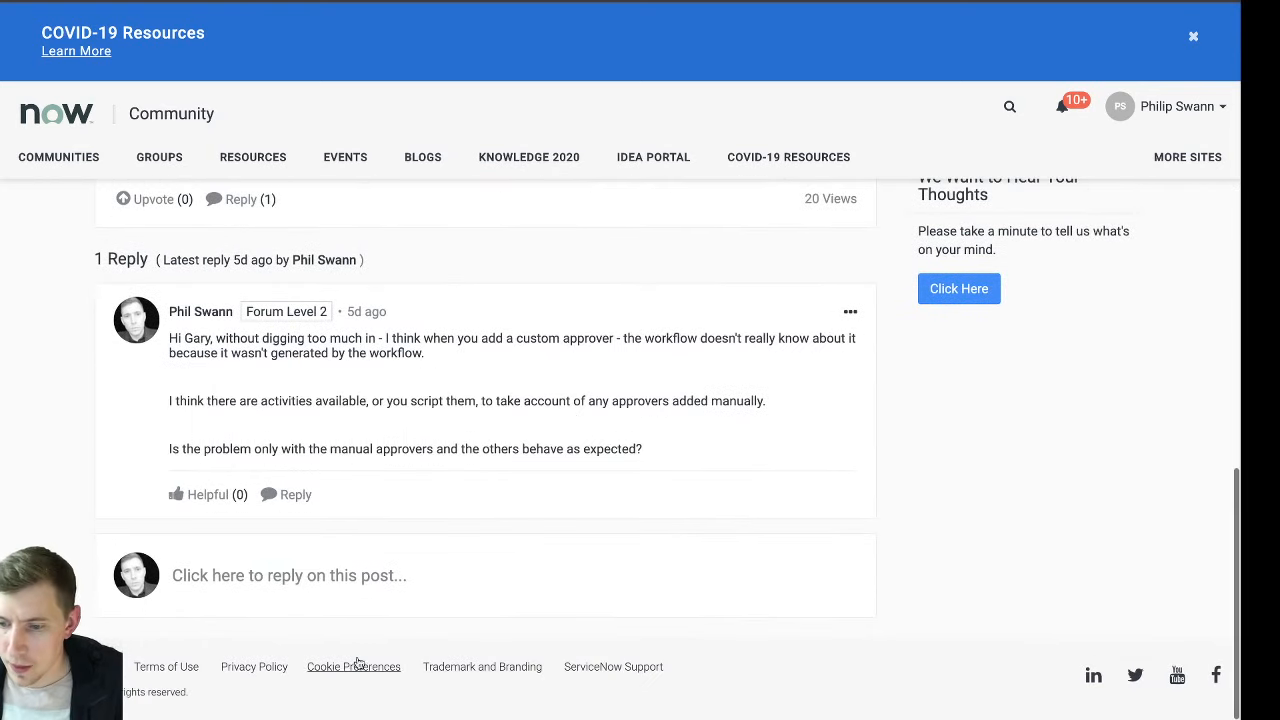
Draft a reply, greeting the author: "I did try and look into this for you - but I got a bit stuck on the List Control for Policy Exception."
left_click(258, 580)
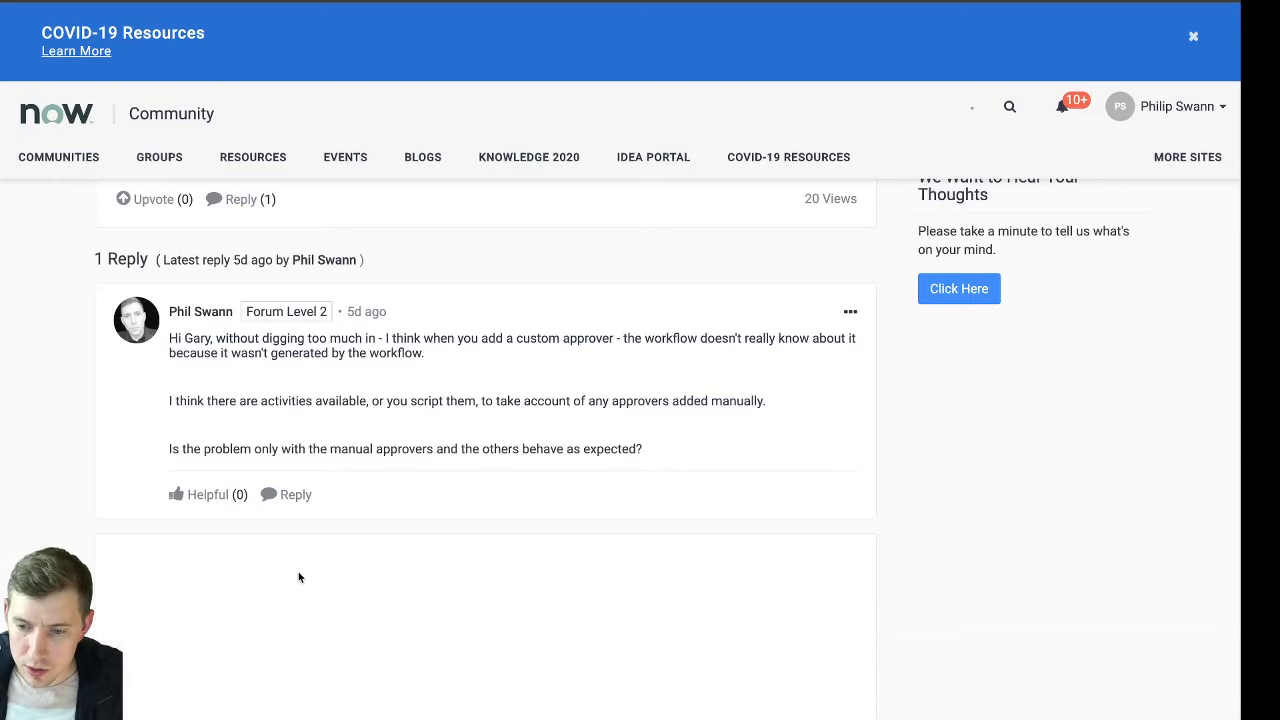
scroll(430, 590, "down", 3)
type("Hi Gary, ")
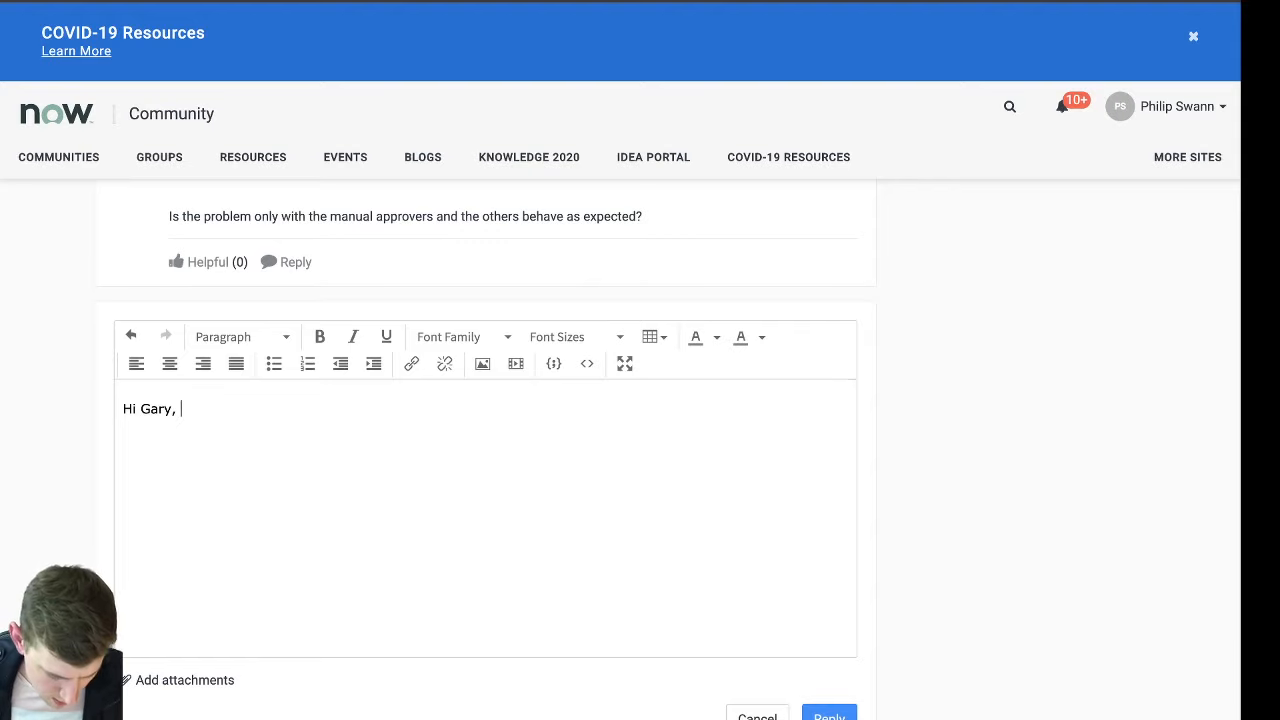
type("I did try and ")
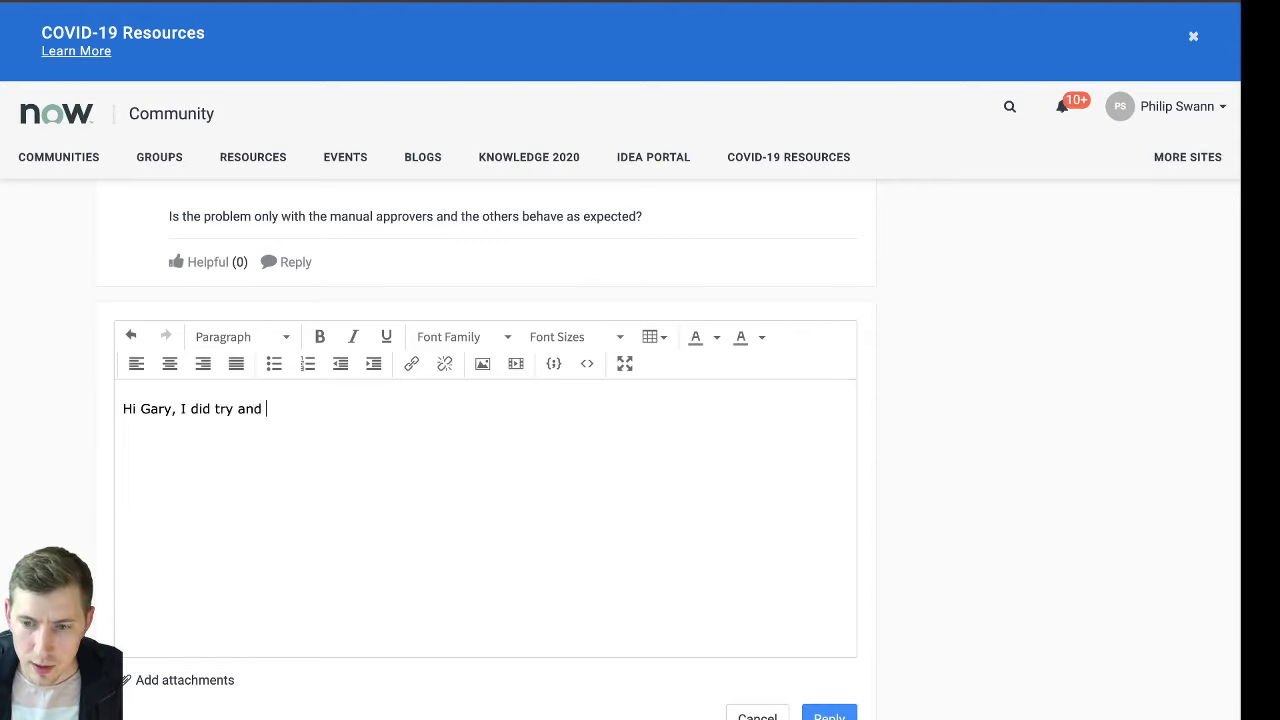
type("look into this for")
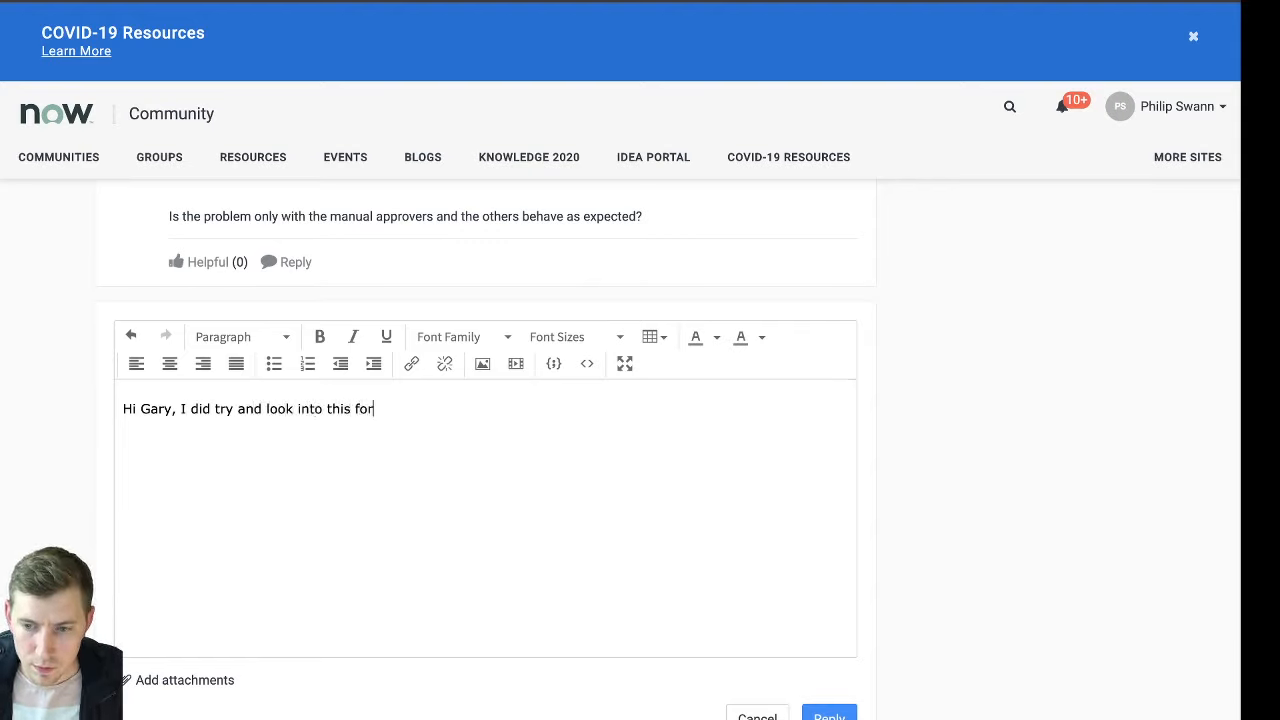
type(" you - but I go")
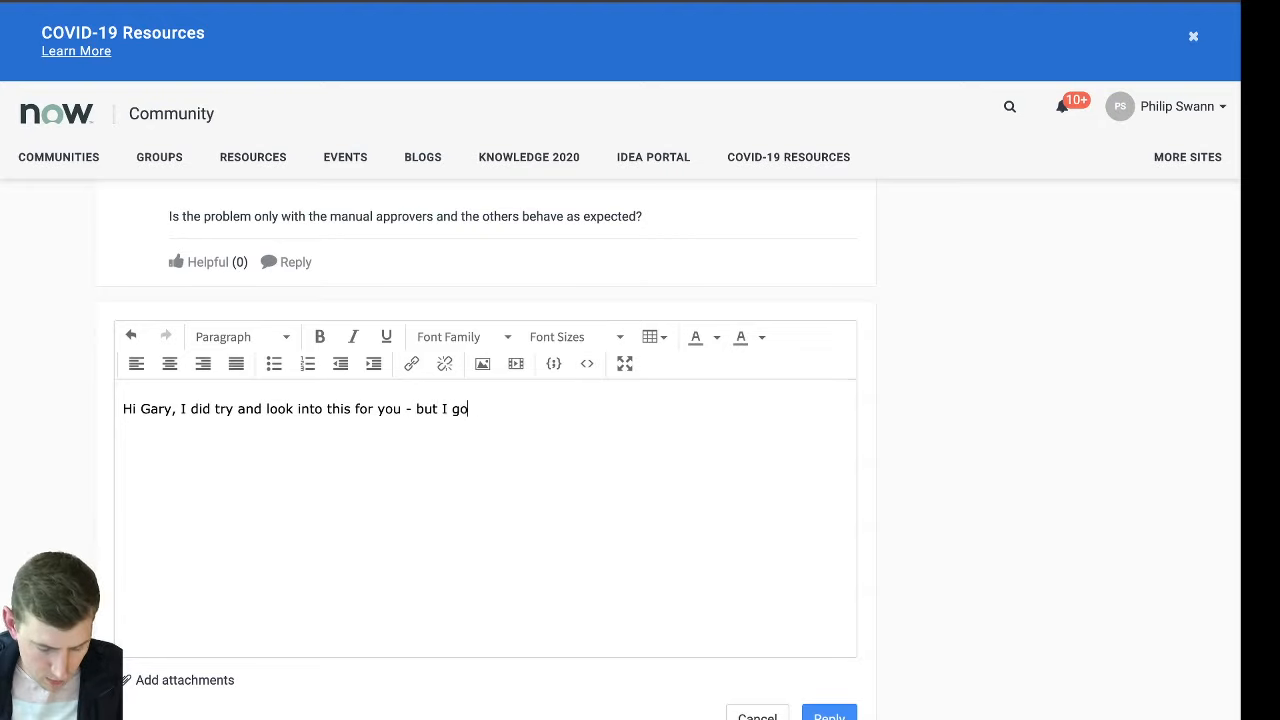
type("t a bit stuck")
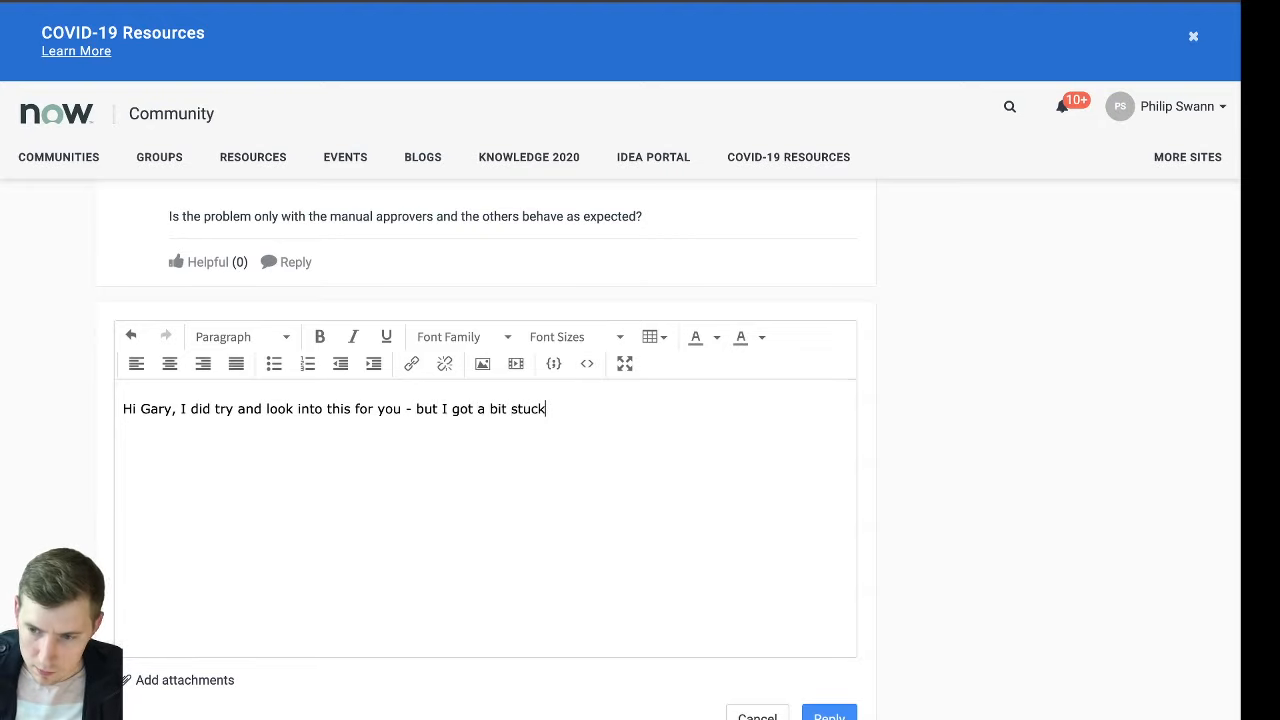
type(" on the List ")
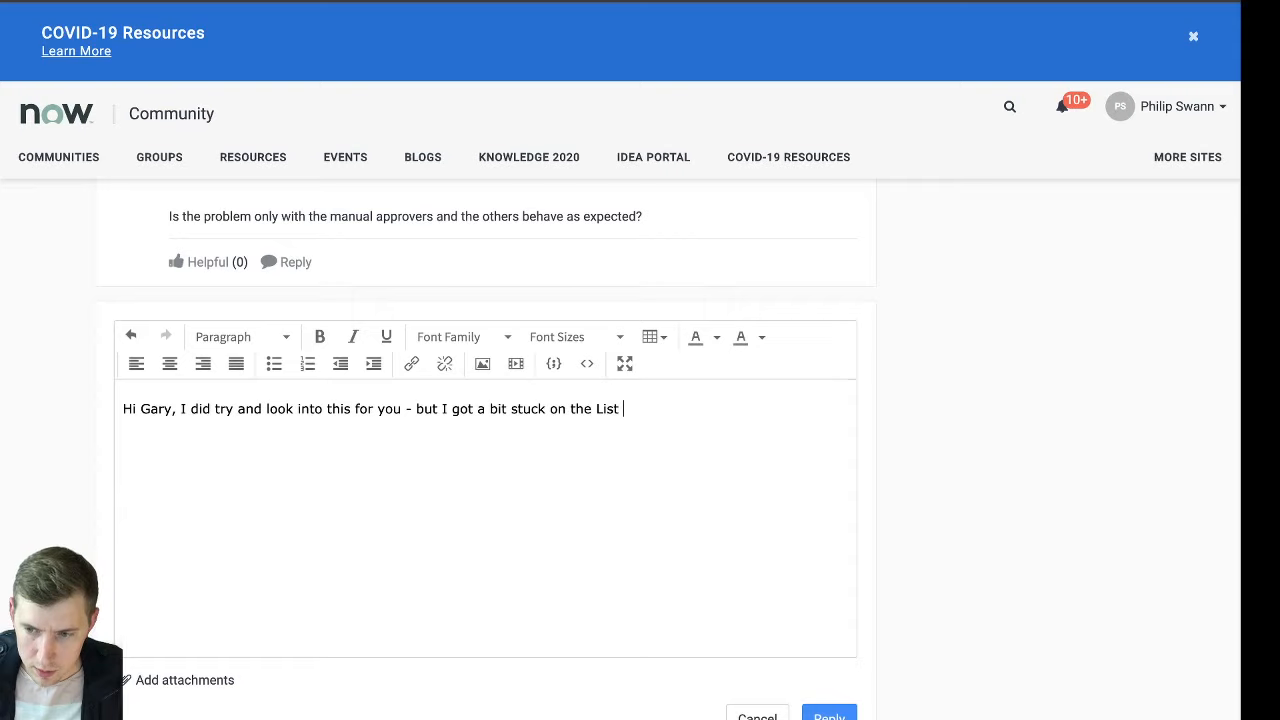
type("Control for")
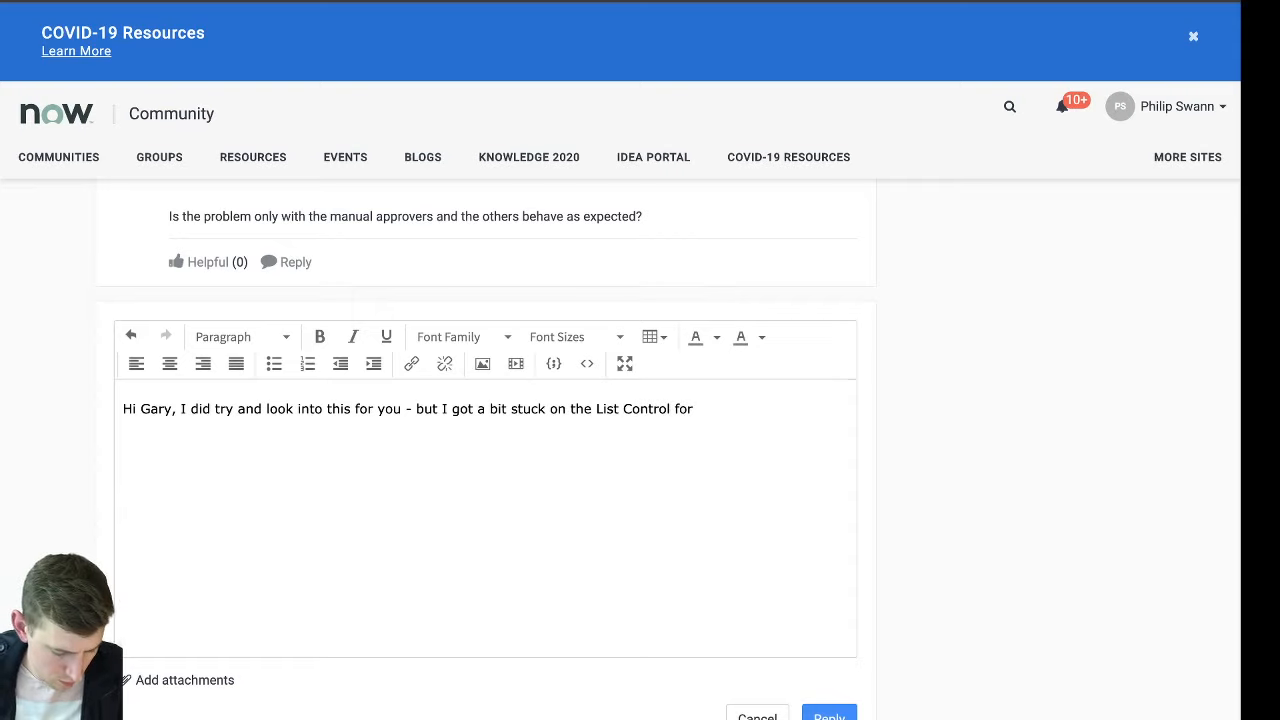
type(" Policy Exceptio")
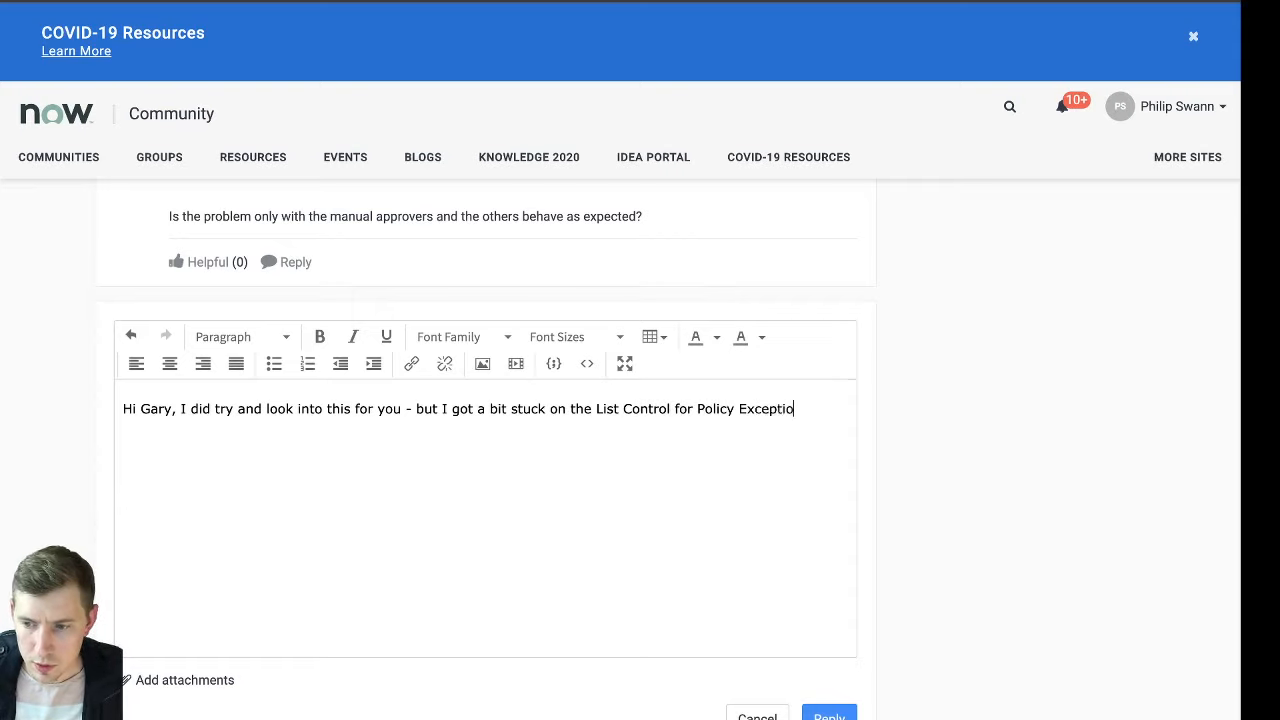
type("n. I w")
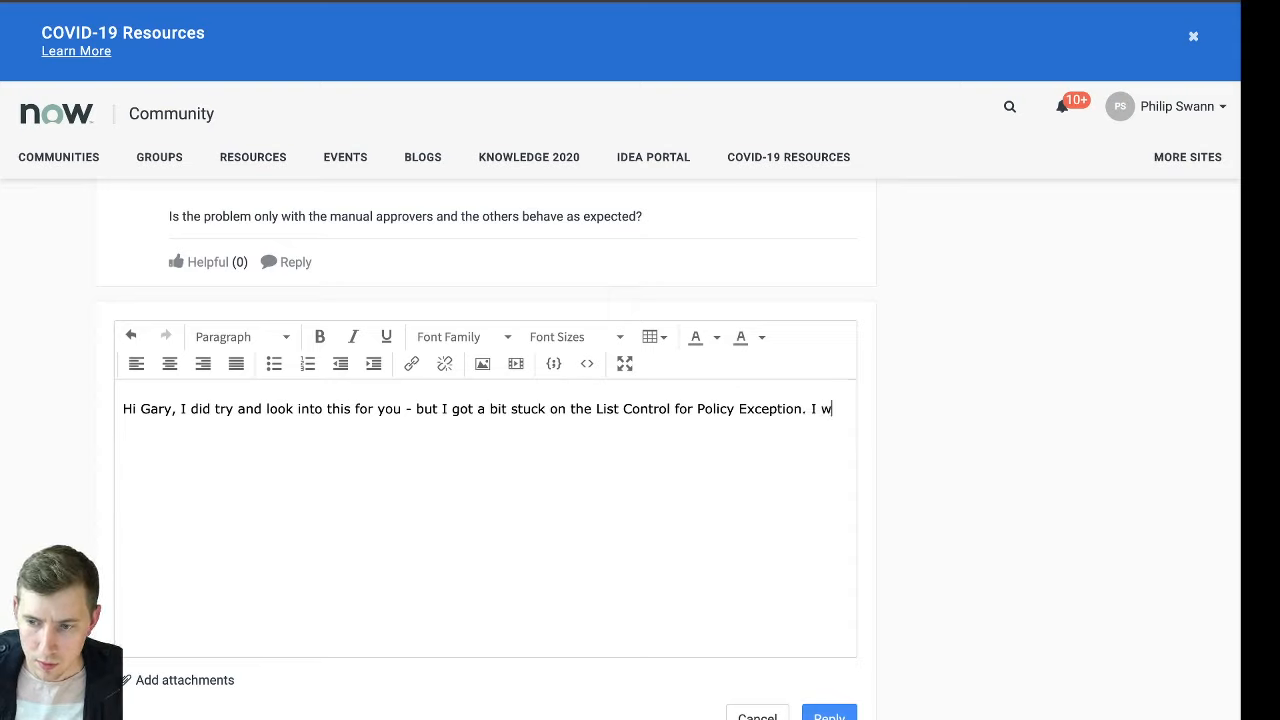
type("anted to enabl")
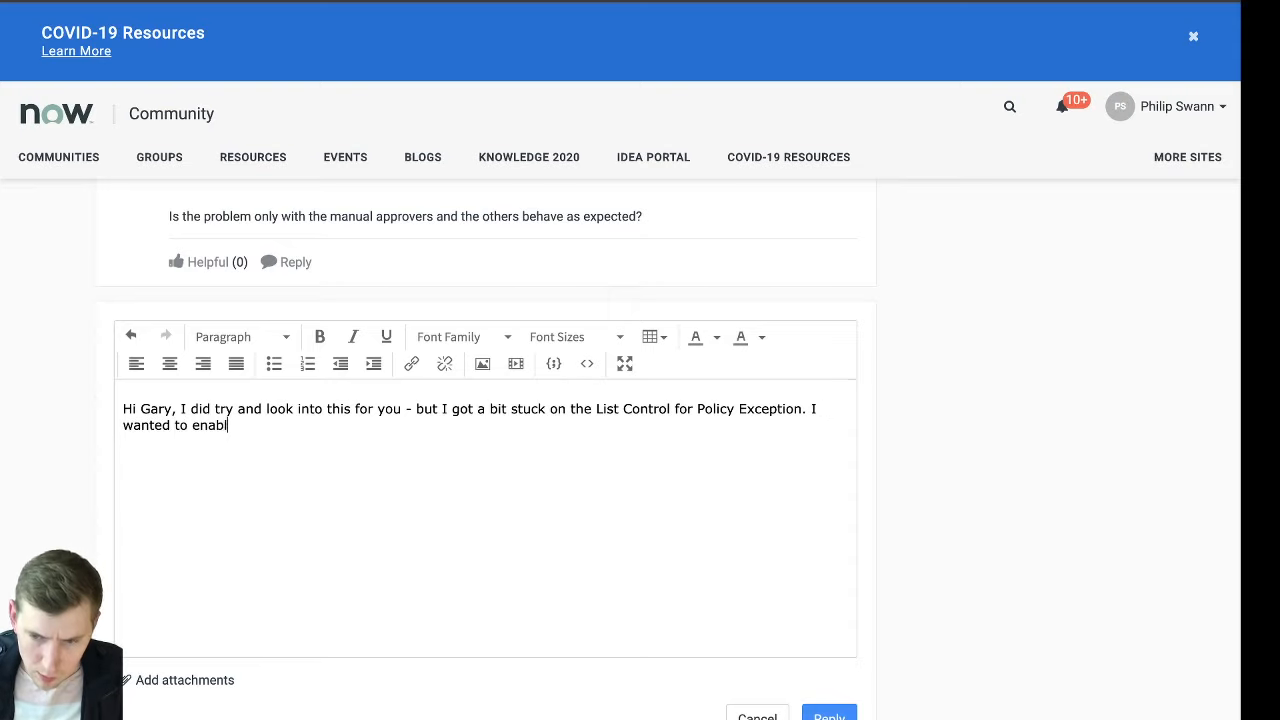
type("e the Edit but")
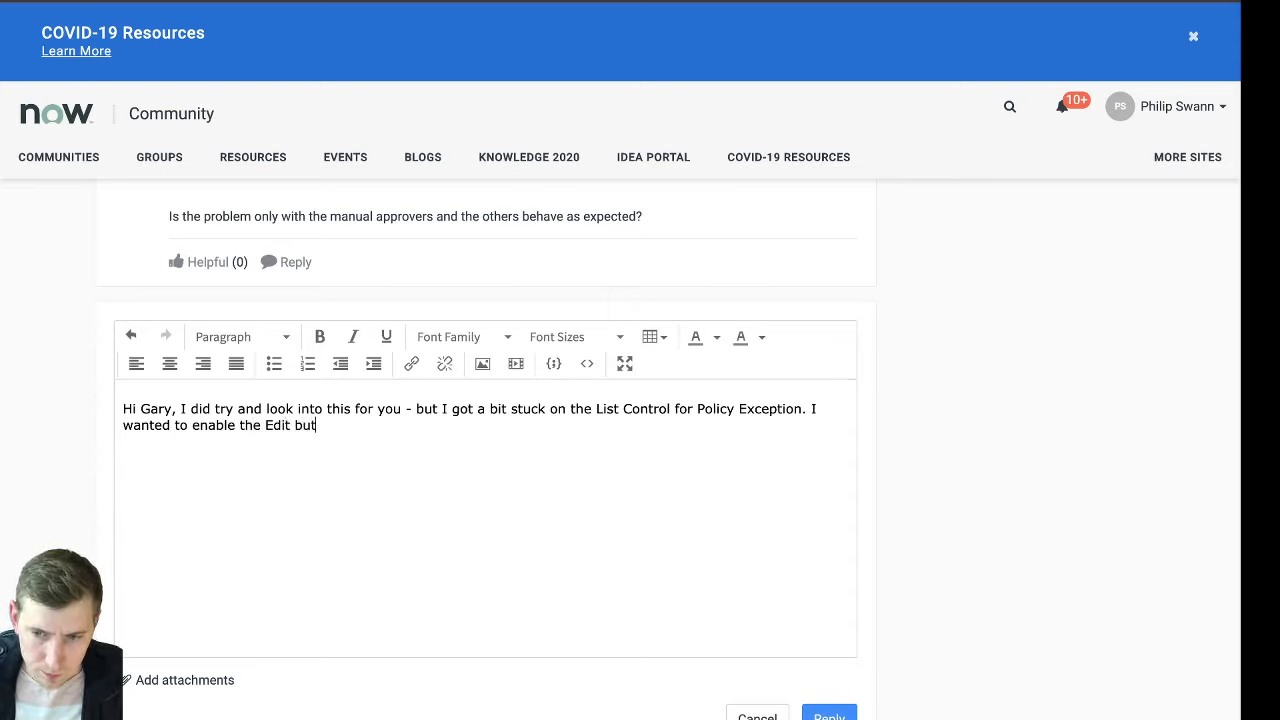
type("ton;")
Continue the reply with "I wanted to enable the Edit button; however it got restricted on scope."
key("BackSpace")
key("BackSpace")
key("BackSpace")
type("ton;")
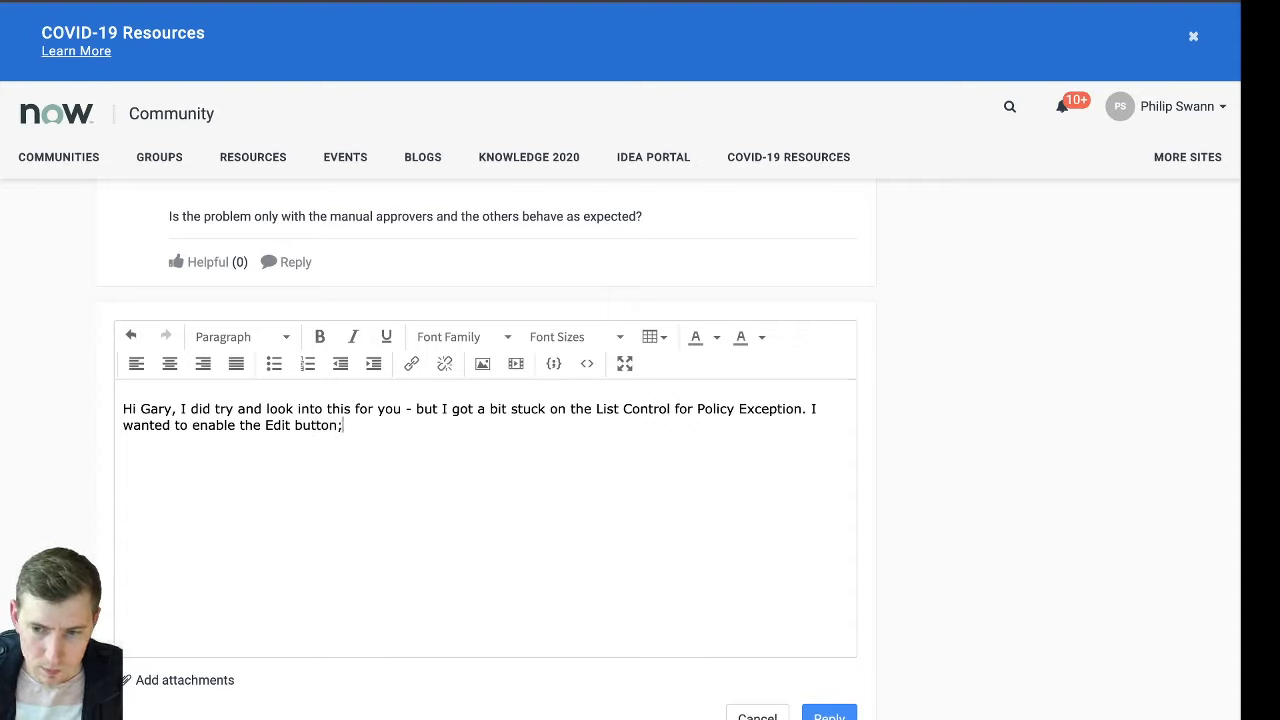
type(" however it got st")
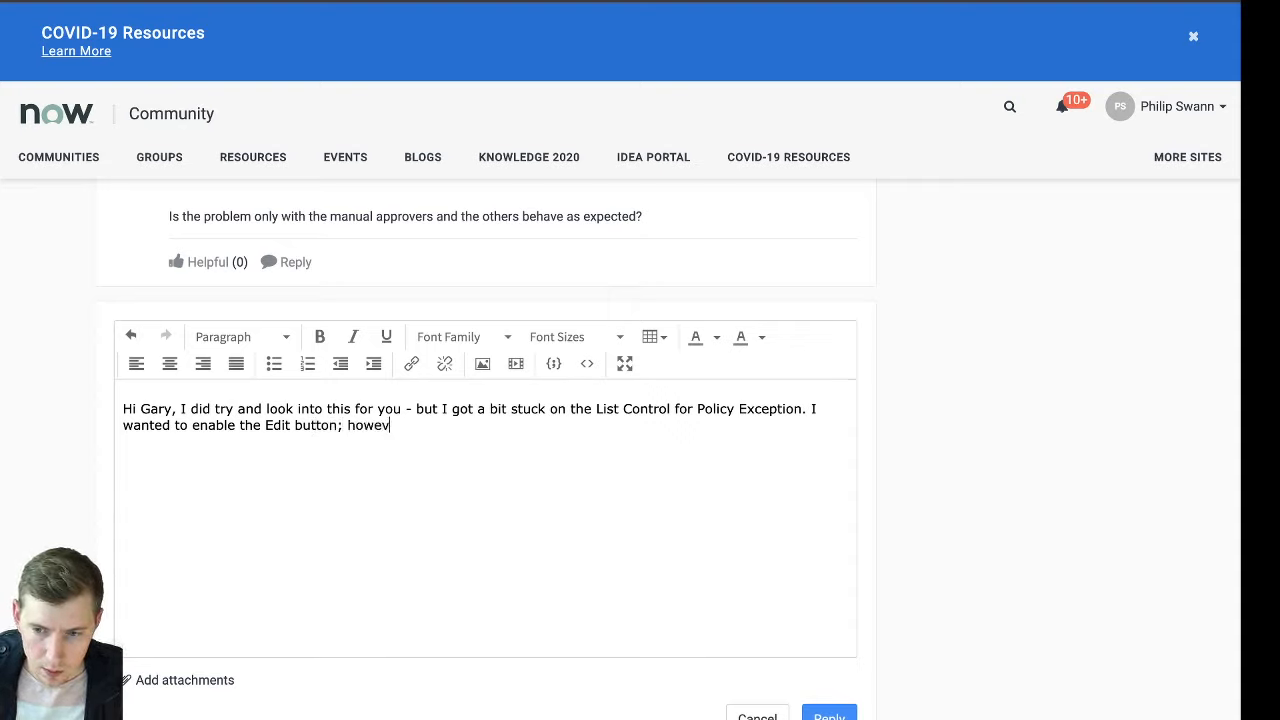
key("BackSpace")
key("BackSpace")
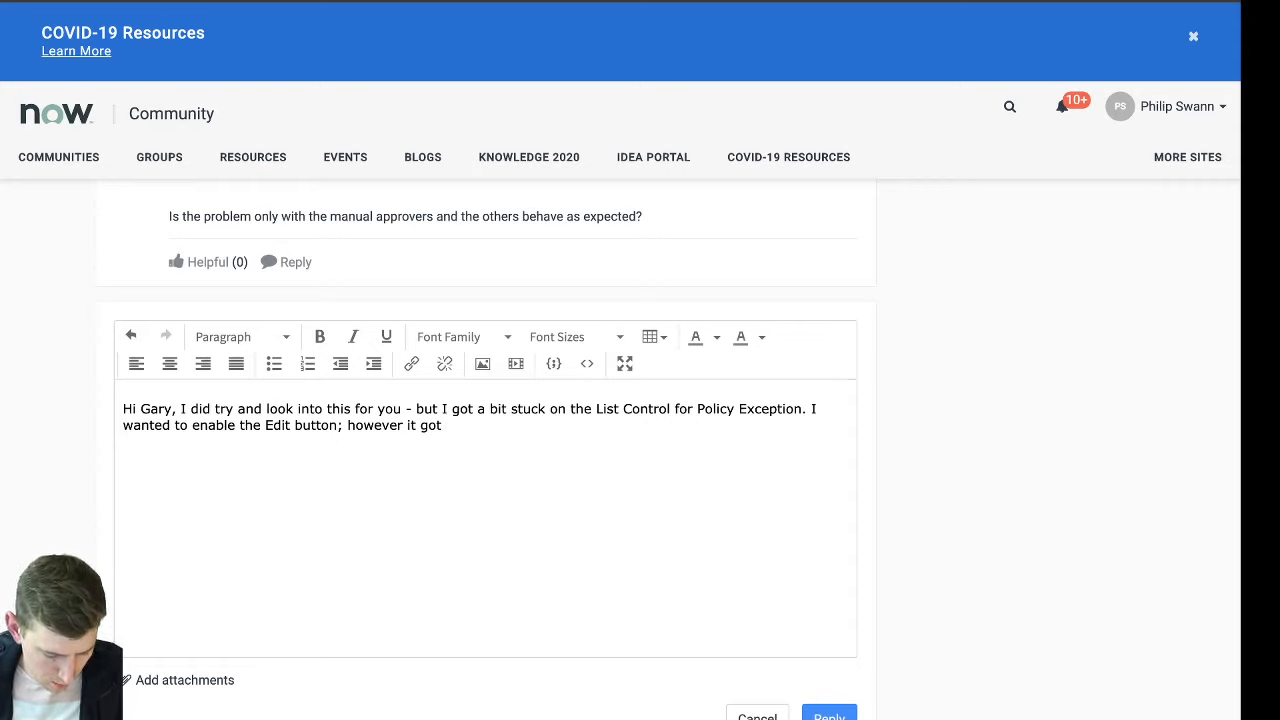
type("restricted ")
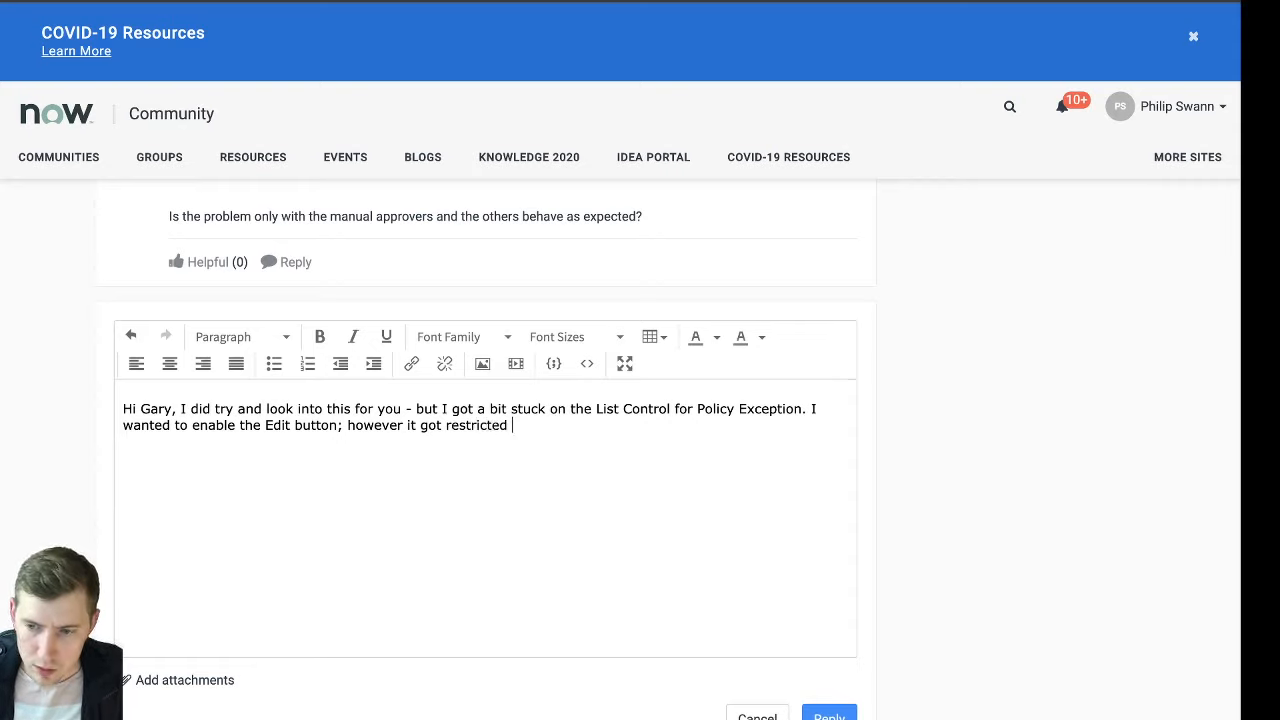
type("on scope")
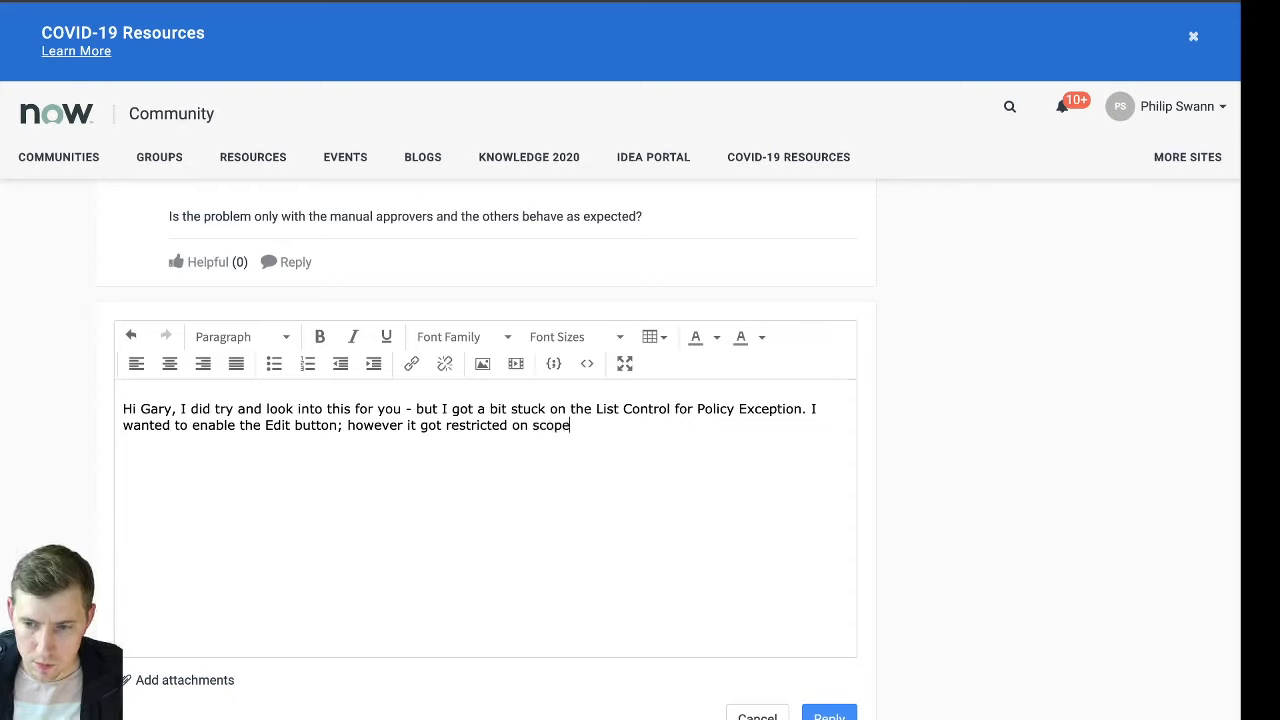
type(". How did you e")
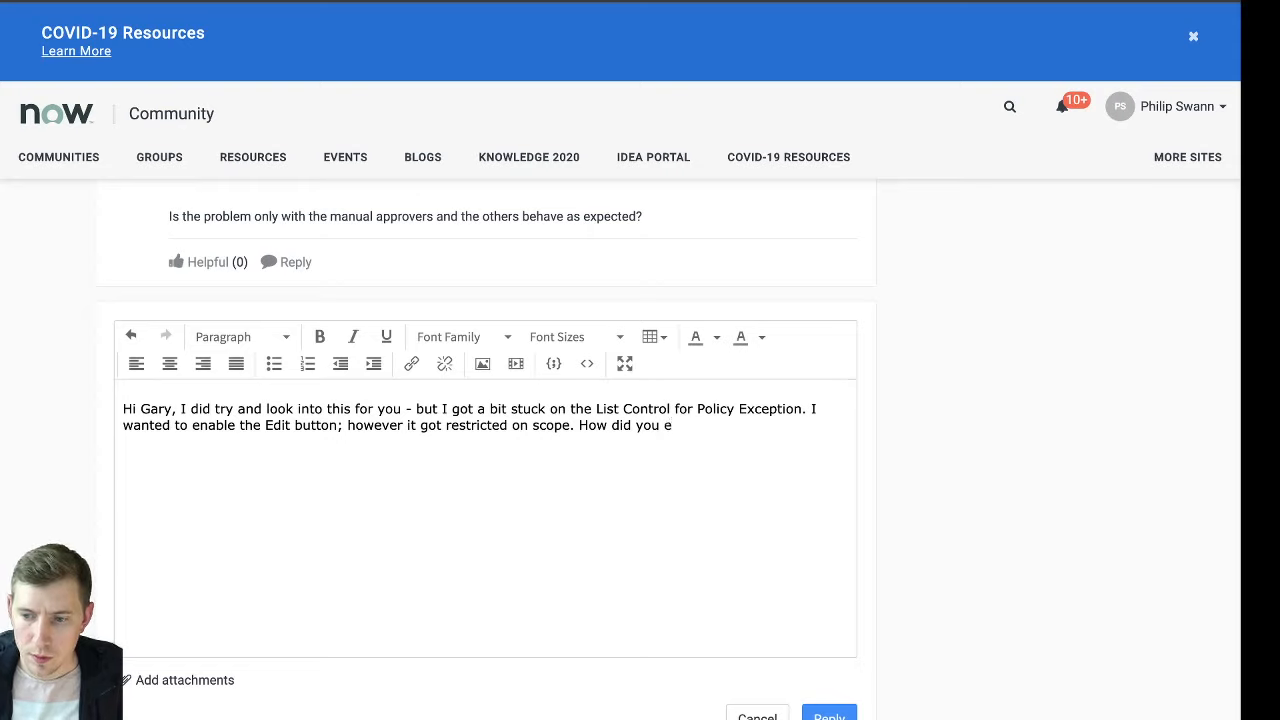
type("nable the ")
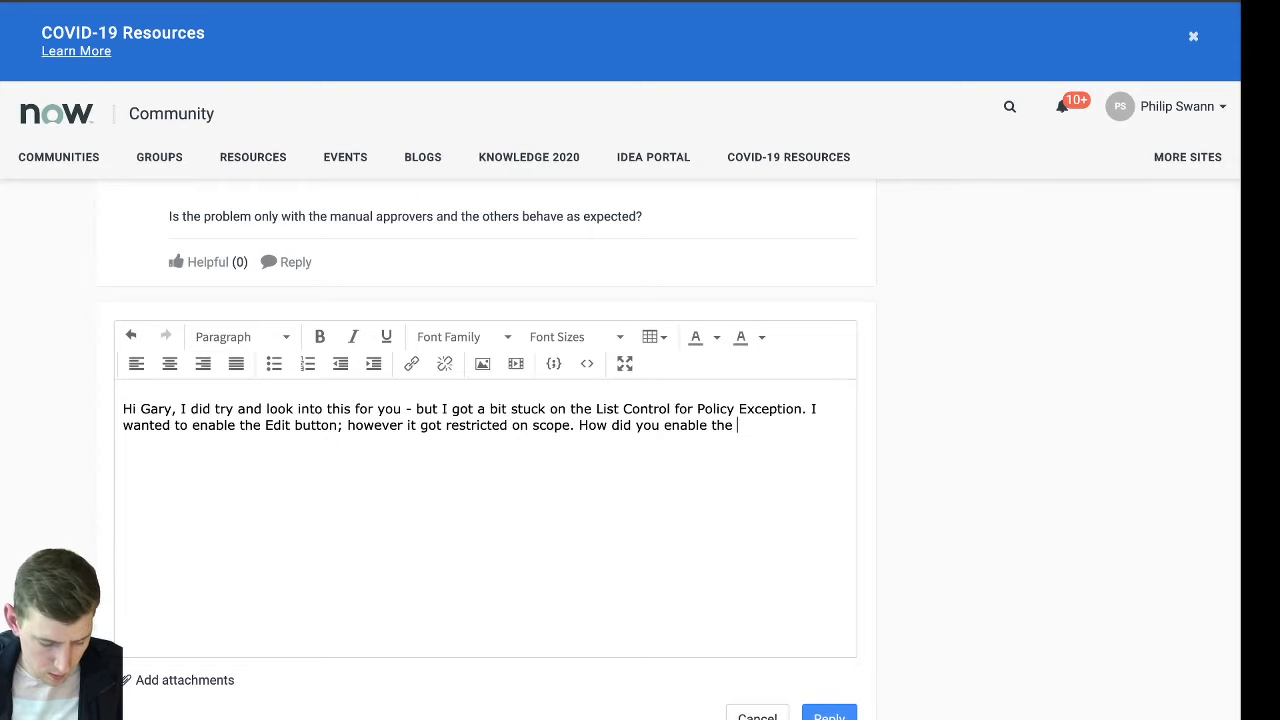
type("manual approv")
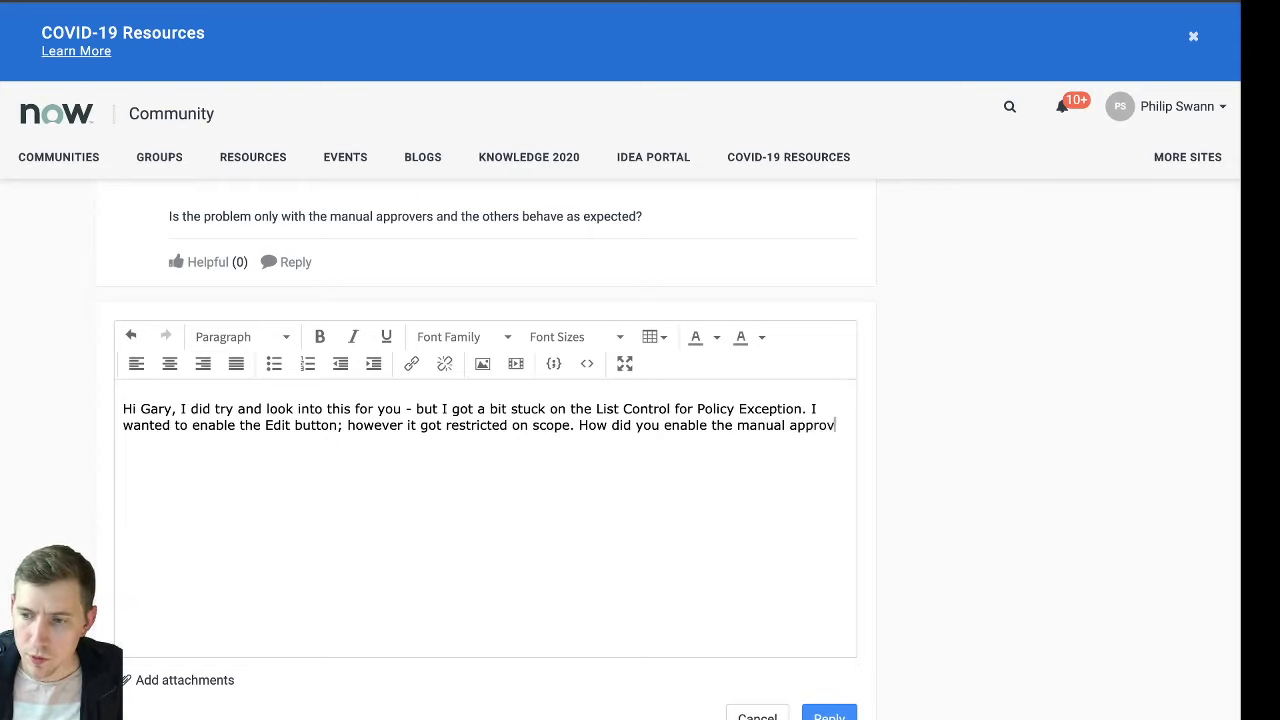
type("ers?")
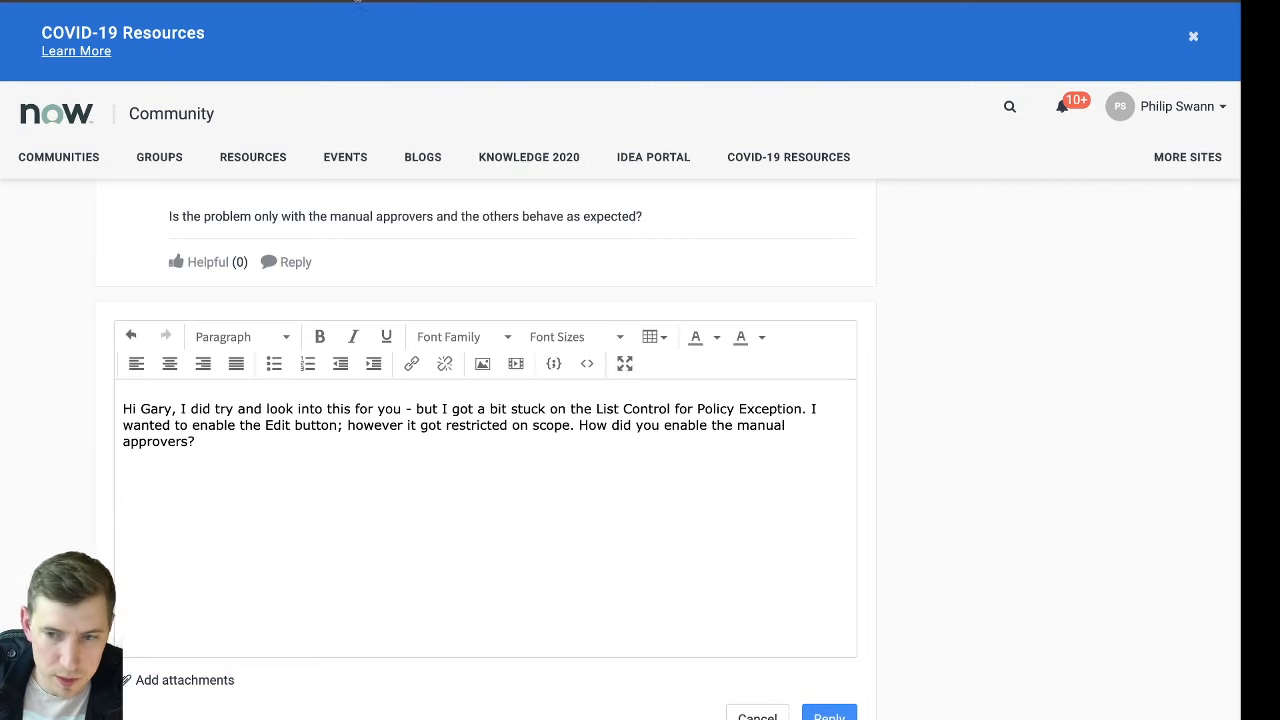
Return to policy exception PER0002004 and look through the configuration options of its Approvers related list
left_click(484, 1)
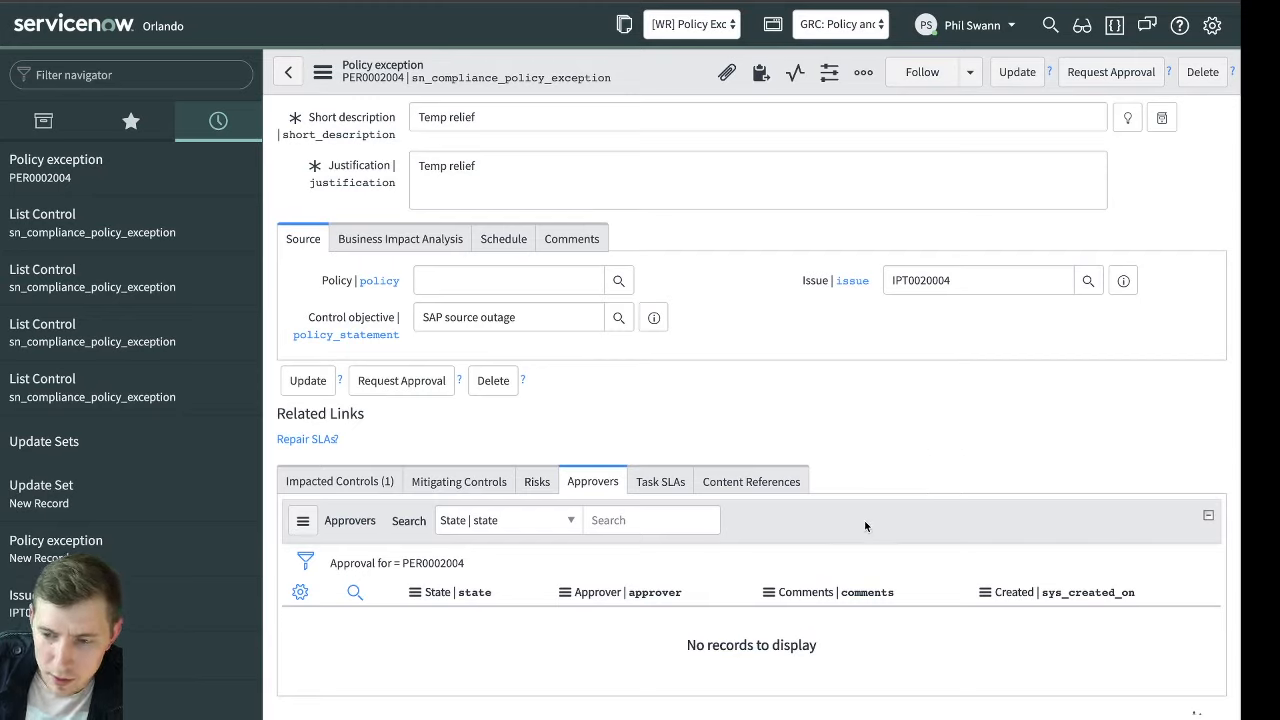
right_click(432, 594)
mouse_move(540, 522)
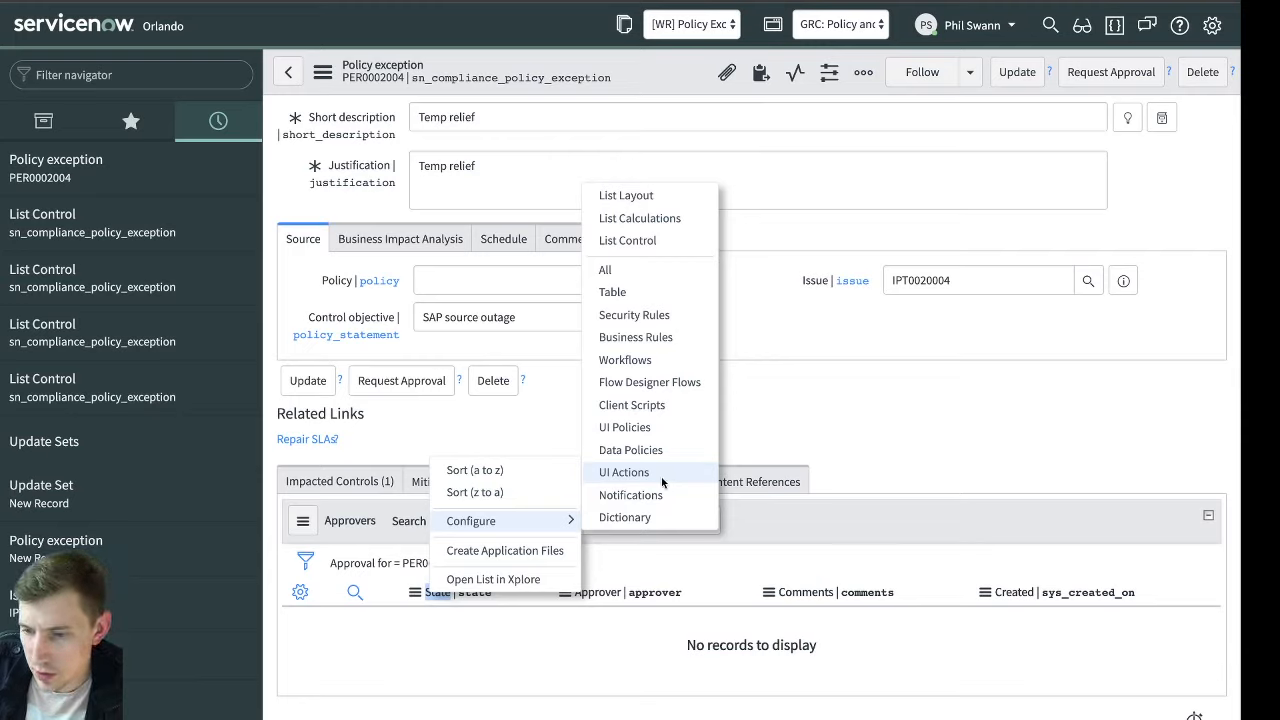
left_click(798, 555)
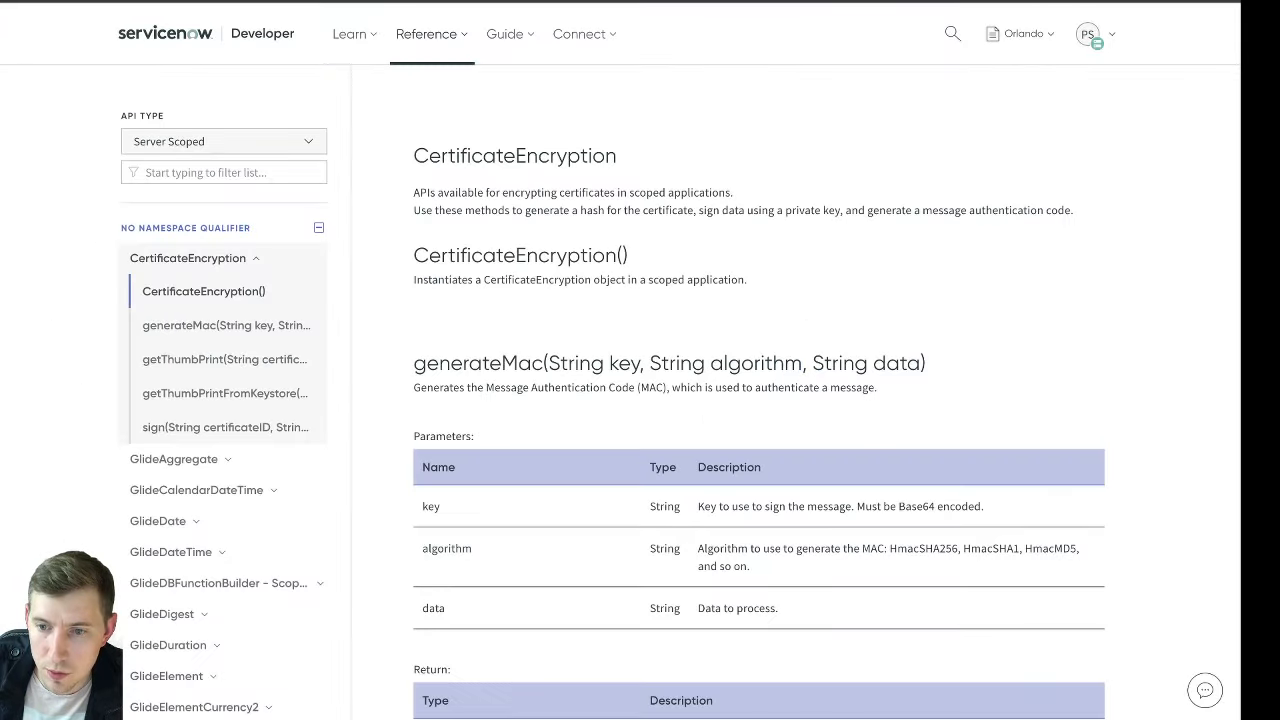
Filter the Server Scoped API reference for "render properties" and for "RP", and open the RenderProperties class documentation
scroll(558, 241, "down", 1)
left_click(257, 170)
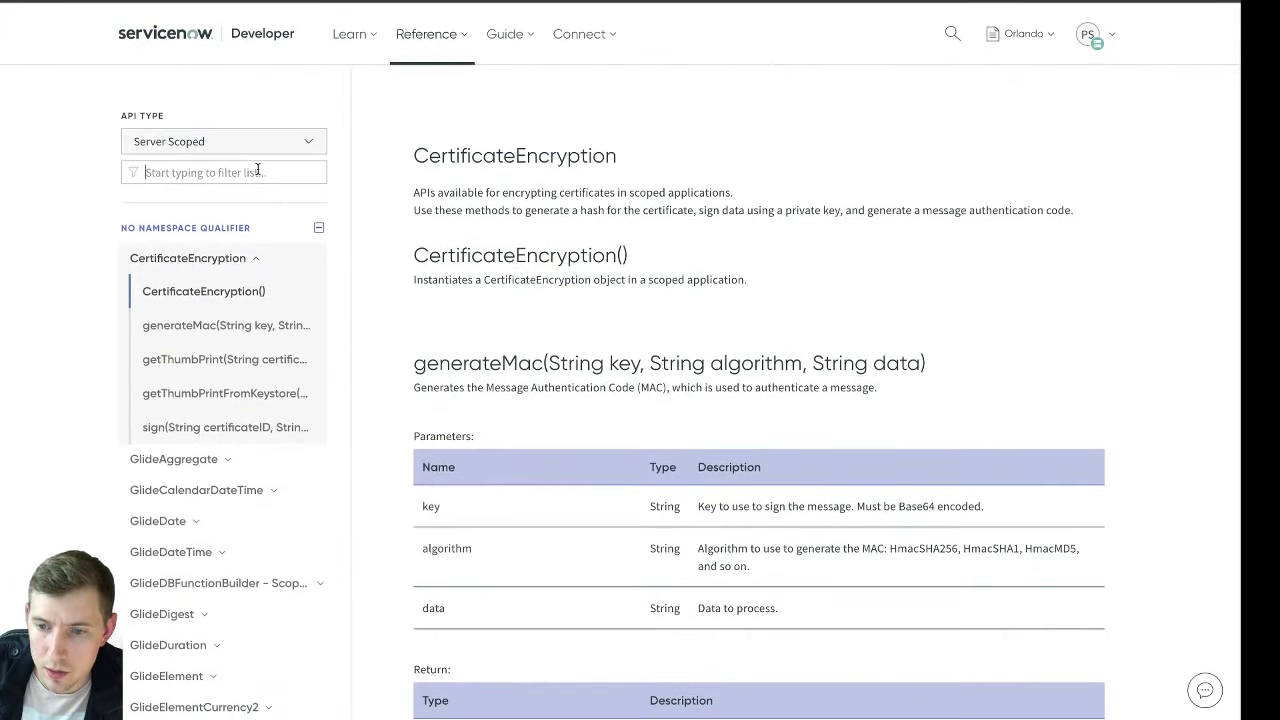
type("render pr")
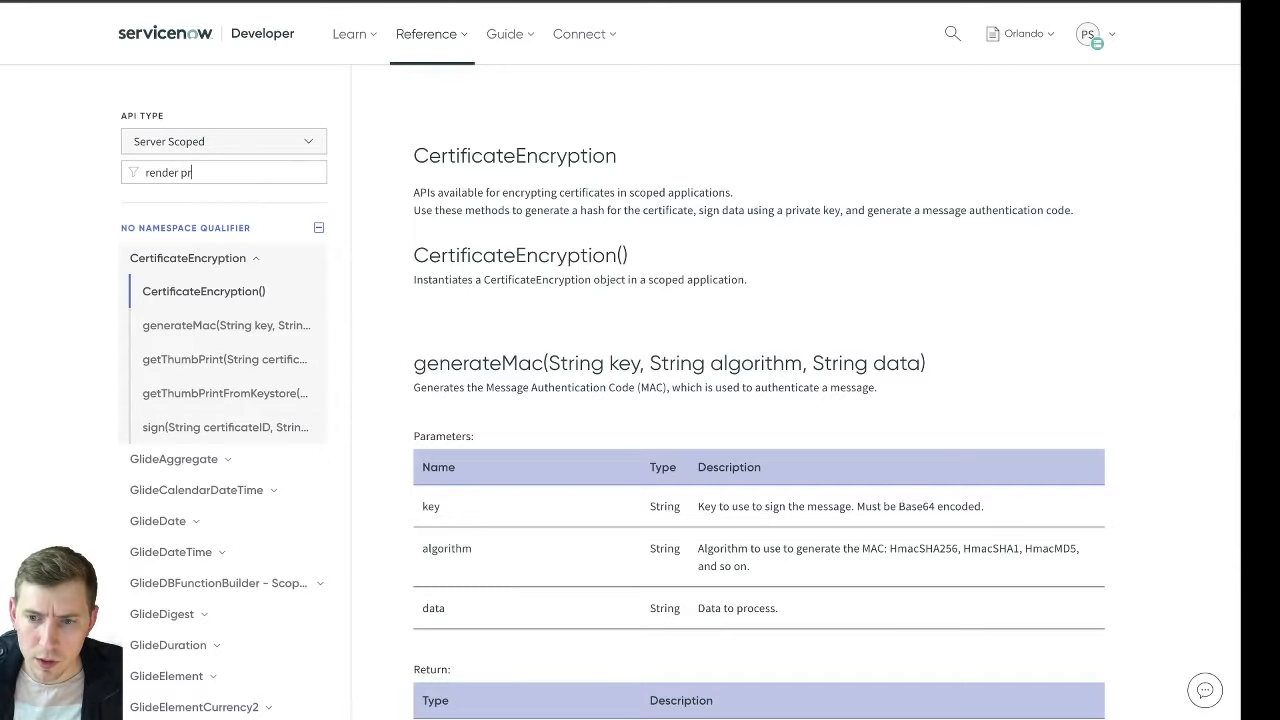
type("operties")
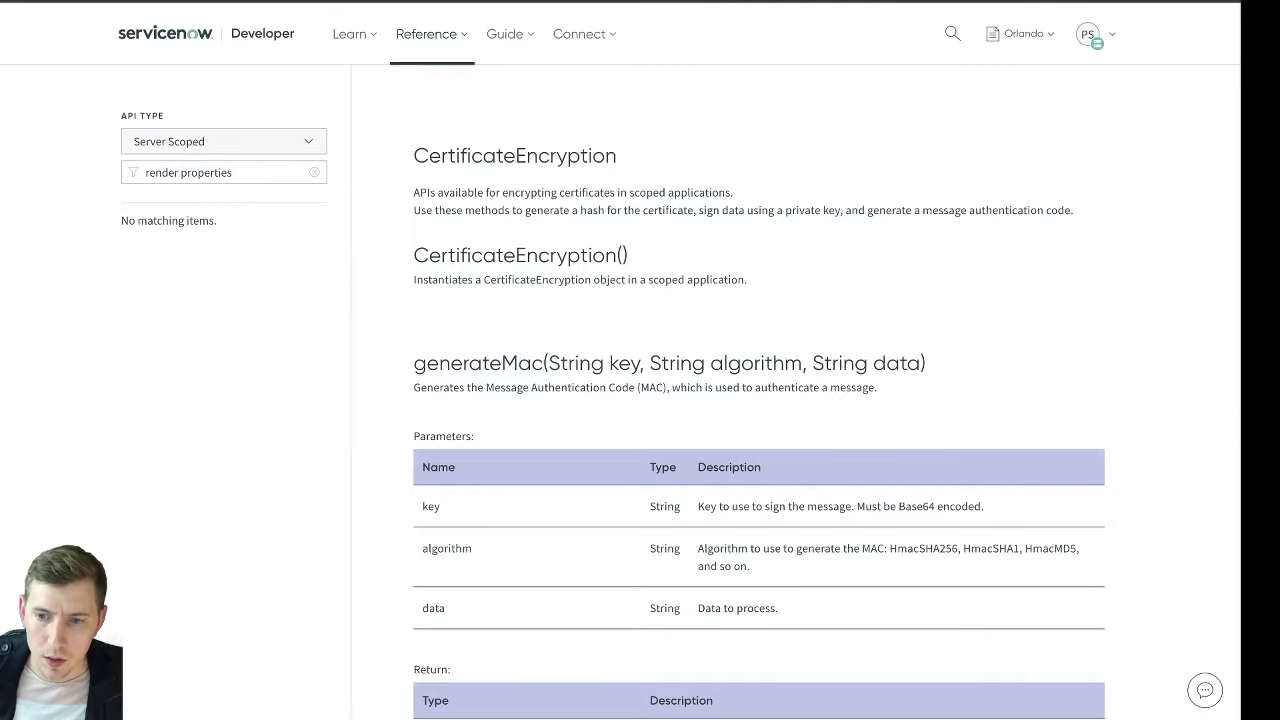
key("ctrl+a")
type("RP")
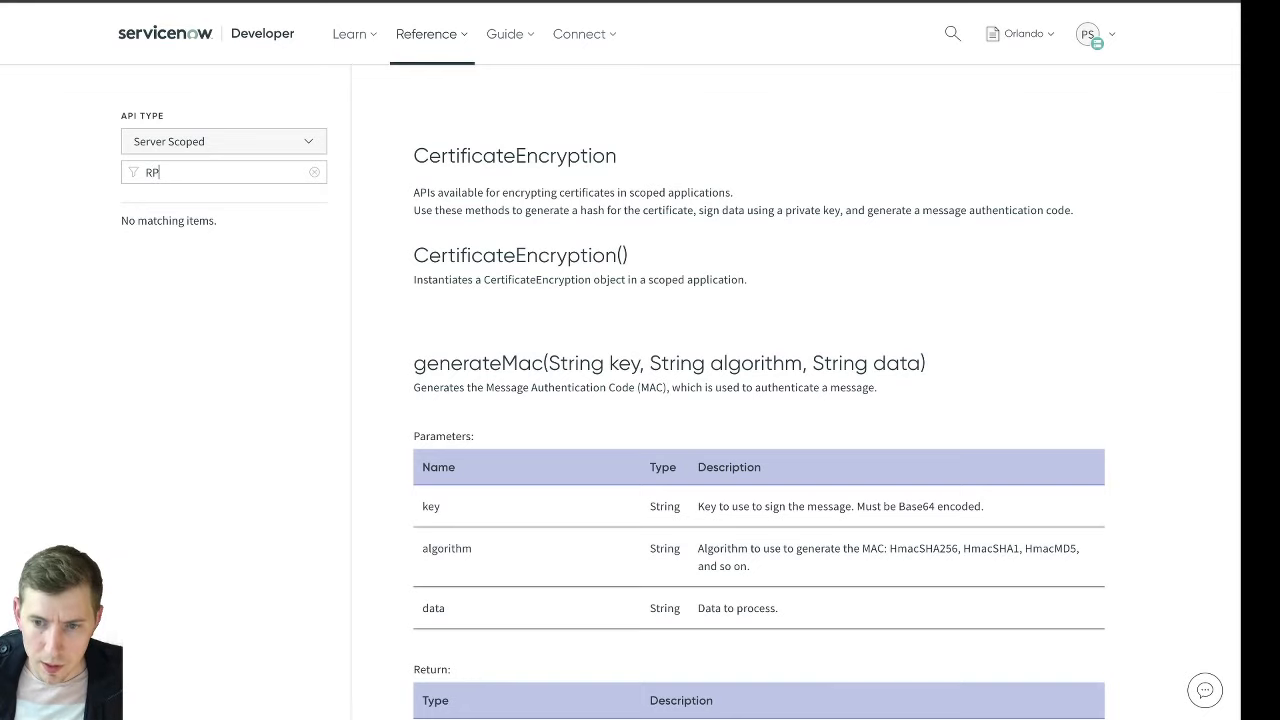
left_click(198, 262)
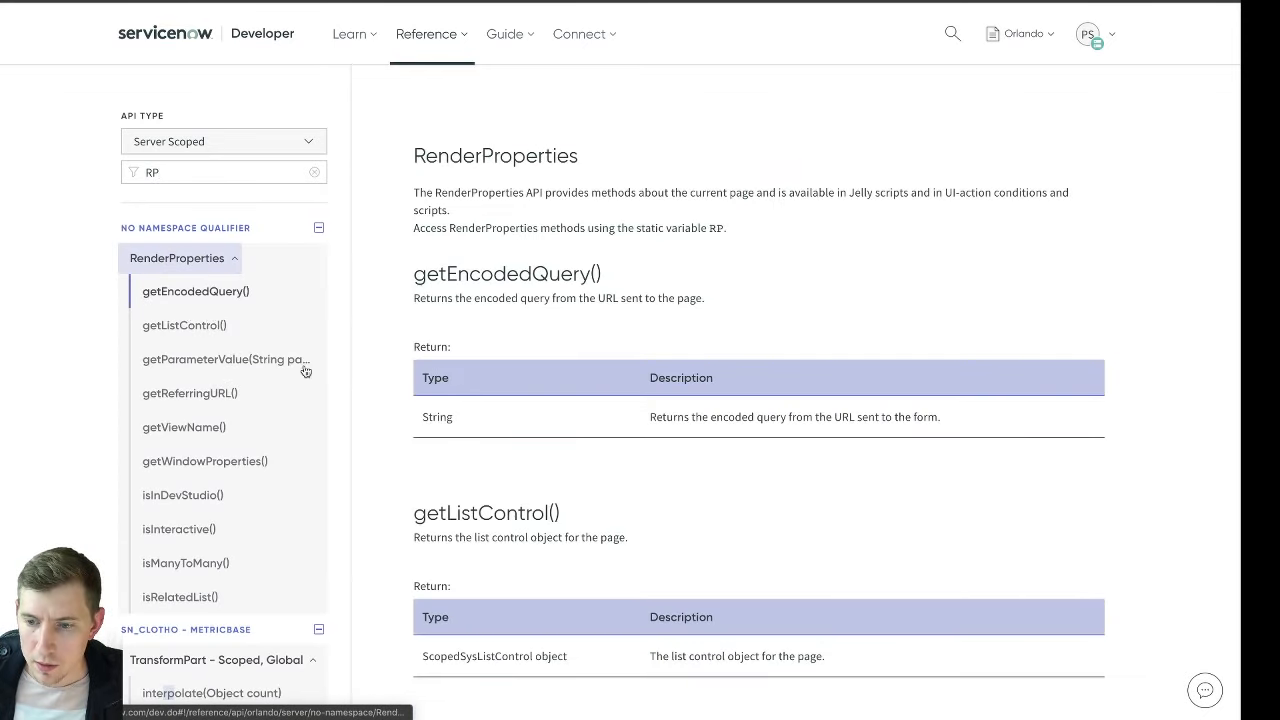
Read the RenderProperties documentation for the isManyToMany(), isRelatedList() and getListControl() methods
scroll(268, 391, "down", 1)
scroll(268, 391, "down", 2)
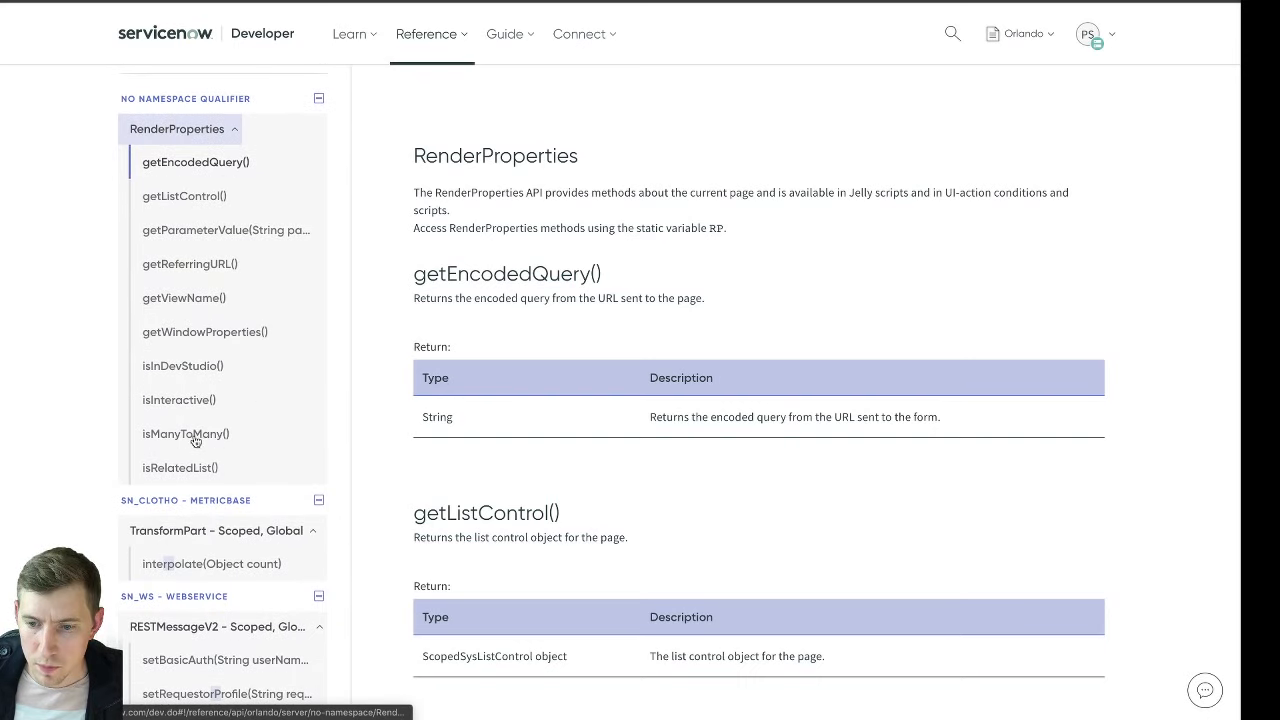
left_click(198, 438)
left_click(205, 466)
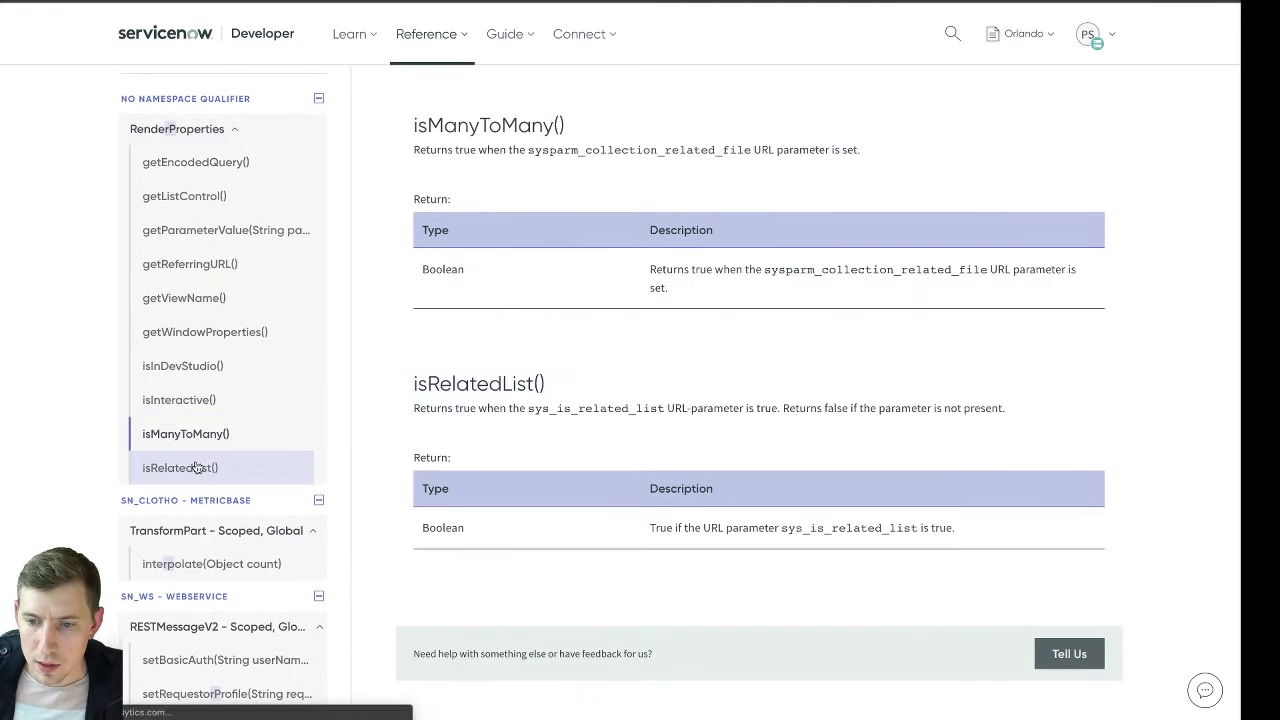
scroll(228, 385, "up", 5)
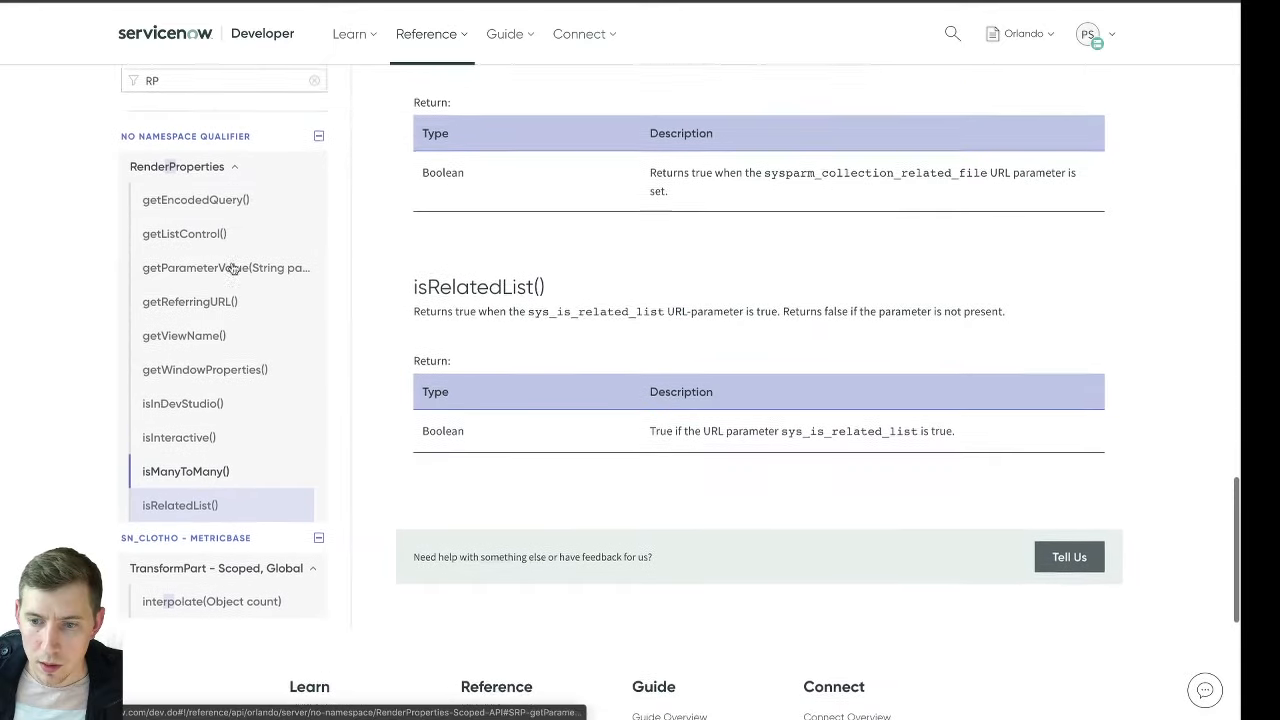
left_click(208, 289)
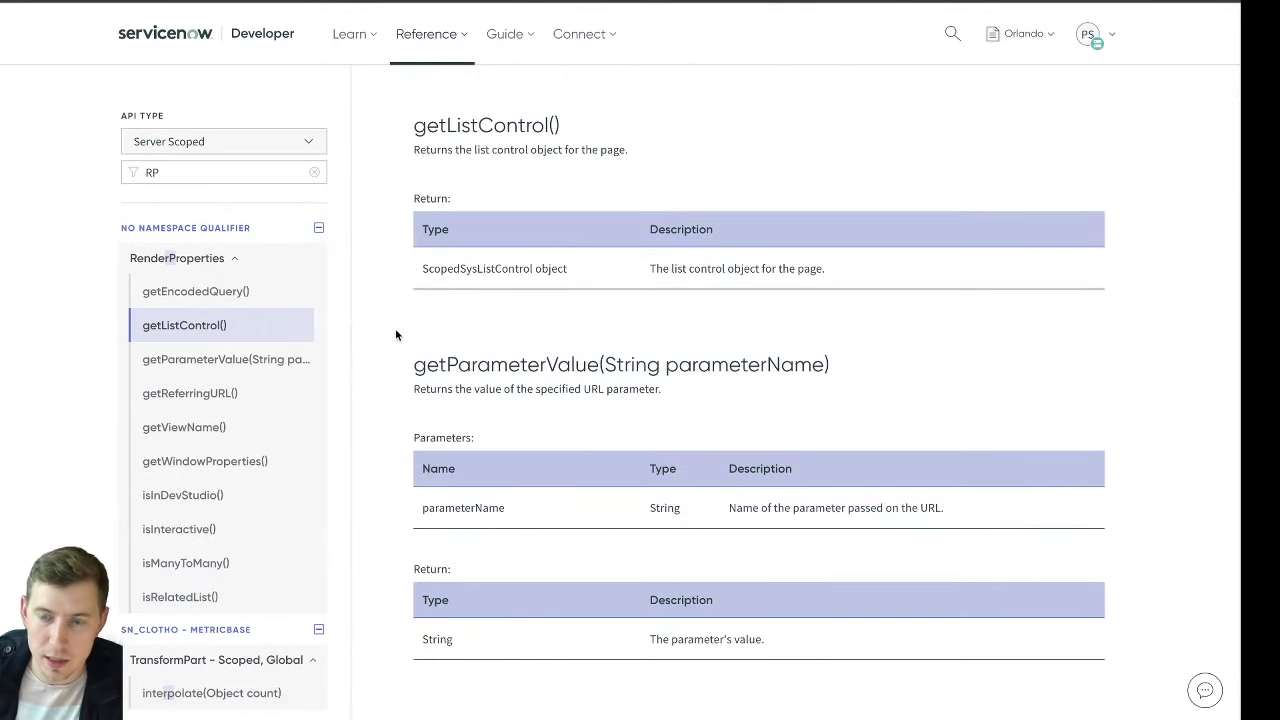
scroll(574, 286, "up", 4)
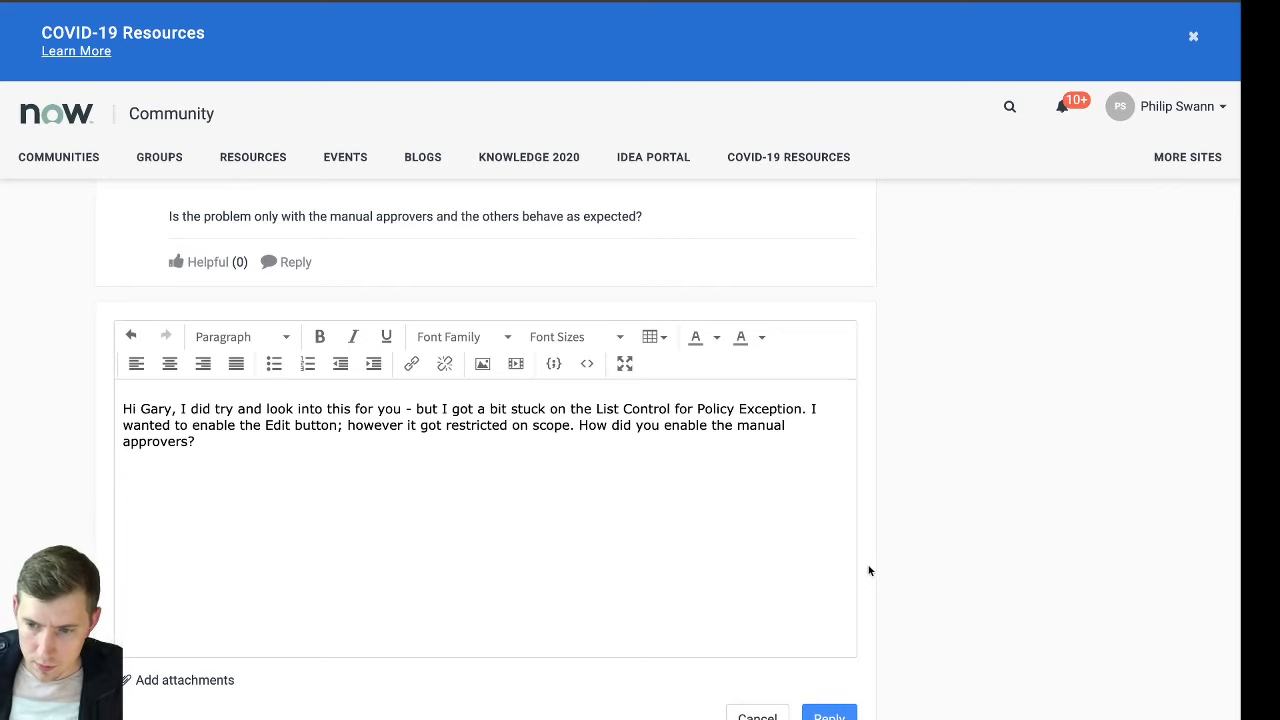
Post the drafted reply about the restricted Edit button and manual approvers to the community question
scroll(868, 569, "down", 2)
left_click(838, 584)
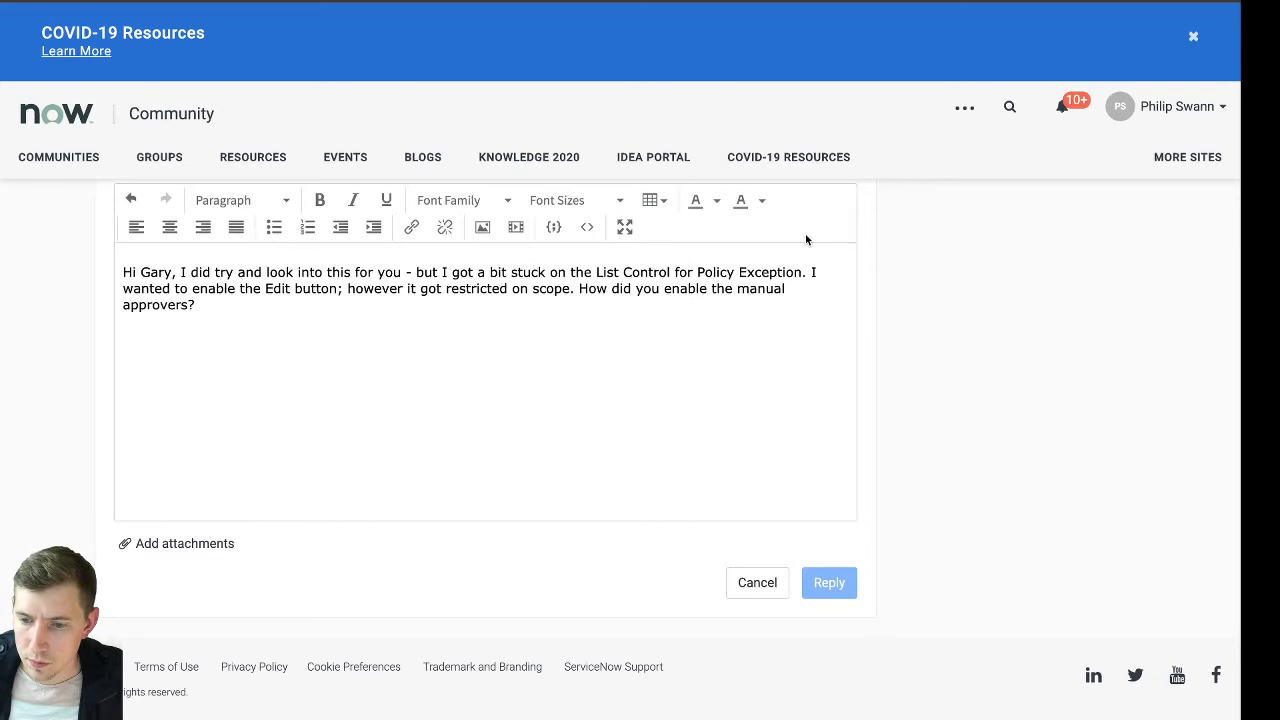
scroll(762, 245, "up", 3)
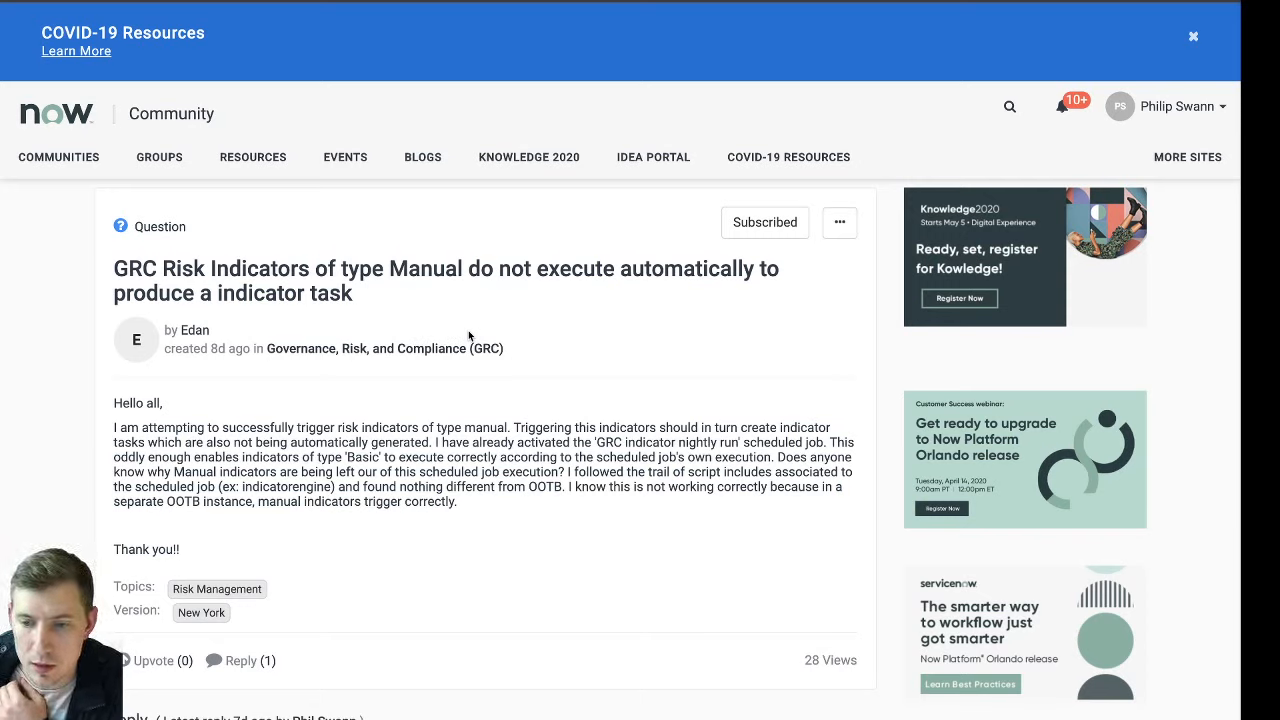
Read the community question on manual GRC risk indicators not executing automatically, including the earlier reply about Basic Indicator Templates
mouse_move(199, 331)
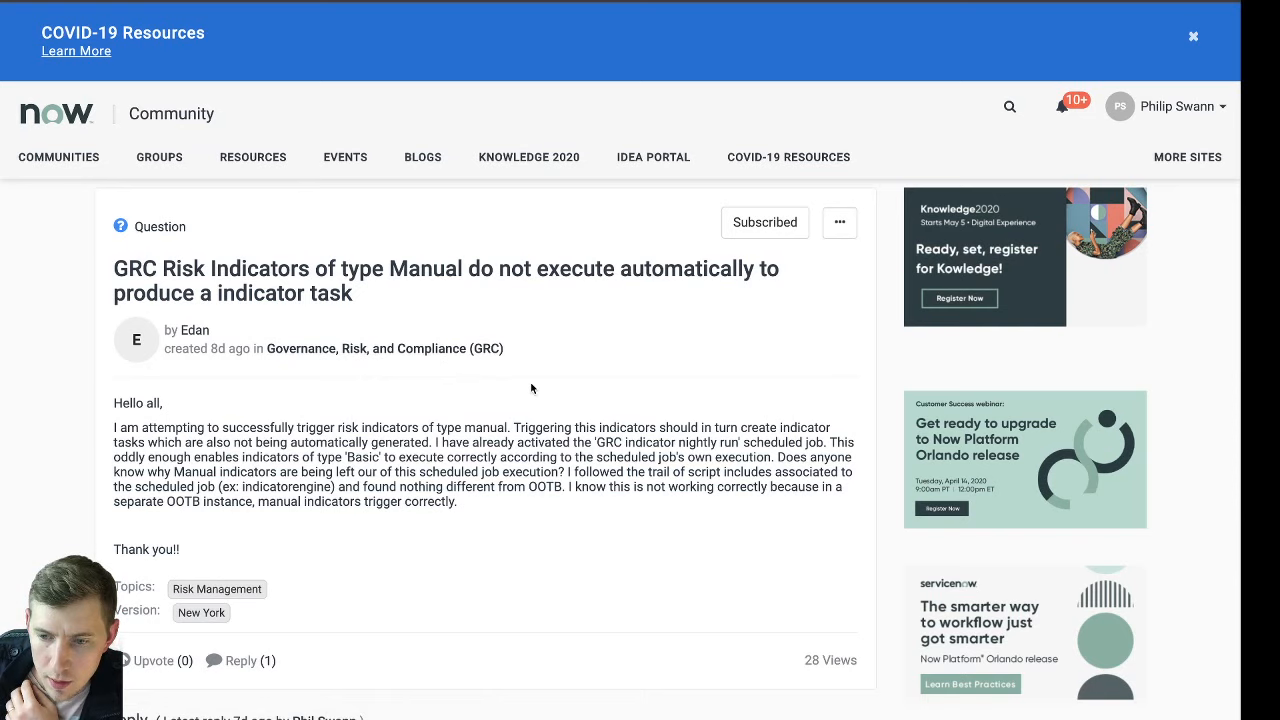
scroll(530, 381, "down", 2)
scroll(532, 388, "down", 1)
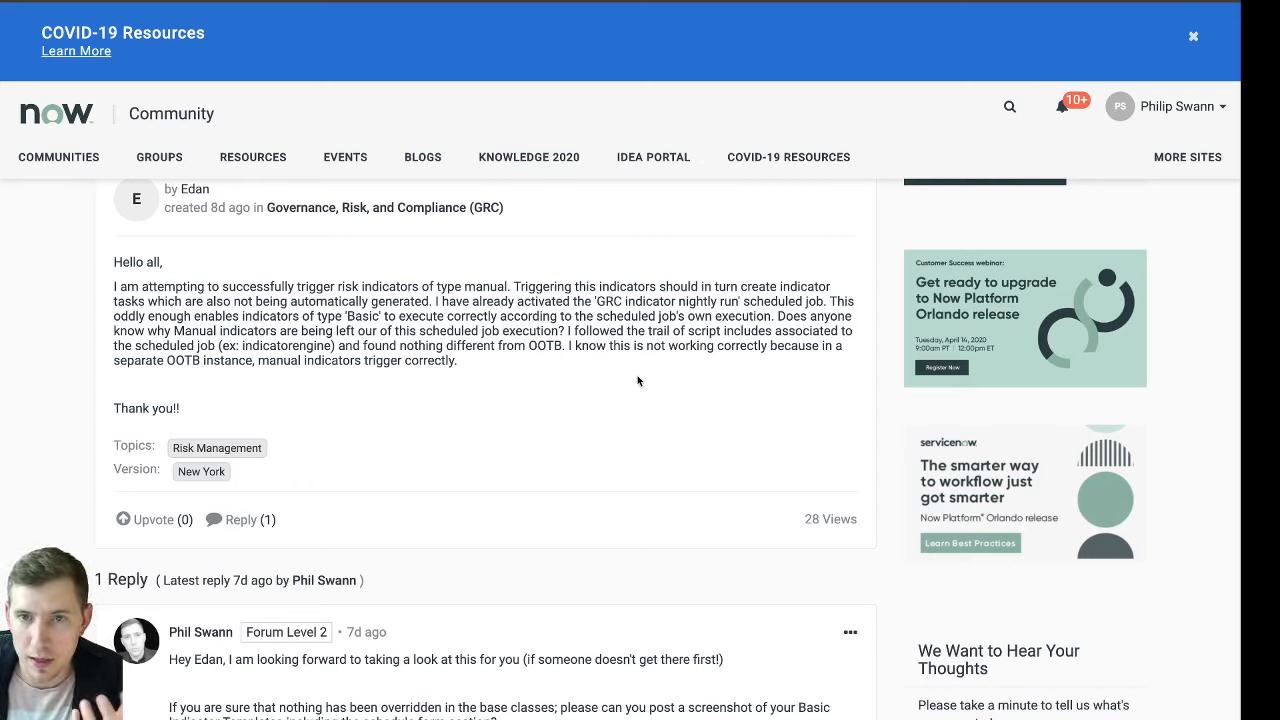
scroll(637, 380, "down", 3)
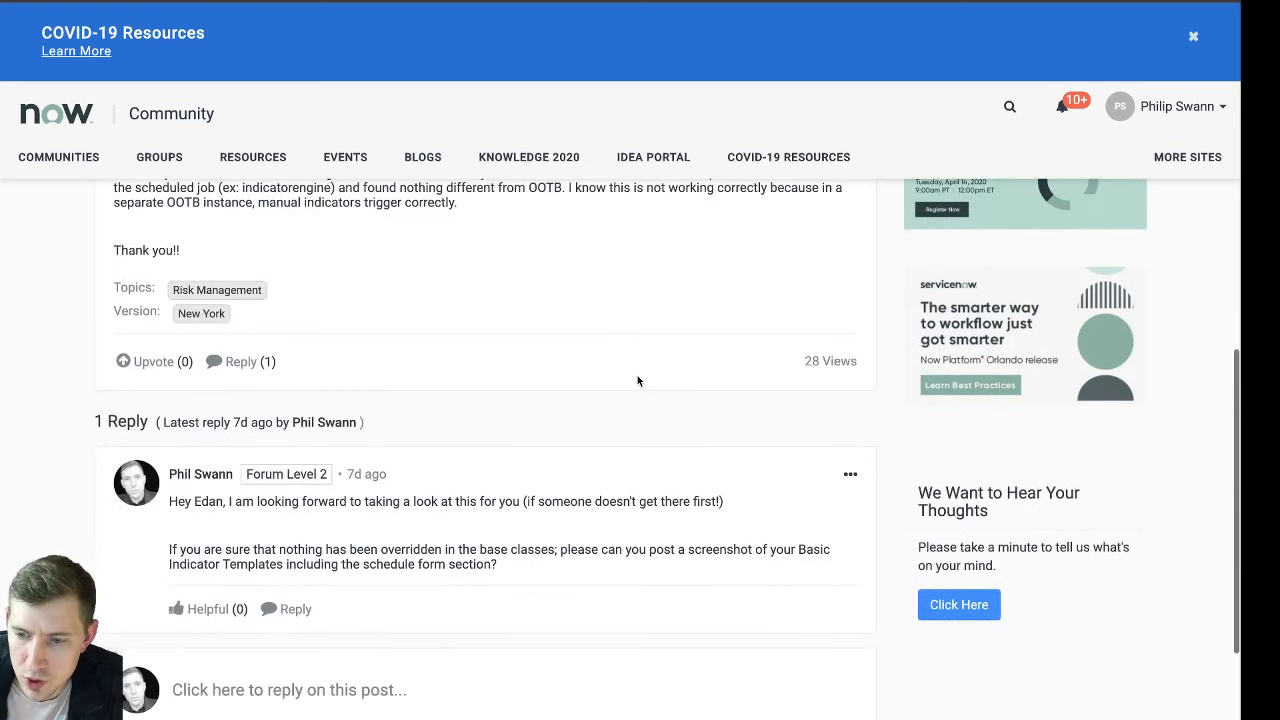
scroll(637, 380, "up", 2)
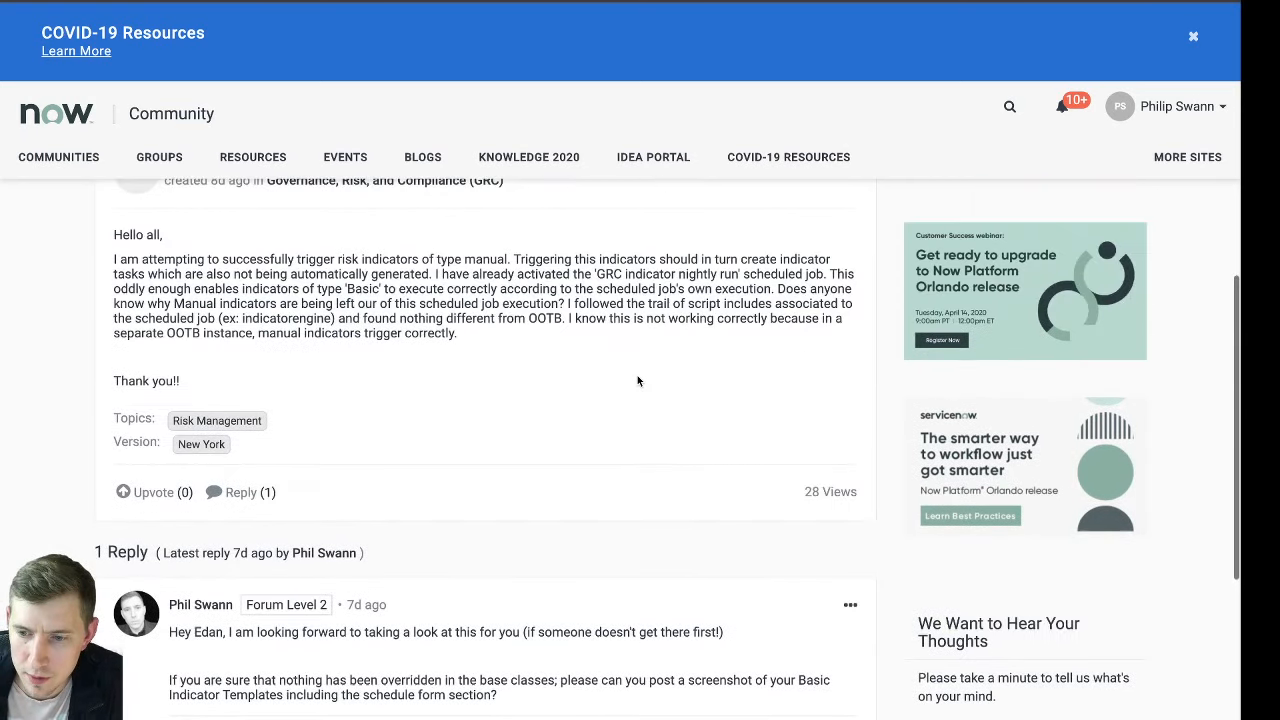
scroll(456, 375, "up", 1)
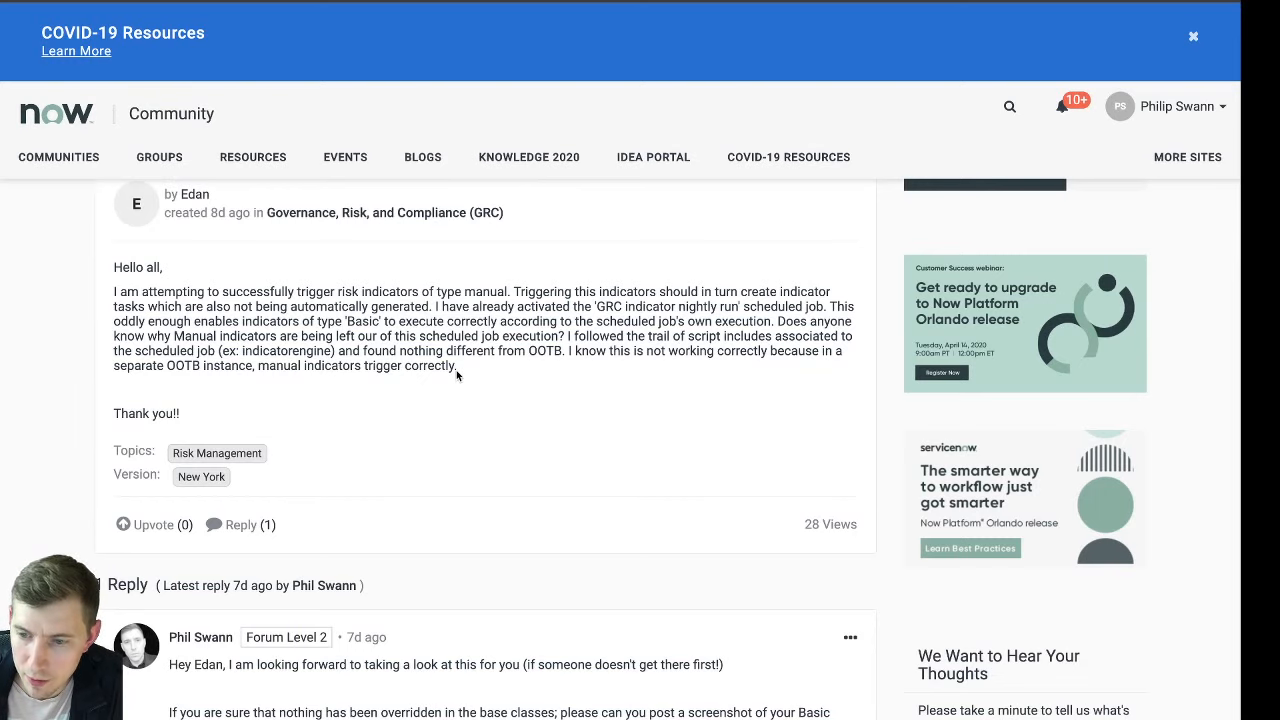
scroll(456, 375, "down", 4)
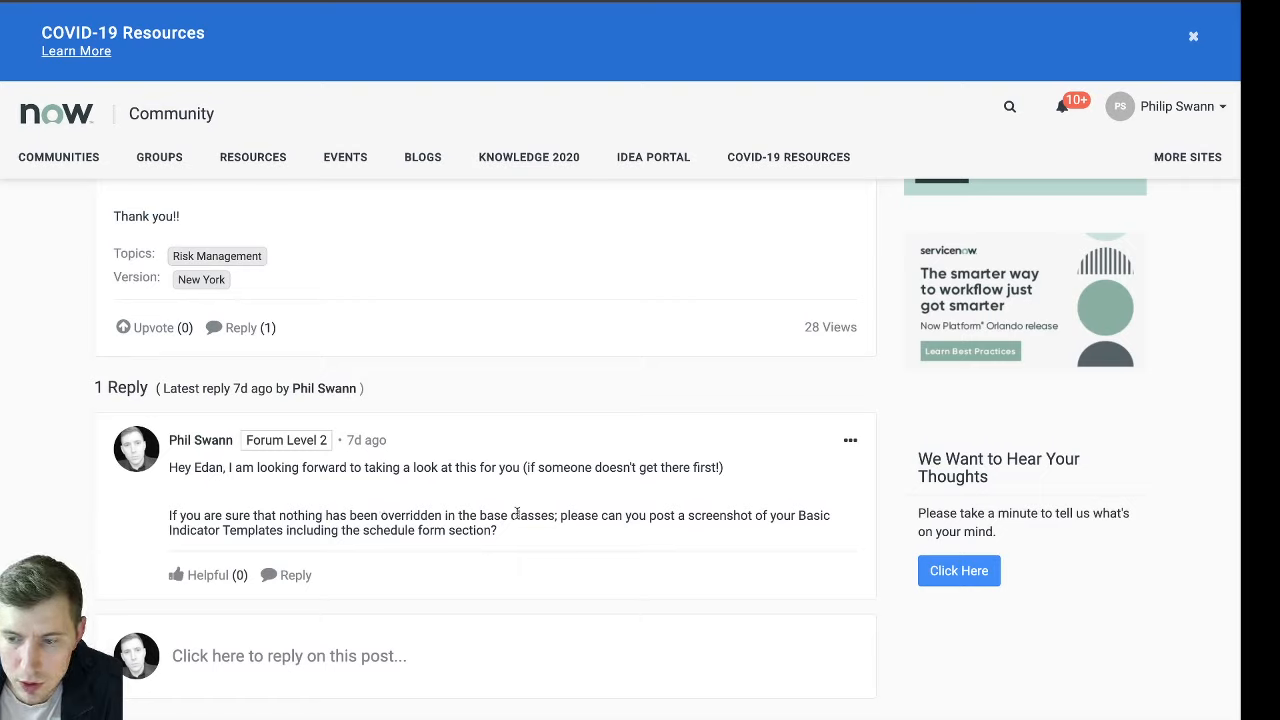
left_click_drag(798, 515, 842, 530)
left_click(789, 519)
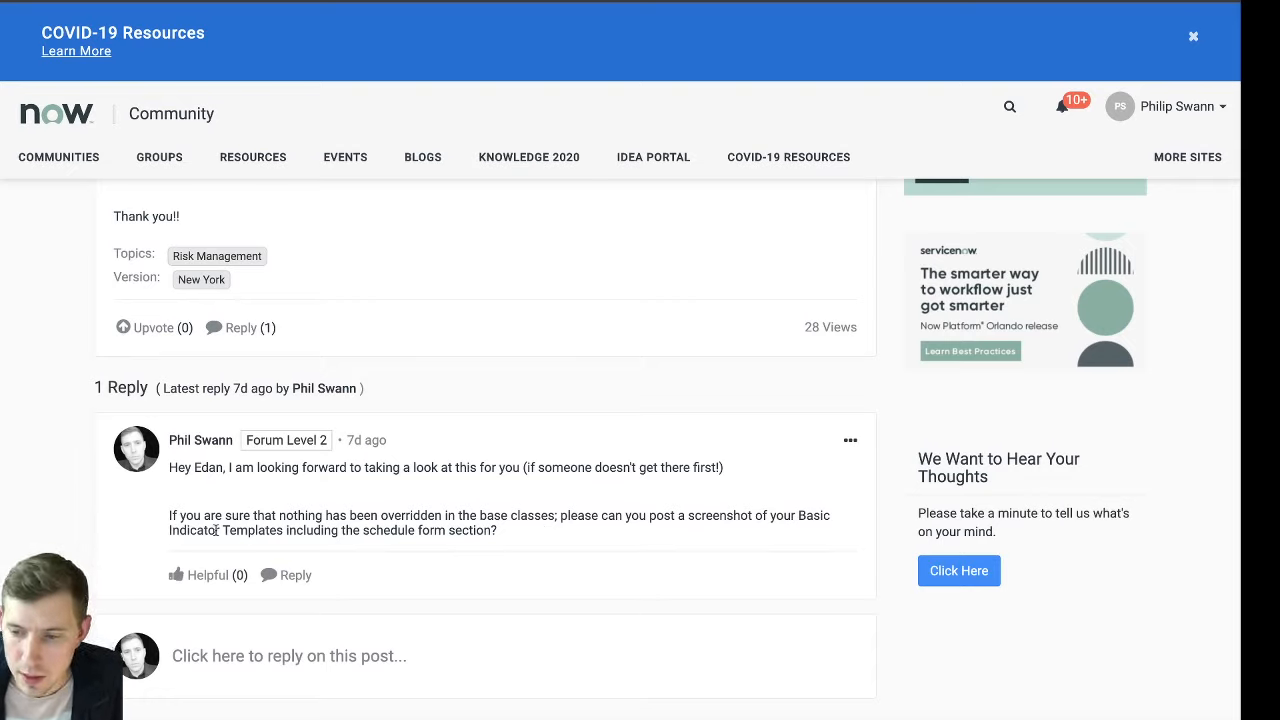
scroll(405, 400, "up", 1)
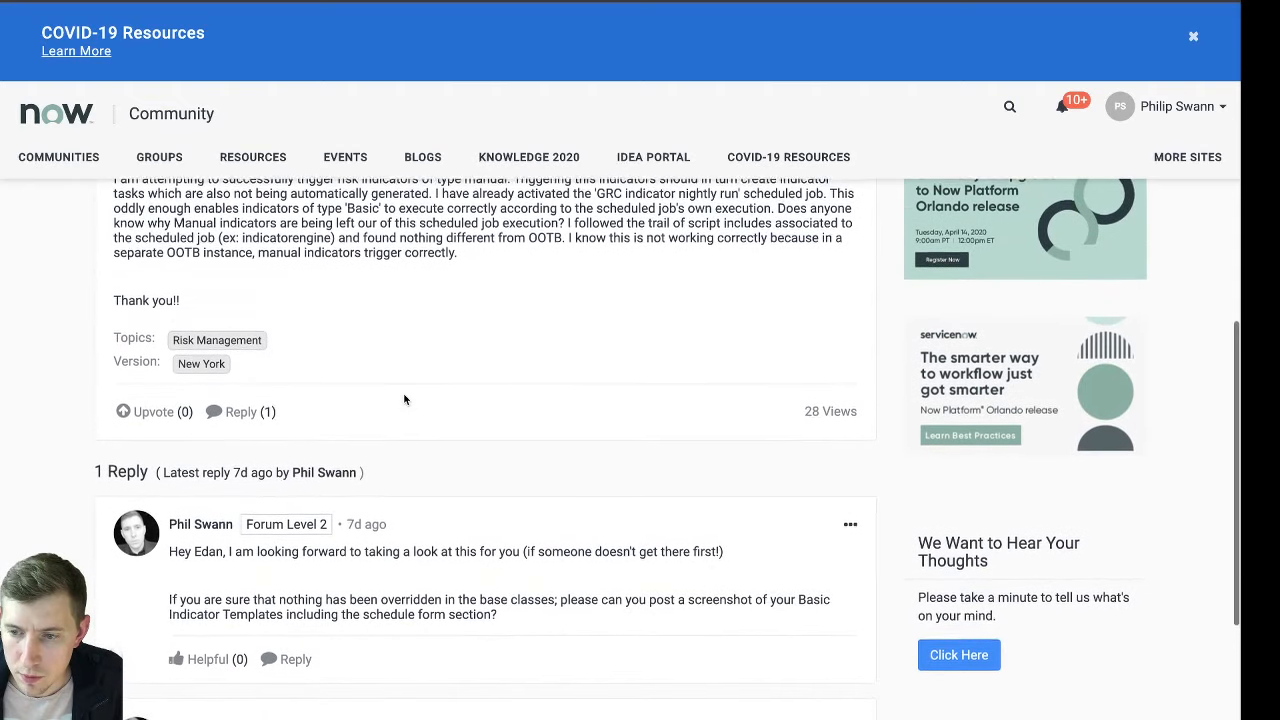
scroll(405, 400, "up", 3)
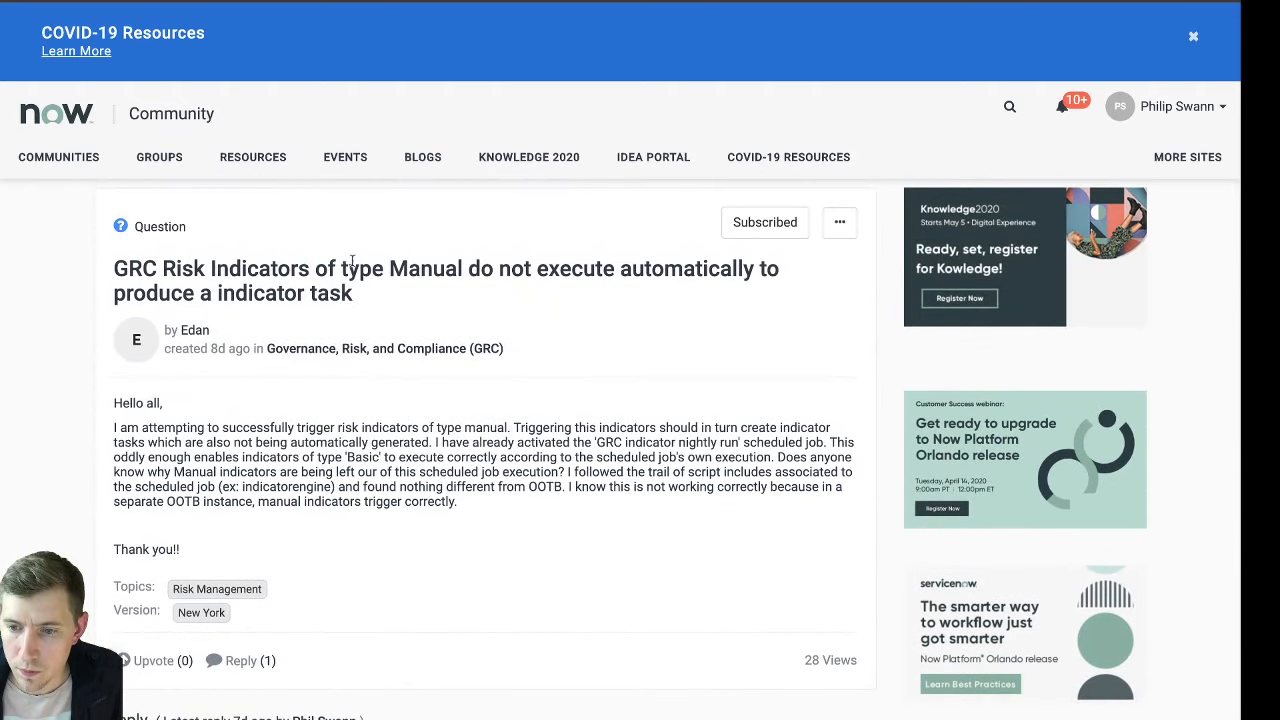
Switch to the ServiceNow instance with policy exception PER0002004 and search the application navigator for "manual"
left_click(401, 2)
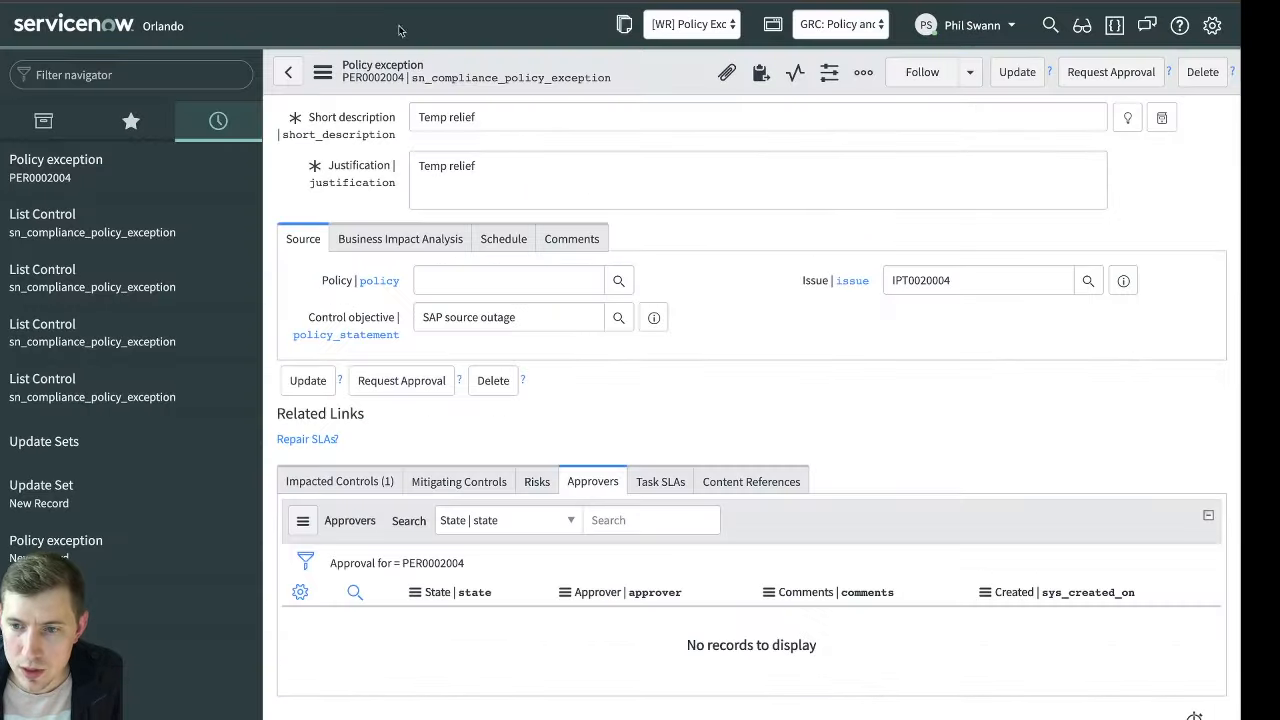
scroll(650, 197, "up", 1)
scroll(650, 197, "up", 3)
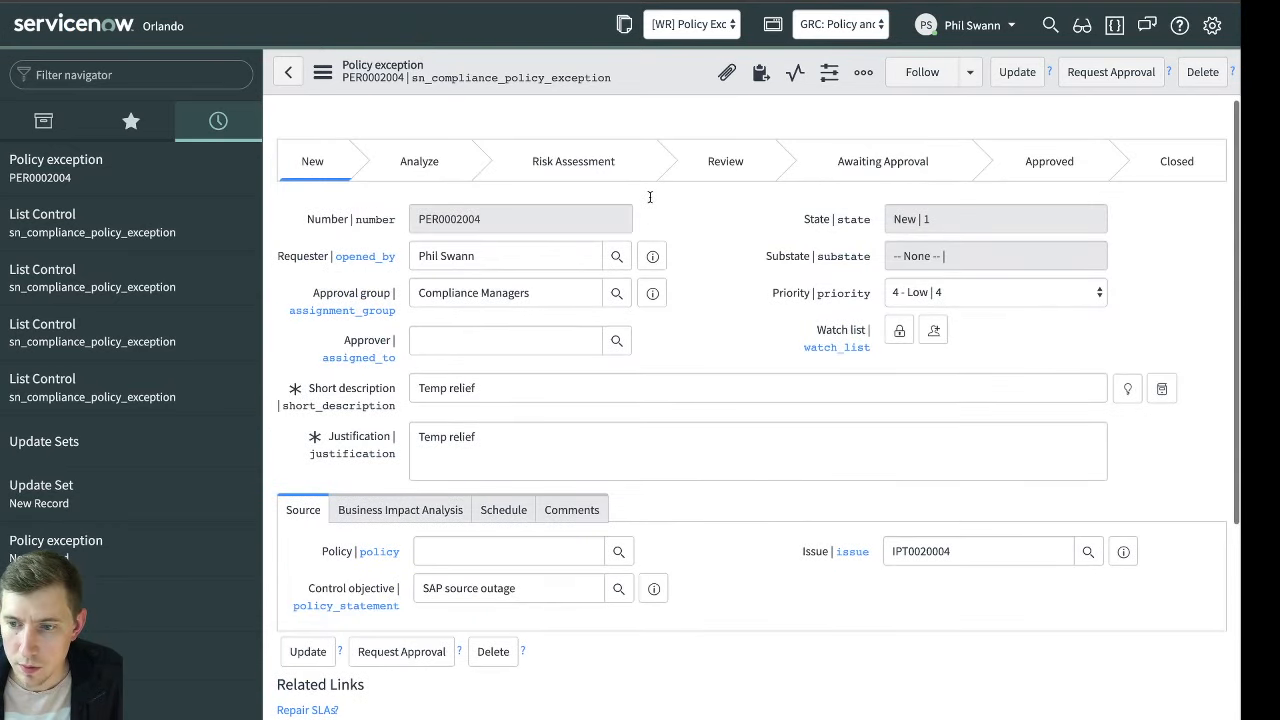
left_click(160, 77)
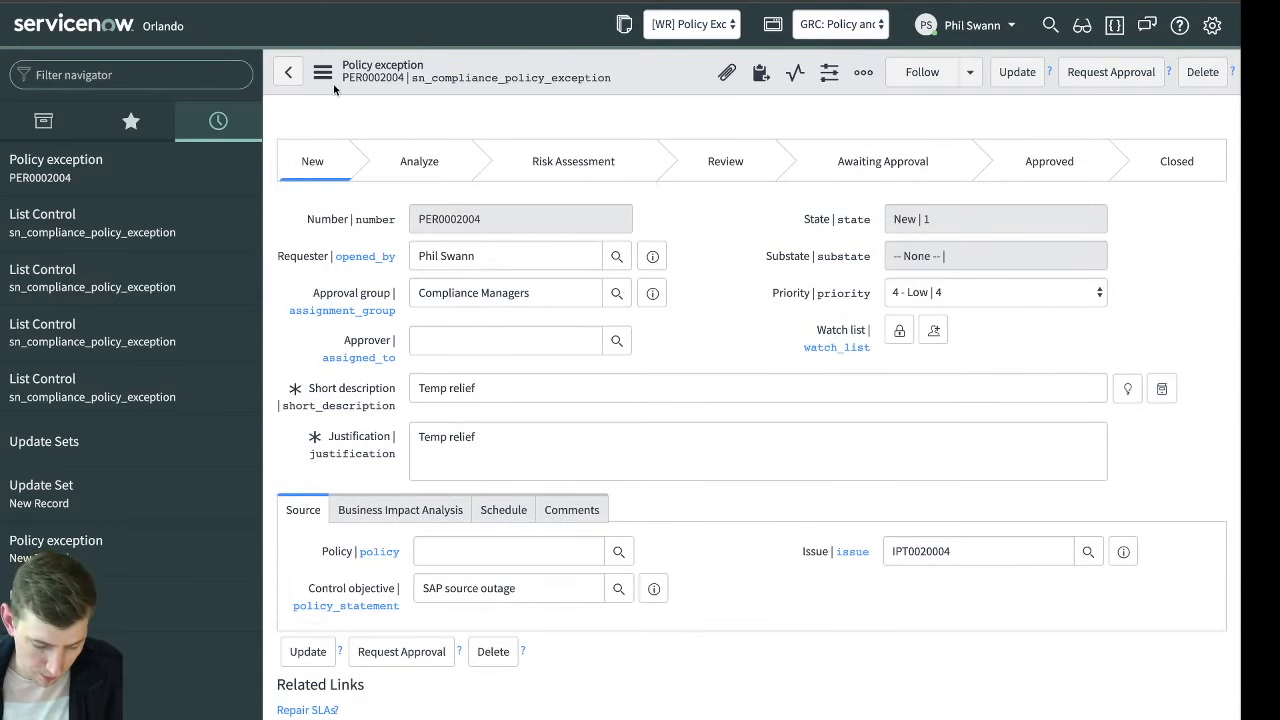
type("manual")
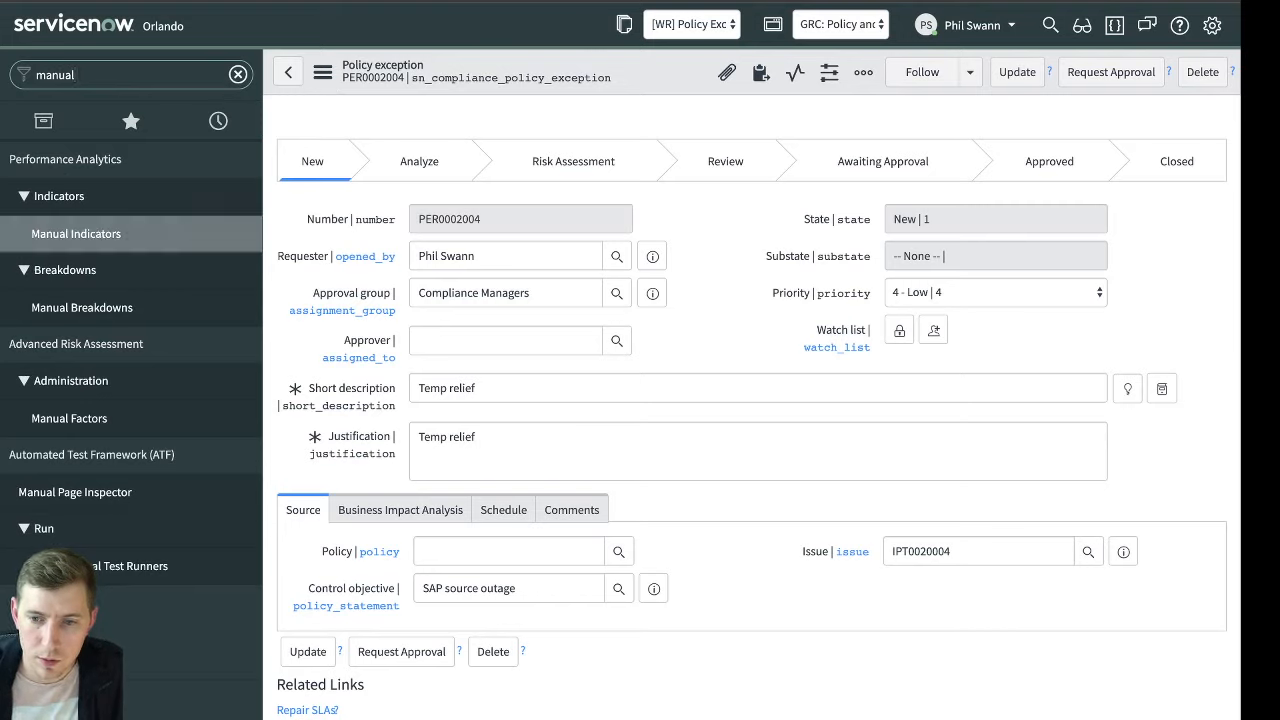
left_click(93, 240)
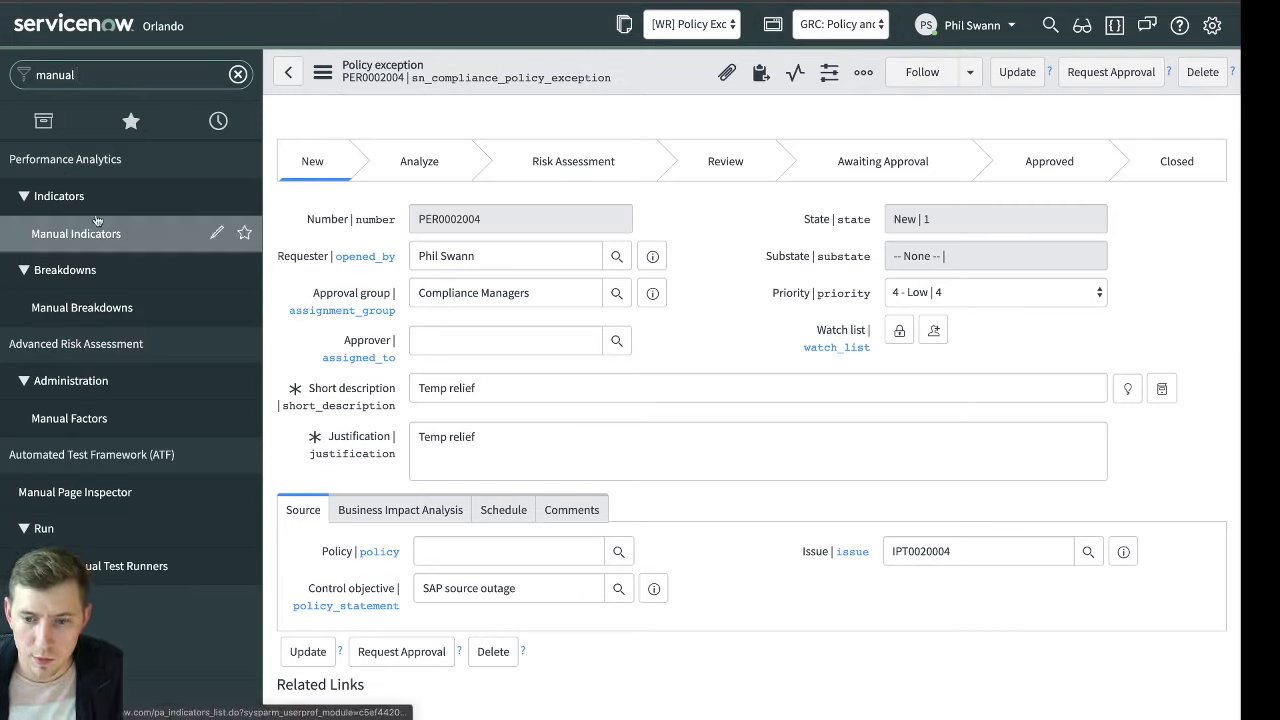
Filter the application navigator by "risk statement" and open the Risk Statements list under Advanced Risk Assessment
key("super+a")
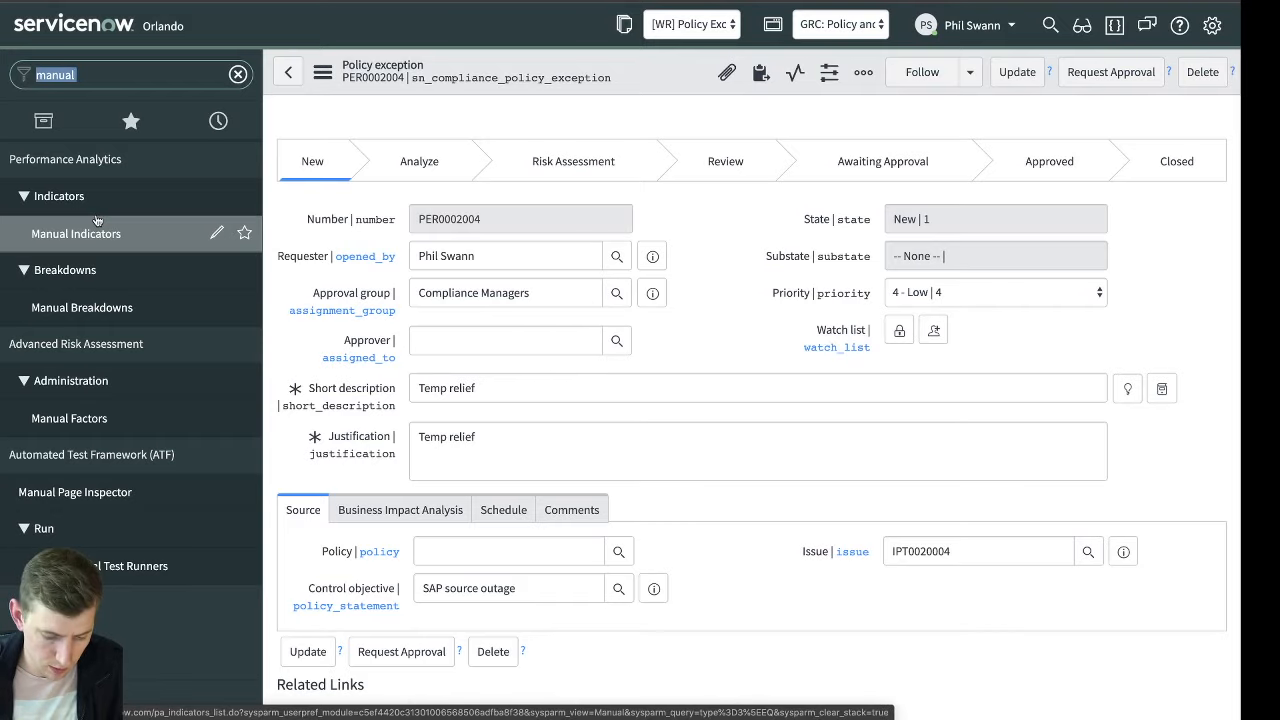
type("risk statement")
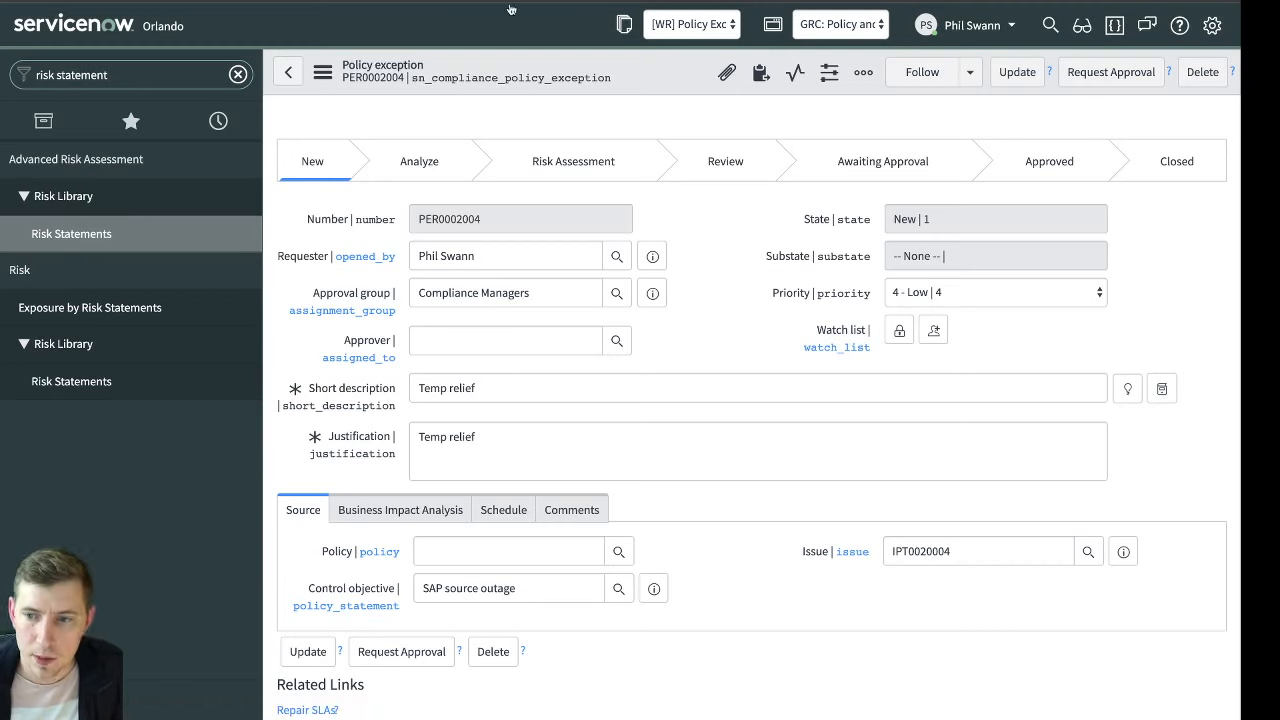
left_click(725, 1)
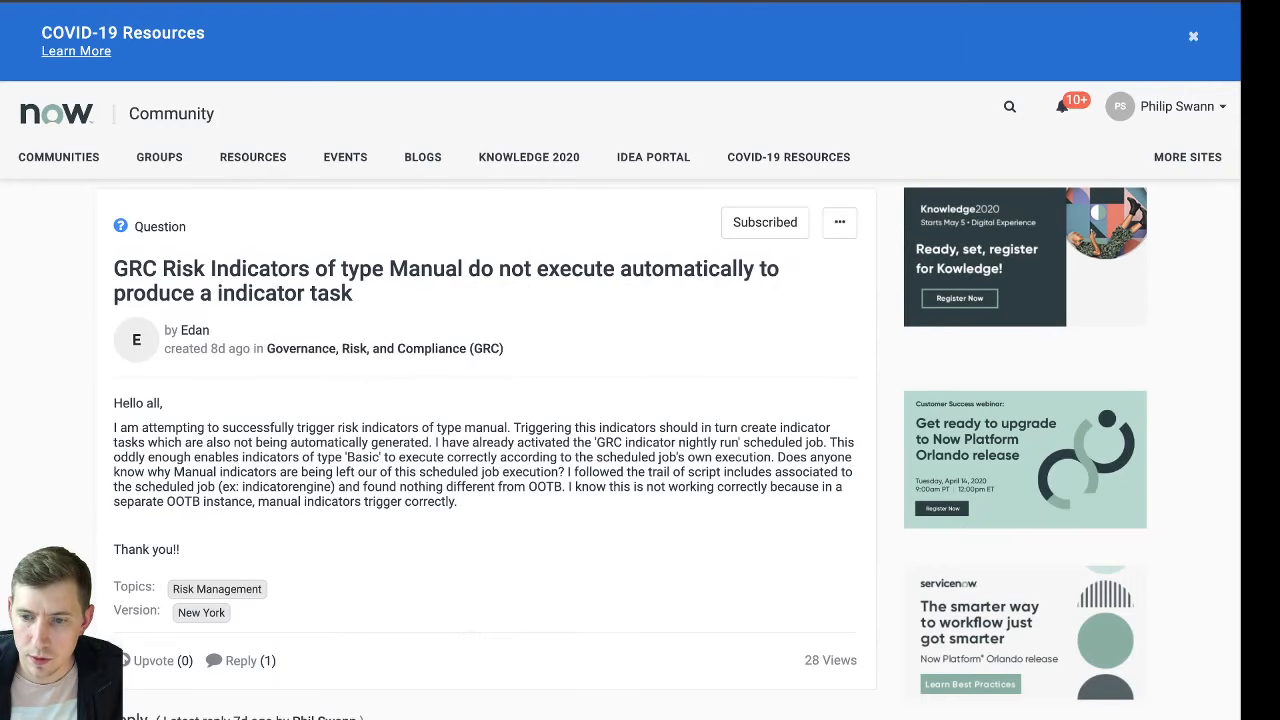
left_click(557, 1)
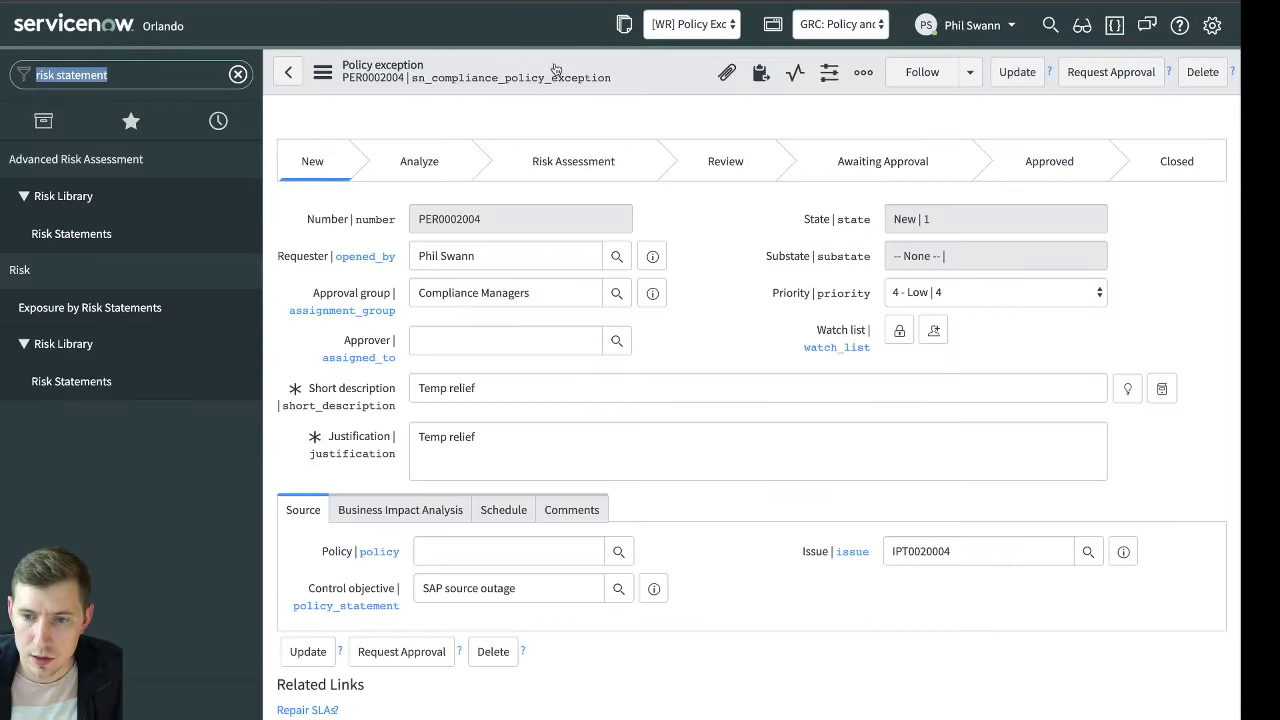
left_click(743, 302)
left_click(215, 234)
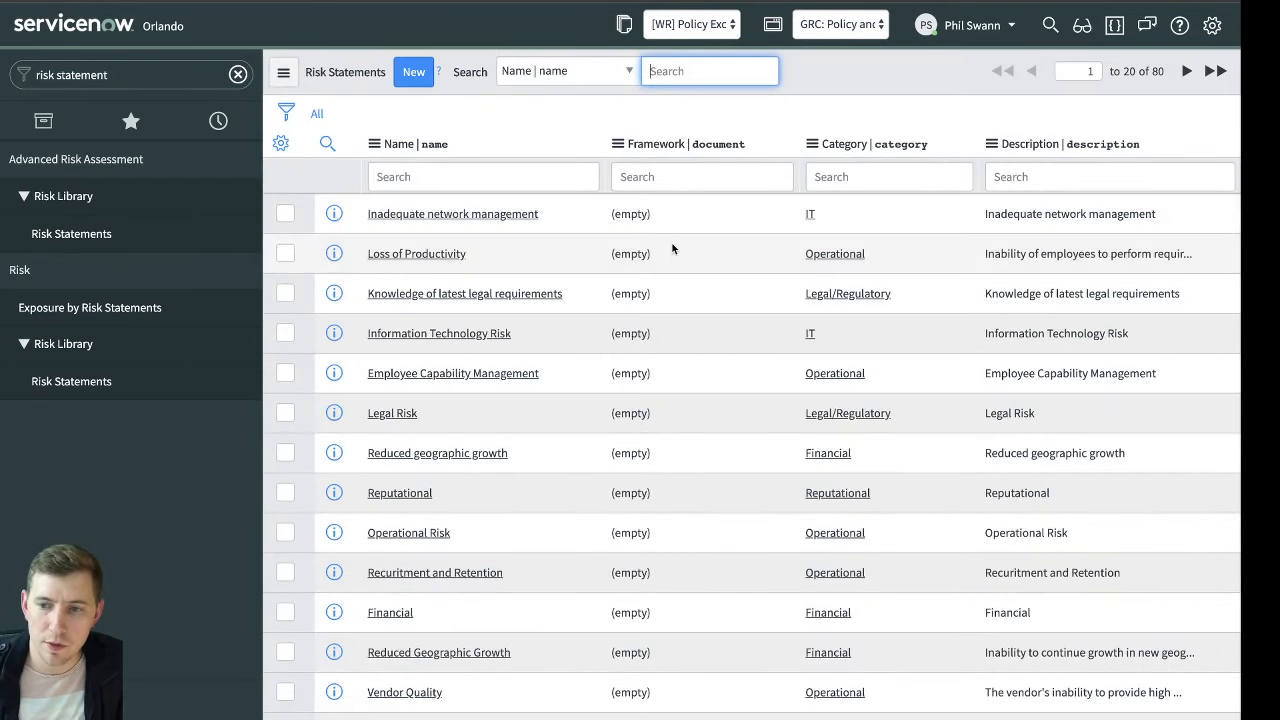
Search the risk statements by name for "*pandemic" and for "*sick"
left_click(450, 175)
type("*pandemic")
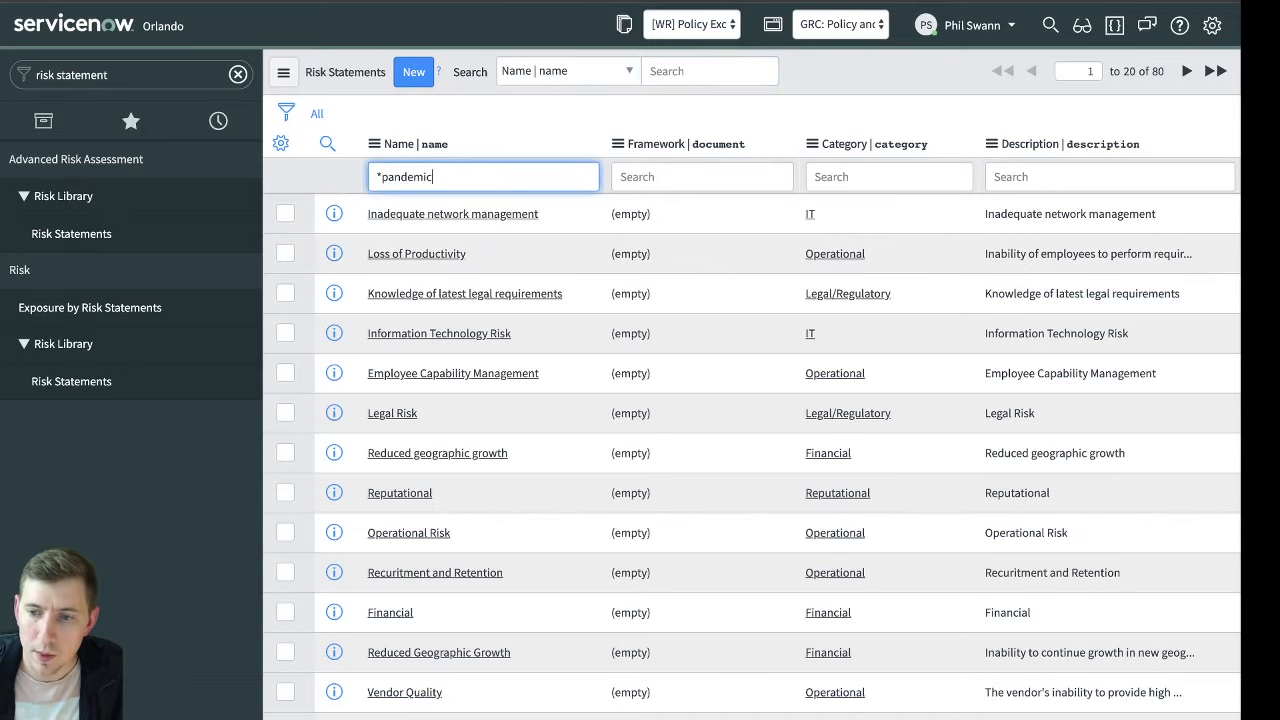
key("Return")
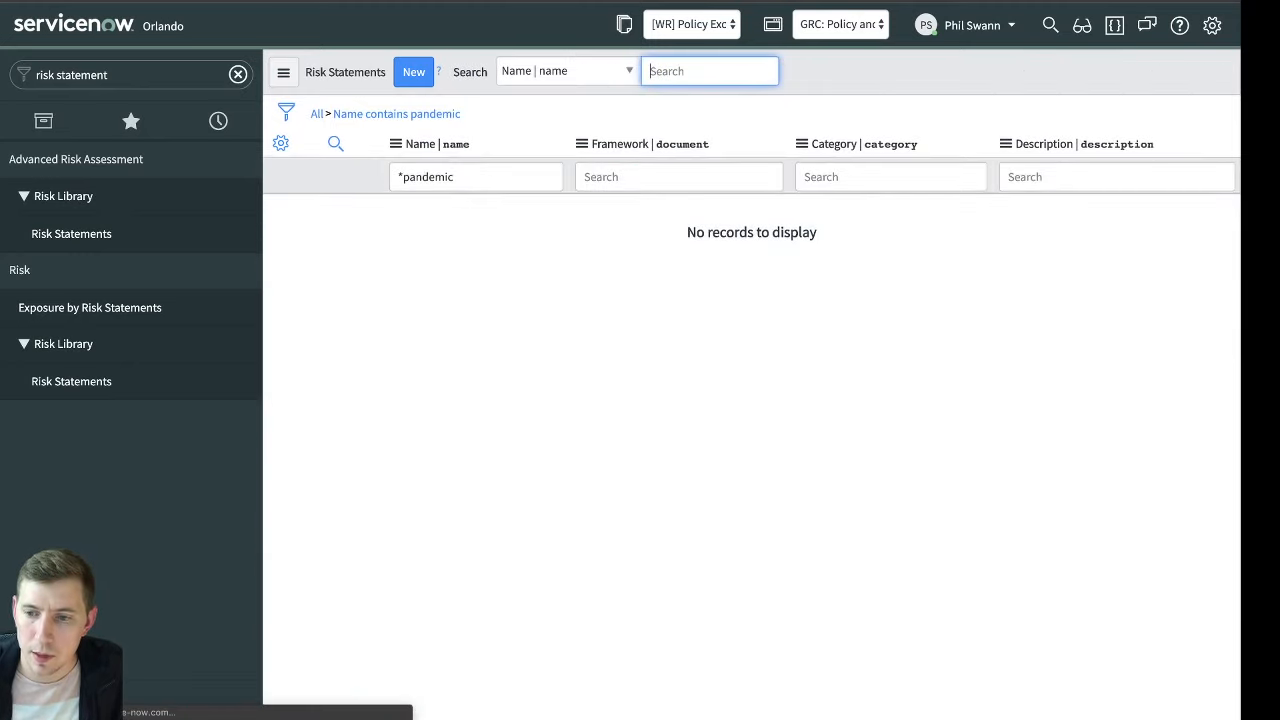
double_click(449, 178)
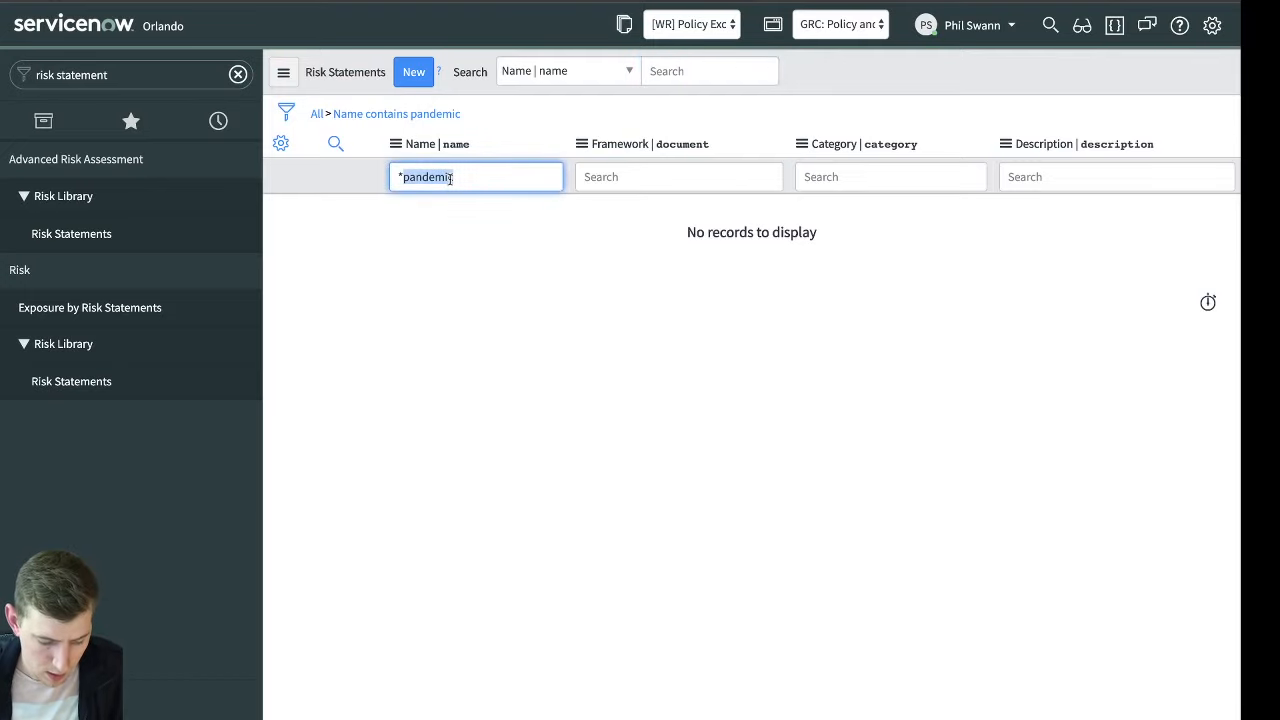
type("sick")
key("Return")
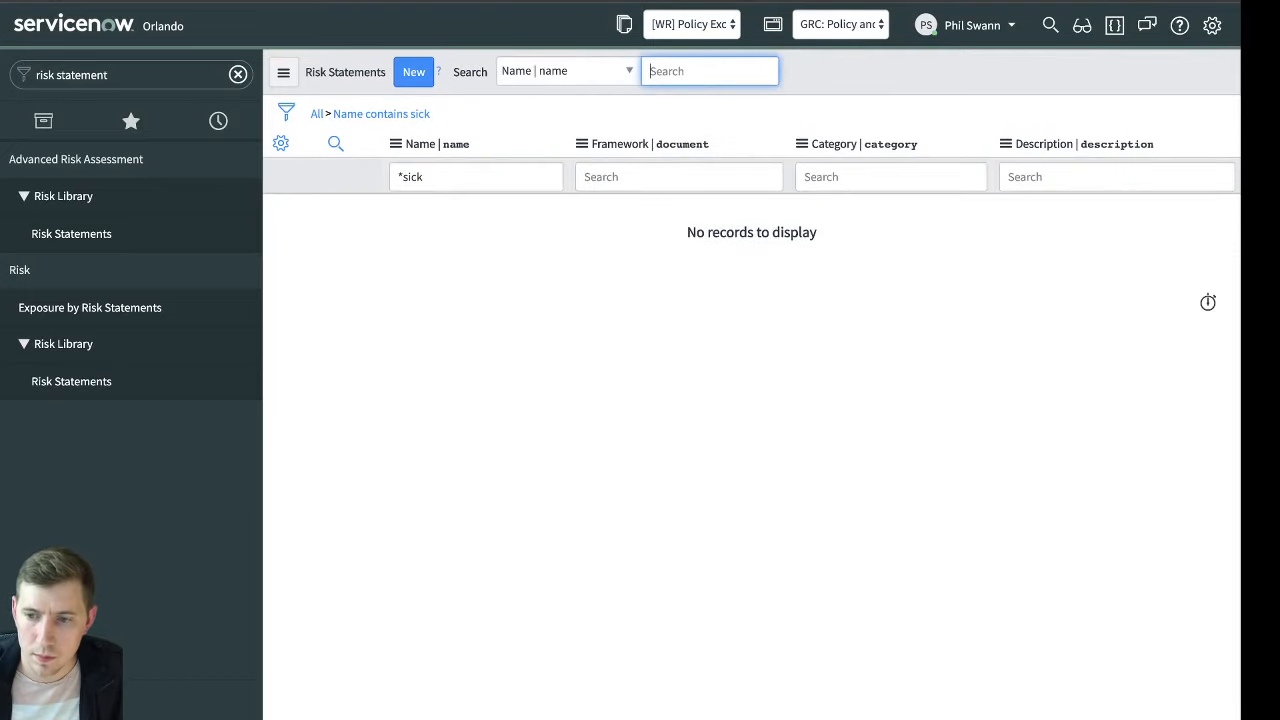
Search the risk statements by name for "*health", and clear the name search text
double_click(449, 178)
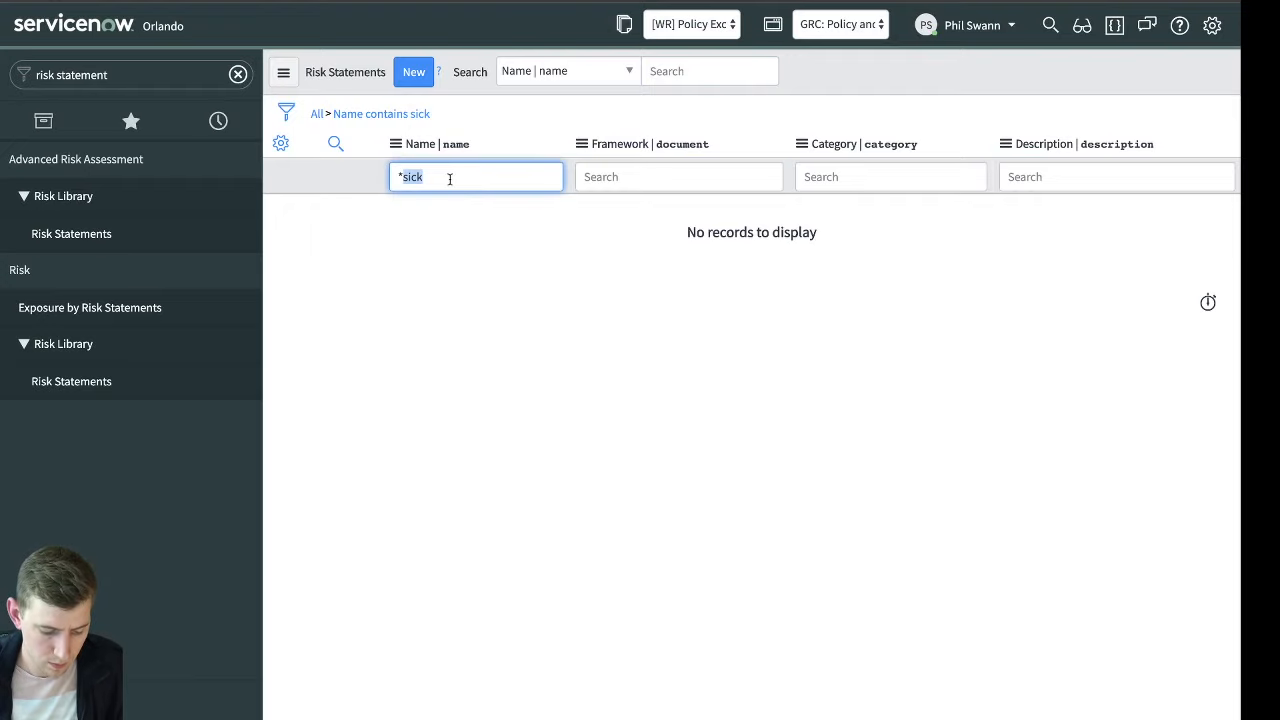
type("health")
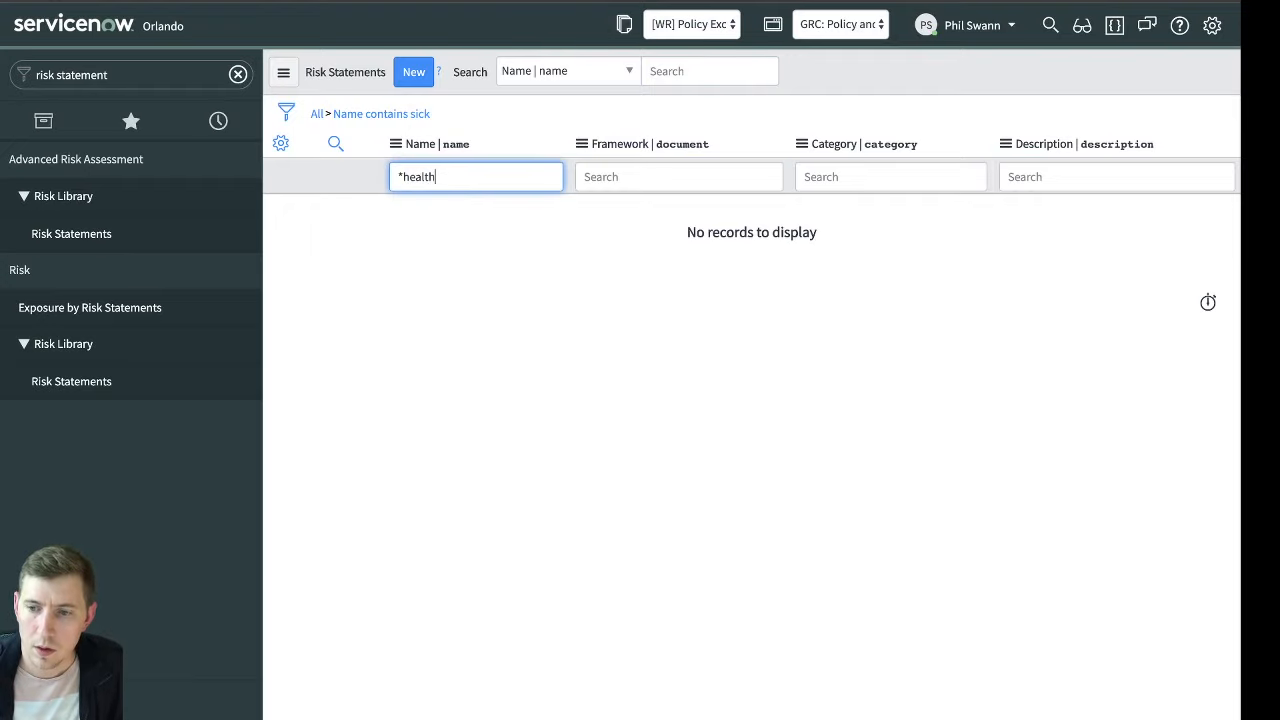
key("Return")
double_click(489, 179)
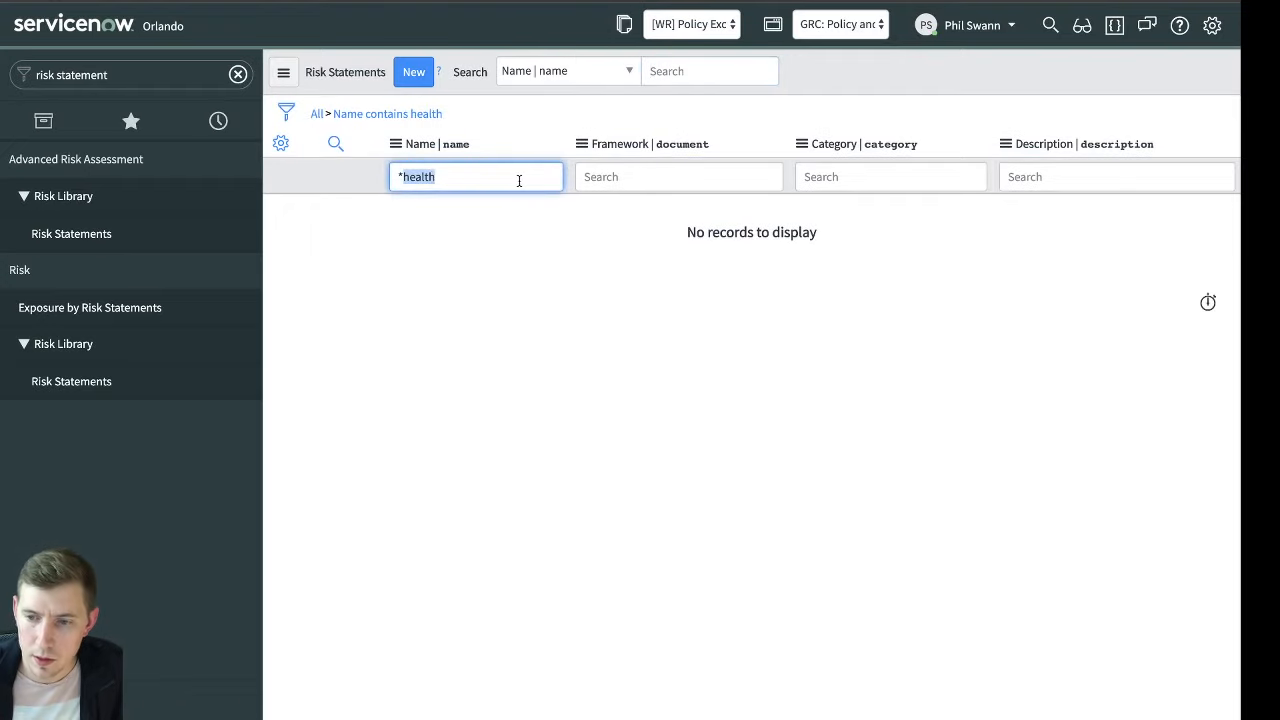
key("BackSpace")
key("BackSpace")
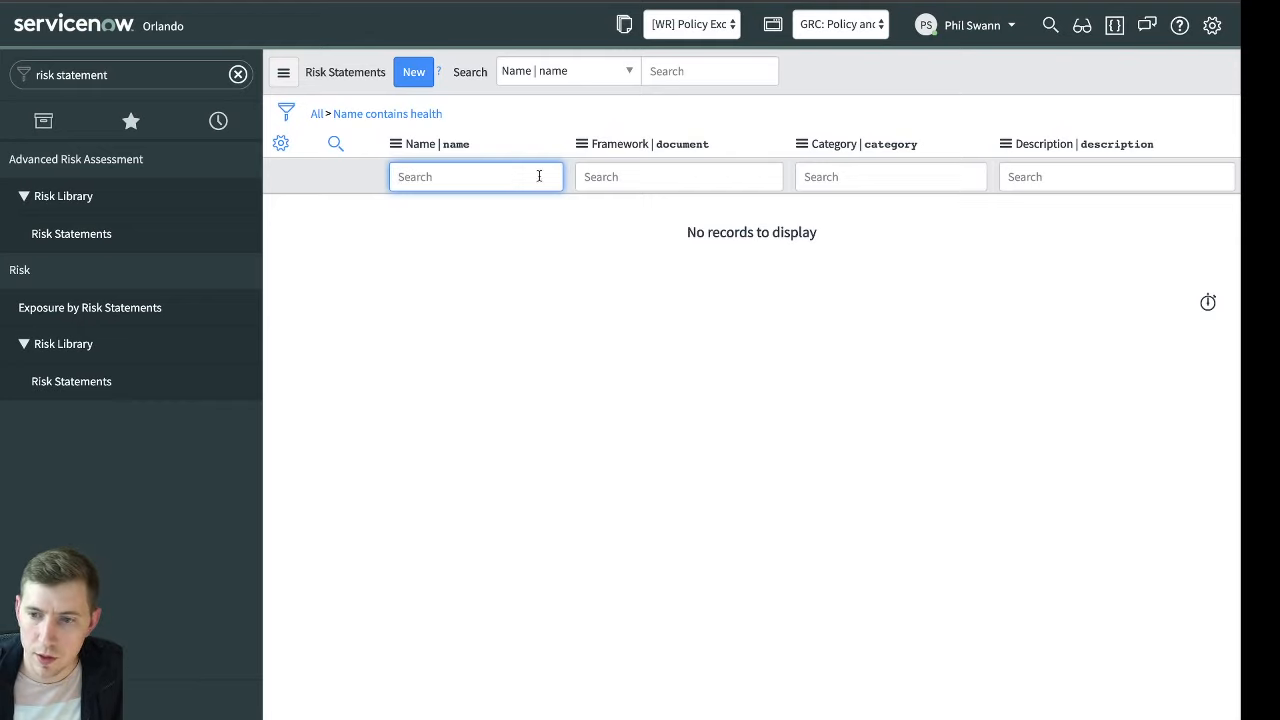
Start a new risk statement named "Loss of productivity due to pandemic"
left_click(414, 74)
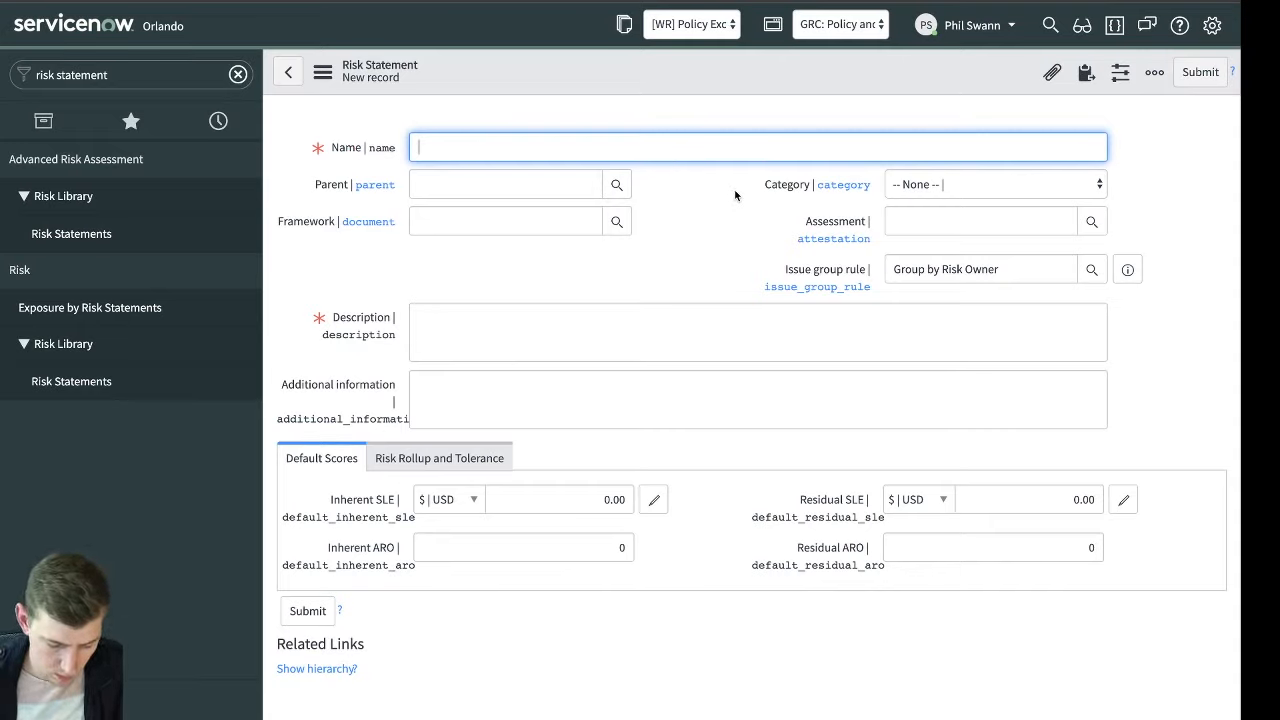
type("Loss of ")
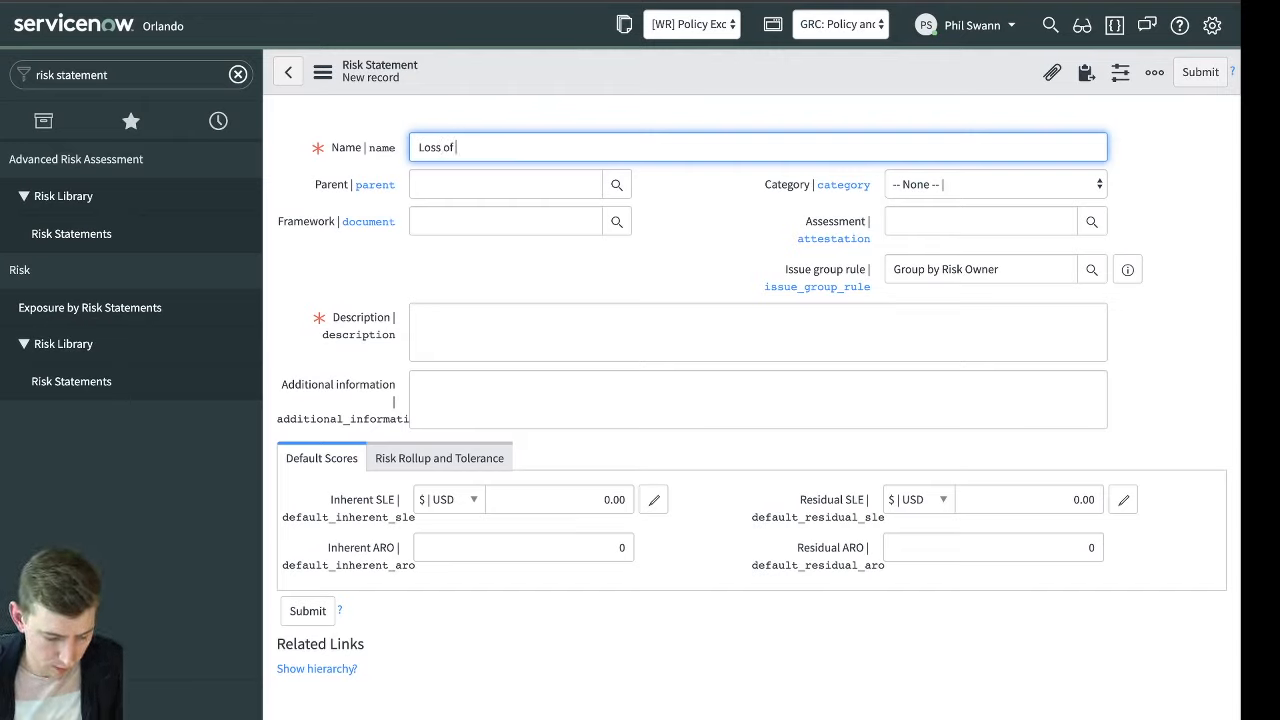
type("or")
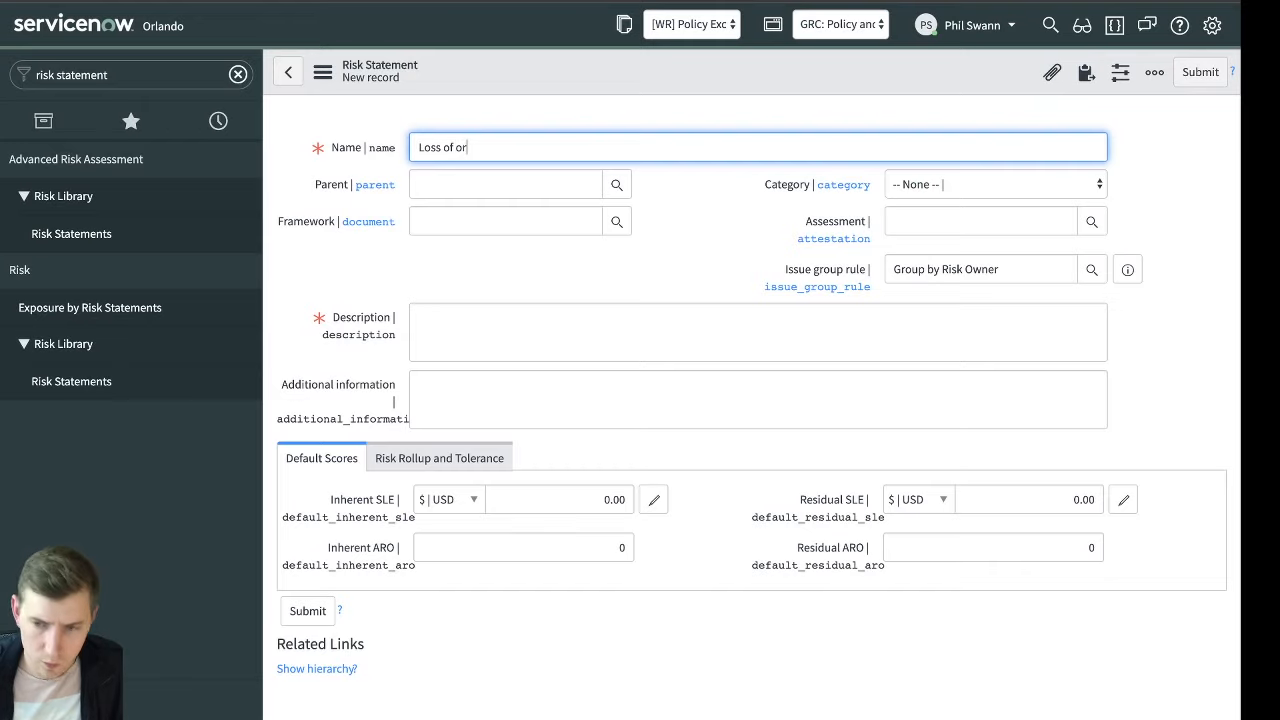
key("BackSpace")
key("BackSpace")
type("productivi")
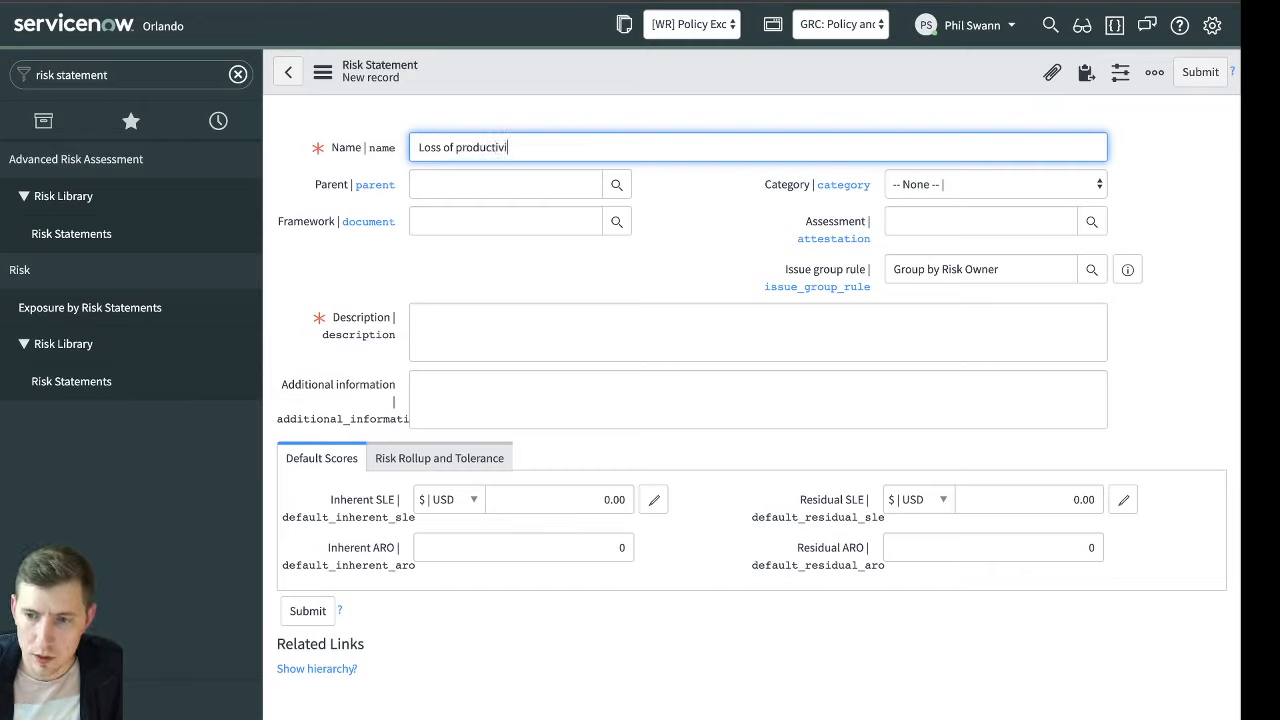
type("ty due to pandemic")
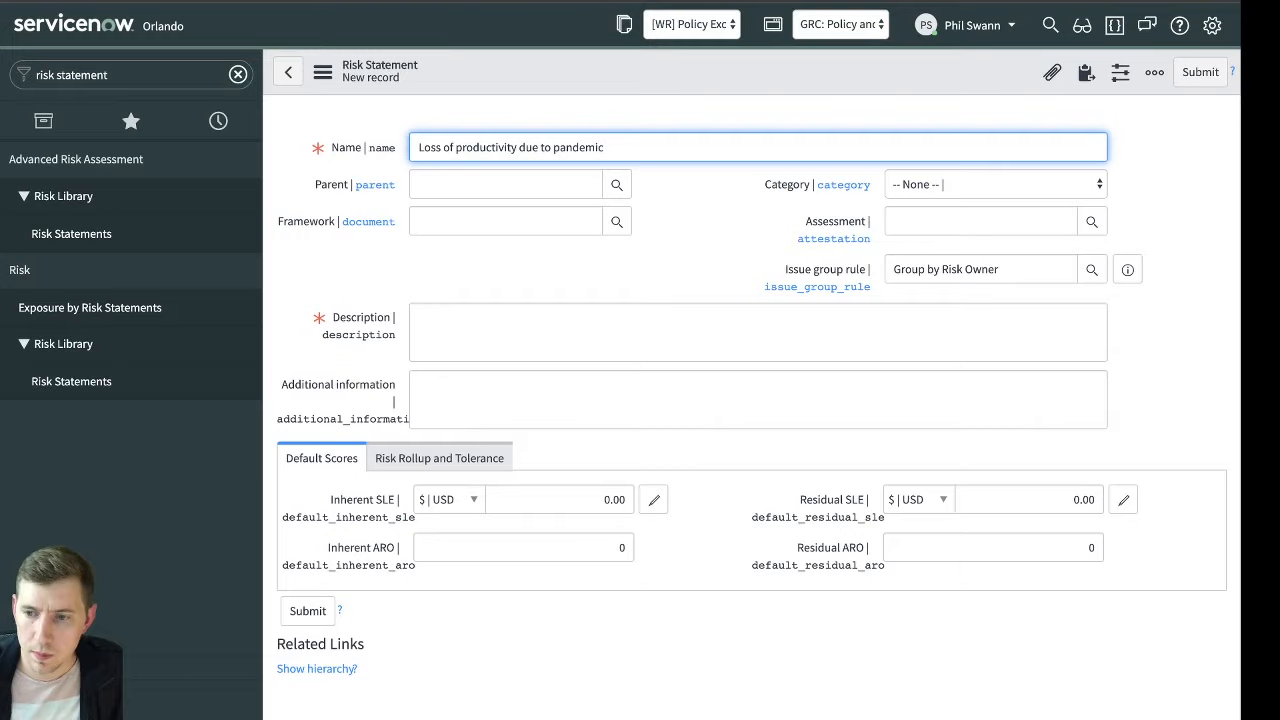
Begin the risk statement's description with "If an outbreak of a virus were to occur"
left_click(668, 310)
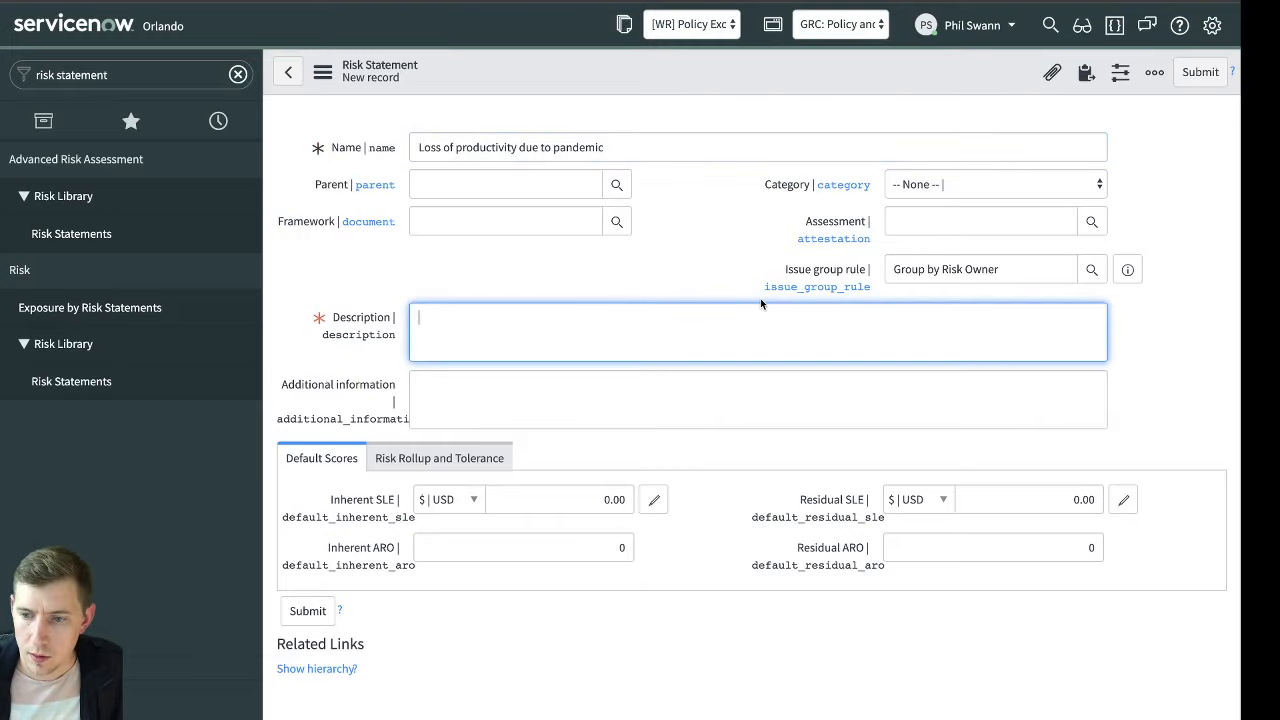
type("If an")
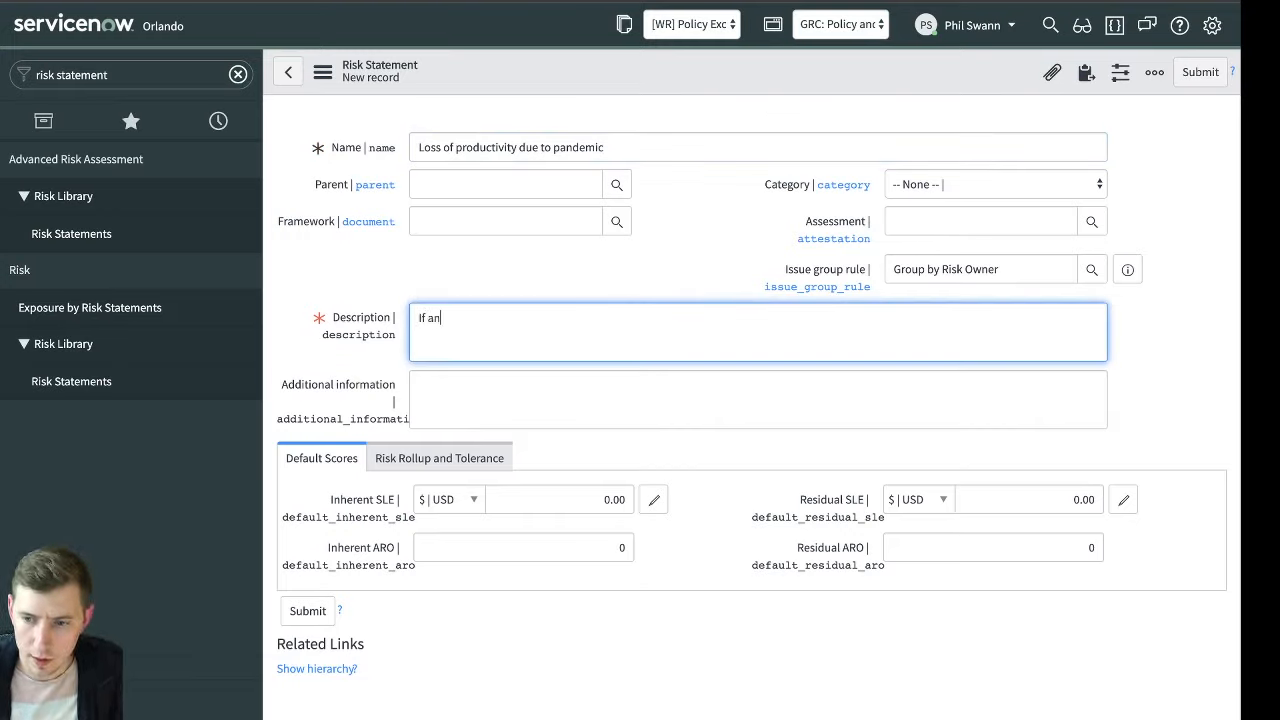
type(" outbreak of a")
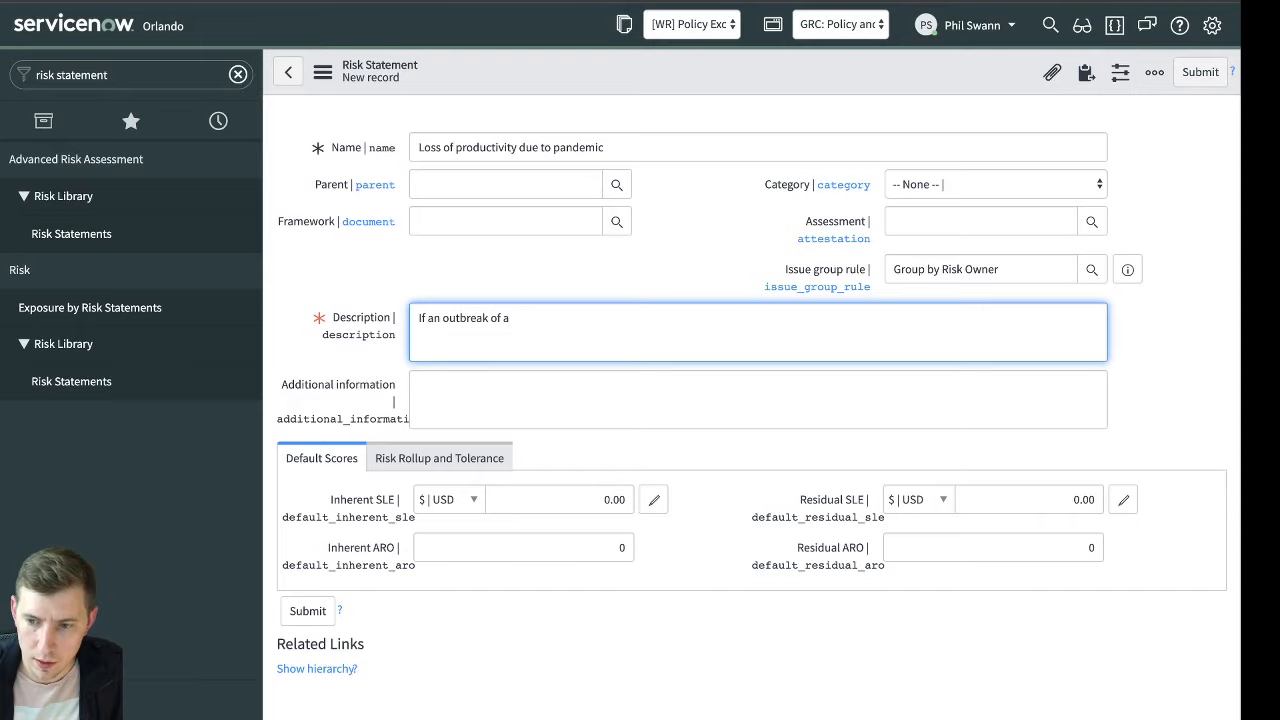
type("vi")
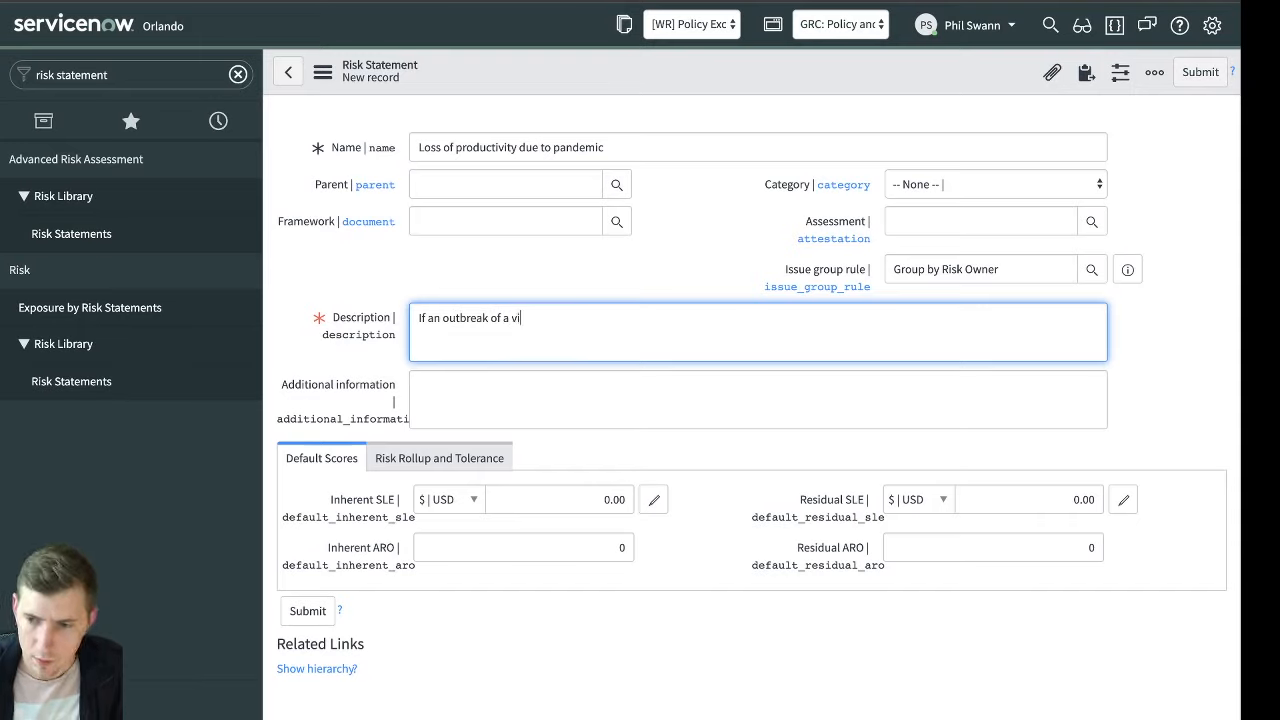
type("rus were to occur")
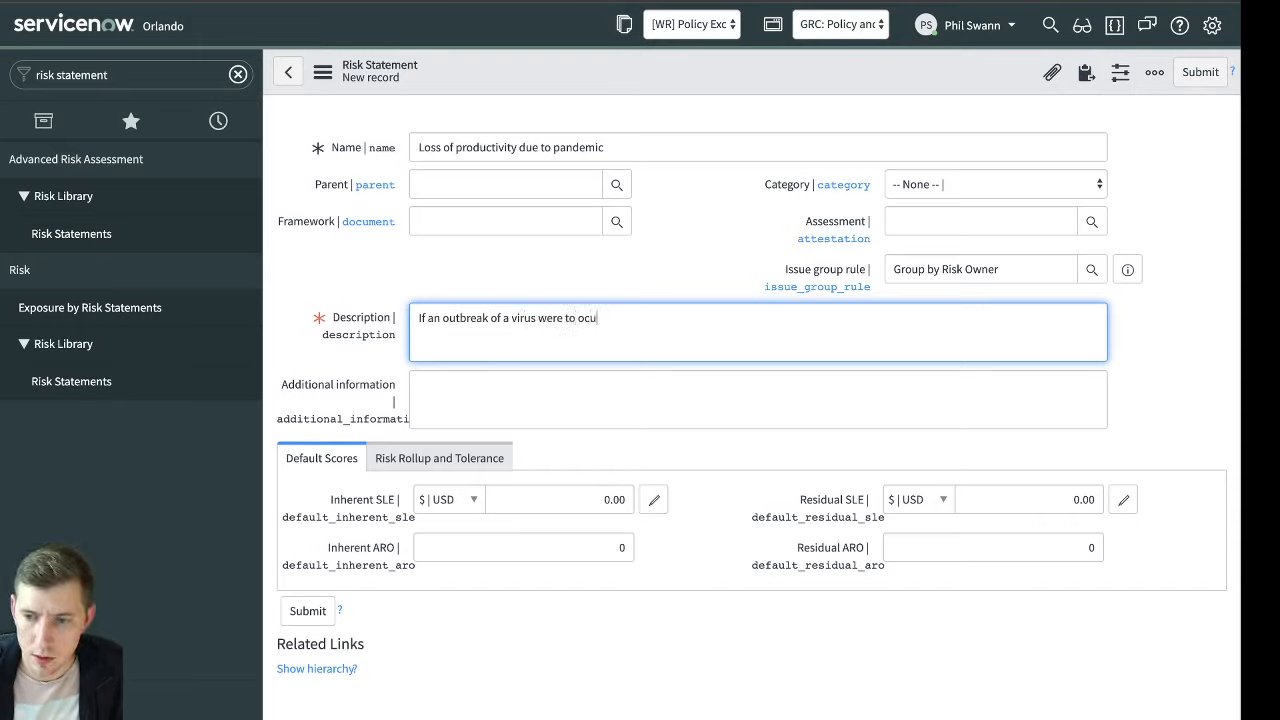
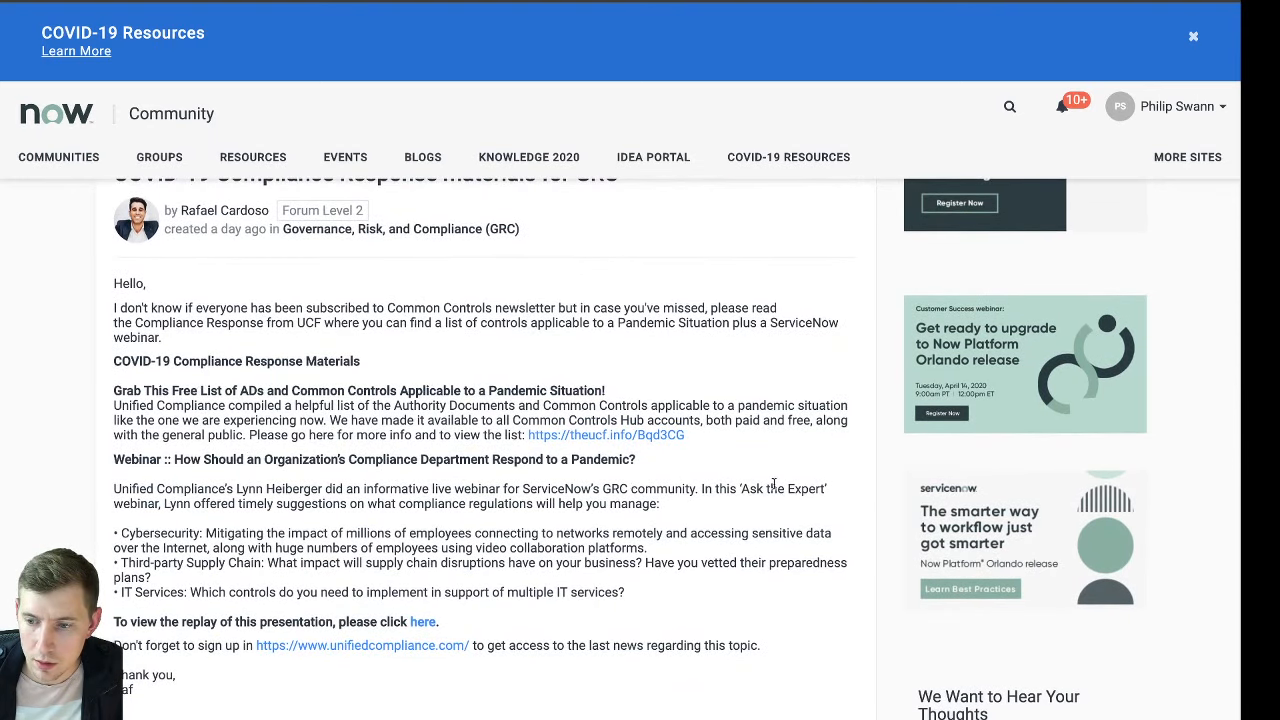
Switch from the community pages back to the new "Loss of productivity due to pandemic" risk statement
left_click(862, 1)
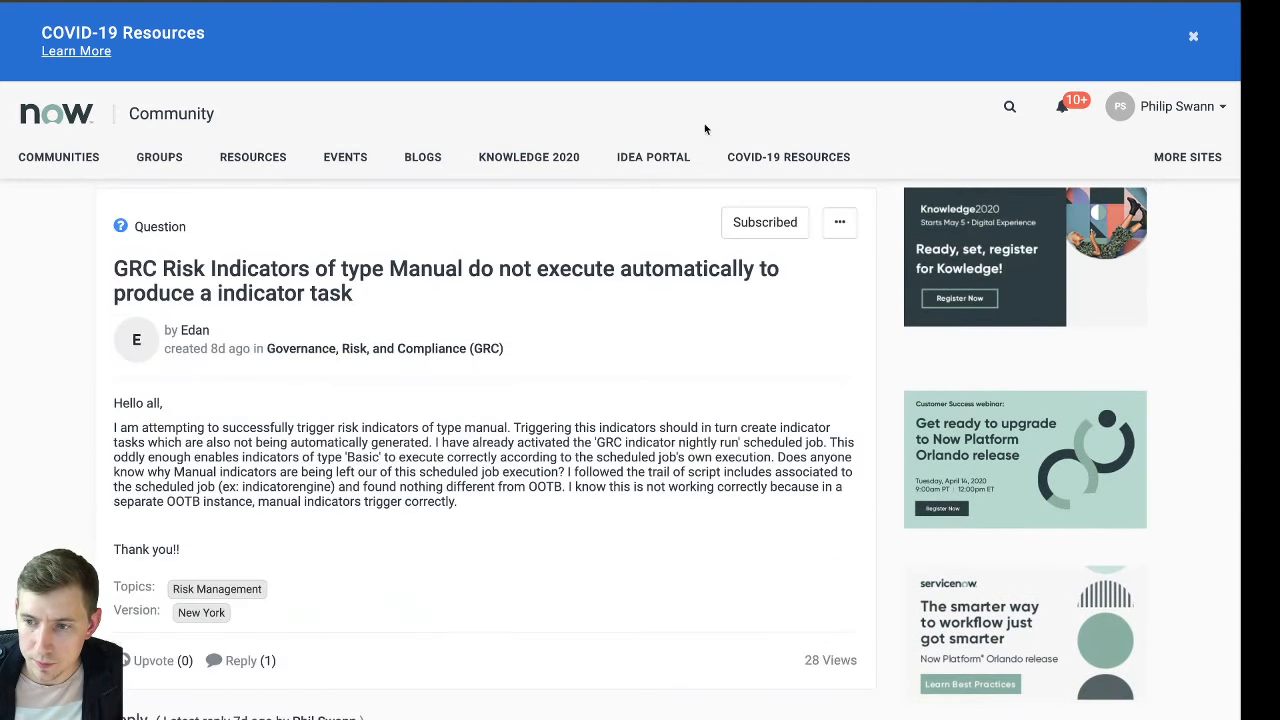
left_click(742, 1)
left_click(630, 1)
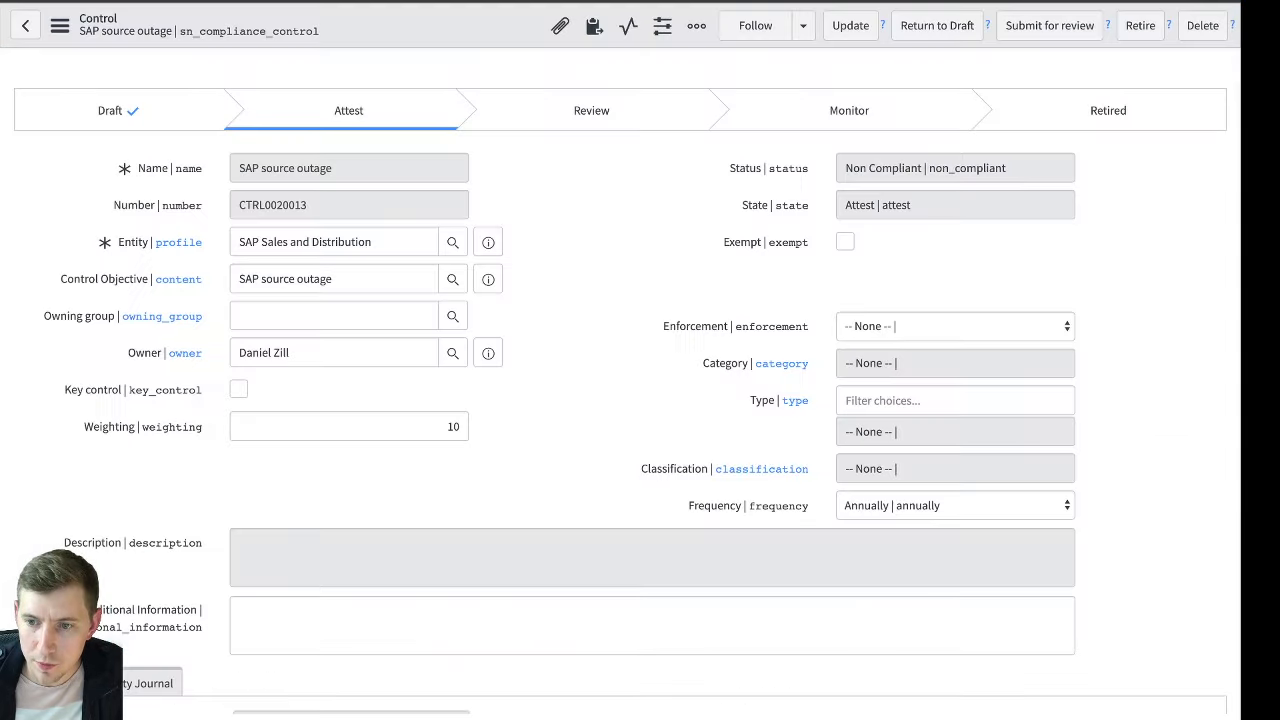
left_click(506, 1)
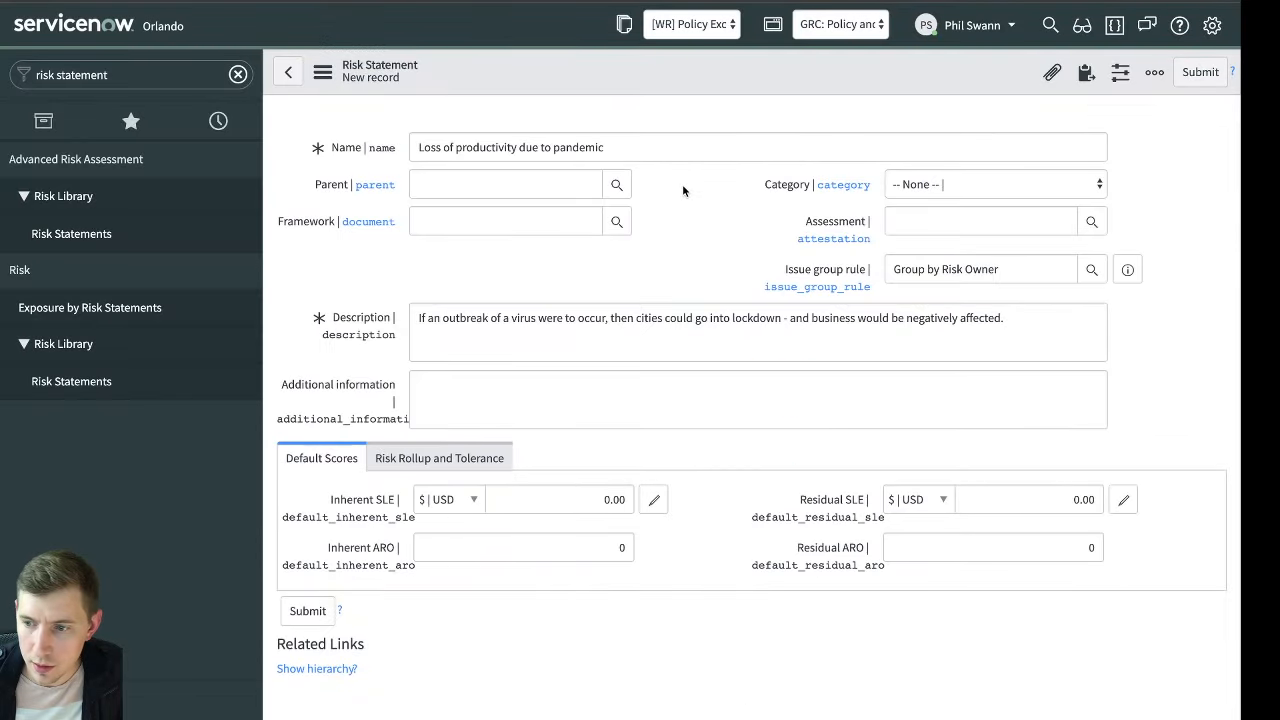
Review the risk statement's rollup and tolerance fields, and return to its default scores
scroll(683, 190, "down", 1)
scroll(683, 190, "down", 1)
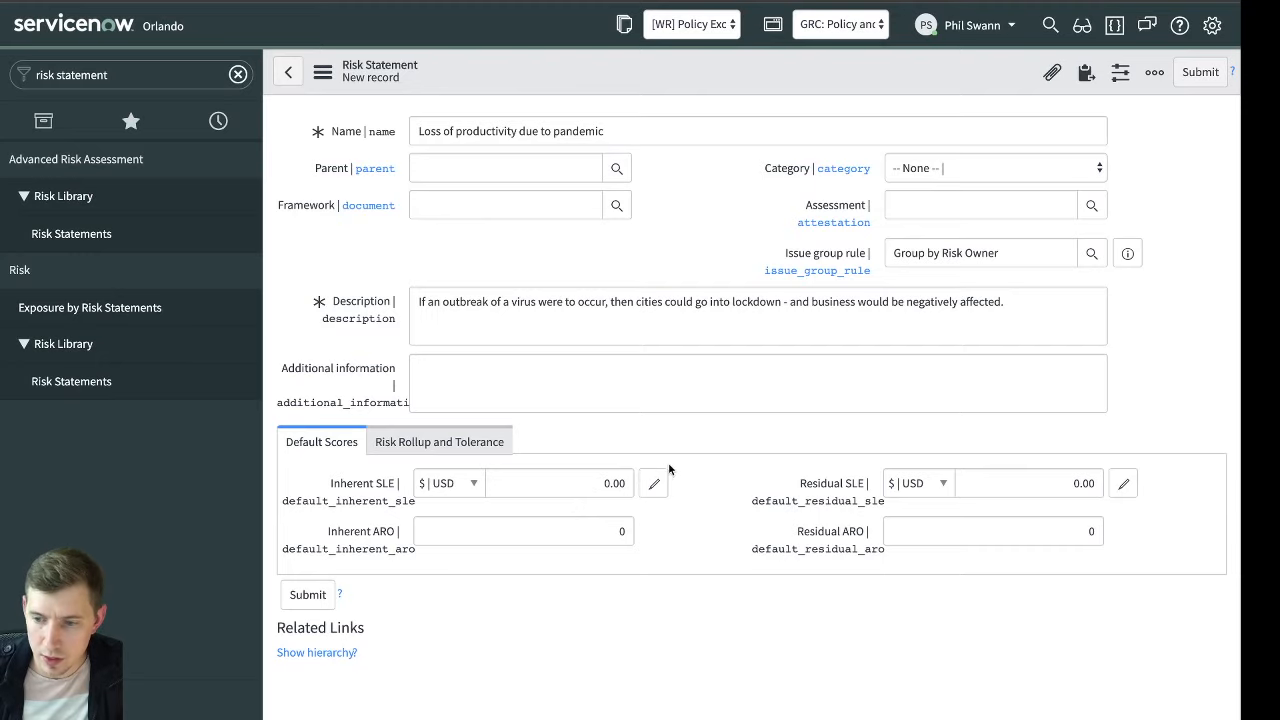
left_click(483, 452)
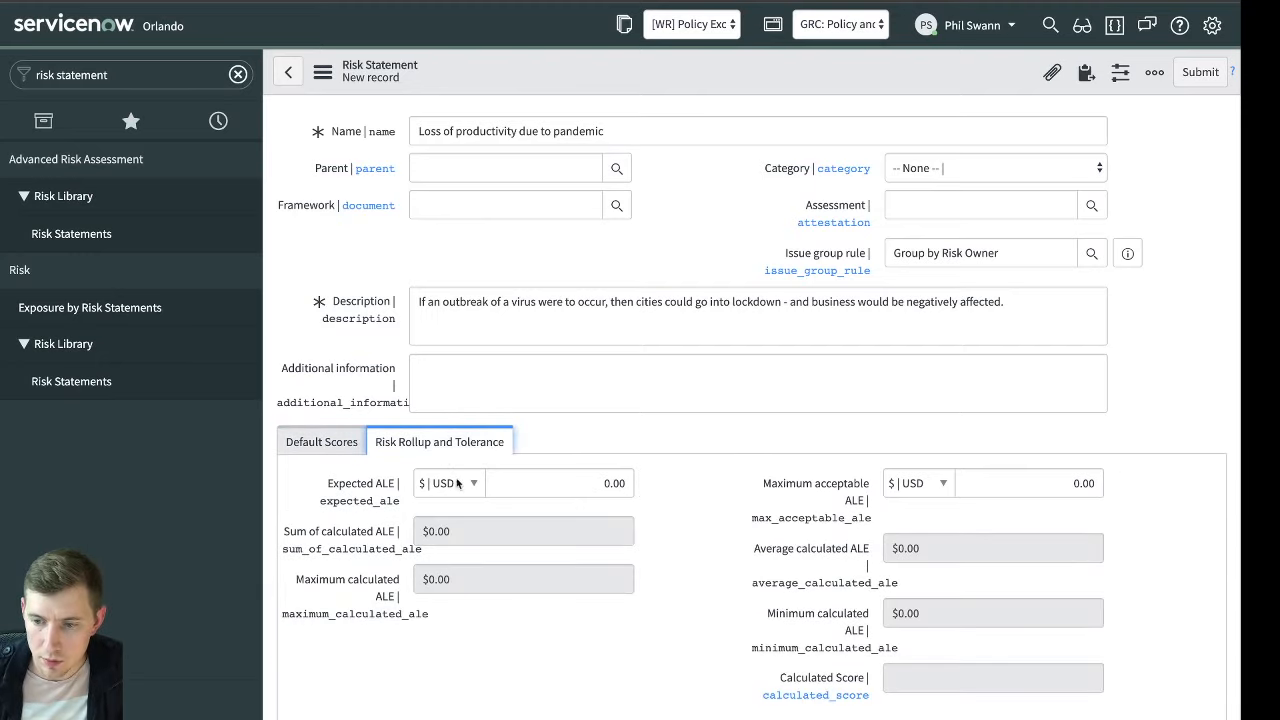
scroll(590, 478, "down", 1)
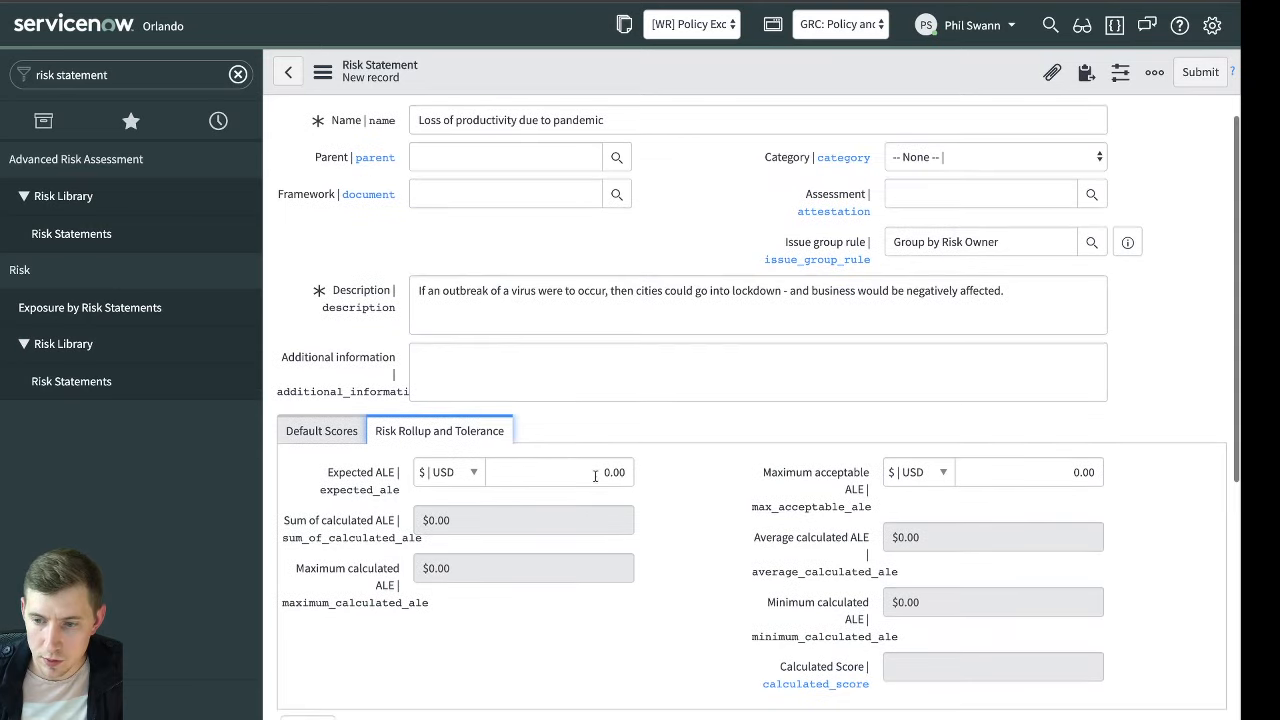
left_click(321, 430)
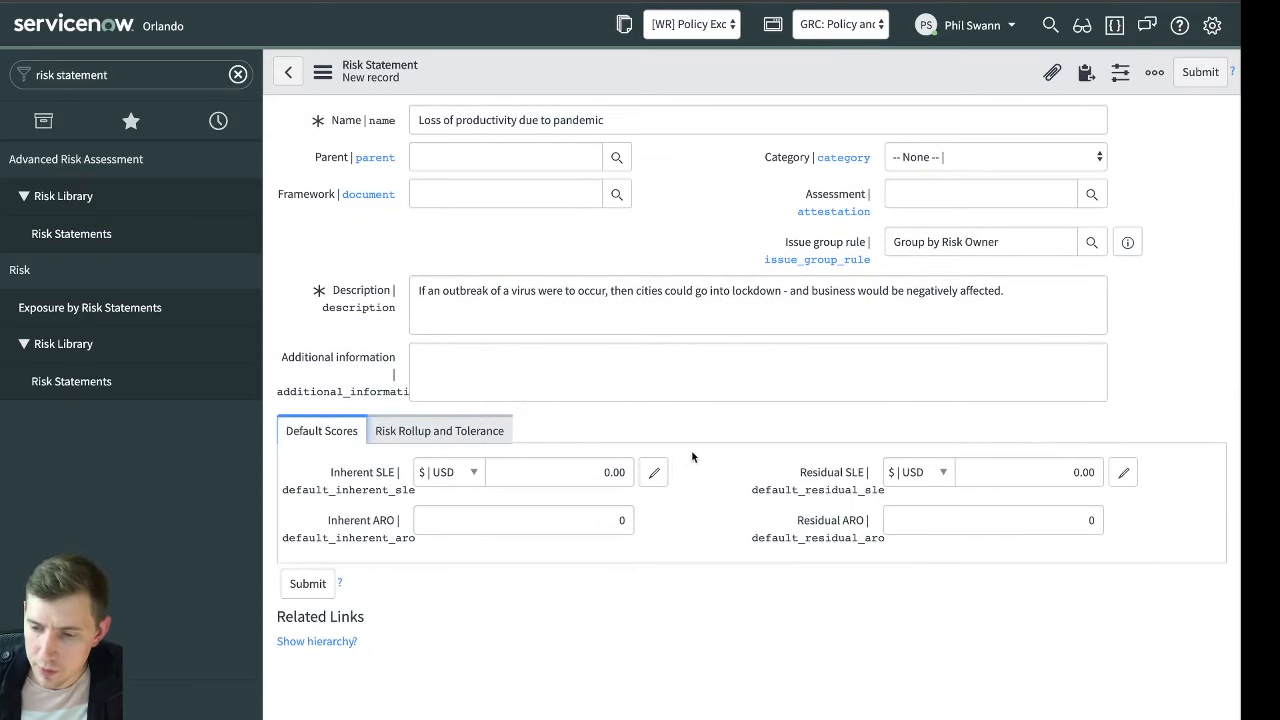
Save the pandemic risk statement while keeping it open, and show its indicator templates
right_click(783, 73)
left_click(808, 87)
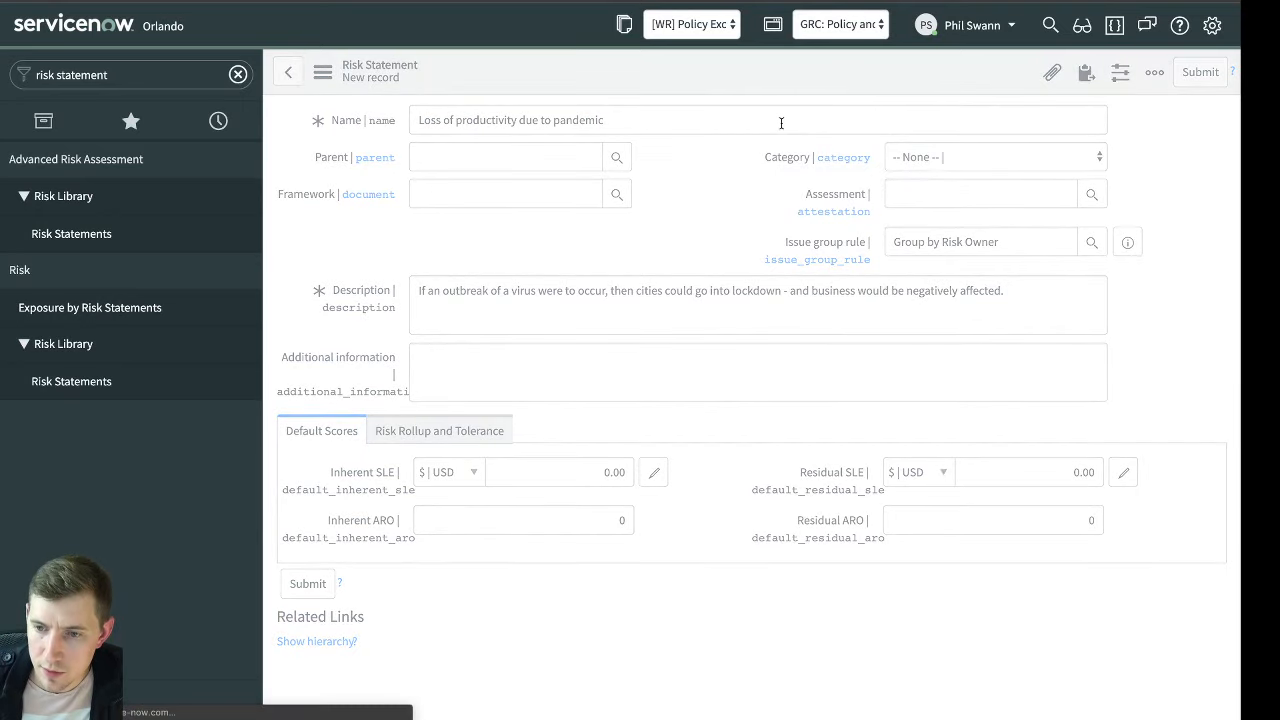
scroll(631, 246, "down", 2)
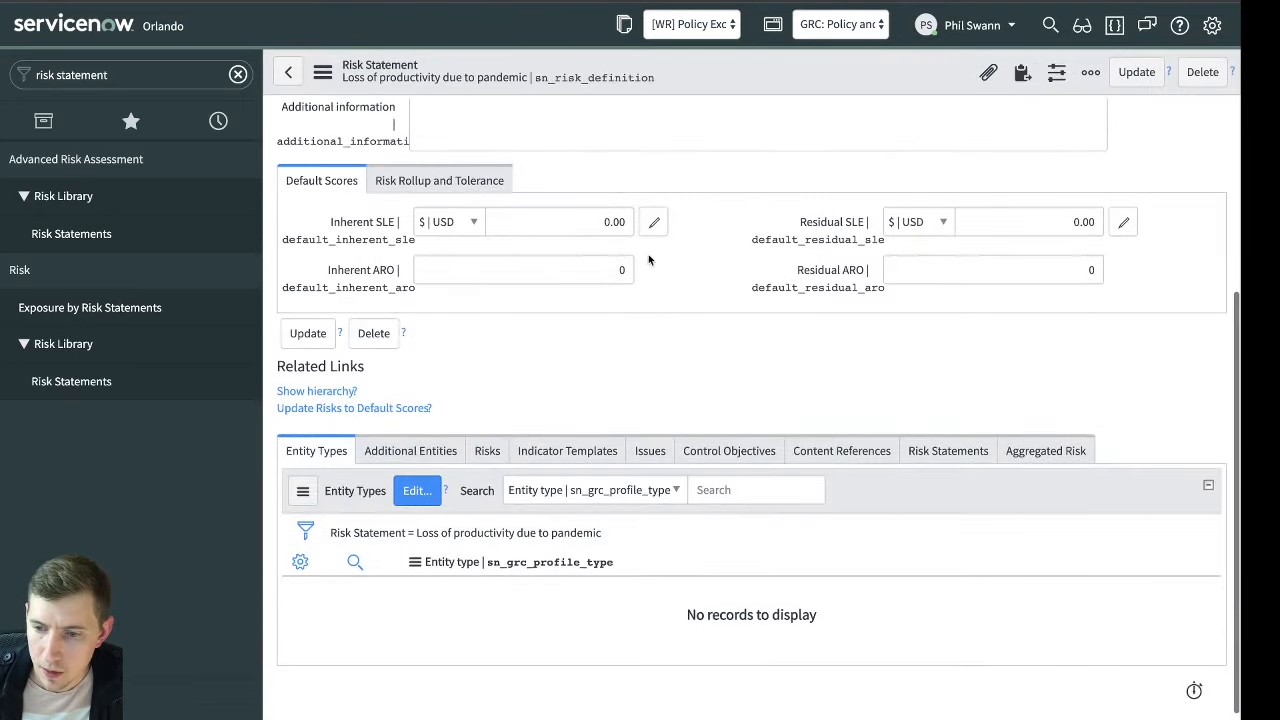
left_click(598, 451)
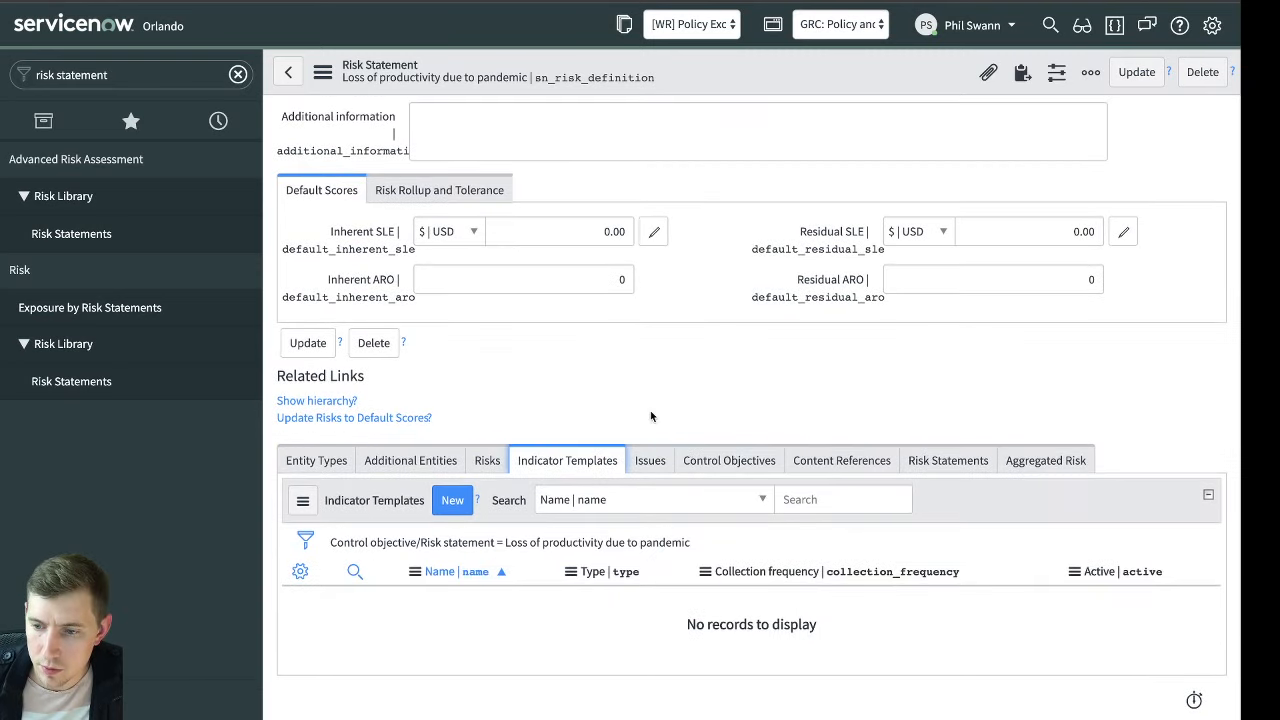
Look through the available application scopes
left_click(840, 24)
scroll(873, 74, "up", 5)
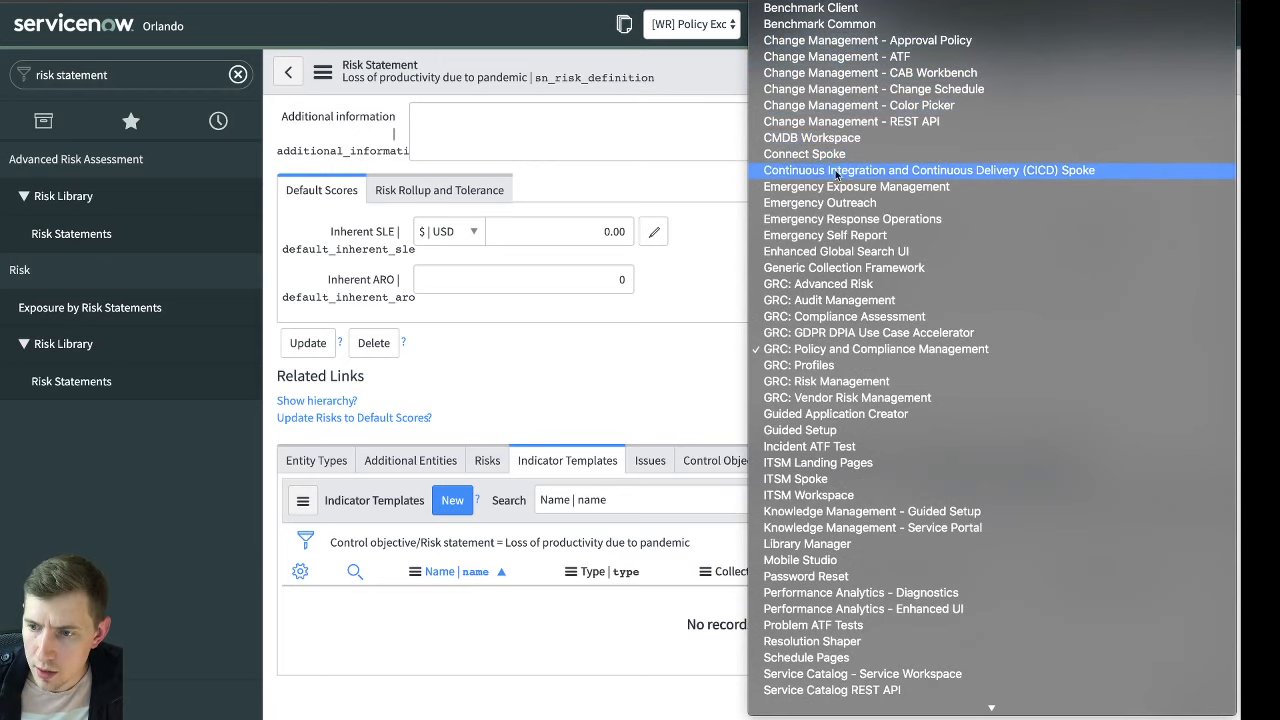
left_click(712, 263)
scroll(712, 263, "up", 3)
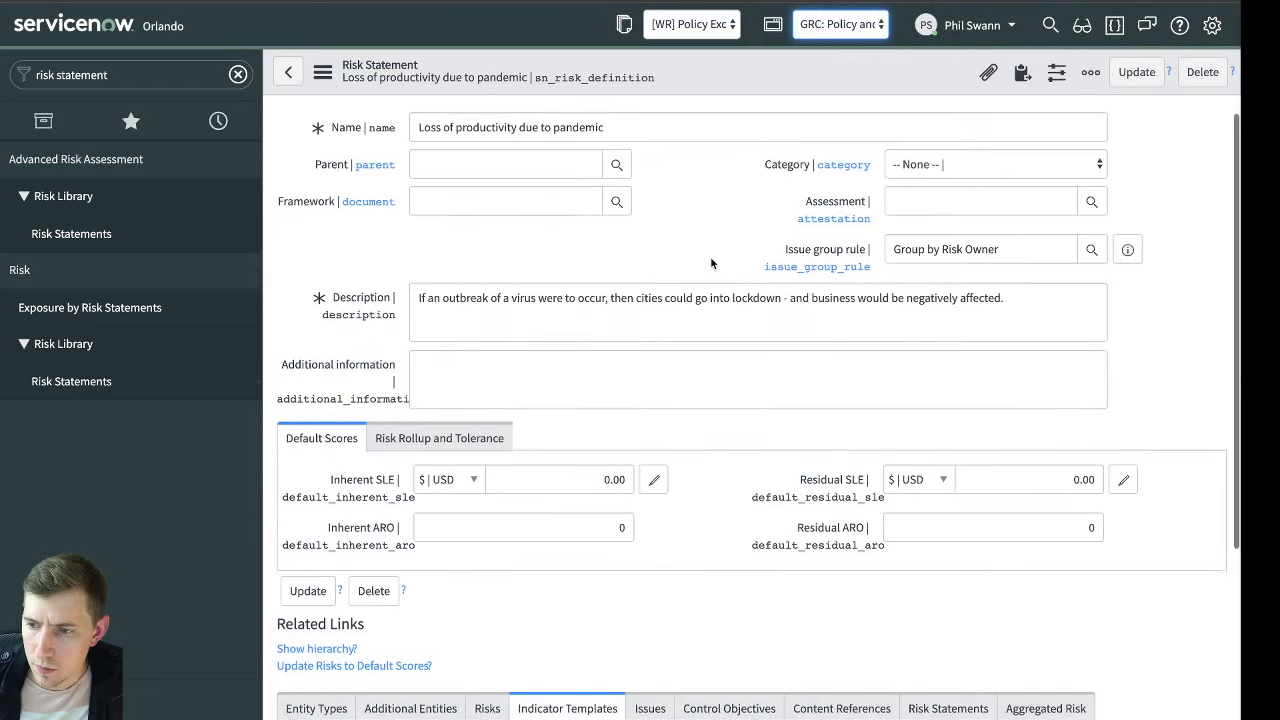
scroll(710, 262, "down", 1)
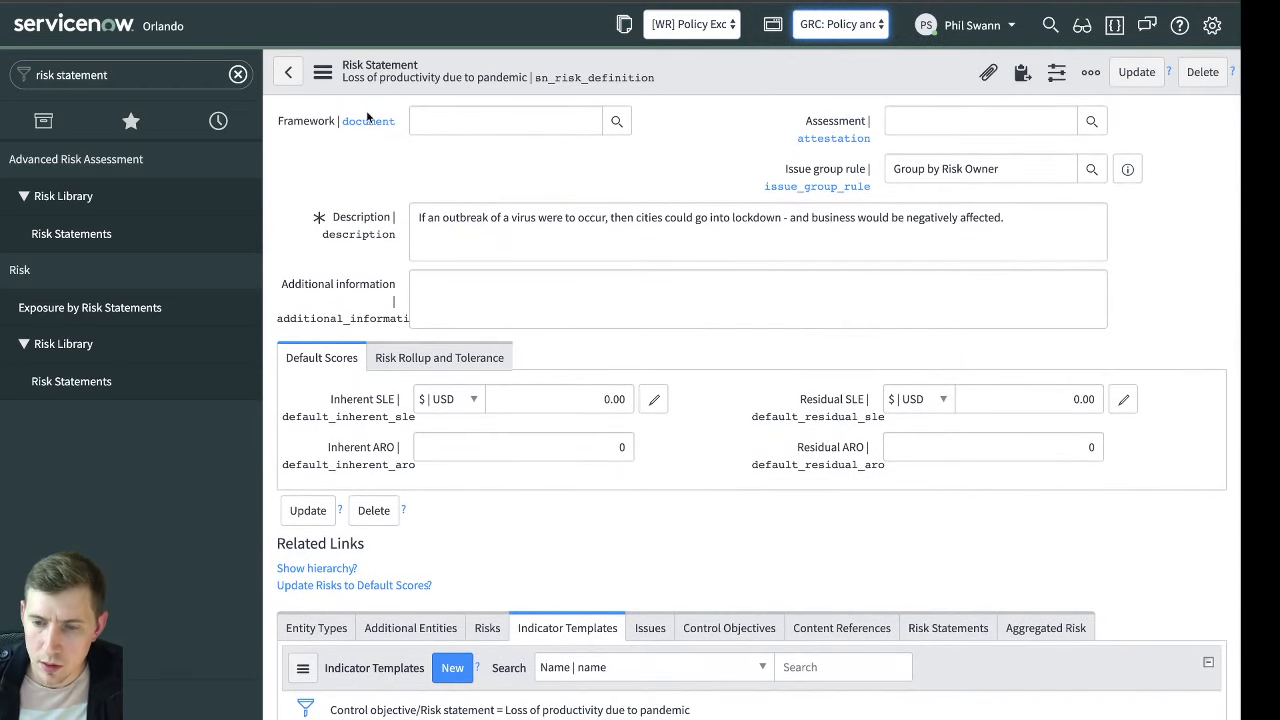
left_click(1113, 26)
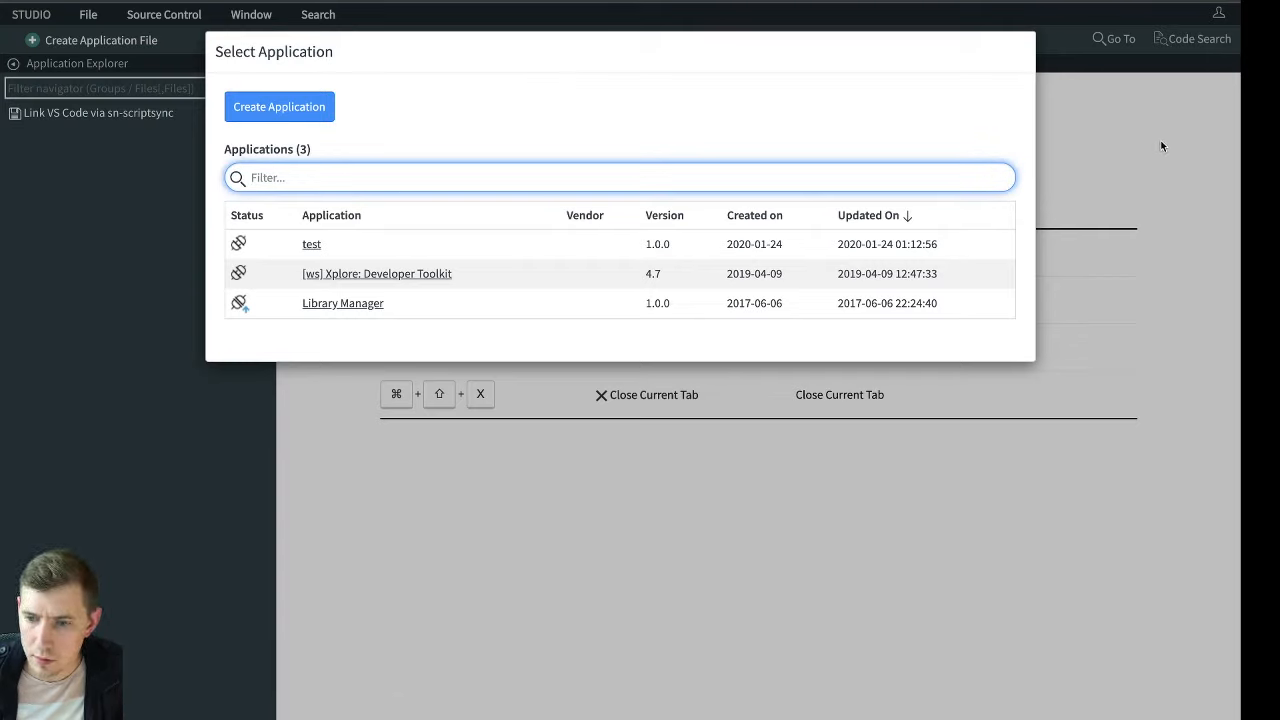
left_click(1161, 146)
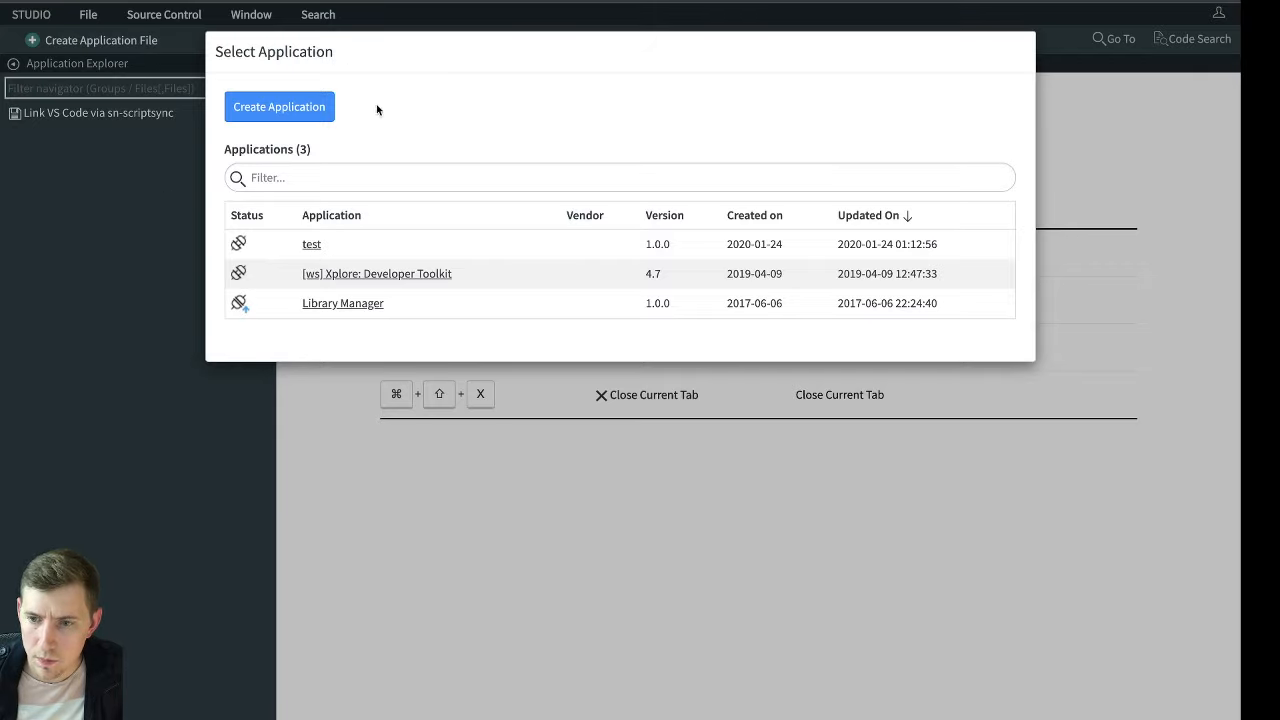
left_click(278, 108)
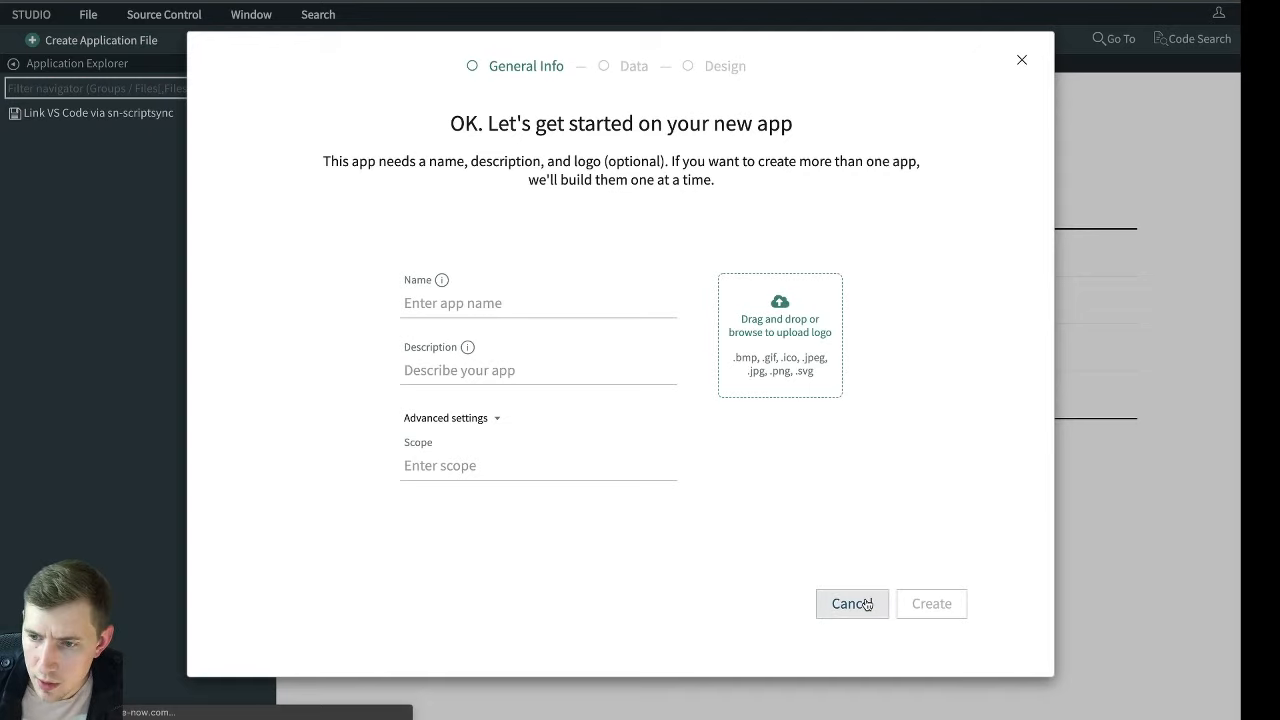
left_click(866, 607)
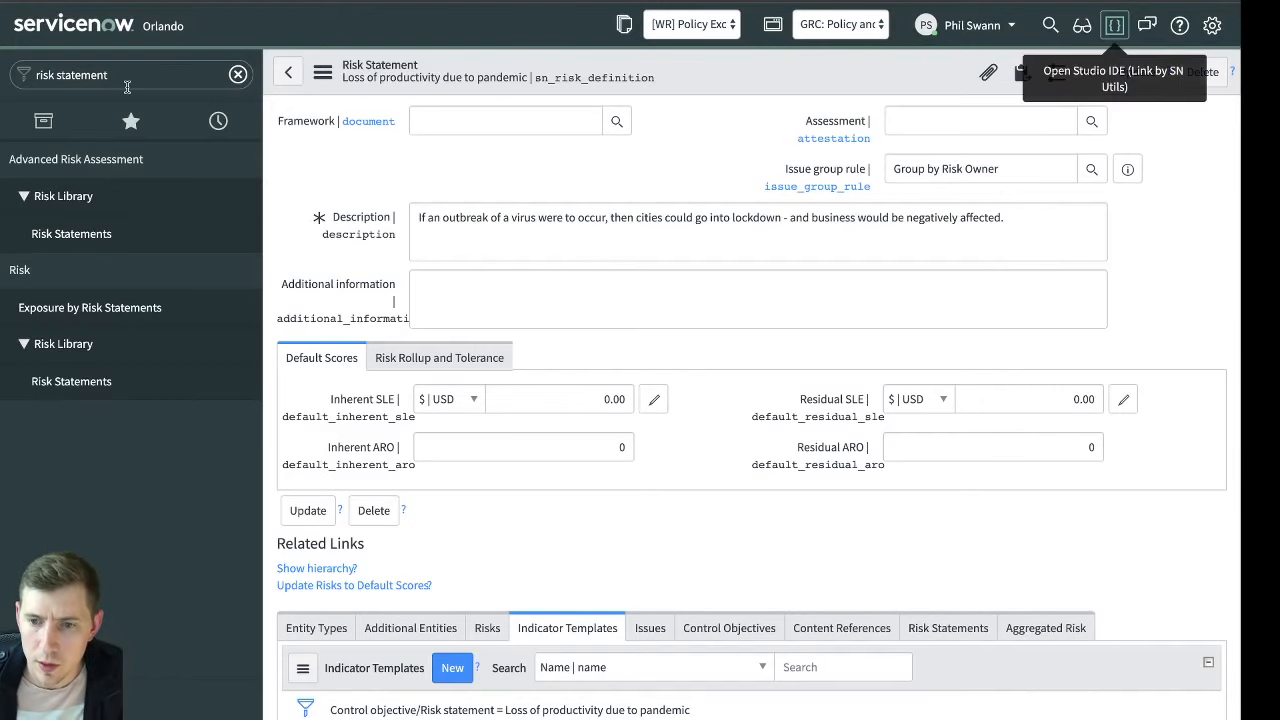
Search the navigation for "studio", open Studio and start importing an application from source control
left_click(120, 75)
type("s")
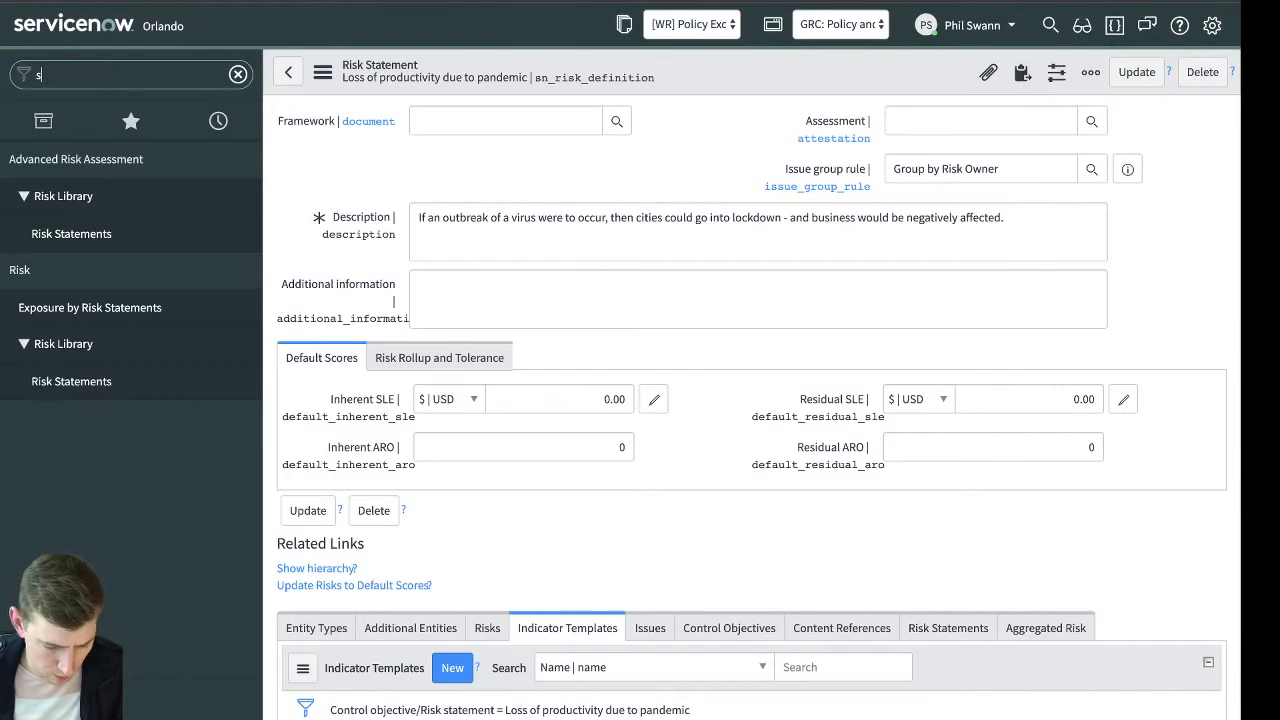
type("tudio")
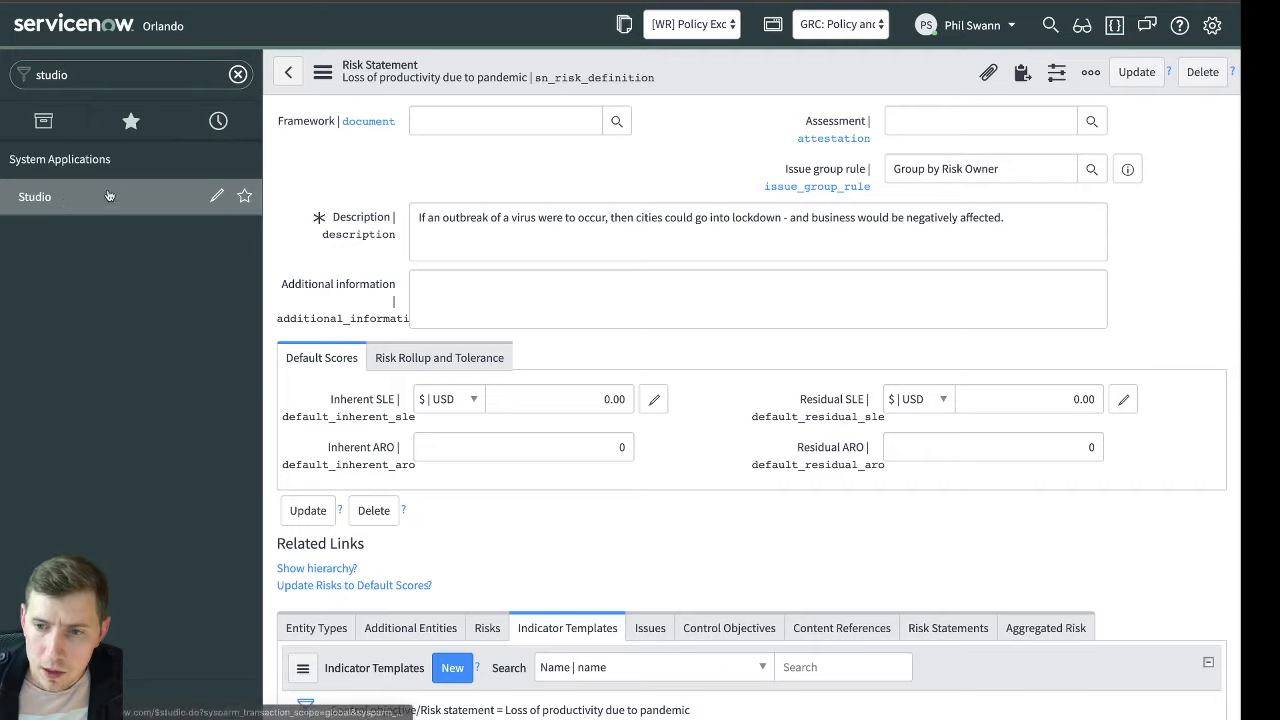
left_click(109, 196)
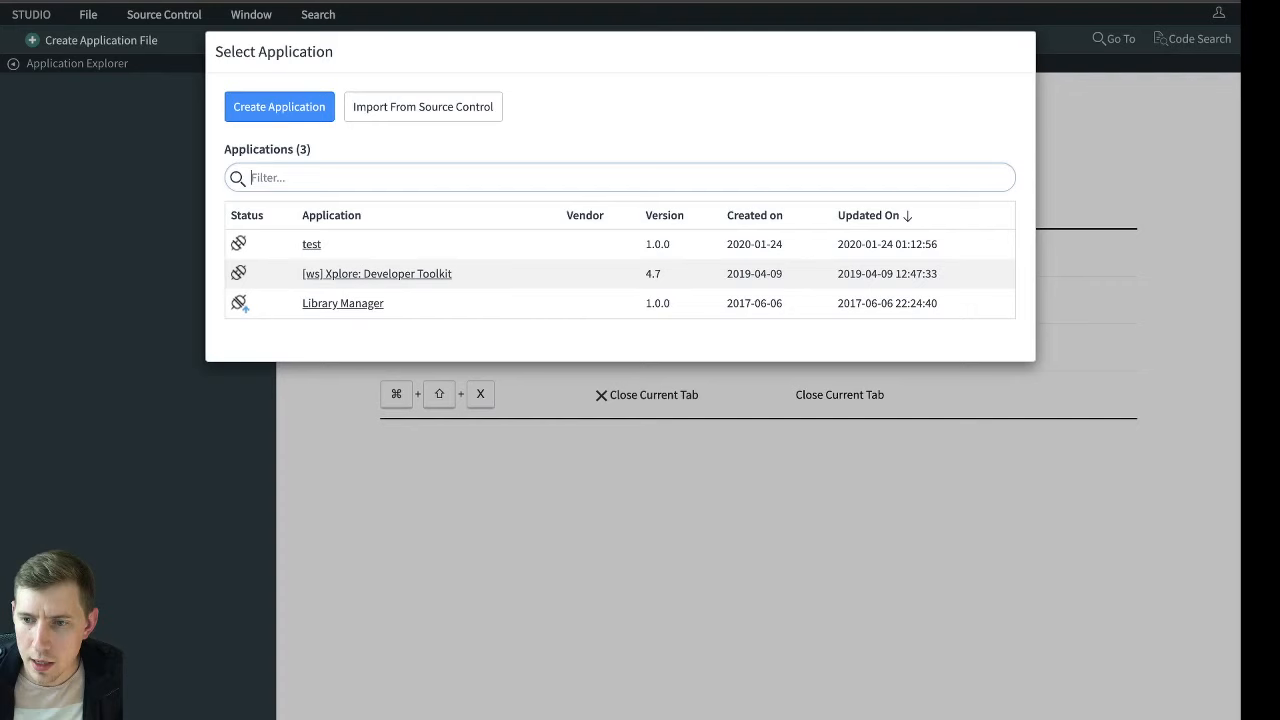
left_click(441, 111)
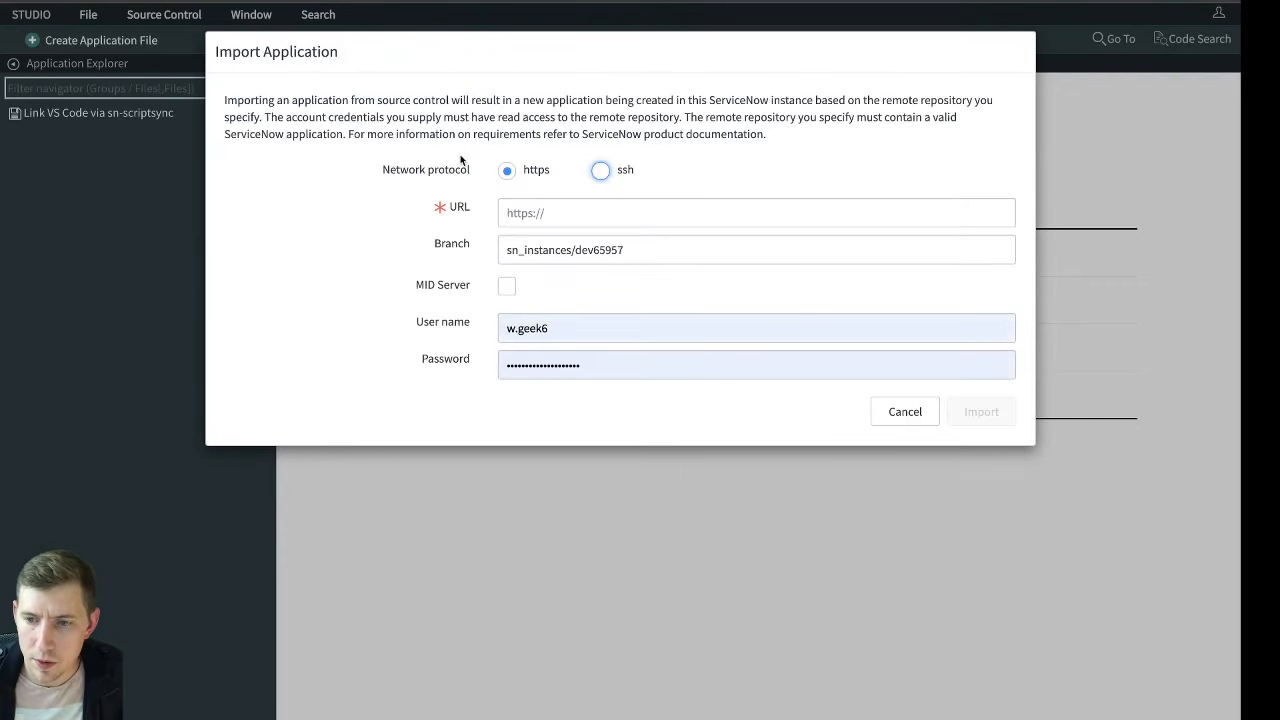
Set the import's repository URL to the covid19 project on gitlab.com over https
left_click(645, 212)
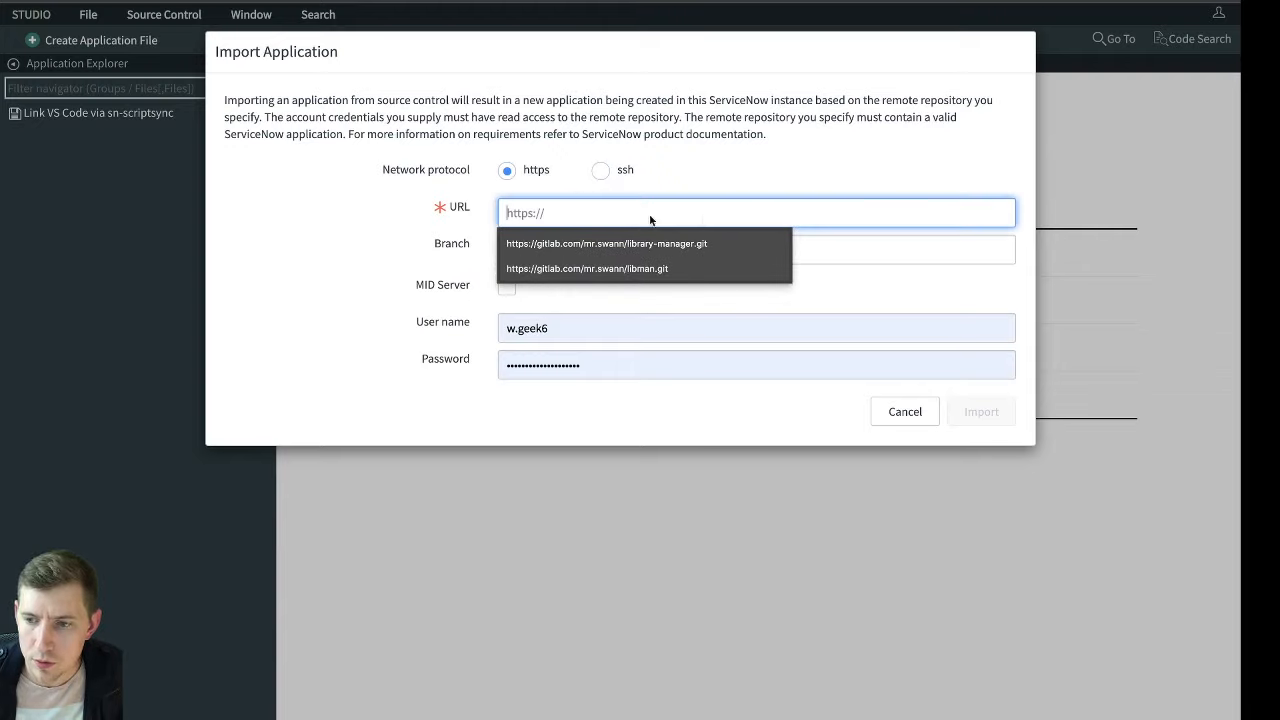
left_click(383, 193)
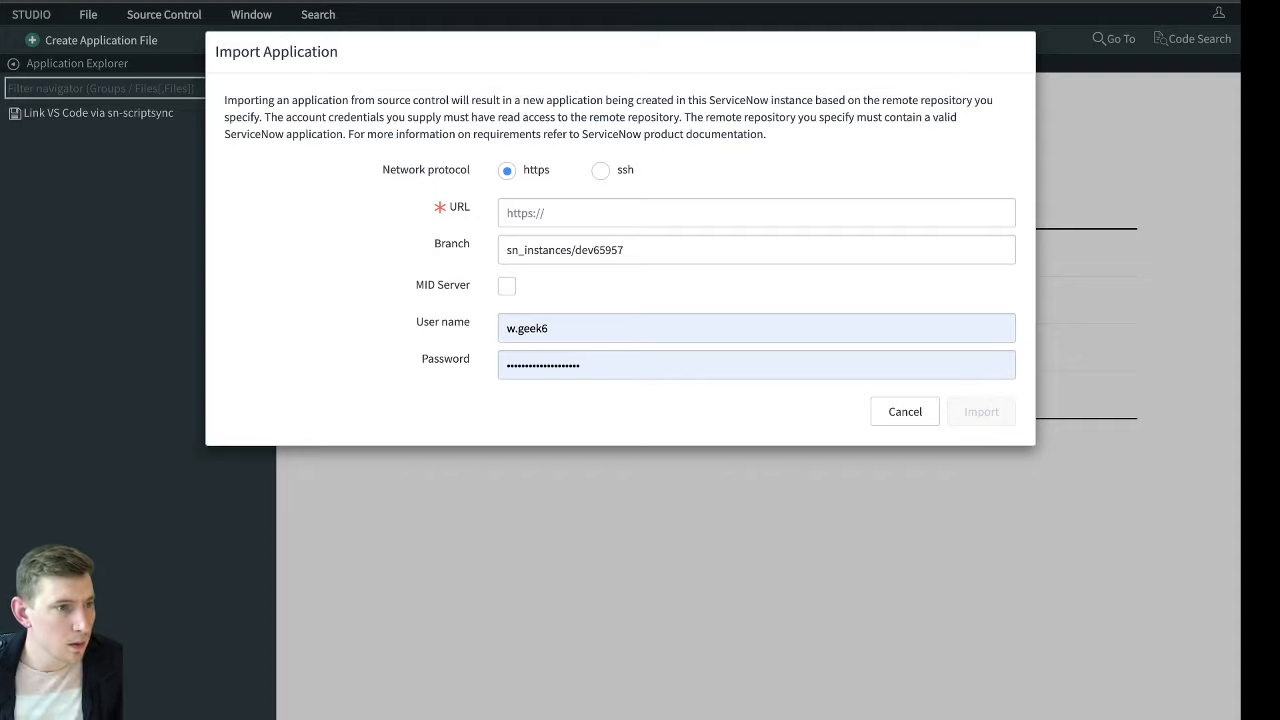
left_click(602, 212)
type("https://gitlab.com/mr.swann/covid19")
left_click(714, 247)
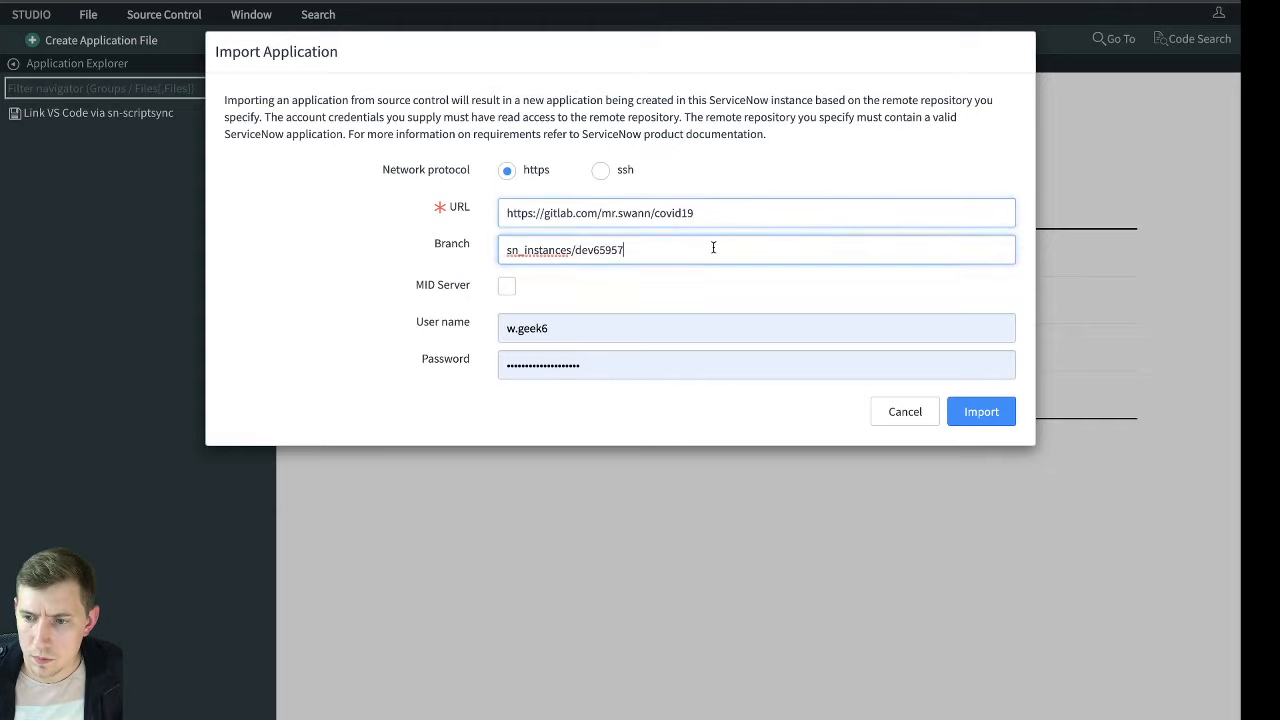
left_click(726, 300)
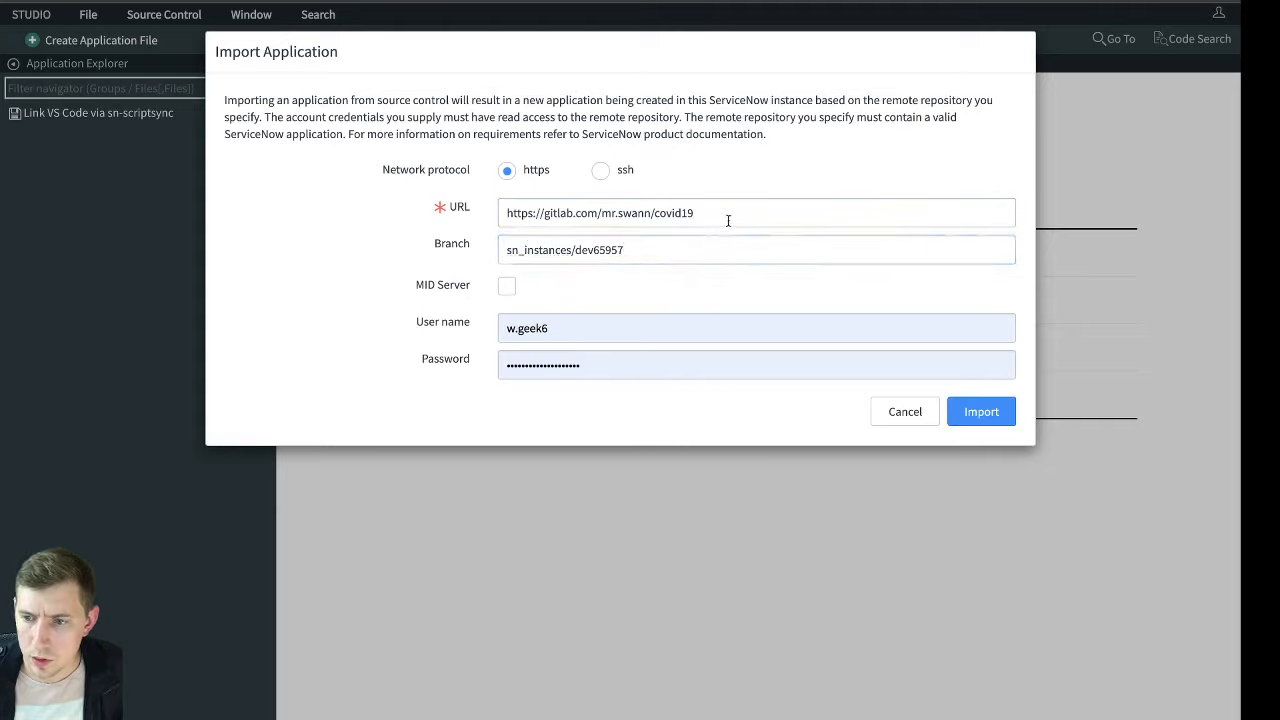
Fill in the GitLab user name and password from the saved credentials, and try to import the application
left_click(588, 328)
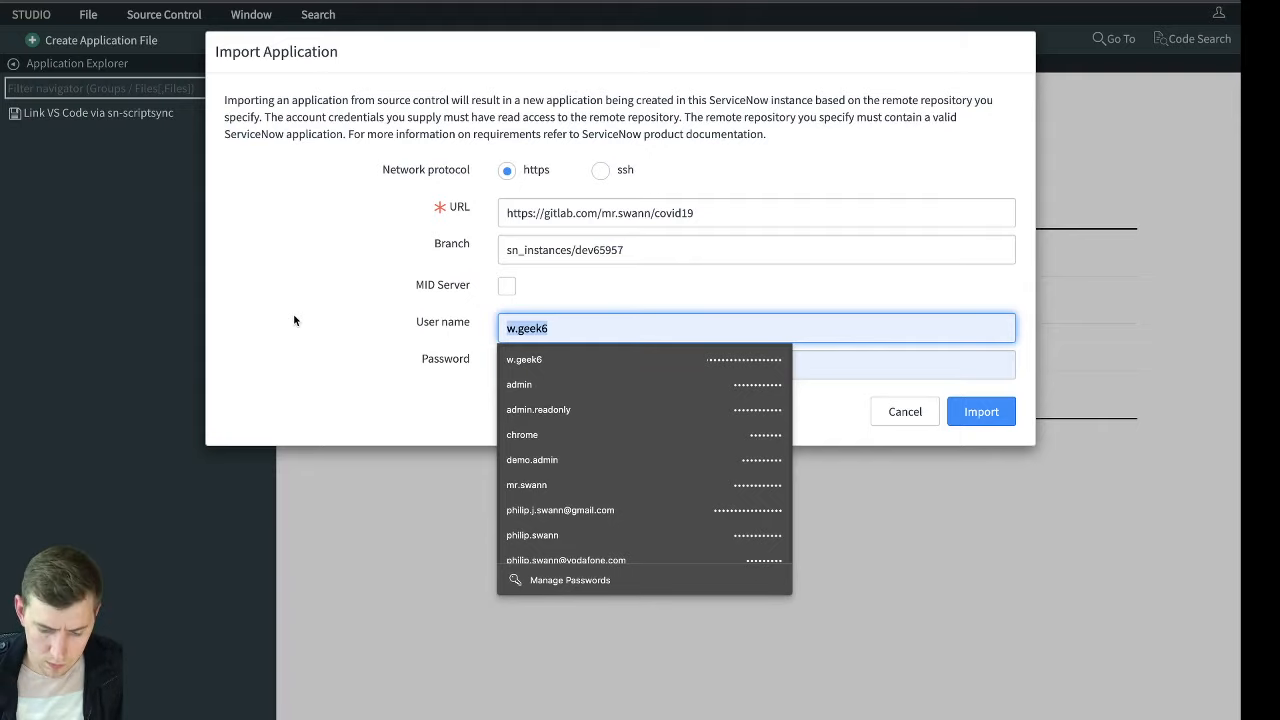
key("BackSpace")
type("mr")
key("Down")
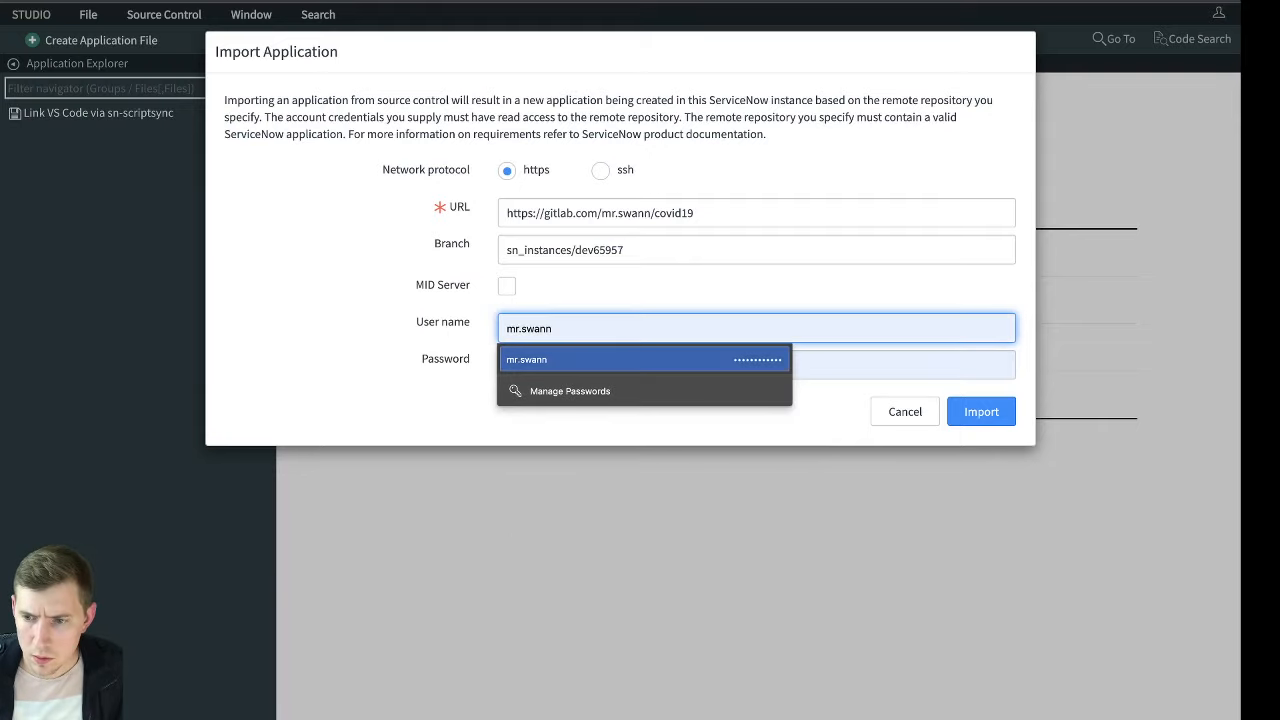
key("Return")
left_click(1006, 413)
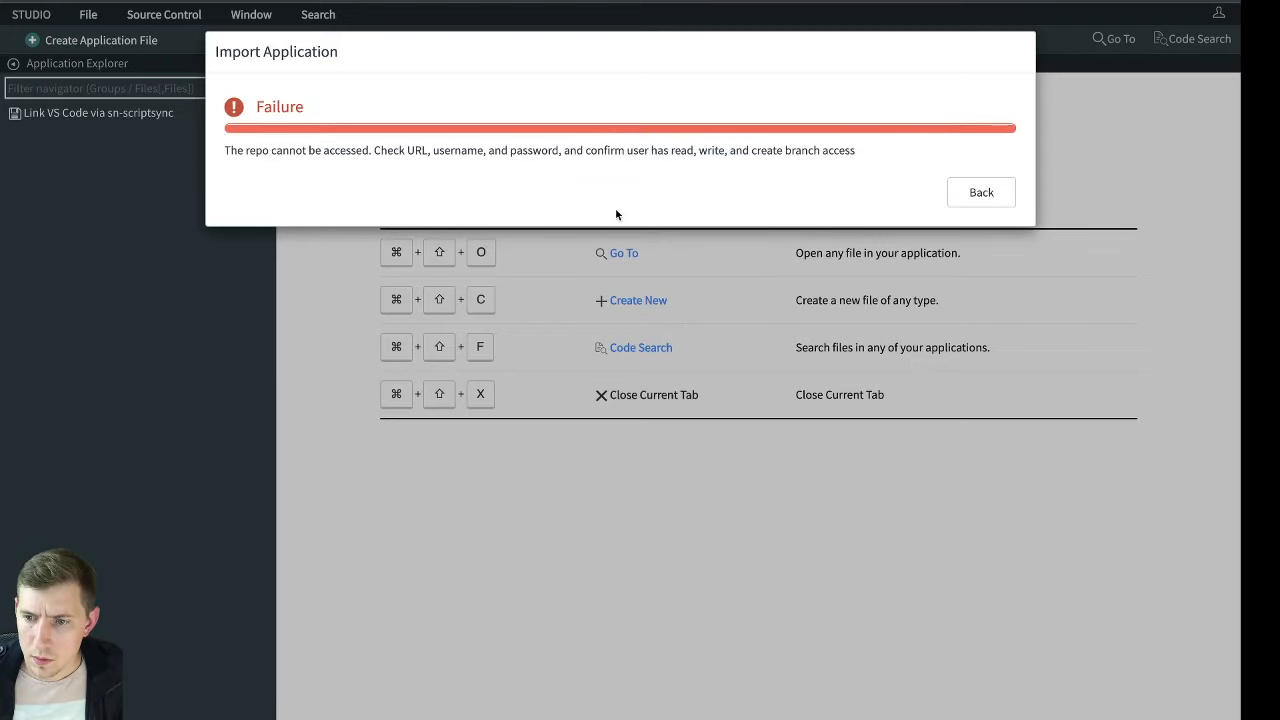
Add ".git" to the end of the repository URL and try the import again
left_click(972, 193)
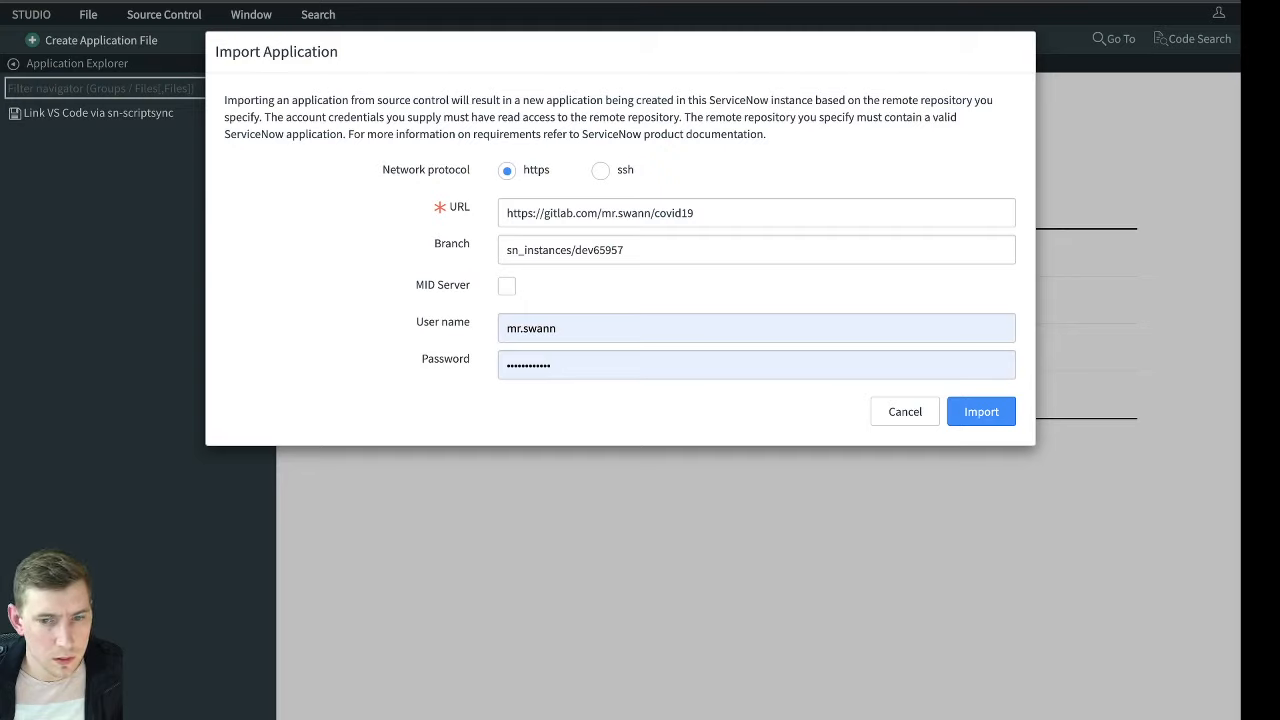
left_click(748, 218)
type(".git")
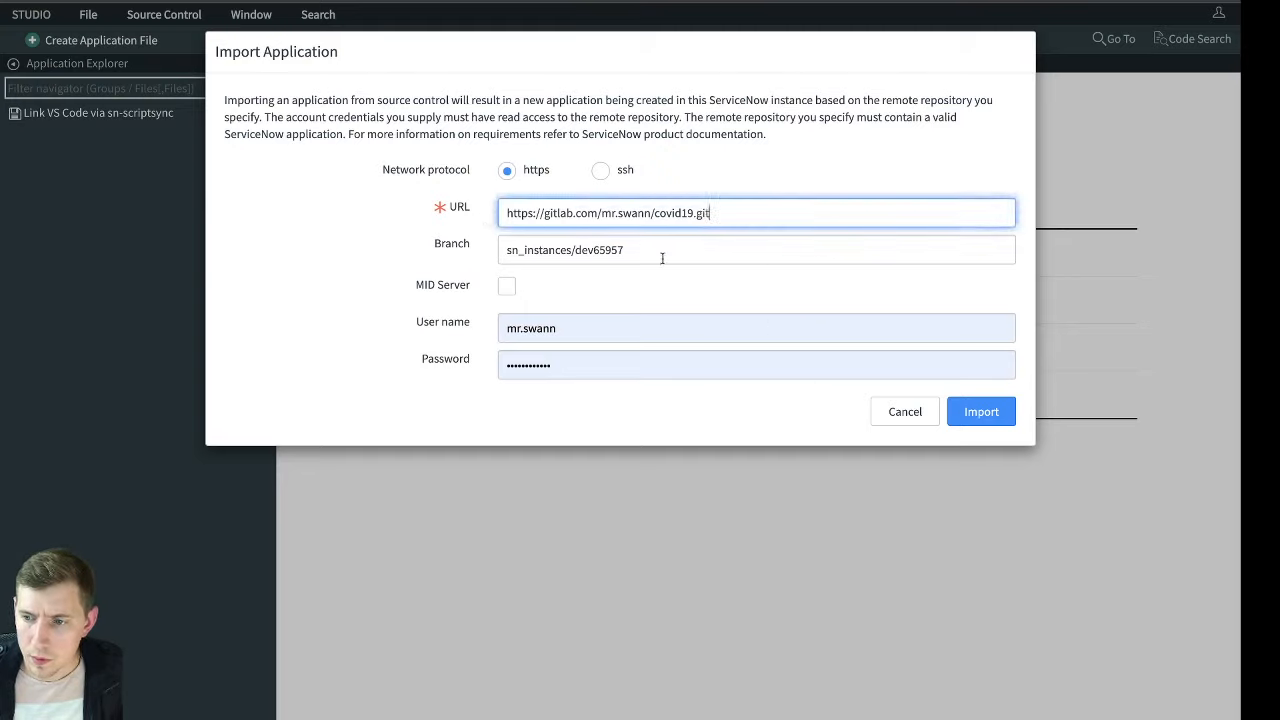
left_click(970, 410)
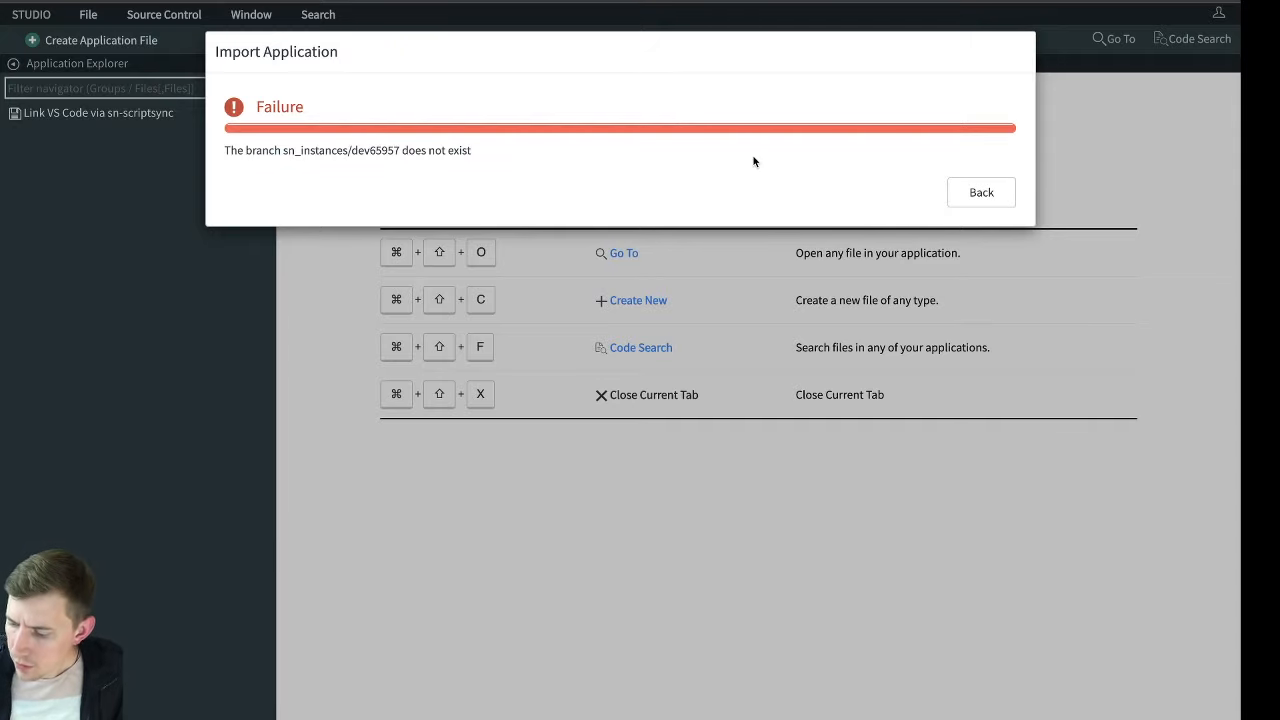
Clear the branch name so the default master is used, and import the application
left_click(977, 194)
left_click(672, 252)
left_click_drag(672, 252, 442, 243)
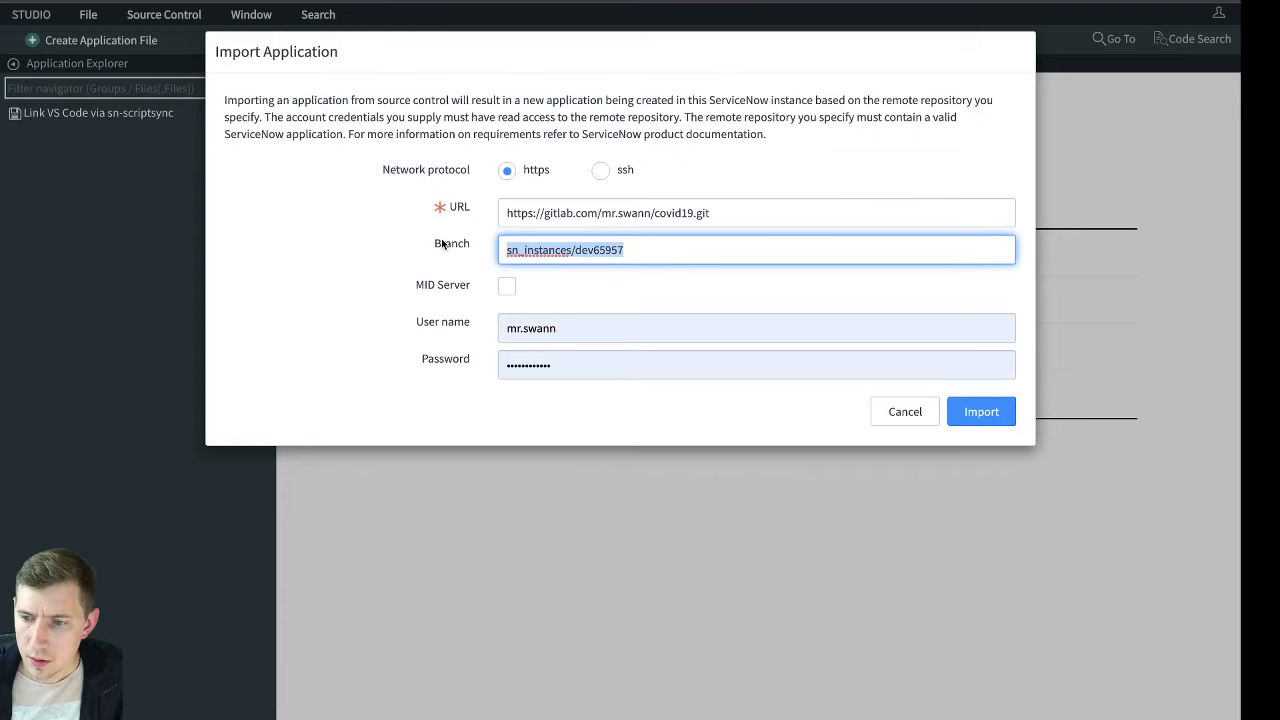
key("BackSpace")
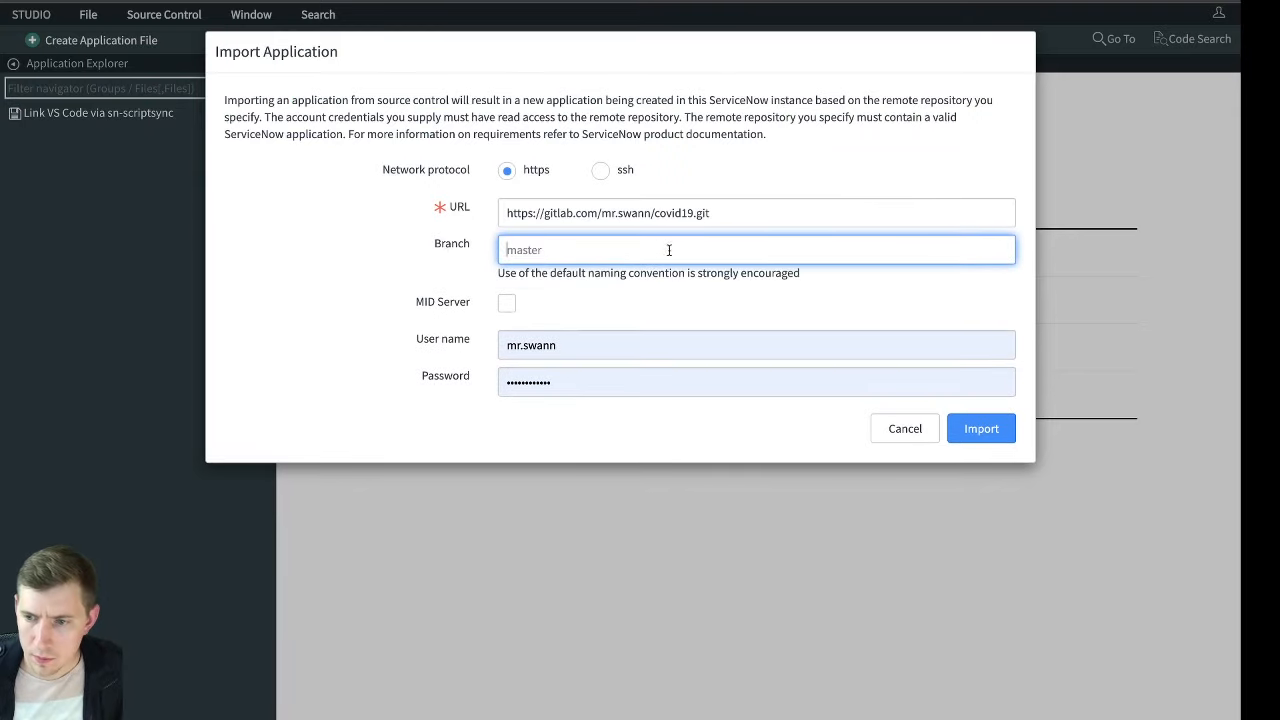
left_click(739, 279)
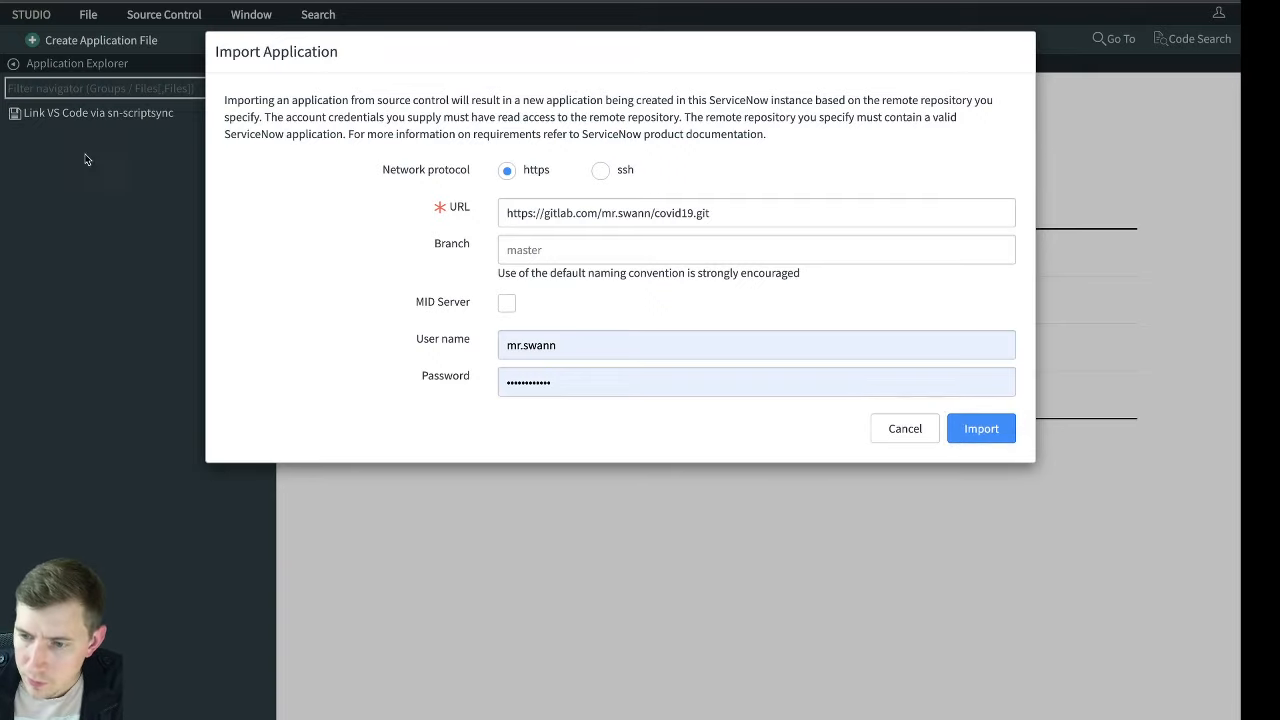
left_click(657, 250)
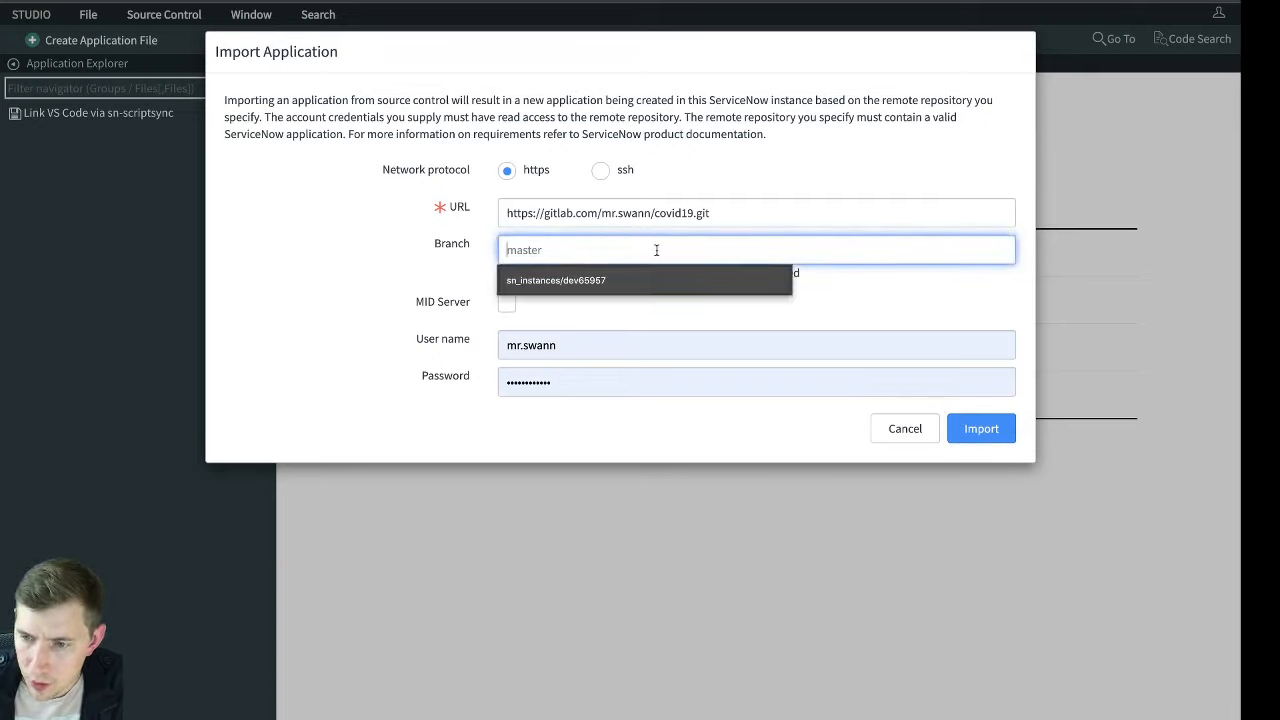
left_click(884, 285)
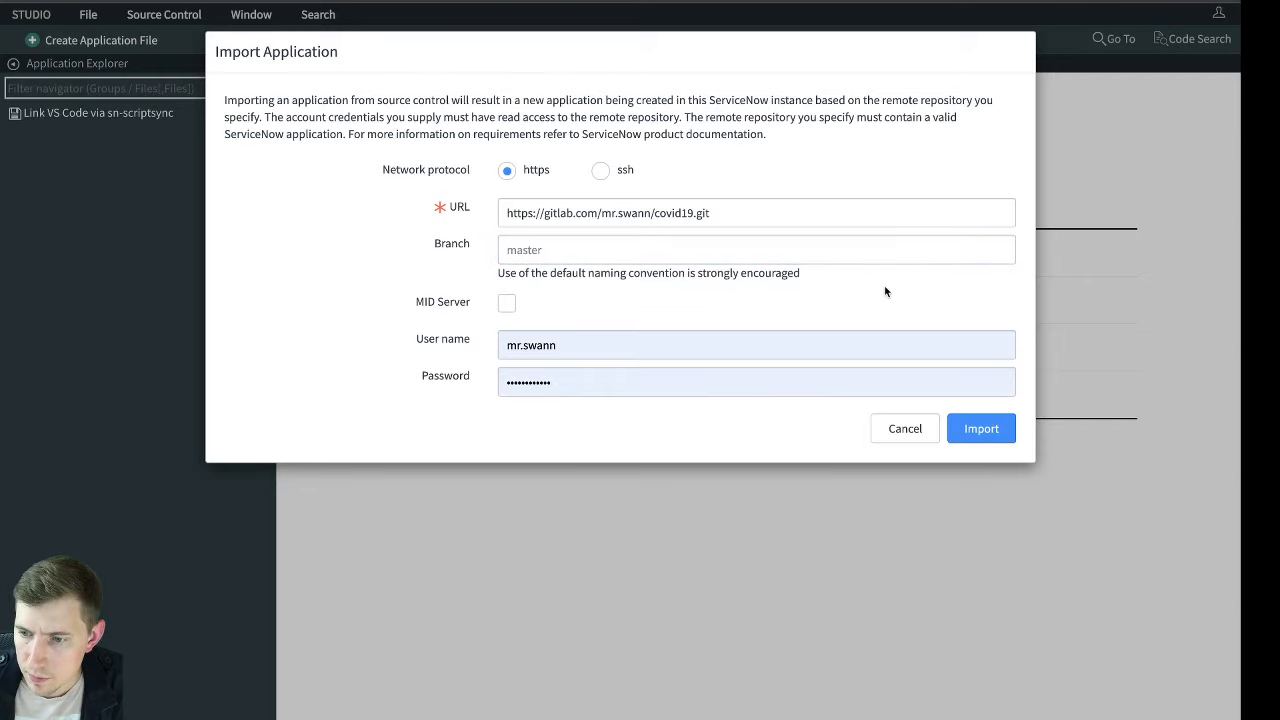
left_click(977, 428)
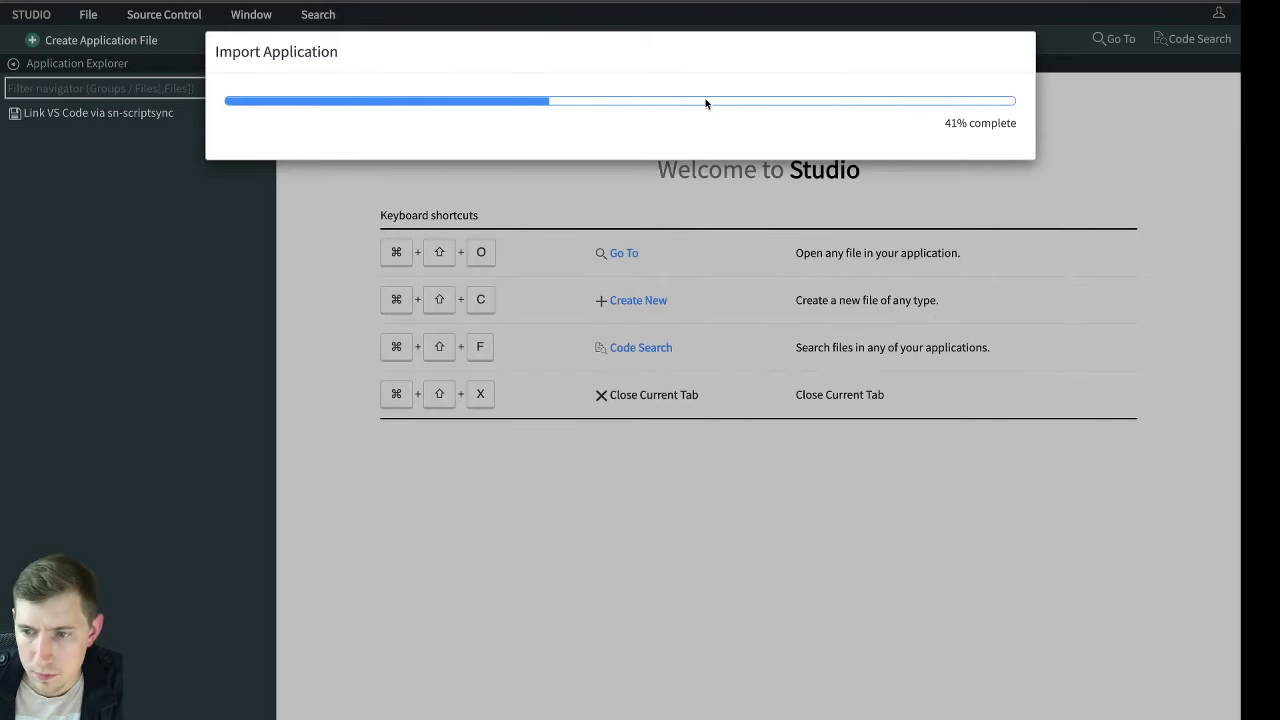
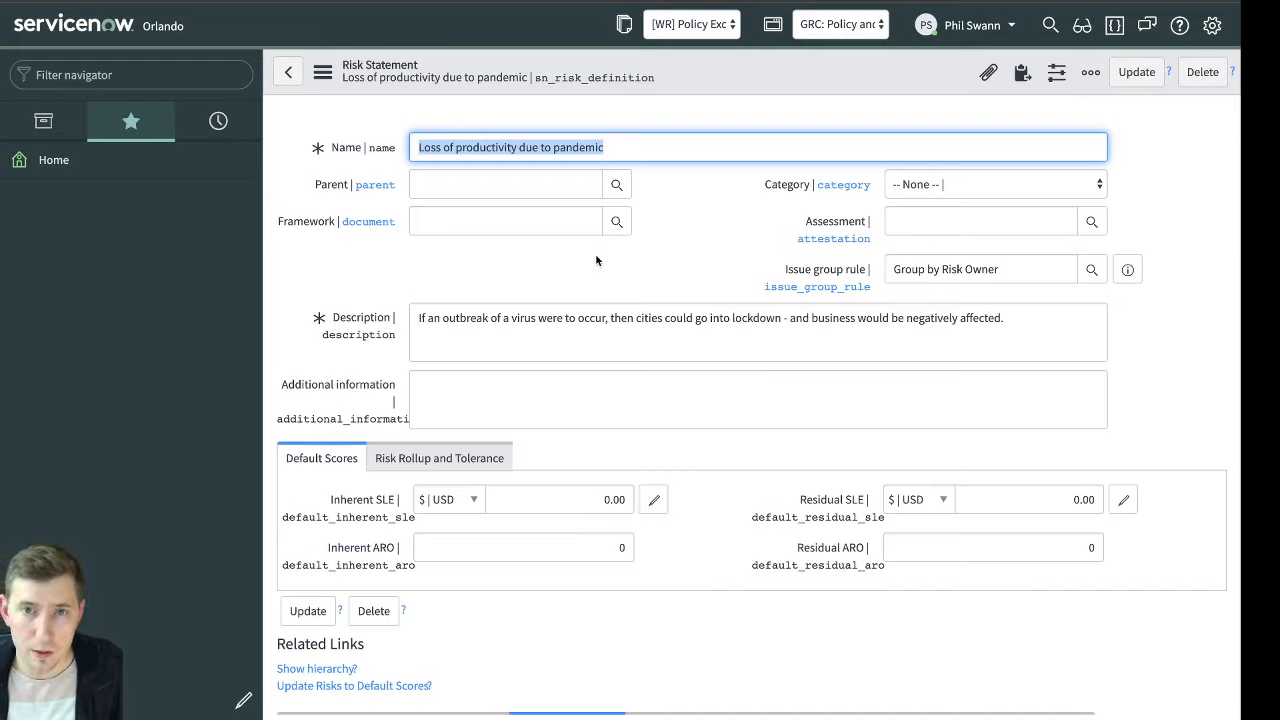
Find the Covid19 application in the navigator and view its Timeseries data
left_click(596, 260)
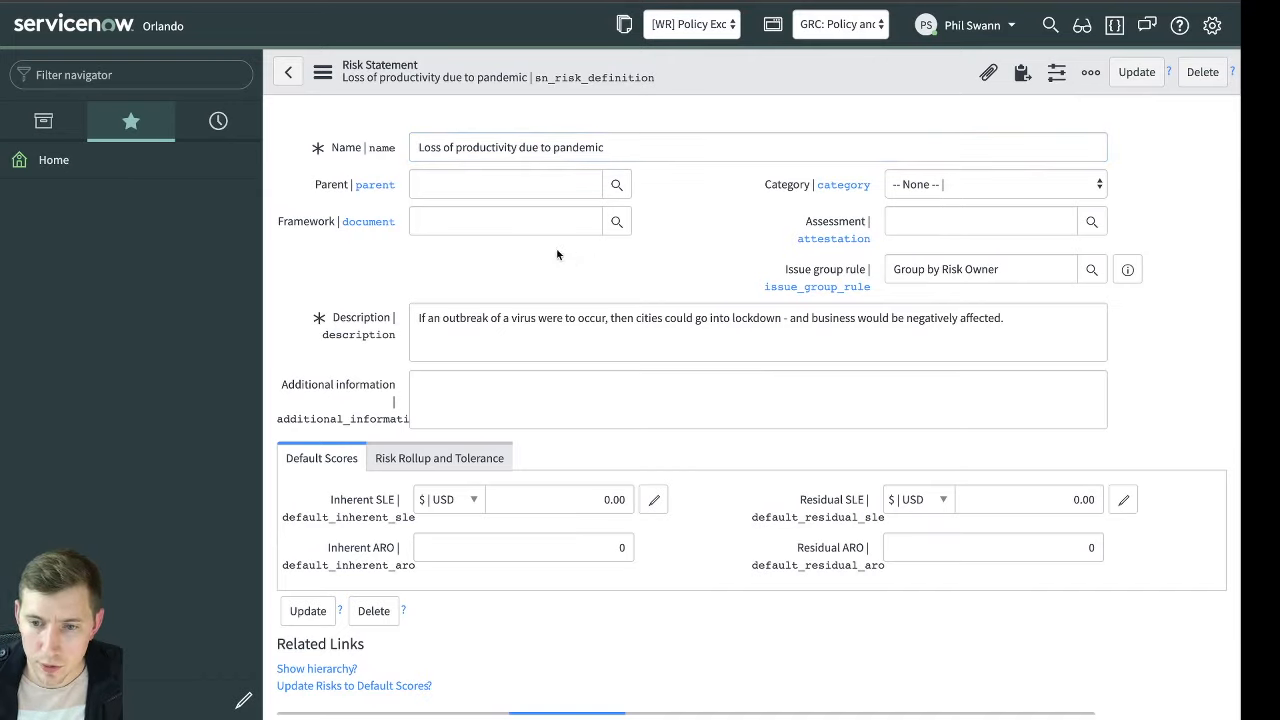
left_click(206, 76)
type("dovid")
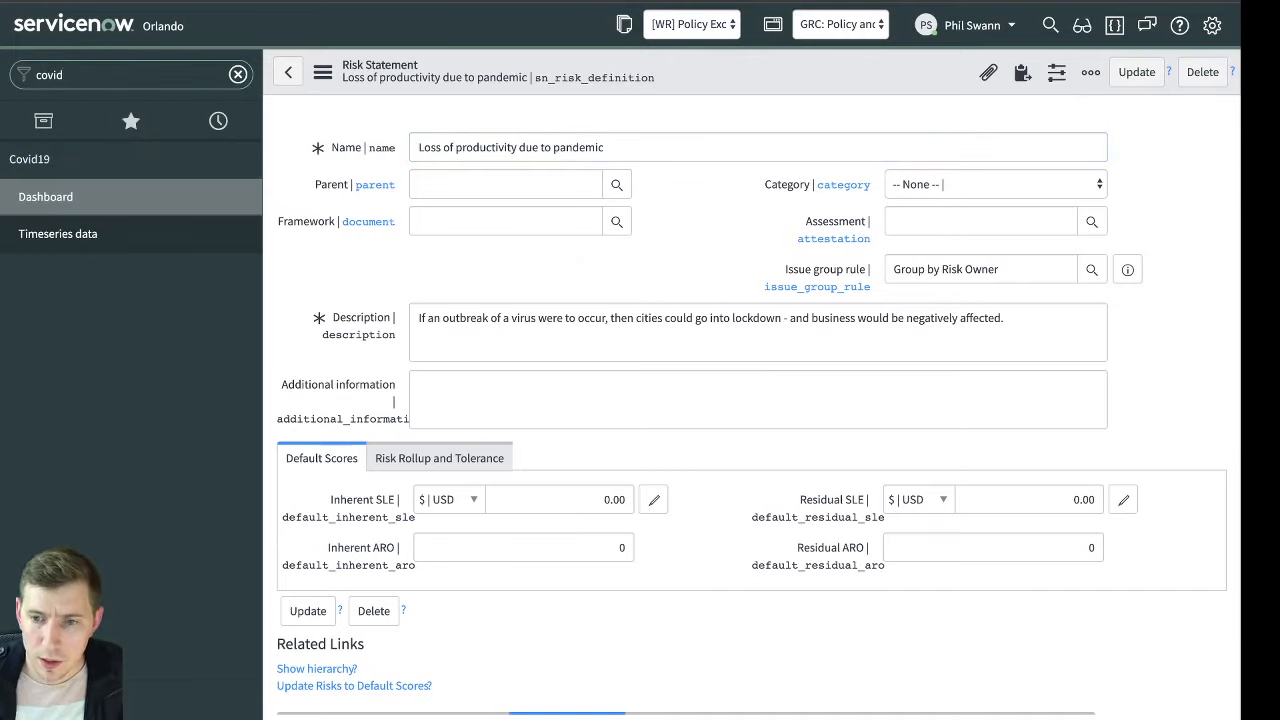
left_click(60, 233)
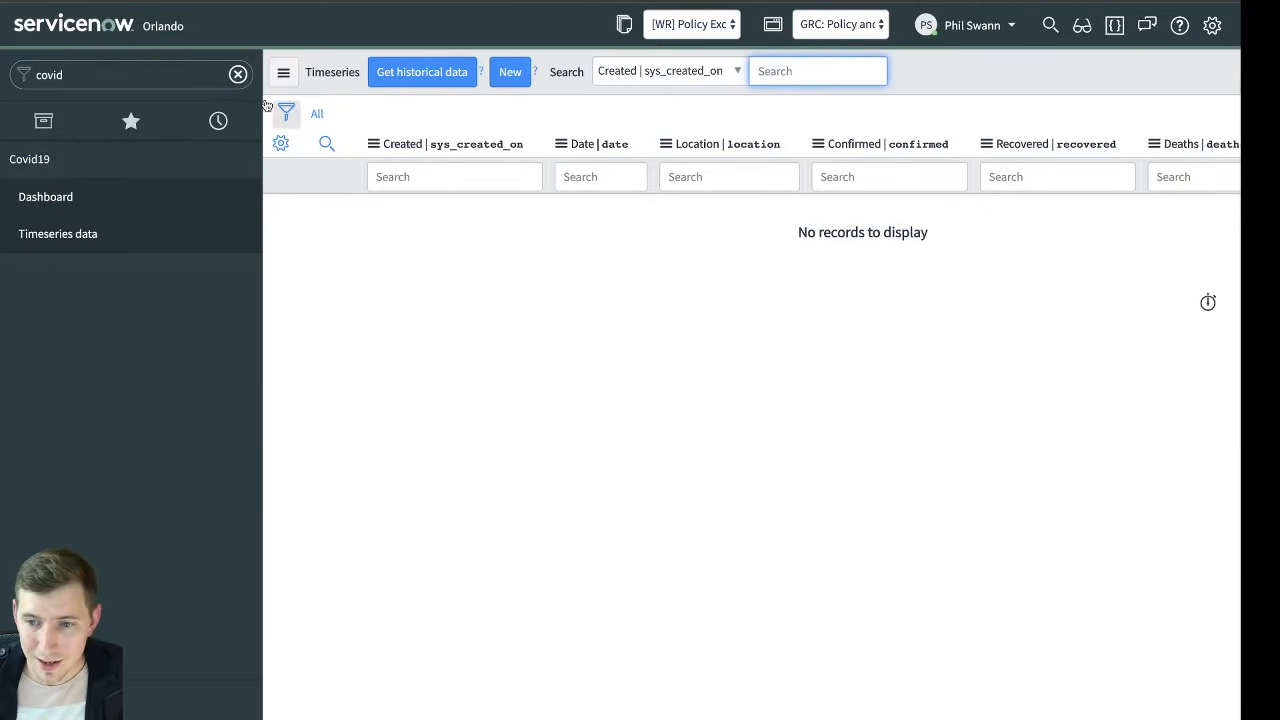
Open the System Scheduler's Scheduled Jobs list and filter it to names containing "covid"
left_click(133, 65)
key("ctrl+a")
type("sch")
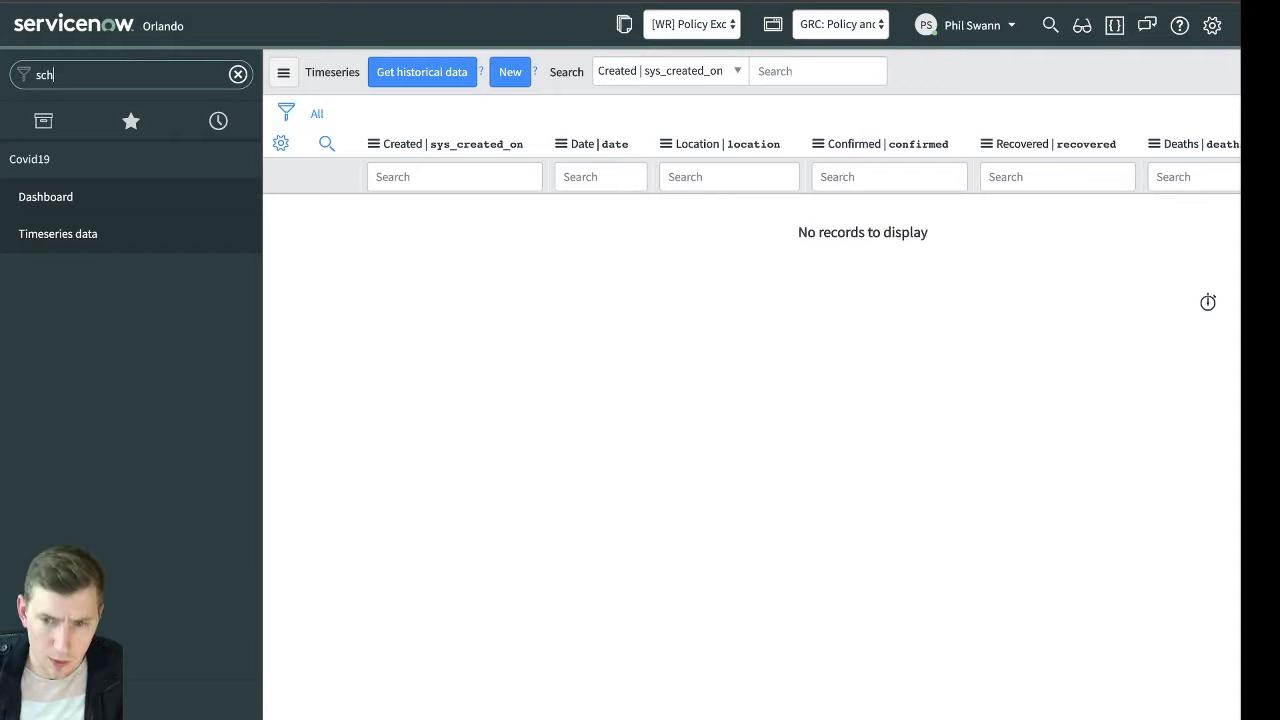
type("eduled job")
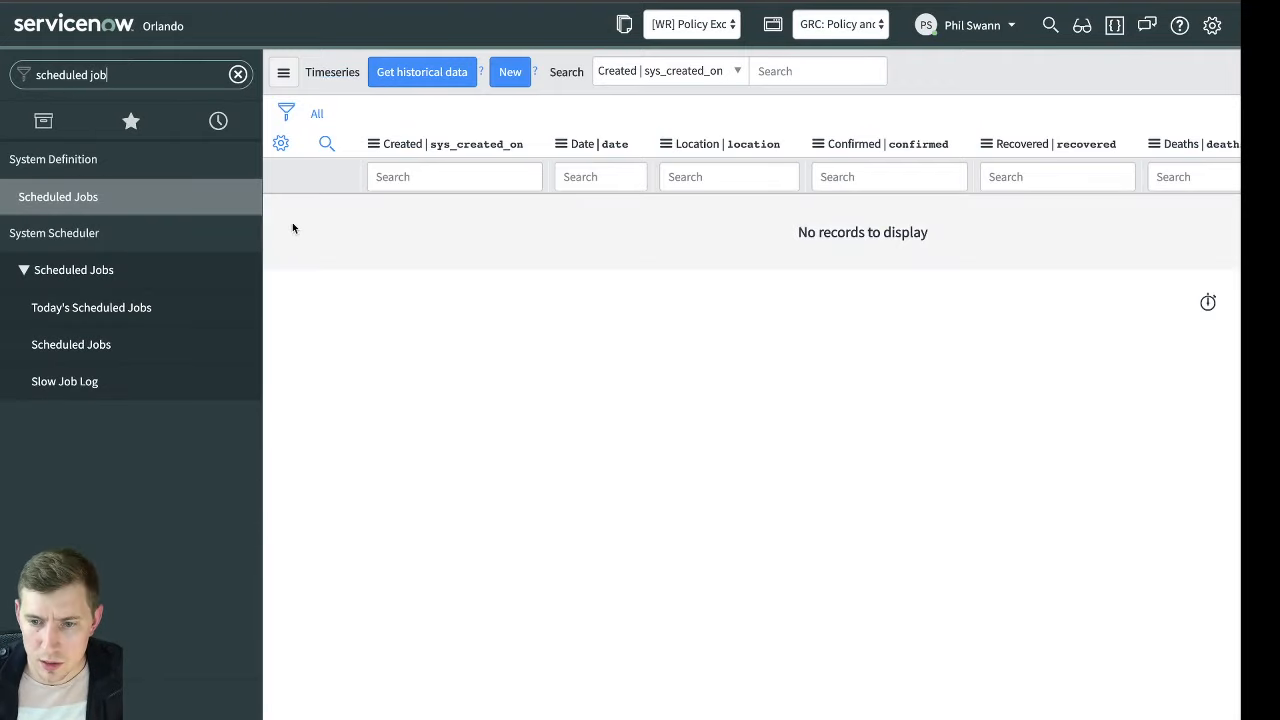
left_click(125, 345)
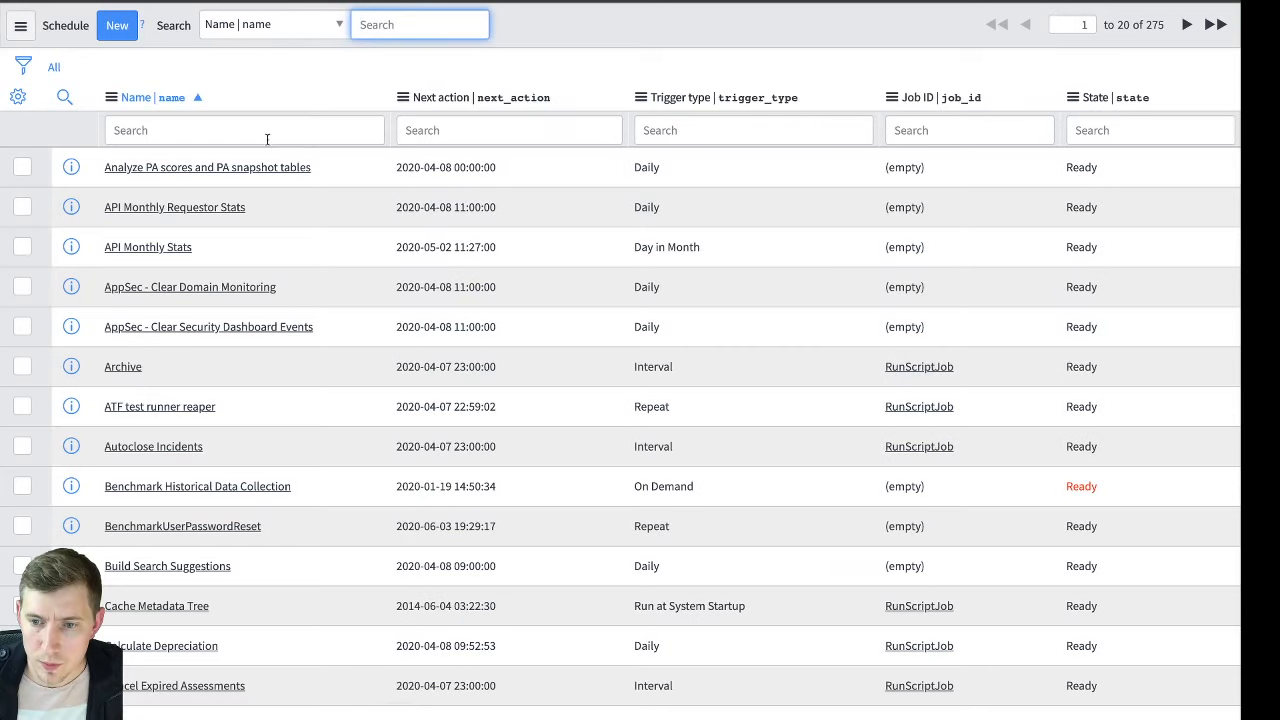
left_click(267, 139)
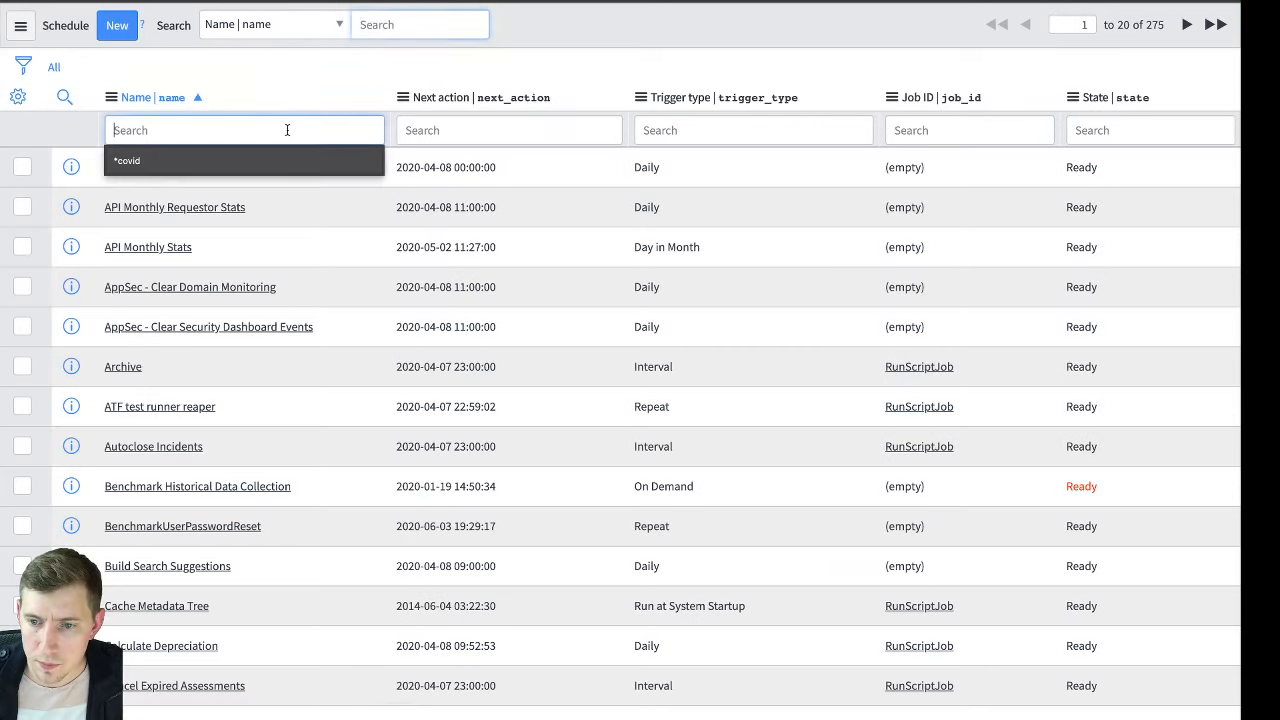
type("*covid")
key("Return")
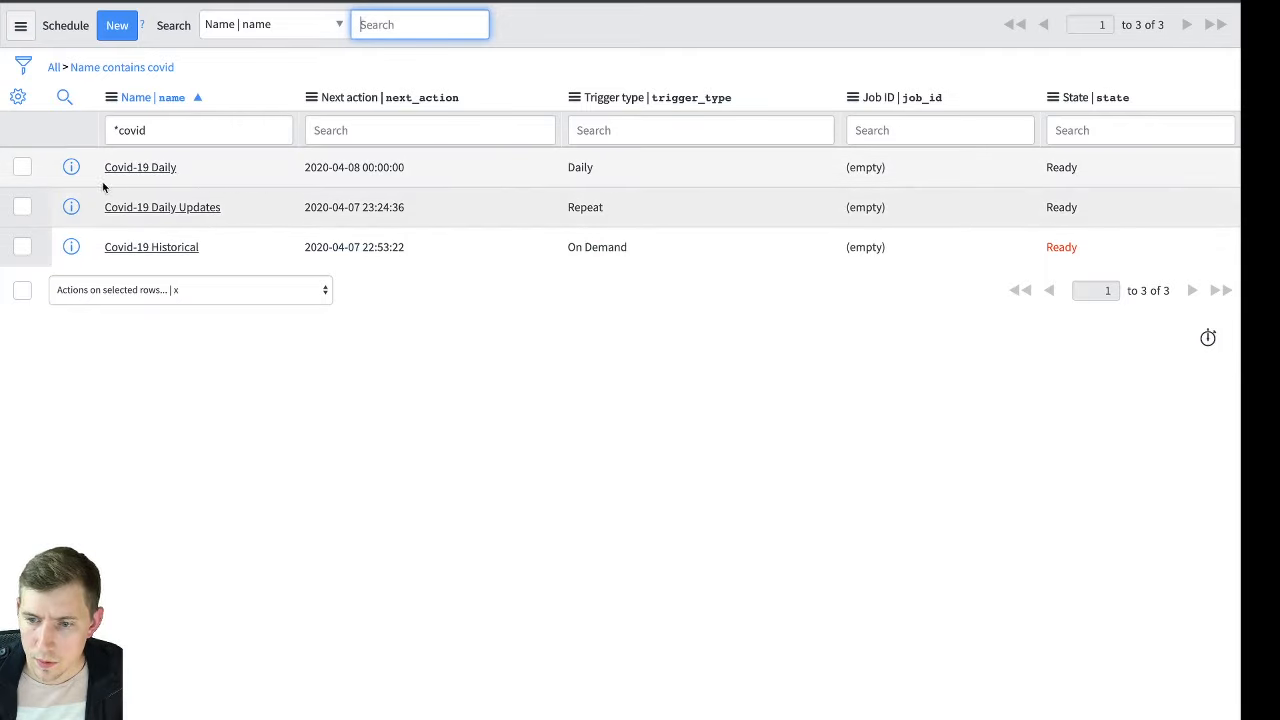
left_click(17, 96)
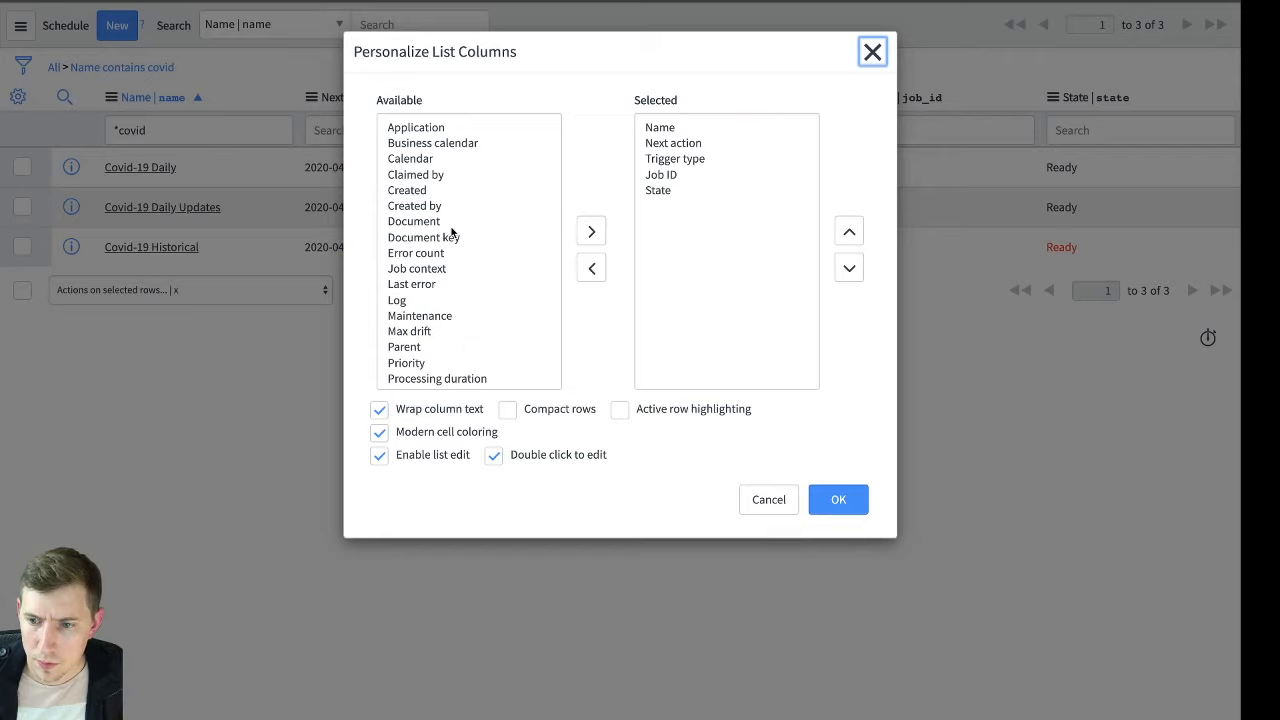
scroll(450, 230, "down", 5)
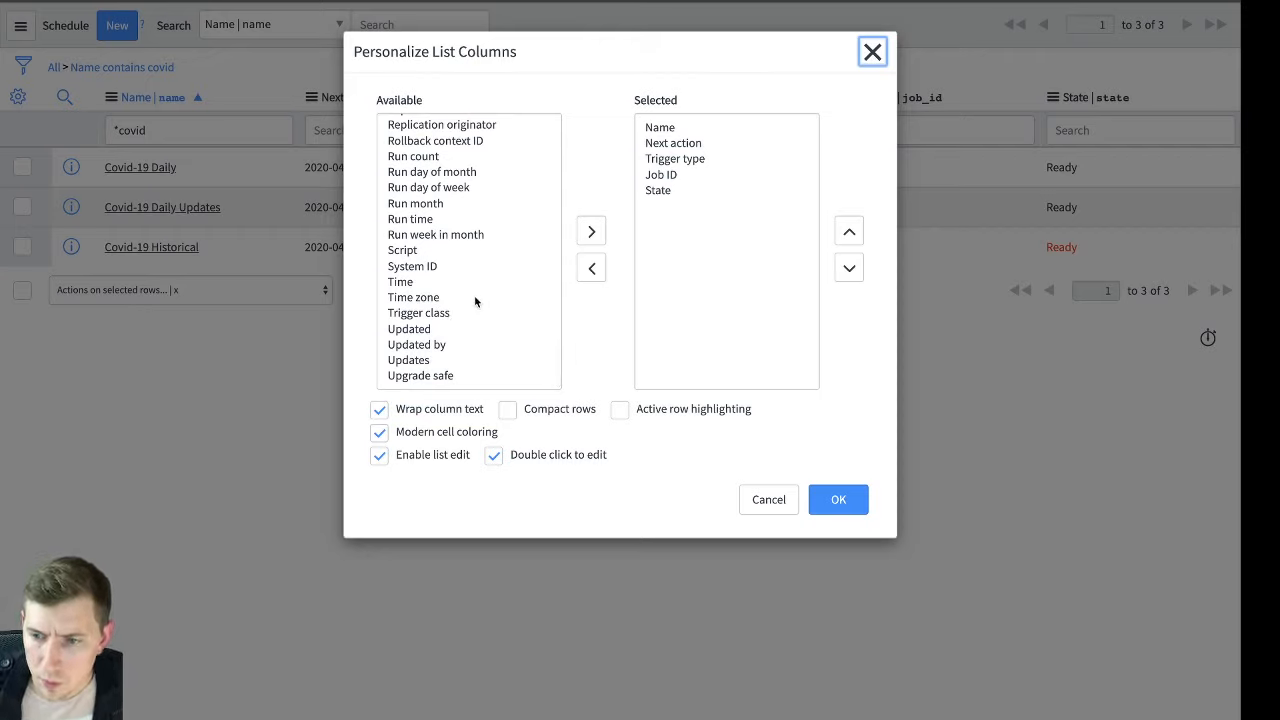
scroll(474, 295, "up", 5)
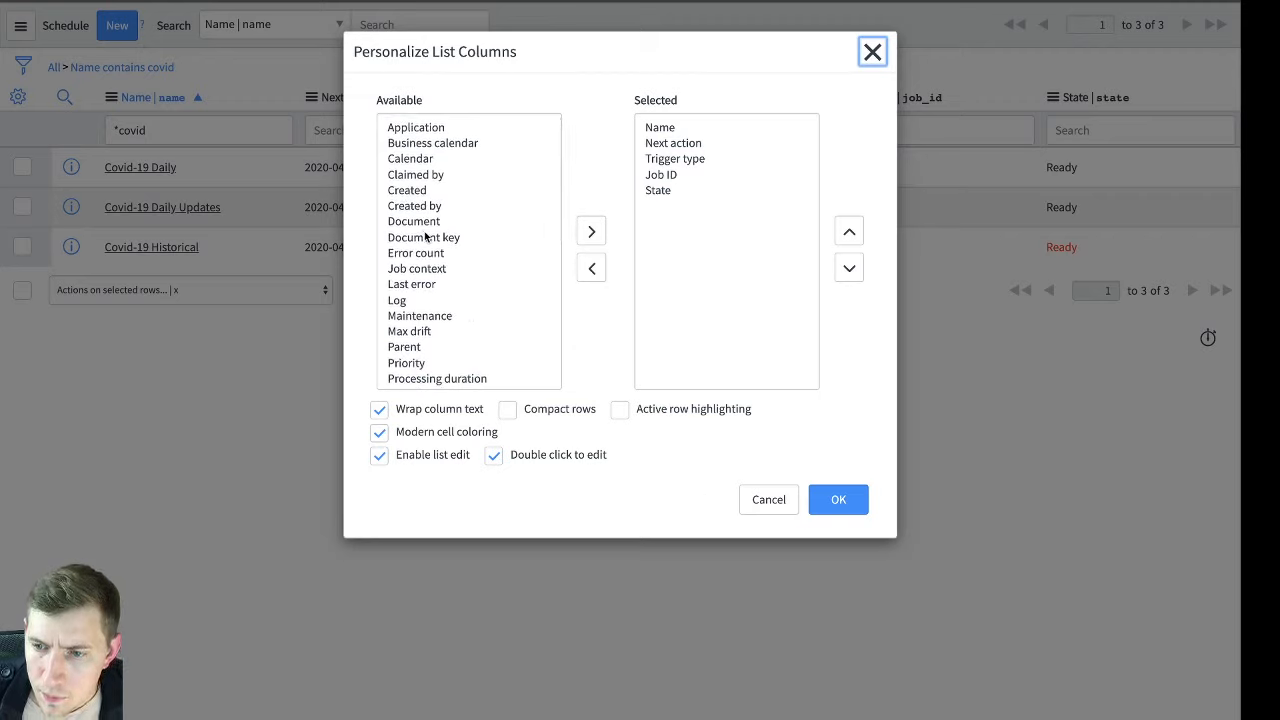
scroll(455, 240, "down", 4)
scroll(455, 258, "down", 3)
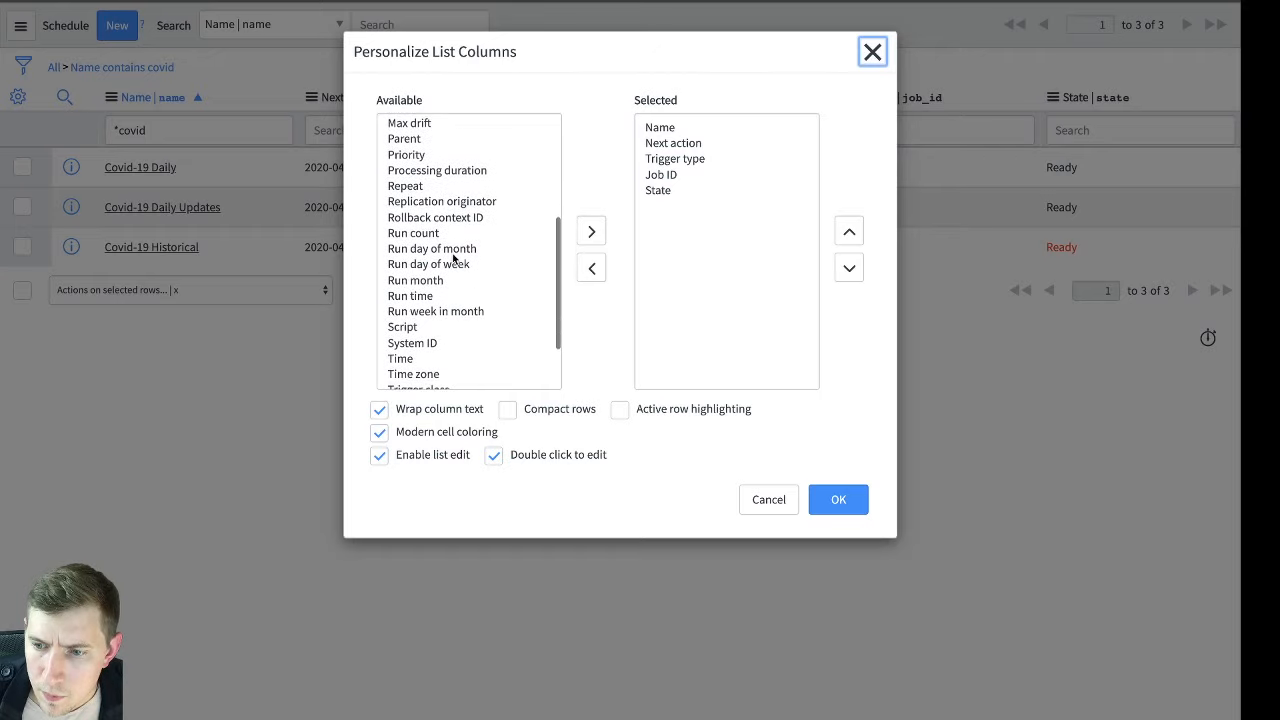
scroll(455, 210, "down", 3)
scroll(455, 210, "down", 1)
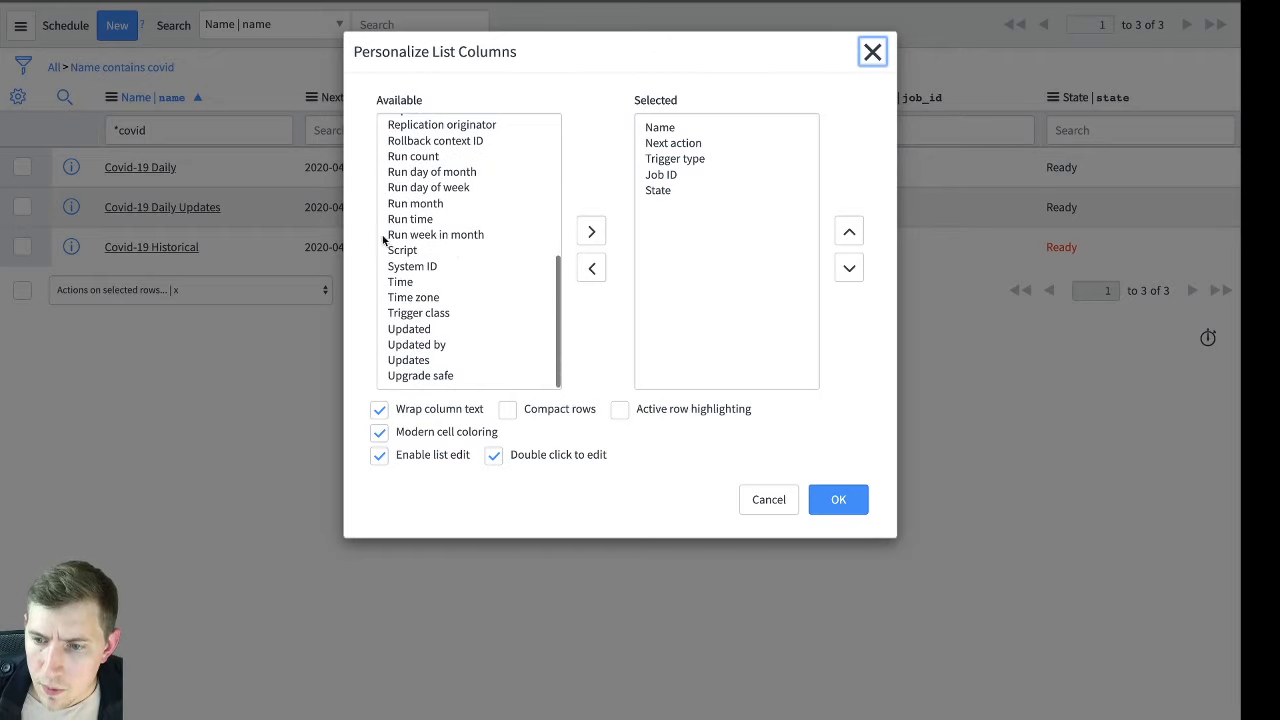
left_click(762, 499)
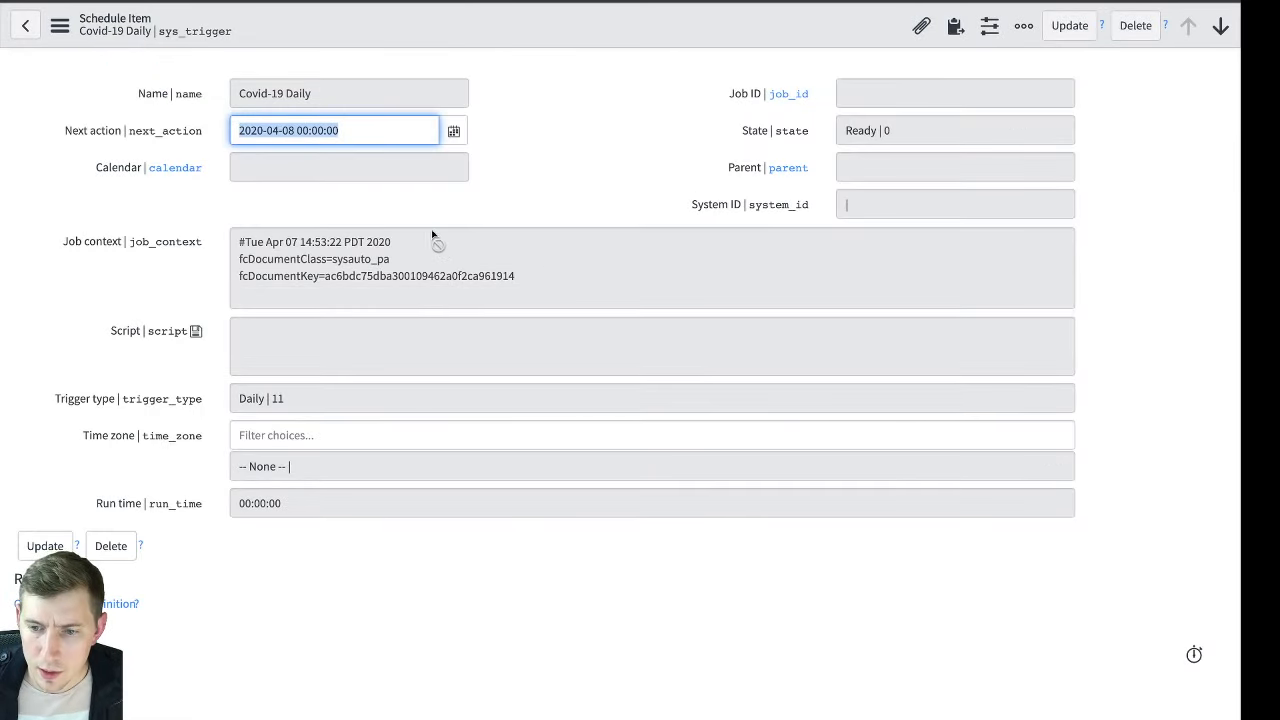
Open the System Definition list of Scheduled Jobs and filter it to names containing "covid"
key("alt+Left")
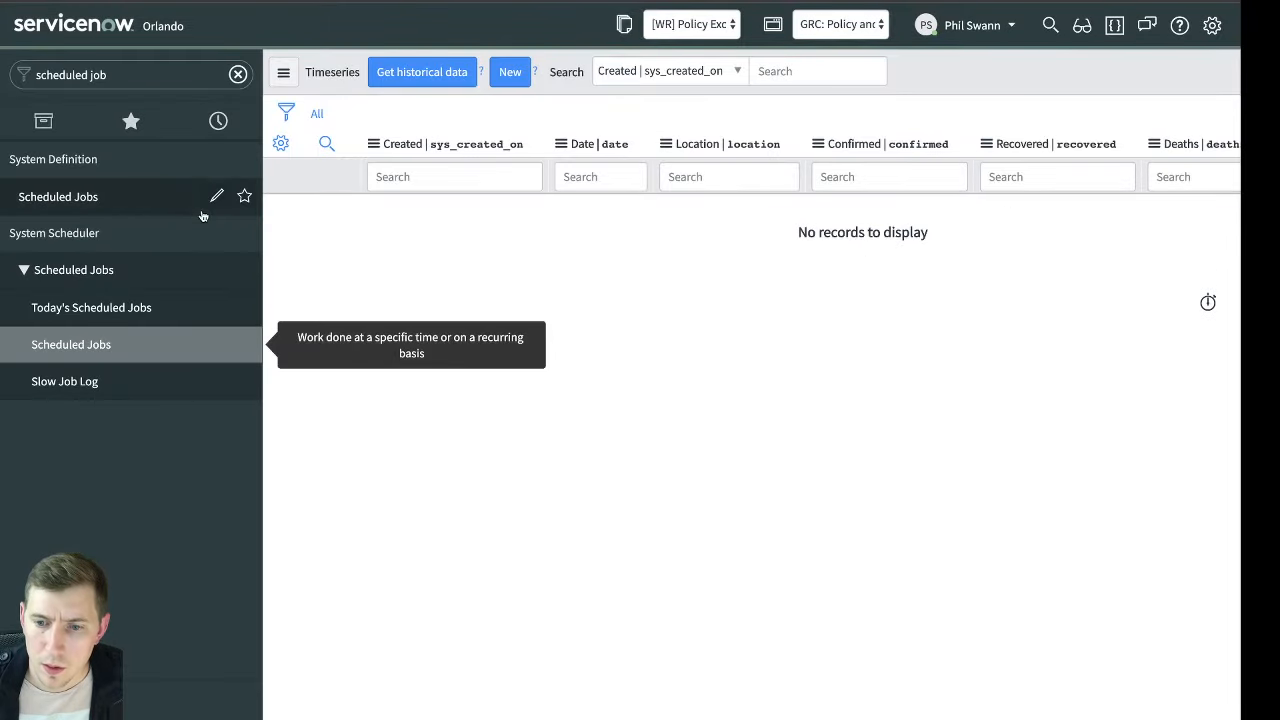
left_click(102, 205)
left_click(422, 3)
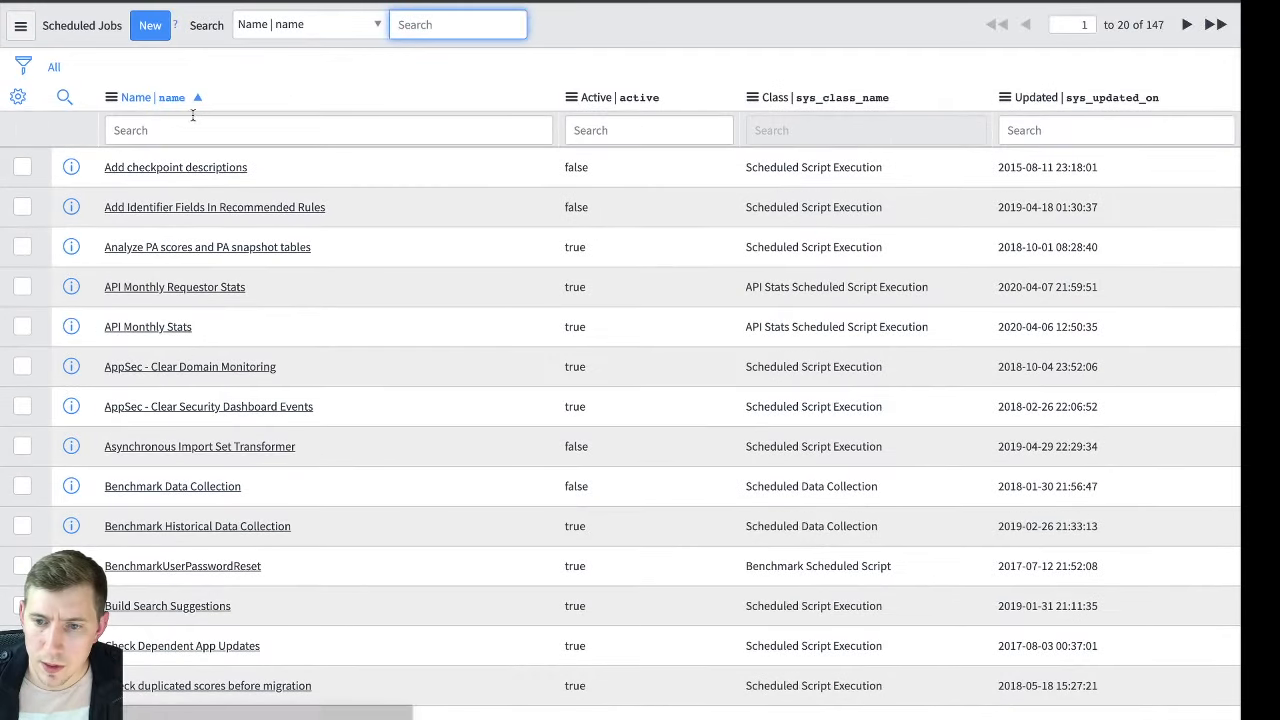
left_click(195, 126)
type("*covid")
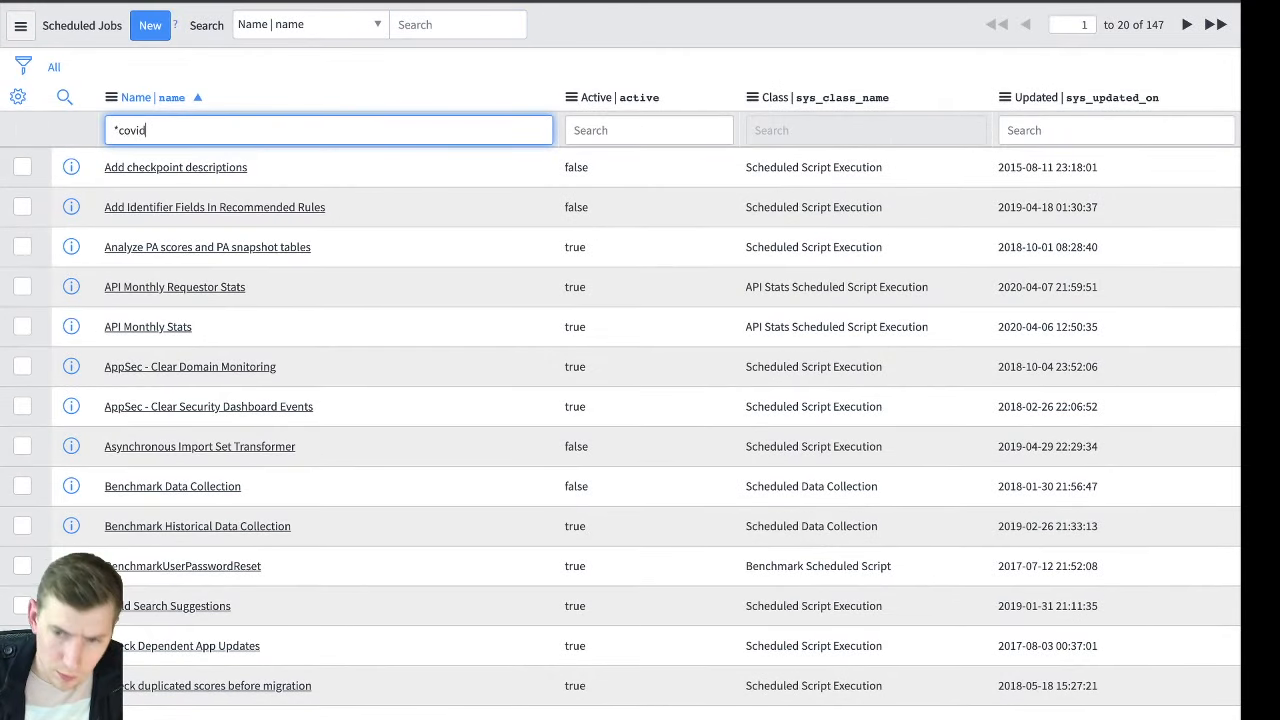
key("Return")
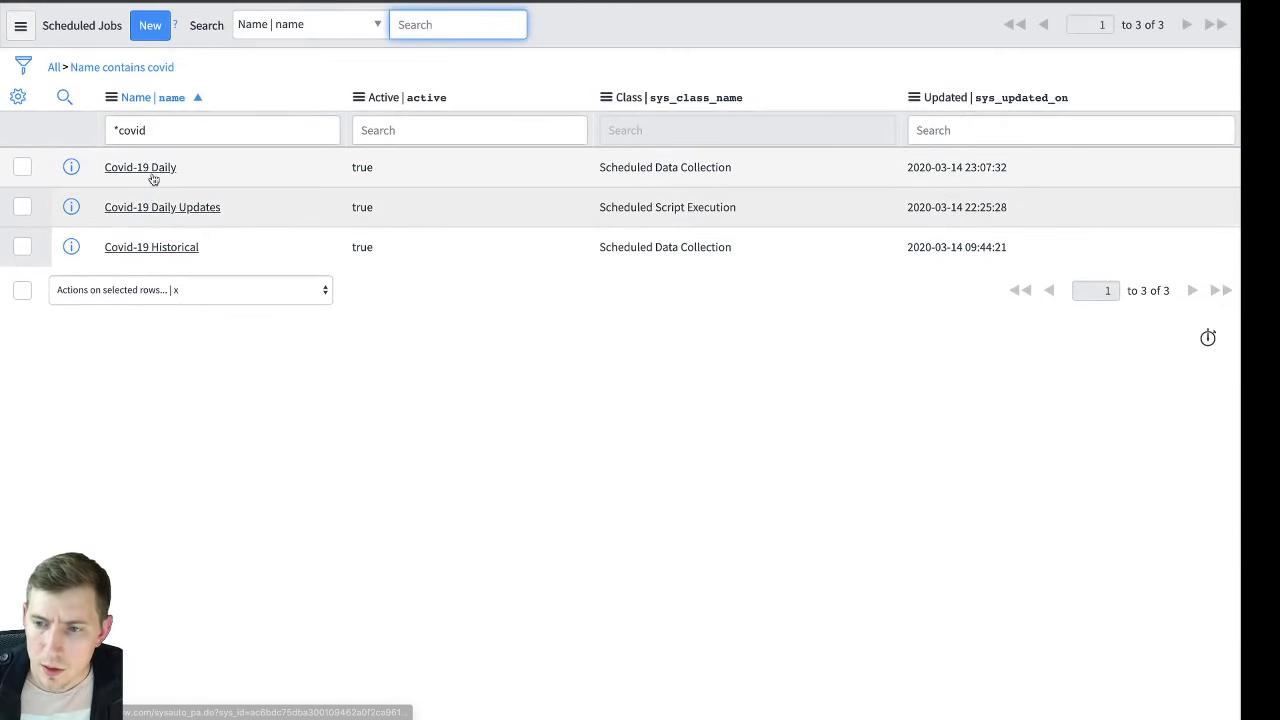
Examine the schedule and script of the Covid-19 Daily Updates job, and return from its record
left_click(701, 170)
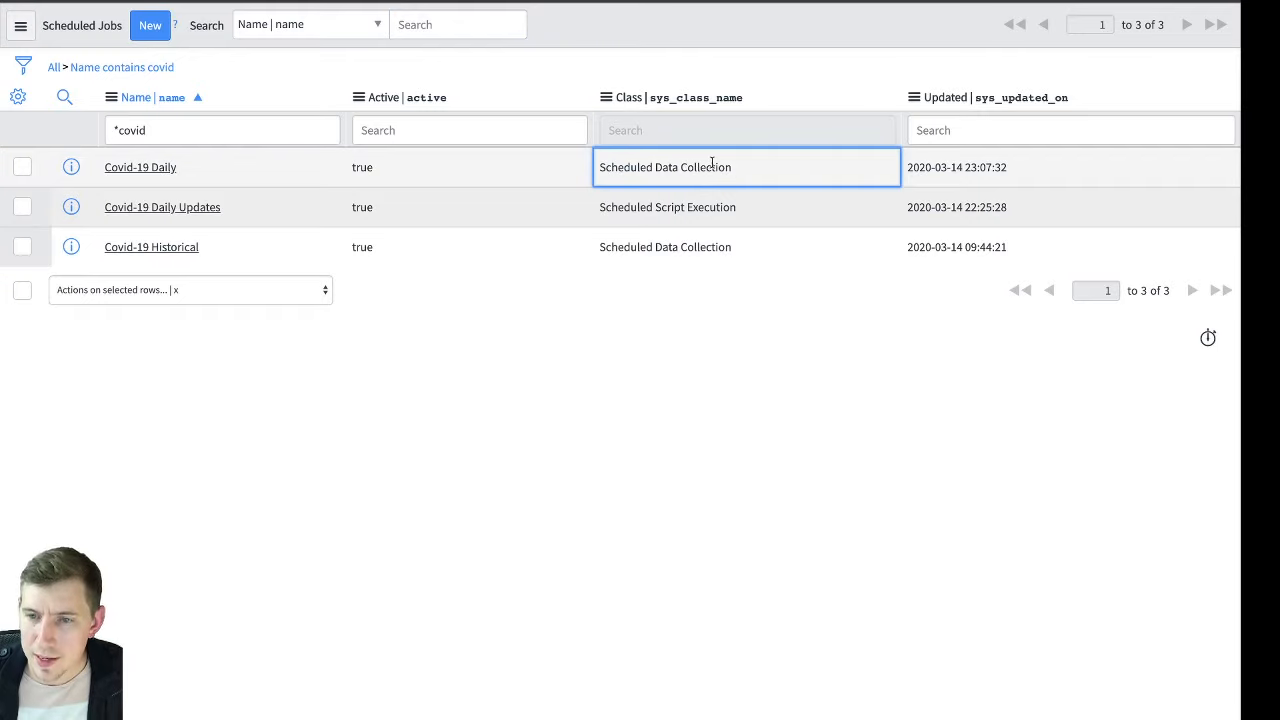
left_click(731, 205)
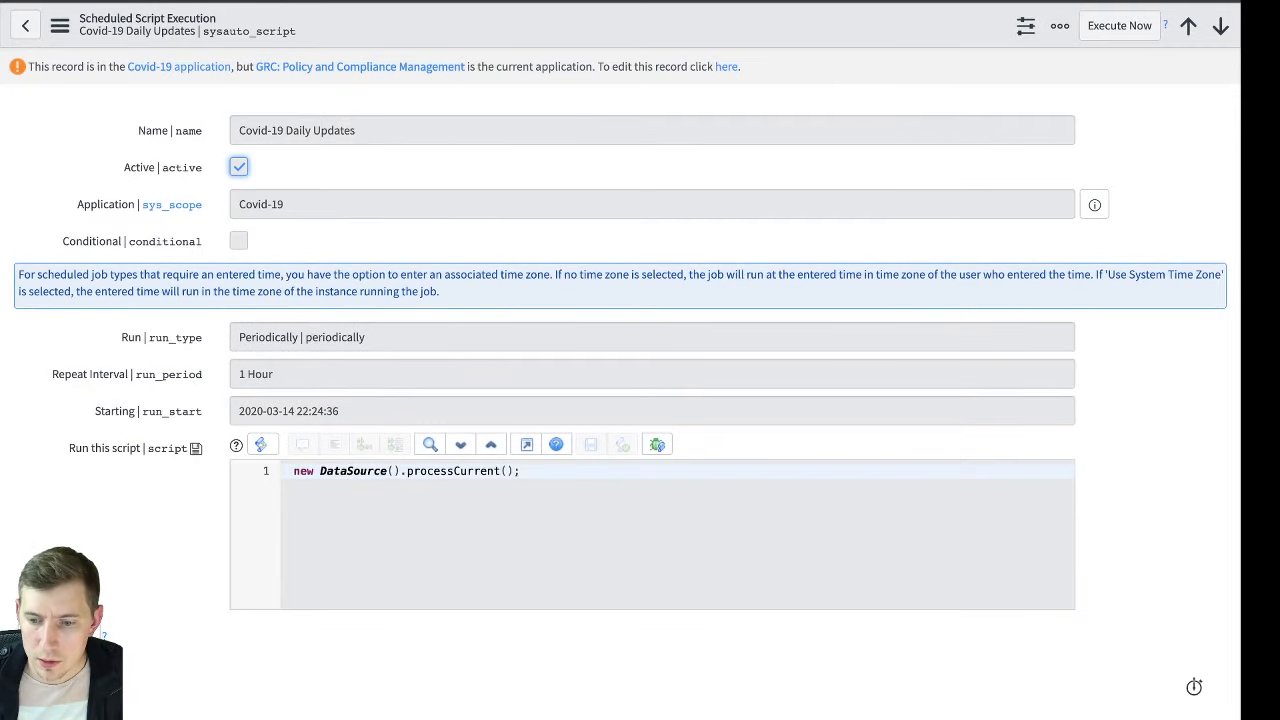
left_click(25, 26)
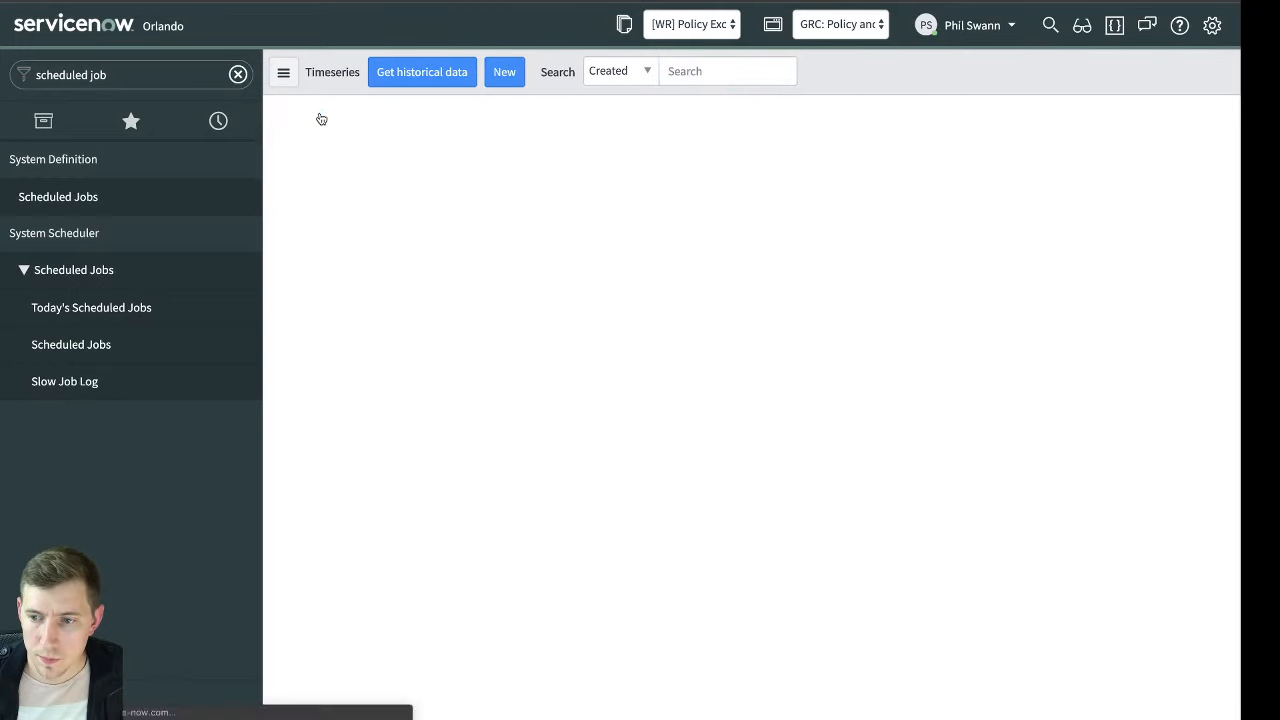
Refresh the unfiltered Timeseries list to check for loaded Covid-19 records
left_click(319, 116)
left_click(319, 116)
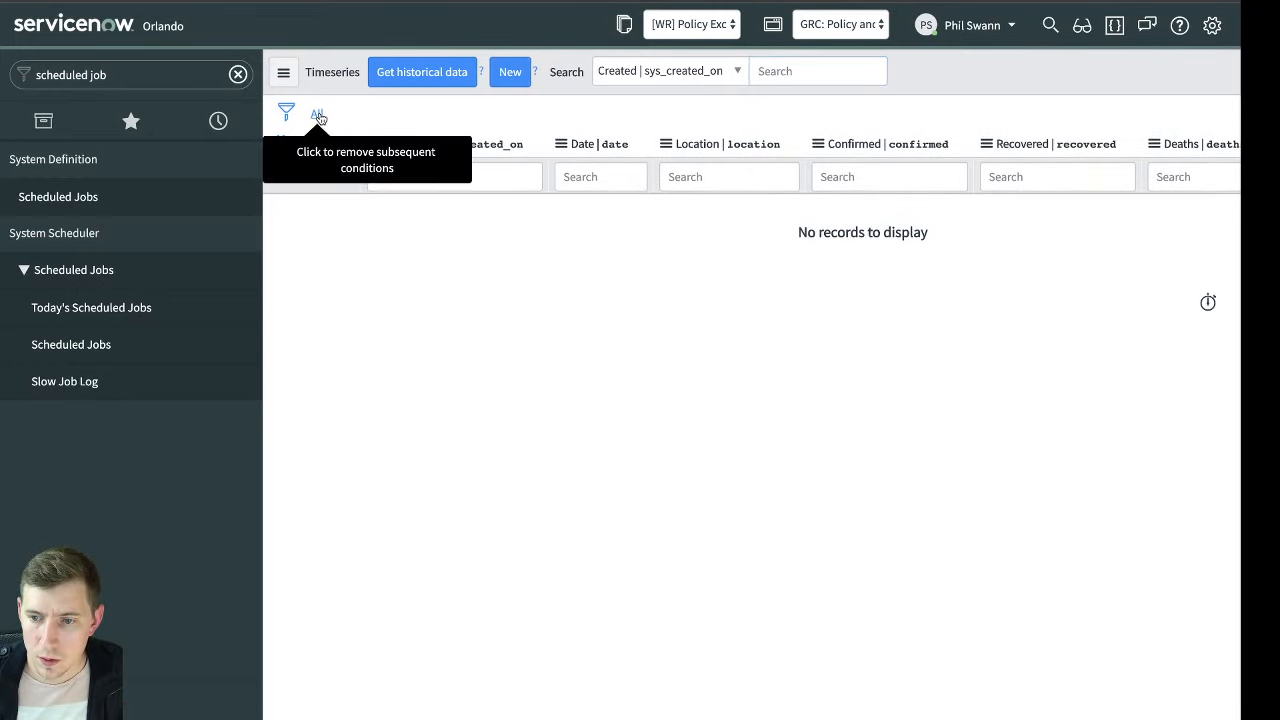
left_click(447, 110)
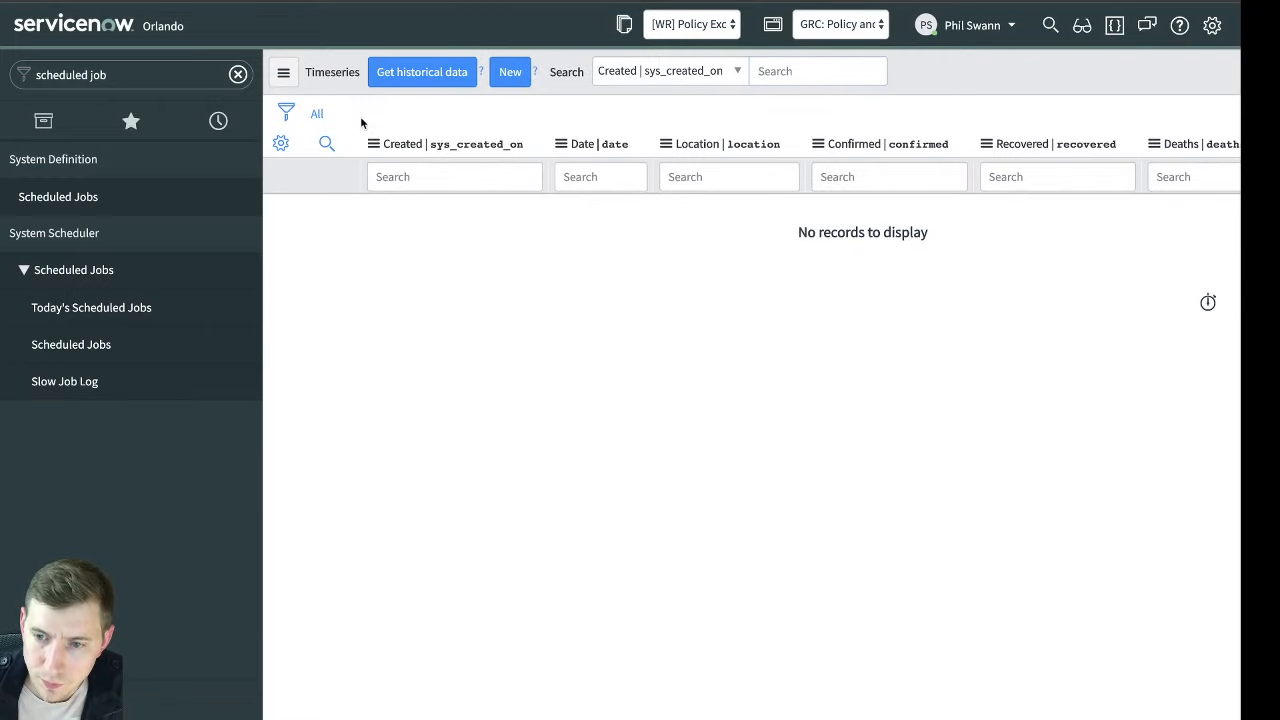
left_click(315, 120)
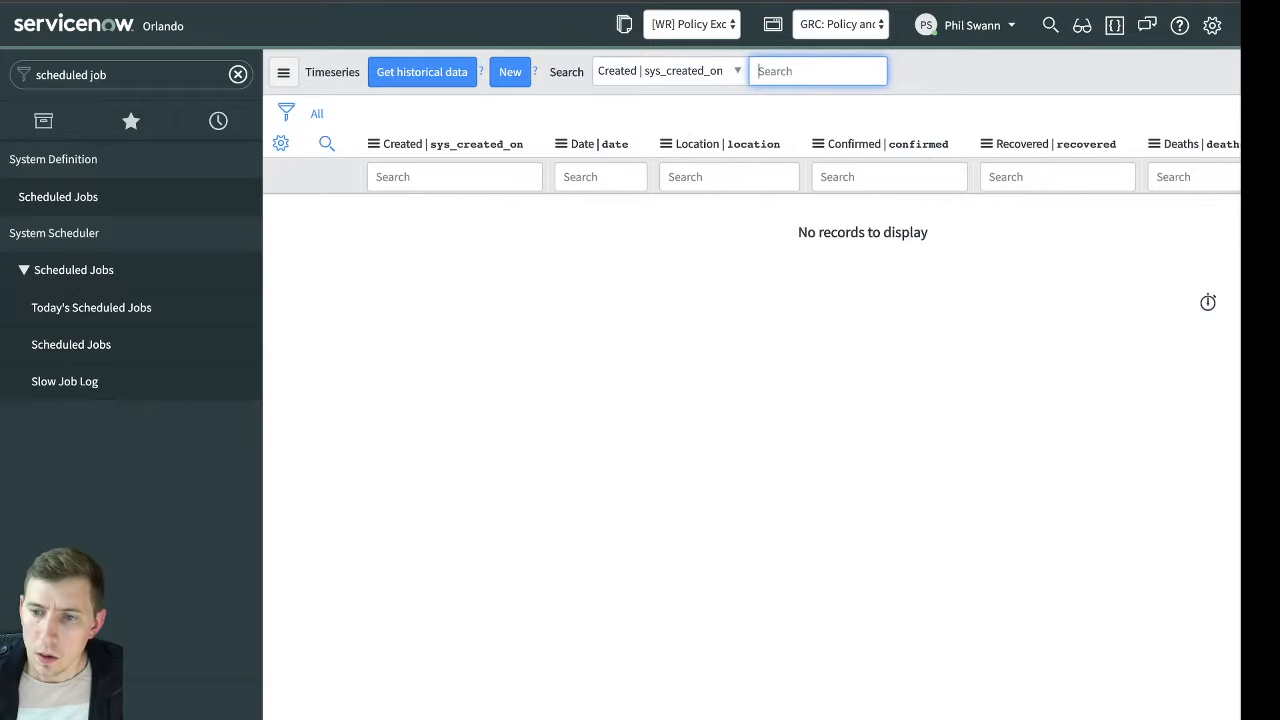
Return to the "Loss of productivity due to pandemic" risk statement and start a new indicator template for it
left_click(255, 122)
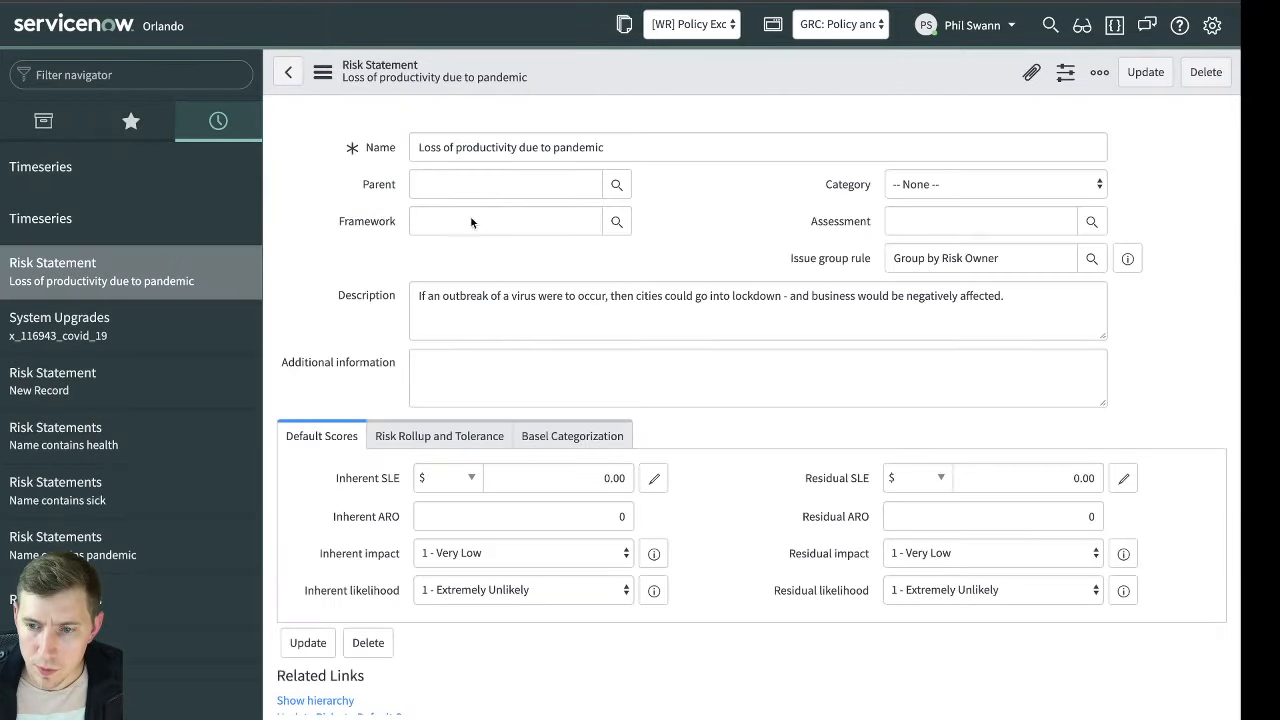
scroll(681, 320, "down", 5)
double_click(719, 527)
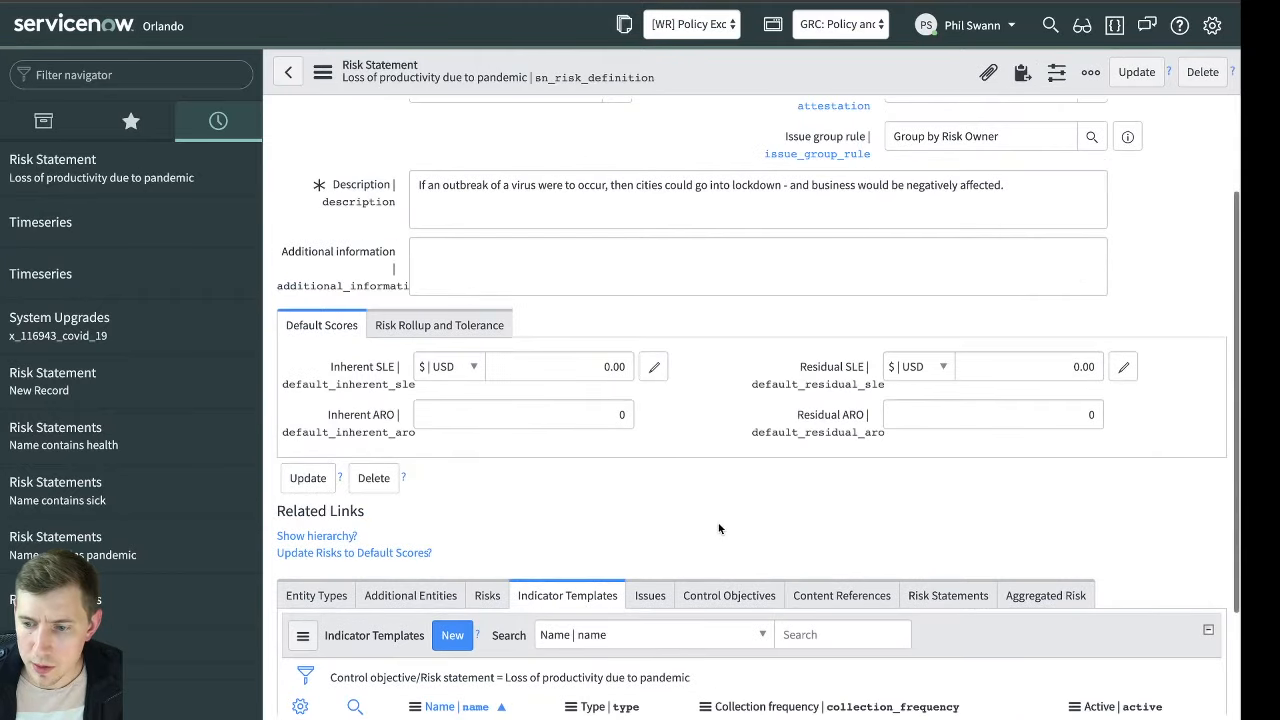
scroll(720, 528, "down", 2)
left_click(460, 525)
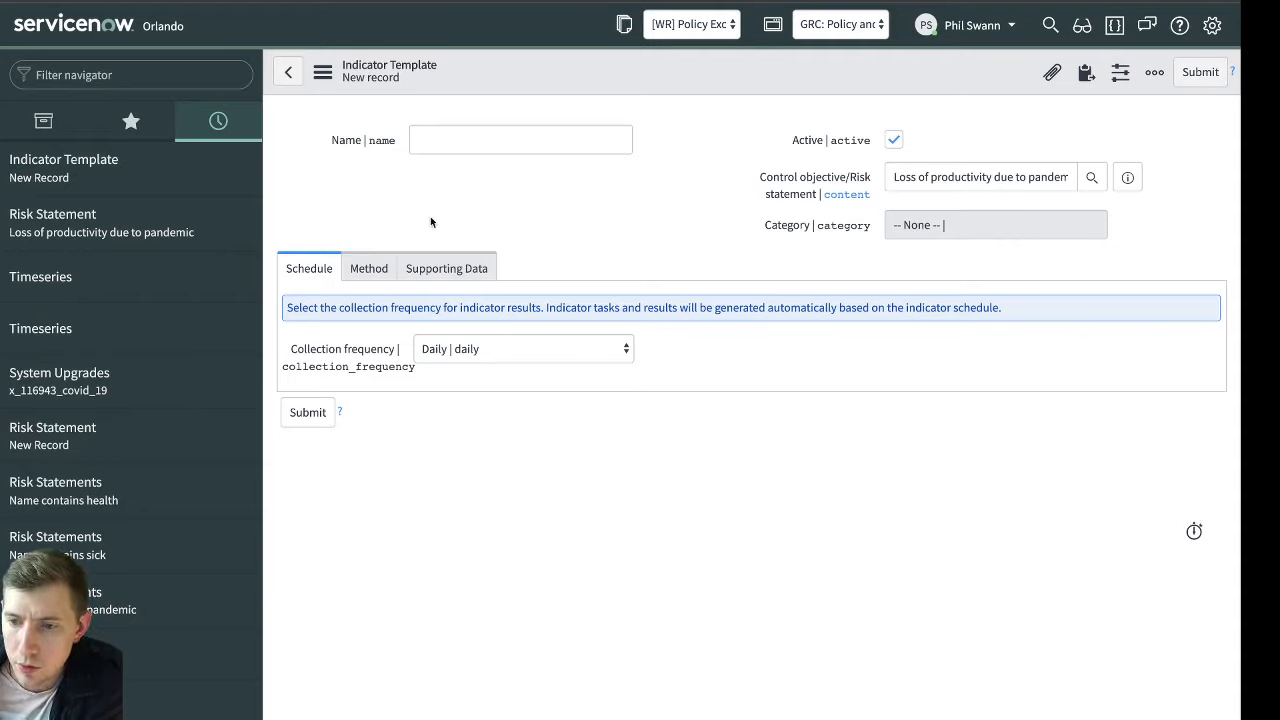
Show the available collection method types for the new indicator template
left_click(512, 142)
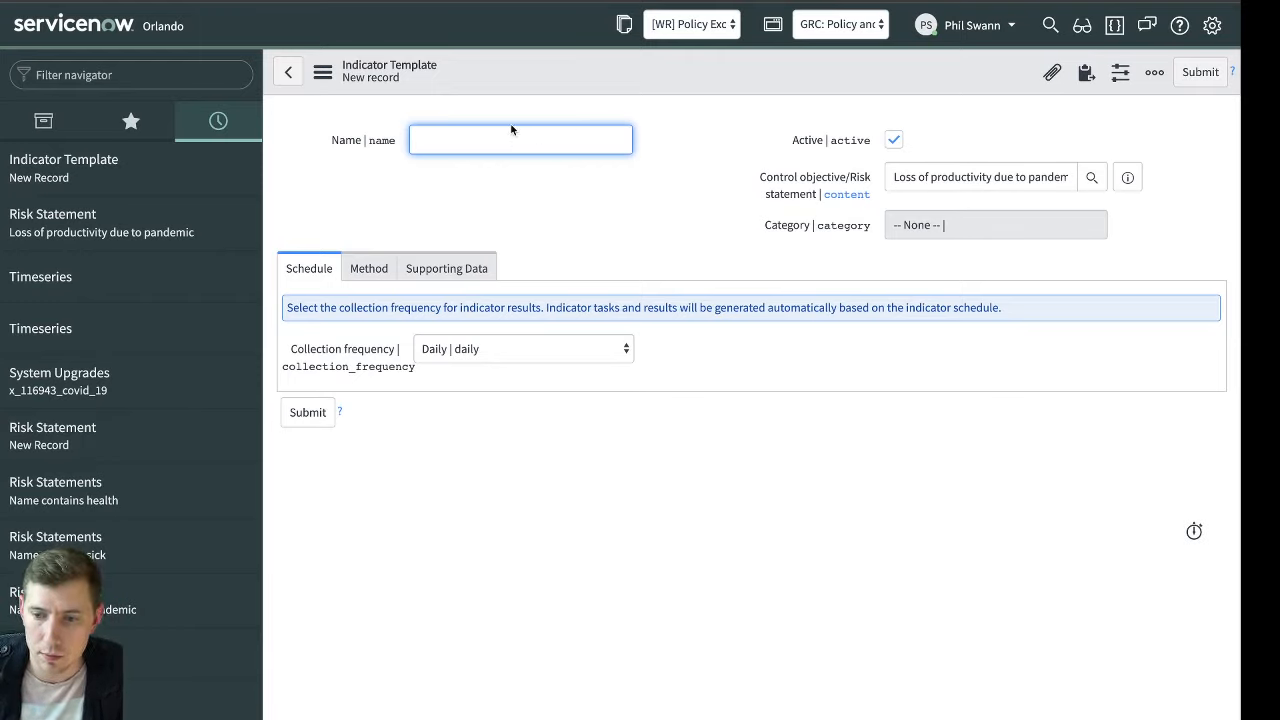
left_click(380, 268)
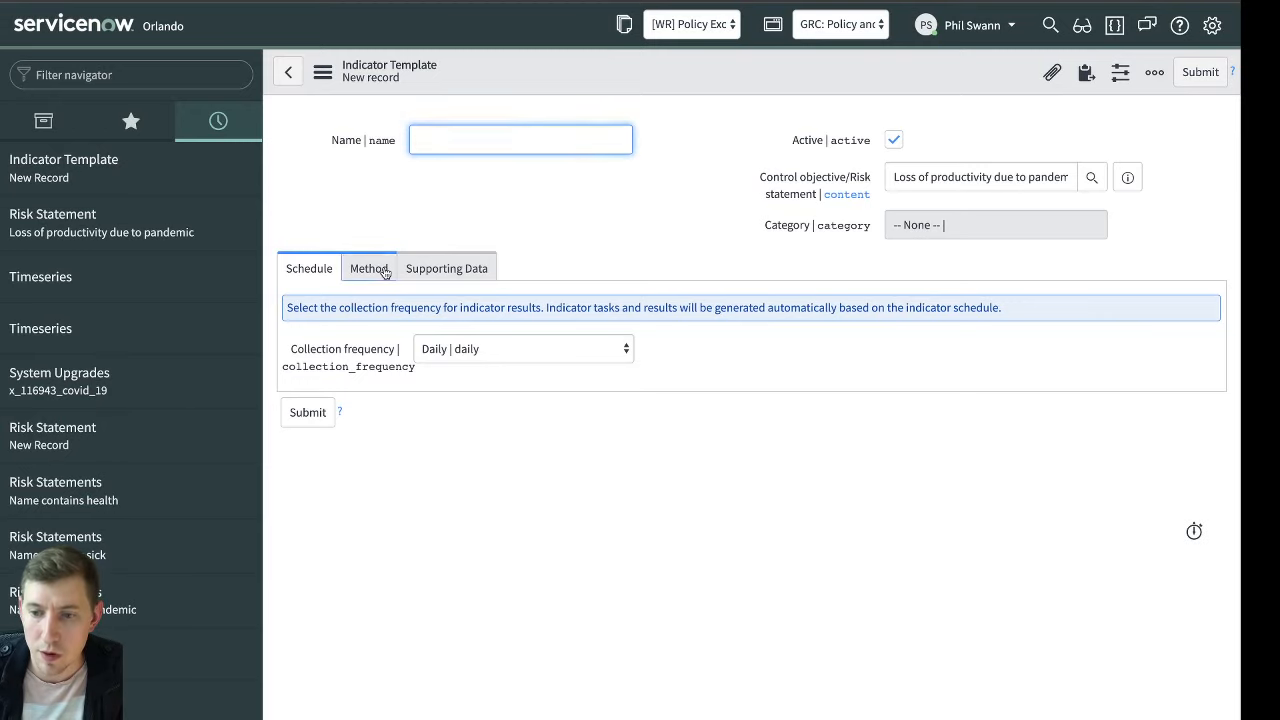
left_click(590, 354)
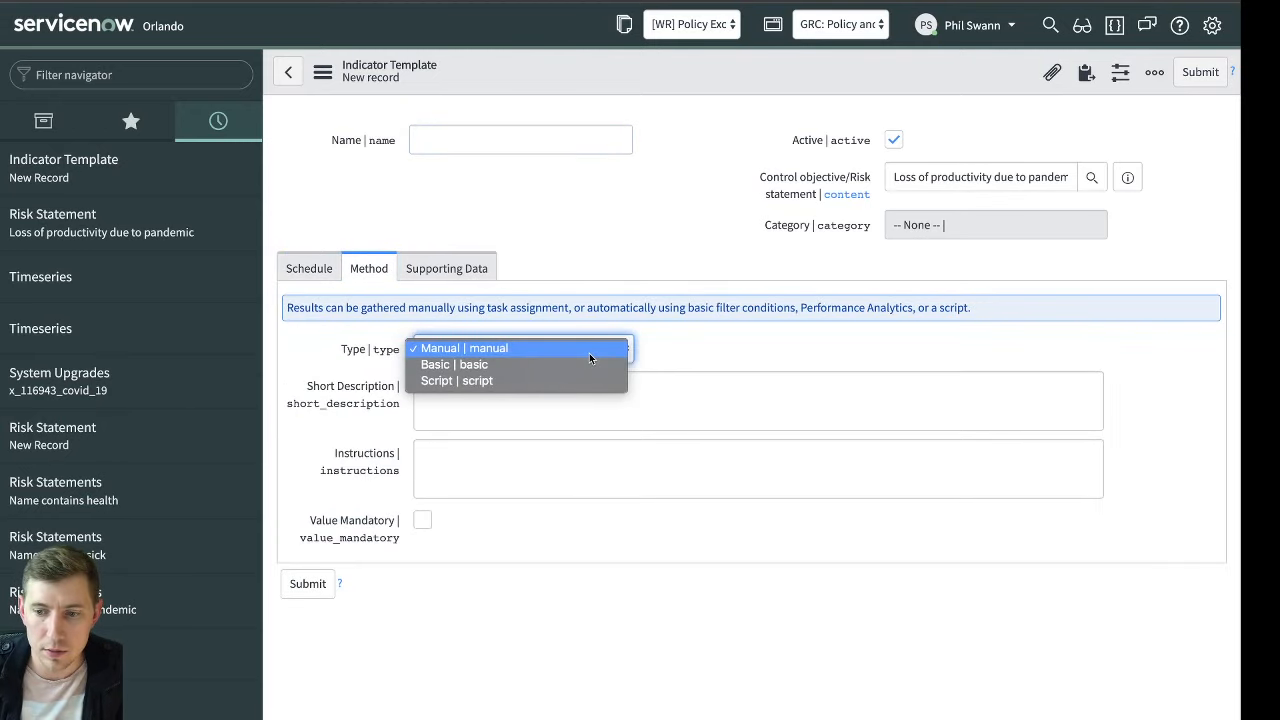
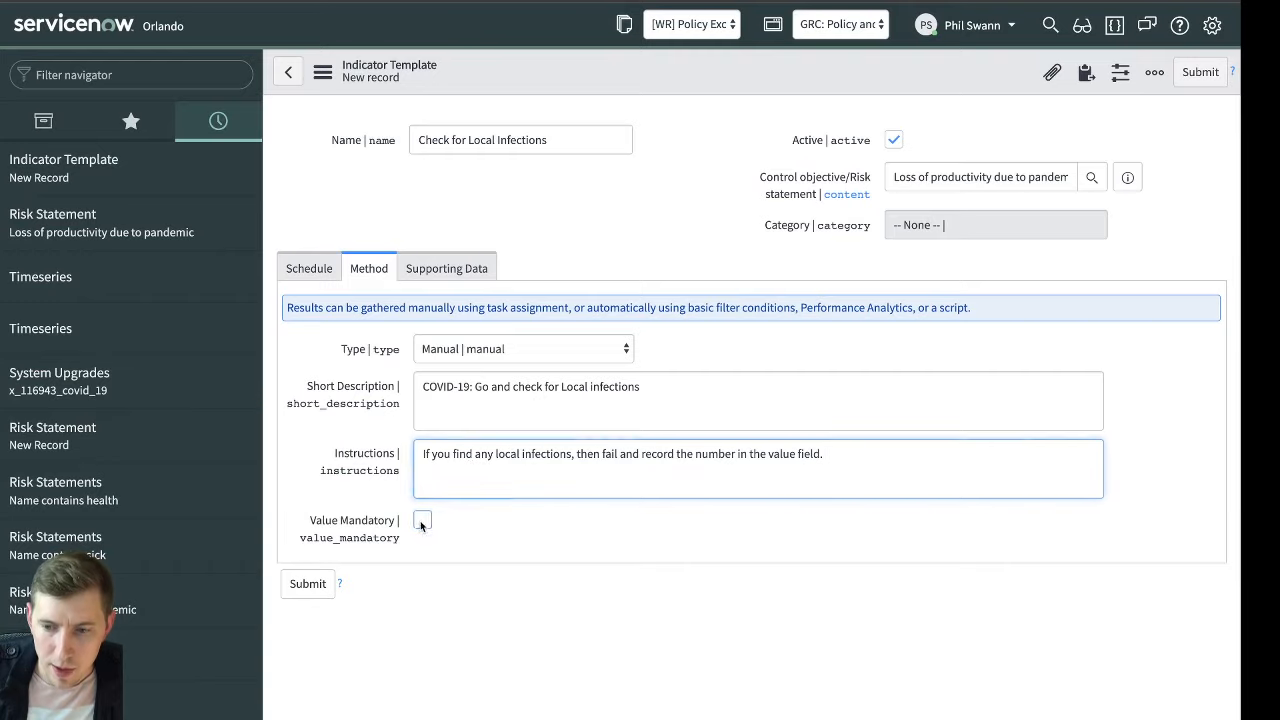
Make the value mandatory for the manual collection method of the Check for Local Infections template
left_click(422, 520)
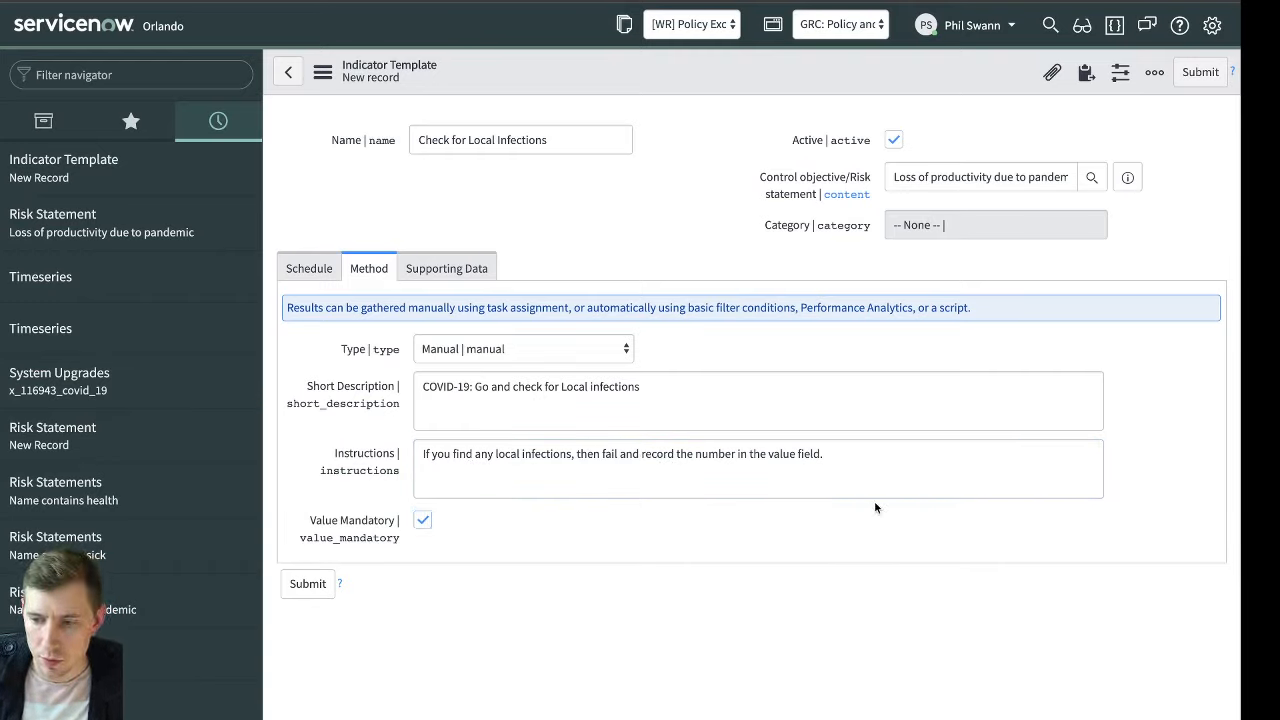
left_click(869, 468)
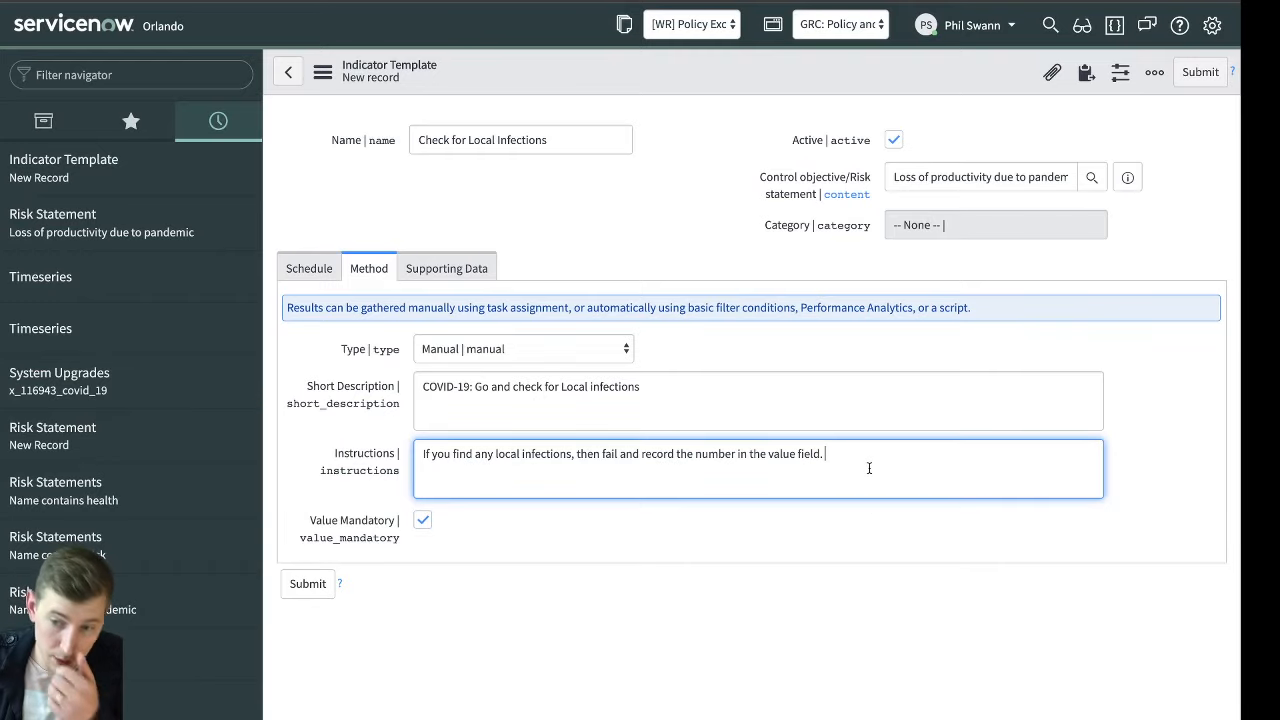
Examine the options for collecting supporting data in the template, leaving the collection turned off
left_click(416, 268)
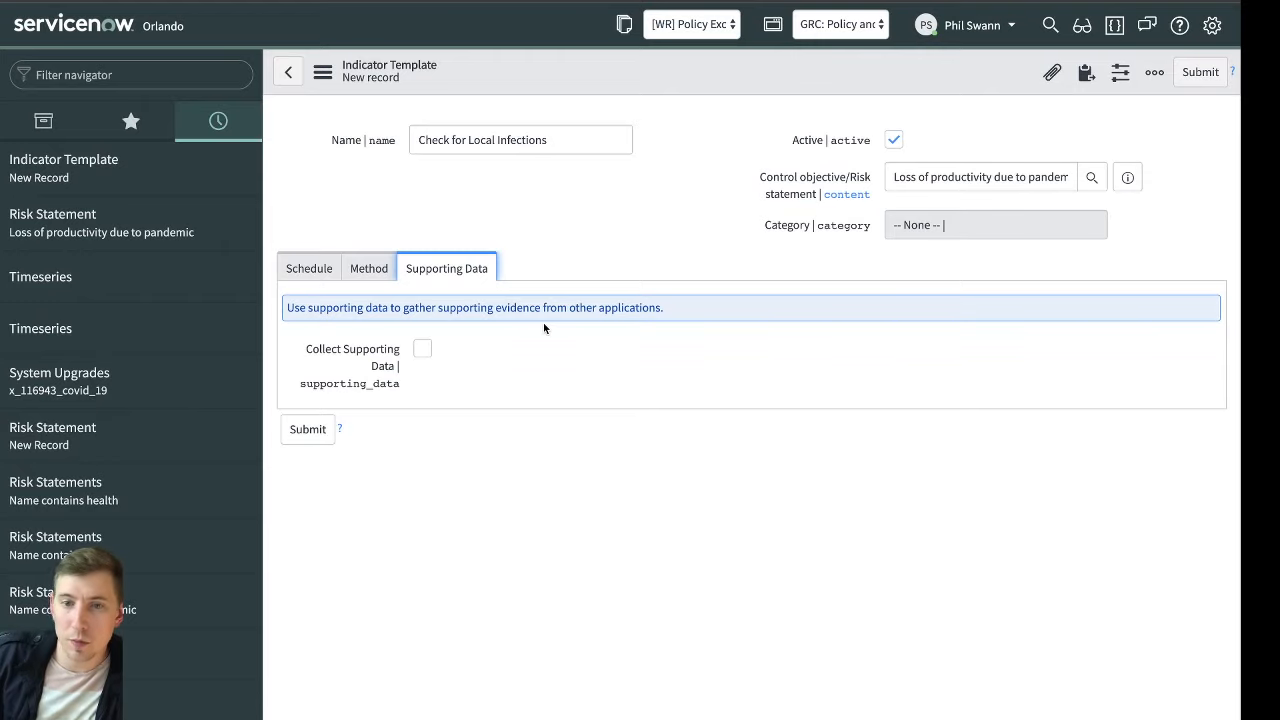
left_click(427, 350)
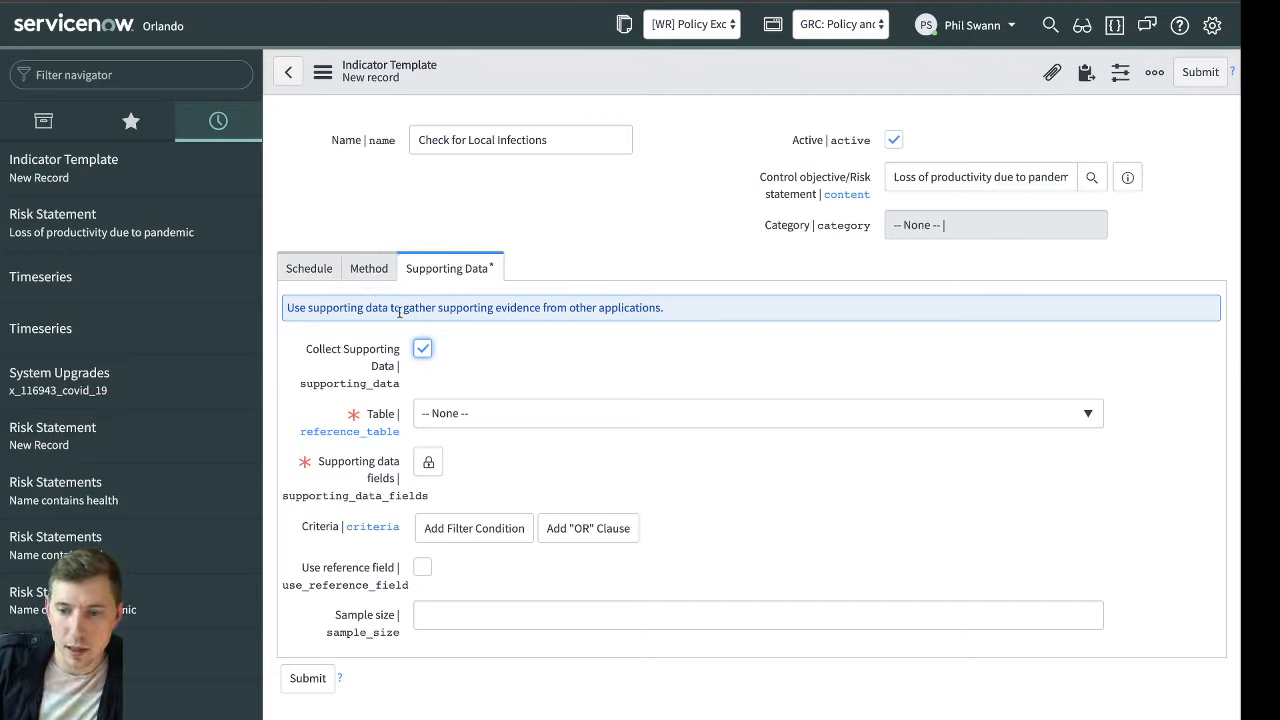
left_click(370, 269)
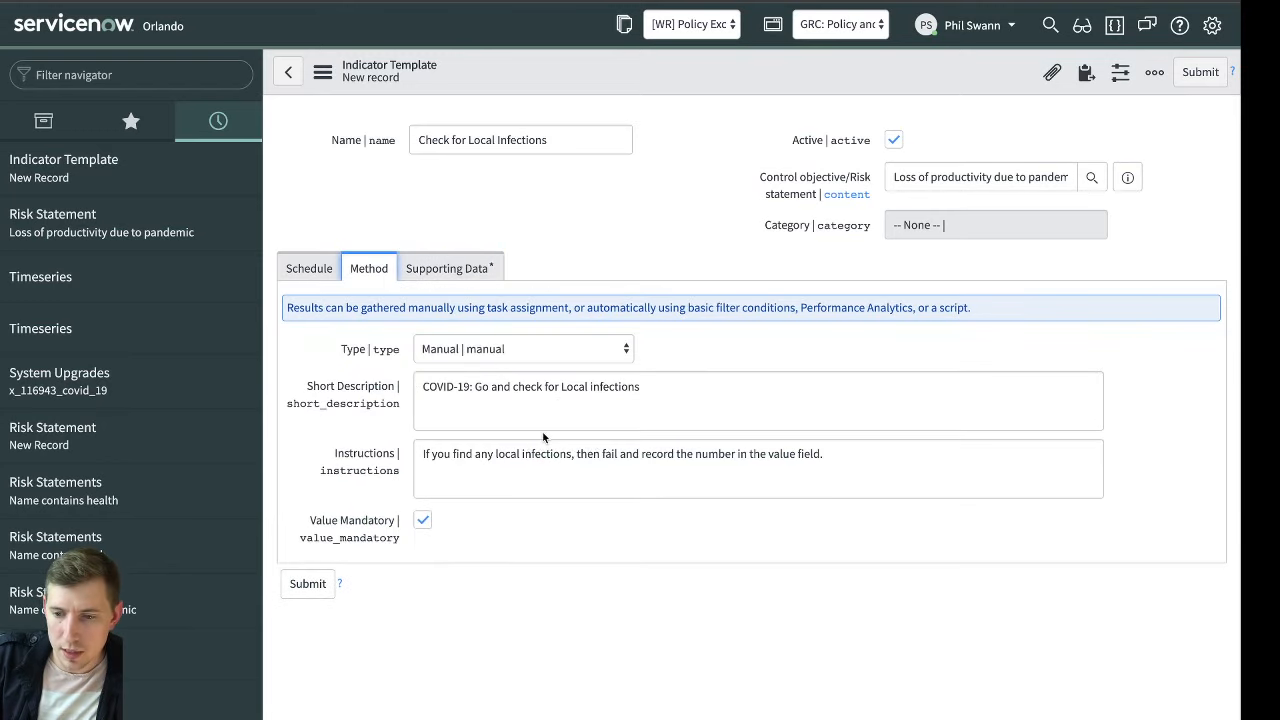
left_click(480, 270)
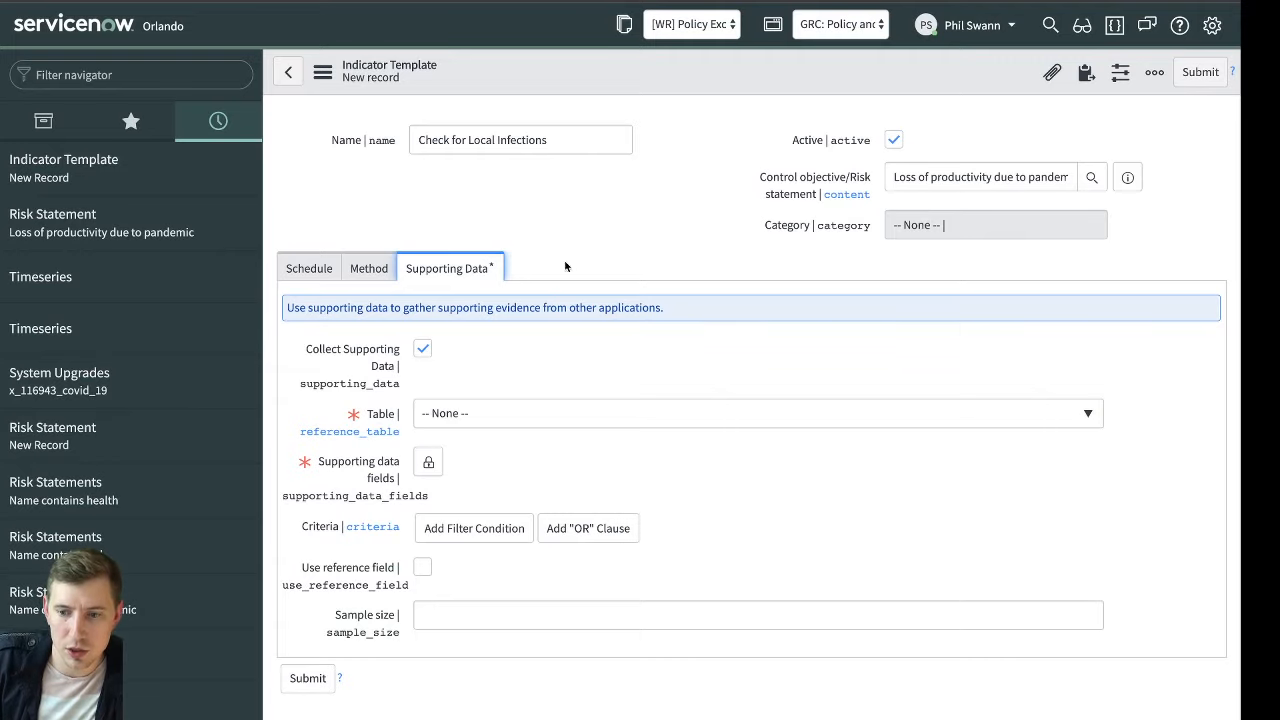
left_click(423, 349)
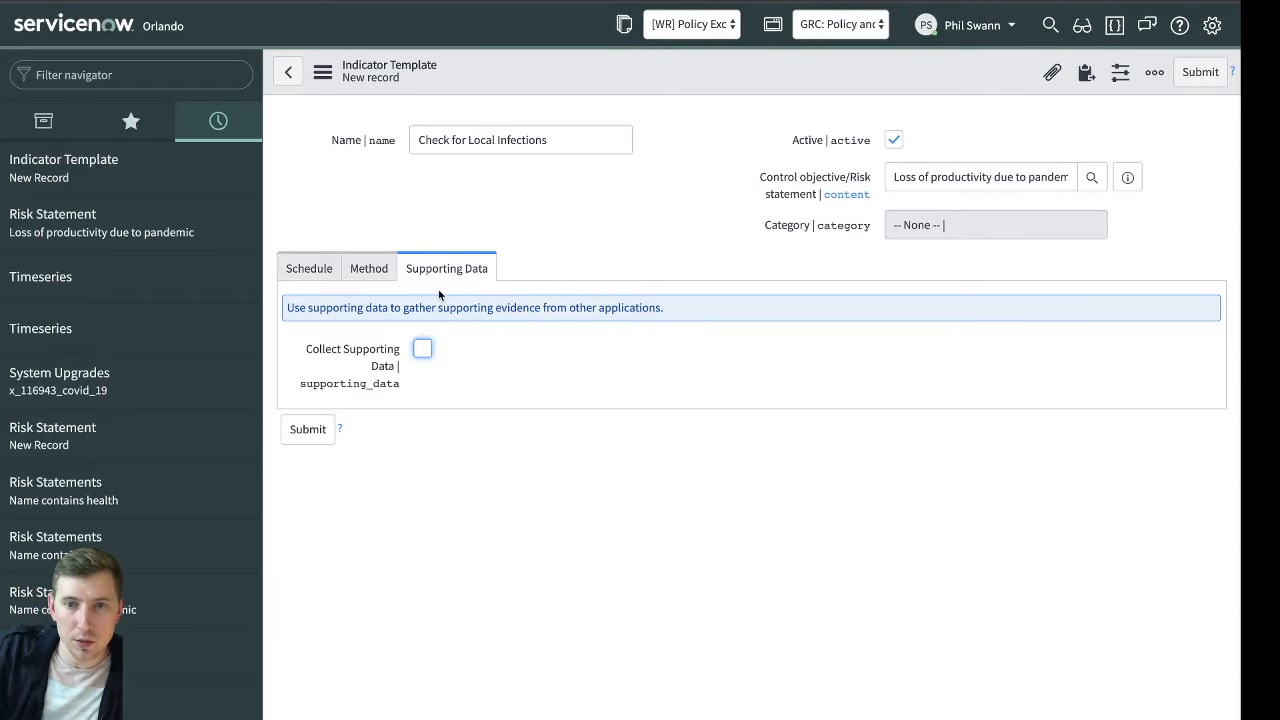
left_click(421, 350)
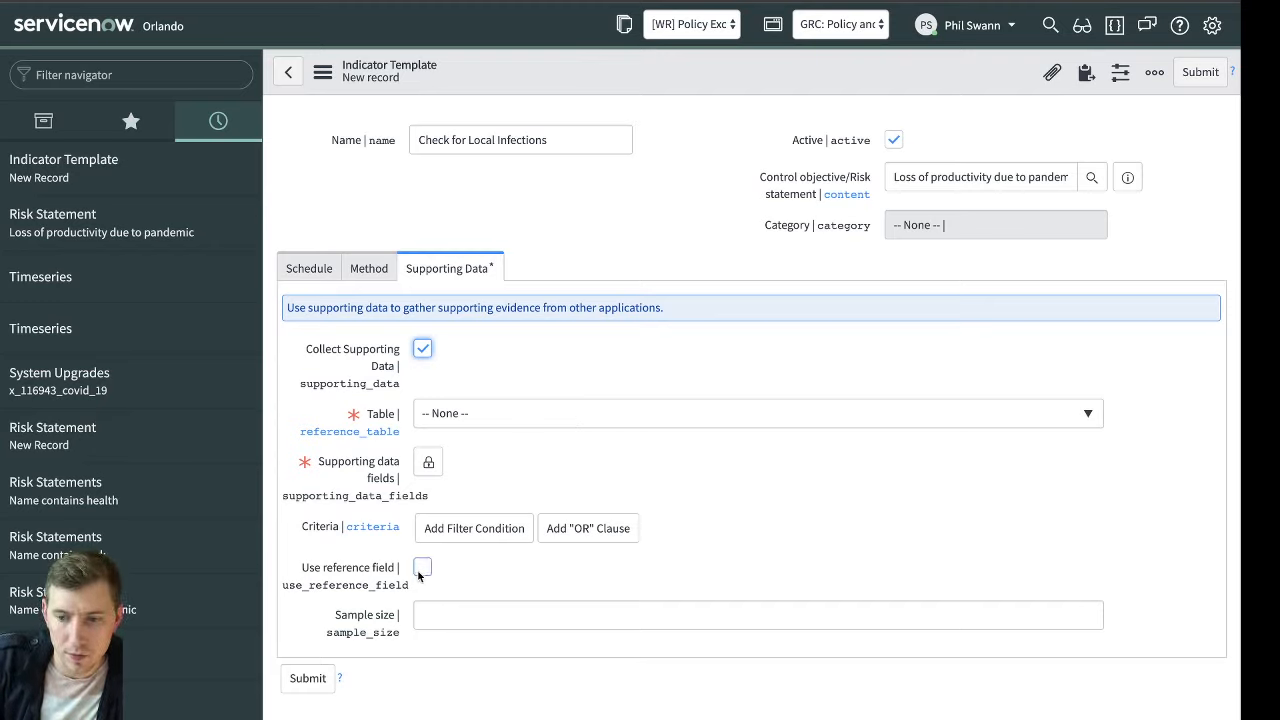
left_click(423, 350)
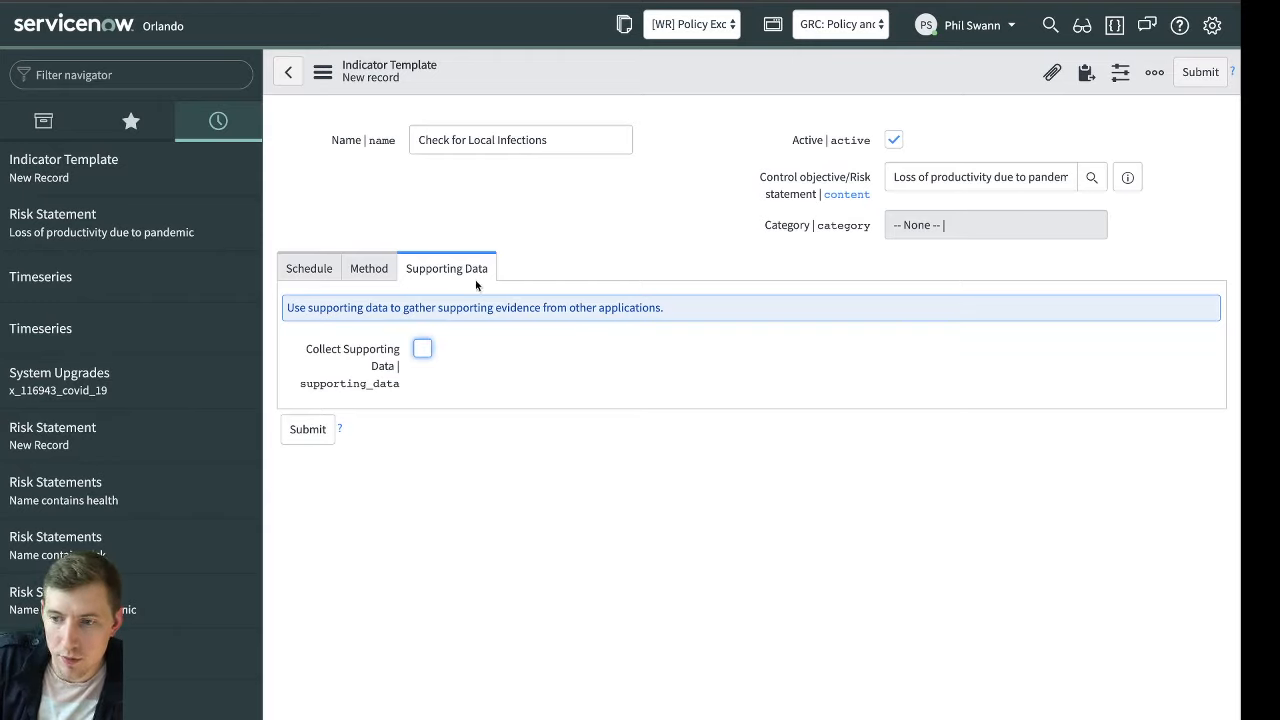
Return to the manual method settings and save the new indicator template, staying on its record
left_click(360, 268)
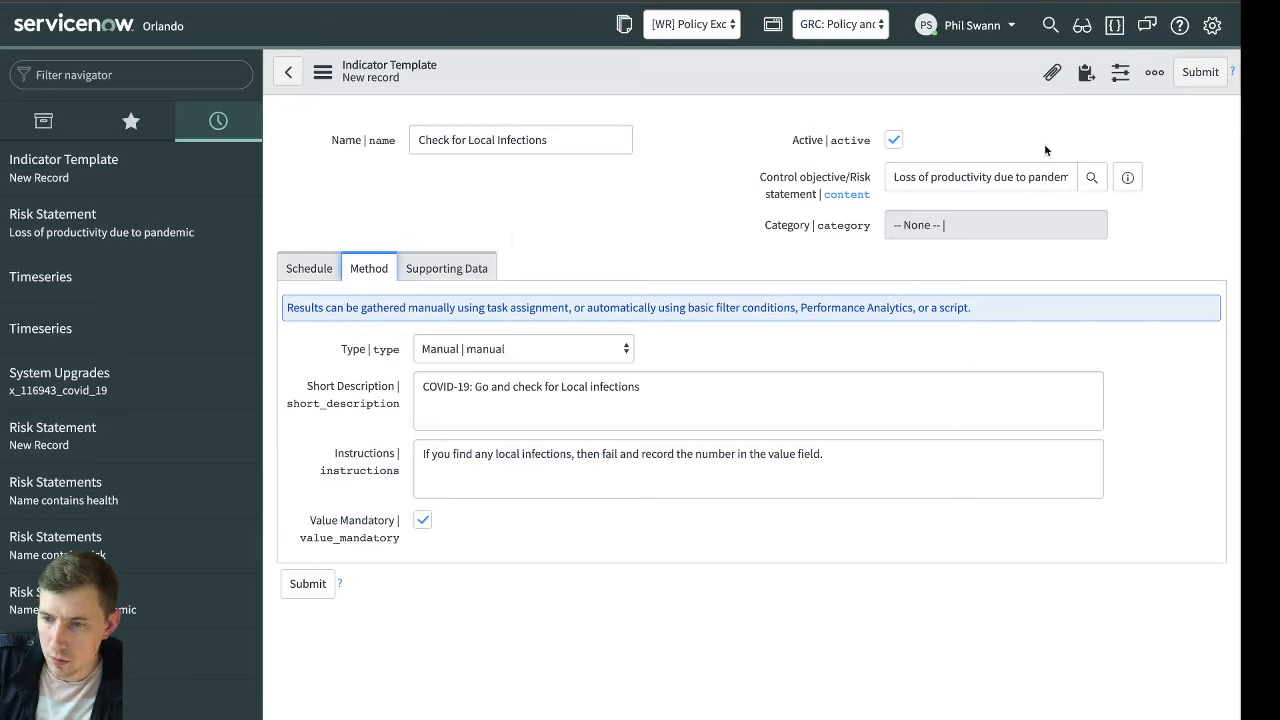
right_click(828, 68)
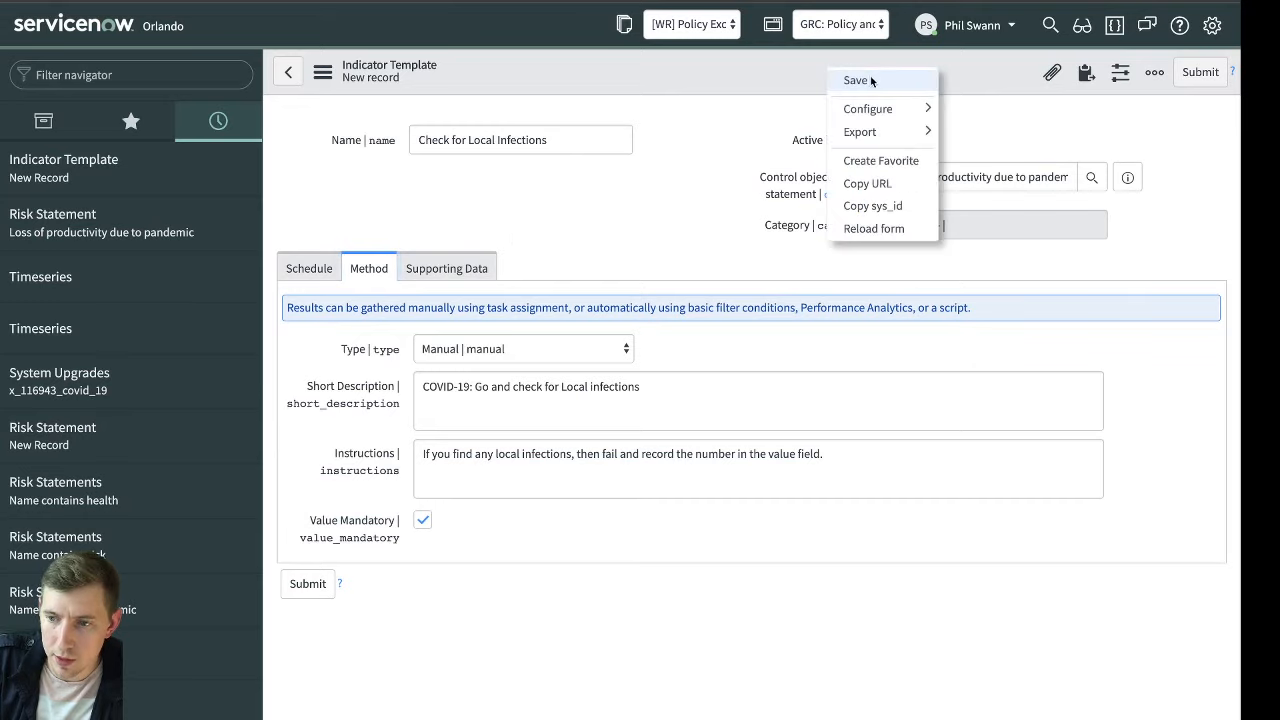
left_click(872, 80)
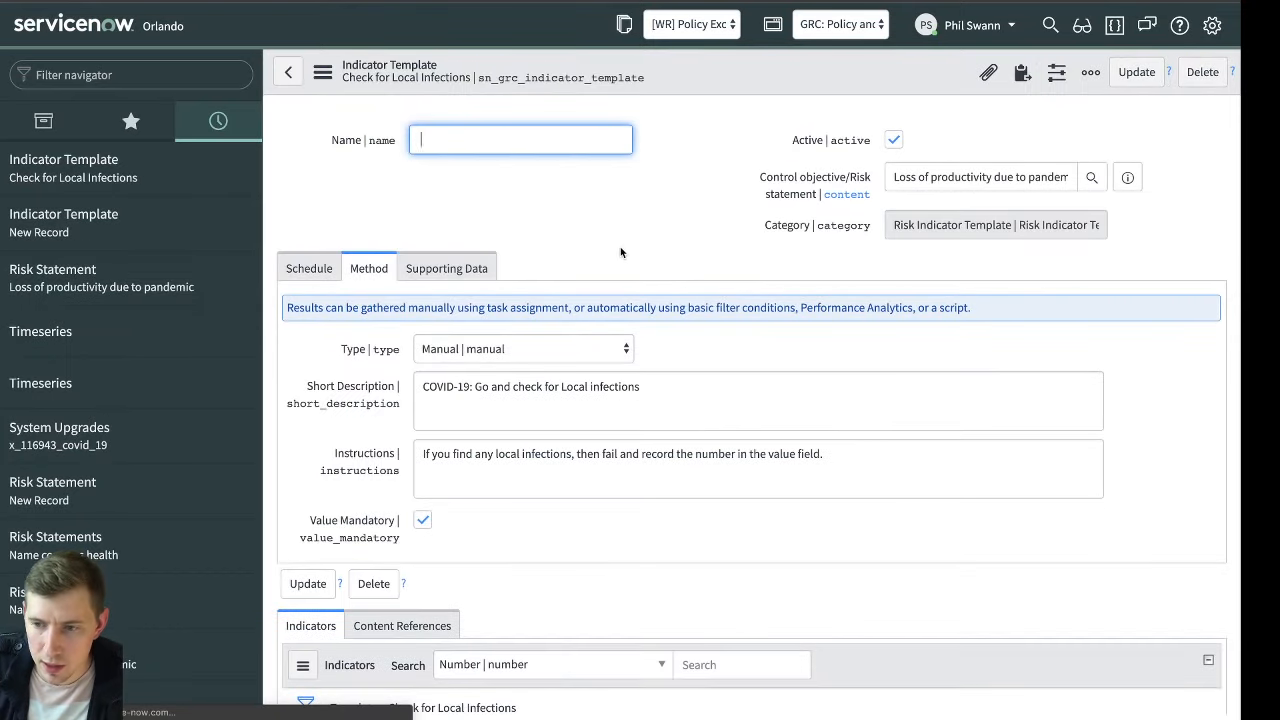
Name the indicator template "COVID-19: Go and check for Local infections", copied from its short description, and save the record
key("super+t")
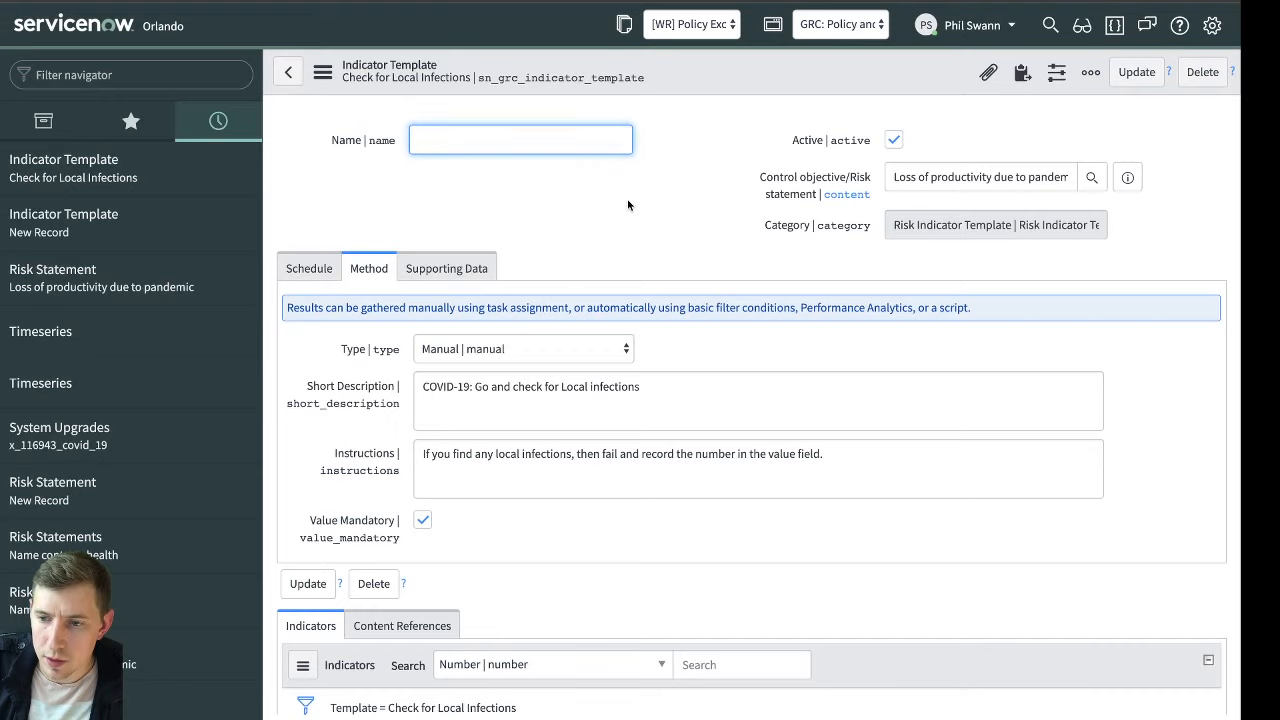
left_click(628, 201)
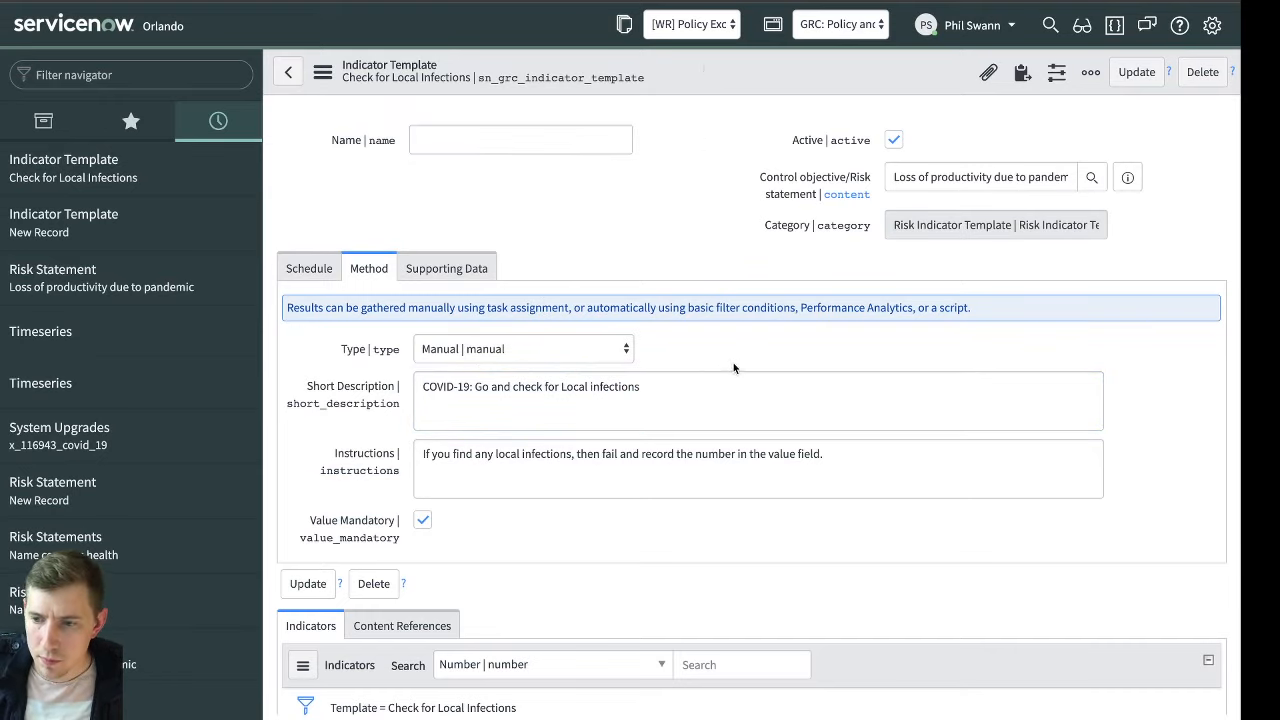
left_click(709, 380)
key("ctrl+a")
key("ctrl+c")
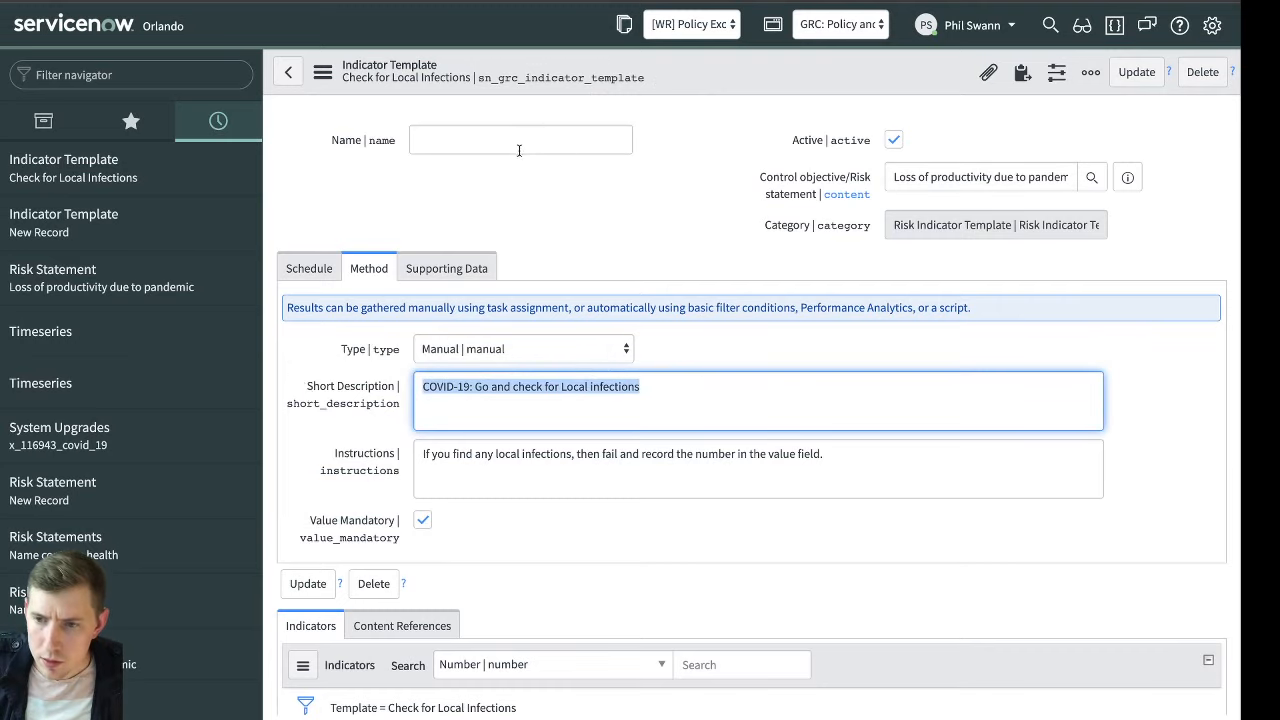
left_click(523, 143)
key("ctrl+v")
key("Home")
right_click(724, 62)
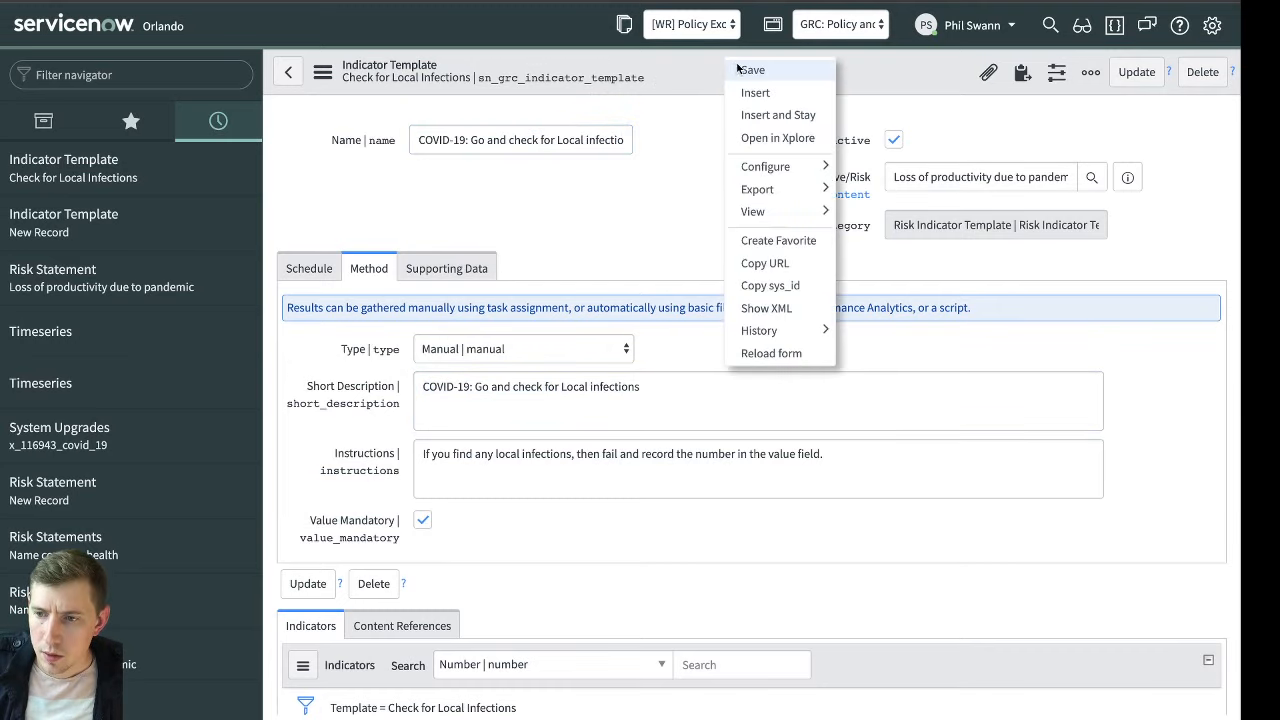
left_click(750, 67)
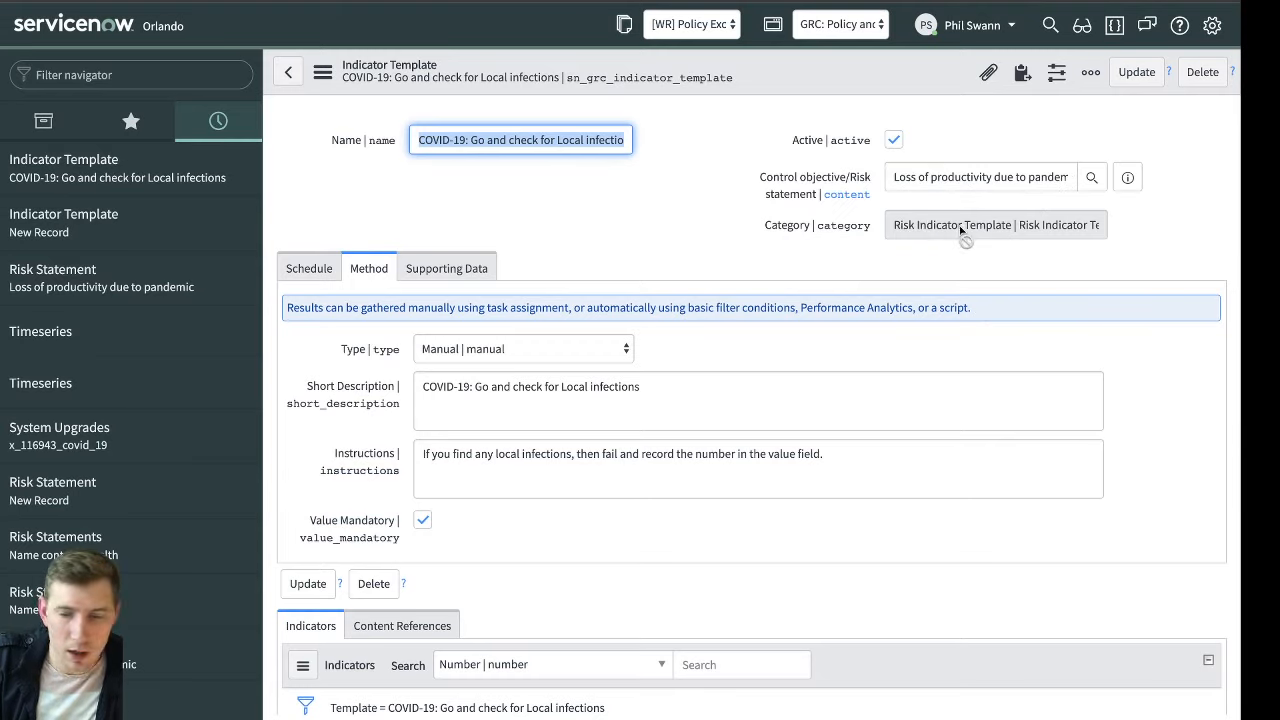
Review the template's related indicators and the available collection frequencies, keeping Daily as the schedule
left_click(876, 257)
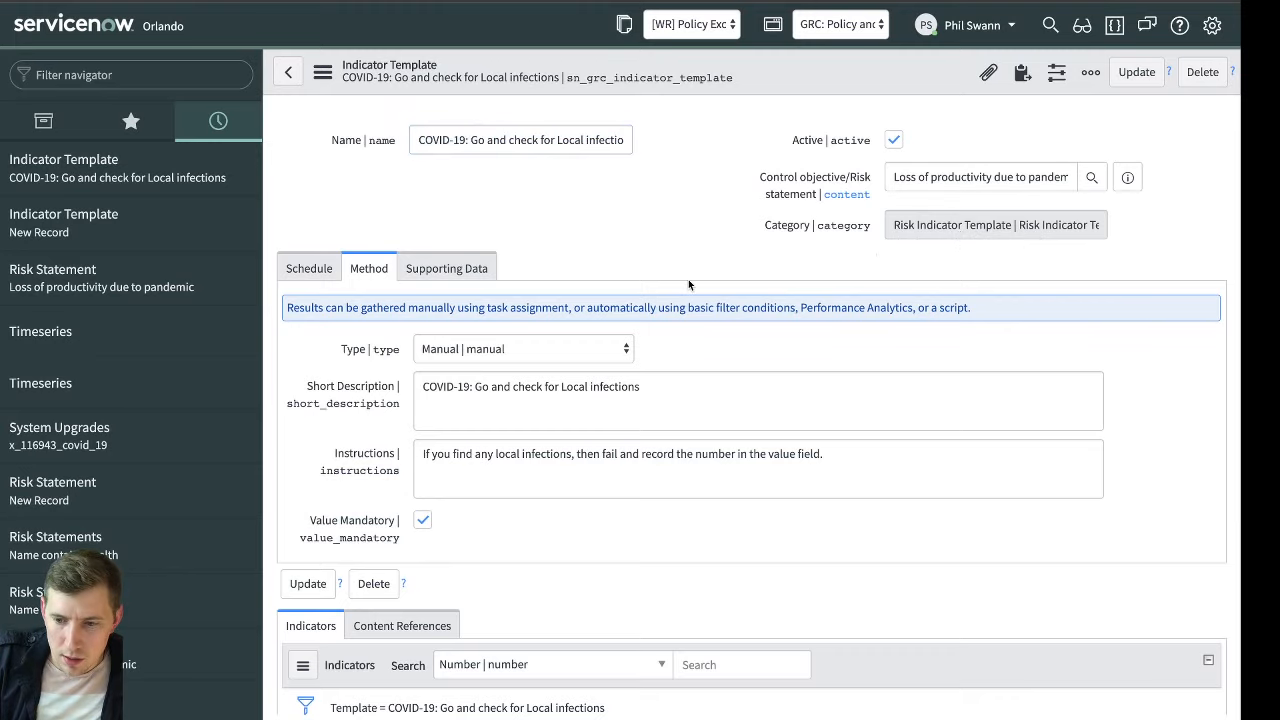
scroll(688, 285, "down", 4)
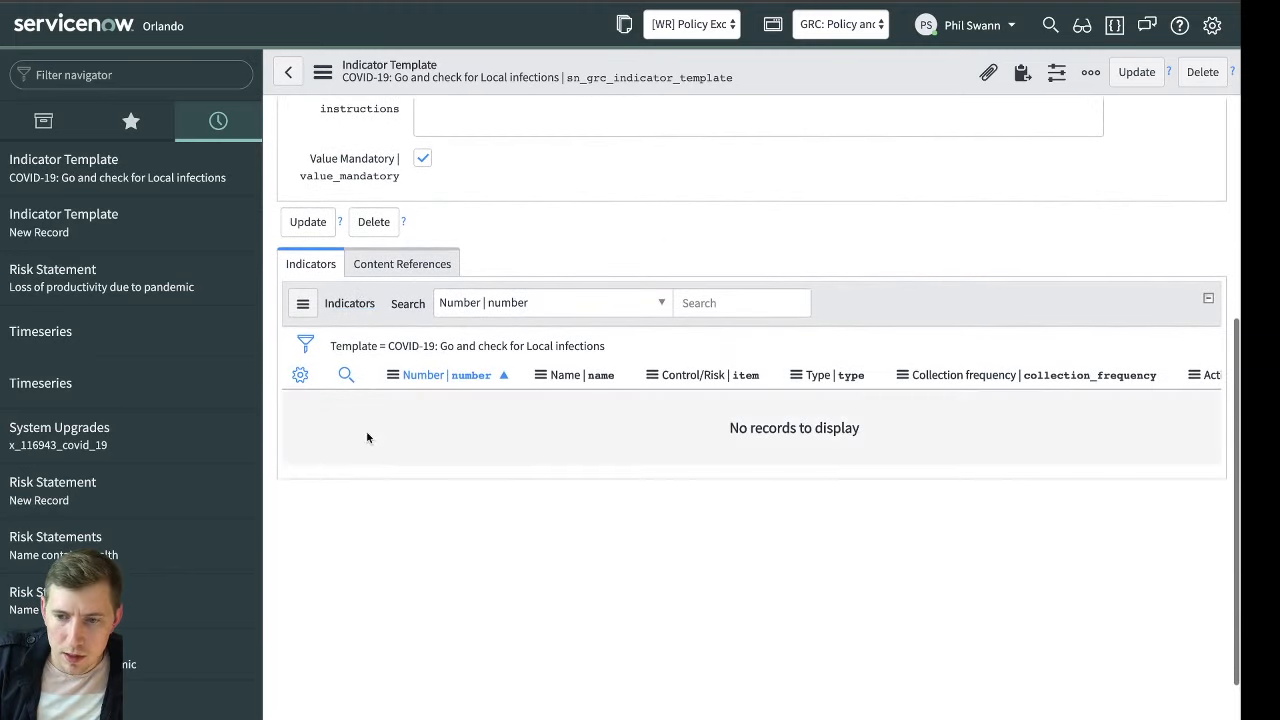
scroll(404, 331, "up", 4)
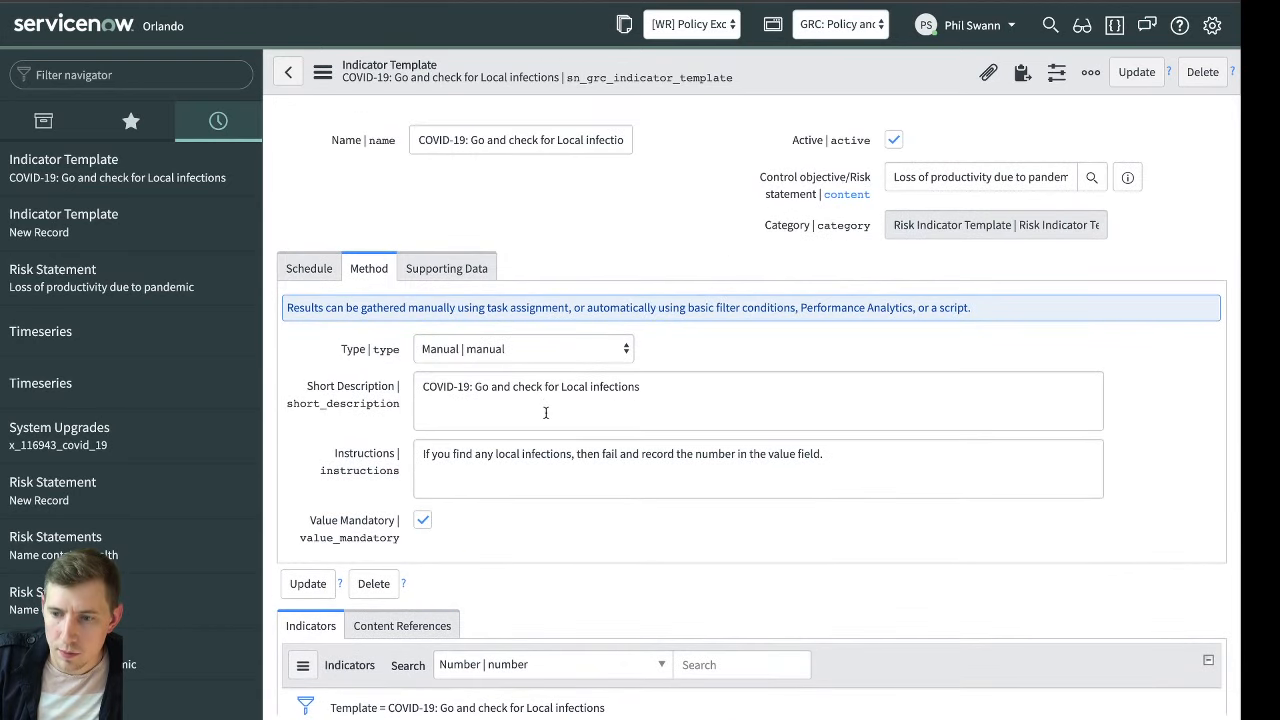
left_click(304, 279)
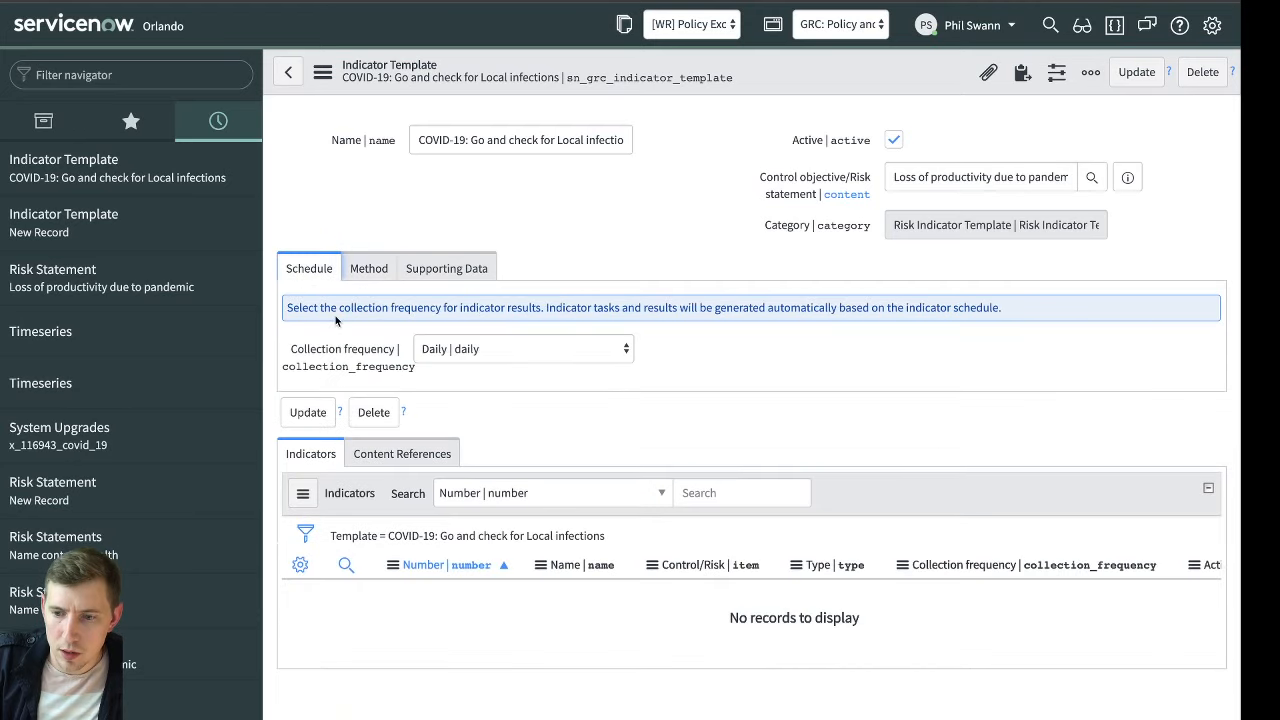
left_click(470, 350)
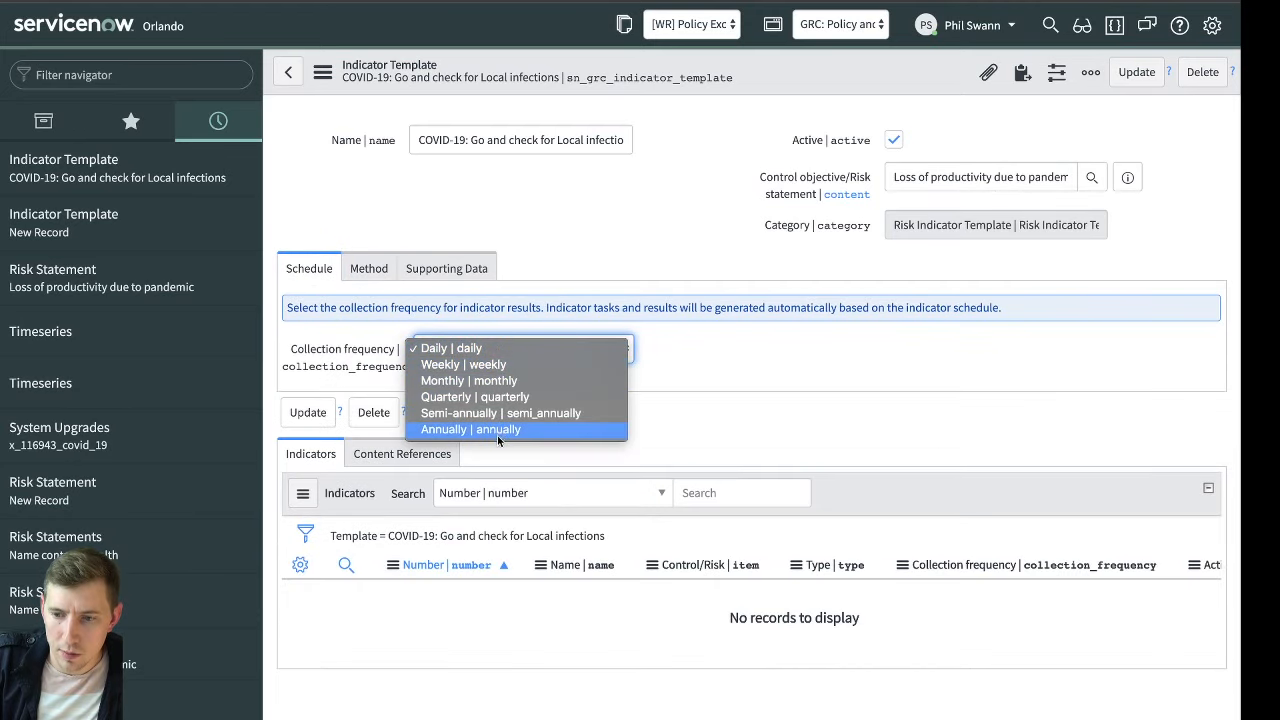
left_click(498, 348)
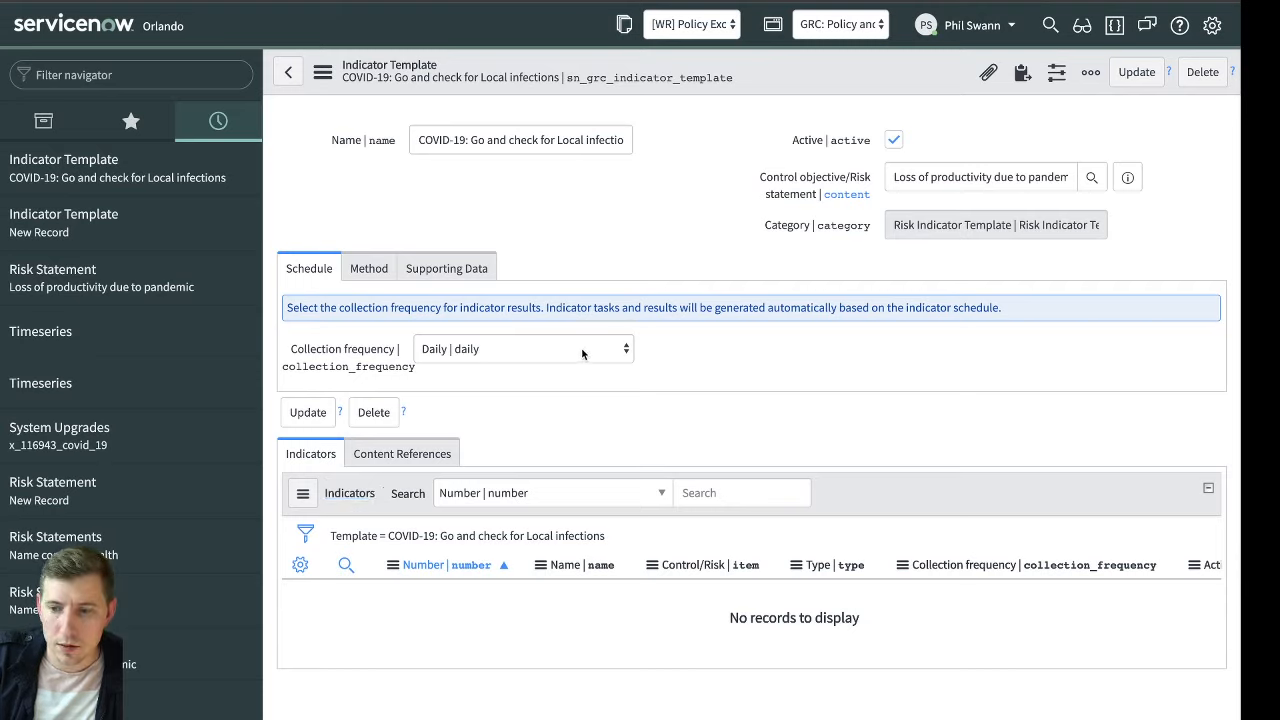
Open the template's linked risk statement and check its related indicator templates
left_click(1130, 178)
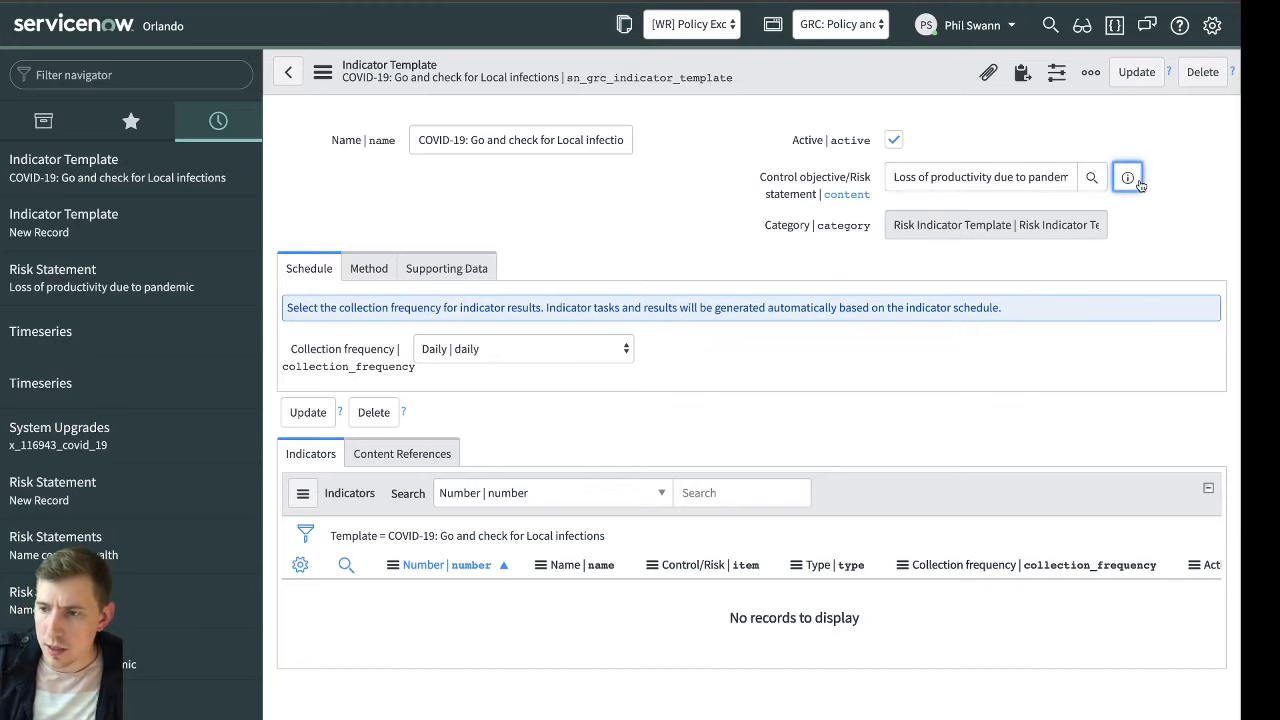
left_click(445, 1)
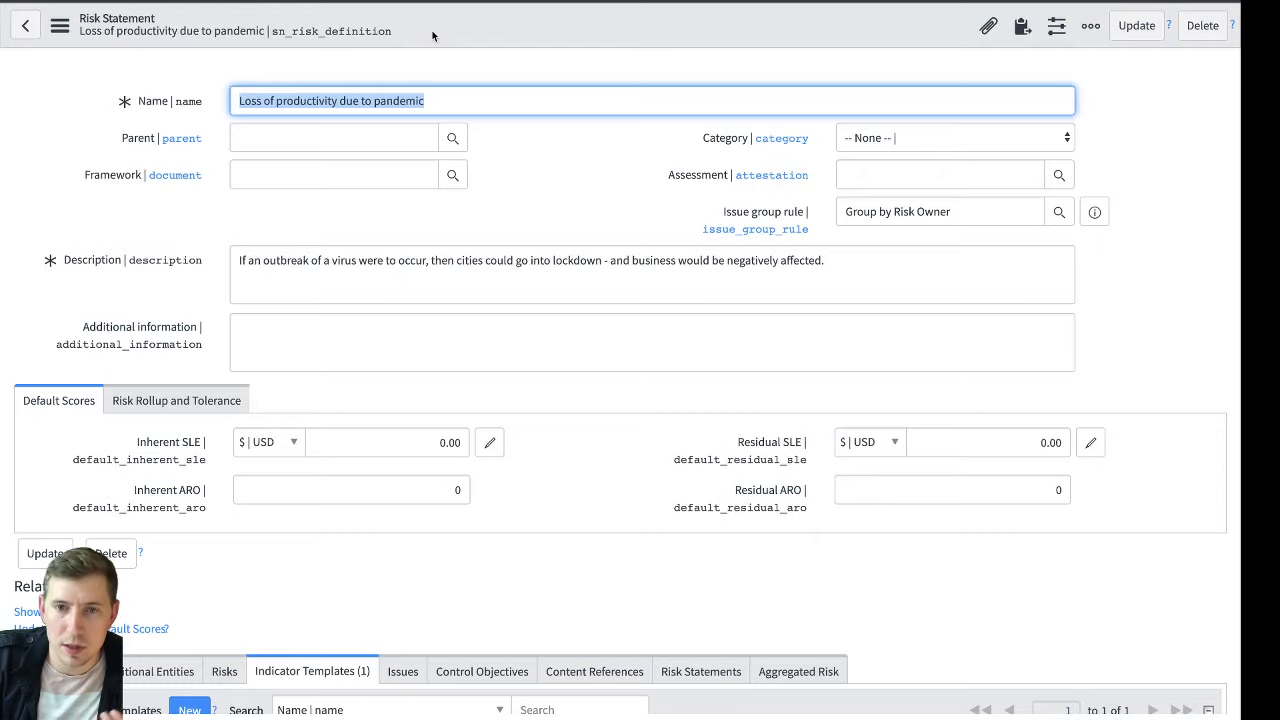
left_click(584, 222)
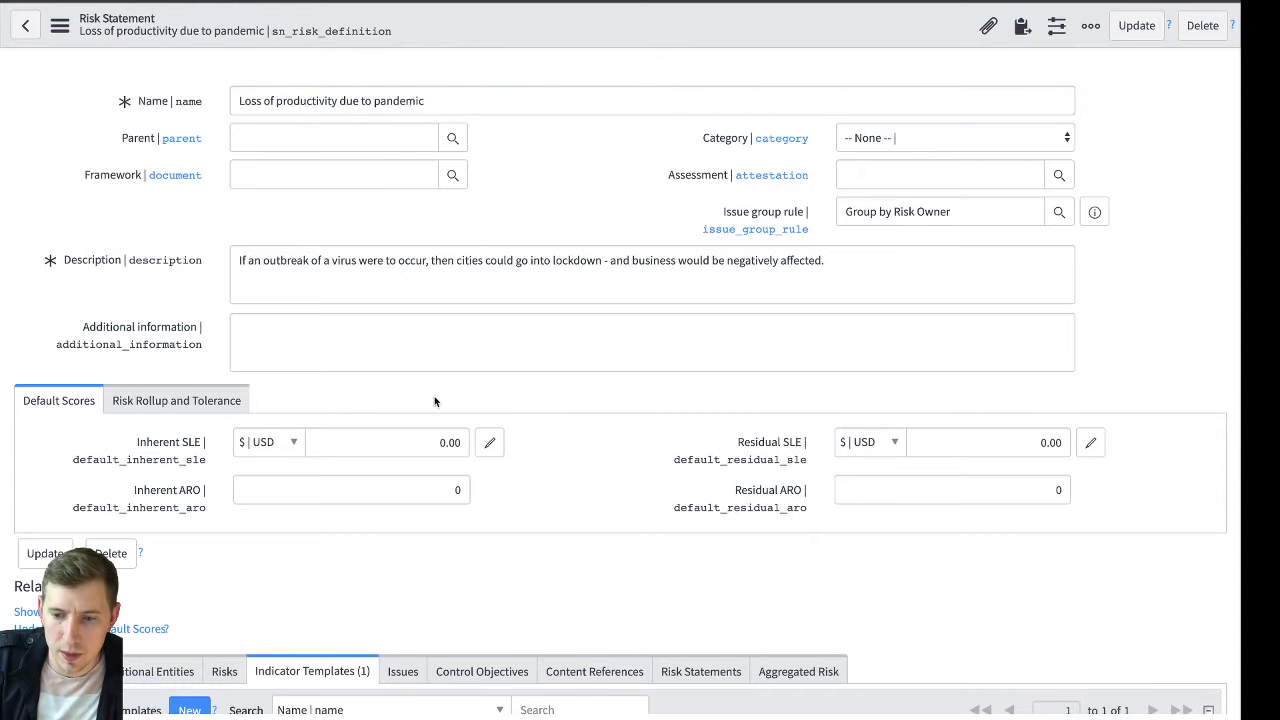
scroll(434, 400, "down", 1)
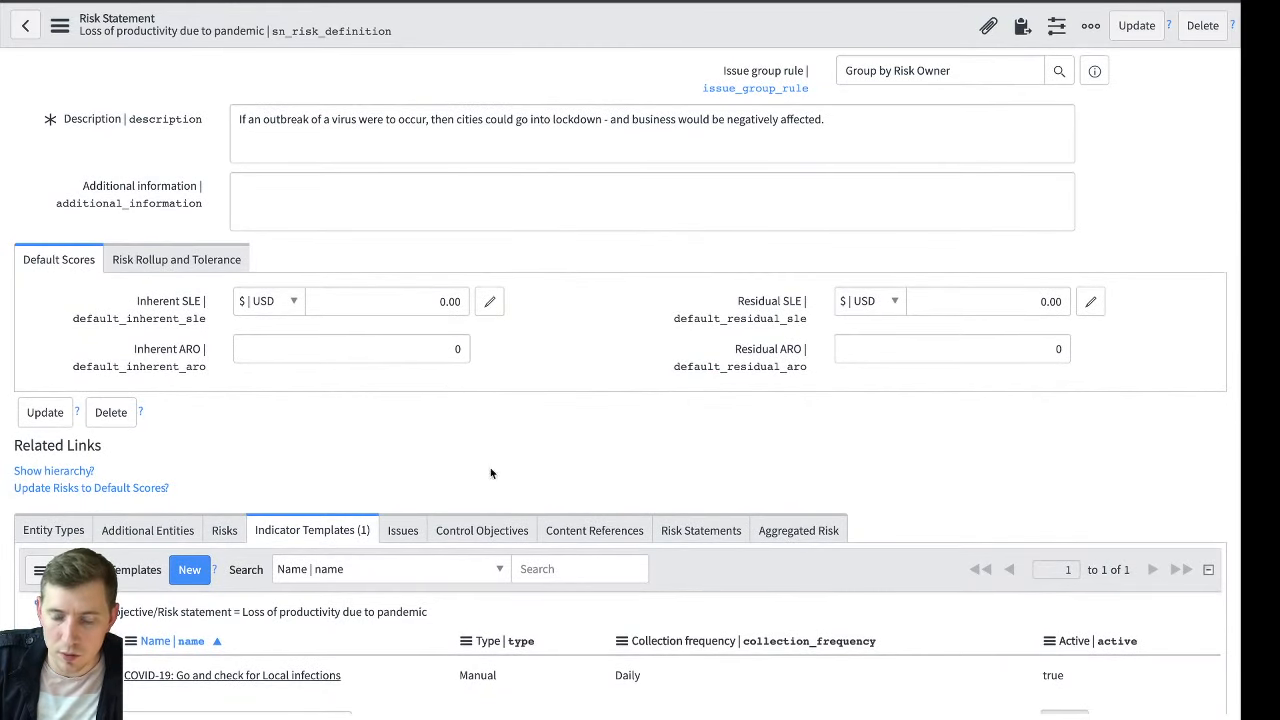
left_click(249, 531)
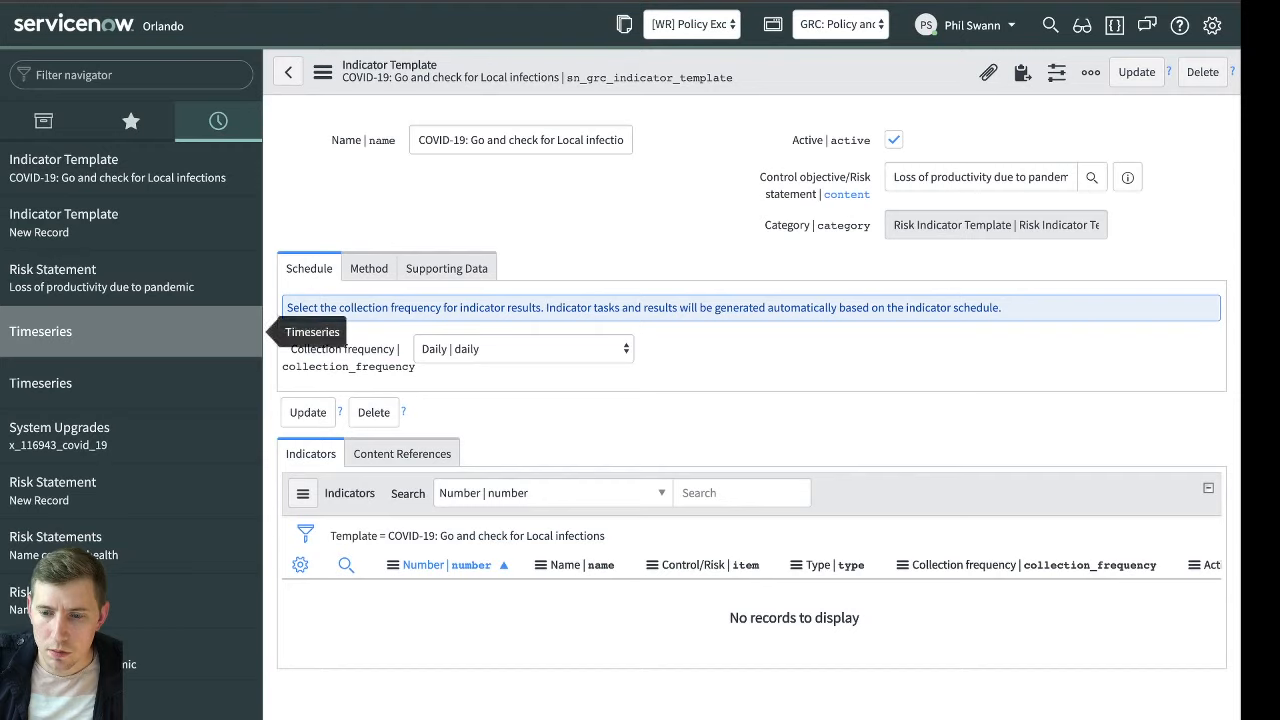
Search the navigator for "logs", open the complete System Log, and examine the script include error messages
left_click(175, 83)
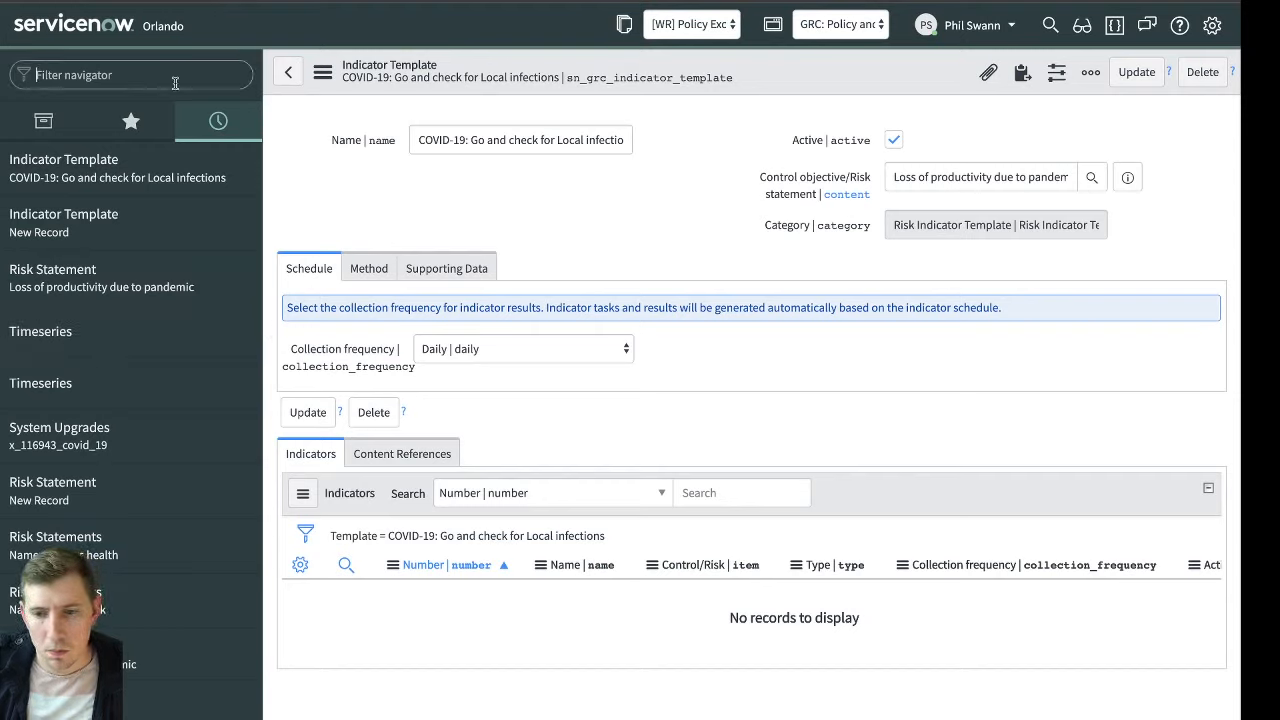
type("logs")
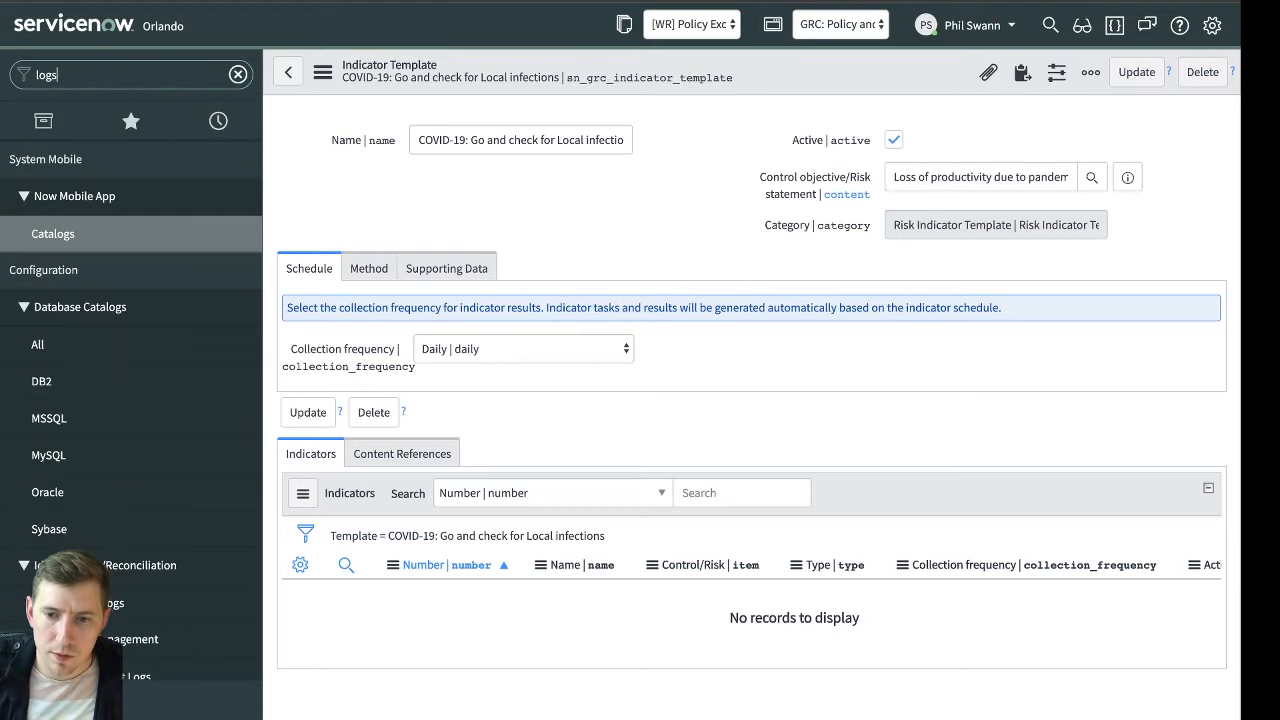
scroll(115, 362, "down", 15)
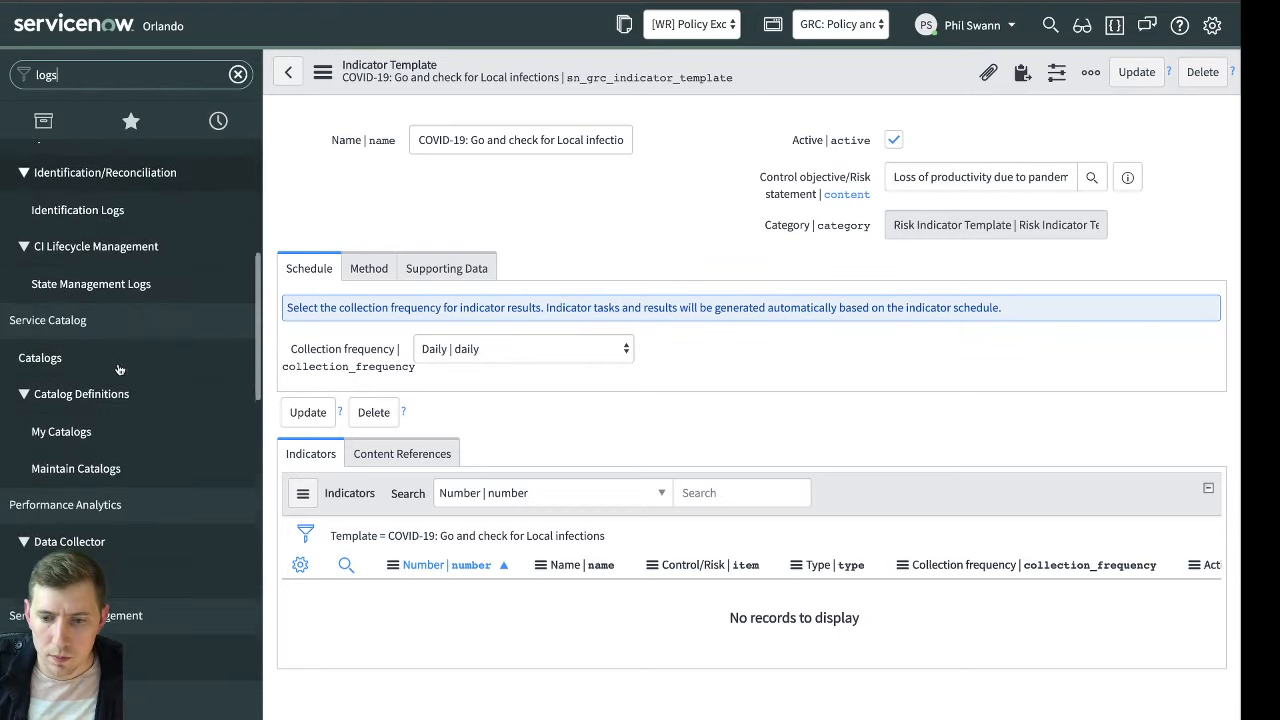
scroll(120, 440, "down", 1)
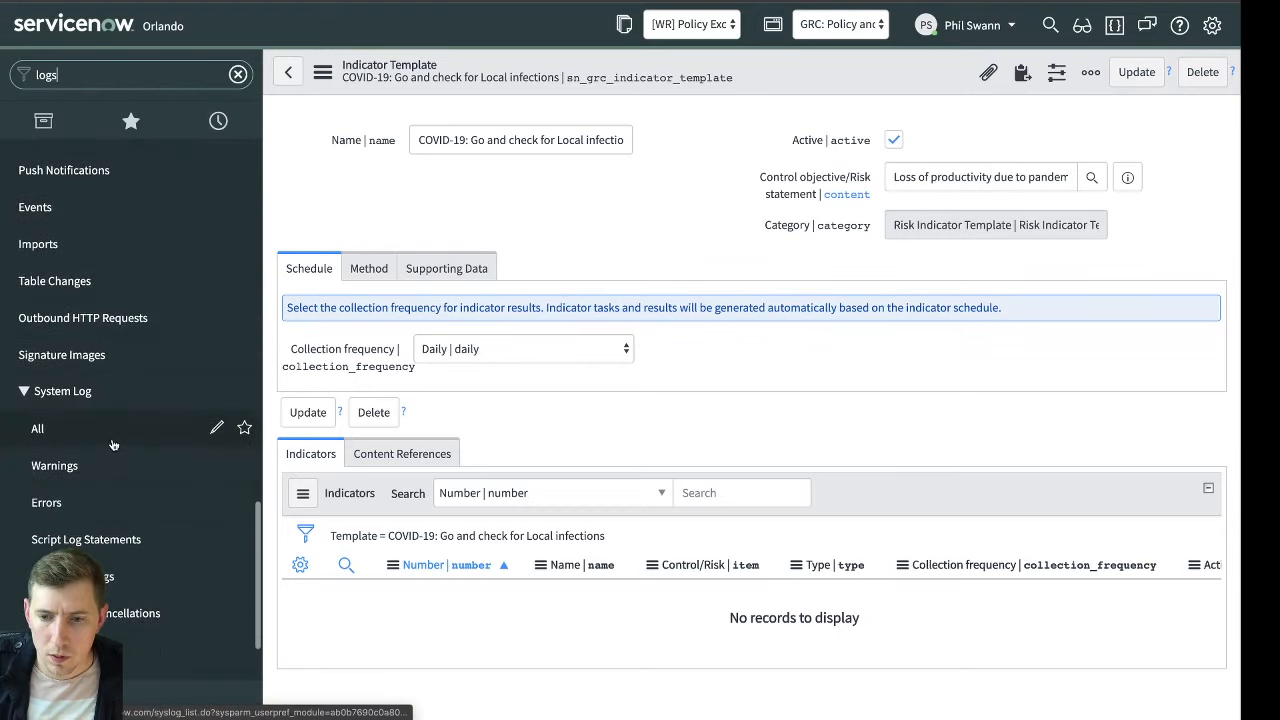
left_click(115, 440)
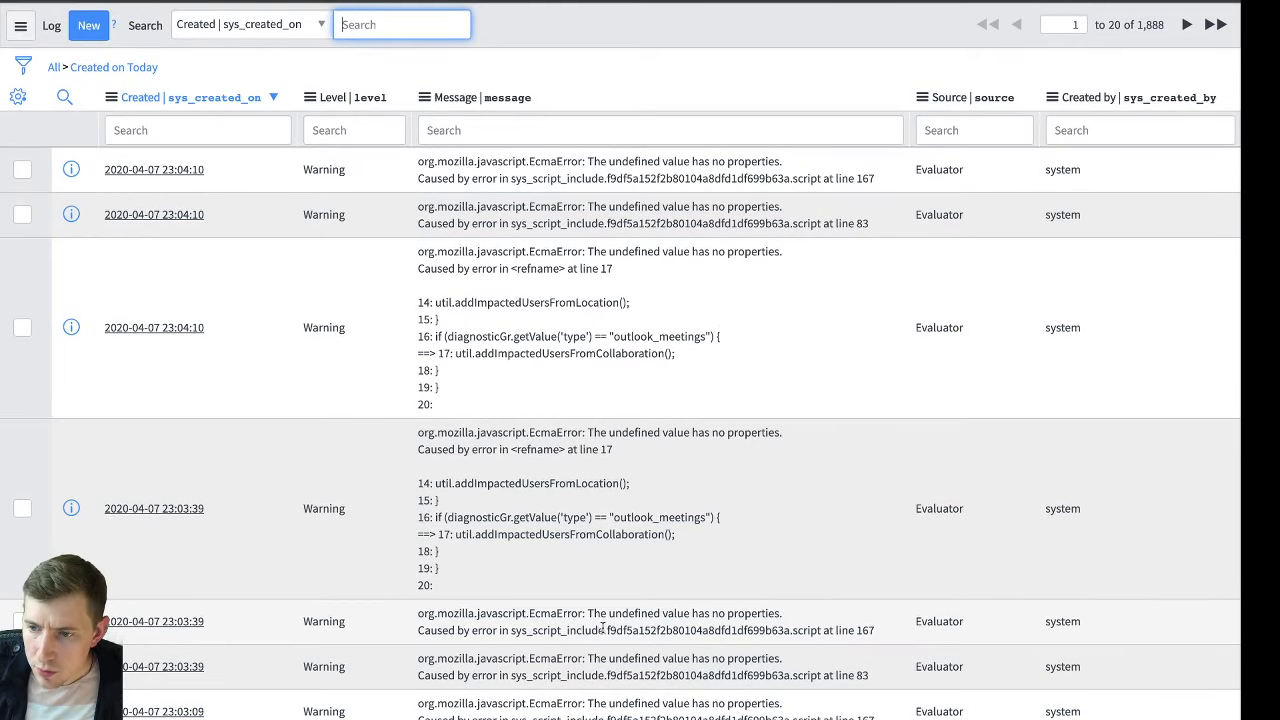
left_click_drag(606, 630, 792, 628)
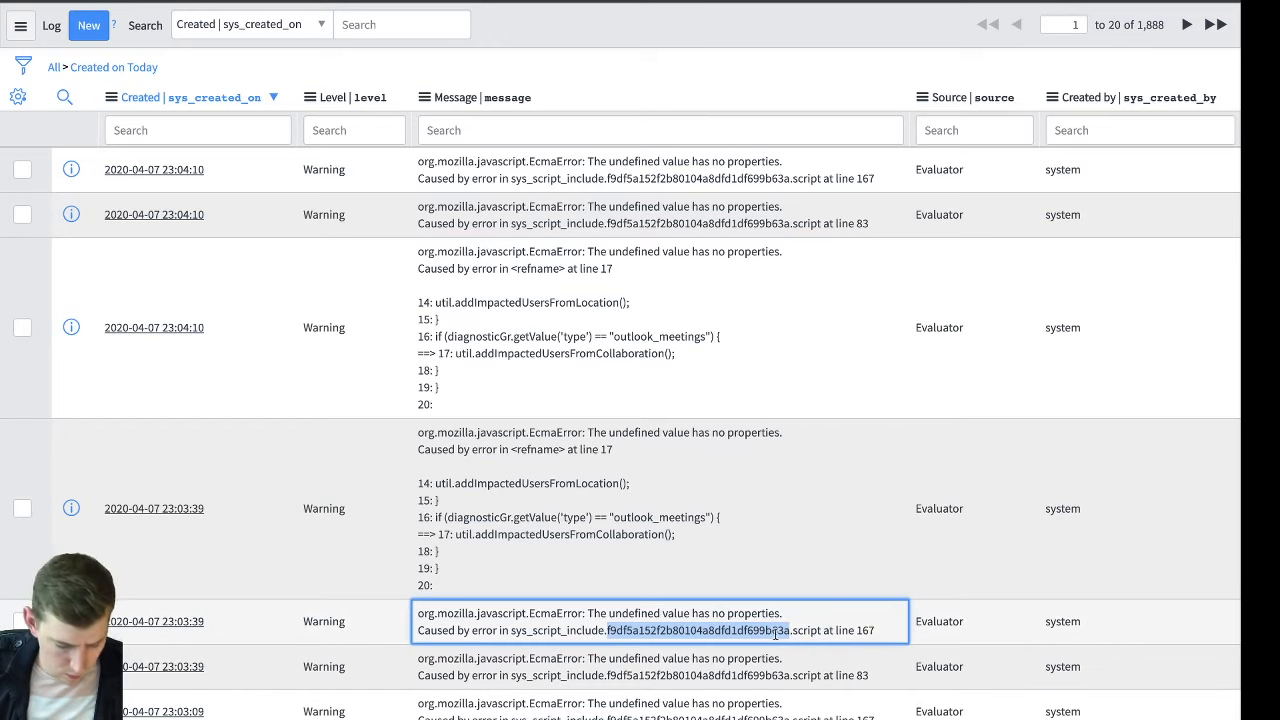
scroll(595, 350, "down", 1)
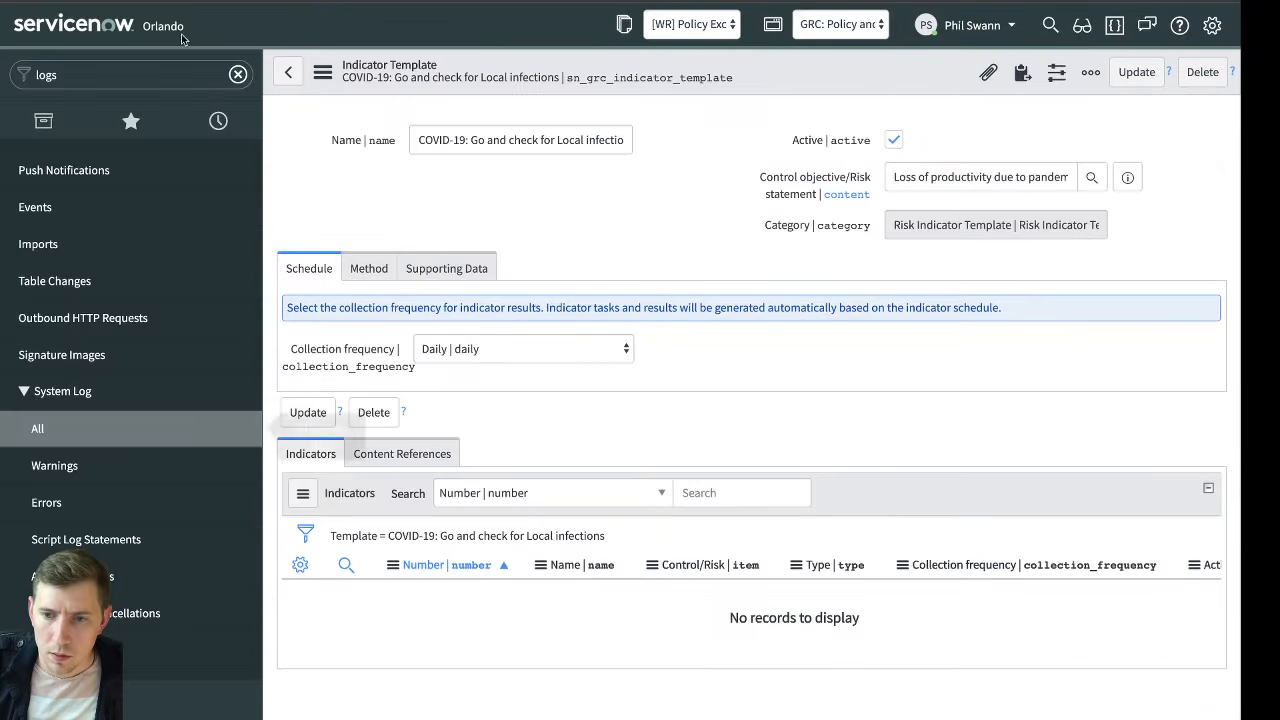
Open Script Includes by searching the navigator for "script include", and filter the list to Sys ID starts with f9df5a152f2b80104a8dfd1df699b63a
left_click(120, 74)
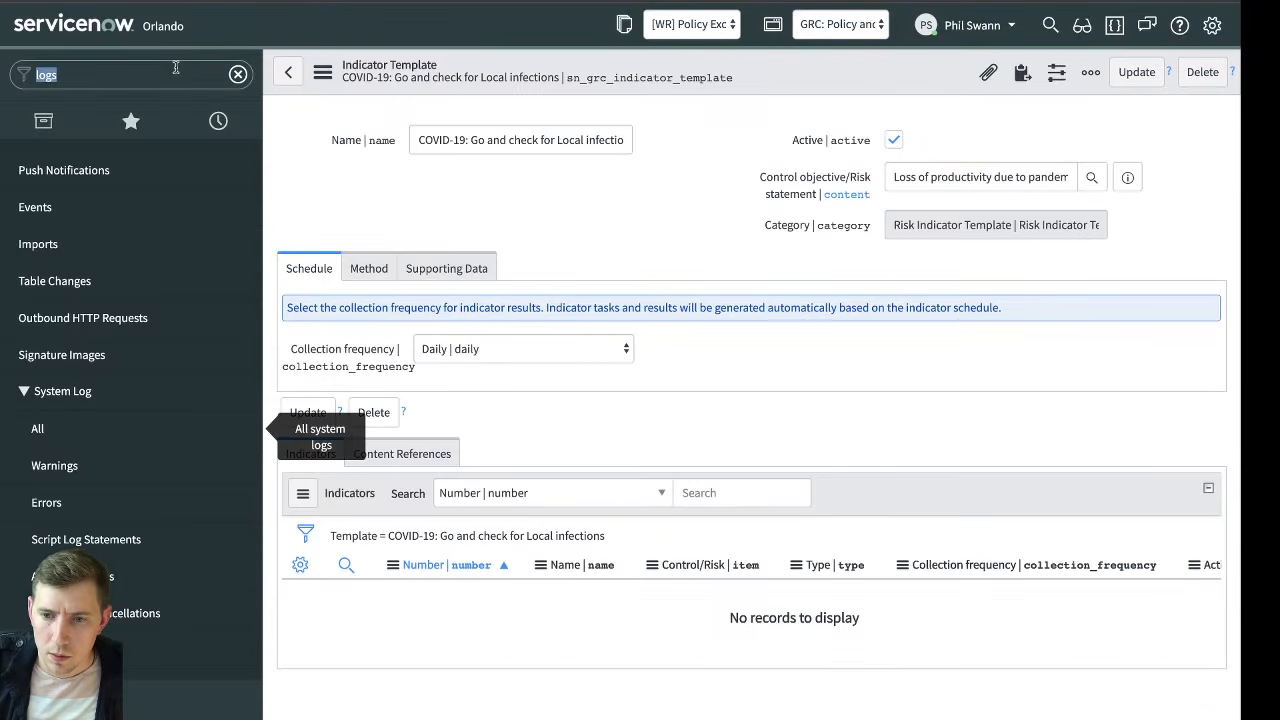
type("script include")
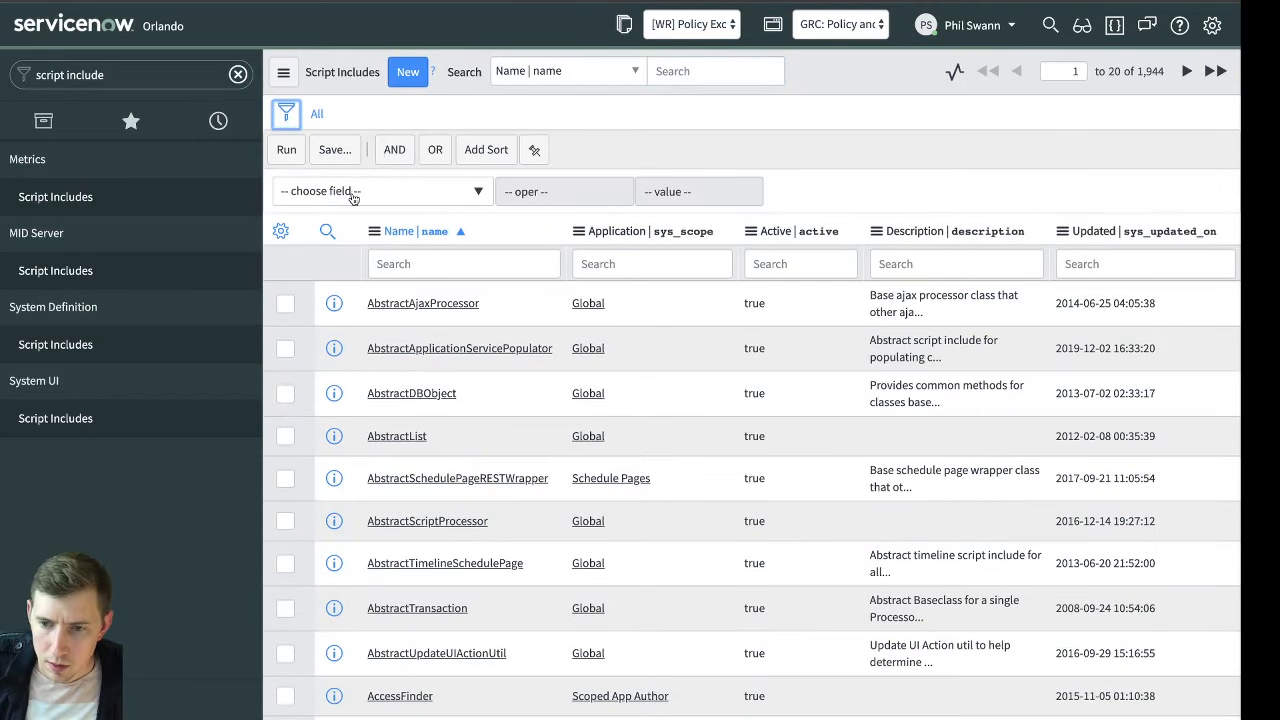
left_click(353, 196)
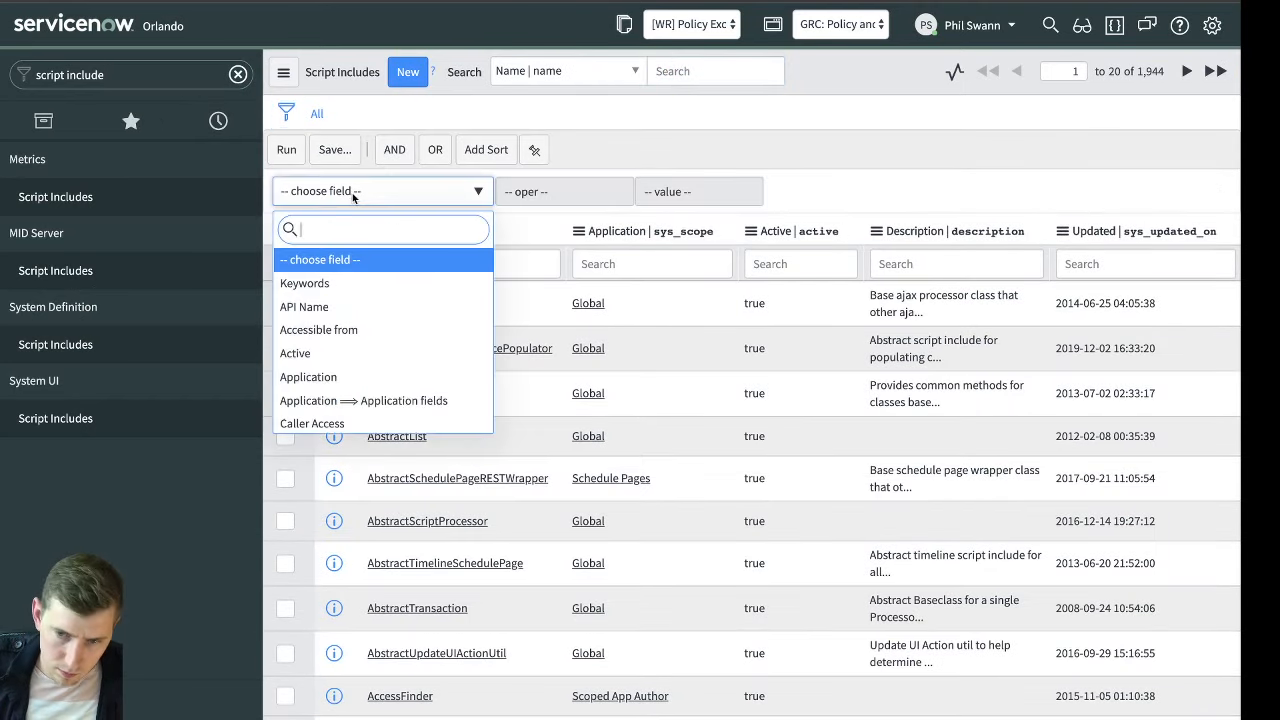
type("sys_")
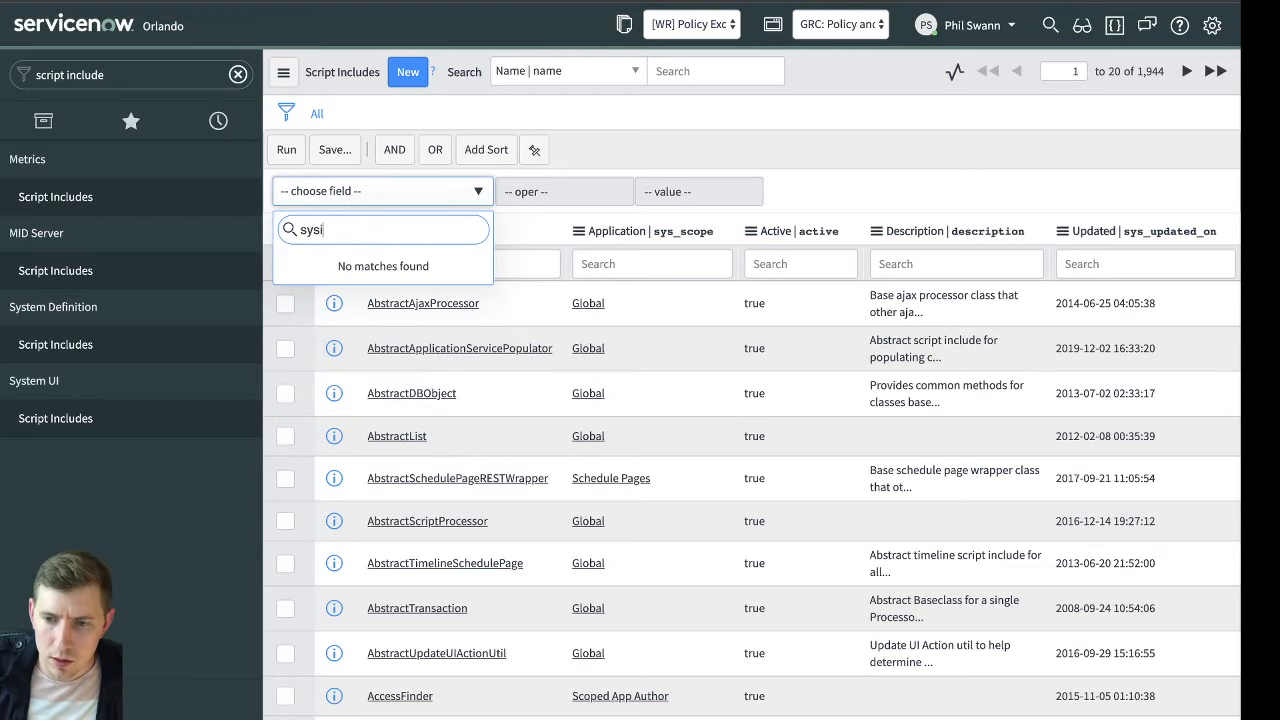
key("BackSpace")
key("Return")
key("ctrl+v")
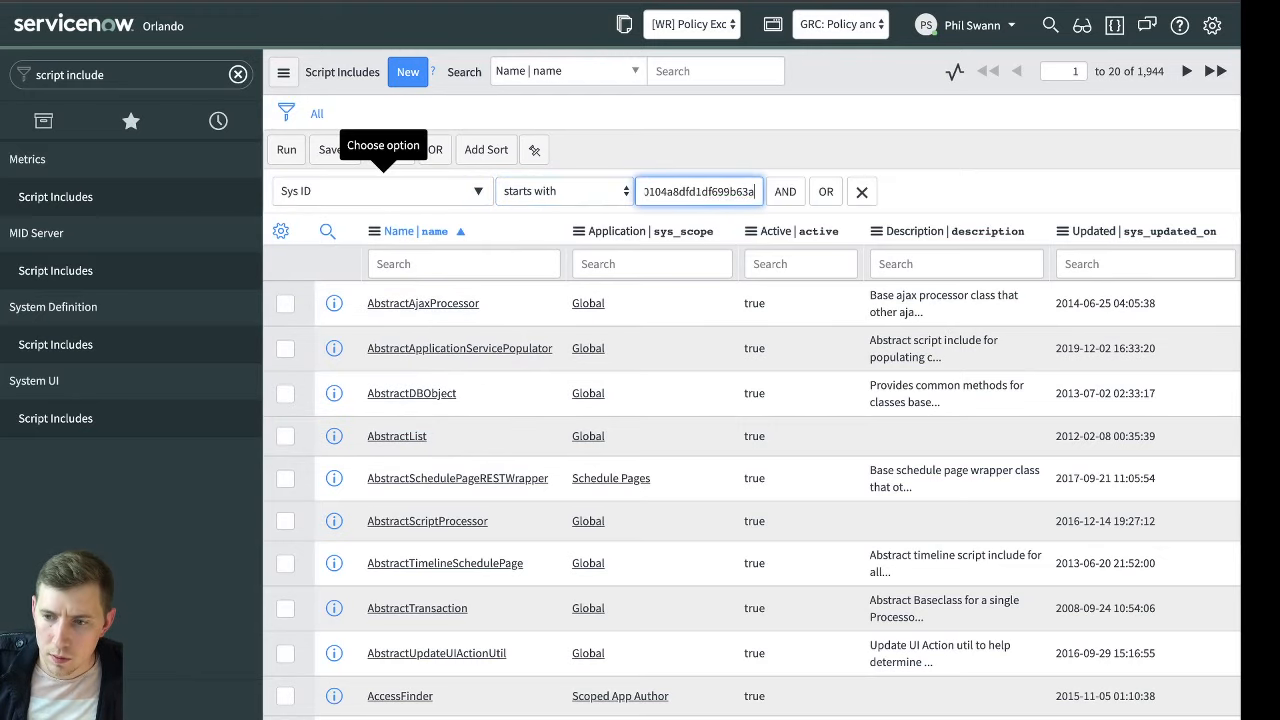
left_click(286, 149)
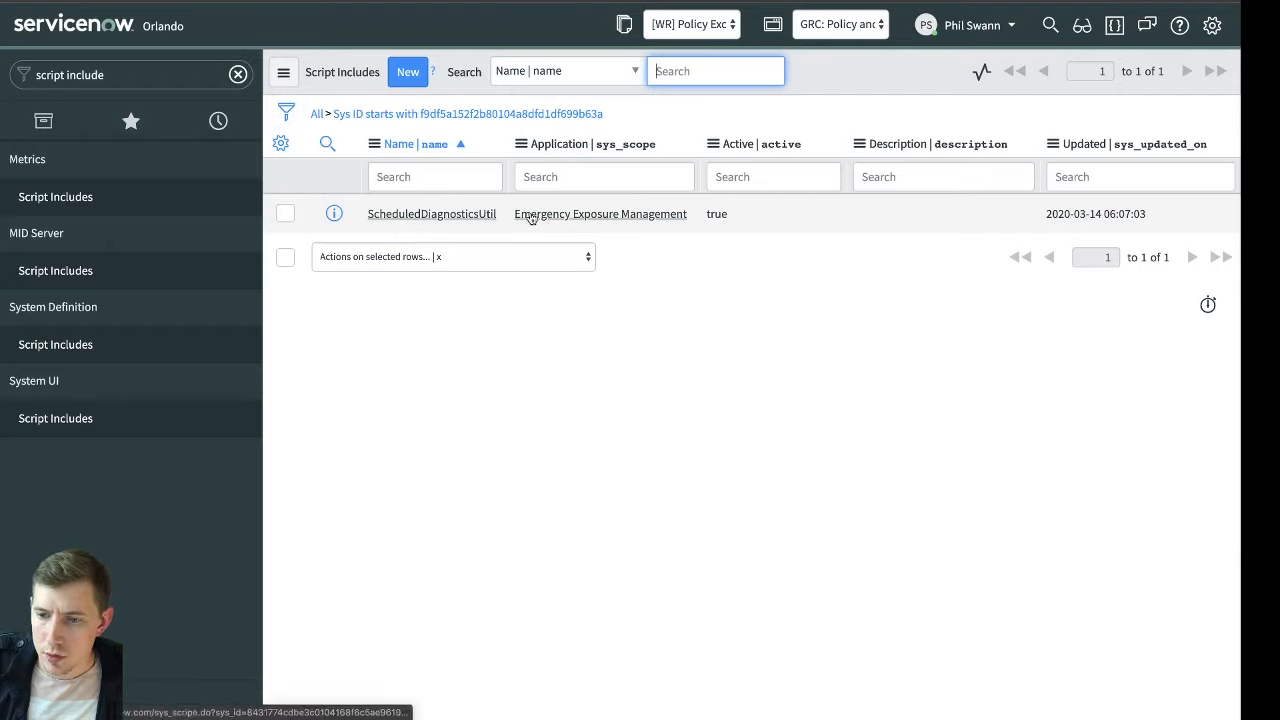
mouse_move(1131, 208)
left_click(757, 121)
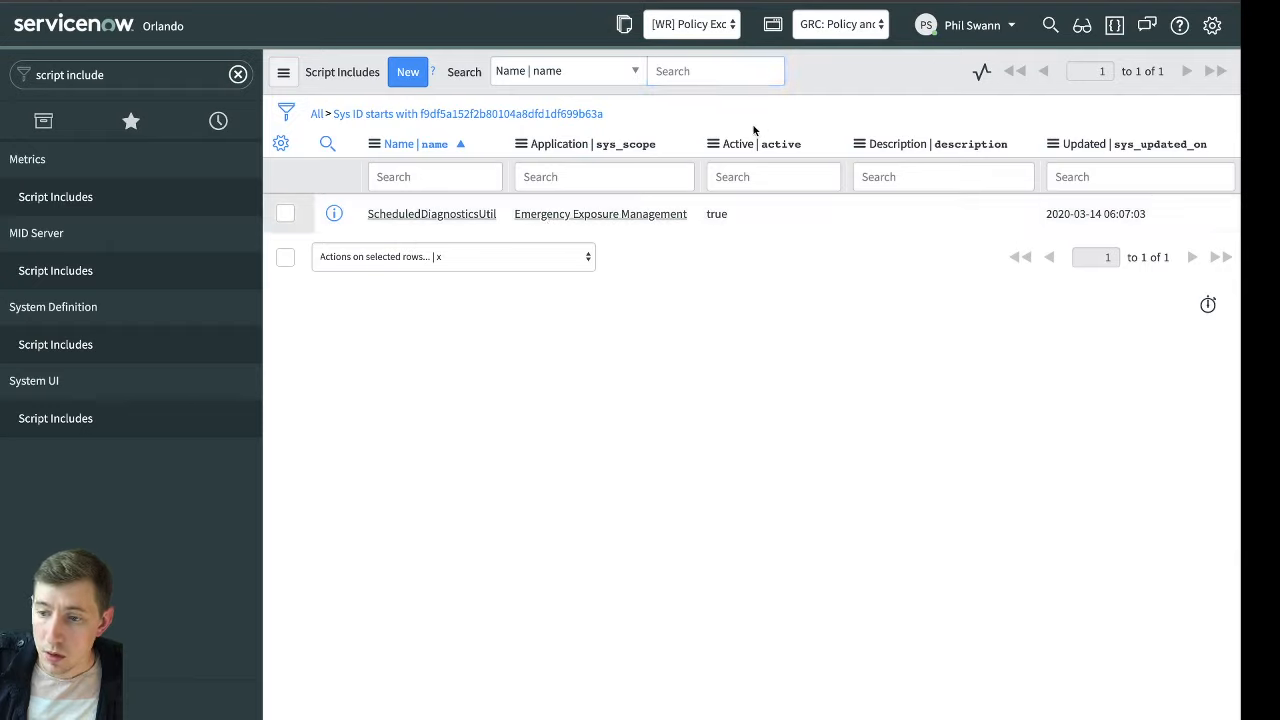
Open Xplore in a separate browser tab, and return to the instance to look through the navigator's history of recently visited records
left_click(200, 80)
left_click(217, 122)
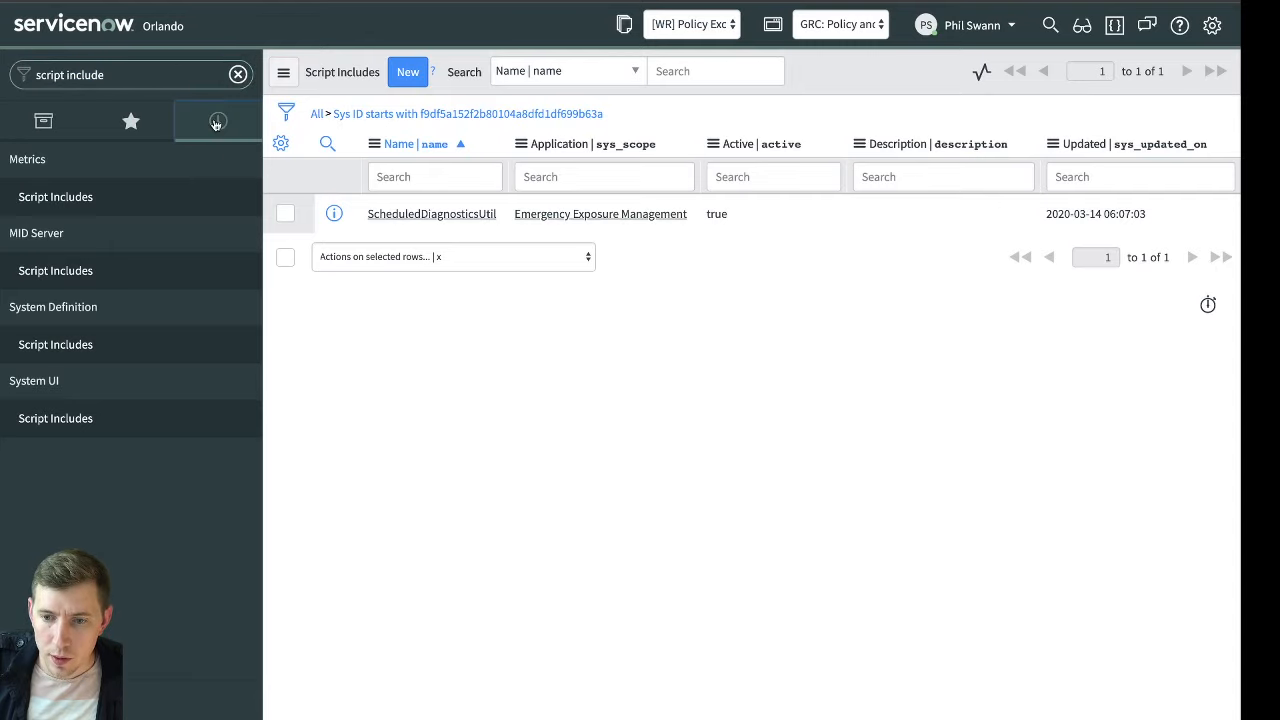
left_click(193, 222)
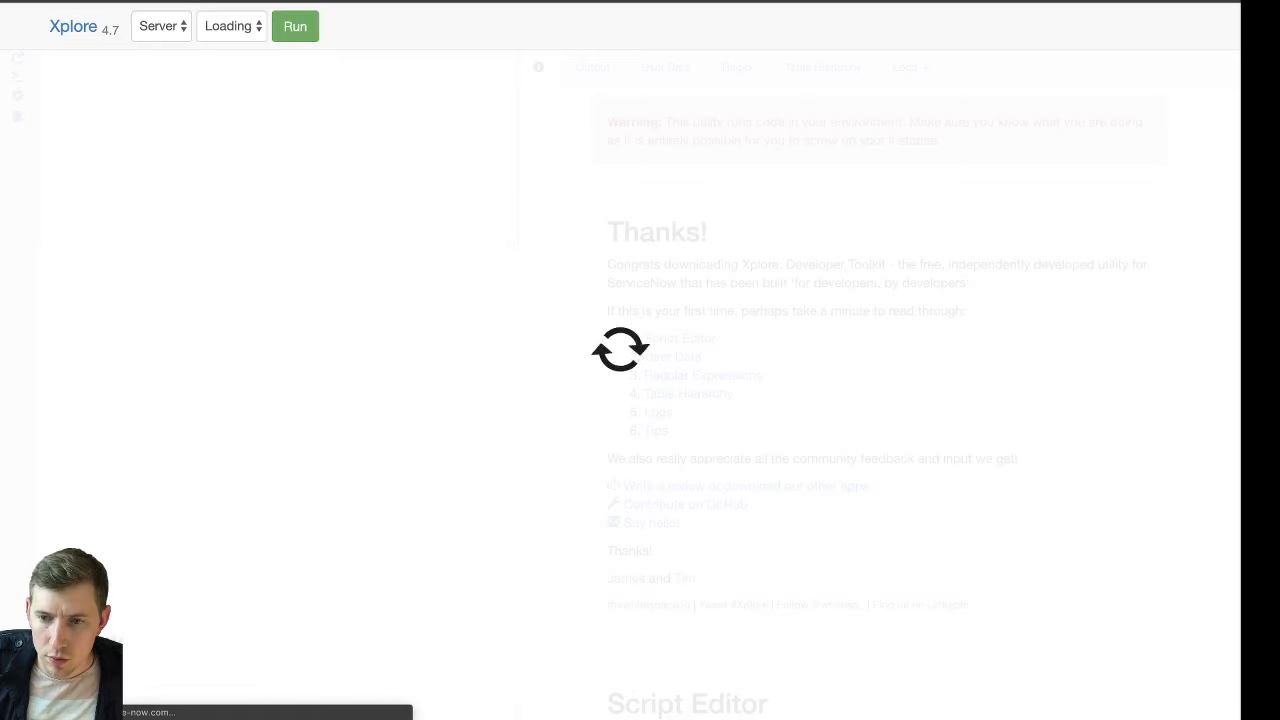
left_click(165, 1)
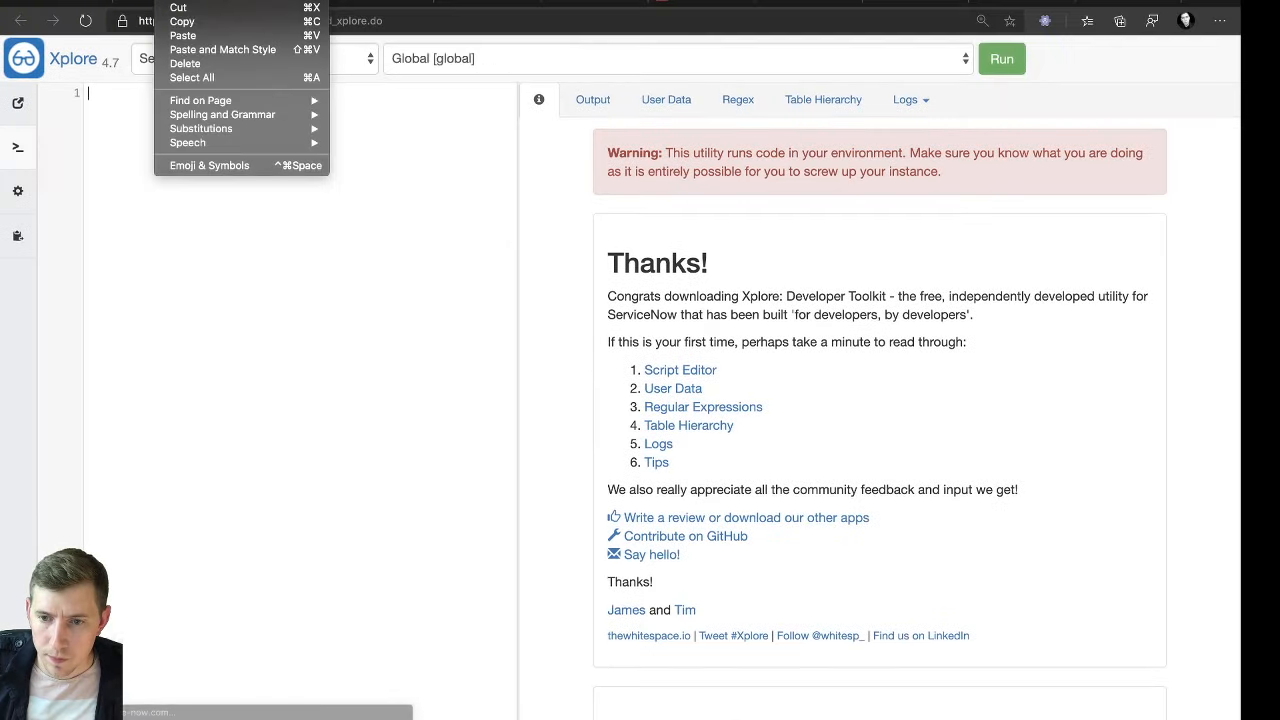
left_click(119, 2)
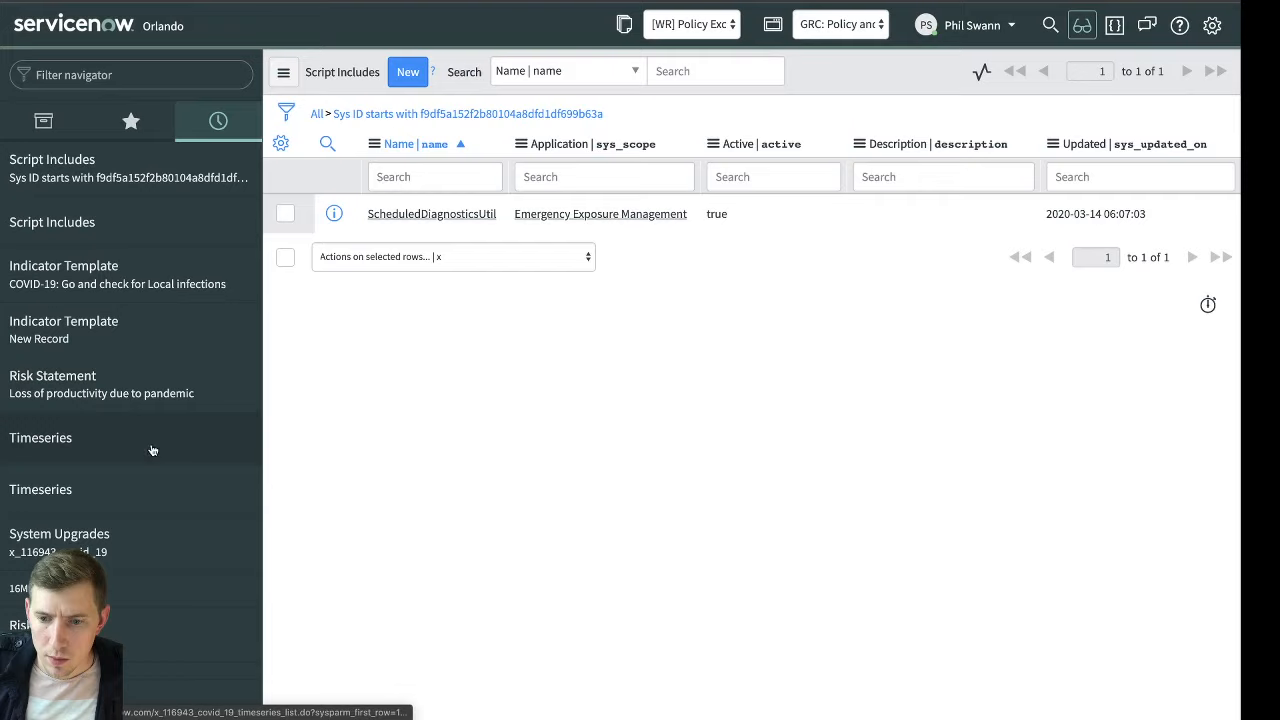
scroll(152, 450, "down", 5)
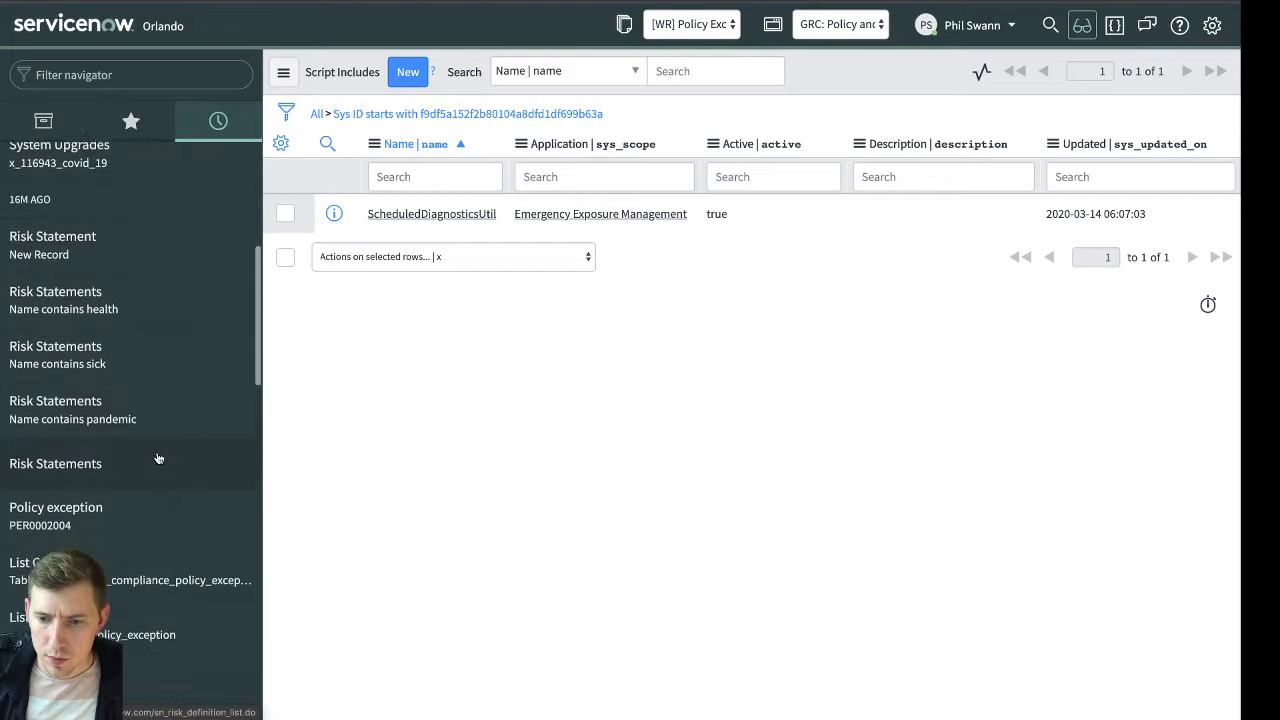
scroll(155, 457, "down", 1)
scroll(155, 457, "up", 6)
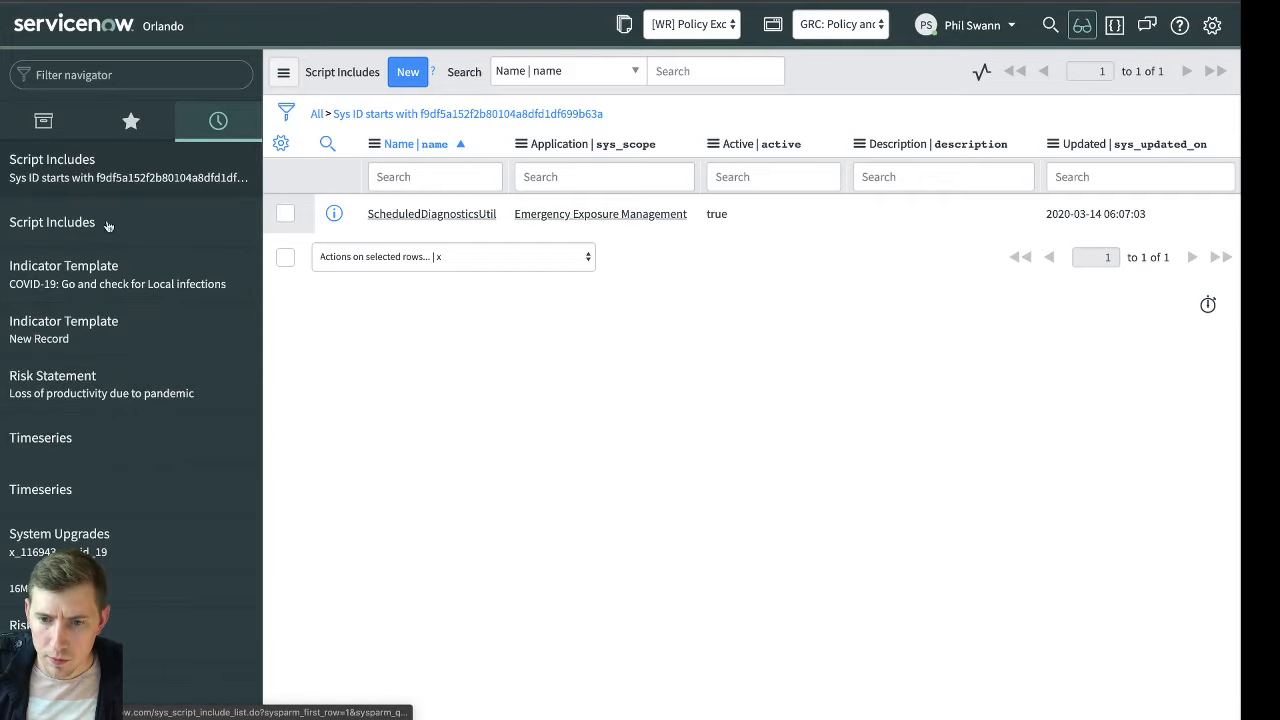
scroll(151, 451, "down", 6)
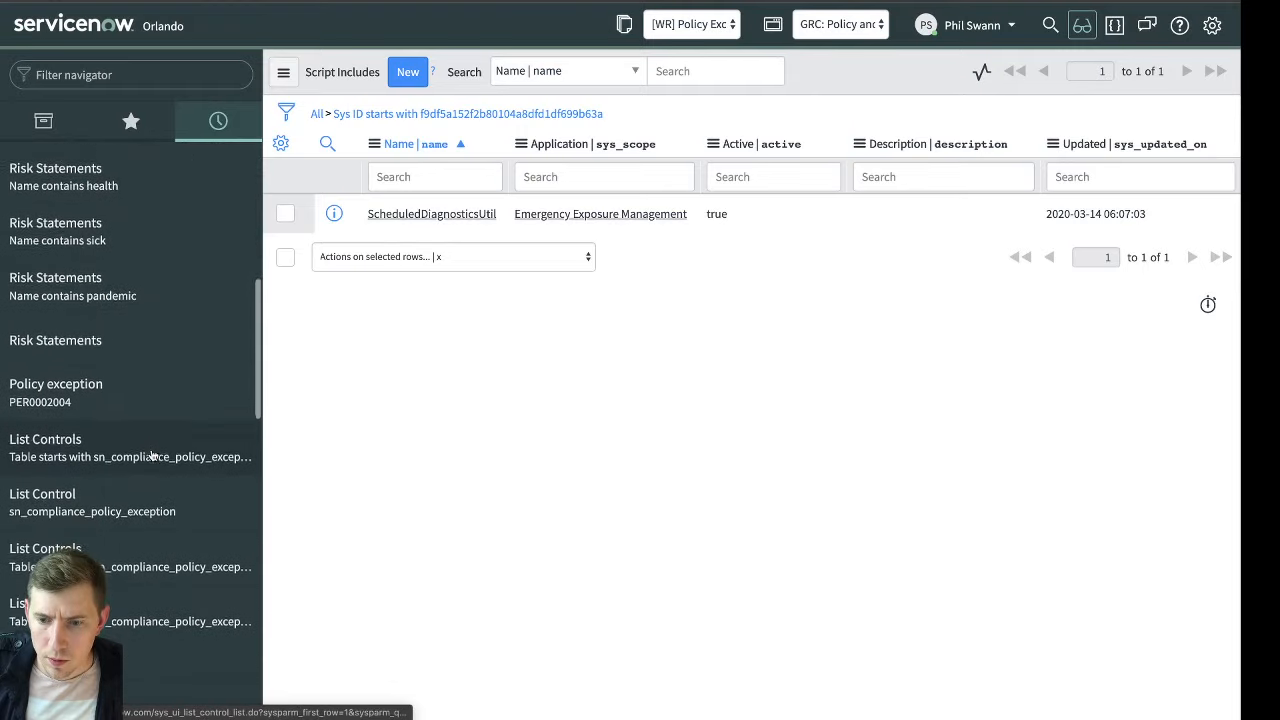
scroll(152, 455, "down", 8)
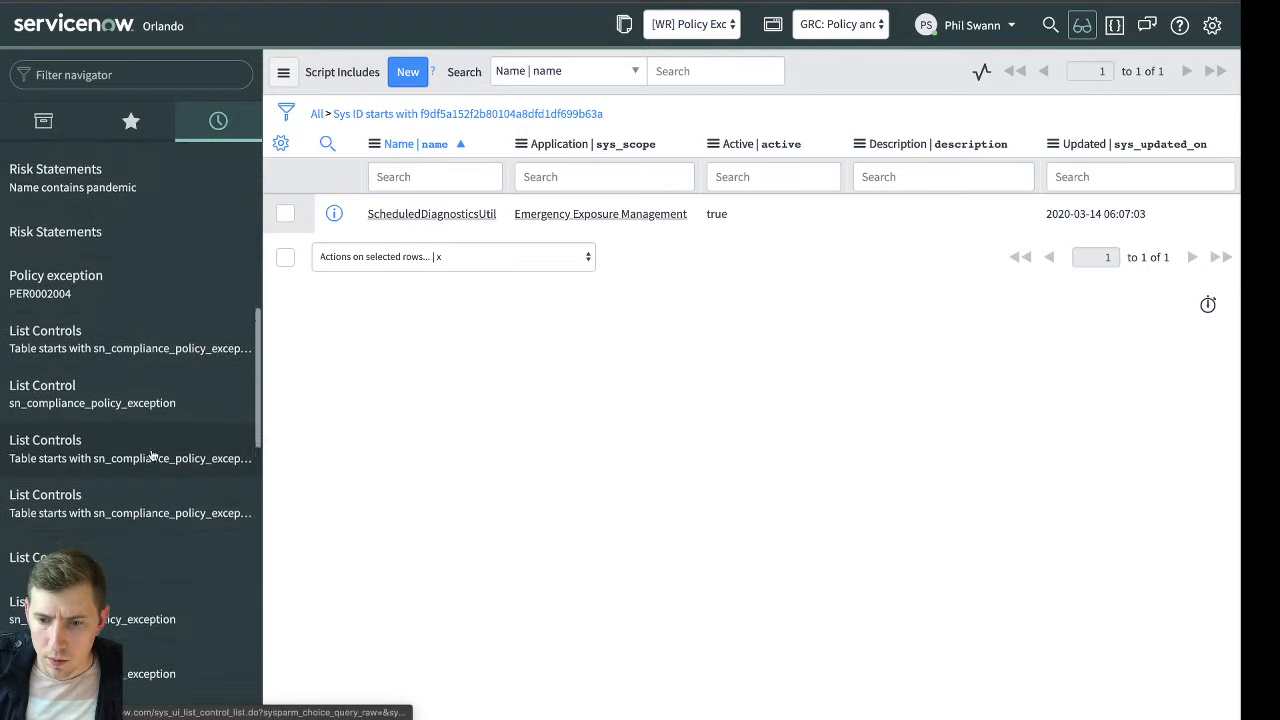
Search the navigator for "scheduled jobs" and open the Scheduled Jobs list under System Definition
left_click(120, 75)
type("scheduled job")
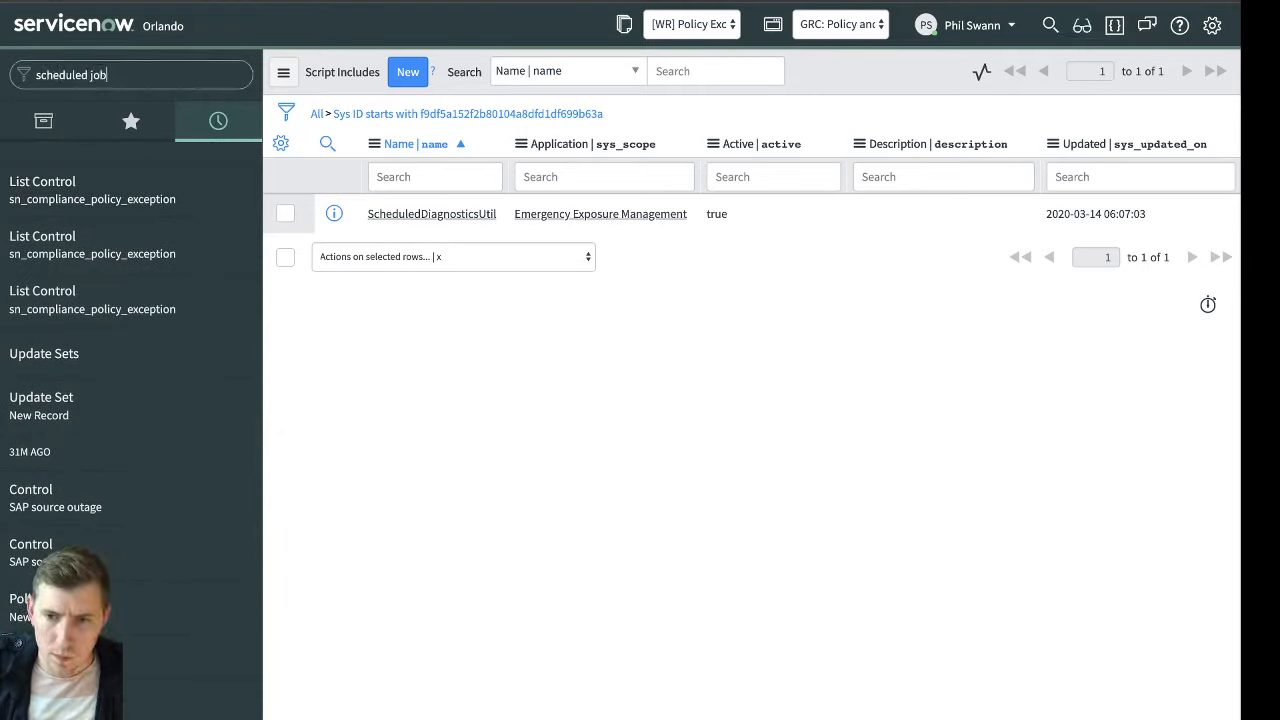
type("s")
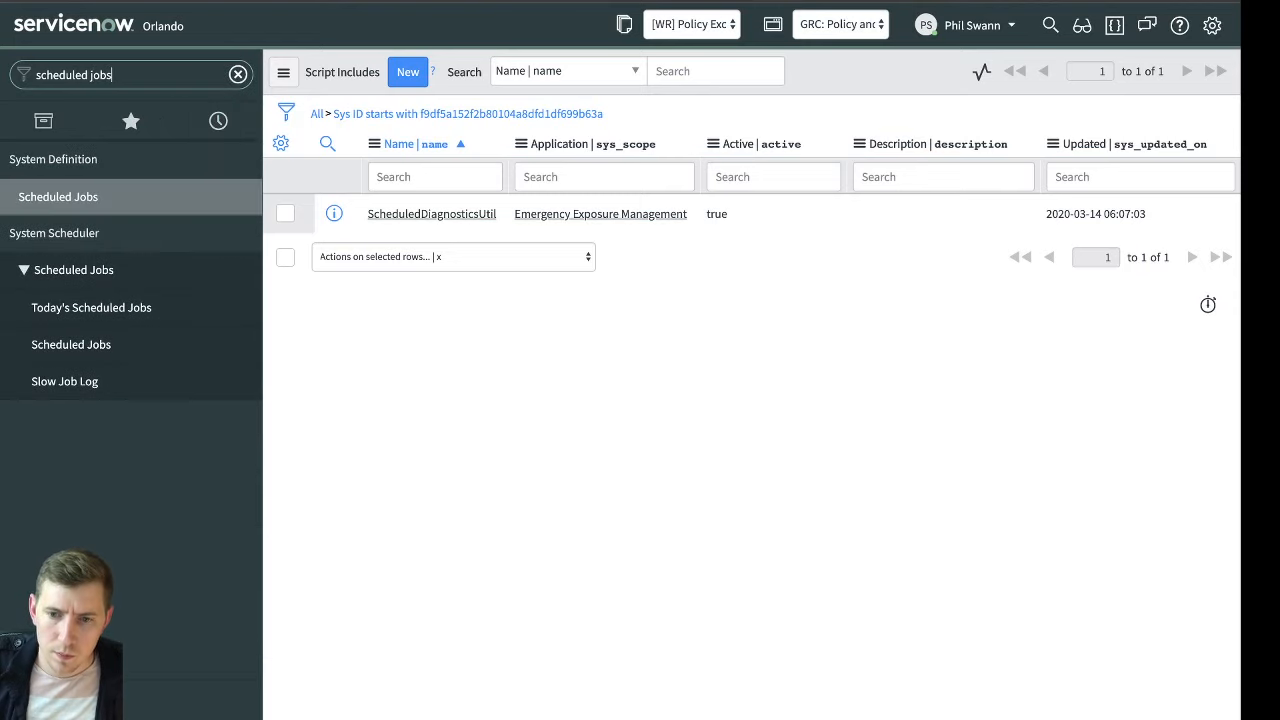
left_click(85, 200)
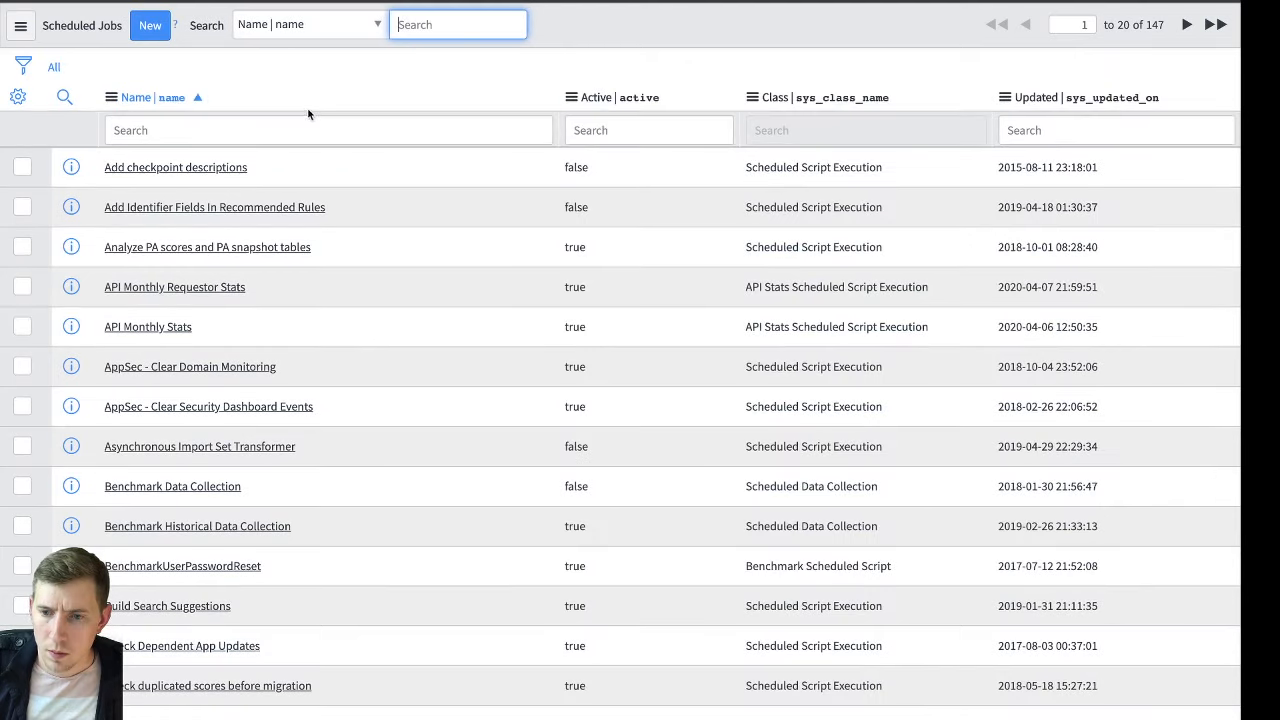
Sort the scheduled jobs by Updated in descending order, filter the names with "*covid", and open the Covid-19 Daily Updates job
left_click(1110, 112)
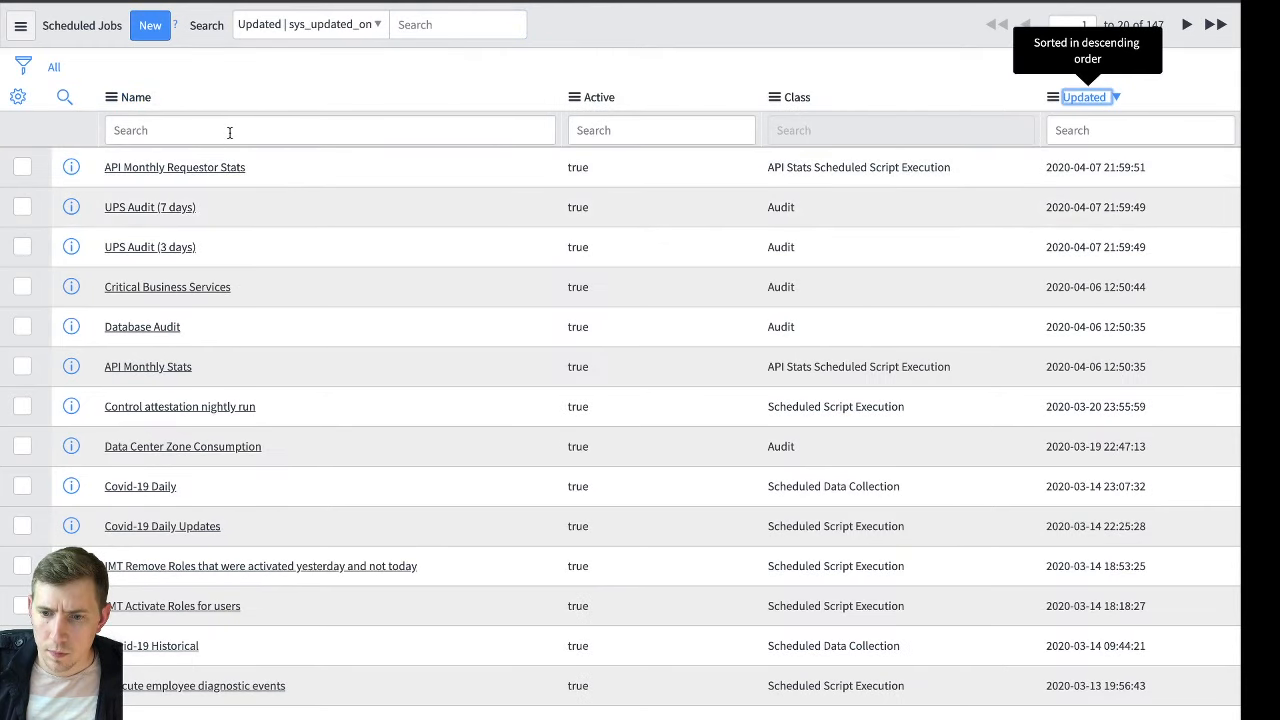
left_click(229, 132)
type("*covid")
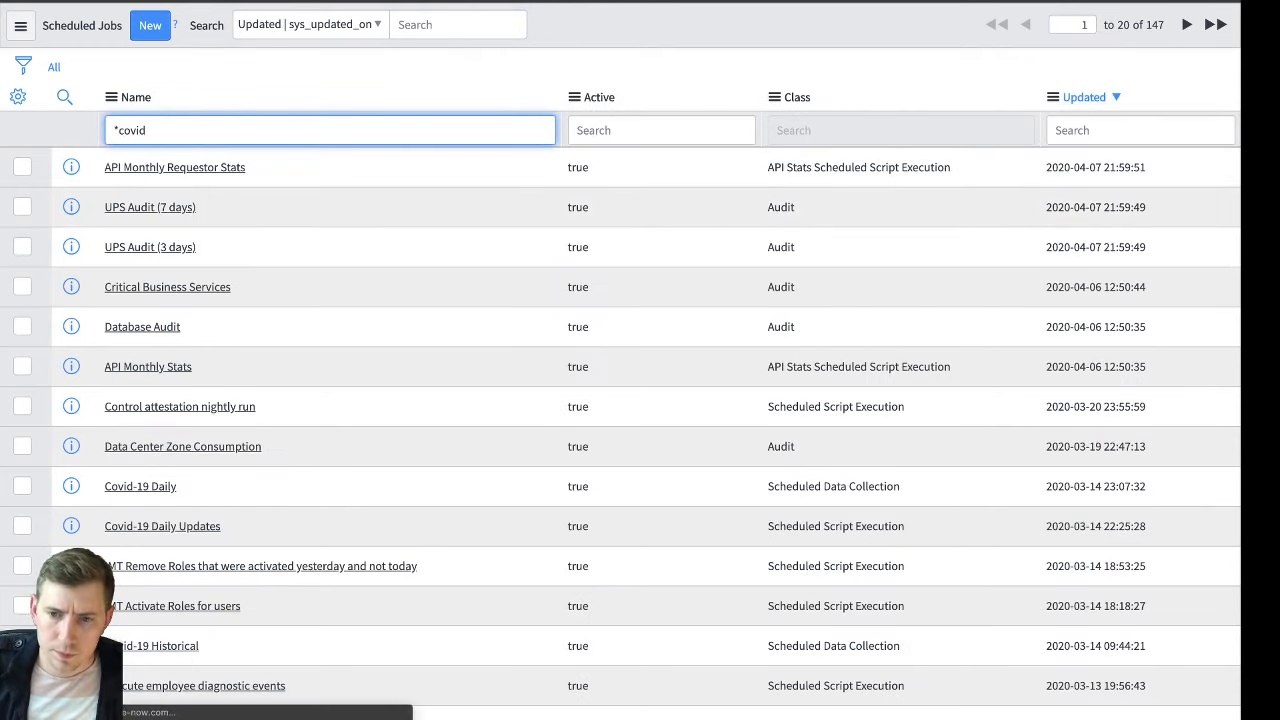
key("Return")
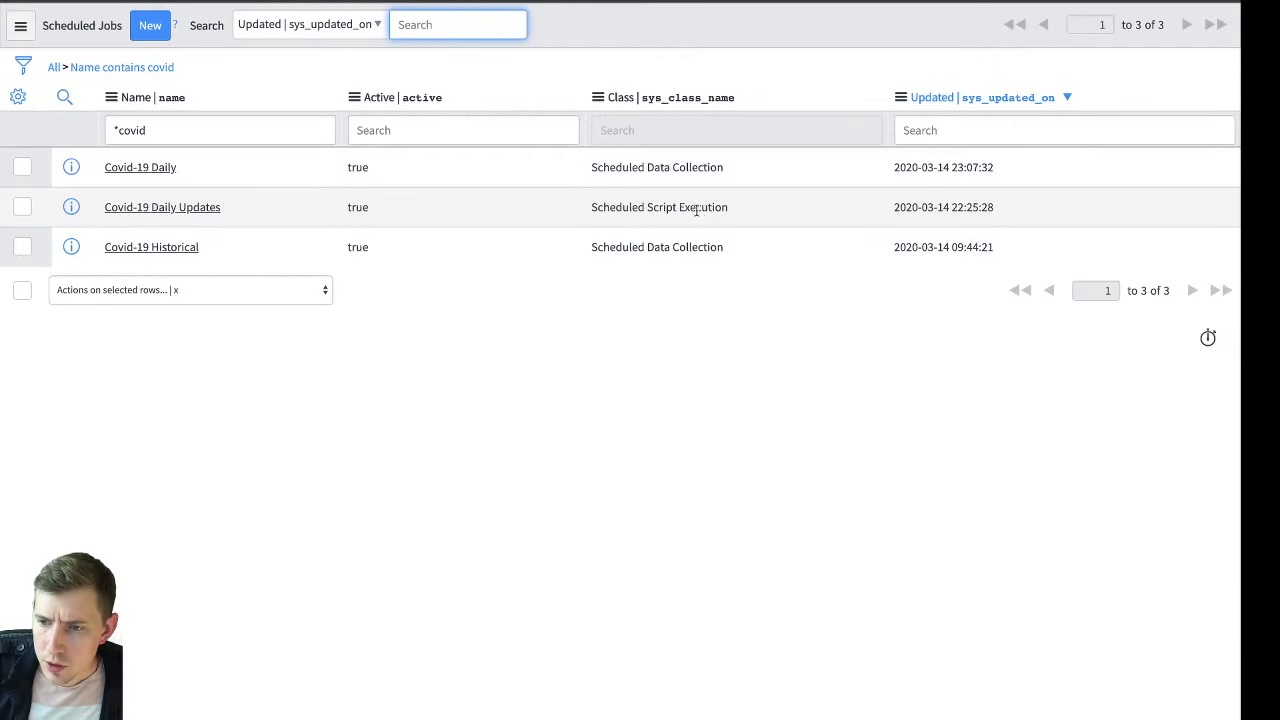
left_click(162, 208)
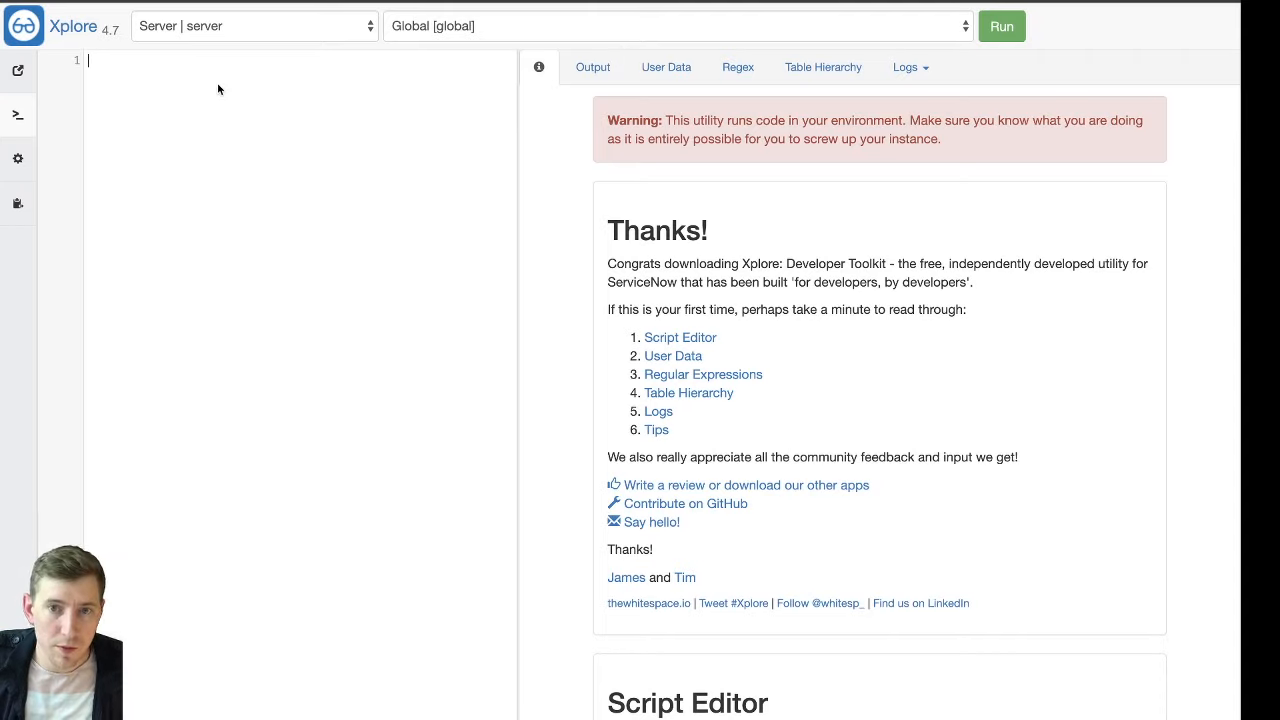
In Xplore, set the scope to Covid-19 [x_116943_covid_19] and run the job's script "new DataSource().processCurrent();"
left_click(89, 66)
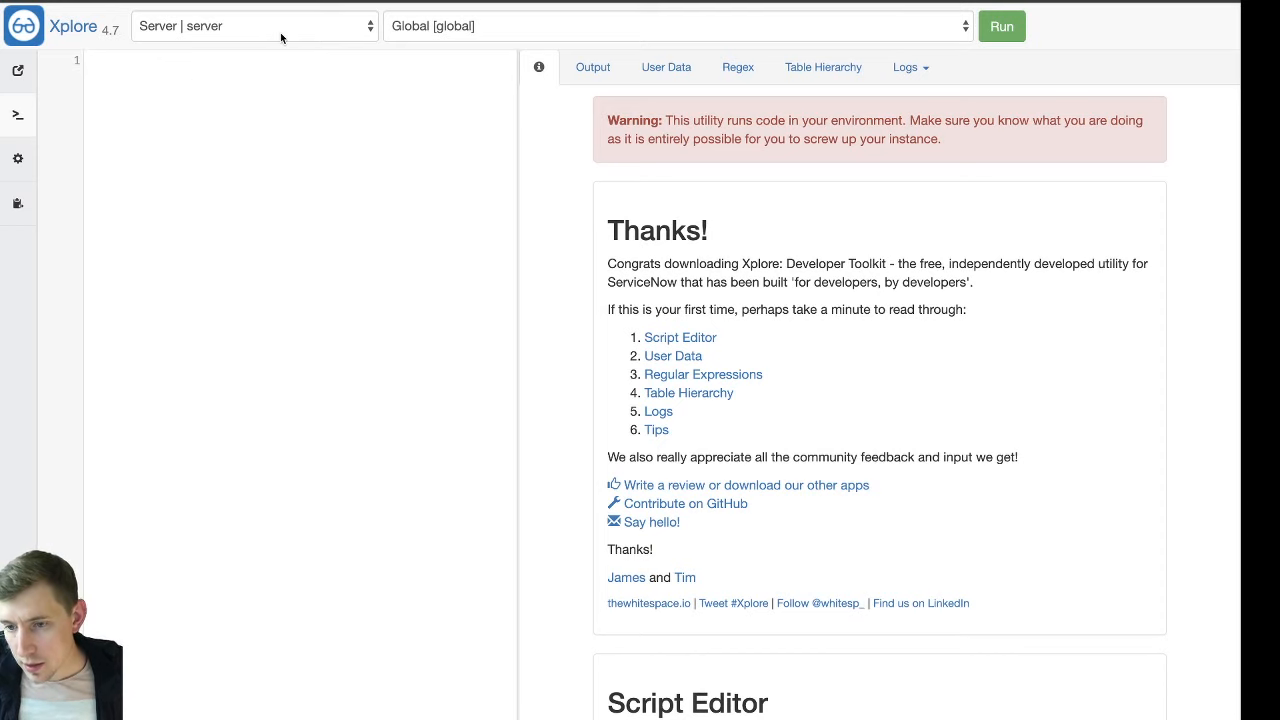
left_click(425, 30)
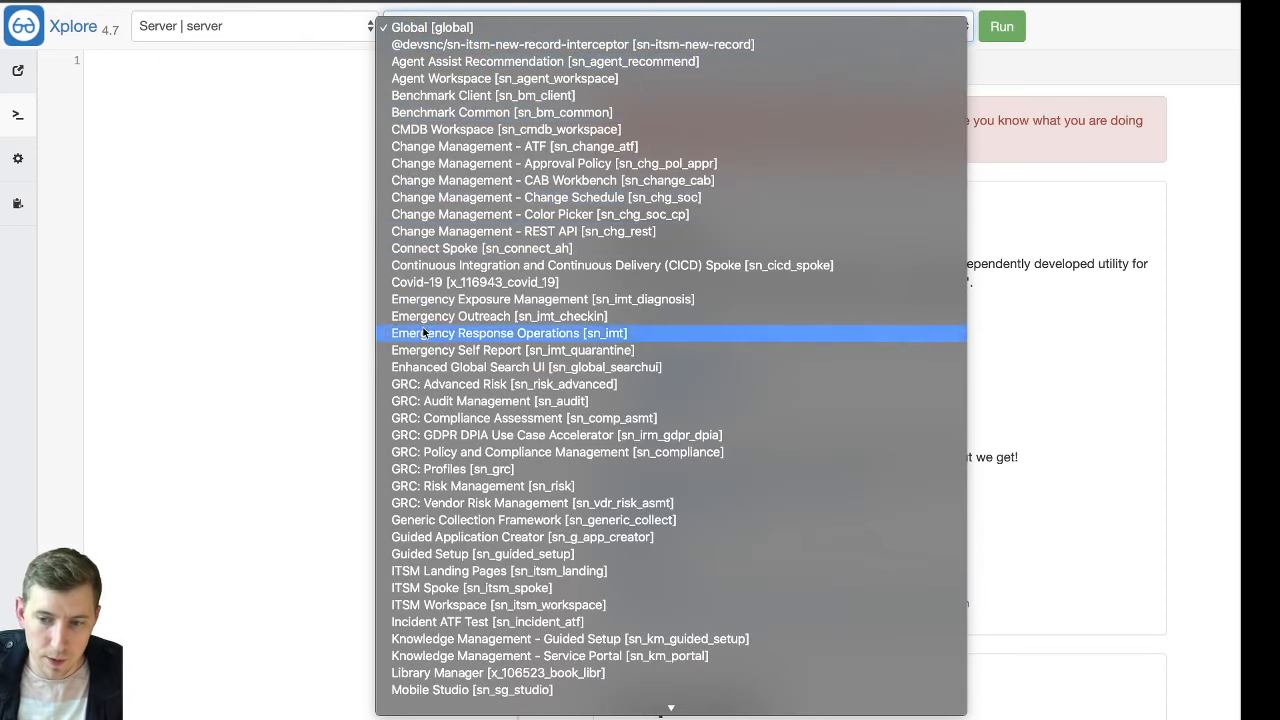
left_click(498, 283)
type("new DataSource().processCurrent();")
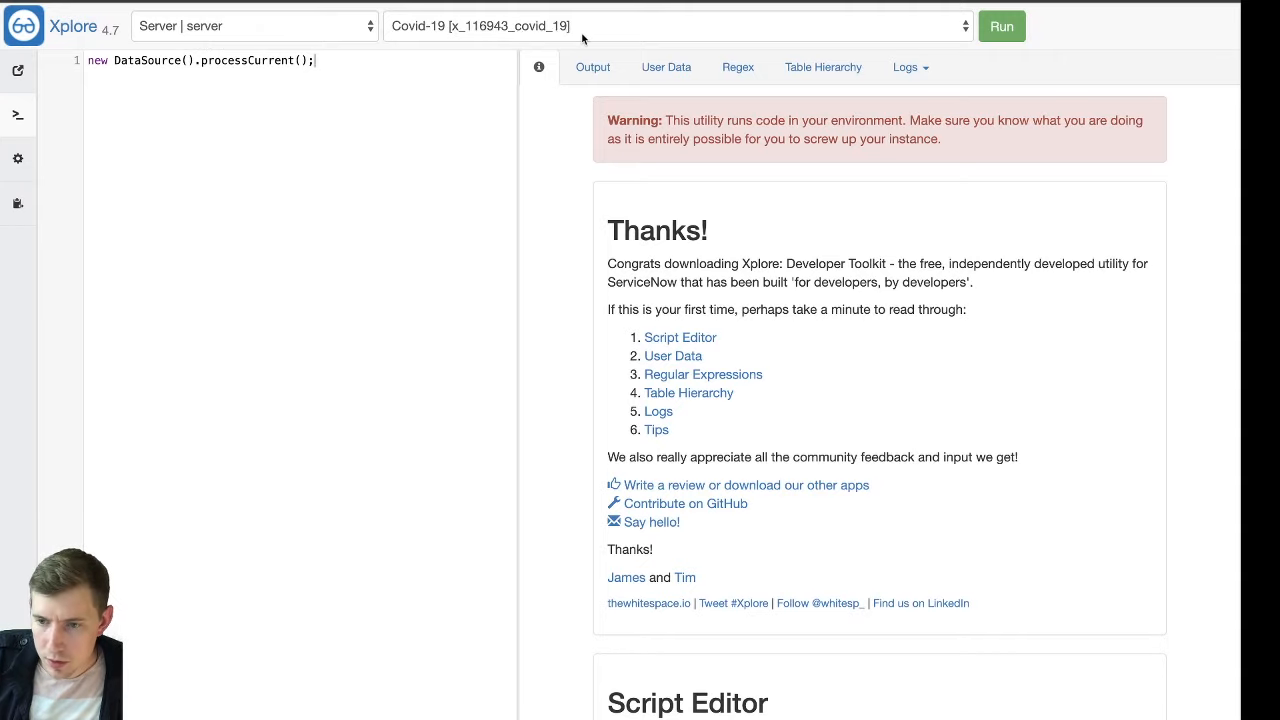
left_click(1002, 30)
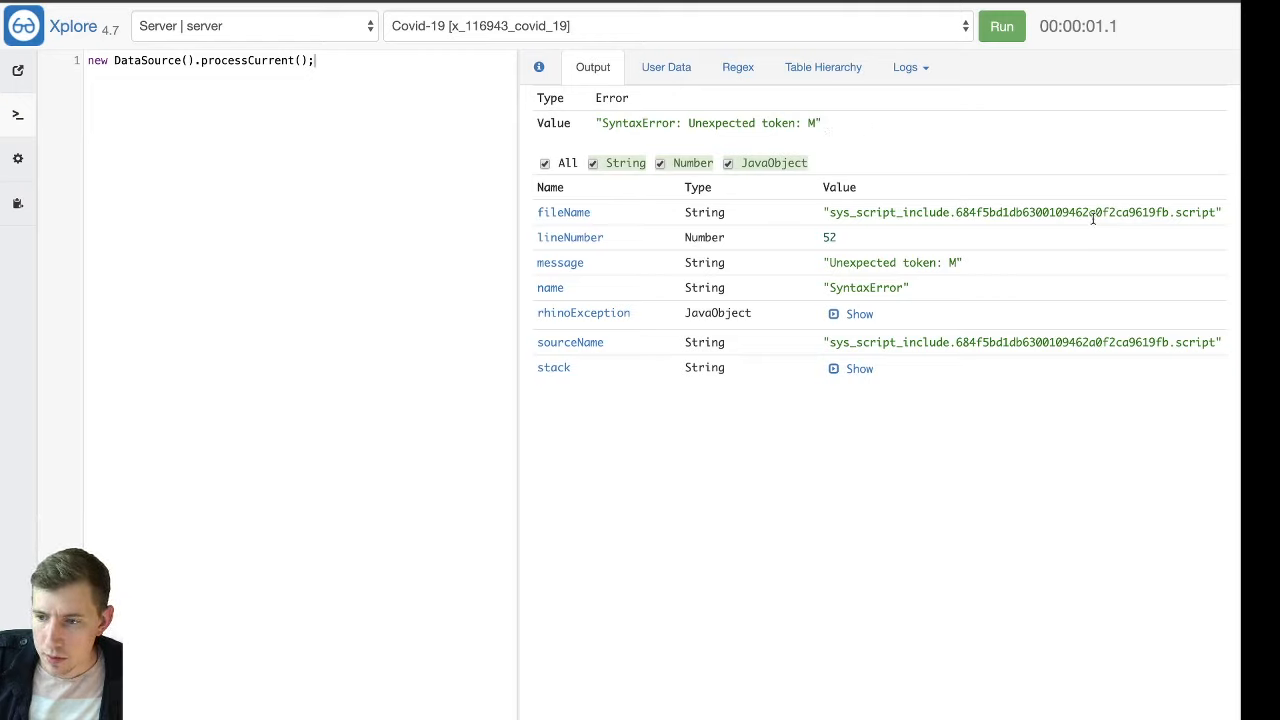
double_click(1006, 212)
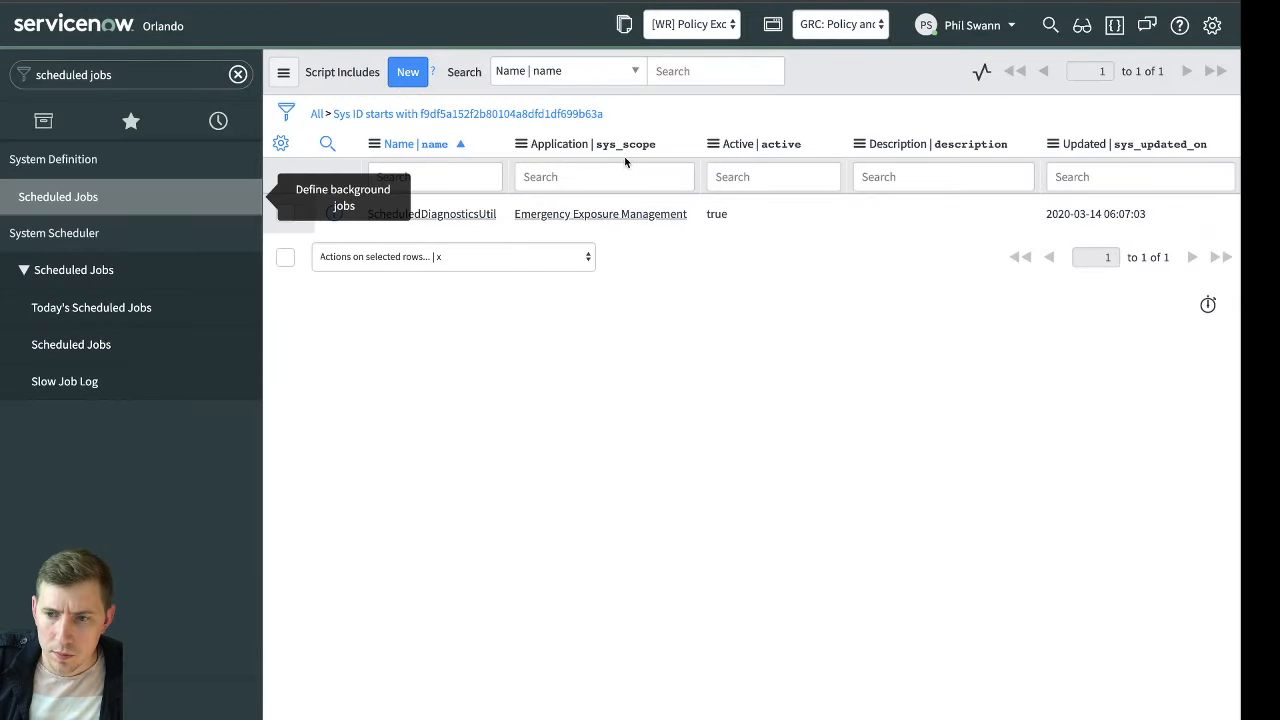
left_click(286, 113)
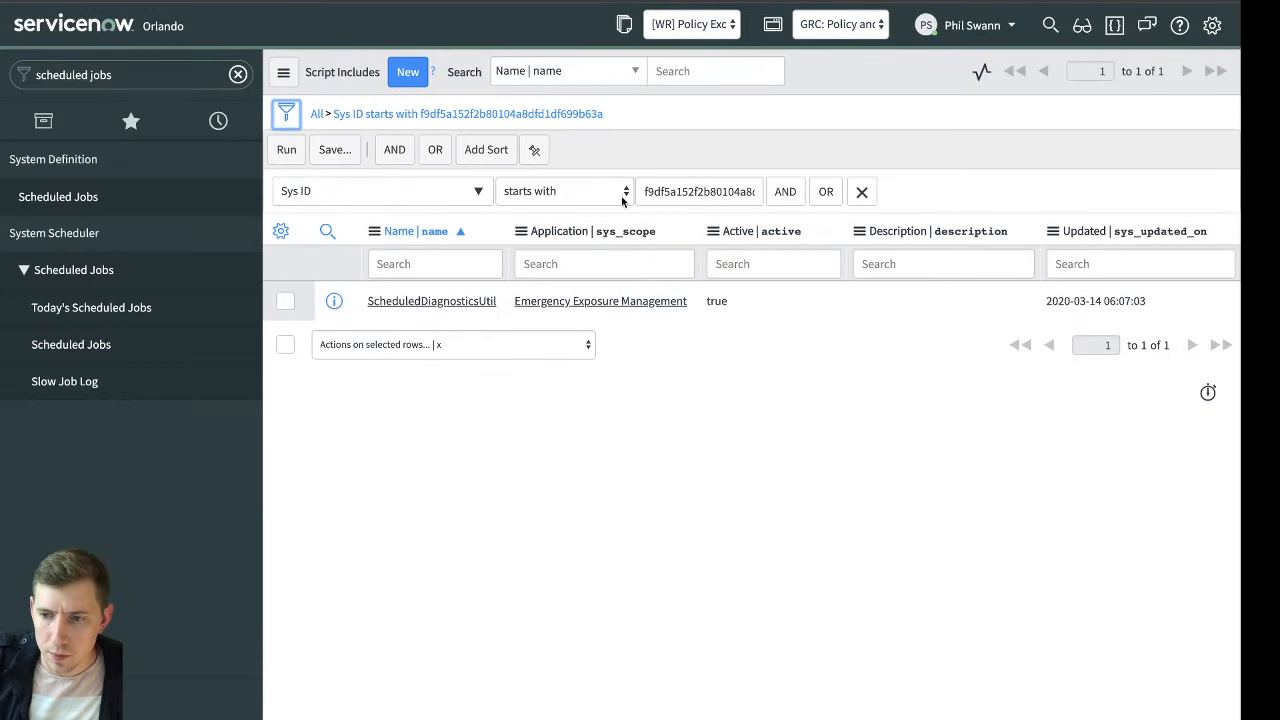
double_click(700, 191)
key("ctrl+v")
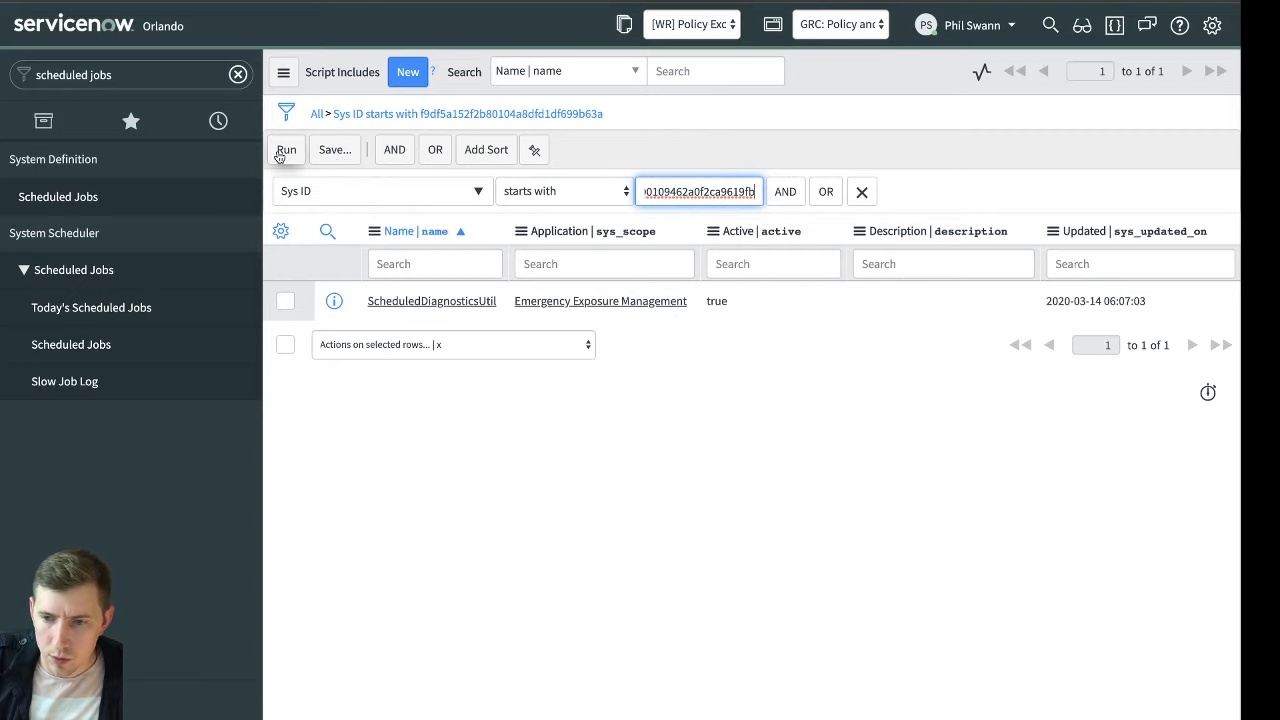
left_click(285, 151)
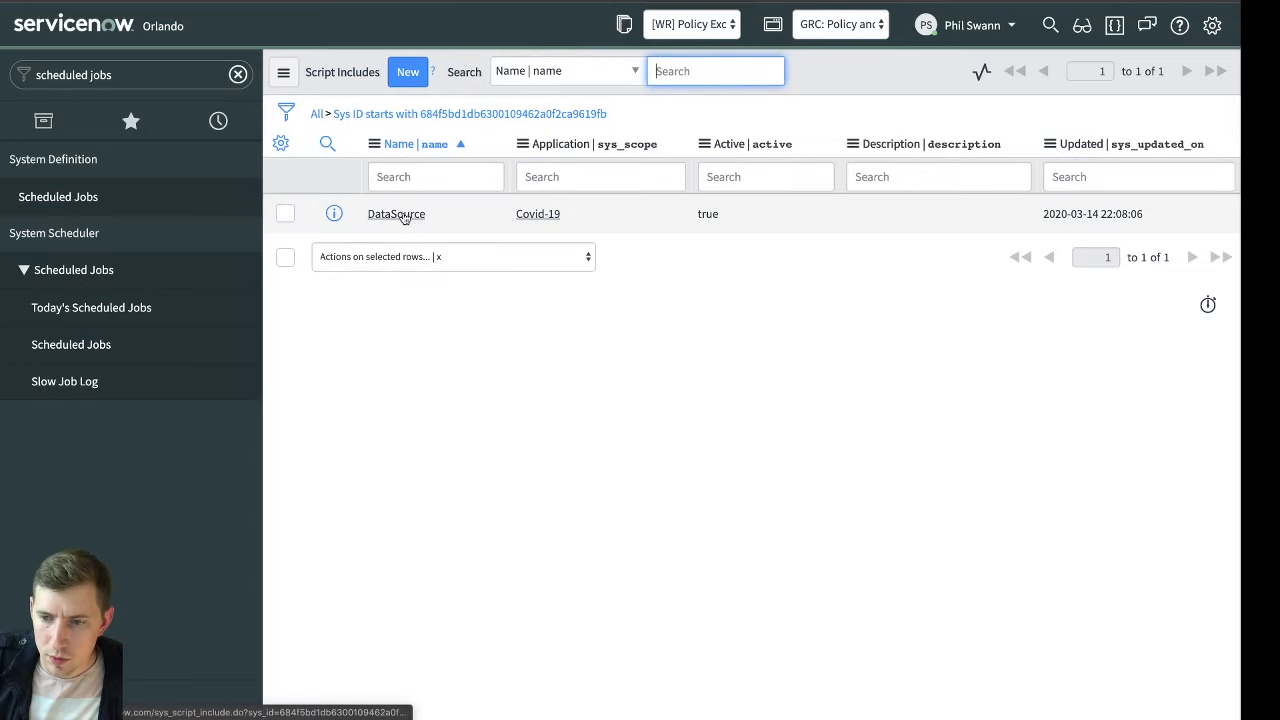
left_click(404, 216)
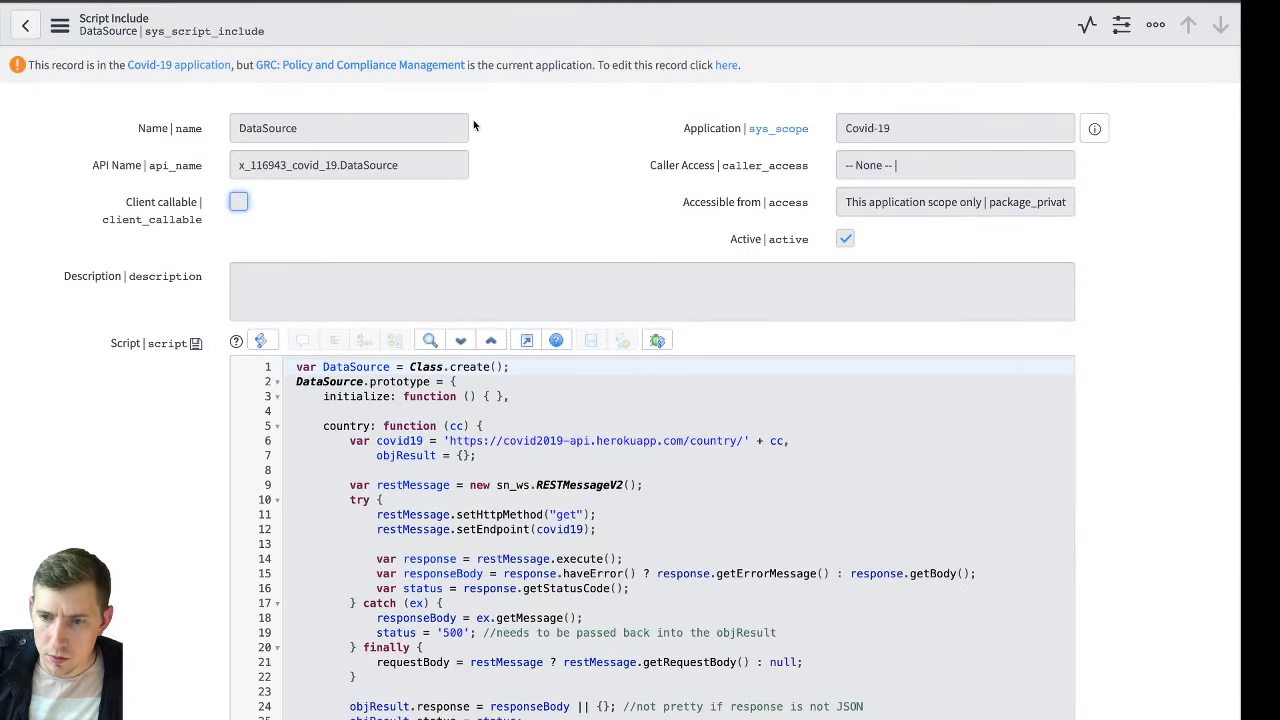
Examine the DataSource script around line 52, including the response handling and the comment on line 49
scroll(471, 122, "down", 10)
scroll(514, 292, "down", 5)
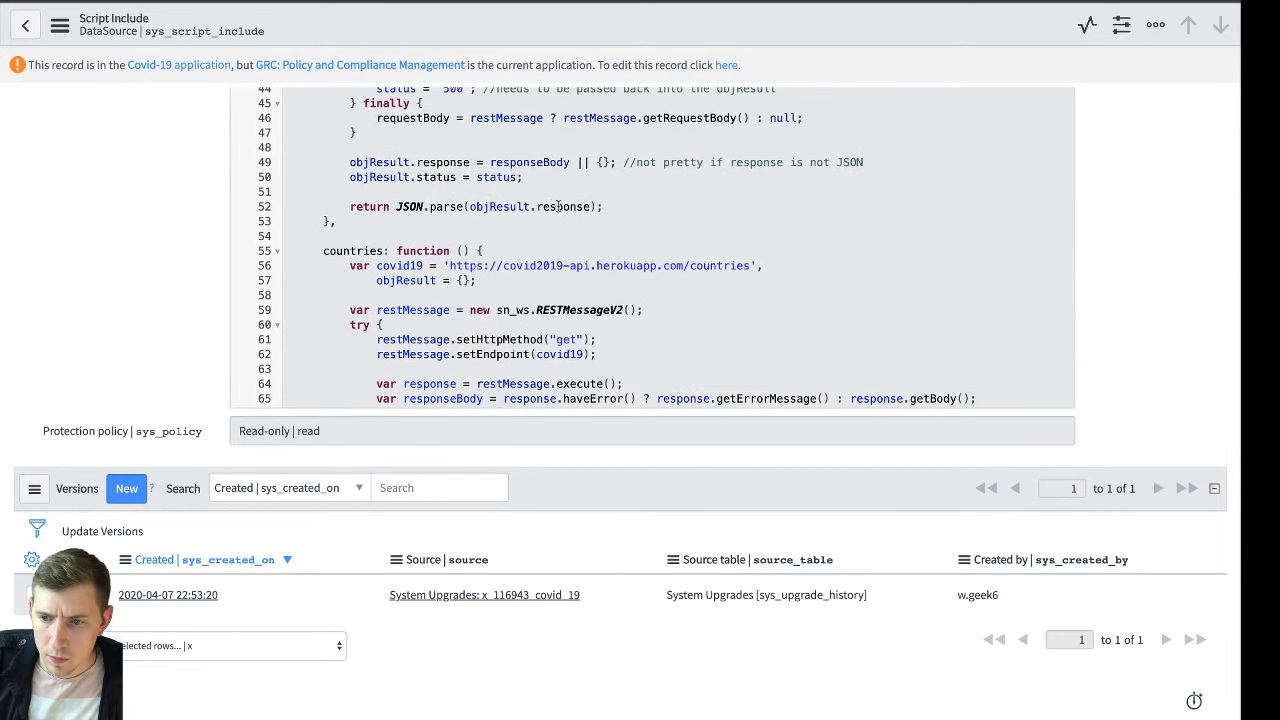
scroll(573, 204, "up", 1)
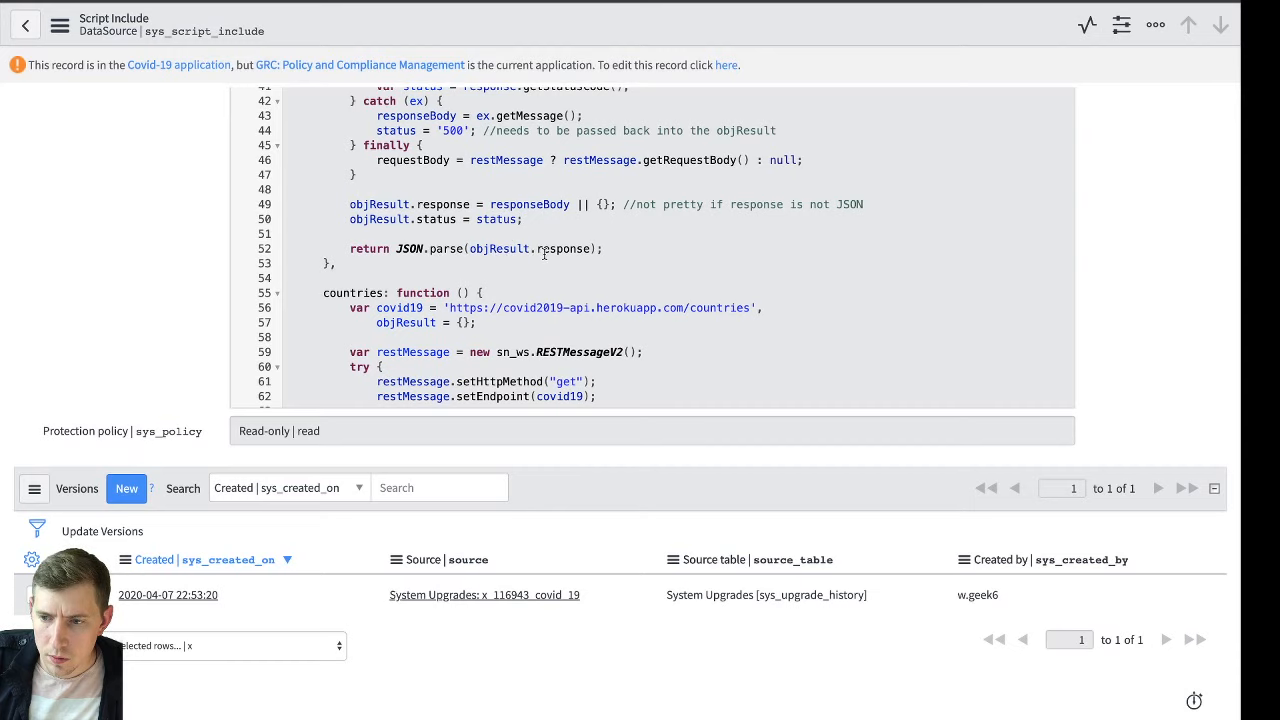
scroll(659, 228, "up", 2)
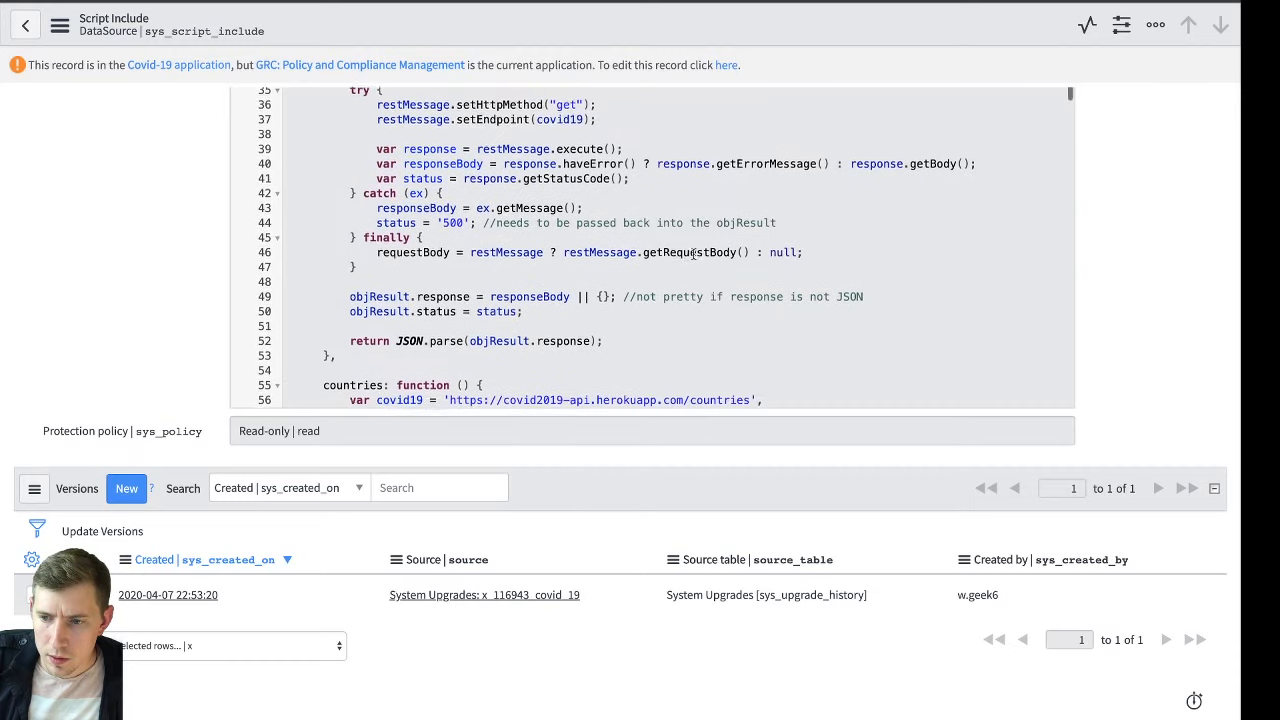
left_click_drag(625, 301, 869, 301)
left_click(893, 298)
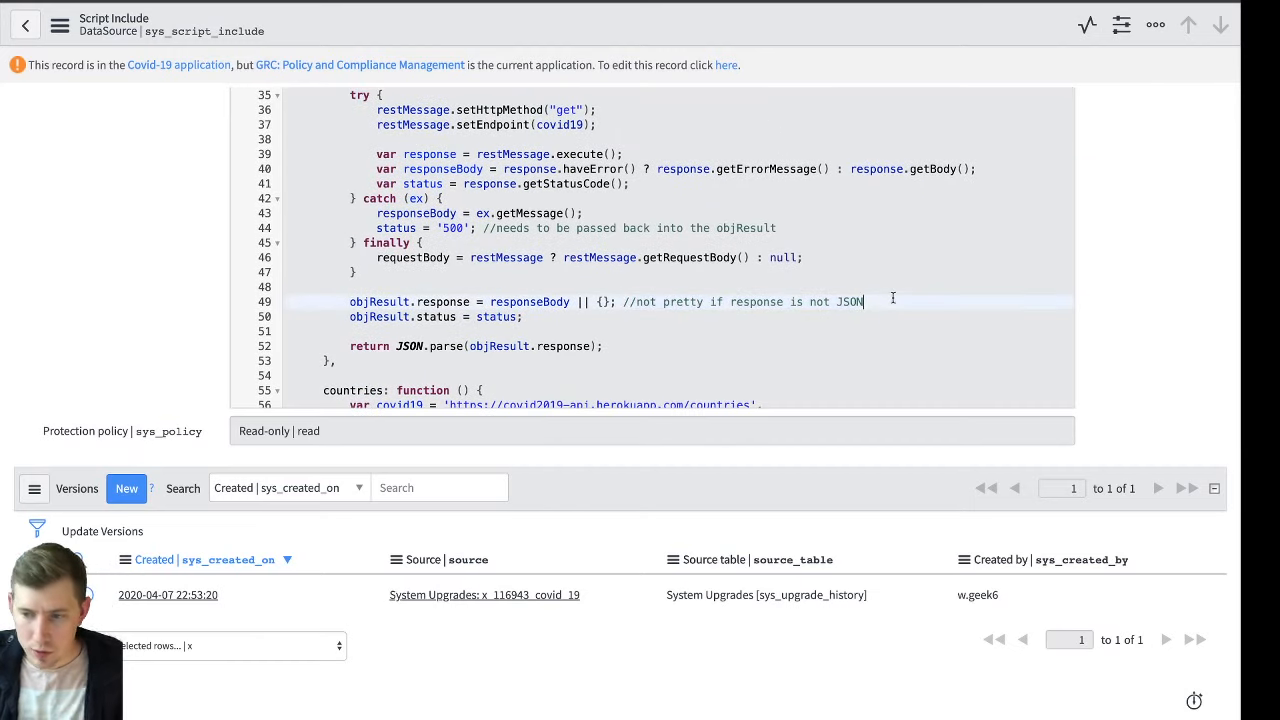
scroll(840, 292, "down", 1)
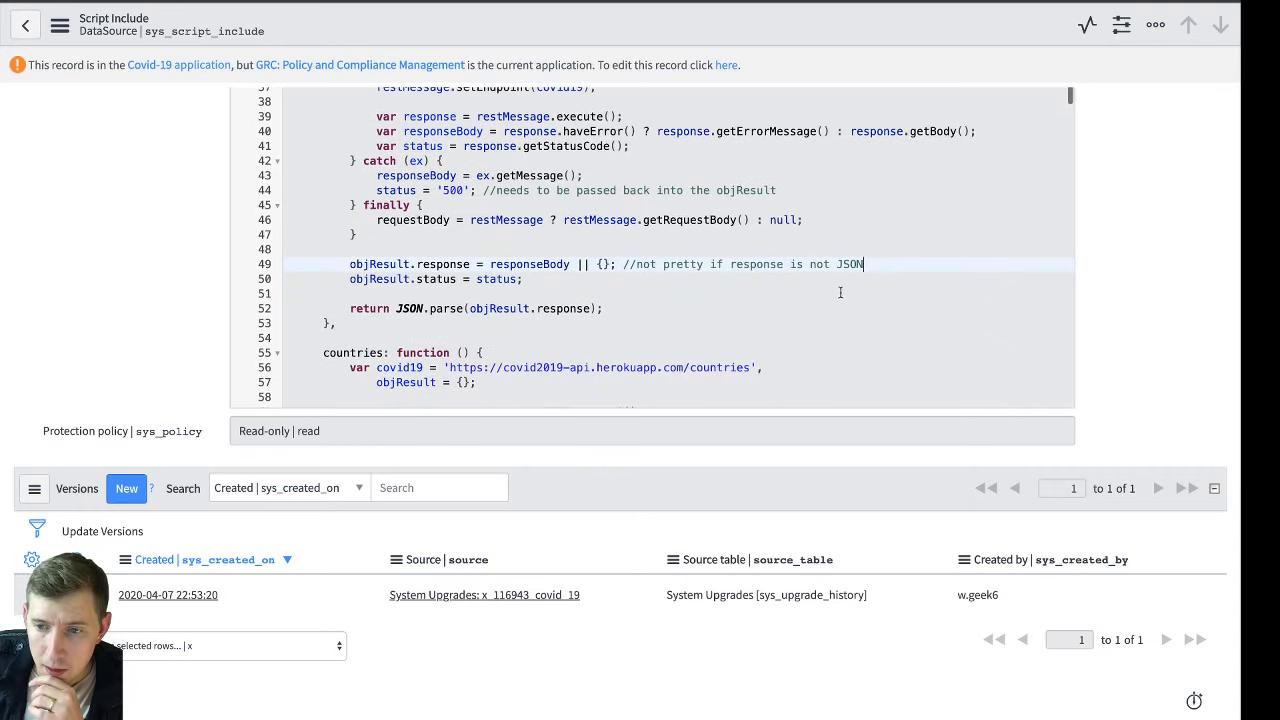
scroll(772, 281, "up", 3)
scroll(772, 281, "up", 3)
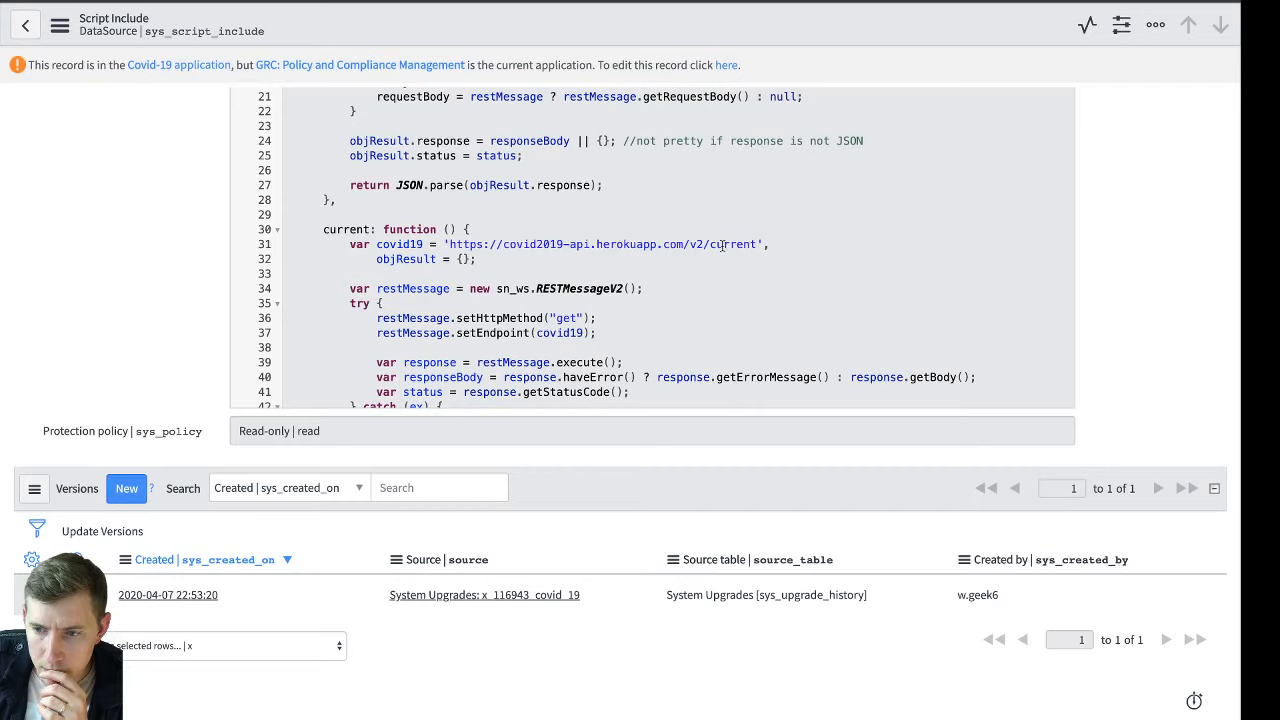
left_click_drag(760, 244, 446, 243)
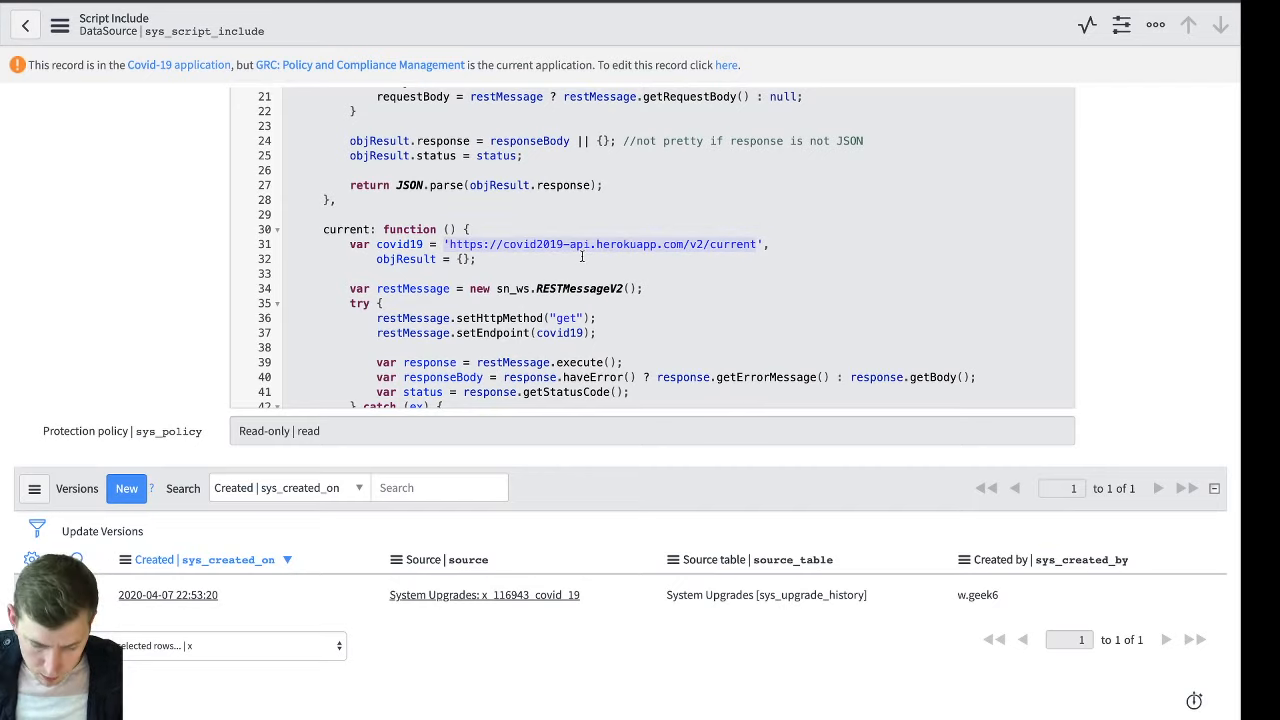
key("shift+Right")
key("ctrl+c")
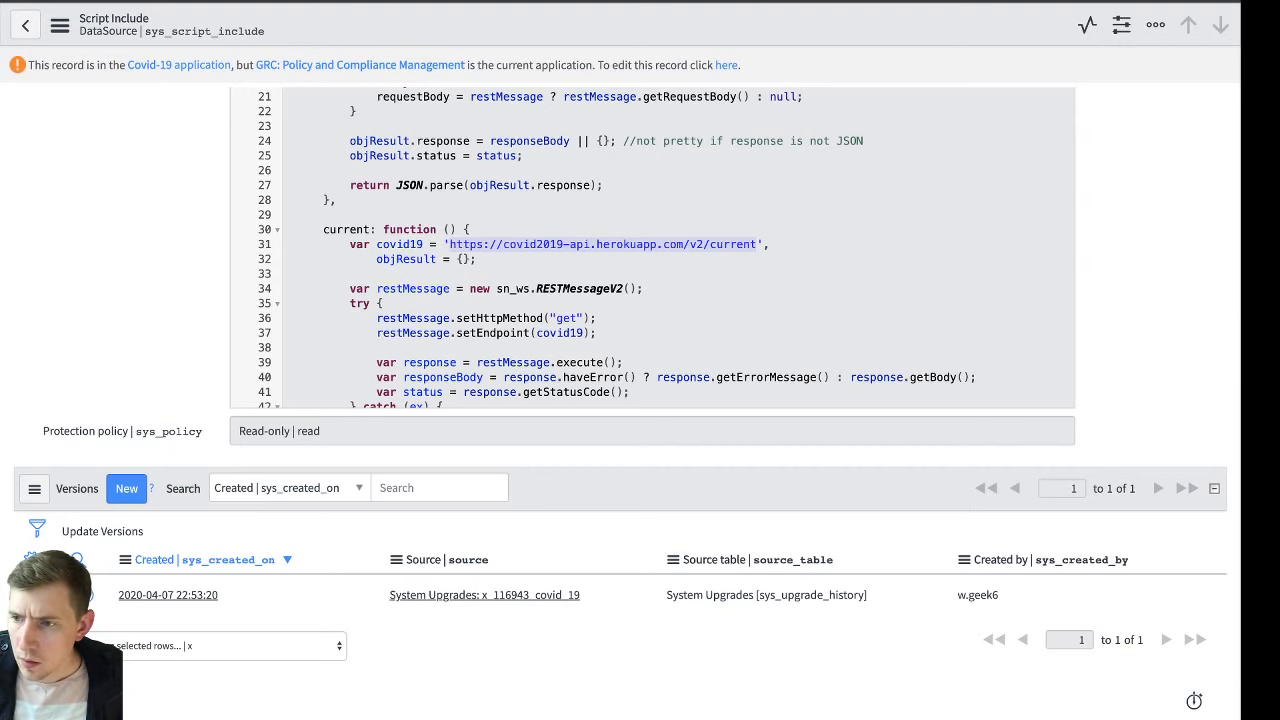
key("ctrl+n")
key("ctrl+v")
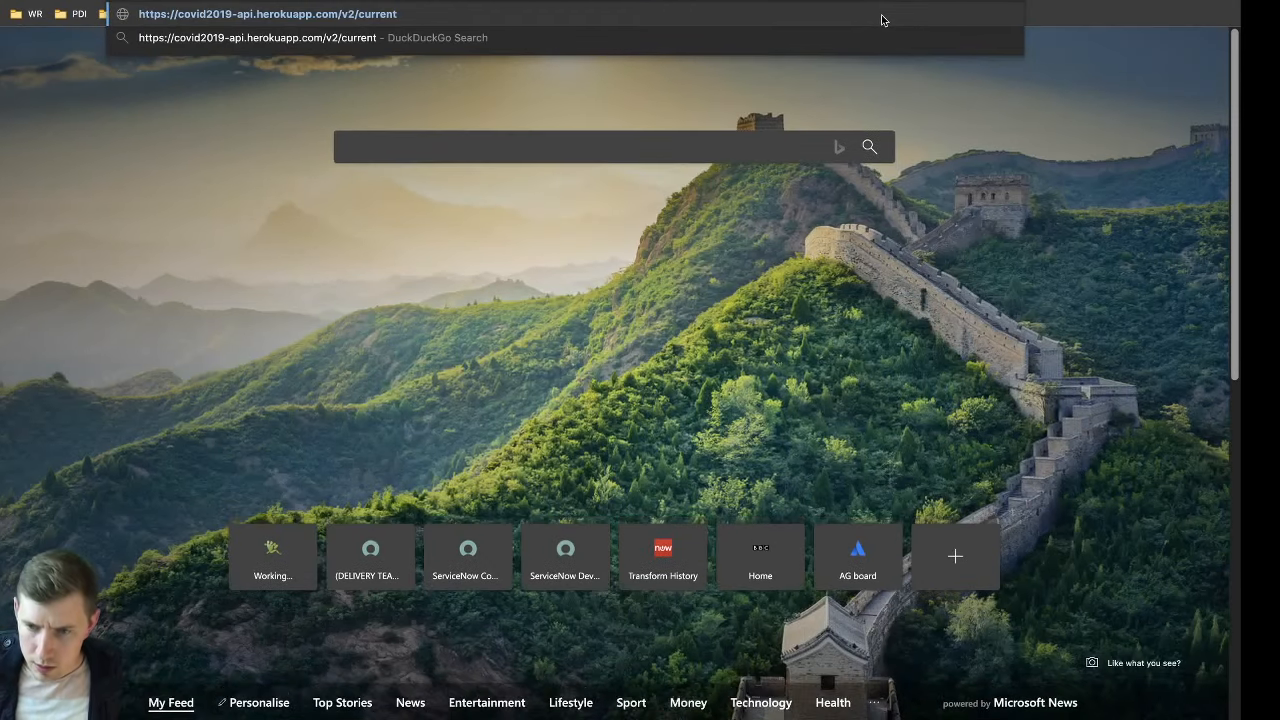
key("Return")
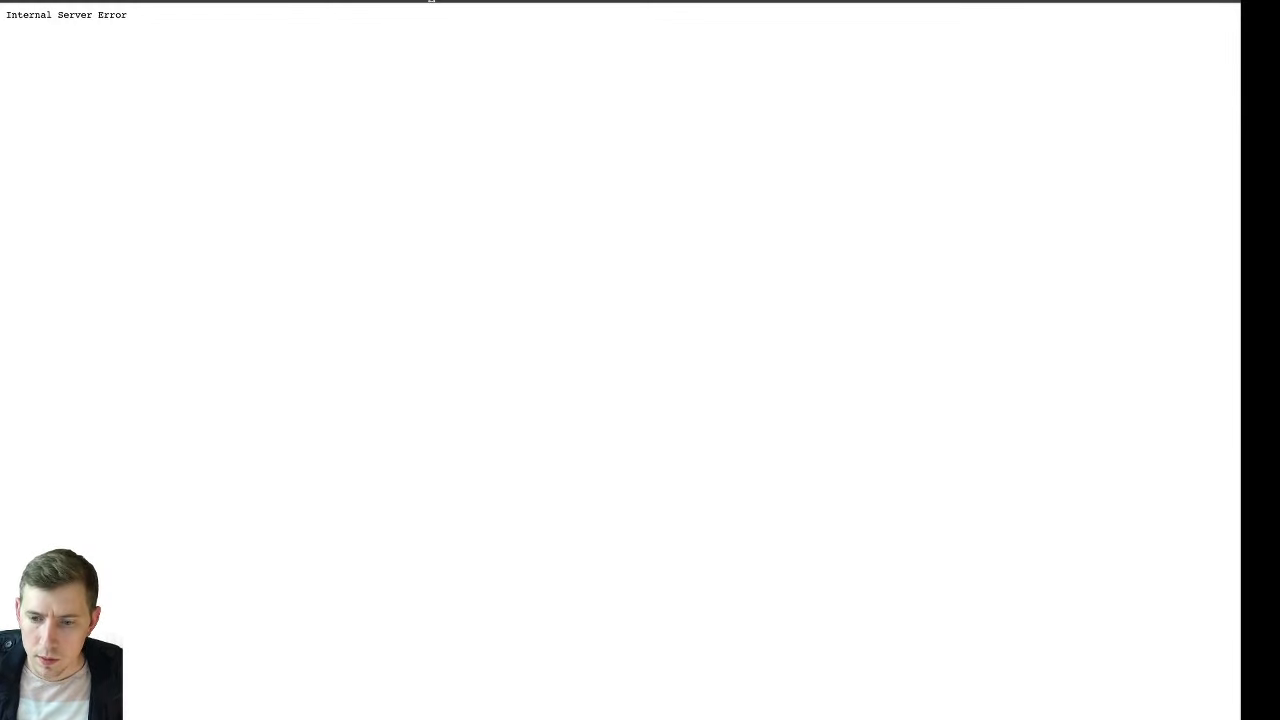
Close the API response page, the Covid-19 Daily Updates job and Xplore, leaving Xplore without saving changes
key("super+w")
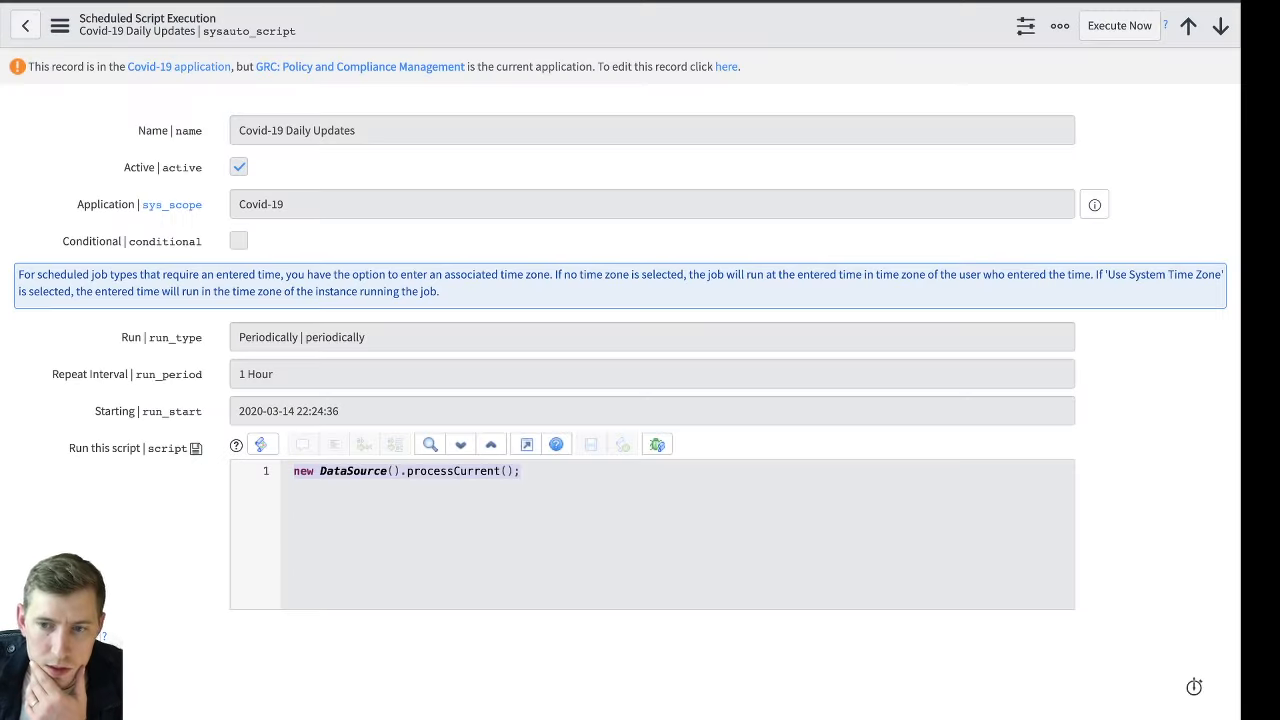
key("super+w")
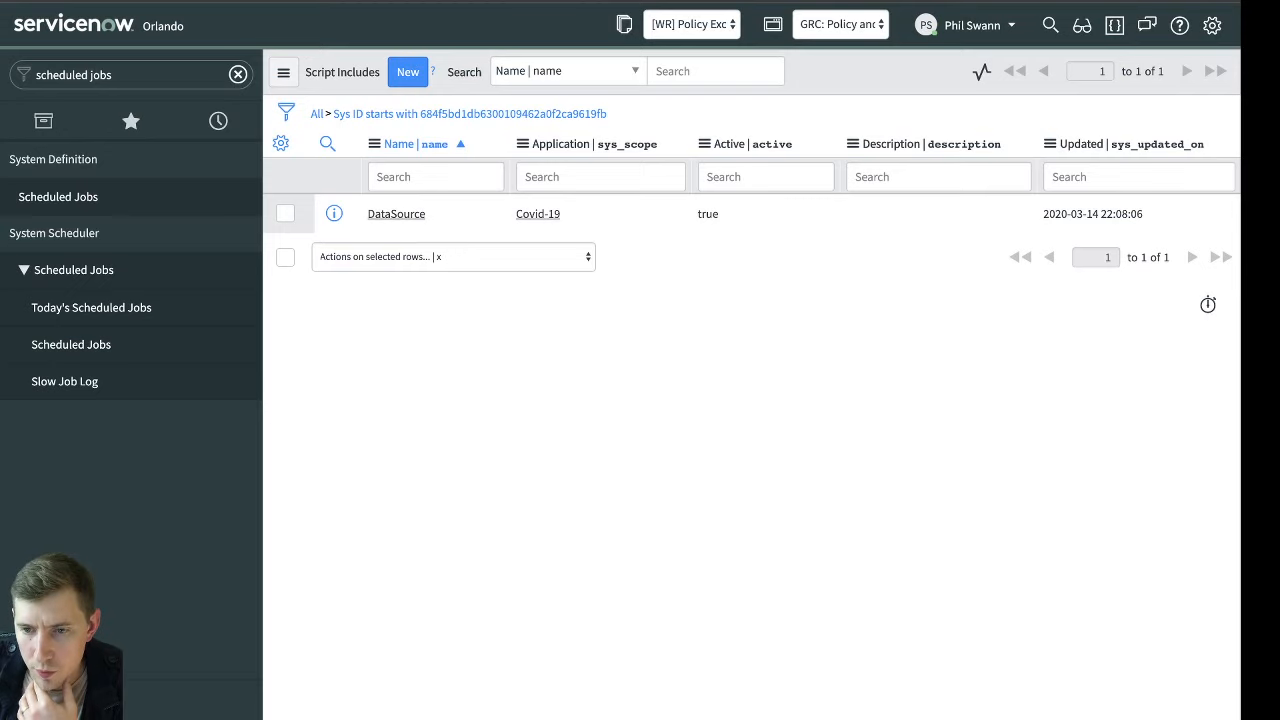
key("ctrl+Tab")
key("ctrl+Tab")
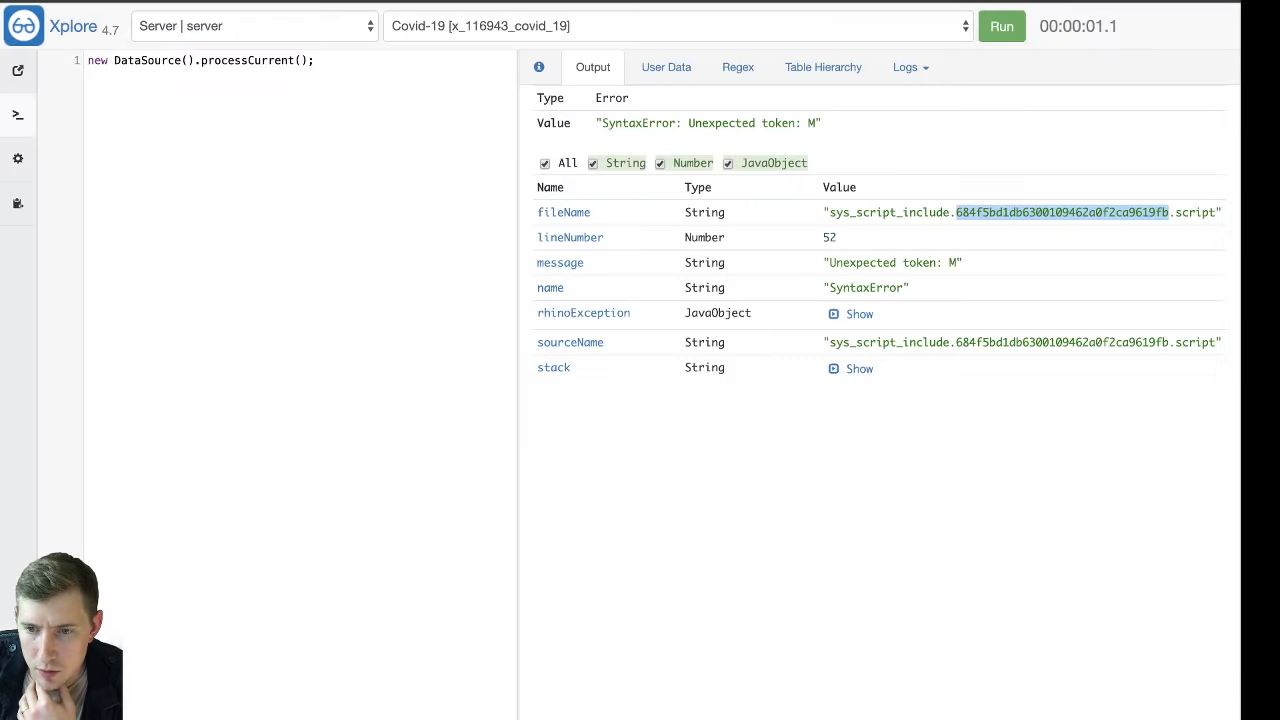
left_click(413, 95)
left_click(328, 3)
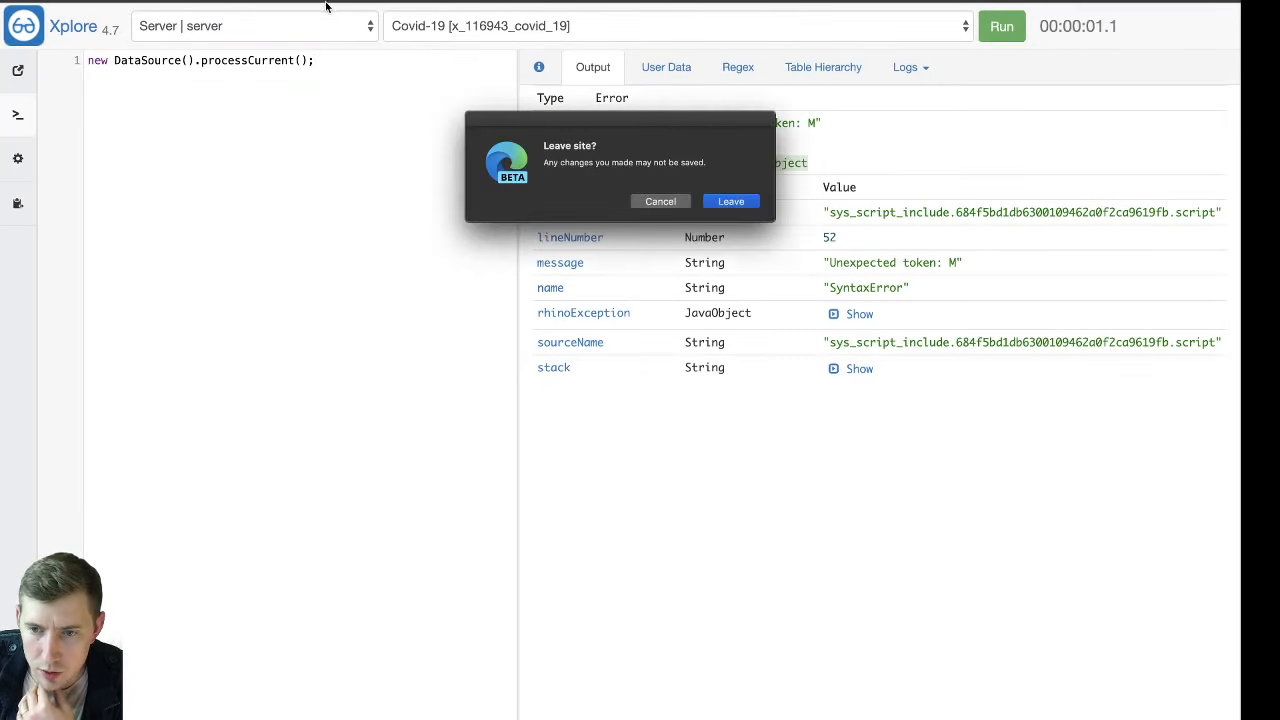
left_click(728, 202)
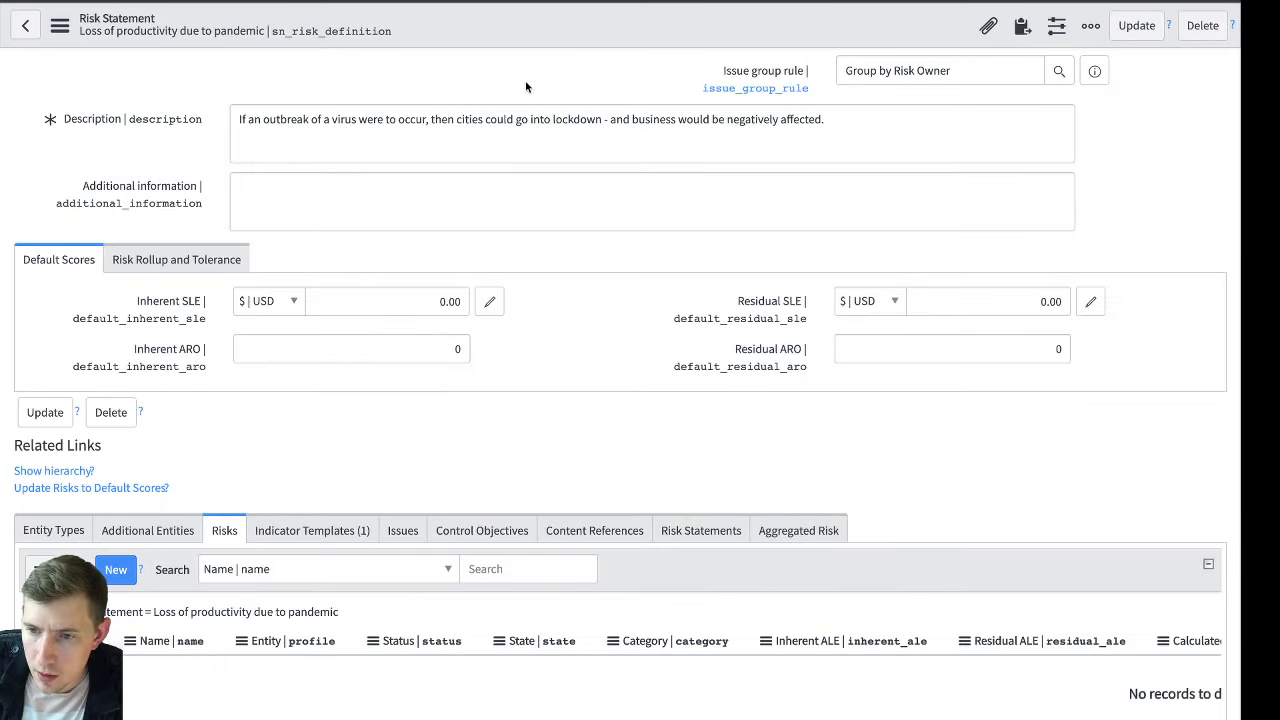
Filter the navigator for "covid" and open the Covid19 Timeseries data list
scroll(525, 80, "up", 2)
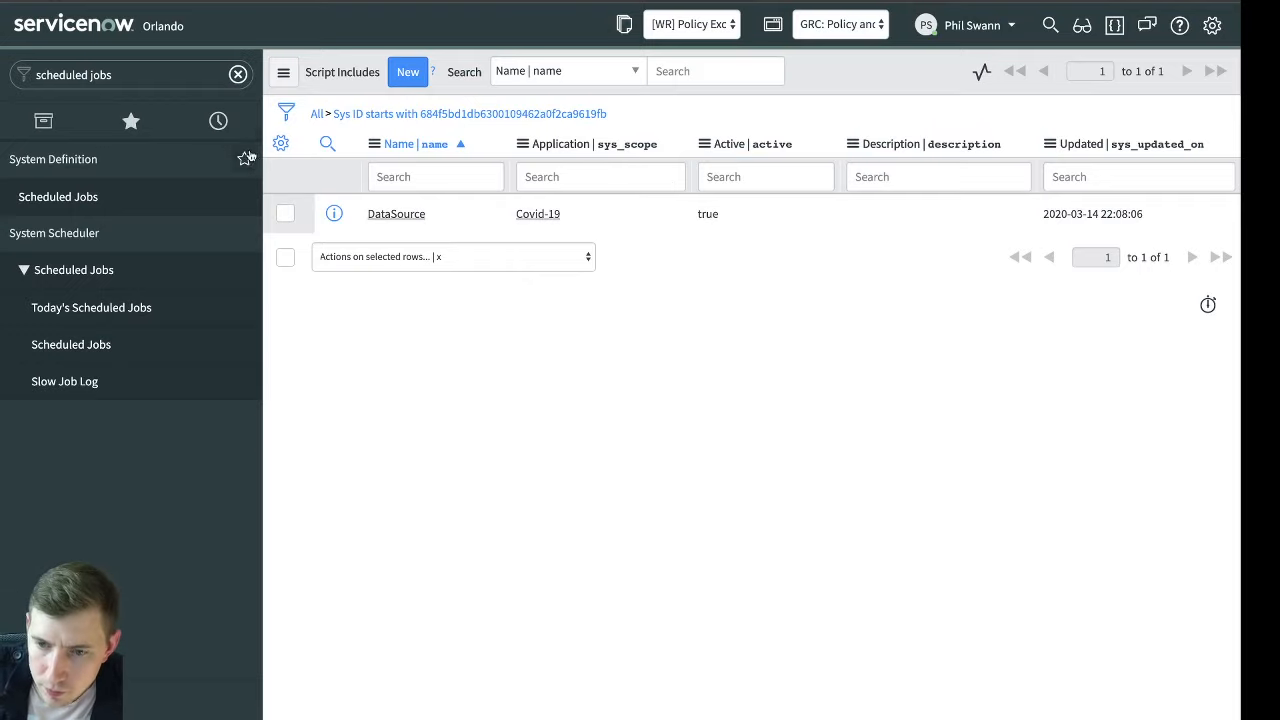
left_click(165, 77)
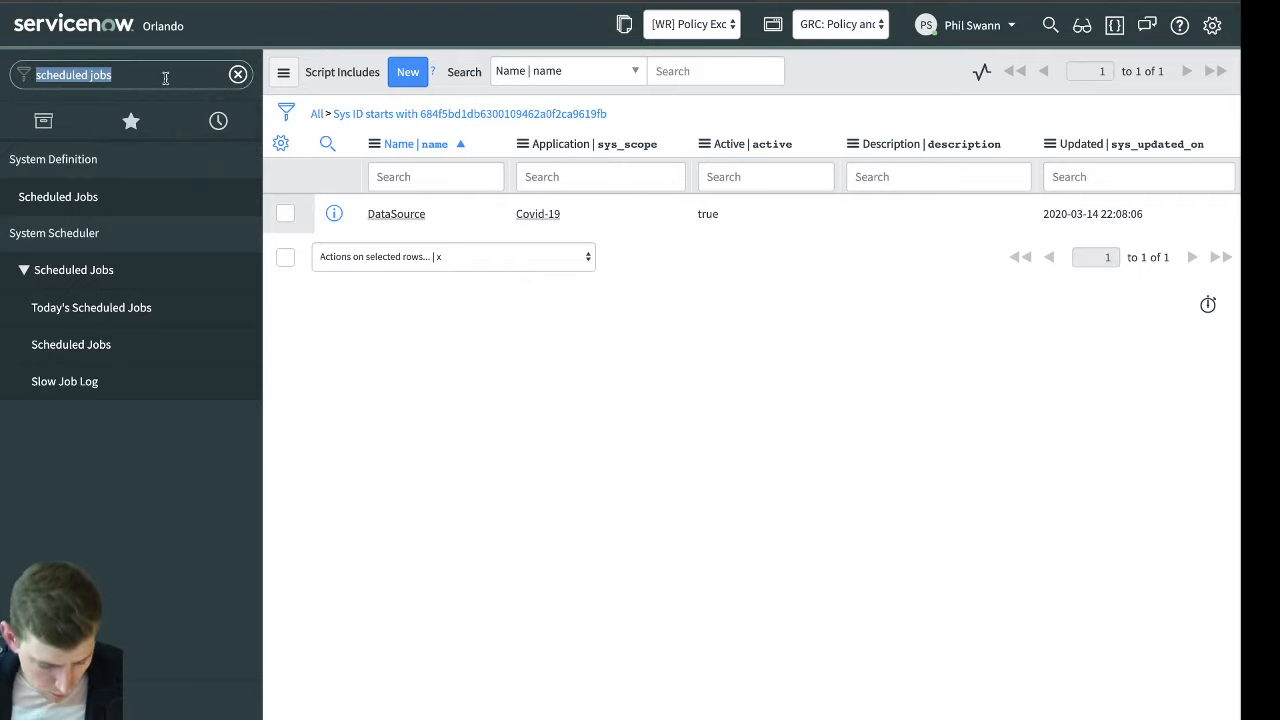
type("covid")
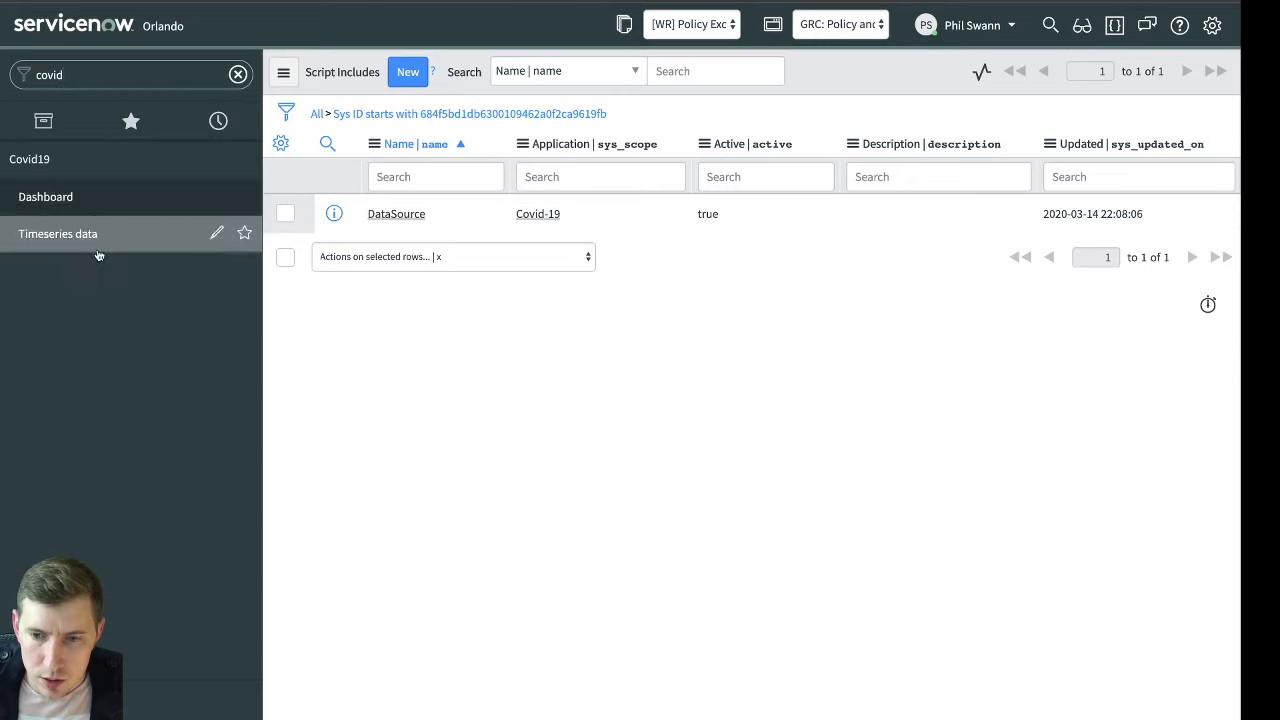
left_click(98, 252)
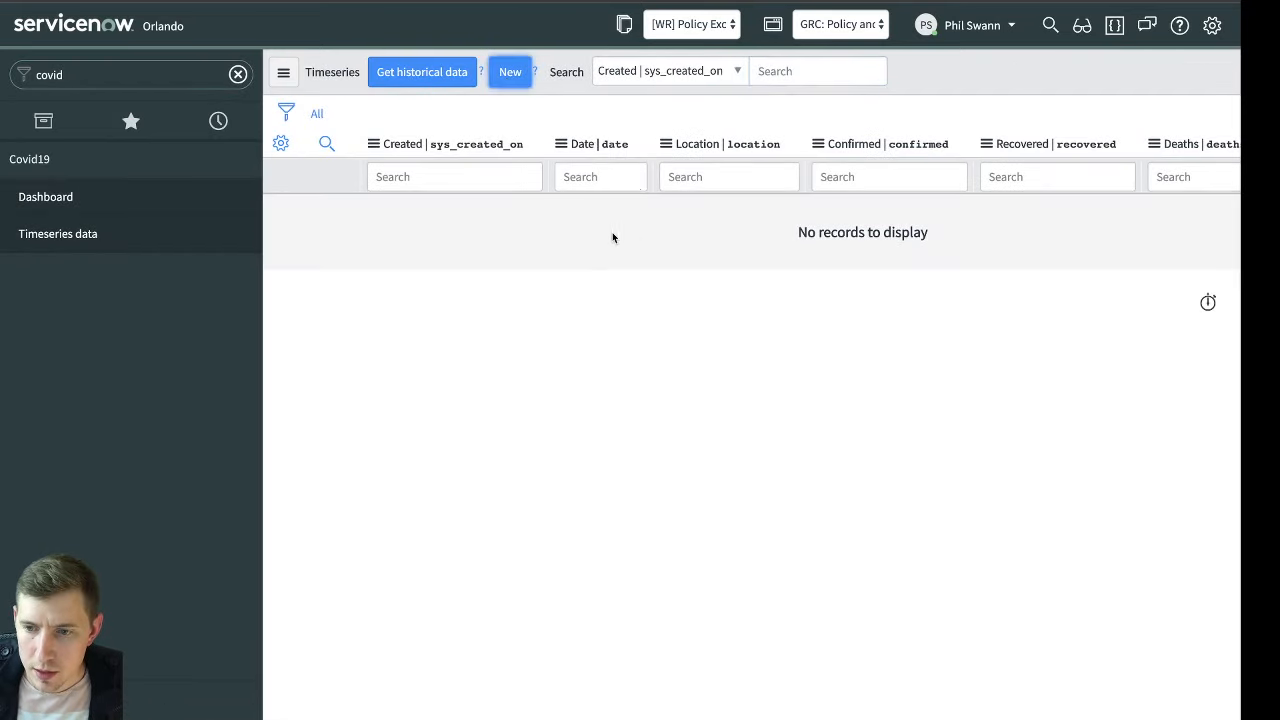
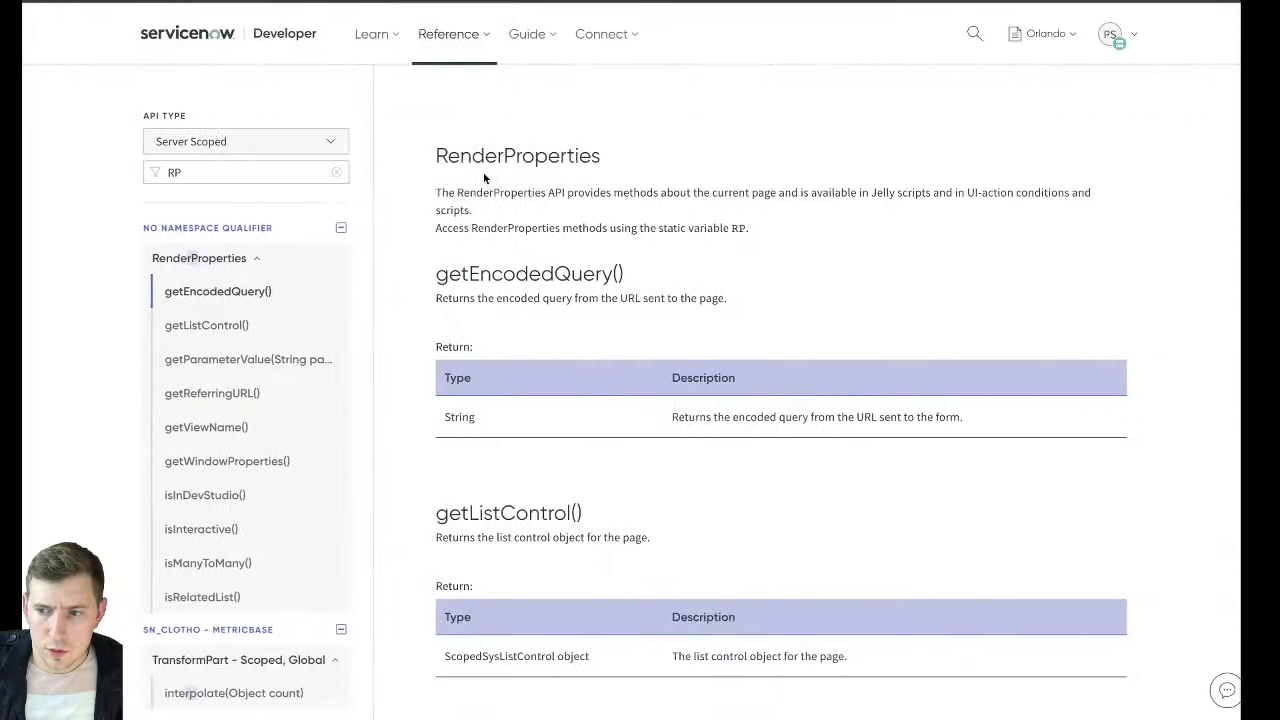
Reopen the closed Timeseries list and look through its records by date and location
key("super+shift+t")
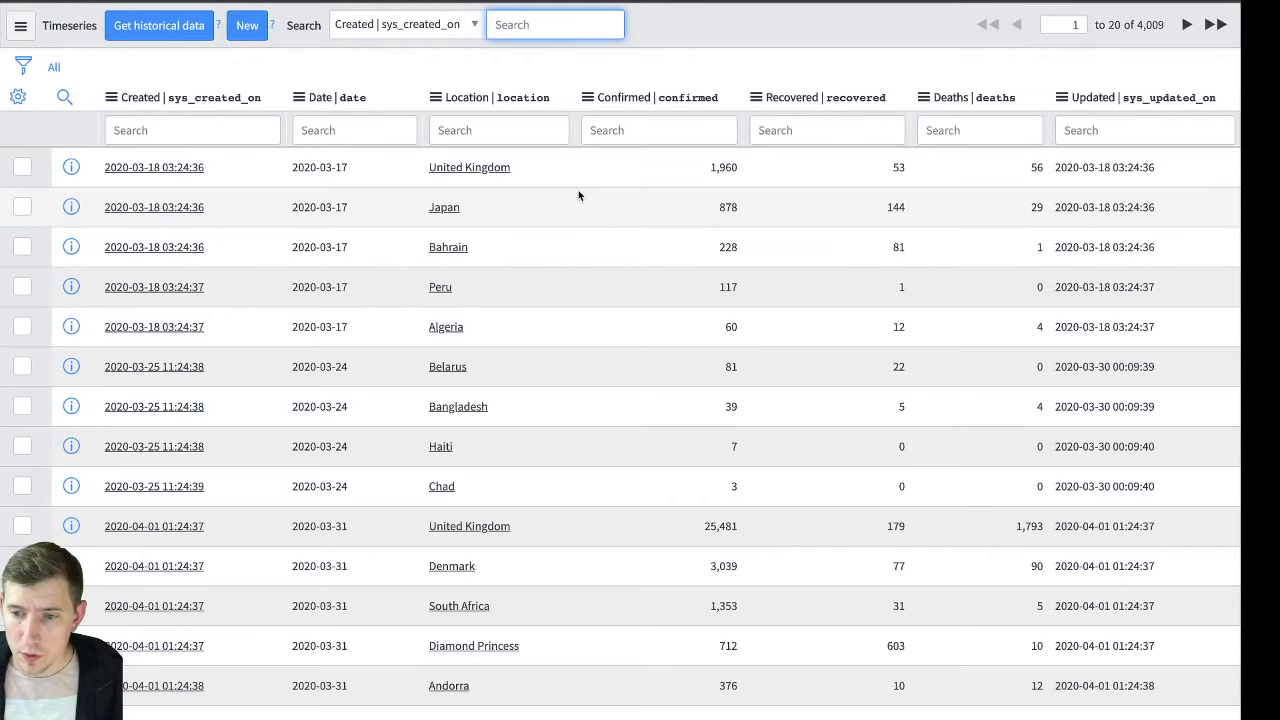
scroll(501, 352, "down", 5)
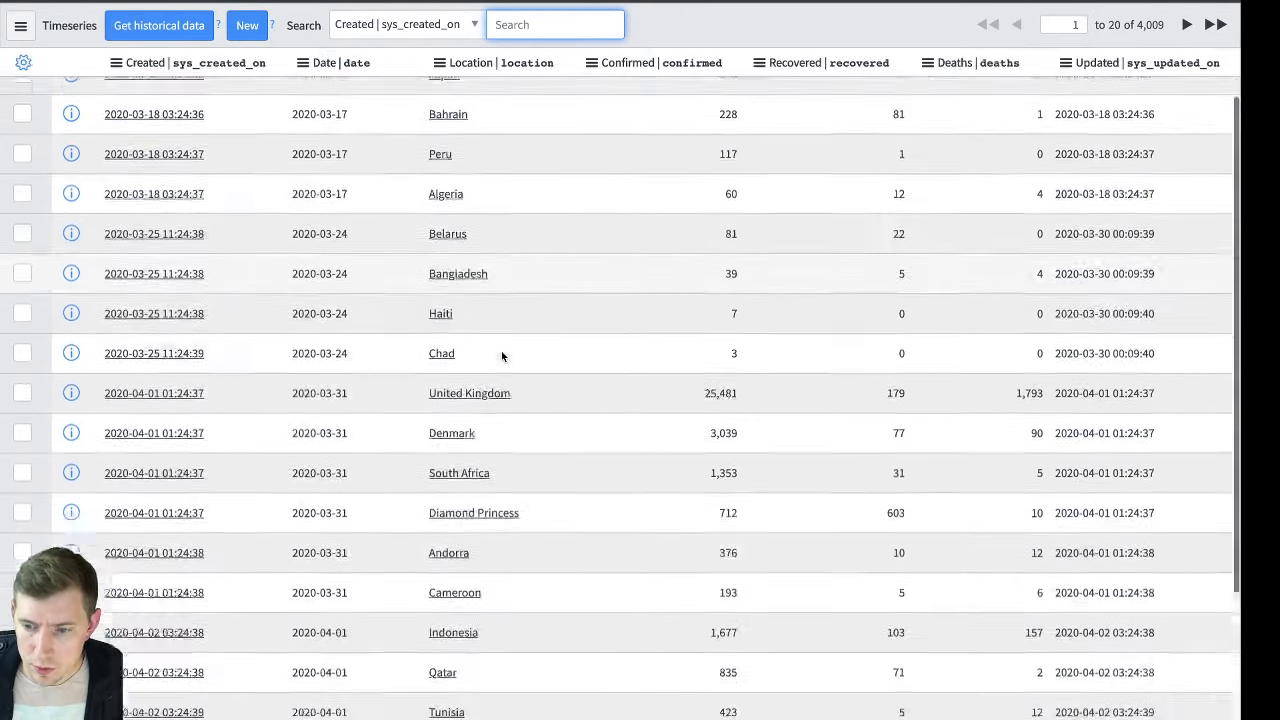
scroll(501, 350, "up", 5)
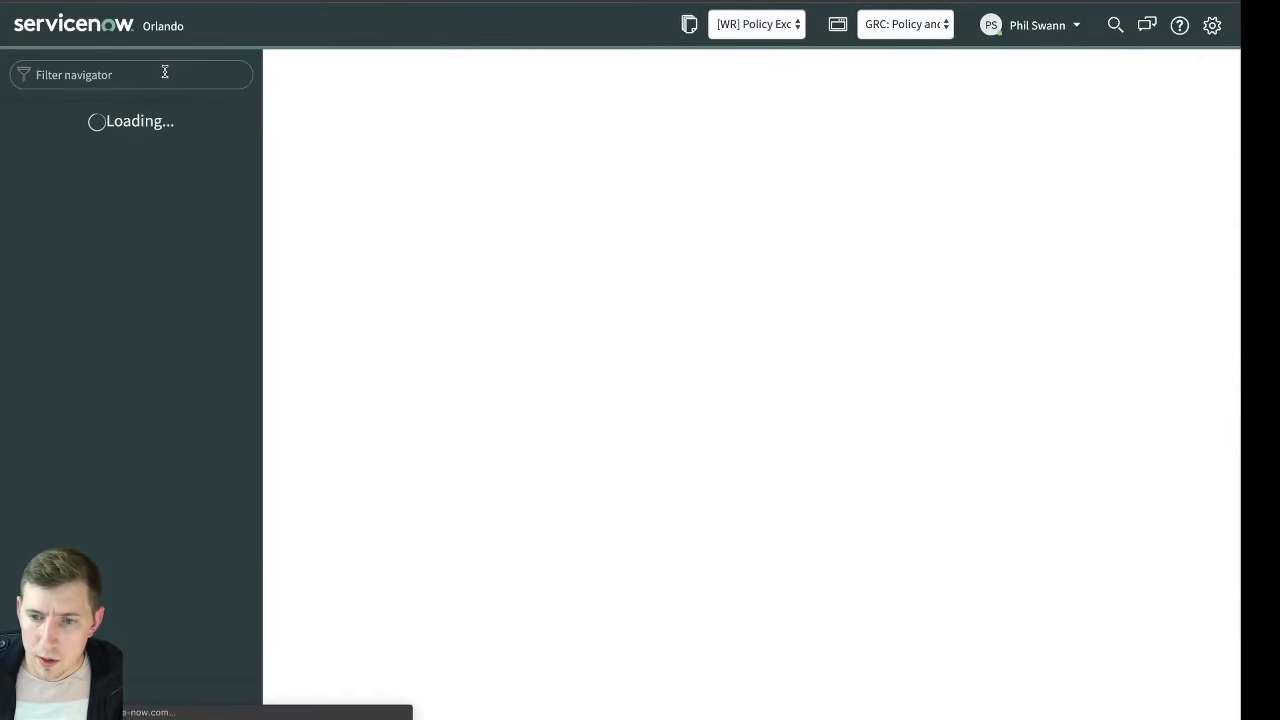
Filter the navigator for "entity types" and open the Entity Types list of the Risk application
left_click(751, 245)
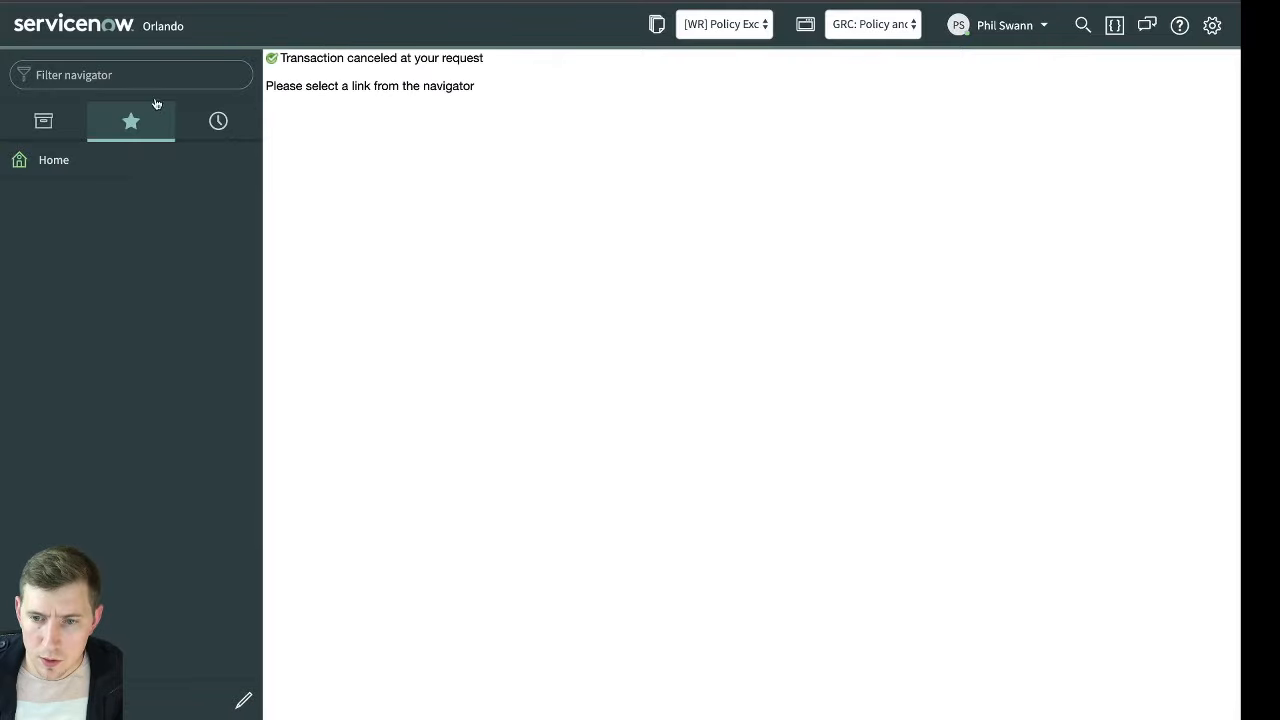
left_click(158, 77)
type("entity type")
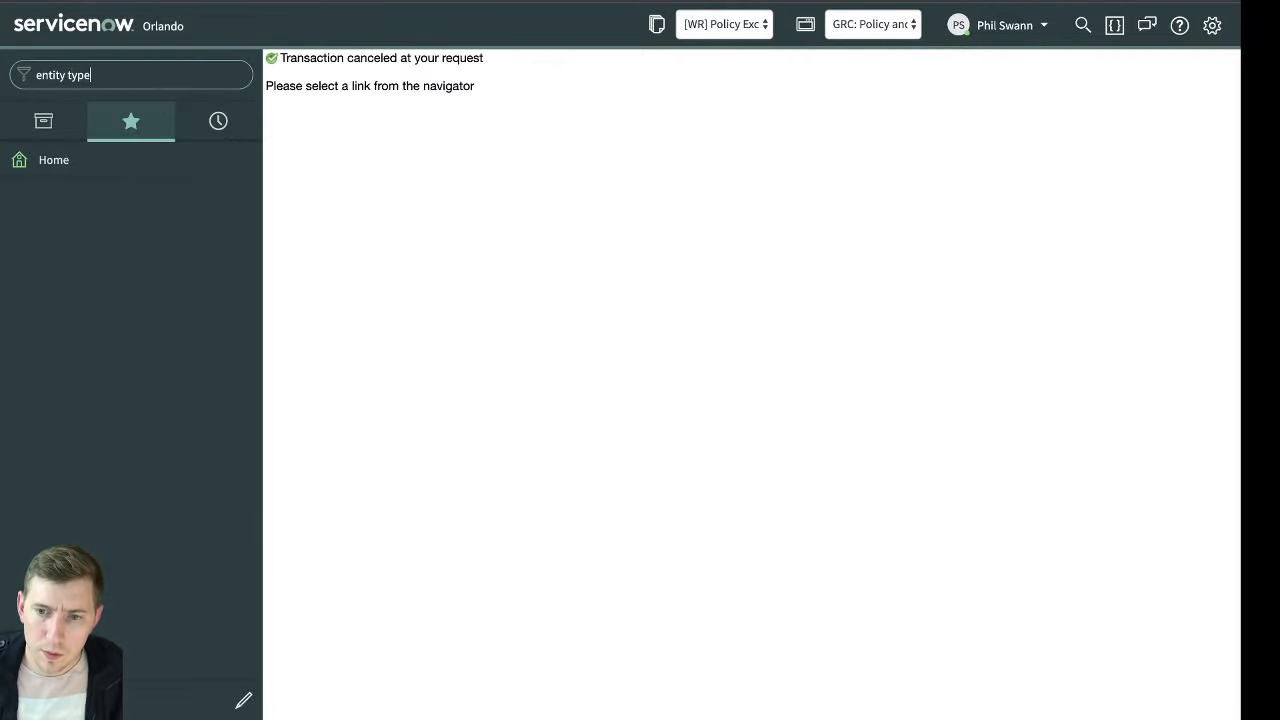
type("s")
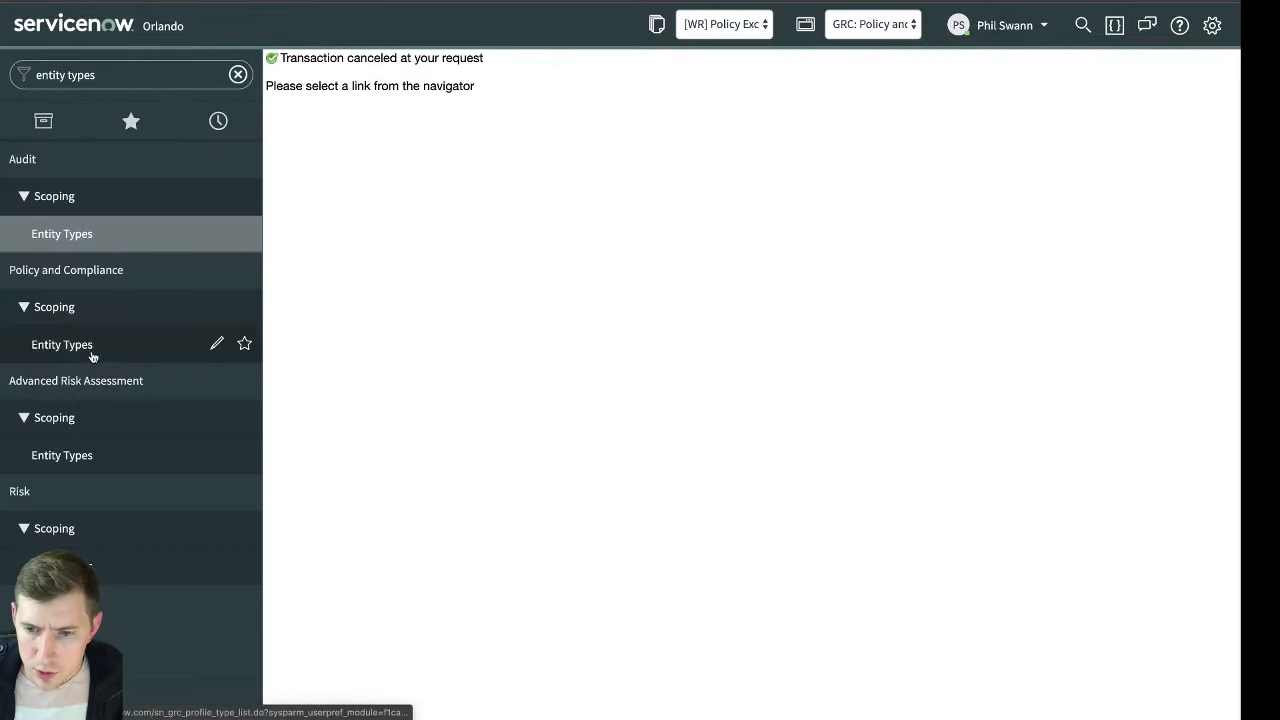
left_click(70, 565)
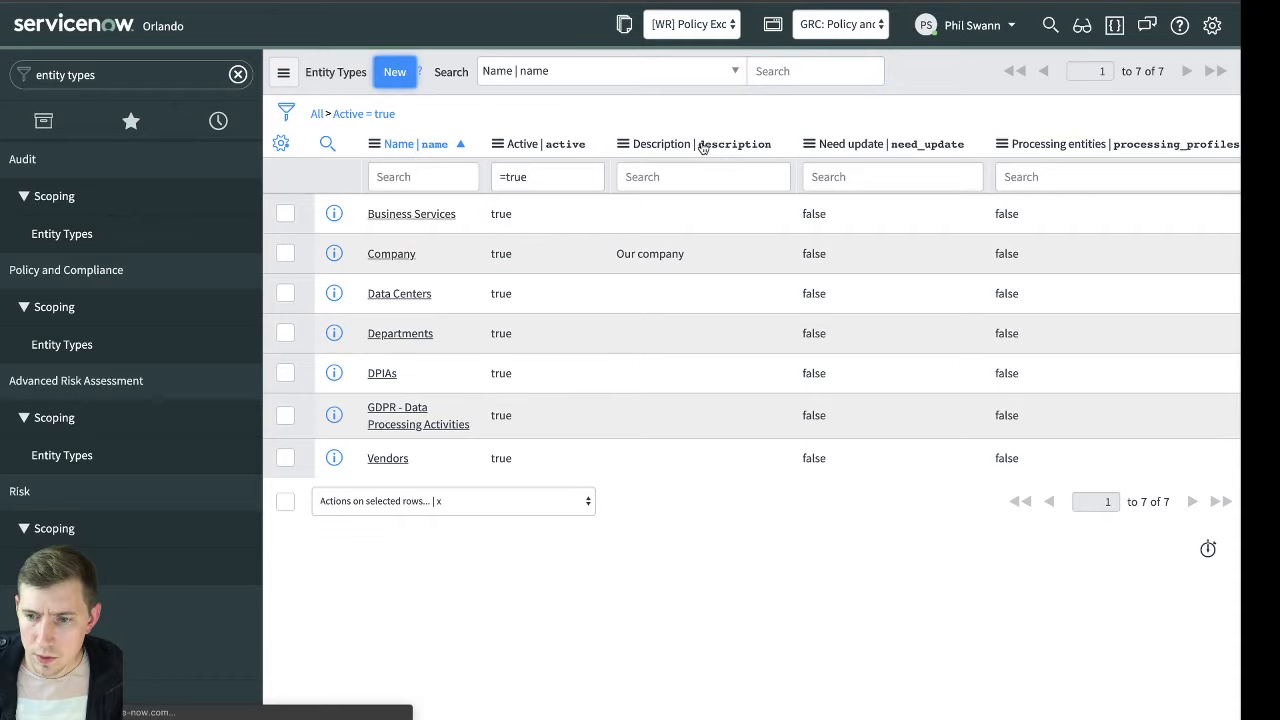
Create a new entity type named Locations and save it while staying on the record
left_click(520, 138)
type("L")
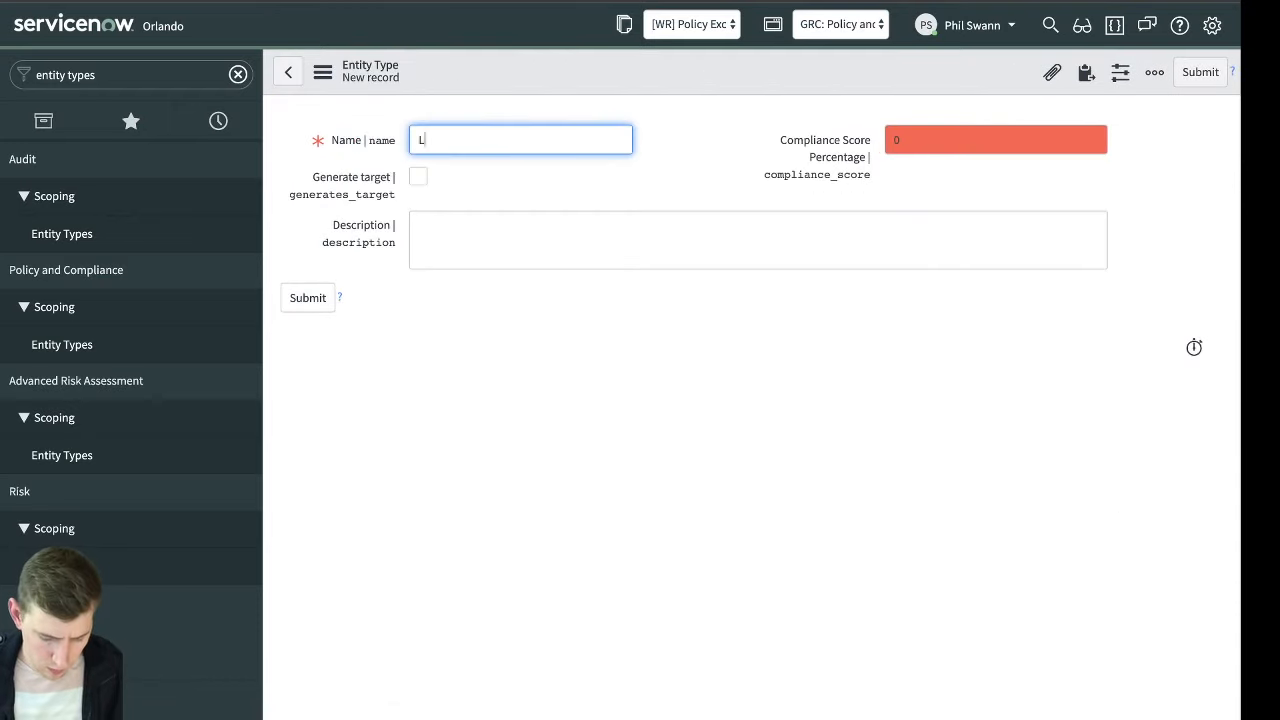
type("ocations")
key("Tab")
left_click(569, 247)
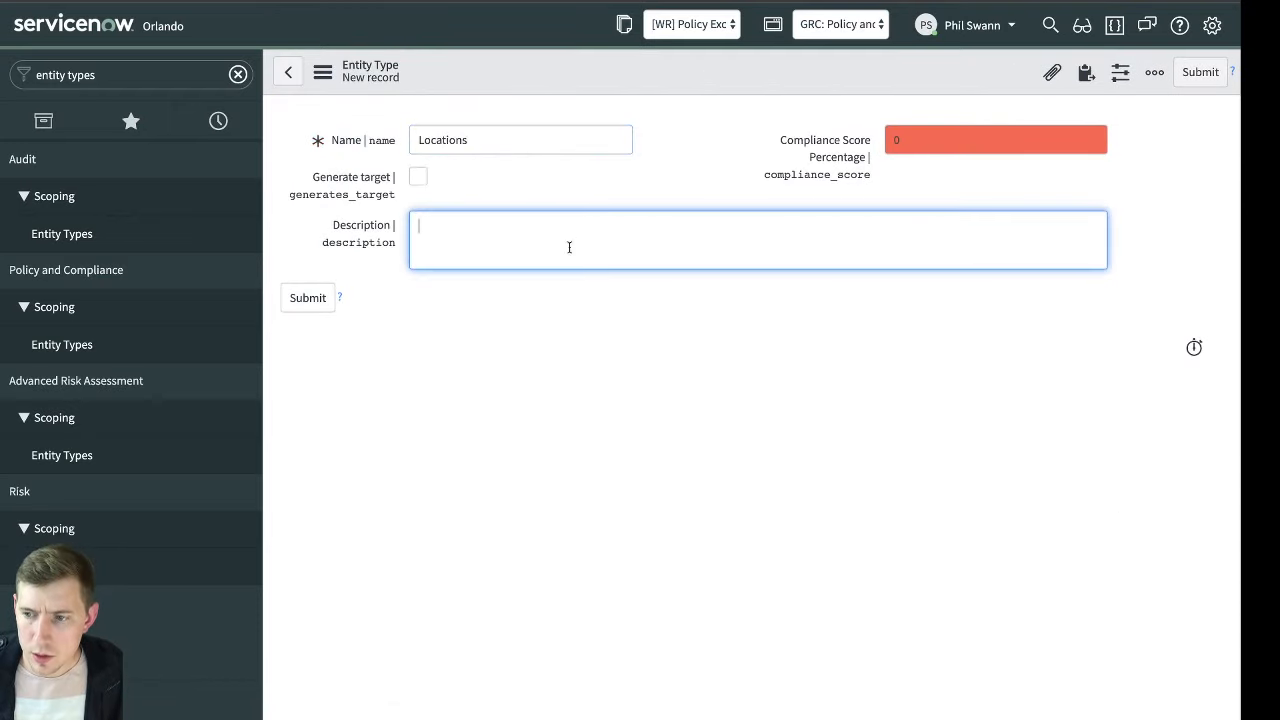
right_click(846, 77)
left_click(879, 79)
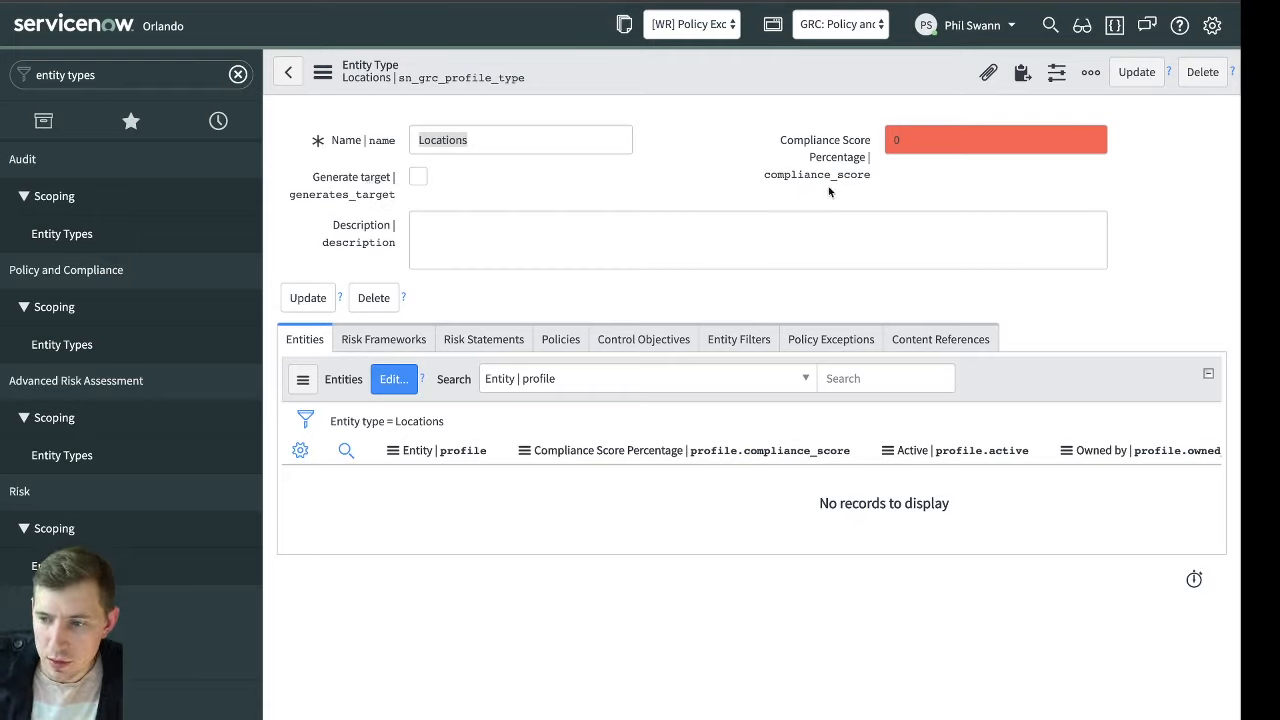
left_click(419, 177)
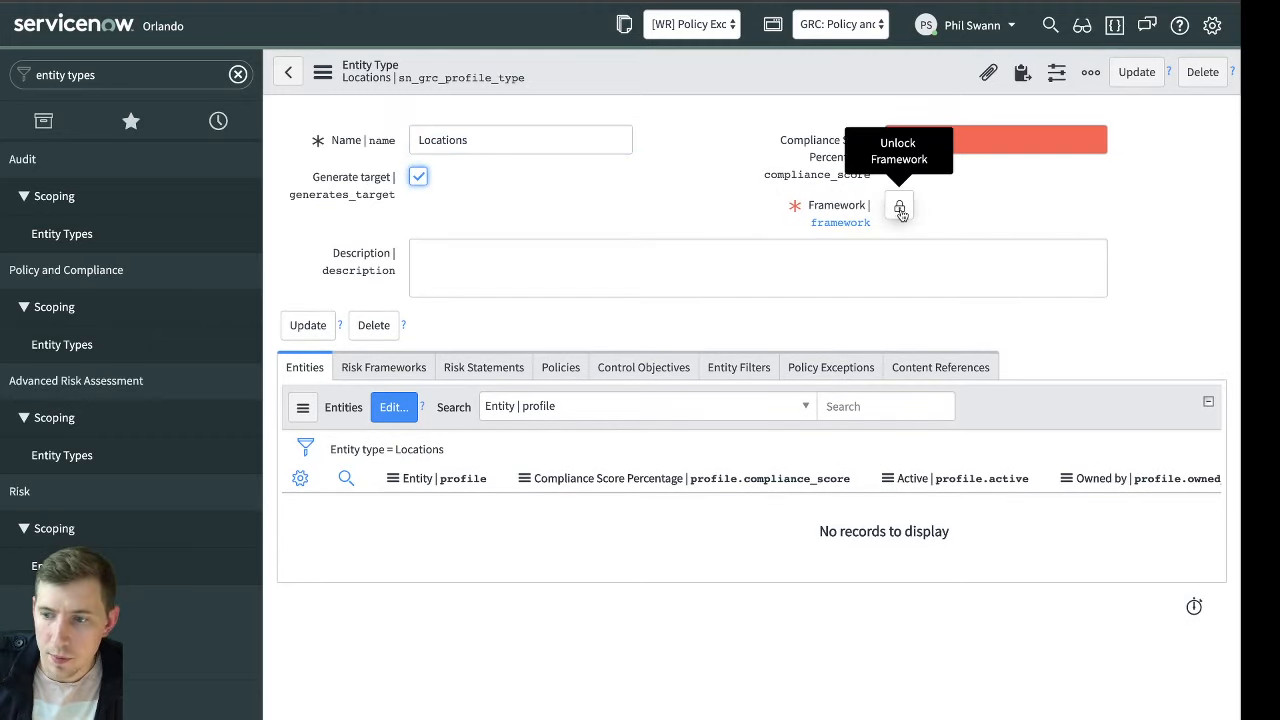
left_click(409, 177)
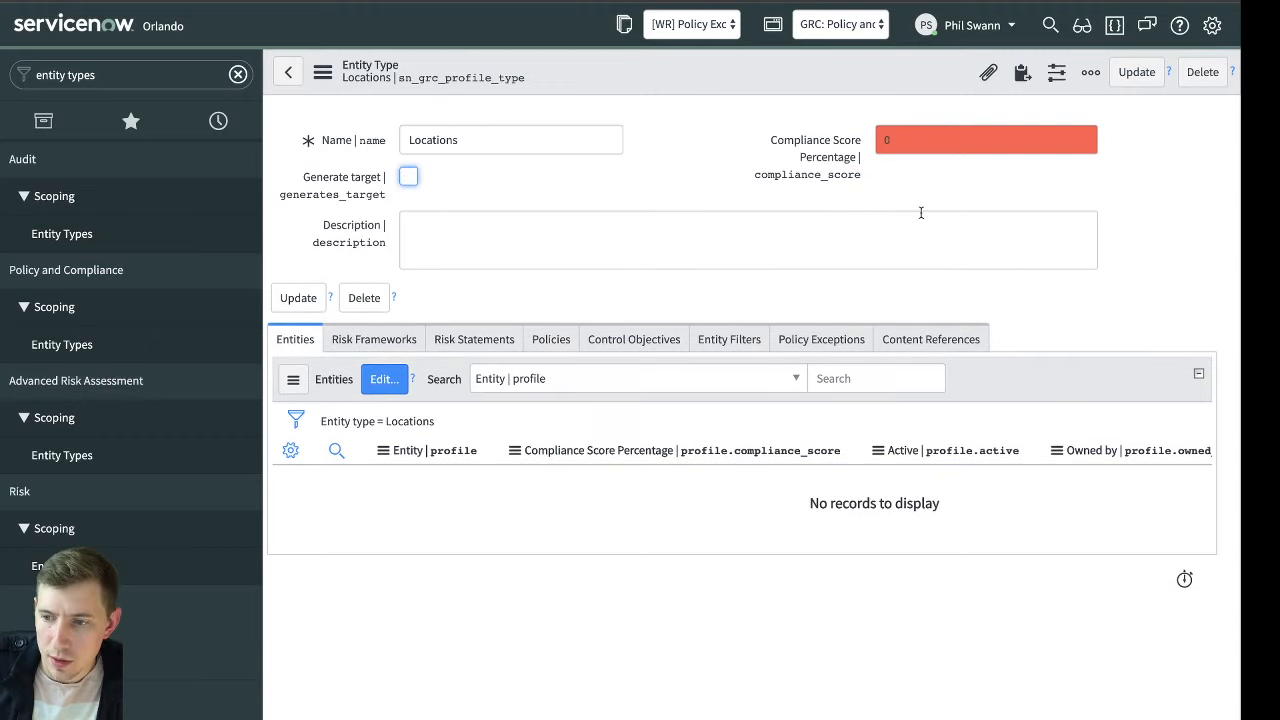
left_click(409, 177)
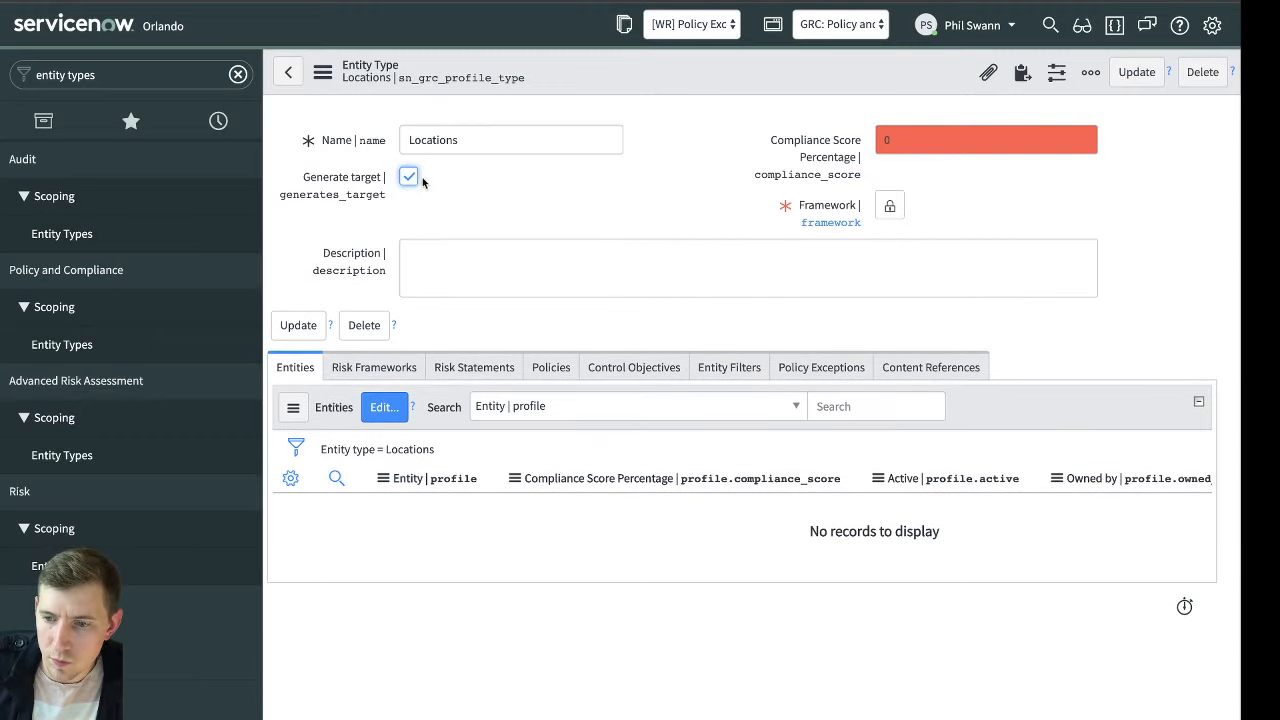
left_click(411, 178)
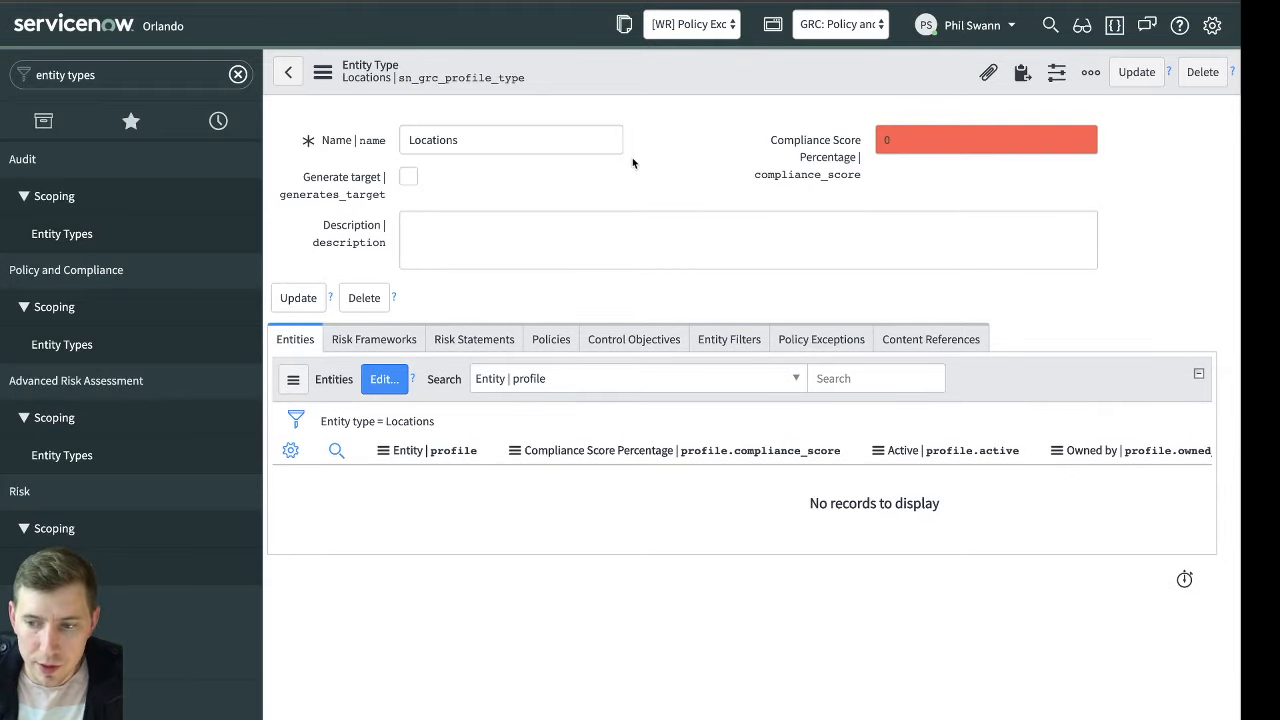
Start a new entity filter for the Locations entity type and set its source table to Location [cmn_location]
left_click(703, 338)
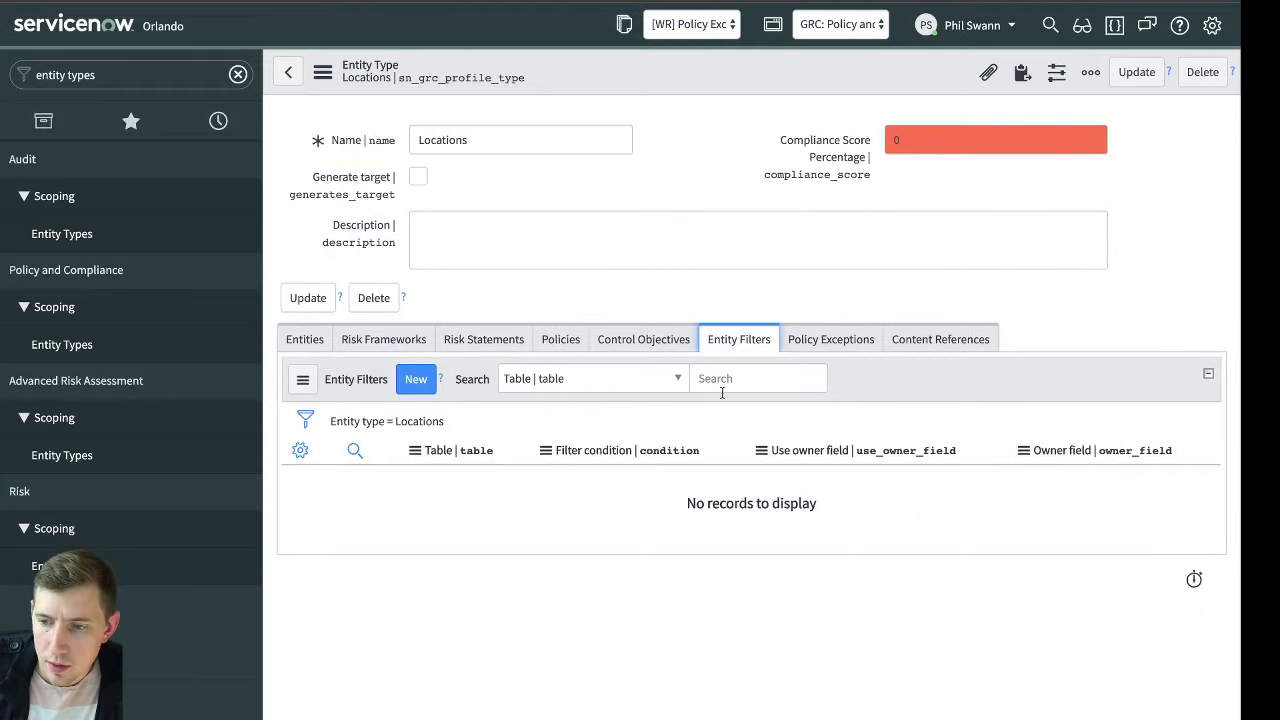
left_click(413, 379)
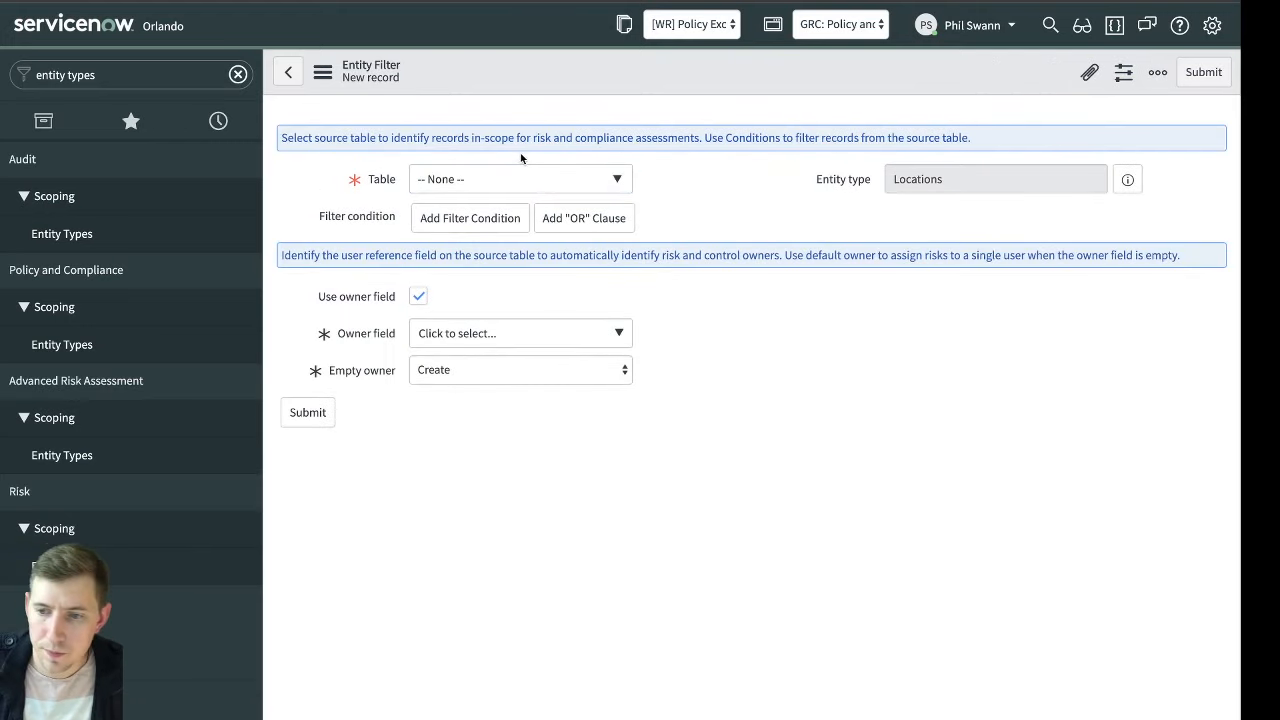
left_click(530, 178)
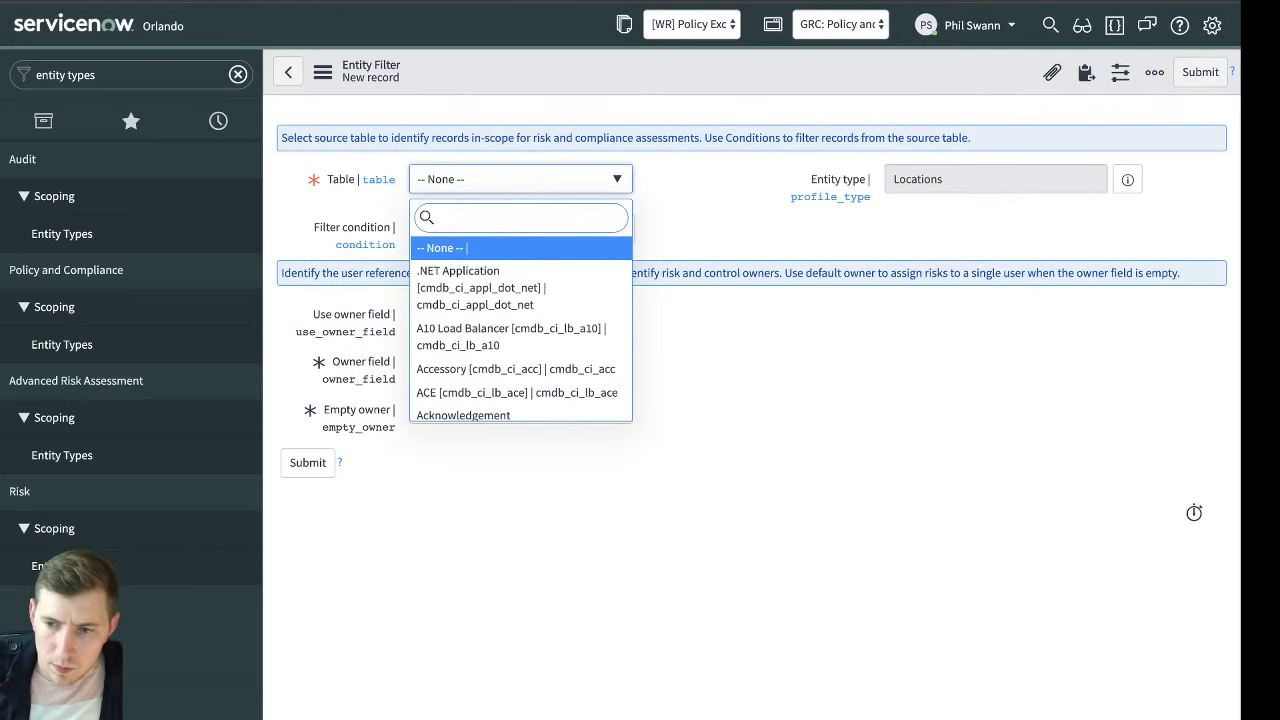
type("co")
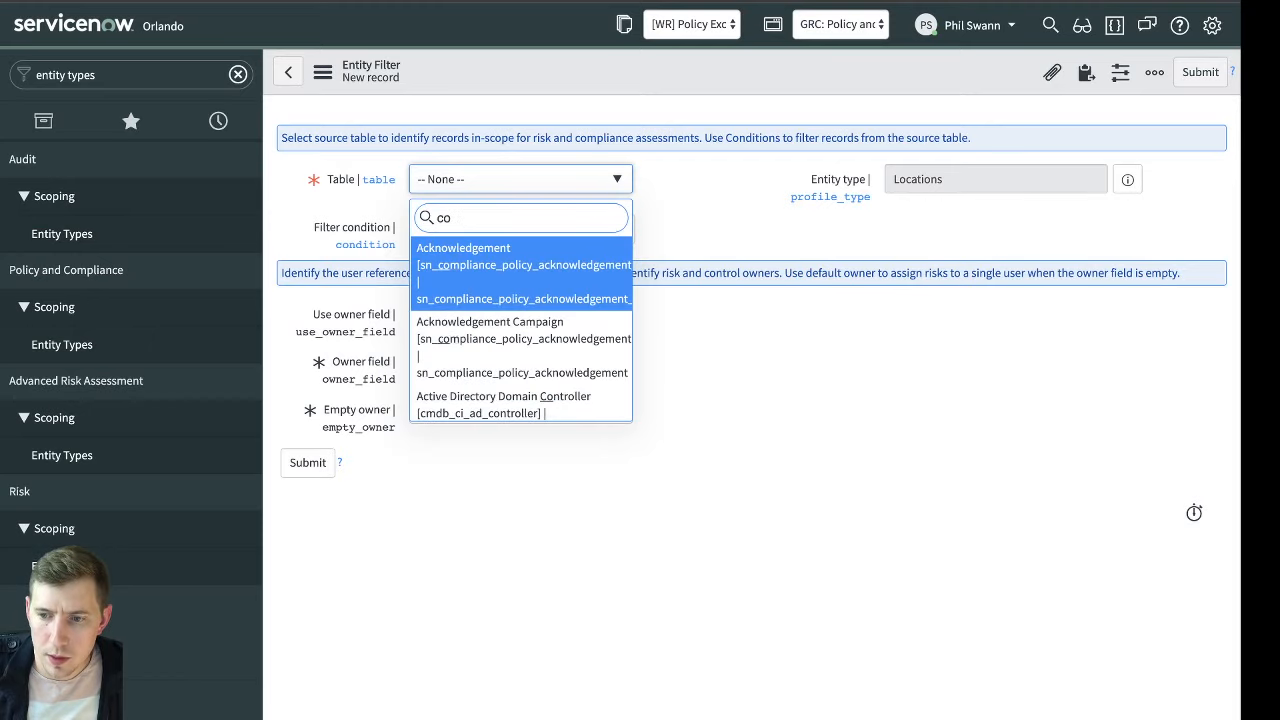
key("BackSpace")
type("mn_location")
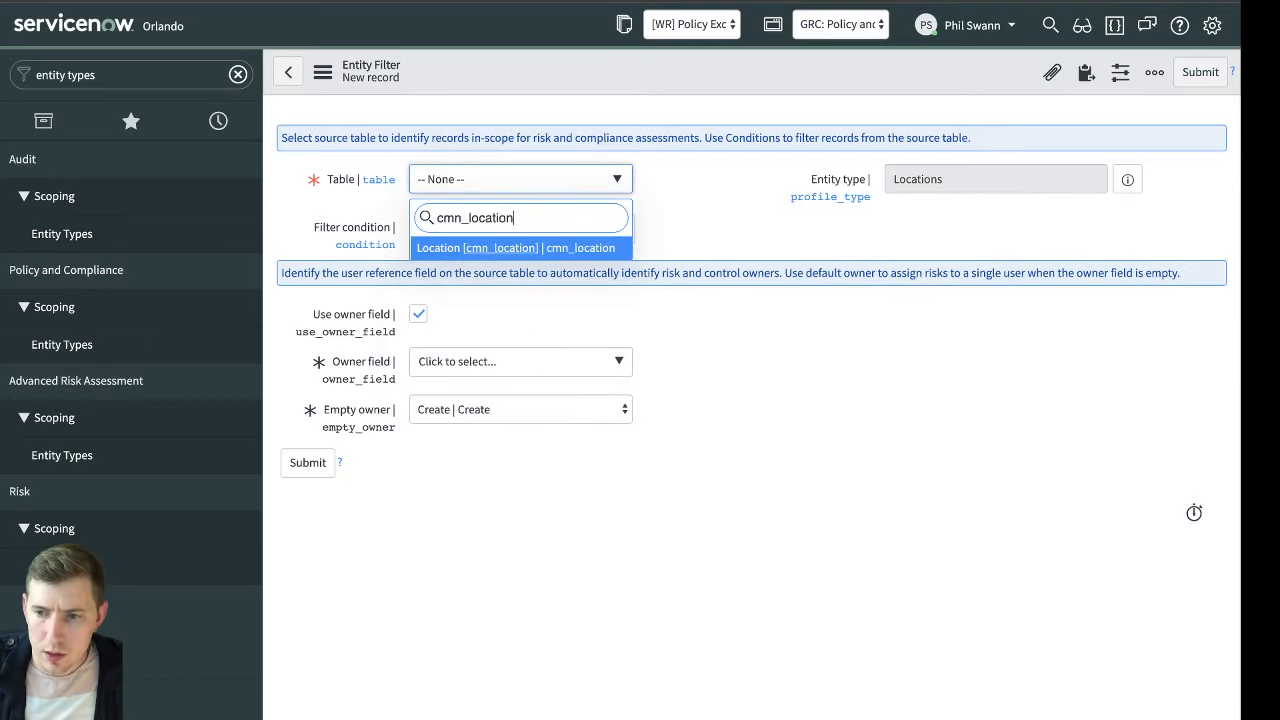
key("Return")
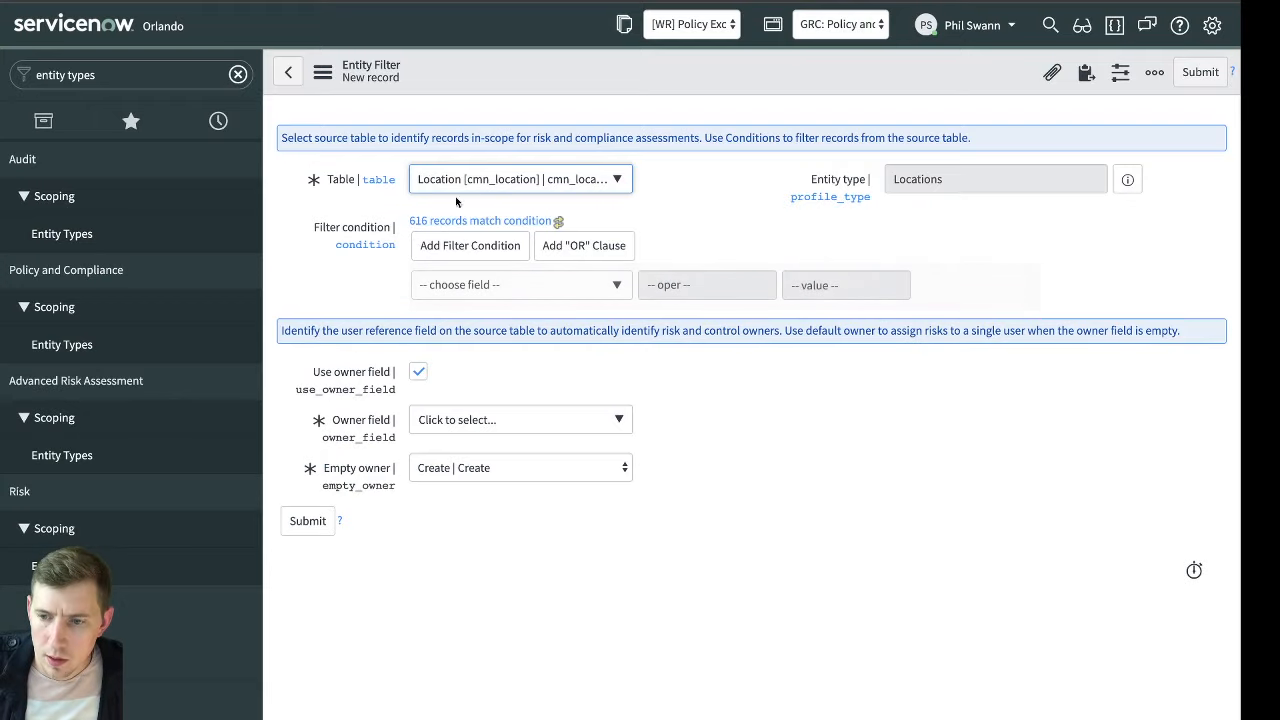
Set the entity filter condition to Country is not empty and refresh the matching records
left_click(516, 289)
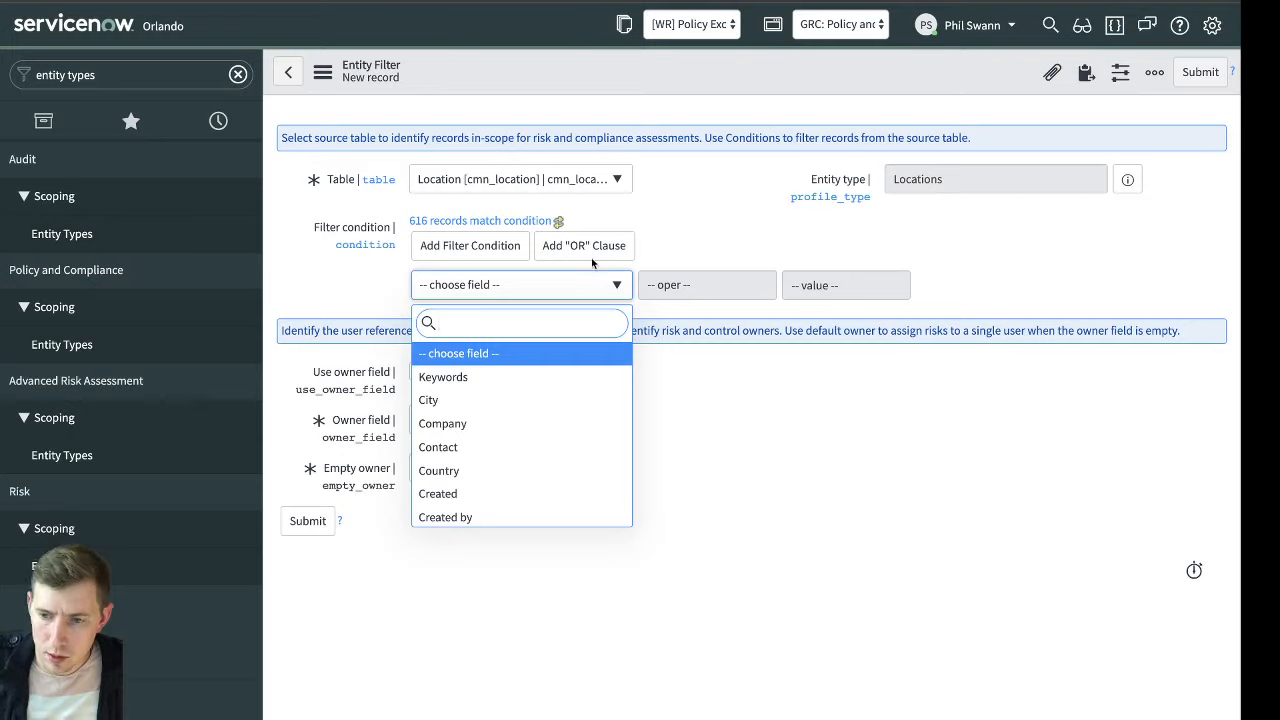
type("country")
key("Return")
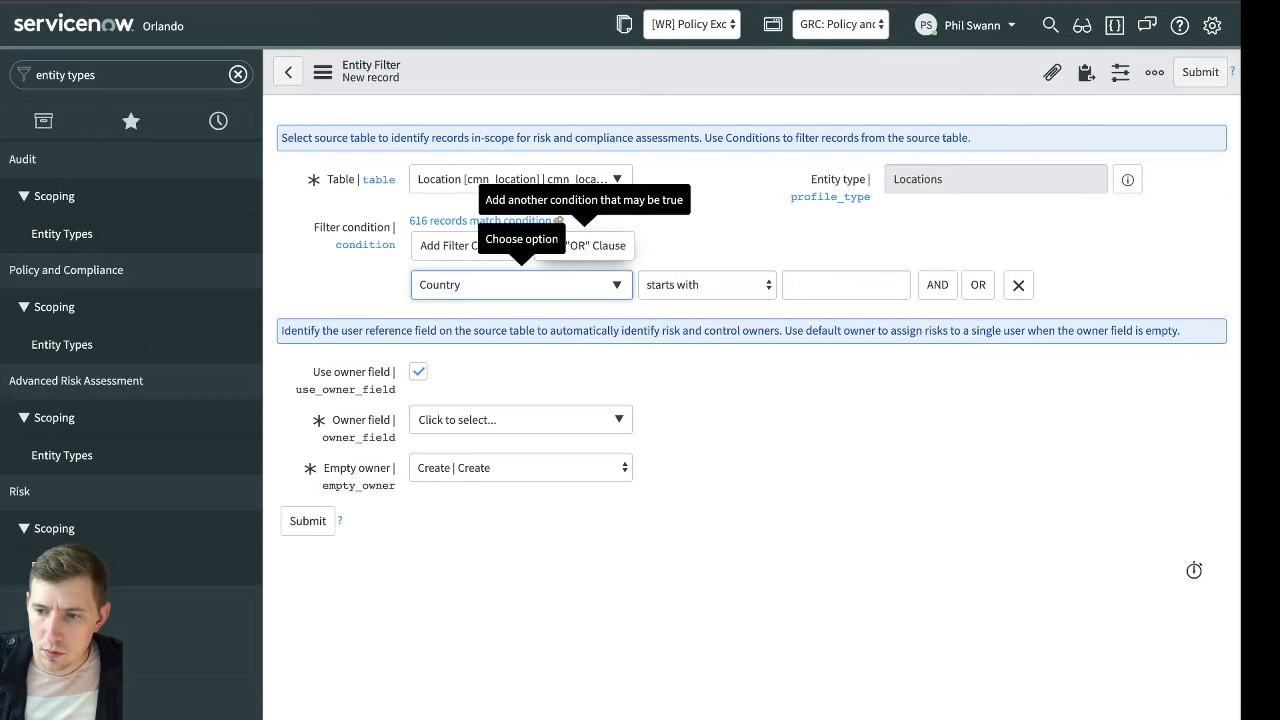
left_click(707, 285)
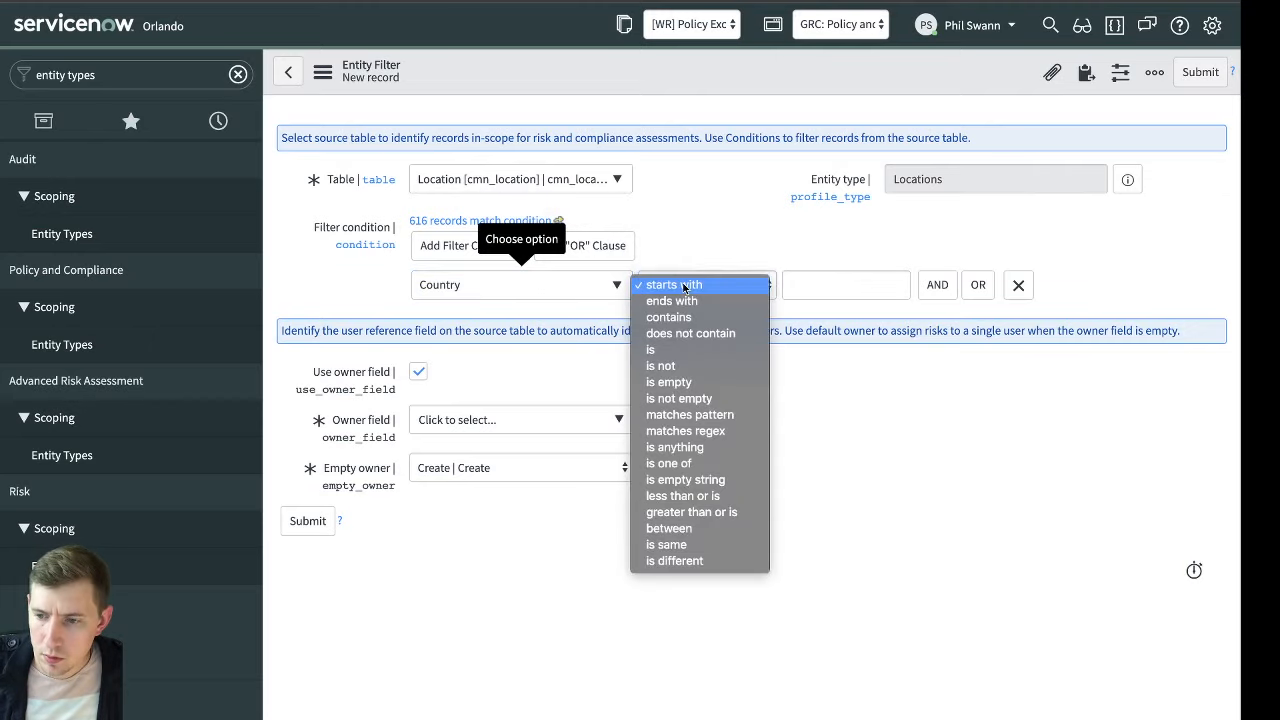
left_click(703, 398)
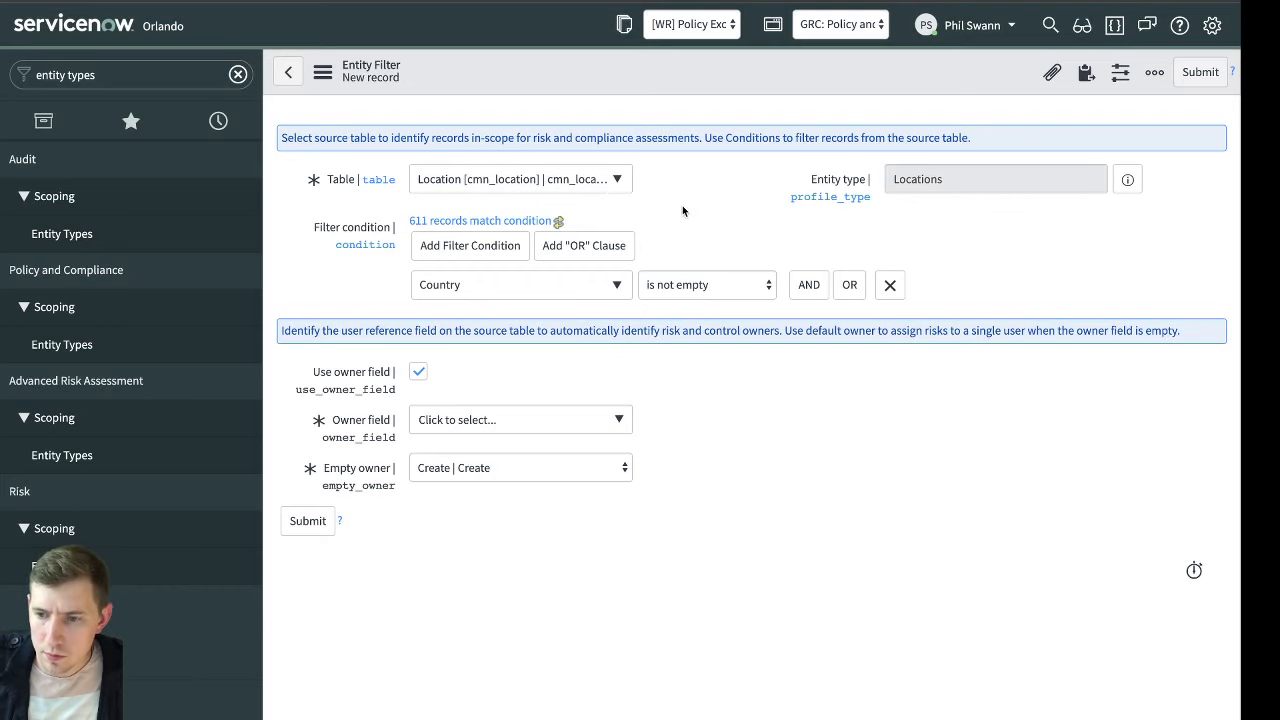
left_click(559, 221)
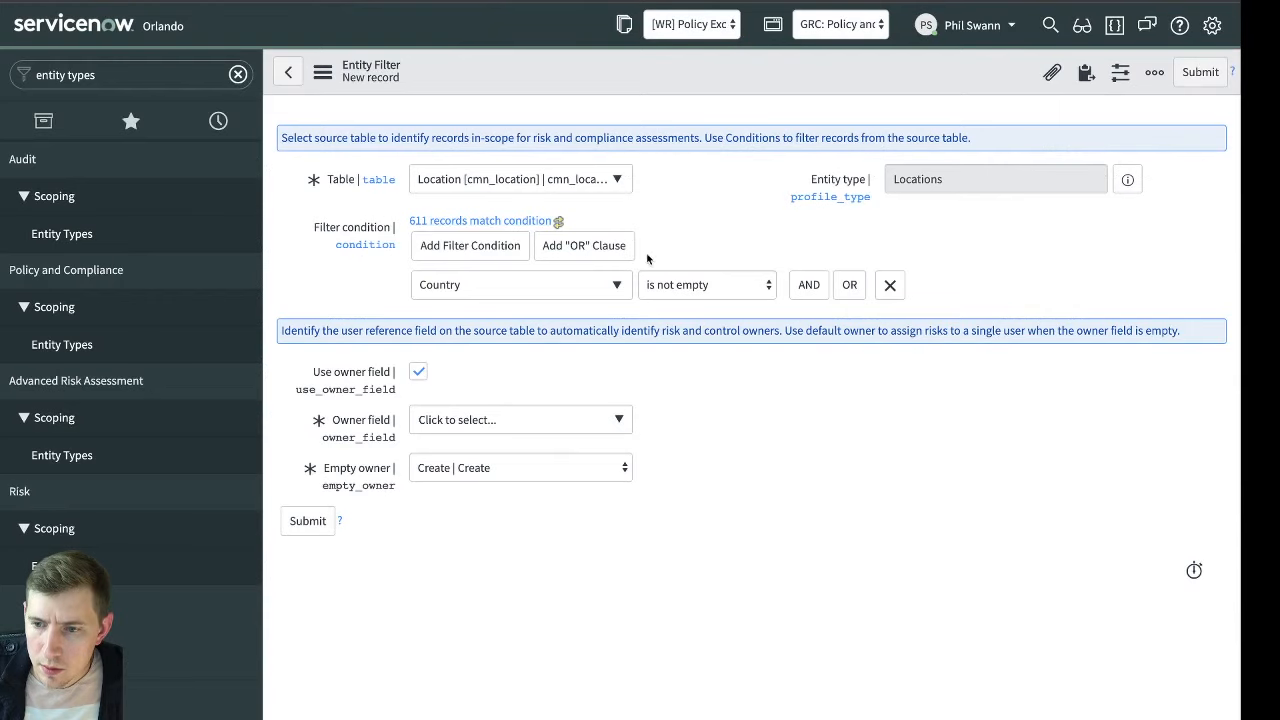
Change the entity filter condition to City is empty
left_click(601, 287)
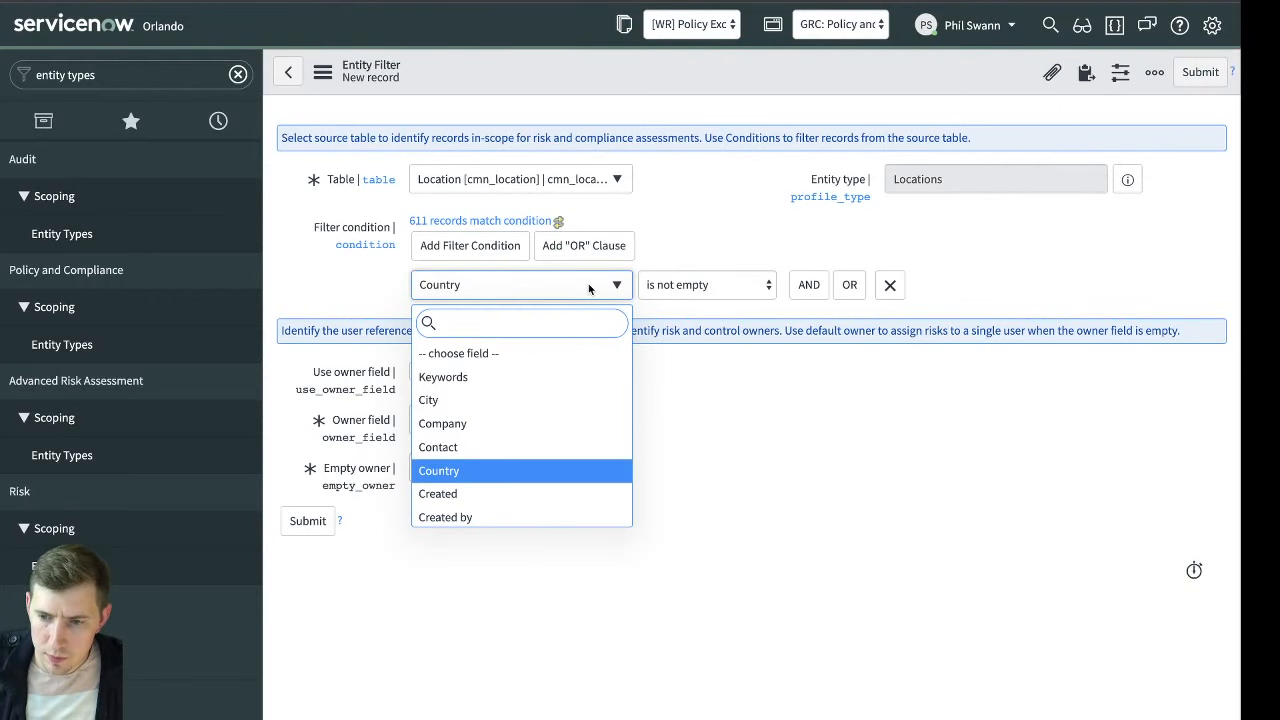
left_click(508, 403)
left_click(740, 285)
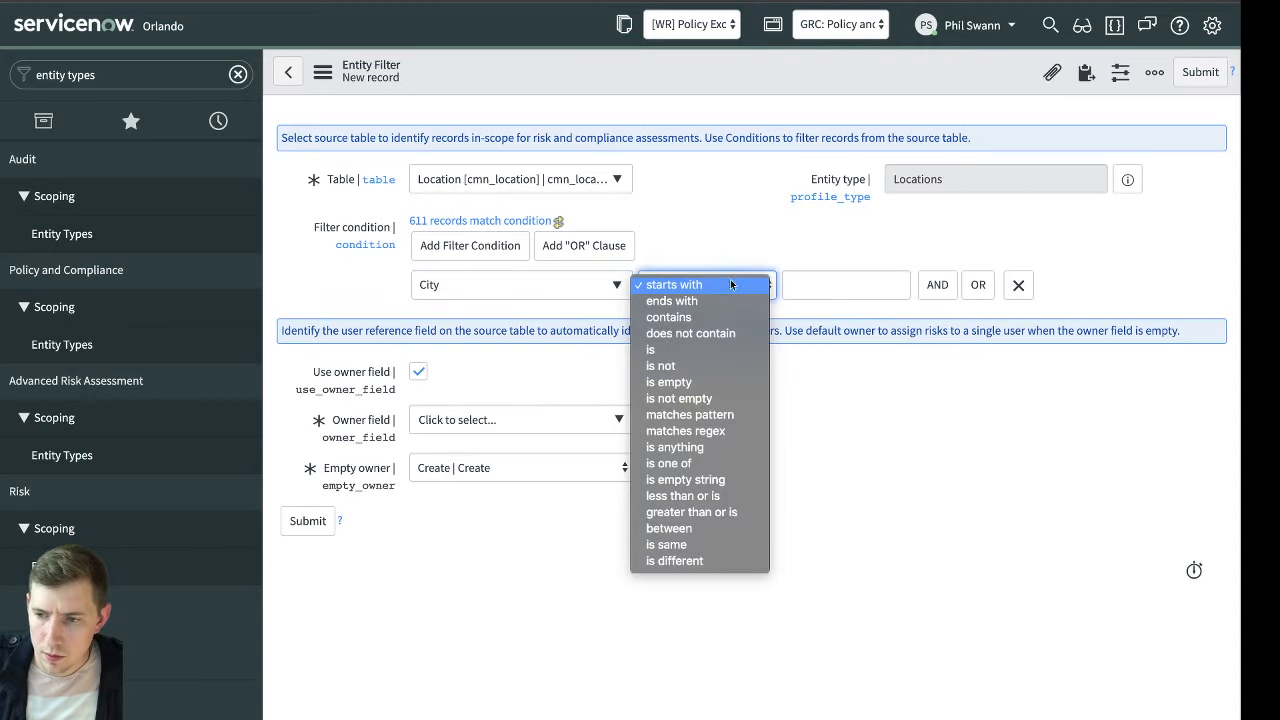
left_click(718, 382)
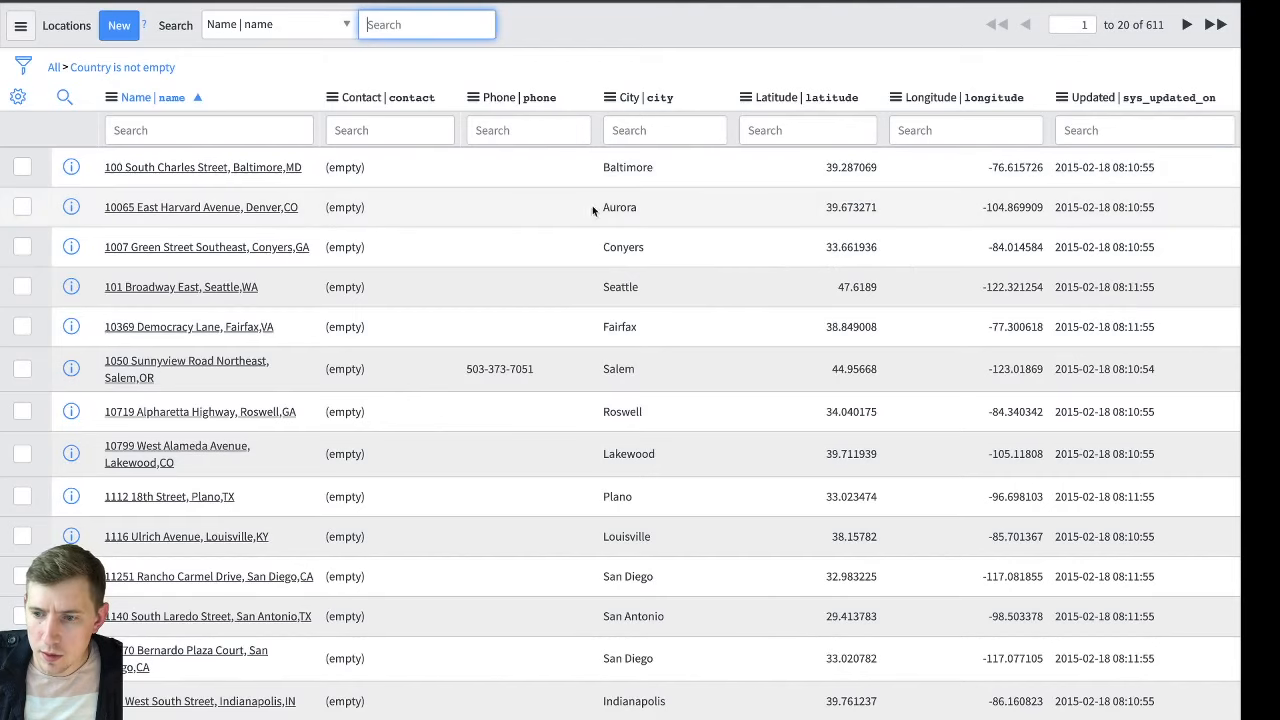
Filter the matching locations list by City =NULL, review the location names and close the list
left_click(658, 130)
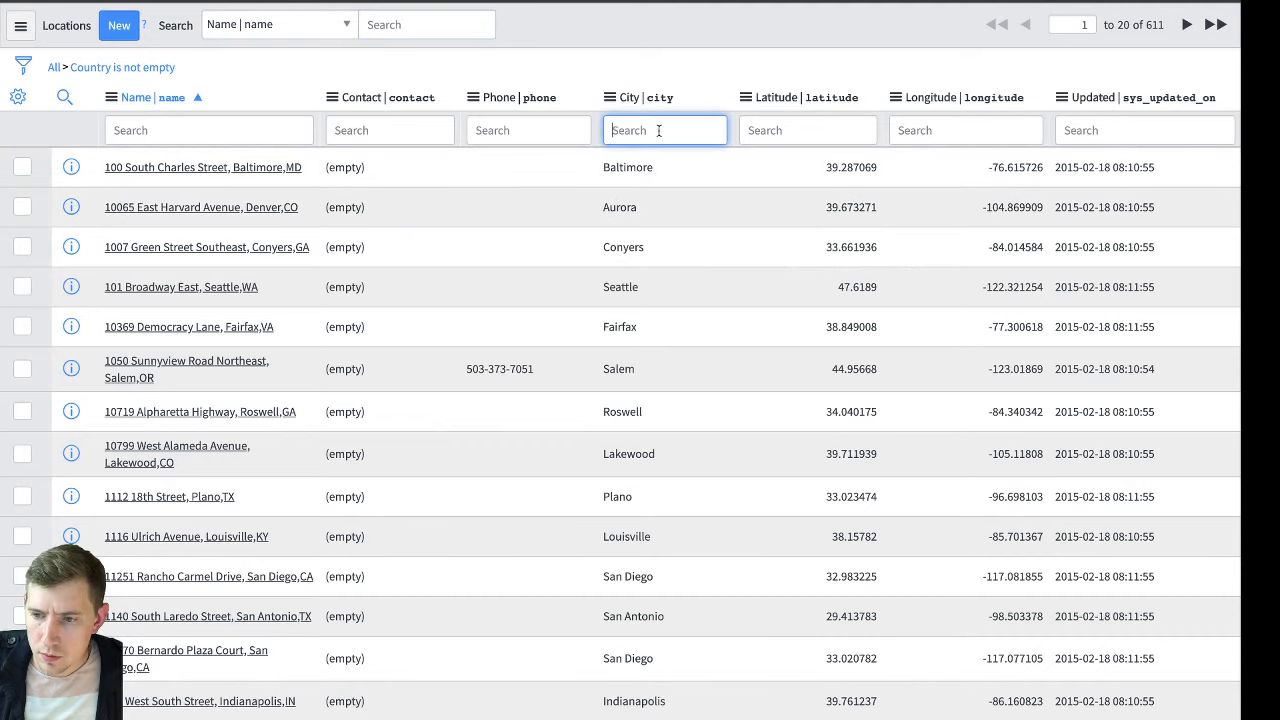
type("=NULL")
key("Return")
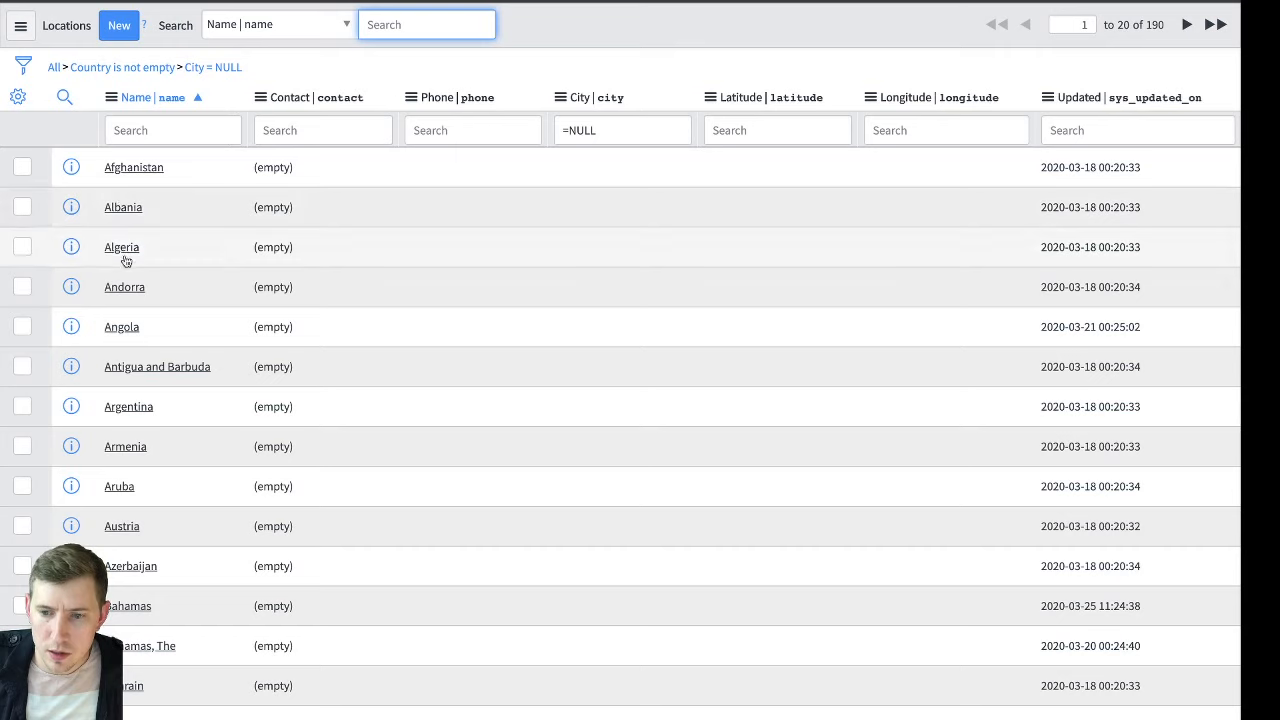
key("super+w")
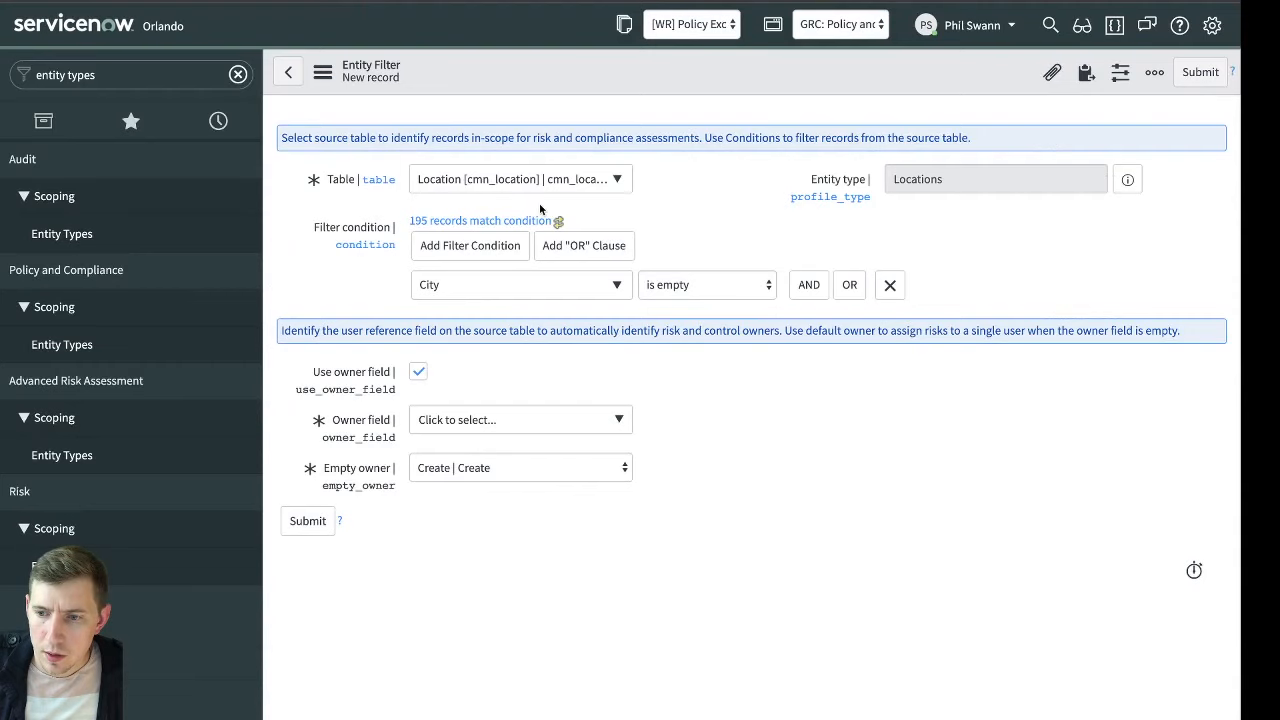
Add a second required condition, Country is not empty, to the entity filter
left_click(808, 285)
left_click(491, 354)
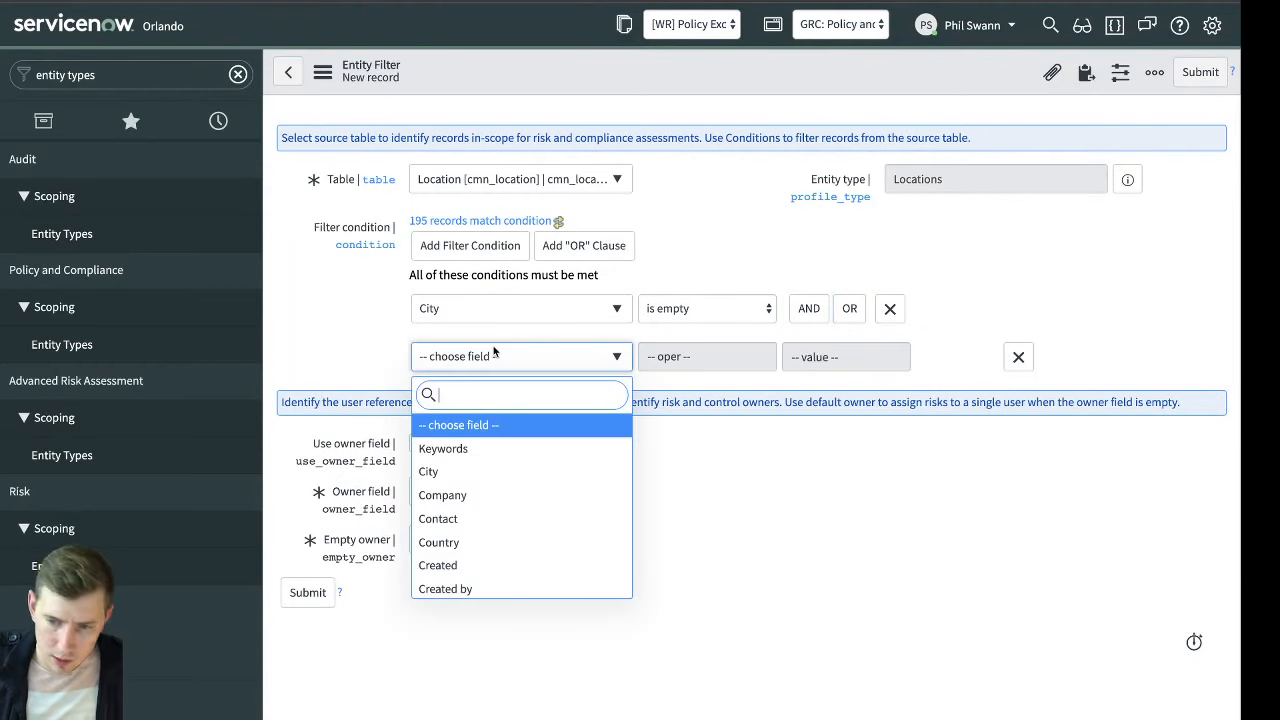
type("Cu")
key("BackSpace")
type("oun")
key("Return")
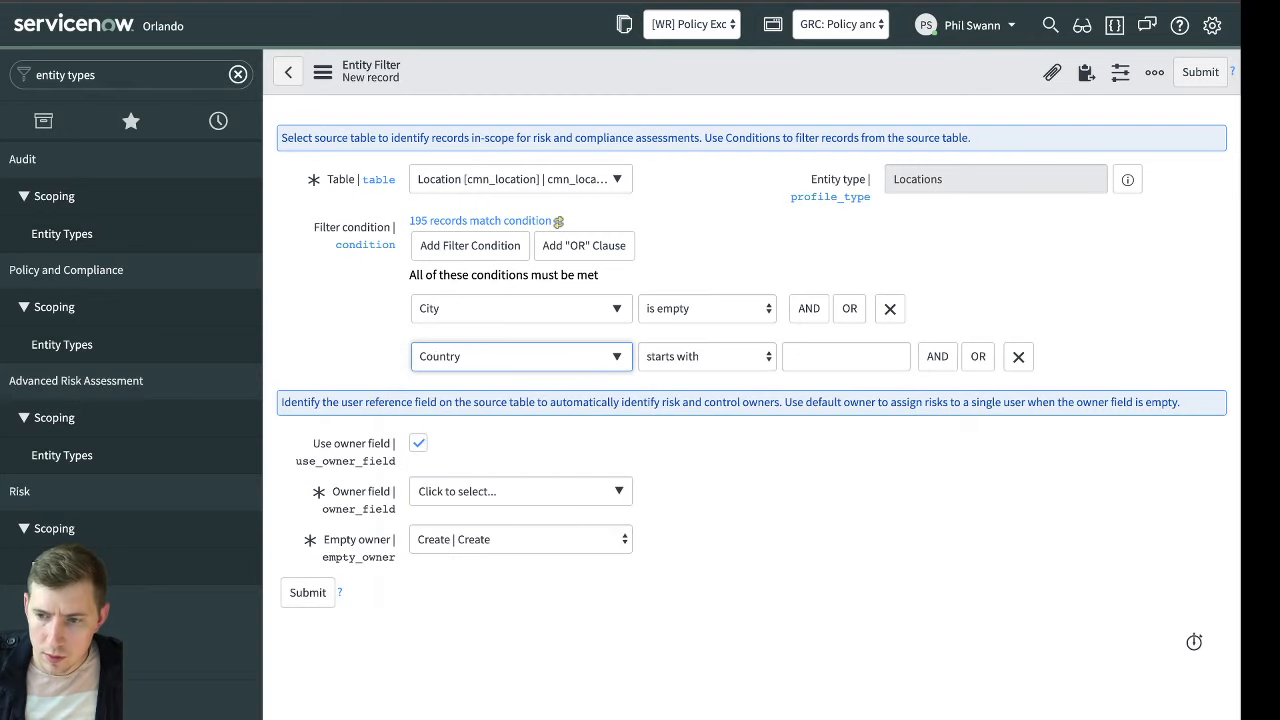
left_click(705, 358)
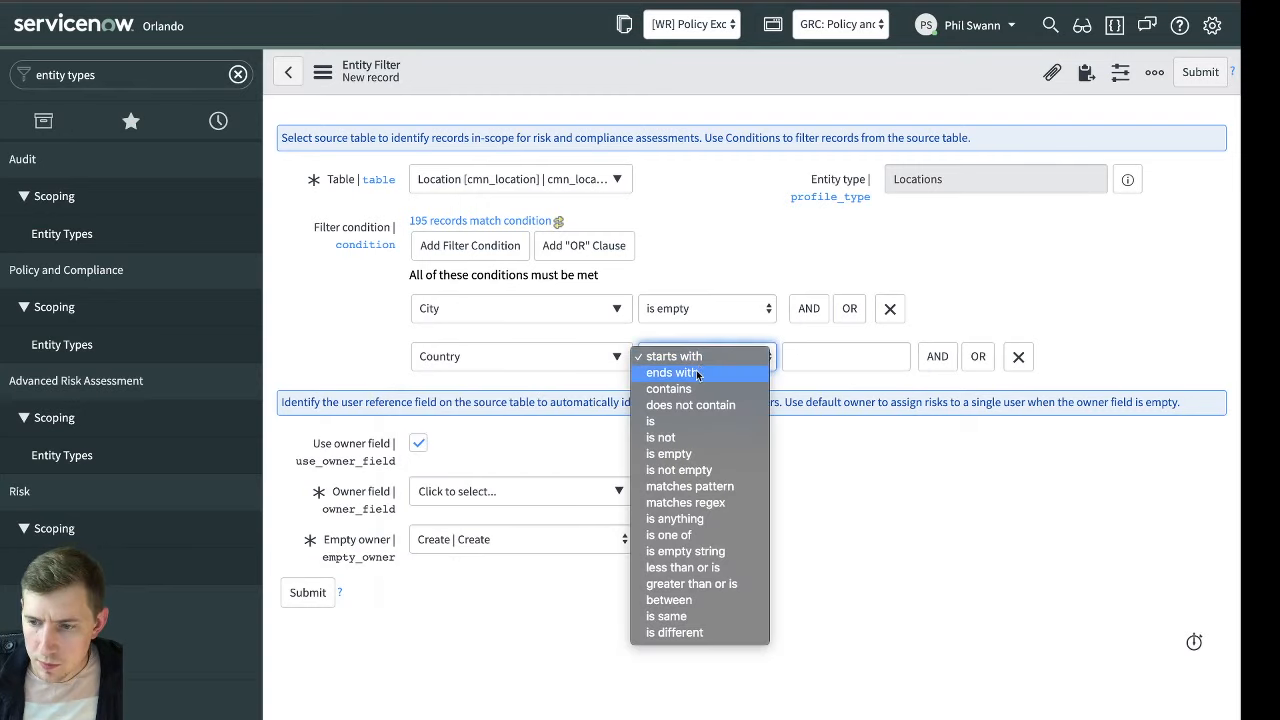
left_click(710, 474)
Set the entity filter's owner field to Contact and its empty owner handling to Use Default
left_click(497, 493)
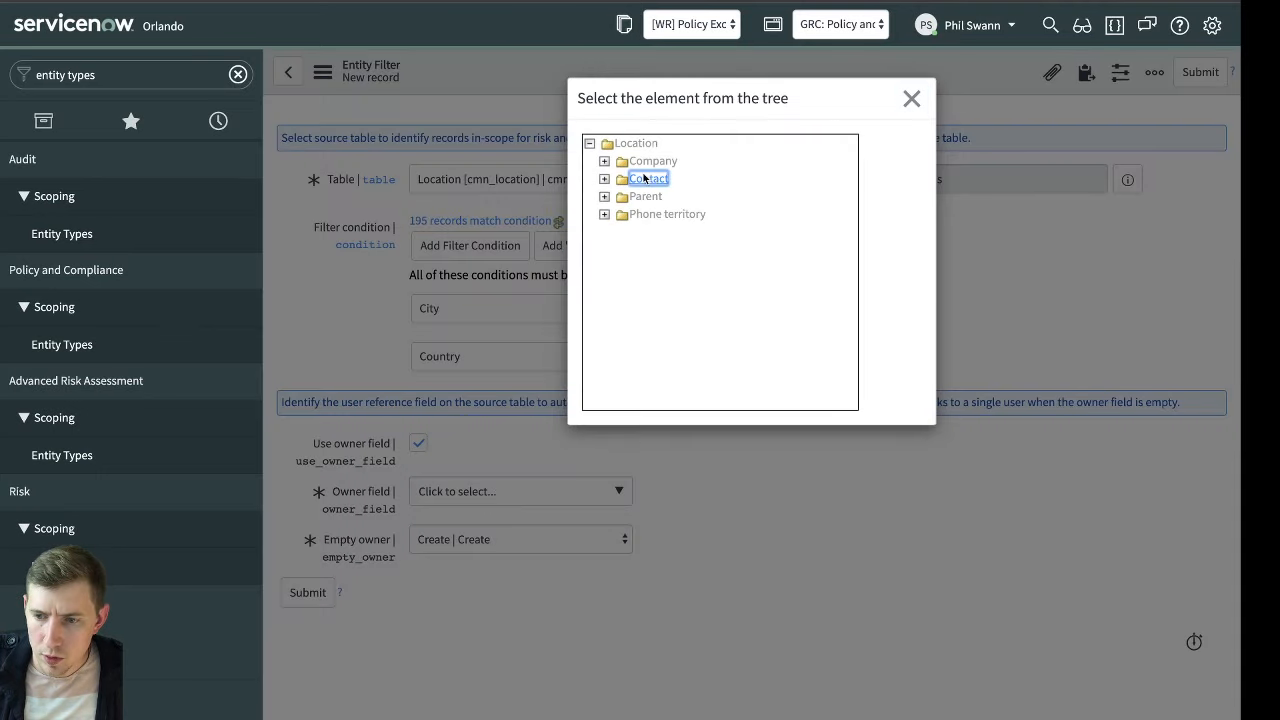
left_click(650, 179)
left_click(459, 539)
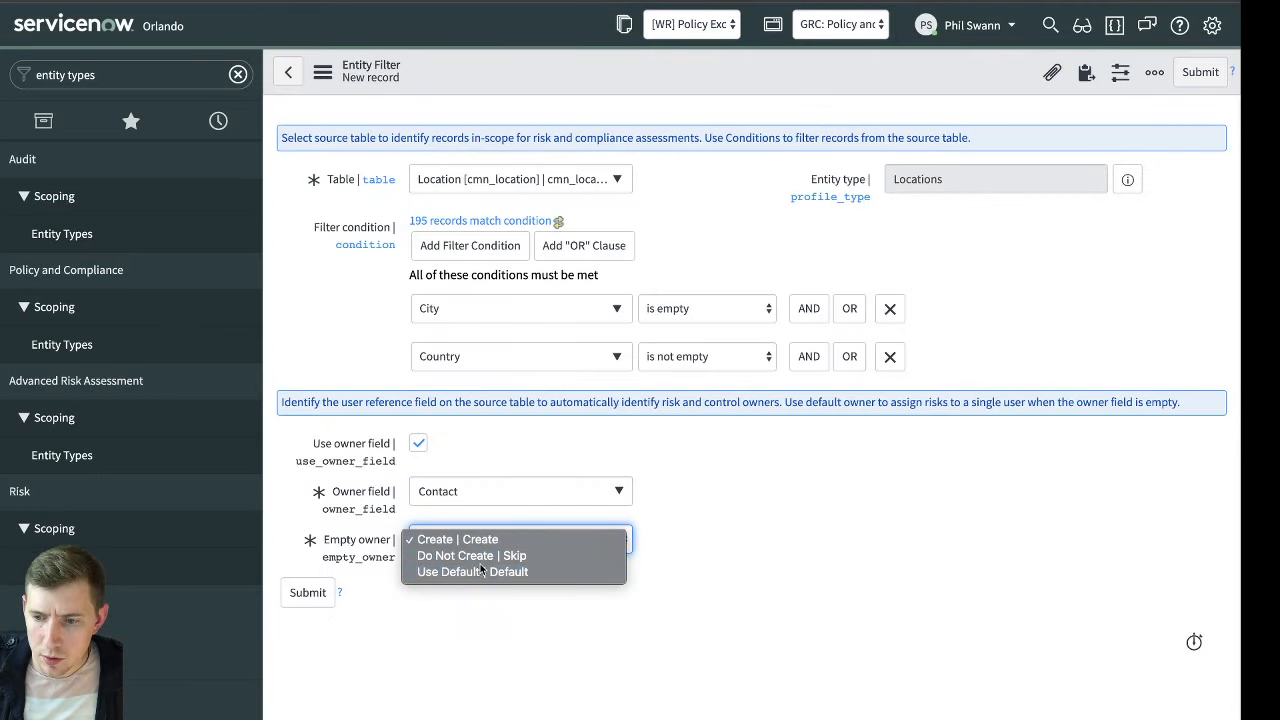
left_click(450, 568)
Enter the responsible person's name as the default owner and submit the entity filter
left_click(925, 486)
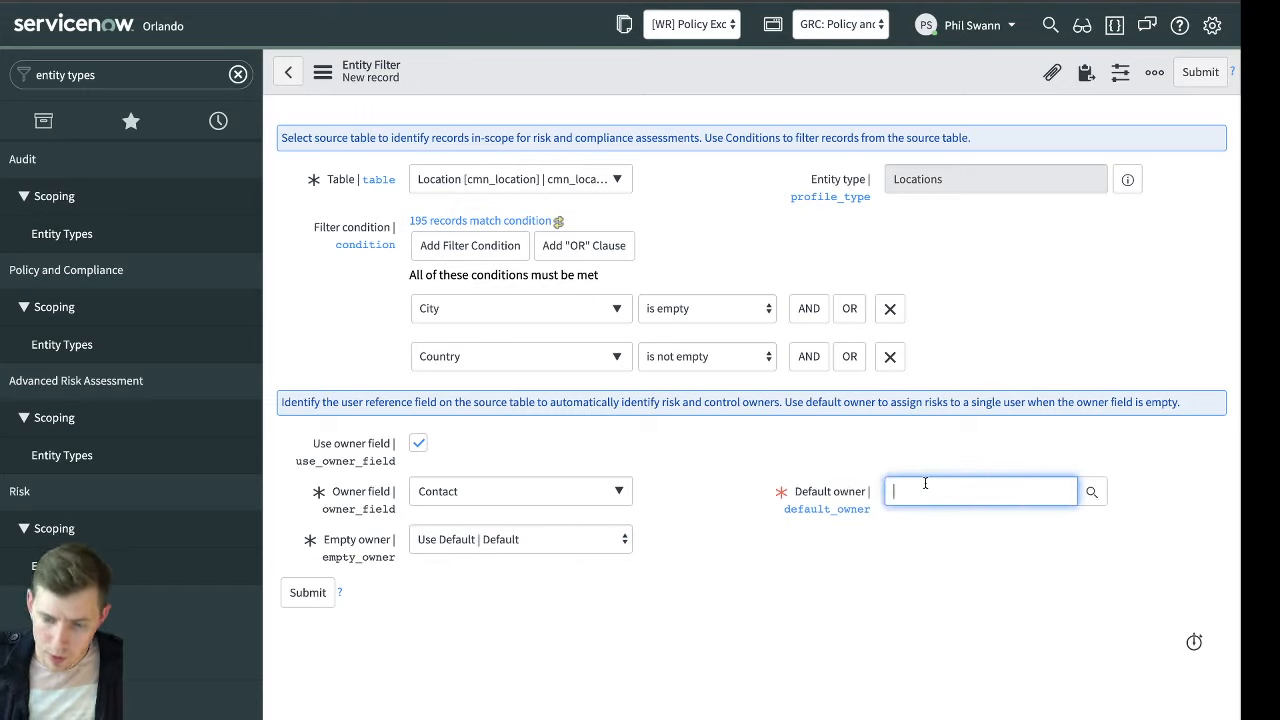
type("Phil swa")
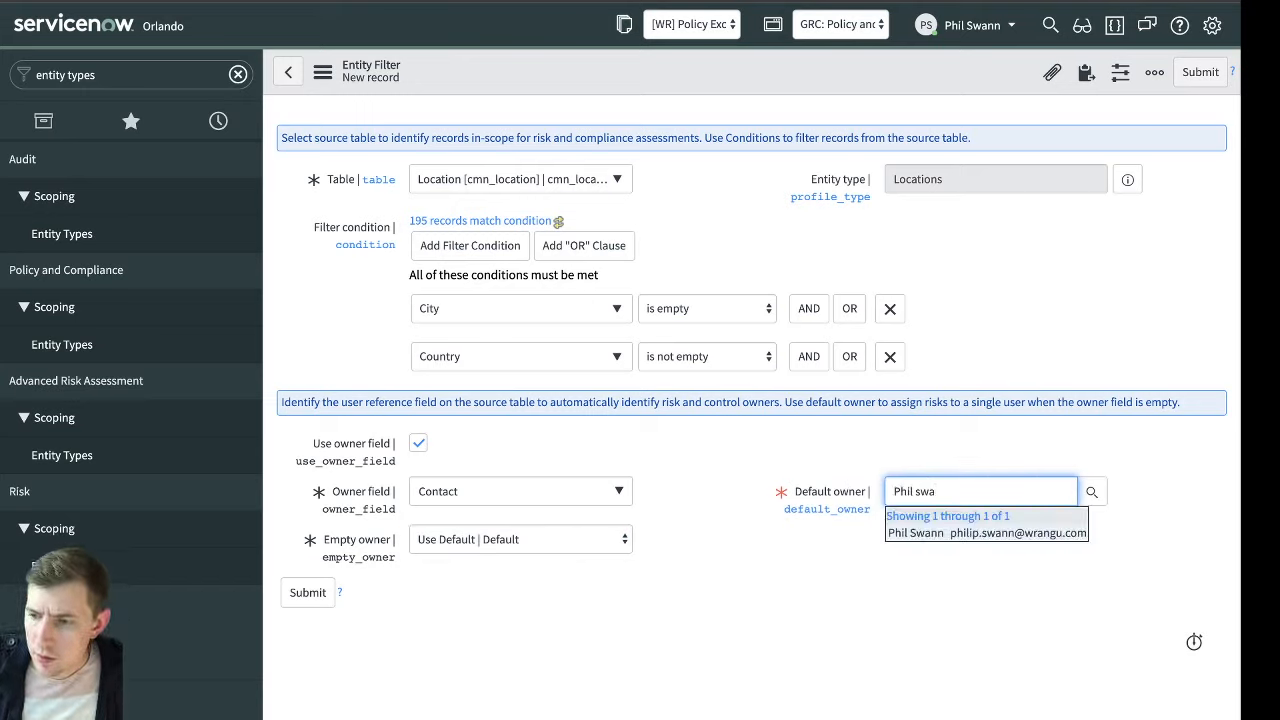
key("Return")
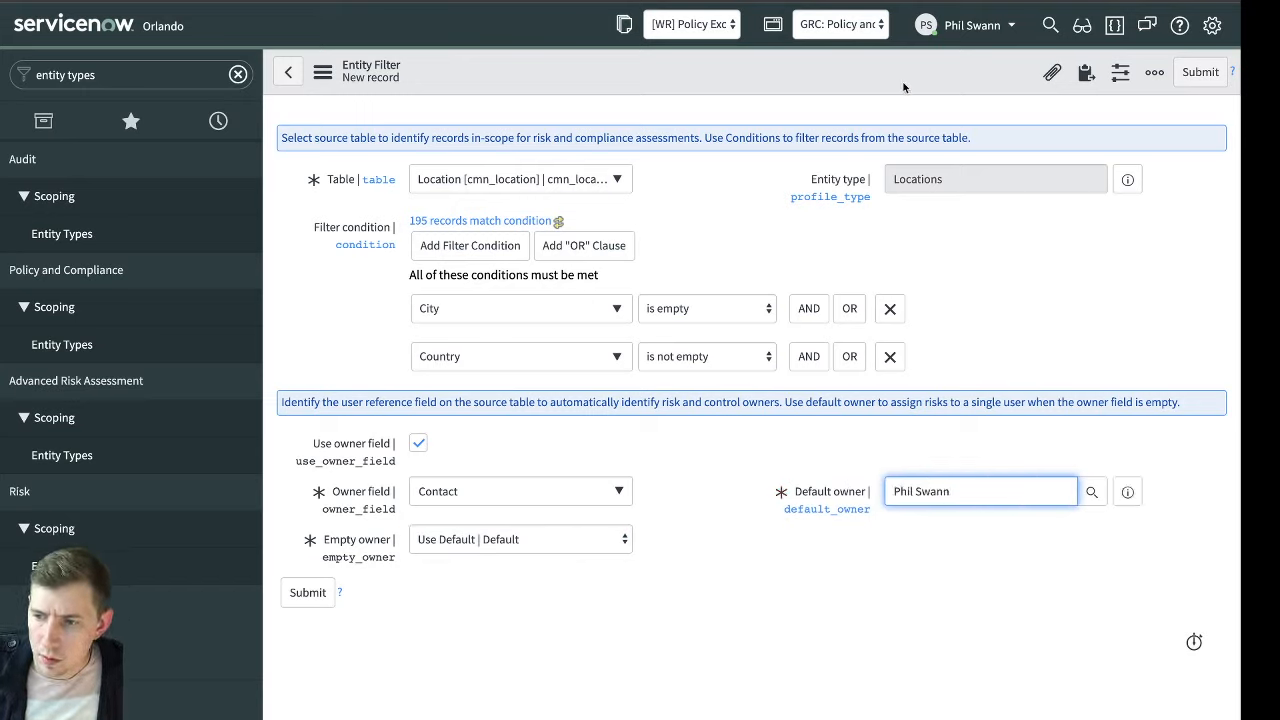
left_click(1199, 72)
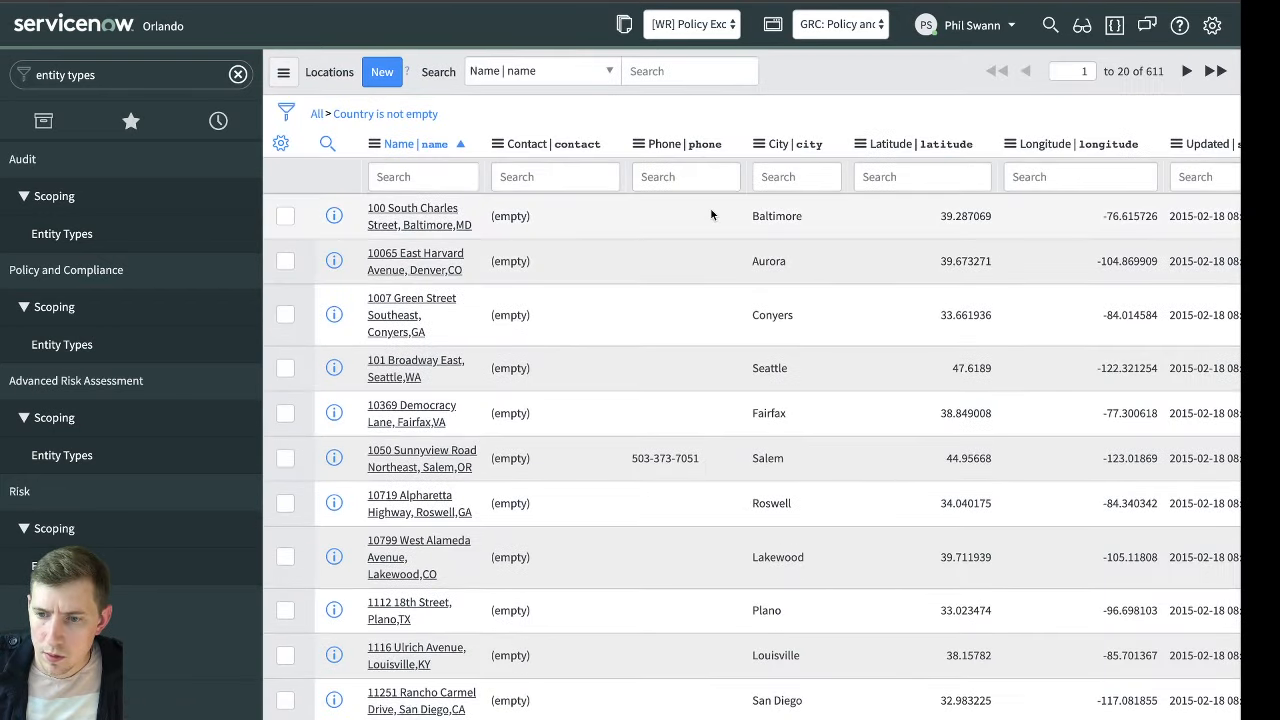
Reopen the recently viewed Locations entity type and update its entities from the filters
left_click(192, 124)
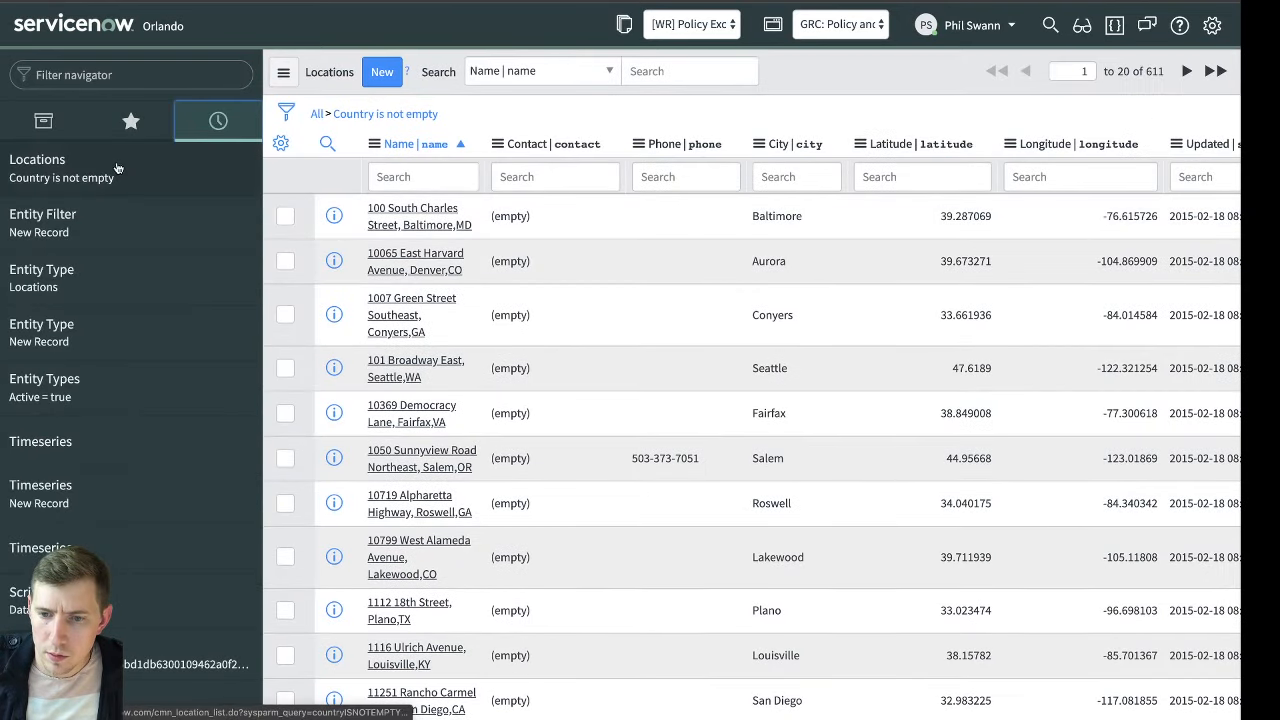
left_click(100, 278)
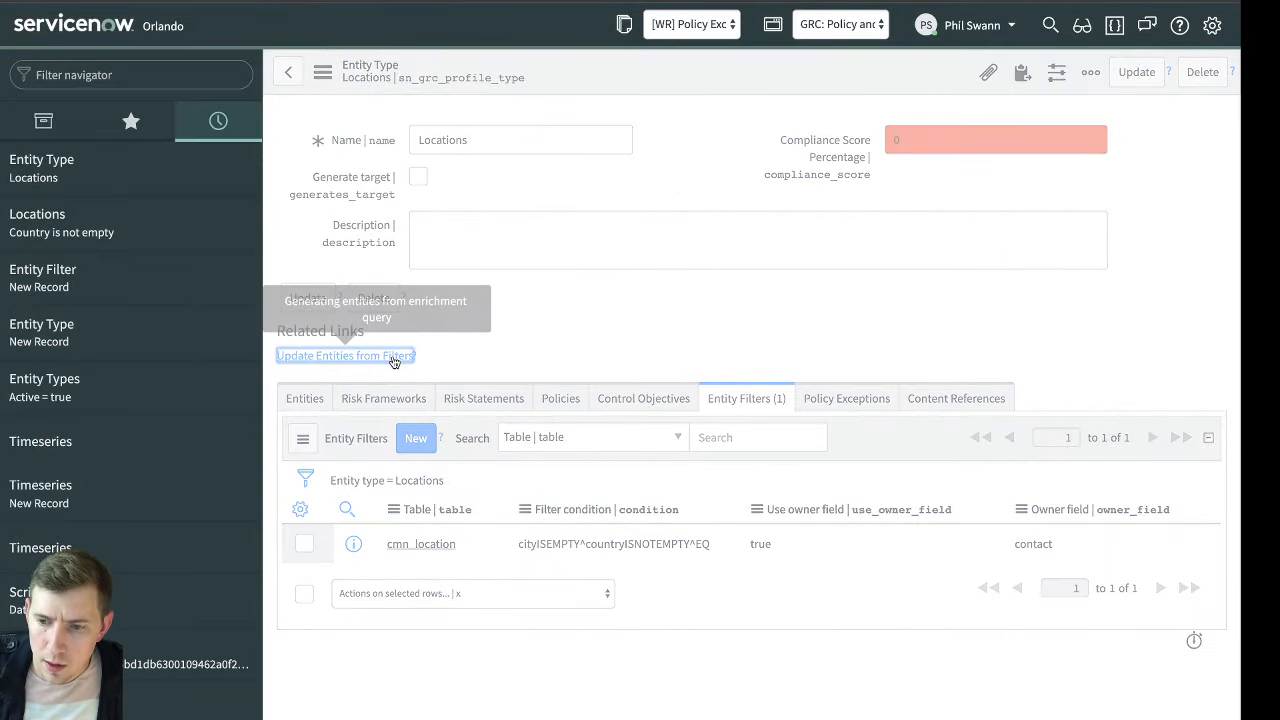
left_click(394, 362)
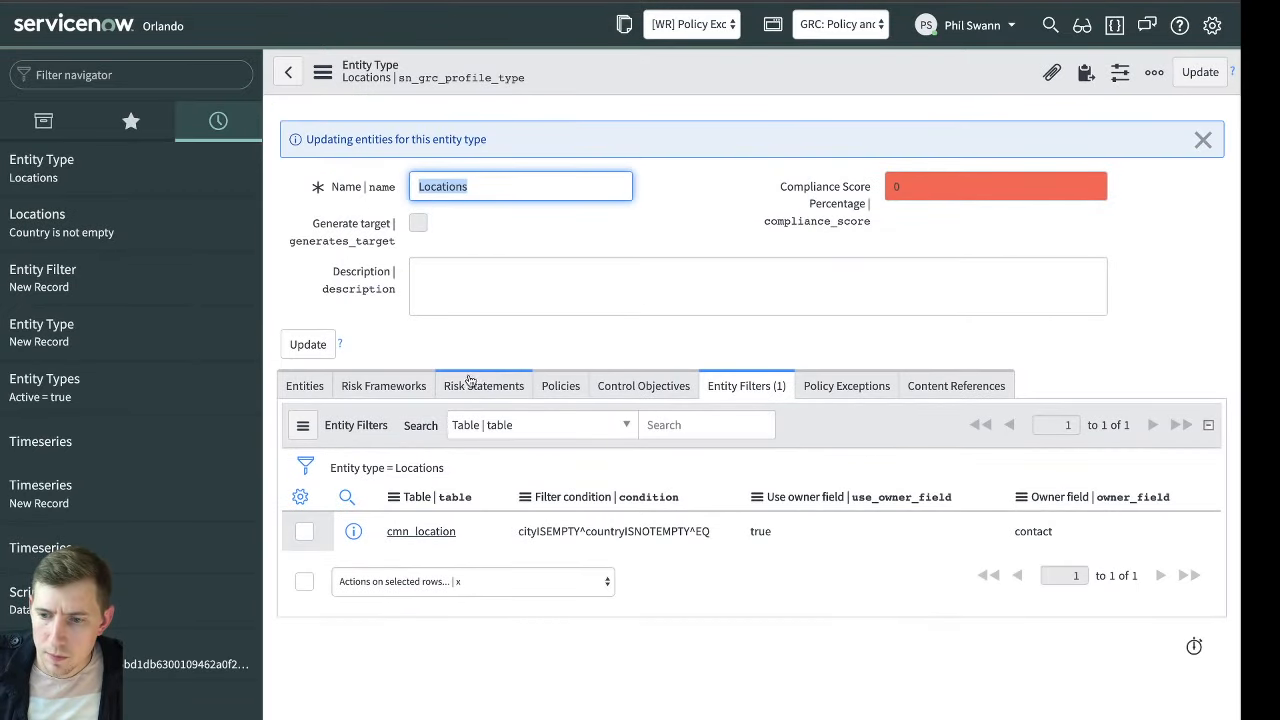
Open the recent risk statement "Loss of productivity due to pandemic" and check its additional entities and risks
left_click(472, 383)
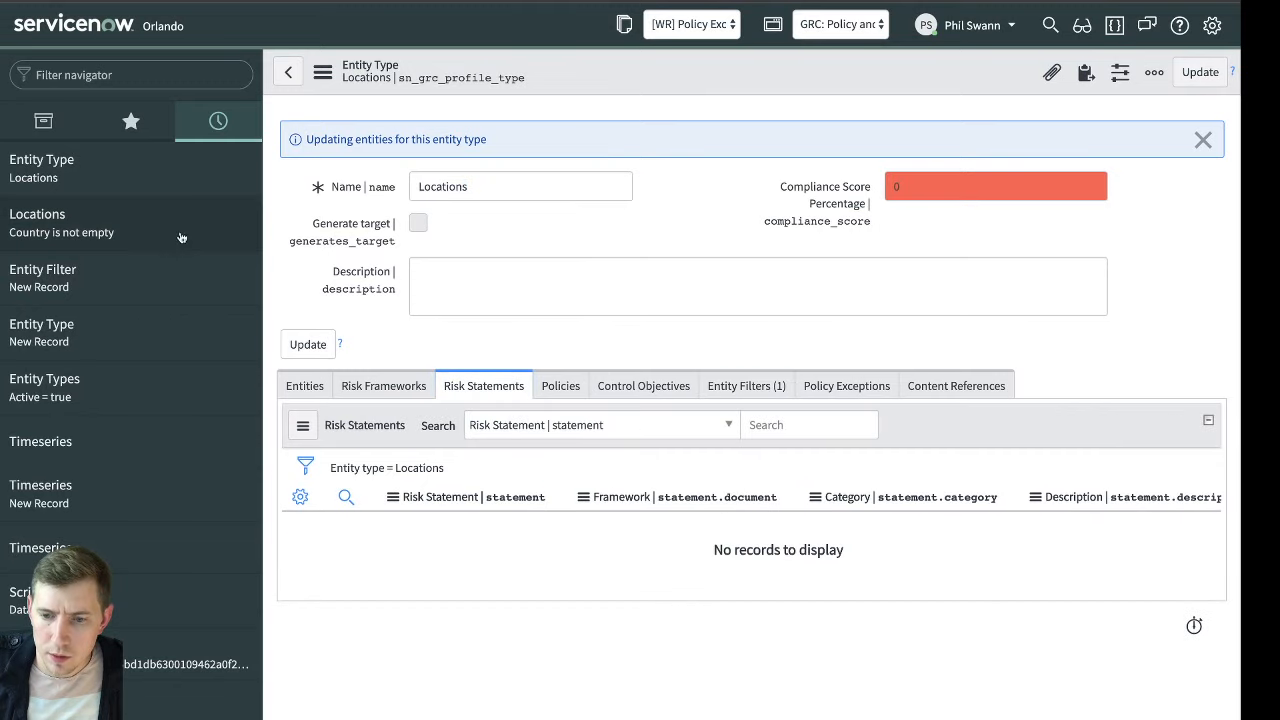
scroll(180, 280, "down", 8)
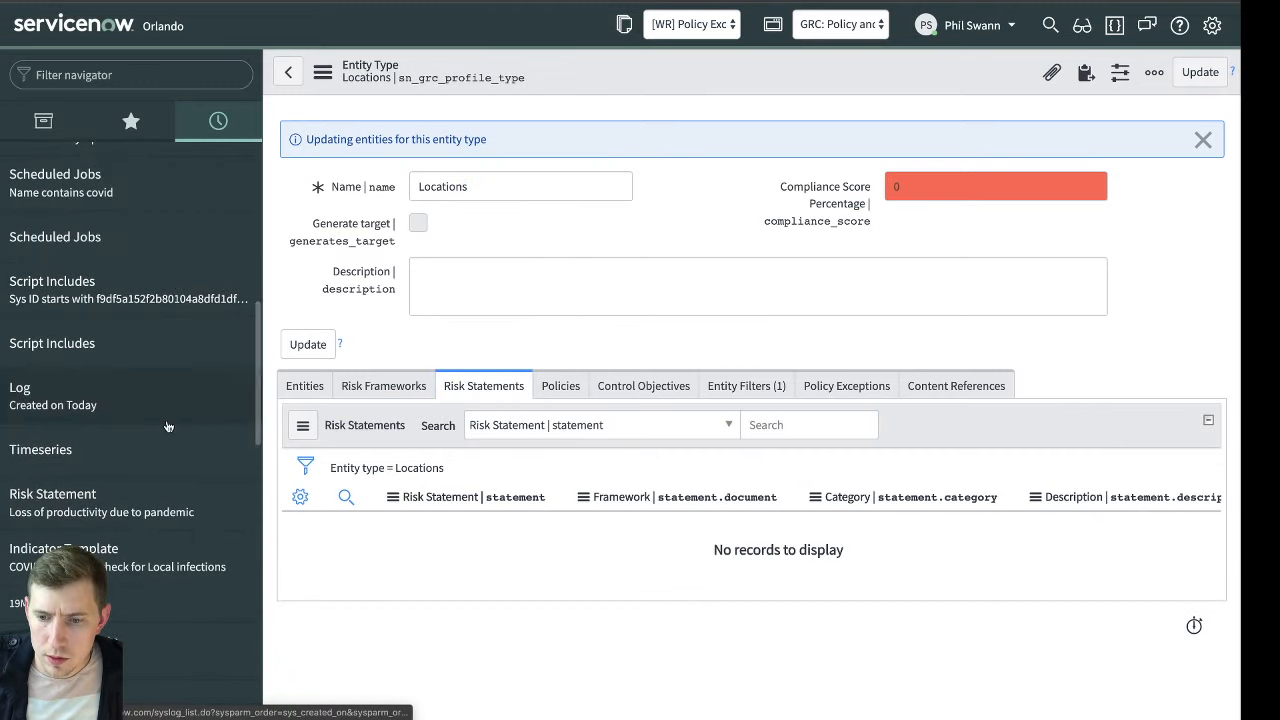
left_click(60, 503)
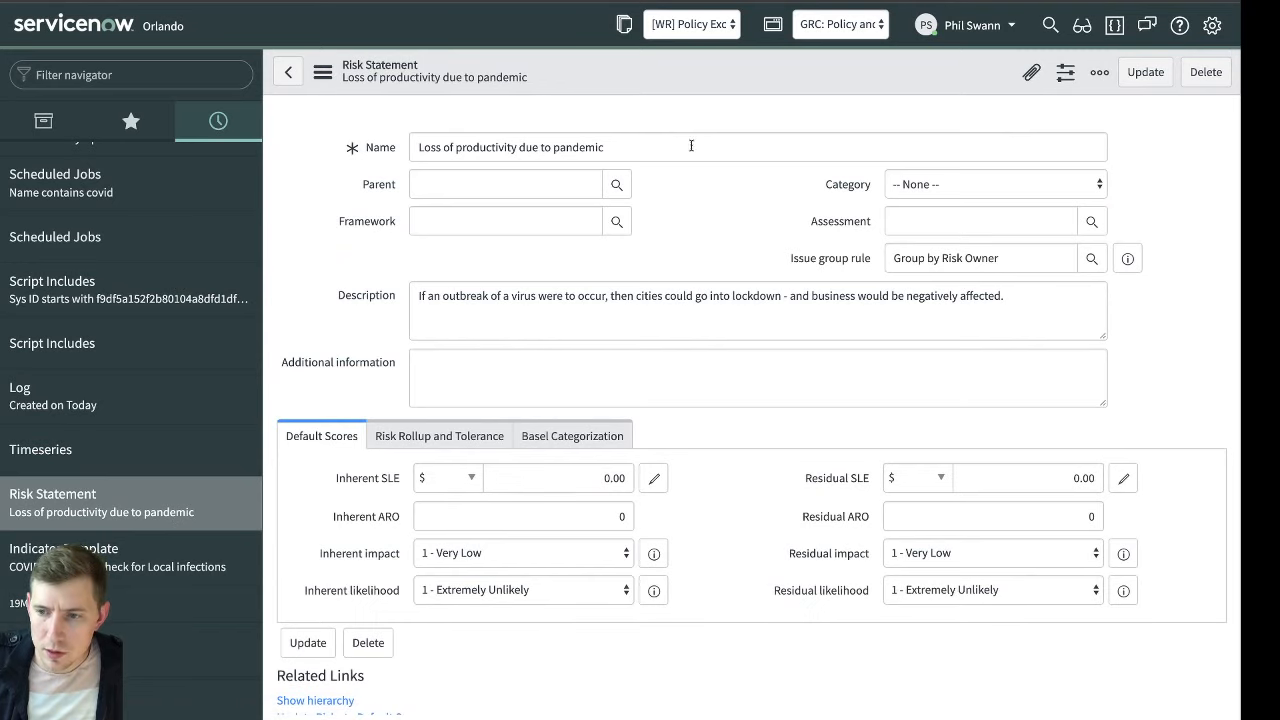
scroll(620, 340, "down", 3)
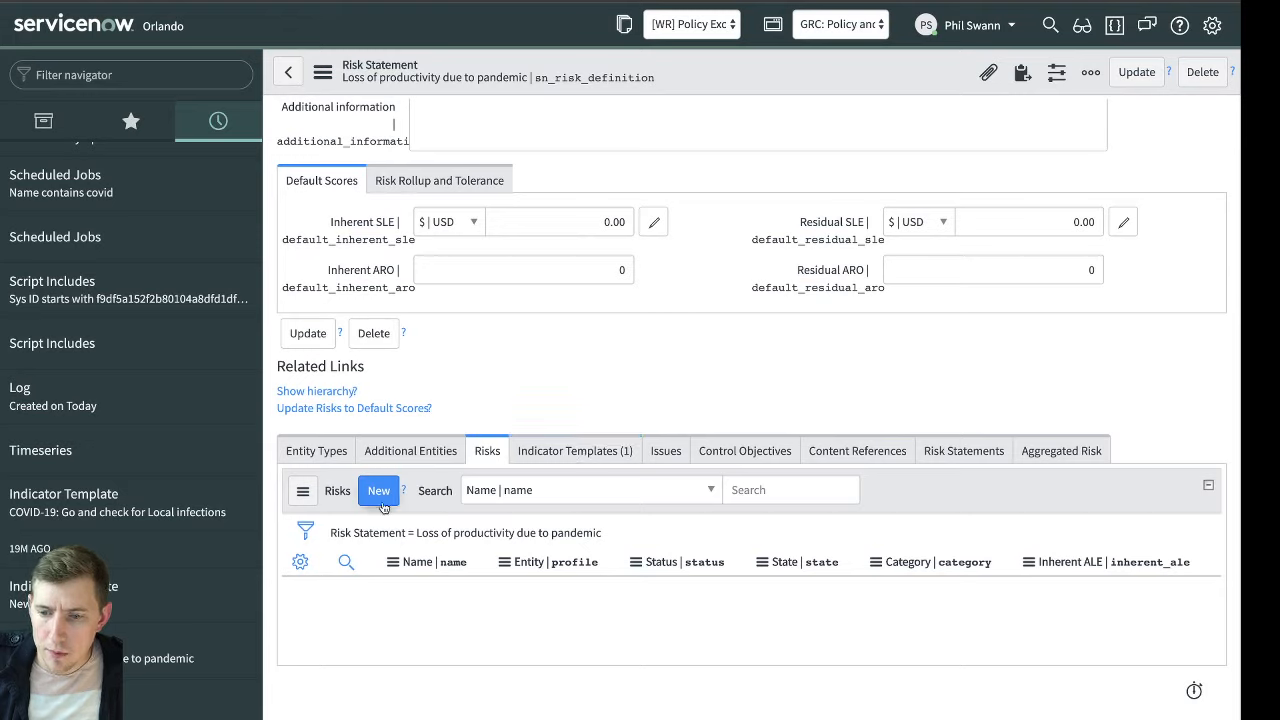
left_click(459, 451)
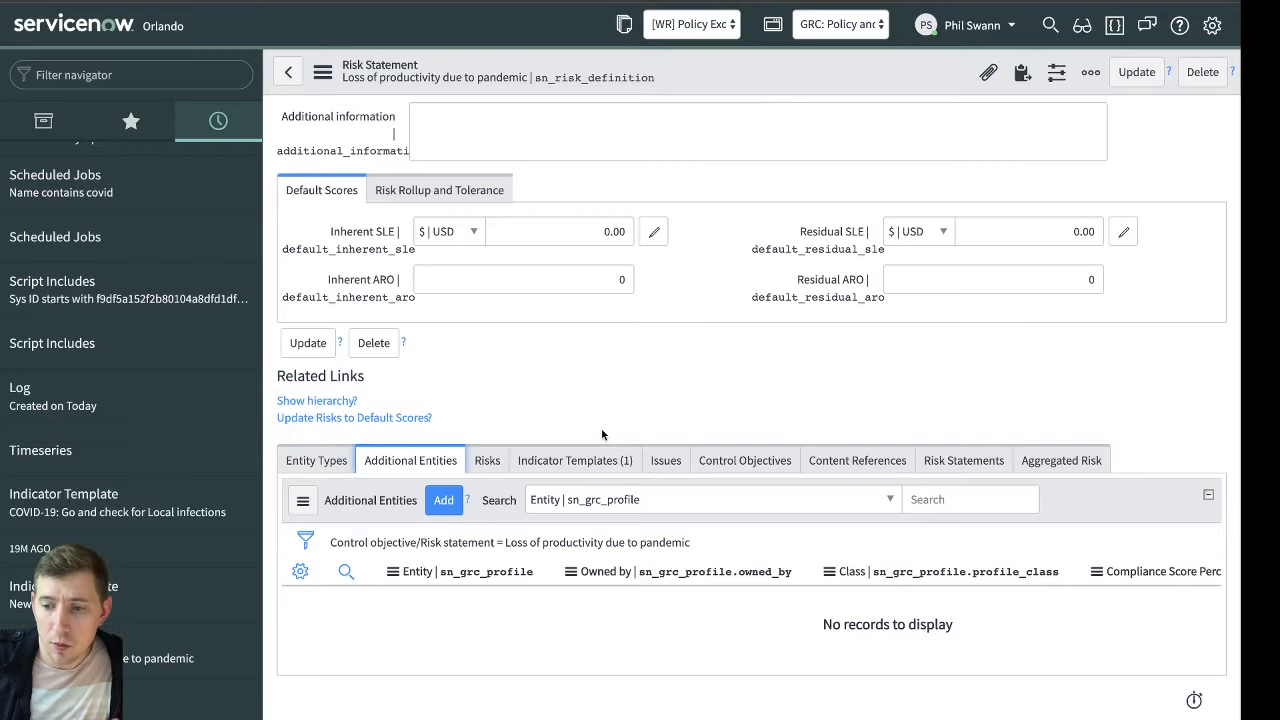
left_click(478, 464)
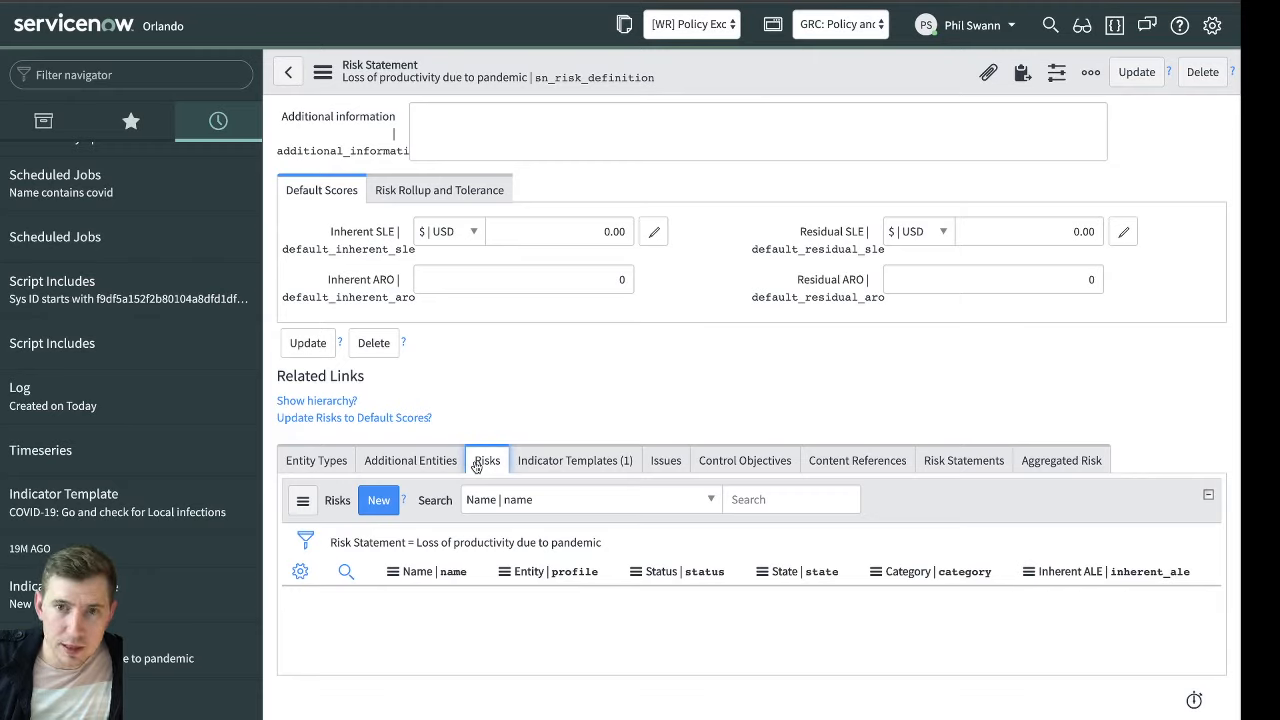
left_click(677, 362)
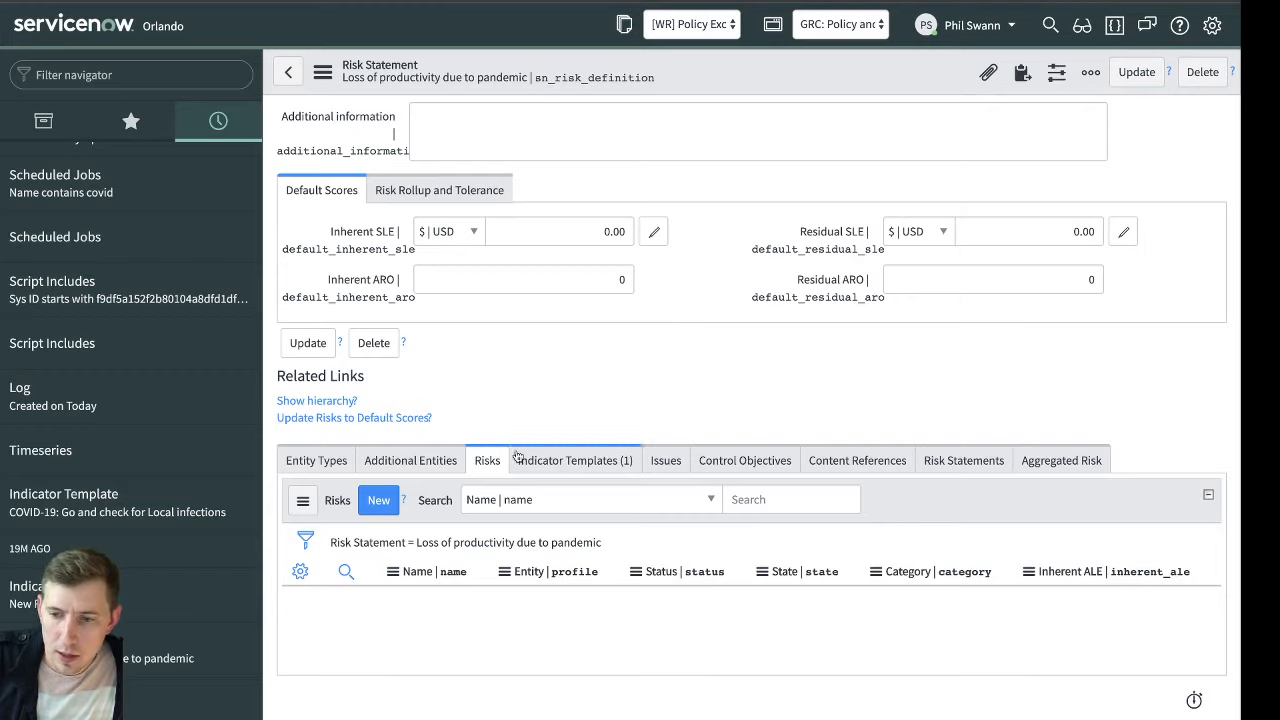
left_click(378, 502)
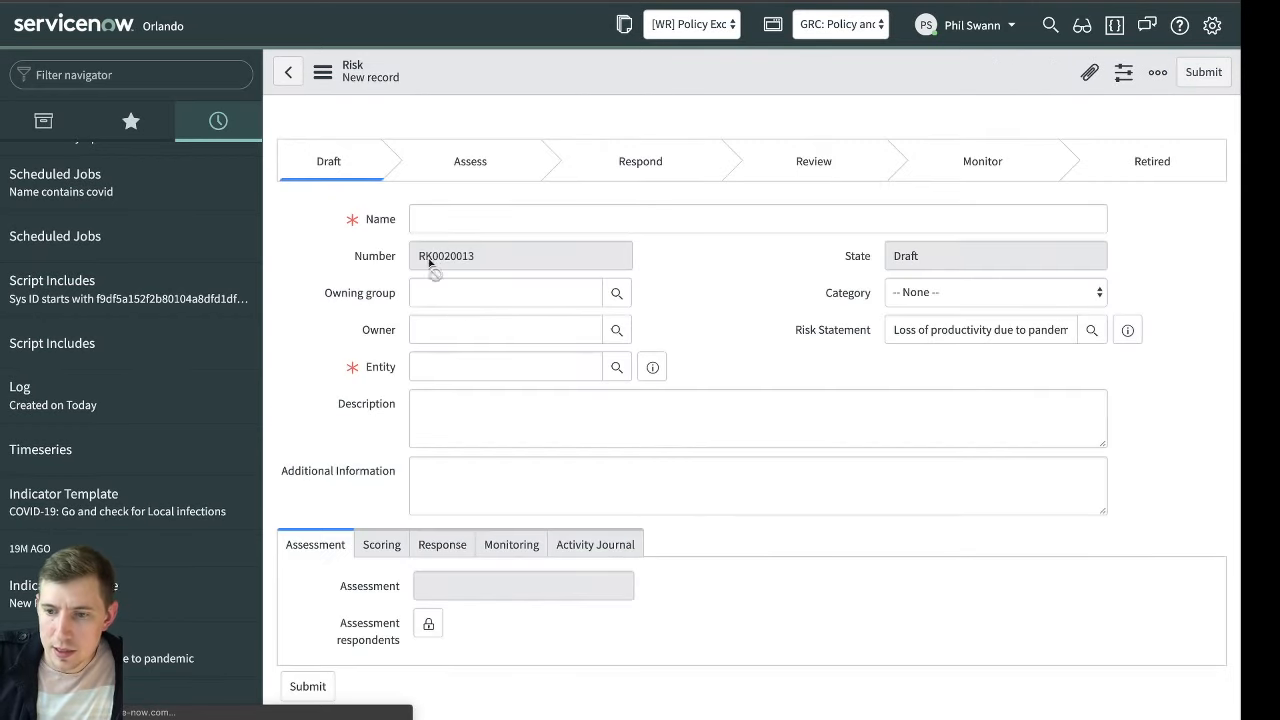
left_click(472, 366)
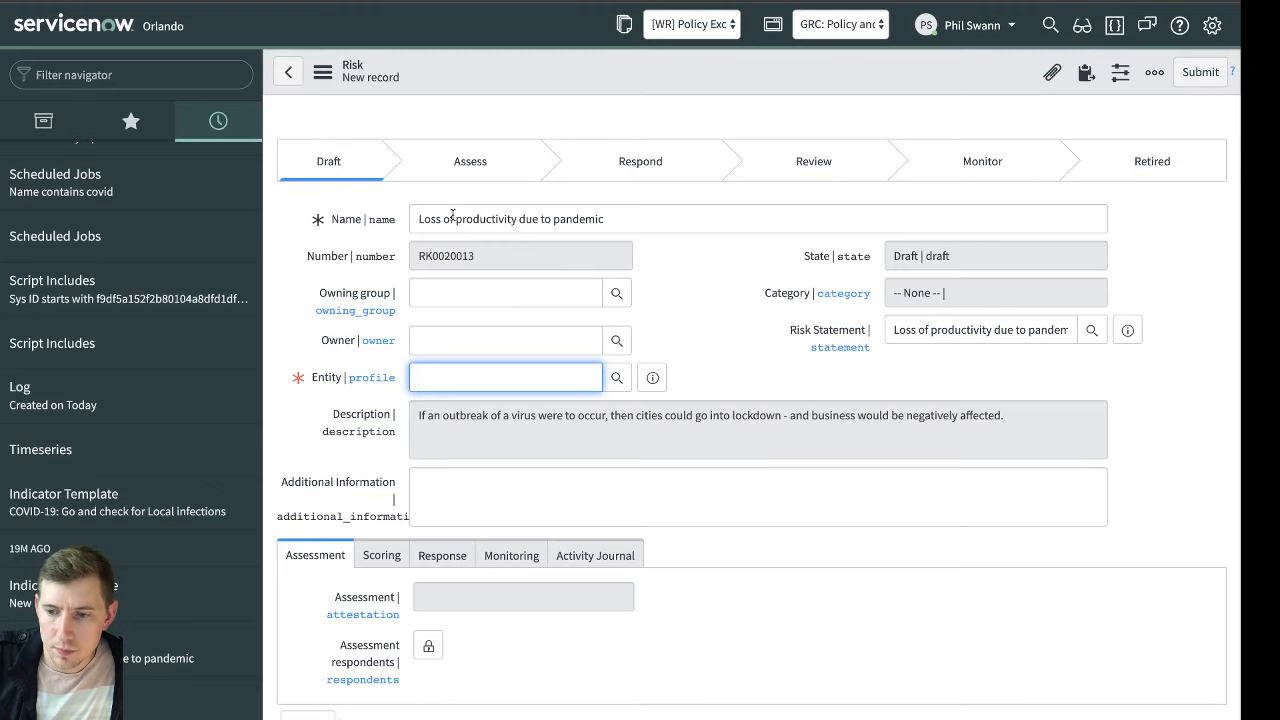
left_click(54, 2)
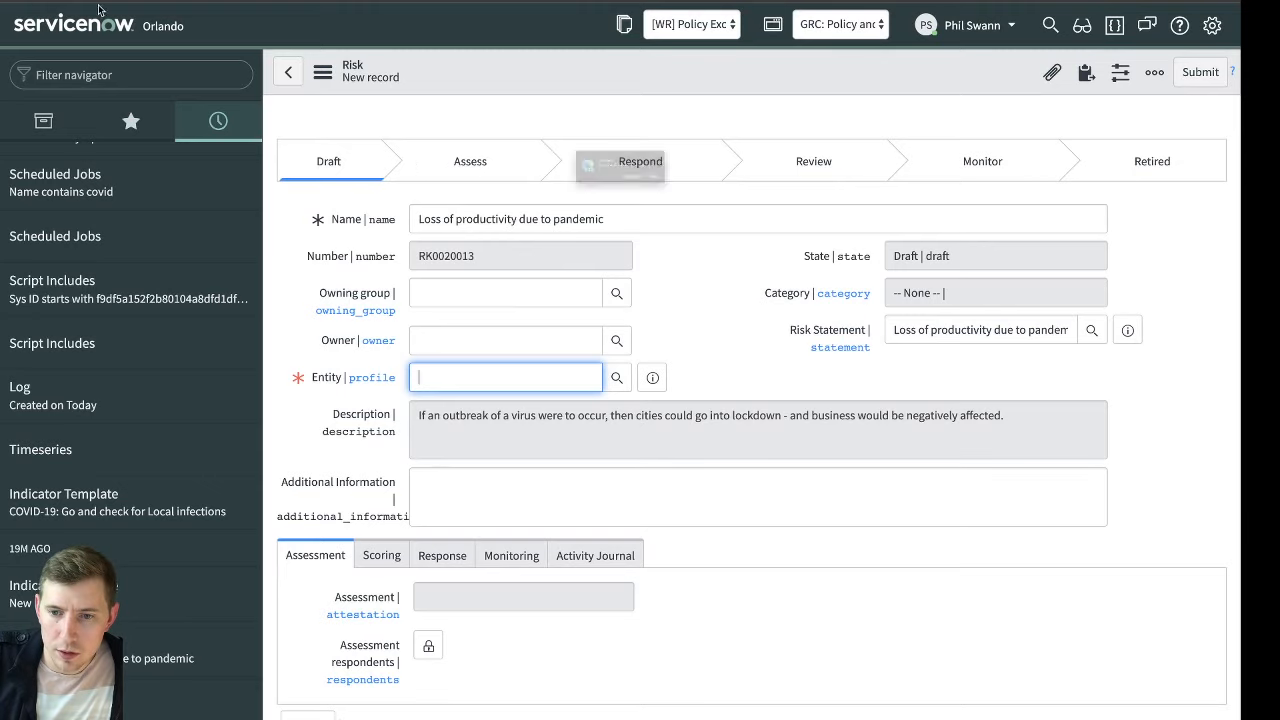
left_click(750, 207)
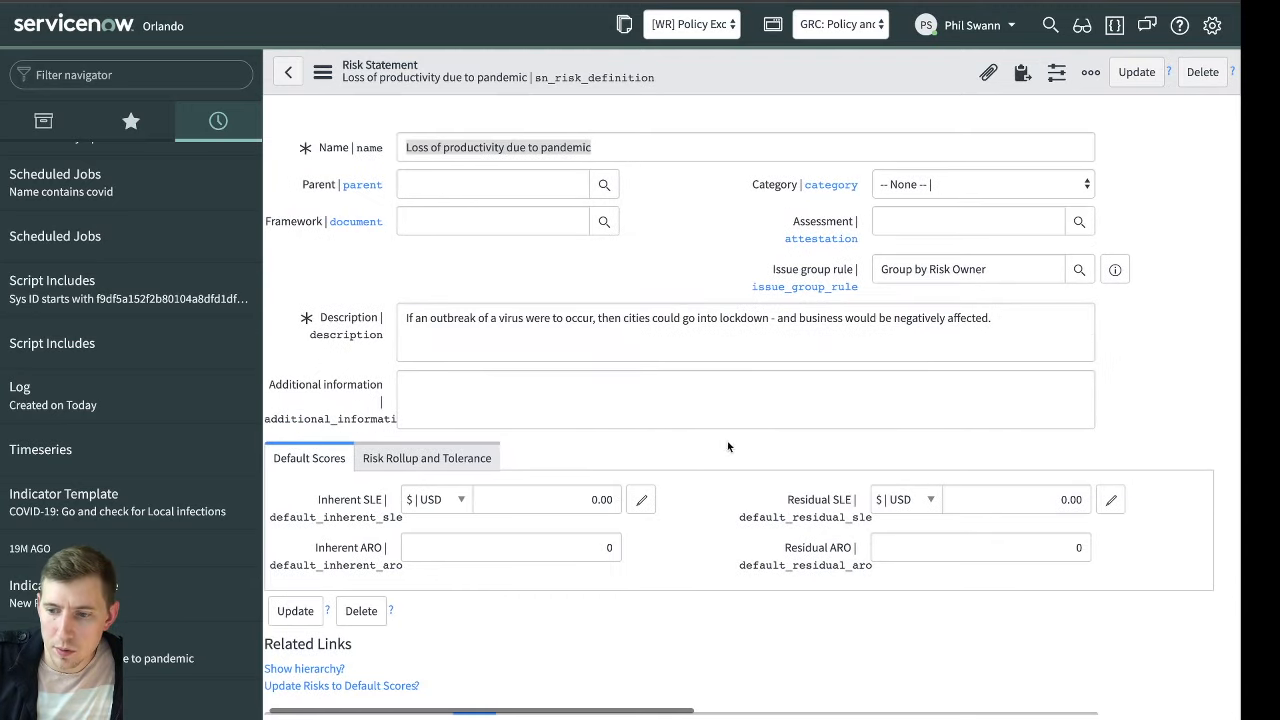
Start adding an additional entity to the risk statement and search the available entities by name for United Kingdom
scroll(700, 450, "down", 3)
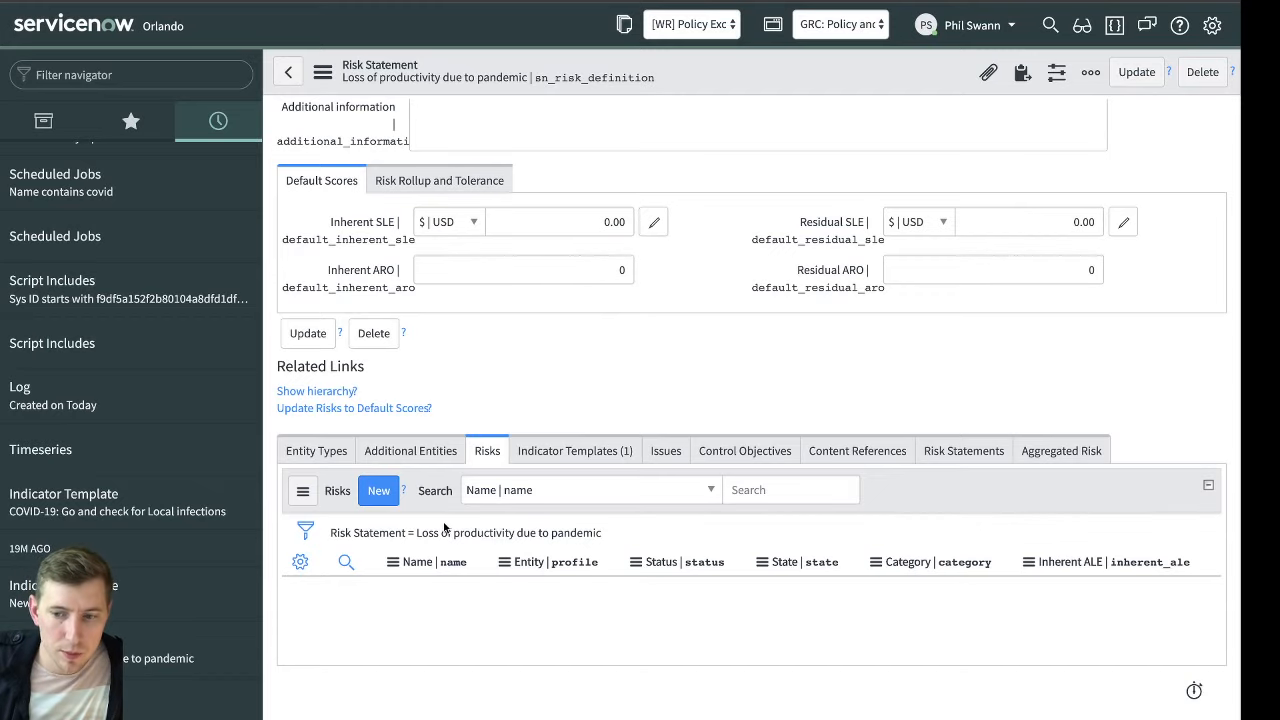
left_click(400, 453)
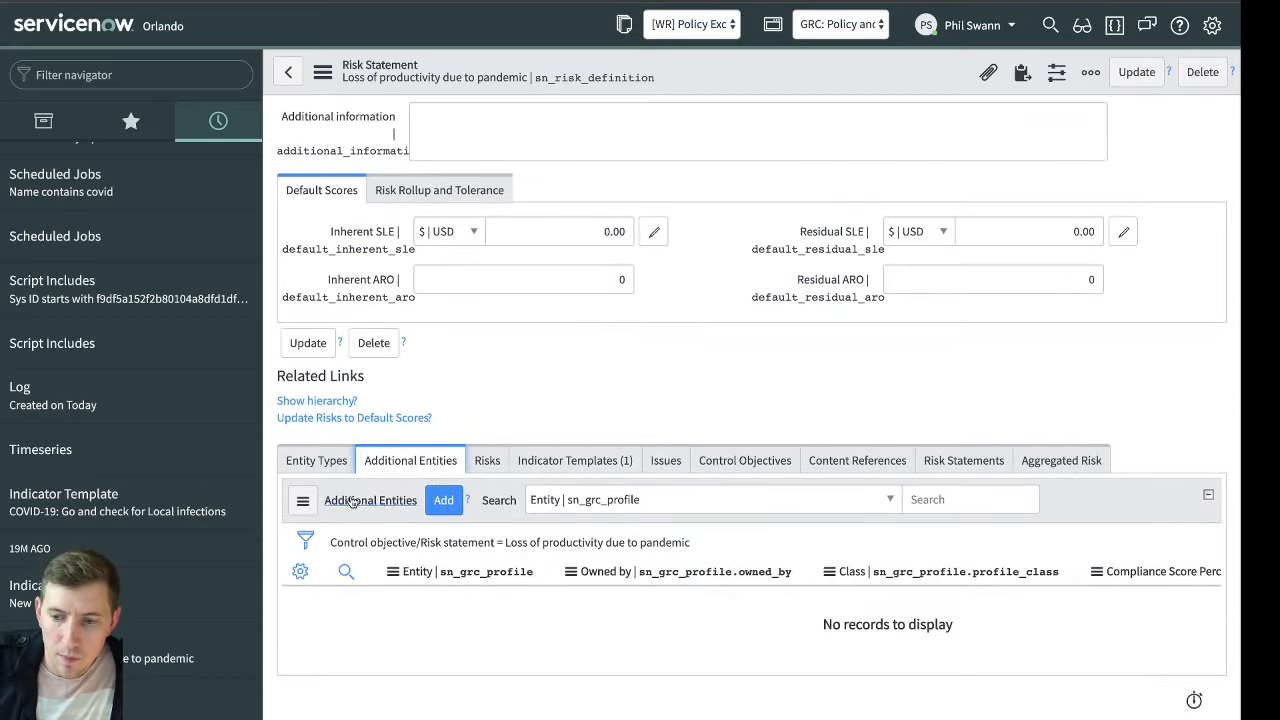
left_click(443, 500)
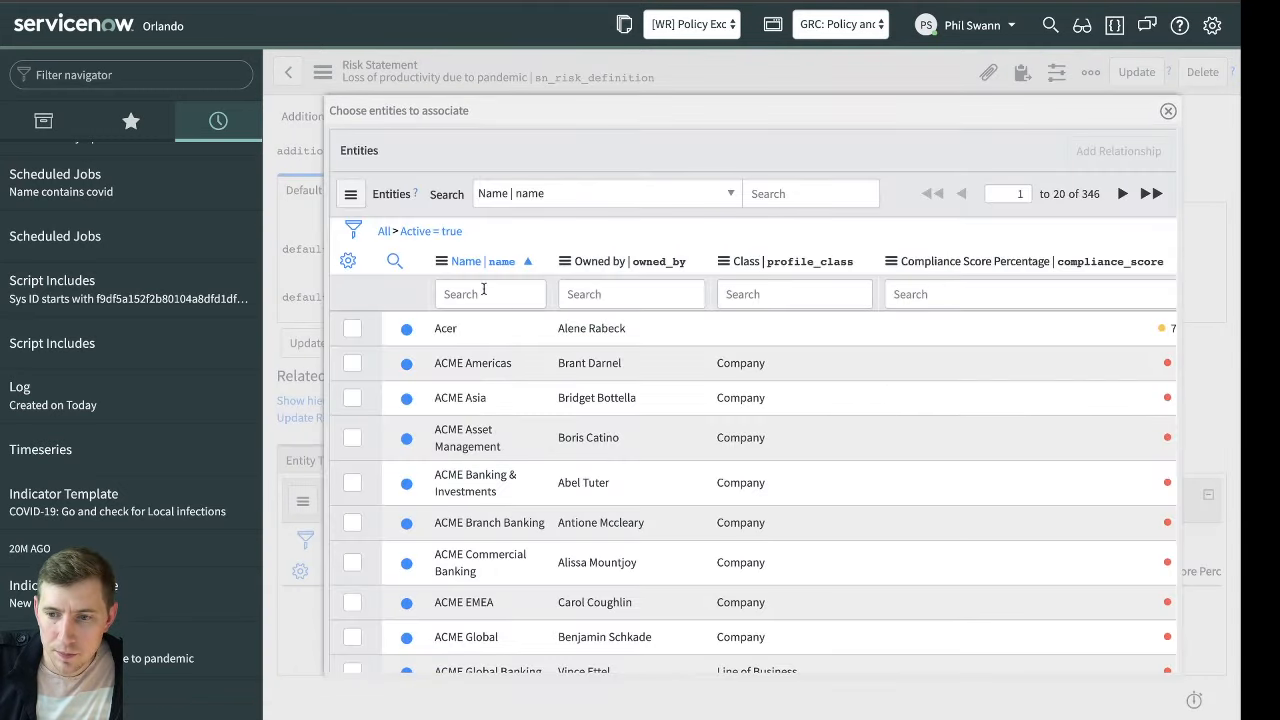
left_click(497, 294)
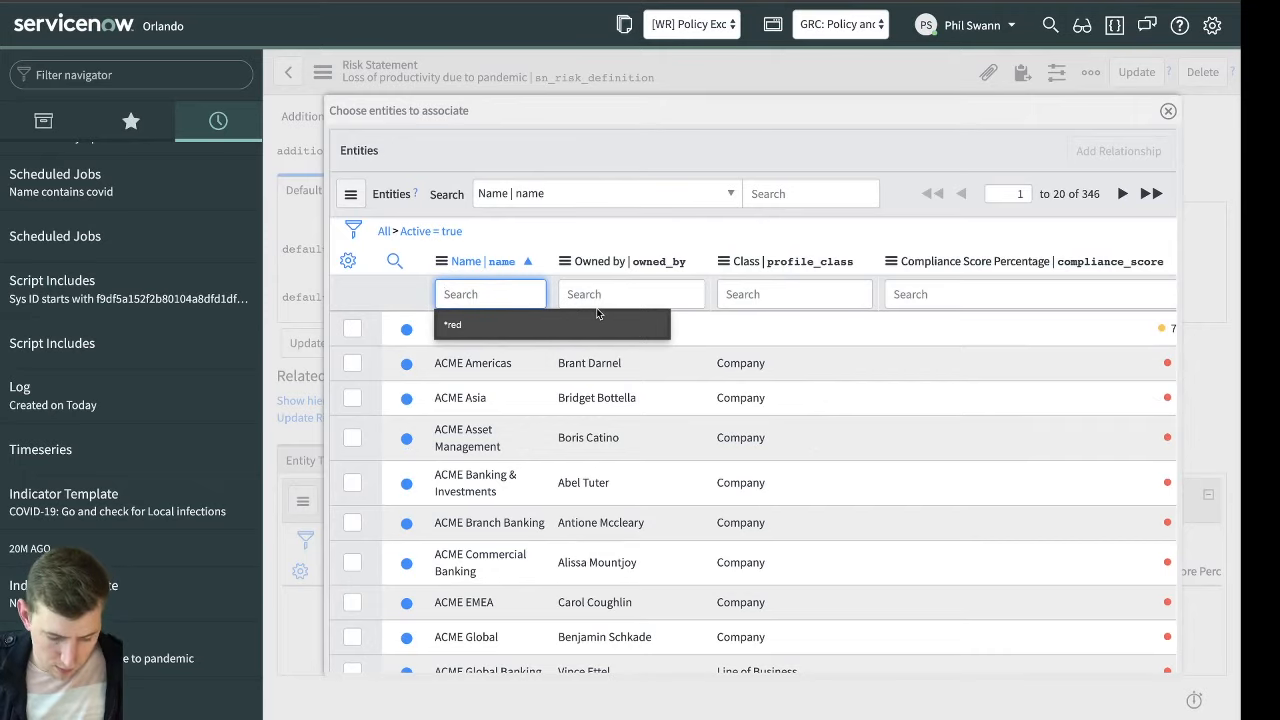
type("United Kingdom")
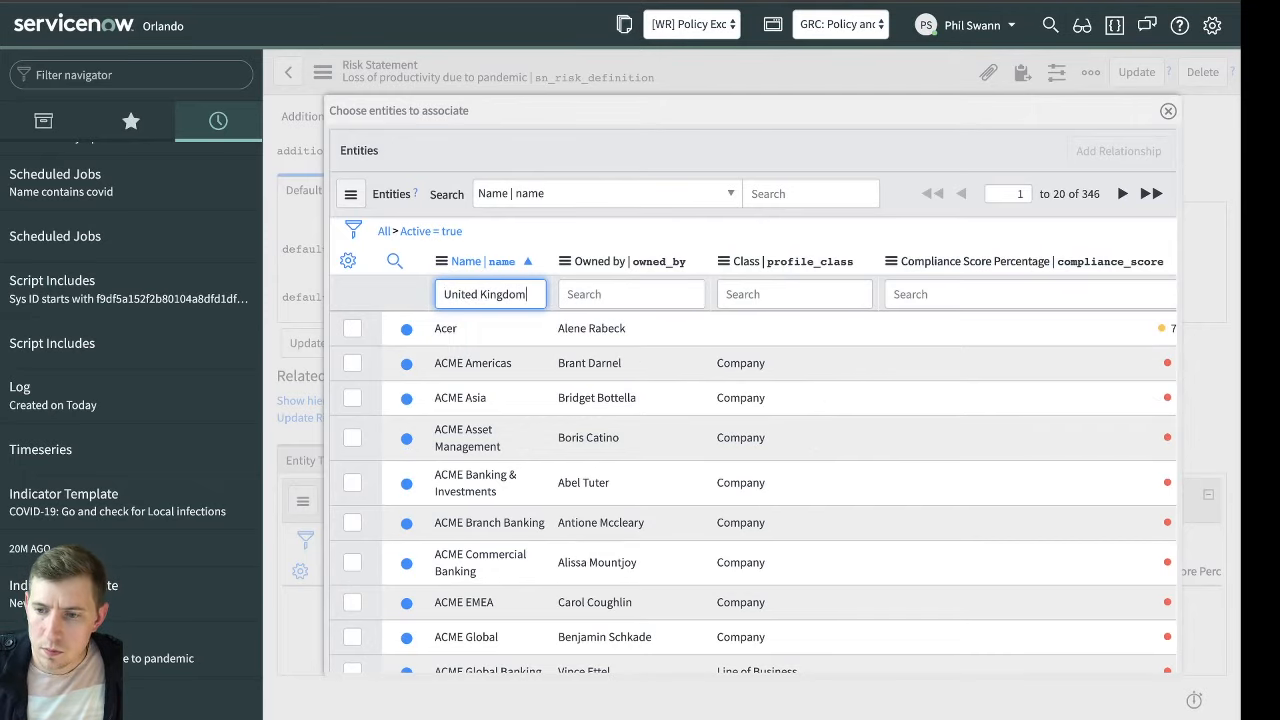
key("Return")
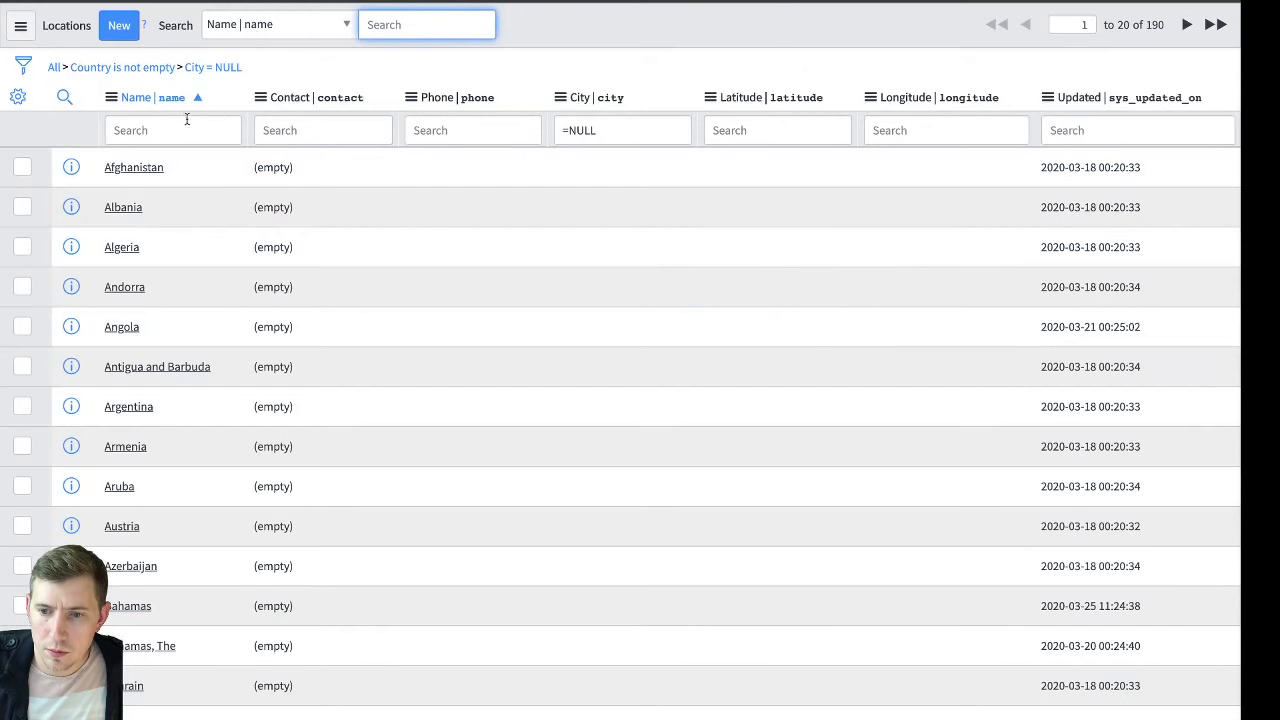
Filter the Locations list by the name United kingdom and remove the City = NULL condition
left_click(185, 124)
type("United king")
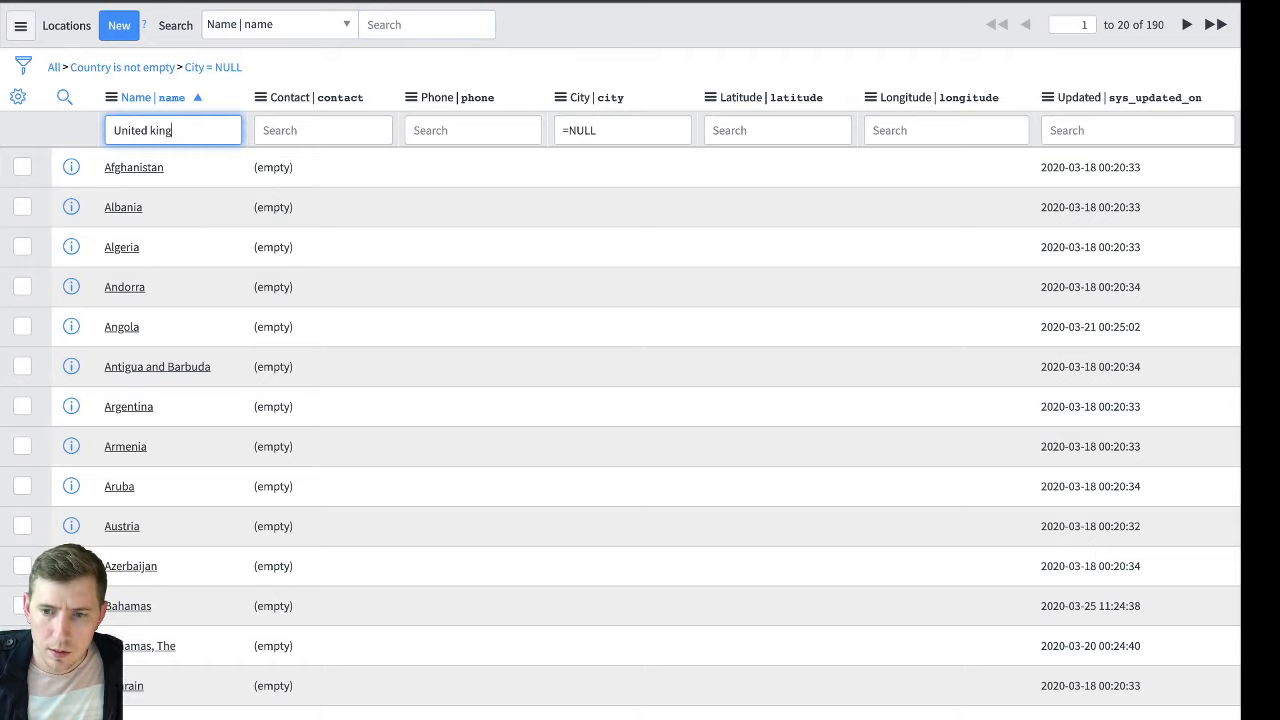
type("dom")
key("Return")
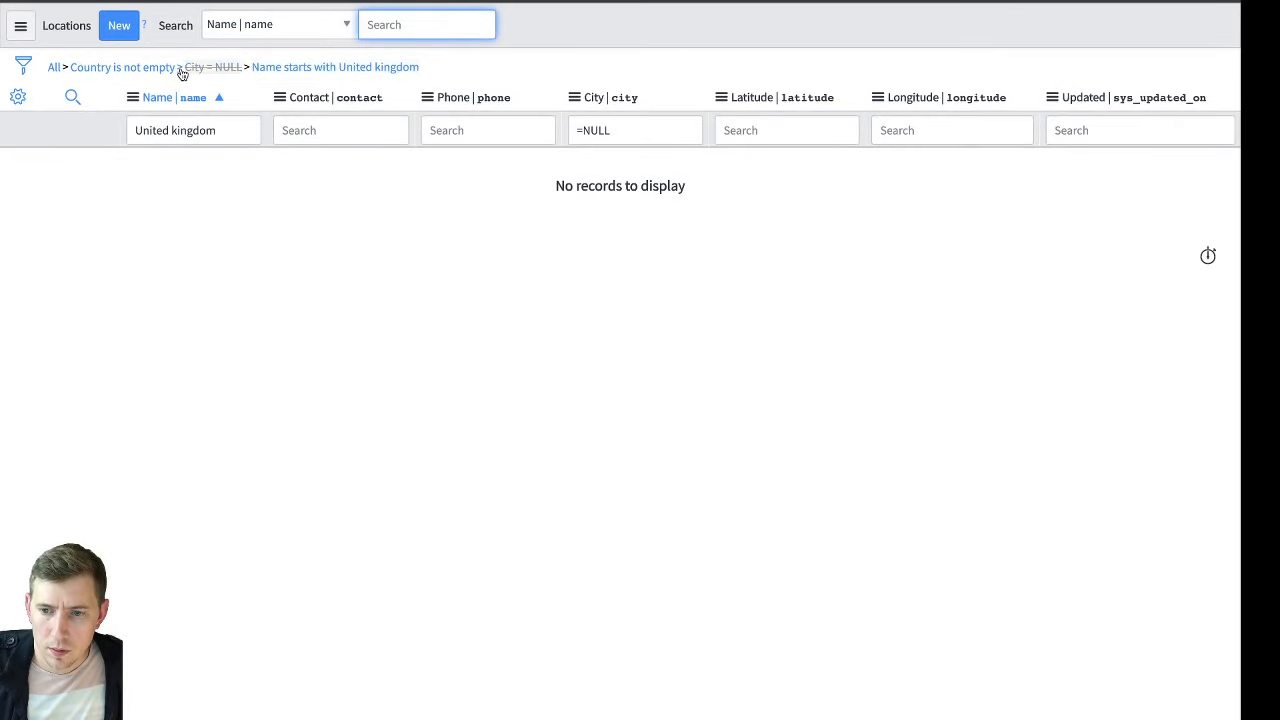
left_click(182, 72)
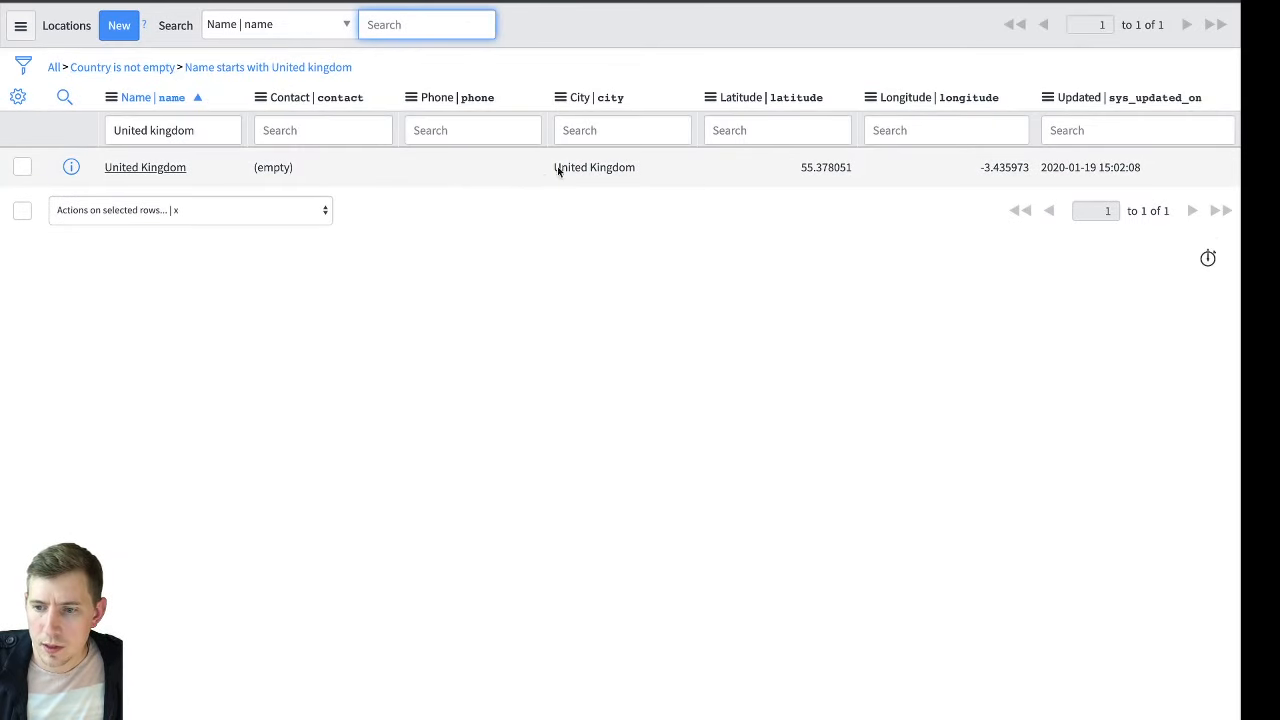
Clear the City value of the United Kingdom location record and save the change
left_click(630, 167)
left_click(685, 175)
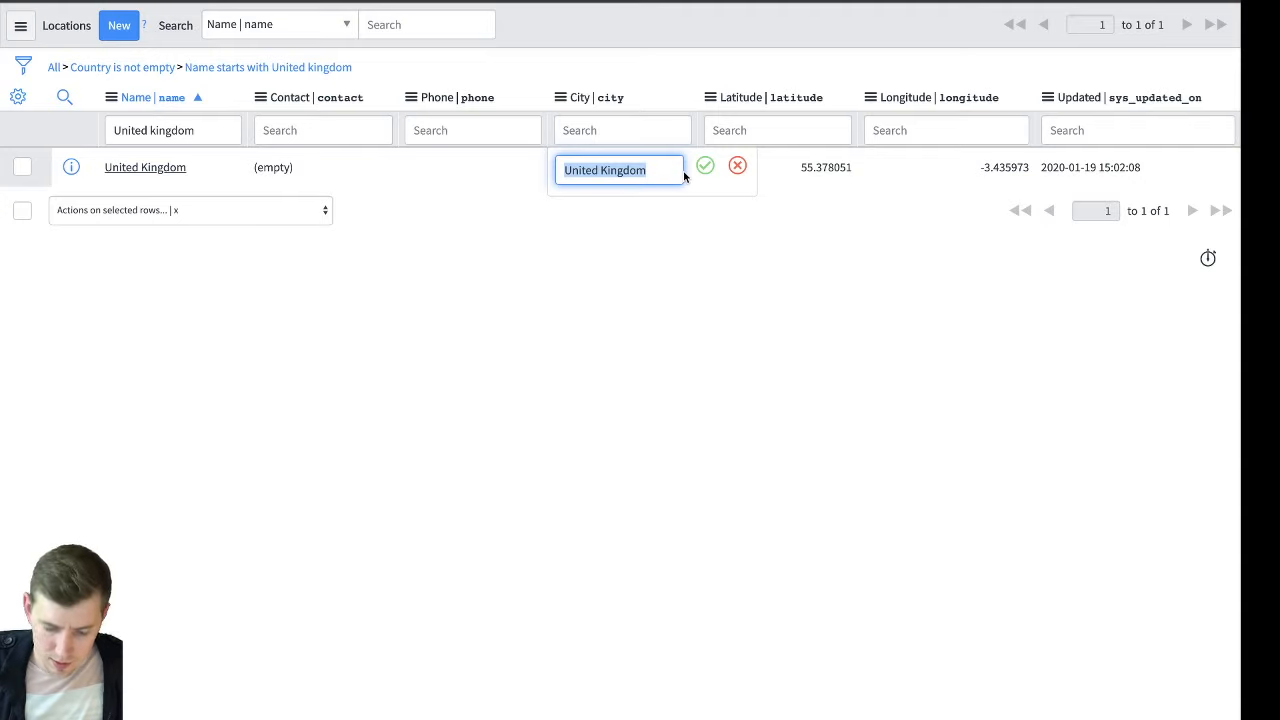
key("BackSpace")
key("Return")
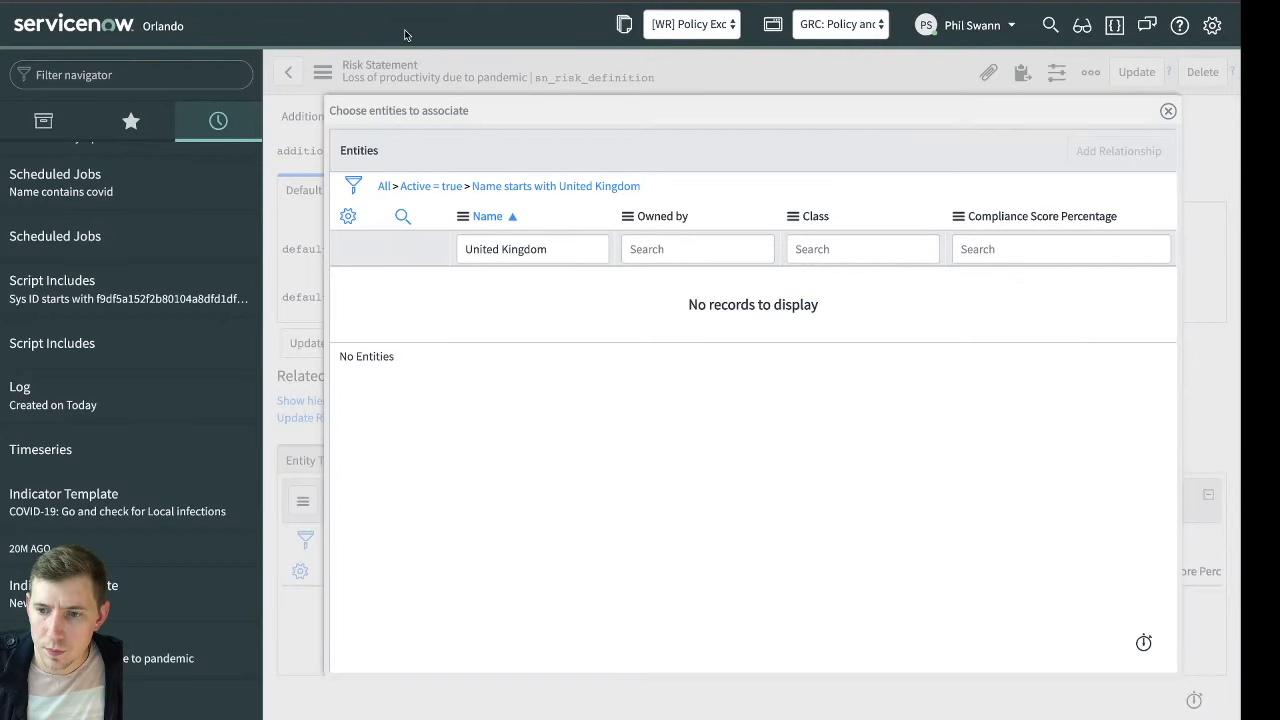
Close the entity chooser, return to the Locations entity type and show its entities list with the filter options
left_click(1168, 111)
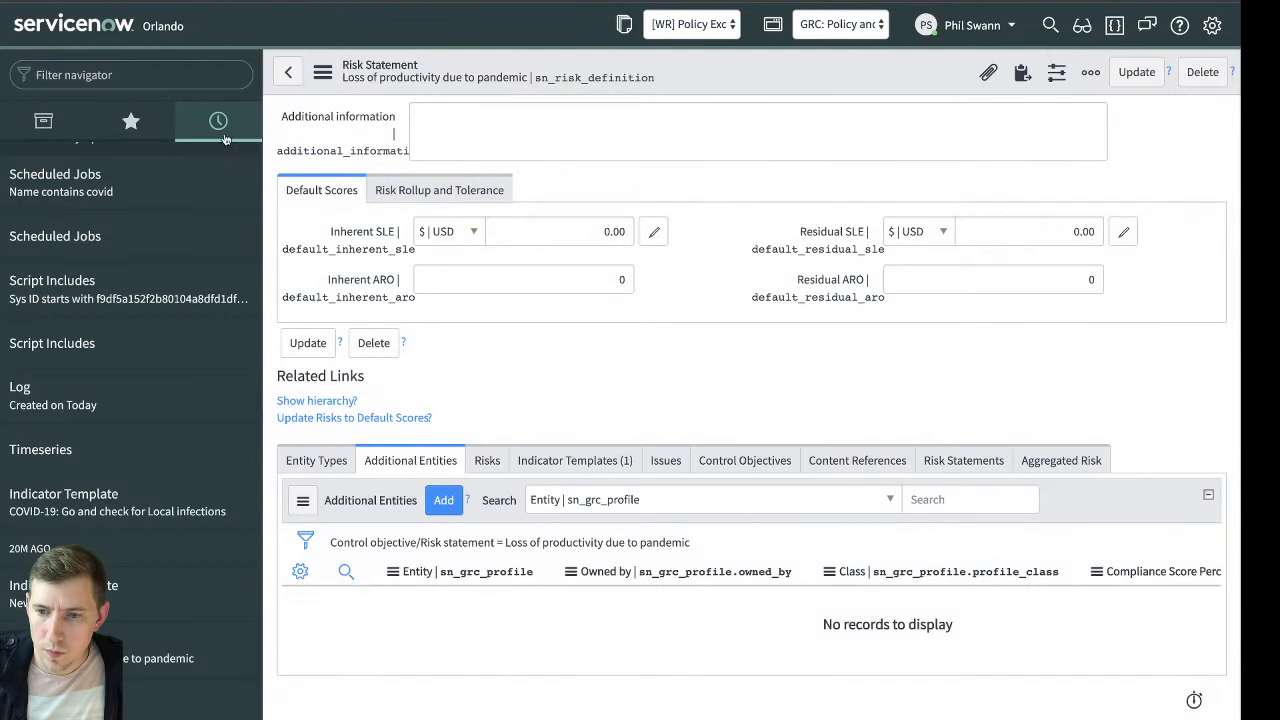
scroll(205, 190, "up", 10)
left_click(123, 321)
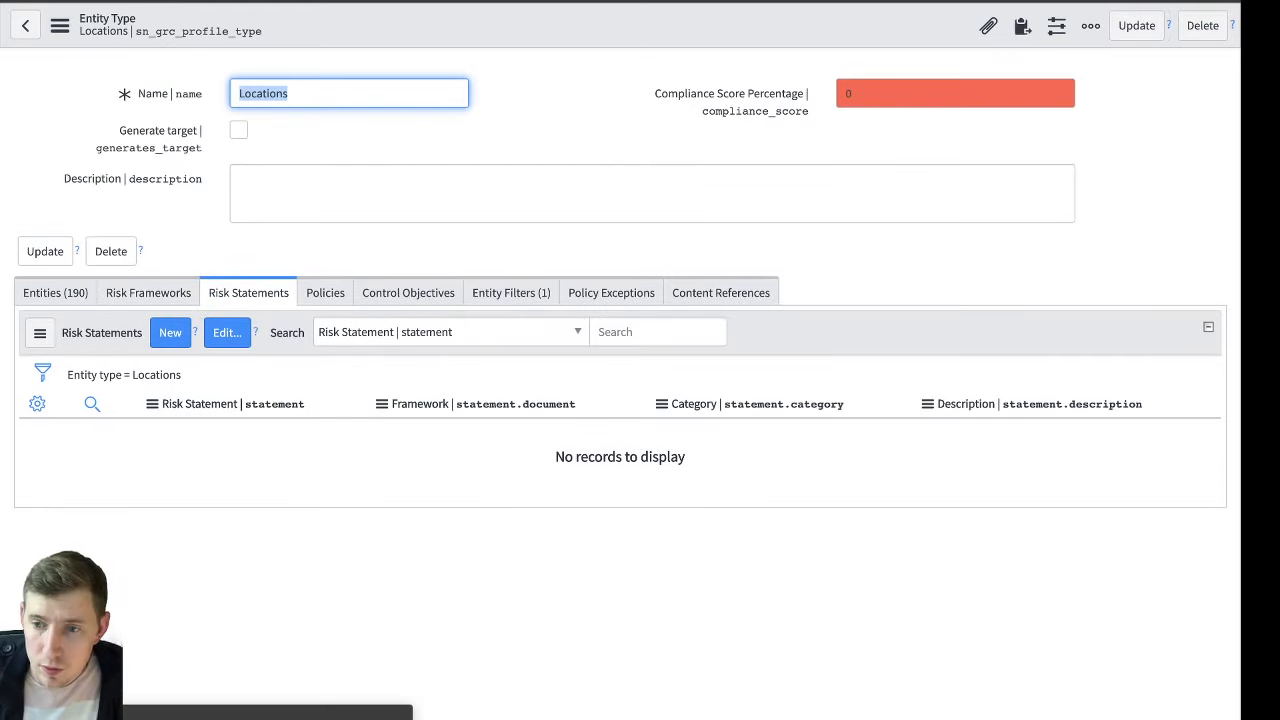
left_click(566, 174)
left_click(57, 293)
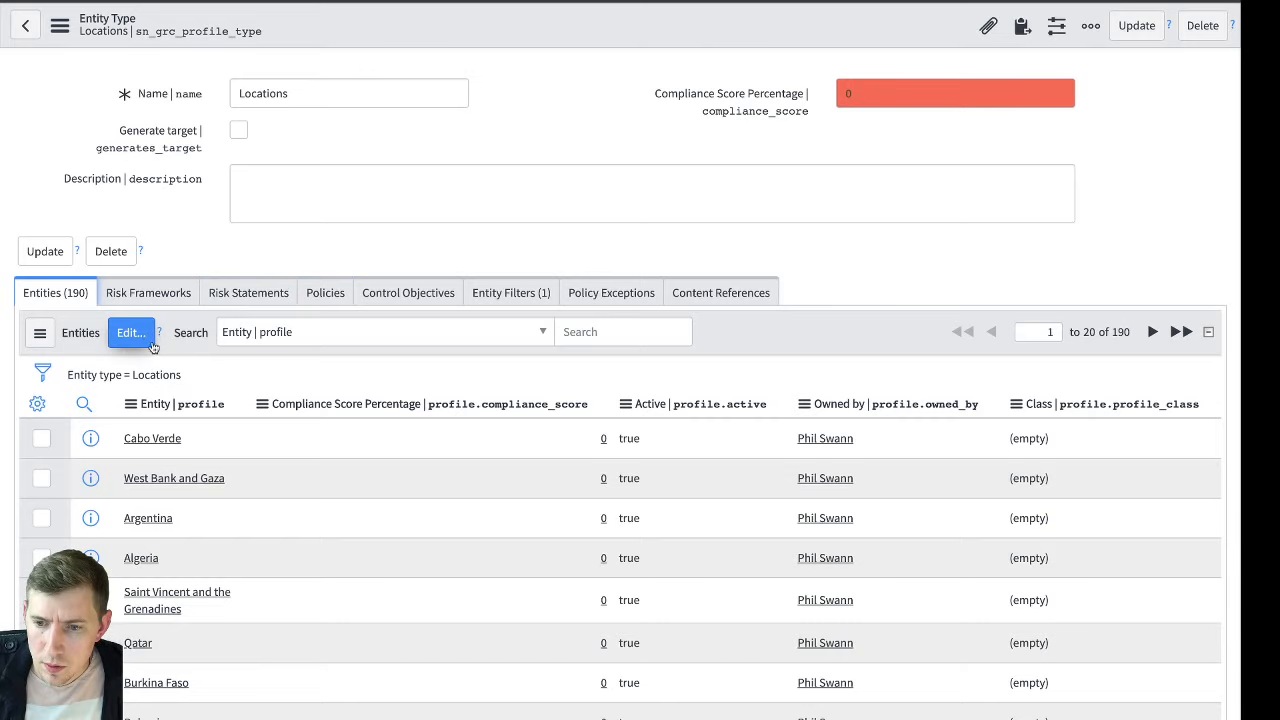
left_click(158, 376)
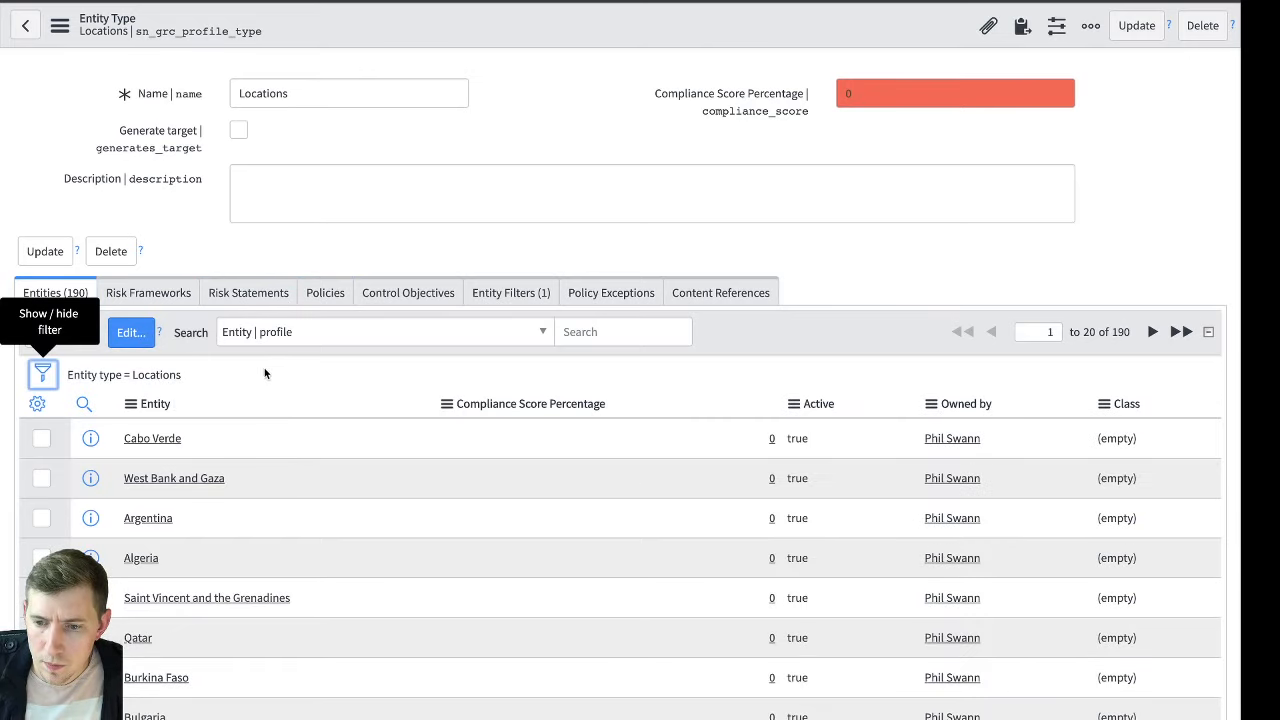
Sort the Locations entities by name and add a "Full name is not empty" condition to the type's entity filter
left_click(156, 404)
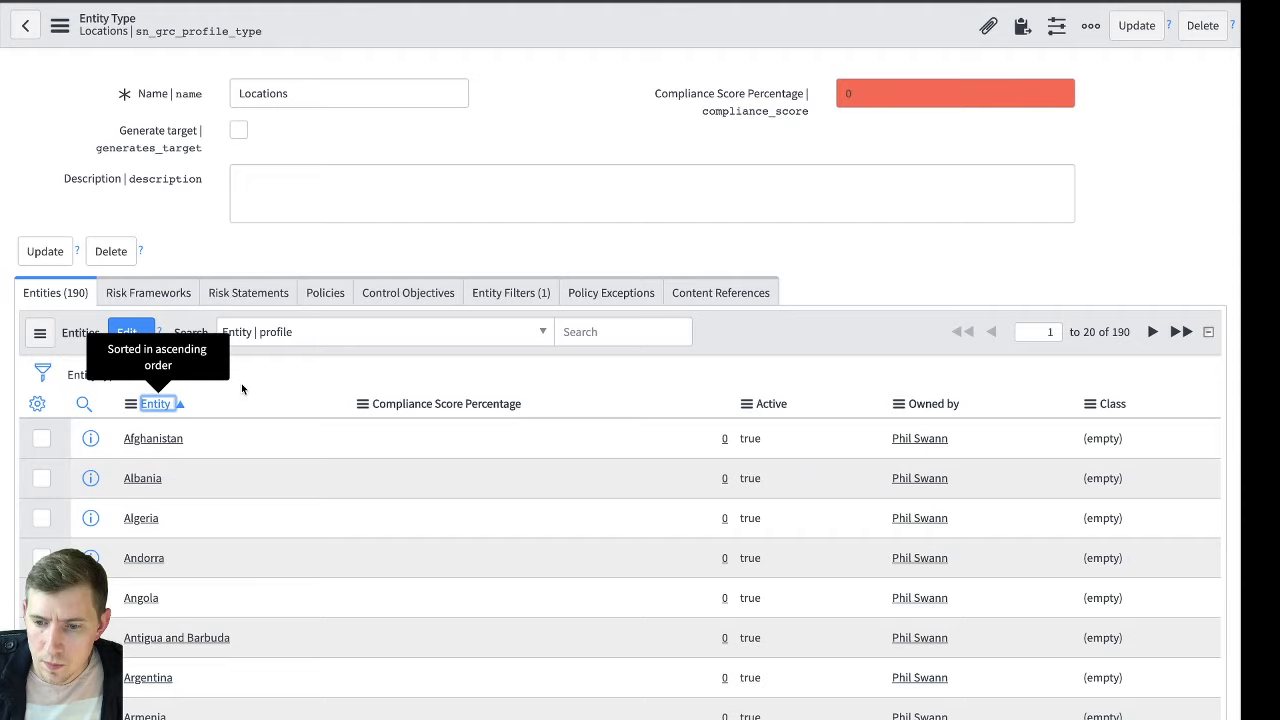
left_click(530, 295)
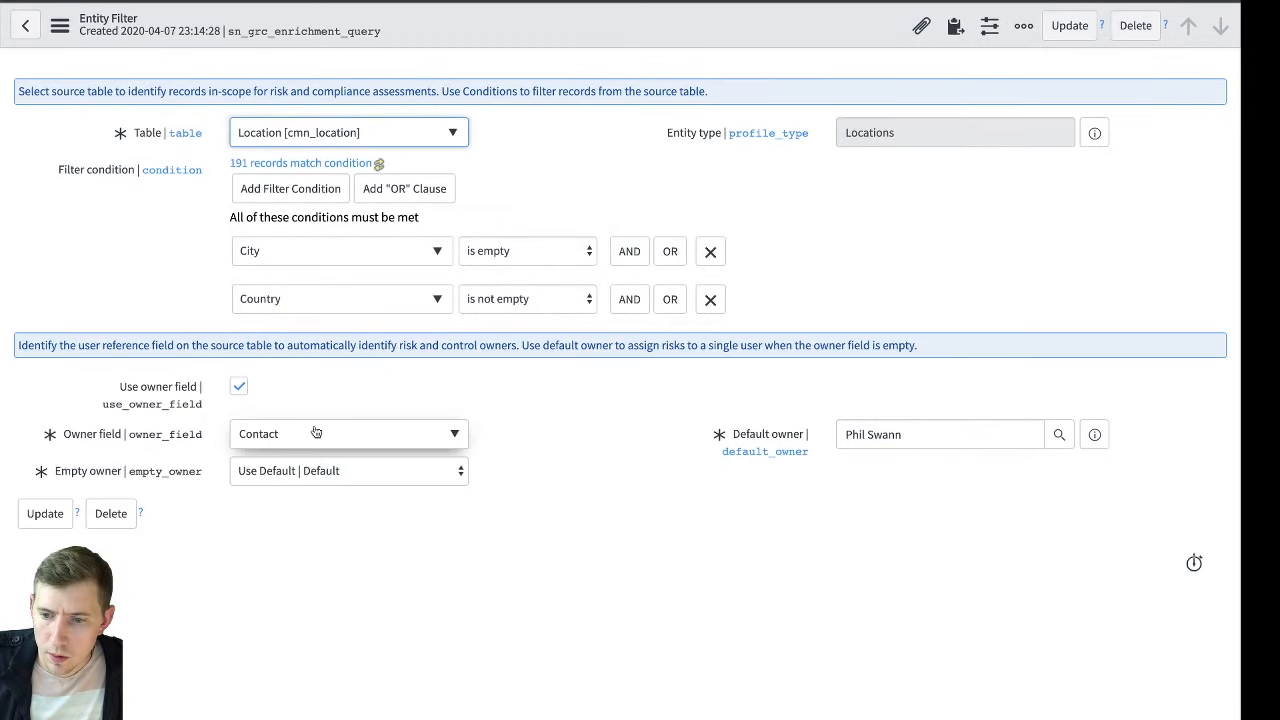
left_click(629, 300)
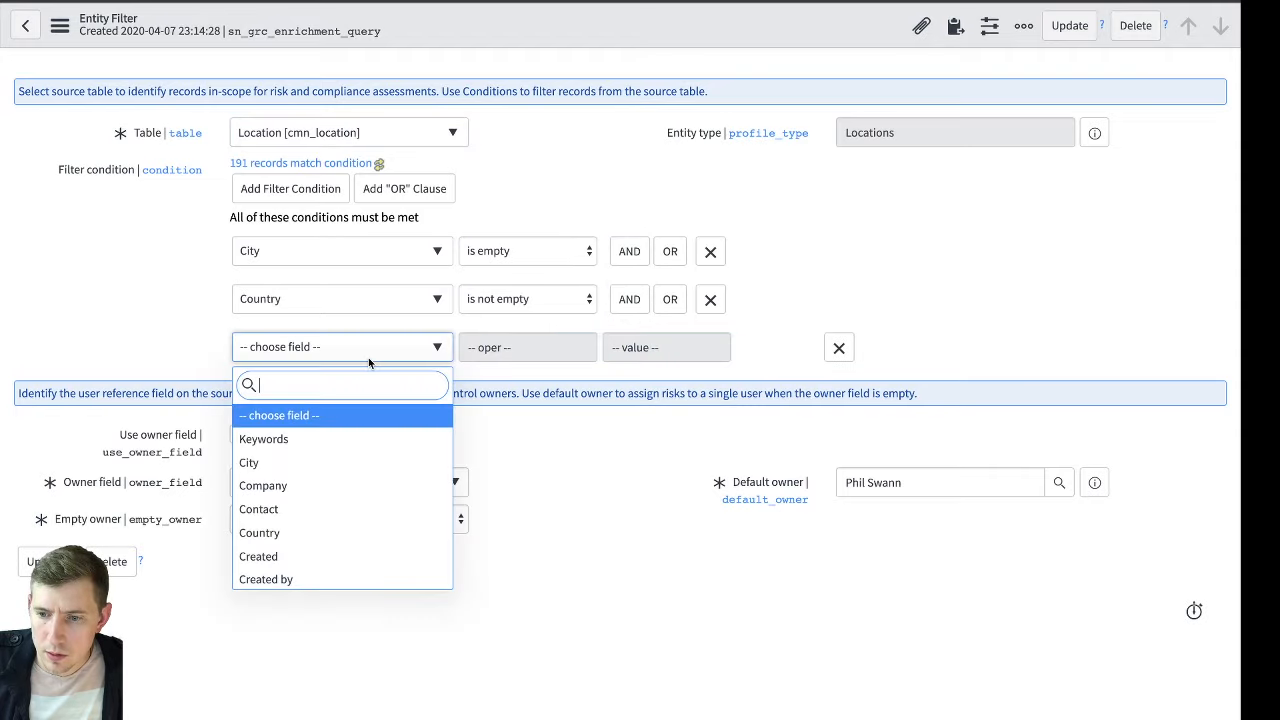
type("ac")
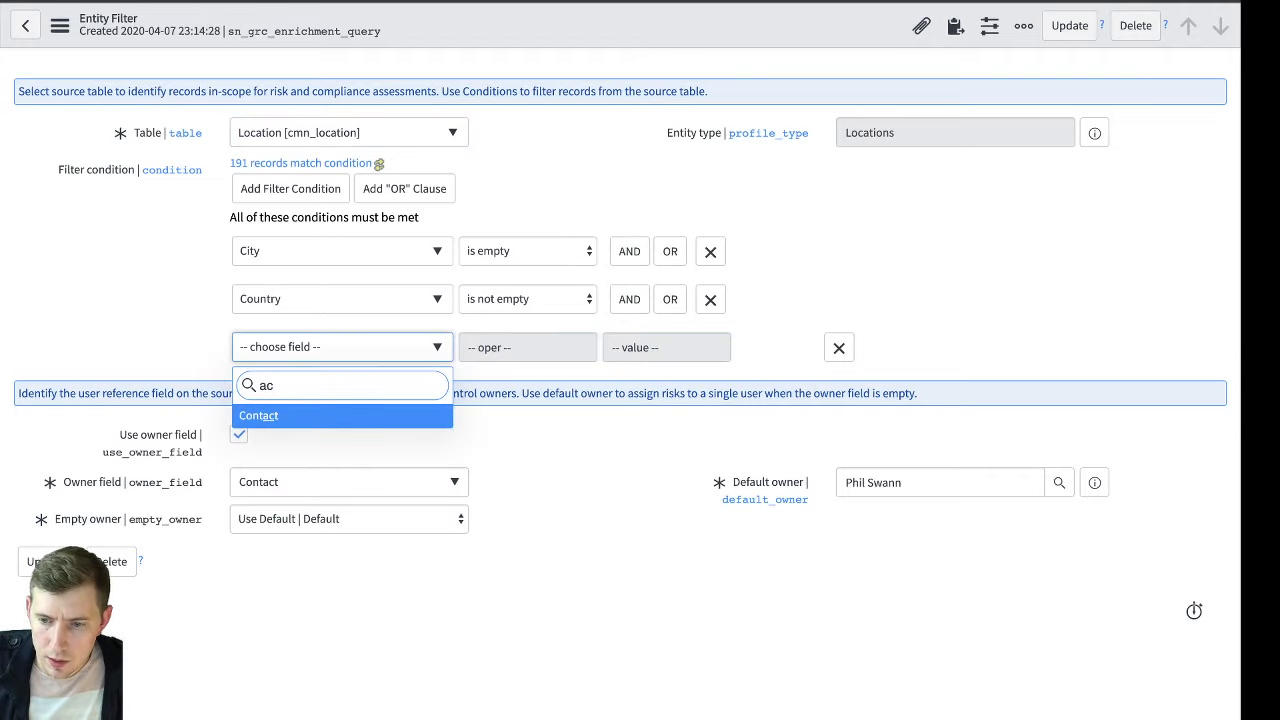
key("BackSpace")
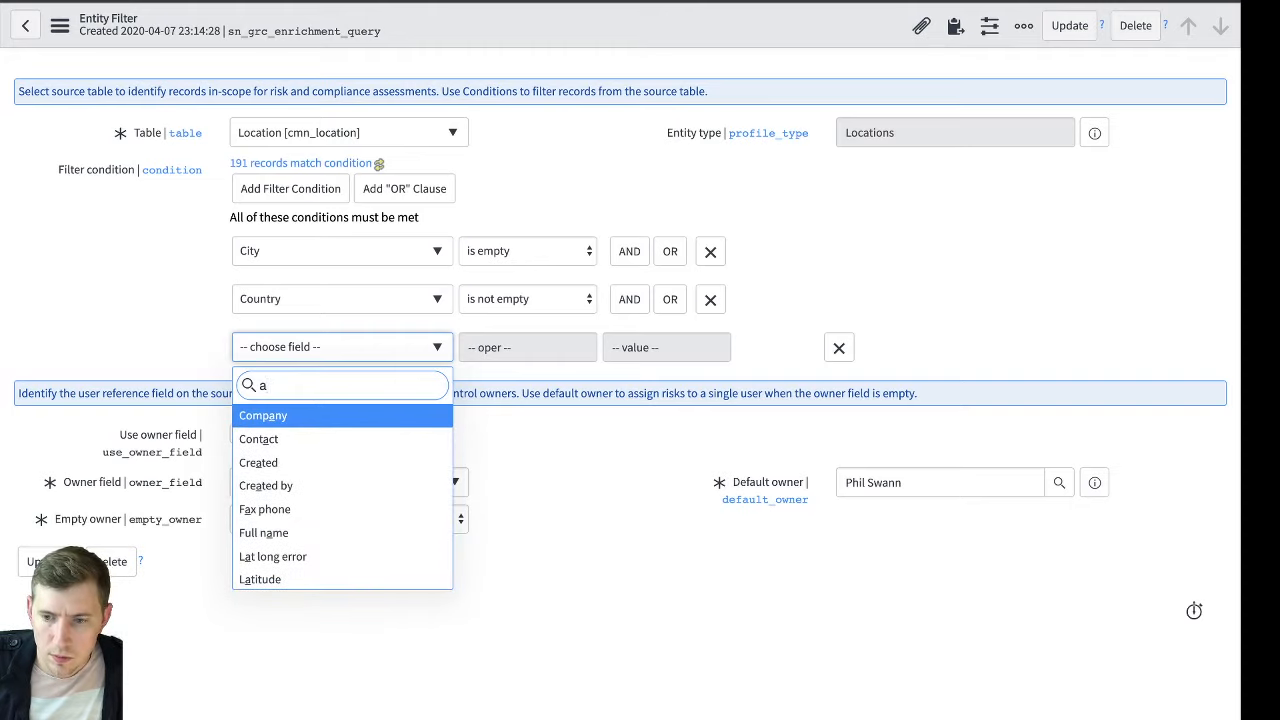
scroll(329, 450, "down", 4)
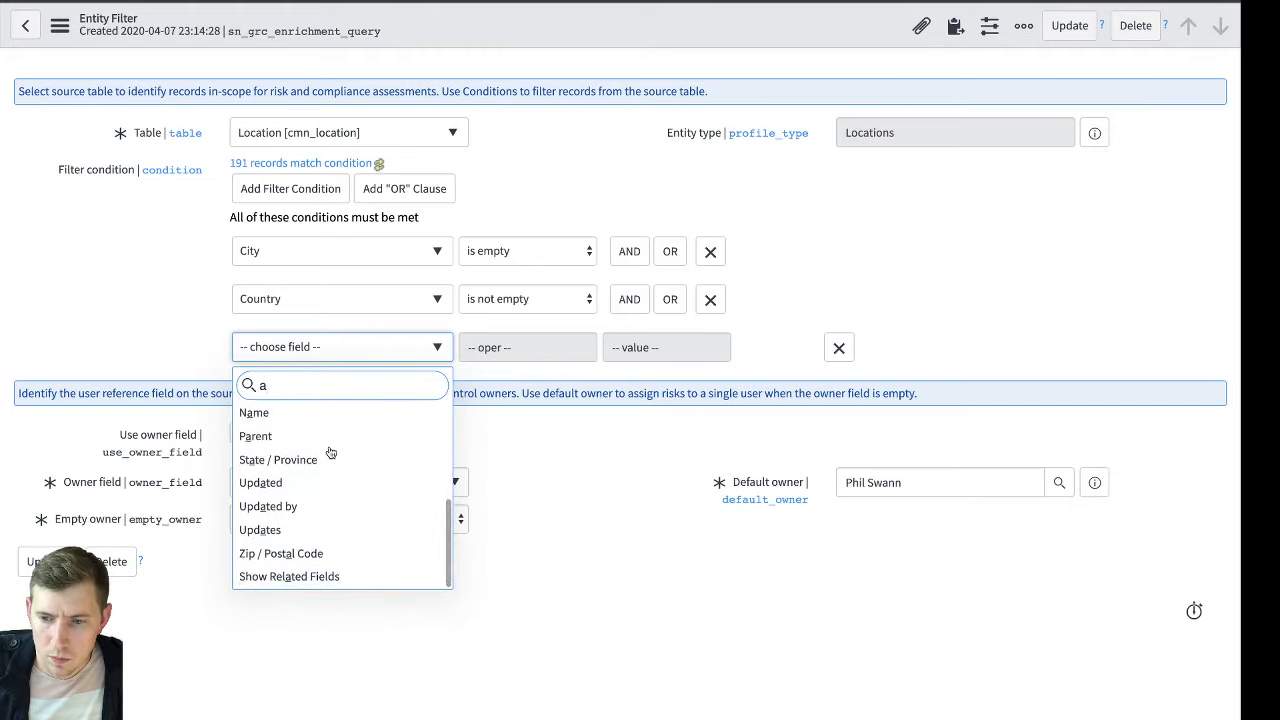
scroll(352, 437, "up", 4)
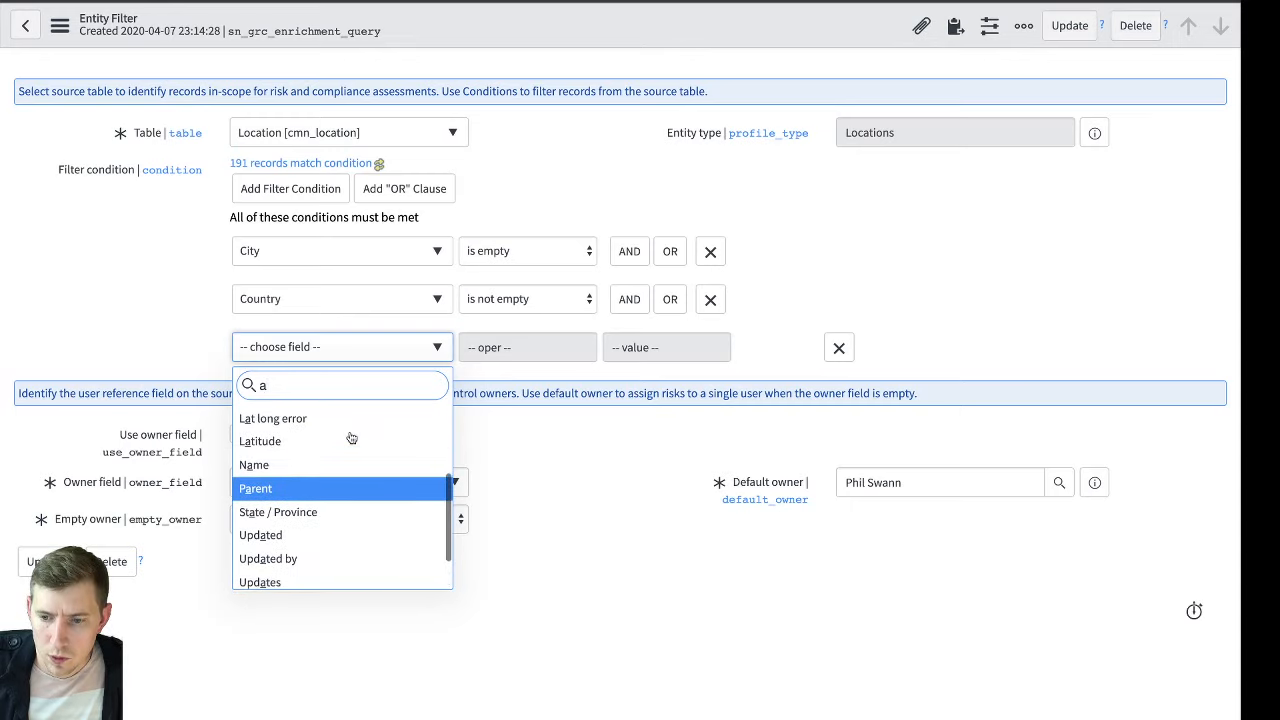
scroll(340, 432, "up", 2)
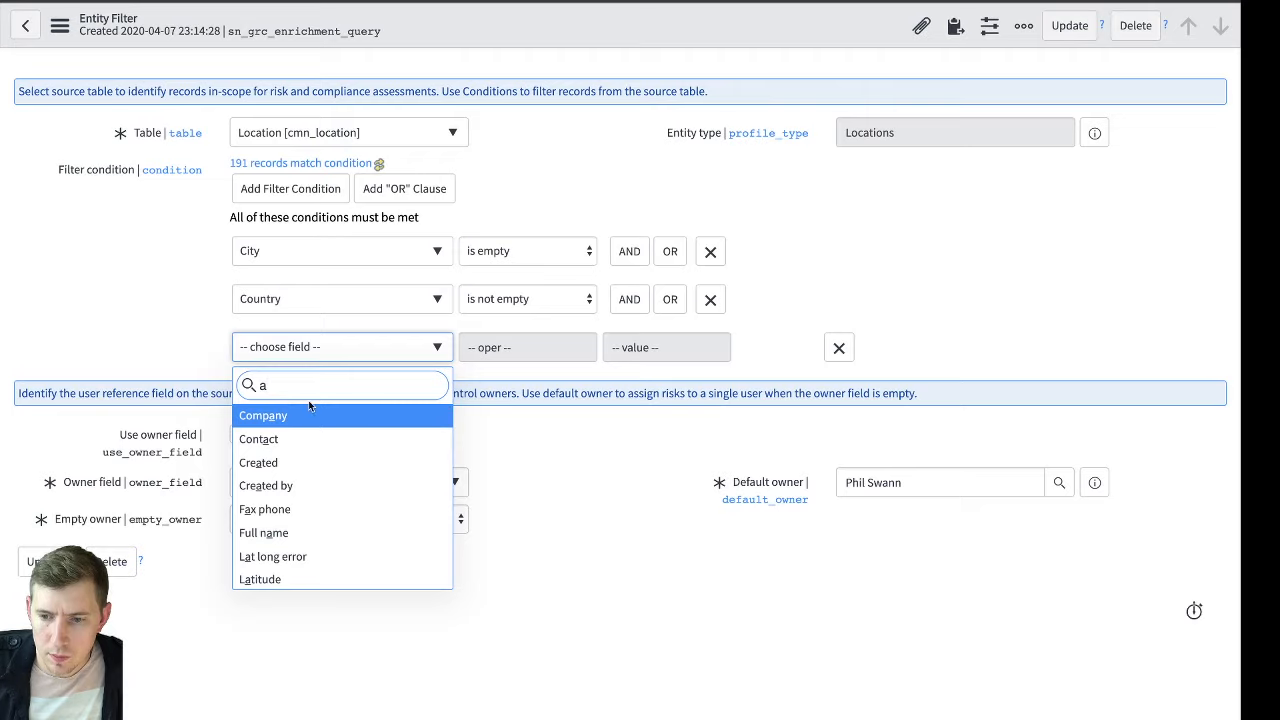
left_click(283, 533)
left_click(514, 347)
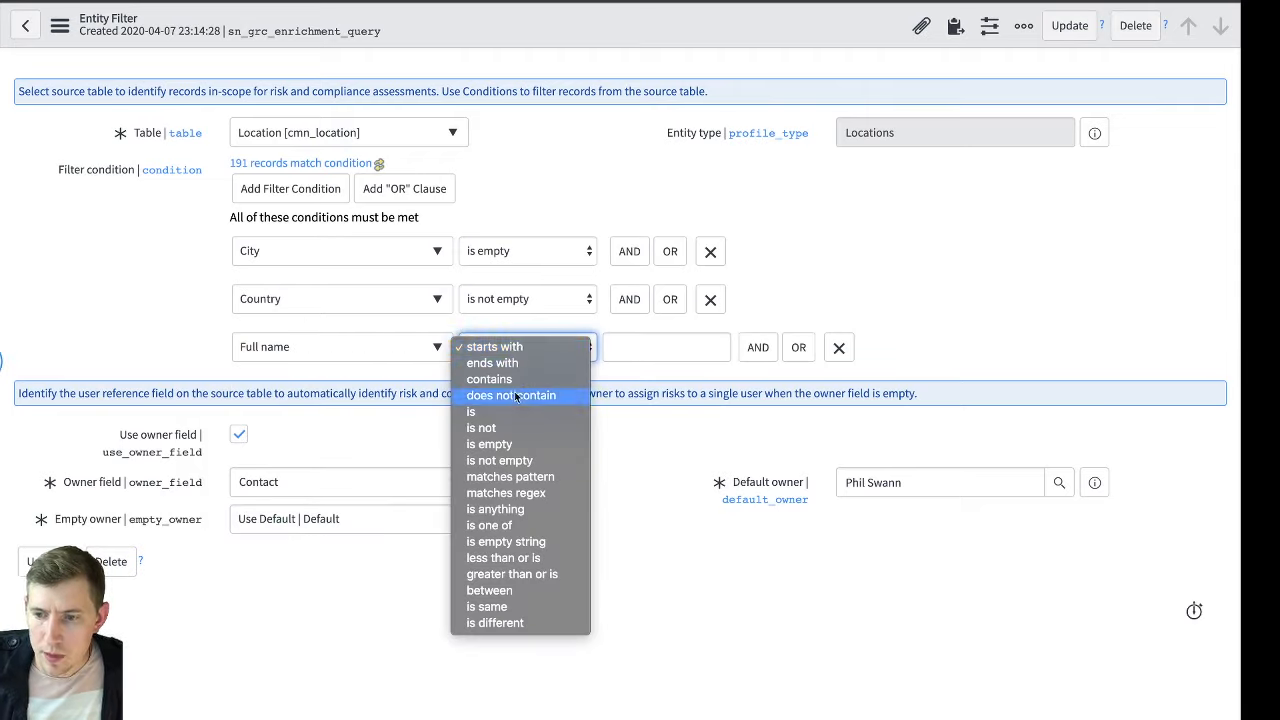
left_click(513, 457)
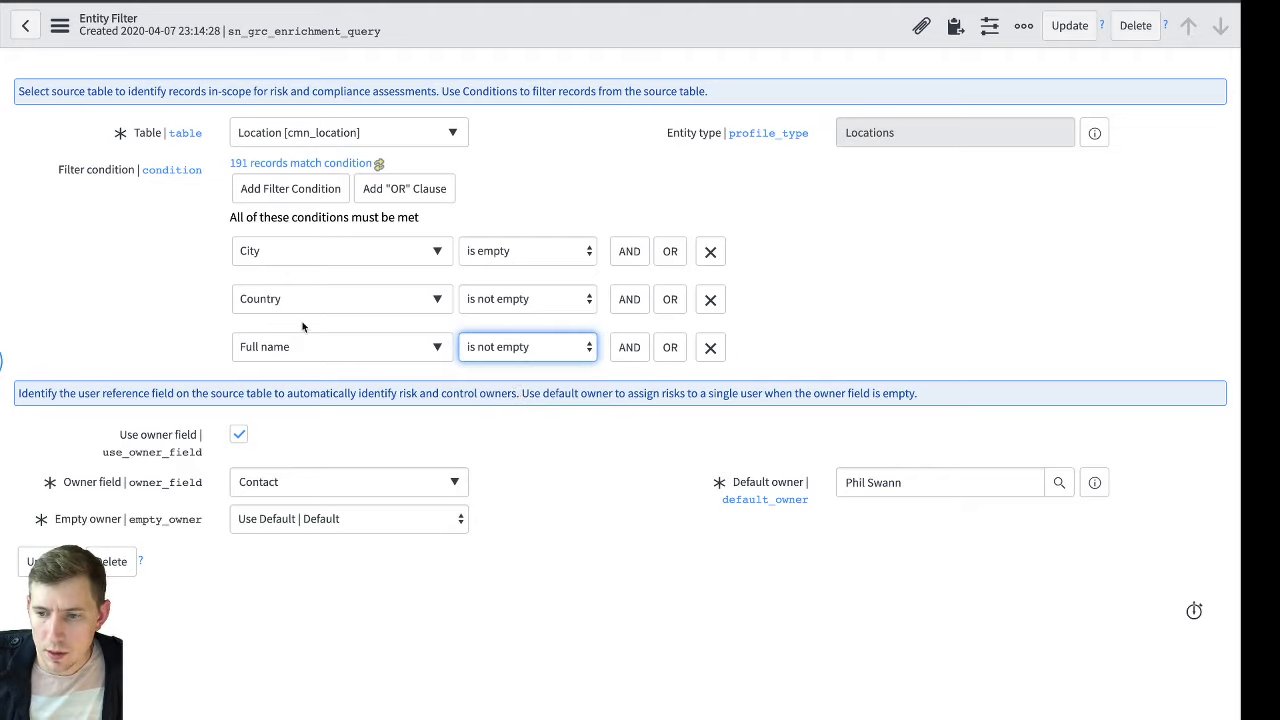
Refresh the filter's match count, save the entity filter, and update the Locations entities from it, showing the entities list
left_click(380, 166)
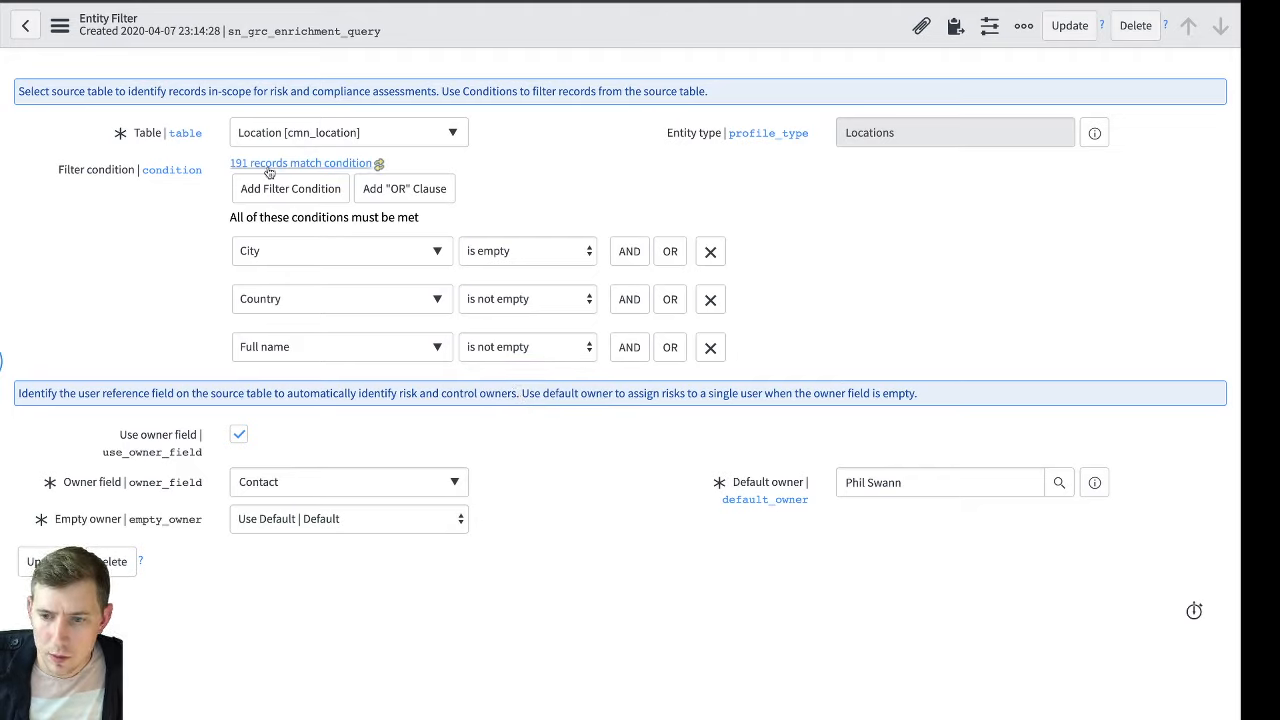
left_click(1069, 25)
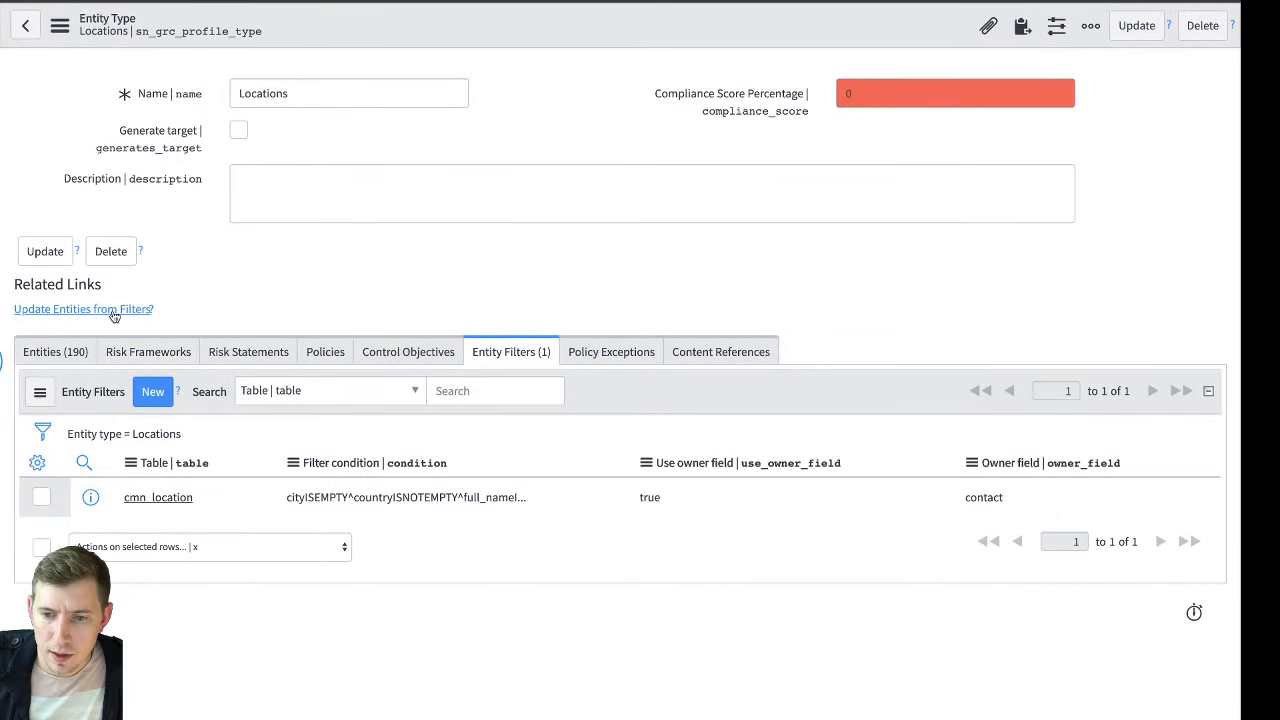
left_click(120, 308)
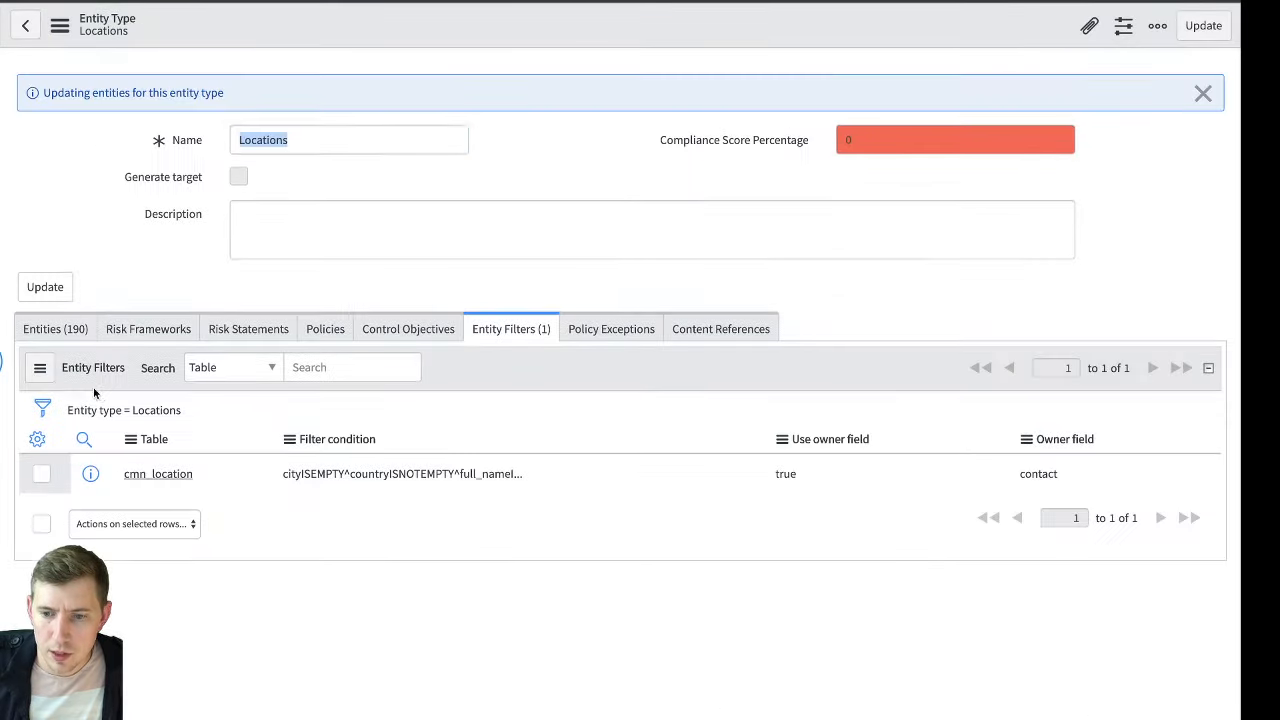
left_click(52, 339)
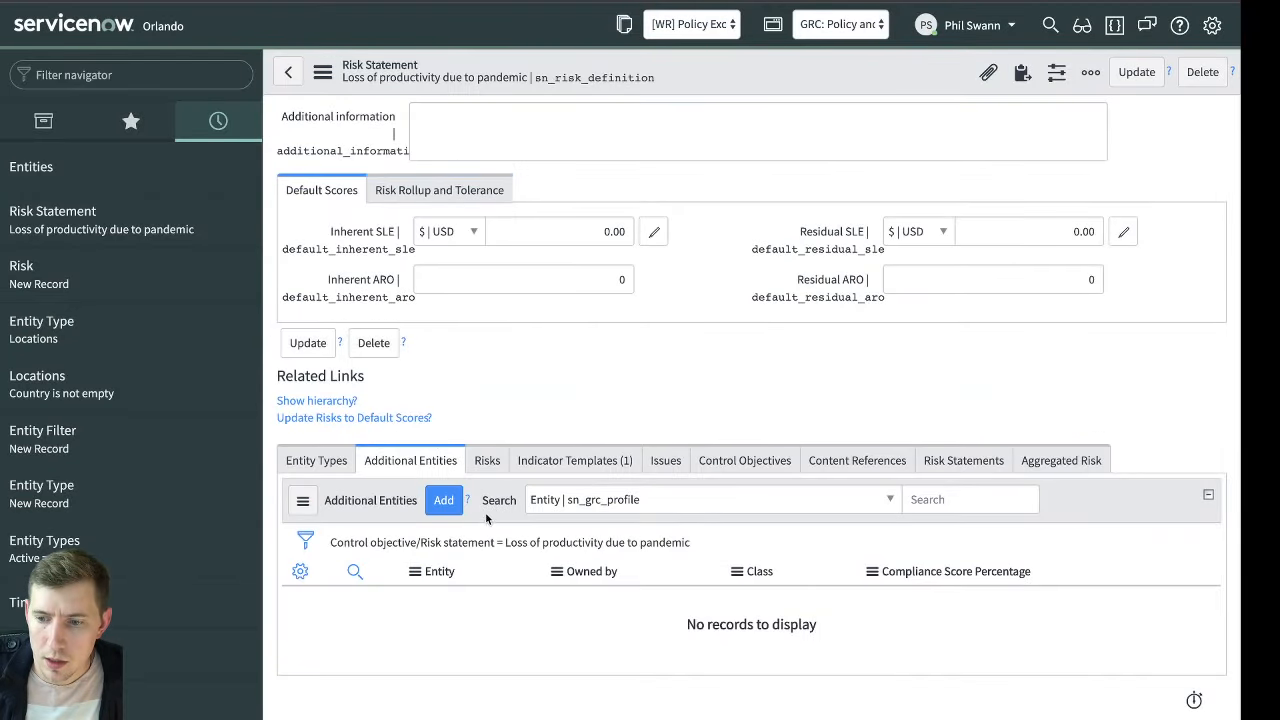
Search the risk statement's available entities for names starting with United and associate United Kingdom with the statement
left_click(448, 502)
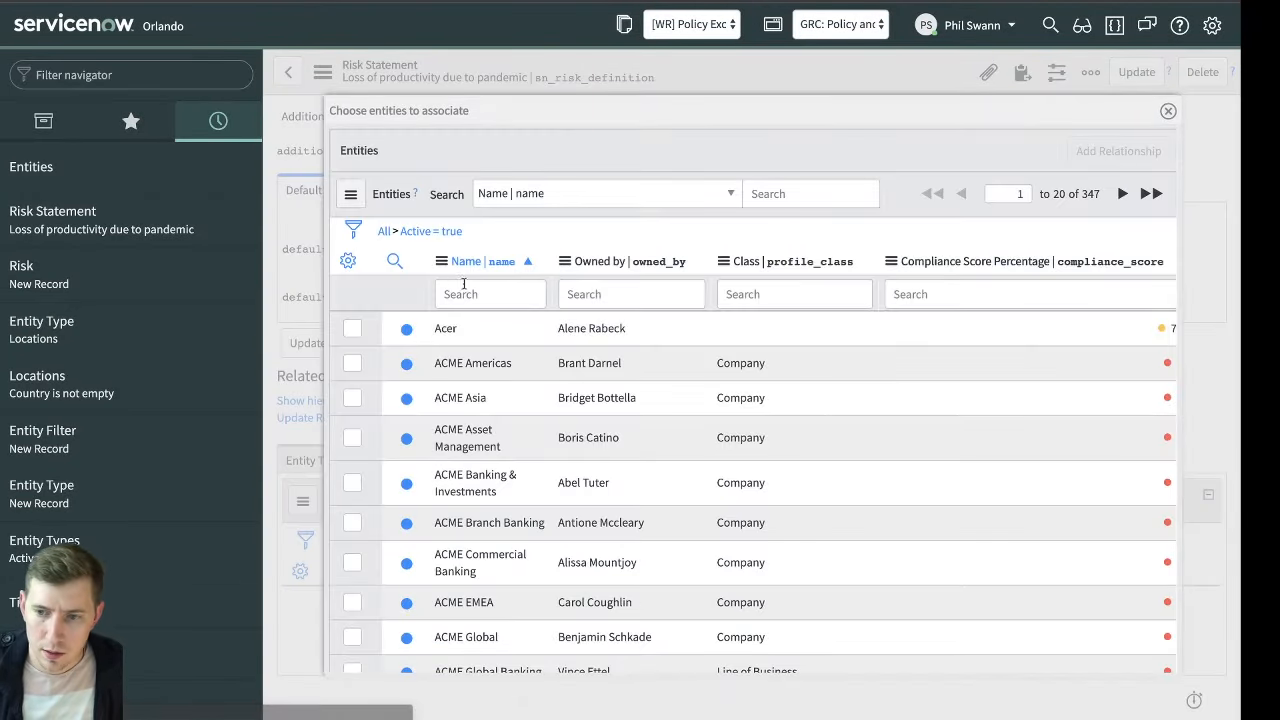
left_click(479, 293)
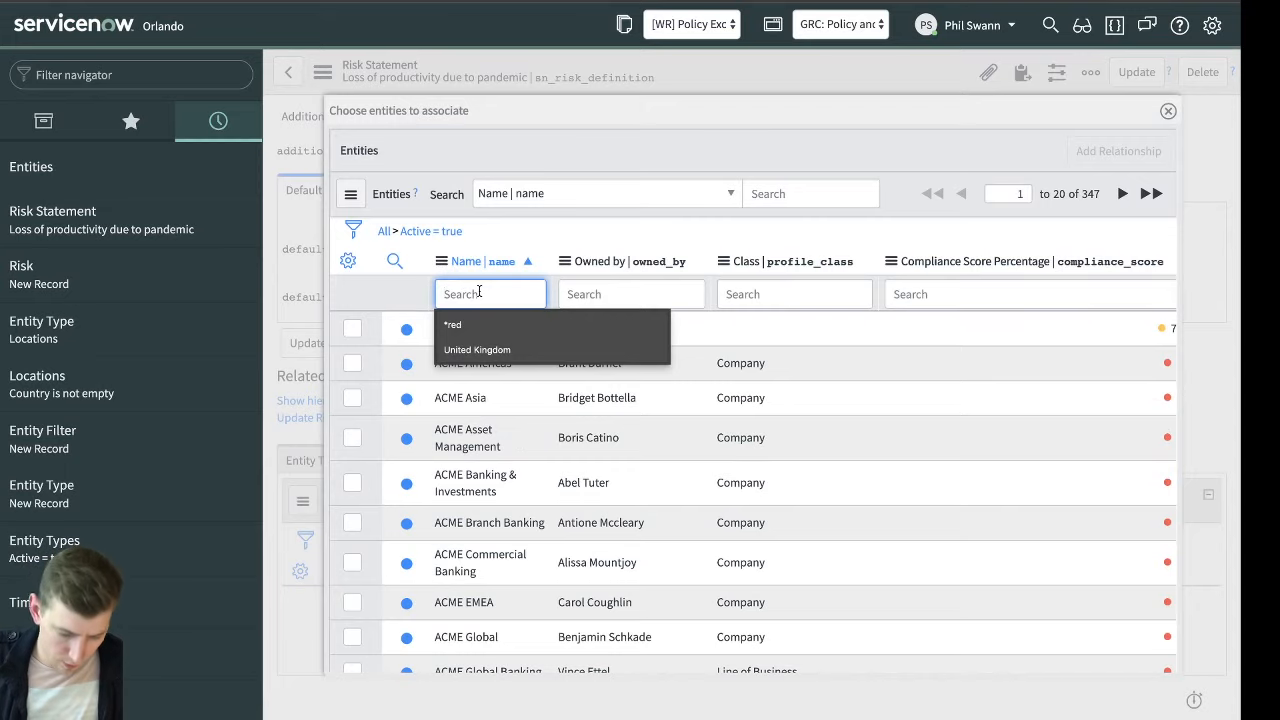
type("United")
key("Return")
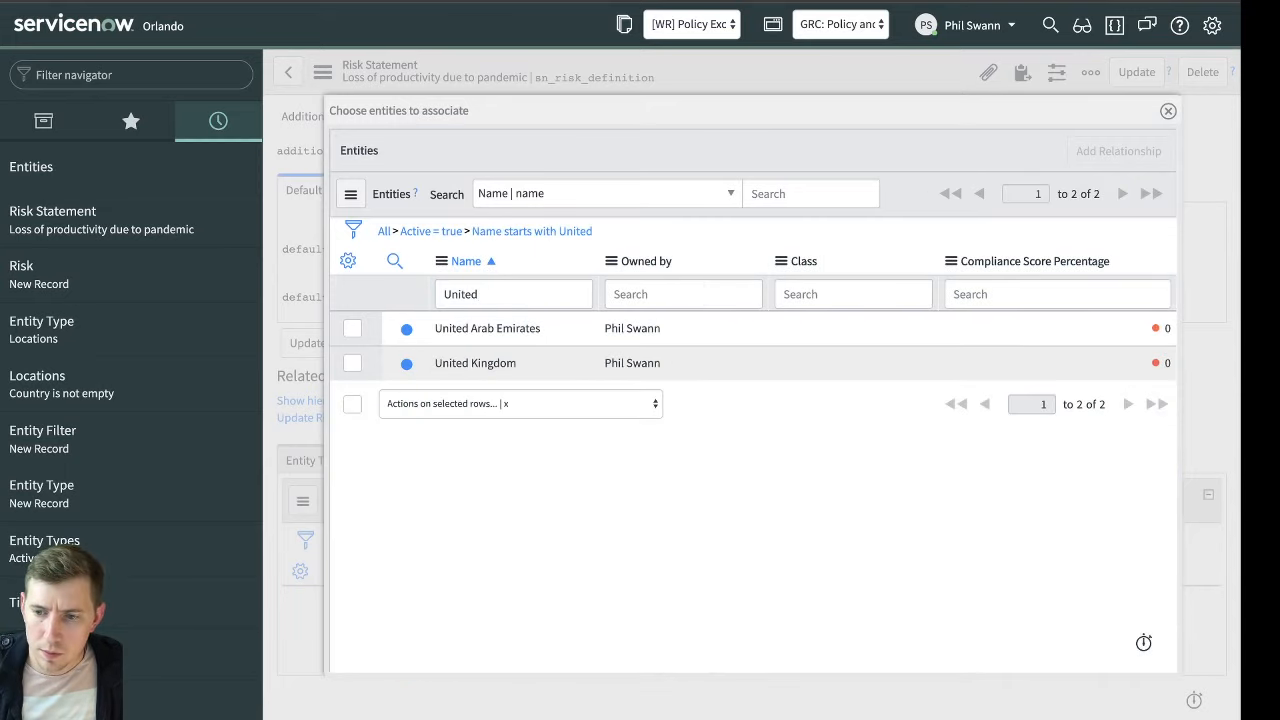
left_click(352, 363)
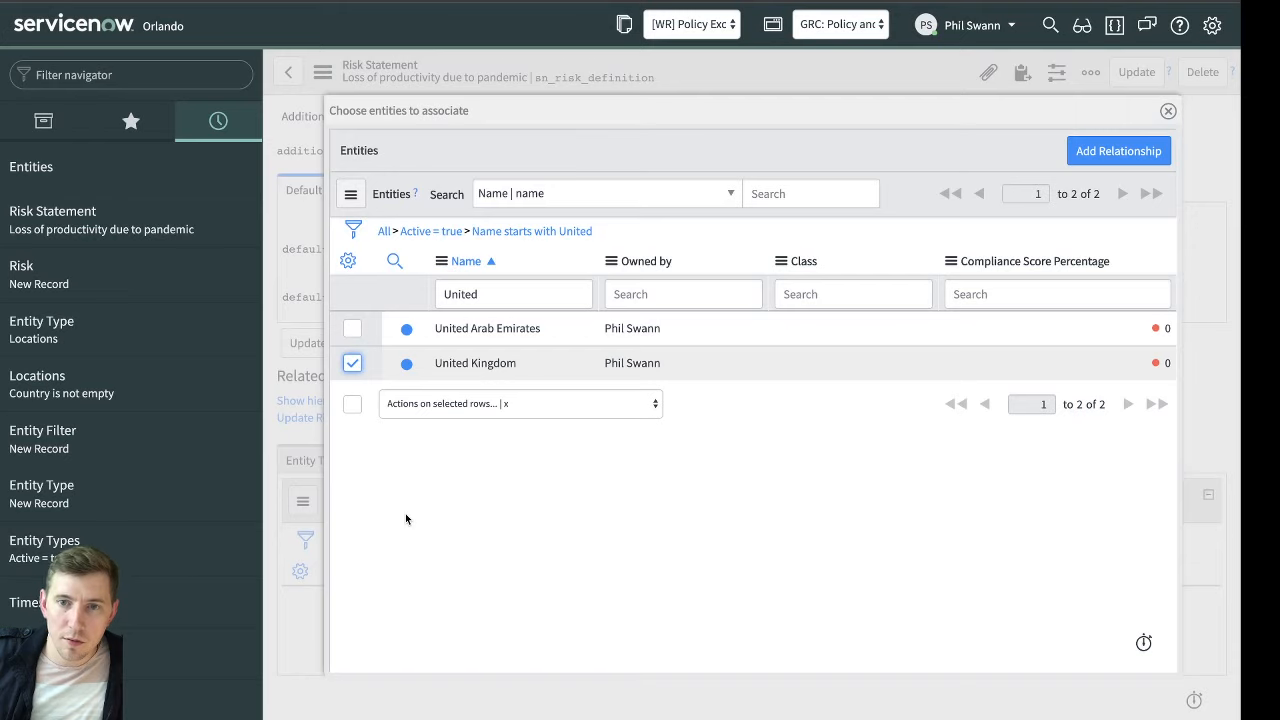
left_click(1118, 150)
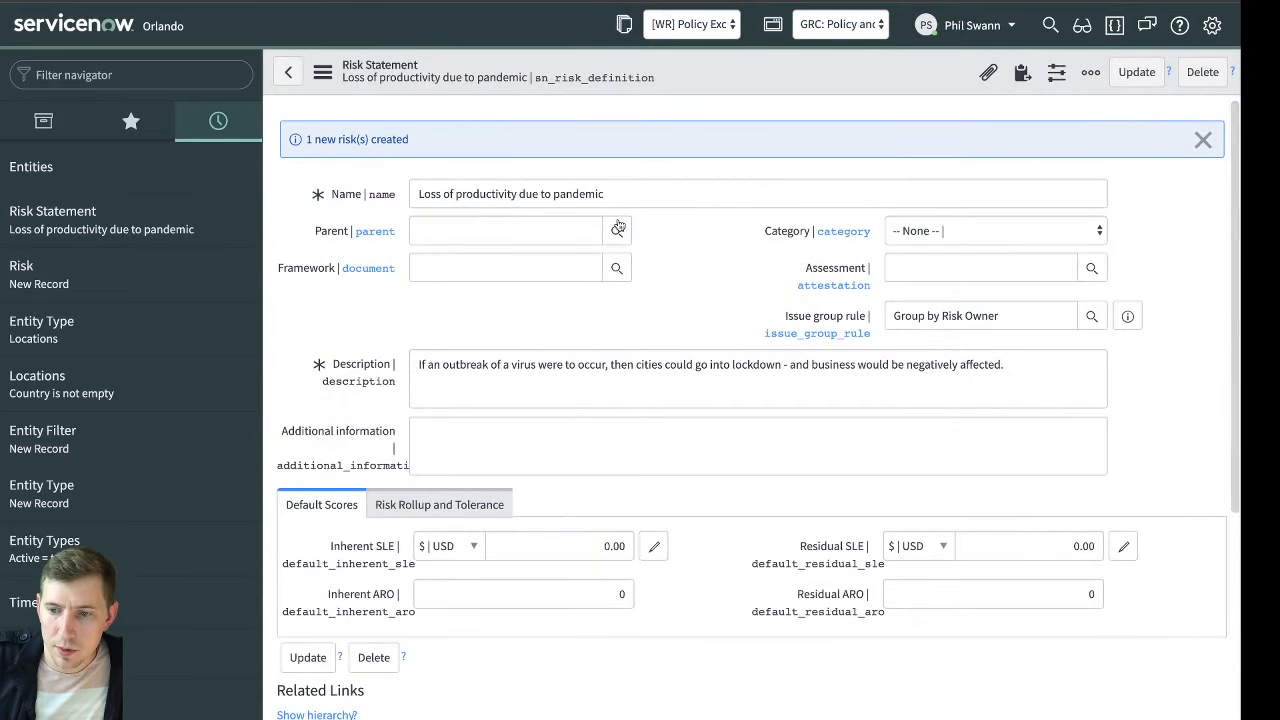
Show the risk statement's Risks list and add Created Manually to its selected columns
scroll(459, 148, "down", 3)
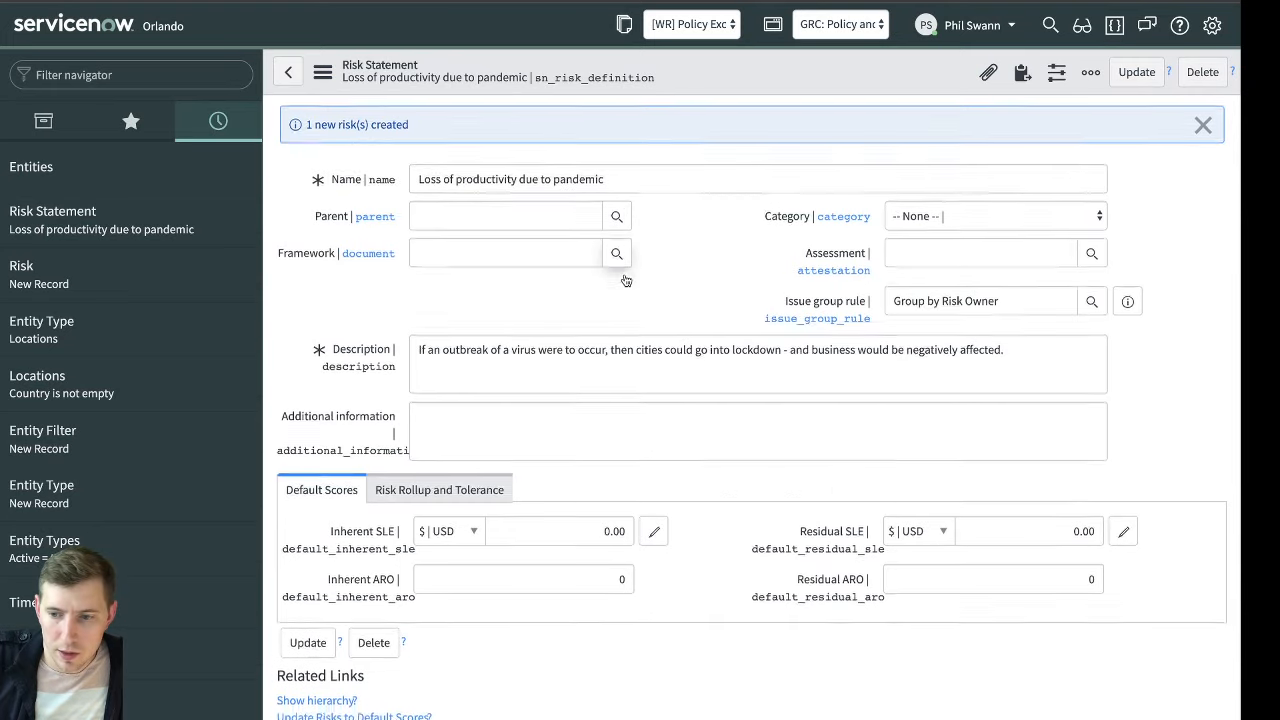
left_click(525, 456)
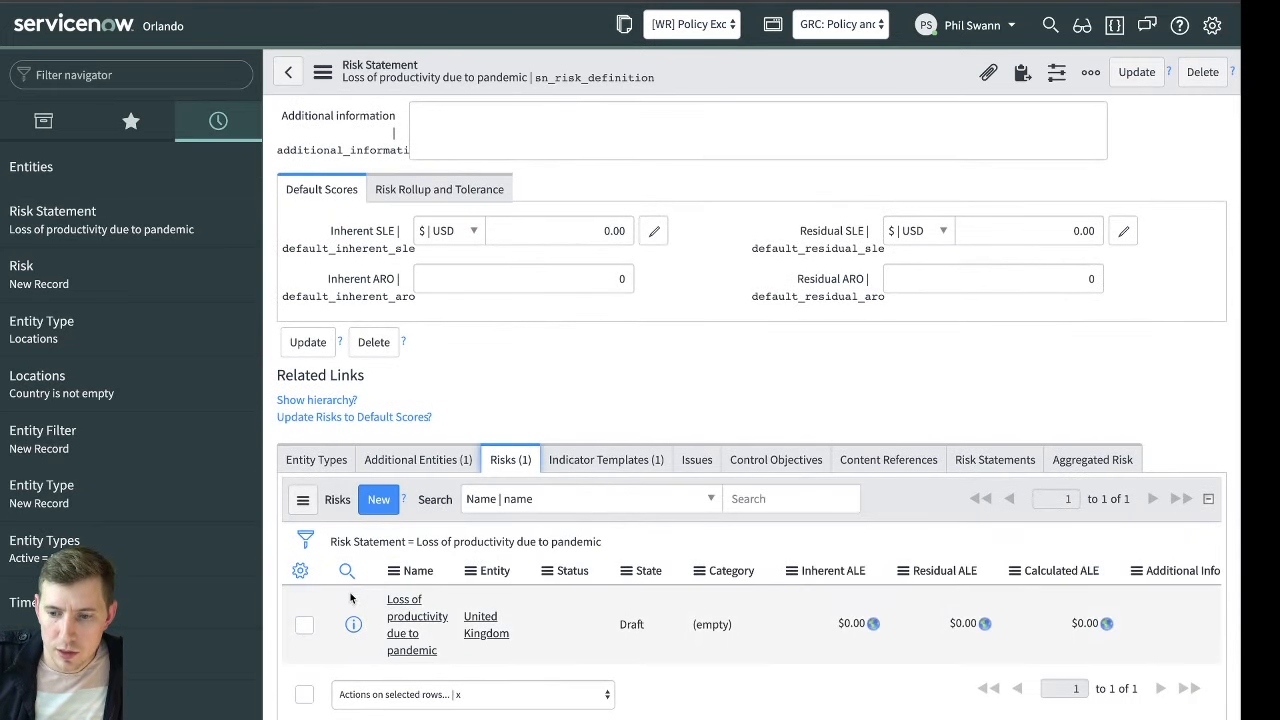
scroll(345, 550, "down", 1)
left_click(300, 515)
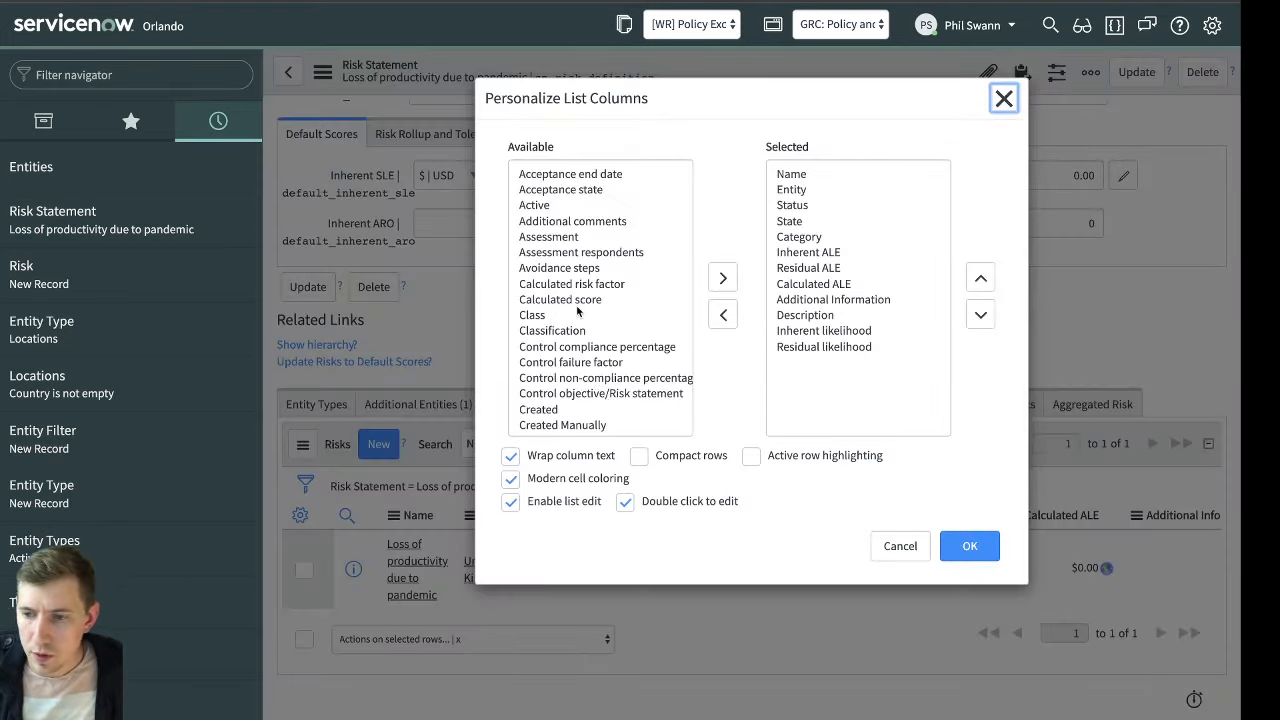
left_click(585, 299)
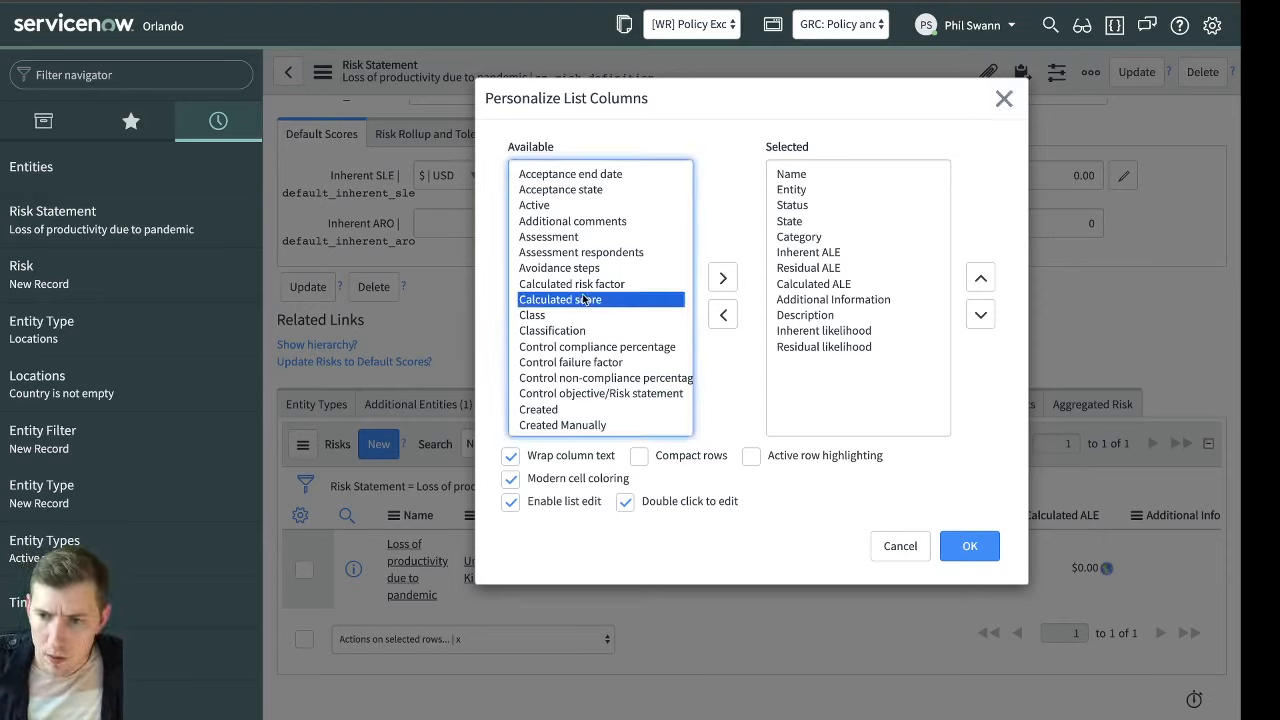
left_click(562, 425)
left_click(723, 277)
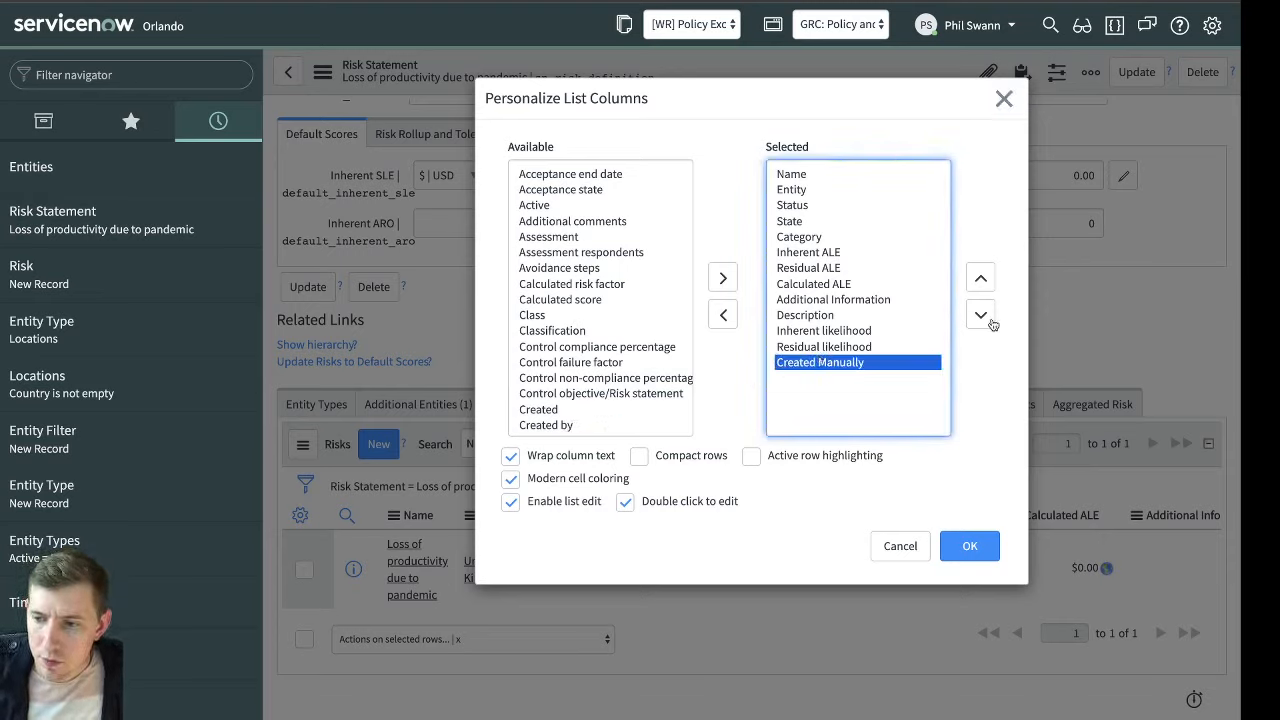
Move the Created Manually column directly after Entity and apply the list layout
left_click(981, 277)
double_click(981, 277)
double_click(981, 277)
double_click(981, 277)
left_click(981, 277)
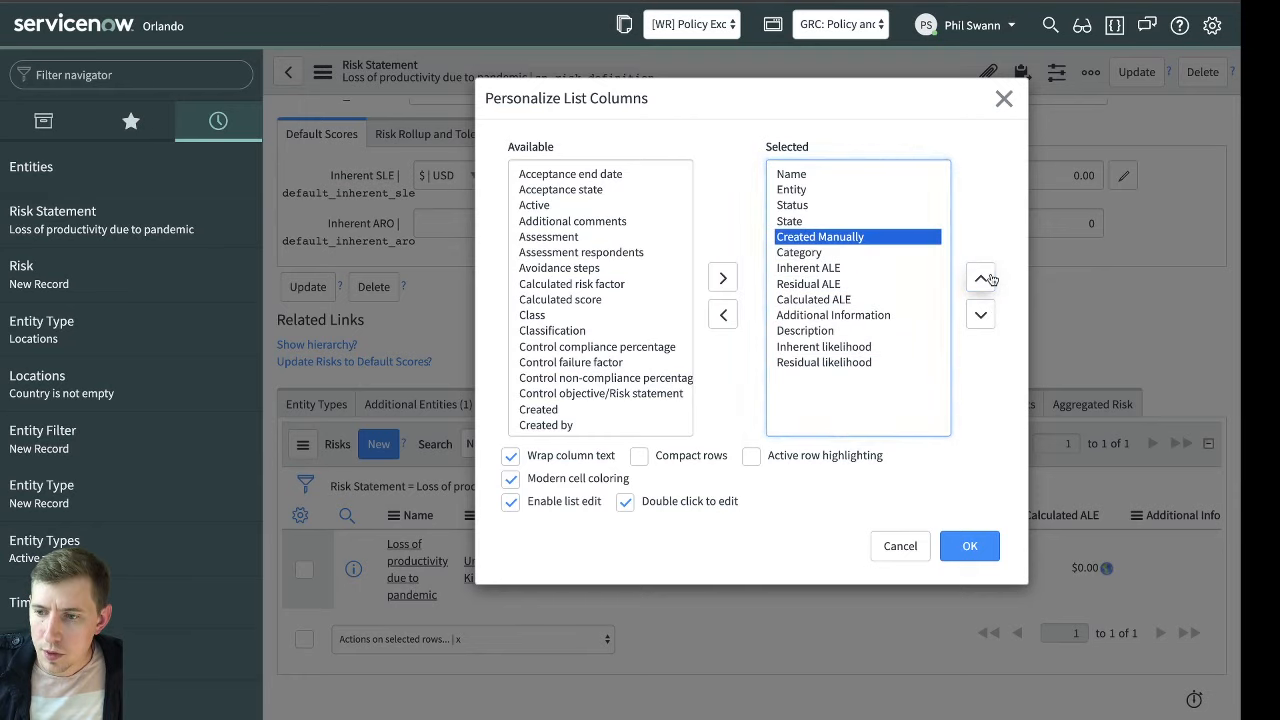
left_click(981, 277)
left_click(981, 276)
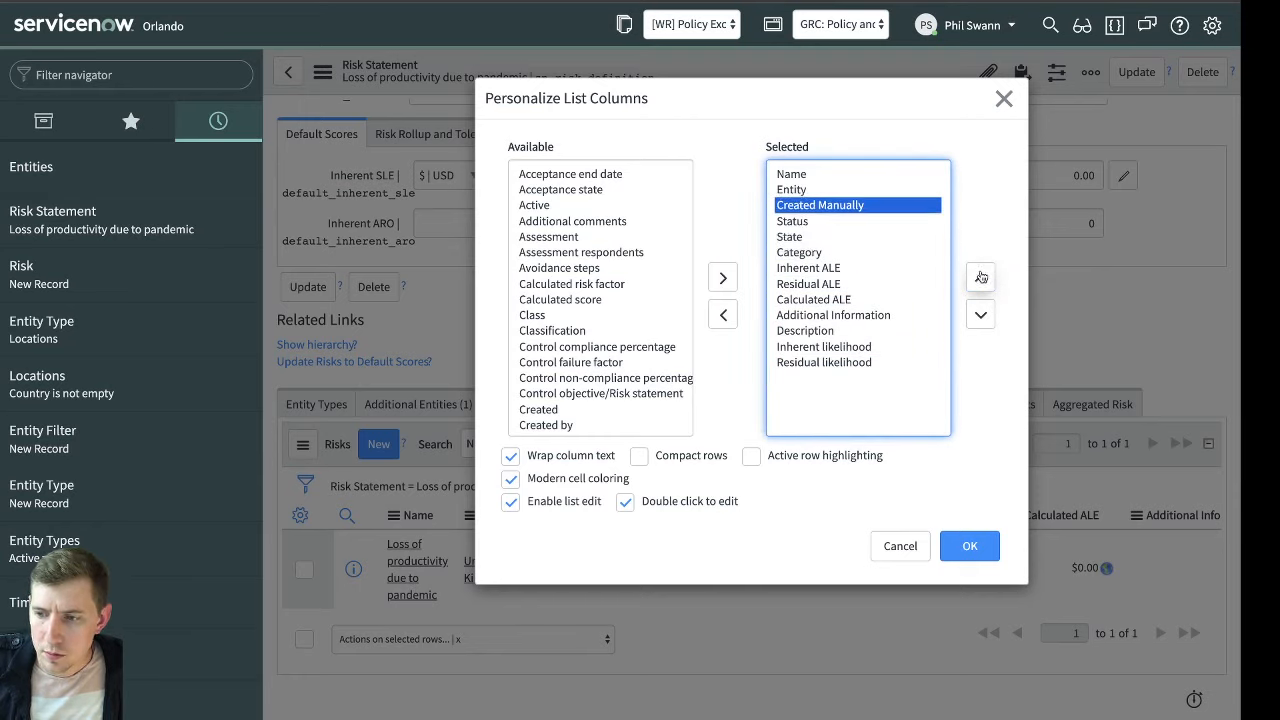
left_click(968, 546)
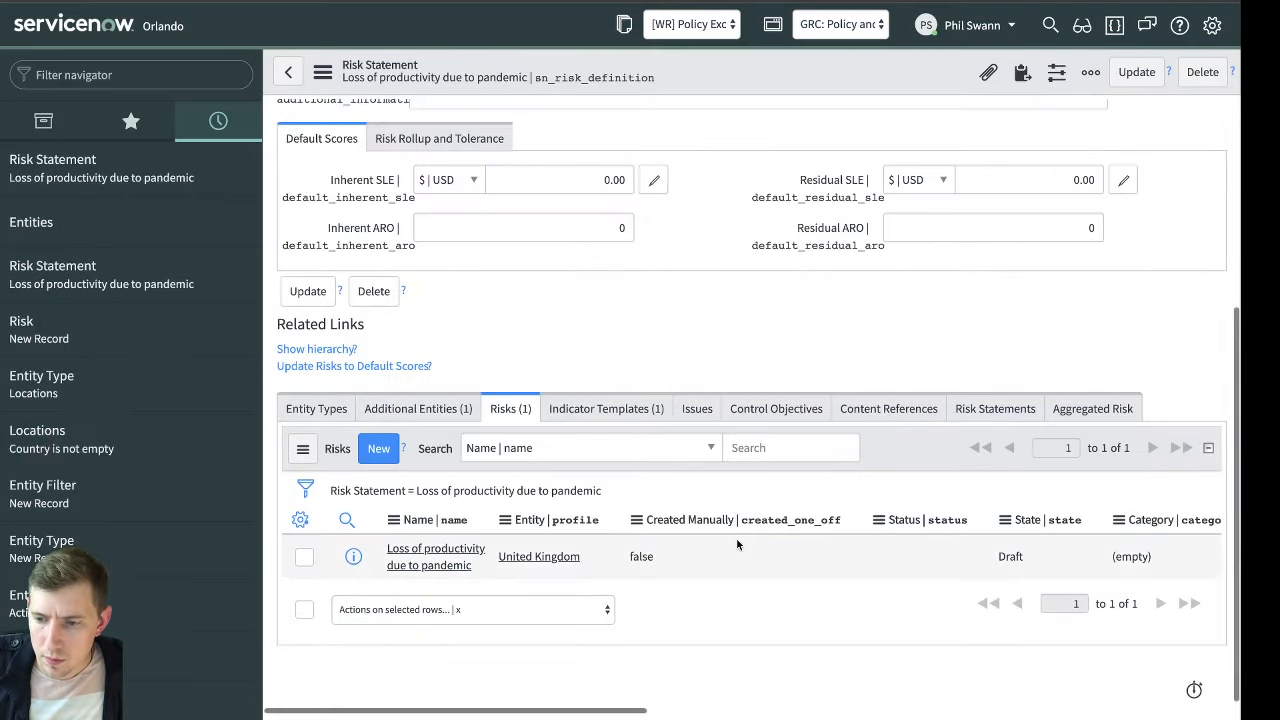
Create and submit a new risk under the Loss of productivity due to pandemic statement for the United Arab Emirates entity
left_click(668, 559)
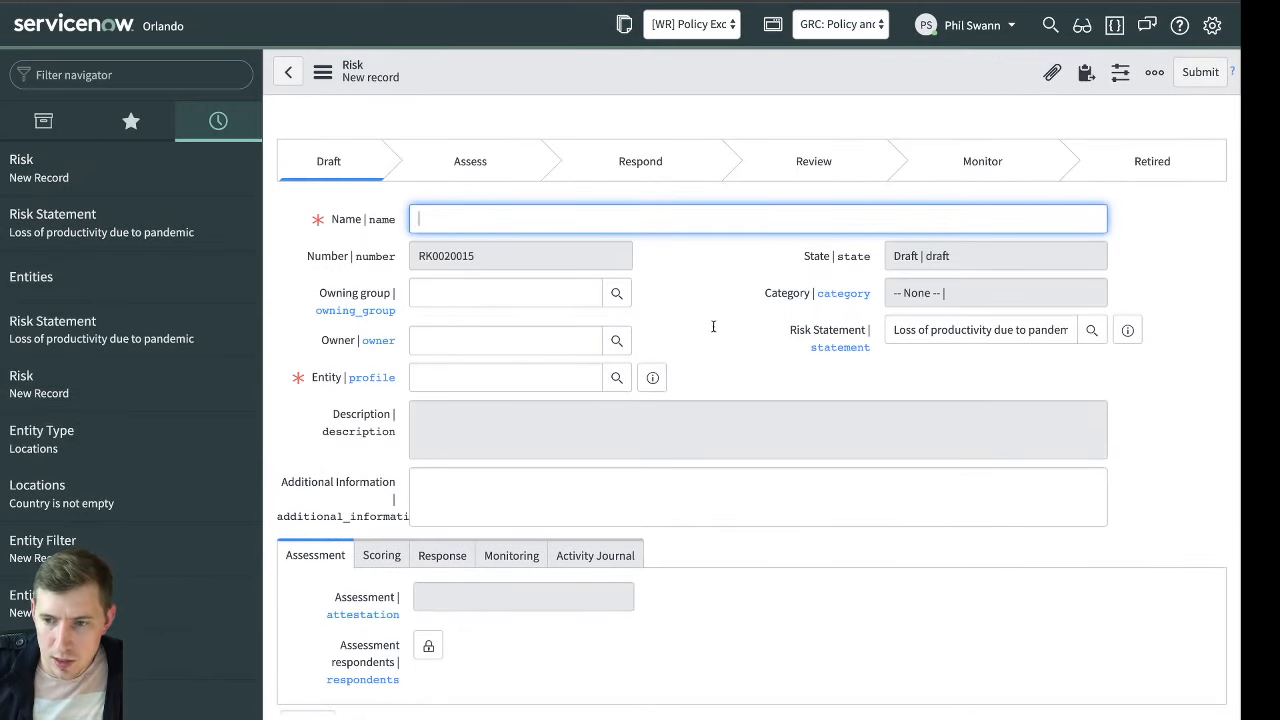
left_click(501, 380)
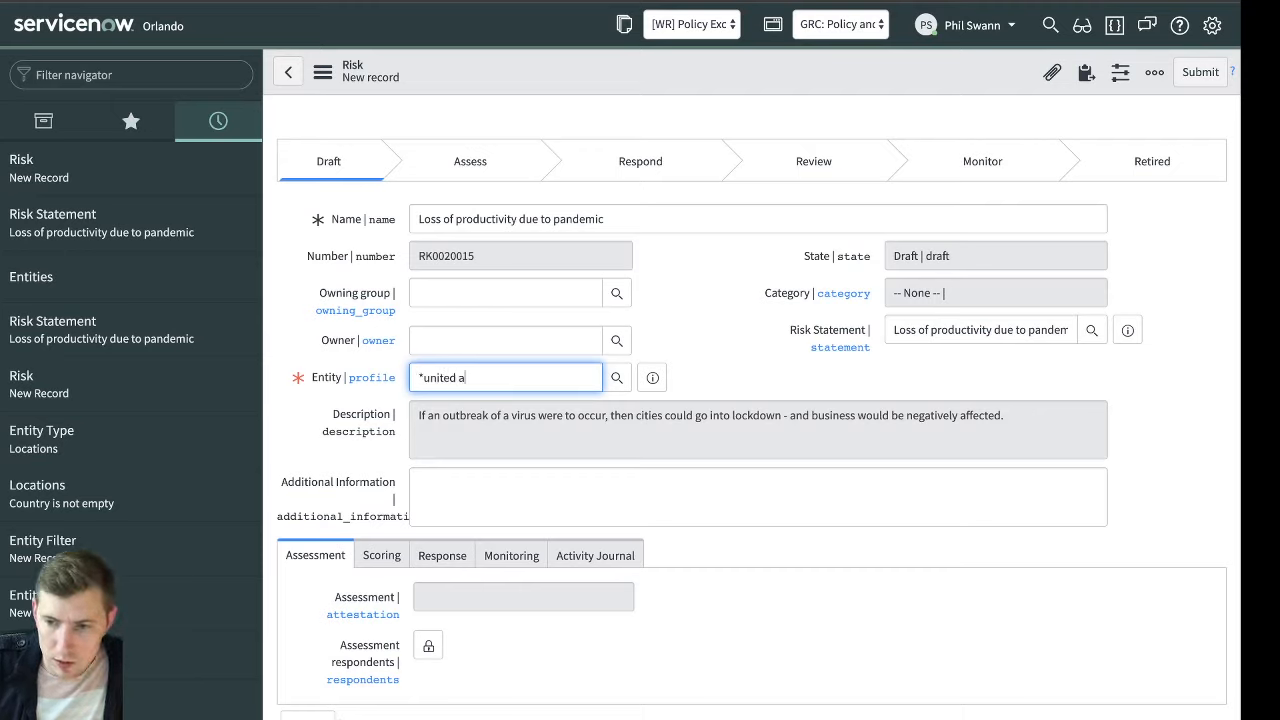
key("Down")
key("Return")
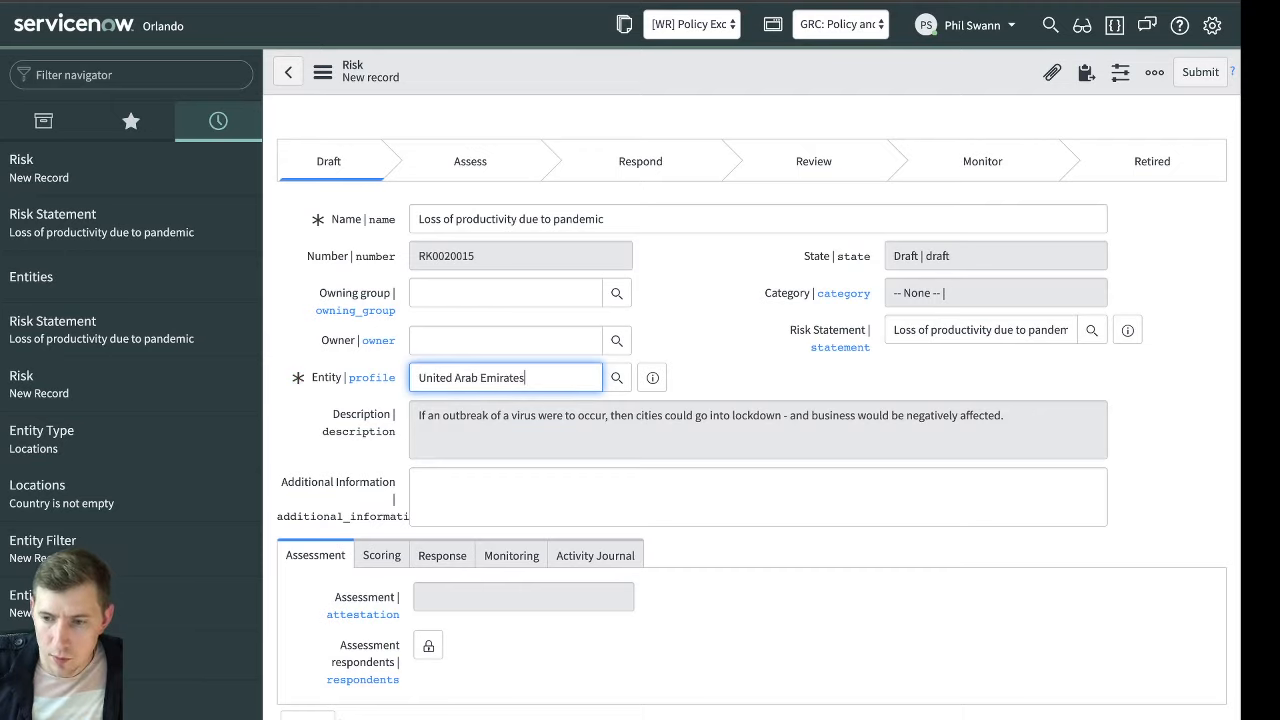
left_click(722, 368)
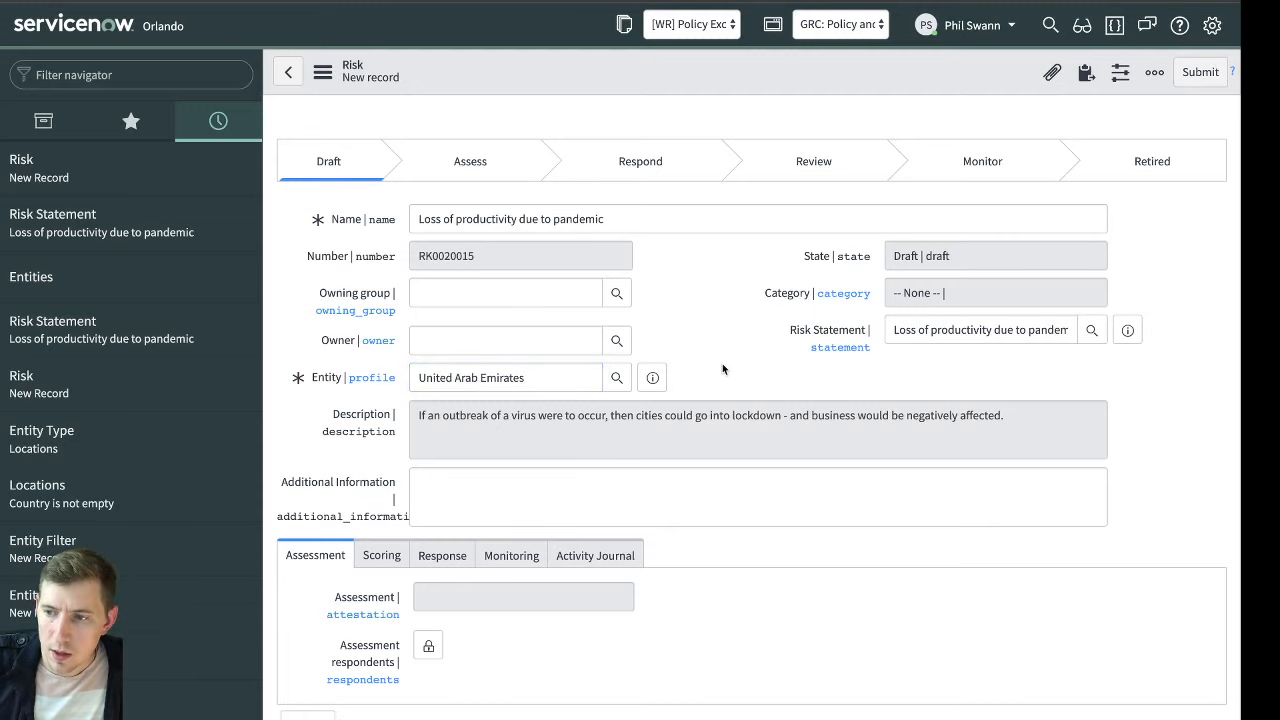
left_click(1200, 71)
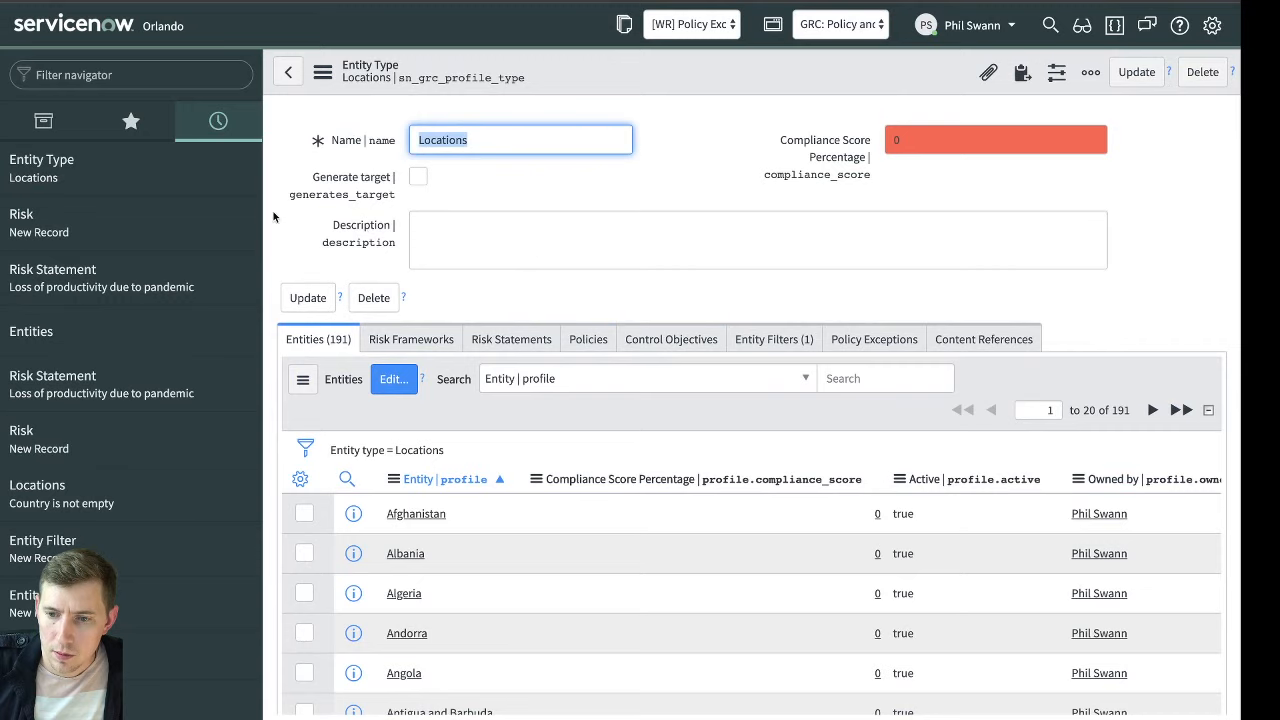
Reopen the Loss of productivity due to pandemic risk statement and compare the Created Manually values of its risks
left_click(180, 278)
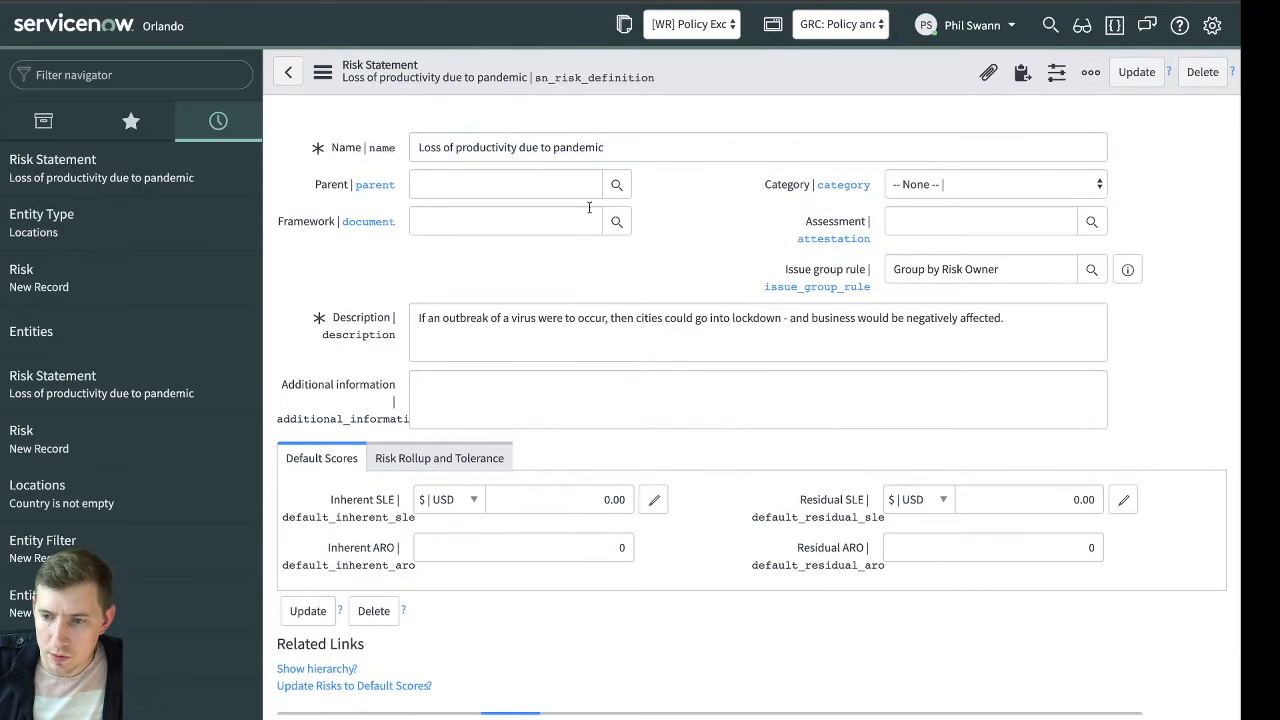
scroll(674, 287, "down", 5)
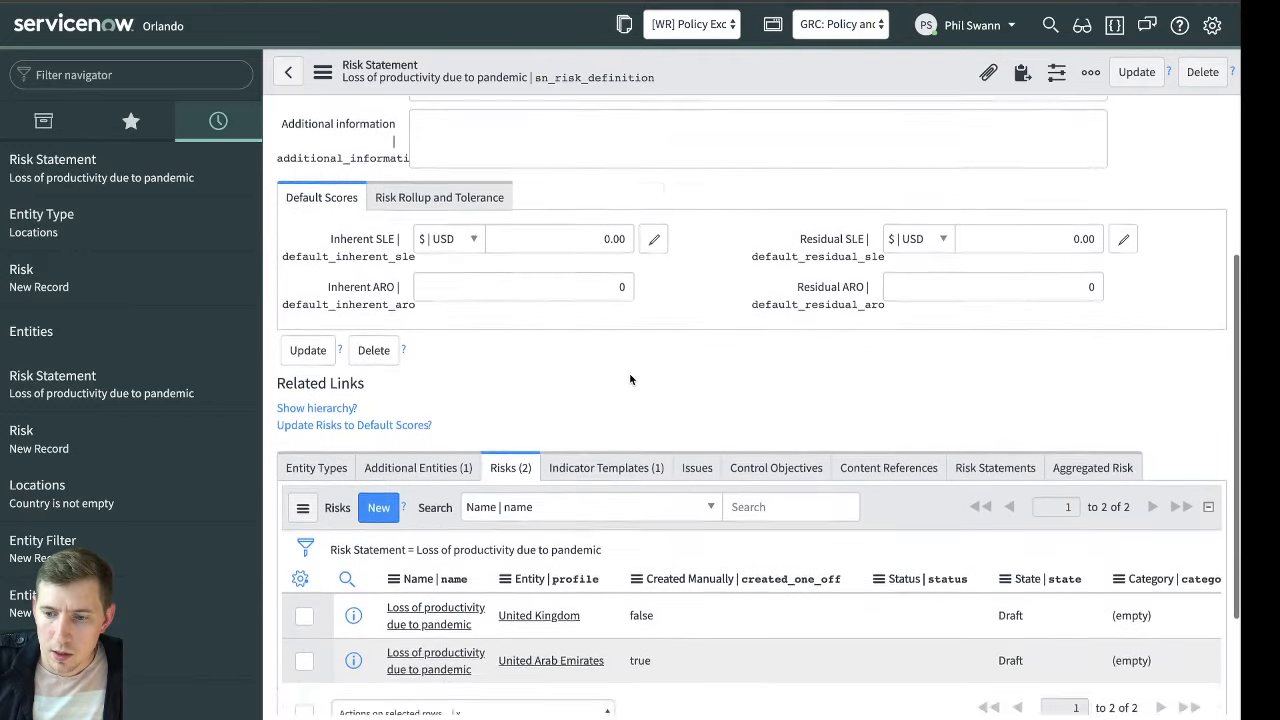
left_click(680, 488)
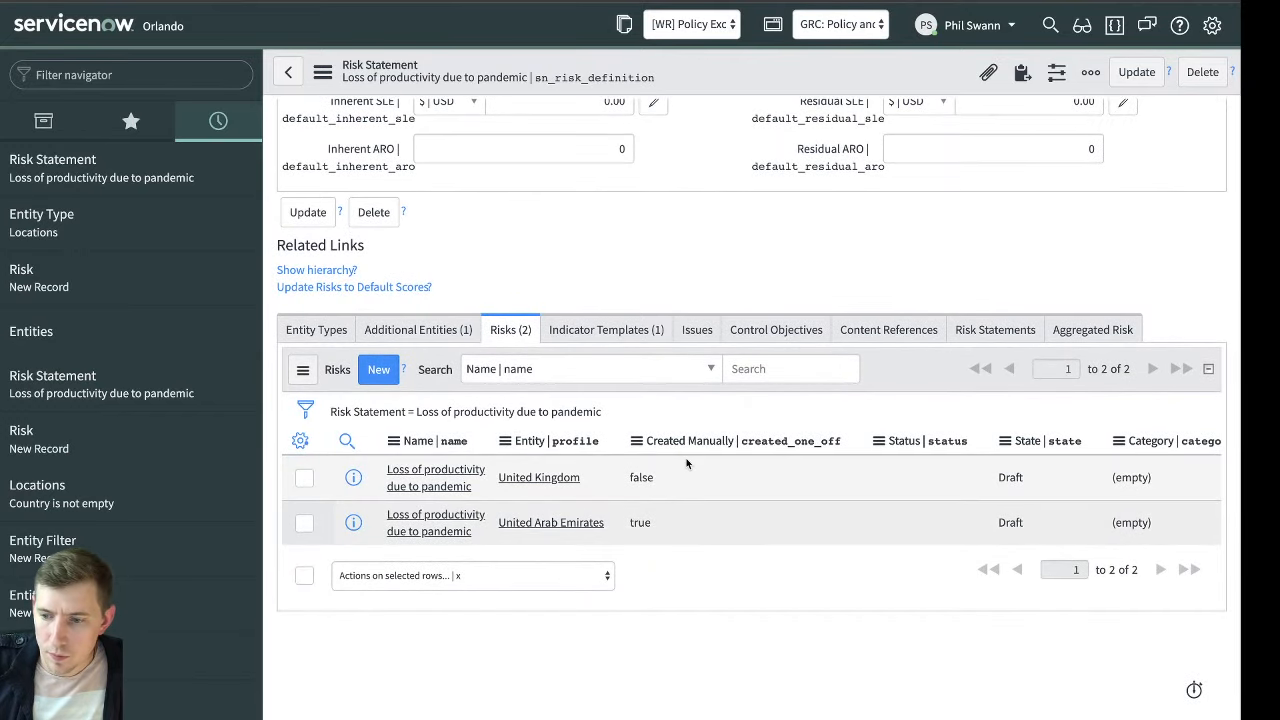
Compare the Created Manually values of the United Kingdom and United Arab Emirates risks with the risk statement's Additional Entities
left_click(667, 517)
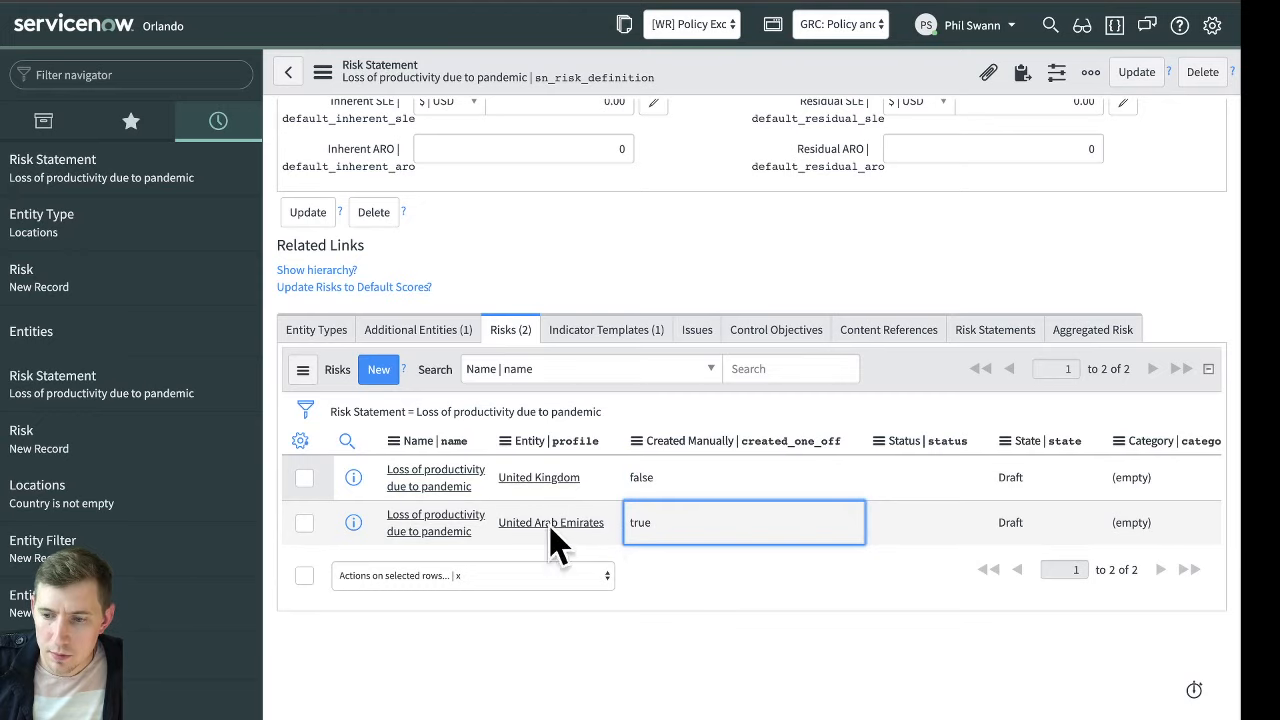
left_click(636, 498)
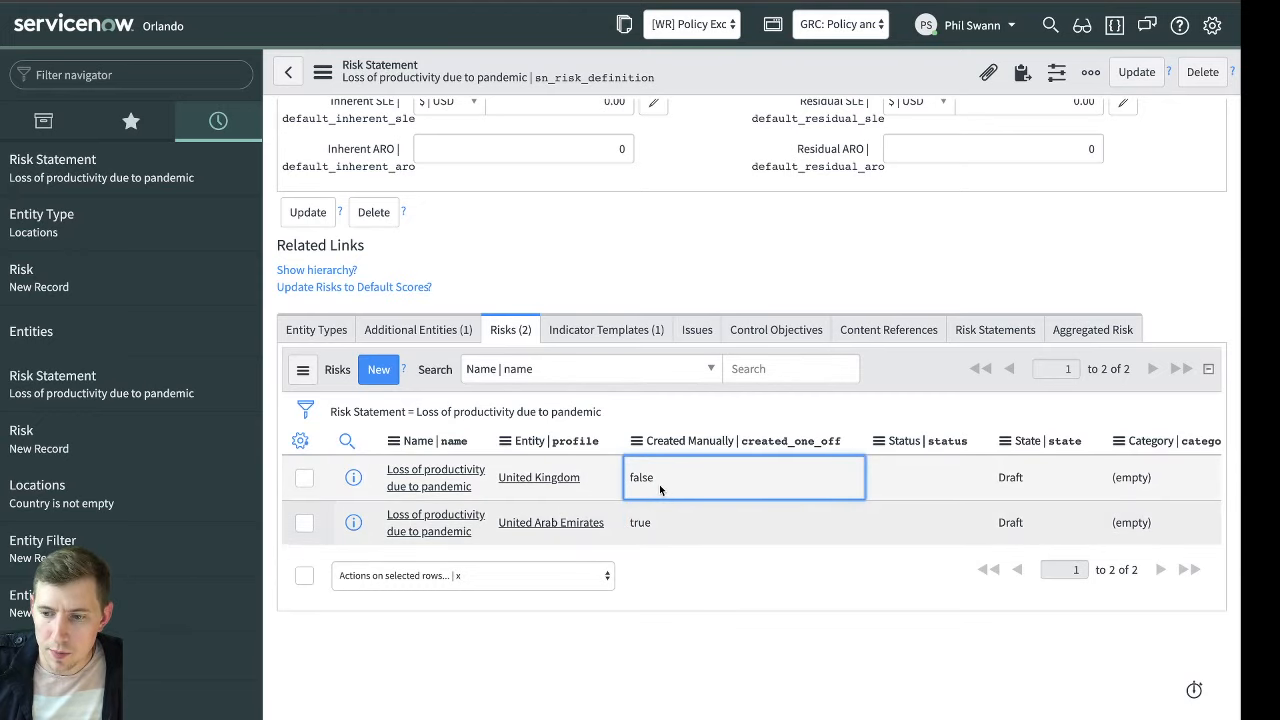
left_click(418, 329)
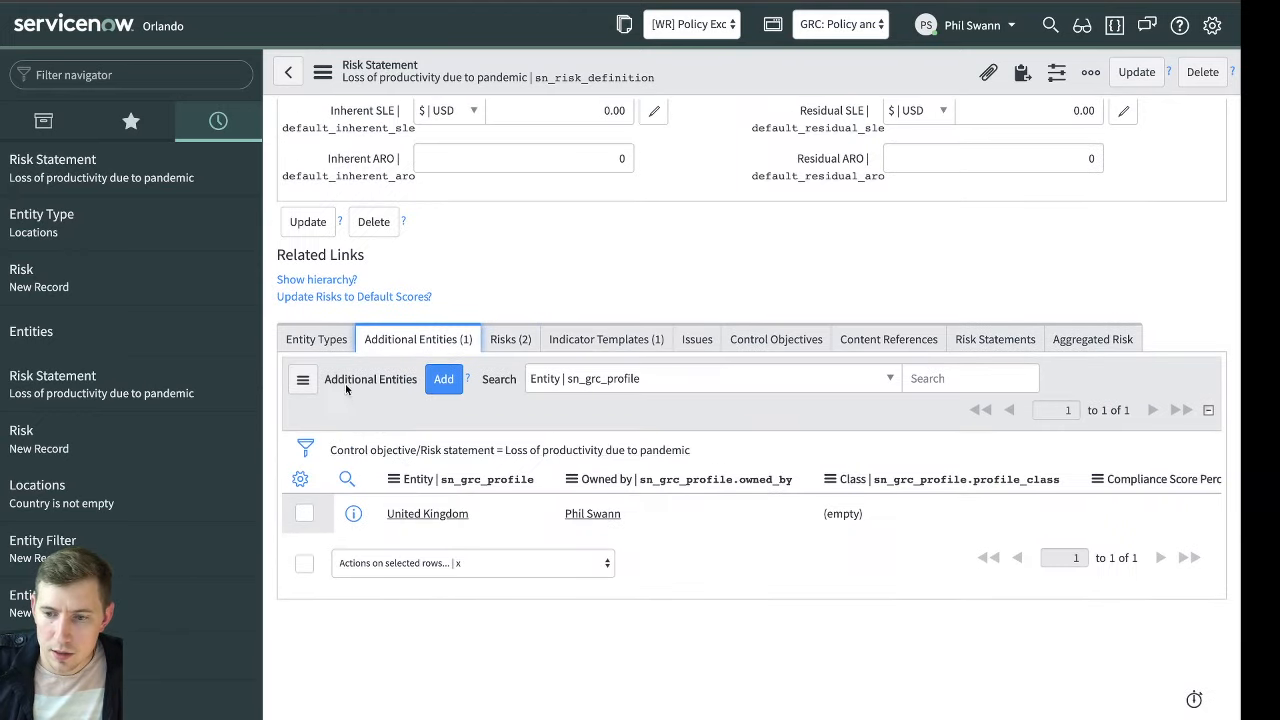
left_click(510, 339)
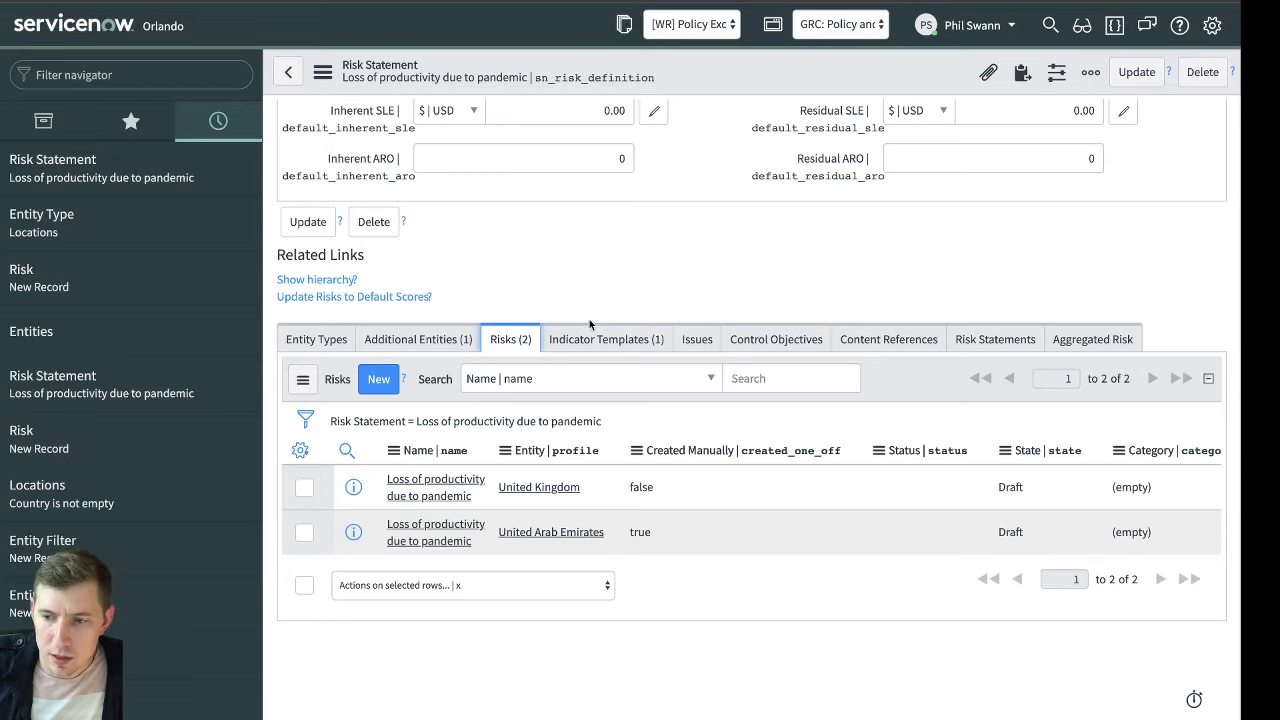
left_click(745, 339)
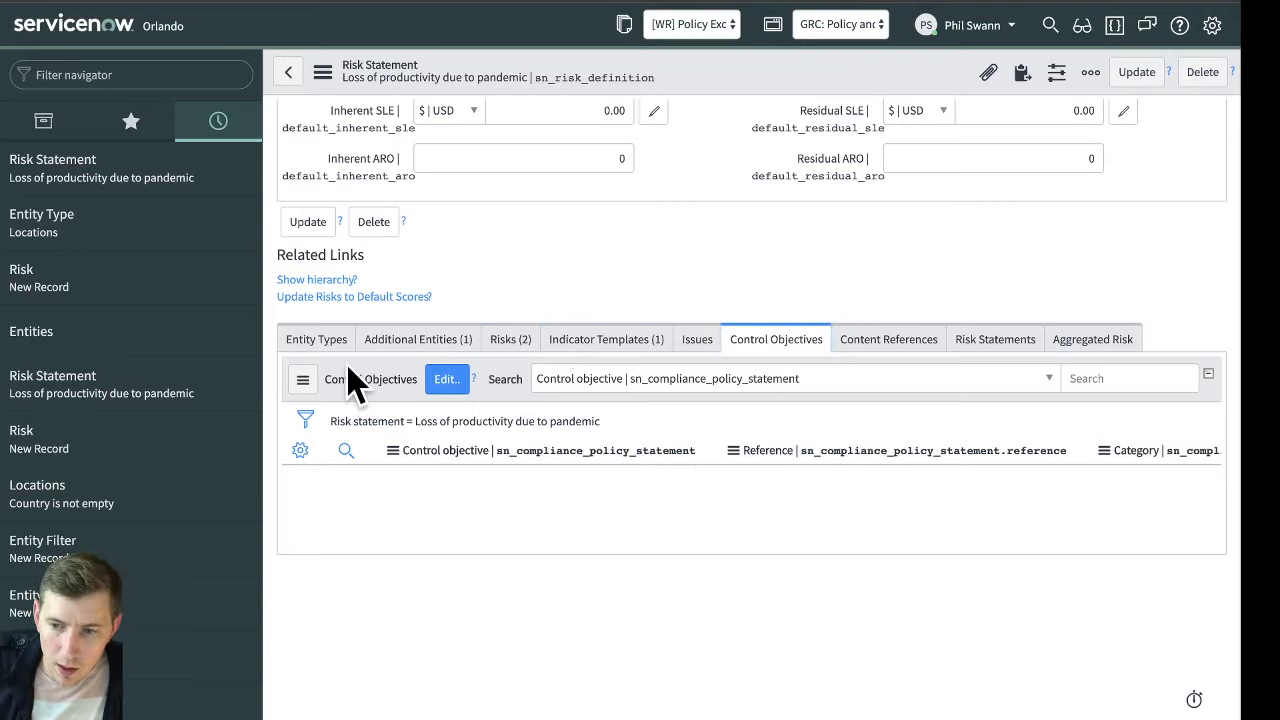
left_click(421, 335)
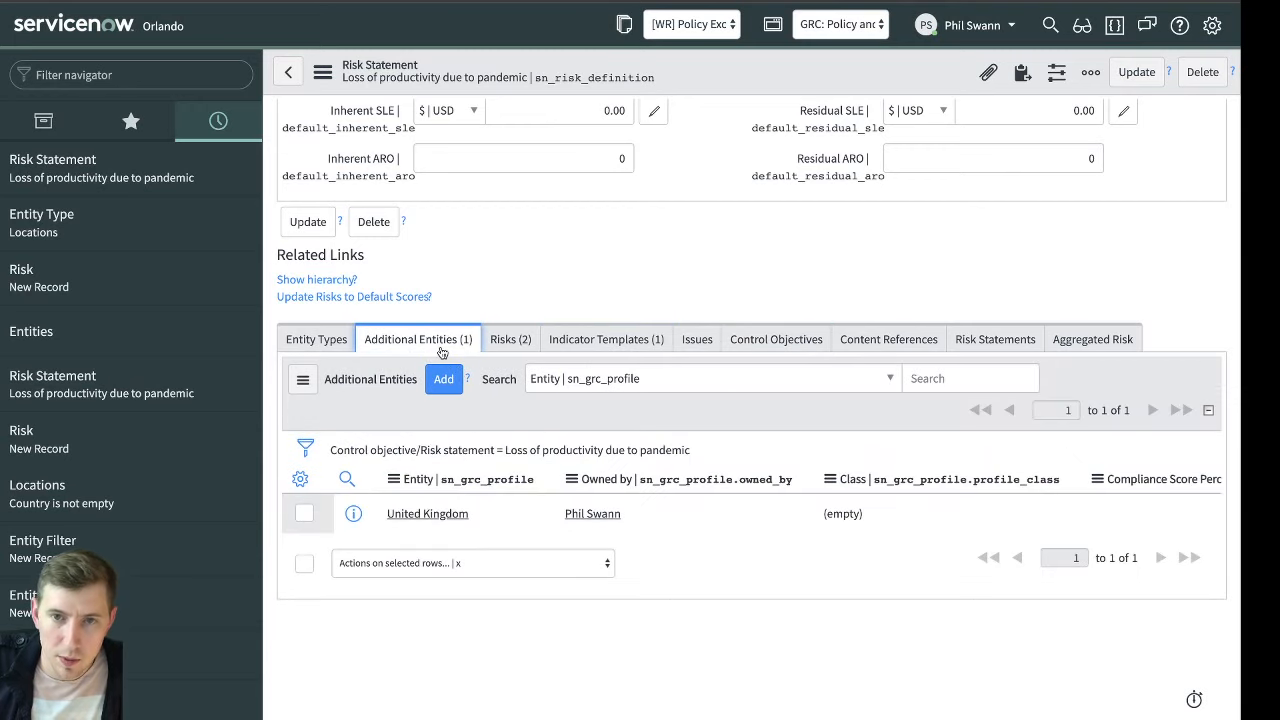
left_click(510, 340)
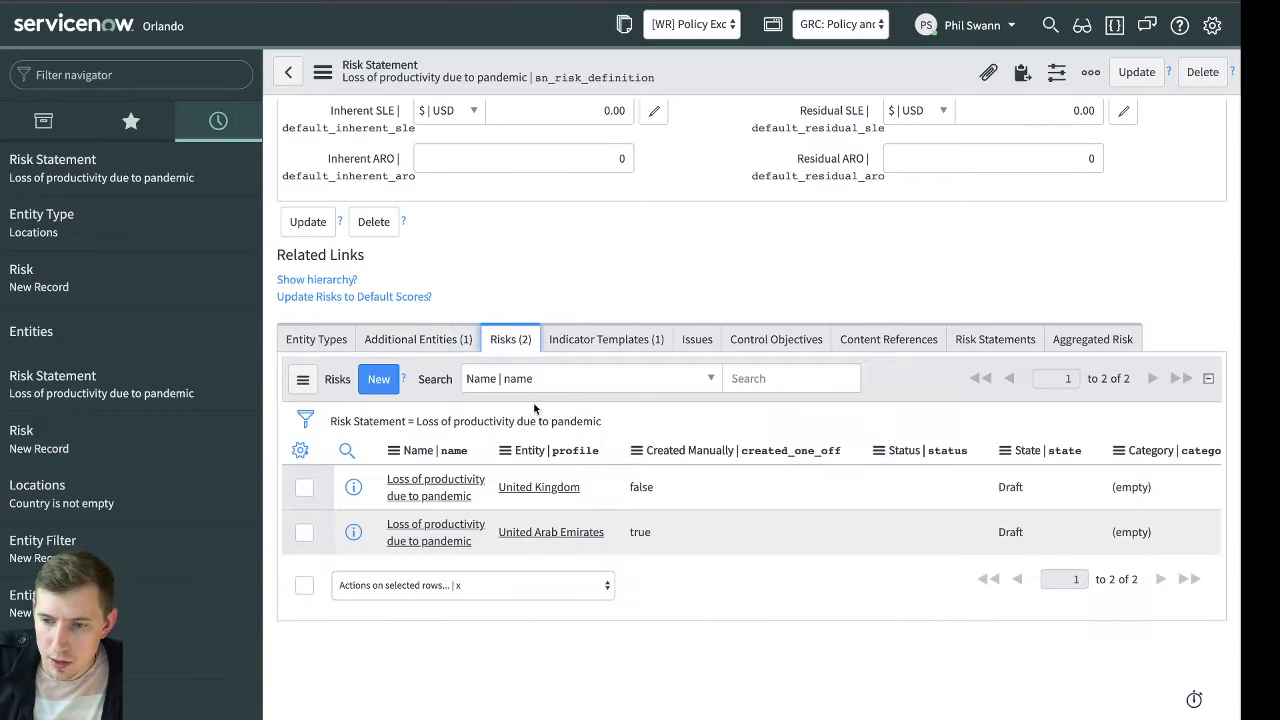
Open the indicator template COVID-19: Go and check for Local infections and examine its indicators and their linked risk
left_click(627, 344)
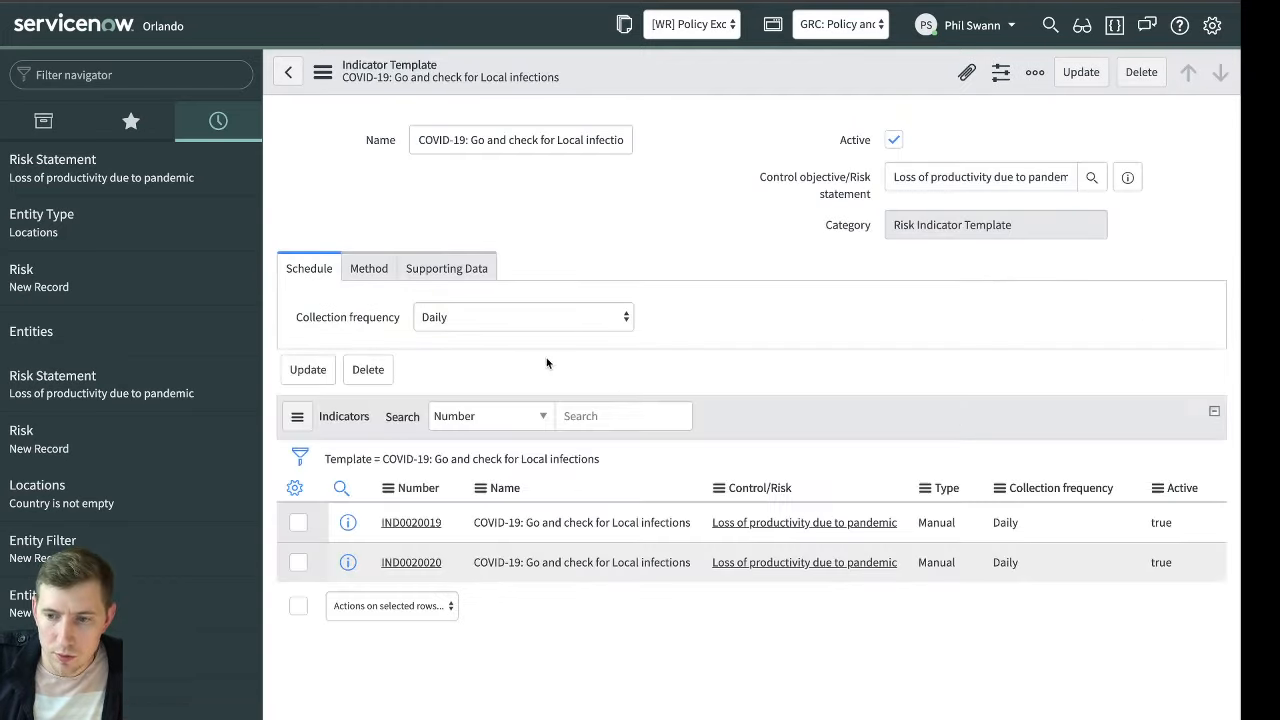
double_click(697, 373)
scroll(434, 534, "down", 1)
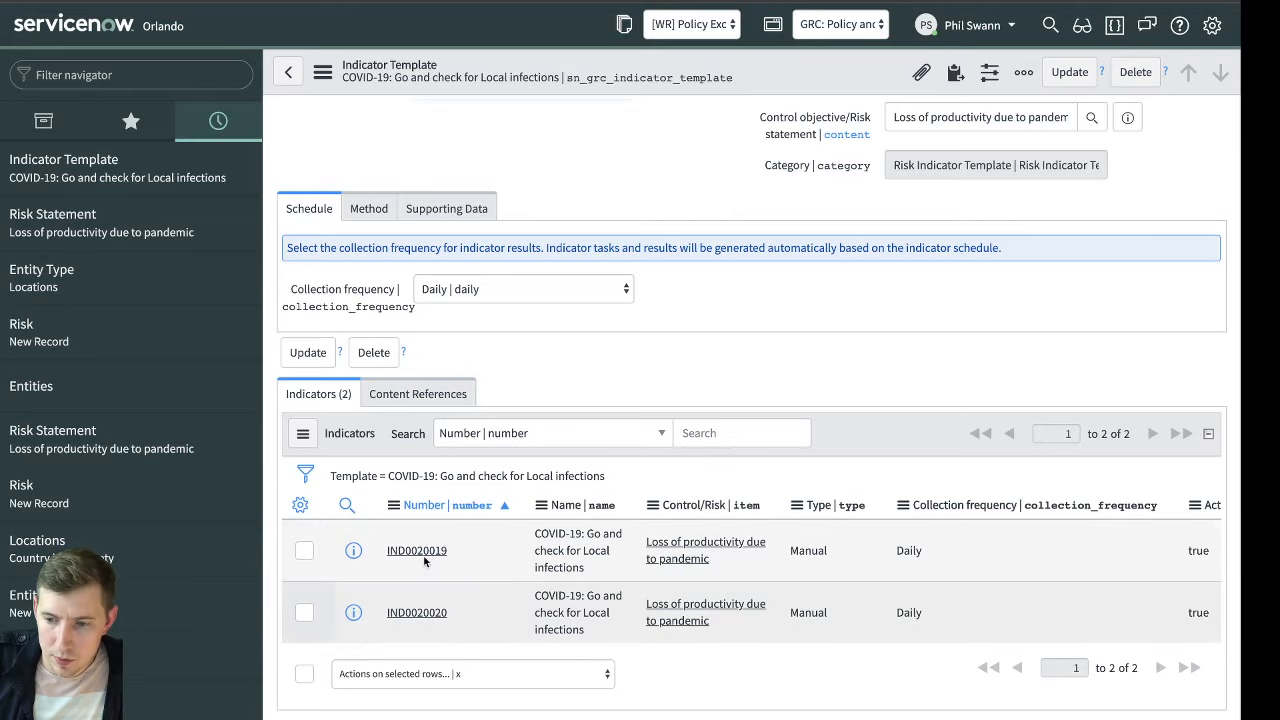
scroll(628, 564, "right", 3)
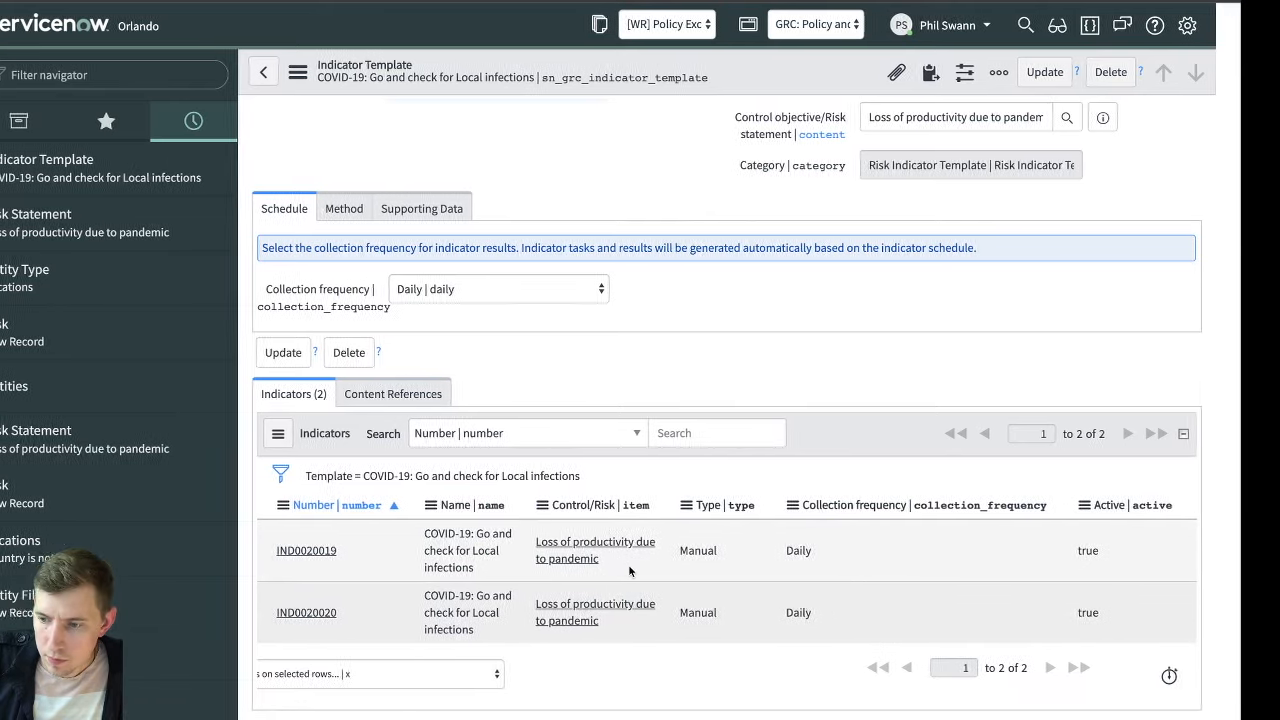
left_click(595, 556)
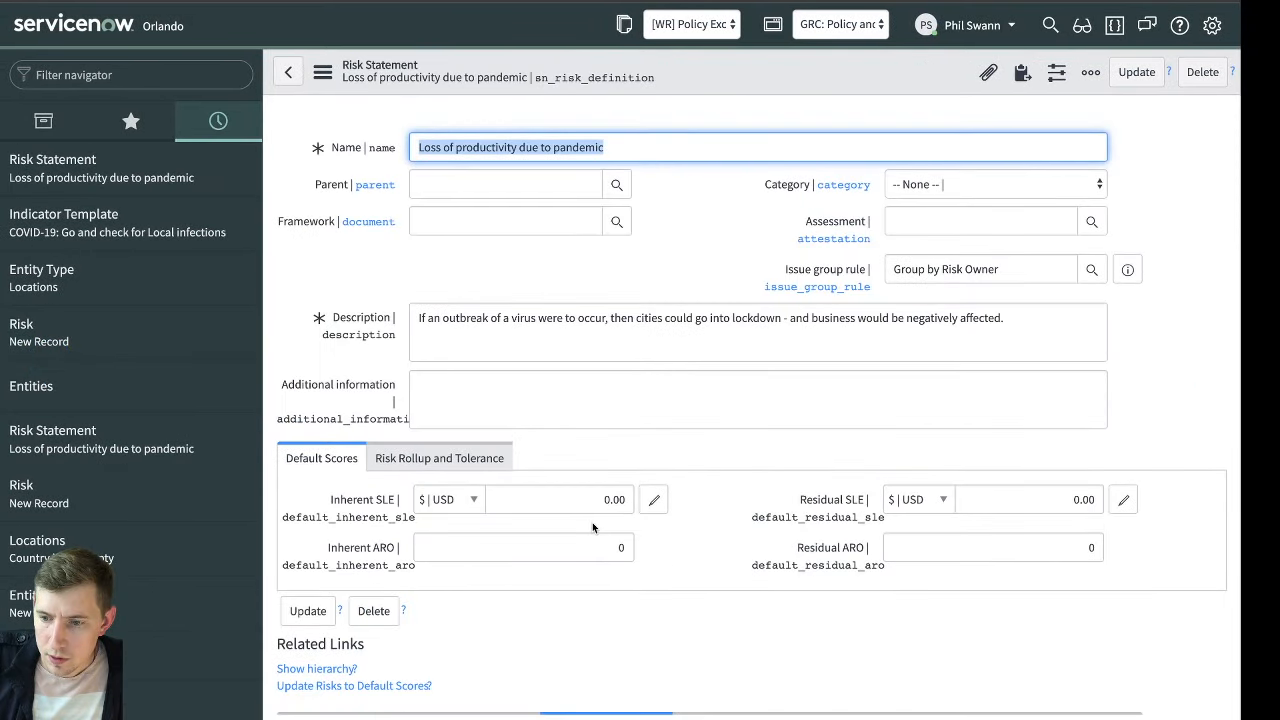
key("alt+Left")
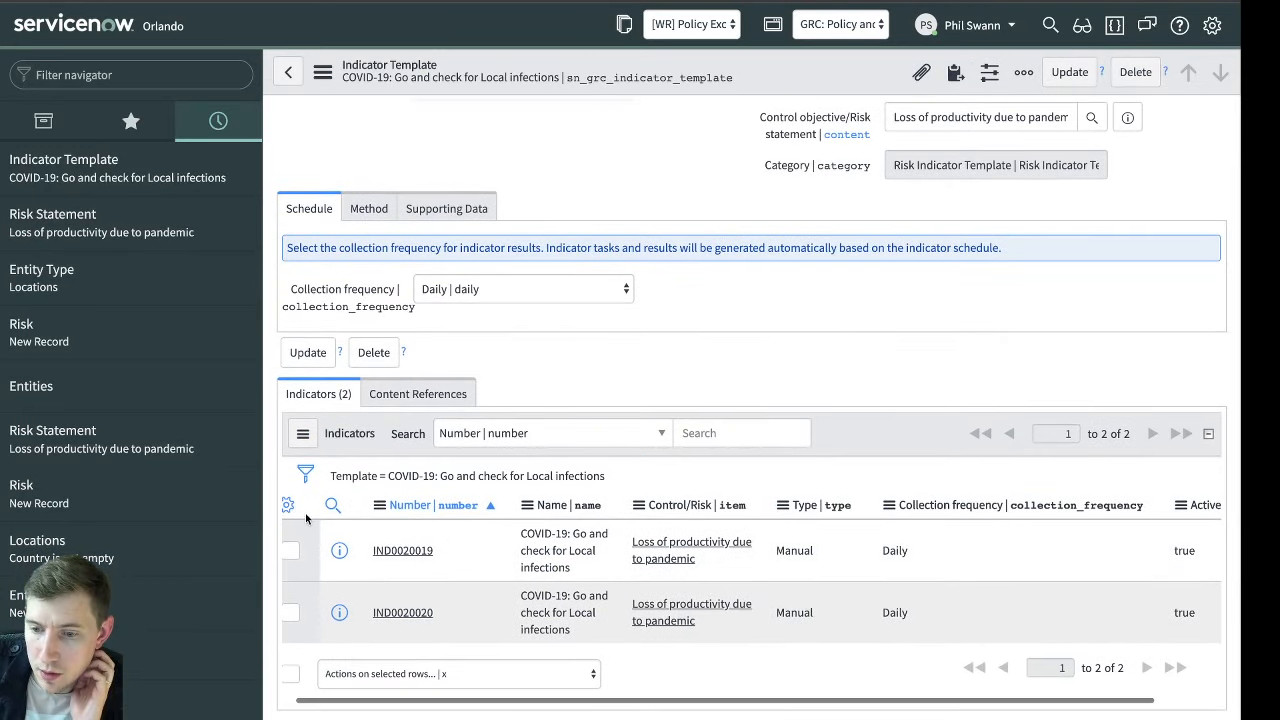
left_click(288, 506)
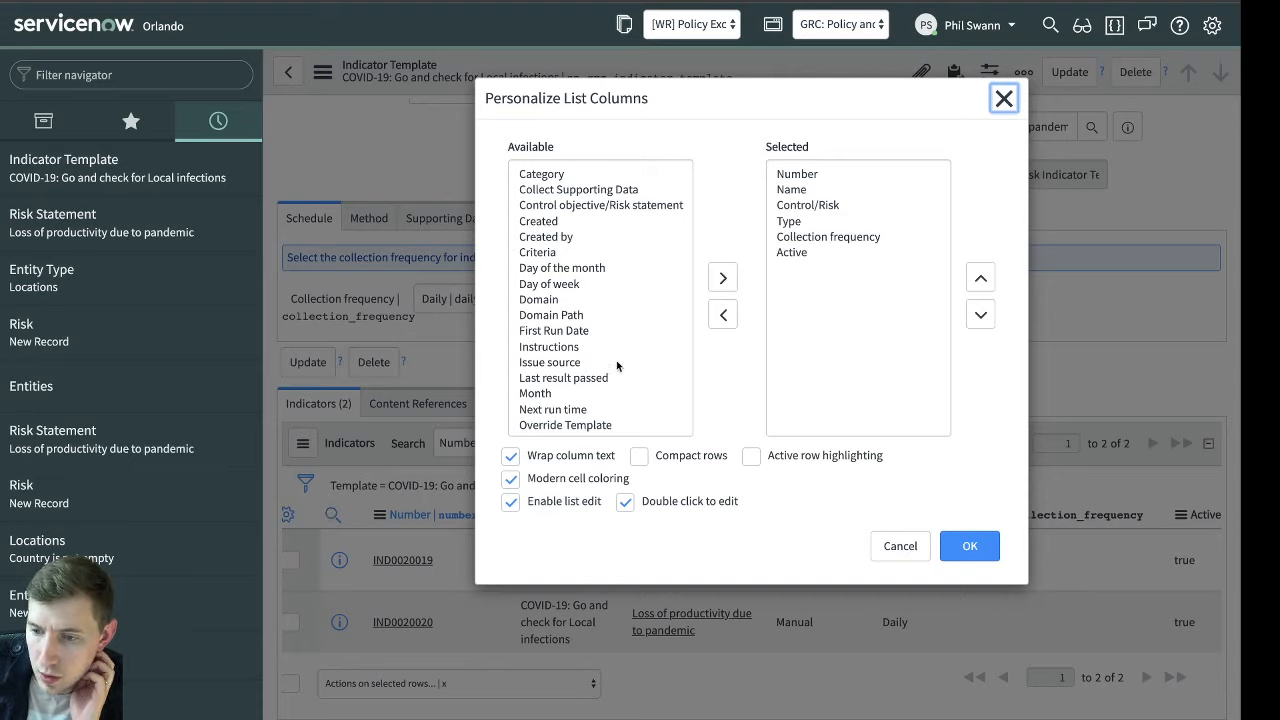
scroll(607, 292, "down", 4)
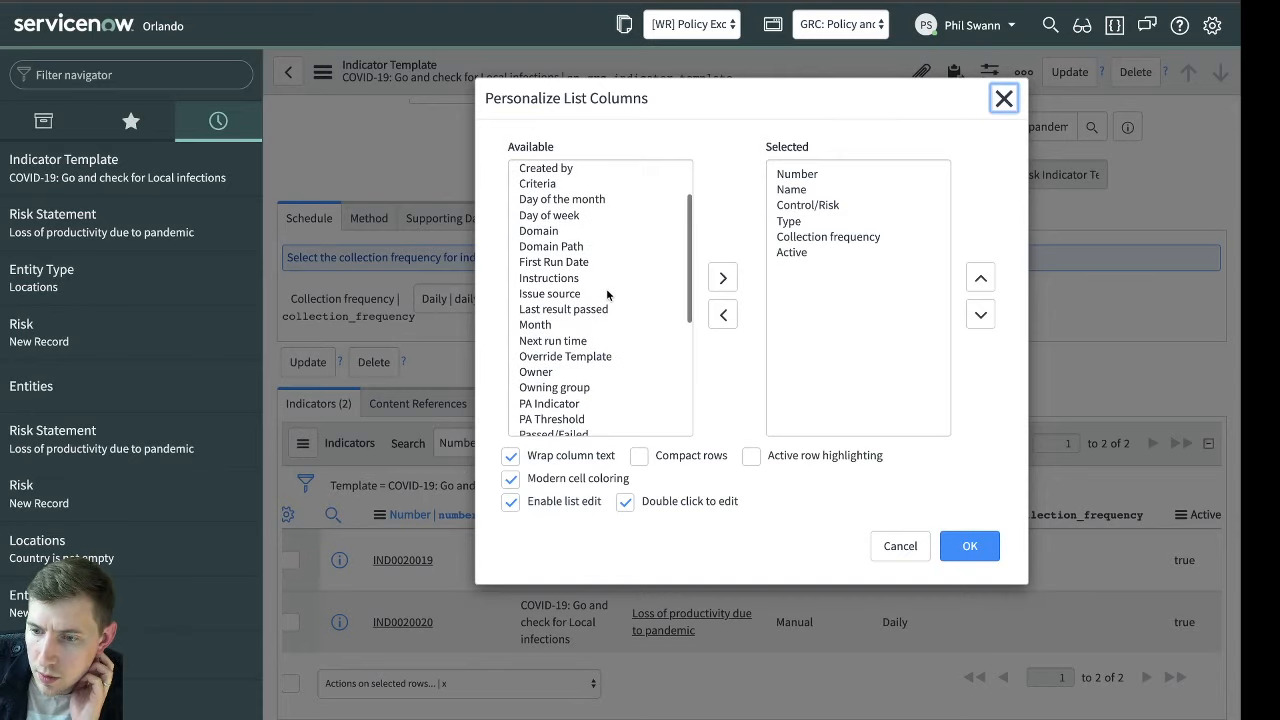
scroll(606, 293, "down", 3)
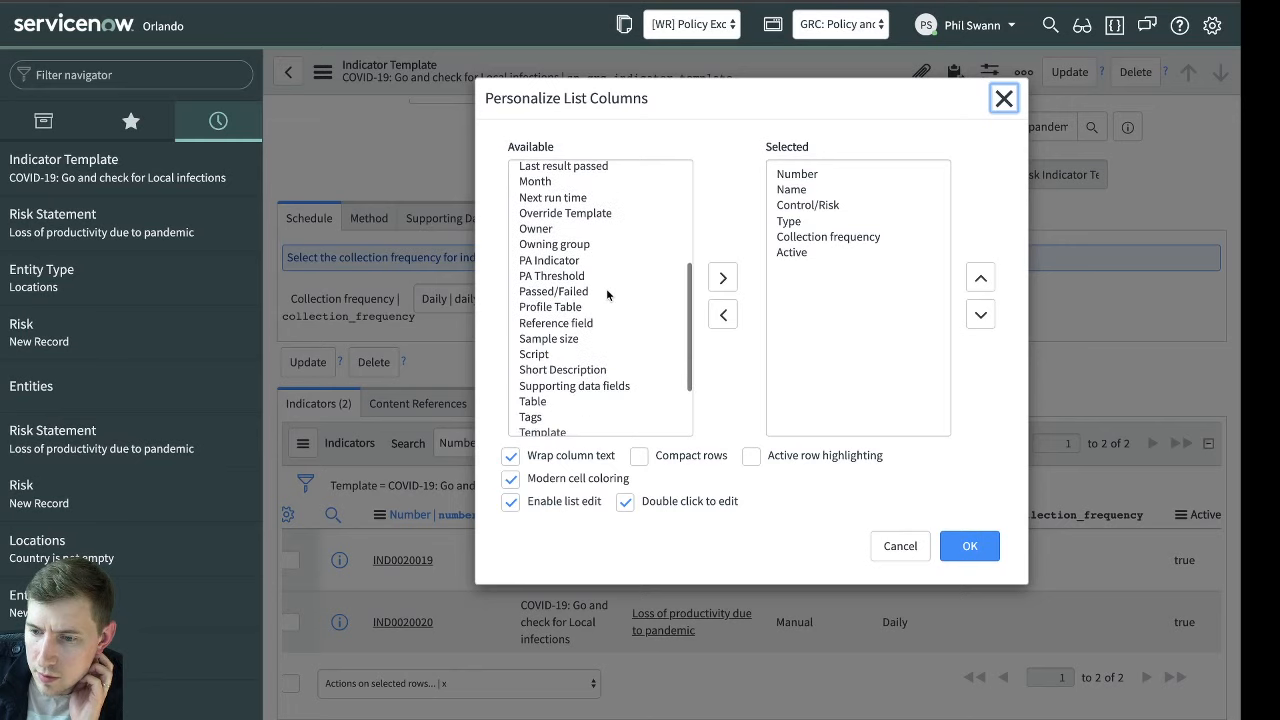
scroll(606, 288, "up", 7)
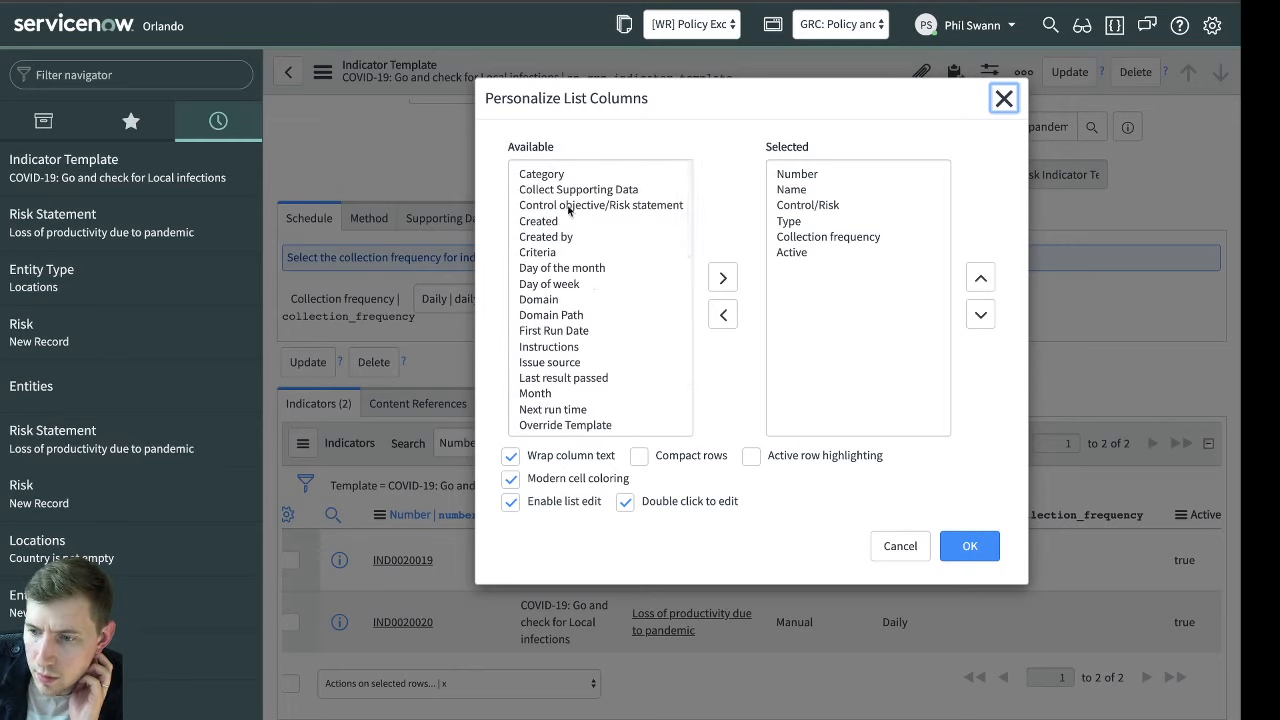
left_click(833, 207)
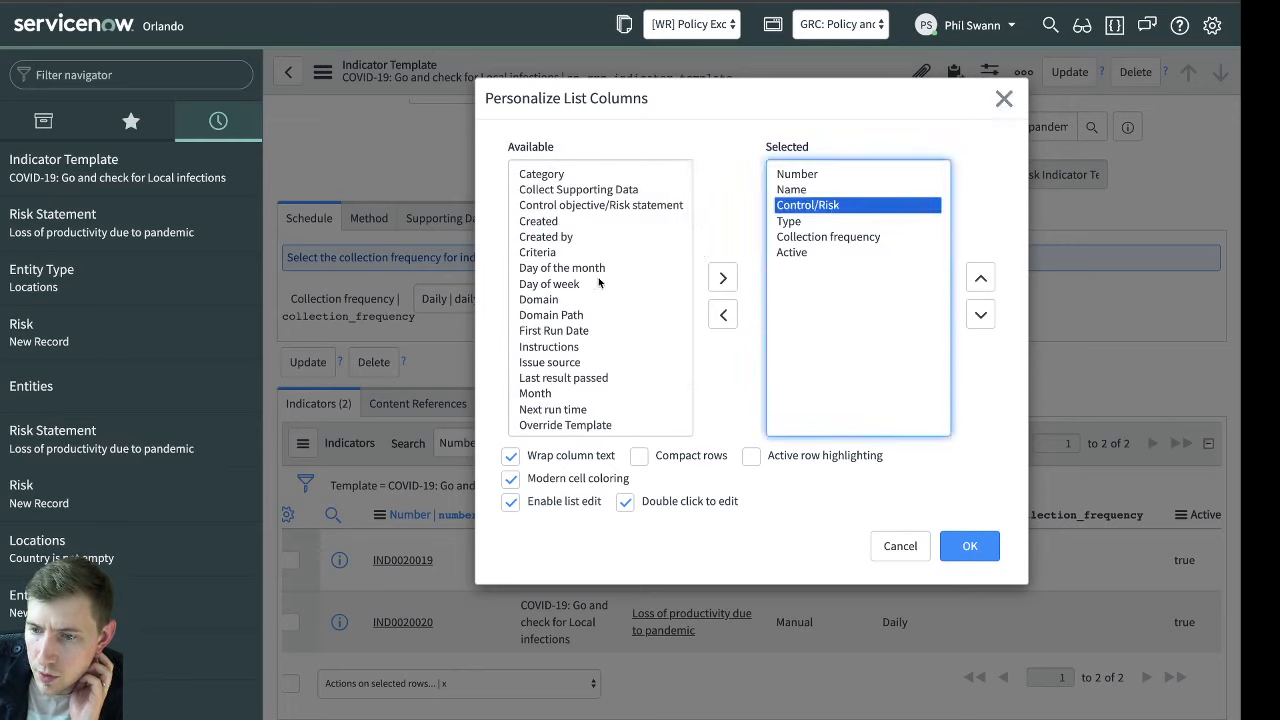
scroll(597, 311, "down", 7)
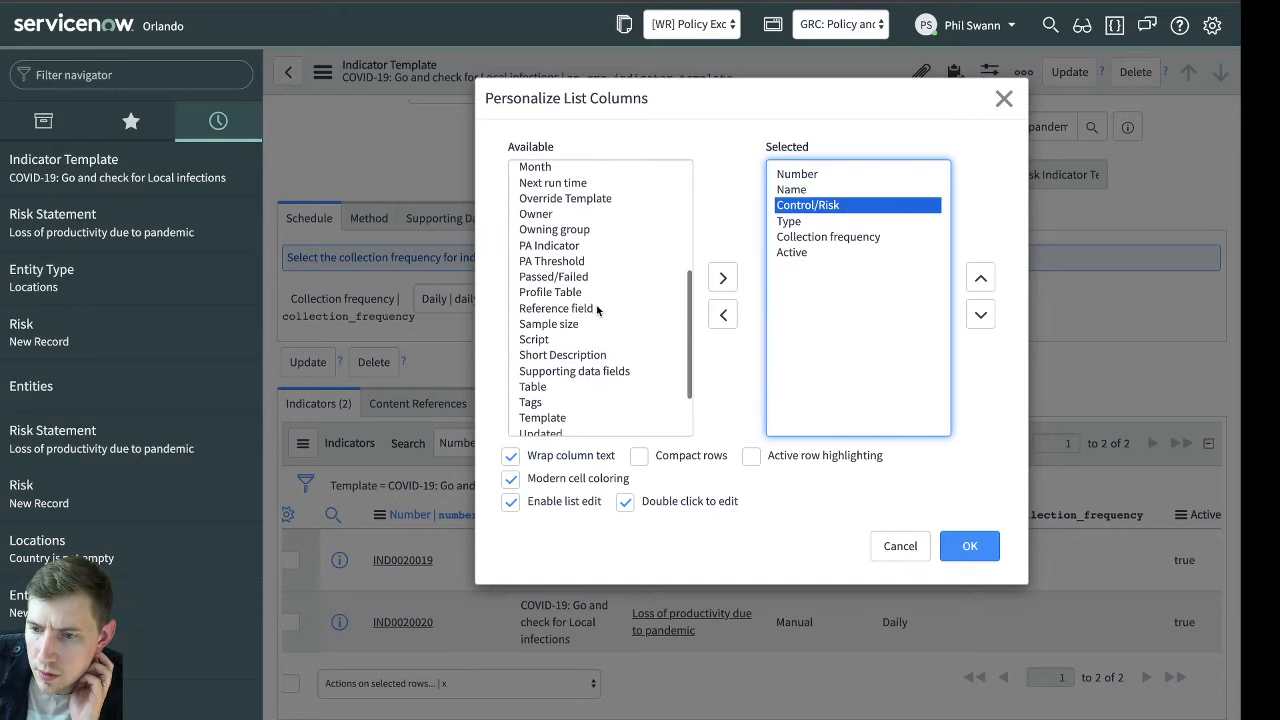
scroll(595, 312, "down", 3)
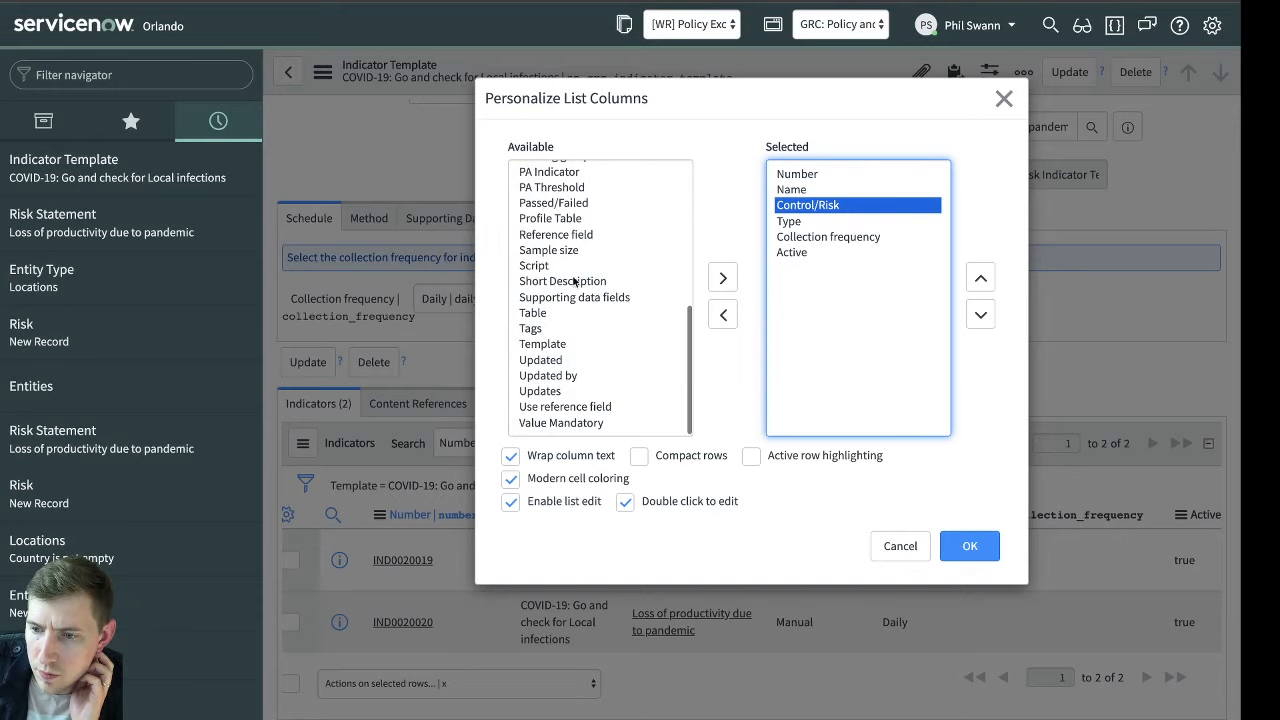
left_click(900, 545)
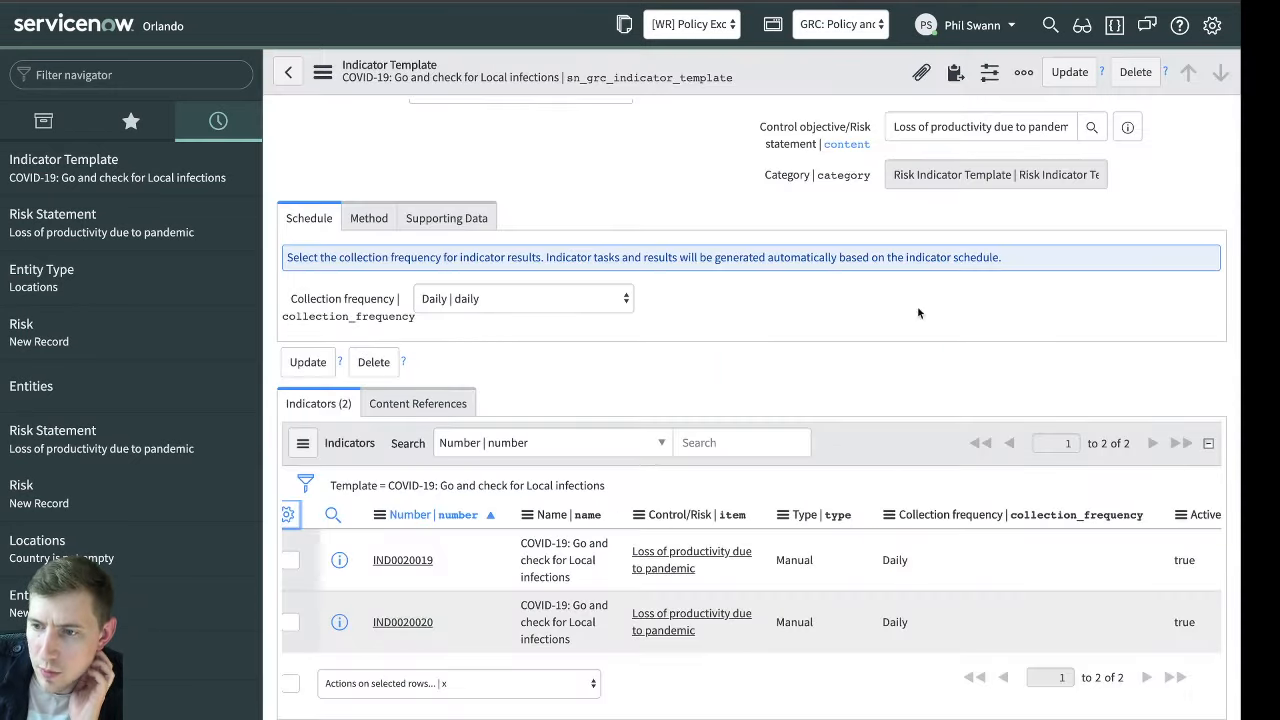
Switch the current application scope to GRC: Profiles
left_click(836, 24)
left_click(838, 41)
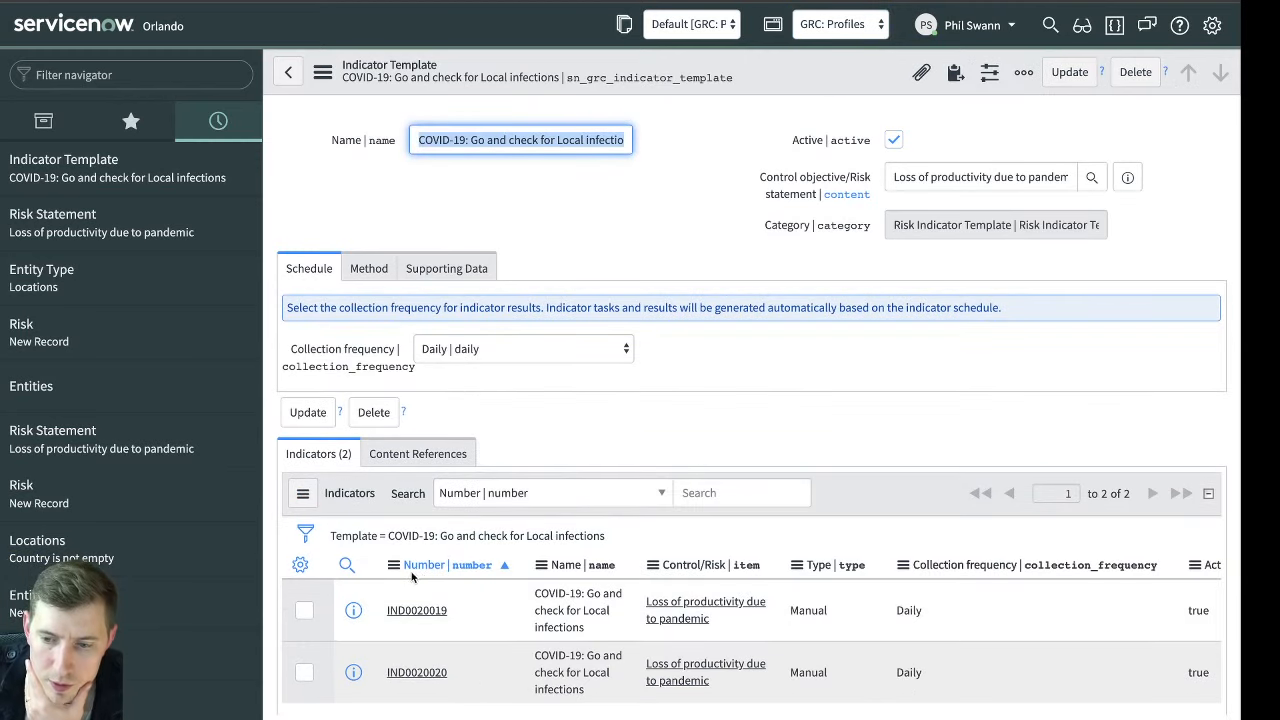
Add the Entity type (profile_type) field of Control/Risk directly after Control/Risk in the Indicators list layout and save it
left_click(393, 565)
mouse_move(434, 633)
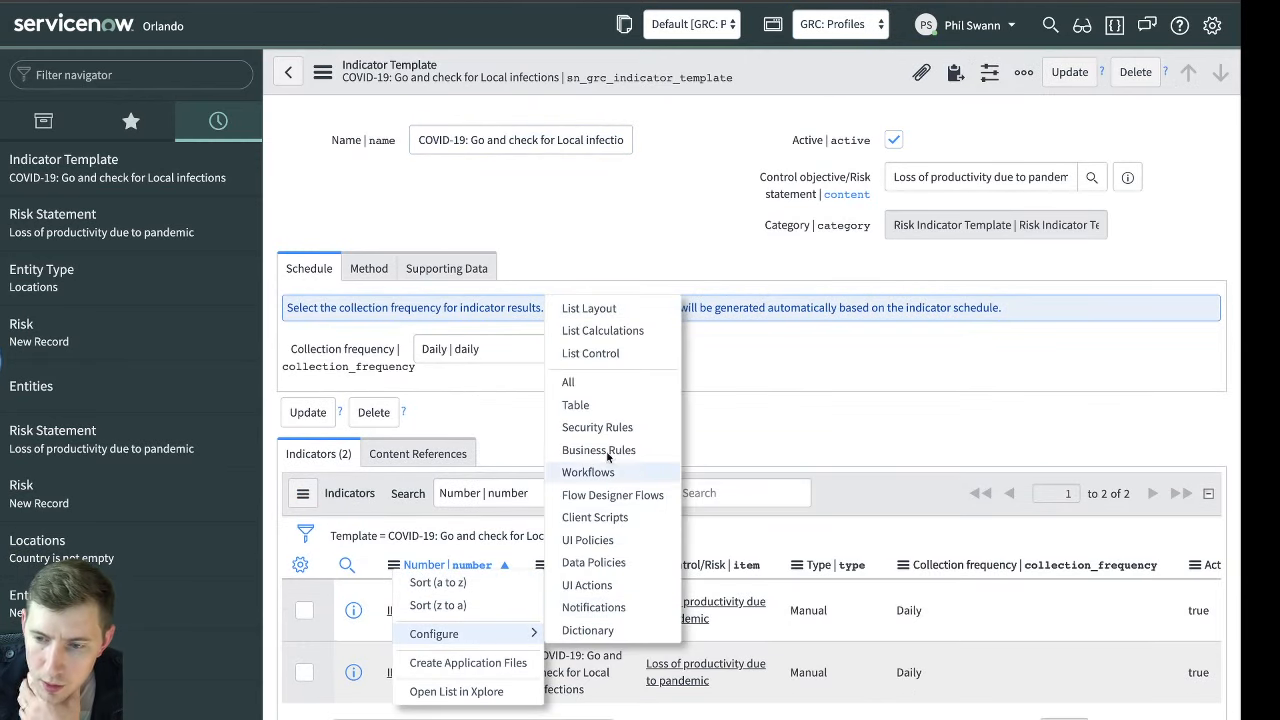
left_click(654, 313)
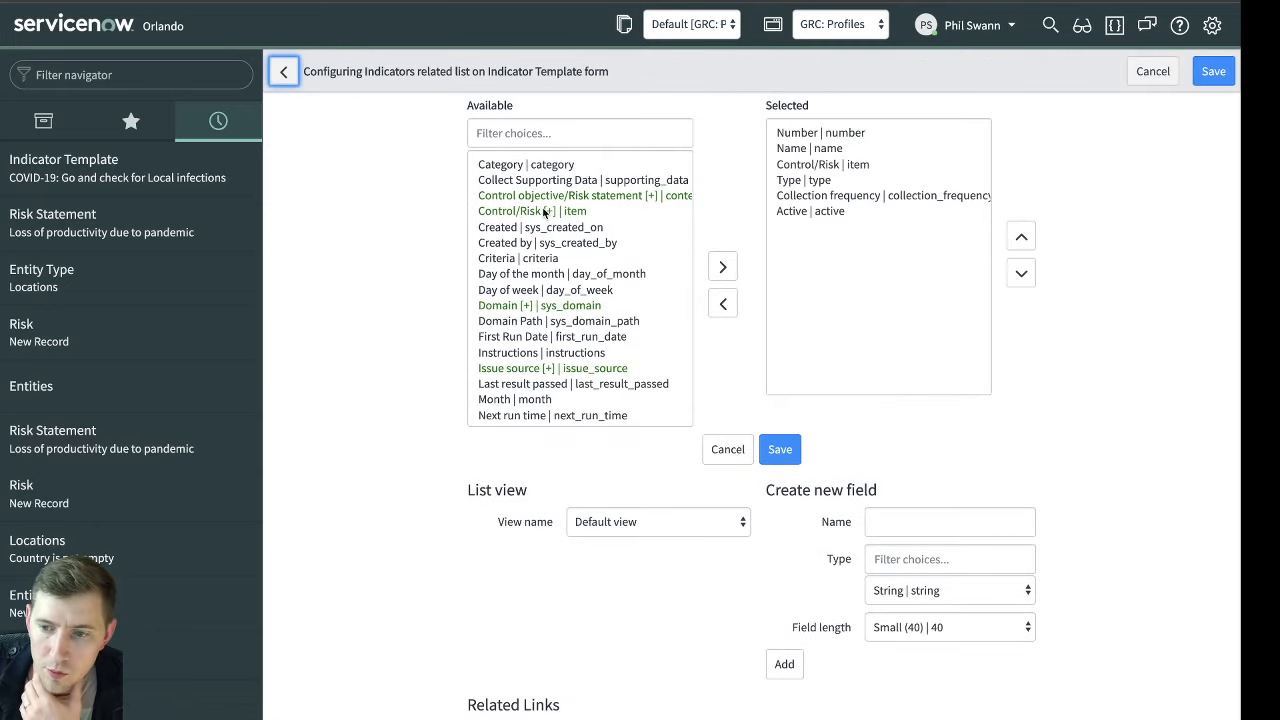
left_click(544, 212)
left_click(723, 235)
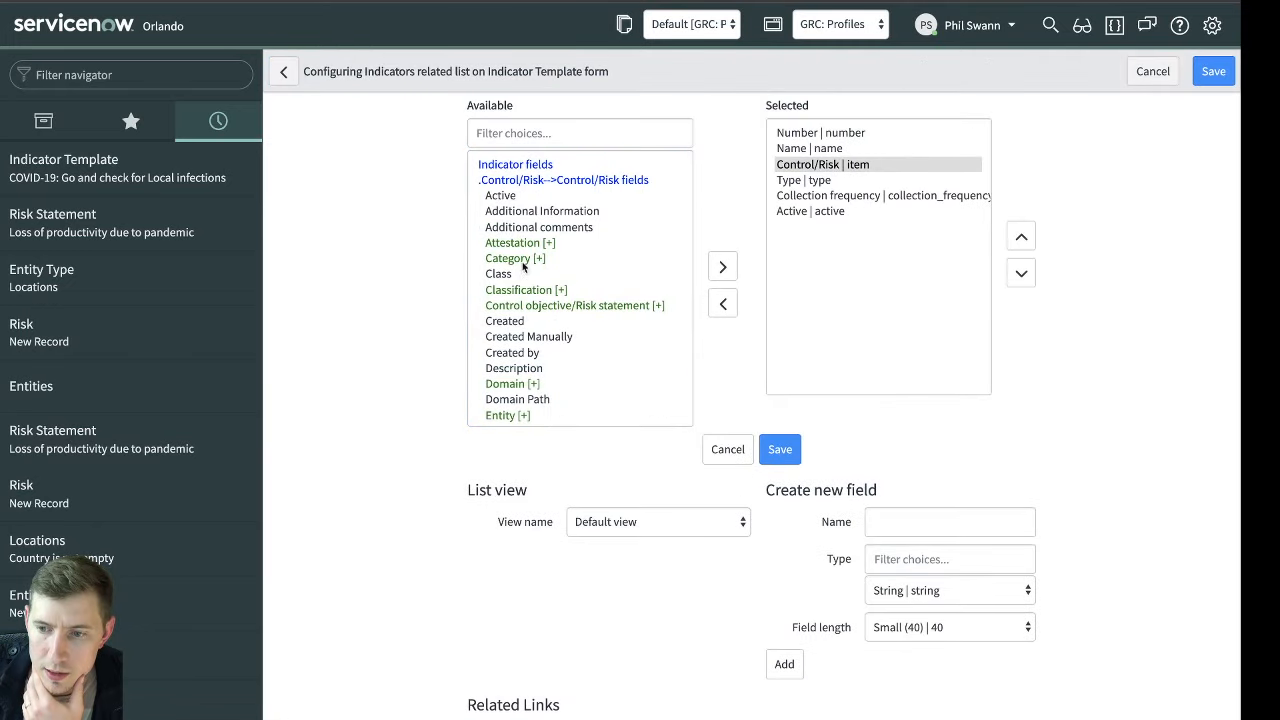
scroll(523, 267, "down", 4)
double_click(507, 193)
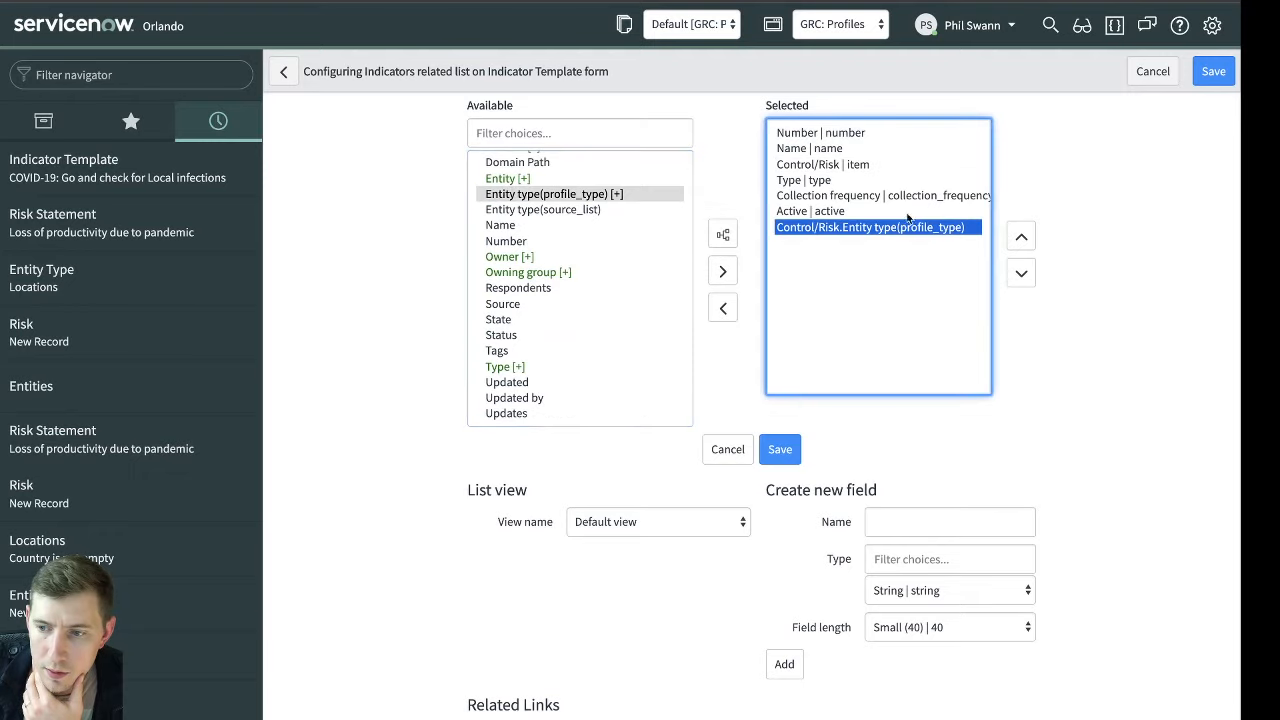
left_click(1020, 237)
left_click(1020, 237)
left_click(1020, 237)
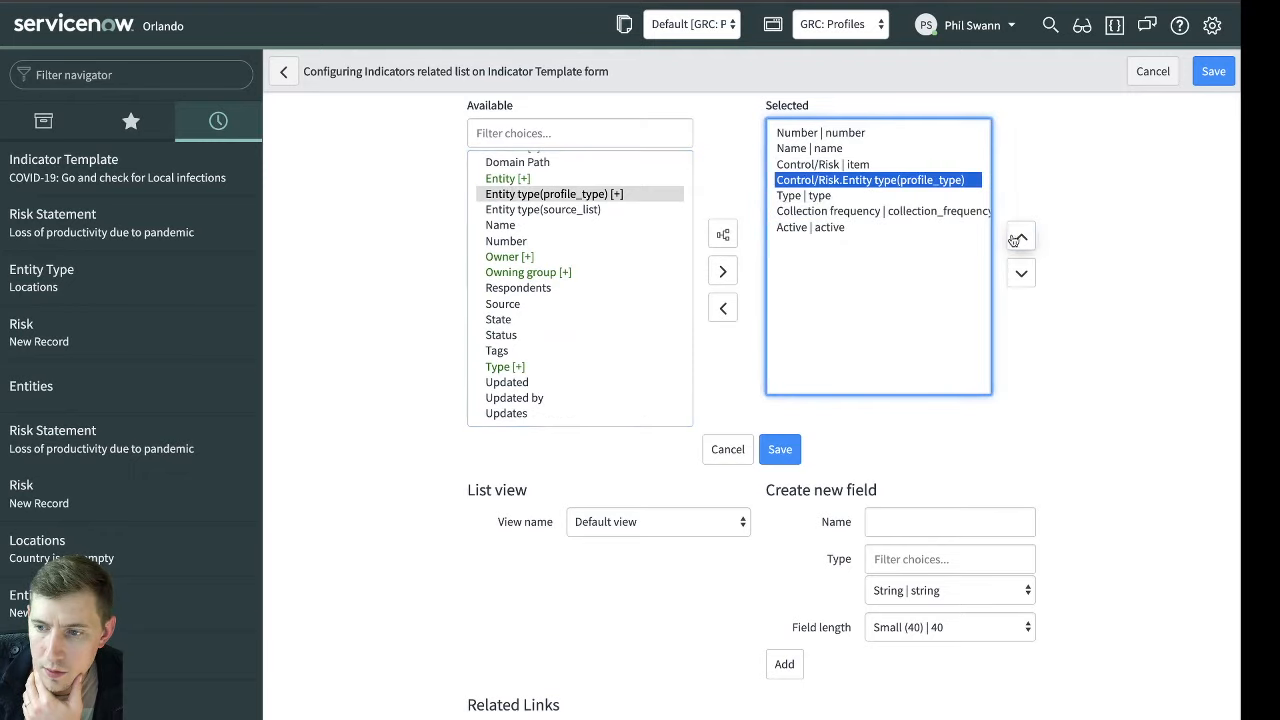
left_click(790, 452)
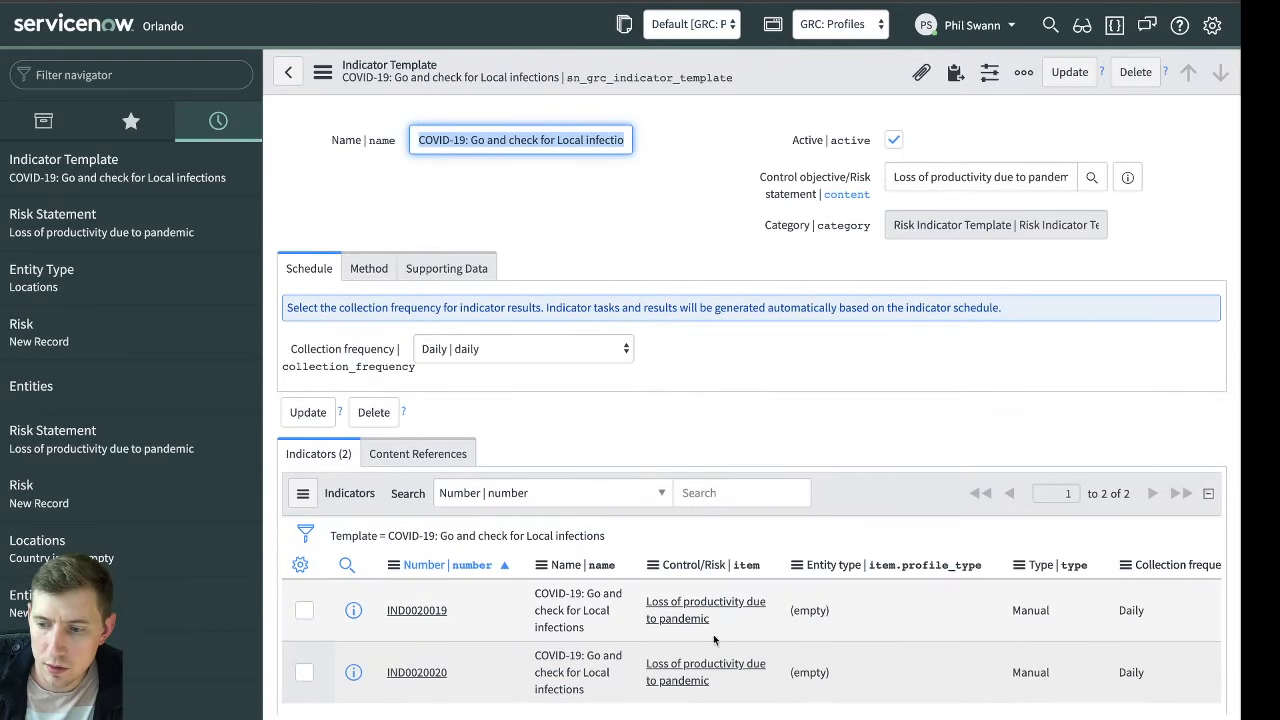
Reopen the Indicators list layout configuration and remove Control/Risk.Entity type from the selected columns
left_click(393, 565)
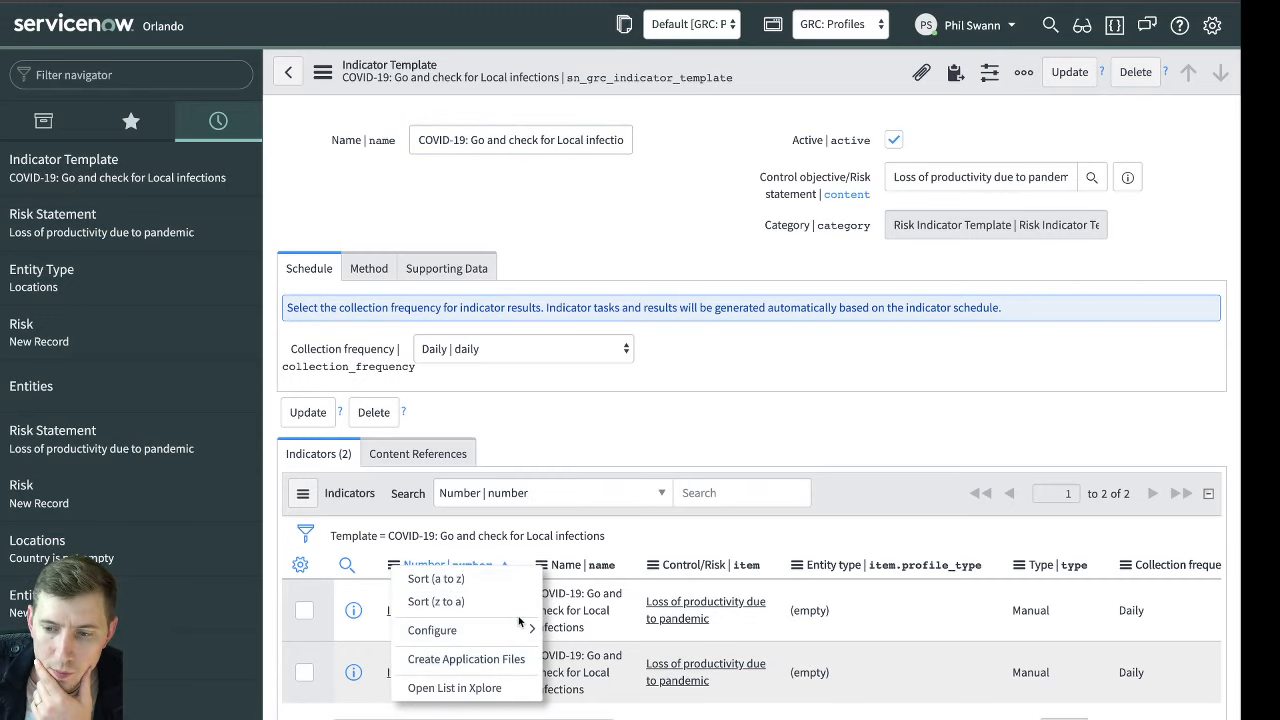
mouse_move(519, 622)
left_click(588, 306)
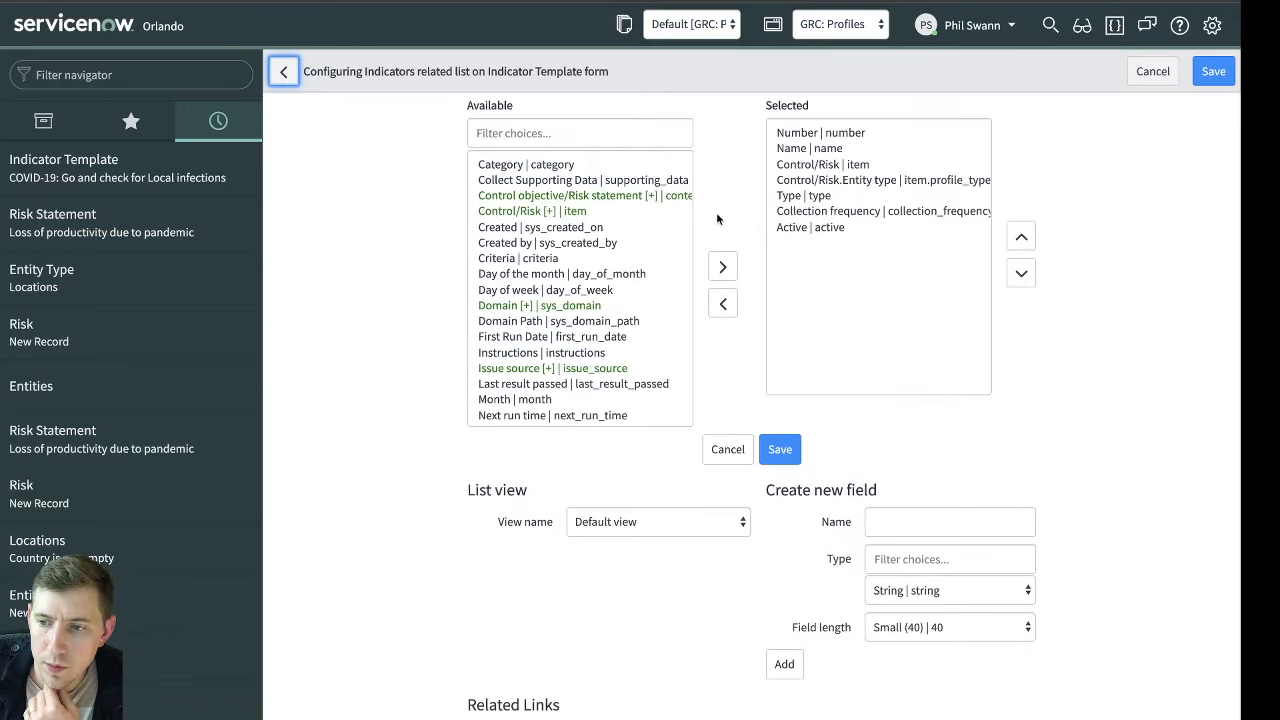
left_click(862, 183)
left_click(723, 303)
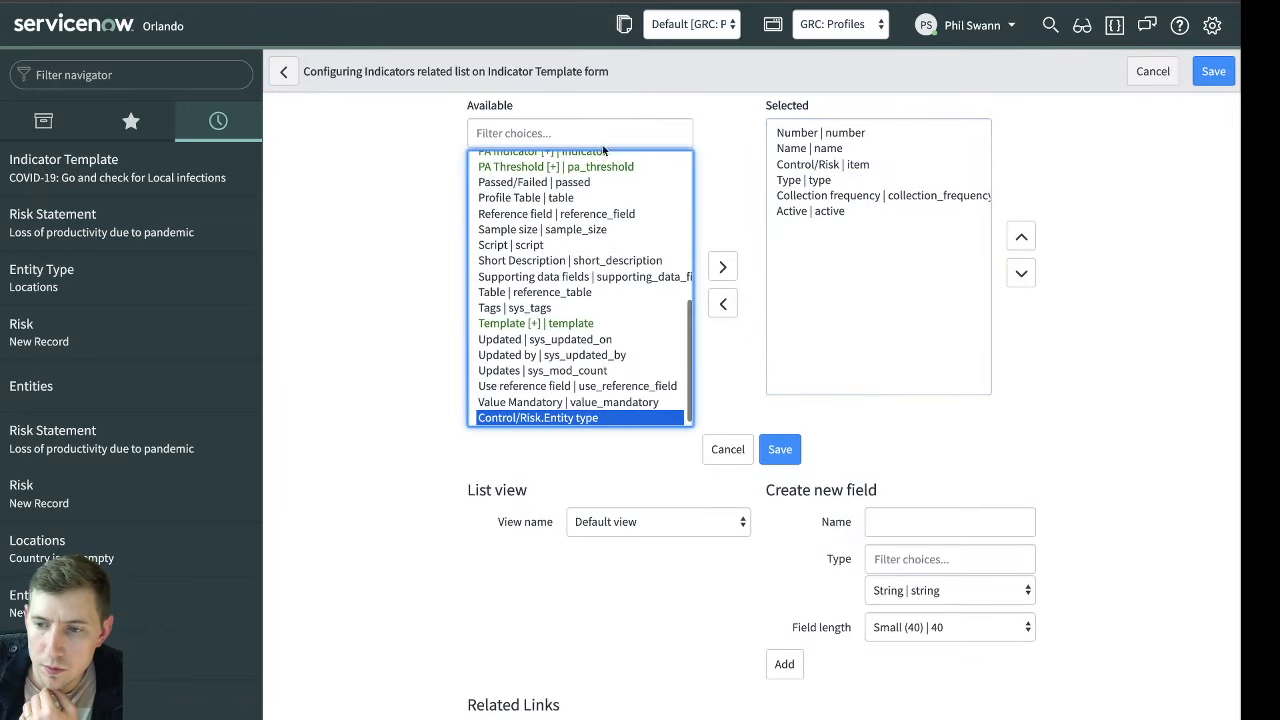
Add the Entity field of Control/Risk directly after Control/Risk in the Indicators list layout and save it
left_click(608, 134)
scroll(568, 211, "up", 10)
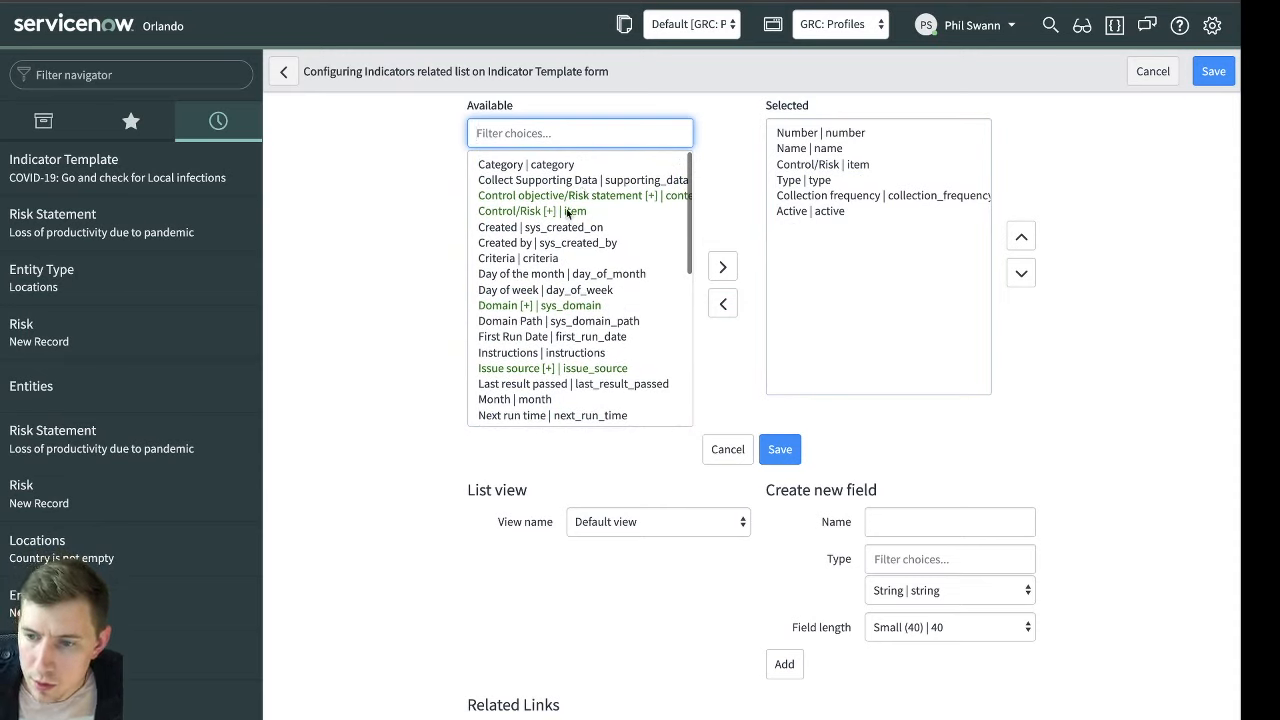
left_click(571, 211)
left_click(722, 233)
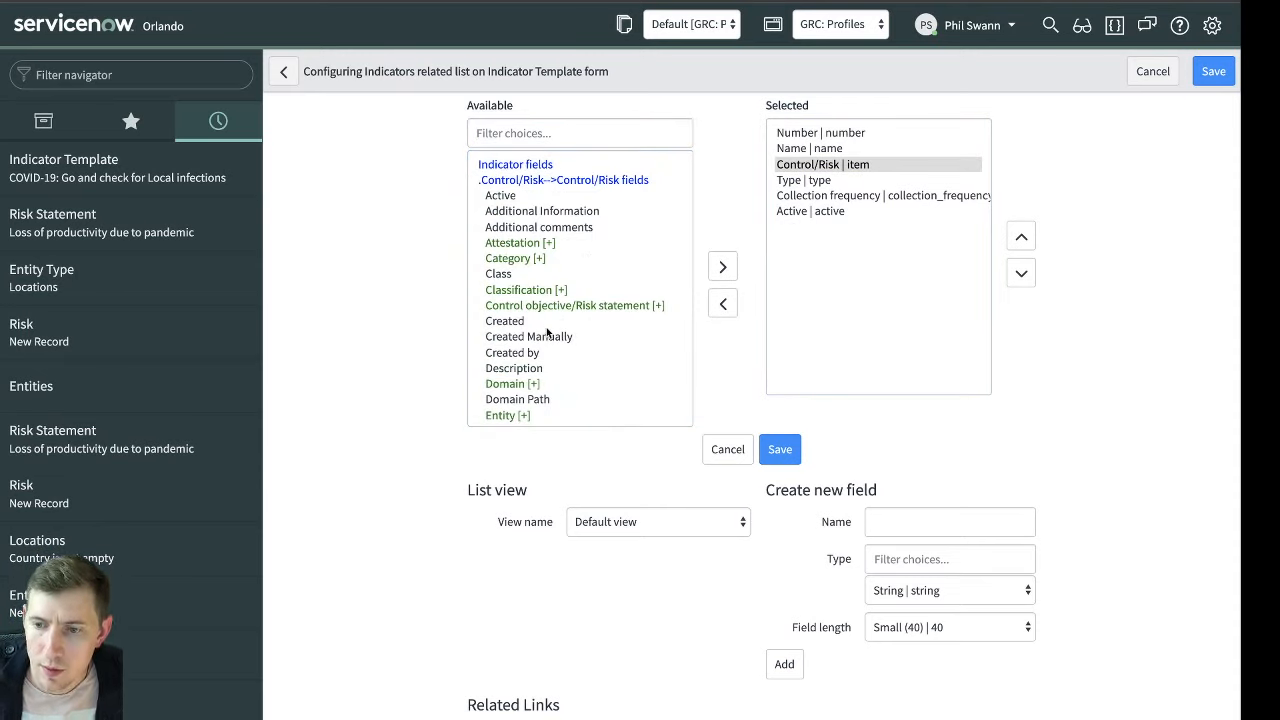
scroll(544, 340, "down", 1)
double_click(515, 393)
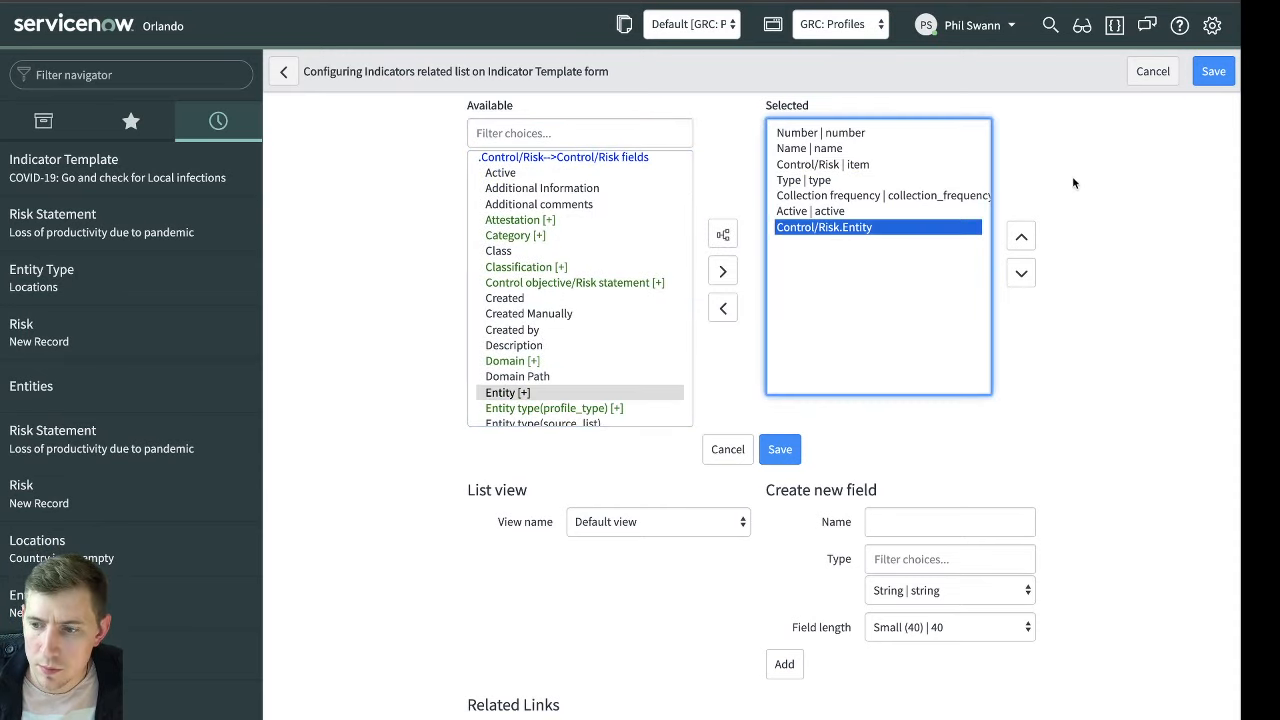
left_click(1021, 240)
left_click(1021, 240)
left_click(1021, 240)
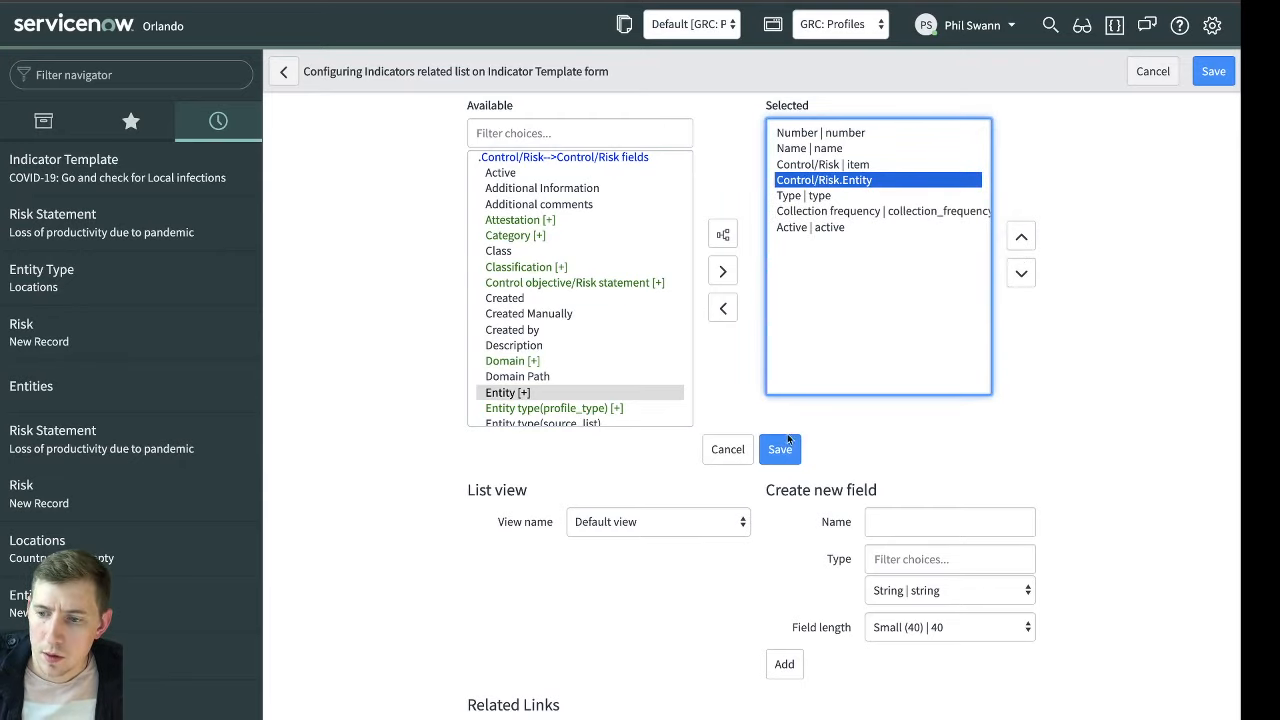
left_click(782, 449)
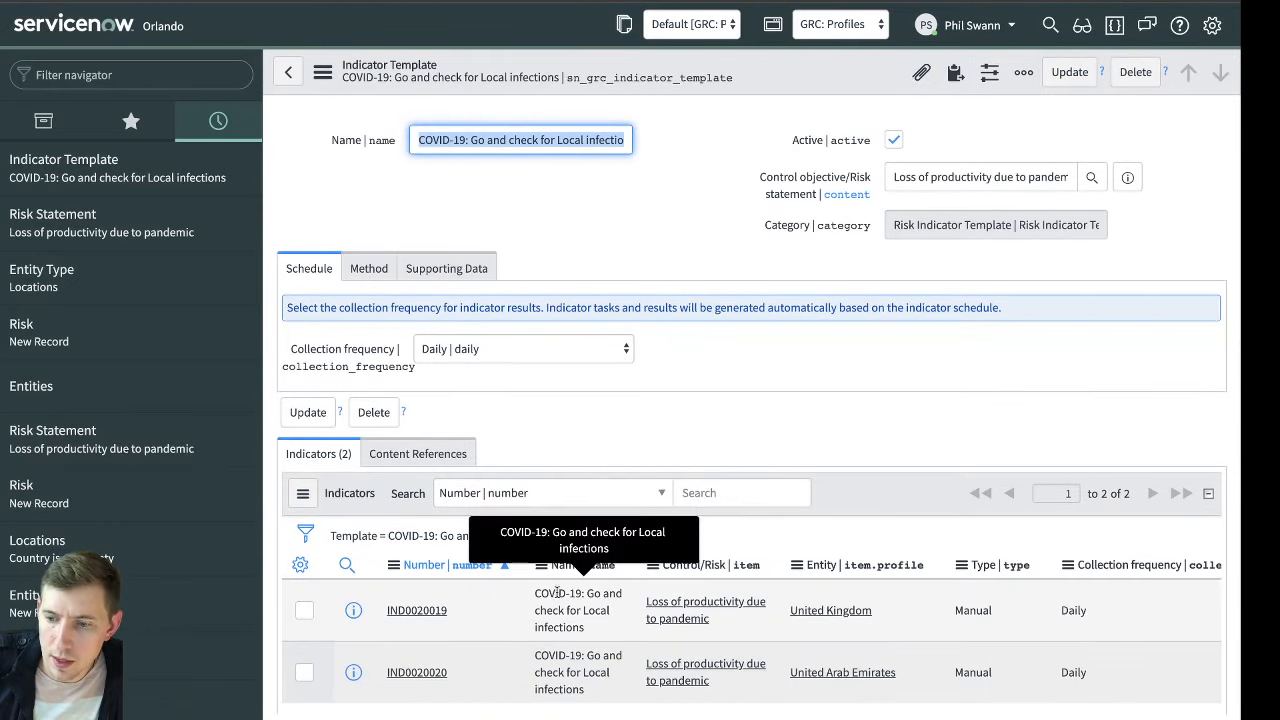
Open the United Kingdom indicator from the template's Indicators list and execute it to generate an indicator task
left_click(558, 598)
left_click(563, 657)
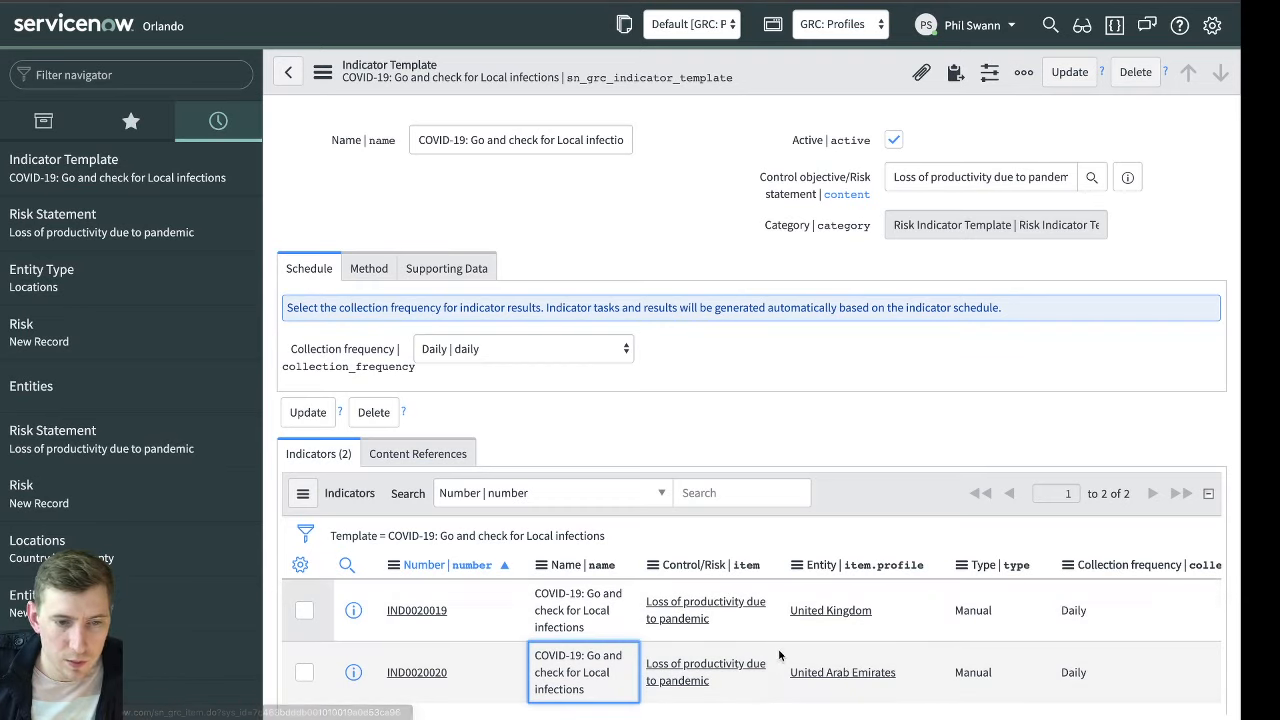
scroll(712, 587, "down", 1)
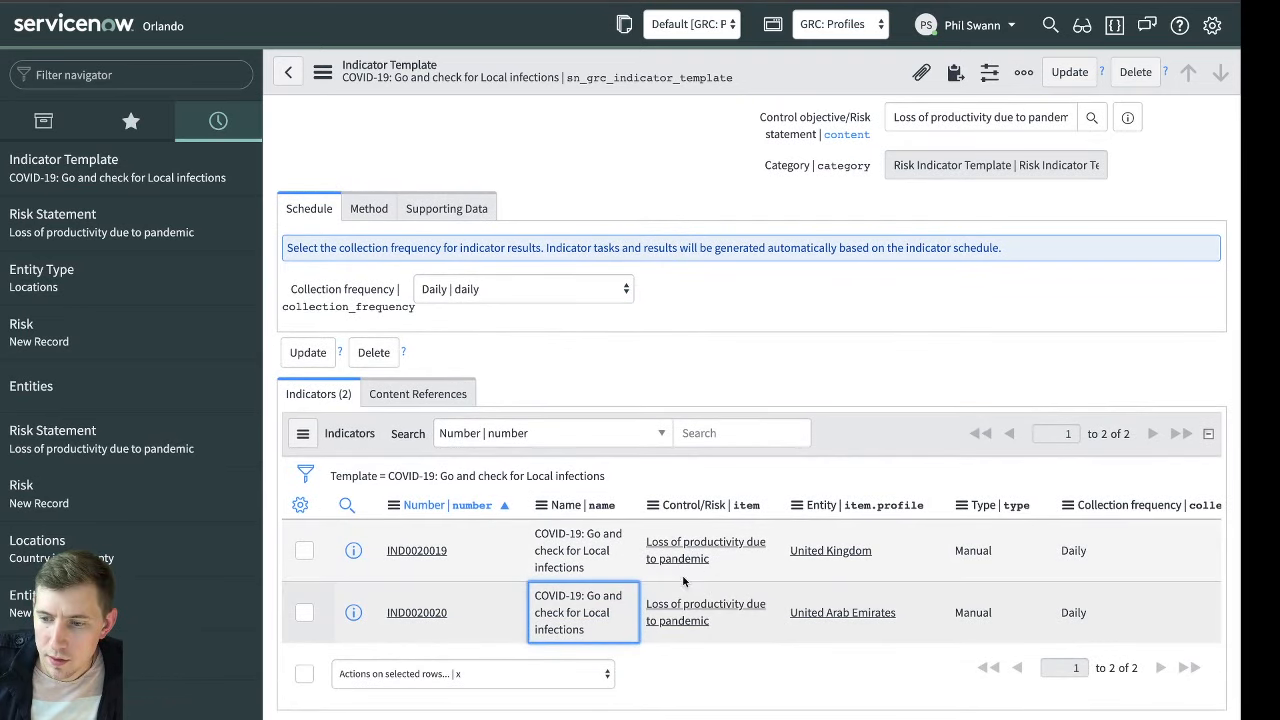
left_click(811, 575)
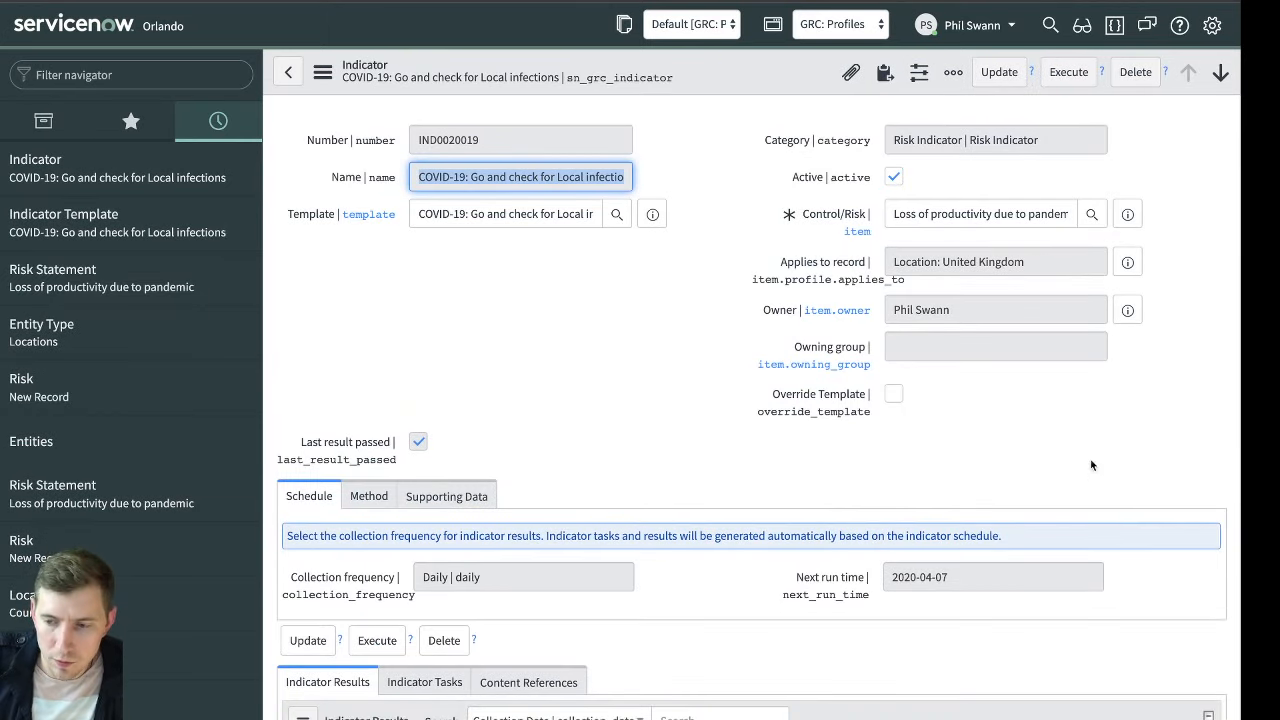
left_click(1067, 77)
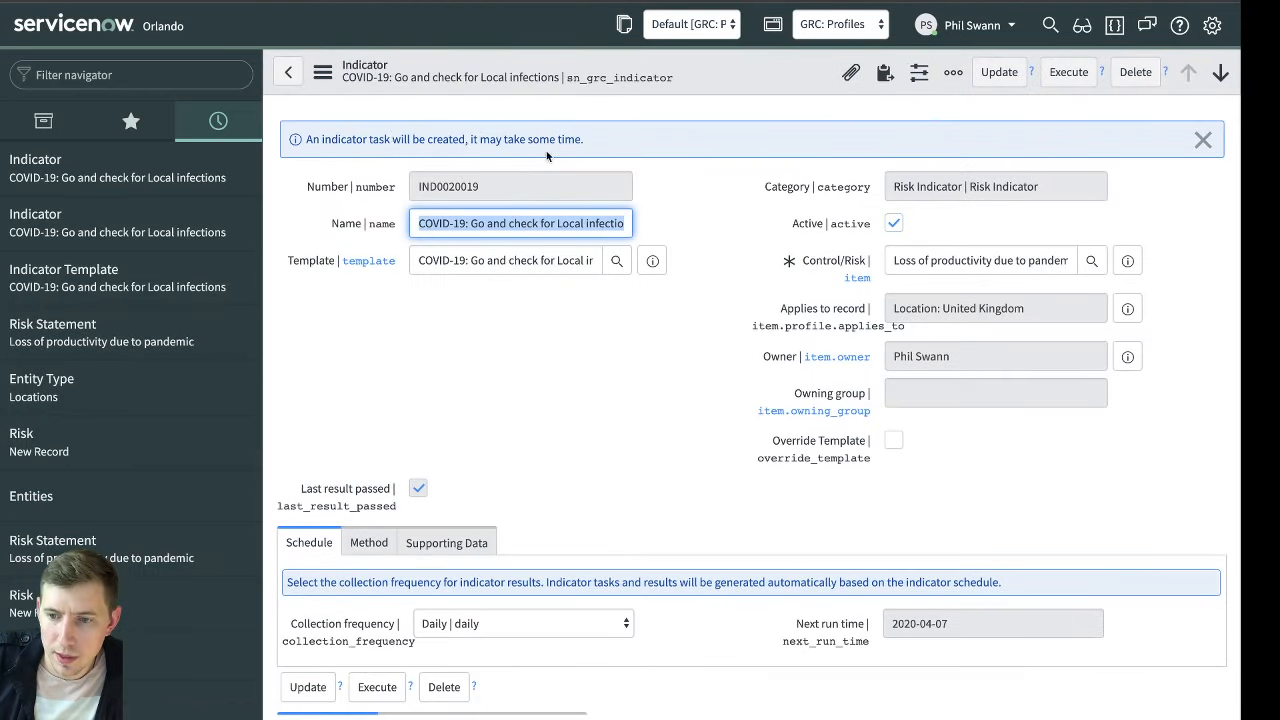
Show the related Indicator Tasks of the United Kingdom indicator and reload the indicator form
scroll(621, 435, "down", 5)
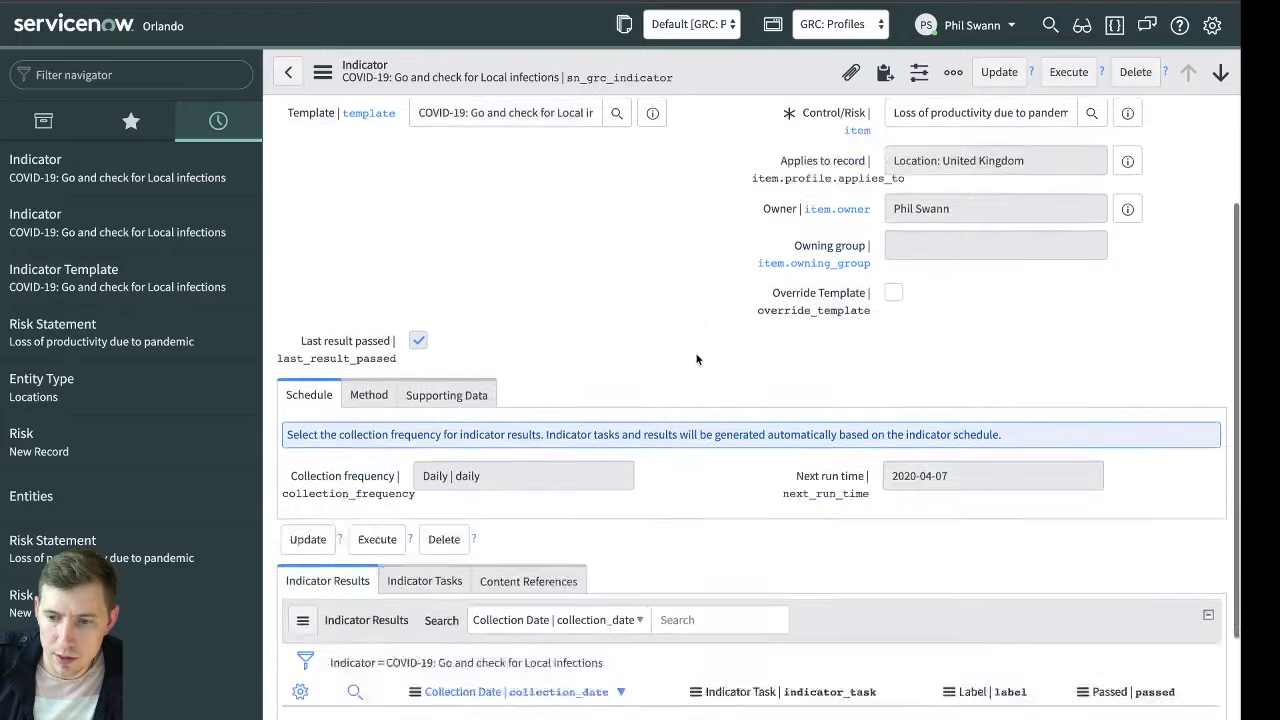
left_click(424, 460)
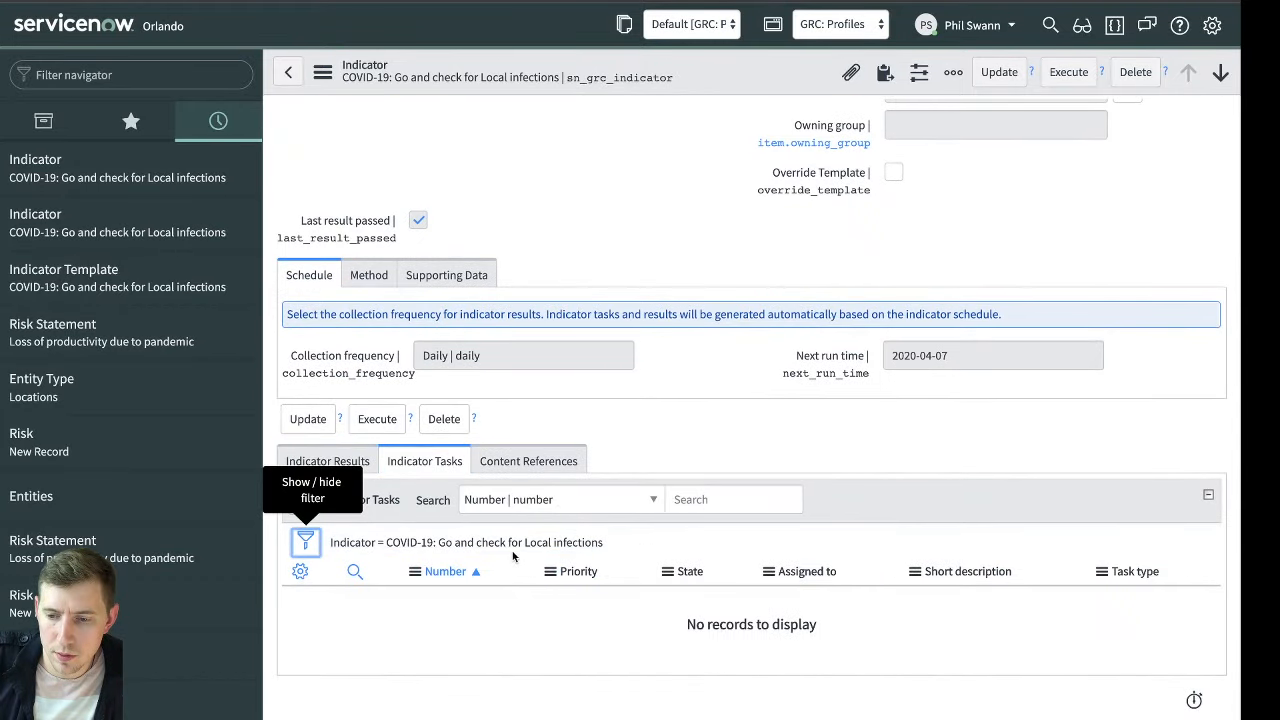
right_click(739, 42)
key("Escape")
right_click(731, 64)
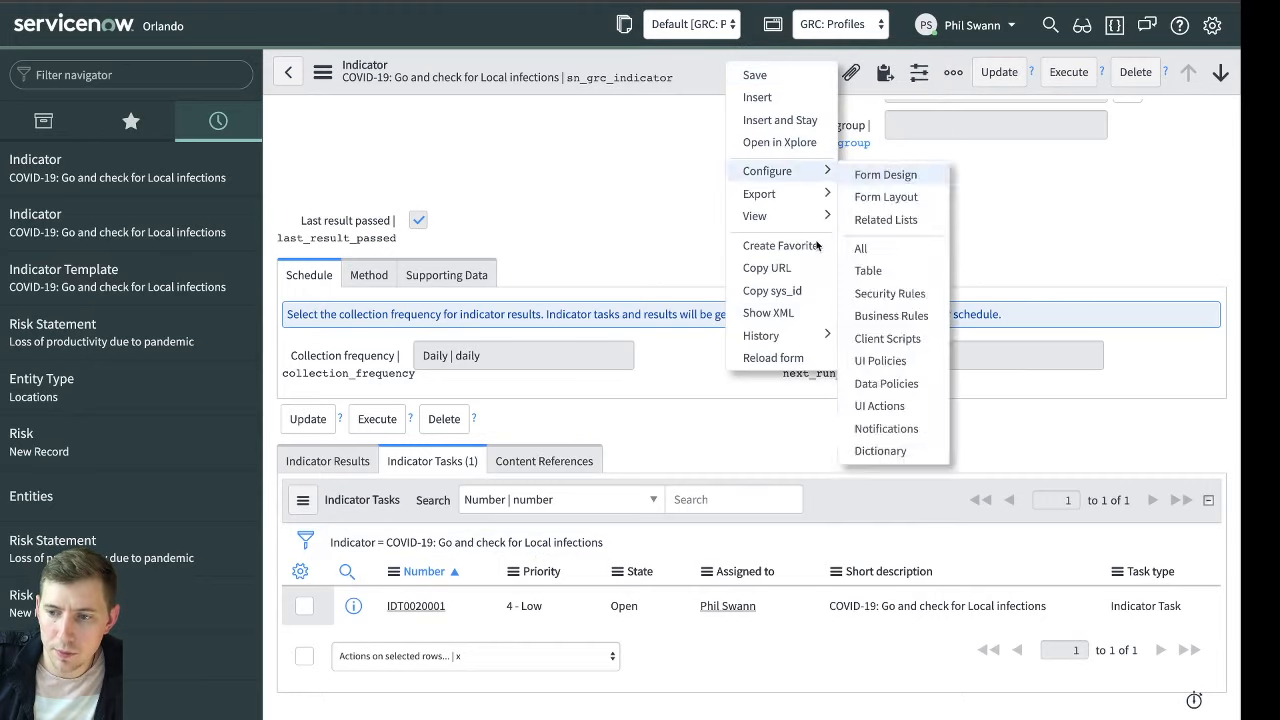
left_click(773, 358)
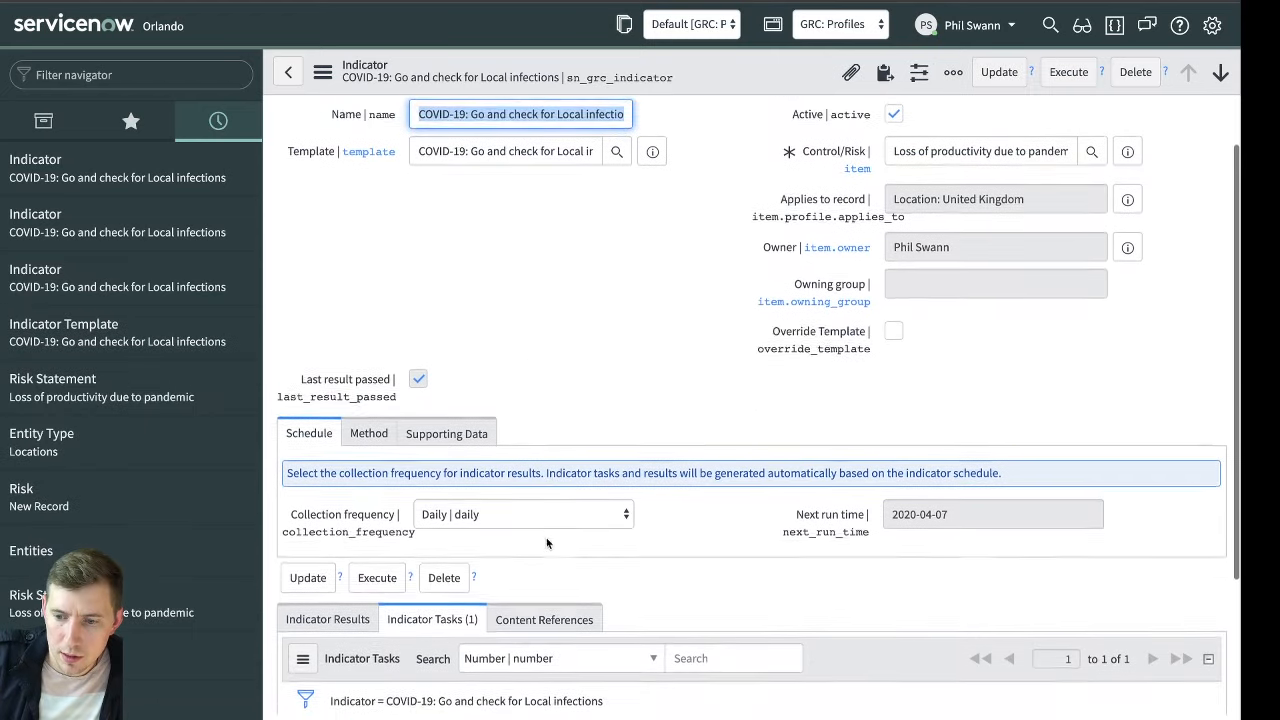
Check the indicator's Indicator Results and open the generated task from its Indicator Tasks
scroll(546, 537, "down", 1)
left_click(372, 532)
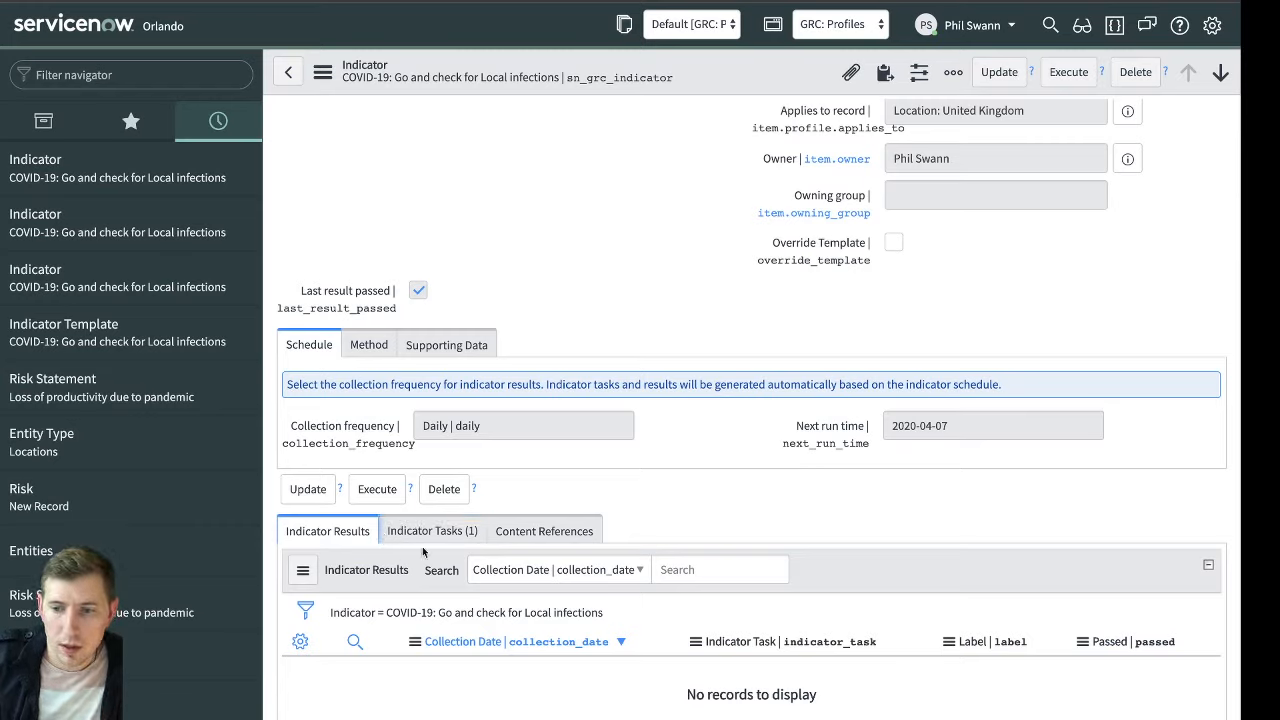
left_click(465, 535)
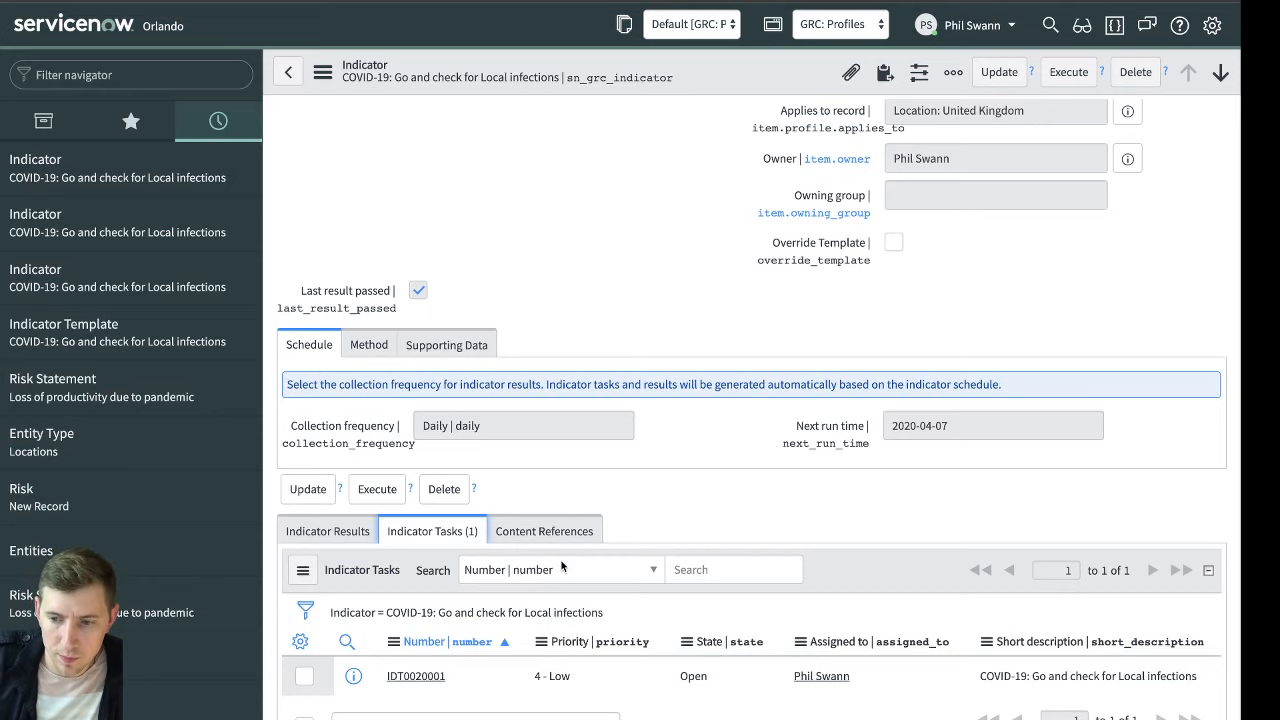
scroll(561, 567, "down", 1)
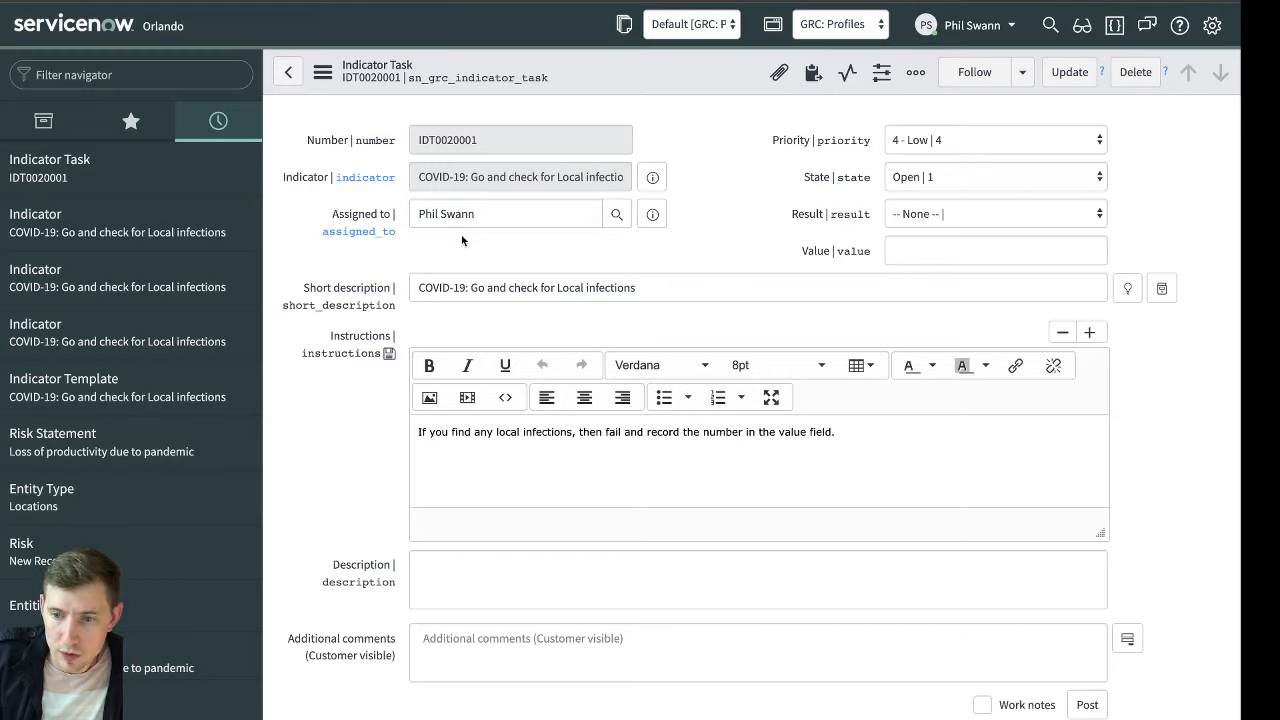
Review the indicator task's short description, instructions, comment fields, activities and related Supporting Data
left_click(674, 287)
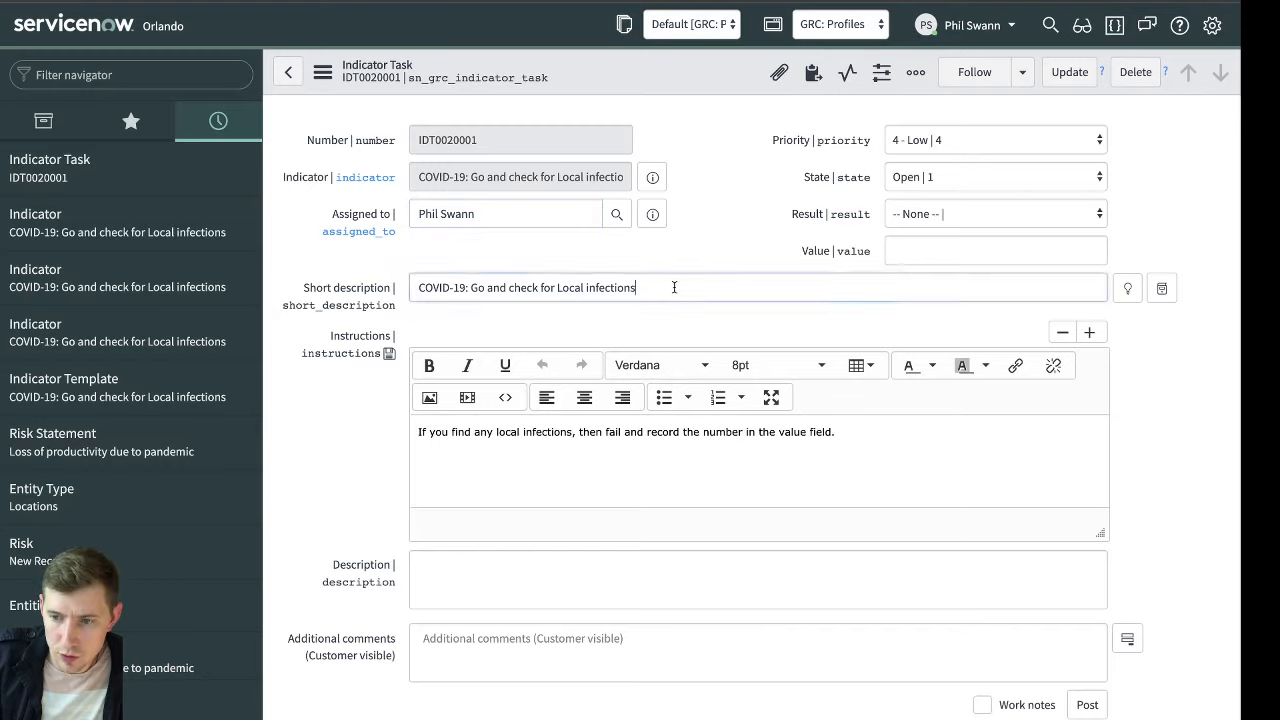
left_click(647, 420)
scroll(727, 455, "down", 1)
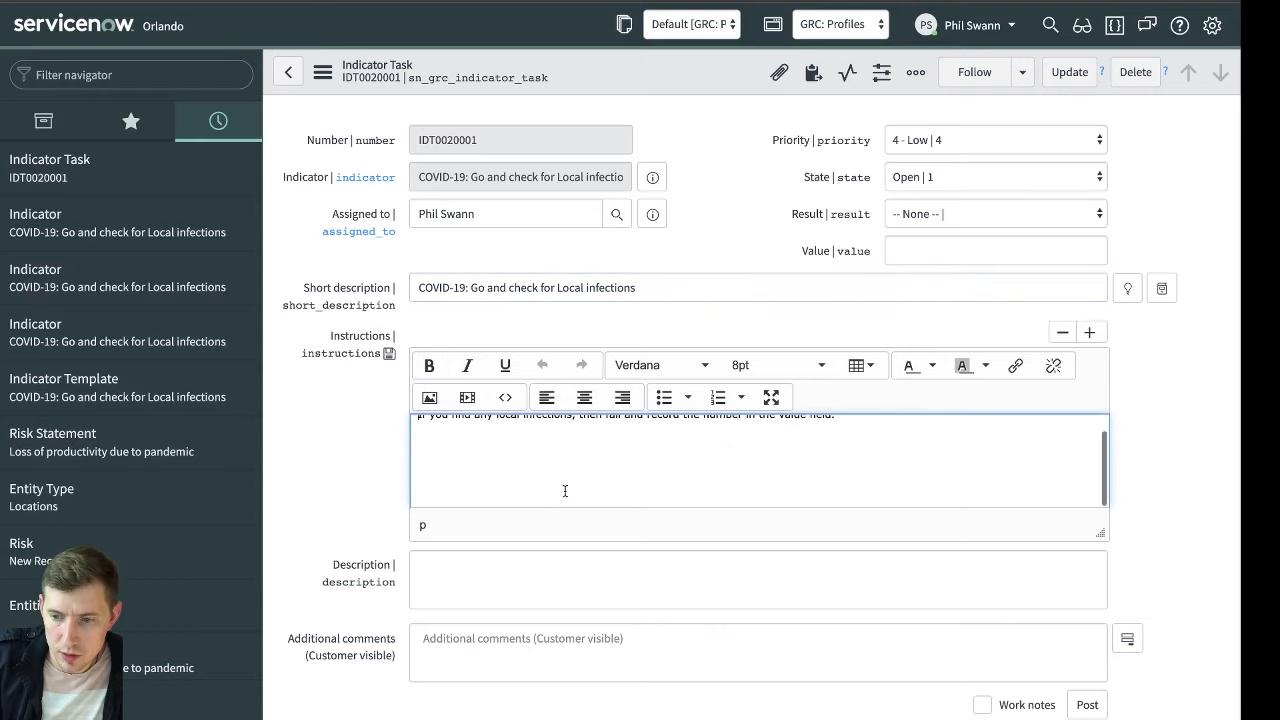
scroll(1000, 540, "up", 1)
scroll(922, 506, "up", 1)
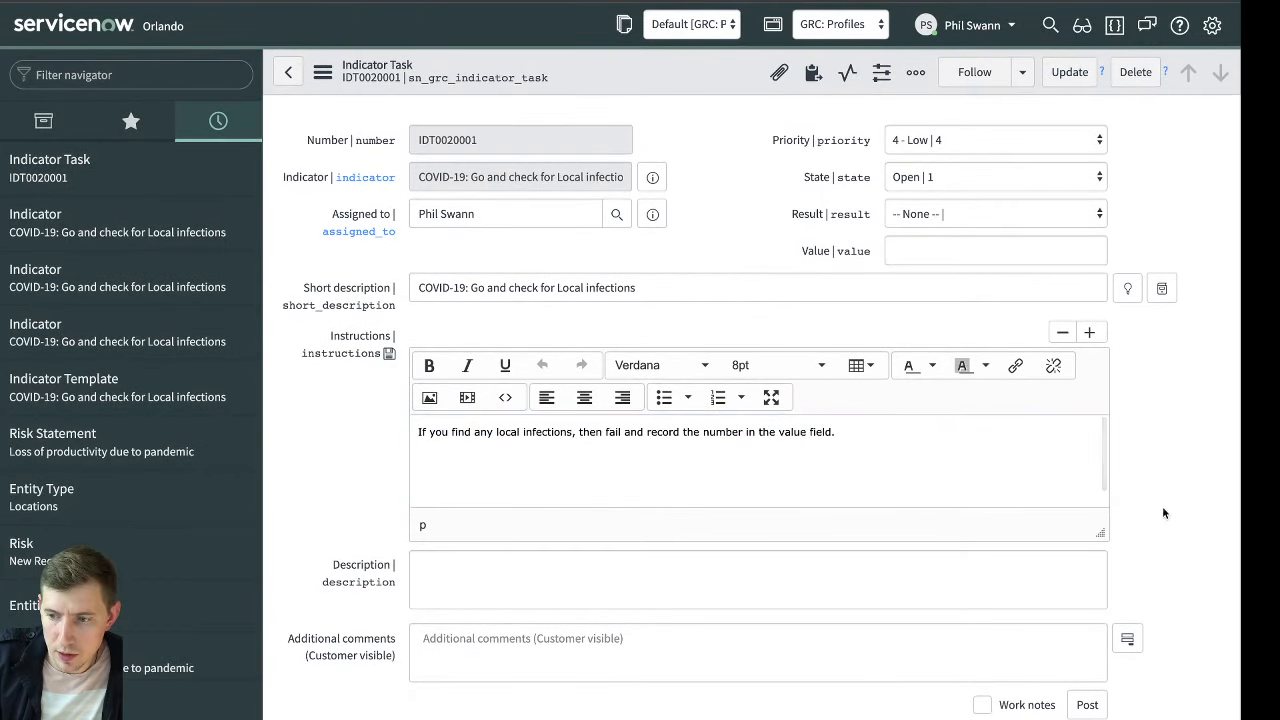
left_click(861, 589)
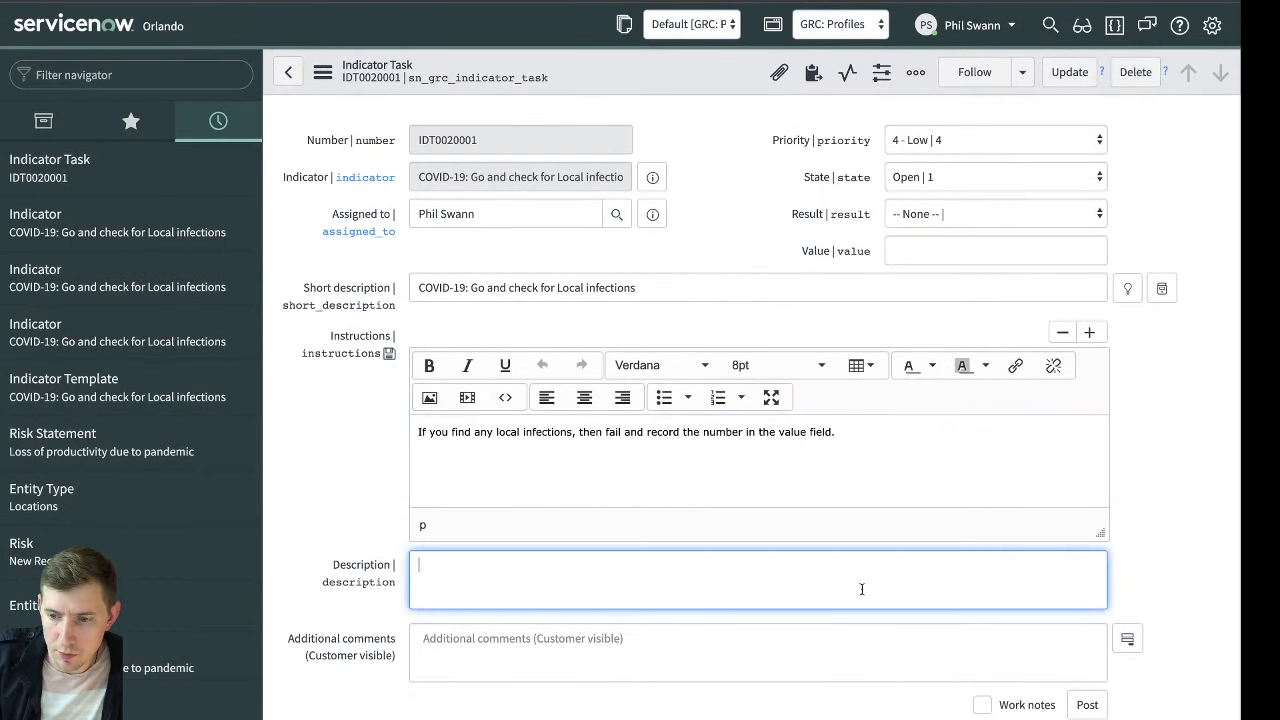
left_click(685, 655)
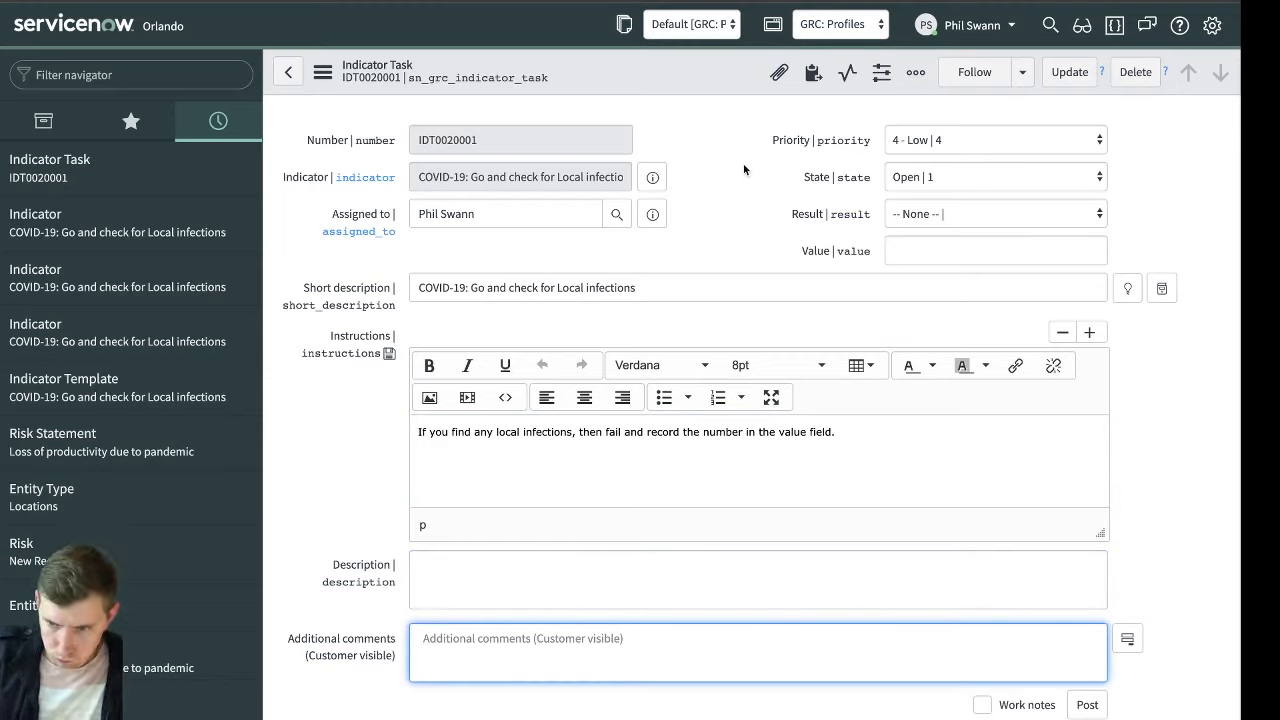
scroll(724, 240, "down", 3)
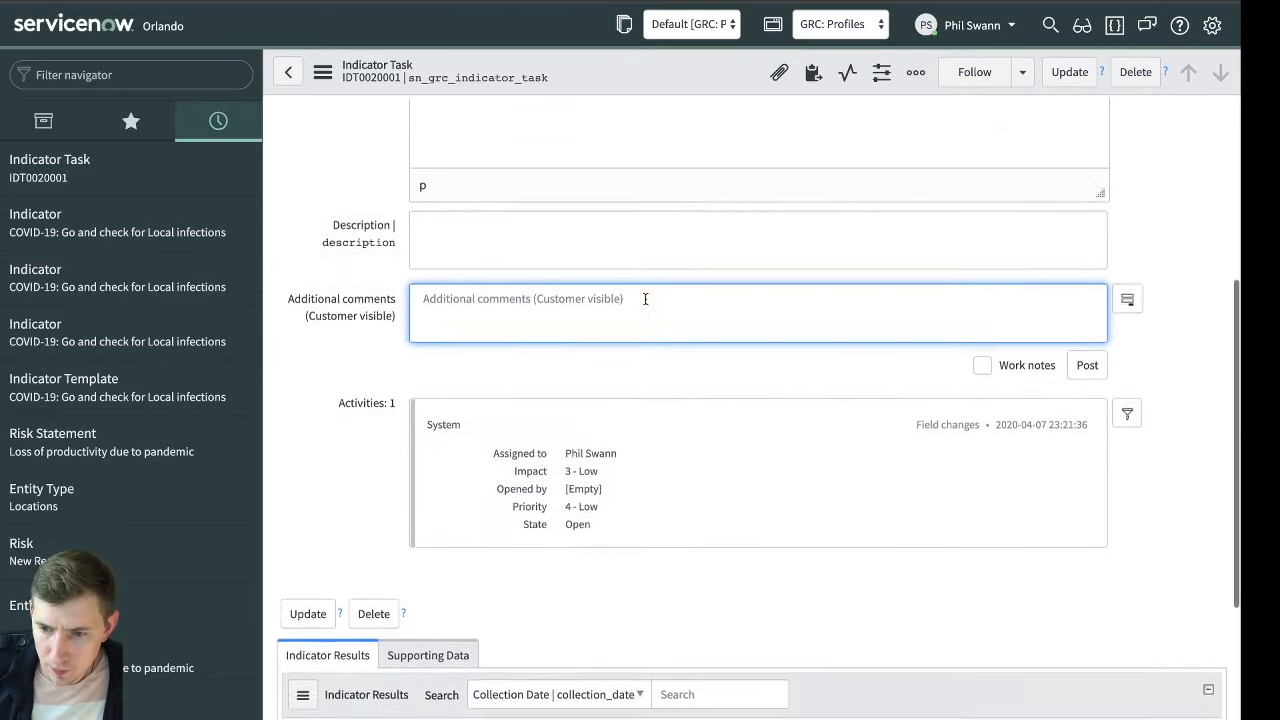
scroll(645, 298, "down", 2)
left_click(428, 460)
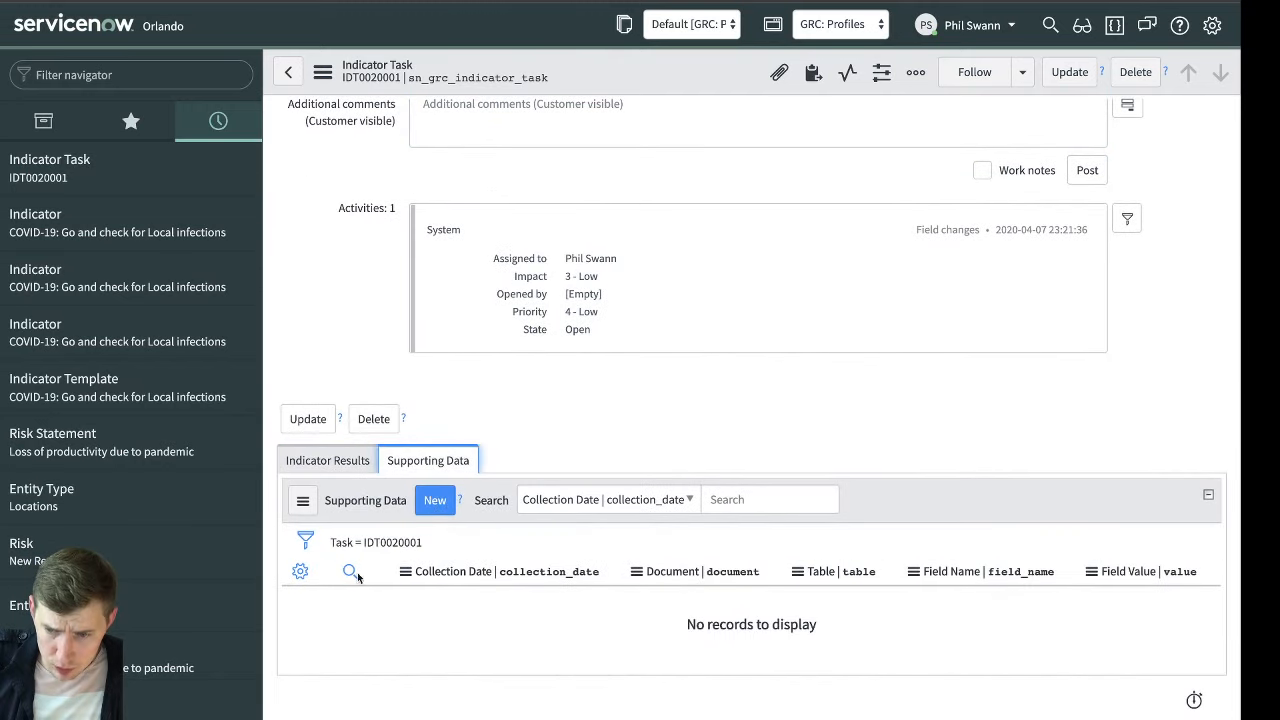
scroll(401, 553, "up", 2)
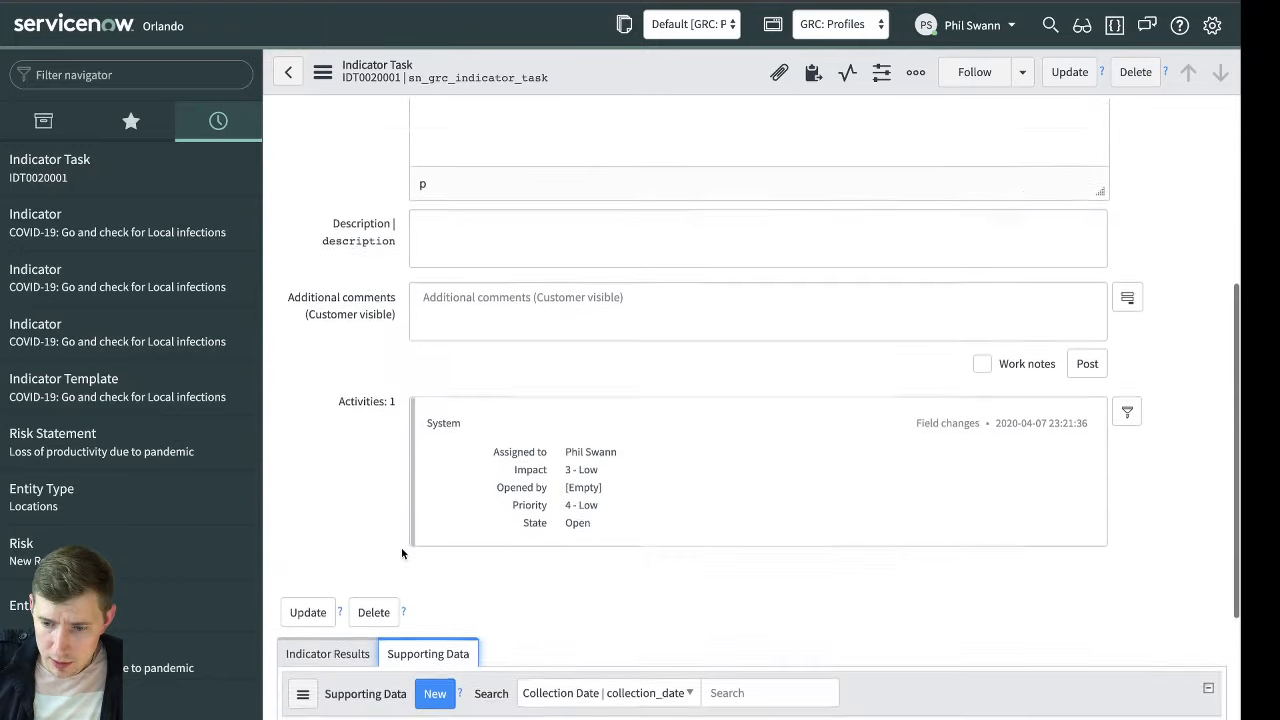
scroll(401, 553, "down", 2)
scroll(446, 466, "up", 4)
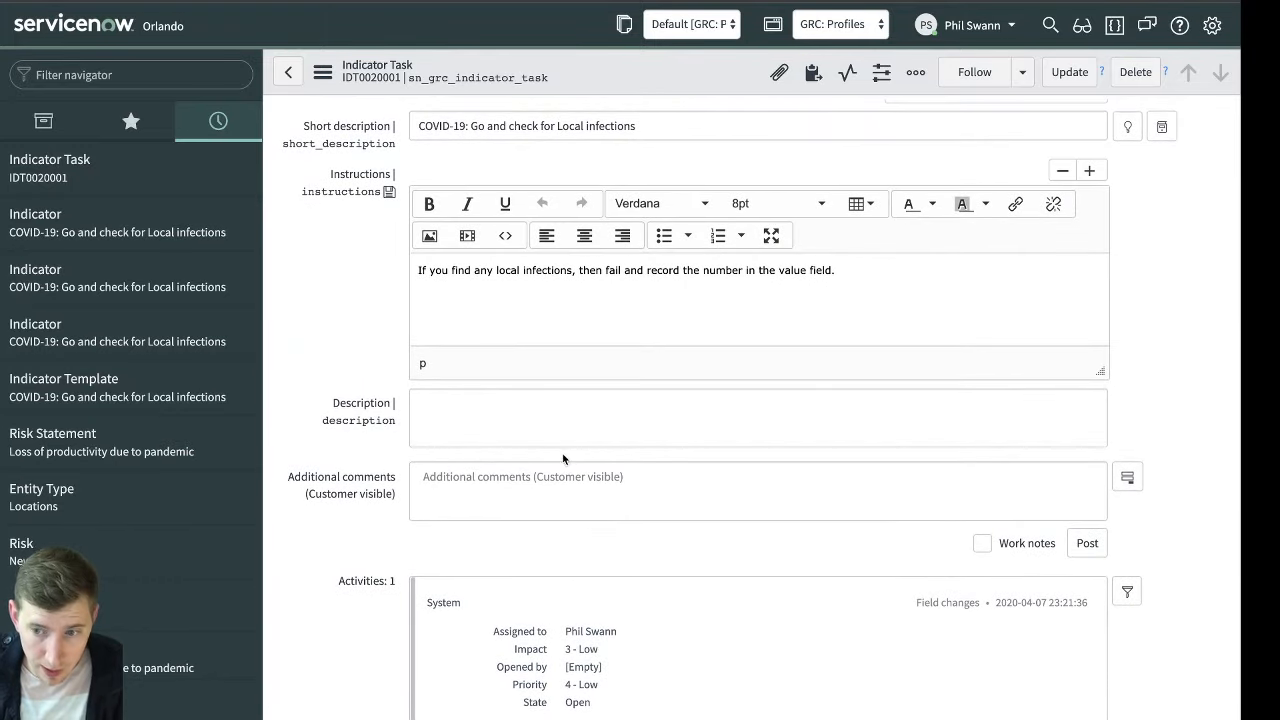
scroll(563, 458, "up", 2)
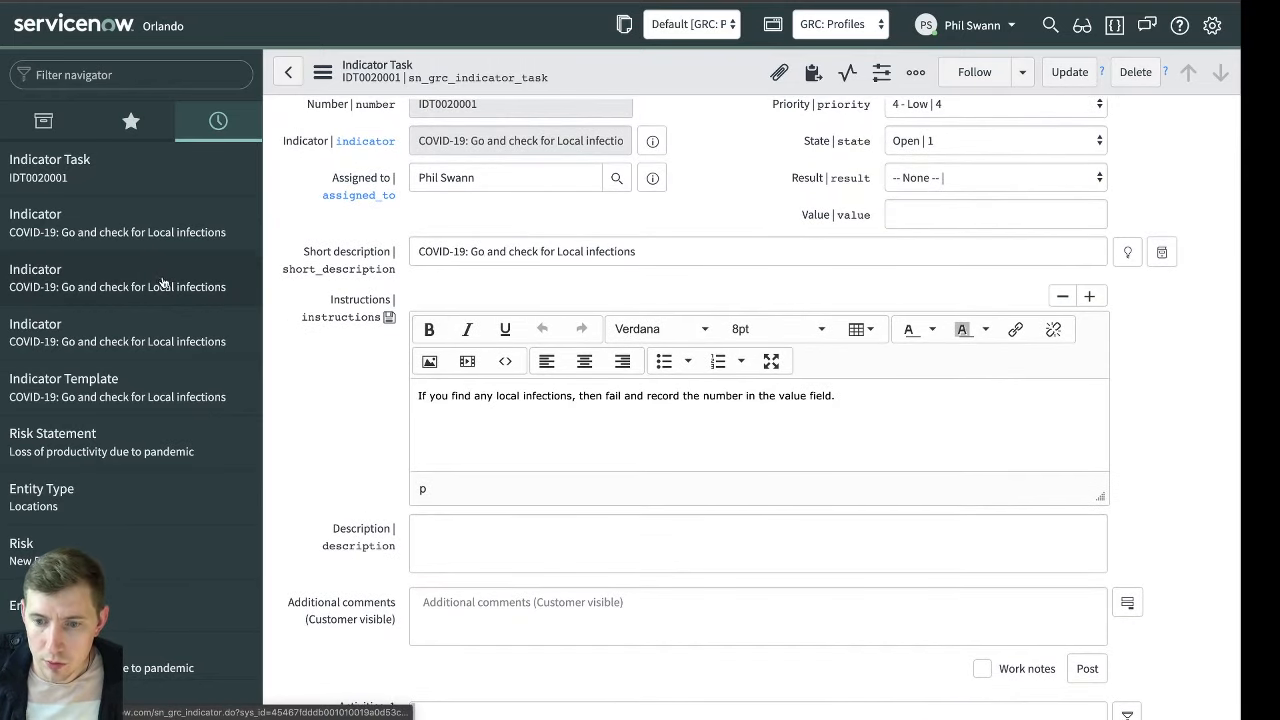
Copy the latest United Kingdom Confirmed figure from the Covid19 Timeseries data, filtered by that location and sorted by most recently updated
left_click(129, 85)
type("covid")
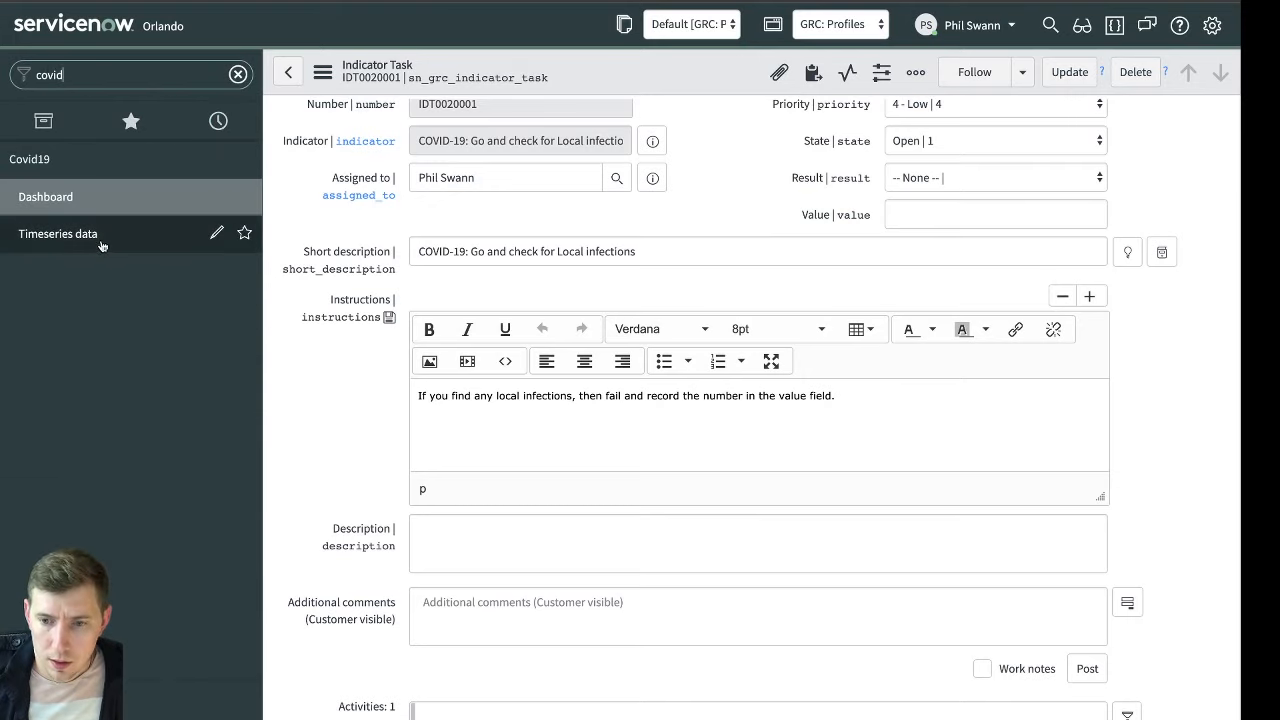
left_click(101, 246)
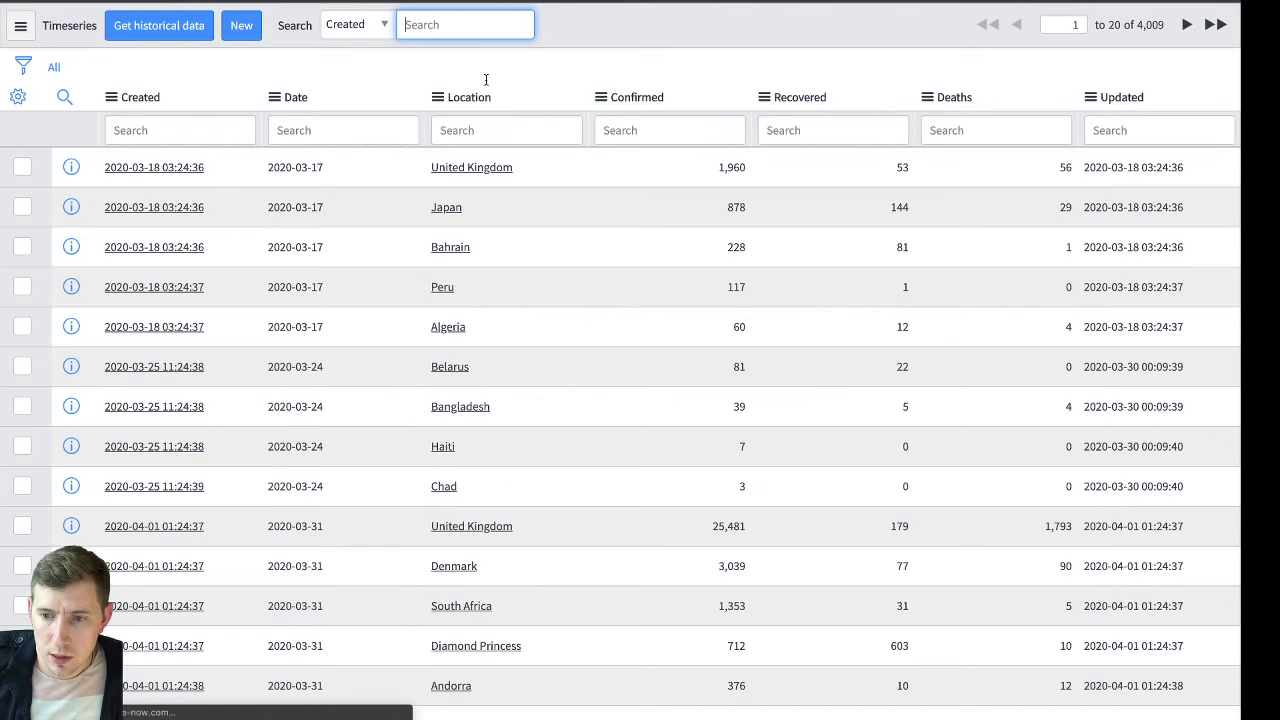
right_click(537, 164)
left_click(553, 172)
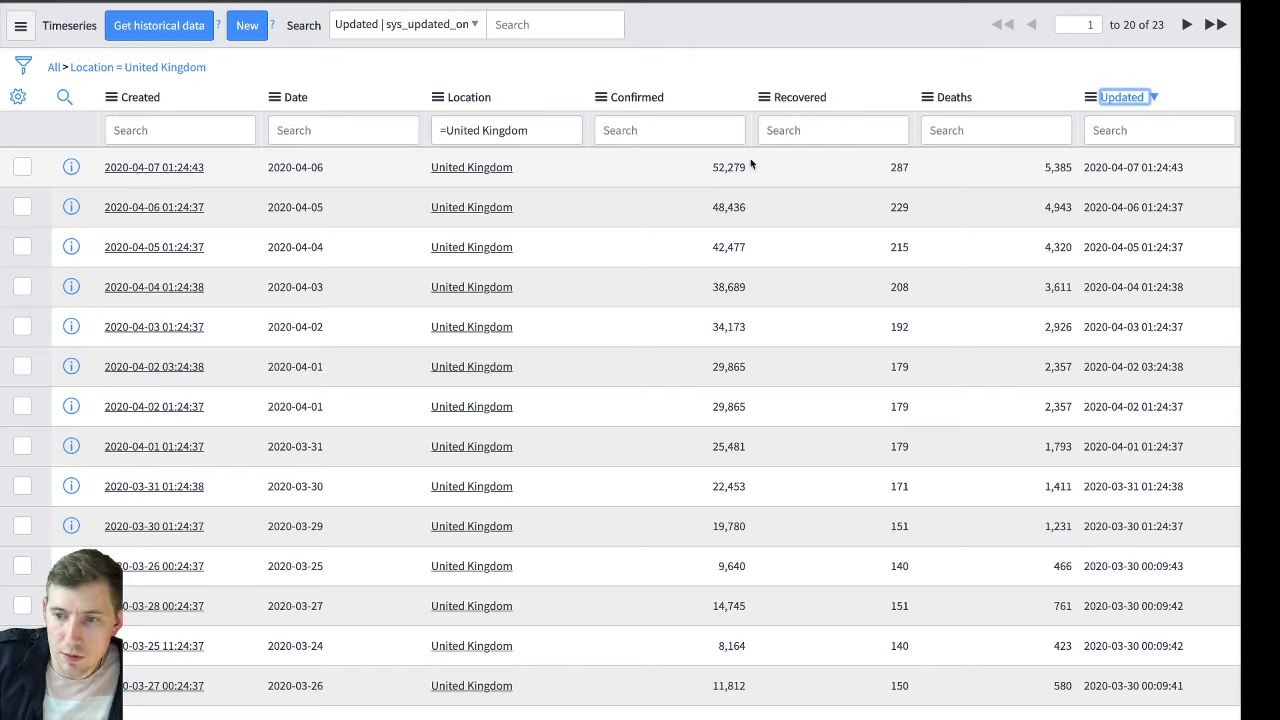
left_click(709, 169)
left_click_drag(709, 170, 754, 171)
key("ctrl+c")
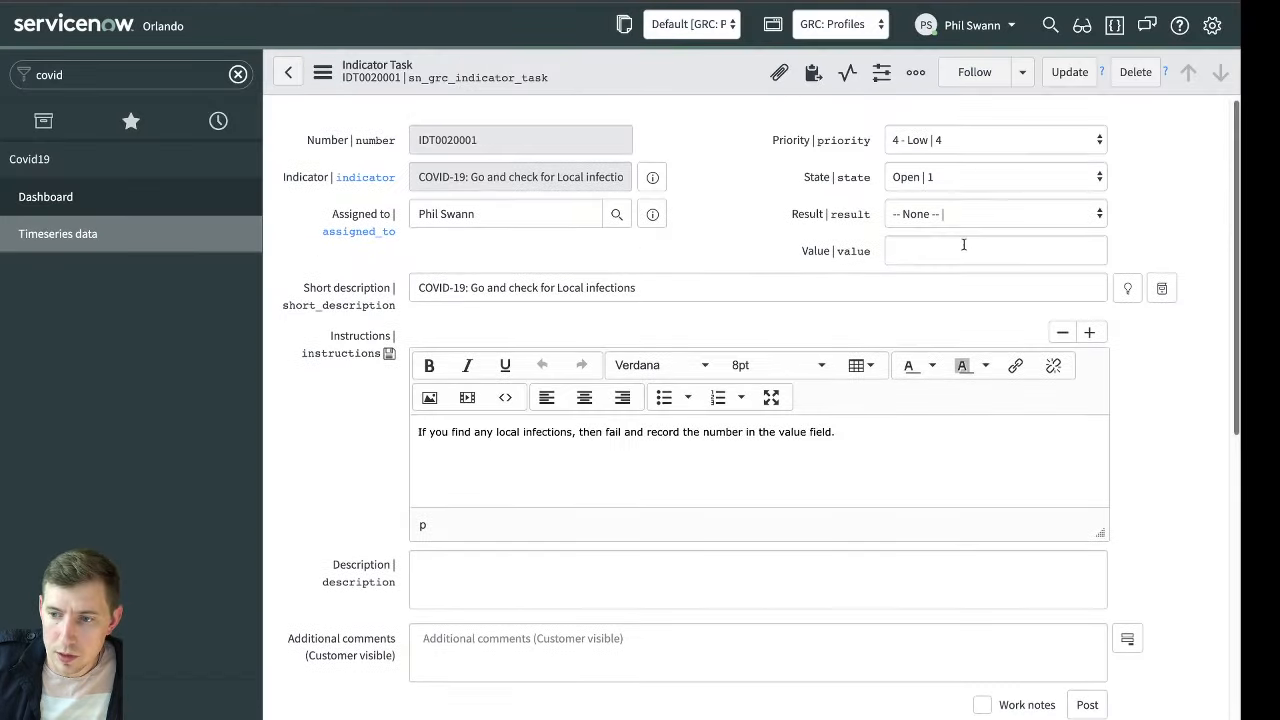
Set the indicator task's State to Closed and its Result to Failed
left_click(915, 177)
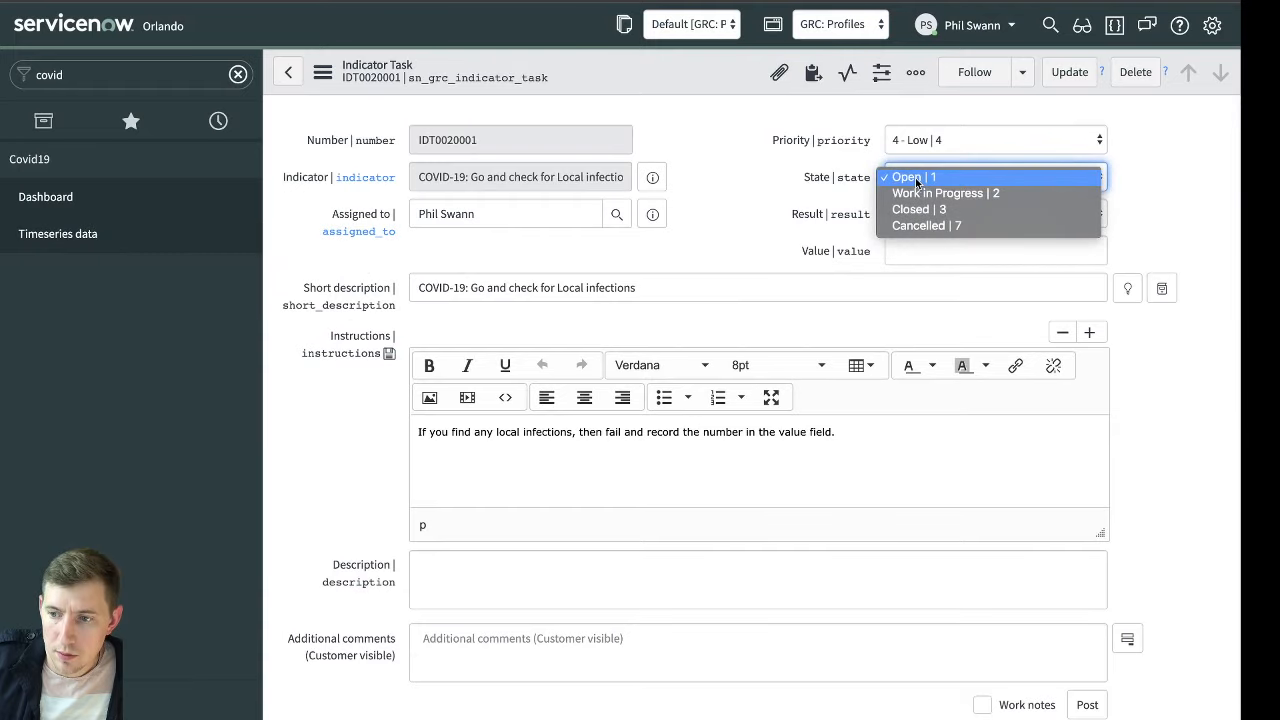
left_click(938, 193)
left_click(922, 178)
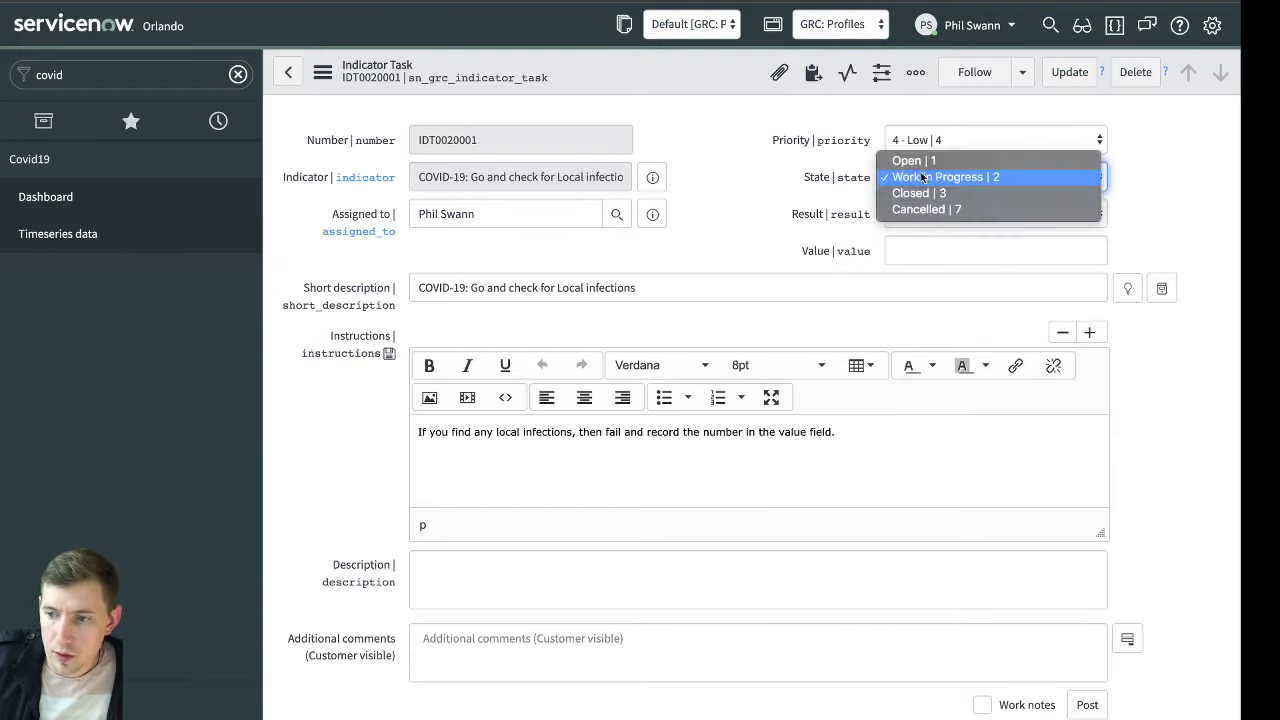
key("Escape")
key("Down")
left_click(968, 219)
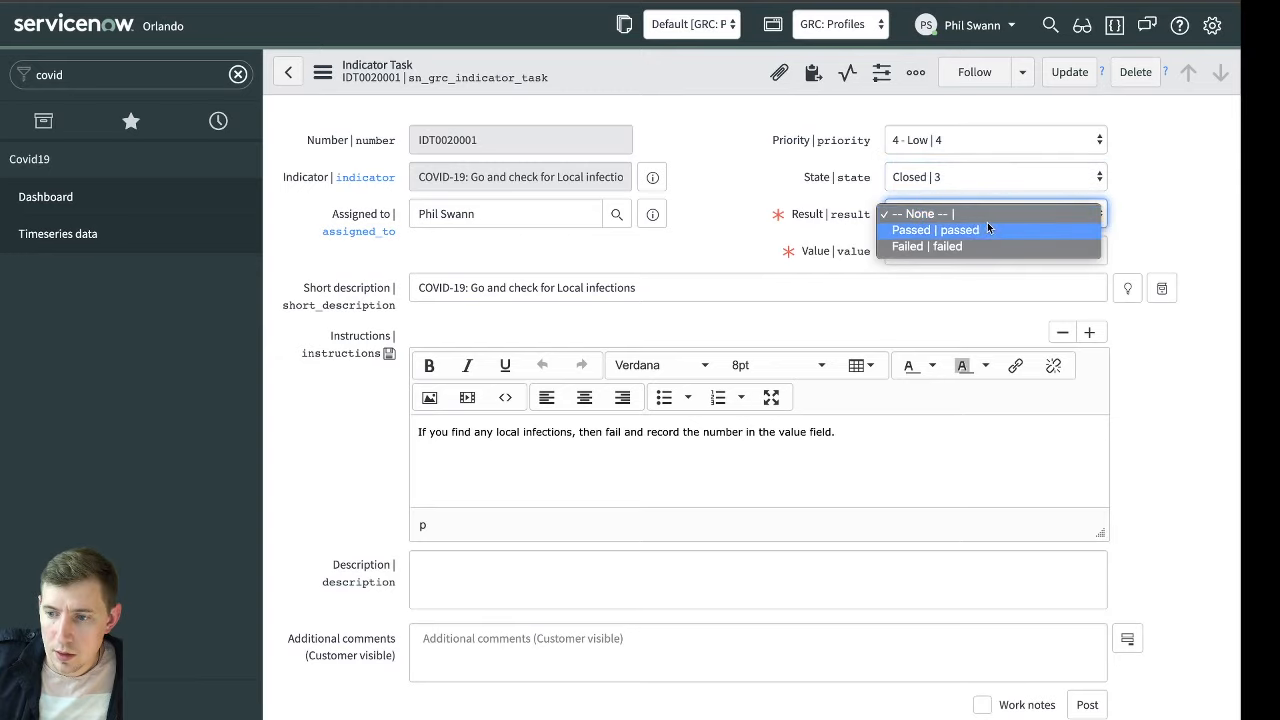
left_click(973, 246)
Enter 52,279 as the indicator task's Value and save the task with an update
left_click(1034, 255)
key("ctrl+v")
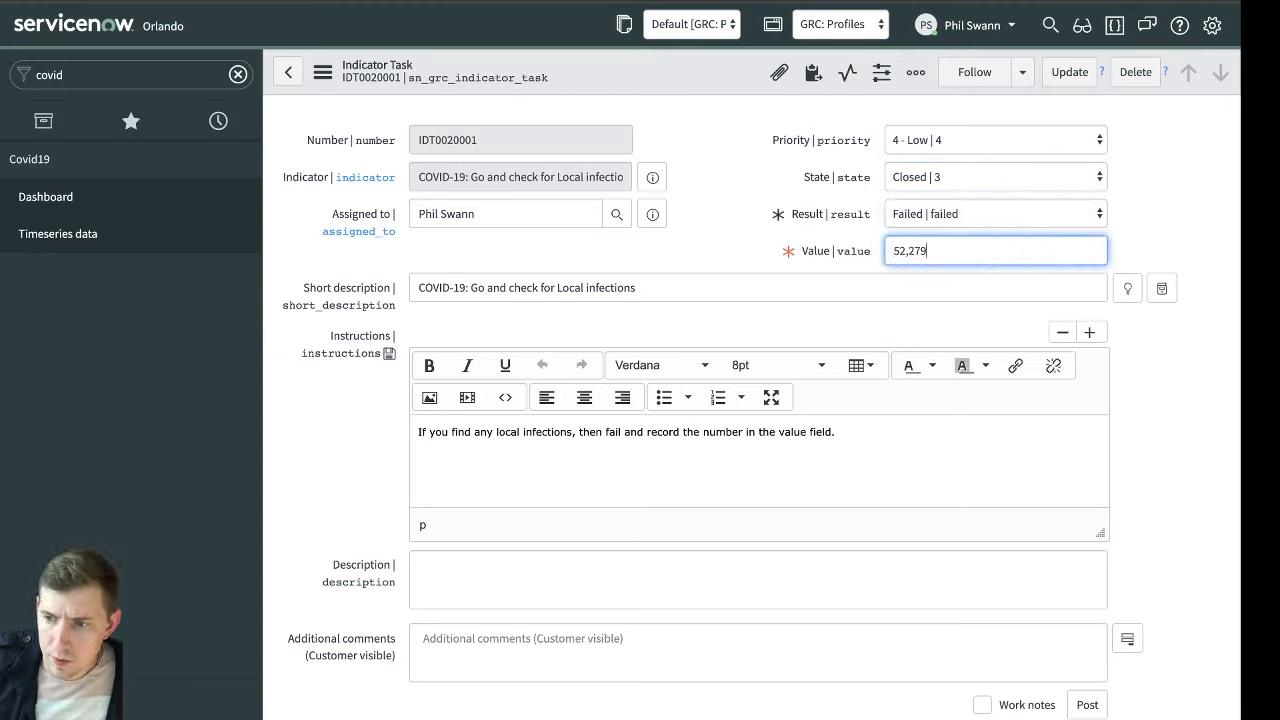
key("BackSpace")
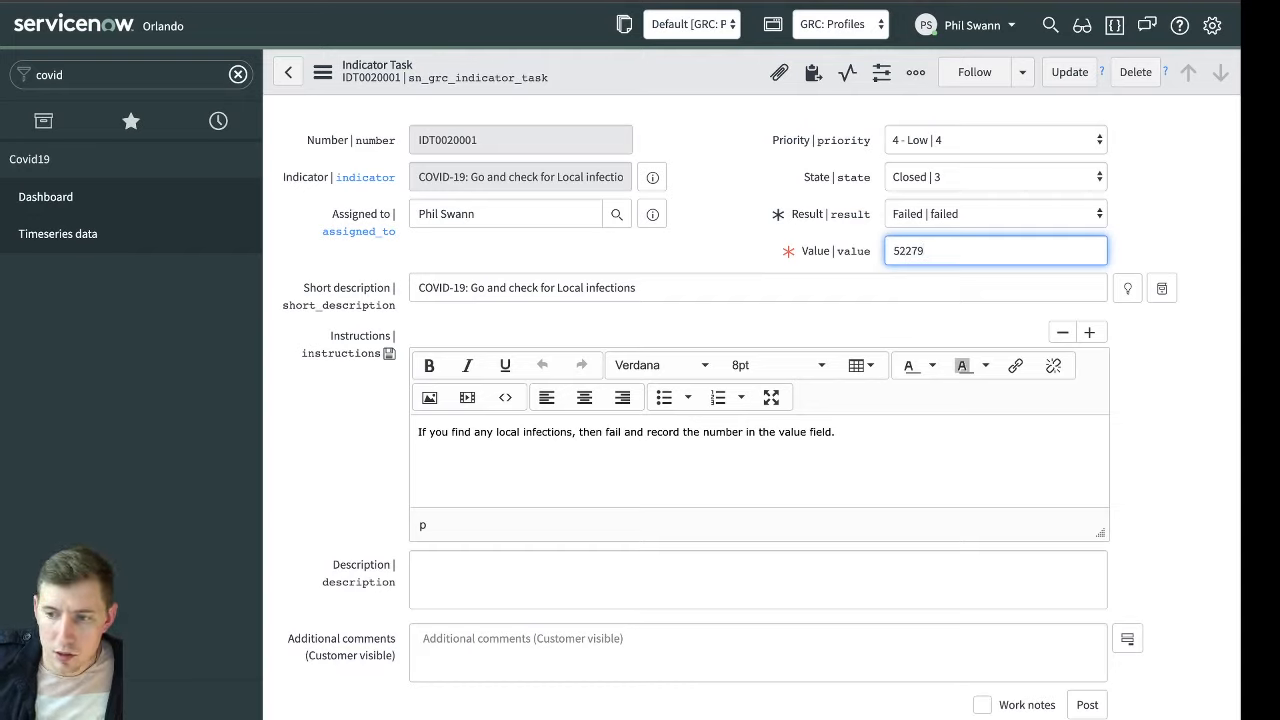
type(",")
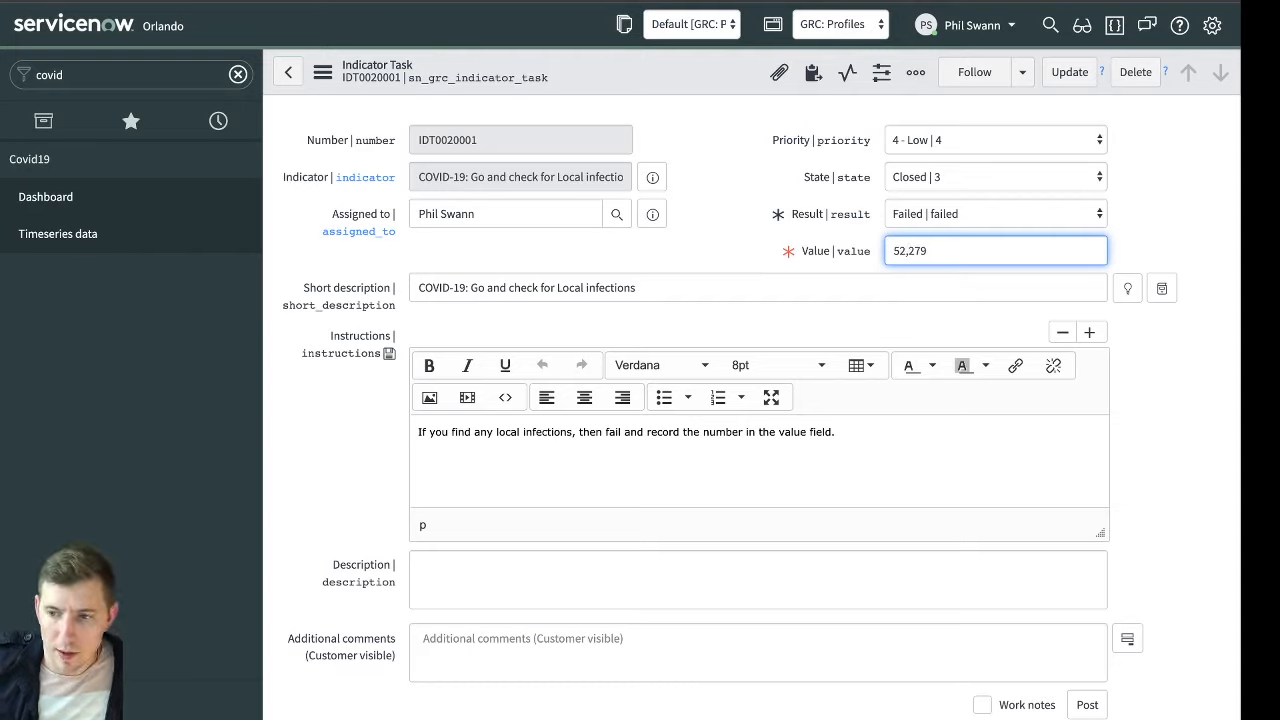
left_click(1184, 244)
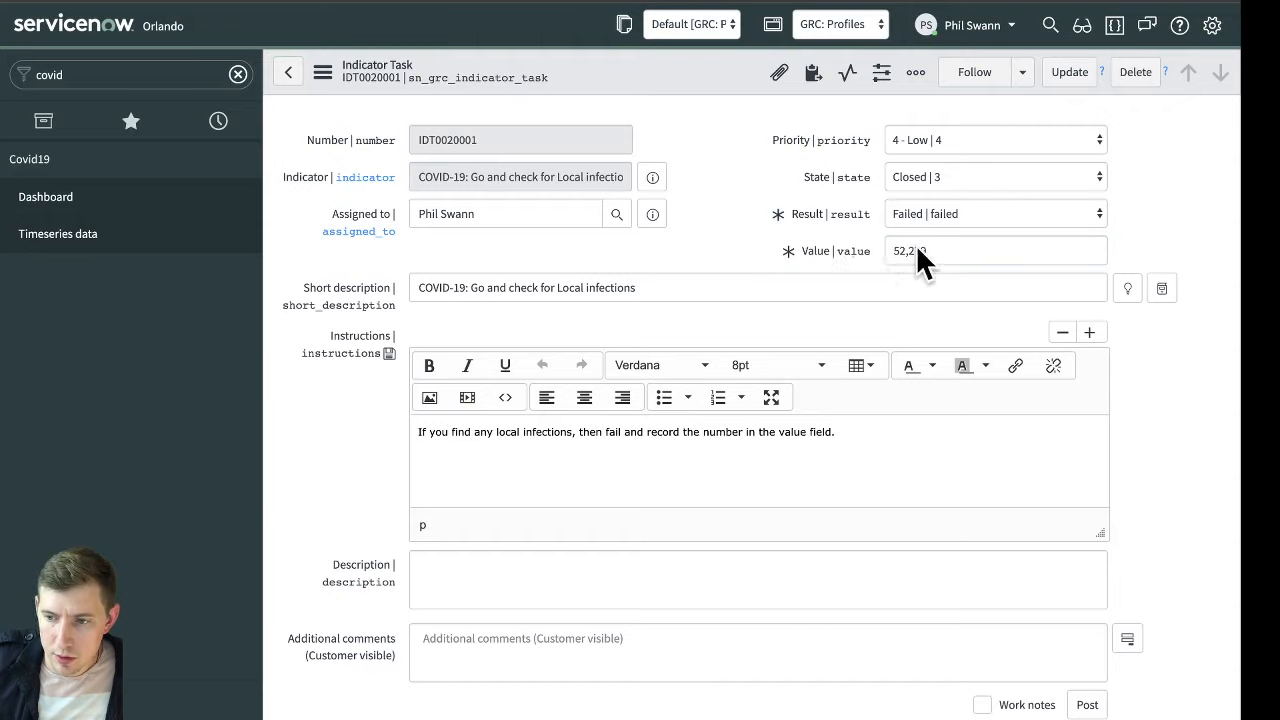
scroll(829, 202, "down", 5)
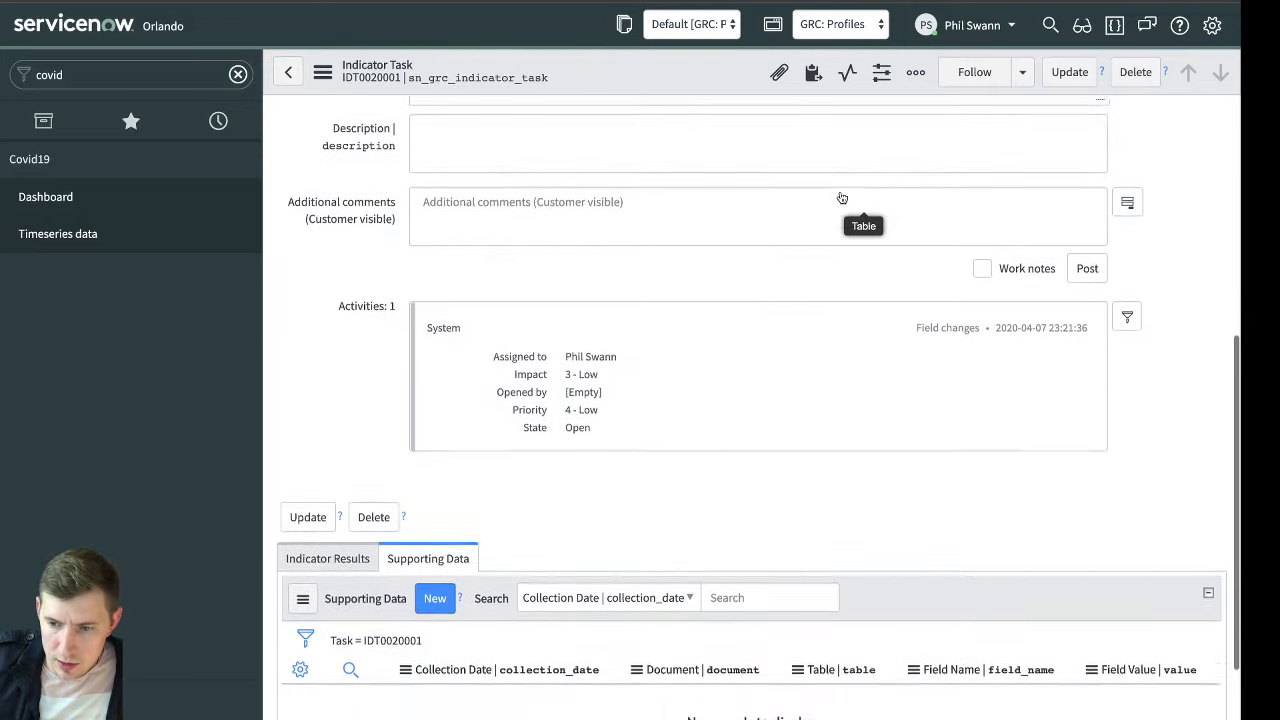
scroll(842, 198, "down", 1)
scroll(840, 191, "up", 10)
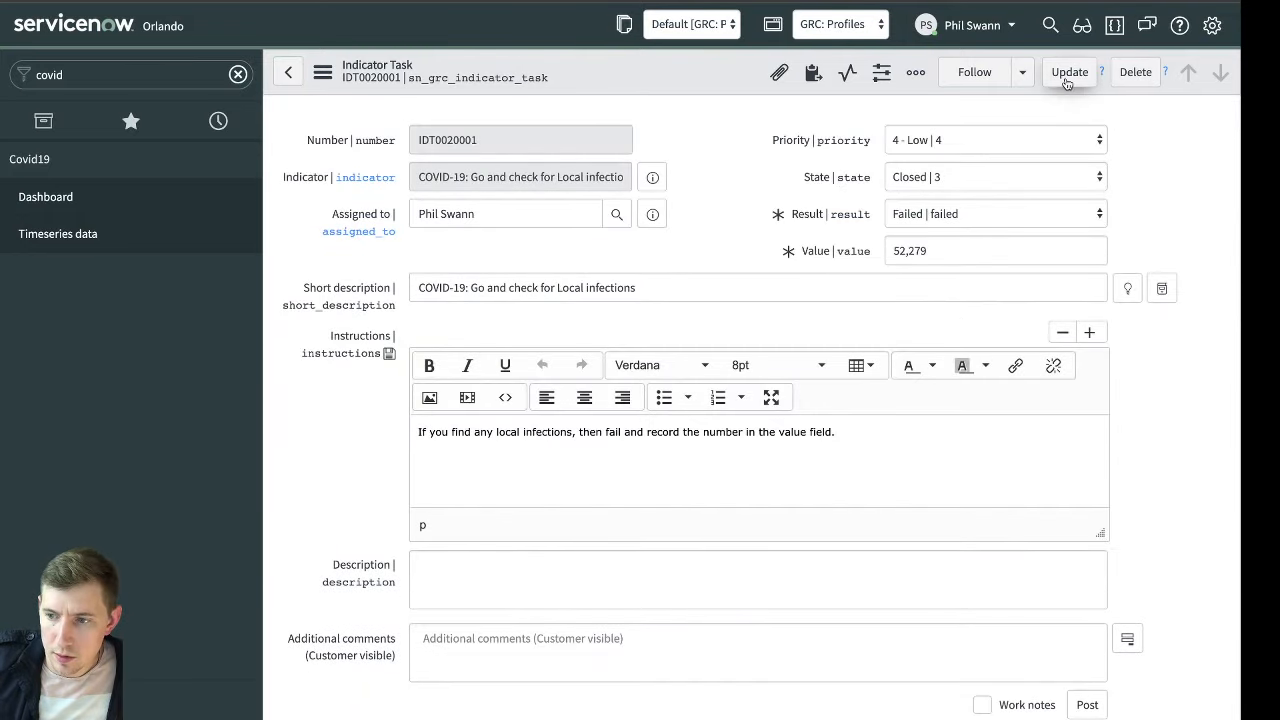
left_click(1068, 72)
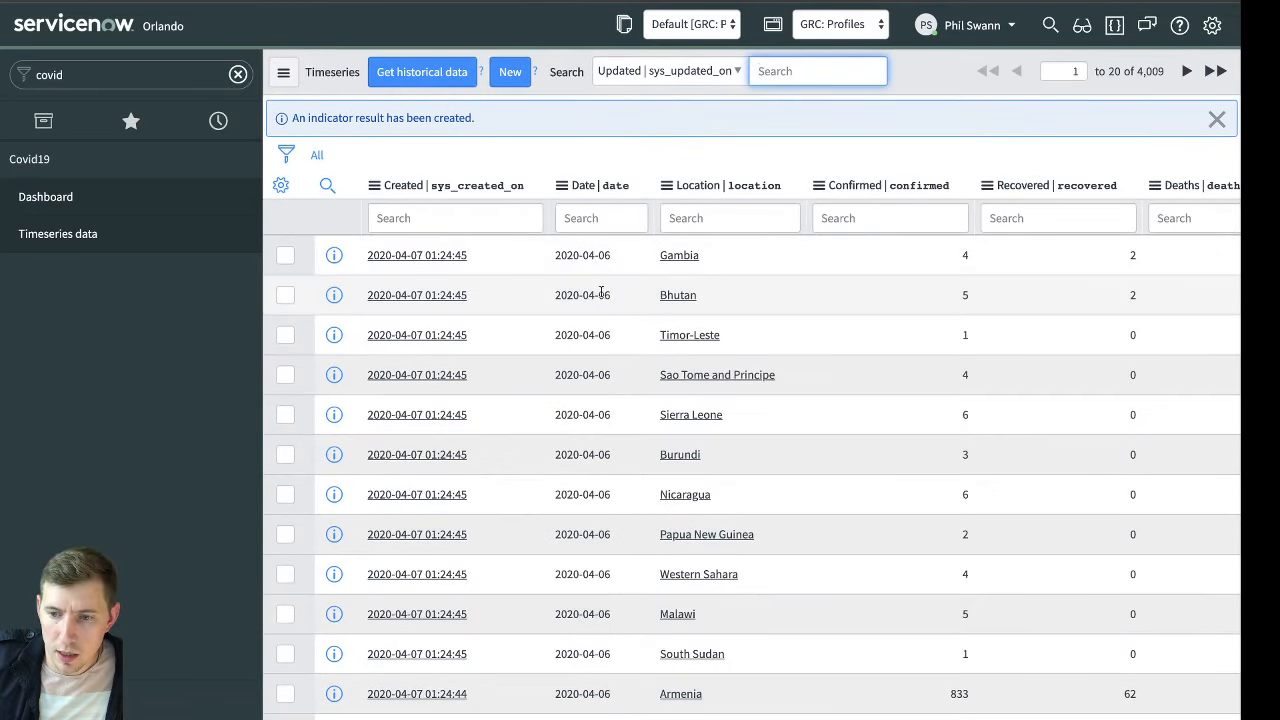
Reopen the closed indicator task from the history and open its generated indicator result
left_click(218, 120)
left_click(118, 214)
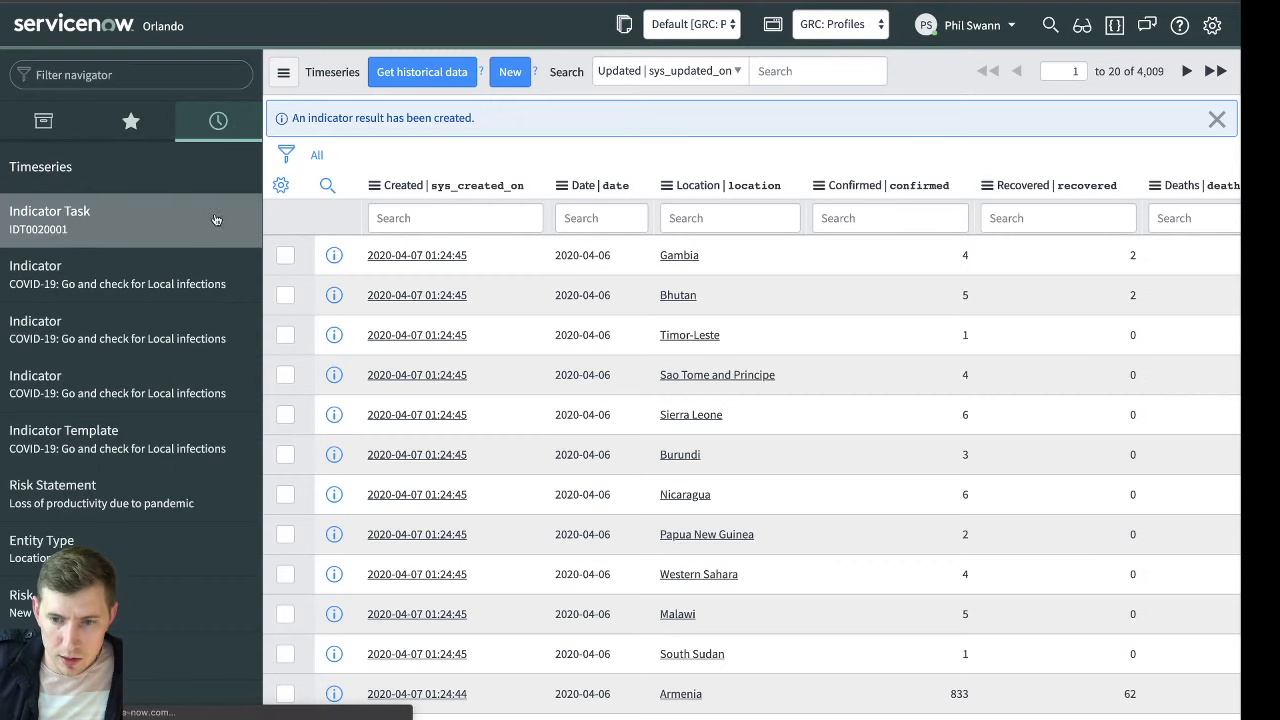
scroll(620, 320, "down", 4)
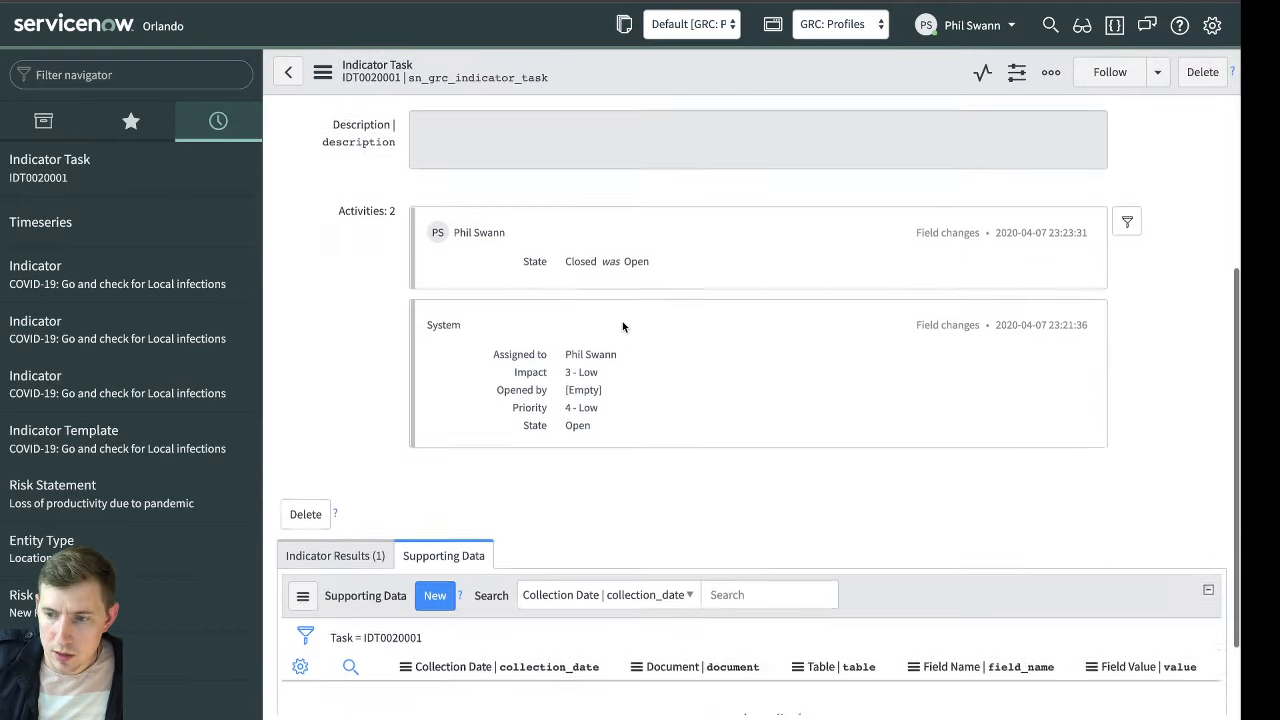
left_click(330, 457)
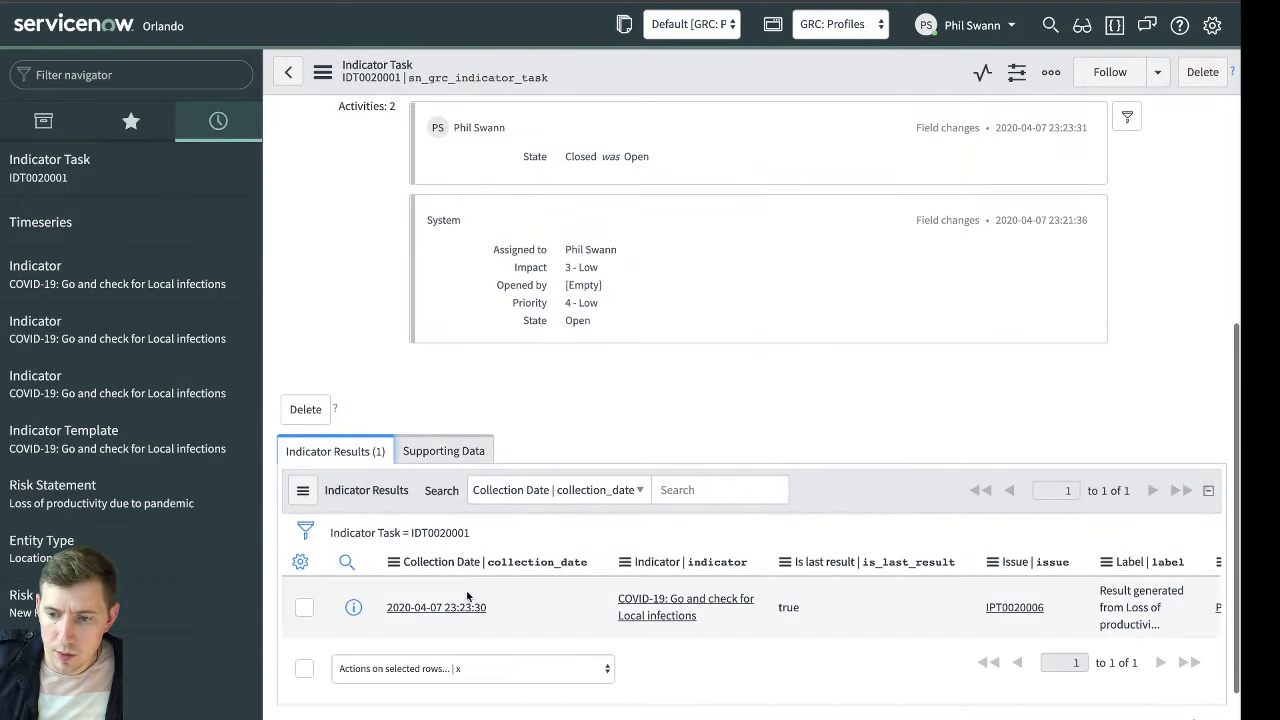
left_click(467, 607)
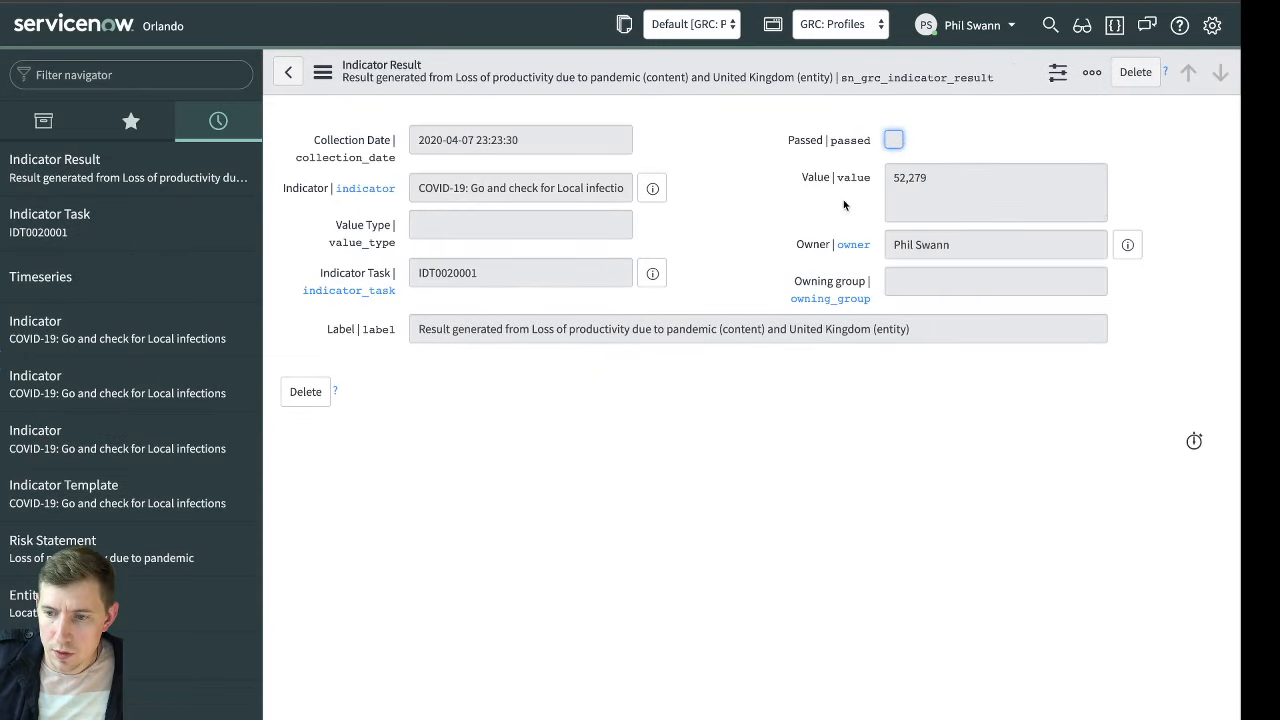
Open the indicator linked to the result and review its details
left_click(652, 188)
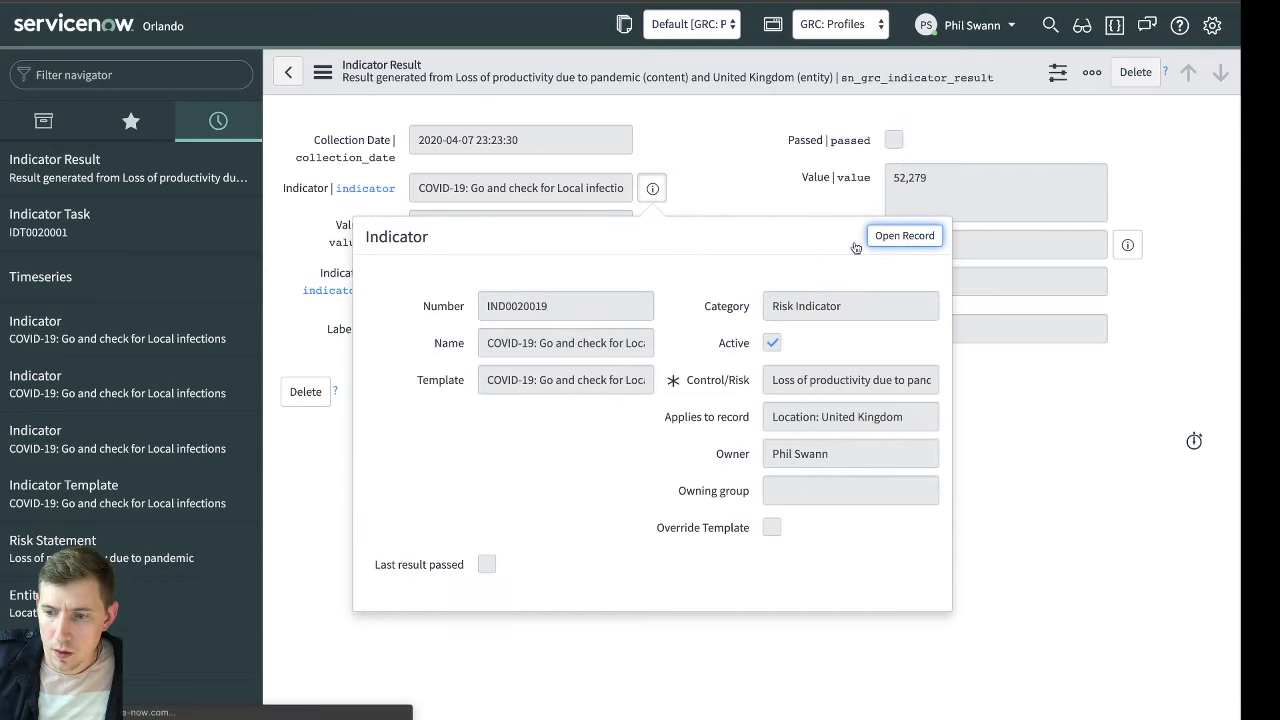
key("Return")
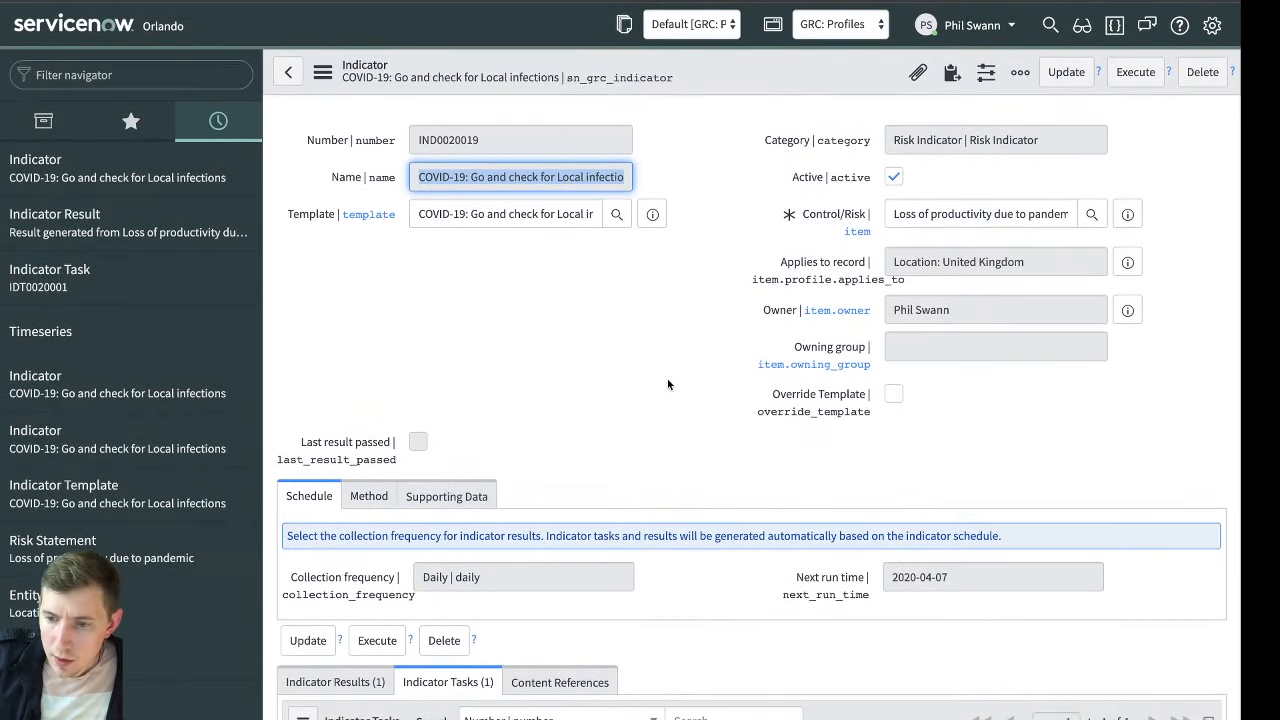
scroll(667, 378, "down", 3)
scroll(641, 486, "up", 3)
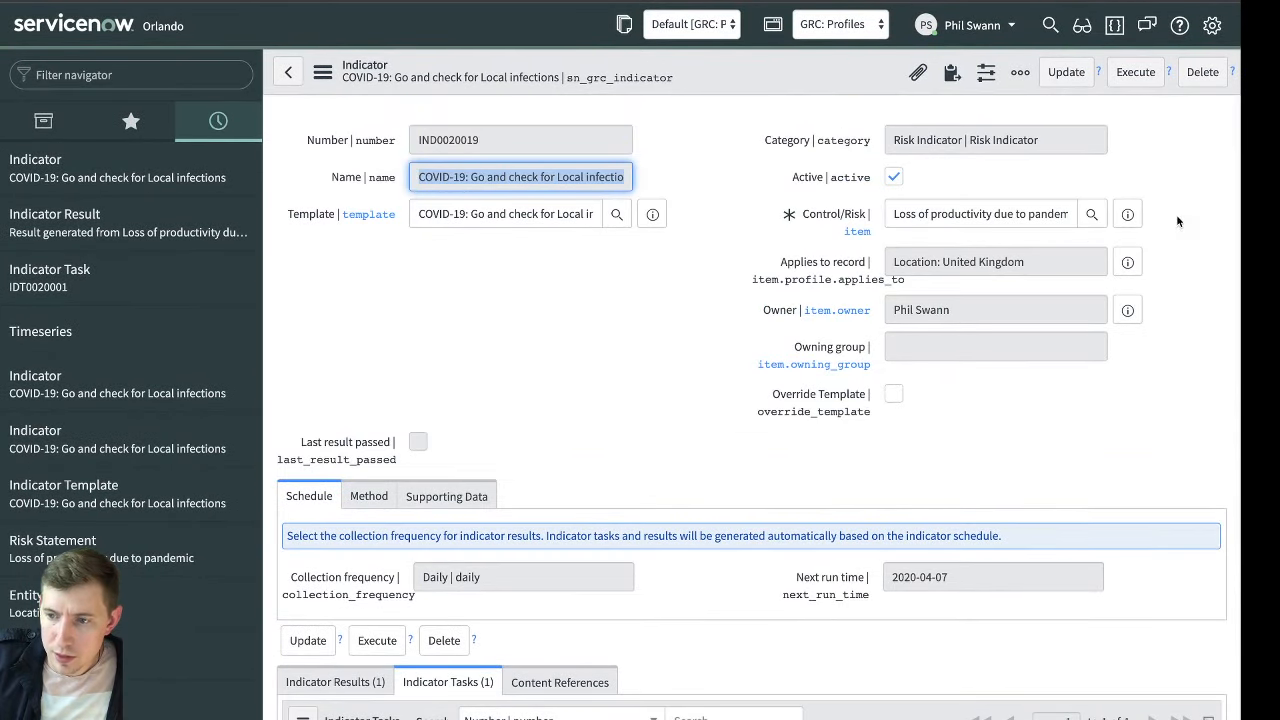
Open the indicator's related United Kingdom risk and examine the Indicator failure factor and Calculated risk factor in its monitoring details
left_click(1127, 214)
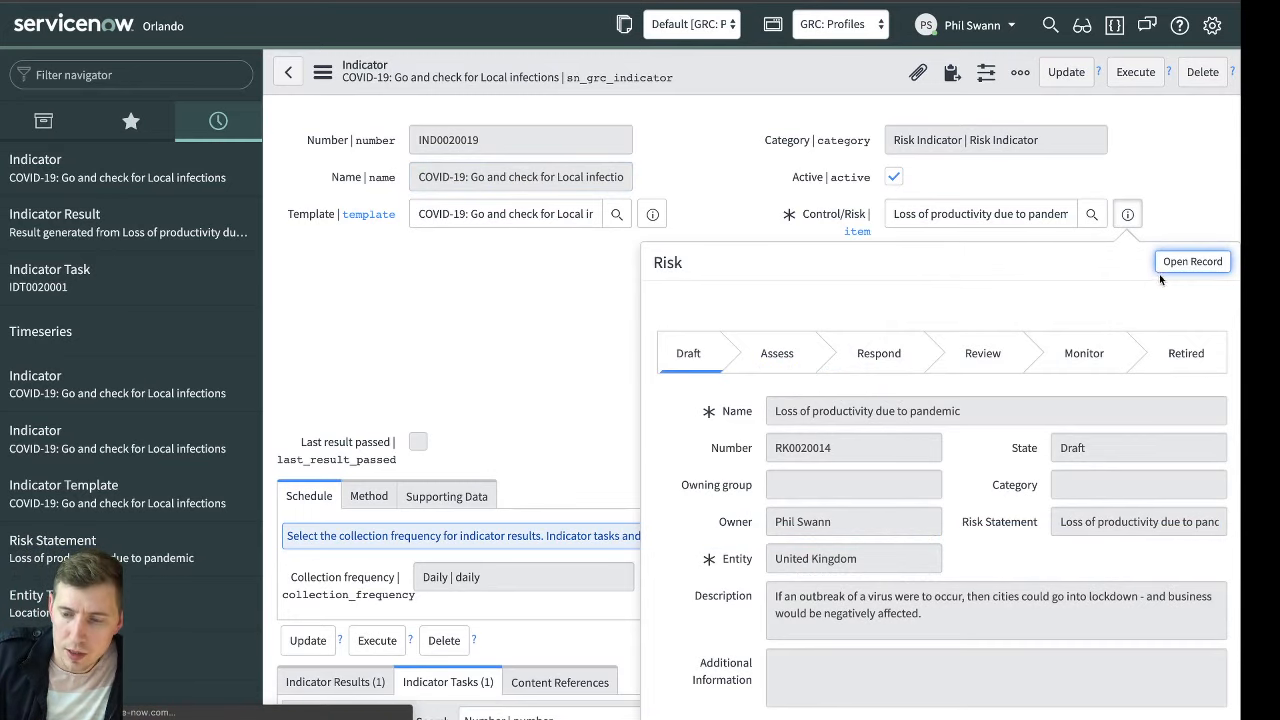
left_click(1162, 264)
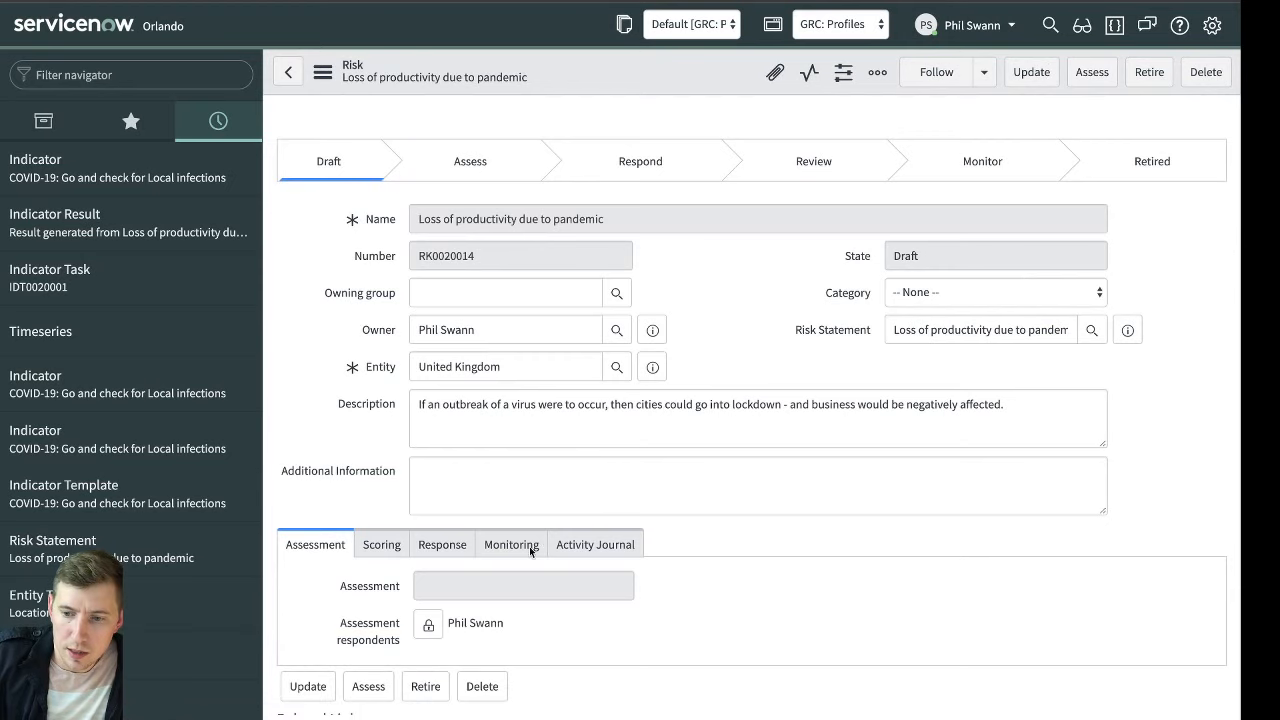
left_click(515, 545)
scroll(890, 497, "down", 3)
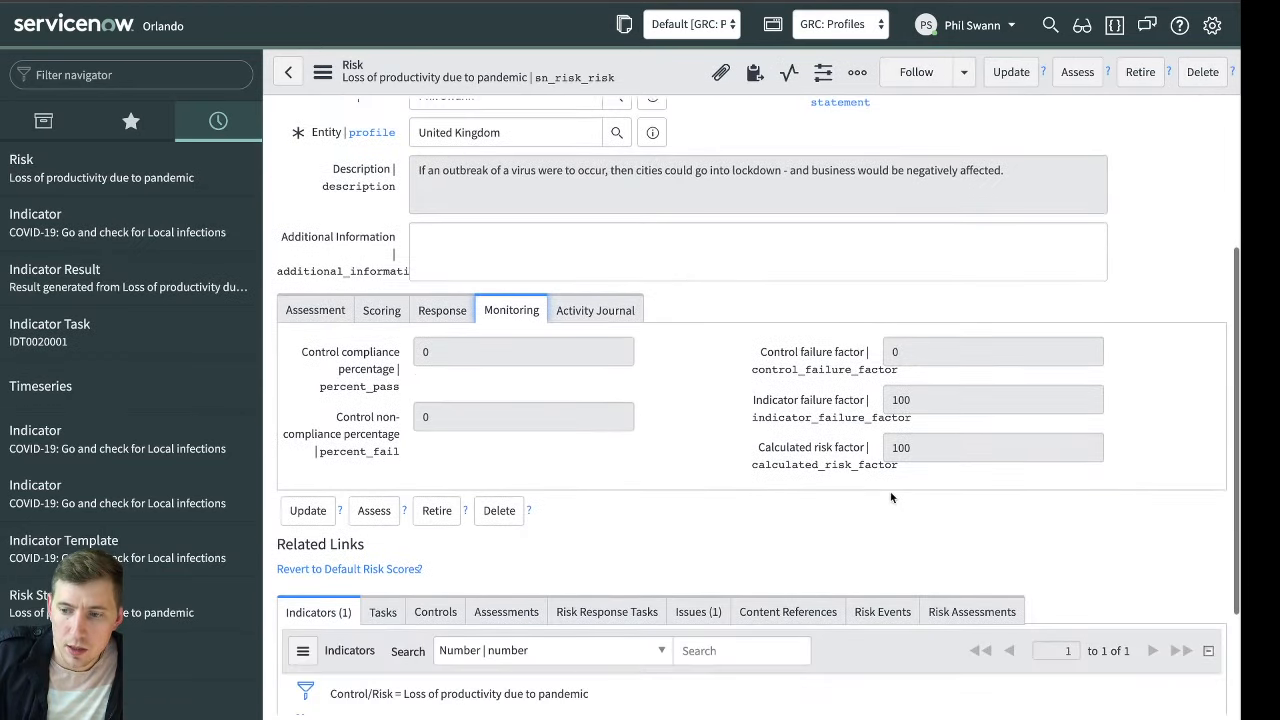
scroll(890, 497, "down", 1)
left_click(830, 366)
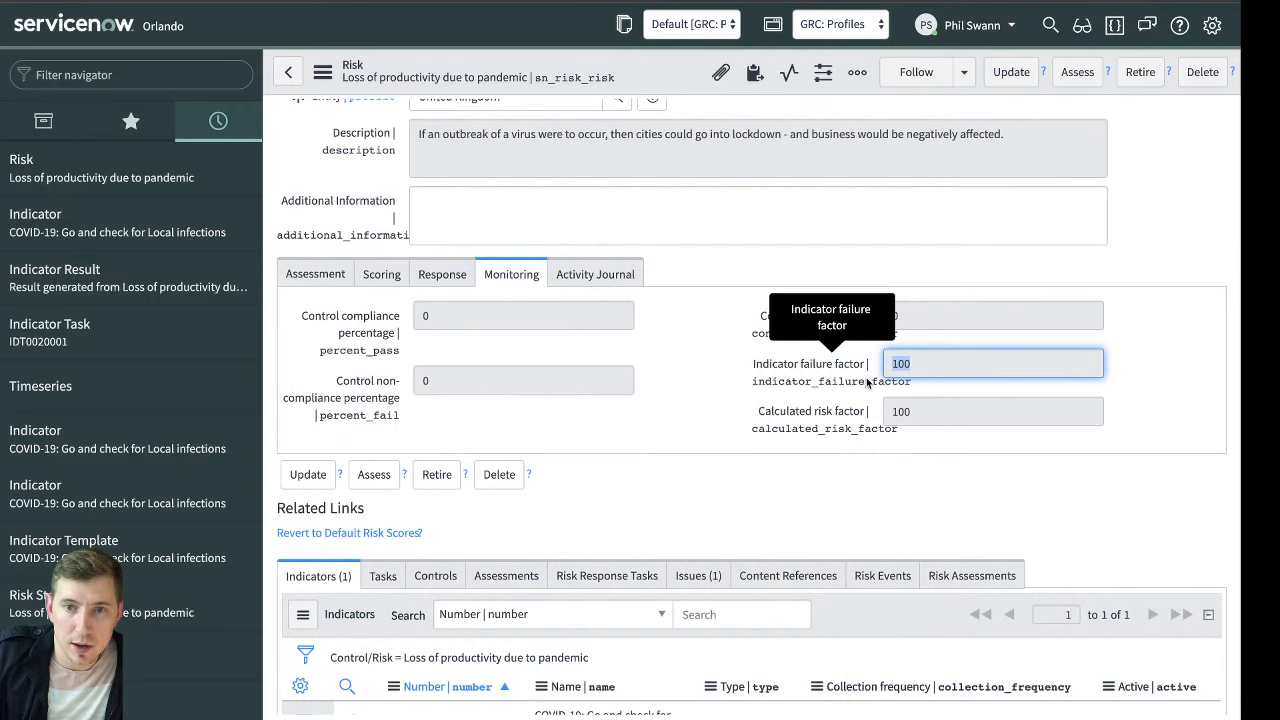
left_click(748, 391)
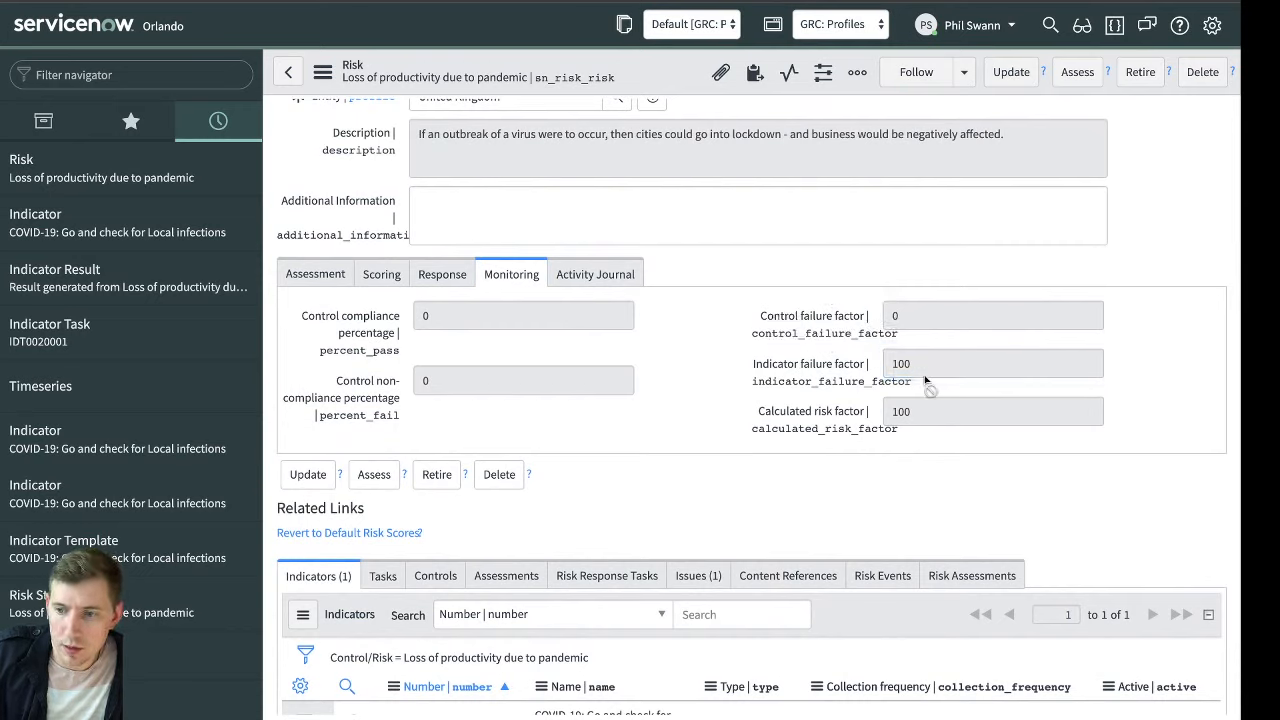
left_click(850, 418)
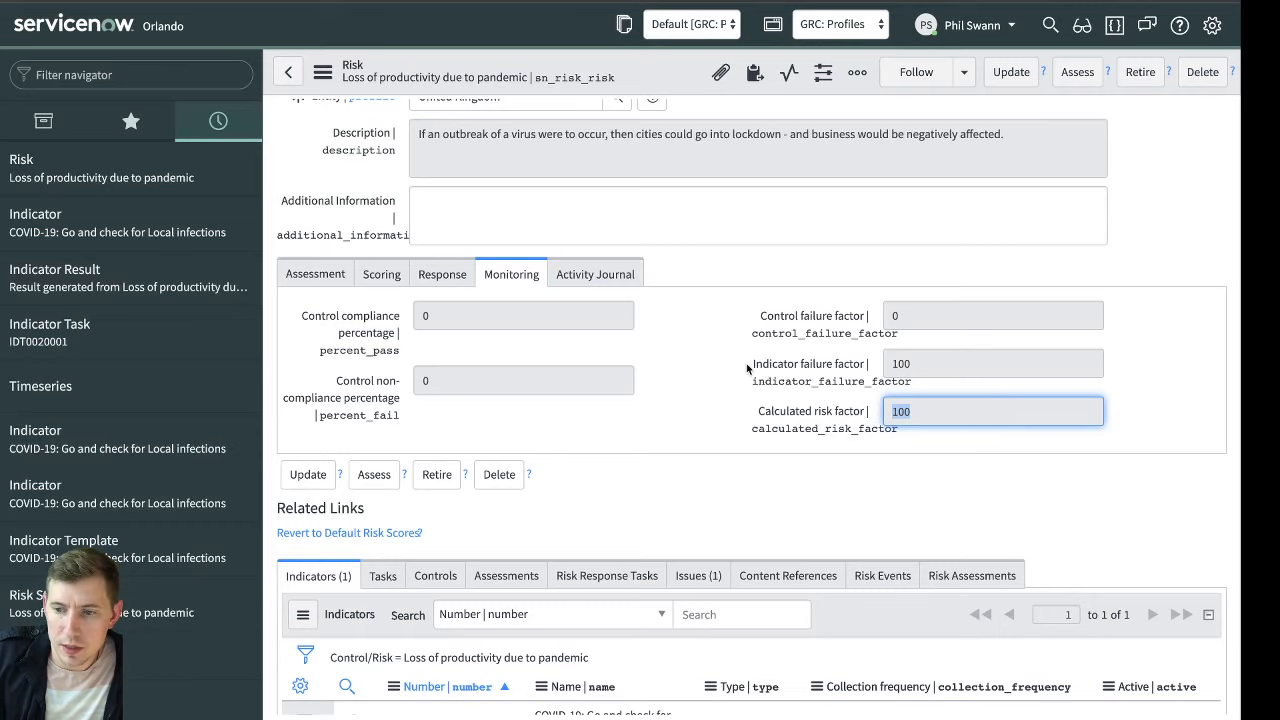
Review the risk's inherent, residual and calculated scoring fields and its related indicators
left_click(382, 277)
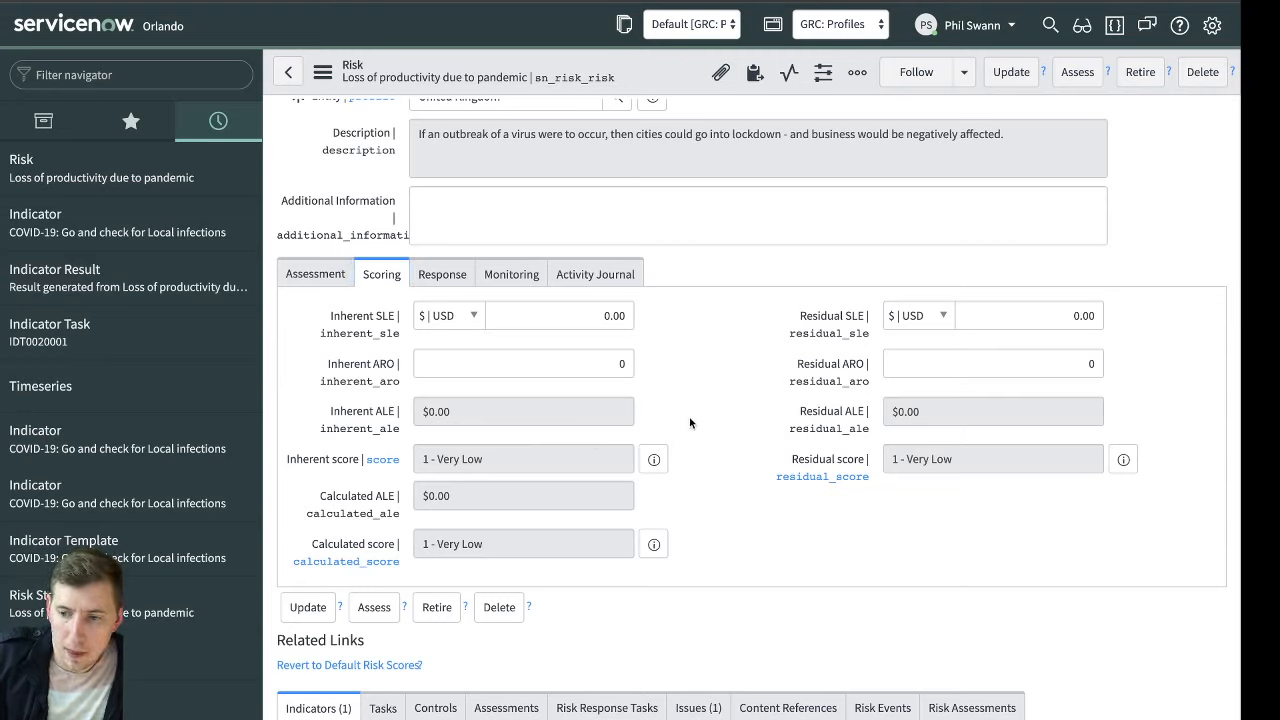
scroll(950, 450, "down", 3)
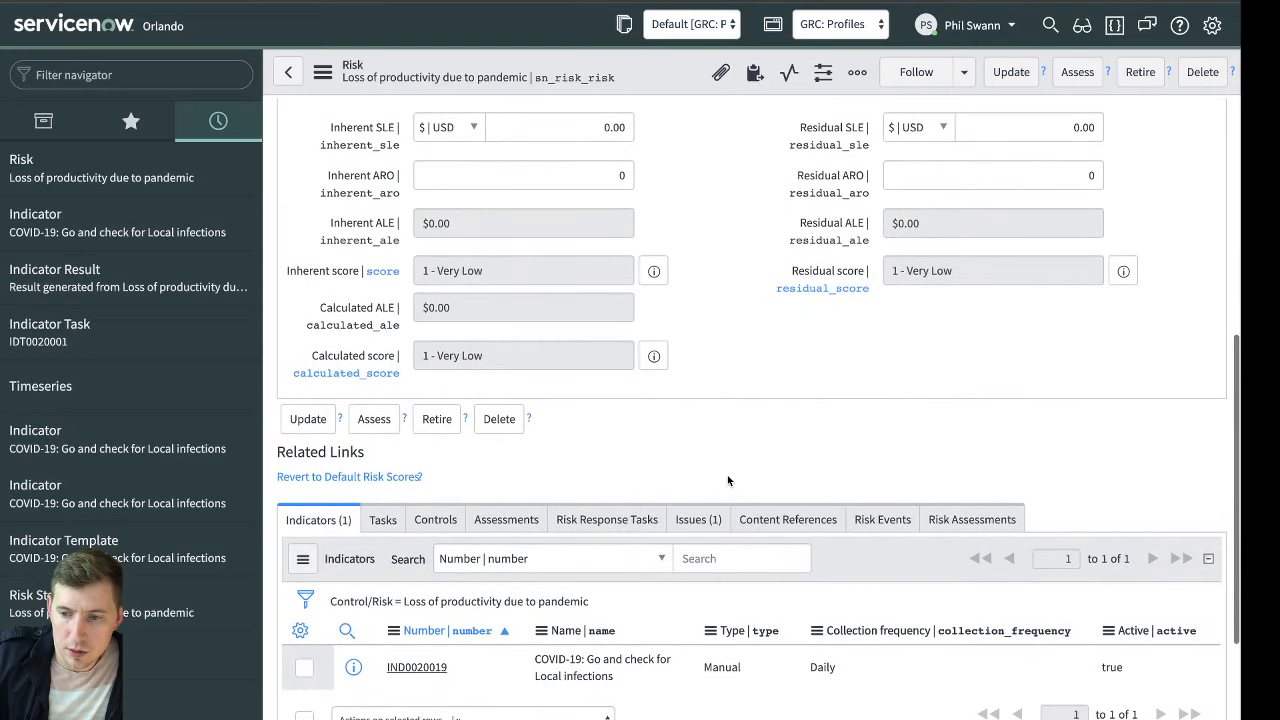
scroll(728, 481, "down", 1)
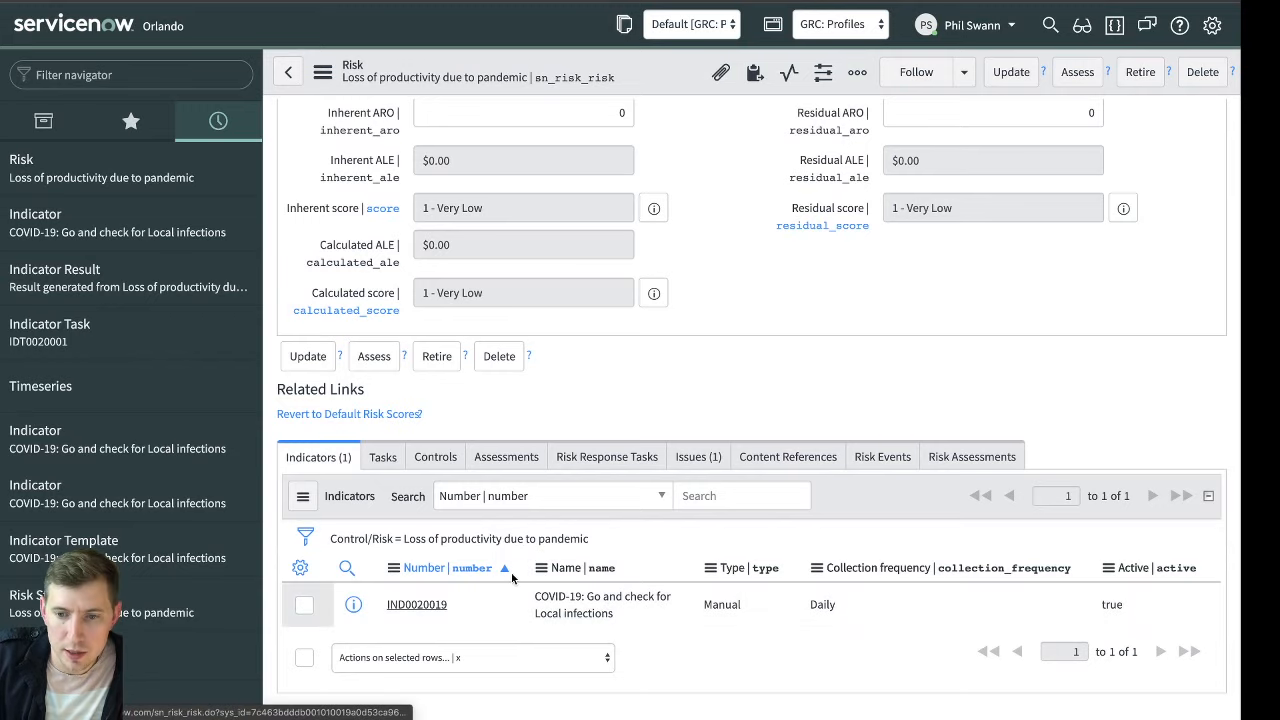
In the "COVID-19: Go and check for Local infections" indicator template, enable Collect Supporting Data and set the table to Timeseries [x_116943_covid_19_timeseries]
scroll(185, 349, "down", 1)
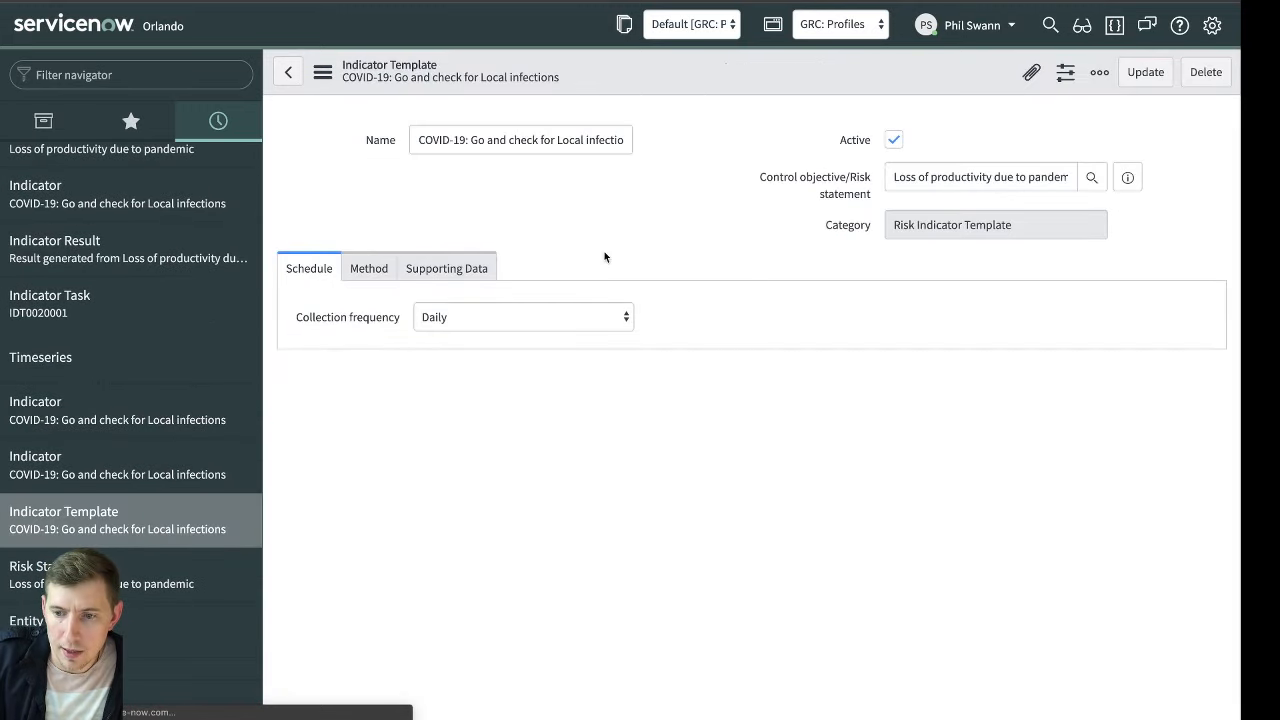
left_click(446, 268)
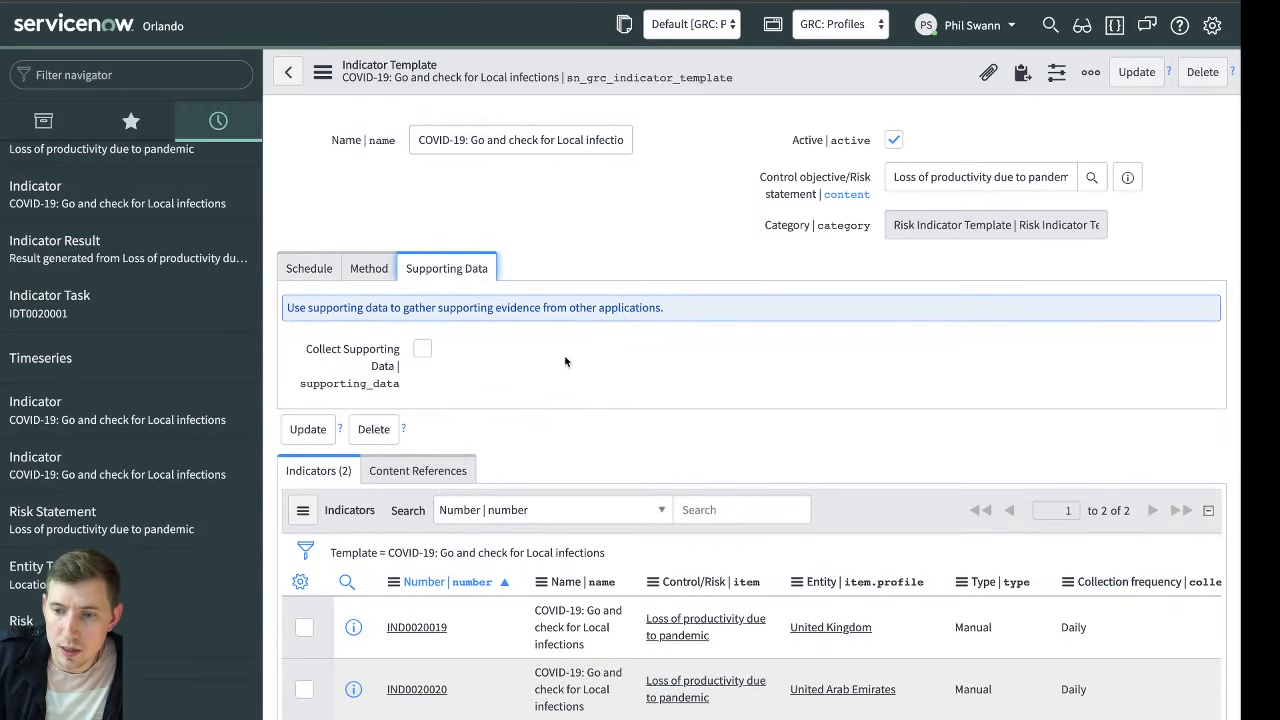
left_click(422, 348)
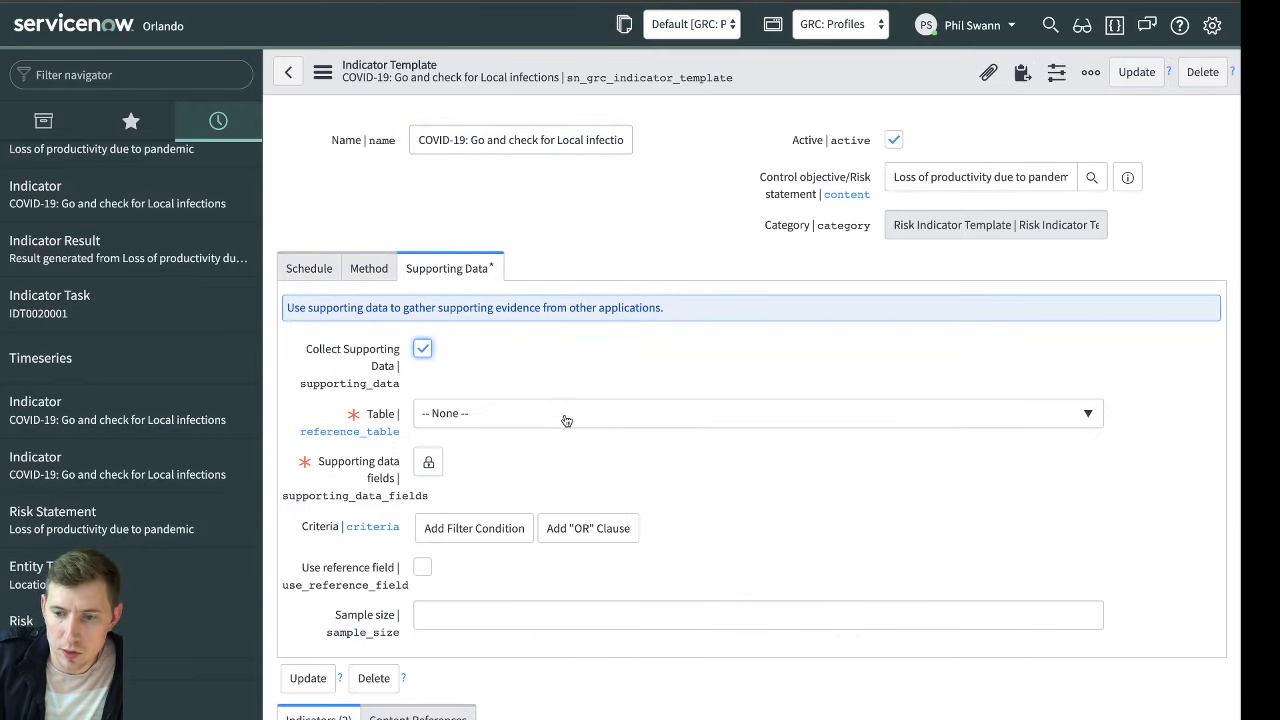
left_click(573, 417)
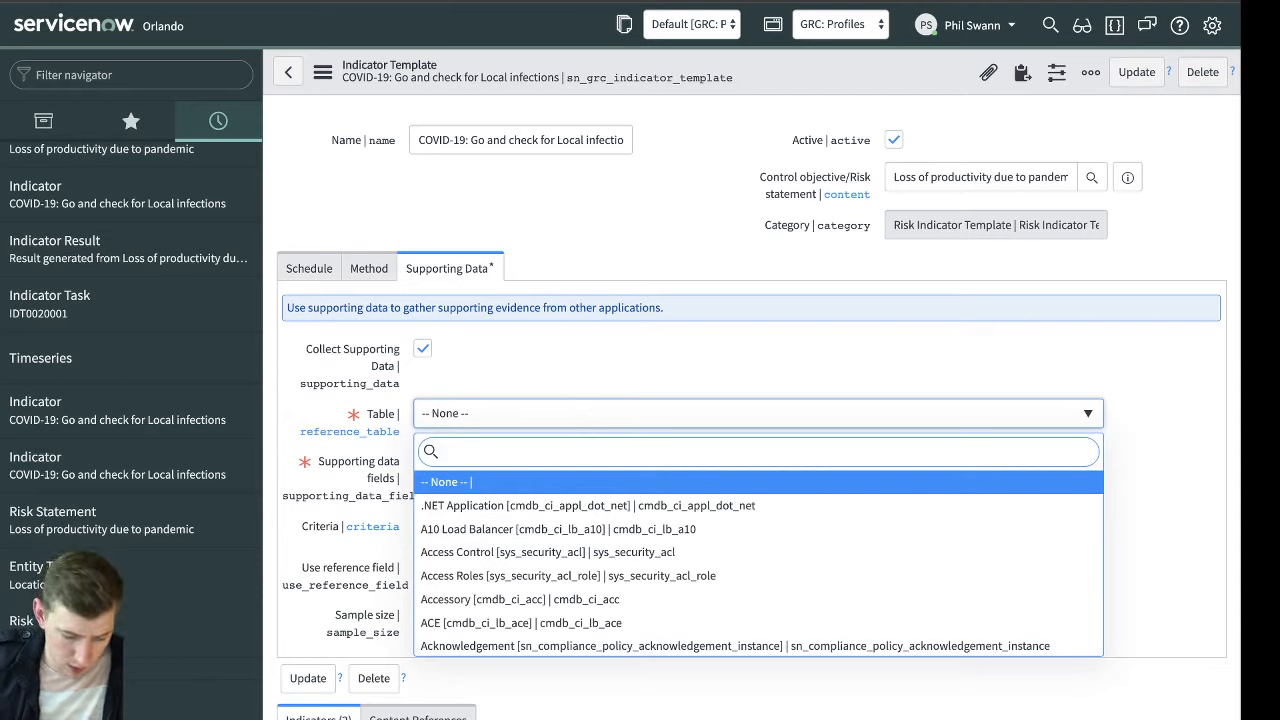
type("covid")
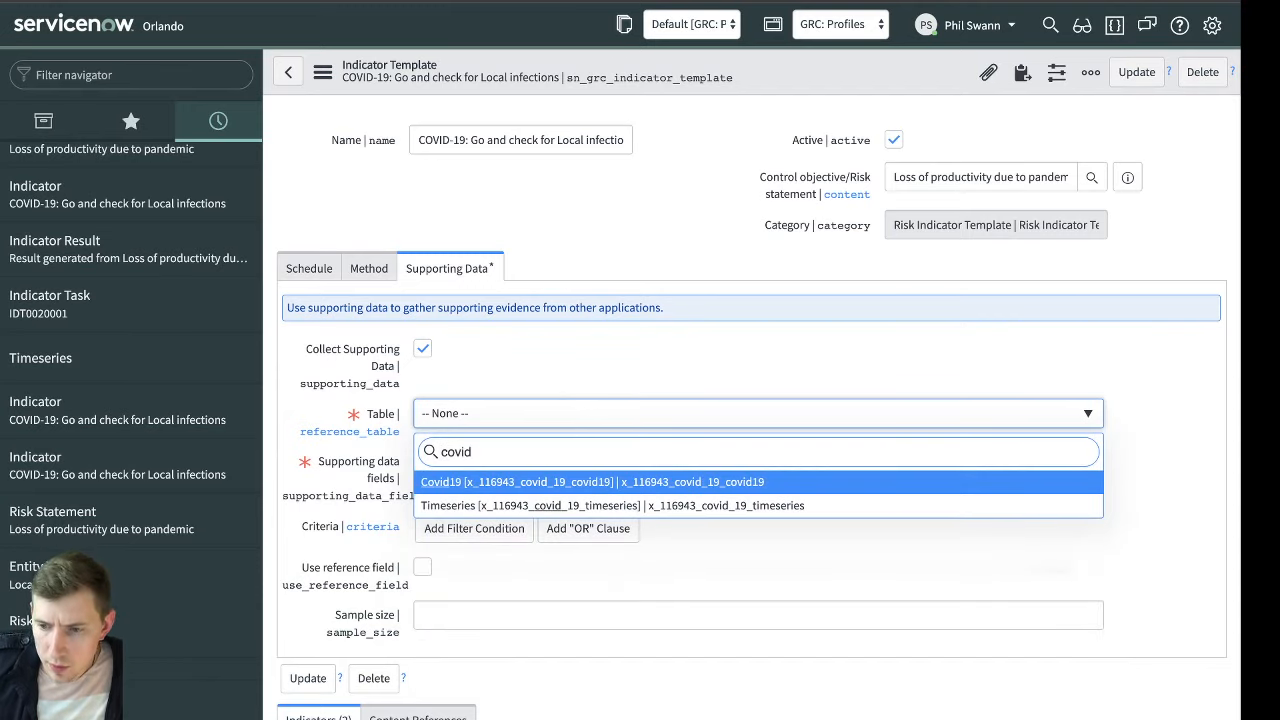
key("Down")
key("Return")
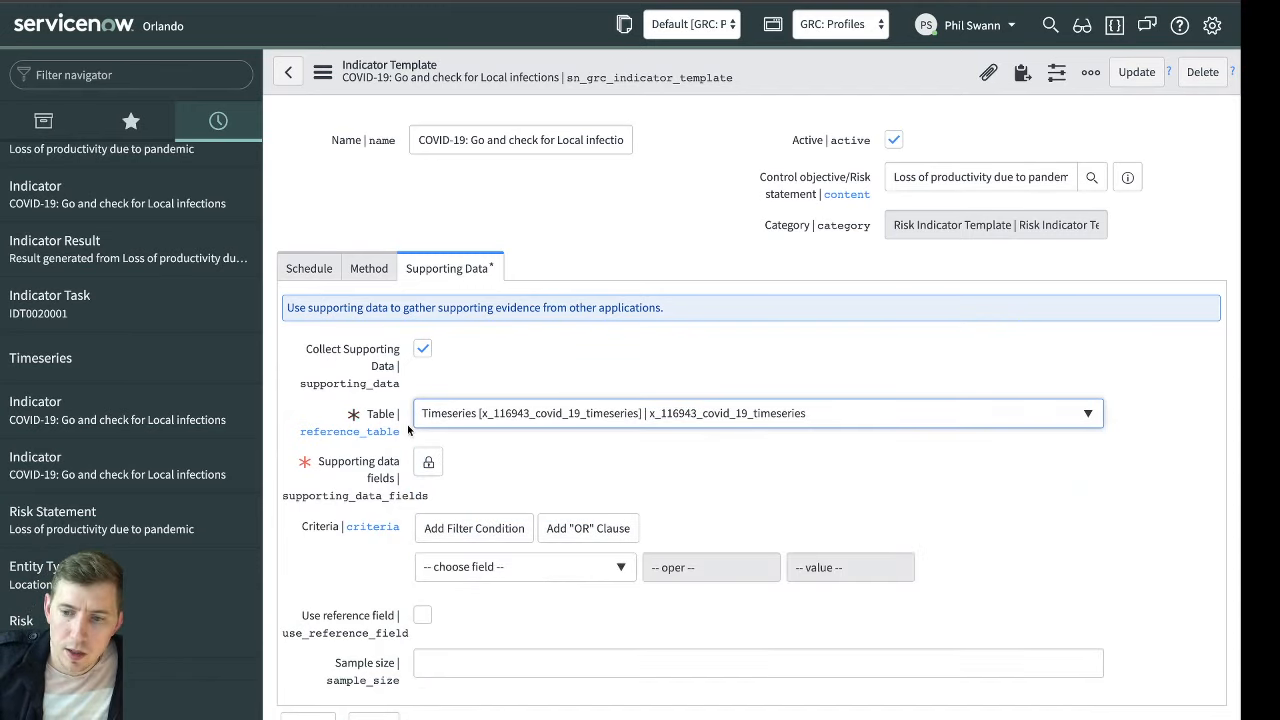
Select Date, Location, Confirmed, Recovered, Deaths and Infected as the template's supporting data fields
left_click(428, 461)
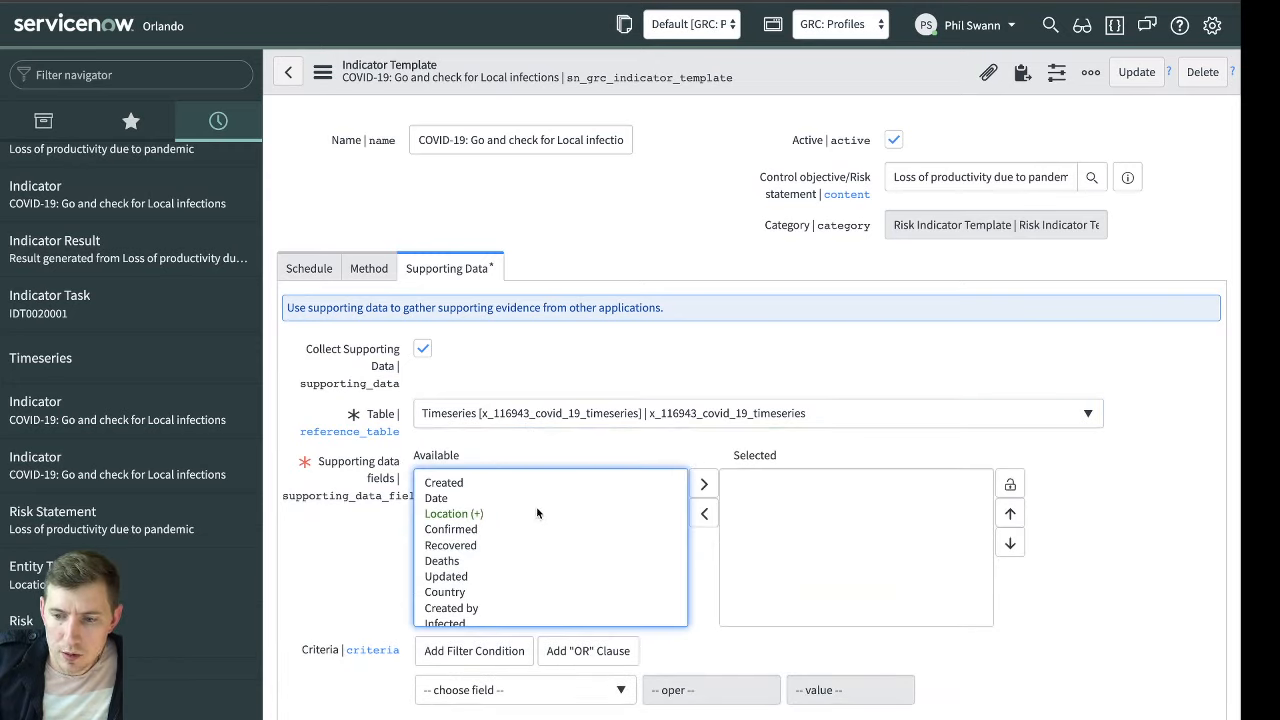
double_click(455, 499)
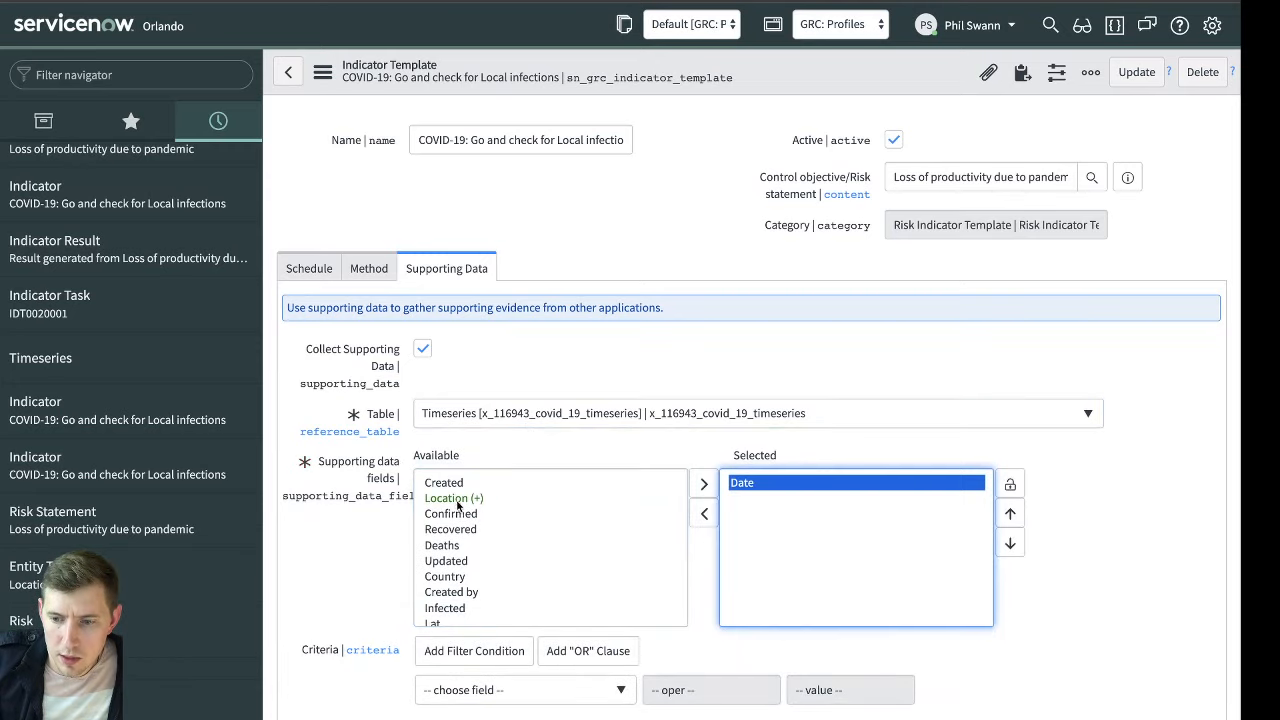
double_click(459, 499)
double_click(472, 515)
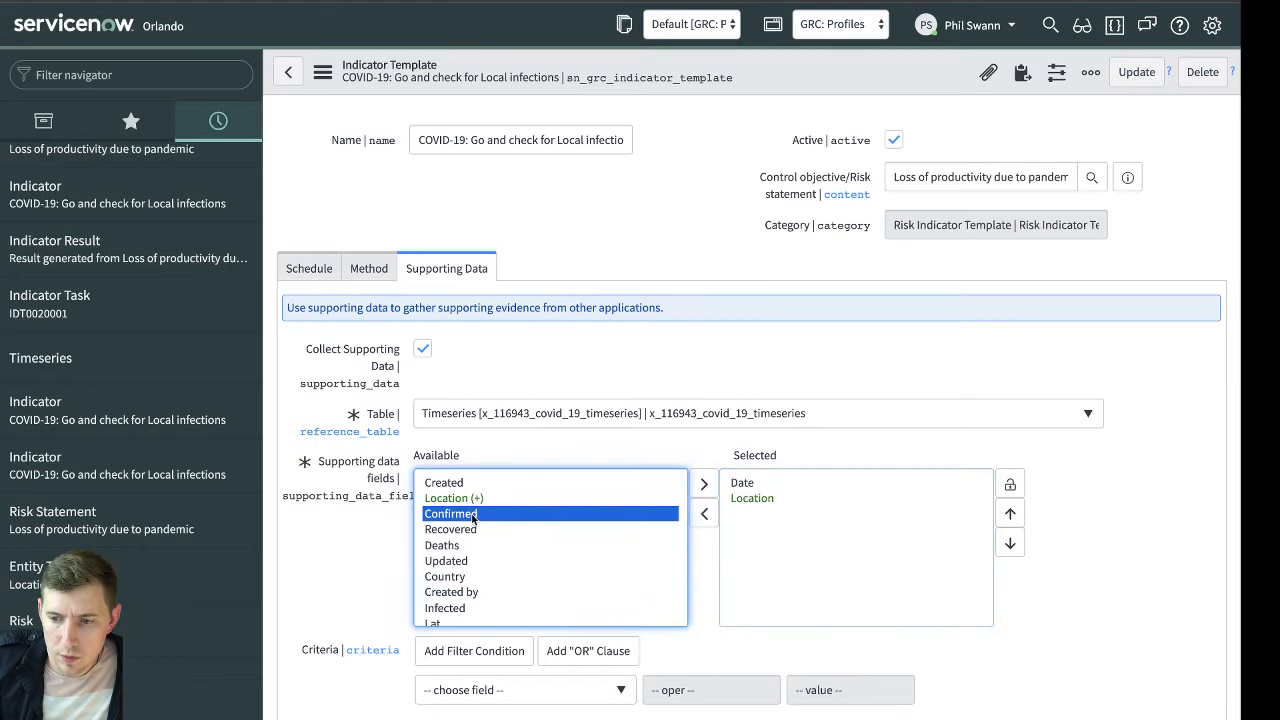
double_click(471, 517)
double_click(469, 516)
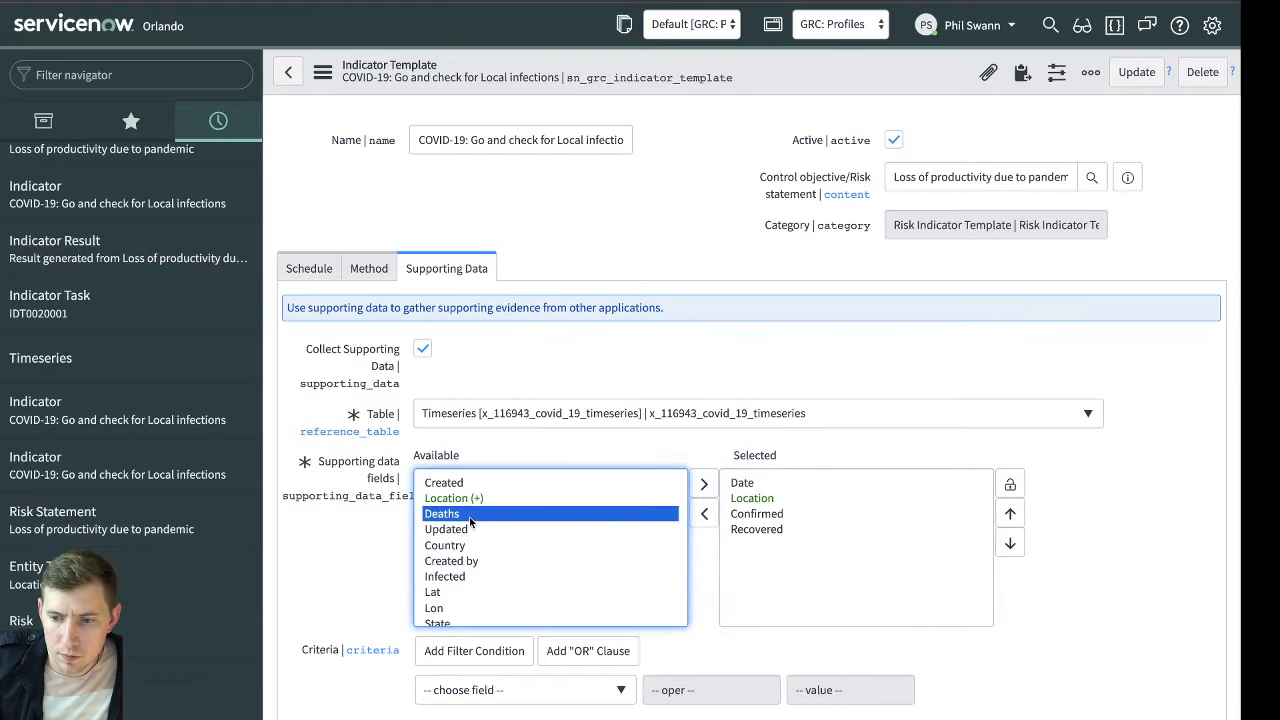
double_click(474, 561)
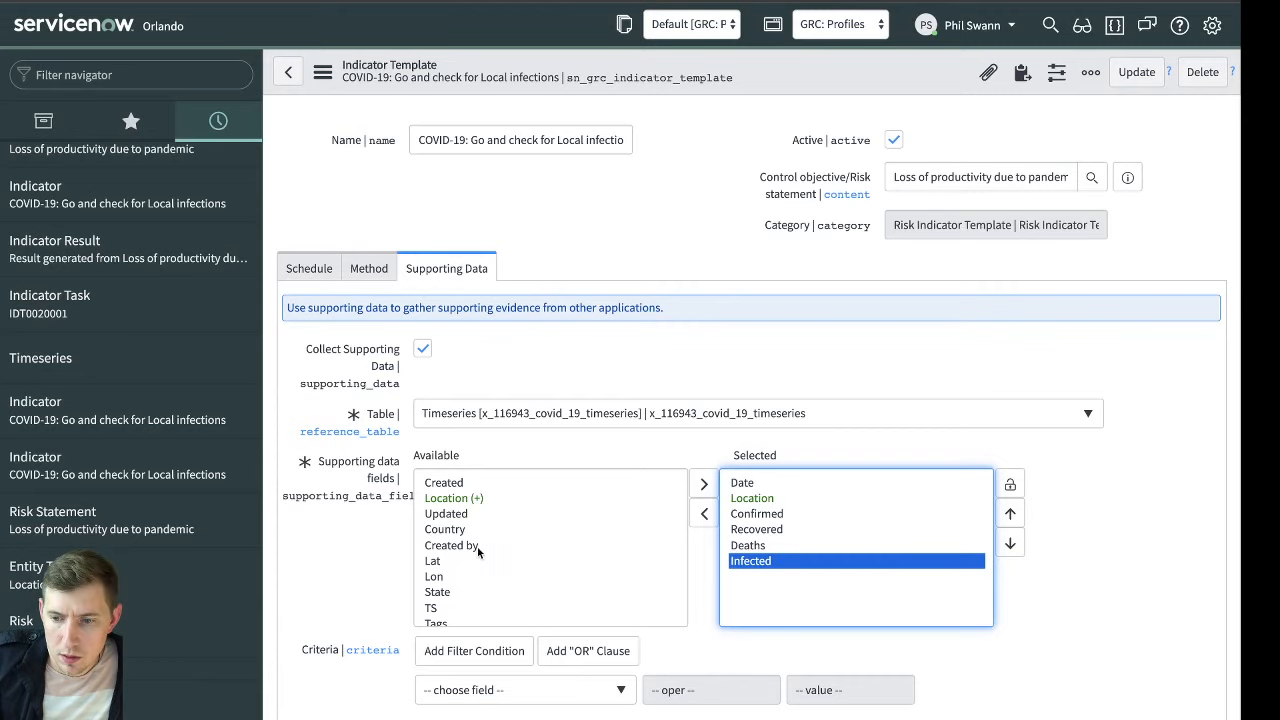
Add the Created field to the end of the selected supporting data fields
scroll(478, 548, "down", 5)
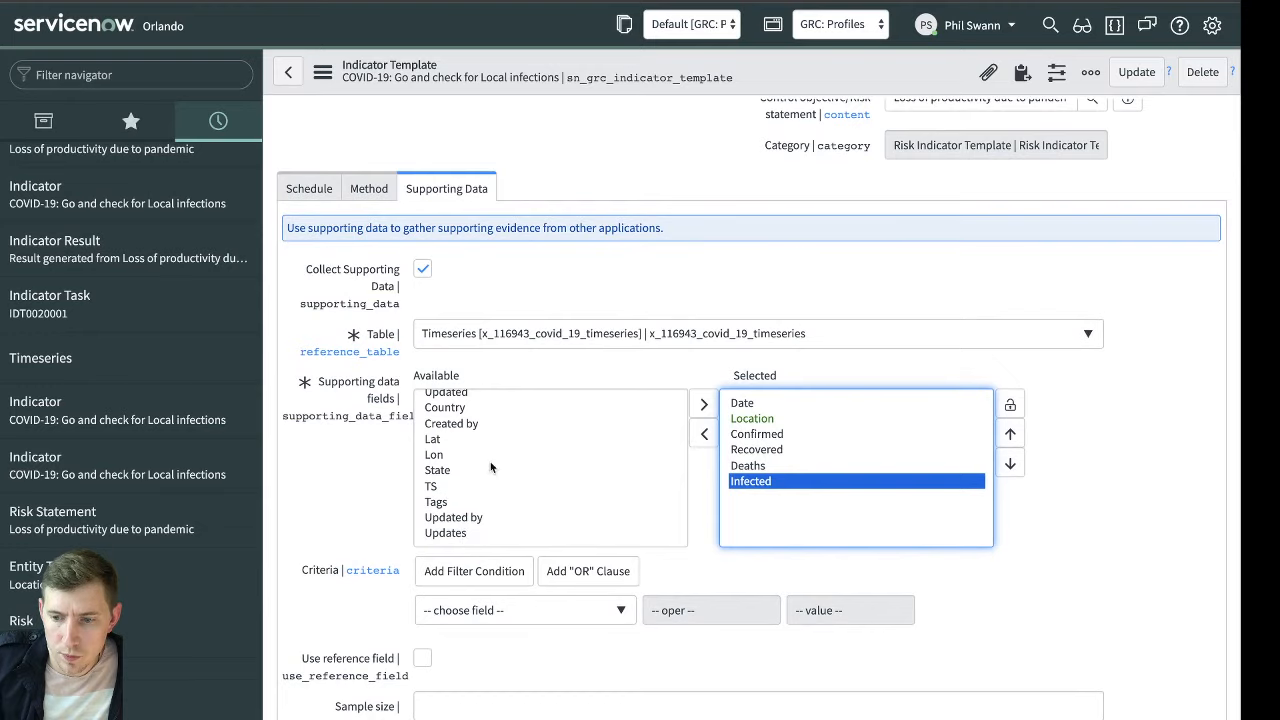
scroll(490, 467, "up", 2)
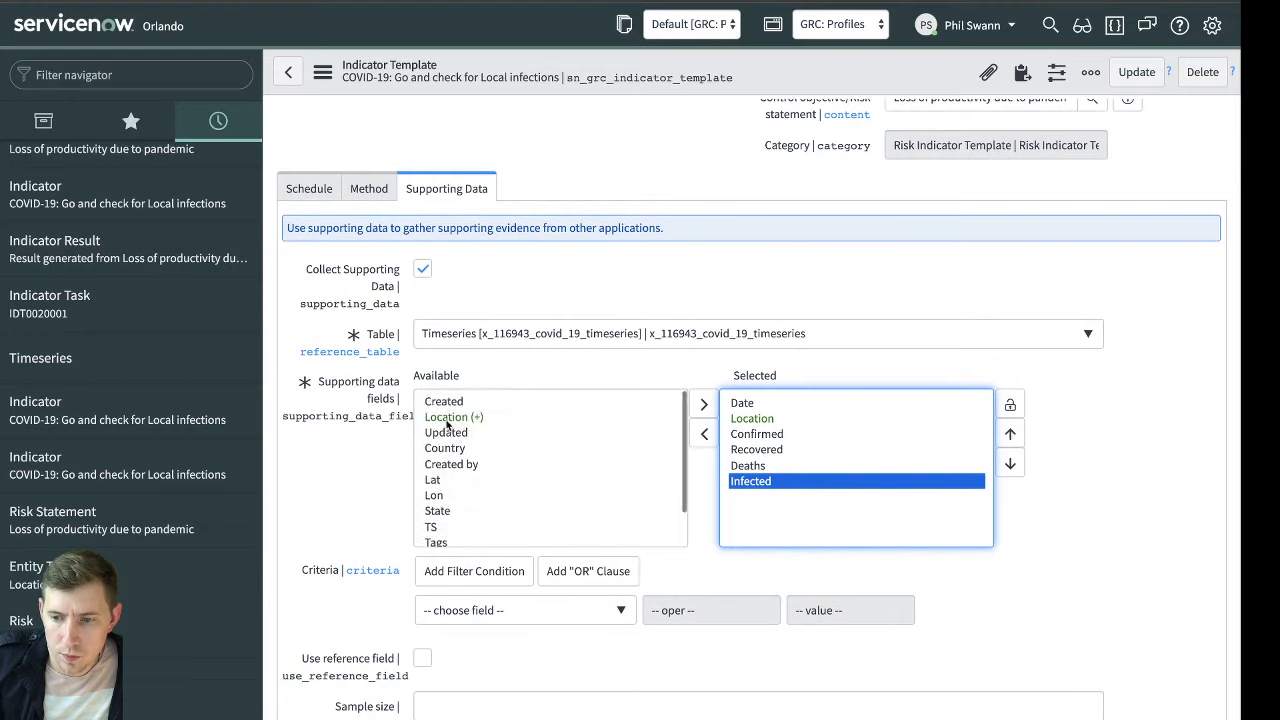
left_click(455, 418)
left_click(444, 401)
left_click(704, 404)
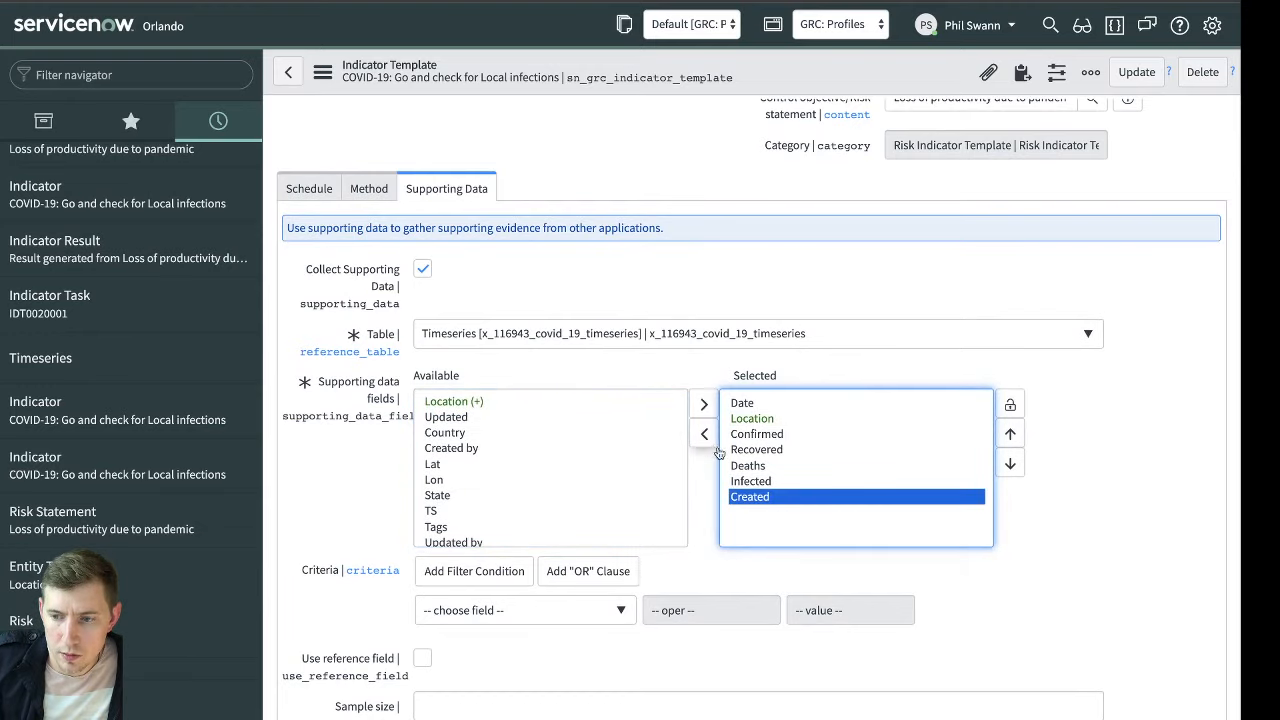
left_click(1015, 439)
triple_click(1015, 439)
left_click(1015, 439)
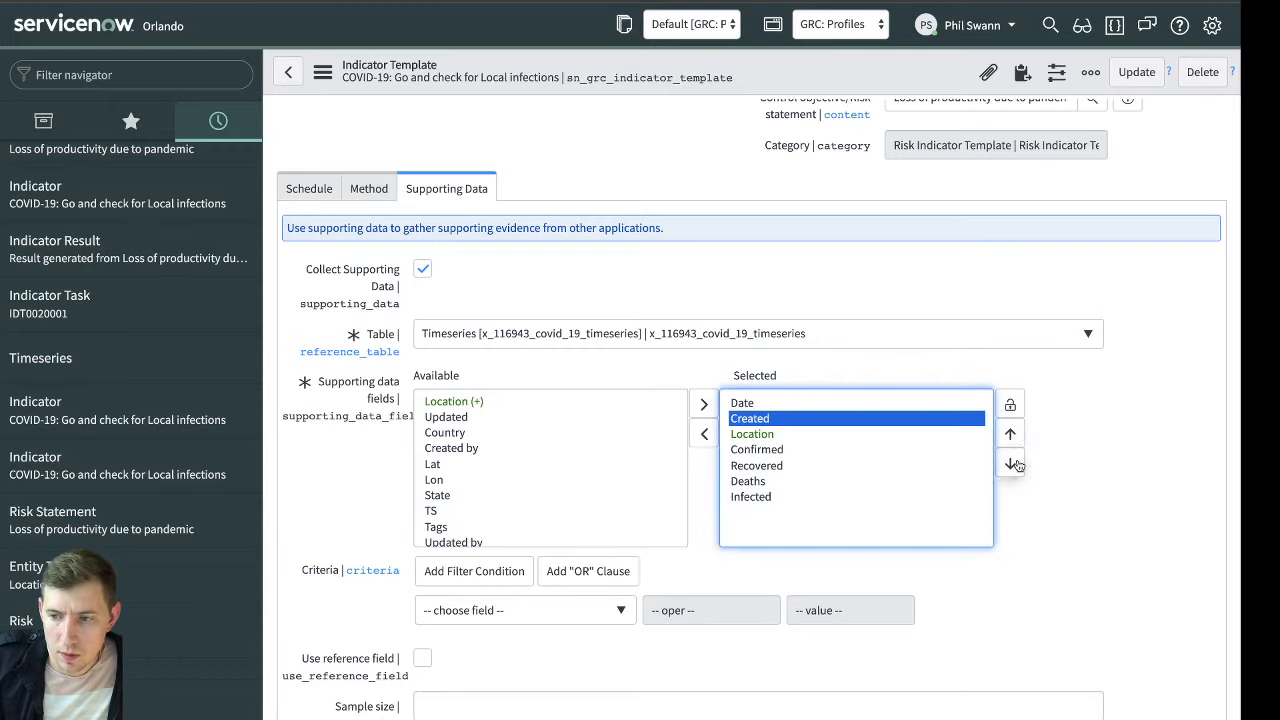
left_click(1017, 466)
triple_click(1017, 466)
left_click(1017, 466)
scroll(476, 475, "down", 1)
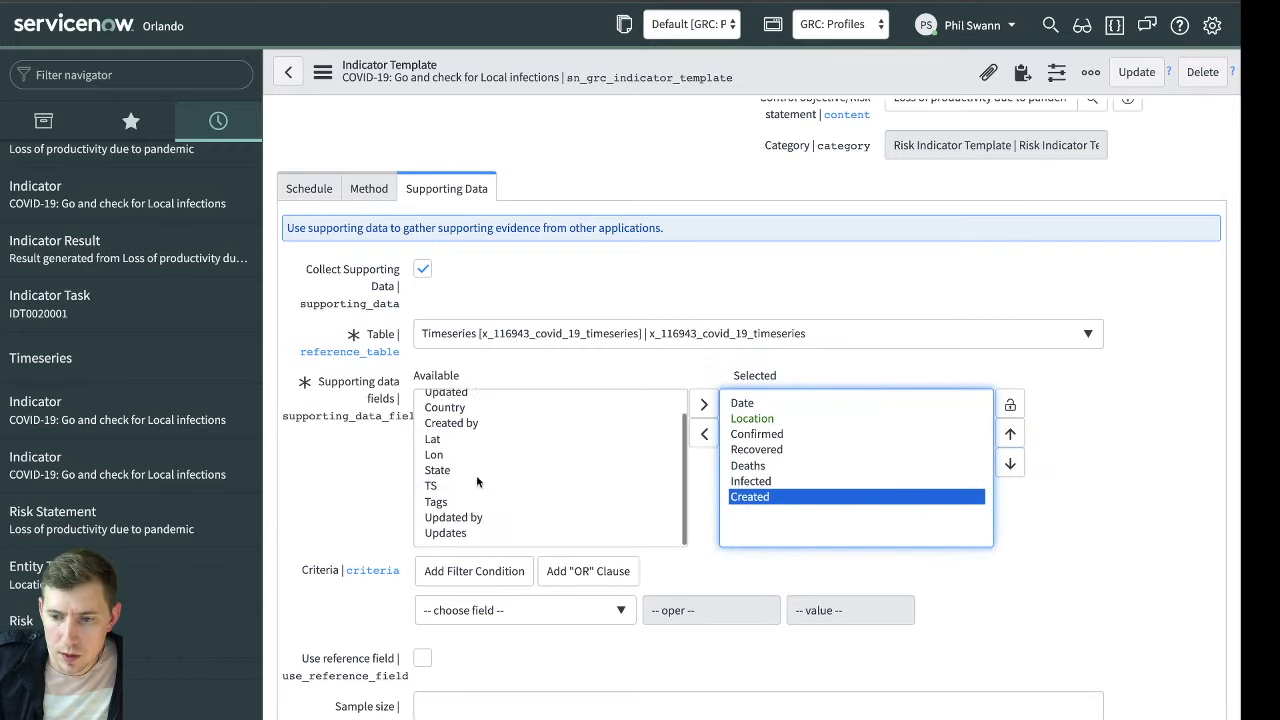
double_click(445, 537)
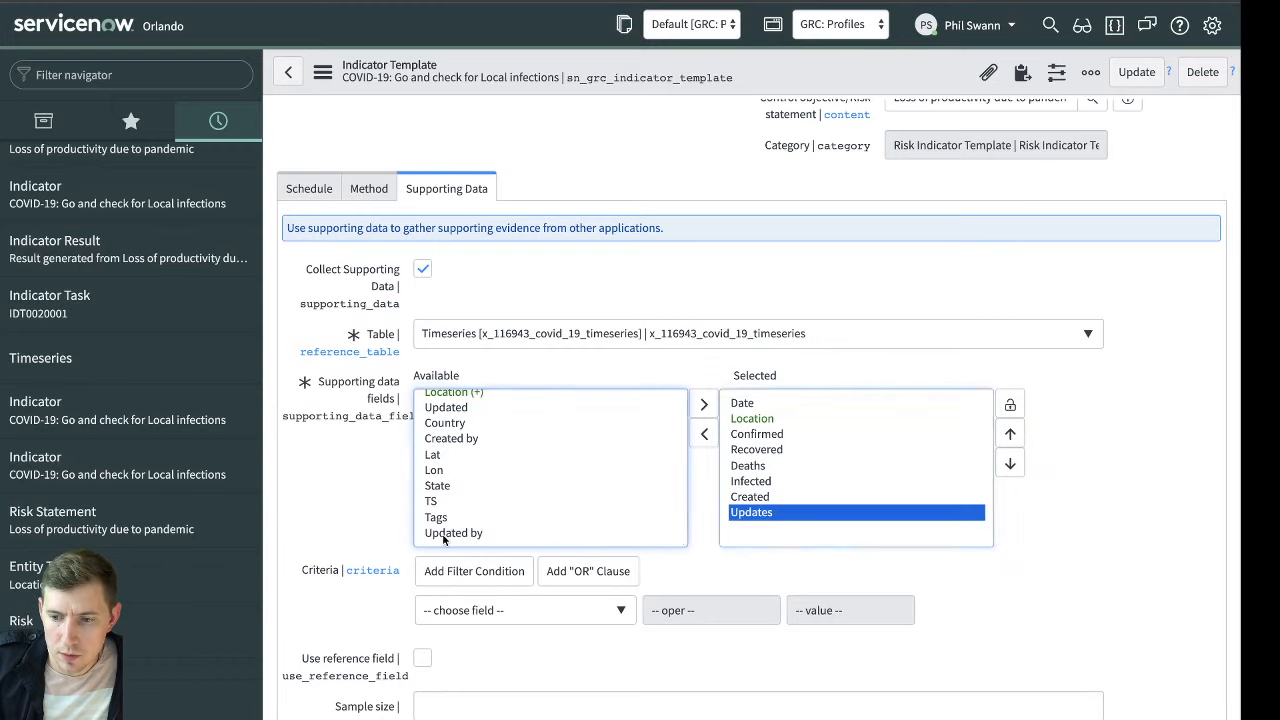
left_click(704, 433)
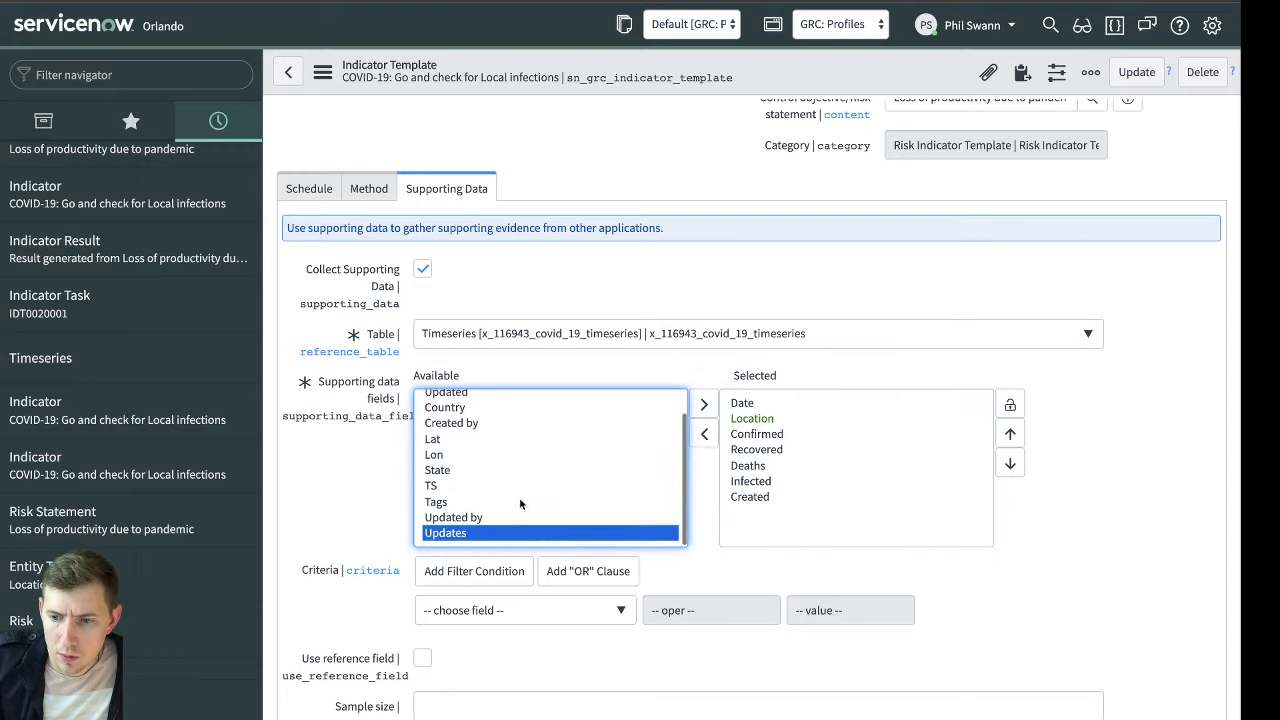
scroll(525, 472, "up", 2)
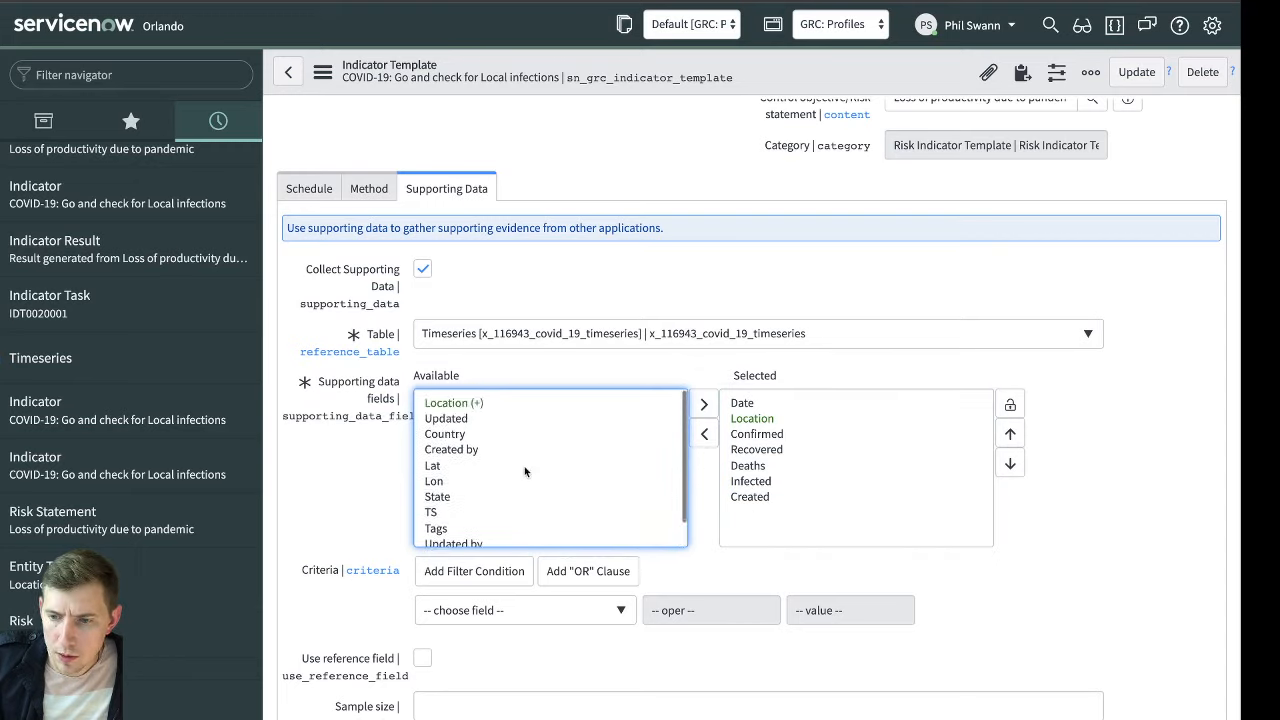
Add the Updated field to the end of the template's selected supporting data fields
left_click(476, 418)
left_click(704, 404)
left_click(1081, 543)
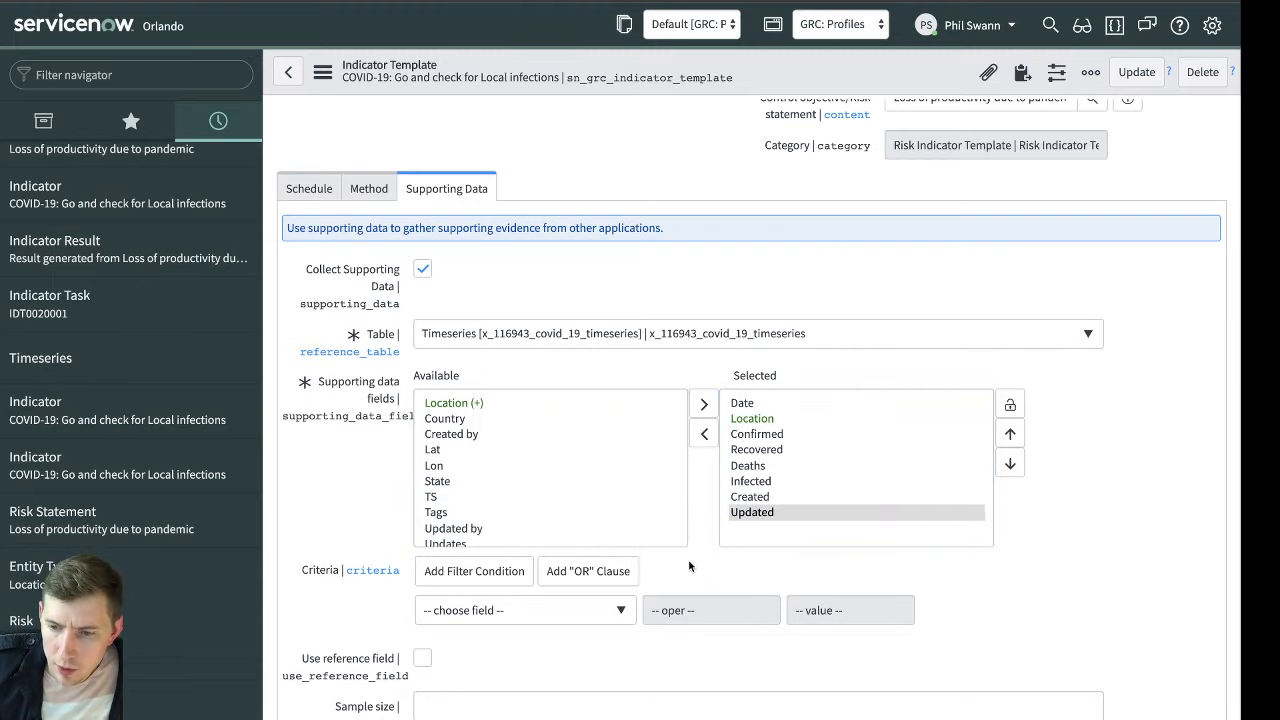
Set the supporting data criteria to Date at or after This week
scroll(651, 562, "down", 1)
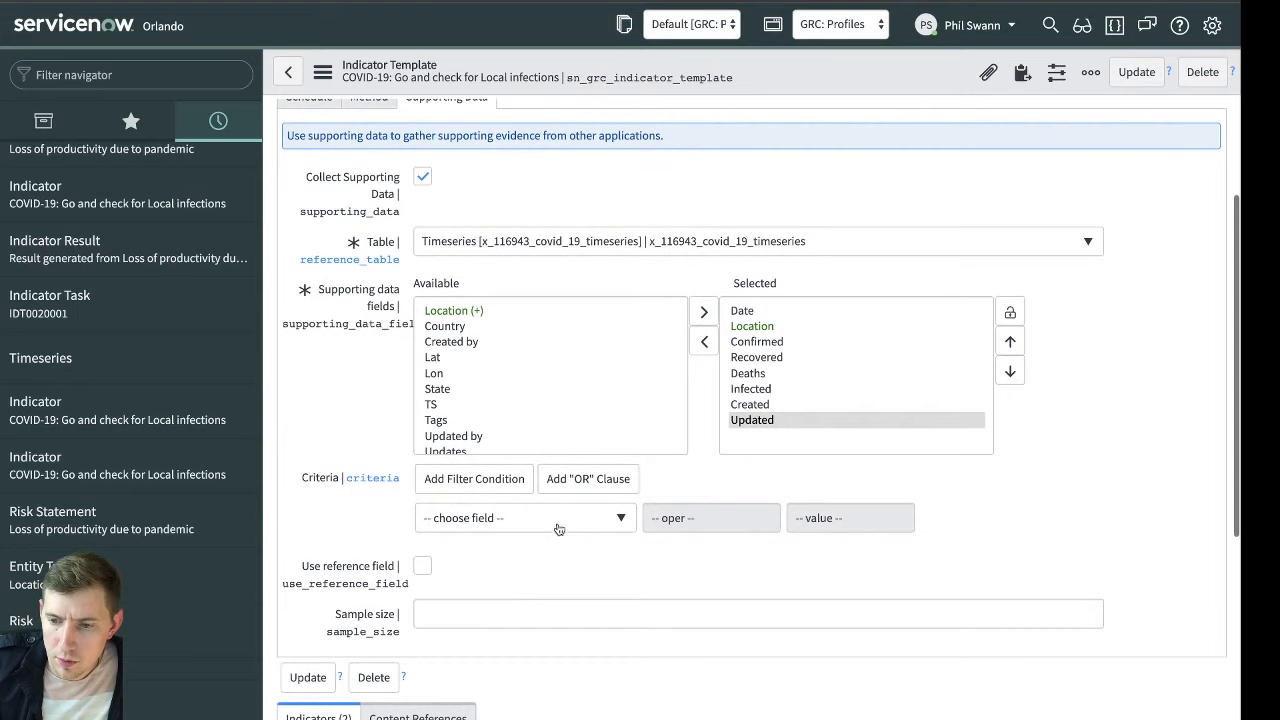
left_click(557, 521)
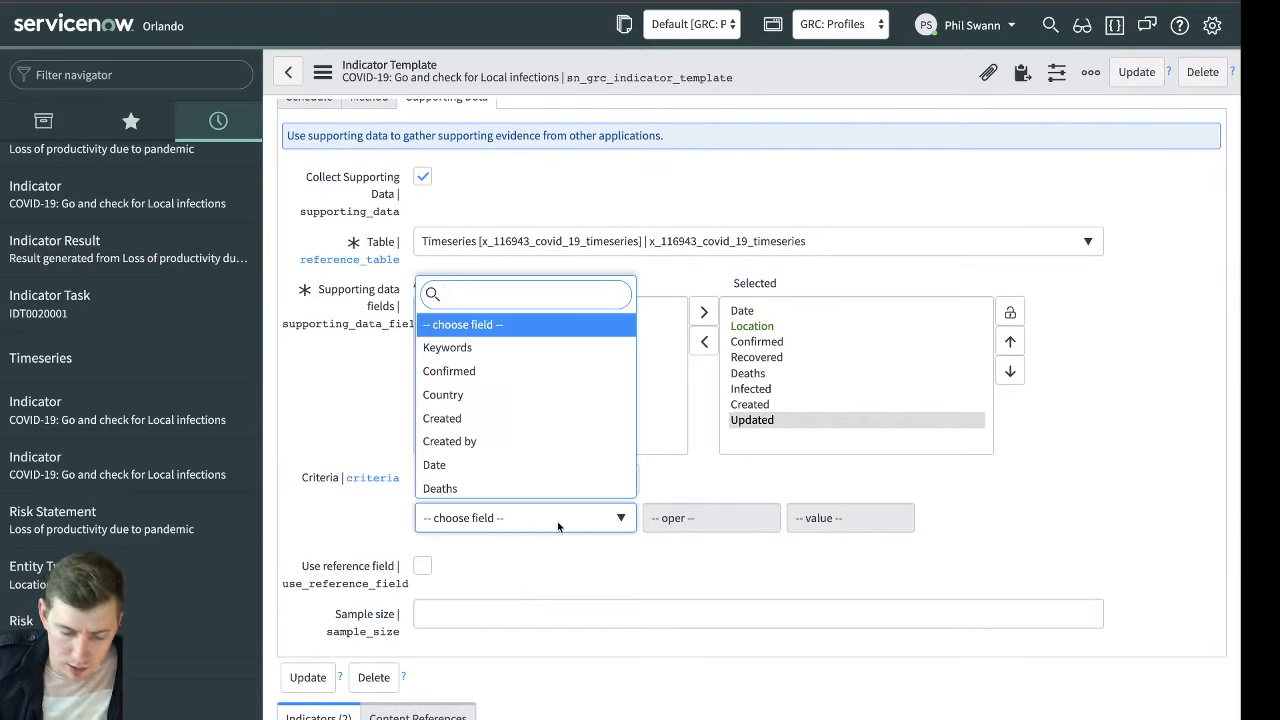
type("da")
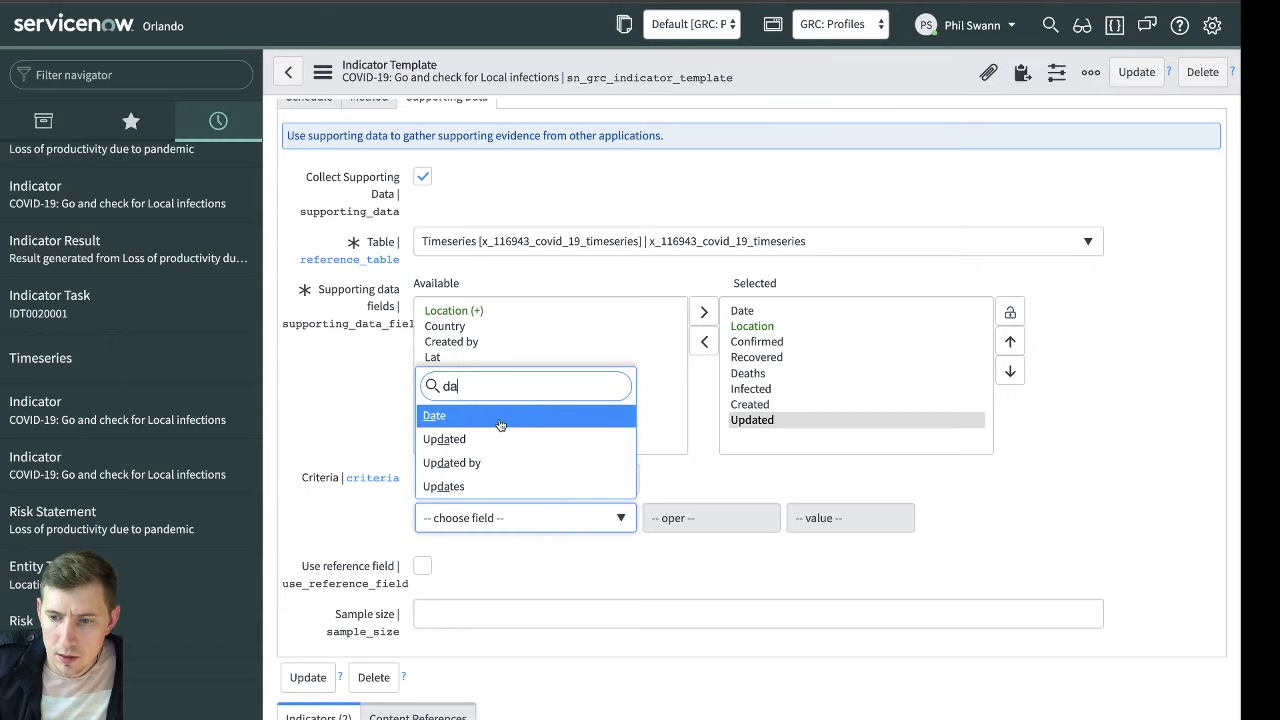
left_click(500, 425)
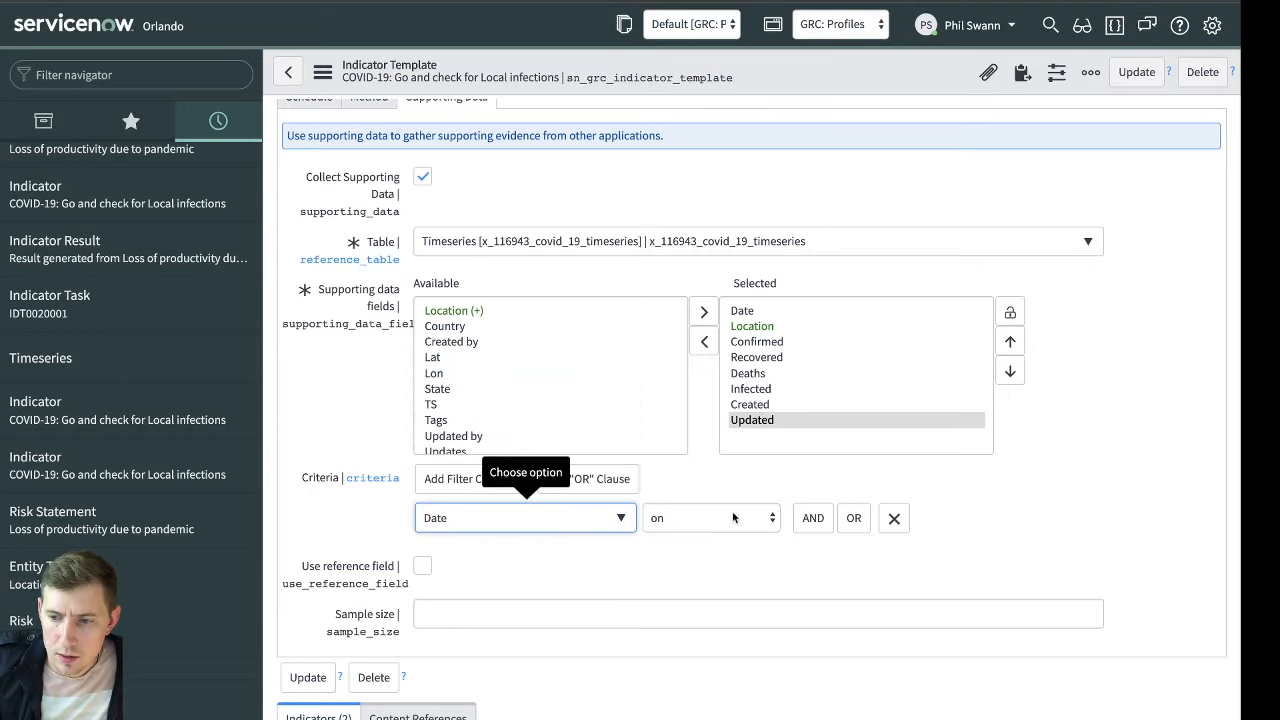
left_click(733, 517)
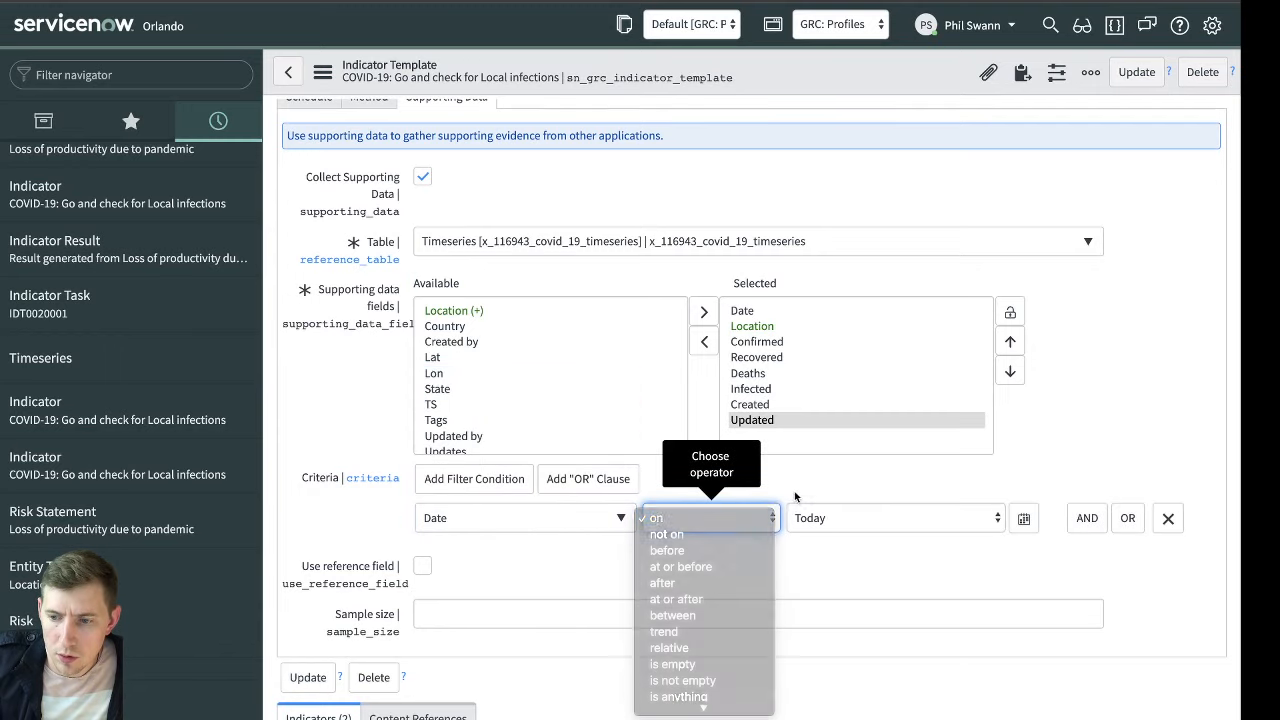
left_click(718, 600)
left_click(864, 518)
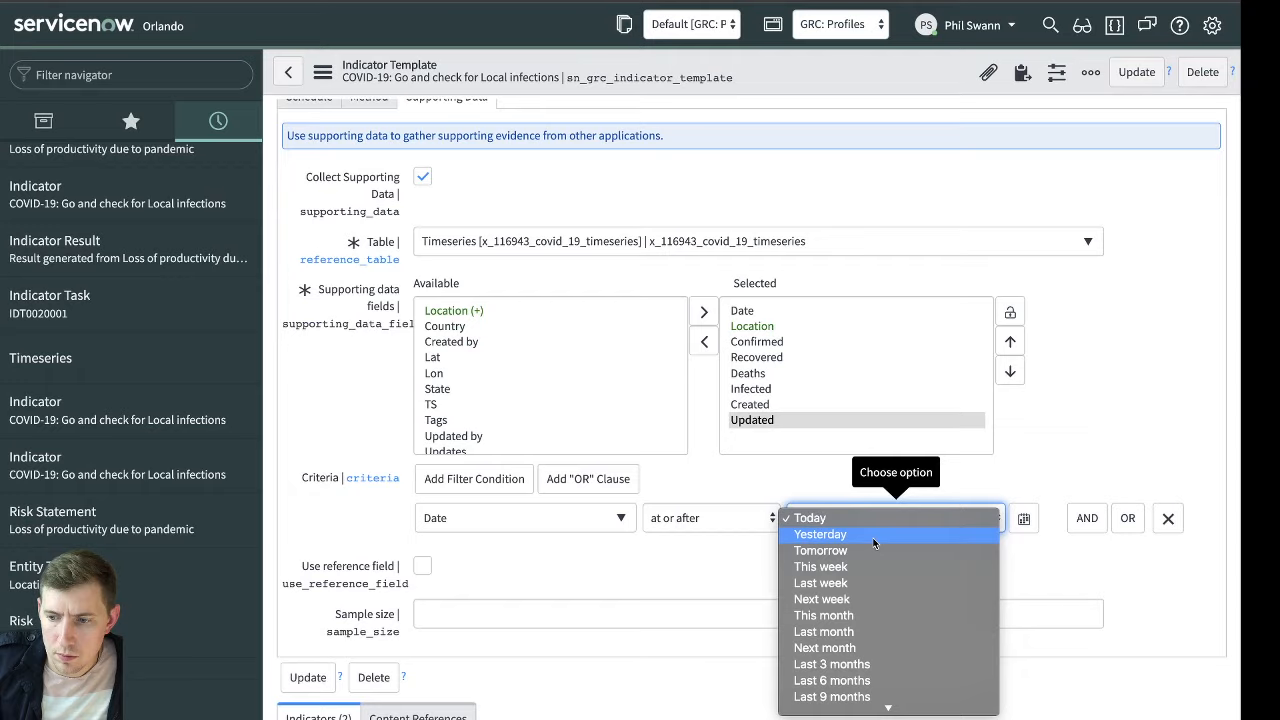
left_click(867, 568)
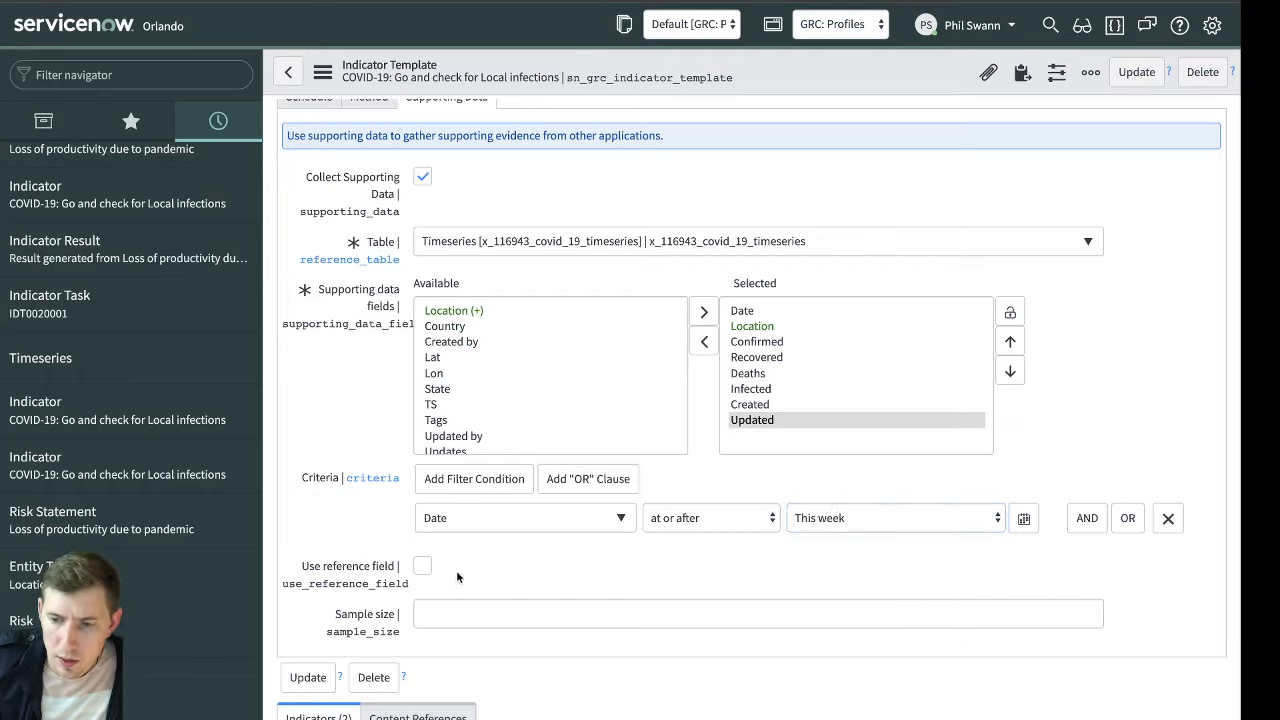
Enable Use reference field for the supporting data and set the reference field to Location
left_click(422, 566)
scroll(576, 566, "down", 1)
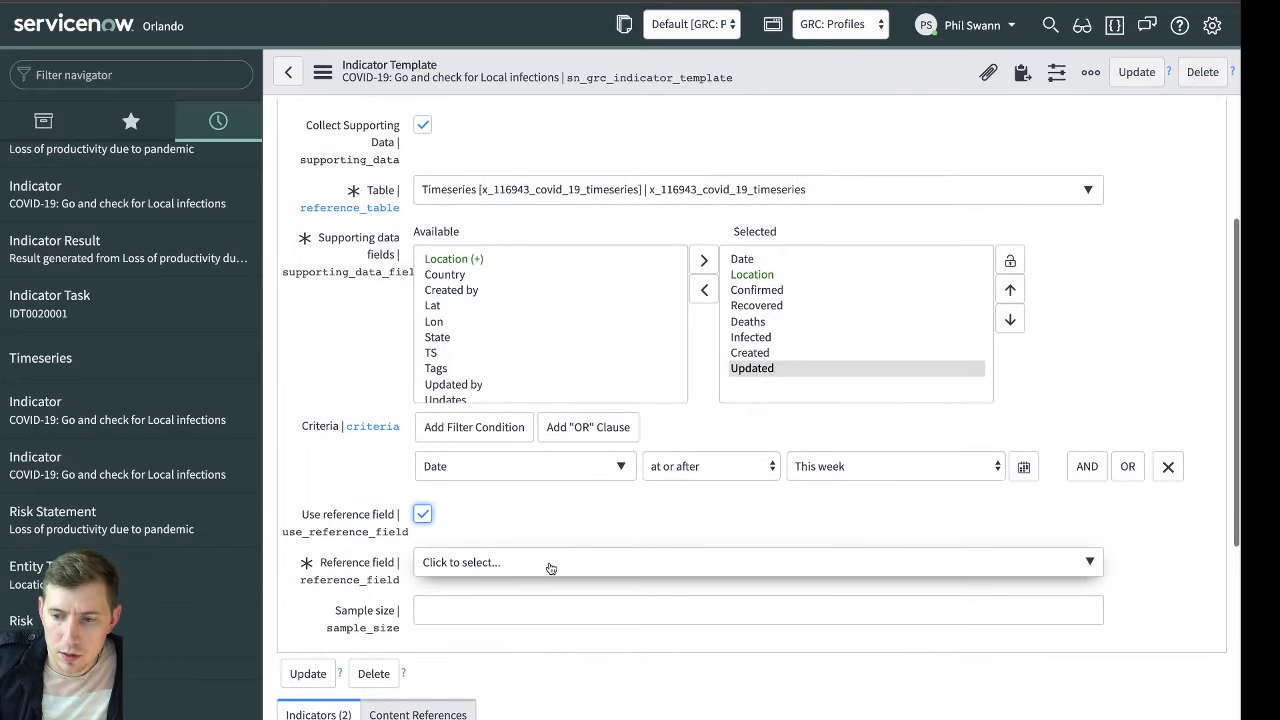
left_click(578, 564)
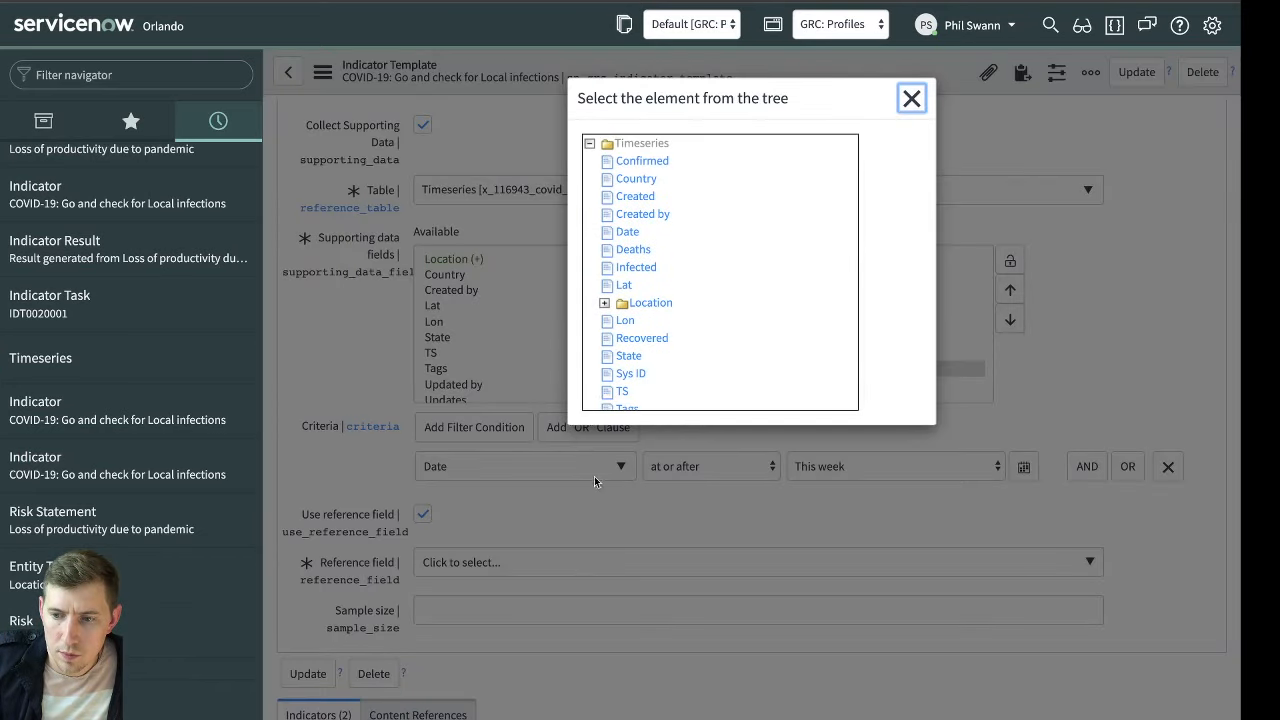
left_click(651, 306)
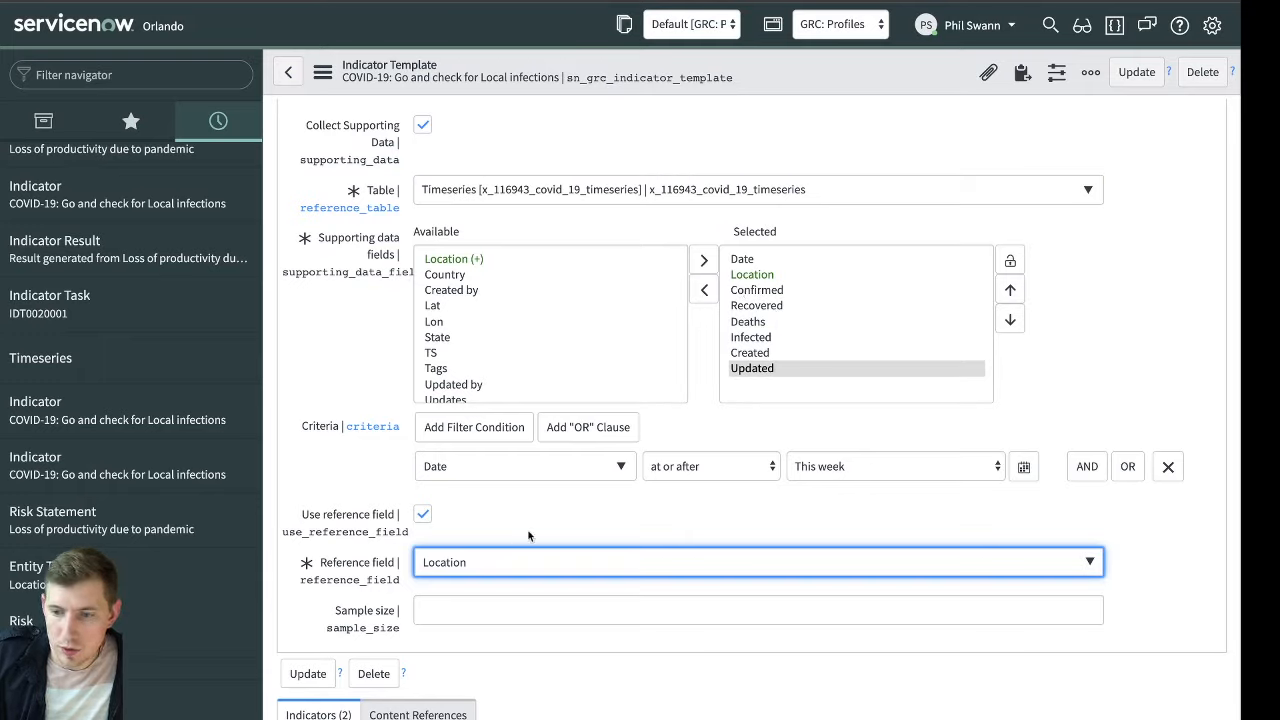
left_click(553, 508)
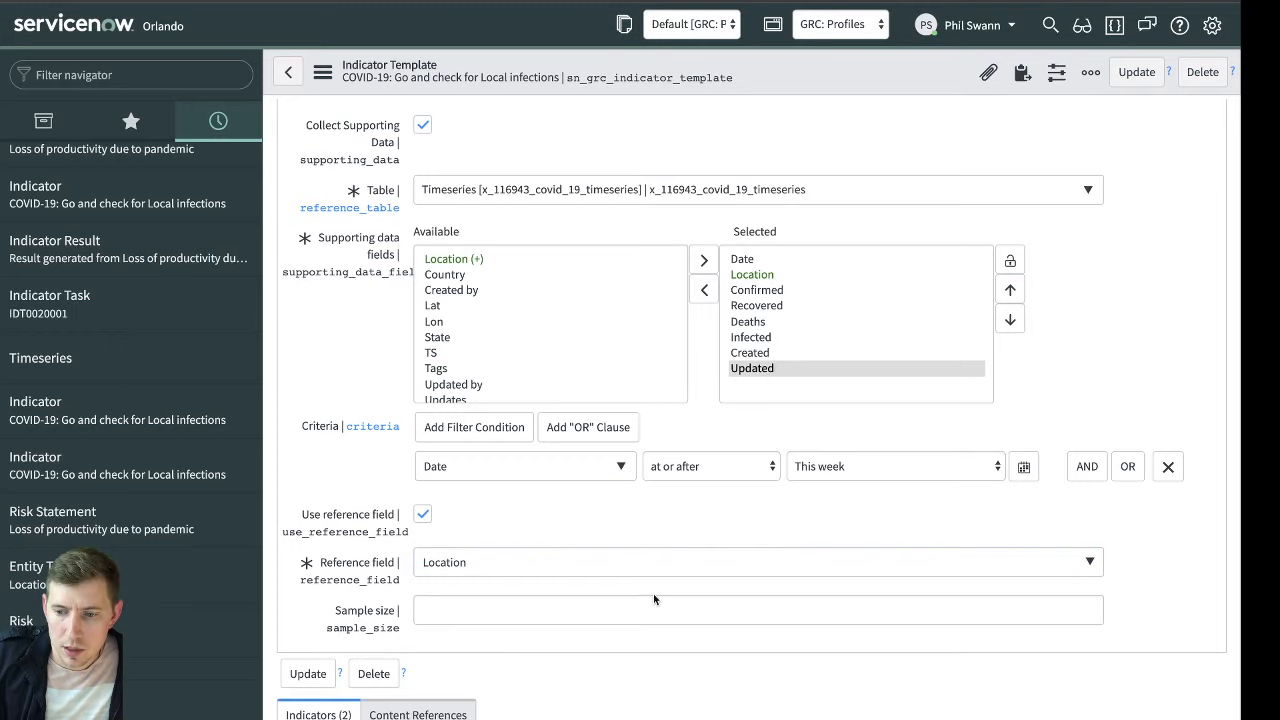
left_click(824, 603)
scroll(1120, 603, "right", 1)
left_click(1126, 601)
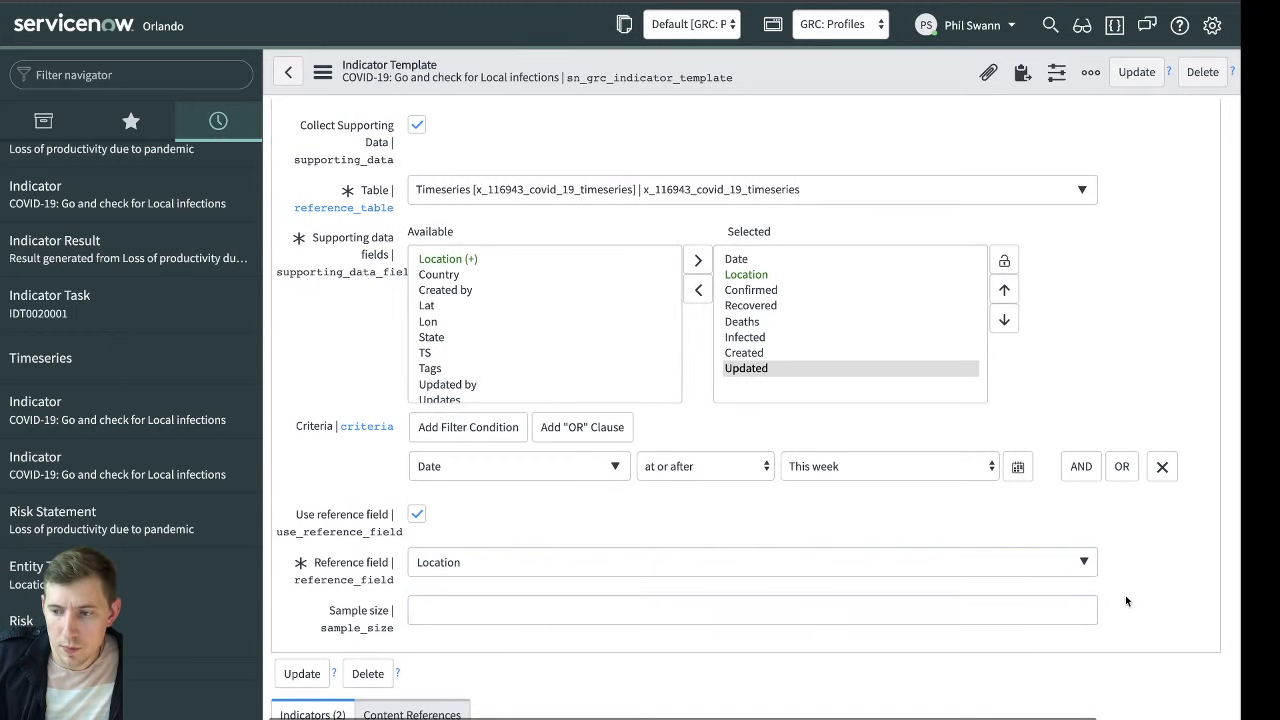
left_click(1058, 603)
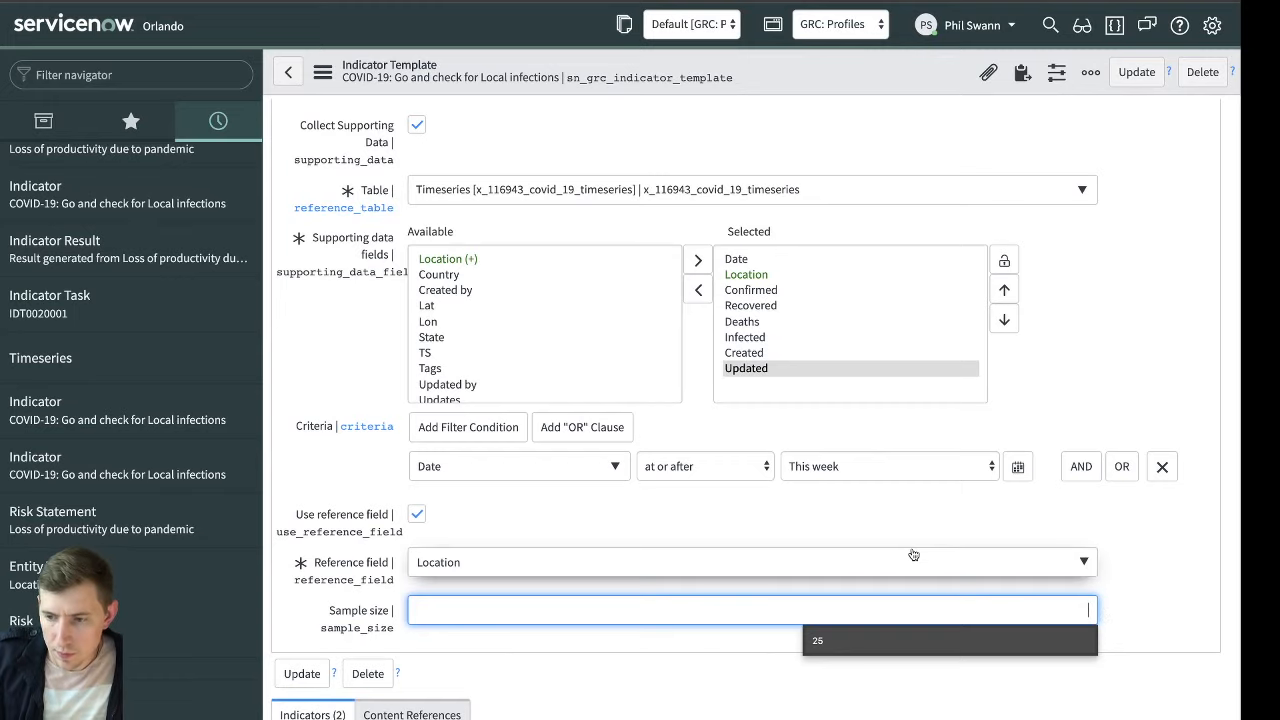
left_click(1142, 546)
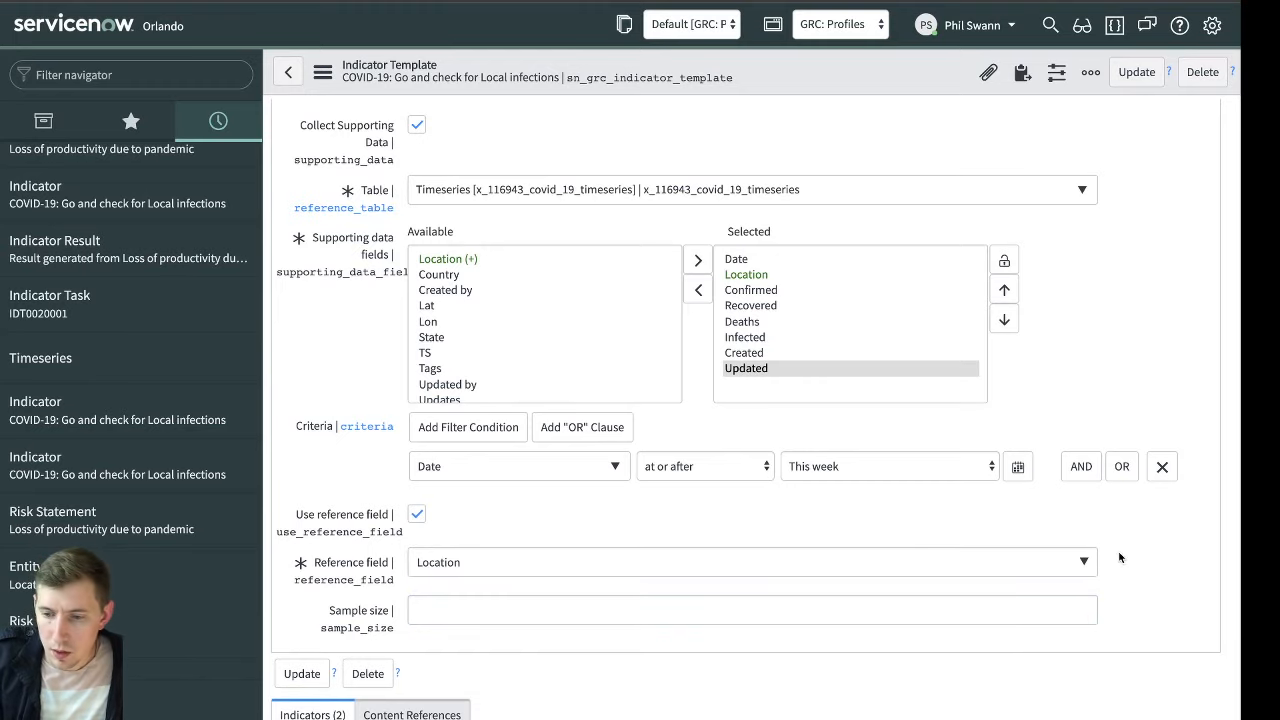
Save the indicator template and open the "COVID-19: Go and check for Local infections" indicator of the United Kingdom risk
scroll(1030, 590, "up", 3)
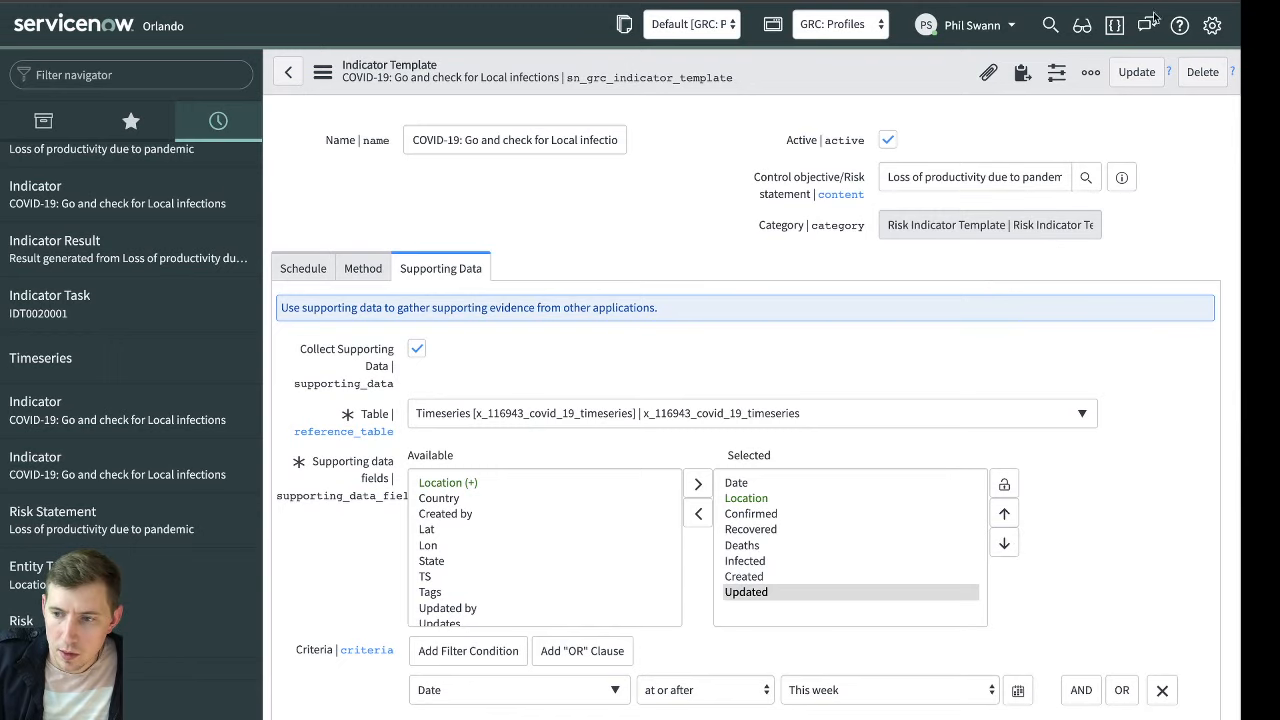
left_click(1136, 72)
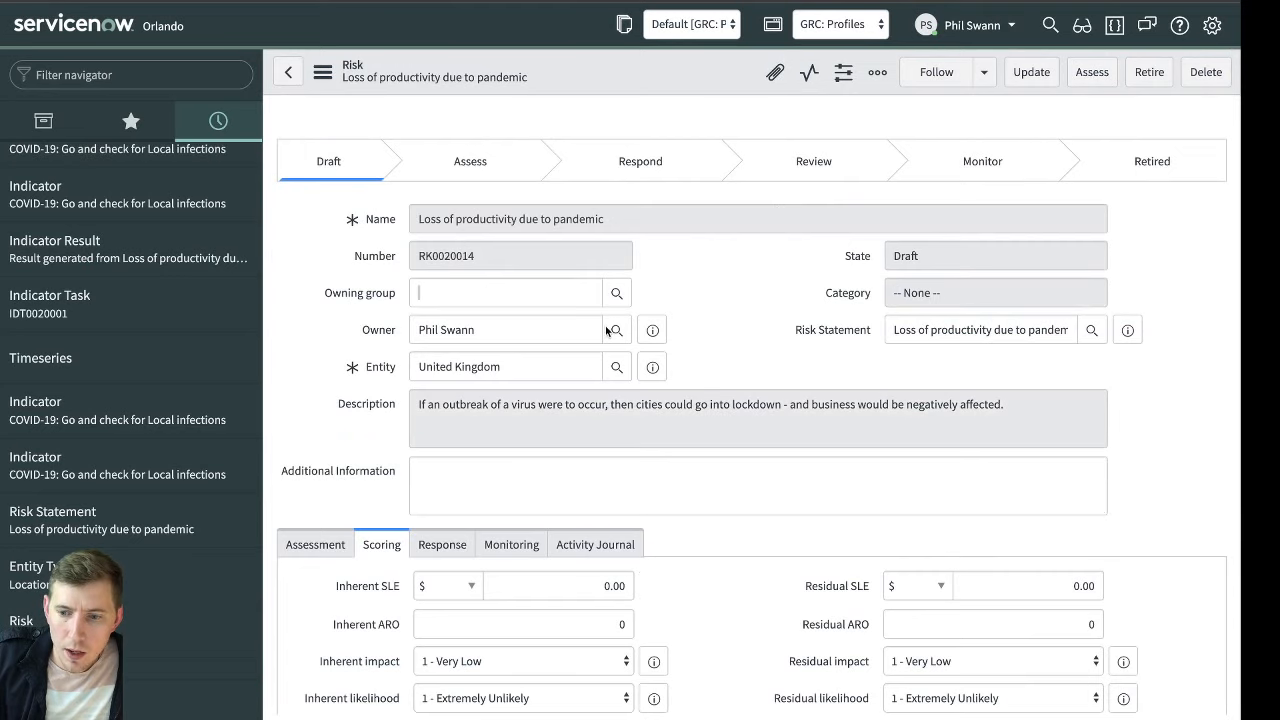
scroll(606, 331, "down", 7)
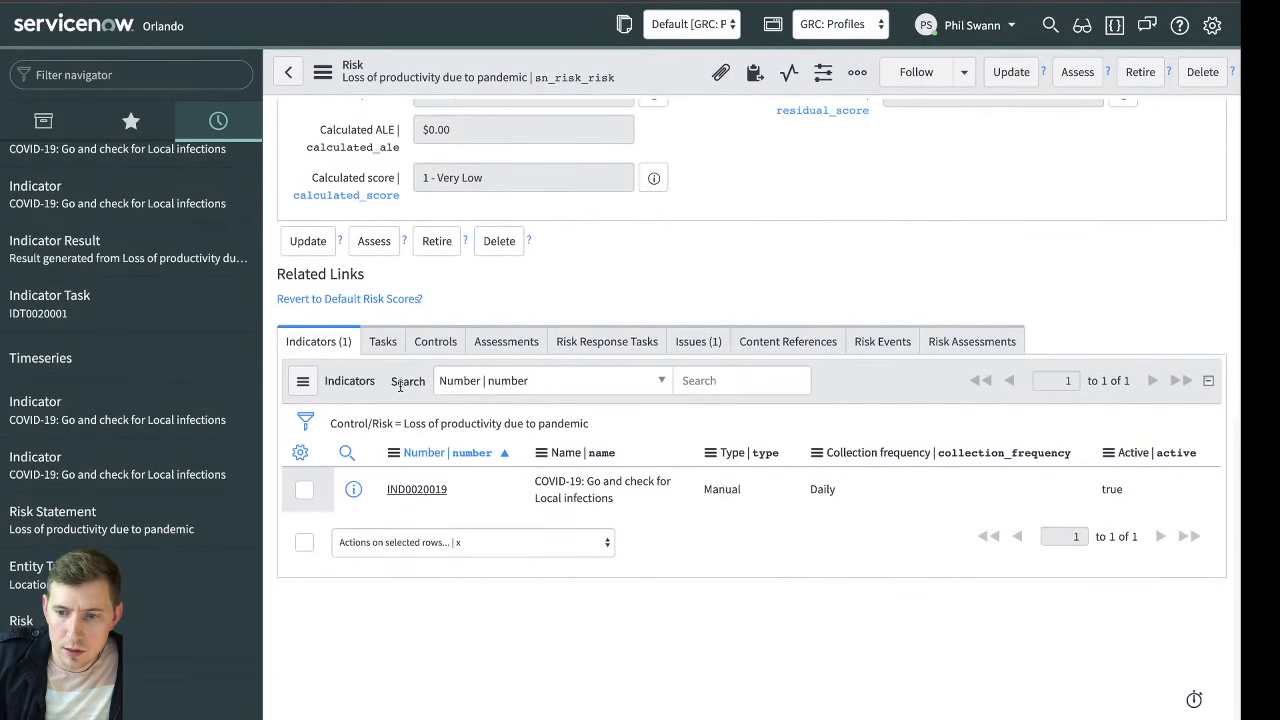
left_click(432, 489)
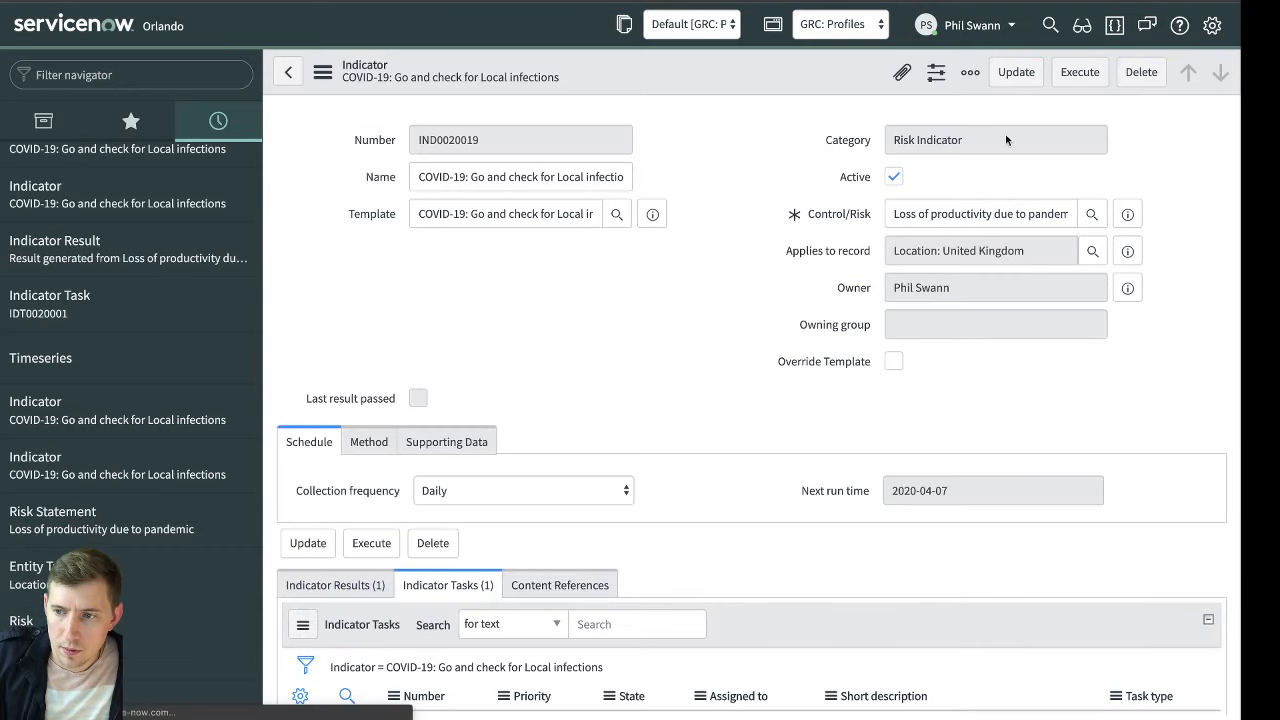
Execute the United Kingdom indicator and open the newly generated indicator task from its refreshed task list
left_click(1070, 76)
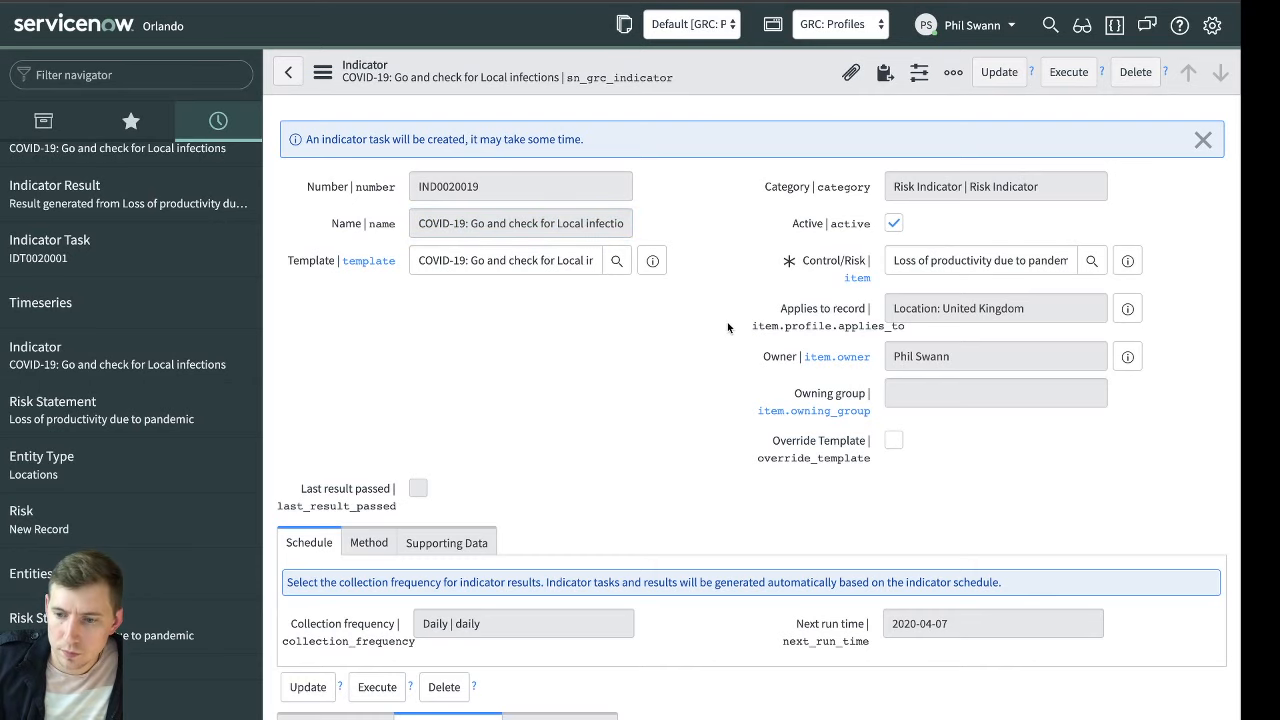
scroll(730, 330, "down", 3)
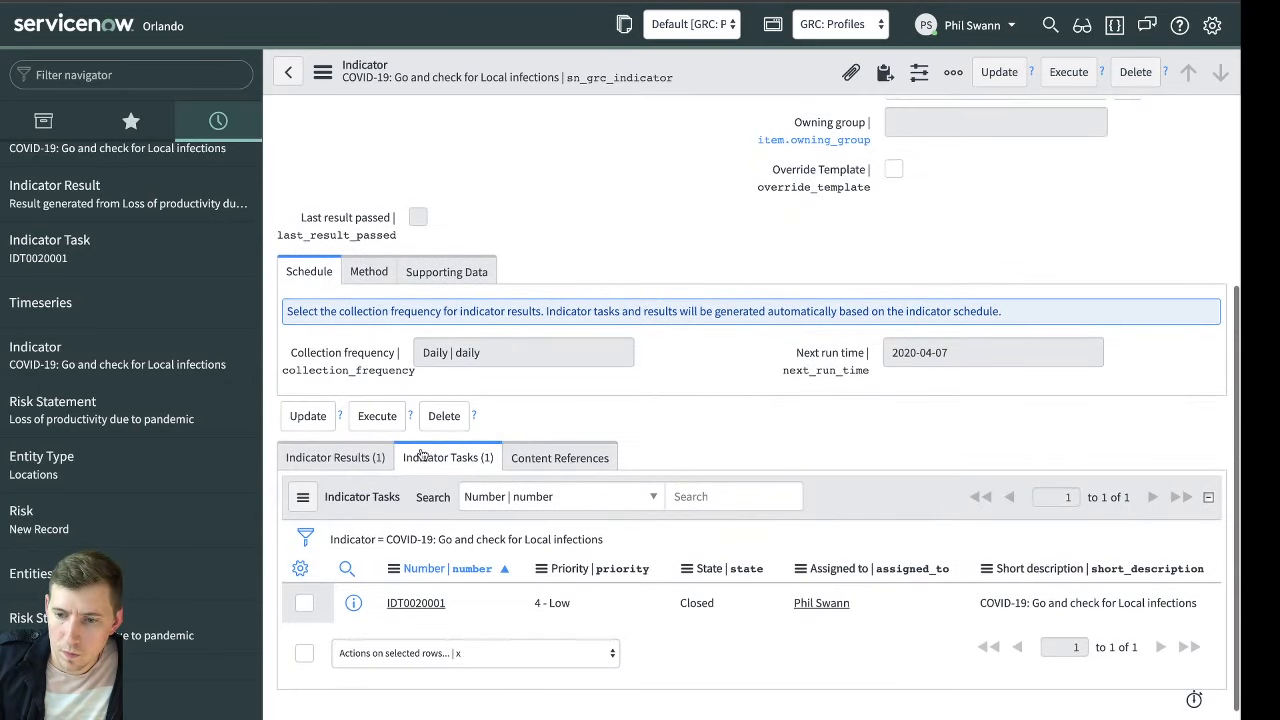
left_click(495, 539)
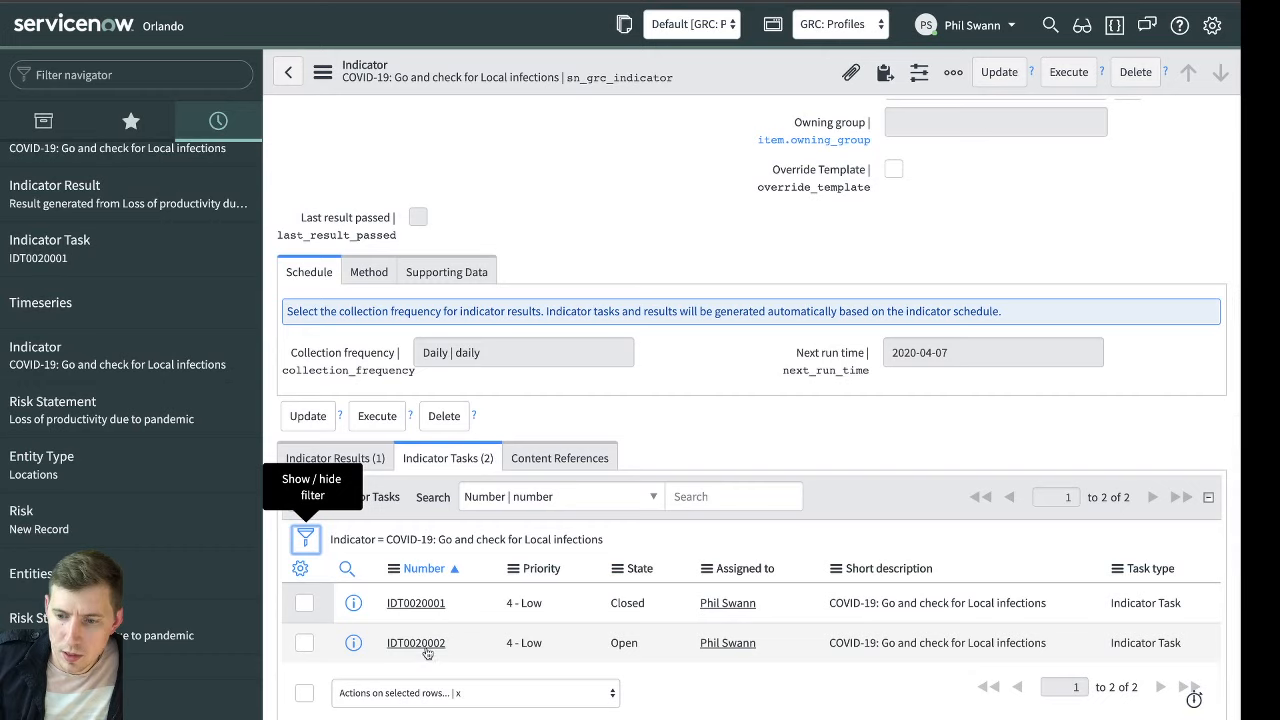
left_click(424, 646)
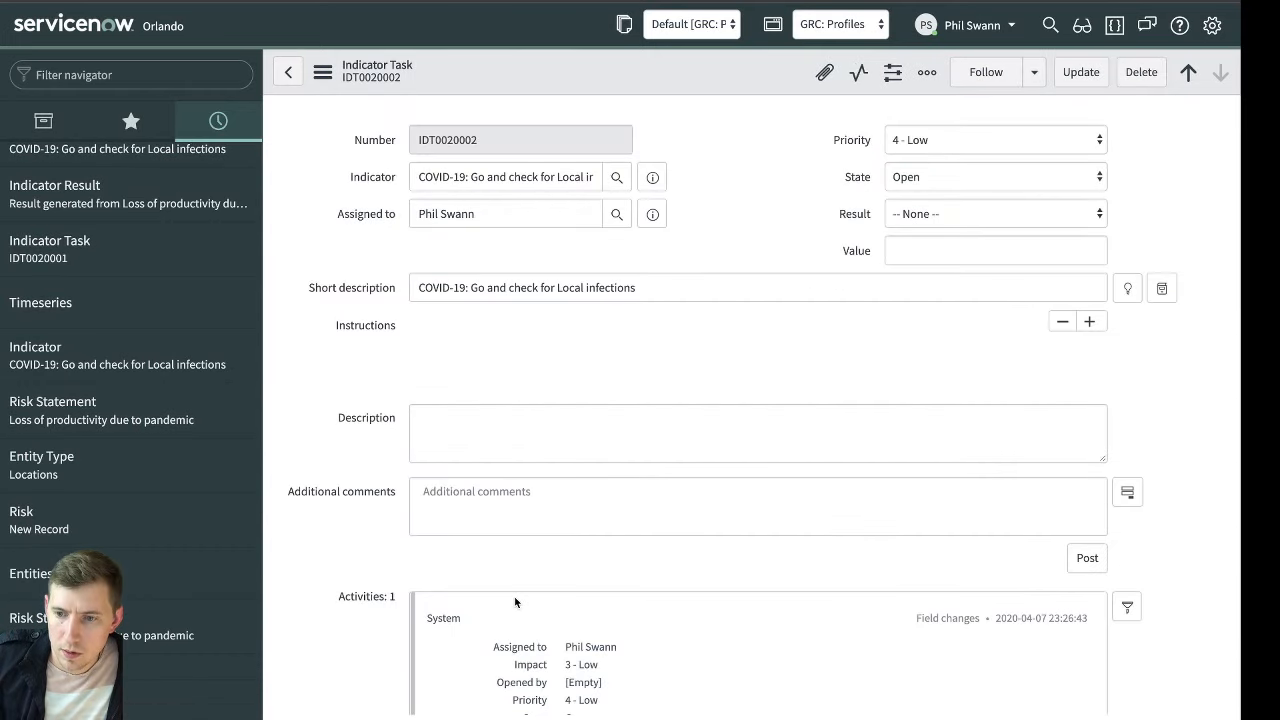
Examine the indicator task's embedded Timeseries record, its collected supporting data fields and values, and the task instructions
scroll(462, 544, "down", 5)
scroll(462, 544, "down", 1)
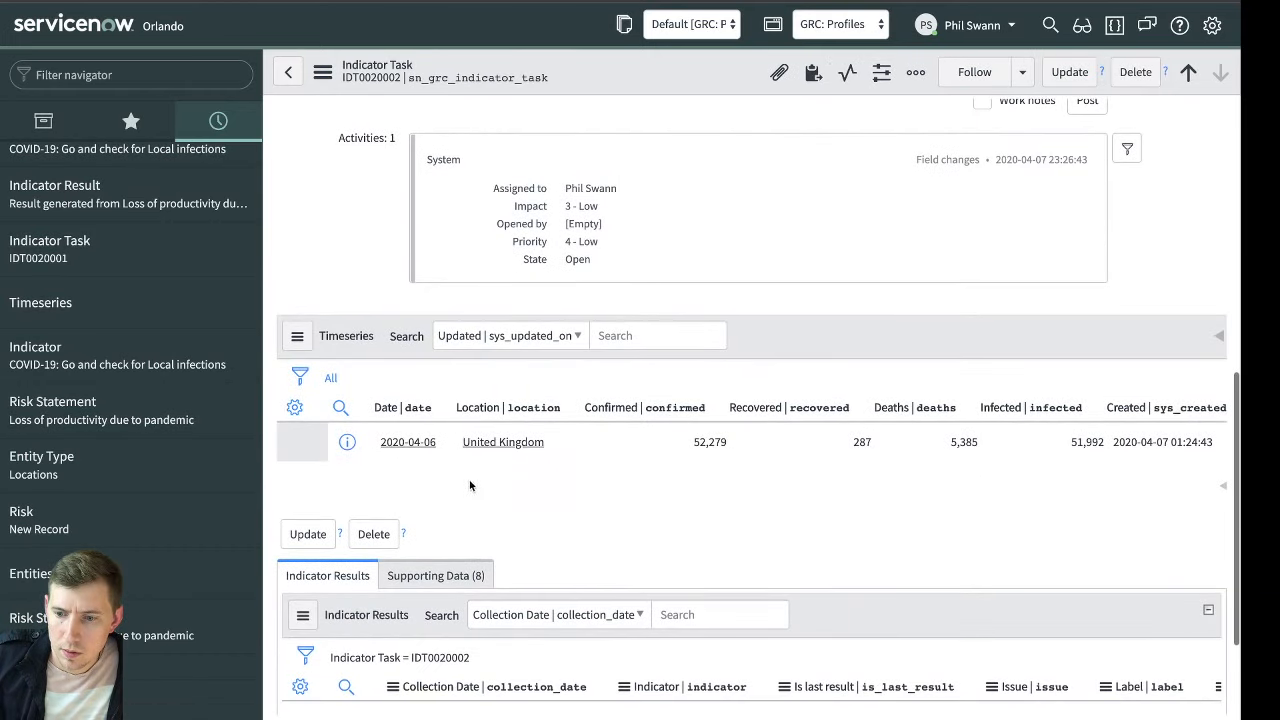
left_click(477, 574)
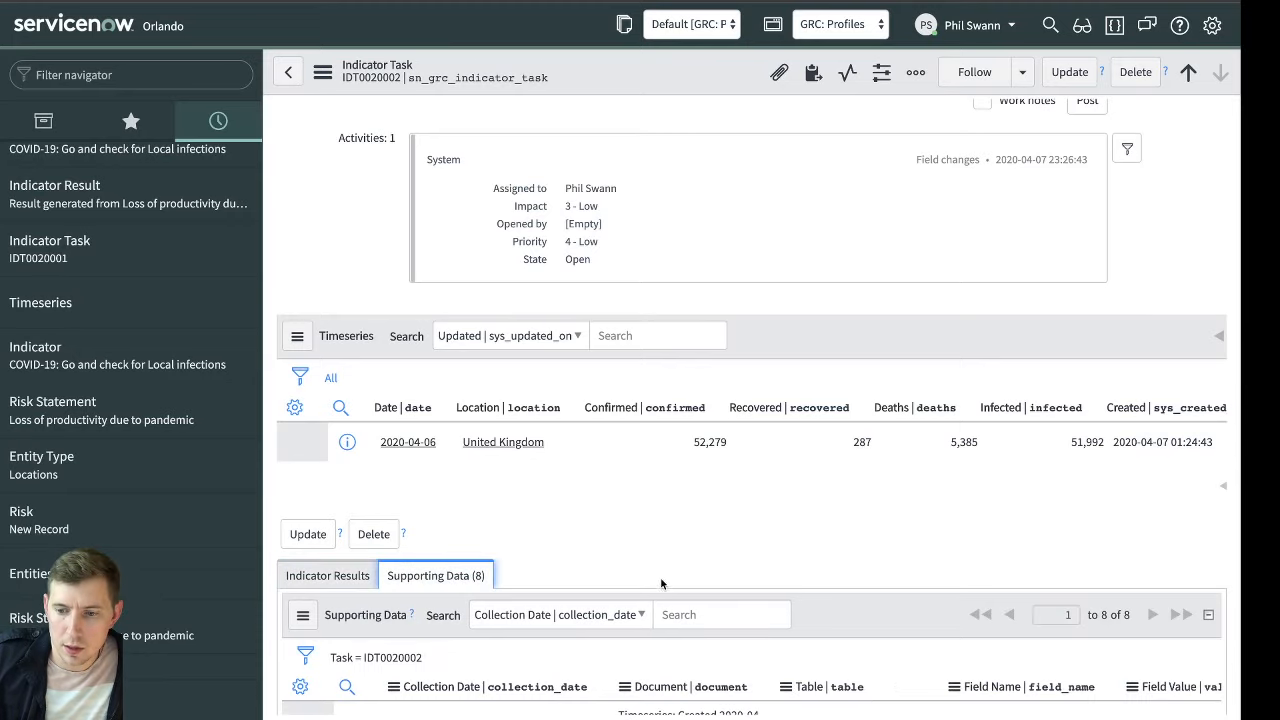
scroll(670, 500, "down", 2)
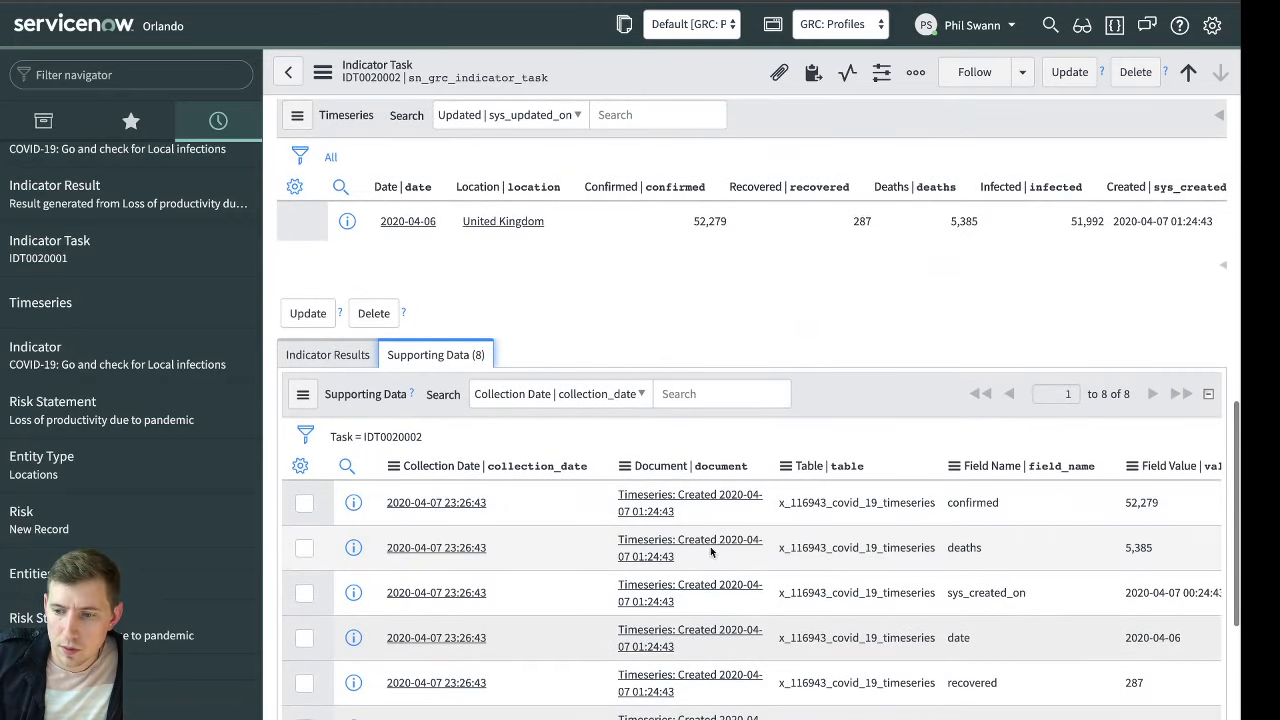
scroll(900, 520, "down", 1)
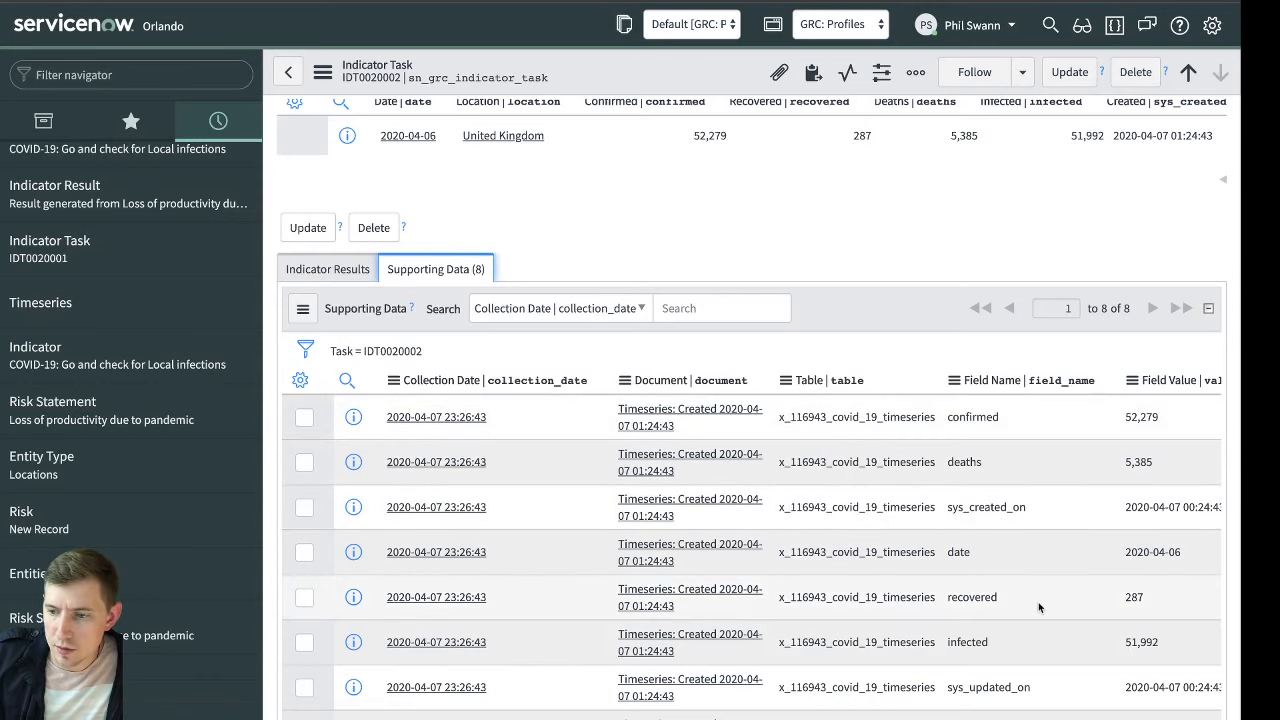
scroll(1038, 607, "down", 2)
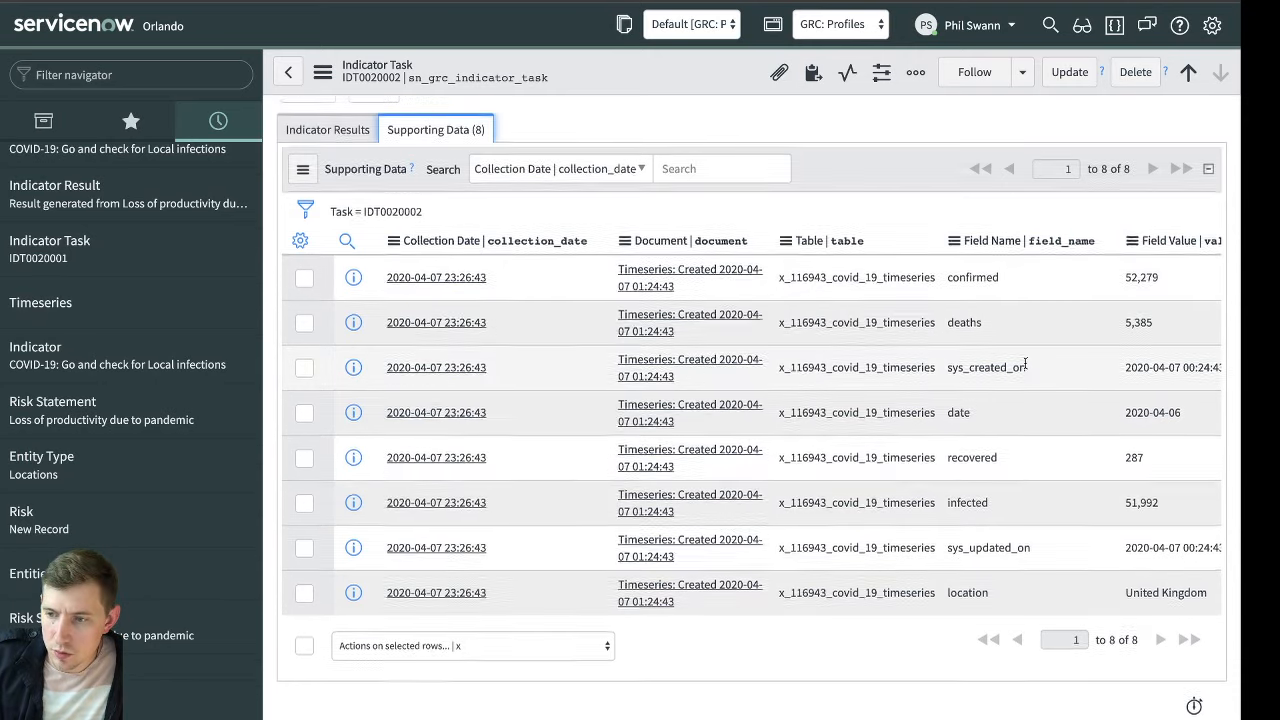
scroll(527, 414, "up", 5)
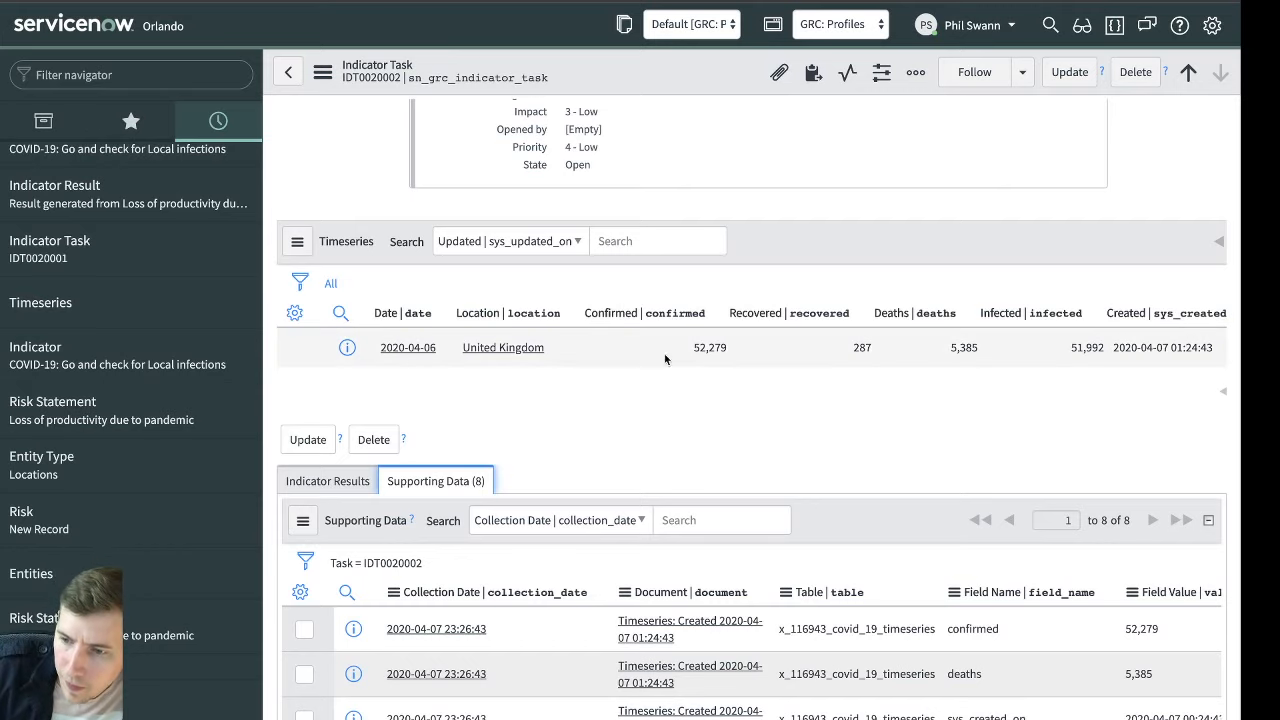
scroll(1019, 360, "down", 3)
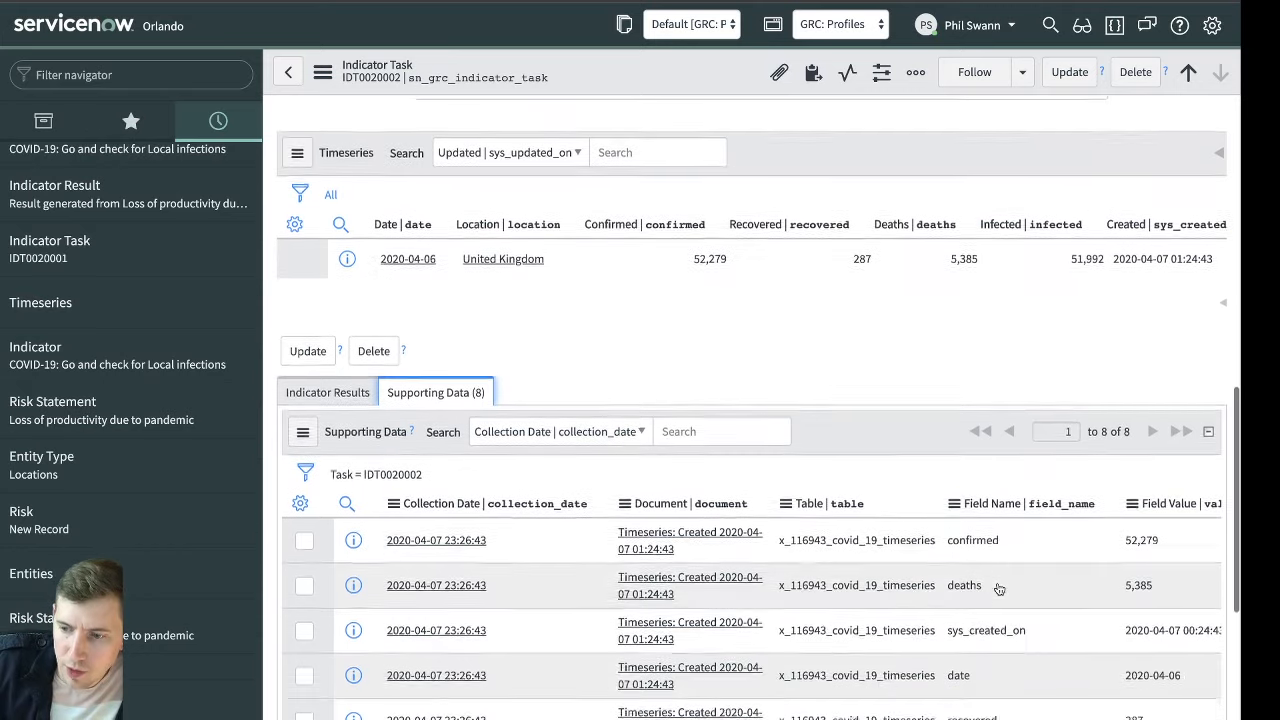
scroll(673, 381, "up", 3)
scroll(673, 381, "up", 2)
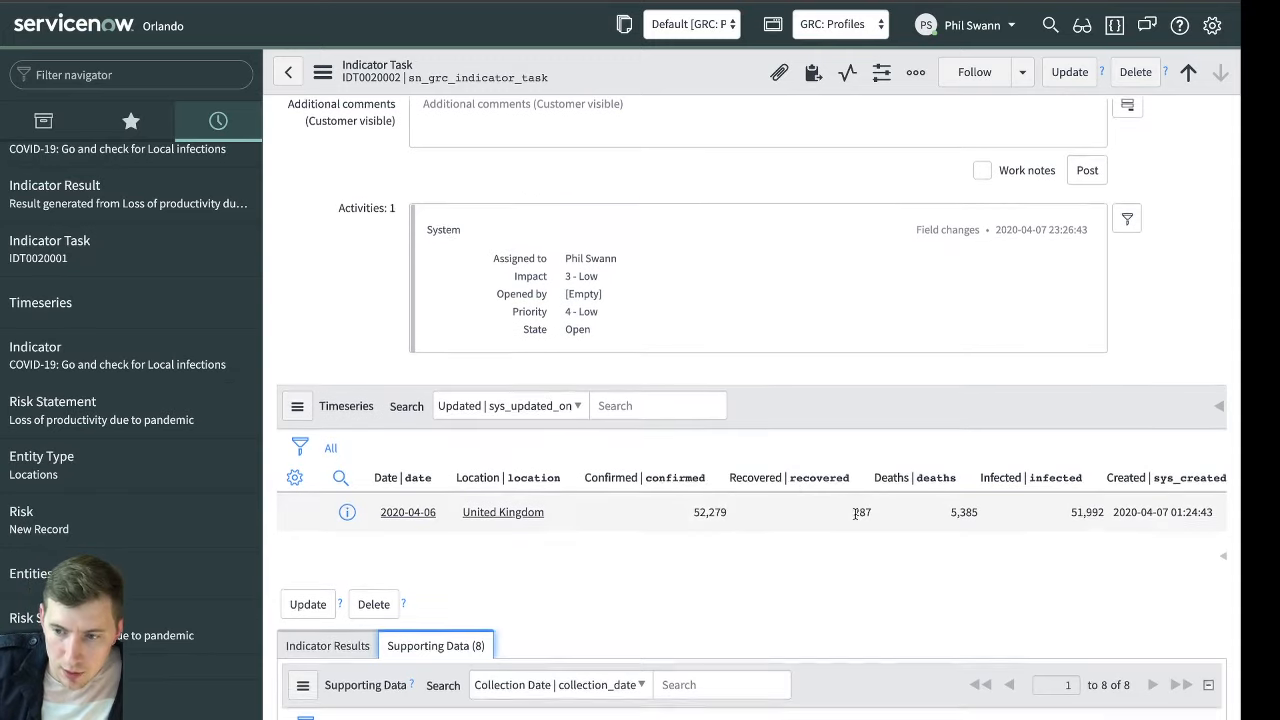
scroll(800, 515, "up", 3)
scroll(818, 508, "up", 3)
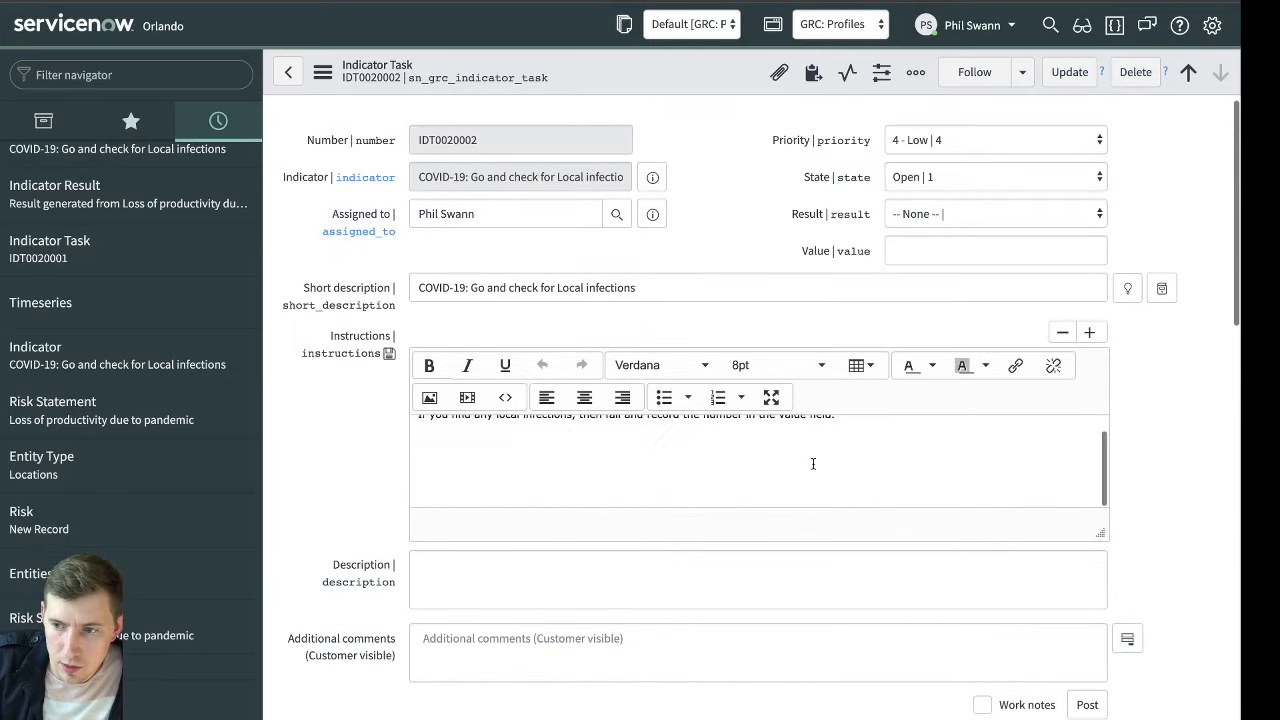
Copy the United Kingdom's confirmed count from the embedded Timeseries record into the indicator task's Value field as 52,279
scroll(814, 498, "down", 4)
scroll(803, 510, "down", 2)
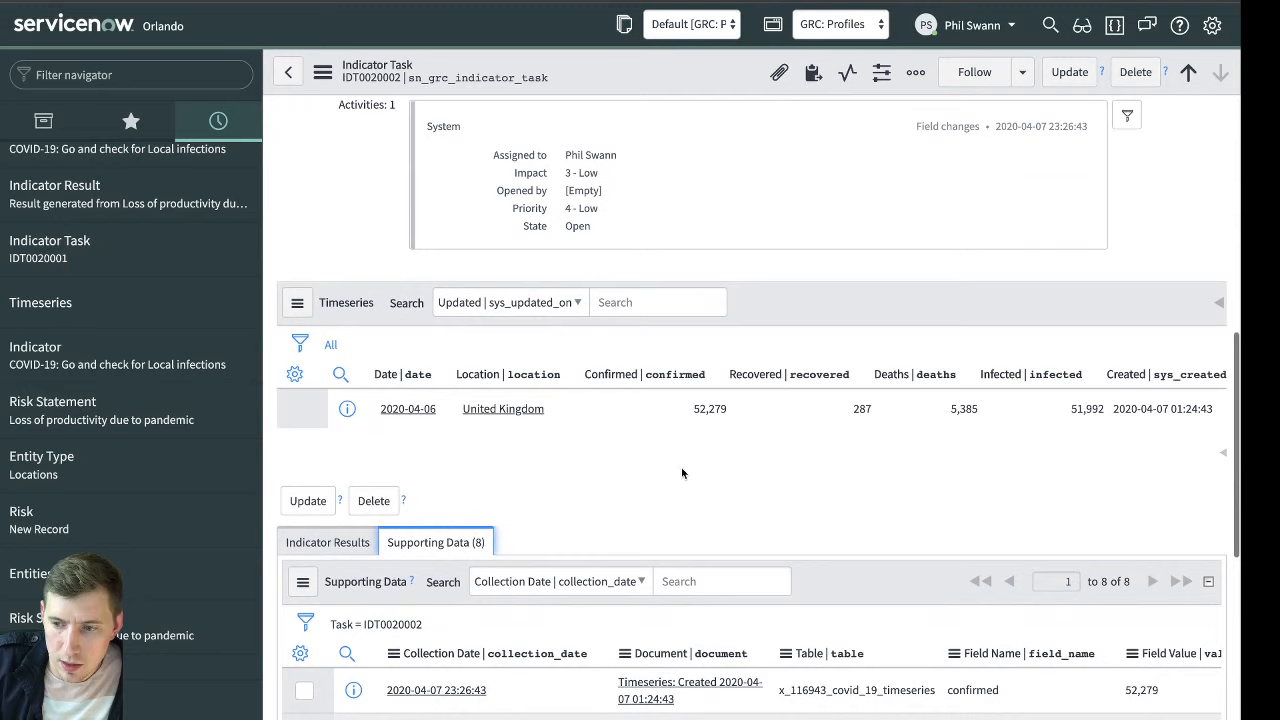
double_click(710, 408)
key("ctrl+c")
scroll(783, 441, "up", 5)
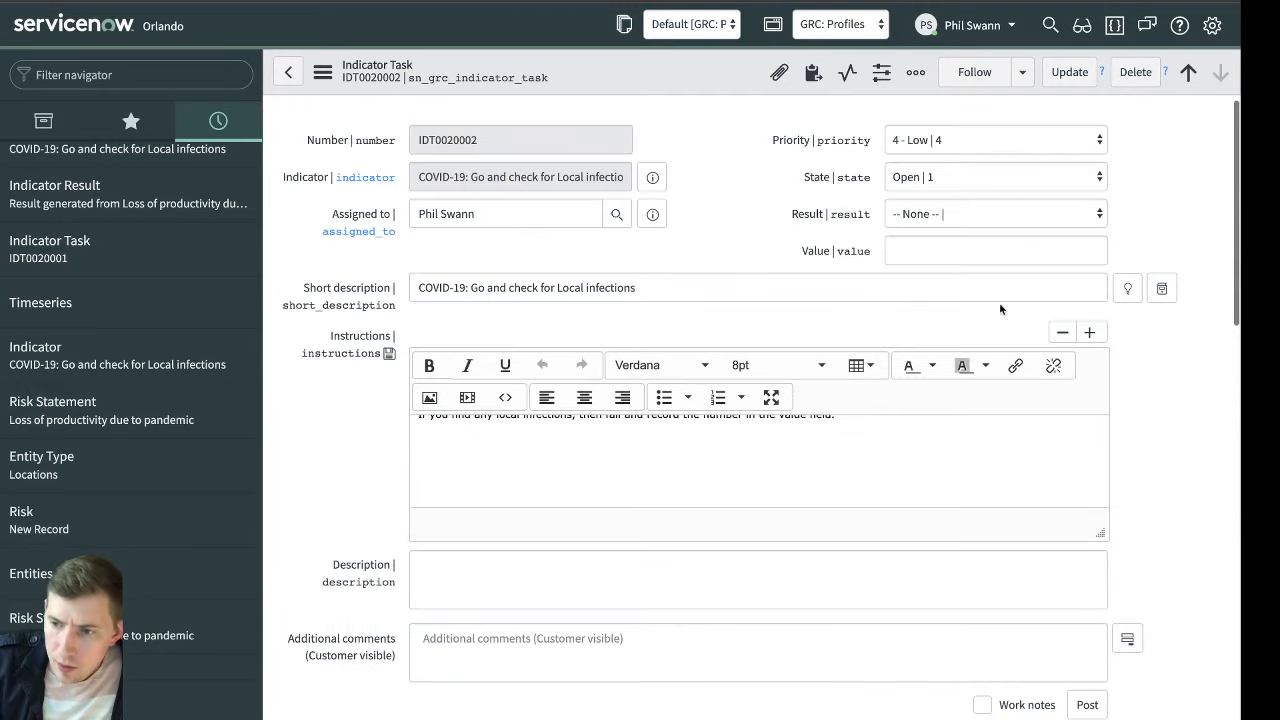
left_click(966, 250)
key("ctrl+v")
Set the indicator task's result to Failed and its state to Closed, and update the record
left_click(947, 215)
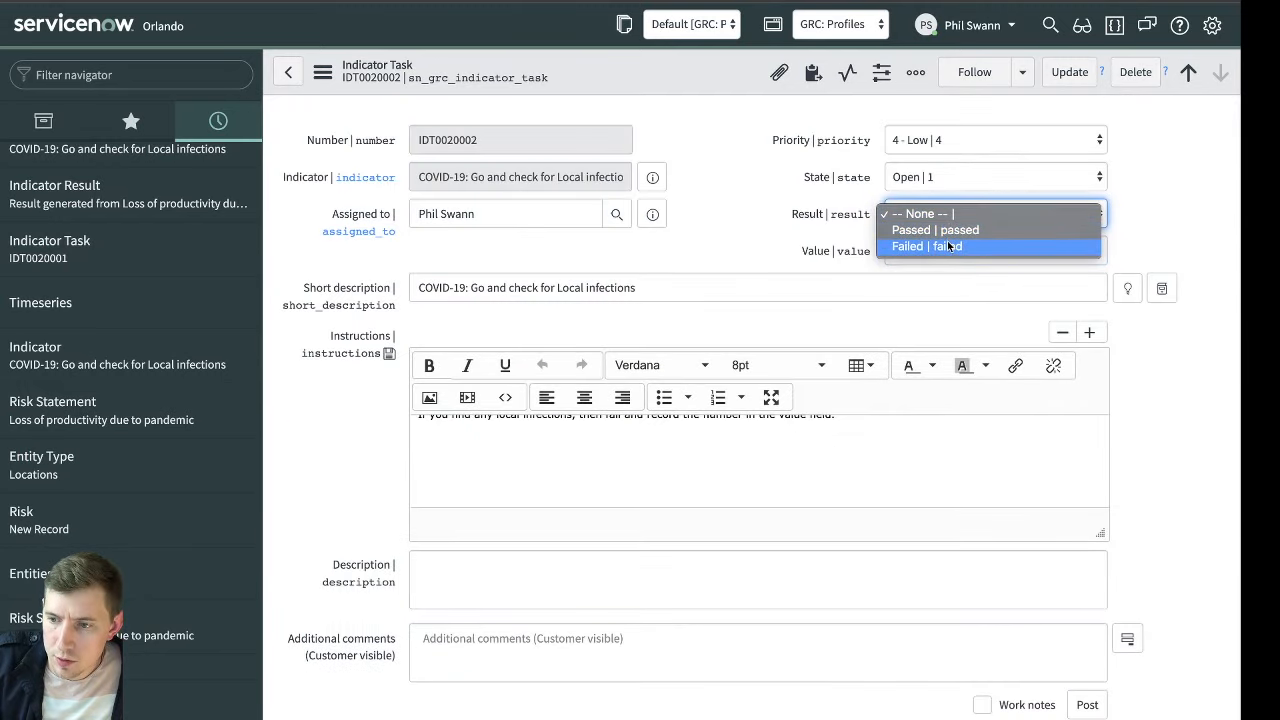
left_click(950, 248)
left_click(907, 176)
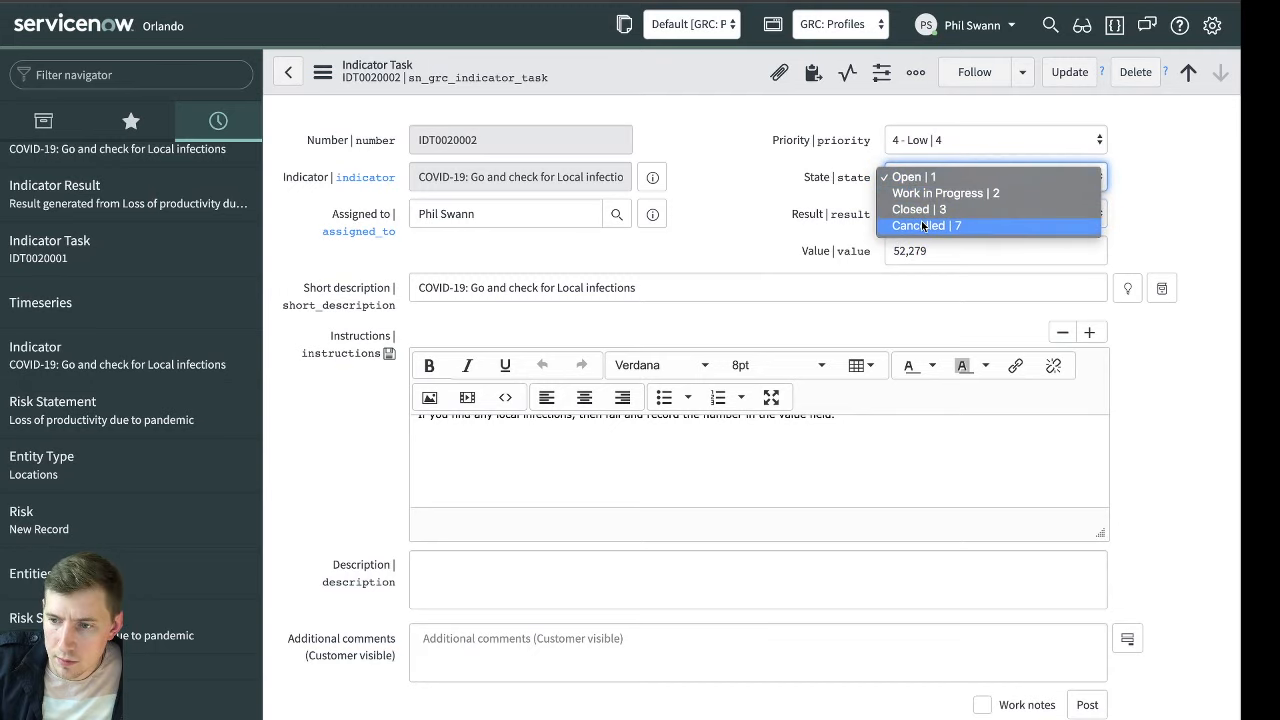
left_click(1060, 209)
left_click(1069, 72)
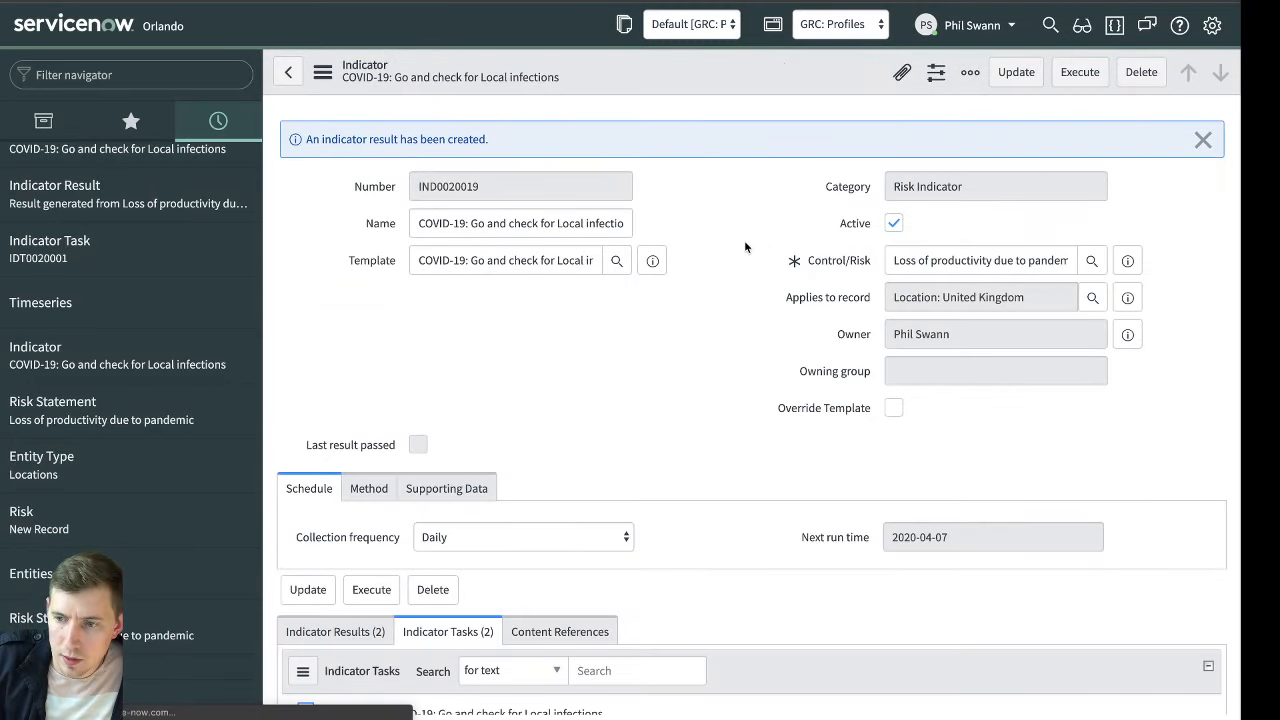
Filter the scheduled jobs to names containing grc and open the GRC indicator nightly run job
left_click(166, 80)
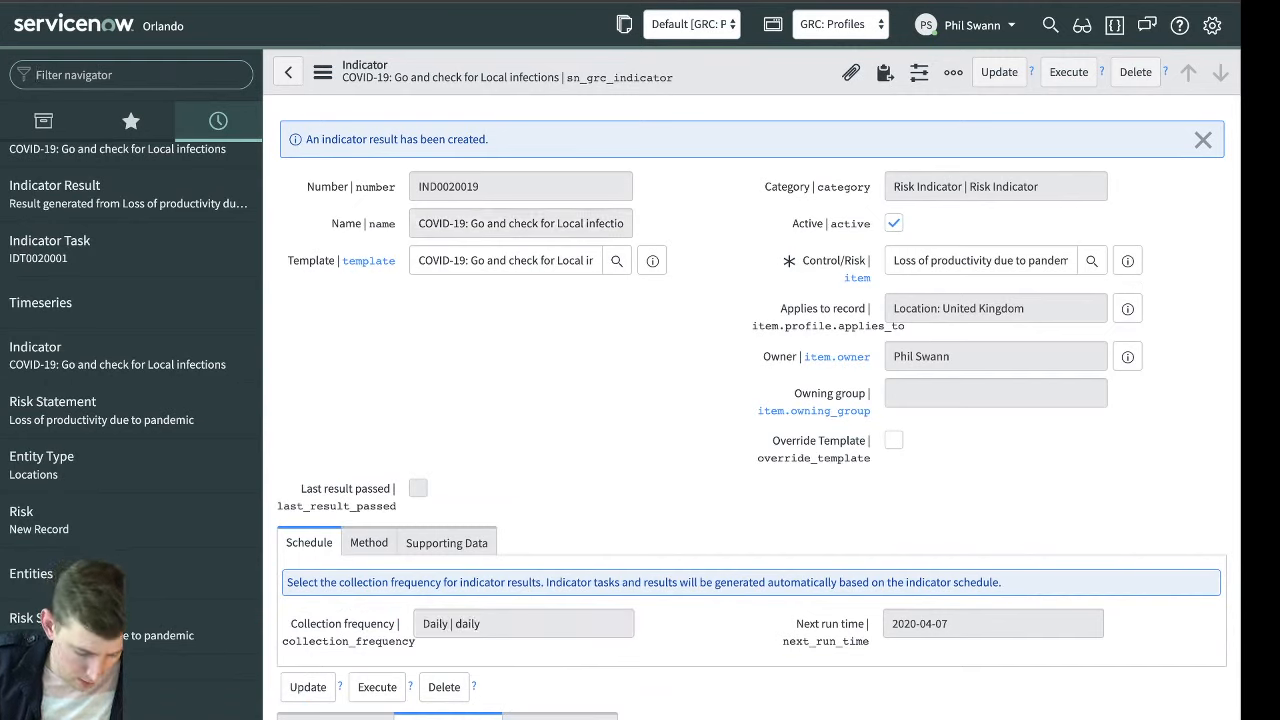
type("scheduled job")
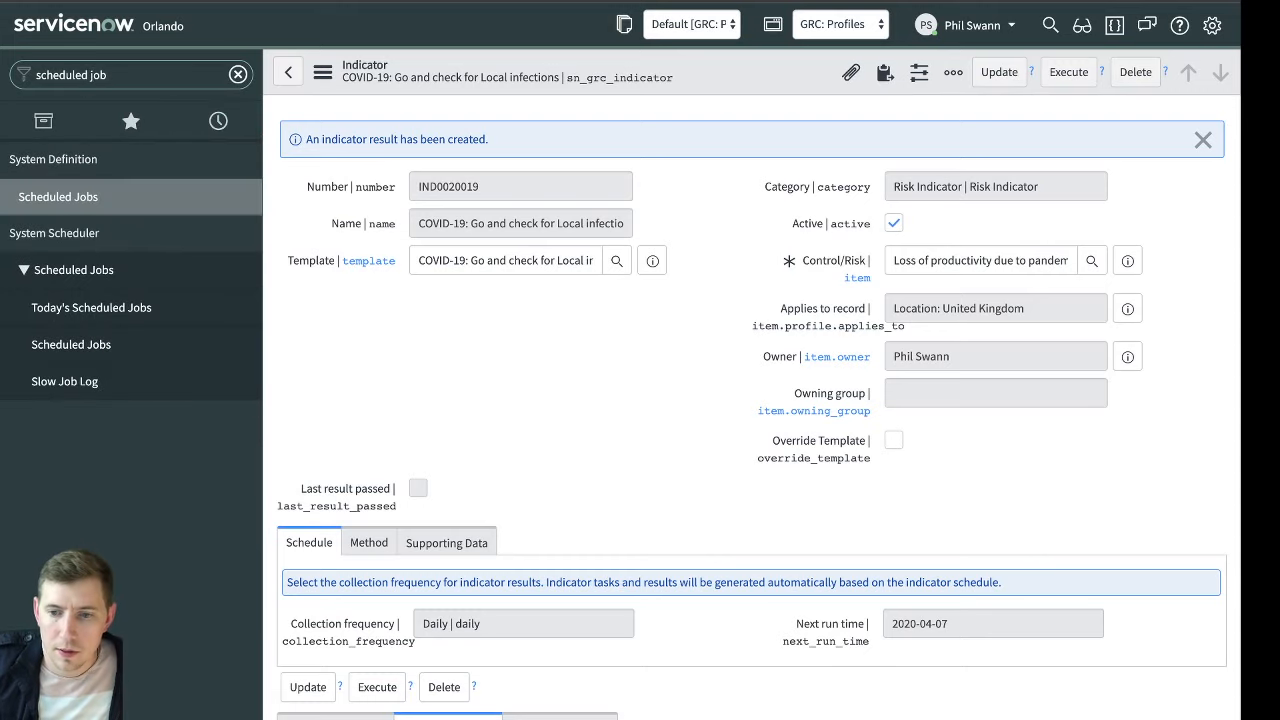
left_click(140, 345)
left_click(178, 197)
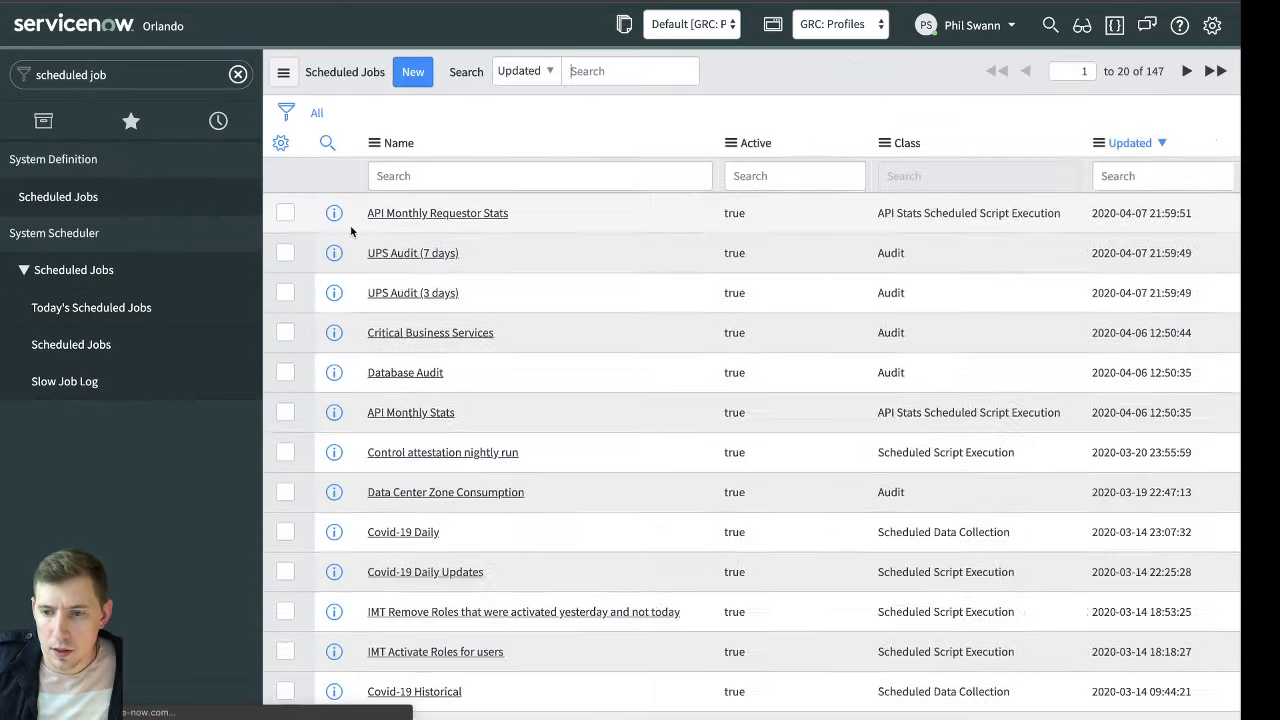
left_click(451, 176)
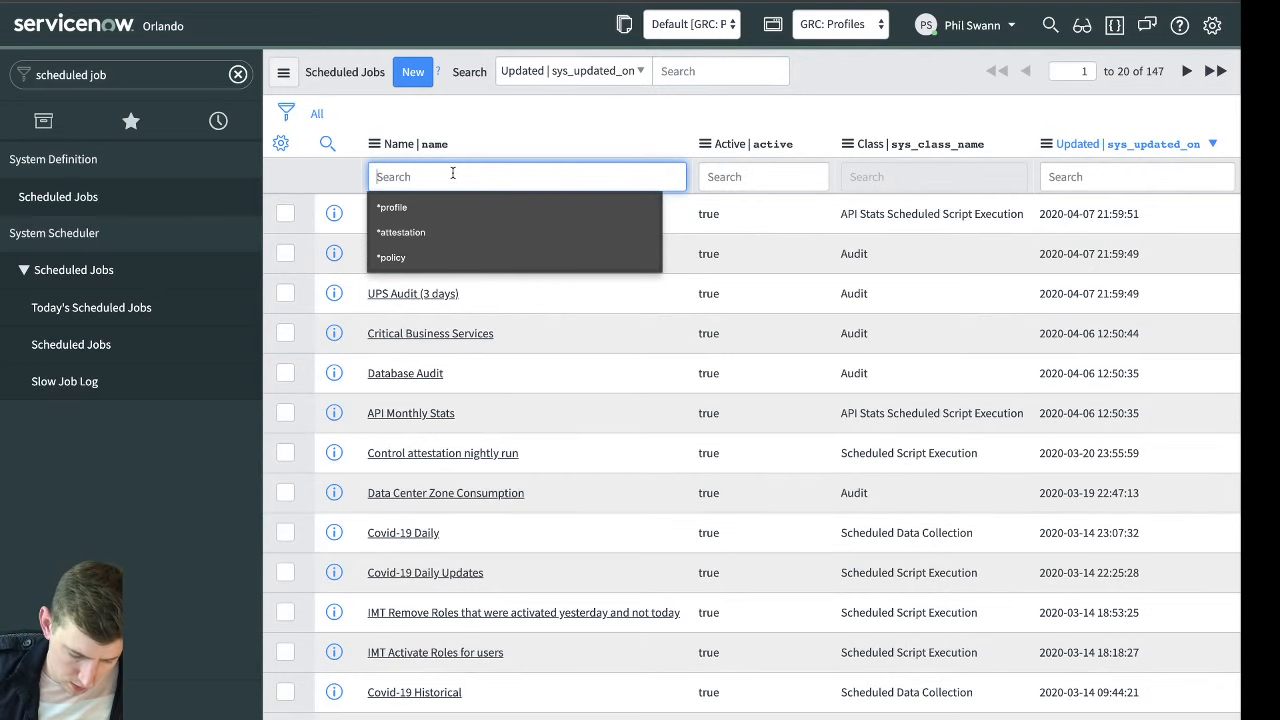
type("*grc")
key("Return")
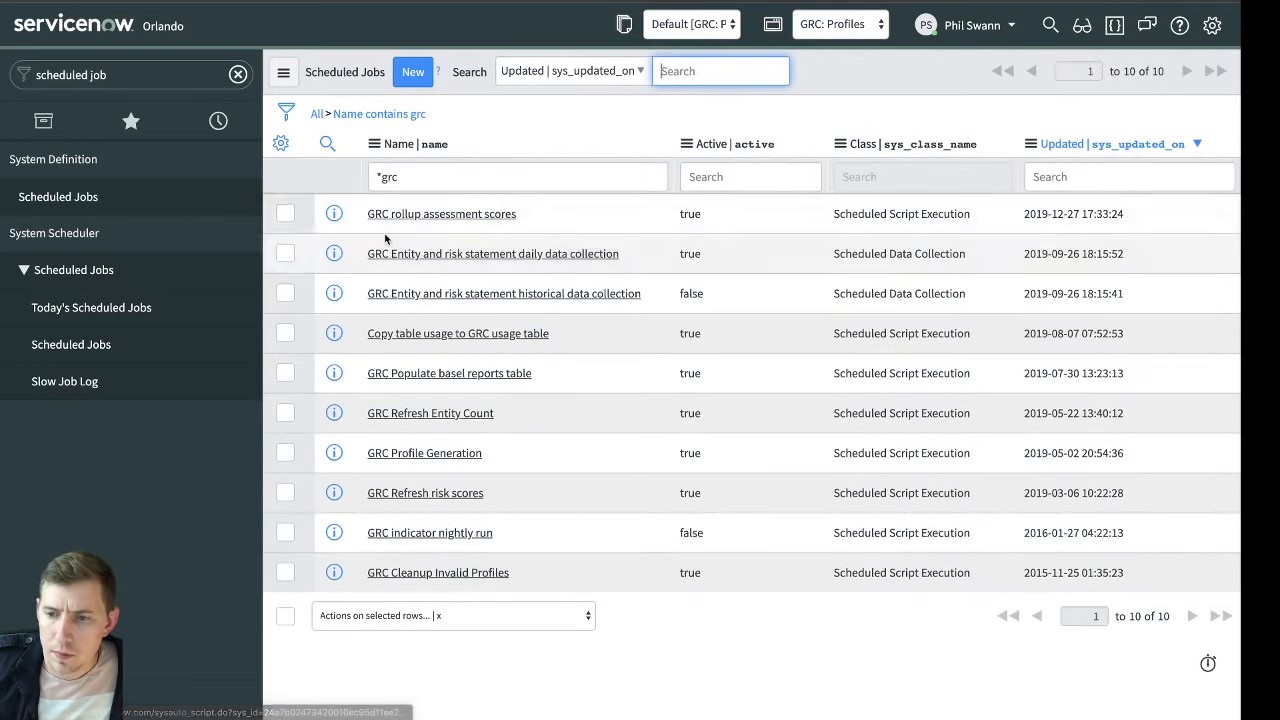
left_click(468, 534)
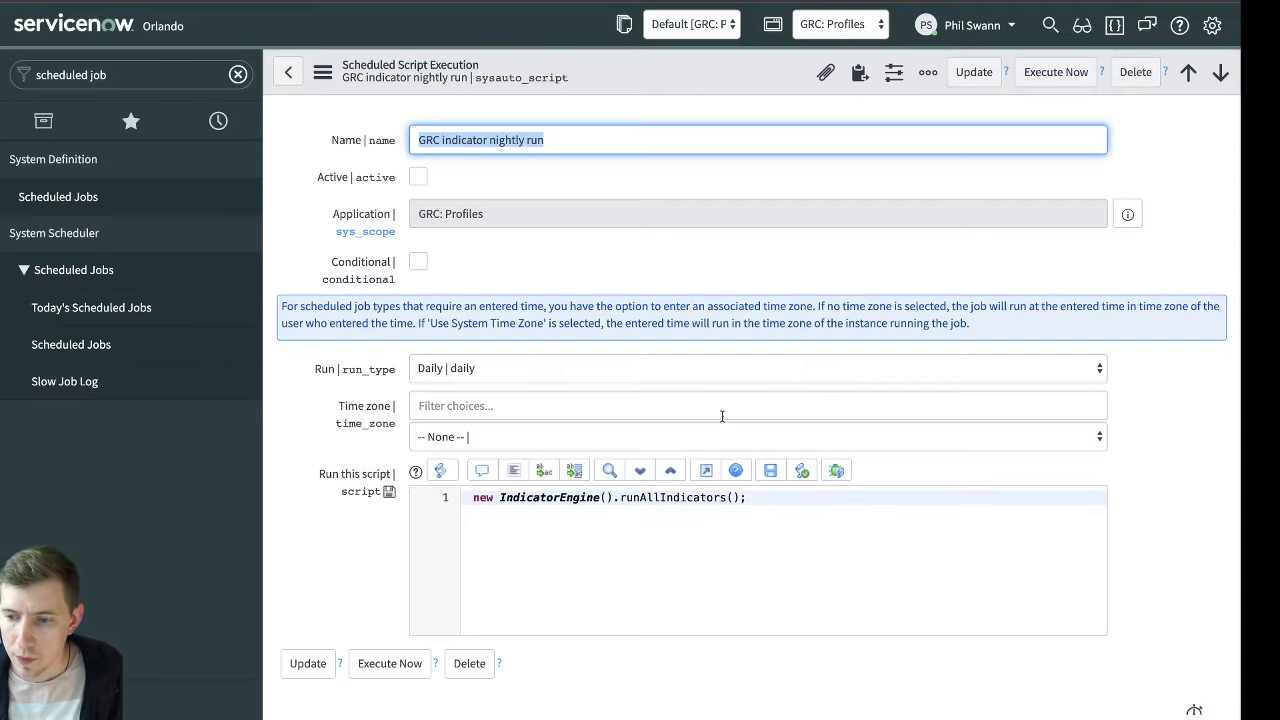
Activate and save the GRC indicator nightly run job, and execute it immediately
left_click(418, 177)
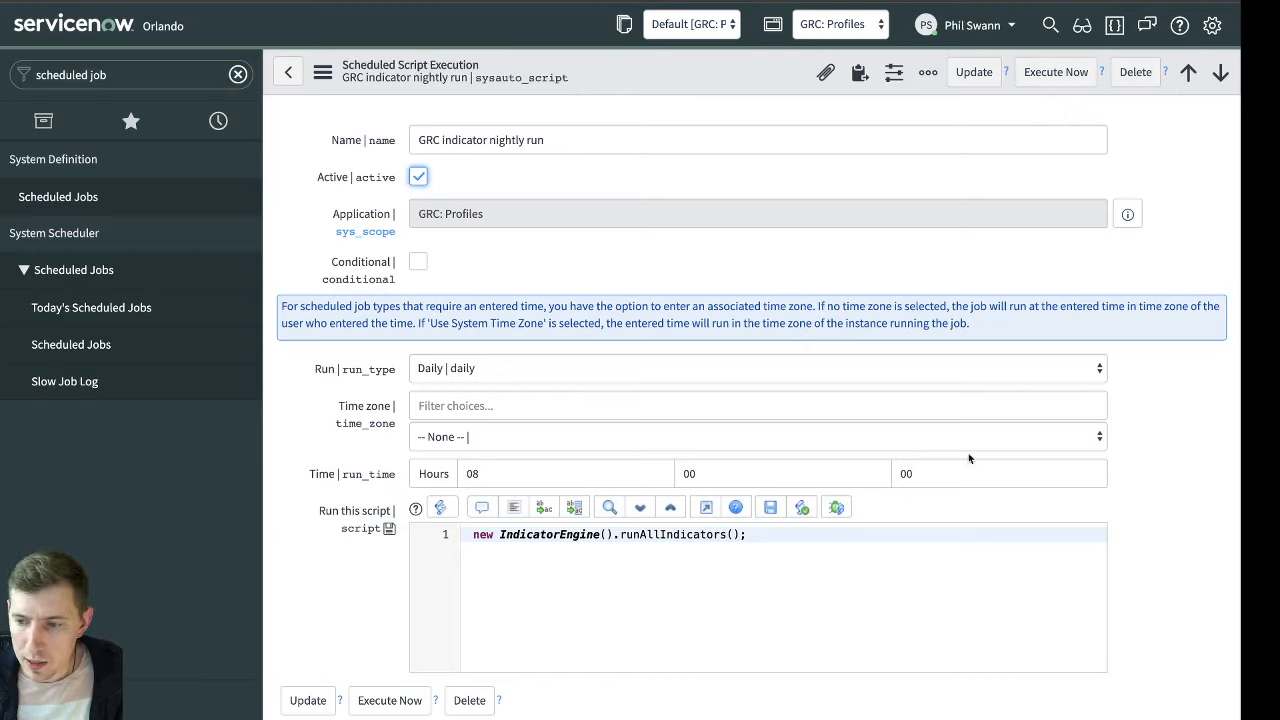
right_click(752, 78)
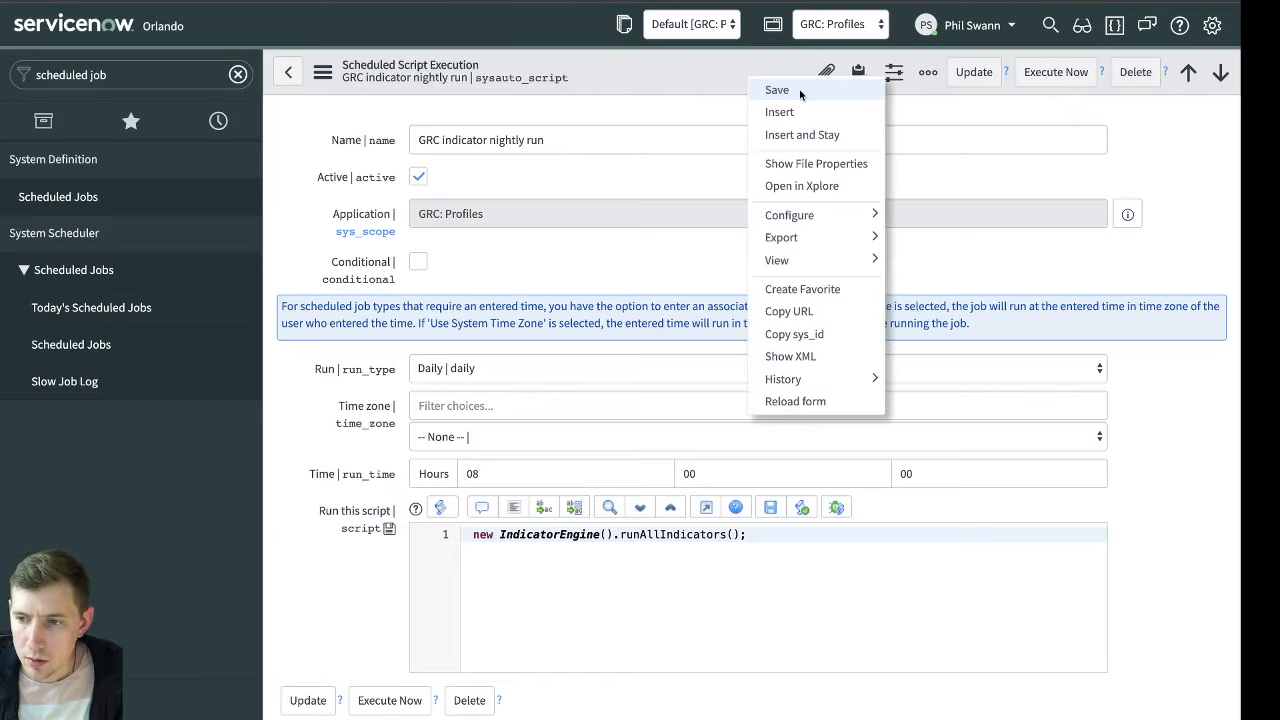
left_click(800, 91)
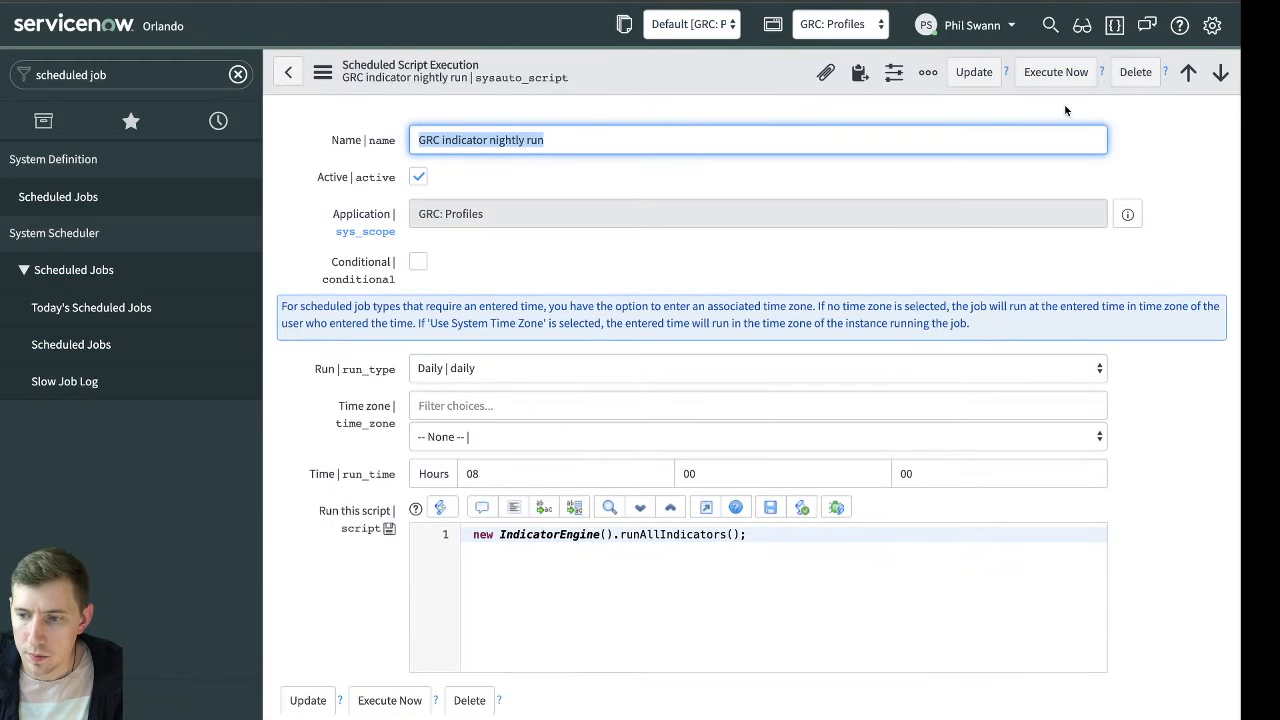
left_click(1057, 78)
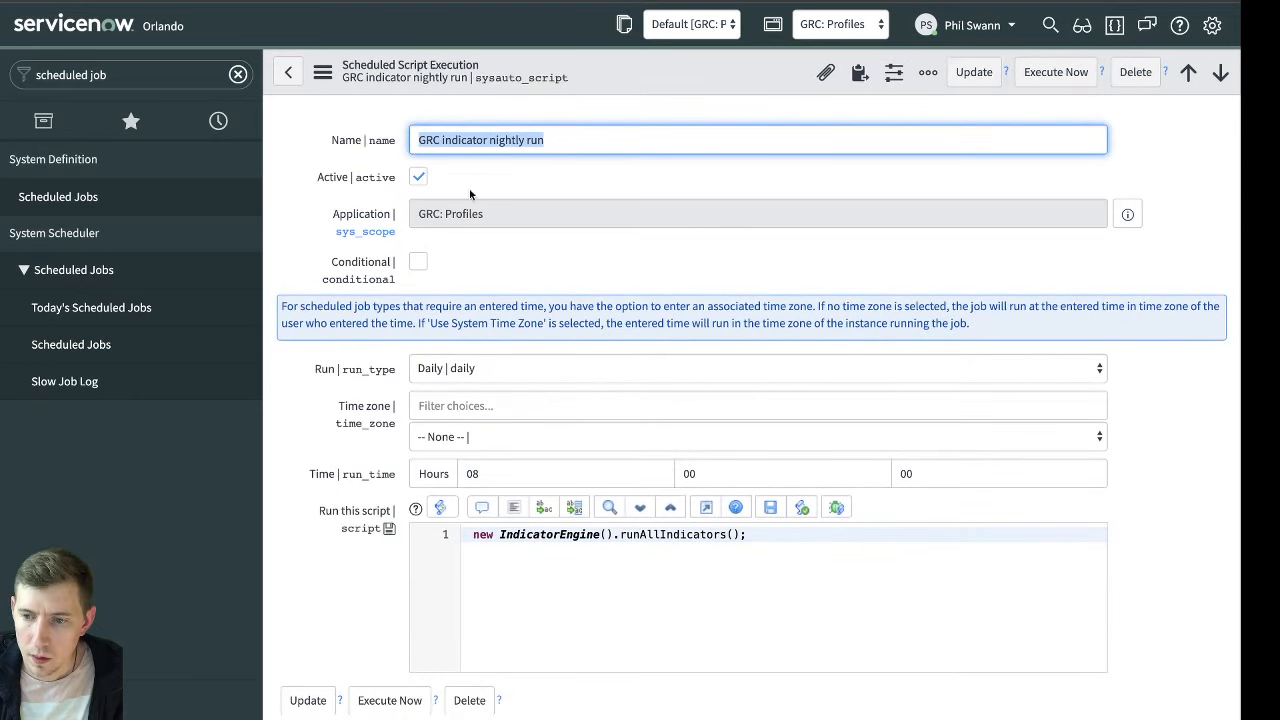
Reopen the United Kingdom's "COVID-19: Go and check for Local infections" indicator and check its next run time and indicator tasks
left_click(218, 120)
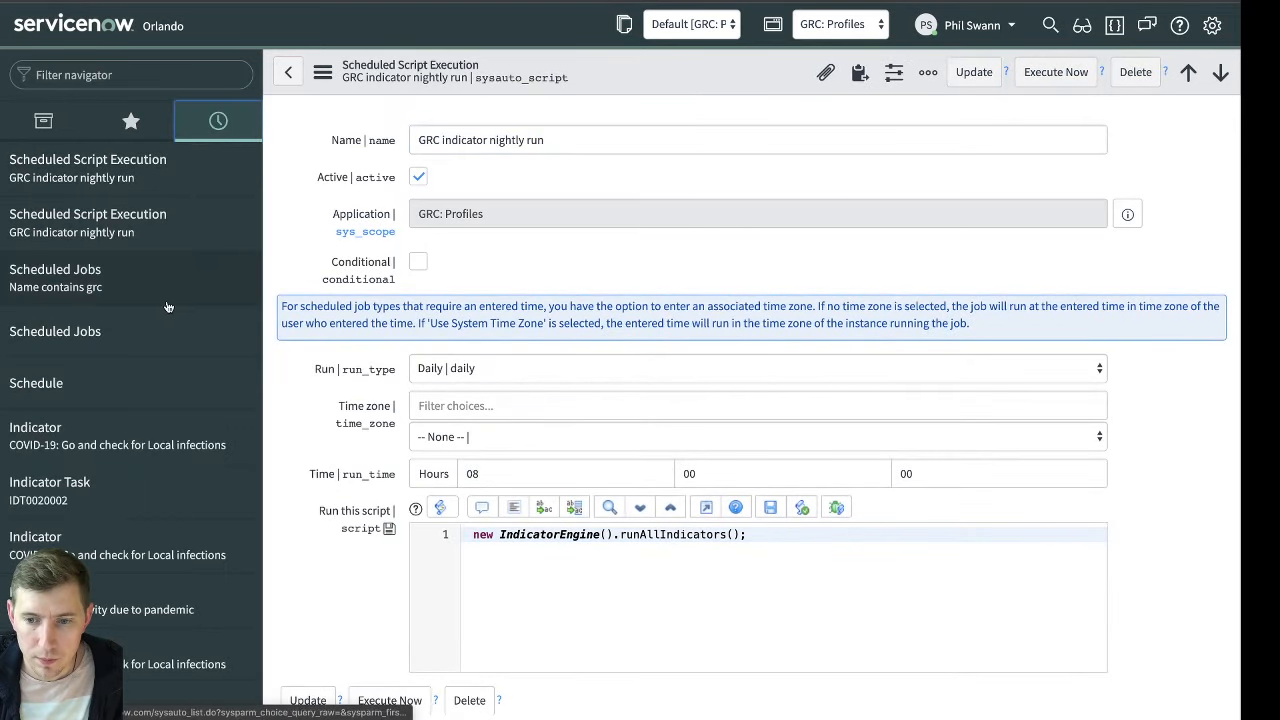
left_click(116, 432)
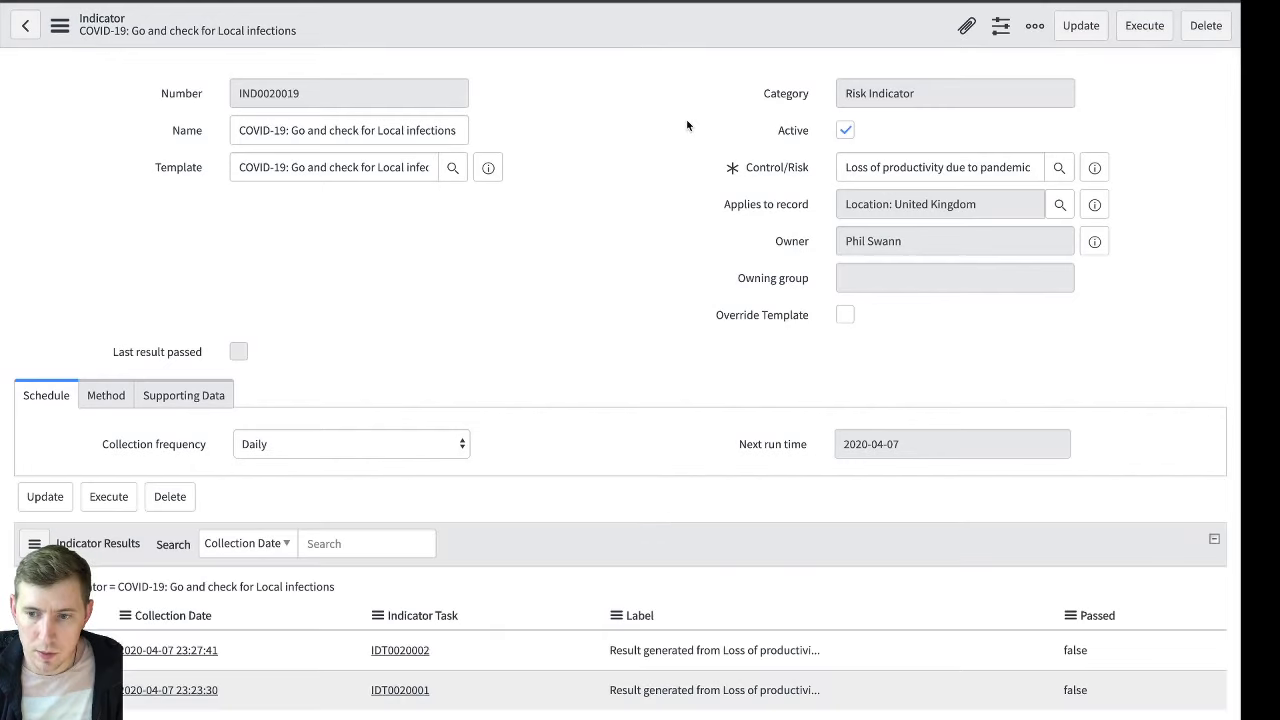
scroll(632, 196, "down", 2)
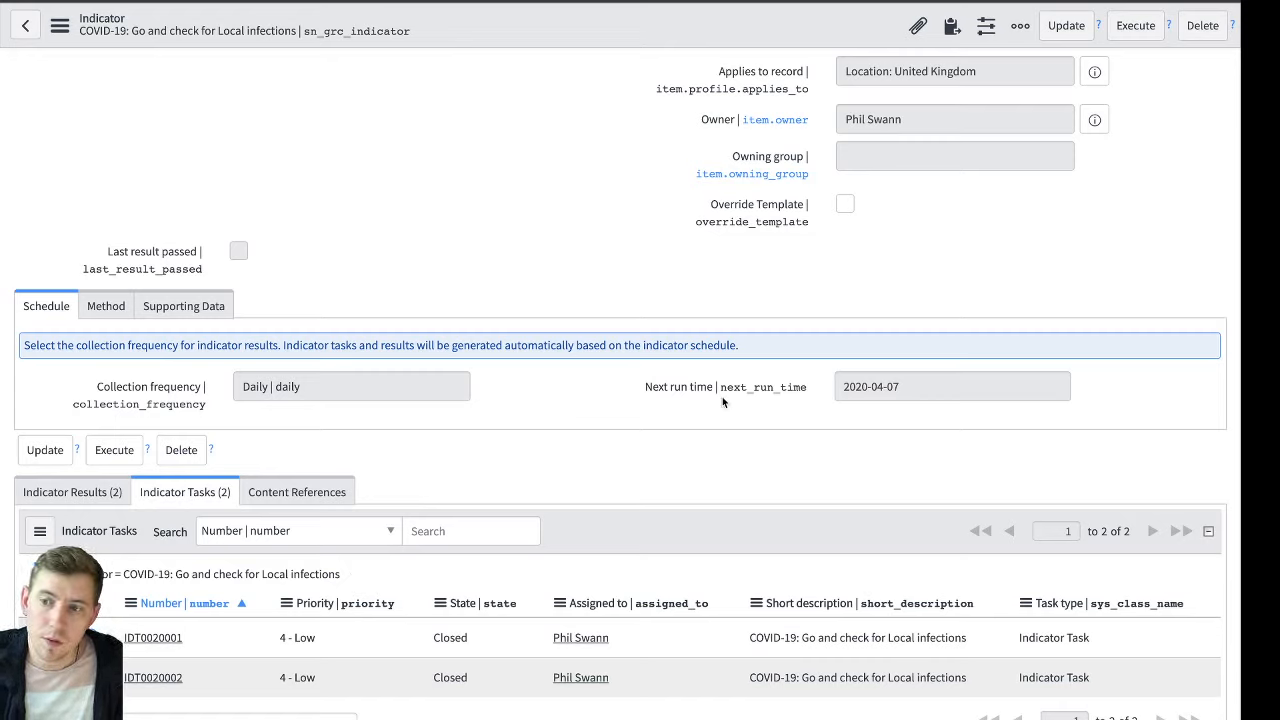
left_click_drag(926, 385, 832, 387)
left_click(891, 389)
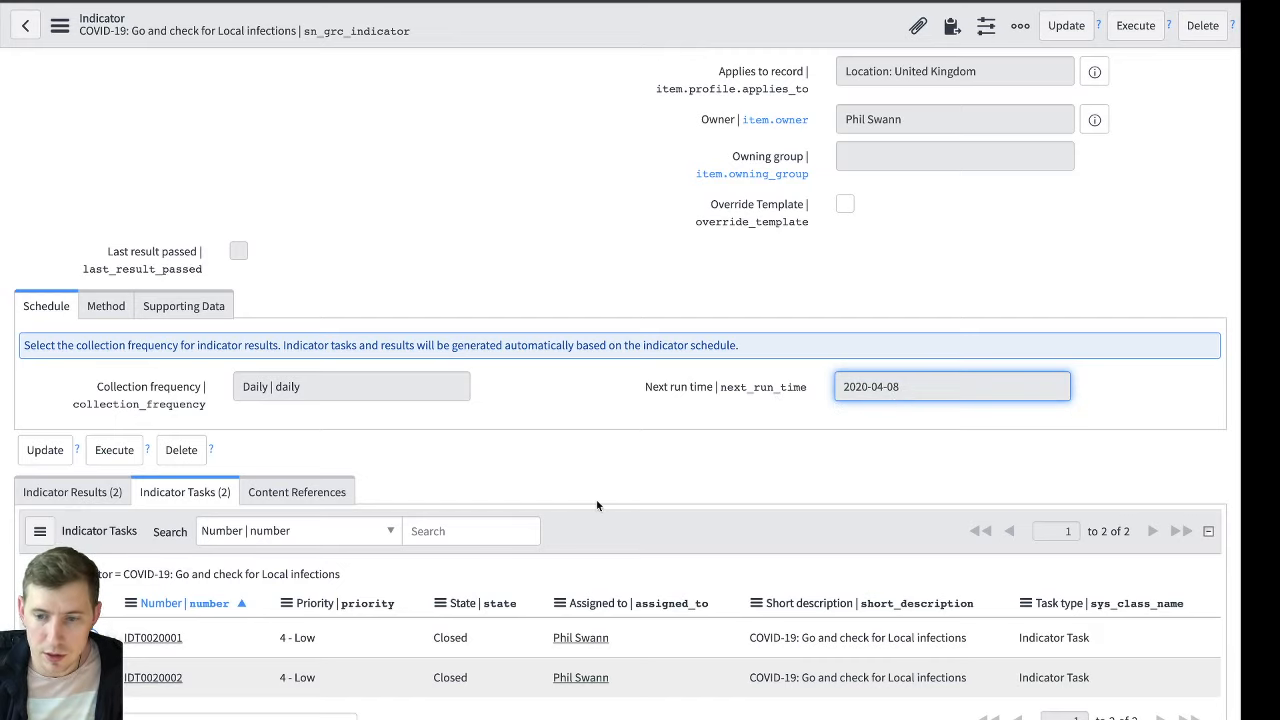
left_click(232, 493)
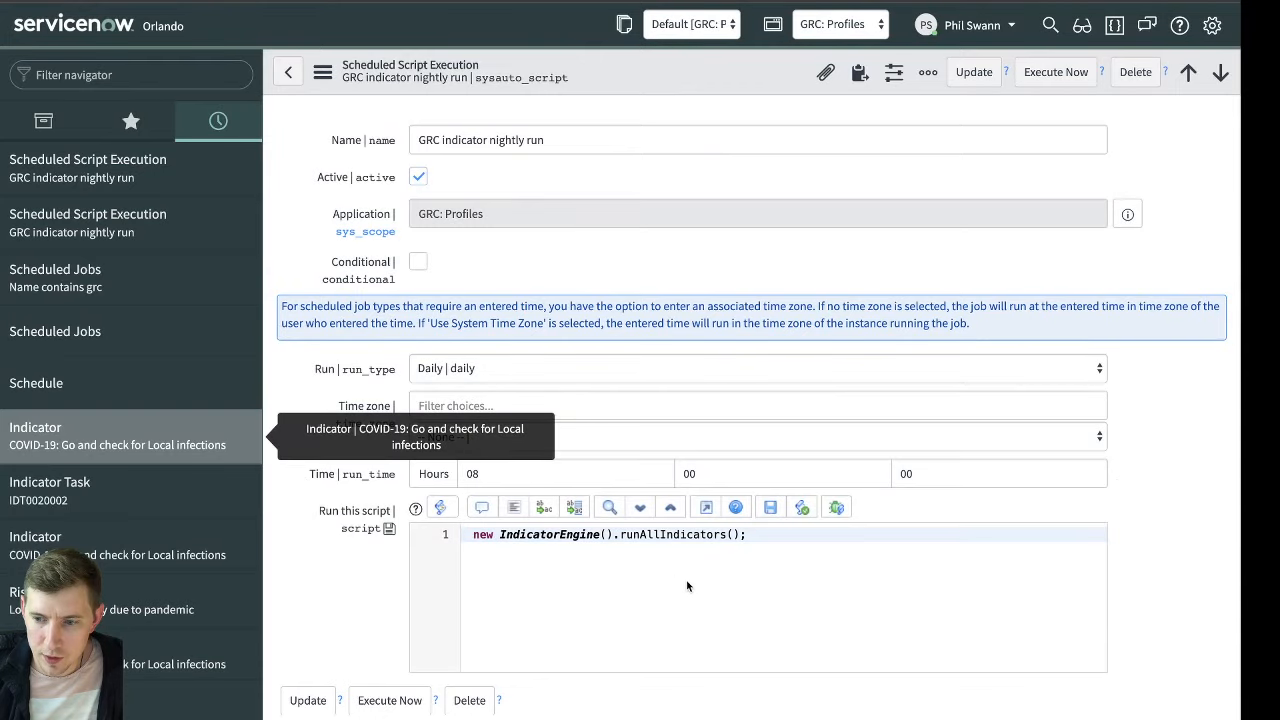
Open the definition of the IndicatorEngine script include called by the nightly run job's script
right_click(548, 536)
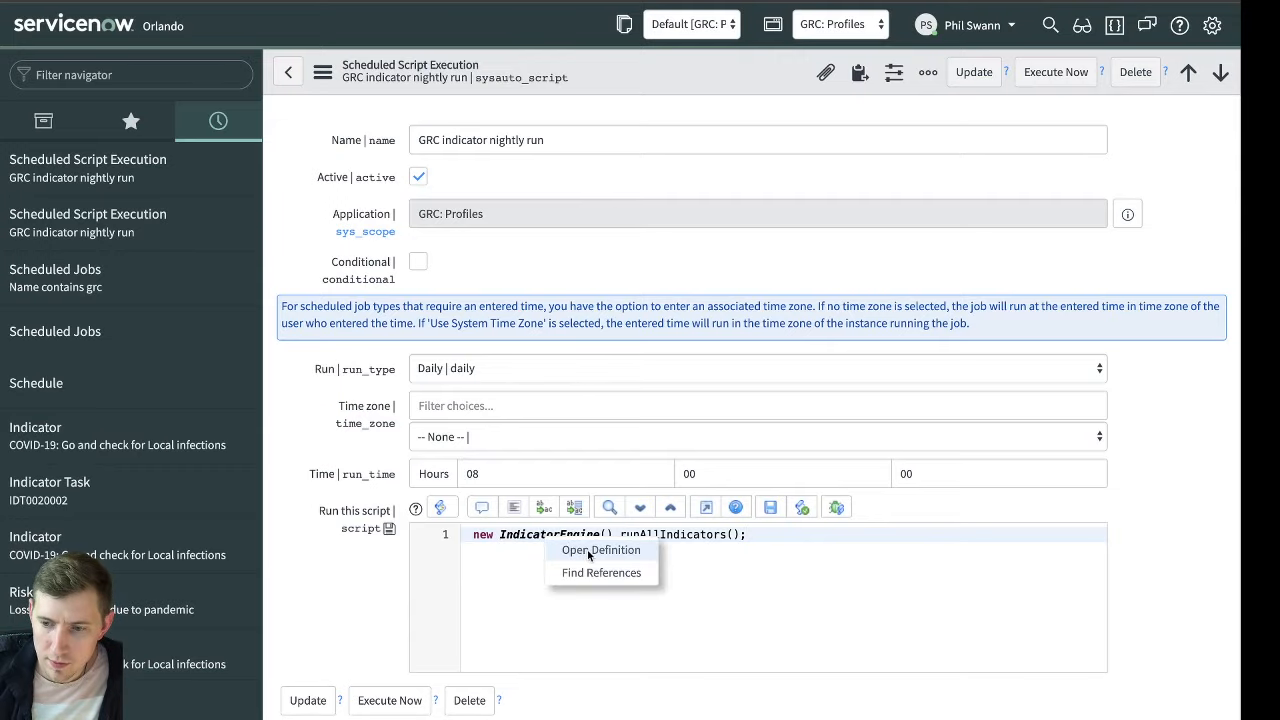
left_click(596, 551)
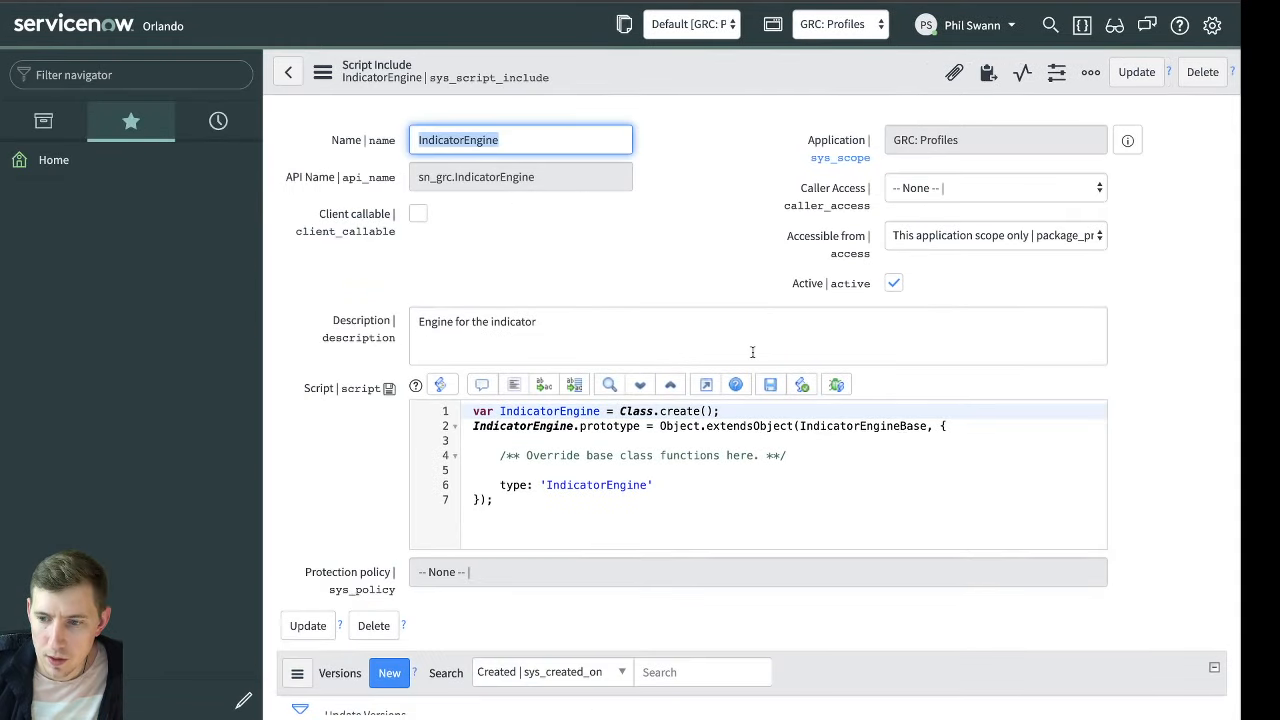
left_click(698, 272)
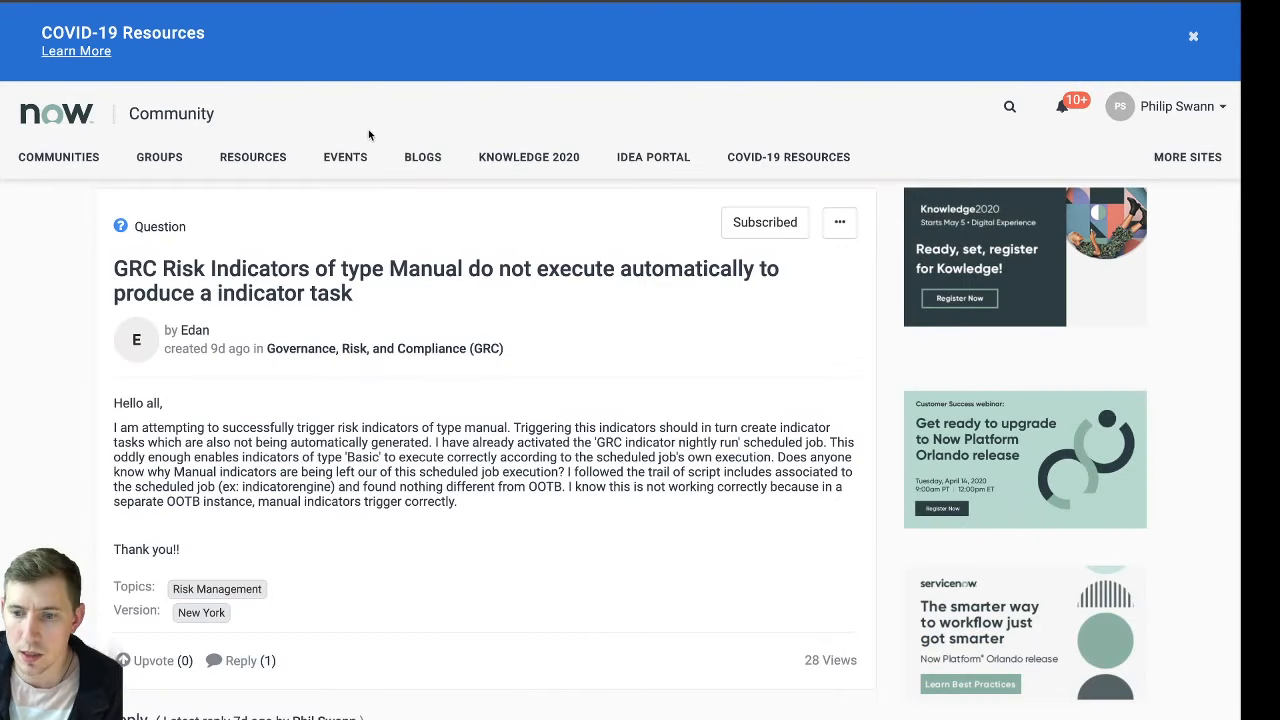
Read the ServiceNow Community question about manual GRC risk indicators not executing automatically, including its reply
scroll(531, 423, "down", 1)
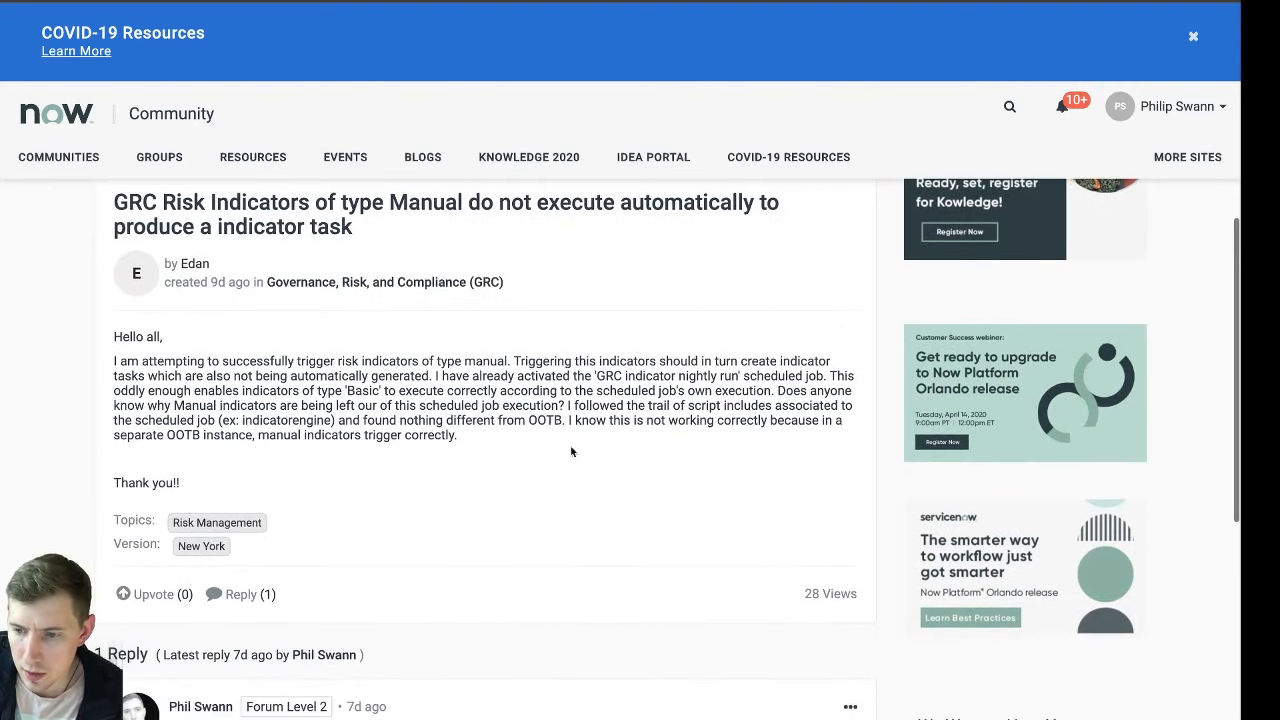
left_click_drag(221, 421, 312, 424)
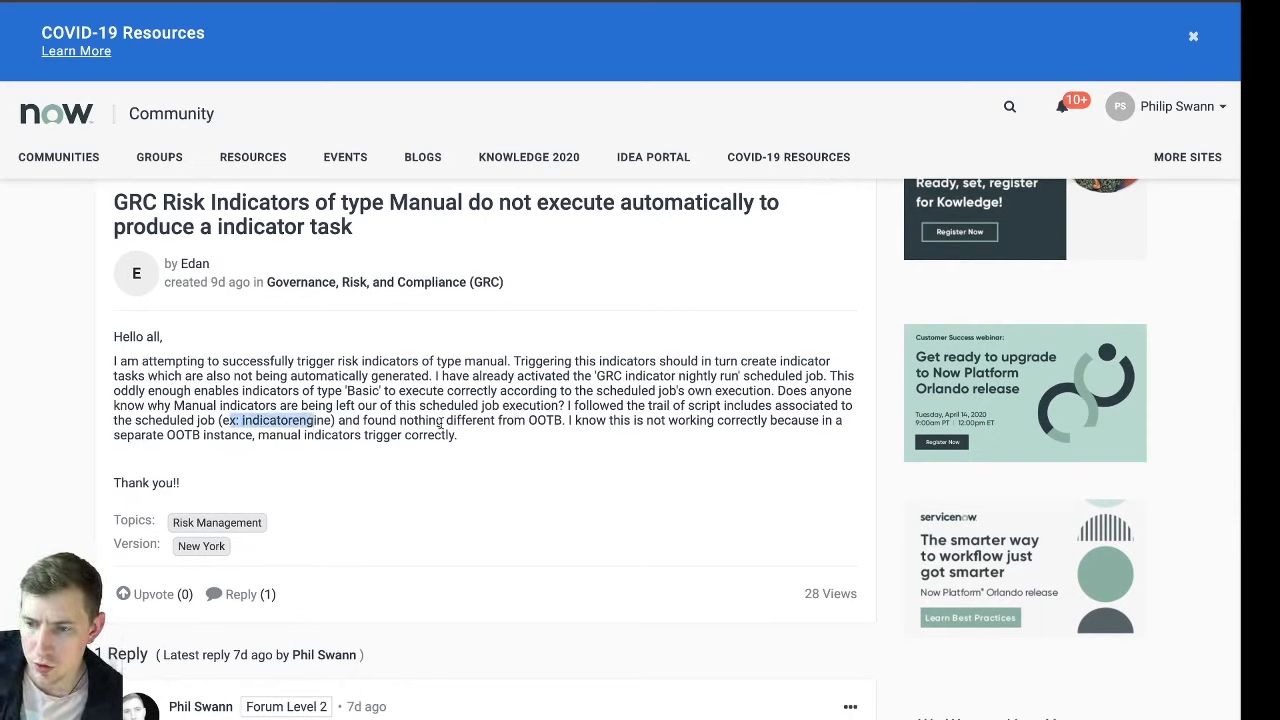
scroll(510, 430, "down", 4)
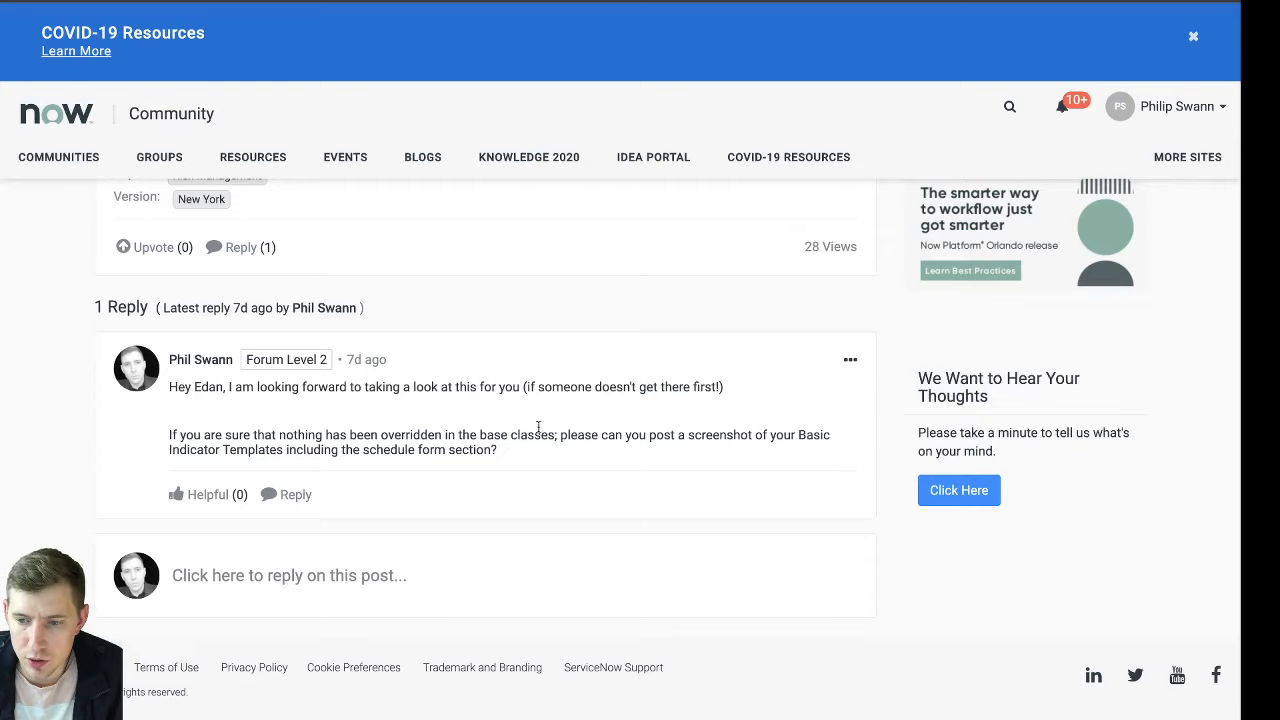
double_click(810, 436)
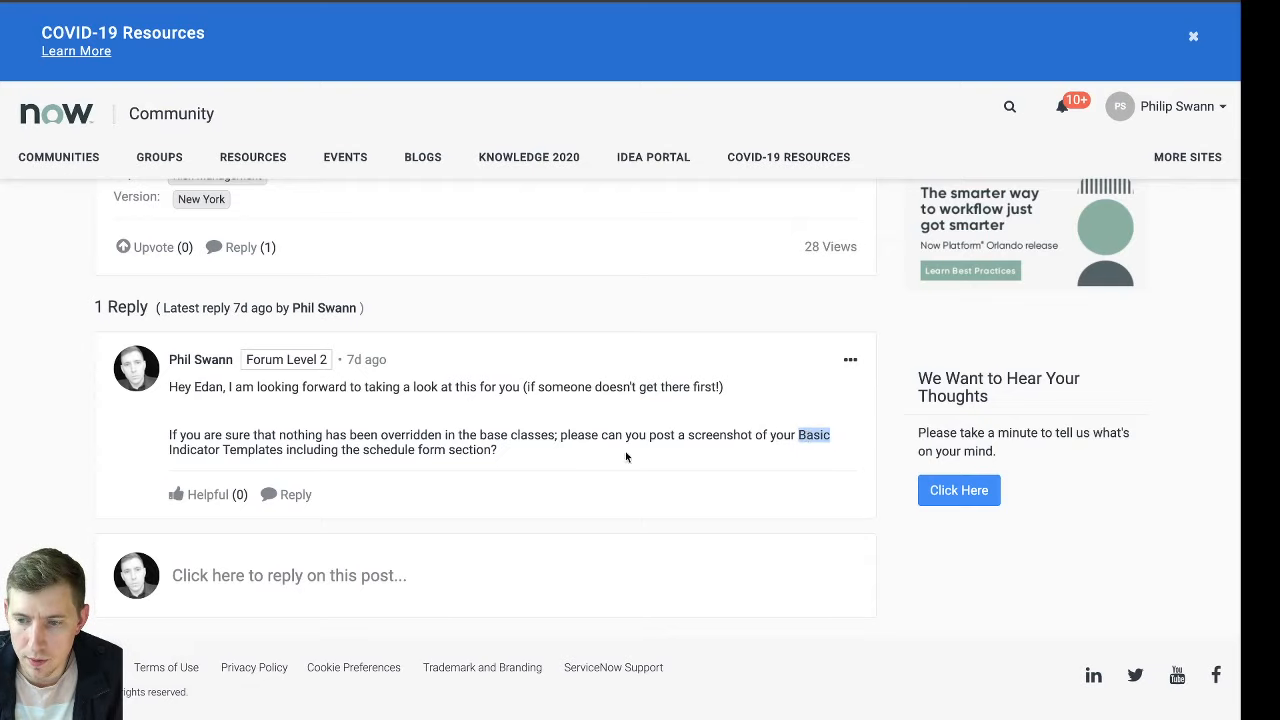
Edit the community reply to remove the word "Basic" before "Indicator Templates" and save the revised answer
left_click(848, 361)
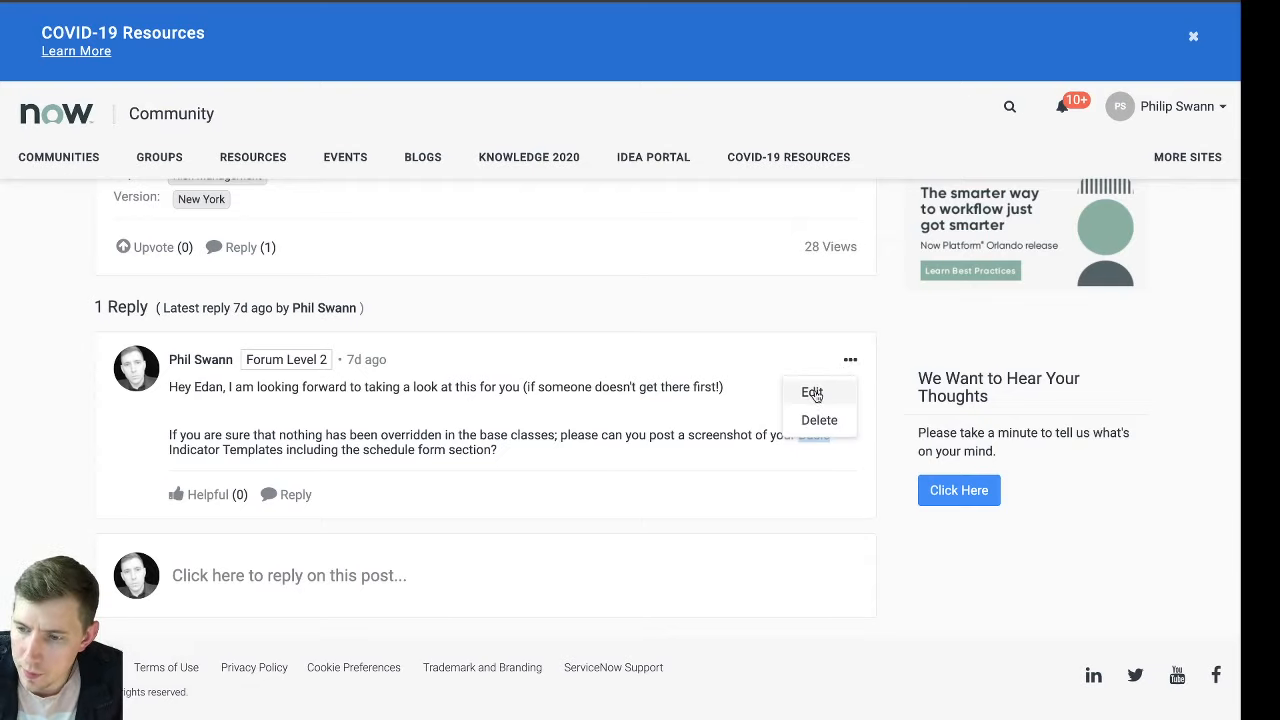
left_click(810, 392)
scroll(769, 473, "up", 4)
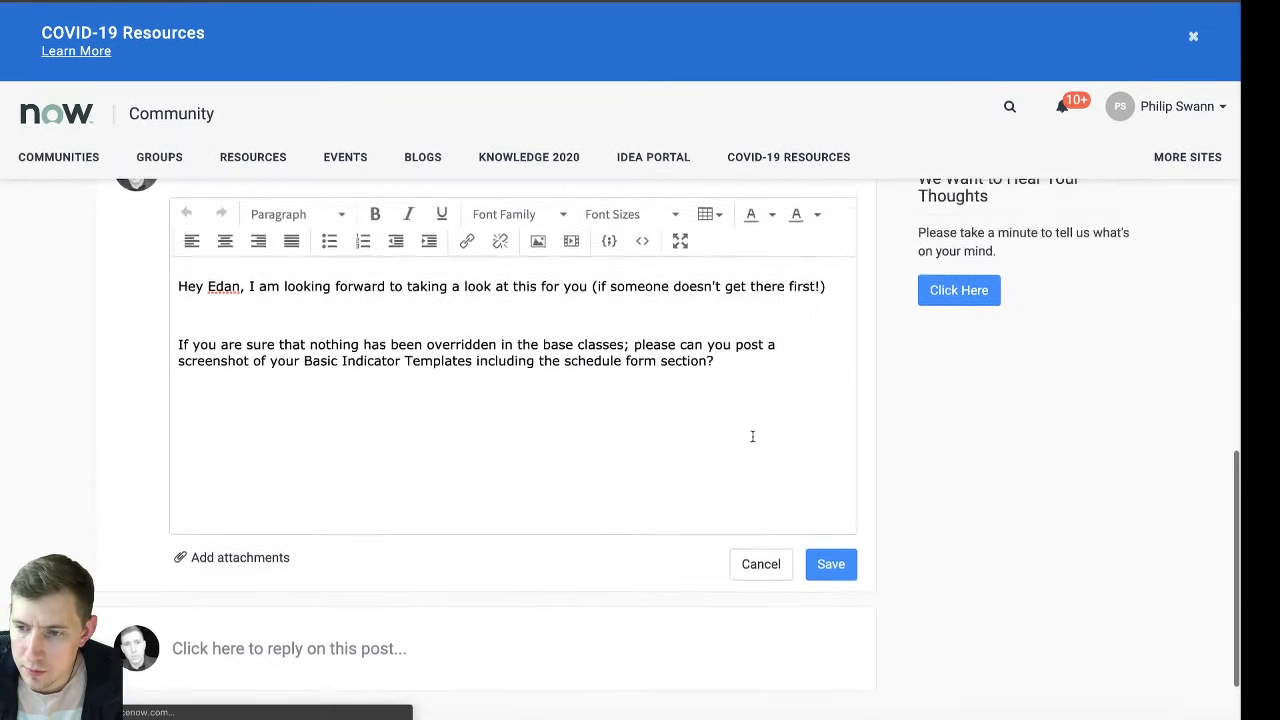
double_click(303, 646)
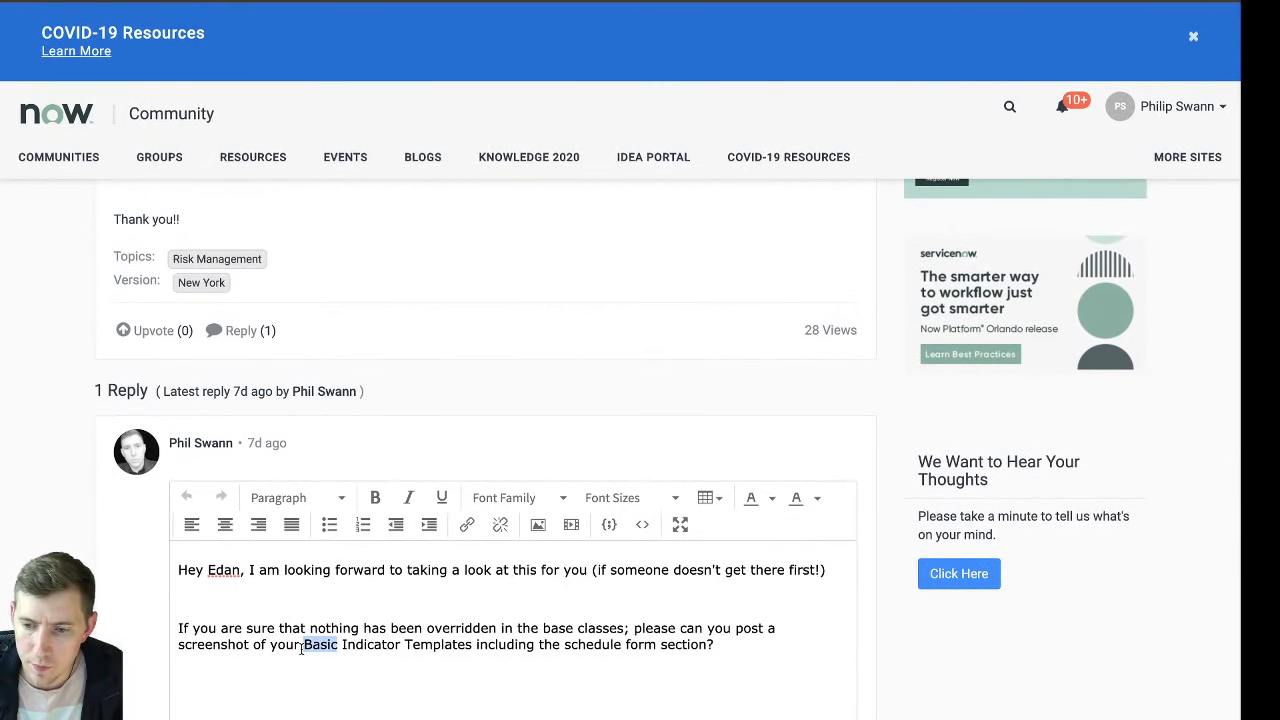
key("BackSpace")
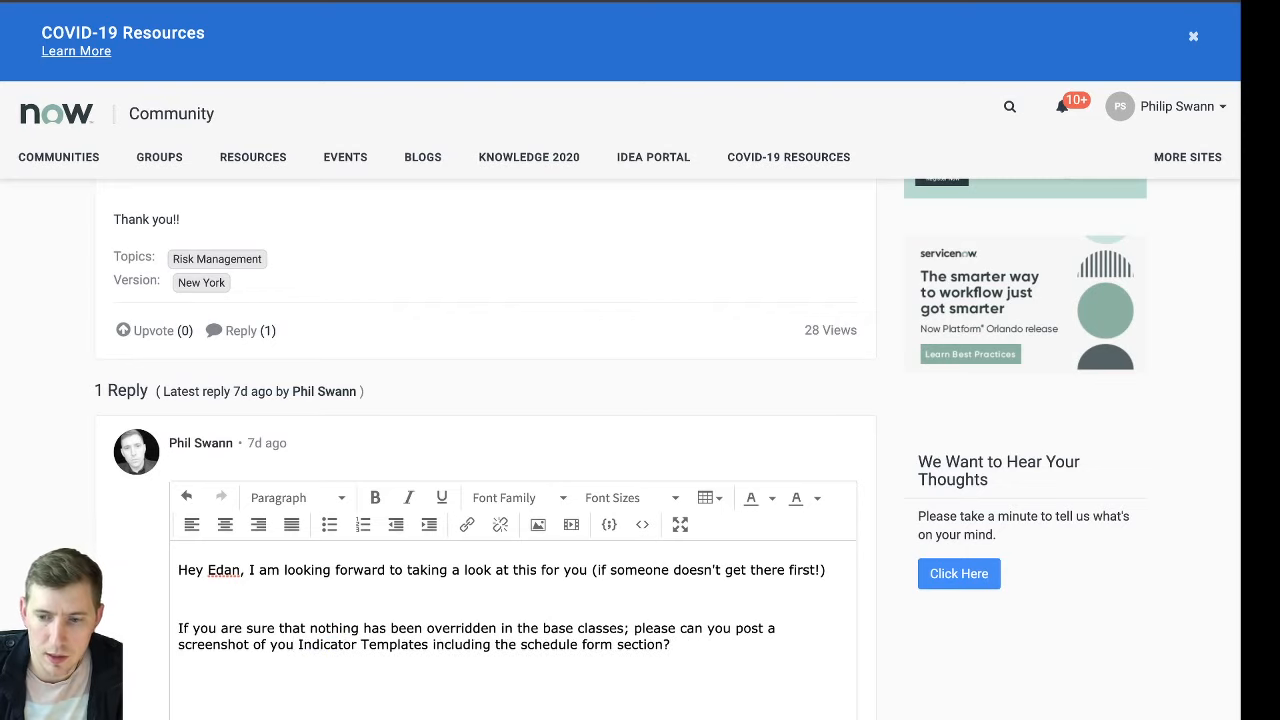
scroll(805, 589, "down", 2)
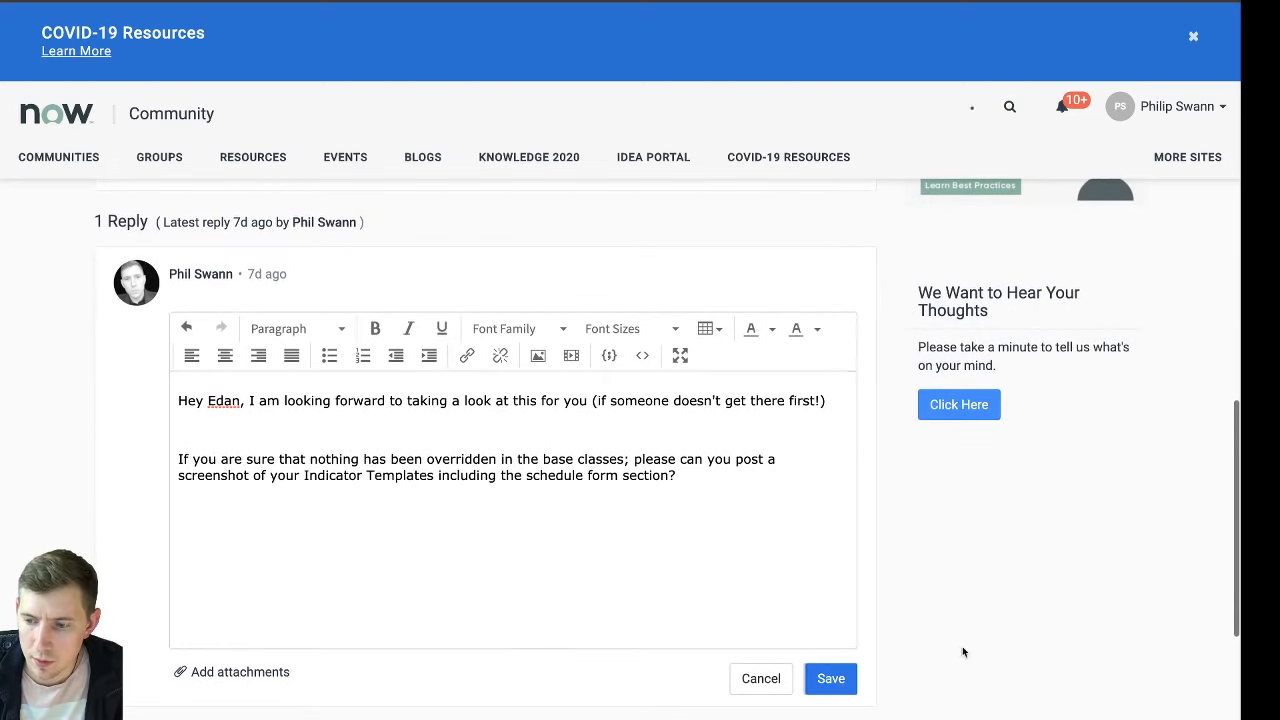
left_click(831, 678)
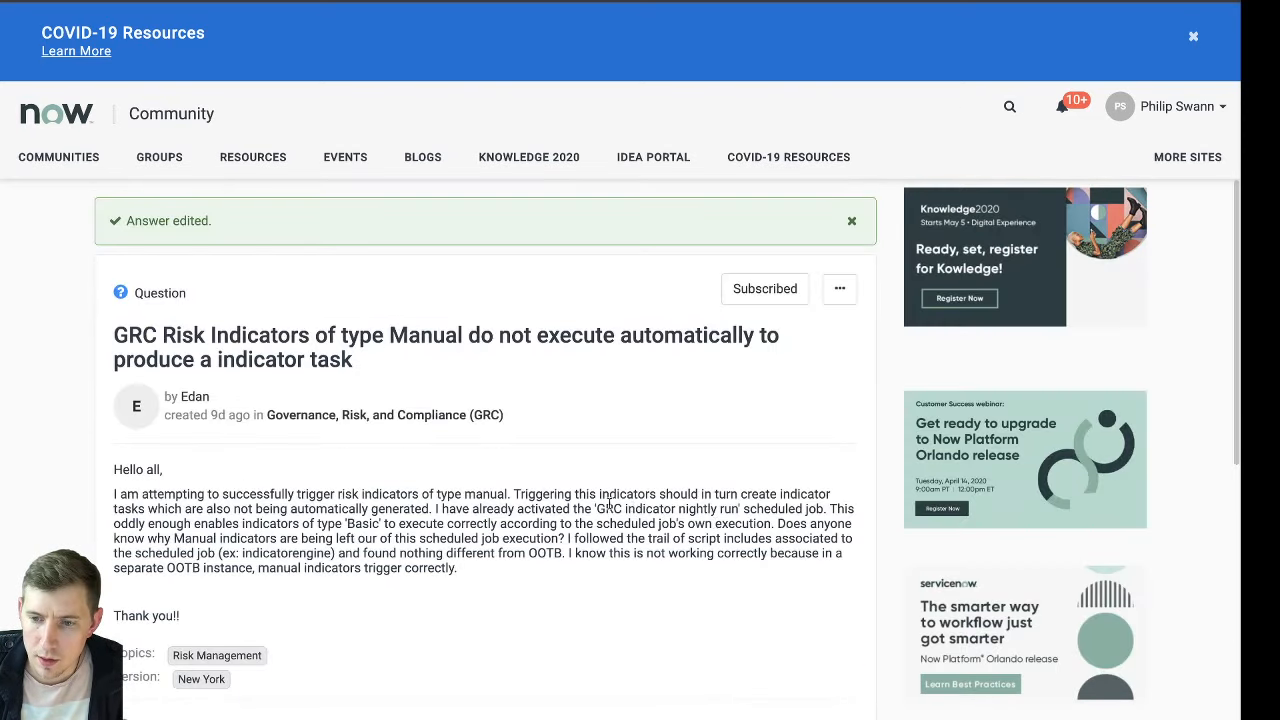
scroll(632, 505, "down", 10)
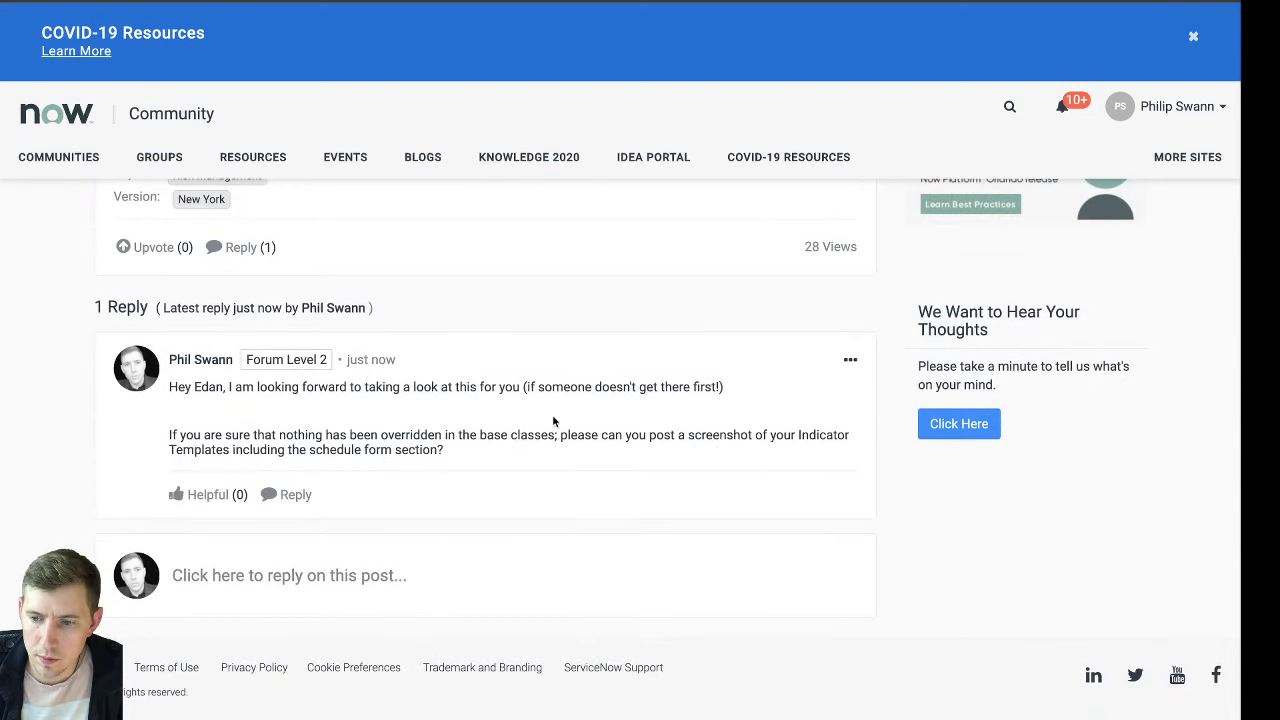
scroll(645, 427, "up", 3)
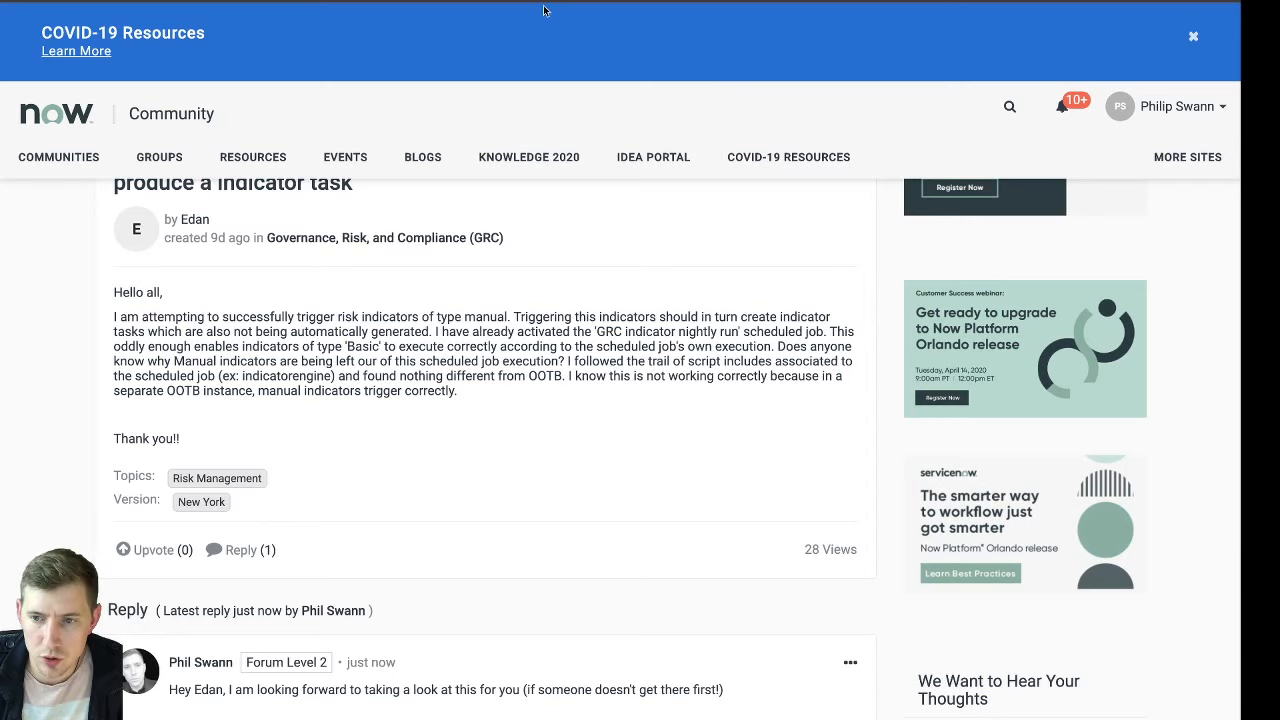
Return to the IndicatorEngine script include, examine the base class it extends and its override comment, and reload the form
key("ctrl+Tab")
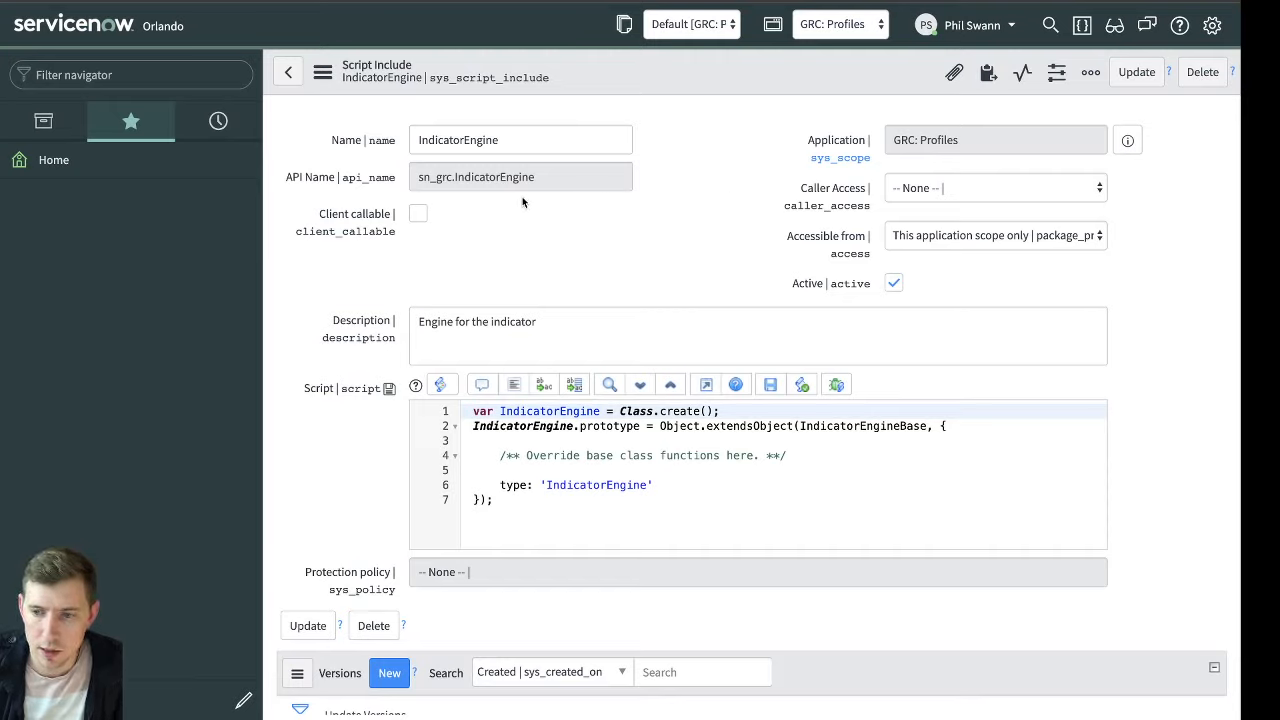
double_click(523, 140)
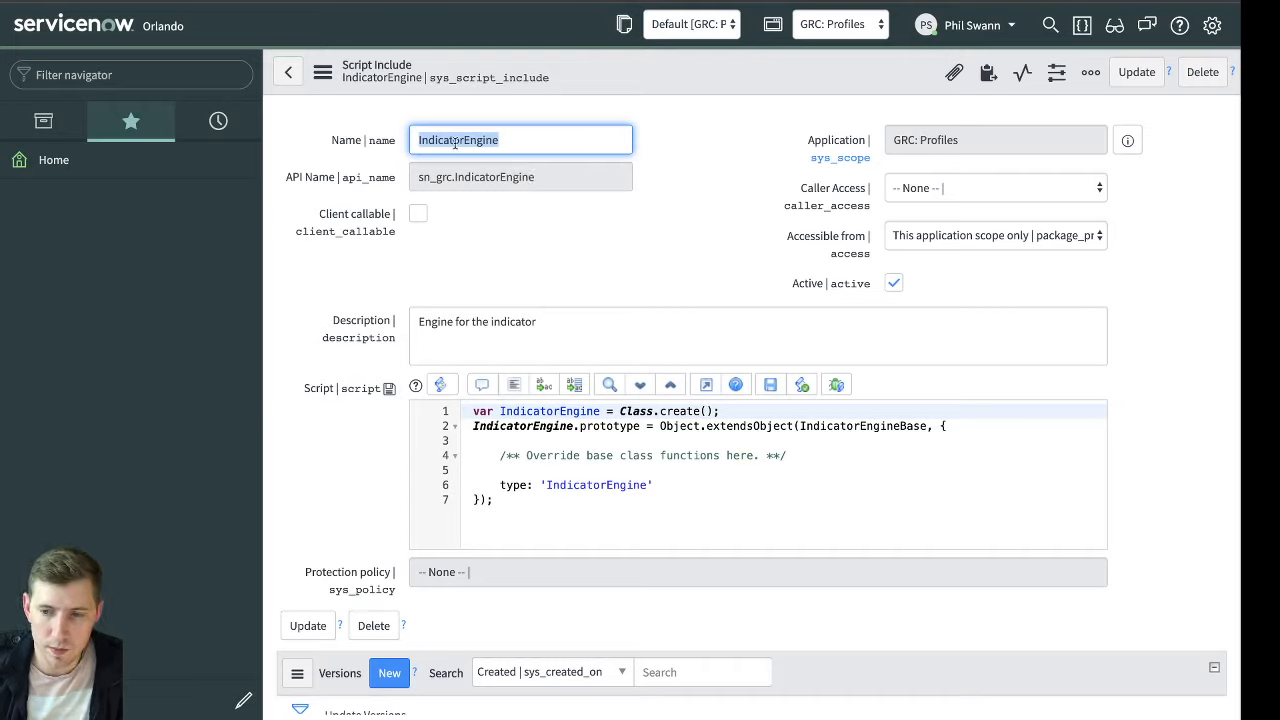
left_click(846, 425)
double_click(850, 426)
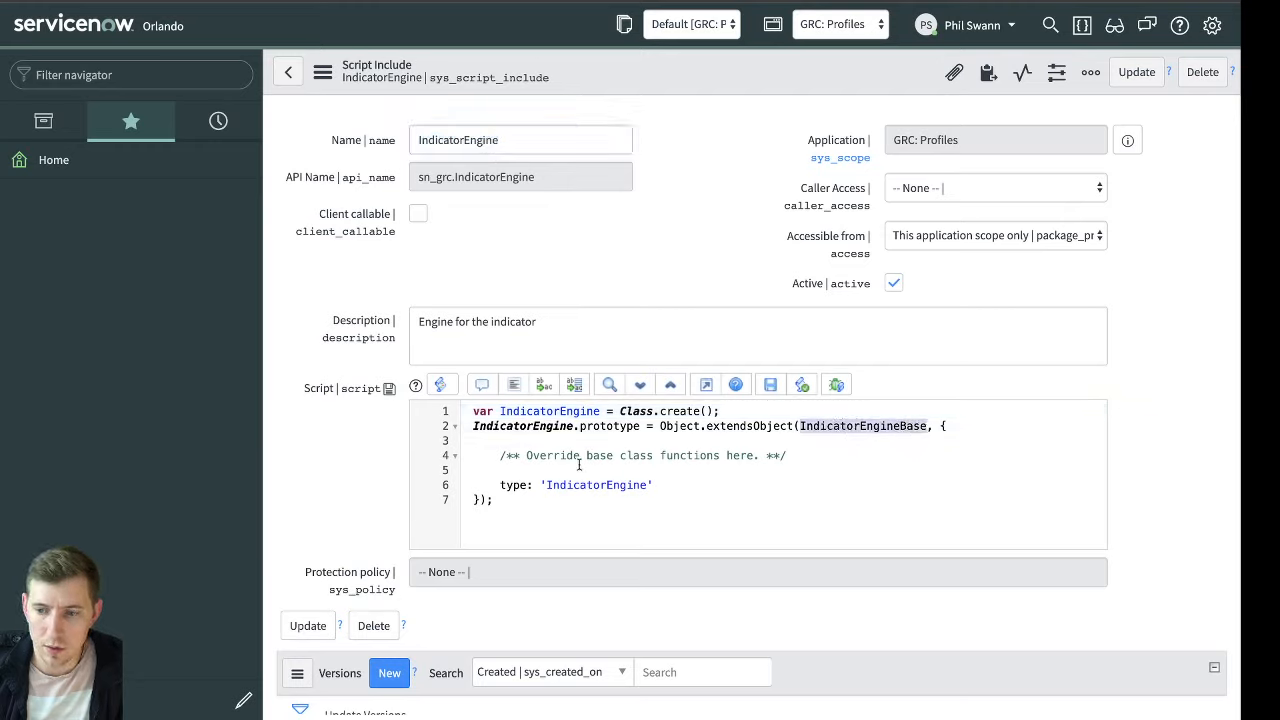
left_click(728, 457)
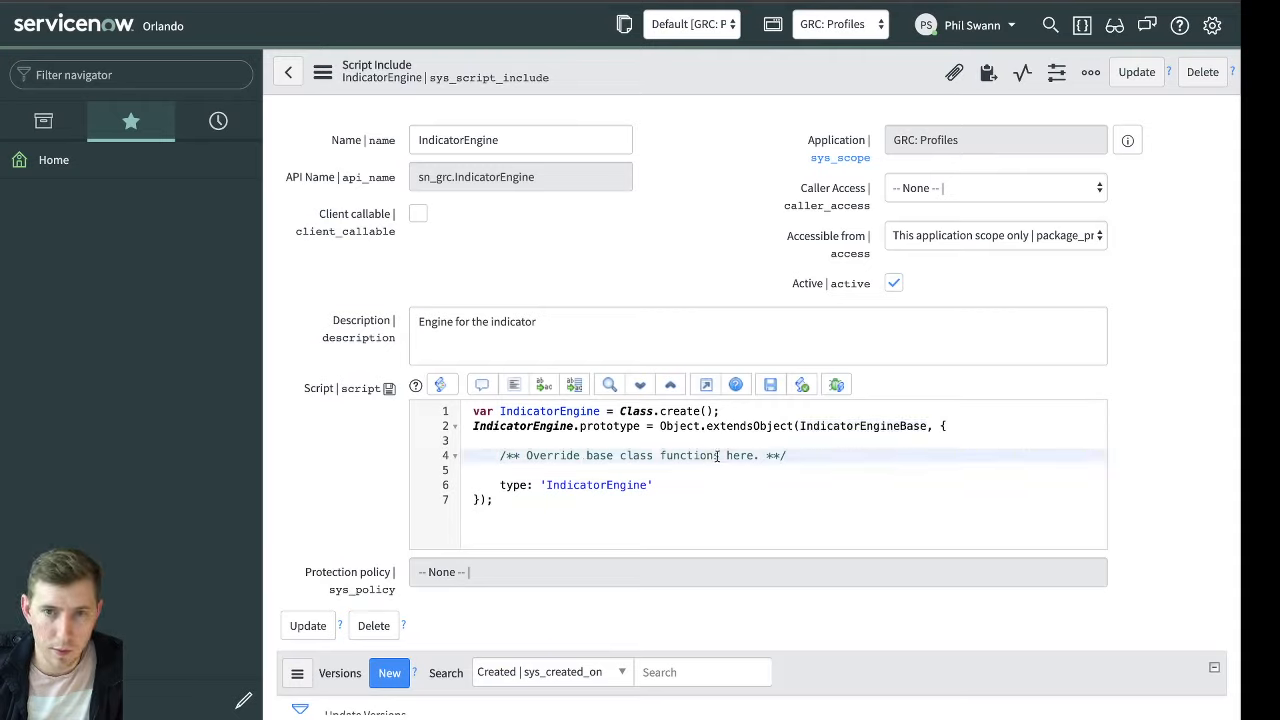
left_click_drag(818, 467, 456, 457)
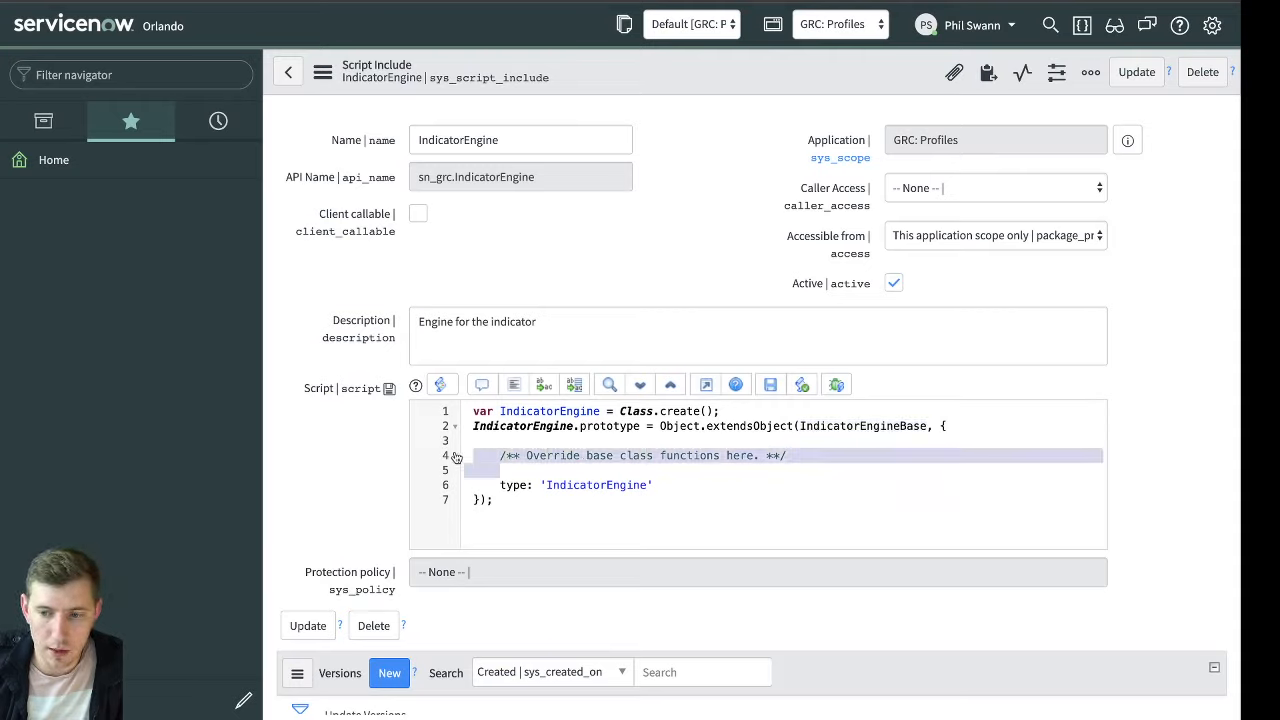
left_click(842, 416)
left_click(852, 427)
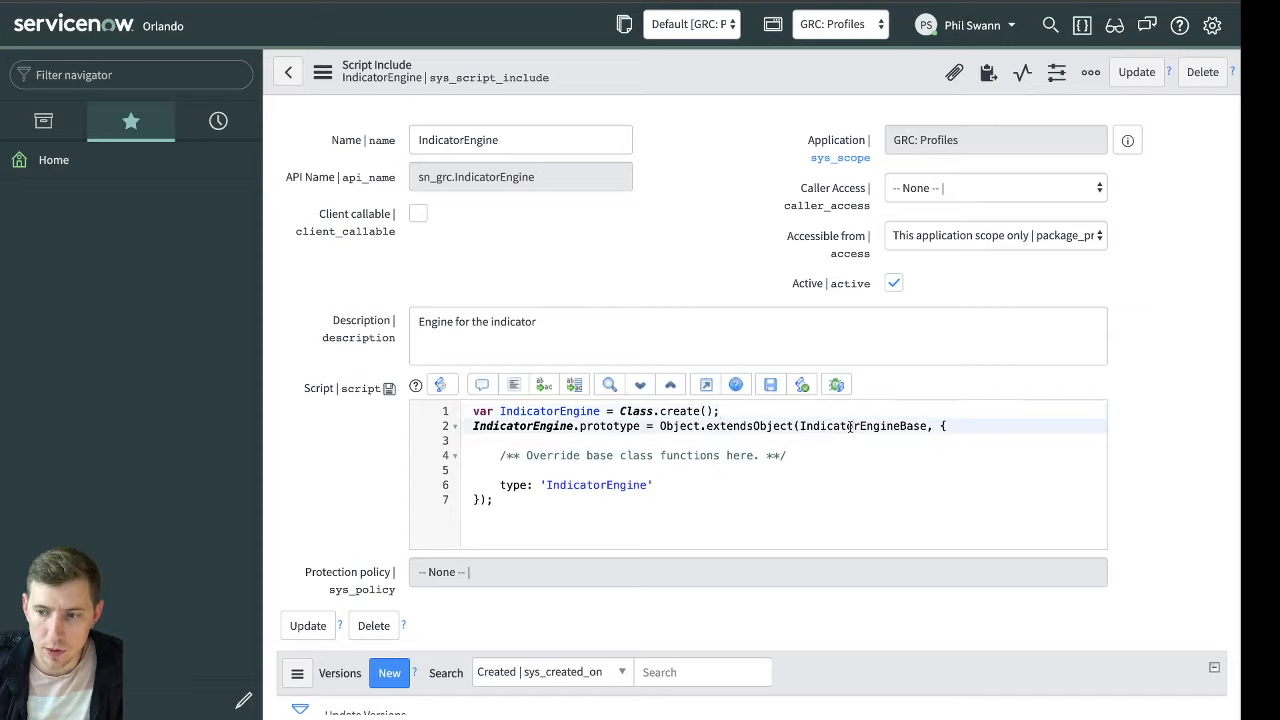
key("Down")
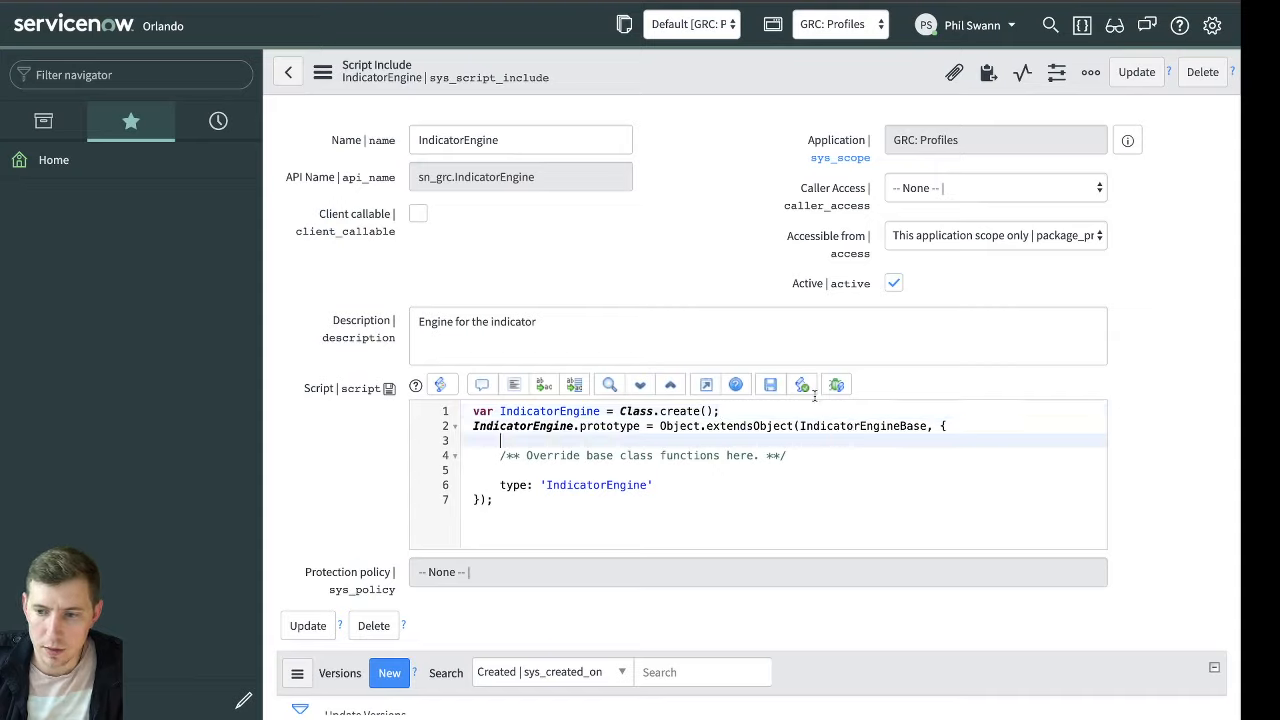
right_click(644, 67)
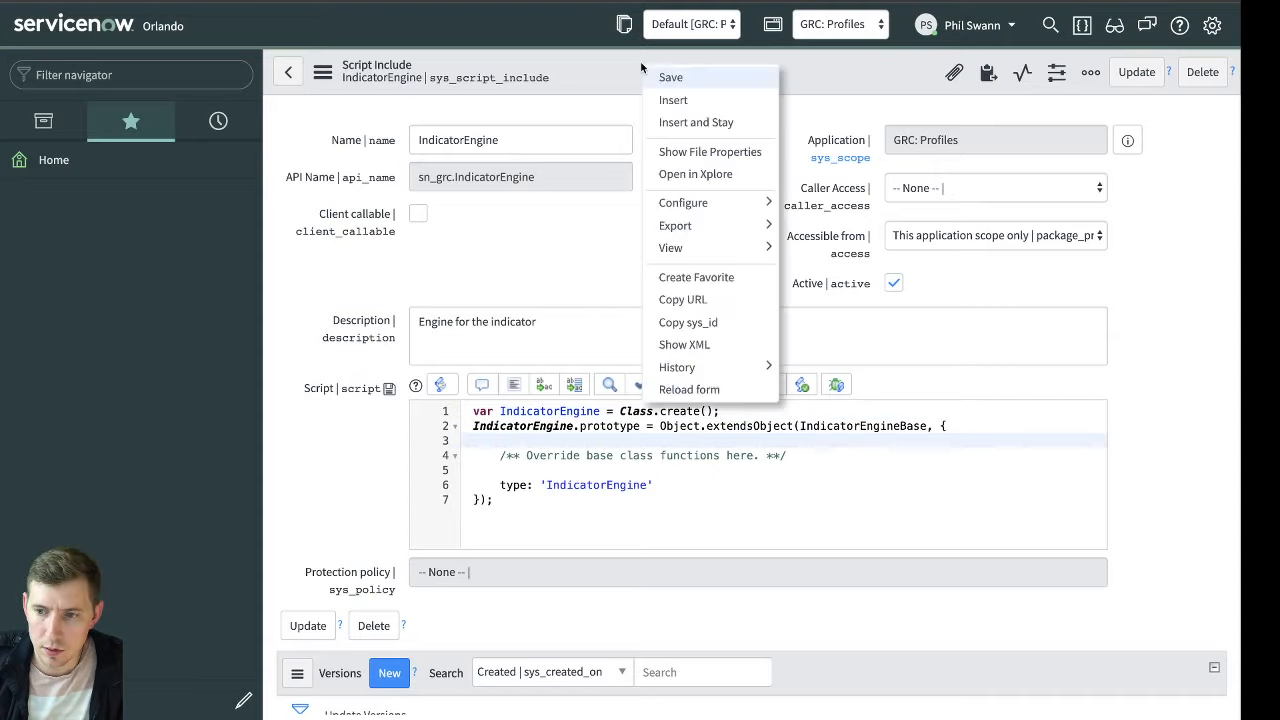
left_click(689, 389)
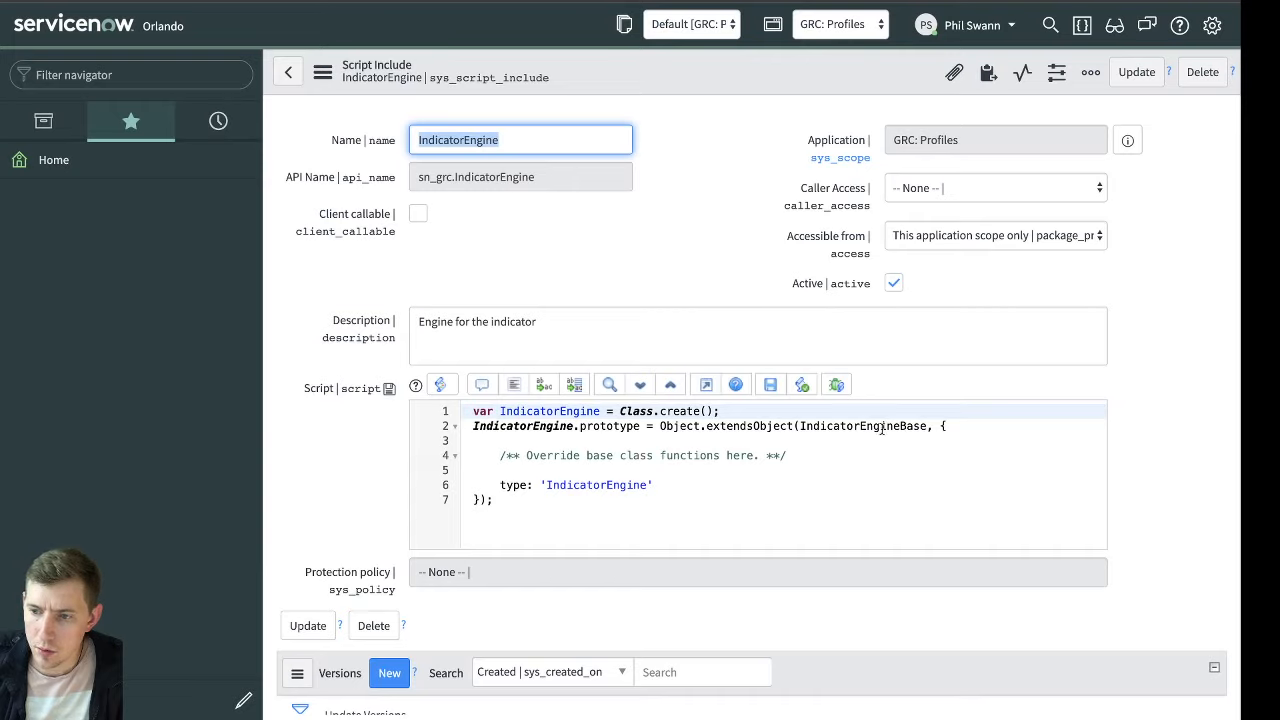
Copy the base class name IndicatorEngineBase, find it by name in the System Definition script includes list, and open its record
double_click(870, 425)
key("ctrl+c")
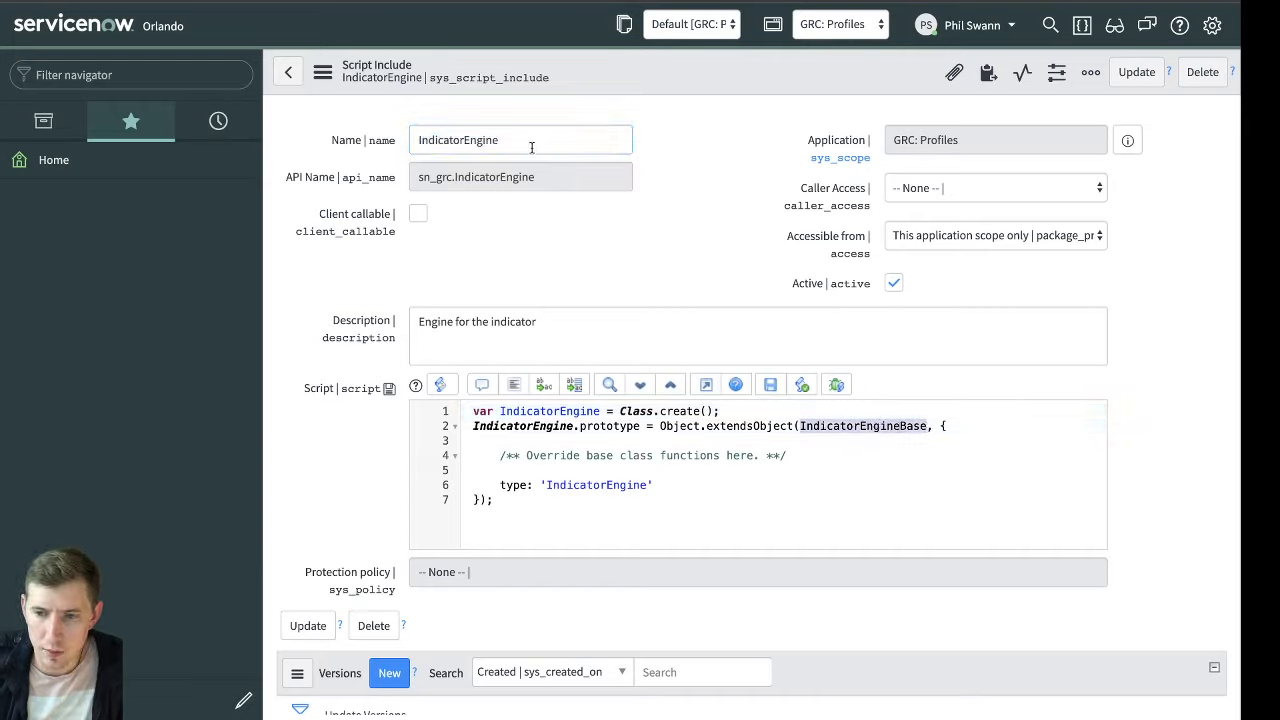
left_click(218, 120)
left_click(174, 80)
type("scri")
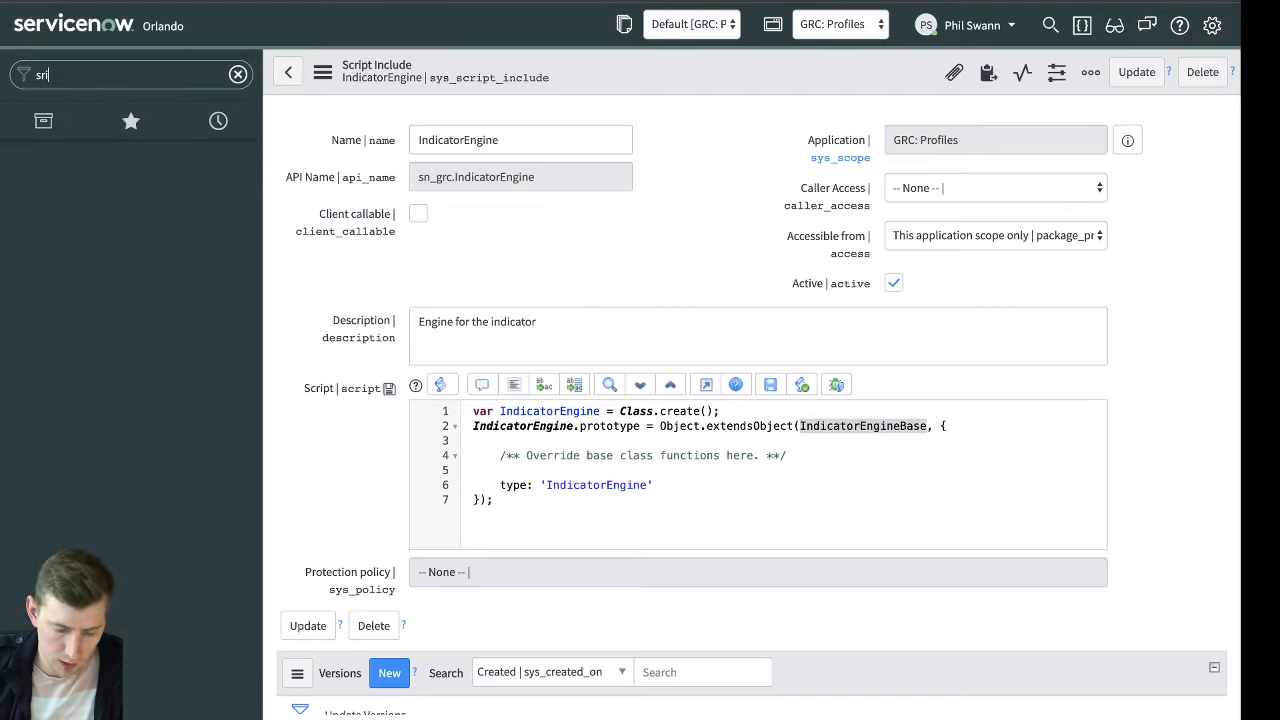
type("pt inc")
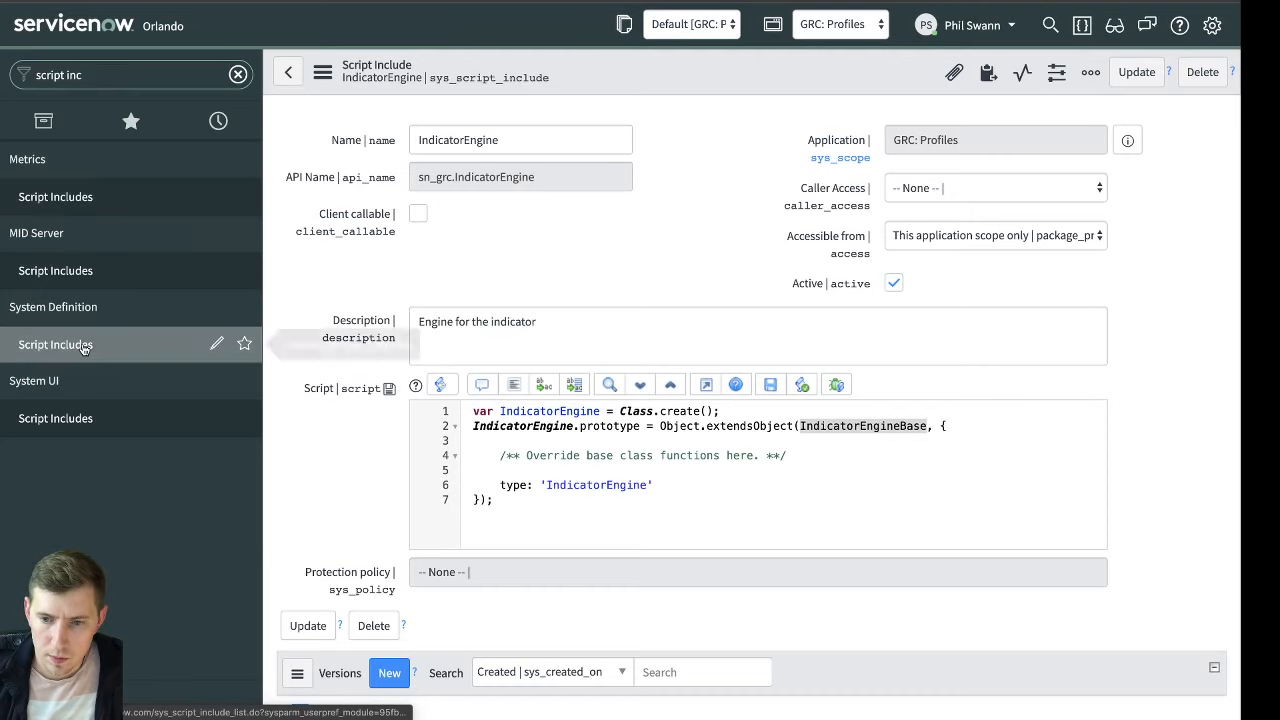
left_click(74, 344)
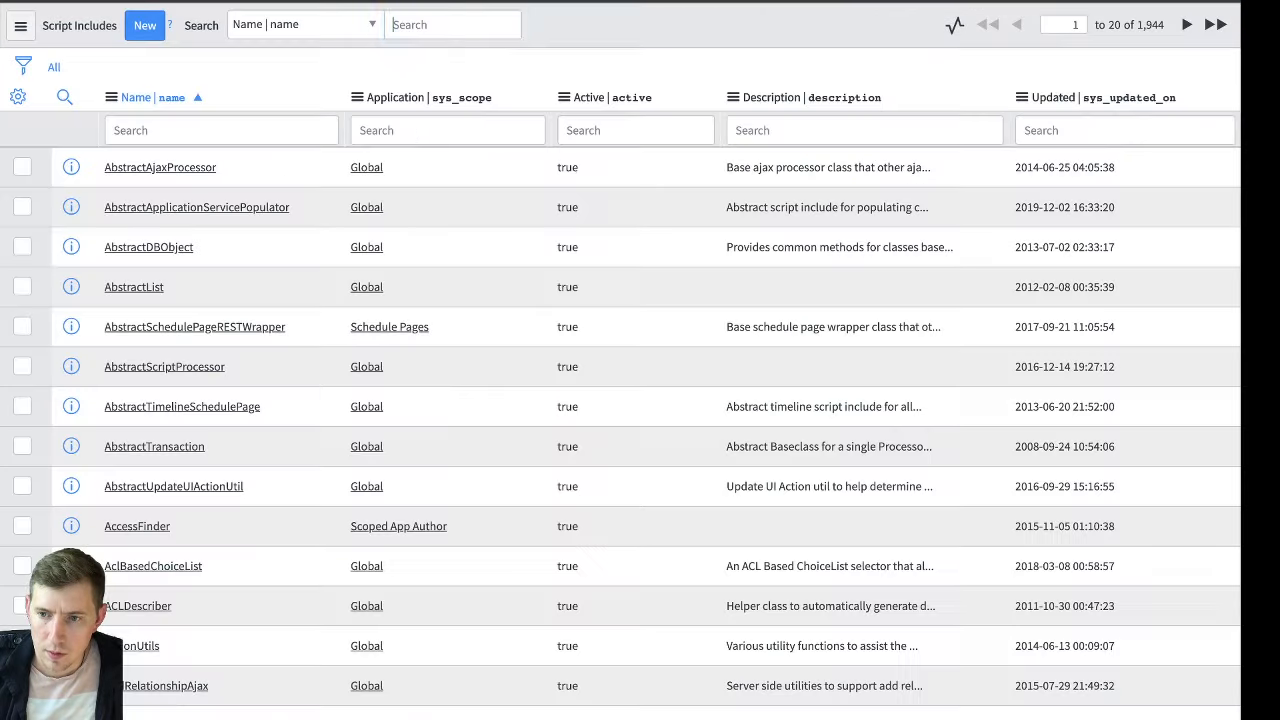
left_click(262, 130)
key("ctrl+v")
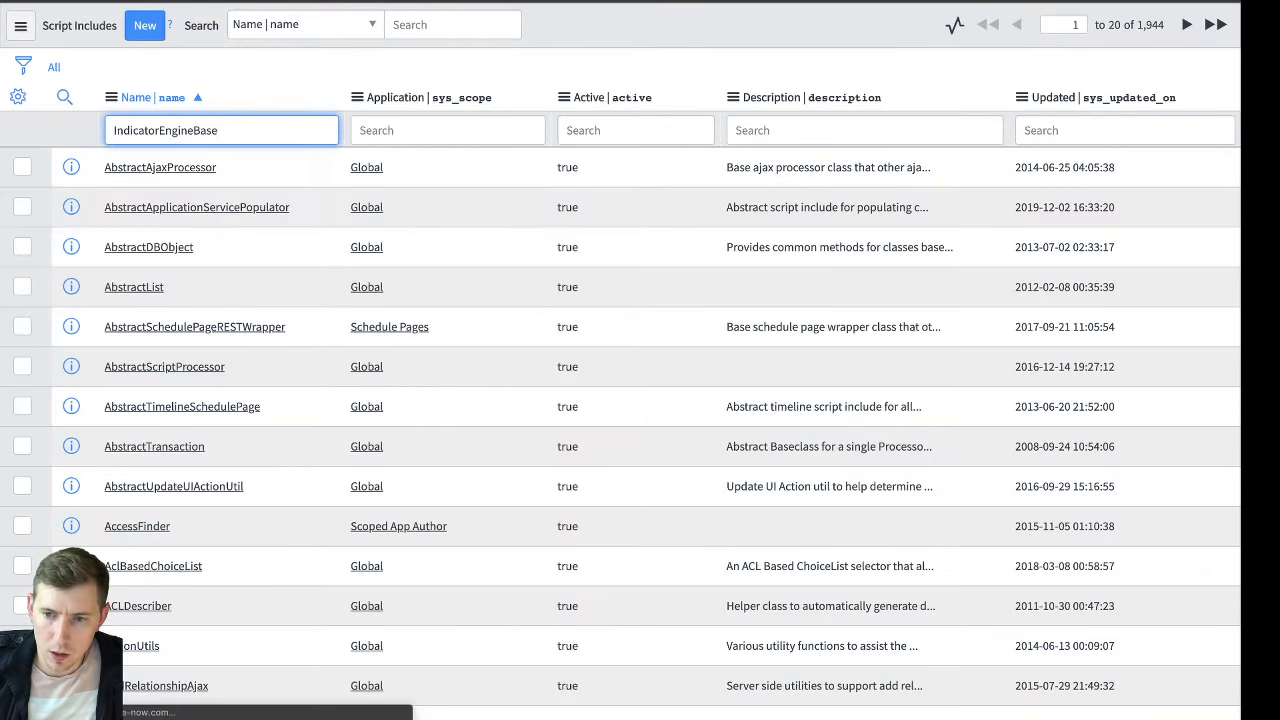
key("Return")
left_click(156, 167)
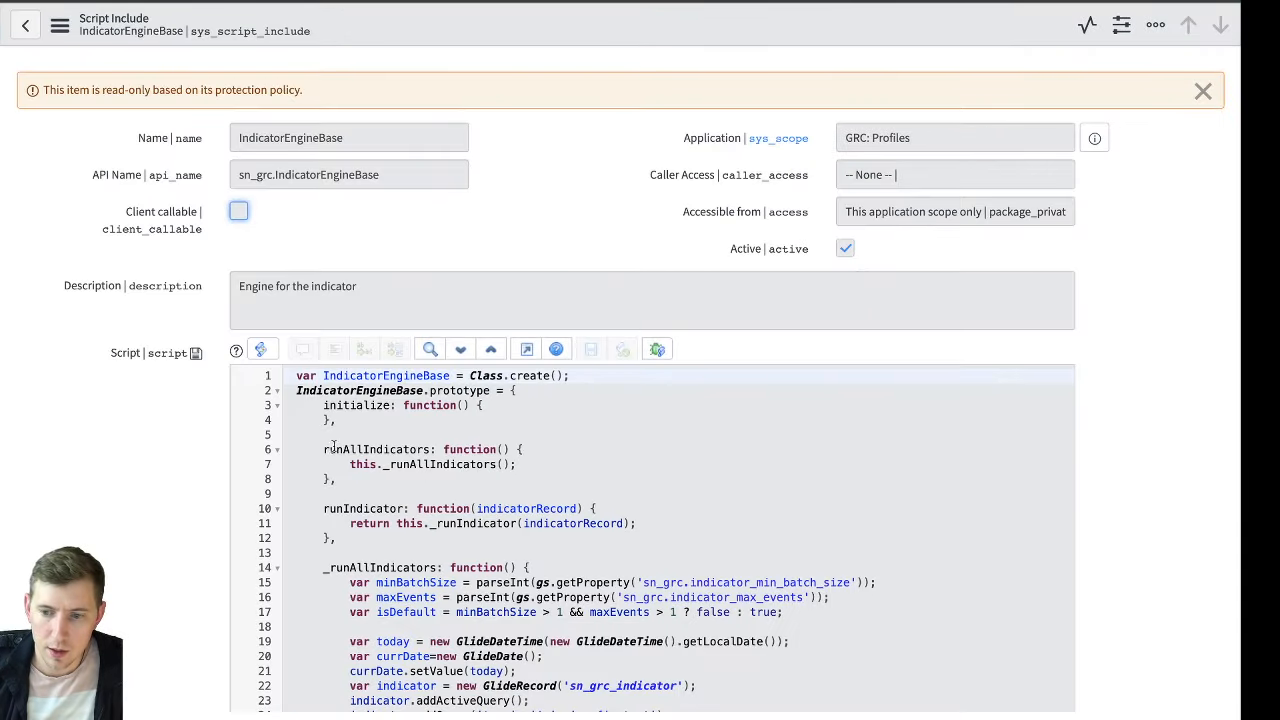
Replace the override comment in IndicatorEngine with the runAllIndicators function copied from IndicatorEngineBase, removing the partial runIndicator line pasted with it
left_click(324, 449)
left_click_drag(410, 463, 512, 503)
key("ctrl+c")
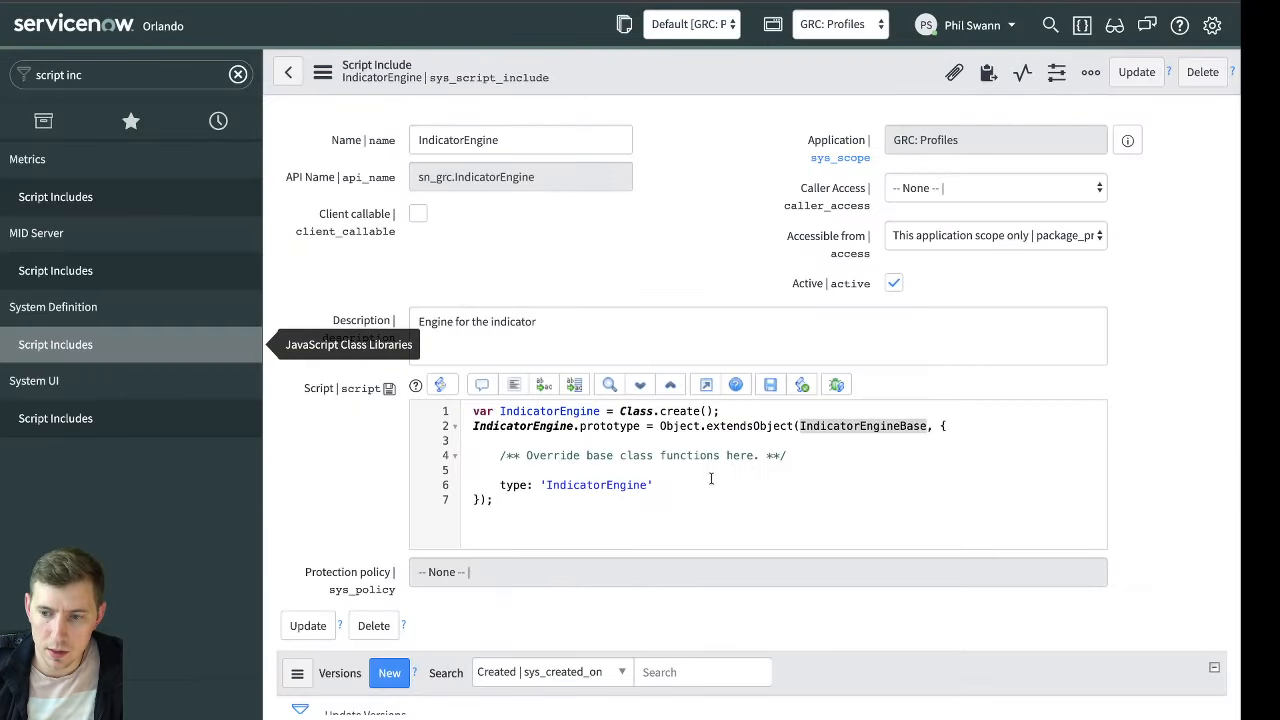
left_click_drag(777, 468, 415, 456)
key("ctrl+v")
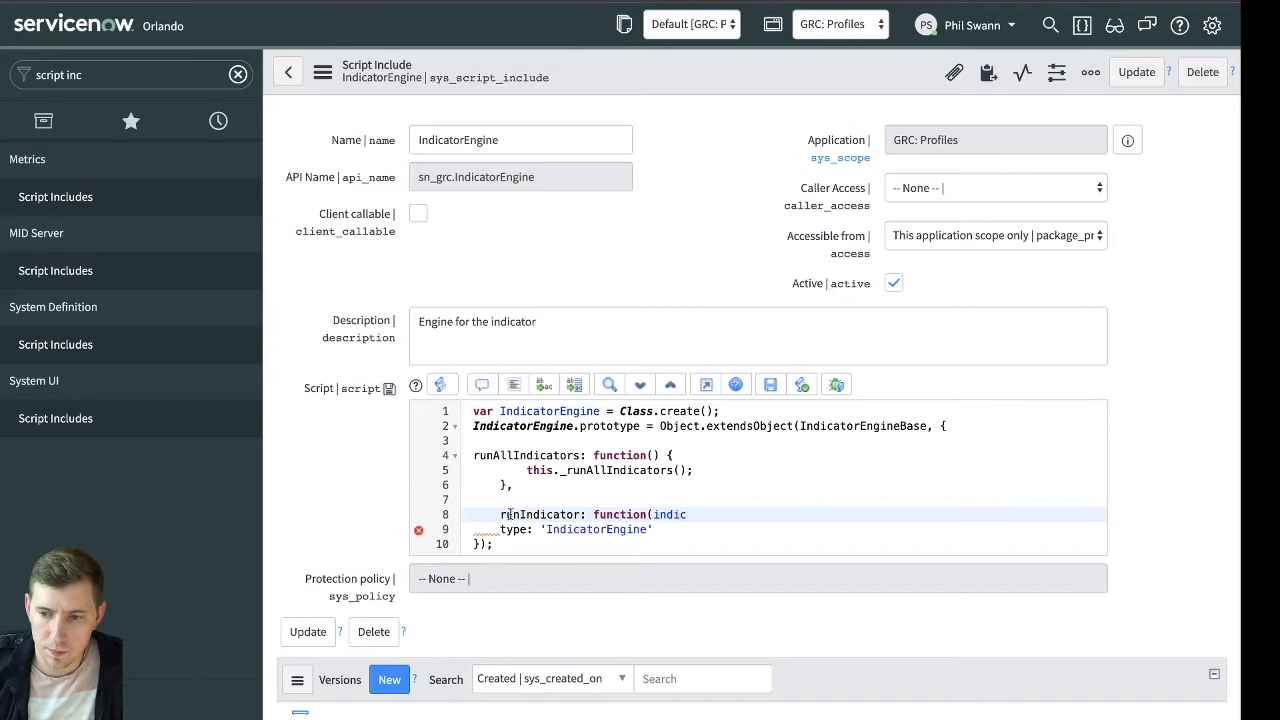
key("shift+Home")
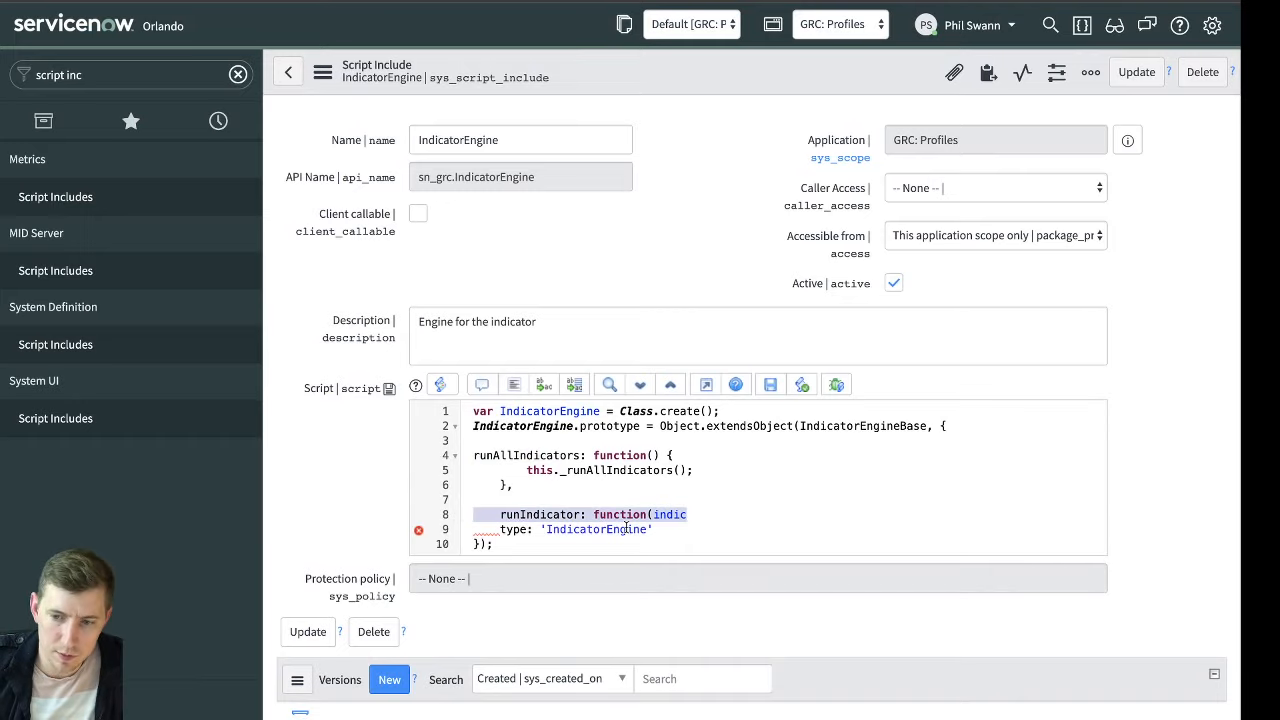
key("BackSpace")
key("BackSpace")
key("BackSpace")
left_click(719, 469)
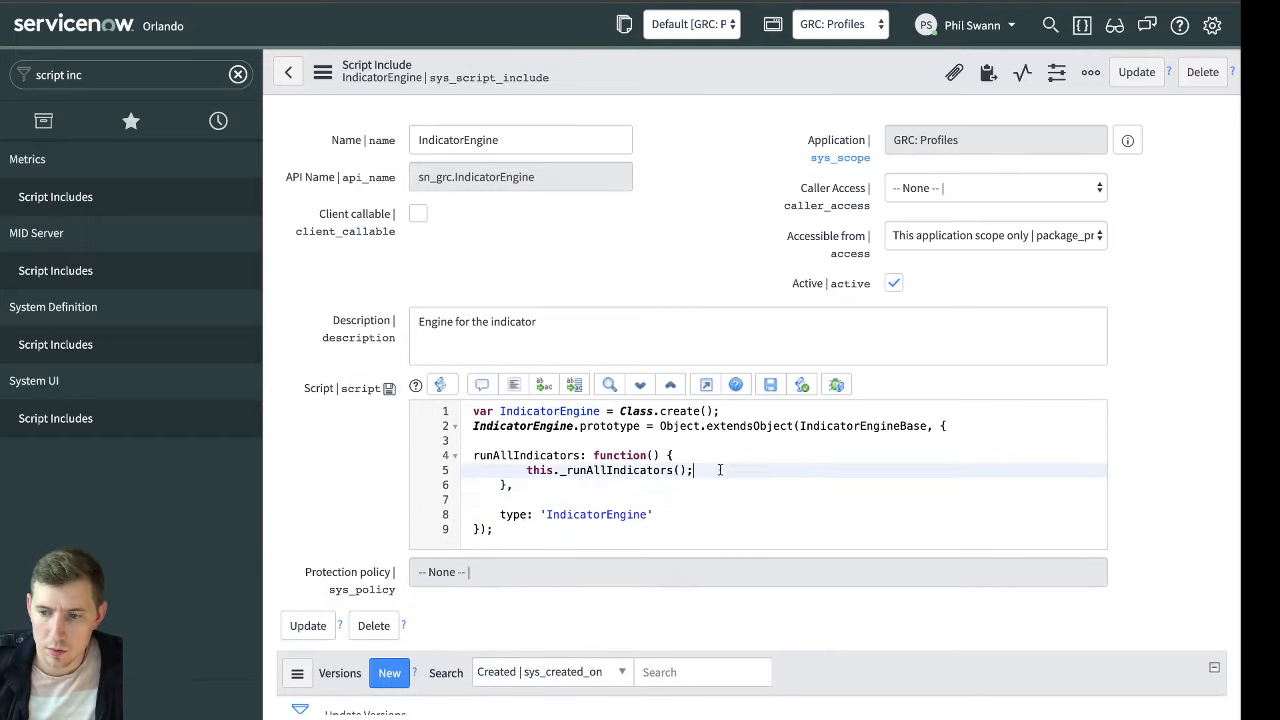
Compare the GRC indicator nightly run job's script call with the runAllIndicators override in the IndicatorEngine script include
left_click(528, 470, "shift")
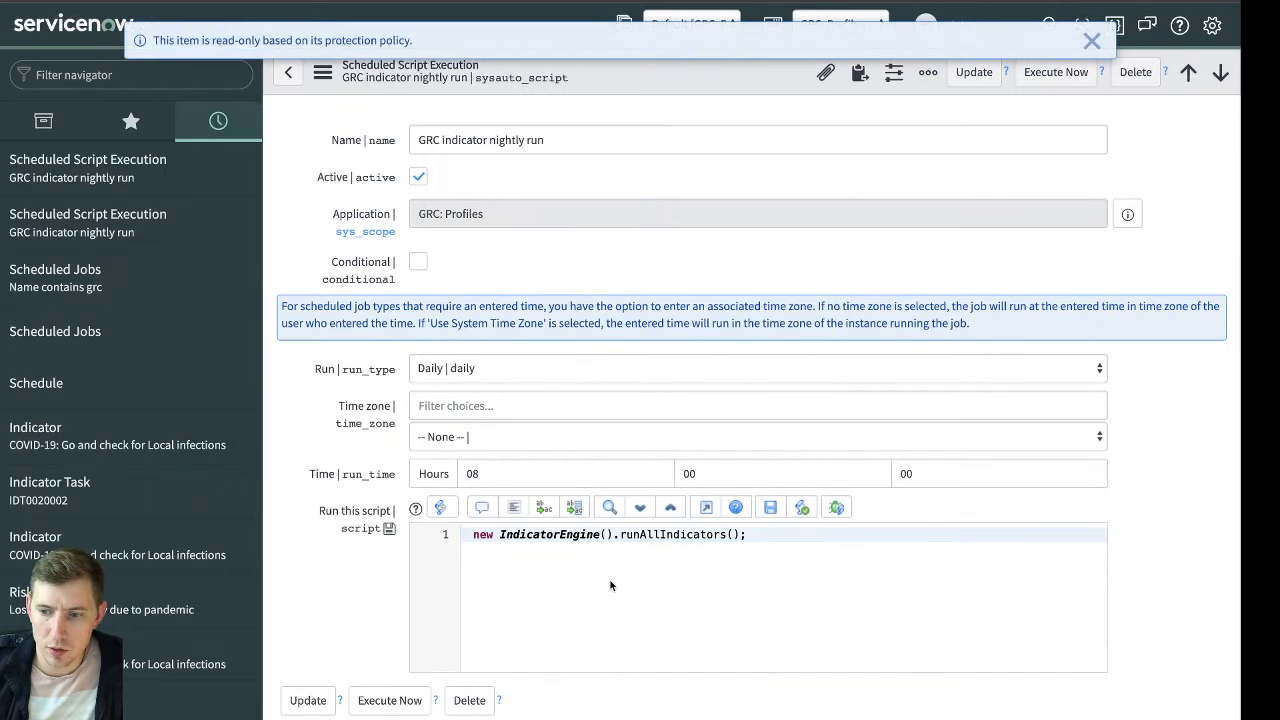
double_click(544, 534)
double_click(698, 536)
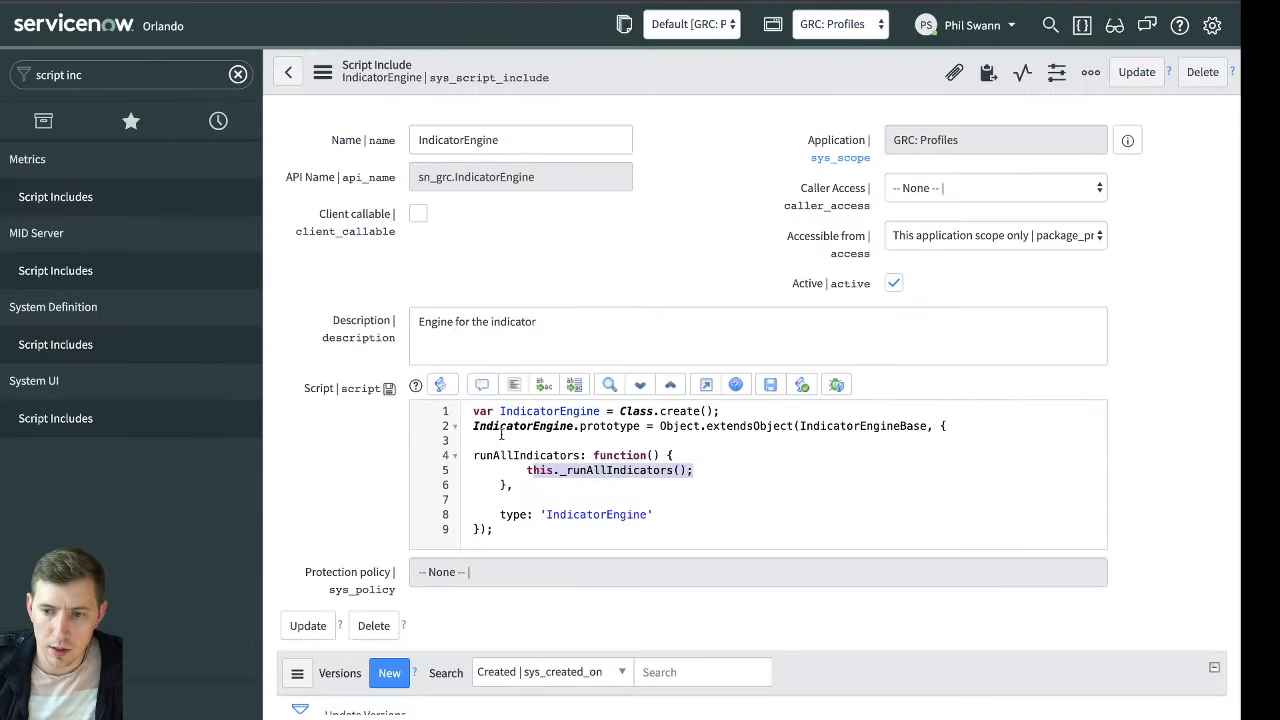
key("Tab")
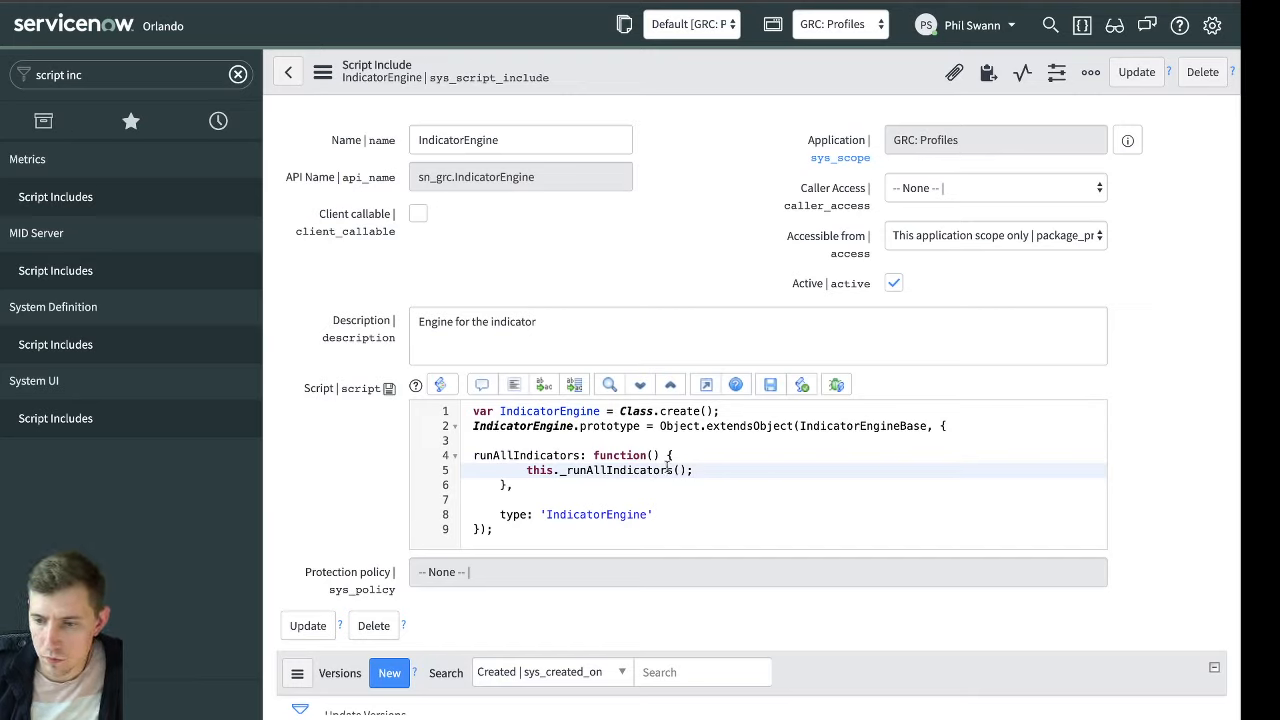
left_click(641, 322)
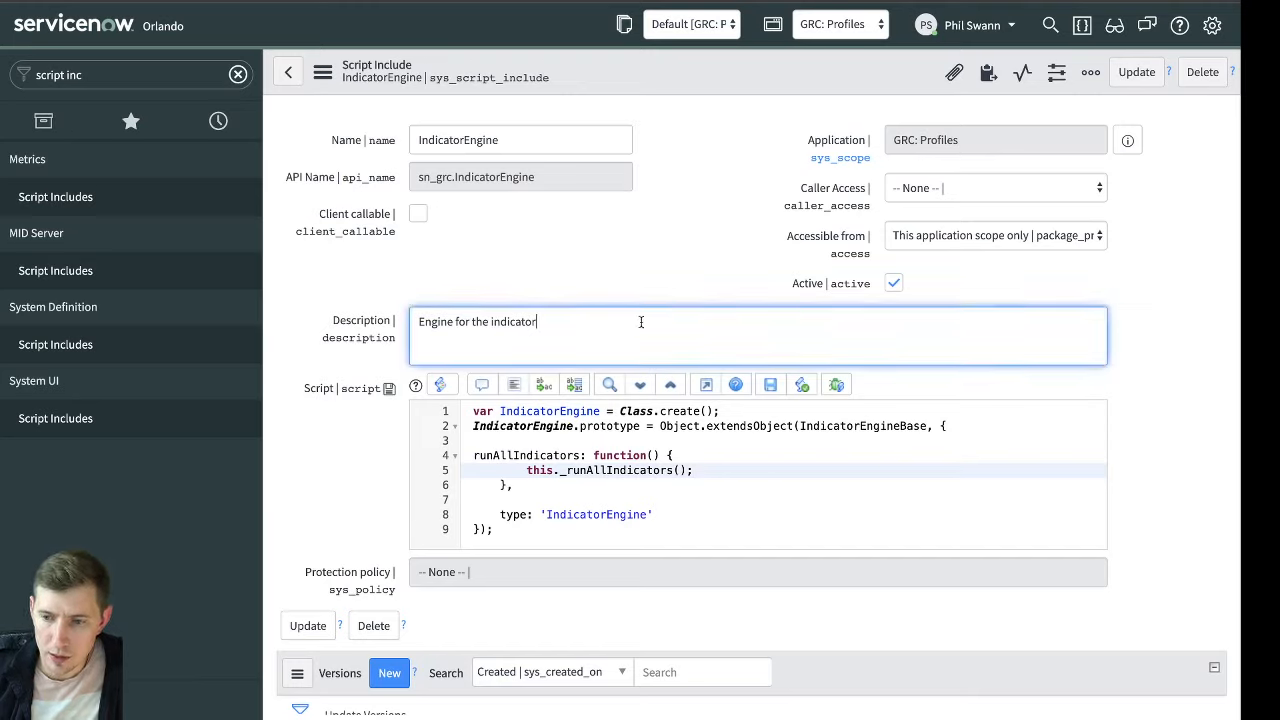
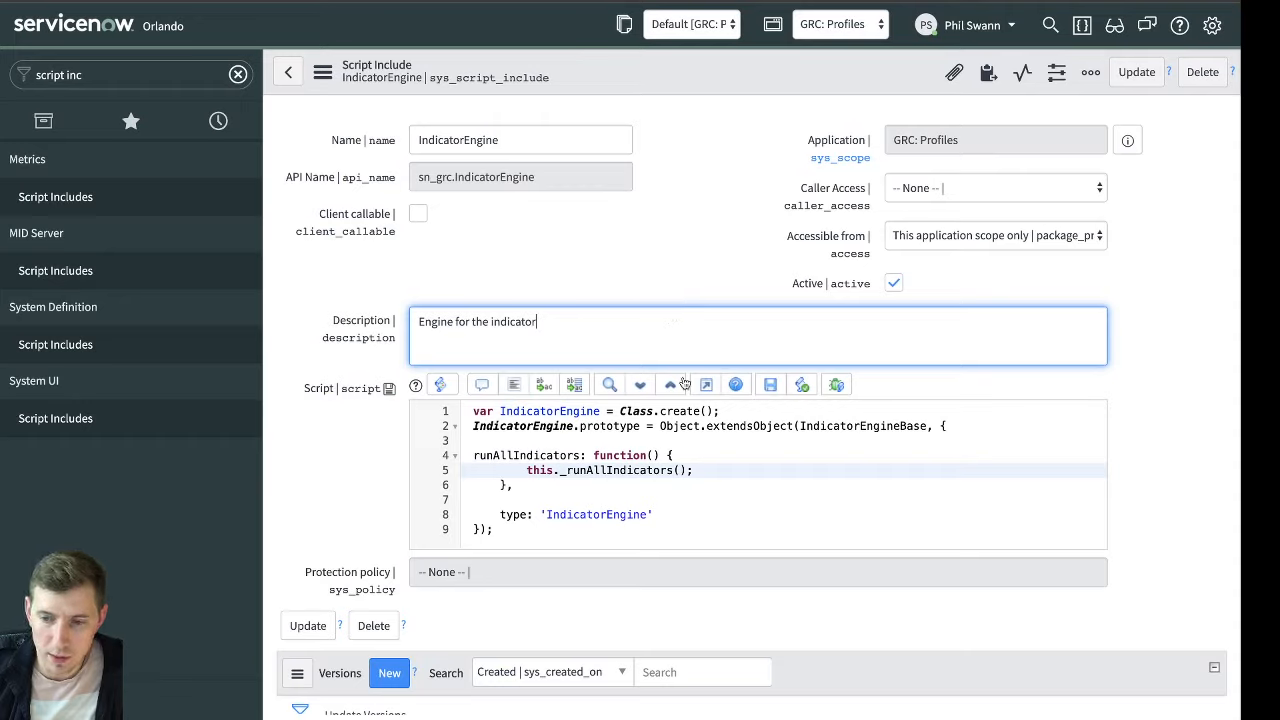
Switch to the indicator question on the ServiceNow Community and open a new reply below the existing one
left_click(707, 450)
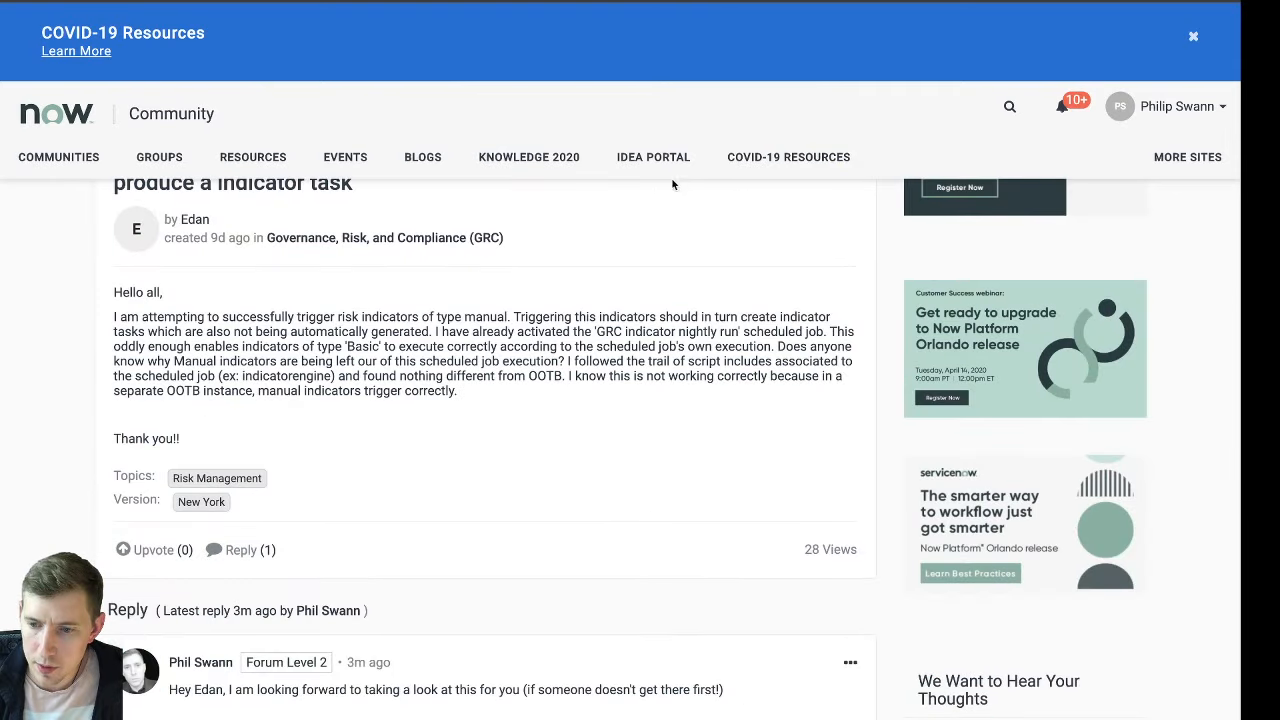
scroll(672, 184, "down", 3)
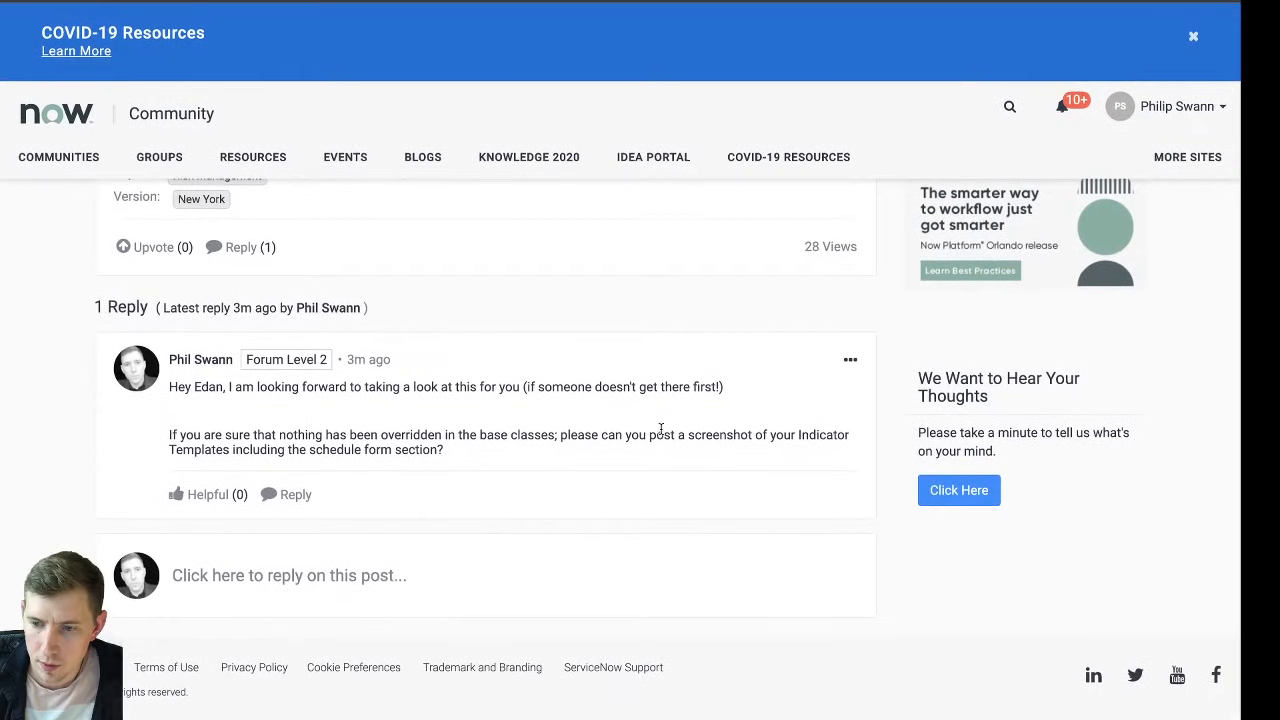
left_click(385, 587)
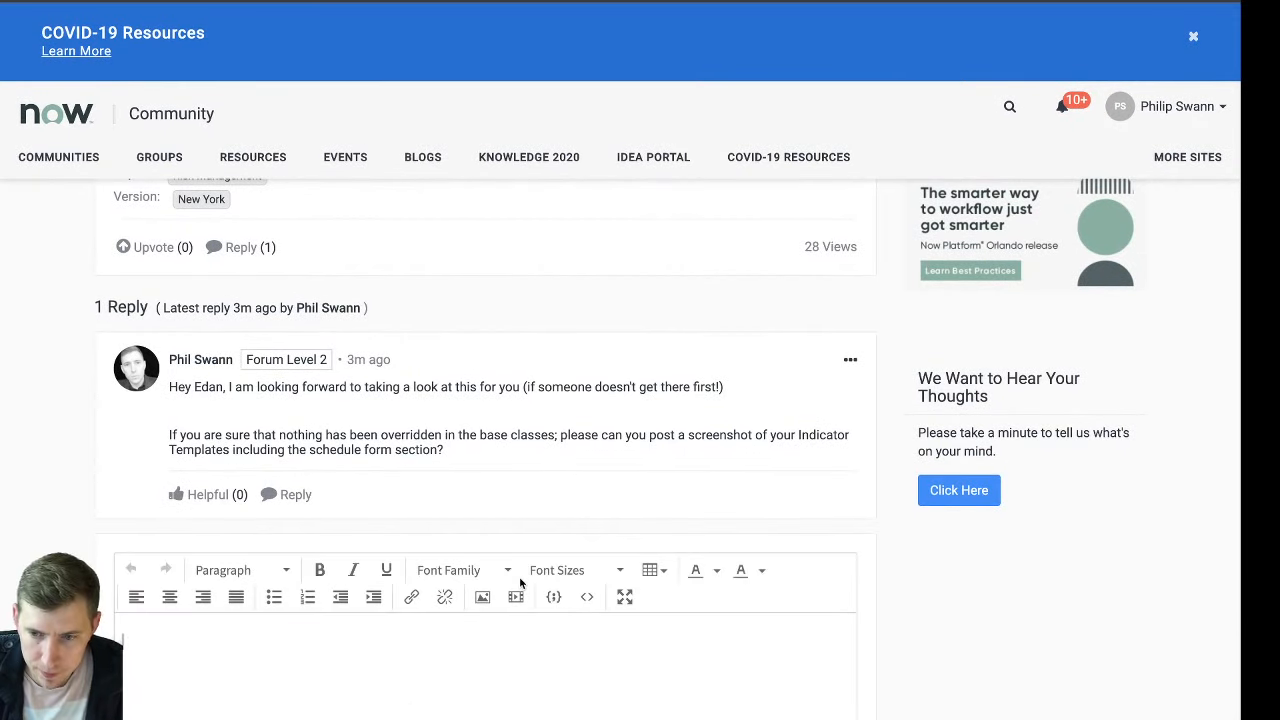
Write the reply's first paragraph: "I have also checked in the OOTB , and Manual indicators are definitely being executed by the scheduled job."
type("I")
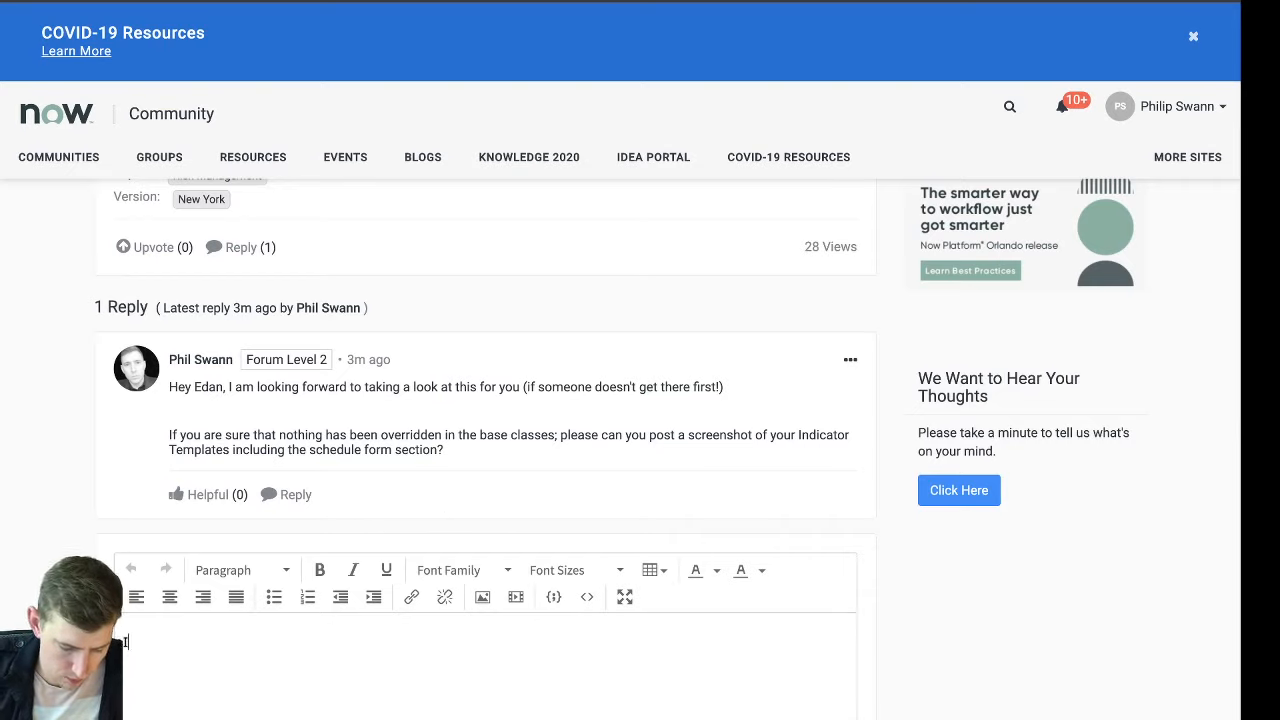
type(" have also che")
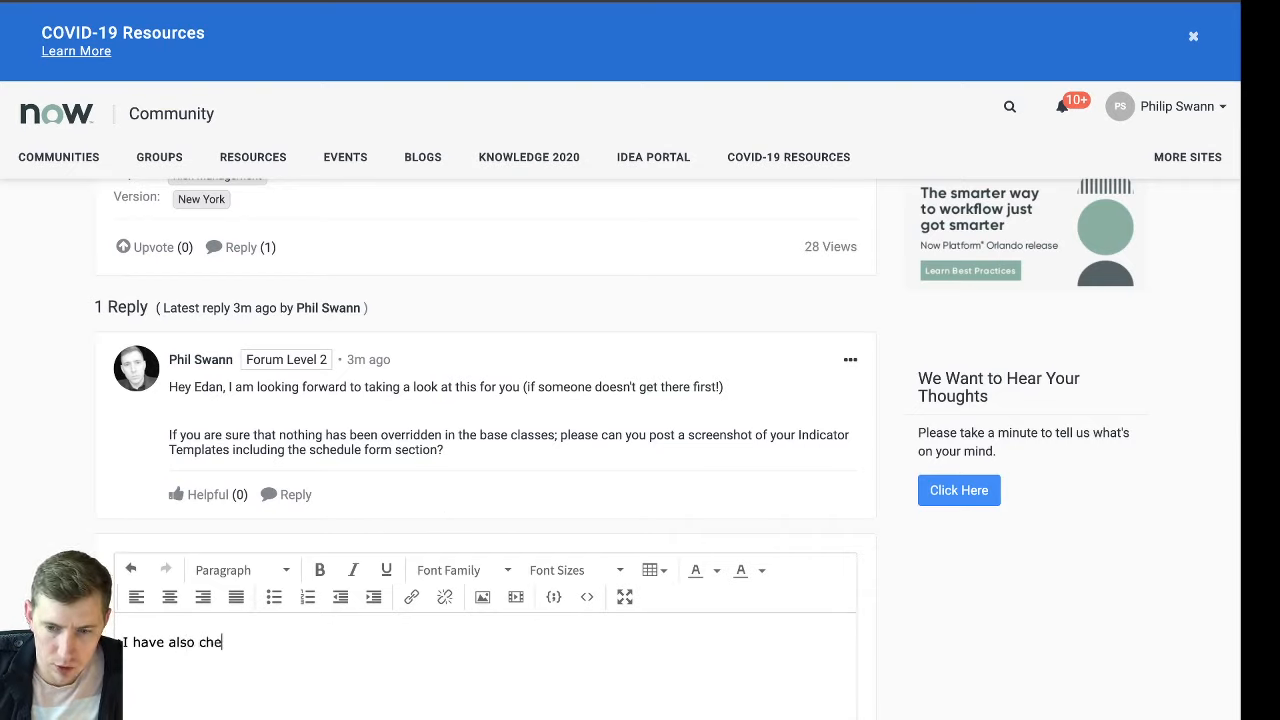
type("cked in the OOTB")
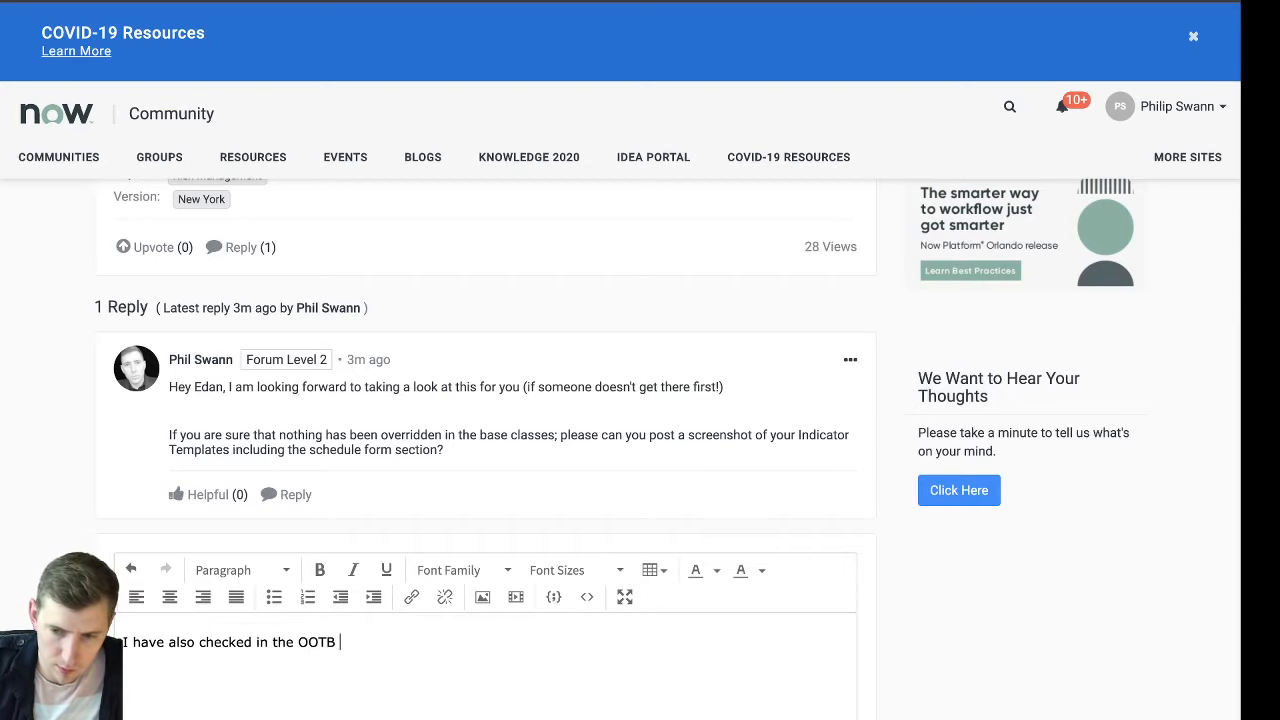
type(" , and Bas")
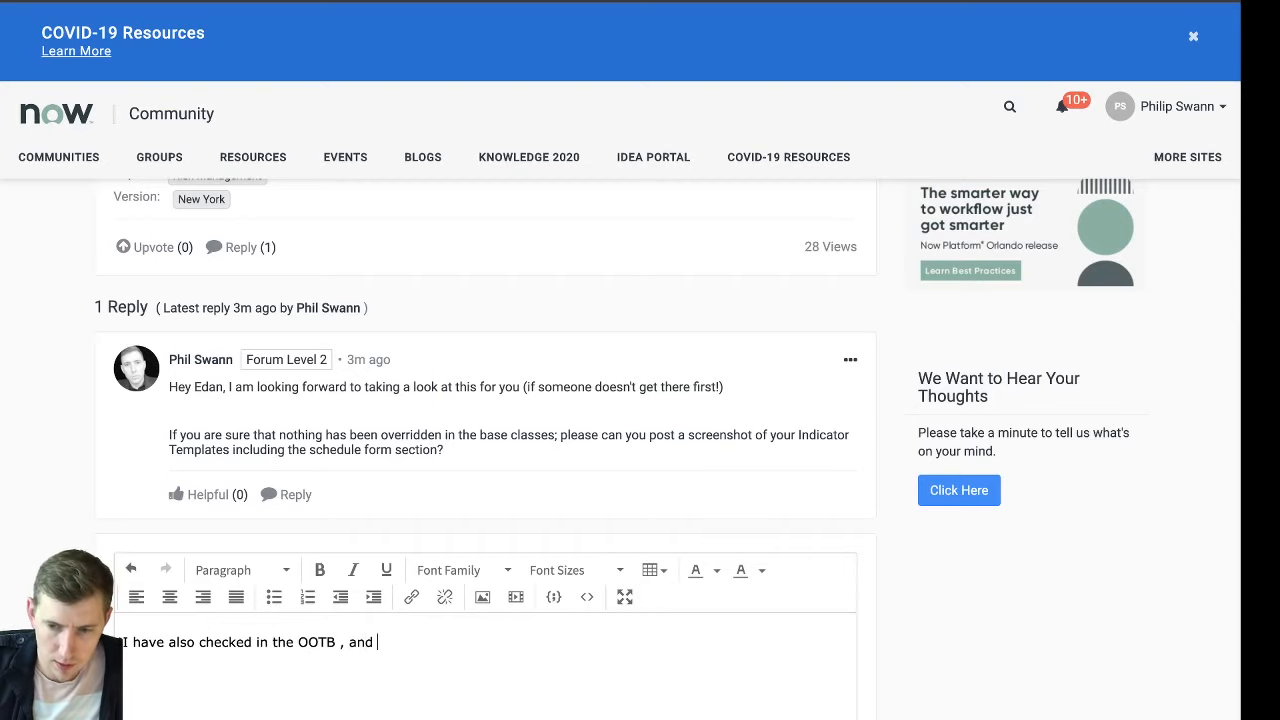
key("BackSpace")
key("BackSpace")
key("BackSpace")
type("Manual ")
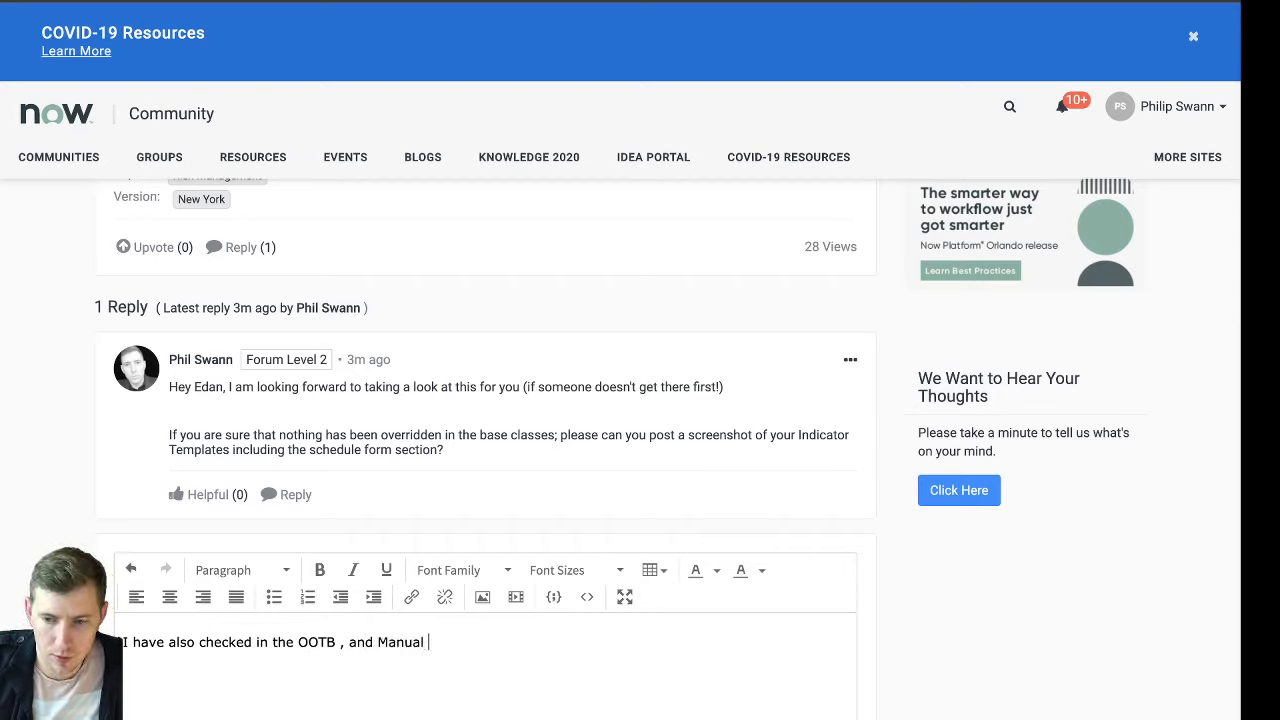
type("indicators are ")
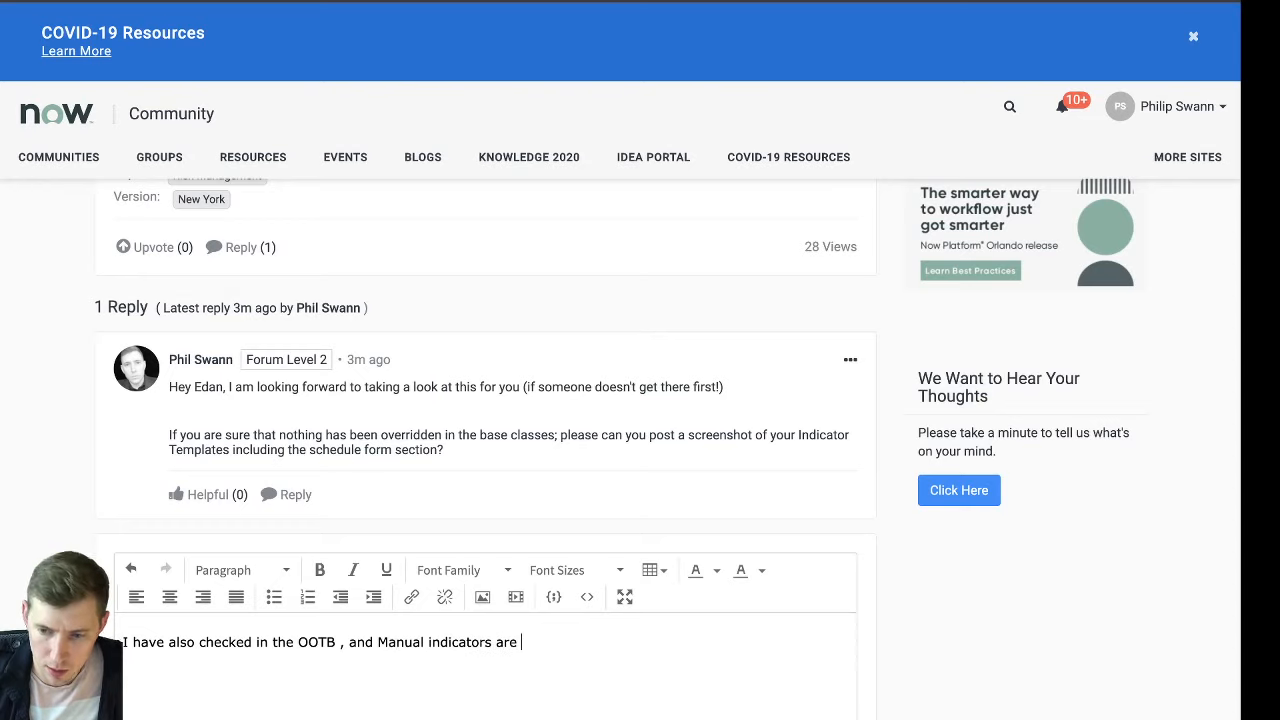
type("definitely being e")
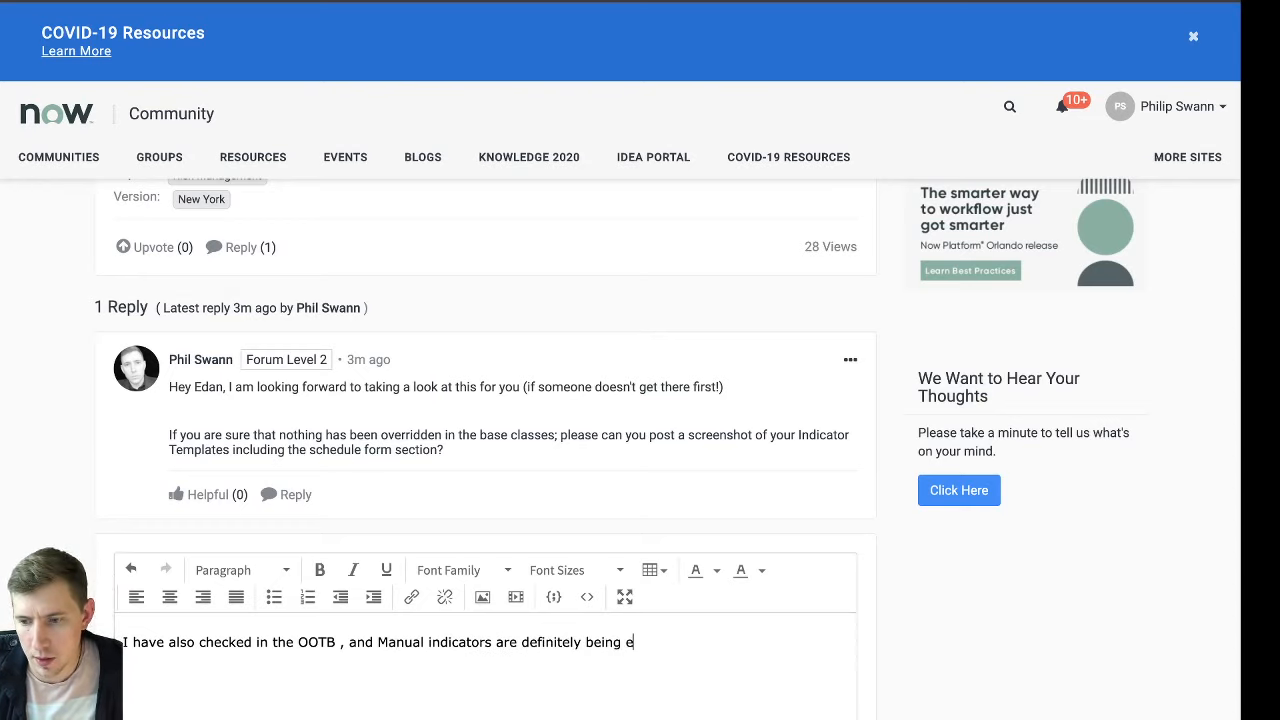
type("xecuted.")
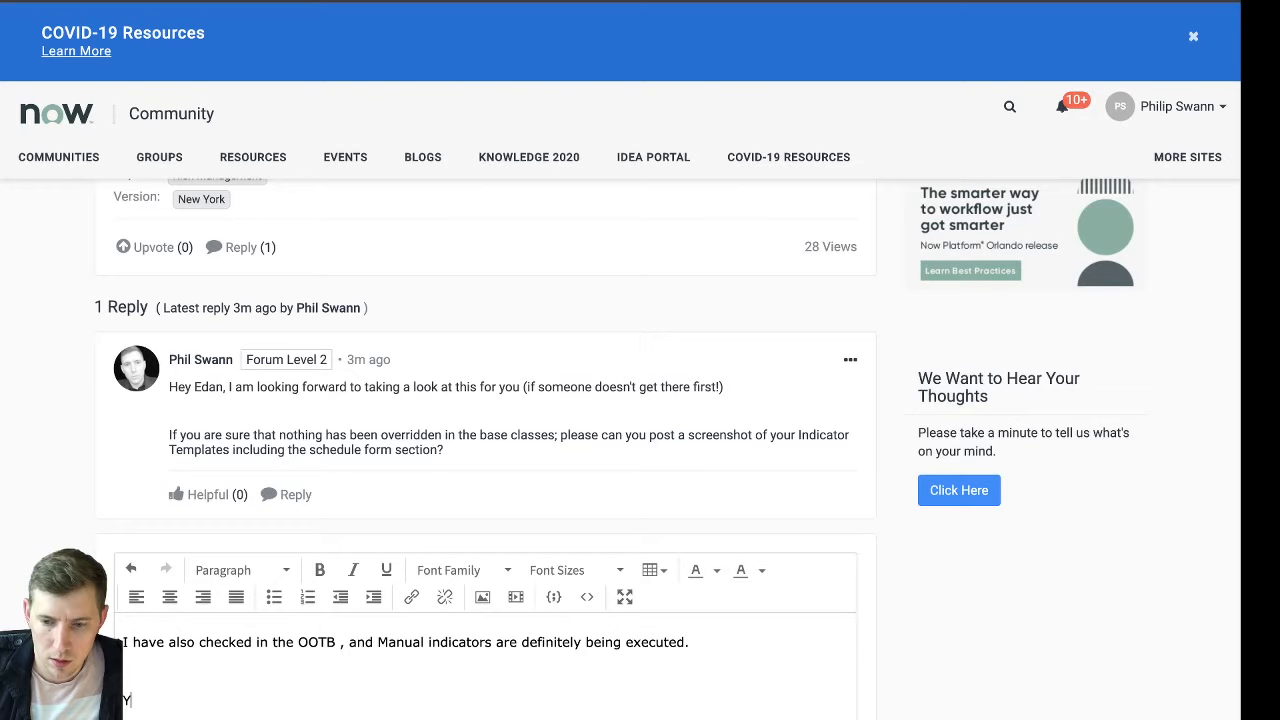
key("BackSpace")
type(" b")
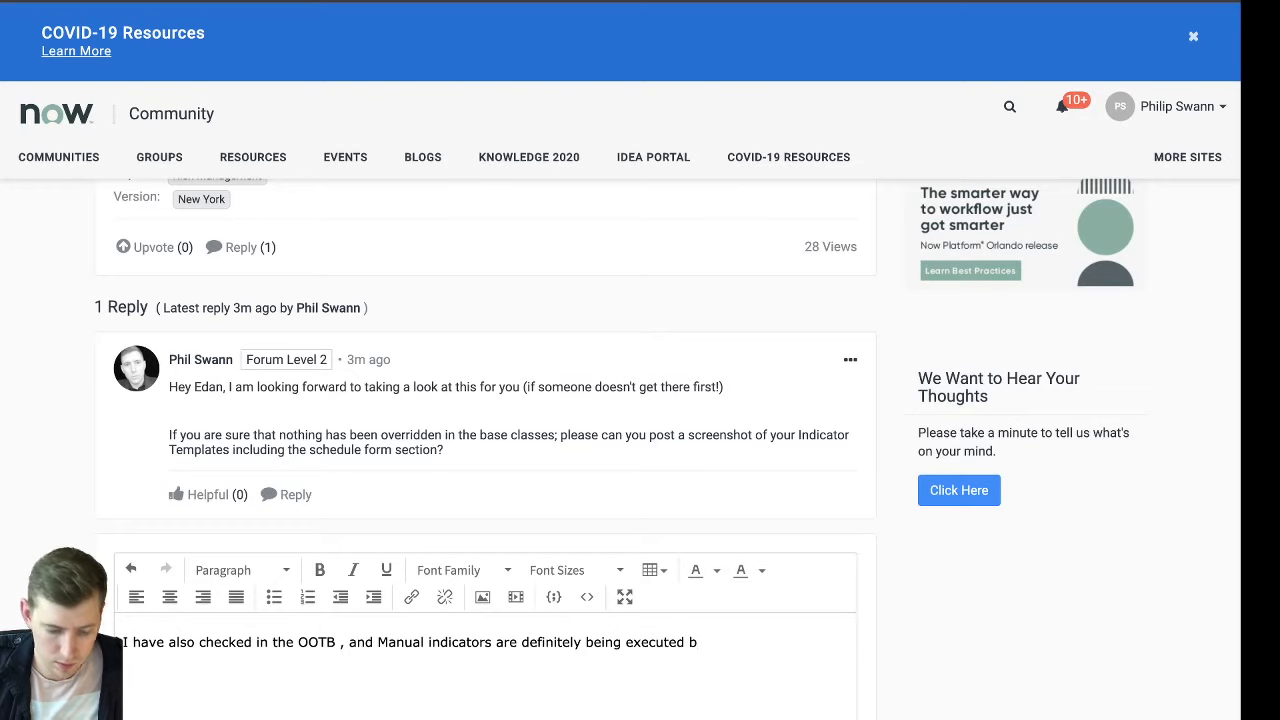
type("y the scheduled job.")
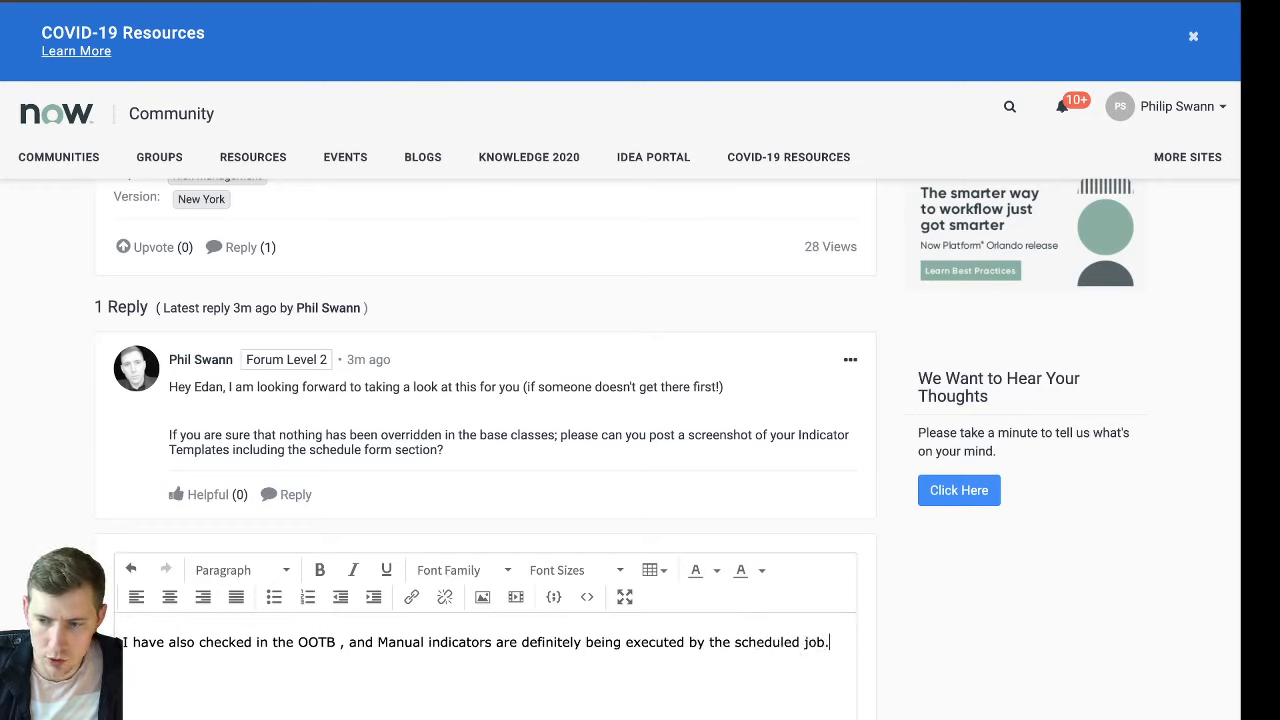
type("You ")
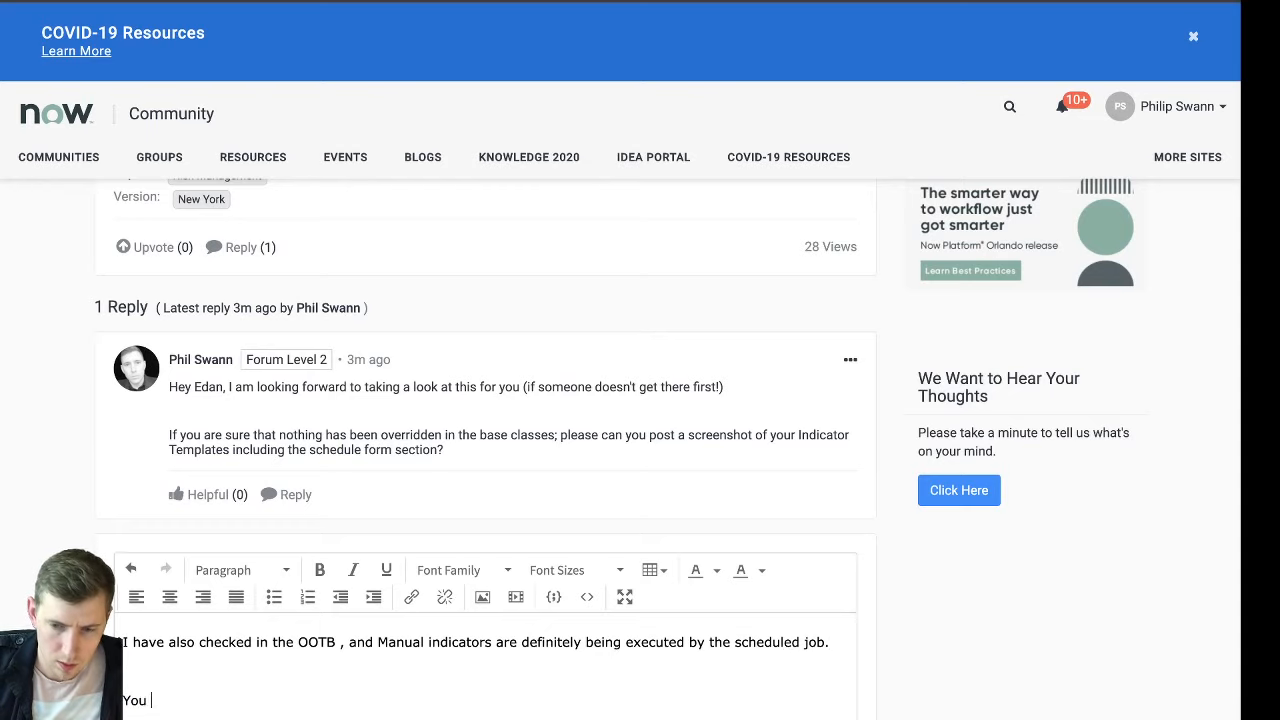
type("will need")
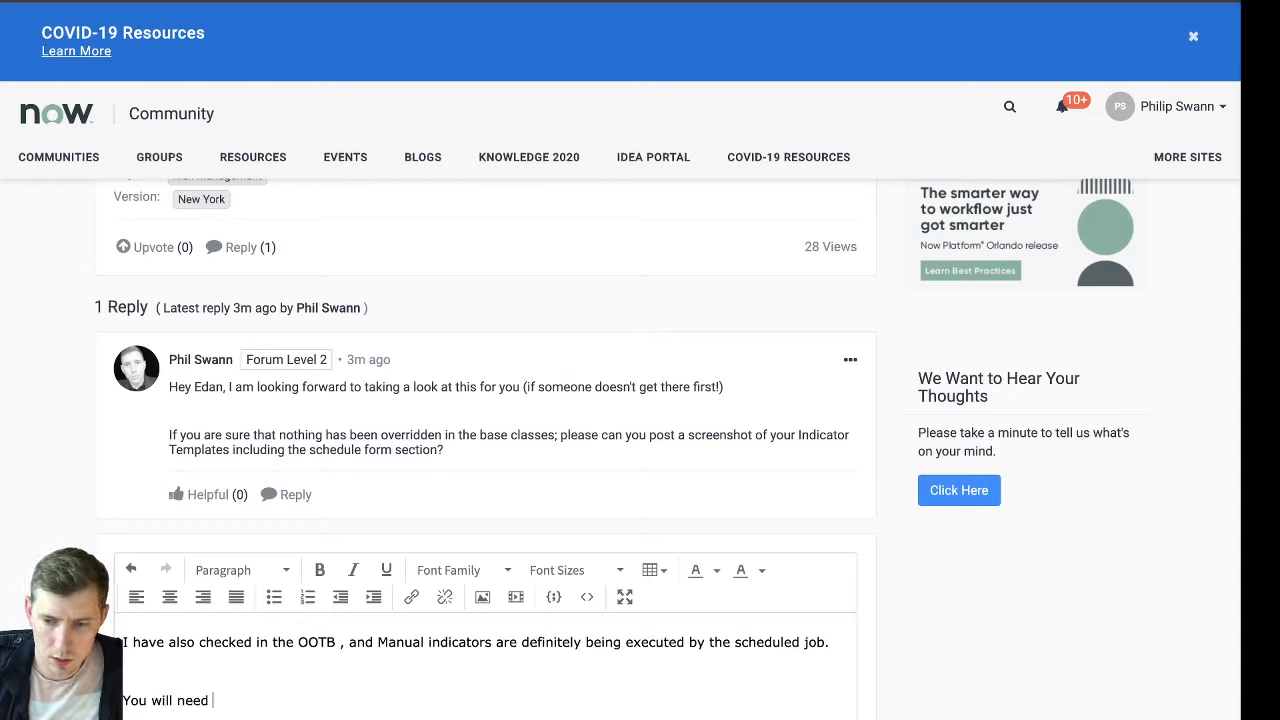
type(" to check ")
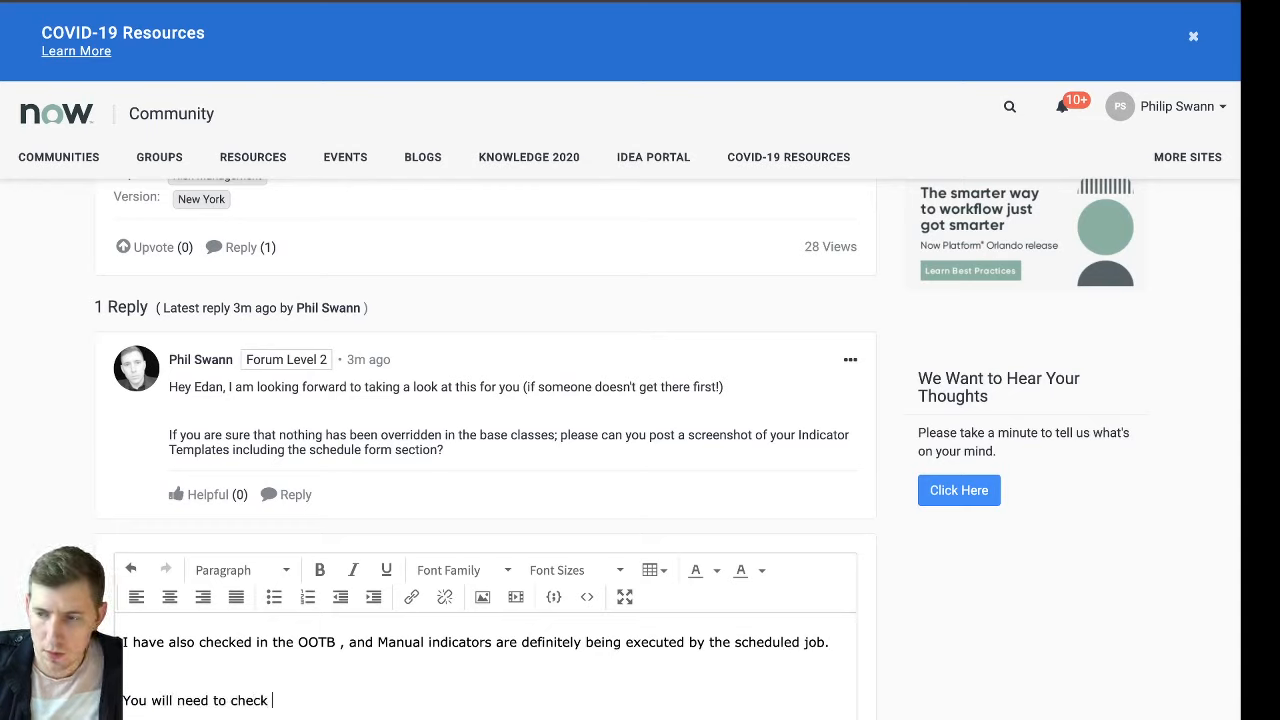
type("t")
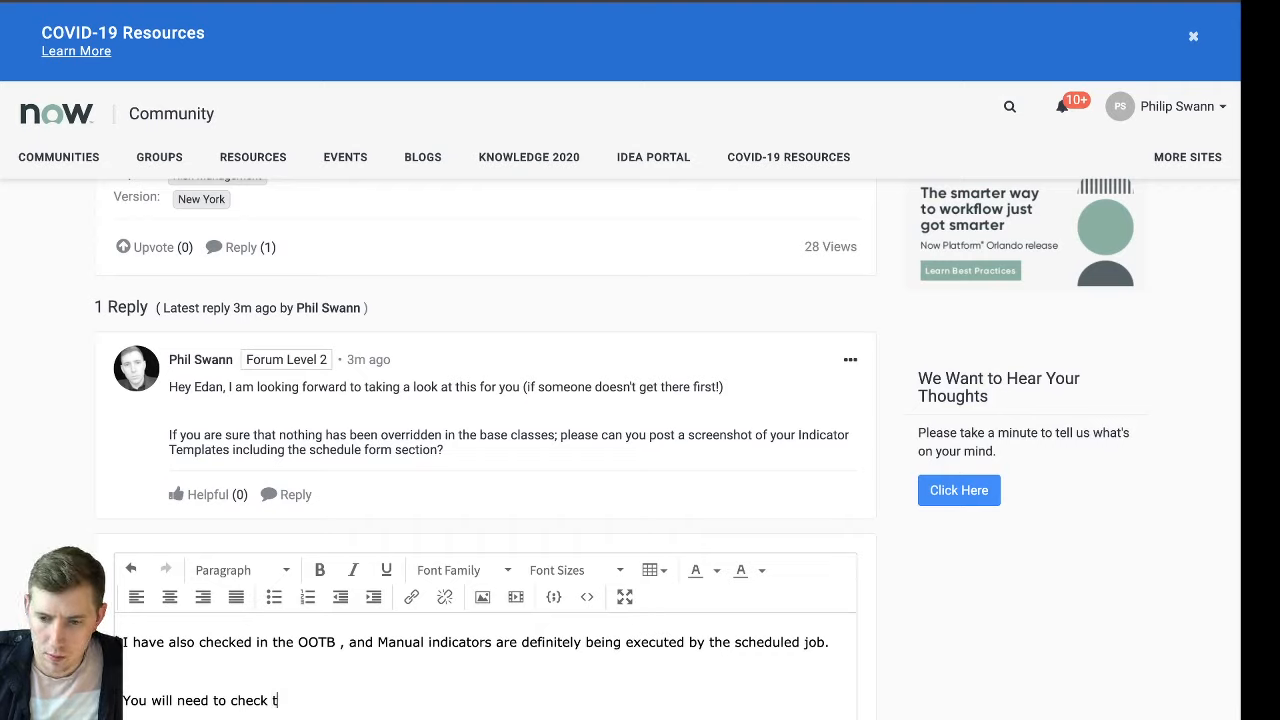
type("hat there is nothing be ")
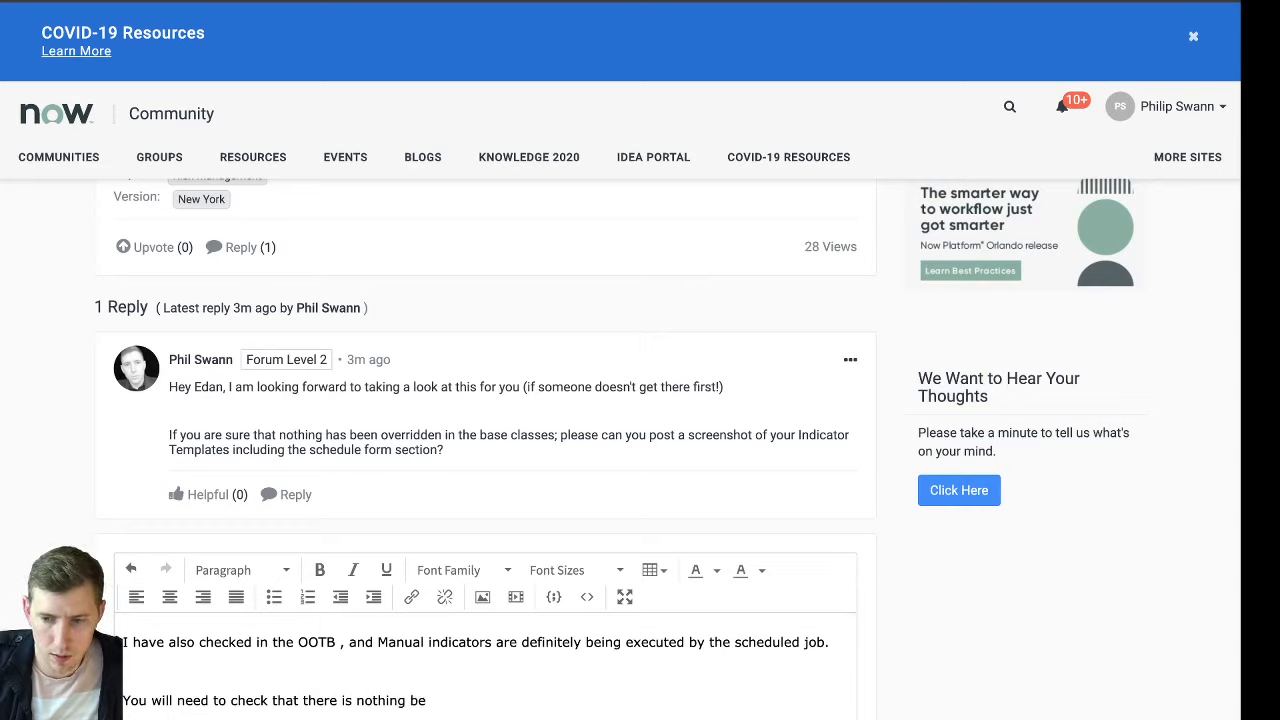
type("ing overridde")
Add a second paragraph: "You will need to check that there is nothing being overridden, but also check that the scheduled jobs are firing effectively."
key("BackSpace")
key("BackSpace")
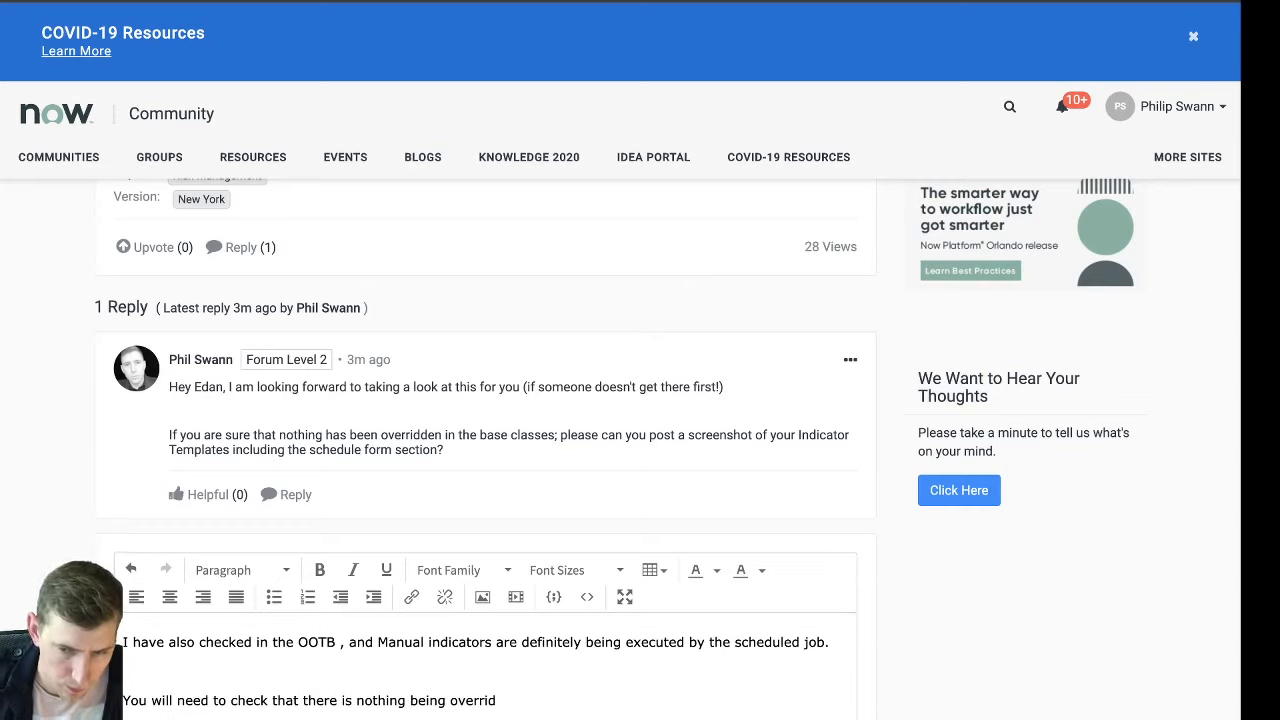
type("den, but also check")
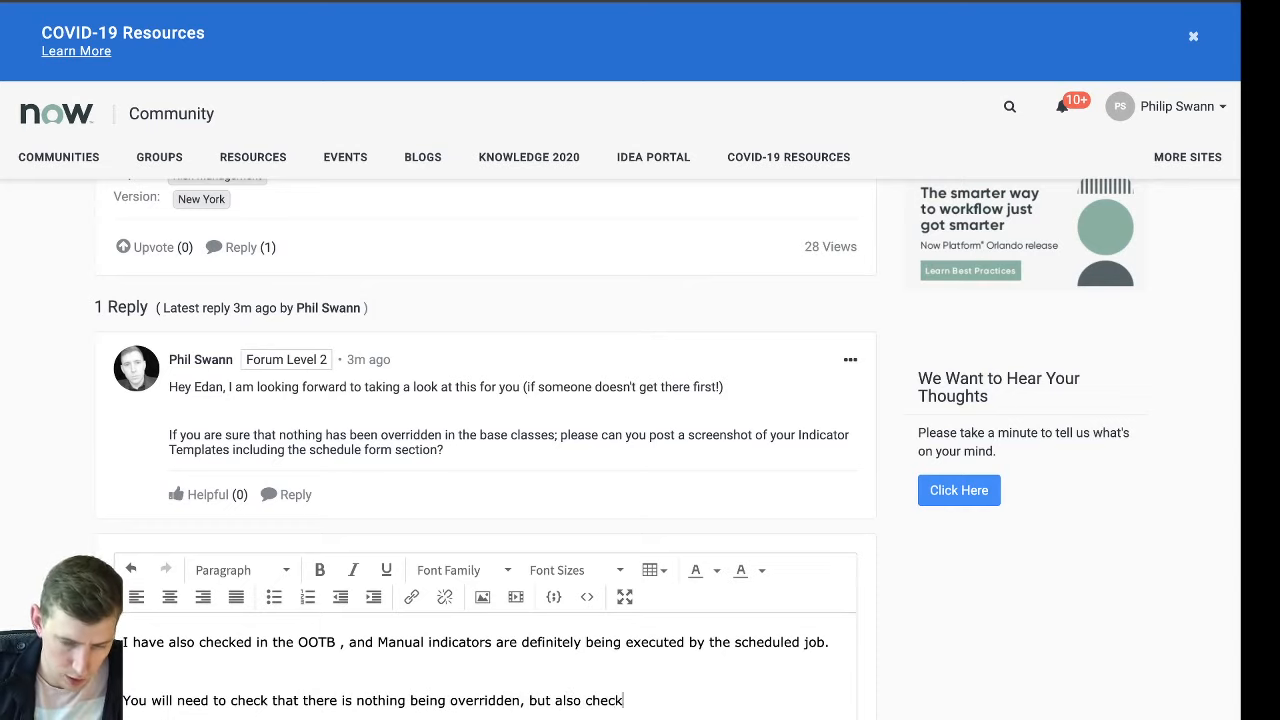
type(" that the sc")
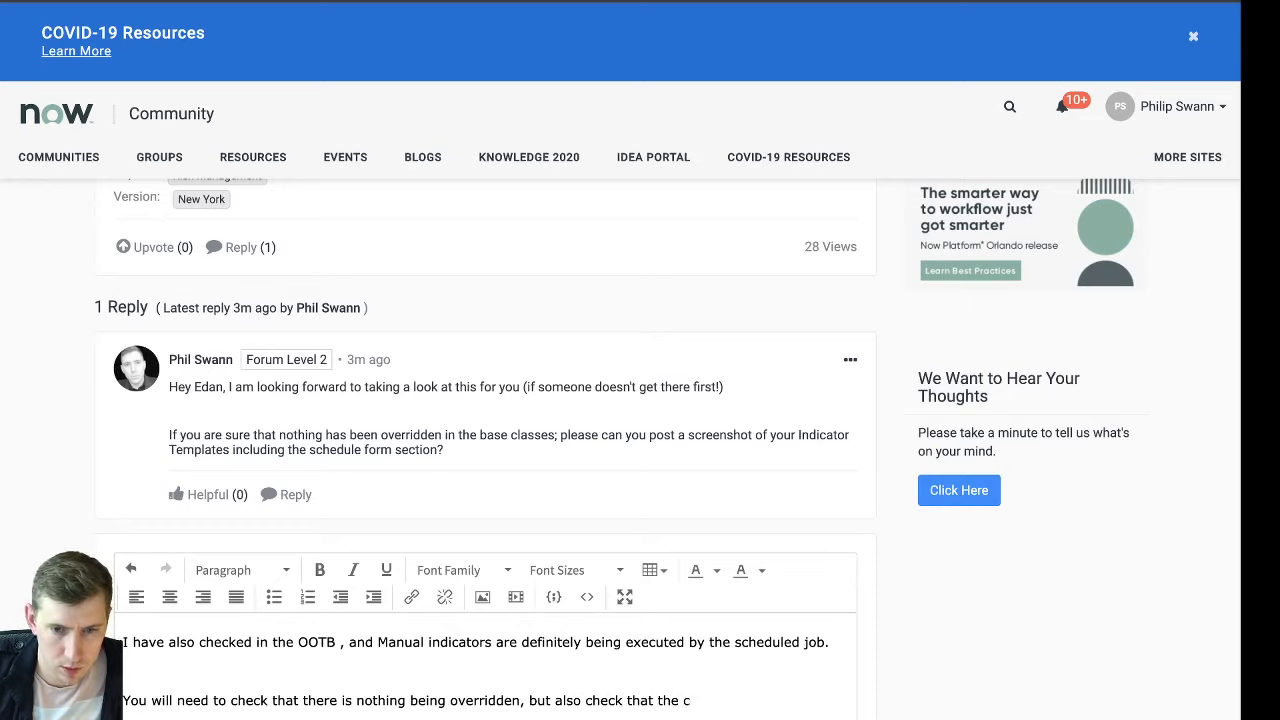
type("hedule")
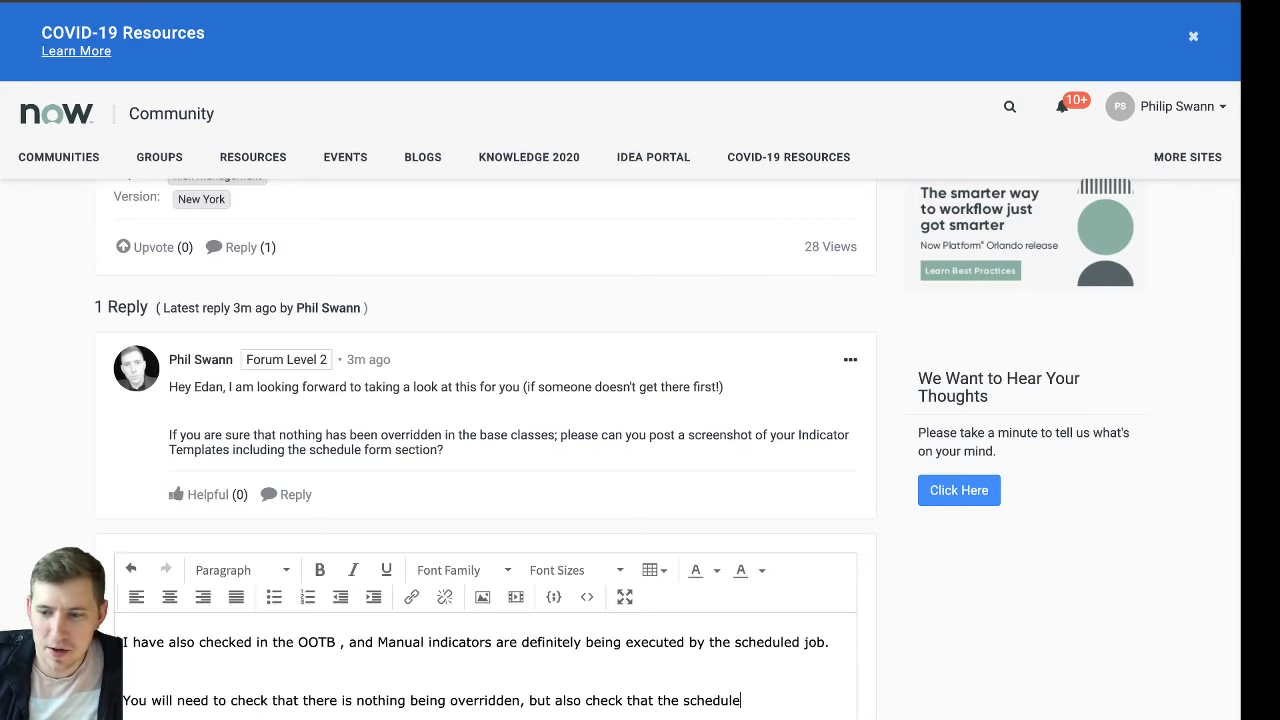
scroll(1063, 563, "down", 1)
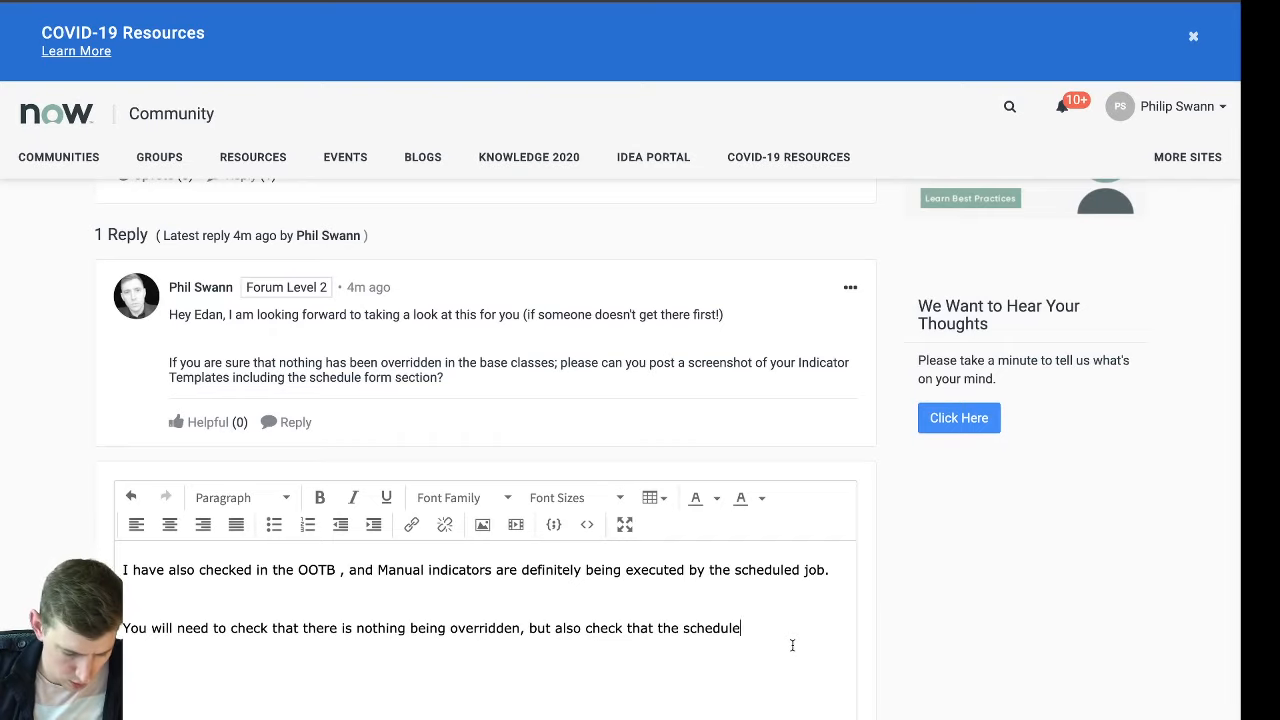
type("d jobs are")
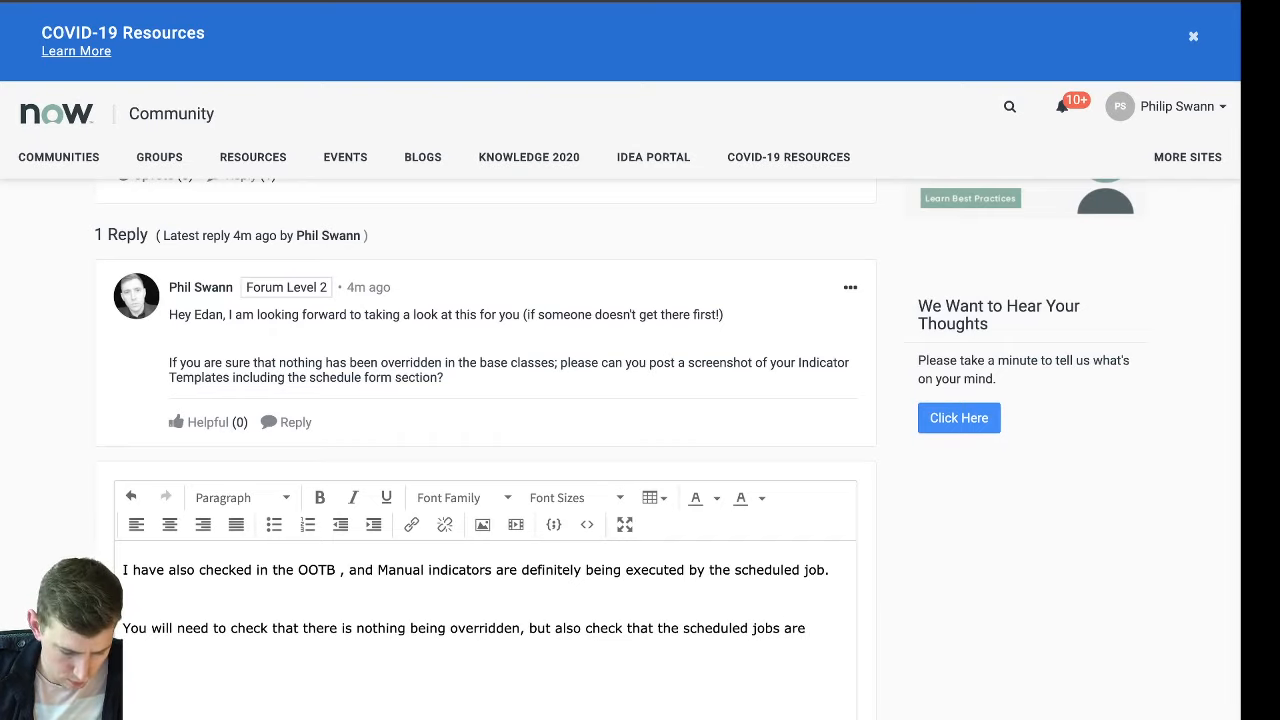
type(" firing")
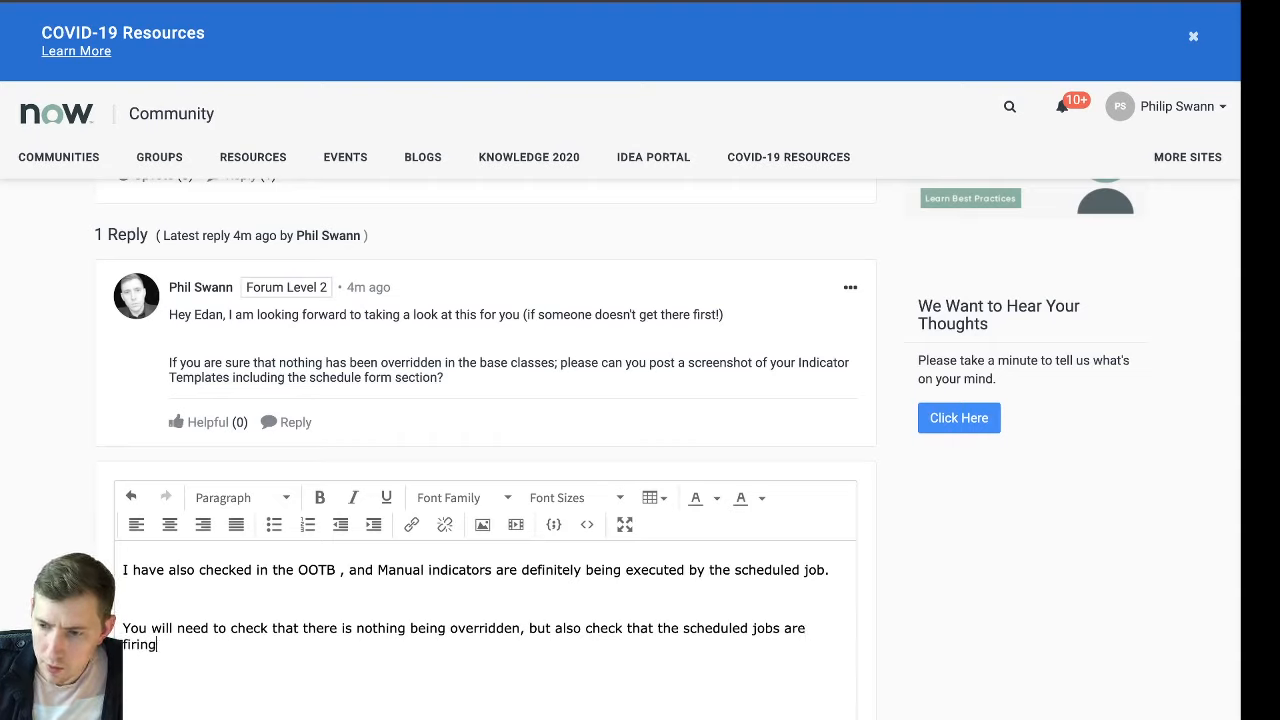
type(" effectively.")
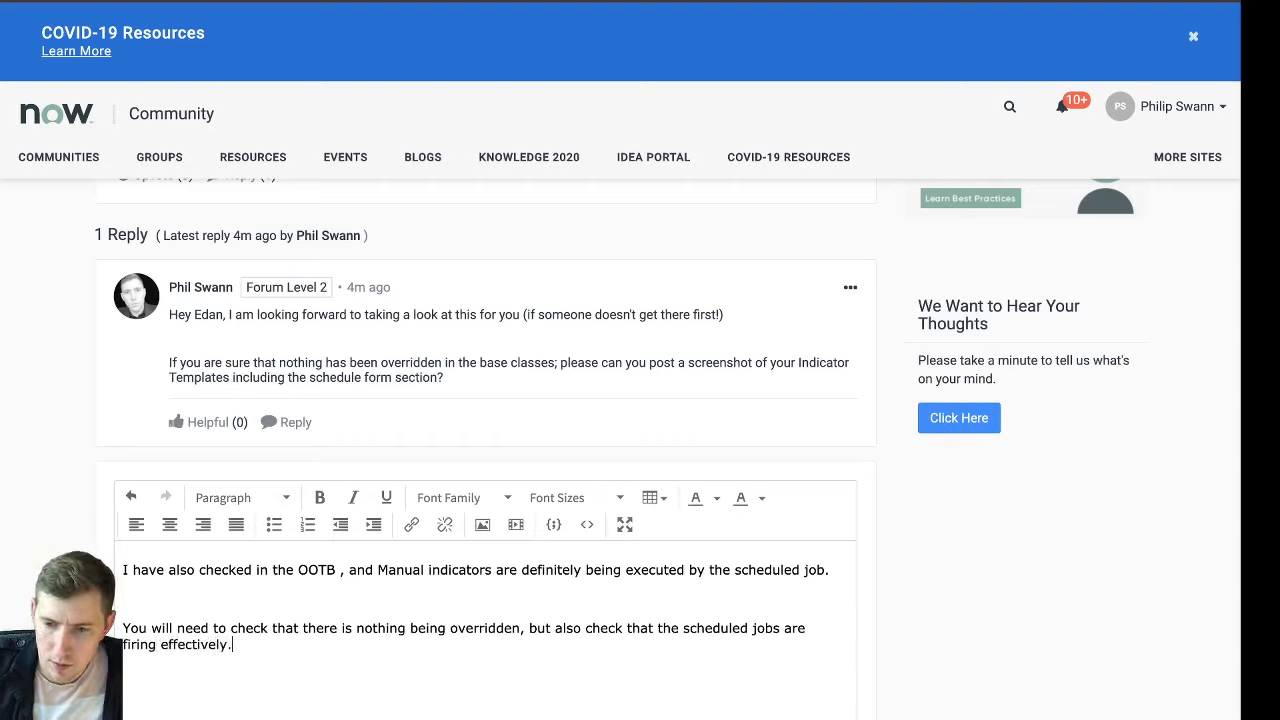
type(" It could")
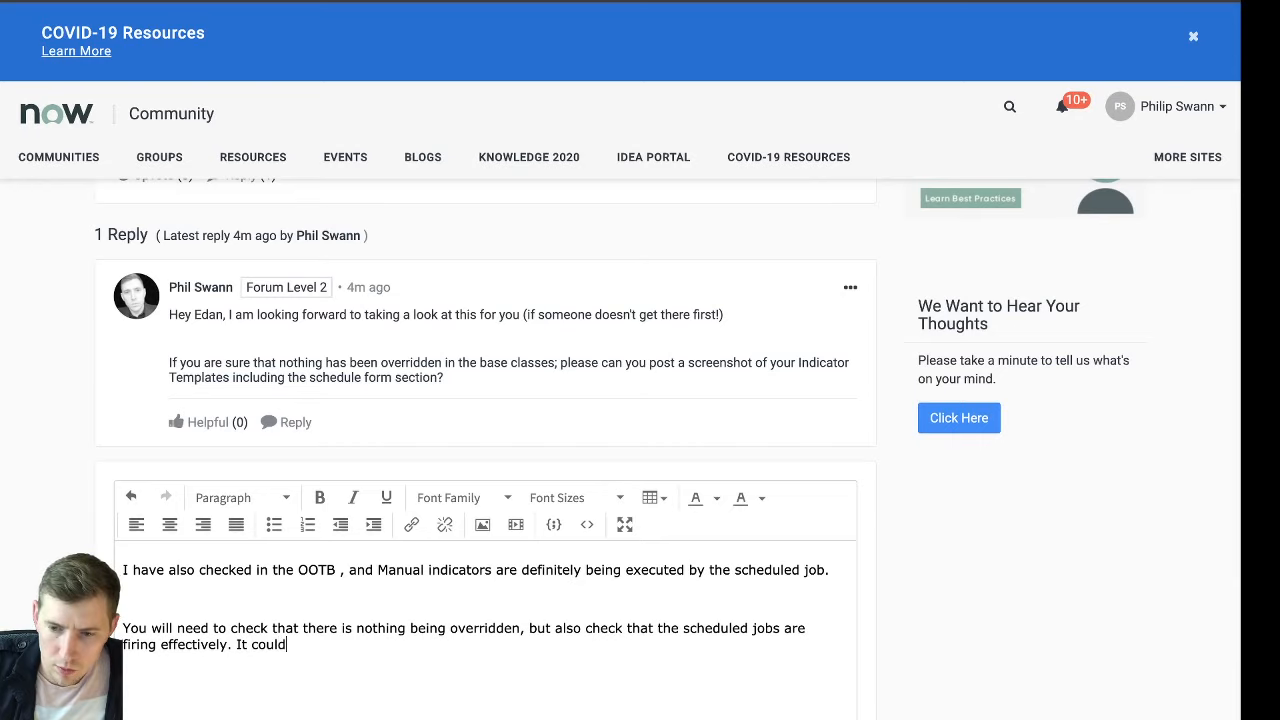
type(" be that the jobs are ")
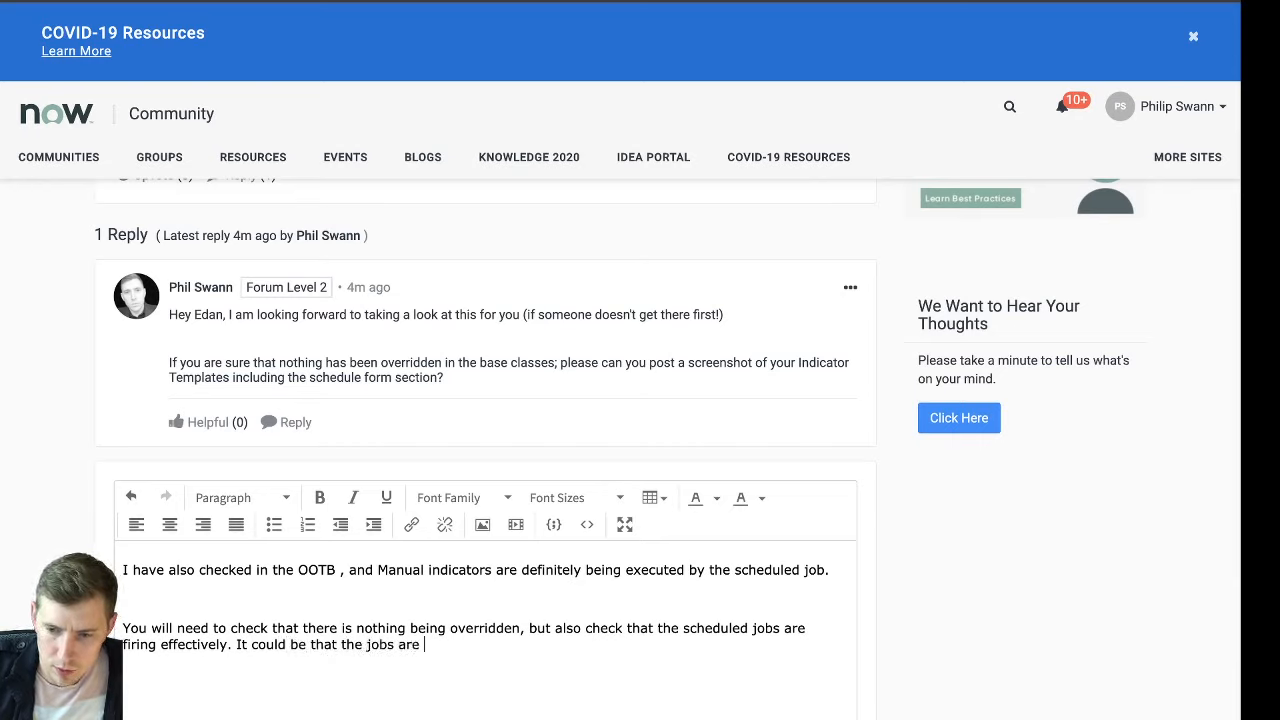
type("getting stuck in the ")
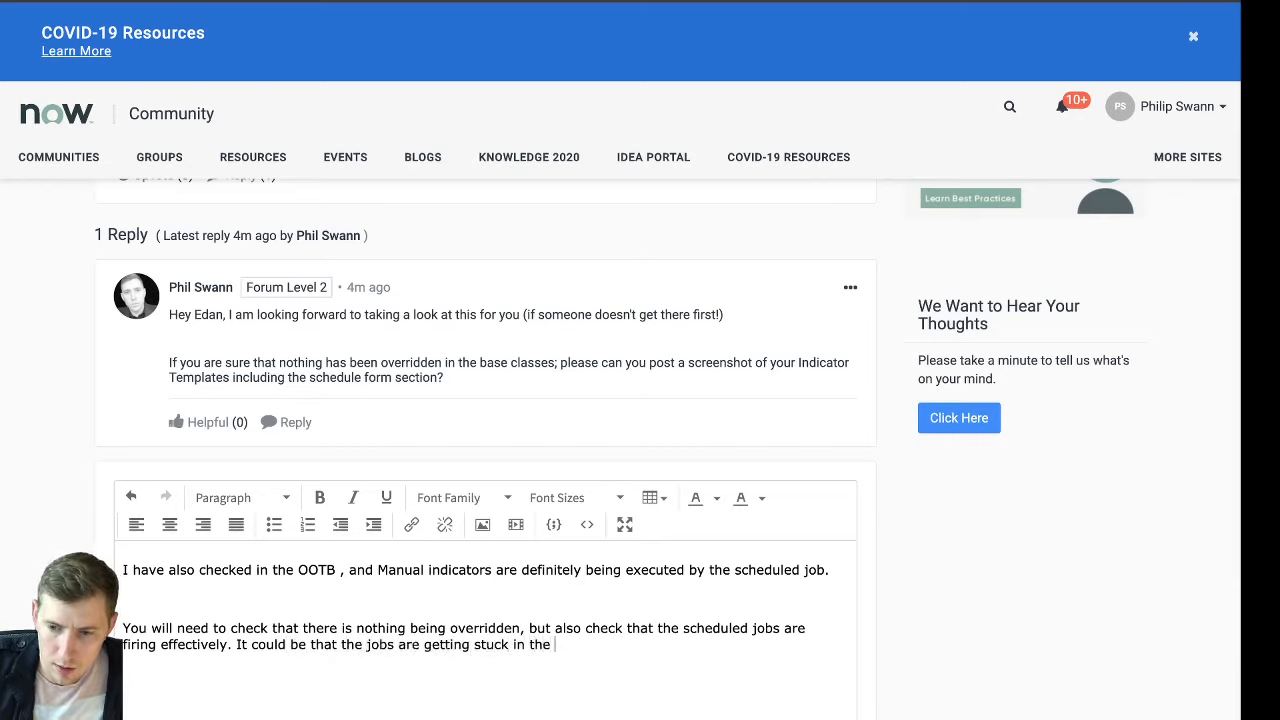
type("queue etc.")
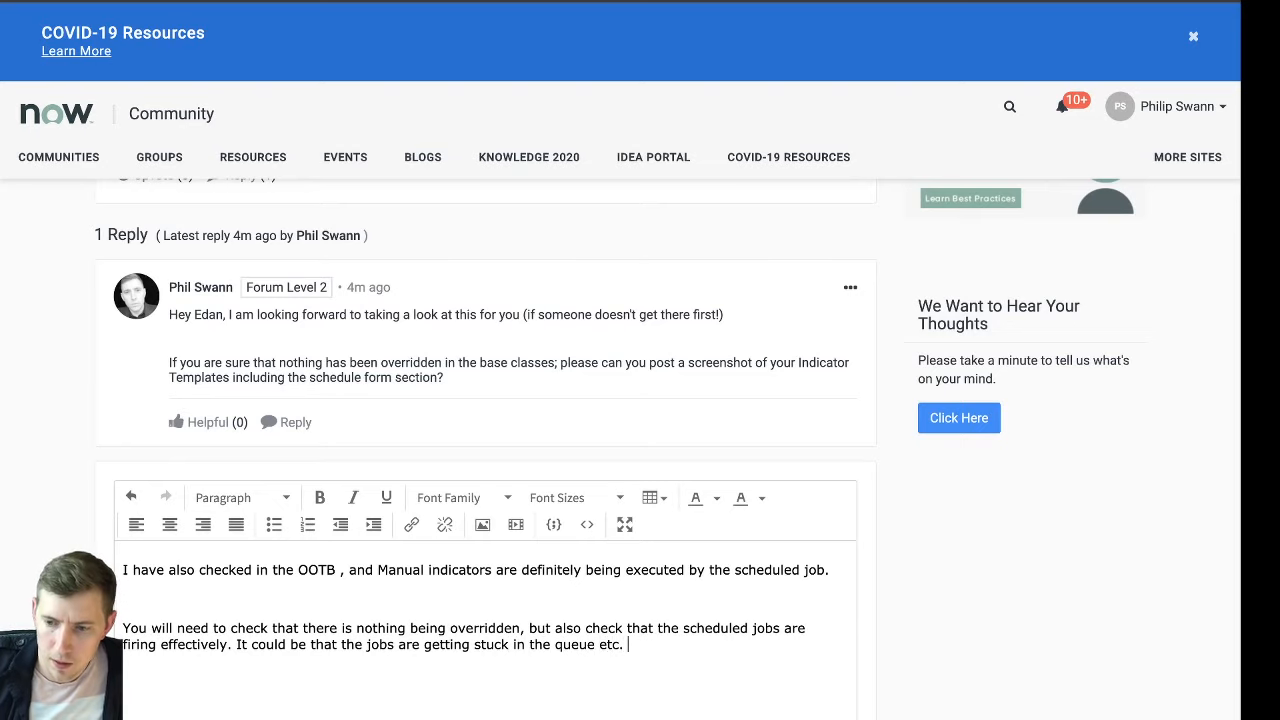
Continue the reply's second paragraph with "It could be that the jobs are getting stuck in the queue etc. Please let me know what you find."
scroll(862, 595, "down", 3)
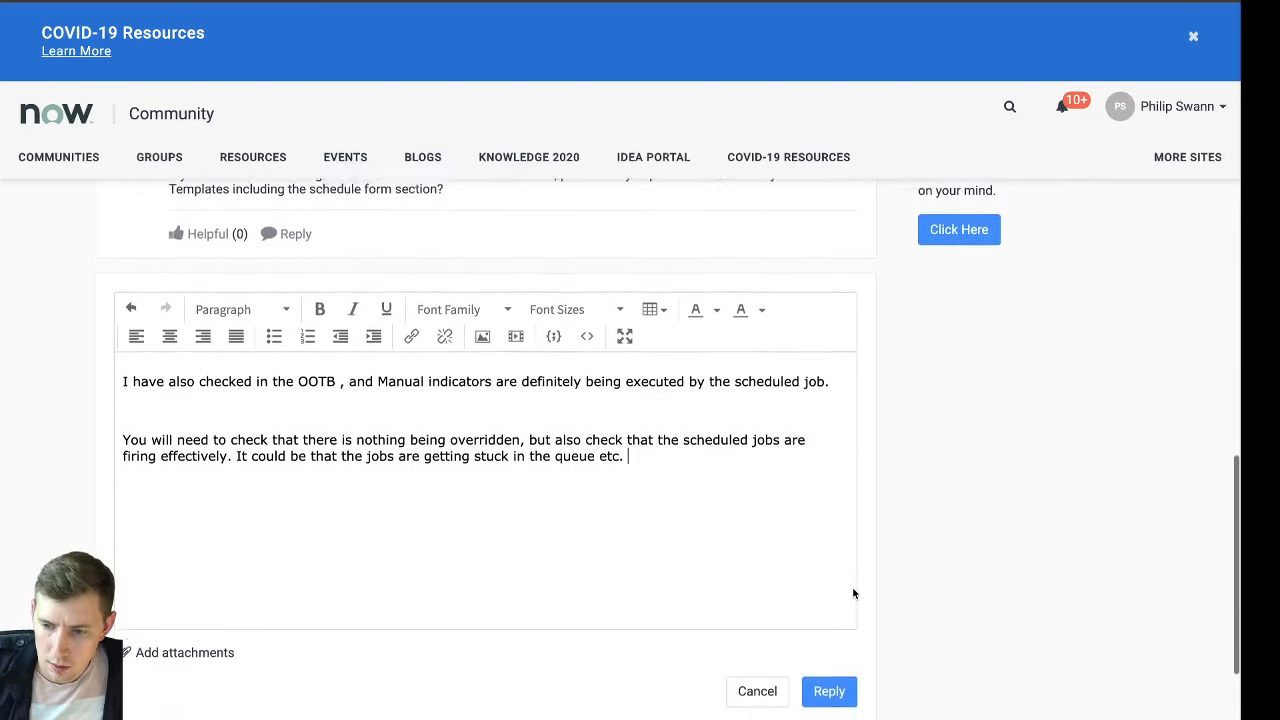
type("Please let me ")
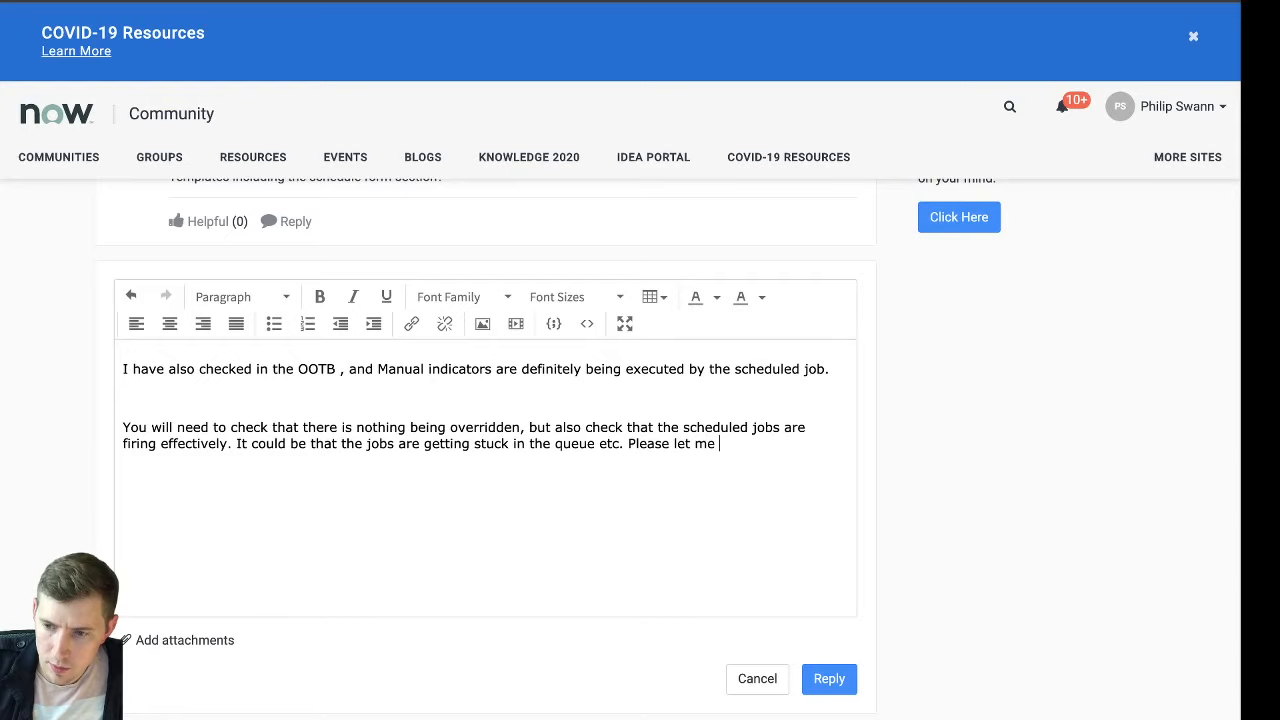
type("know what you find.")
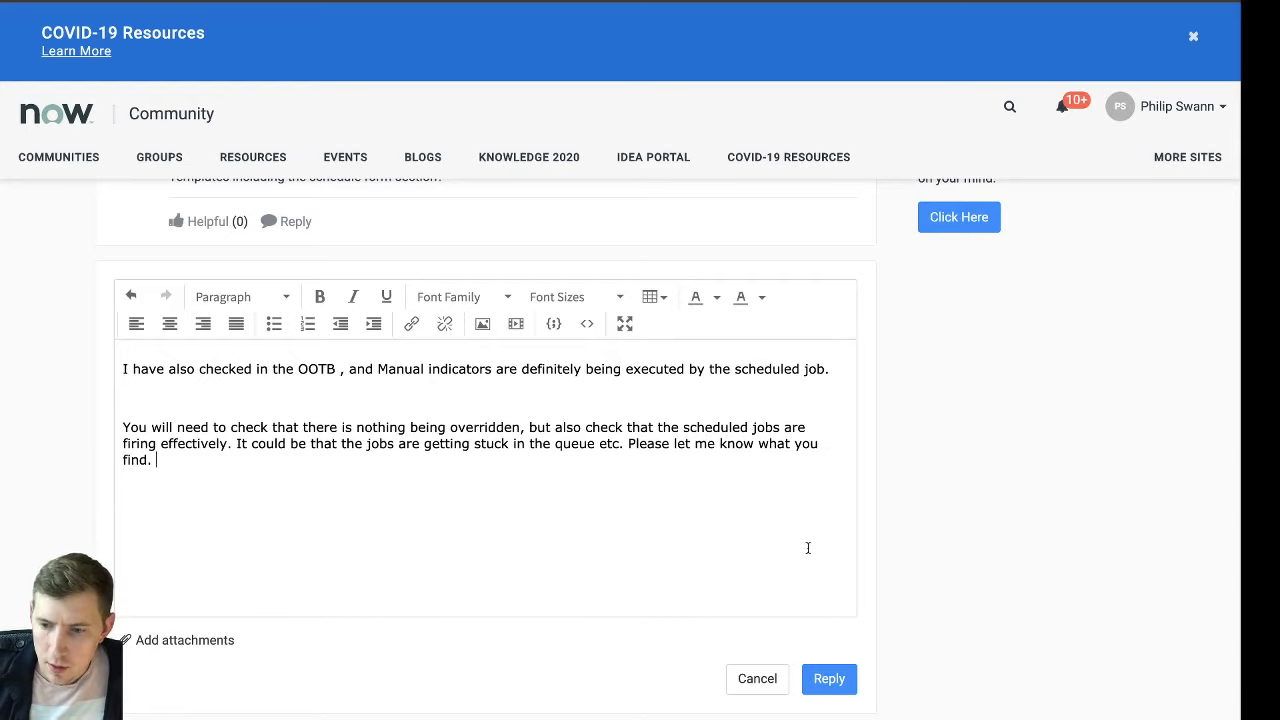
scroll(875, 543, "up", 2)
scroll(946, 566, "down", 1)
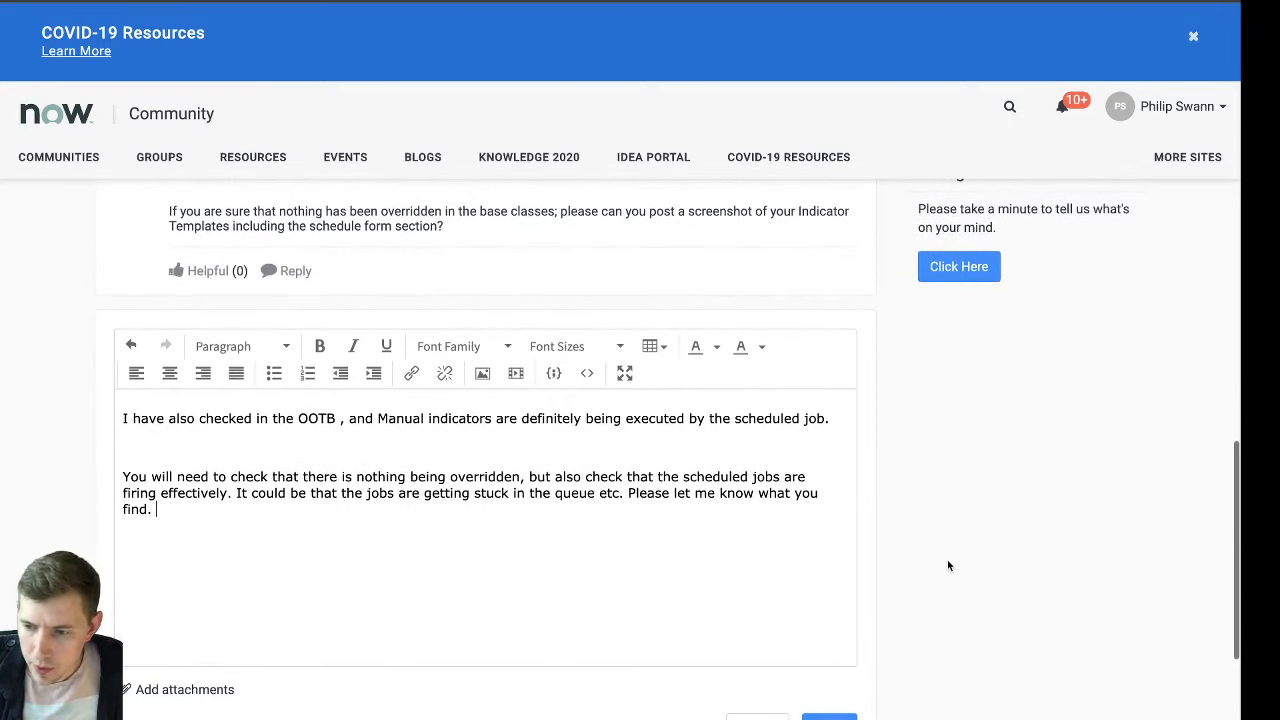
scroll(948, 566, "down", 1)
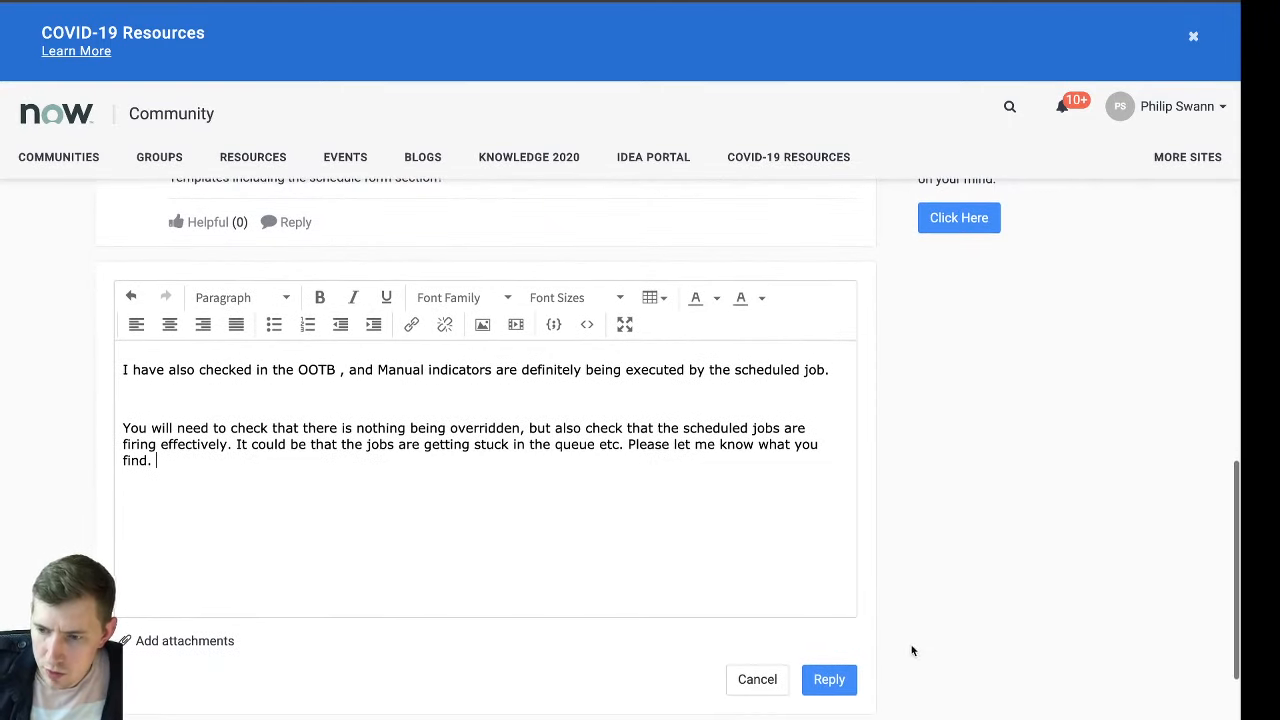
Post the reply to the indicator question and dismiss the posting notice
left_click(829, 679)
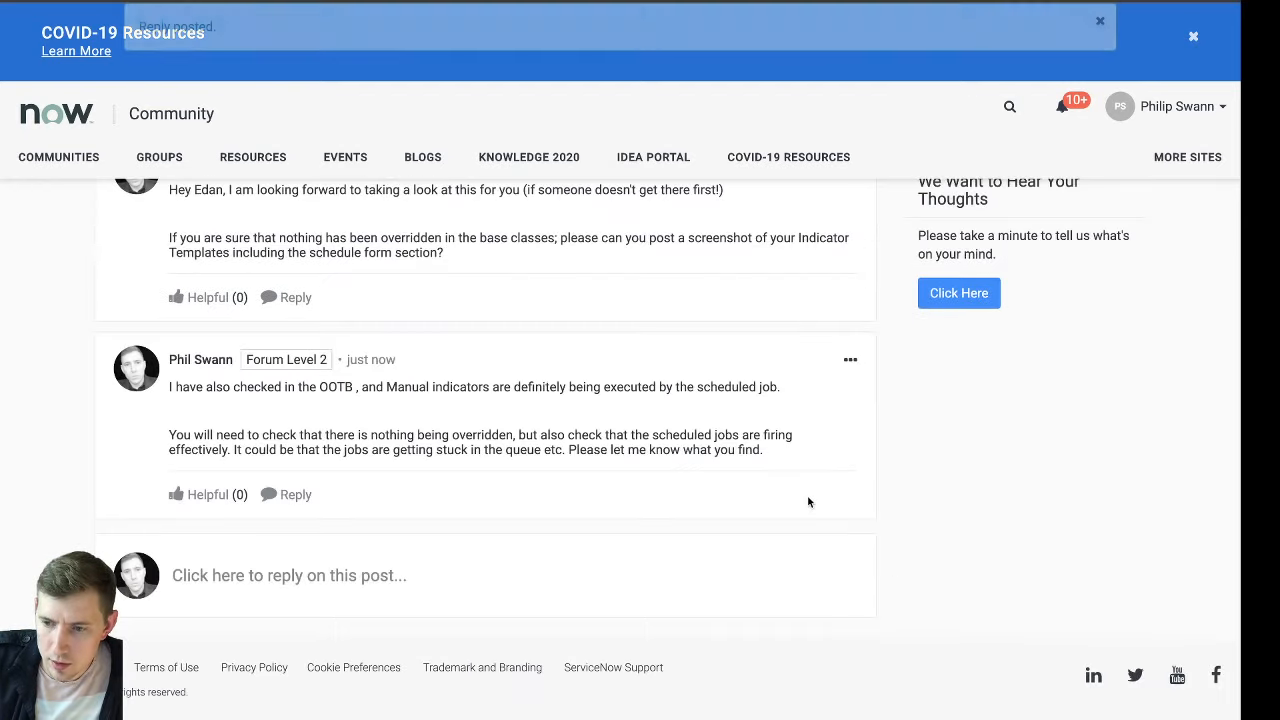
left_click(1099, 22)
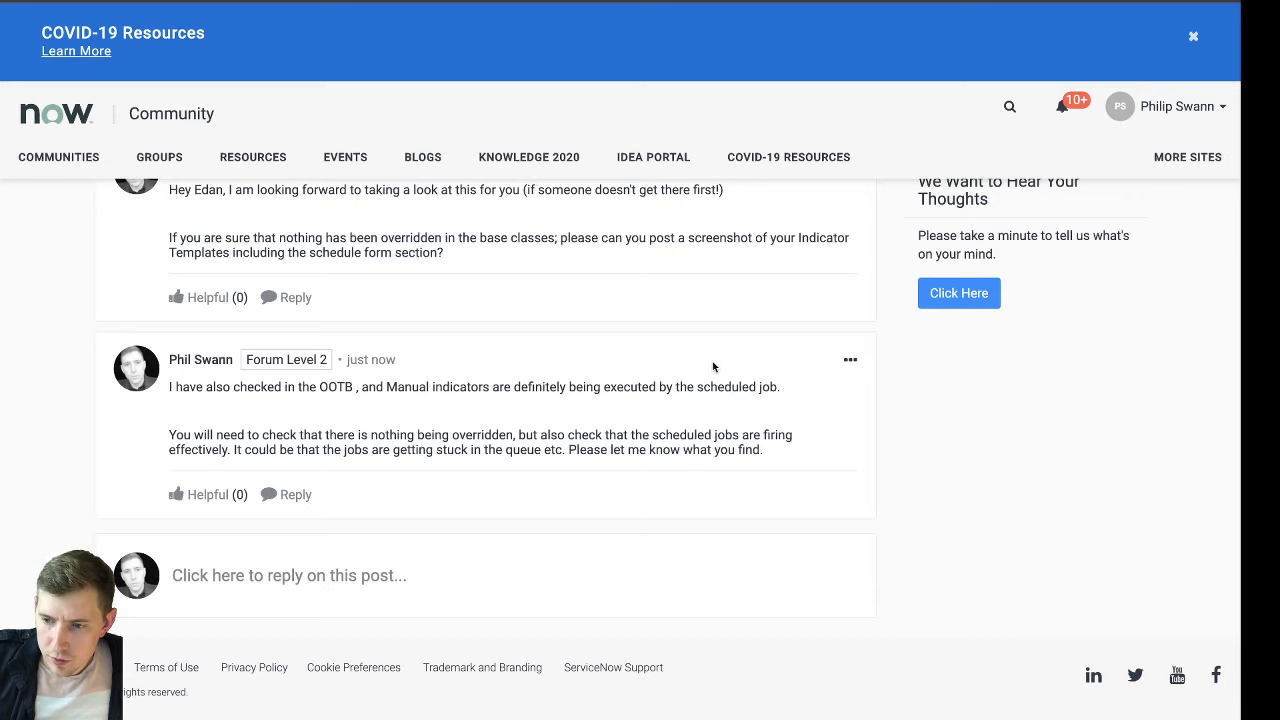
Read through the community article "COVID-19 Compliance Response materials for GRC", including its control list and webinar sections
scroll(724, 361, "up", 5)
scroll(724, 361, "up", 1)
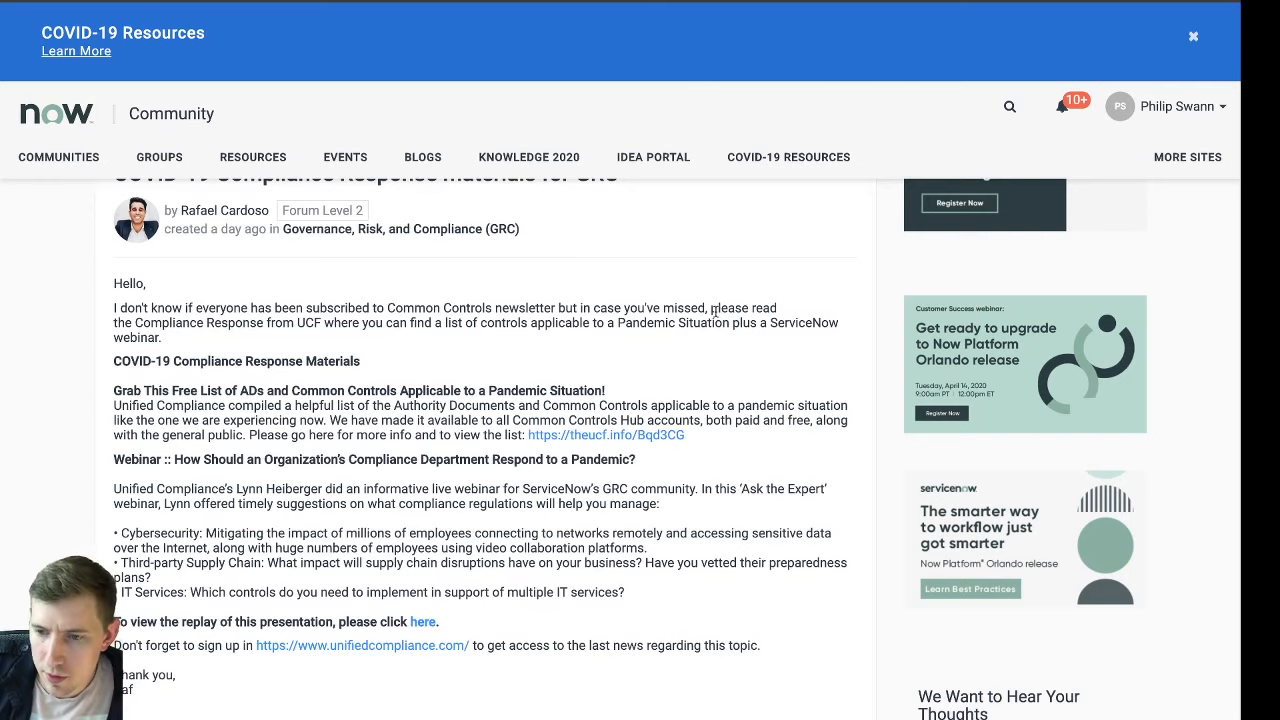
scroll(716, 310, "up", 1)
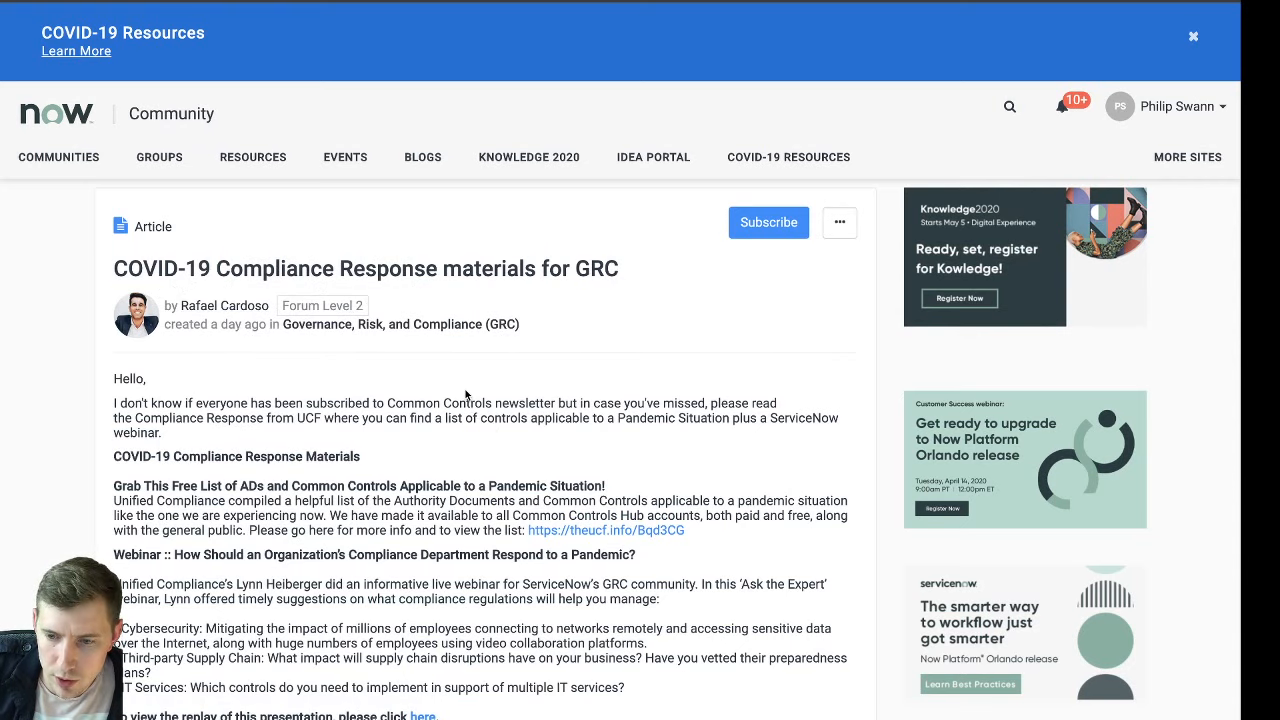
scroll(466, 390, "down", 1)
scroll(550, 385, "down", 1)
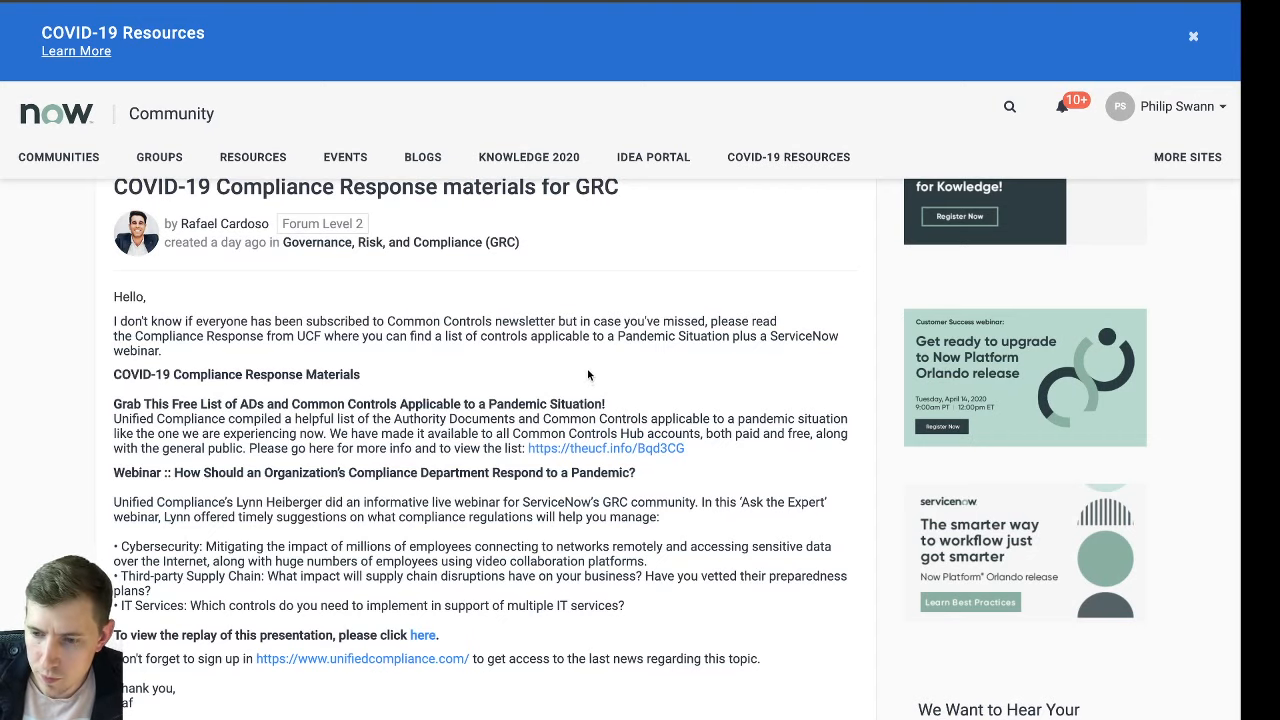
scroll(476, 375, "down", 1)
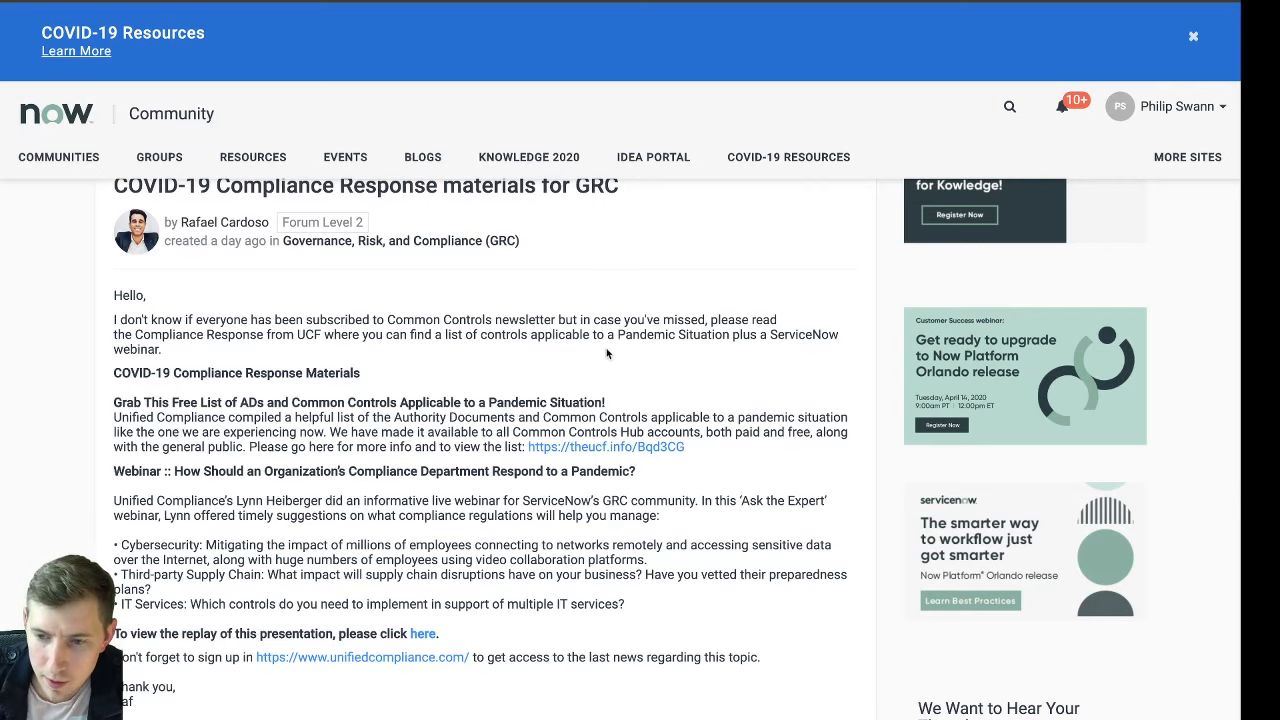
scroll(386, 363, "up", 1)
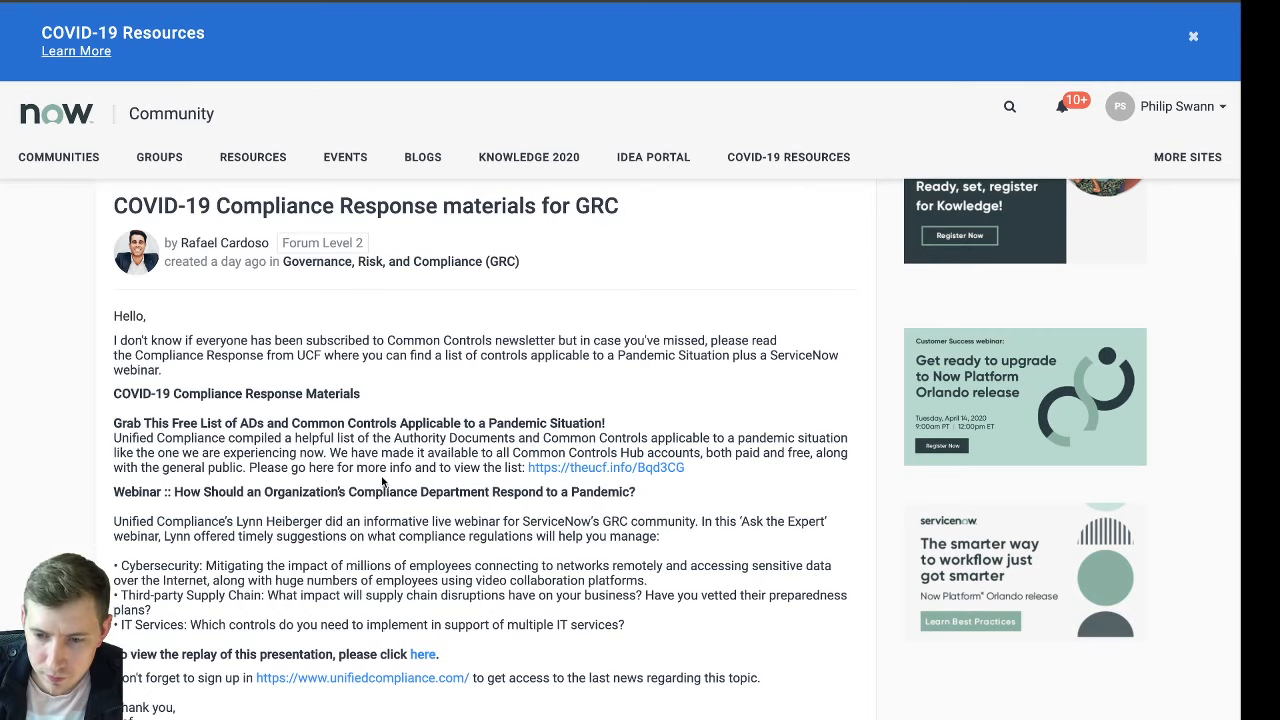
Go to the Unified Compliance Framework website and open its Common Controls Hub login page
scroll(382, 480, "down", 1)
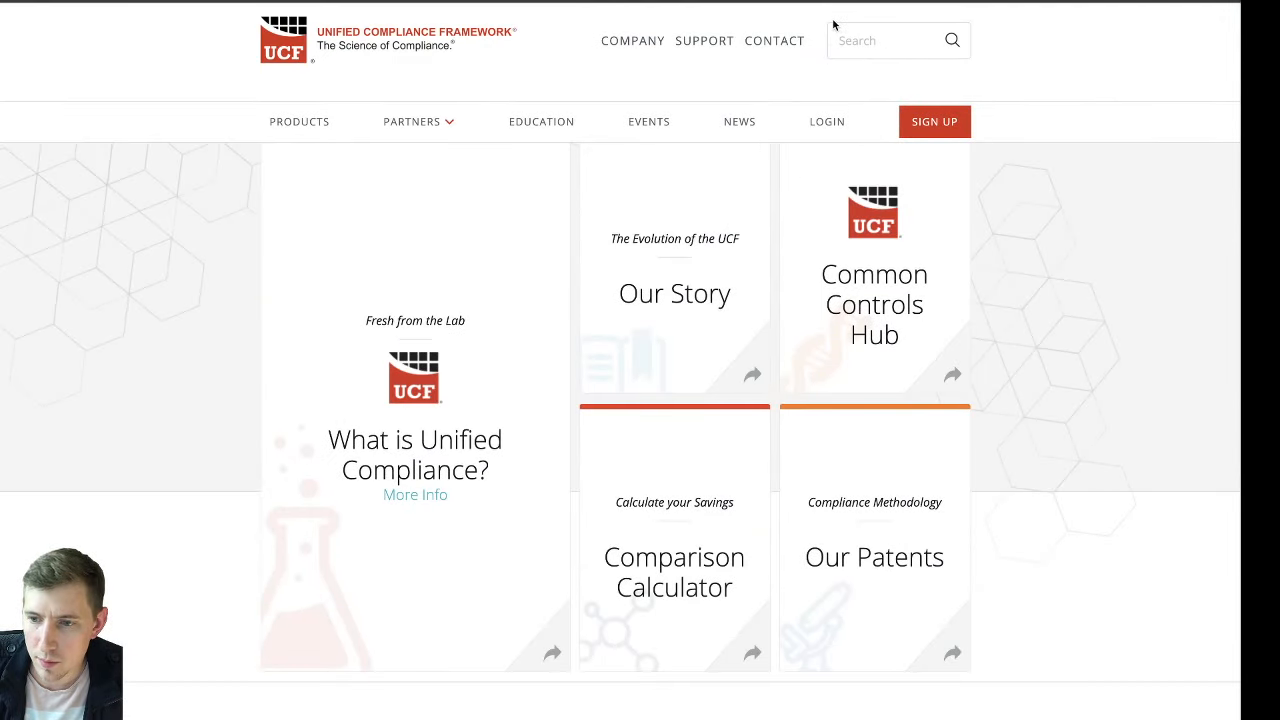
left_click(824, 121)
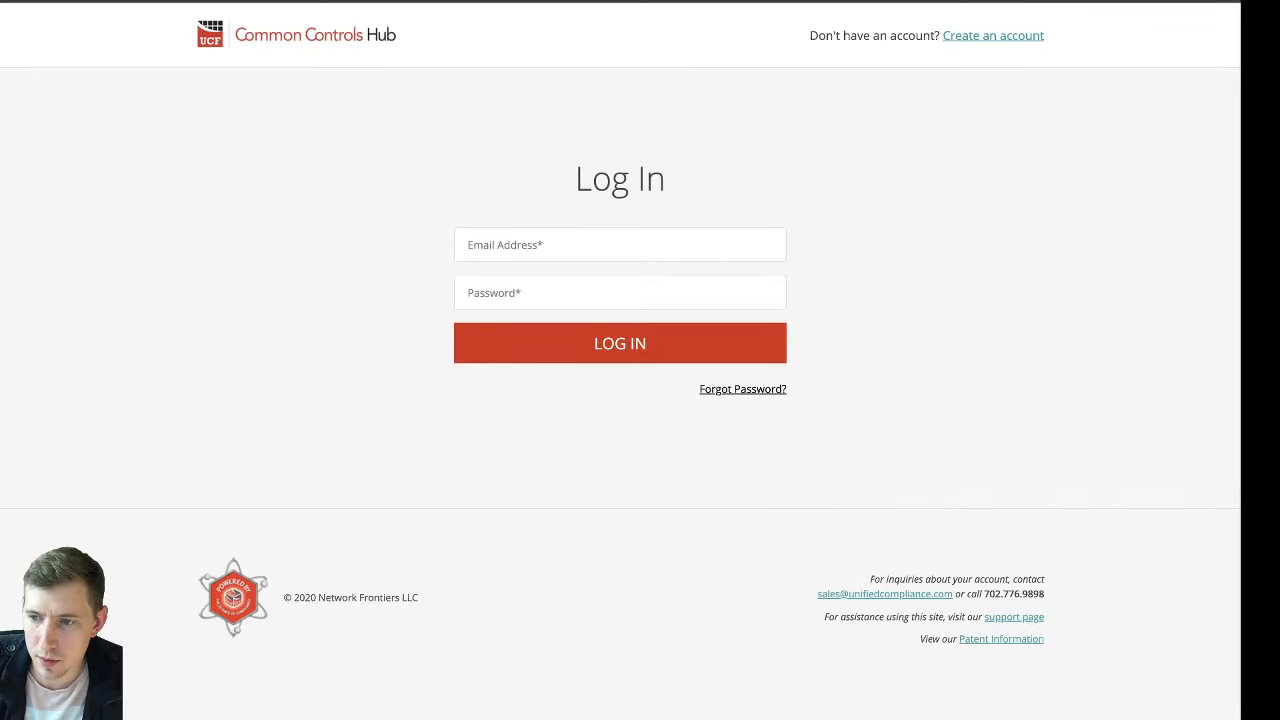